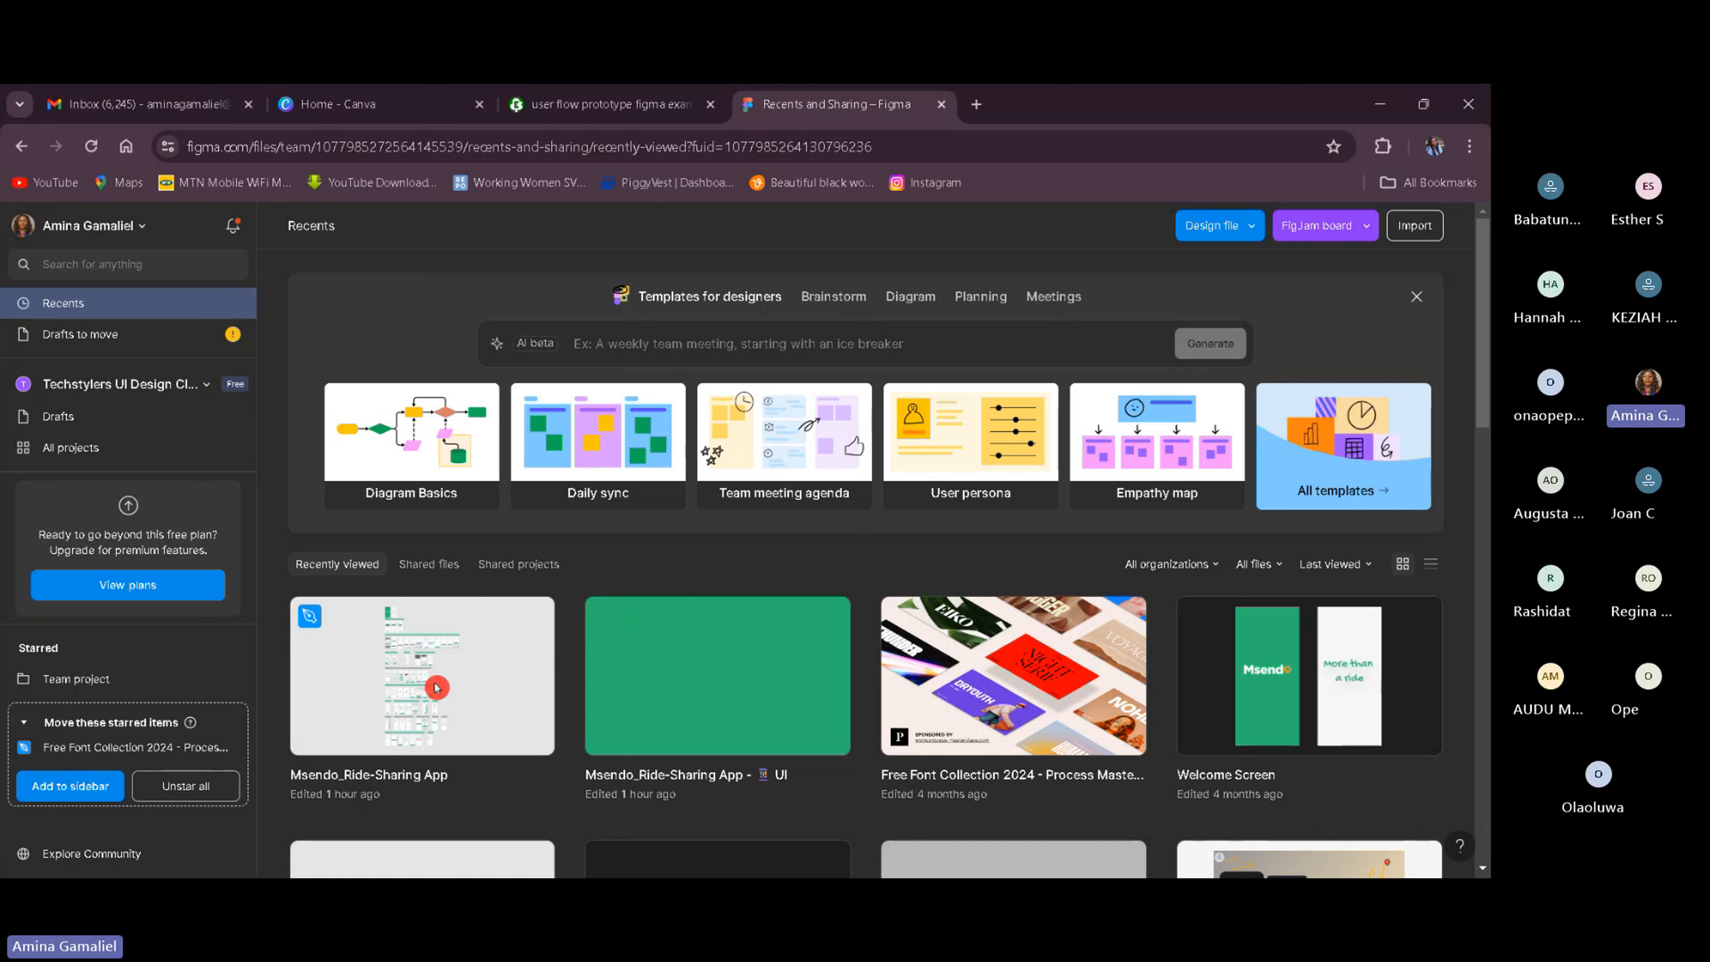
# Open the Msendo_Ride-Sharing App design file from the recently viewed files.
pyautogui.click(329, 702)
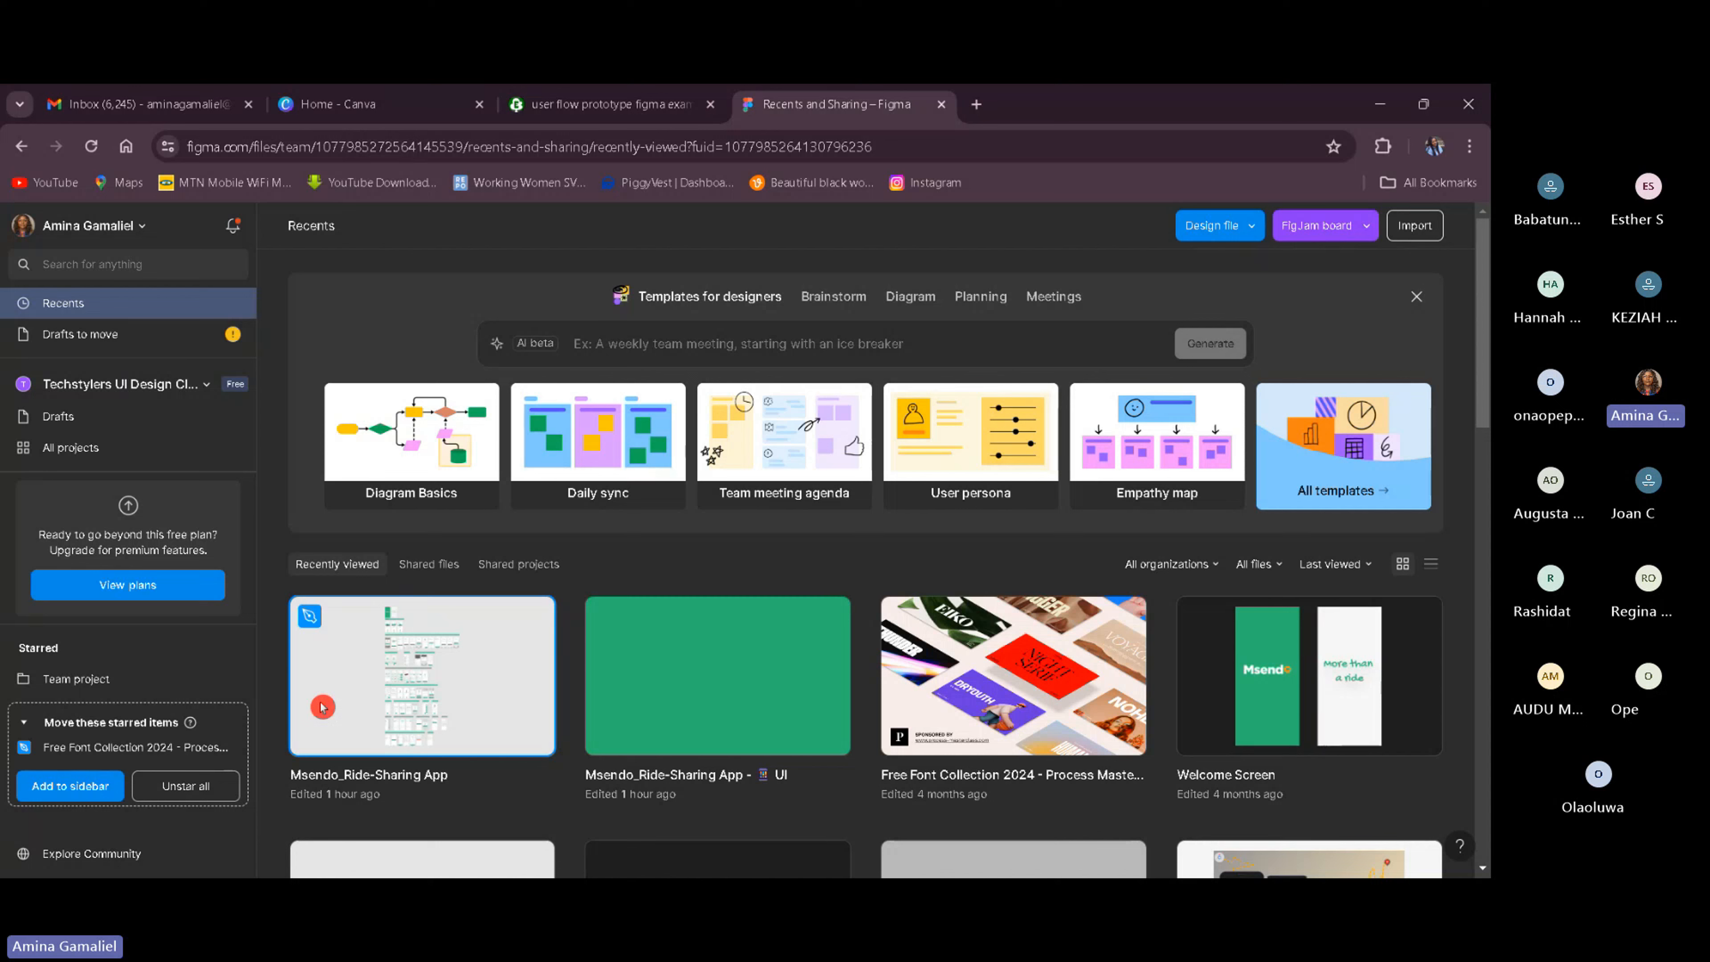
pyautogui.doubleClick(346, 709)
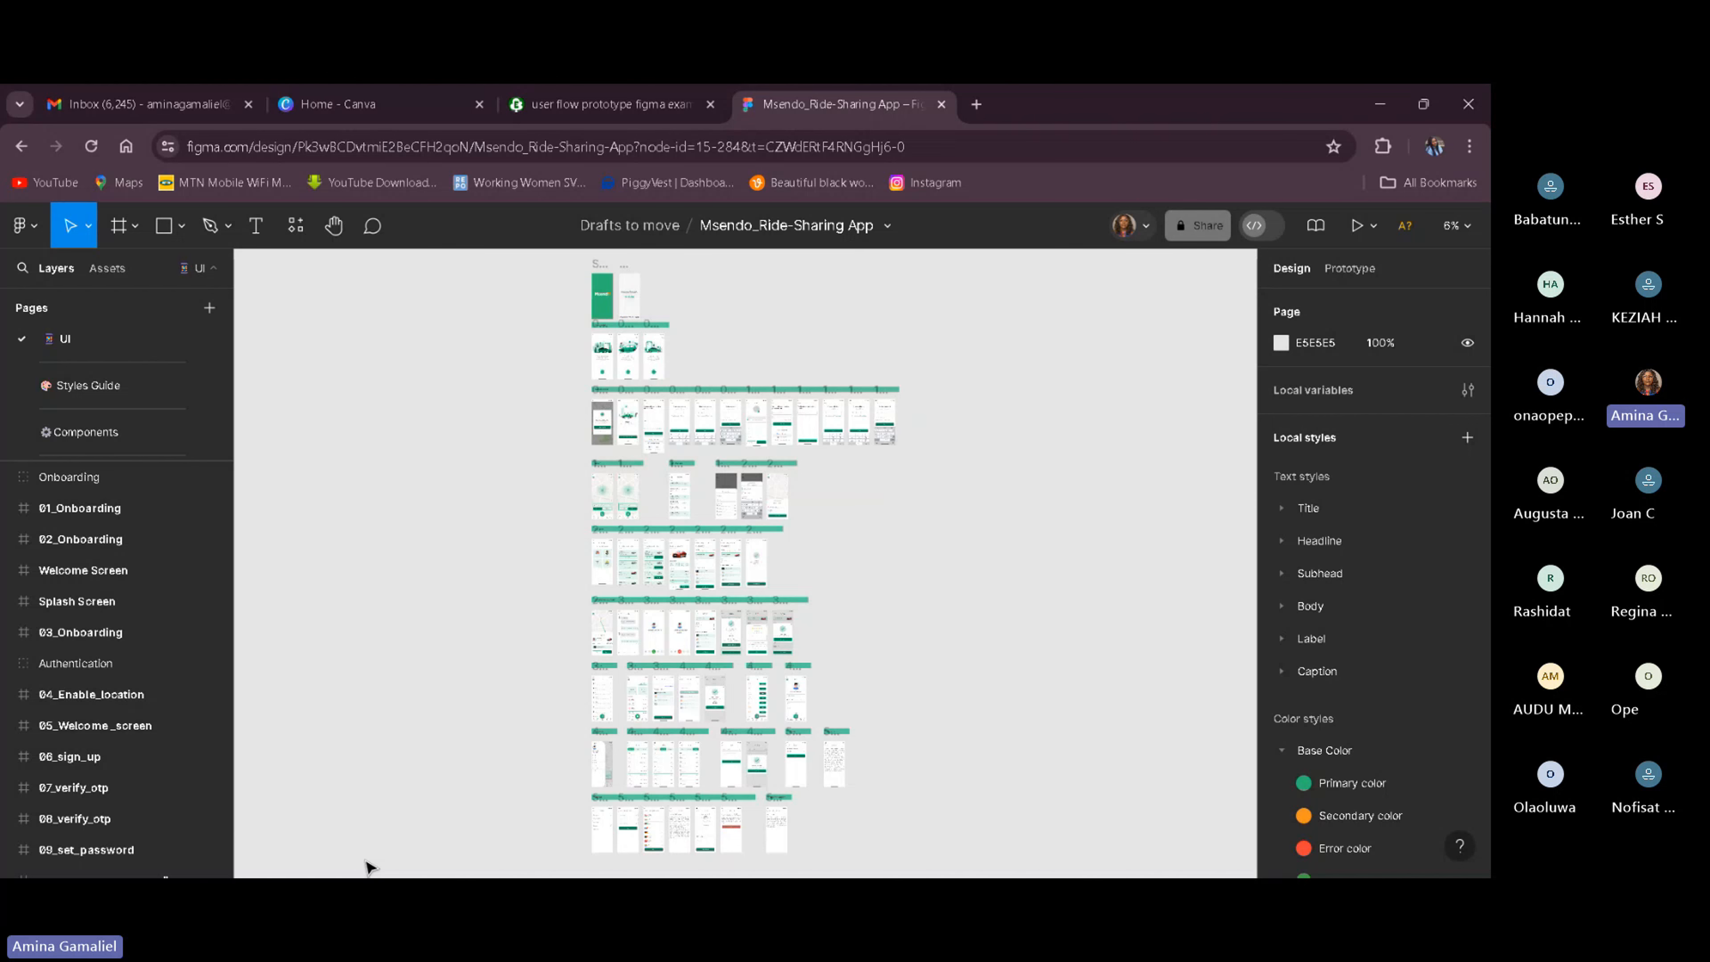
# Examine the overall arrangement of the app screens and the request_rent and Thank_you frames up close.
pyautogui.hotkey('ctrl', '=')
pyautogui.hotkey('ctrl', '=')
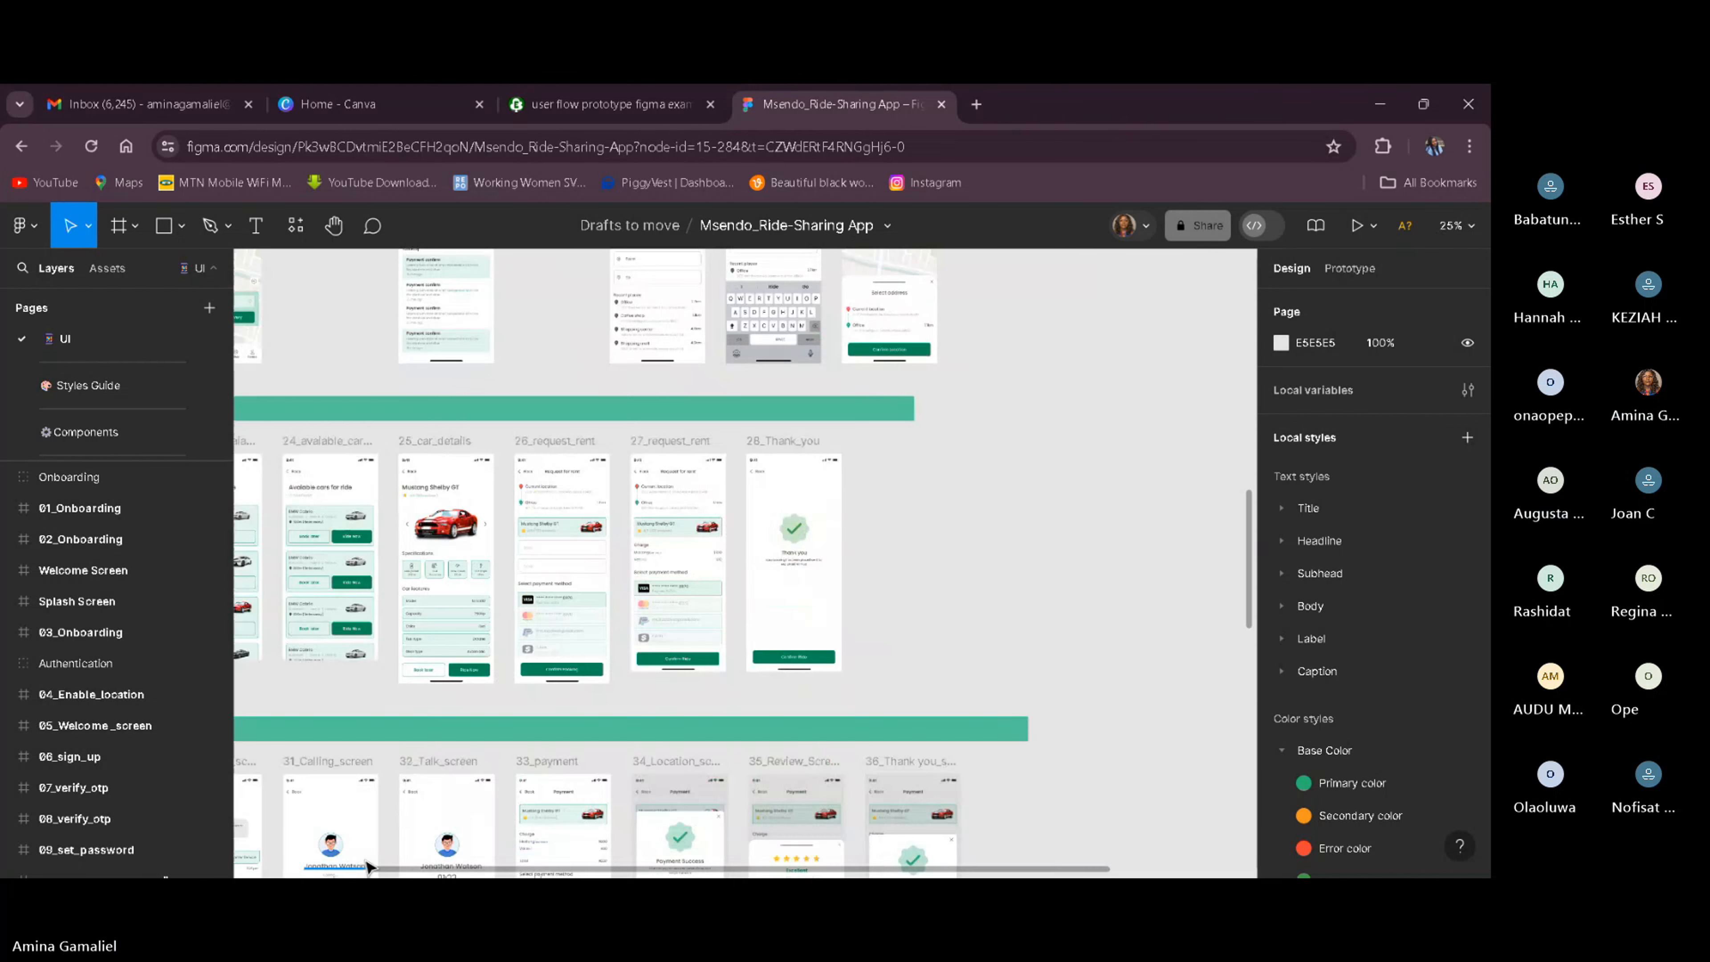
pyautogui.hotkey('ctrl', '=')
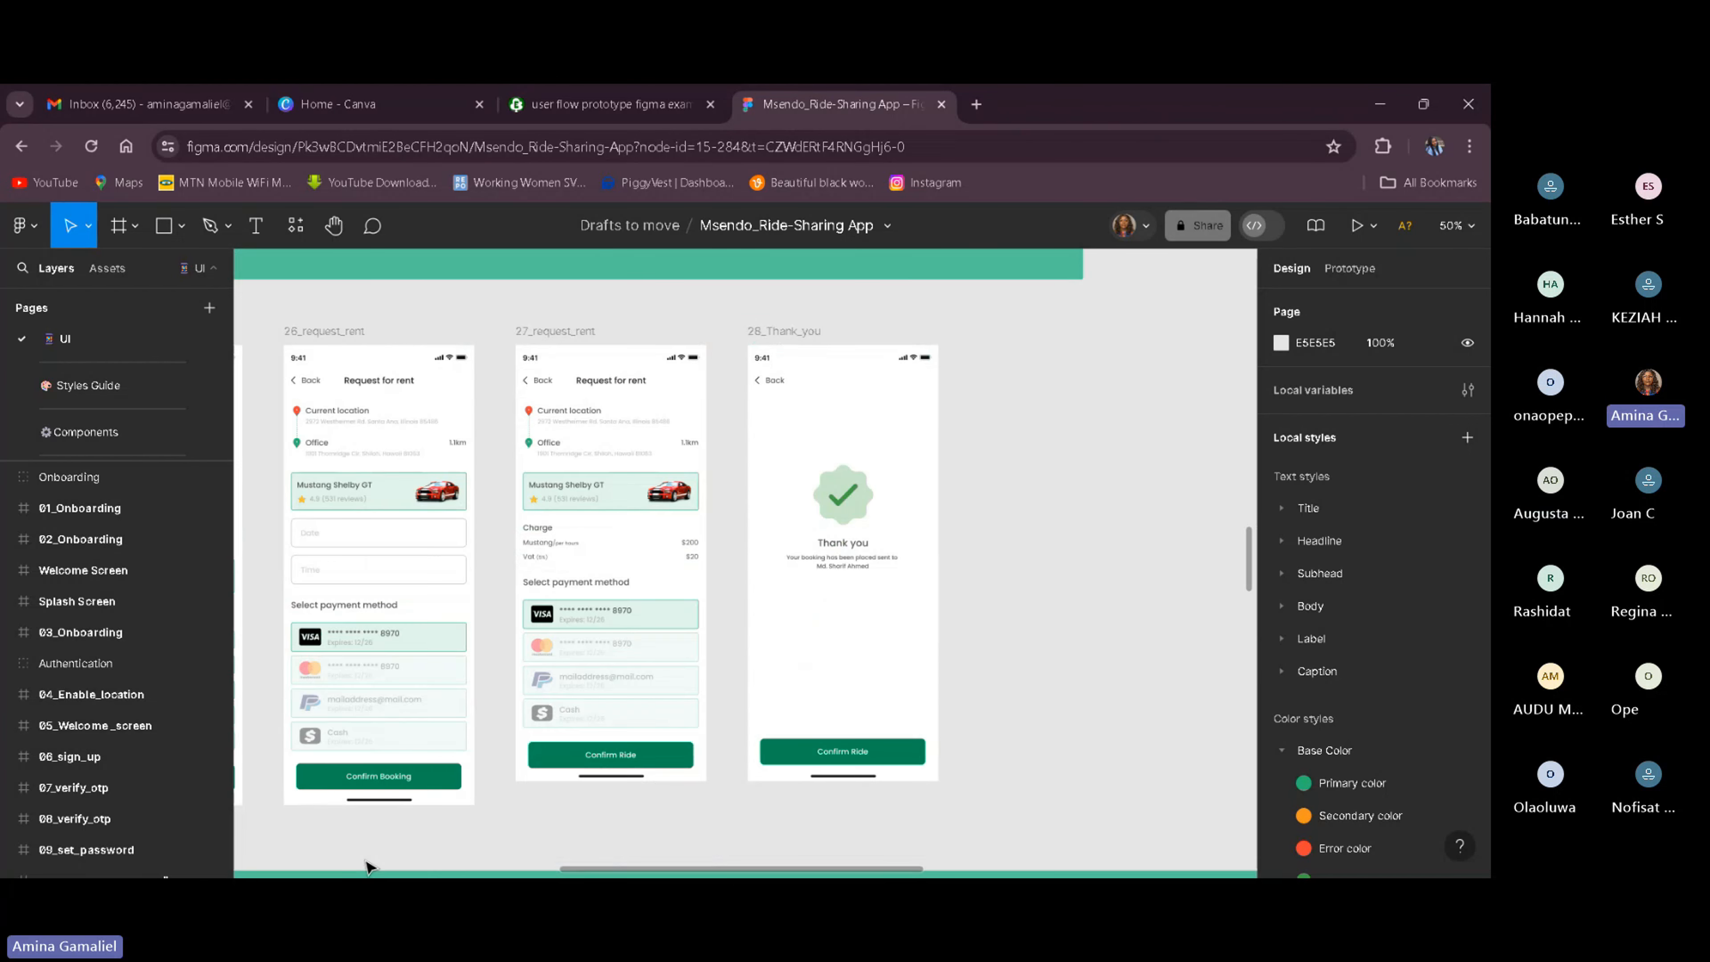
pyautogui.hotkey('ctrl', '-')
pyautogui.hotkey('ctrl', '-')
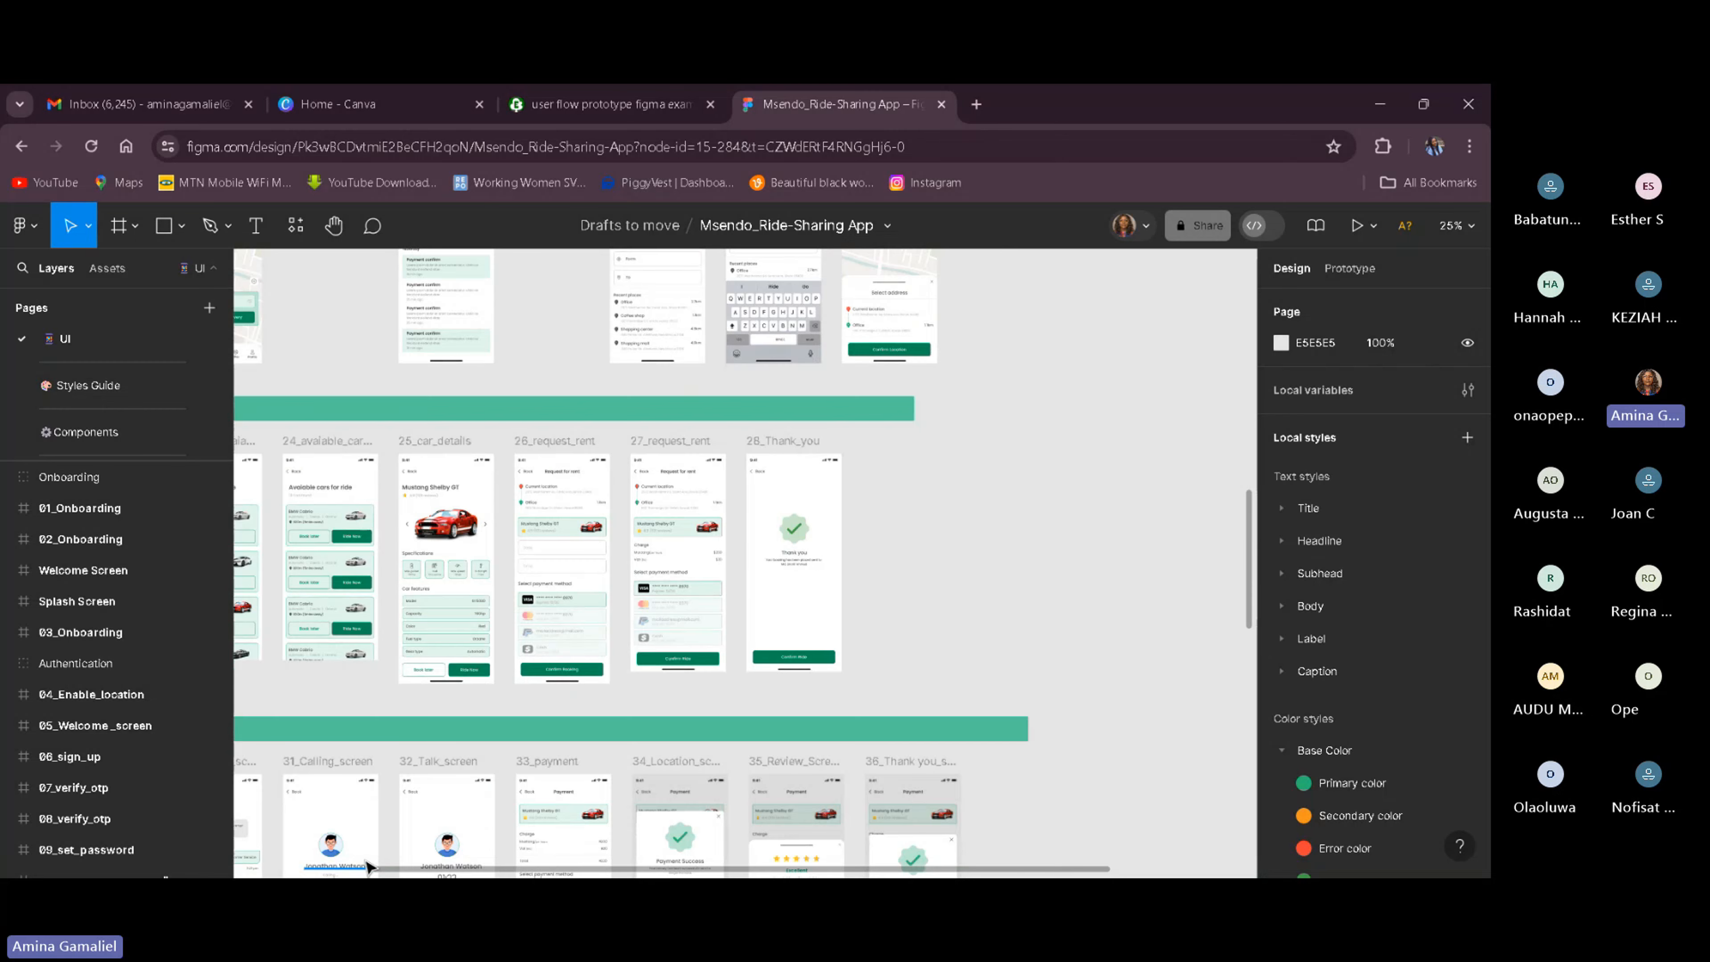
pyautogui.hotkey('ctrl', '-')
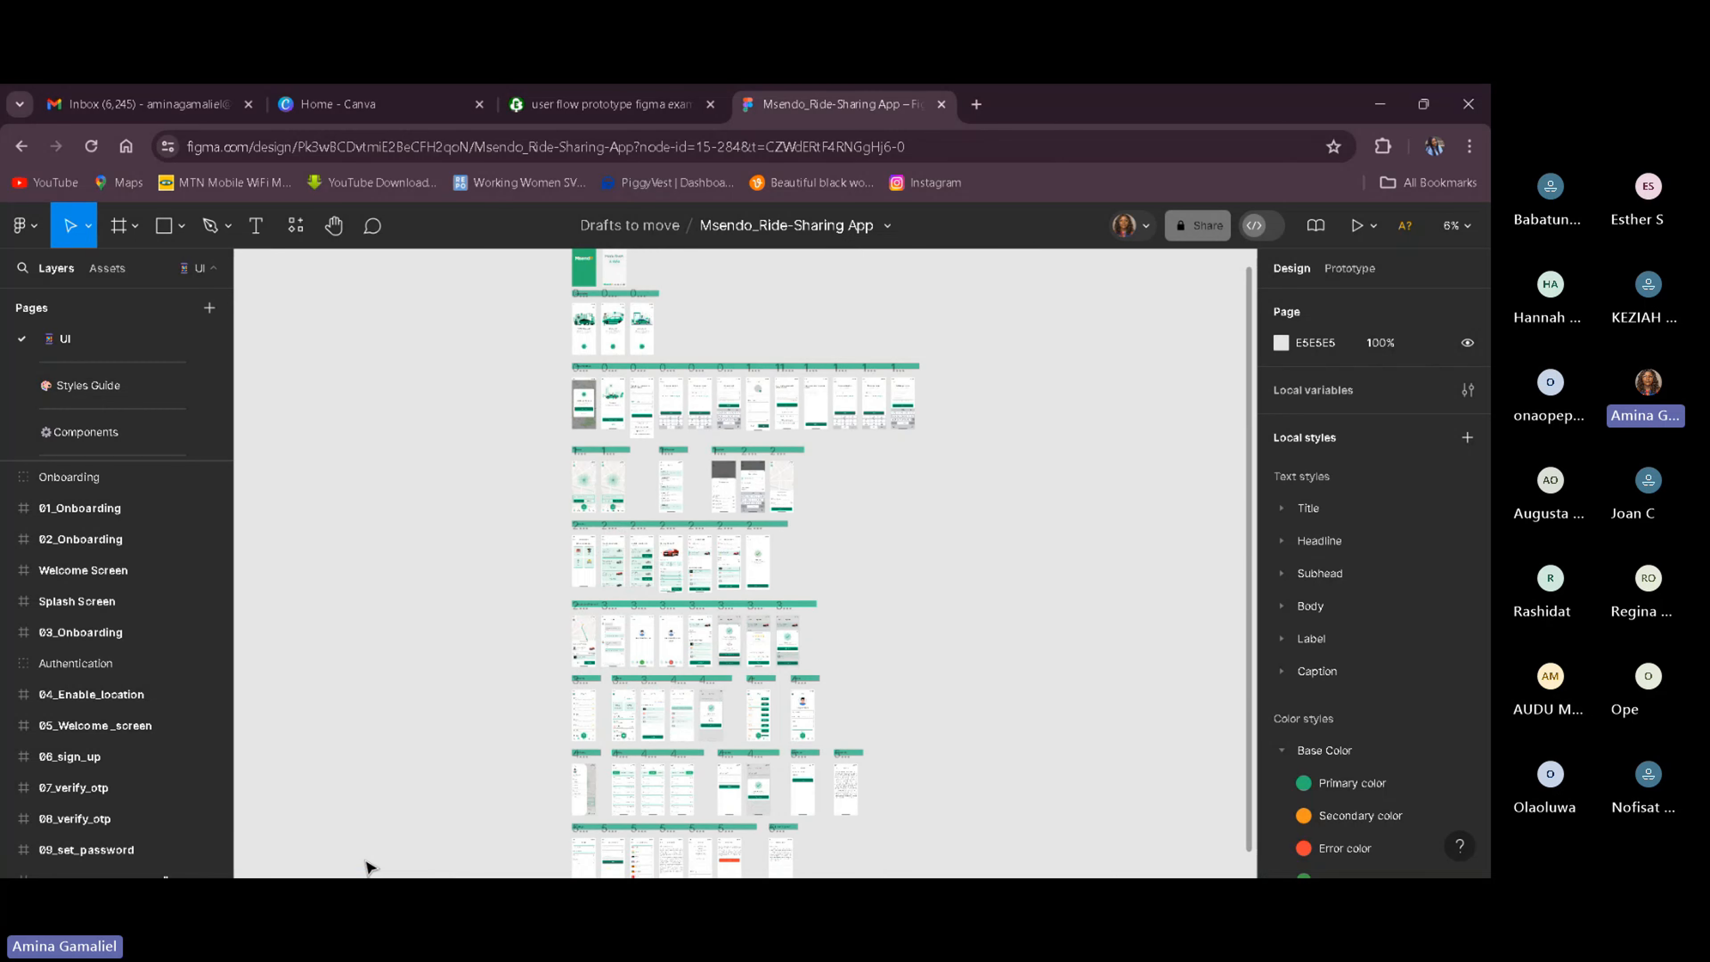
pyautogui.hotkey('ctrl', '=')
pyautogui.hotkey('ctrl', '=')
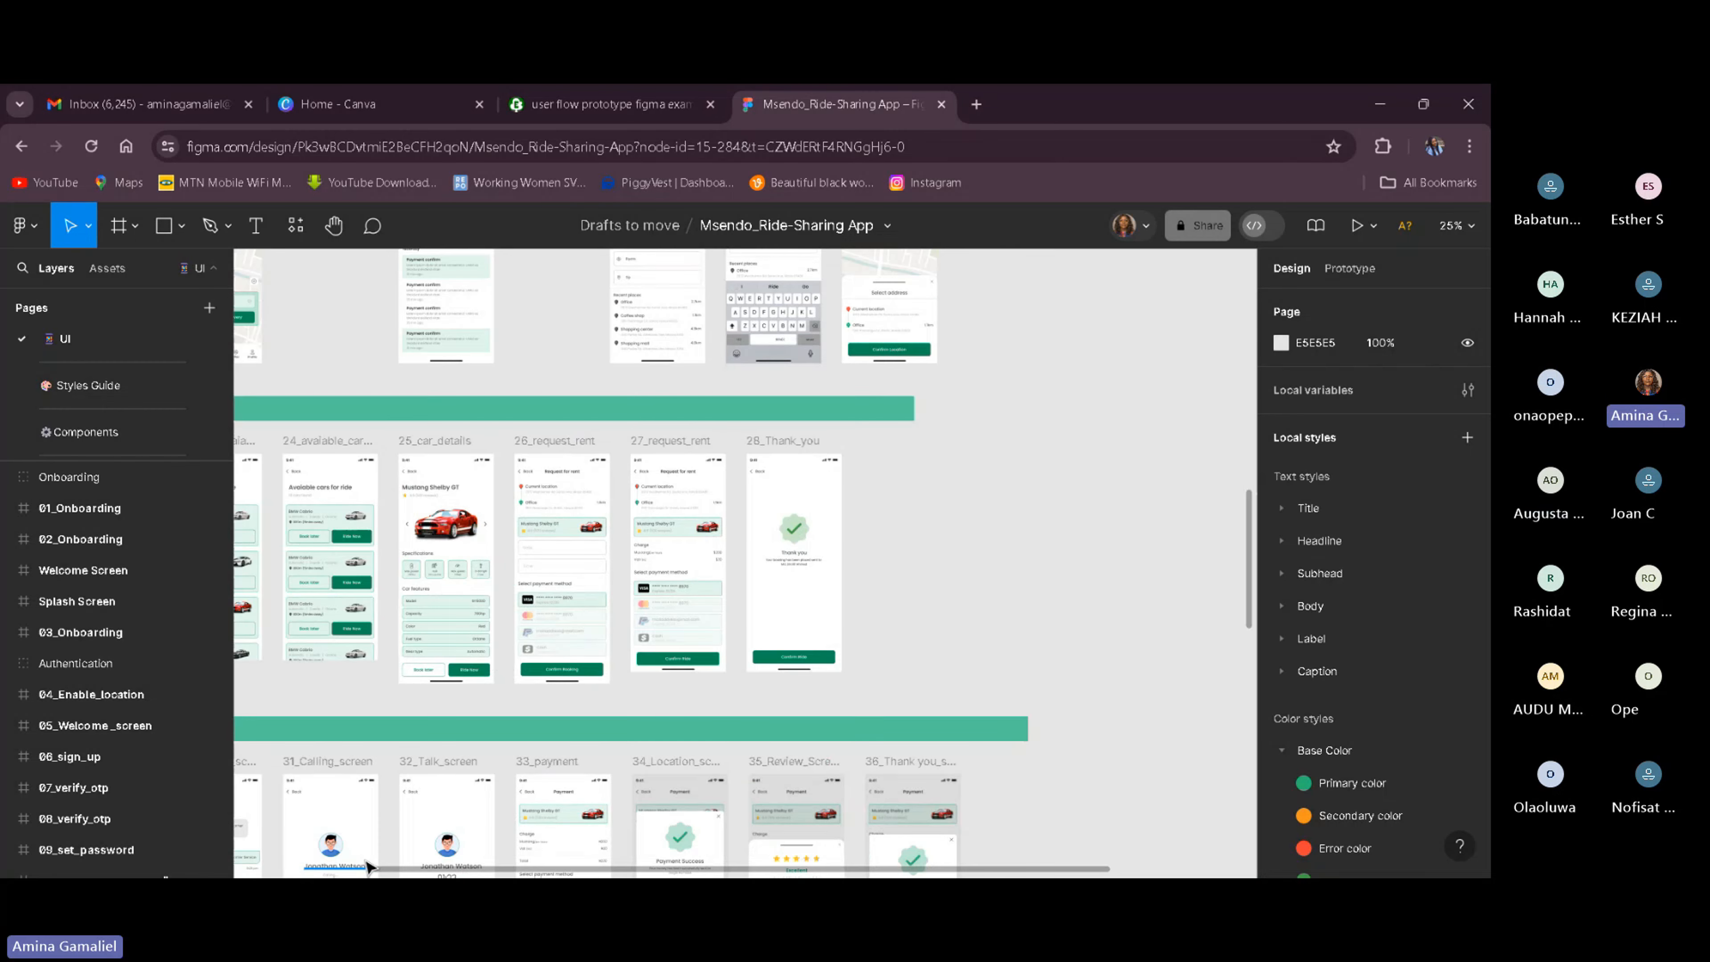
pyautogui.hotkey('ctrl', '=')
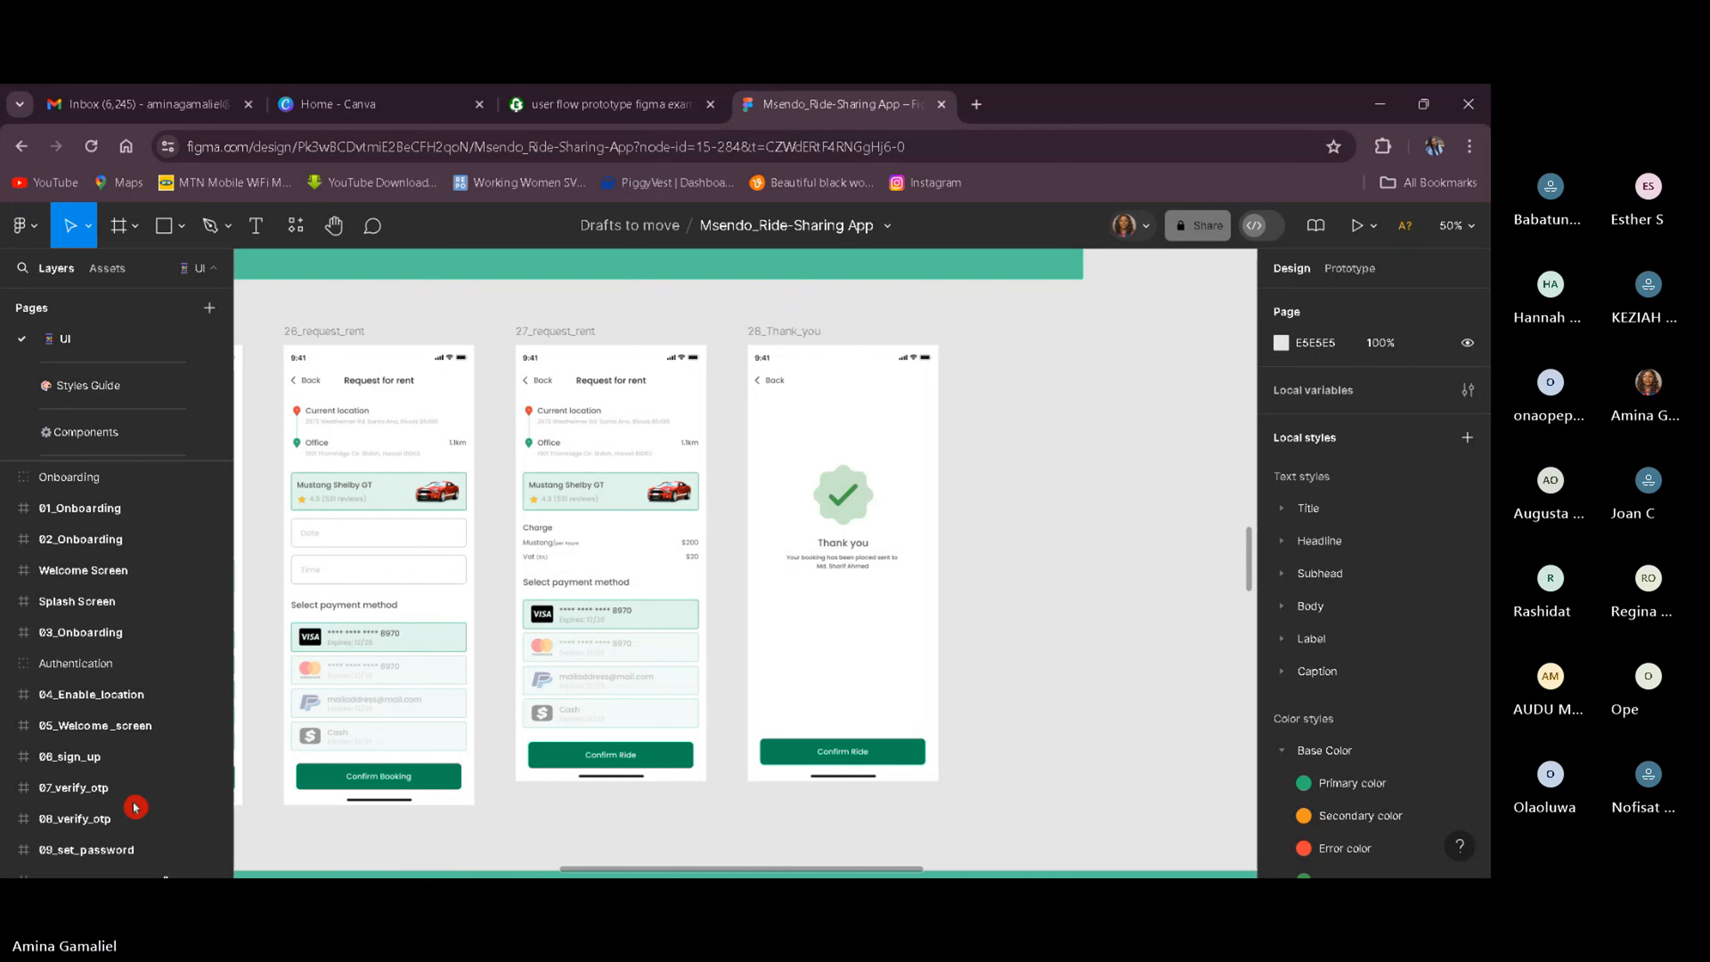
# Bring the Splash Screen and Welcome Screen frames into view with the Hand tool.
pyautogui.click(333, 229)
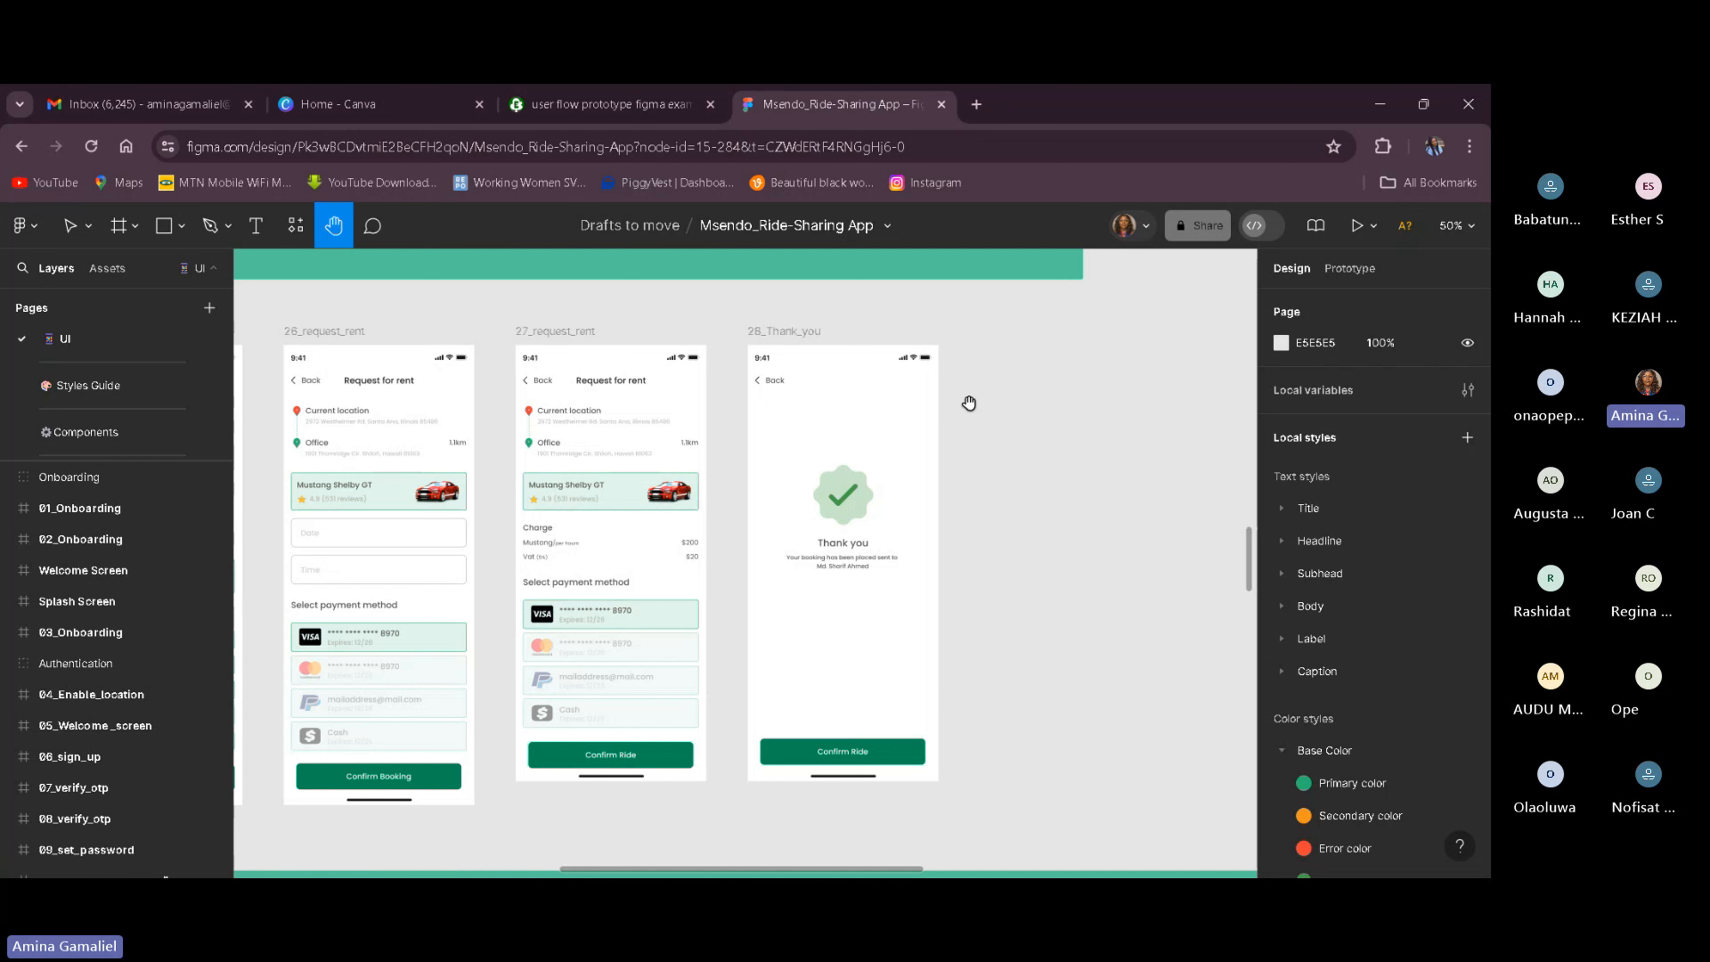
pyautogui.moveTo(970, 405); pyautogui.dragTo(1145, 794)
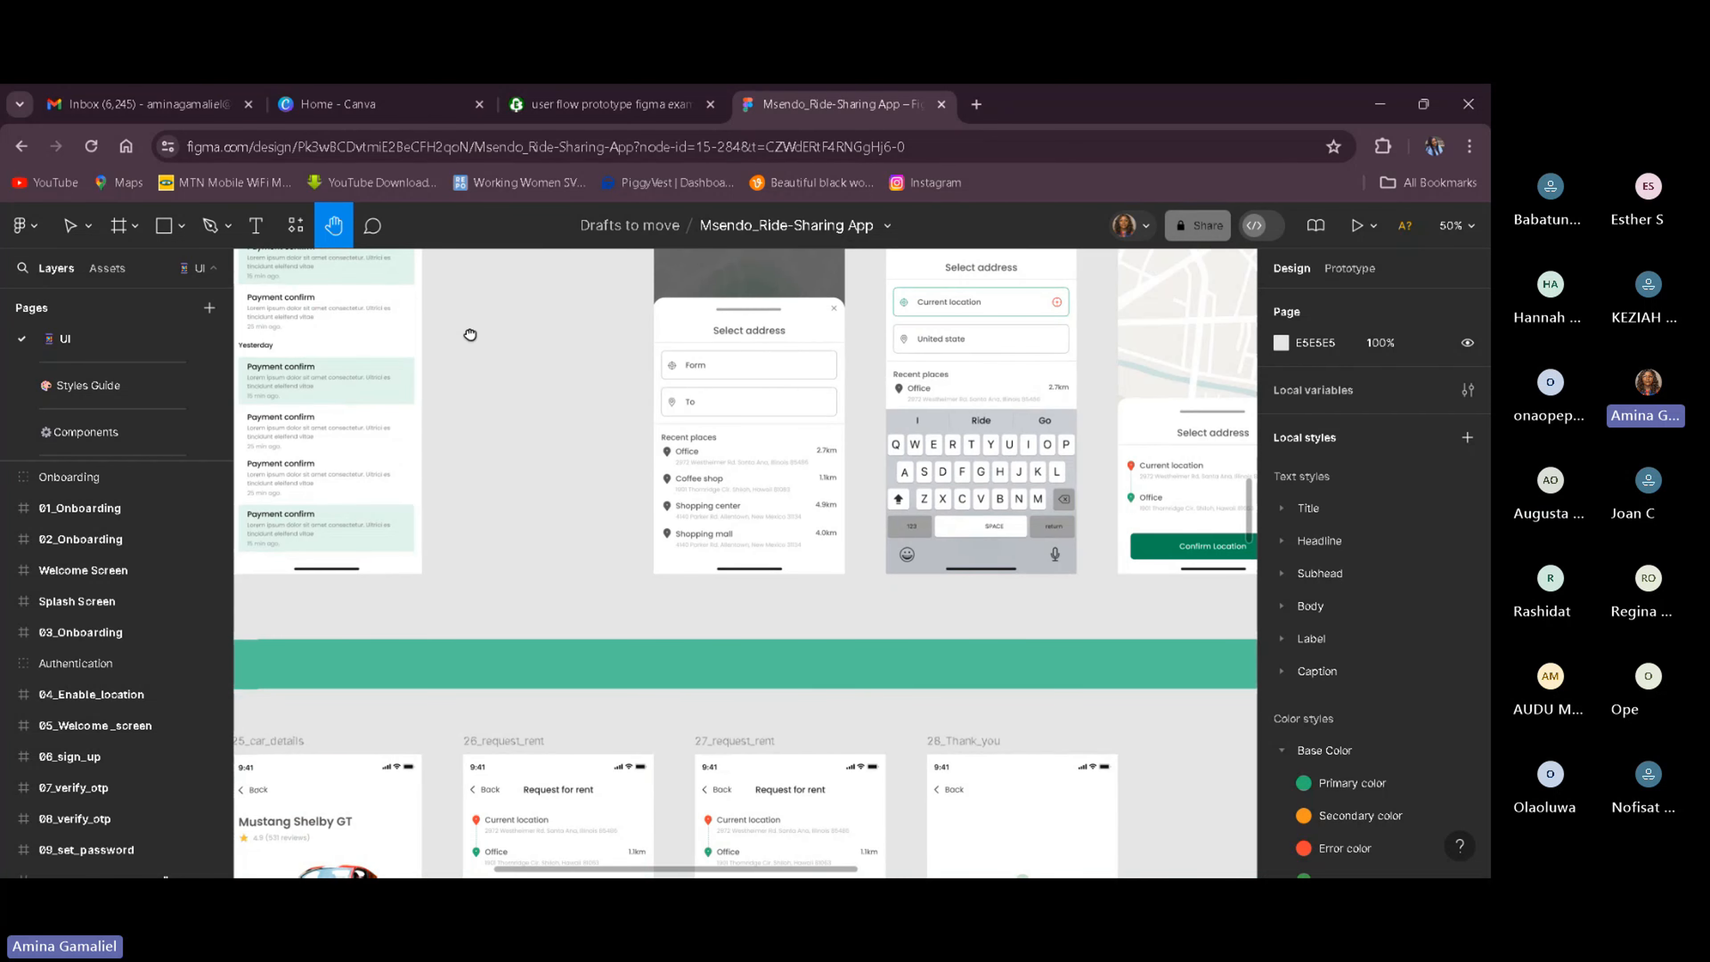
pyautogui.moveTo(470, 336); pyautogui.dragTo(848, 783)
pyautogui.moveTo(402, 347); pyautogui.dragTo(819, 923)
pyautogui.moveTo(725, 272); pyautogui.dragTo(725, 904)
pyautogui.moveTo(840, 364); pyautogui.dragTo(835, 658)
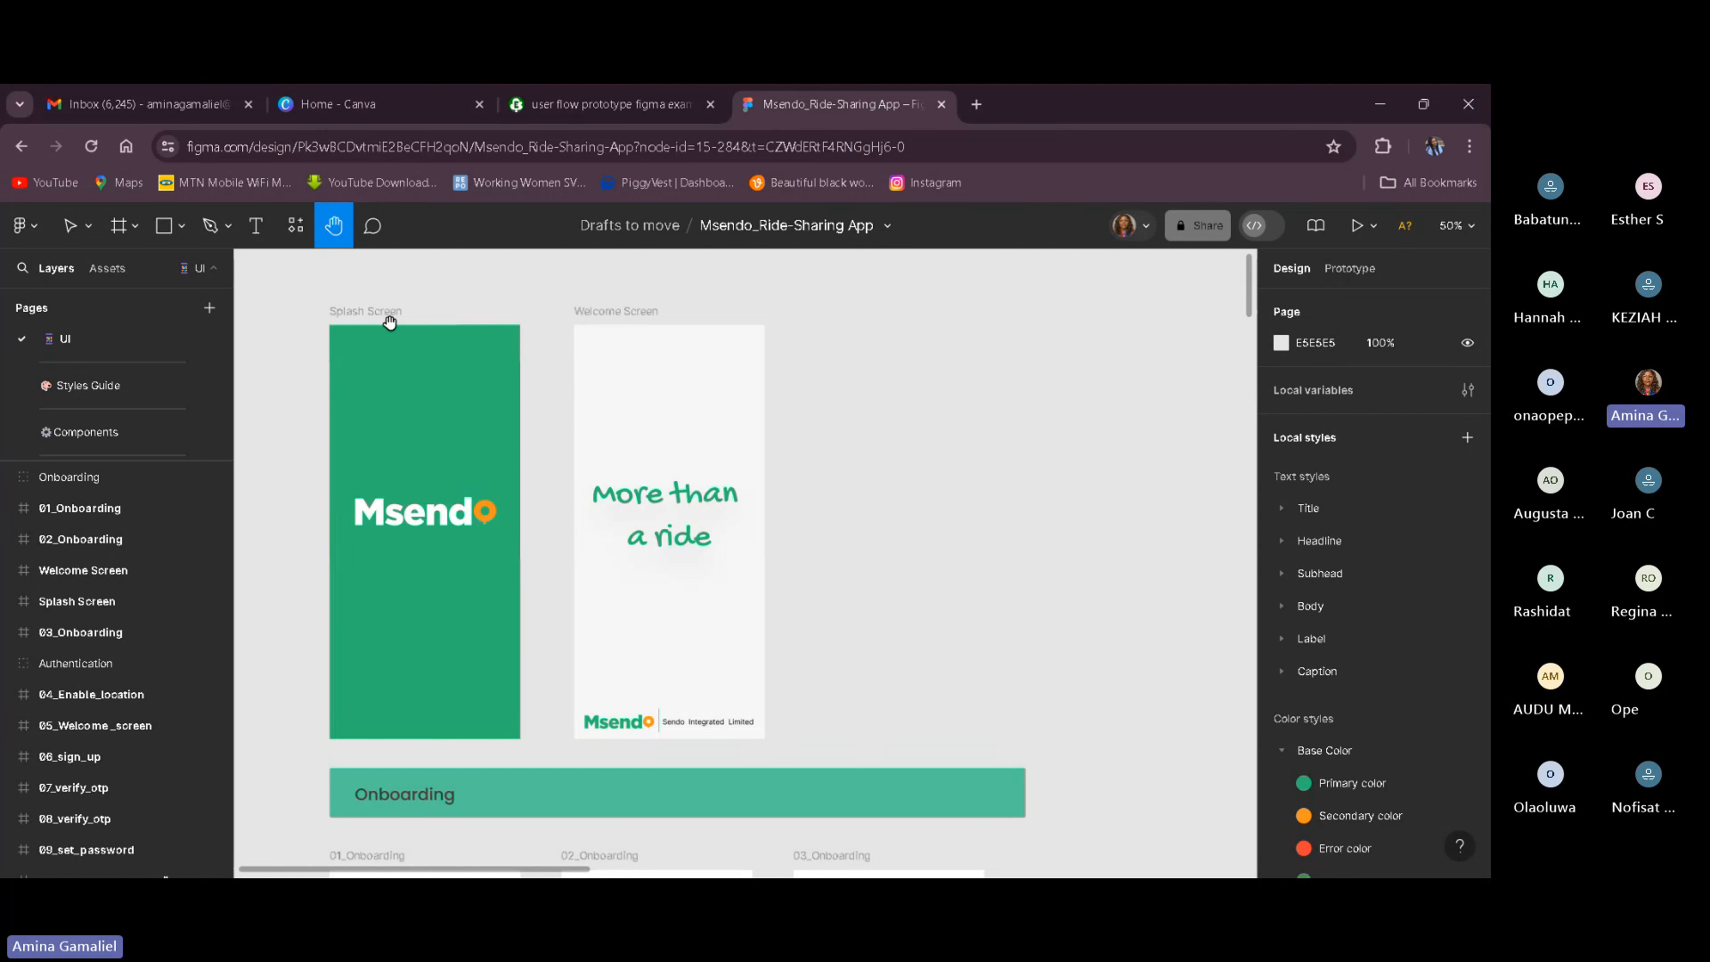
# Review the names and numbering of the frames in the UI page's layer list, down to Help and Support.
pyautogui.click(123, 594)
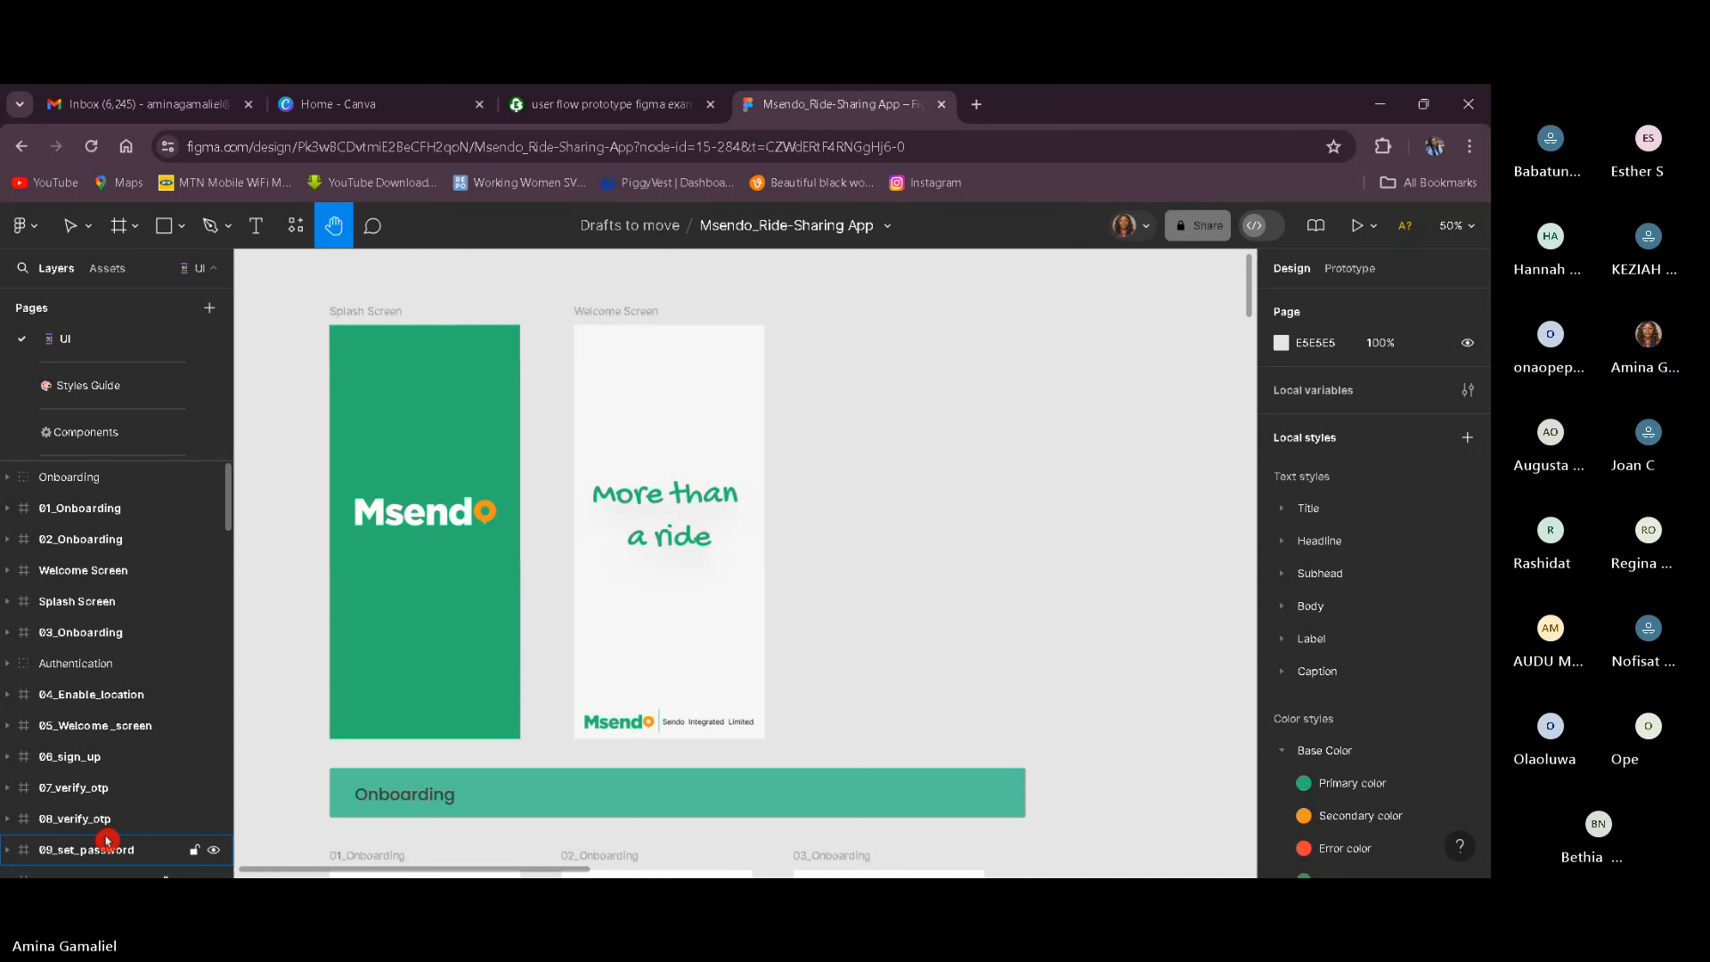
pyautogui.scroll(-8, 115, 687)
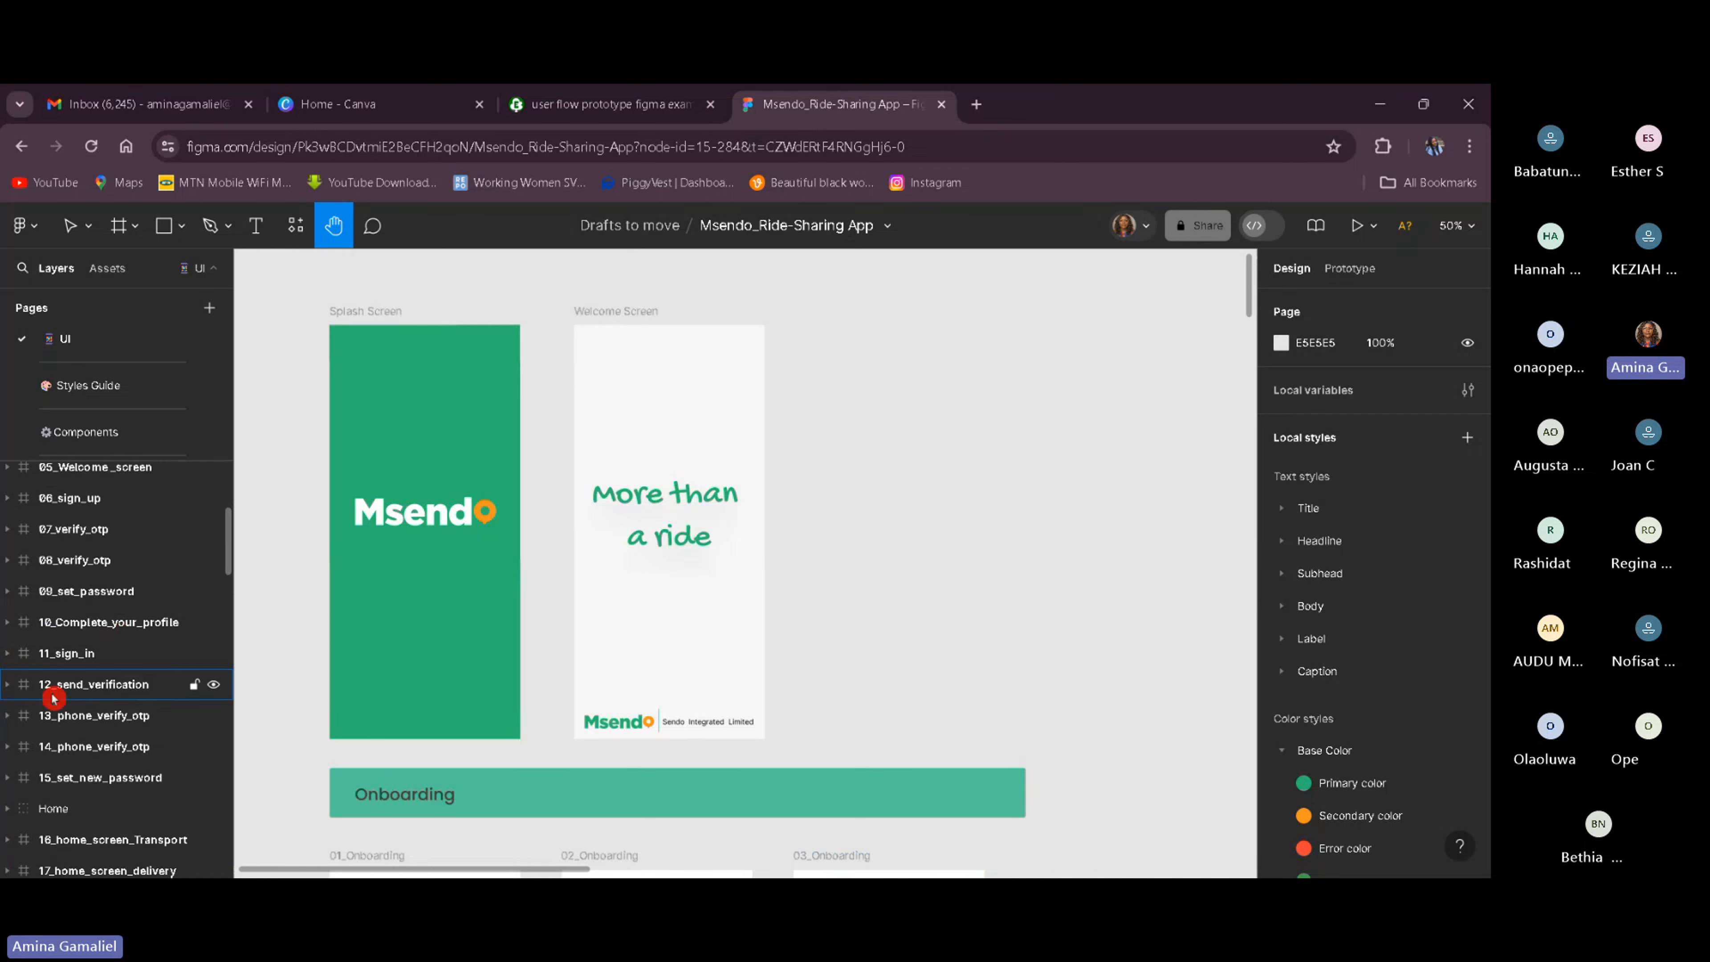
pyautogui.scroll(-15, 70, 701)
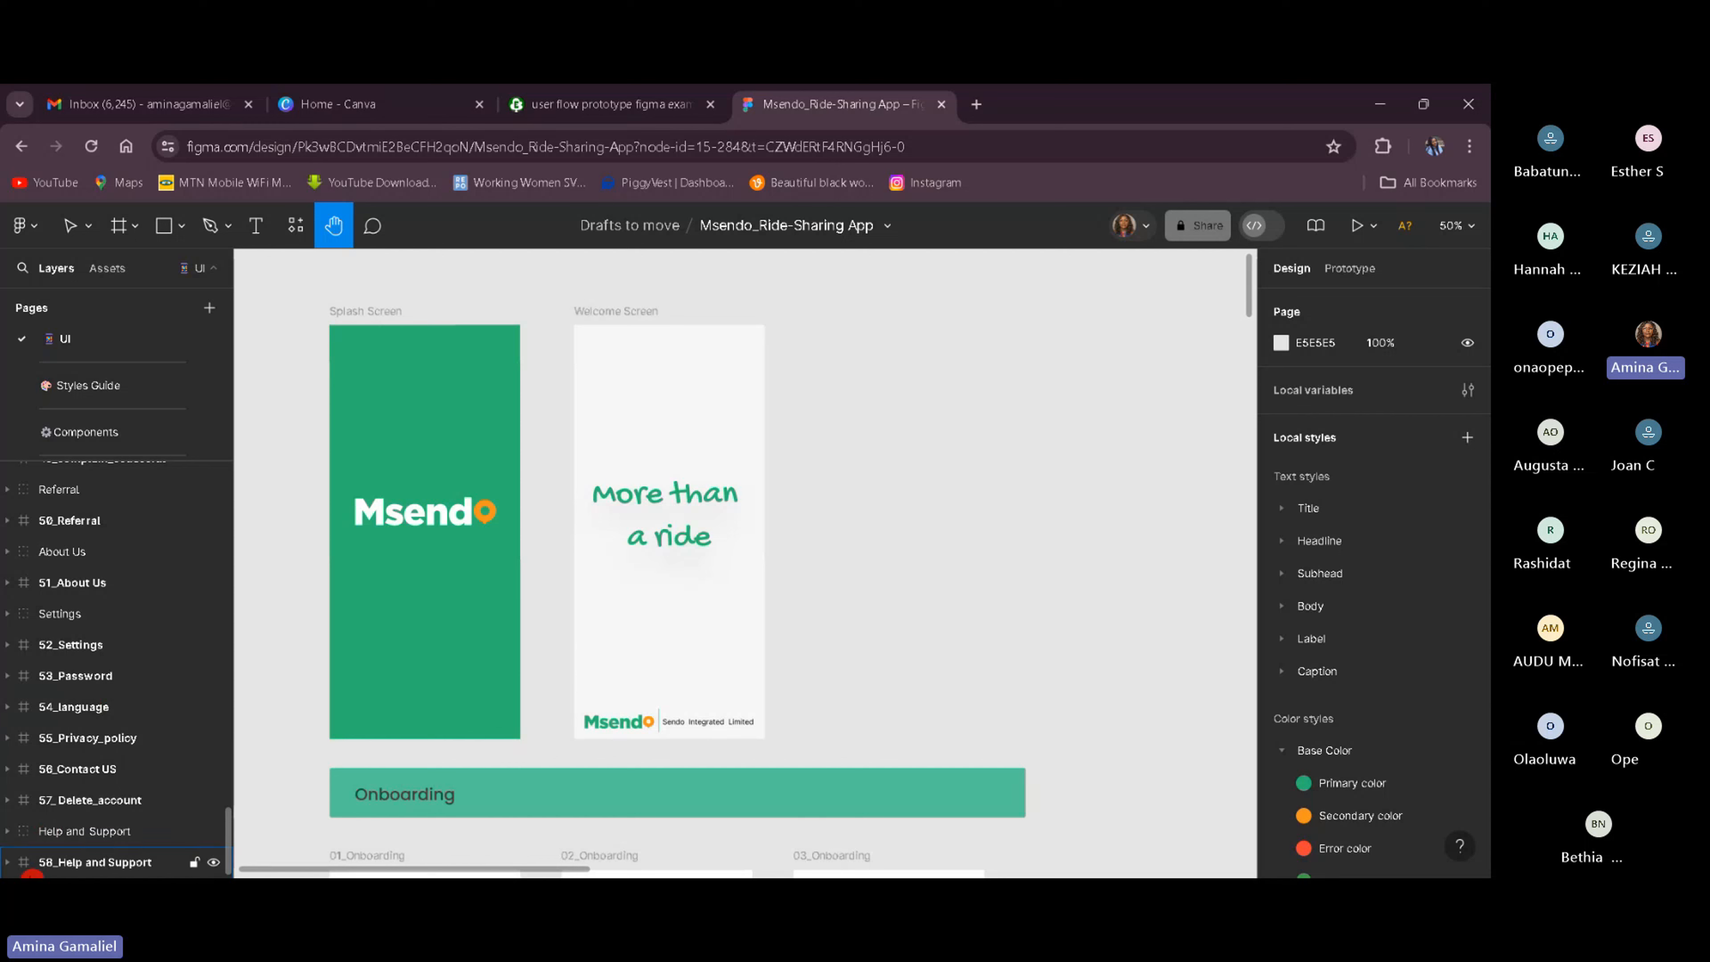
pyautogui.scroll(20, 41, 741)
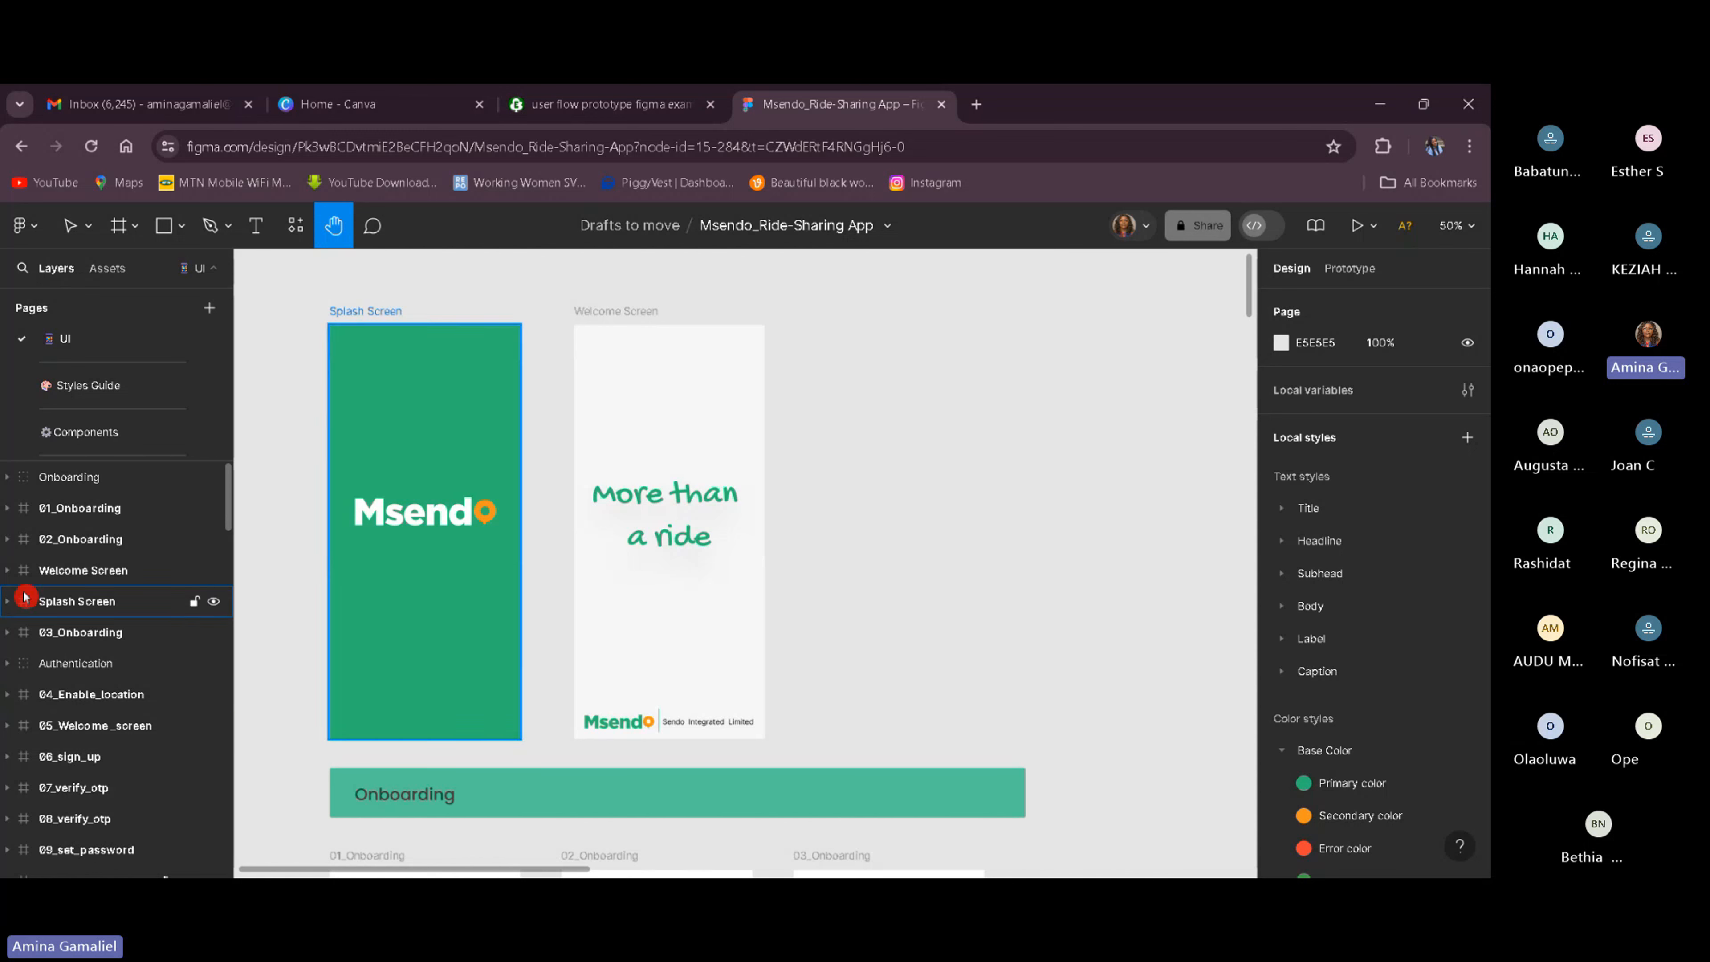
# Rename the Splash Screen frame to "Splash".
pyautogui.click(65, 601)
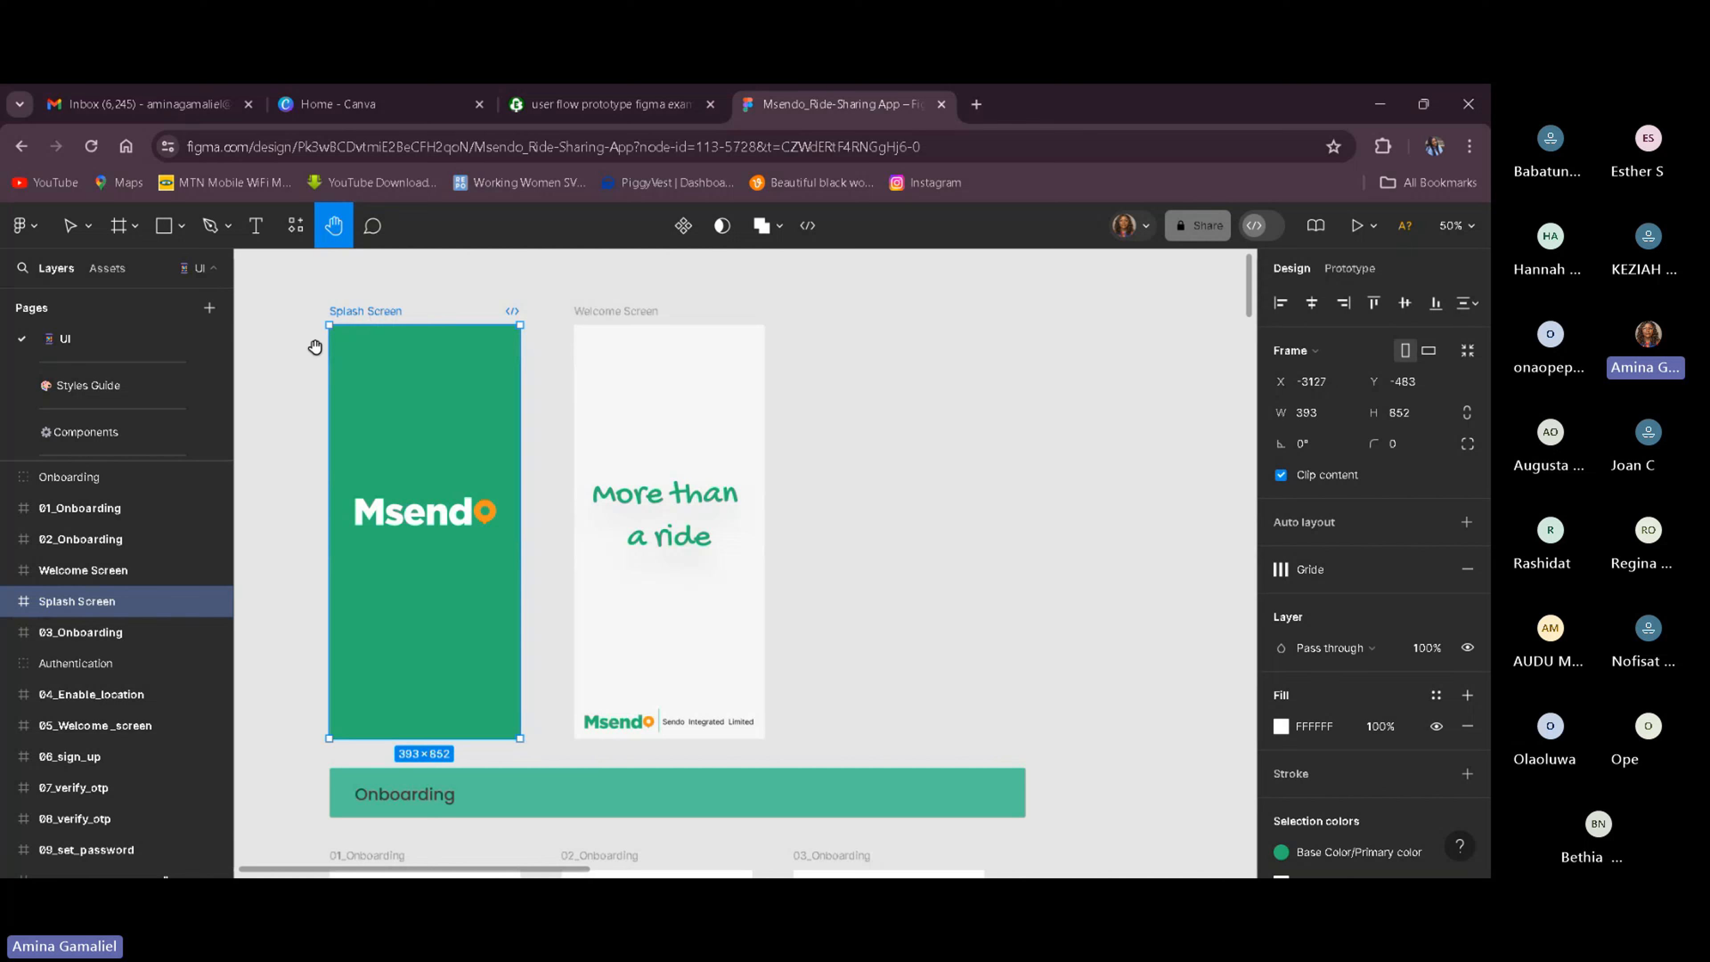
pyautogui.doubleClick(88, 604)
pyautogui.doubleClick(88, 603)
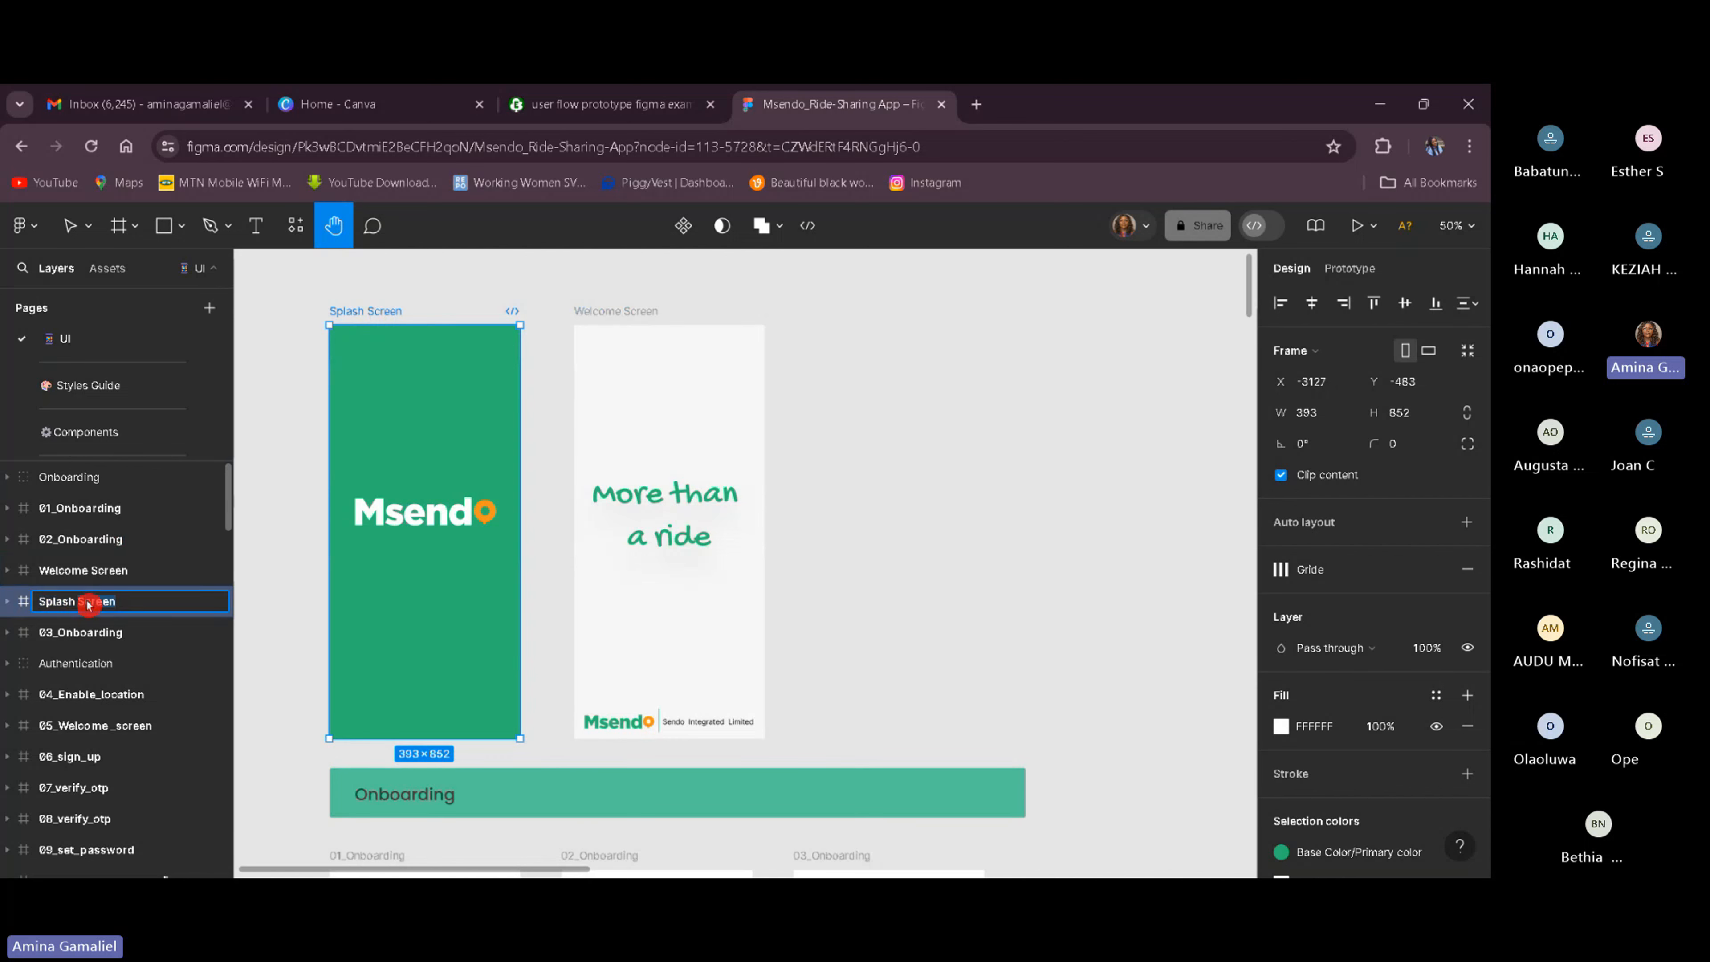
pyautogui.click(127, 601)
pyautogui.press('BackSpace')
pyautogui.press('BackSpace')
pyautogui.press('BackSpace')
pyautogui.press('BackSpace')
pyautogui.press('BackSpace')
pyautogui.press('BackSpace')
pyautogui.press('BackSpace')
pyautogui.press('BackSpace')
pyautogui.press('BackSpace')
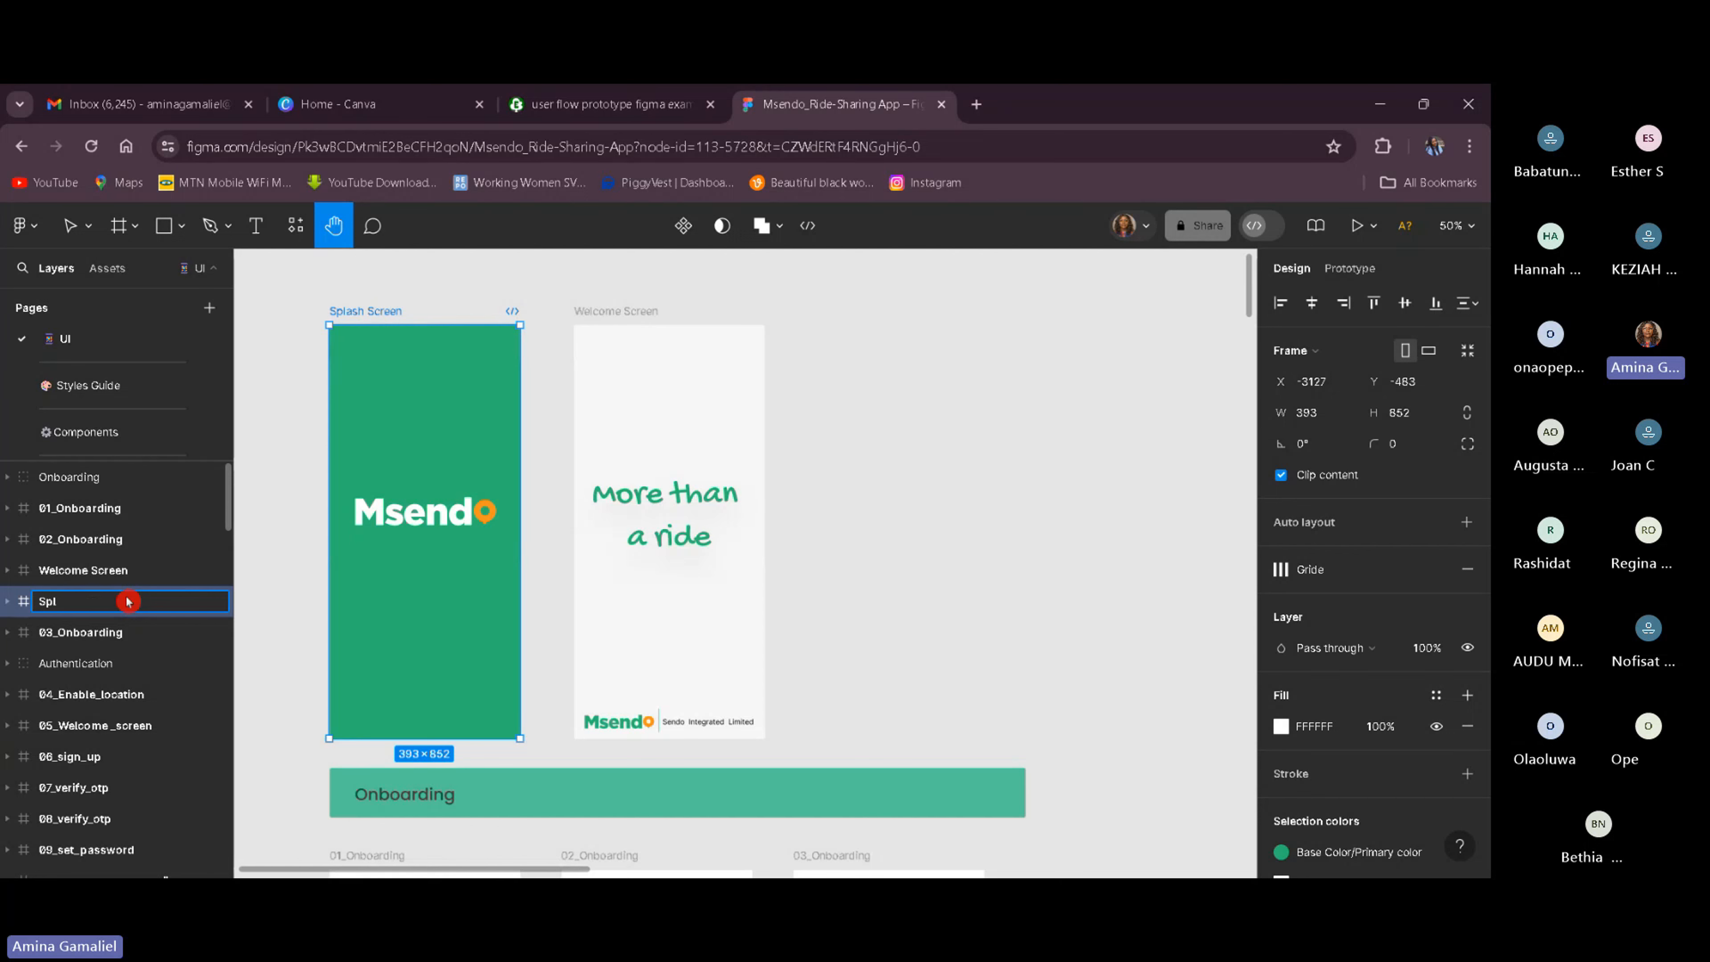
pyautogui.write('sh')
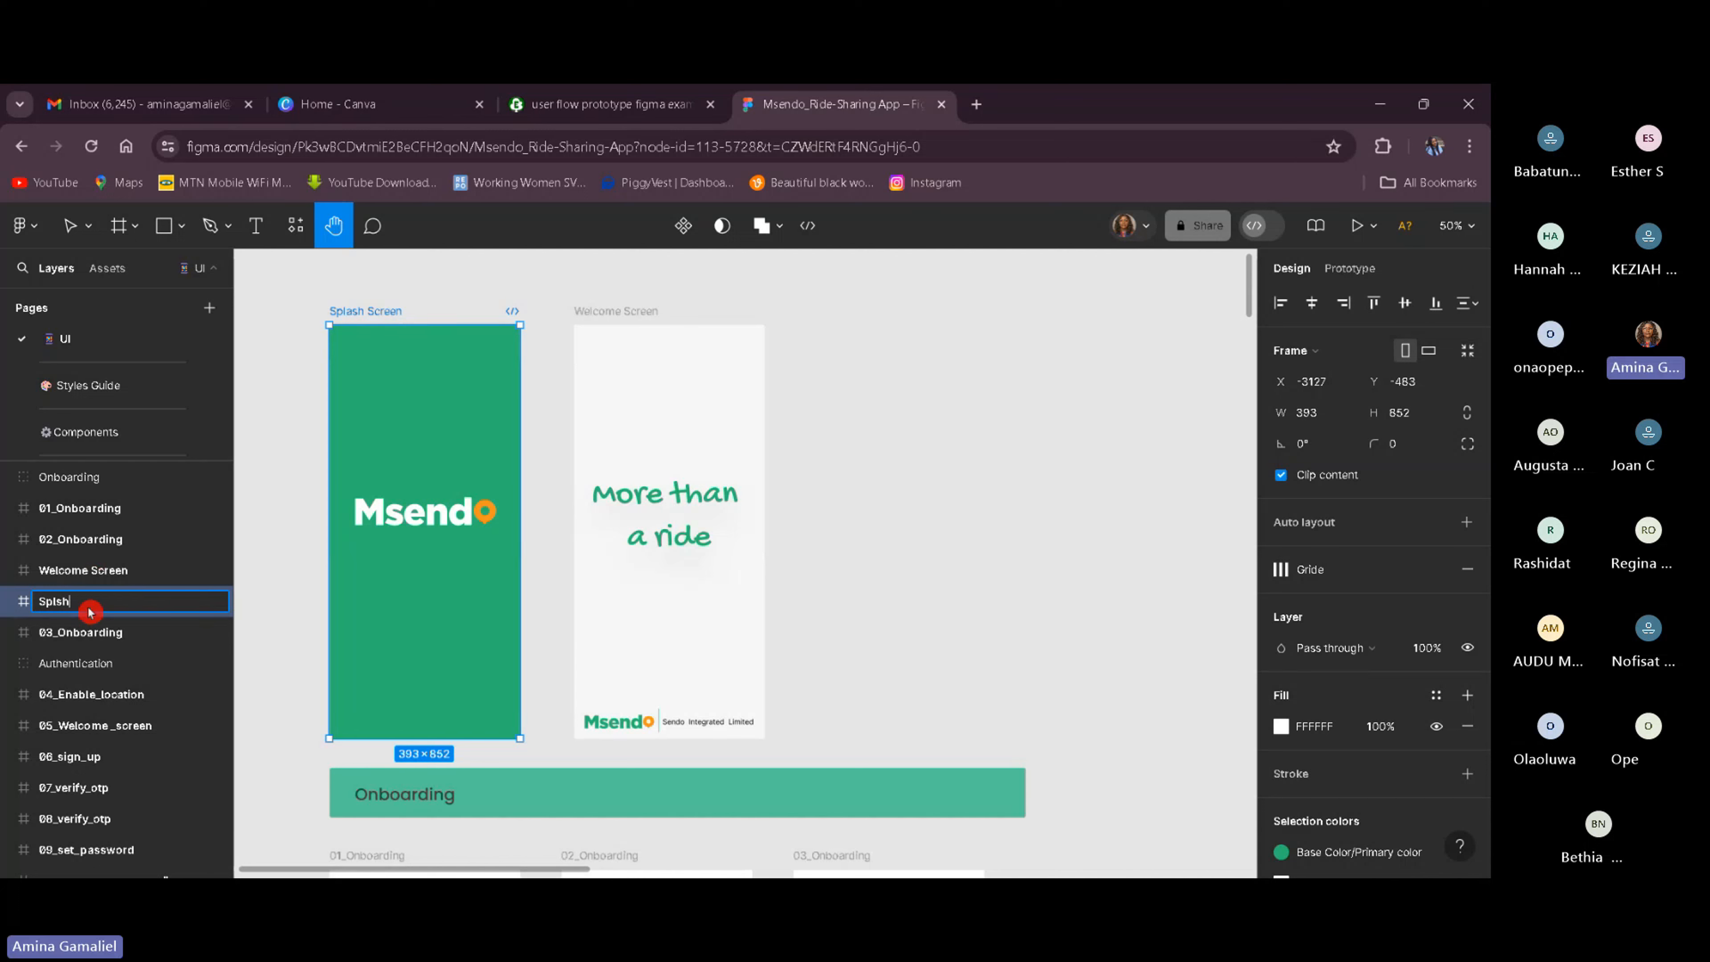
pyautogui.press('BackSpace')
pyautogui.press('BackSpace')
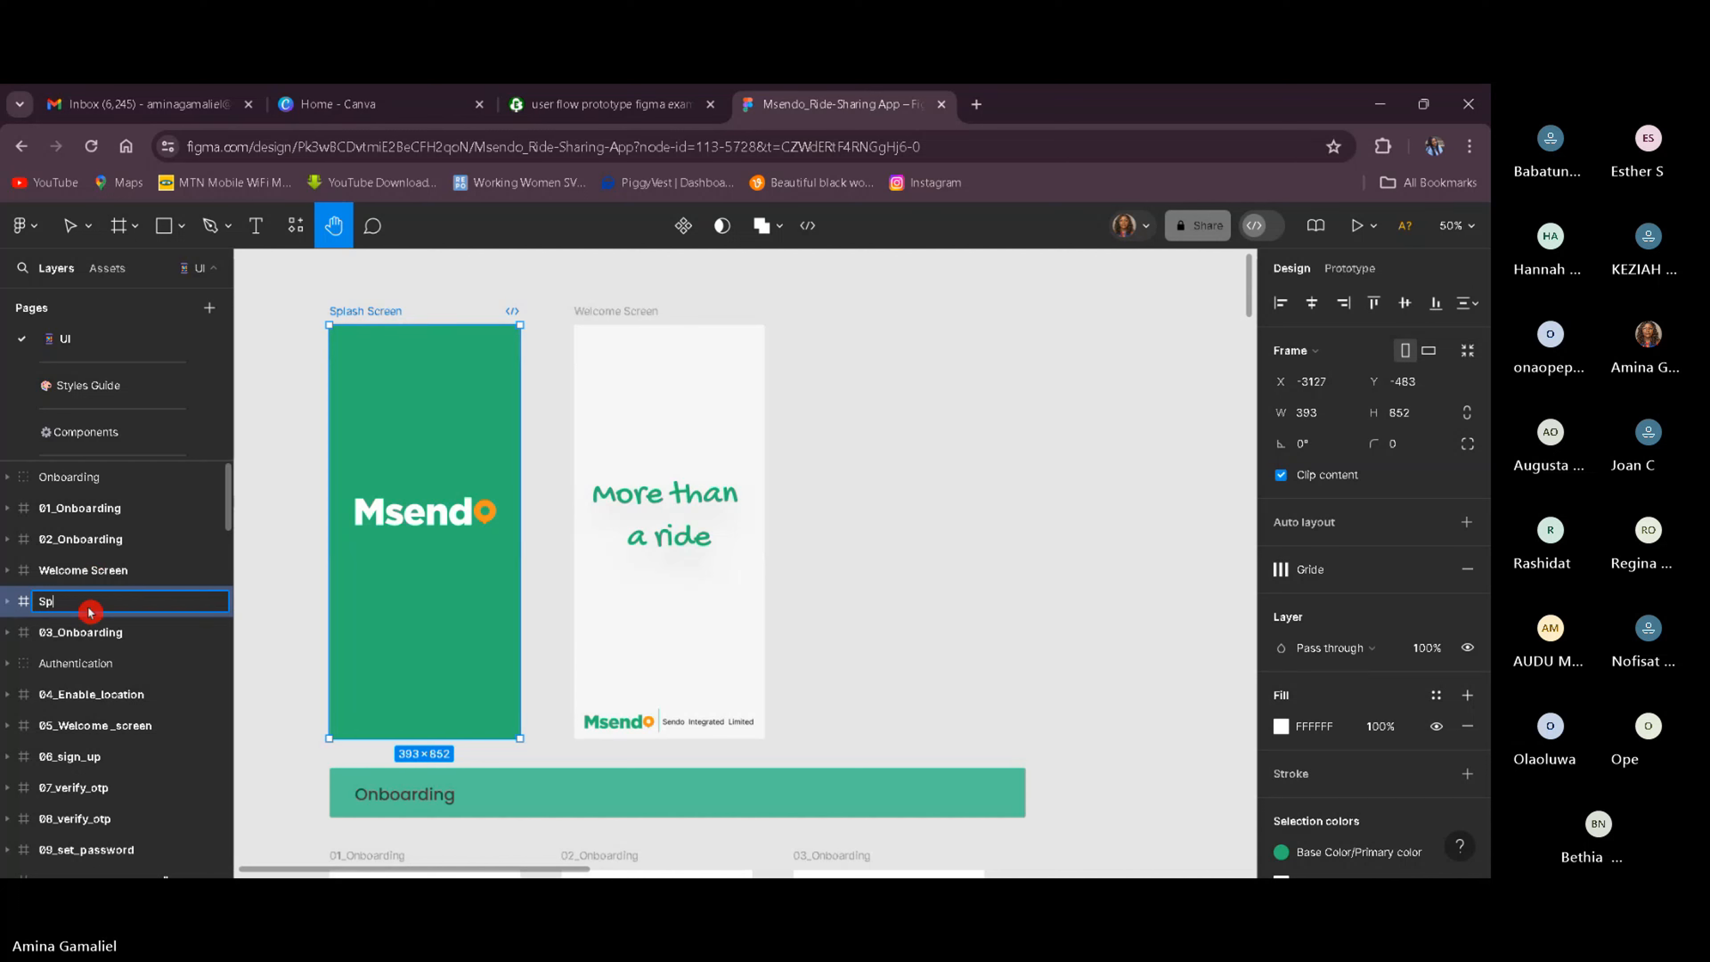
pyautogui.write('ash')
pyautogui.press('Return')
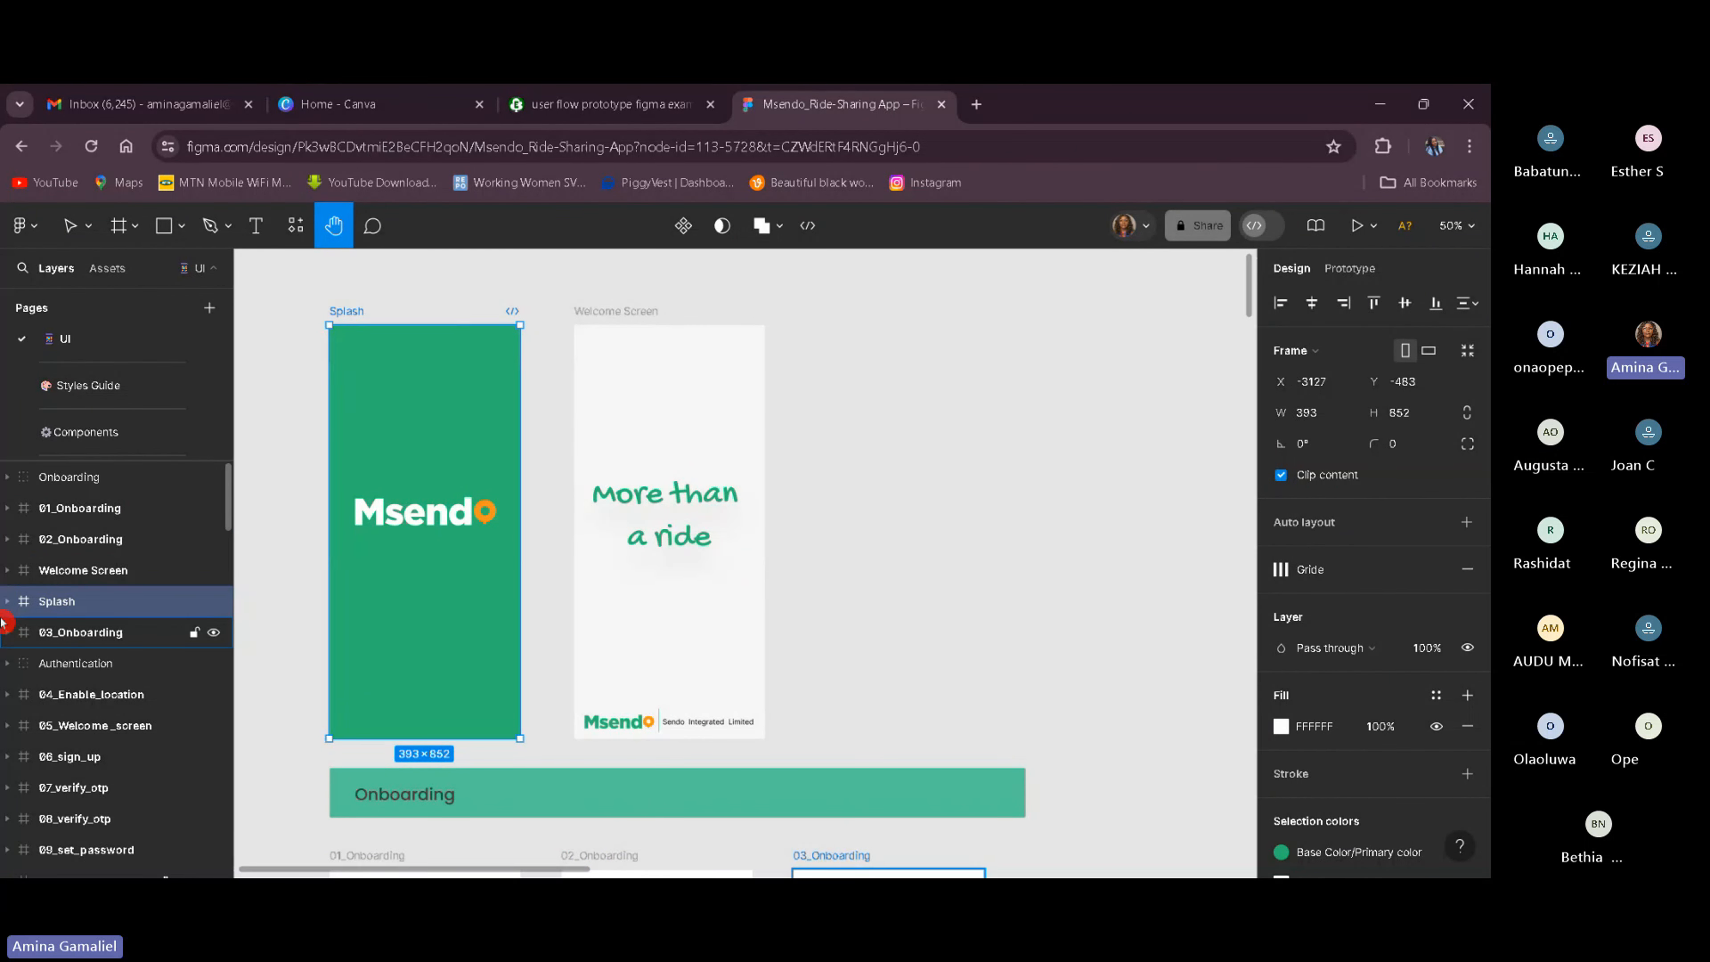
# Check the layers nested in the Splash frame and rename the frame to "Splash Screen".
pyautogui.click(8, 601)
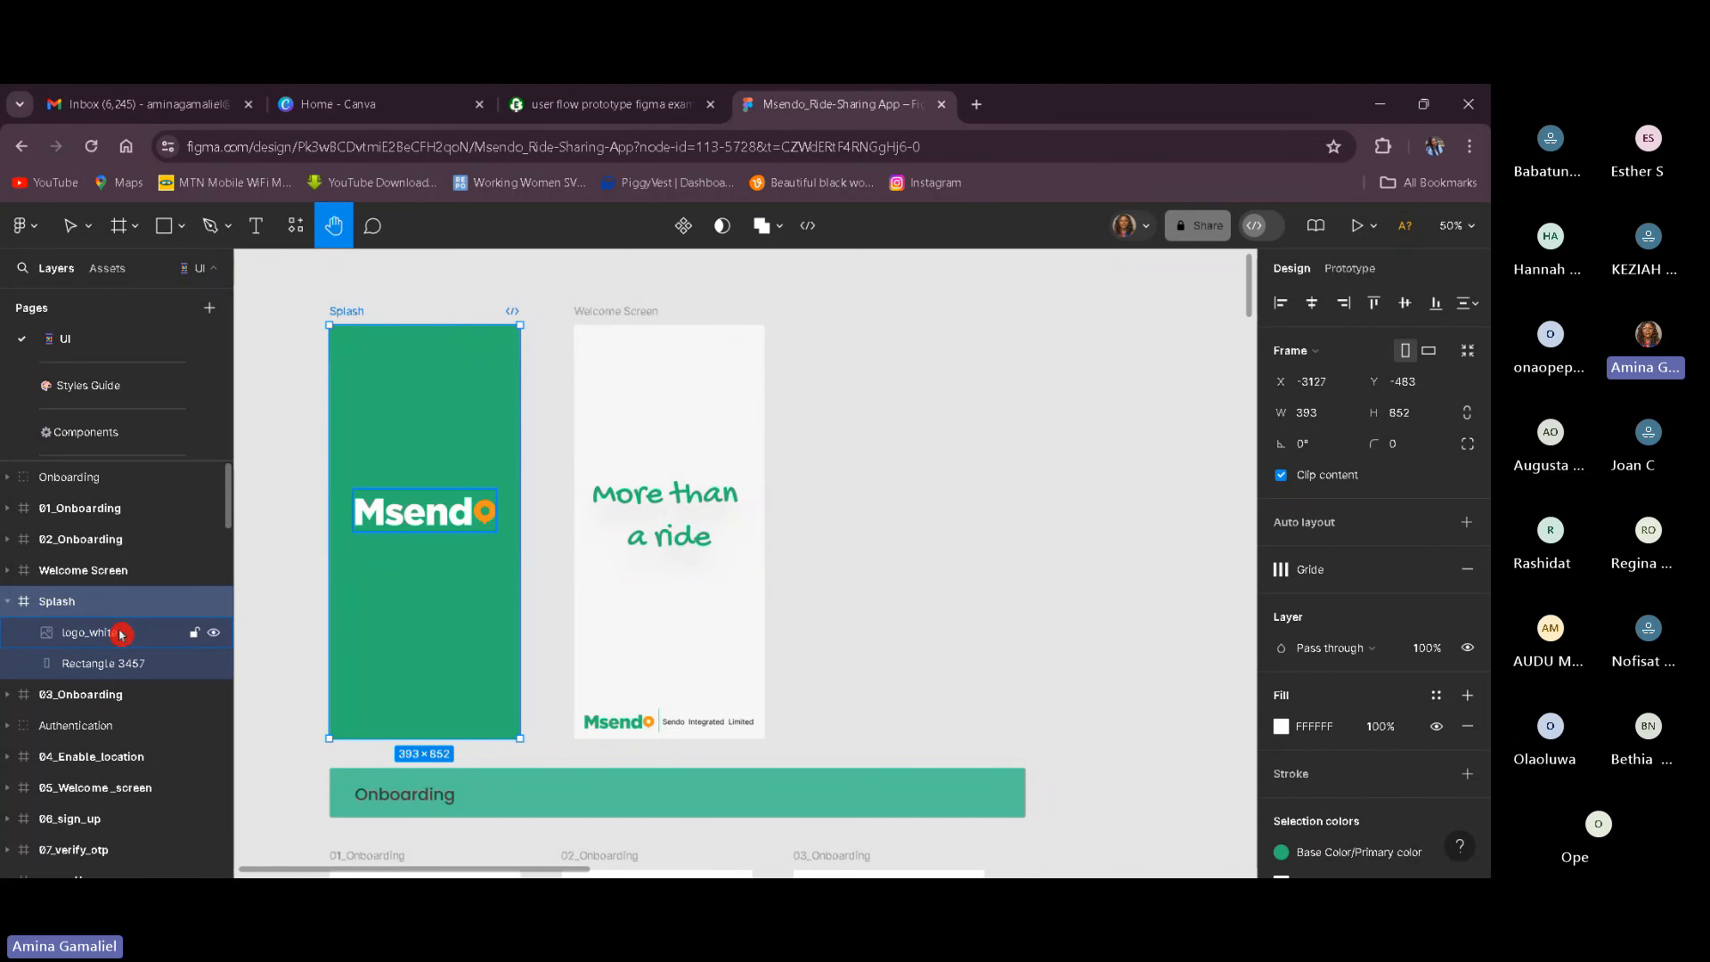
pyautogui.click(8, 603)
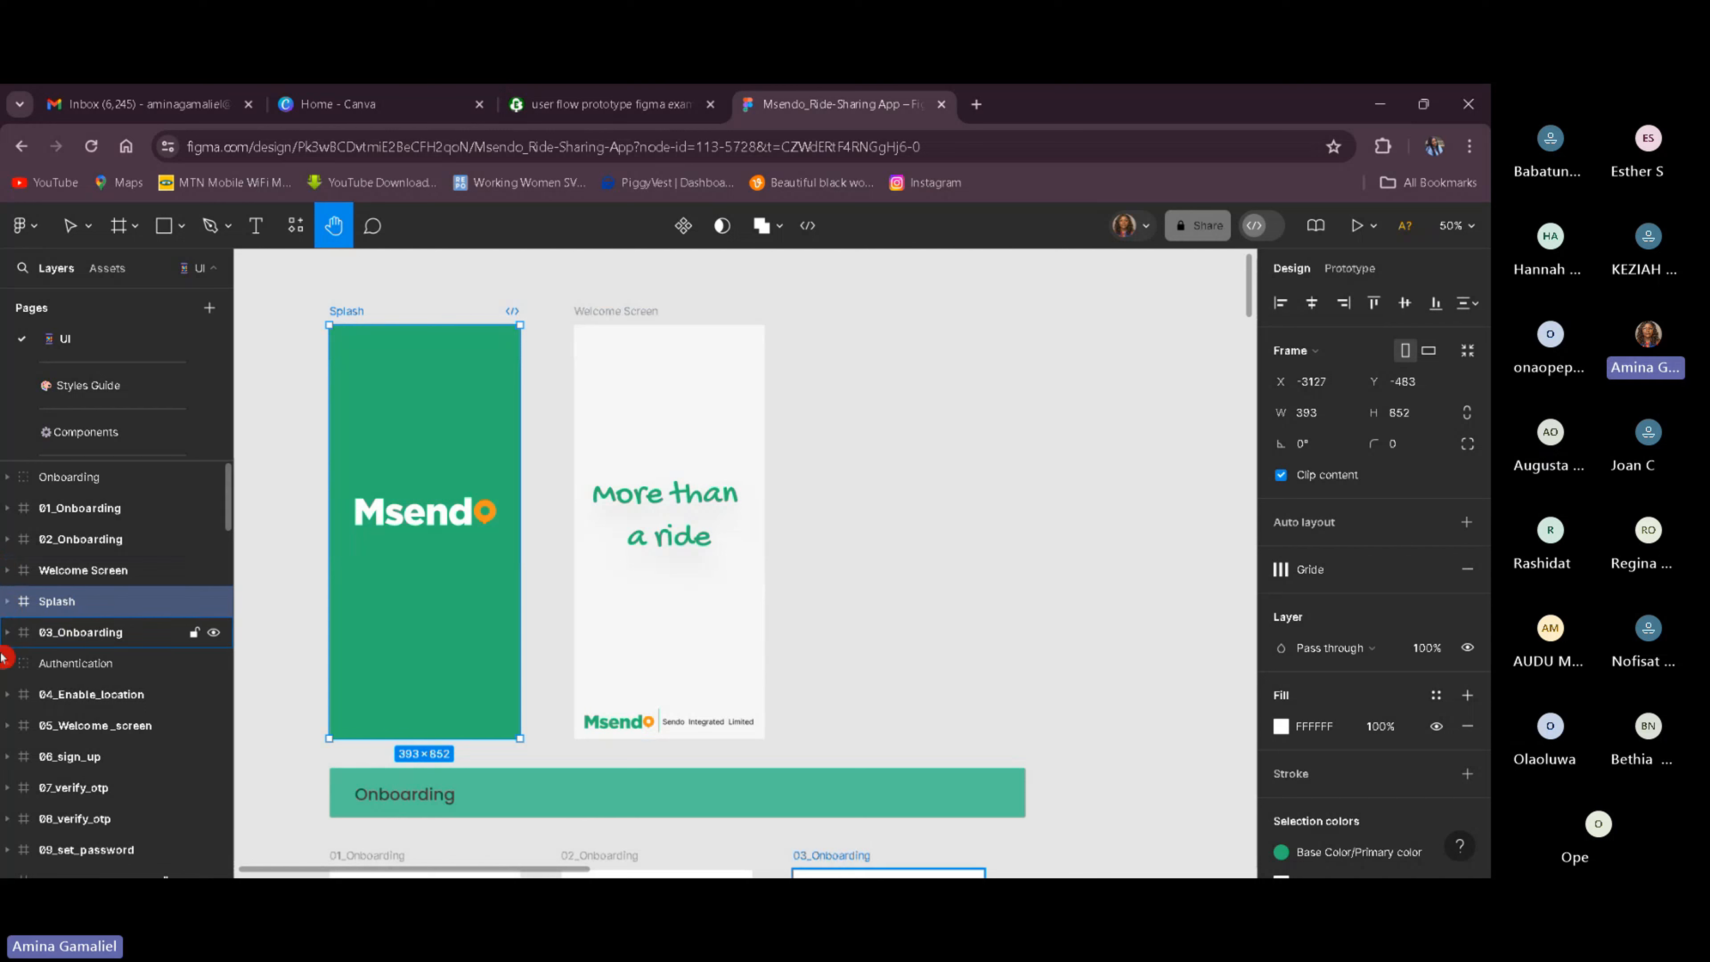
pyautogui.doubleClick(91, 602)
pyautogui.click(91, 604)
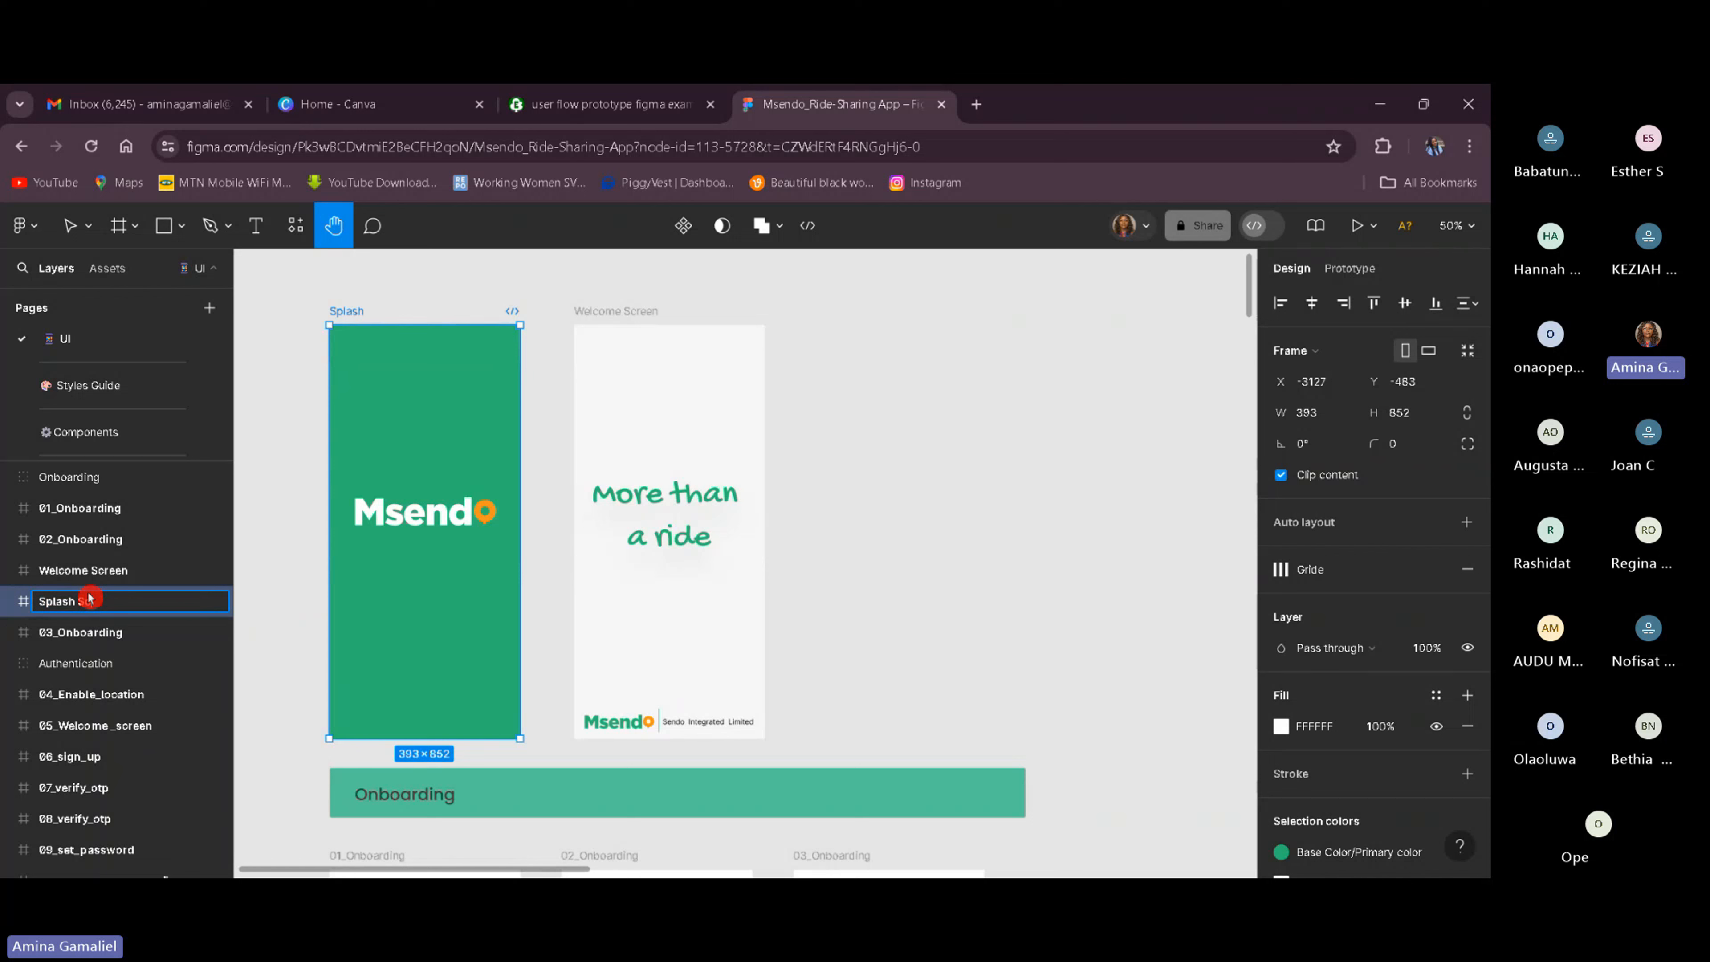
pyautogui.write('Scree')
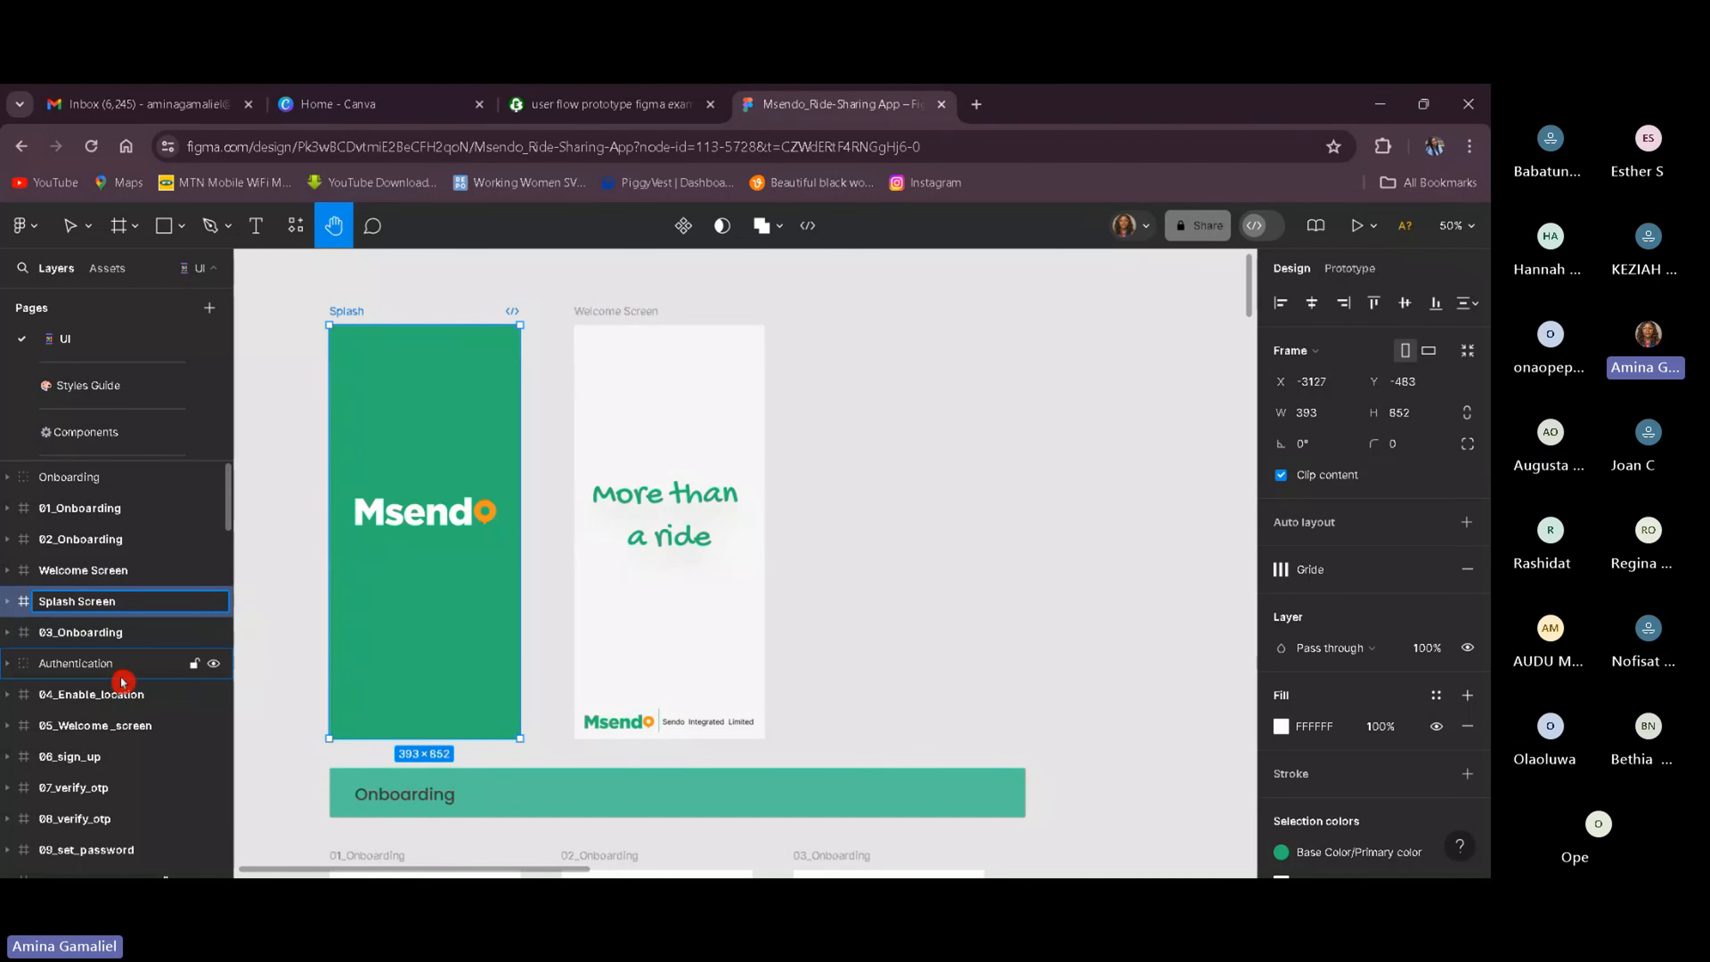
pyautogui.write('n')
pyautogui.press('Return')
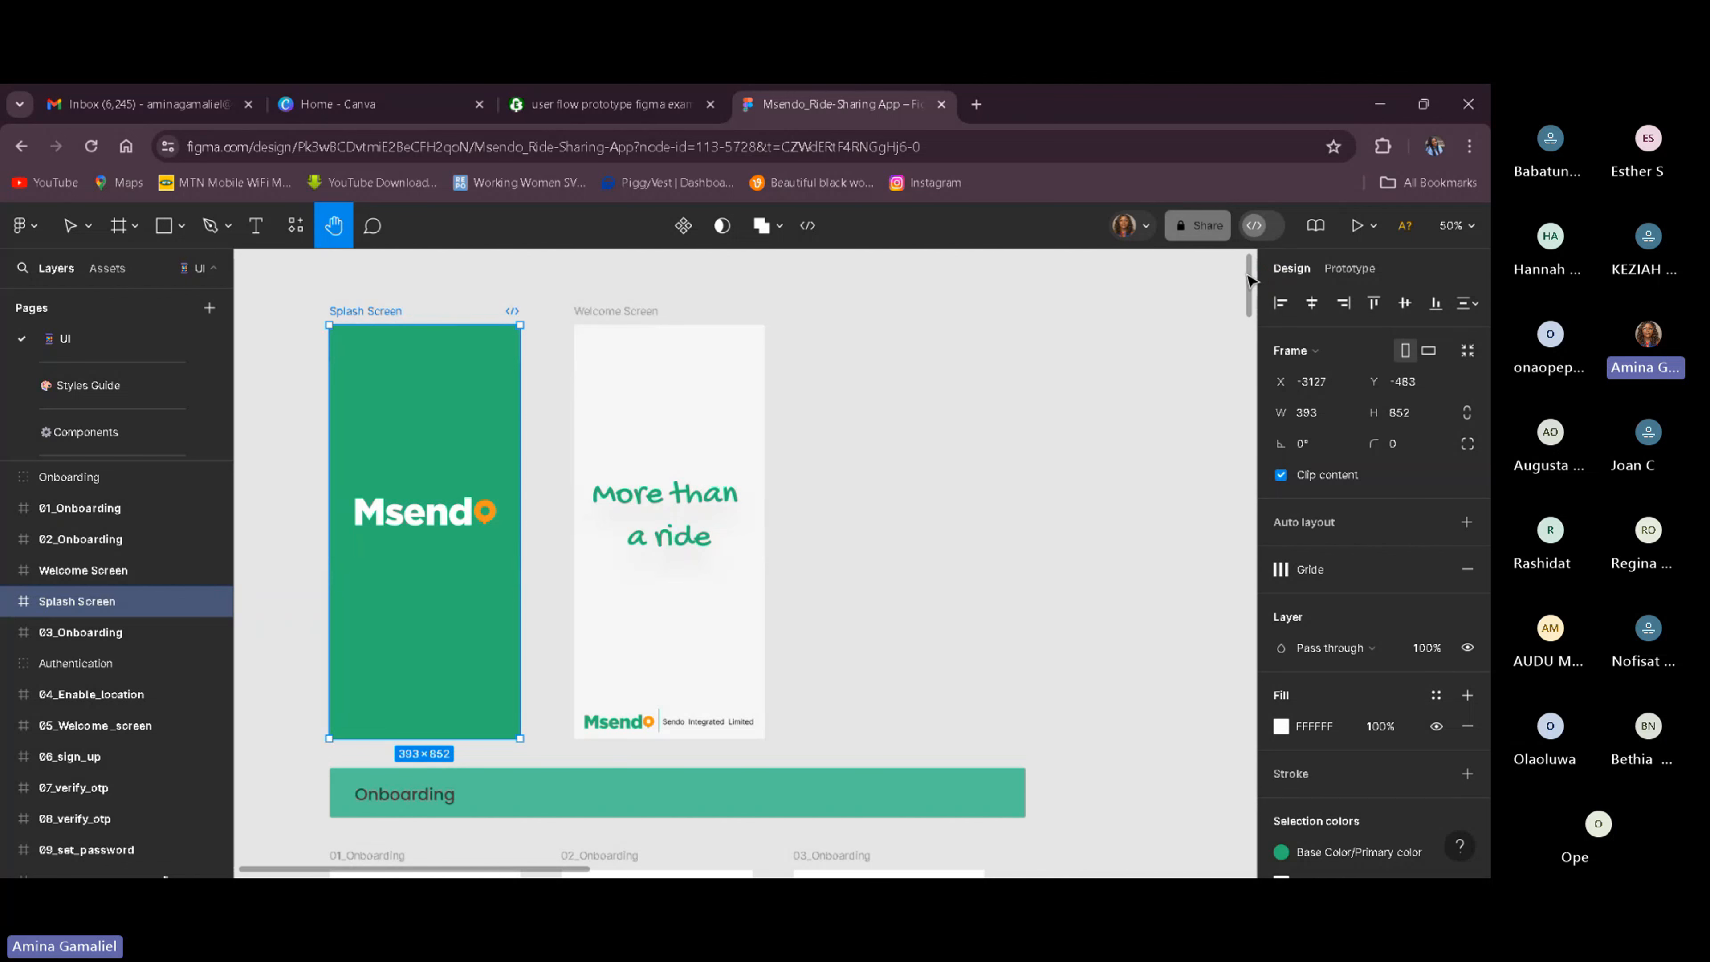
# Examine the Authentication screens, then return to the Splash Screen and Welcome Screen frames.
pyautogui.moveTo(1248, 276); pyautogui.dragTo(1247, 399)
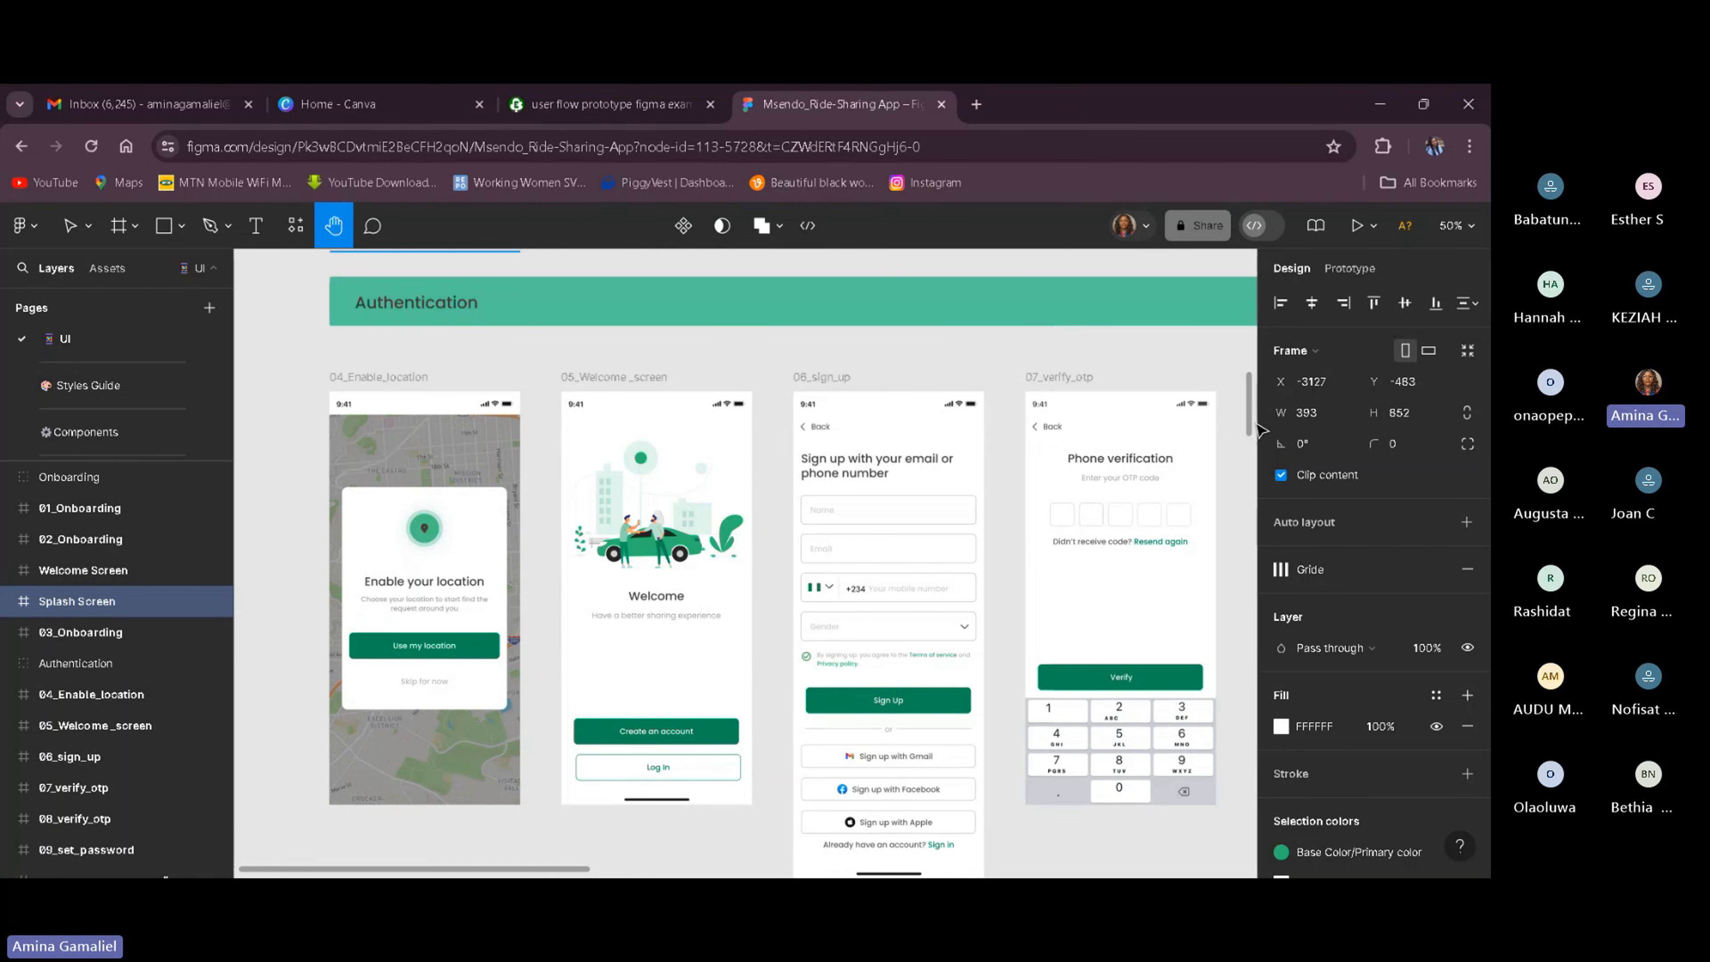
pyautogui.scroll(1, 1251, 414)
pyautogui.moveTo(1251, 414); pyautogui.dragTo(1318, 297)
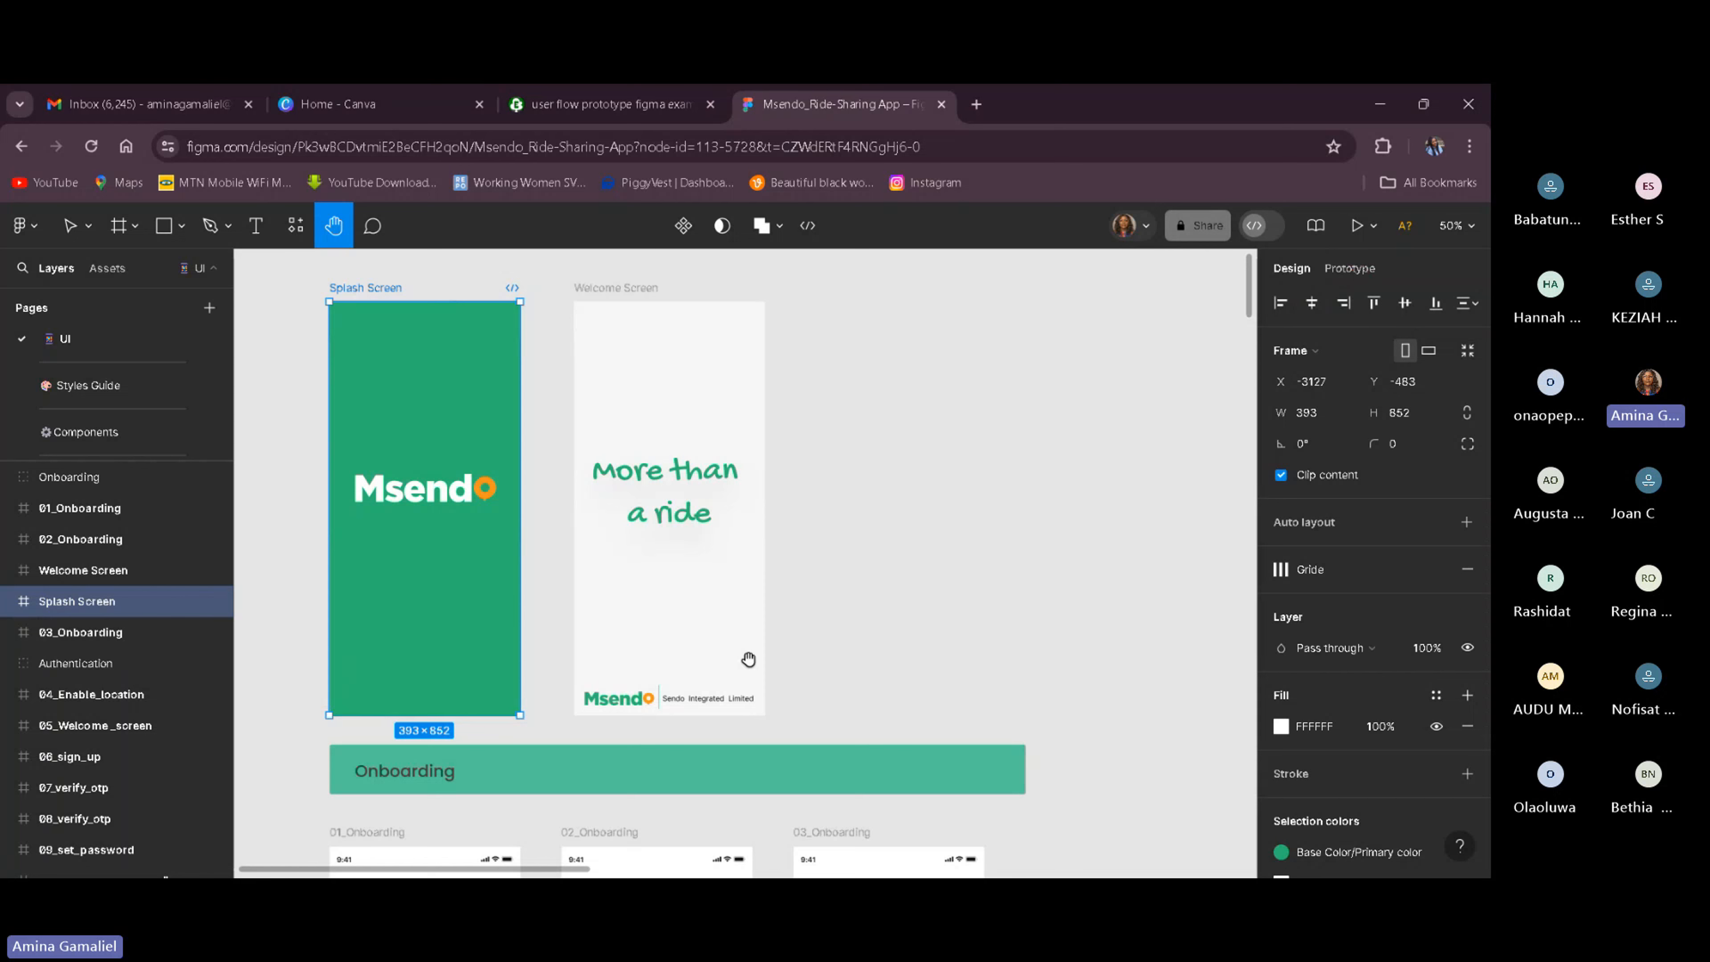
# Show the prototype settings for the Splash Screen frame and activate the Move tool.
pyautogui.click(1342, 270)
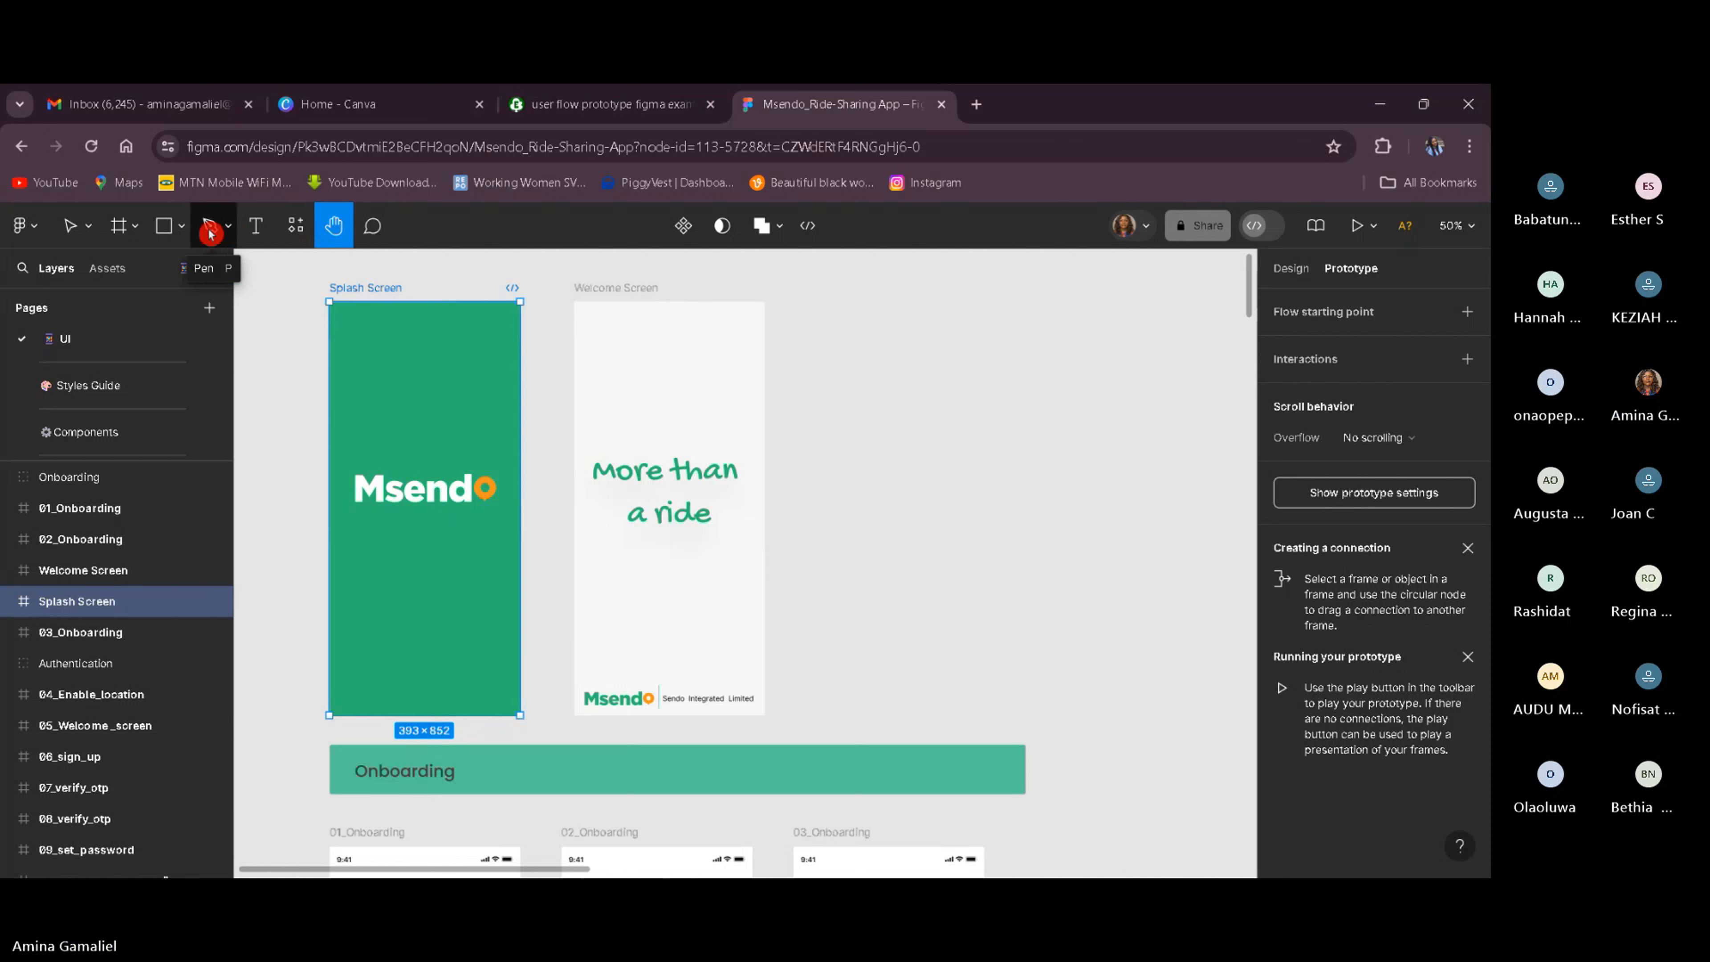
pyautogui.click(74, 229)
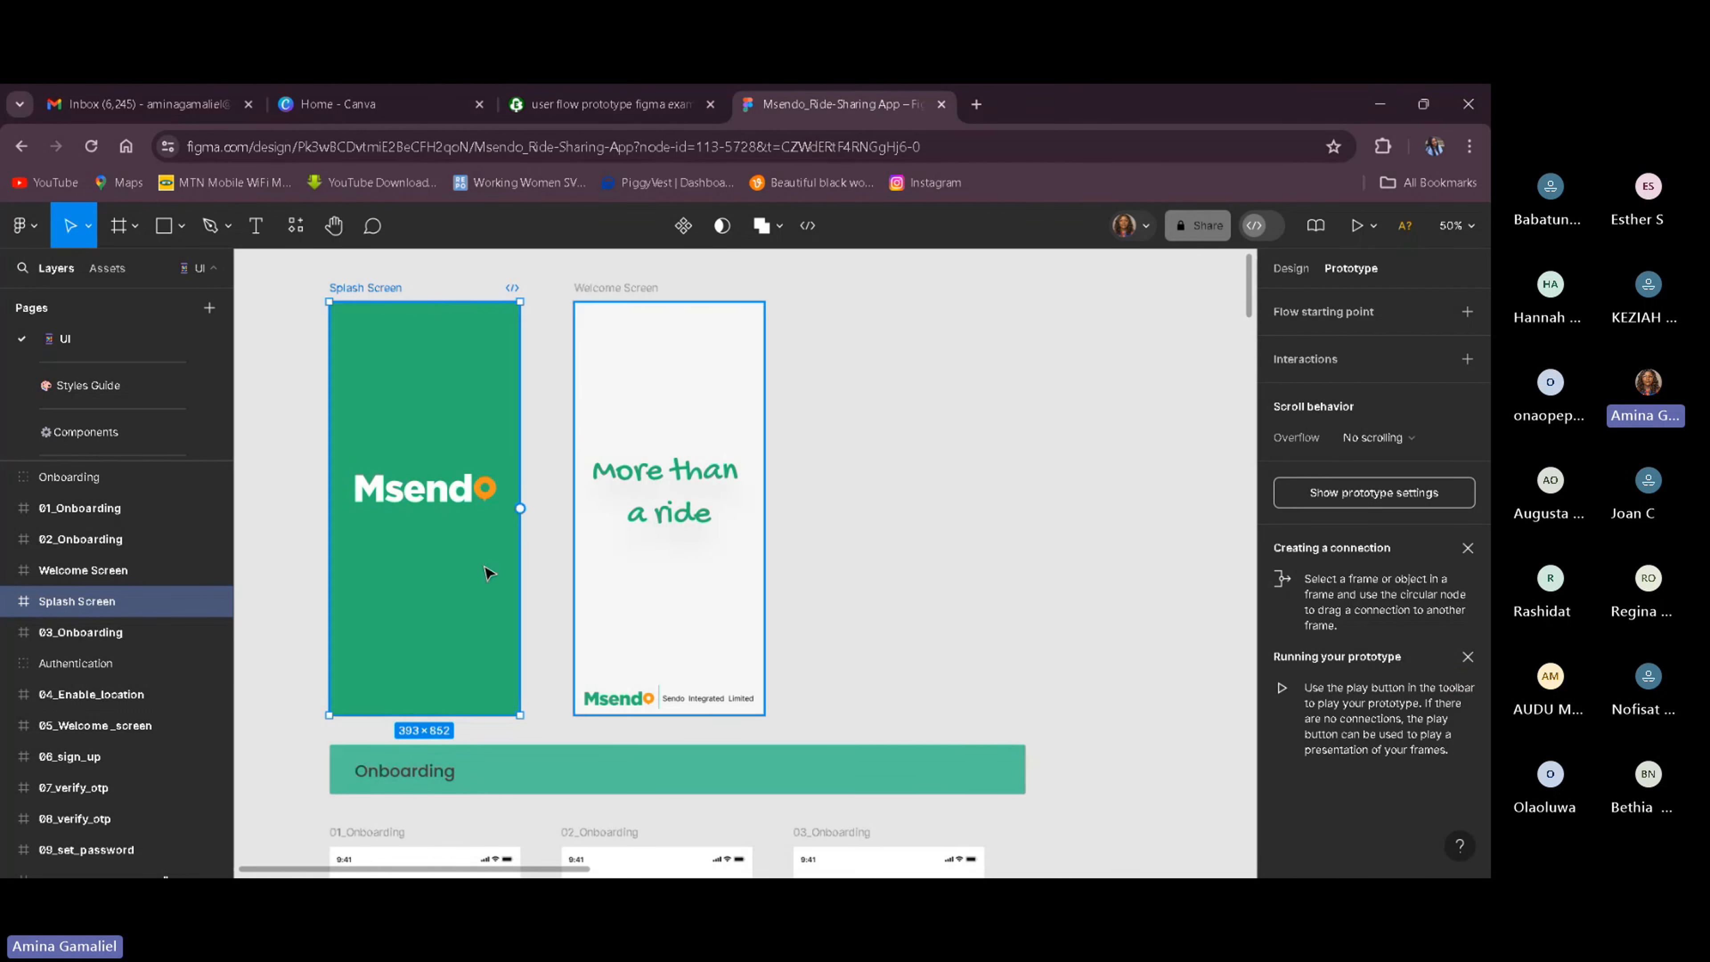
pyautogui.click(343, 241)
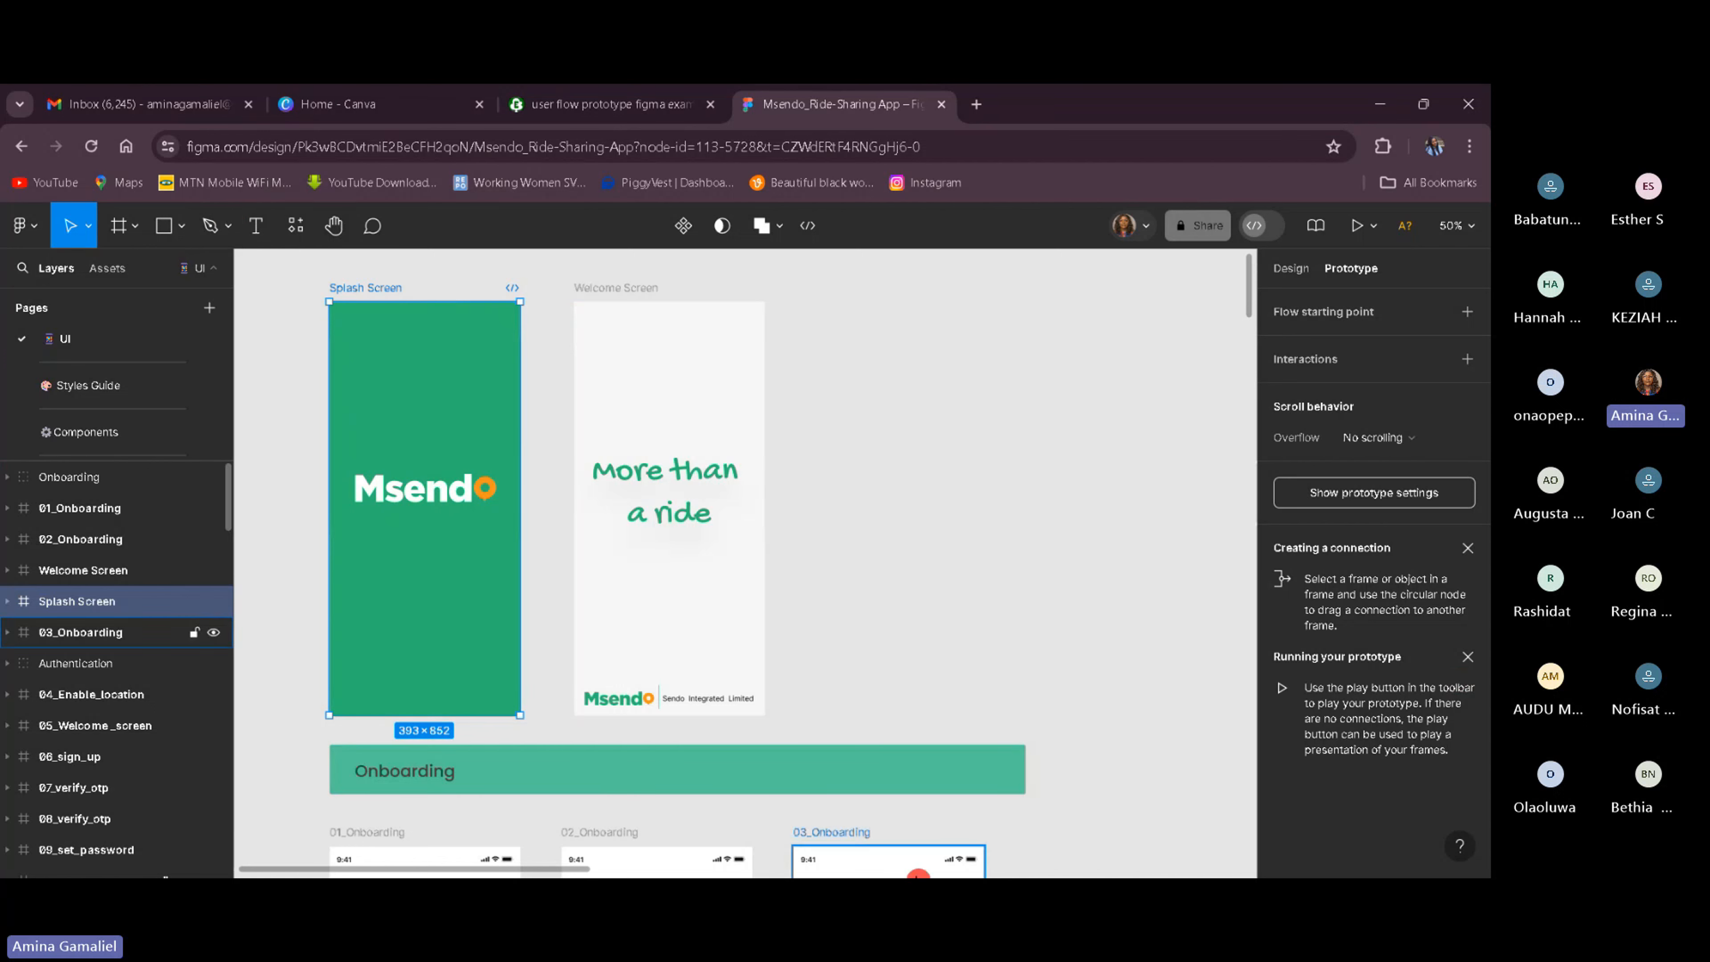
pyautogui.click(343, 233)
pyautogui.moveTo(855, 443)
pyautogui.mouseDown()
pyautogui.moveTo(813, 492)
pyautogui.moveTo(885, 508)
pyautogui.moveTo(723, 496)
pyautogui.moveTo(821, 467)
pyautogui.moveTo(806, 508)
pyautogui.moveTo(847, 532)
pyautogui.moveTo(908, 433)
pyautogui.moveTo(867, 466)
pyautogui.moveTo(859, 432)
pyautogui.moveTo(961, 601)
pyautogui.moveTo(905, 565)
pyautogui.moveTo(1118, 561)
pyautogui.moveTo(931, 463)
pyautogui.moveTo(864, 648)
pyautogui.moveTo(809, 530)
pyautogui.moveTo(1080, 412)
pyautogui.moveTo(1050, 557)
pyautogui.moveTo(1077, 612)
pyautogui.moveTo(855, 466)
pyautogui.moveTo(947, 635)
pyautogui.moveTo(631, 96)
pyautogui.moveTo(1257, 219)
pyautogui.moveTo(793, 635)
pyautogui.moveTo(895, 472)
pyautogui.moveTo(851, 451)
pyautogui.mouseUp()
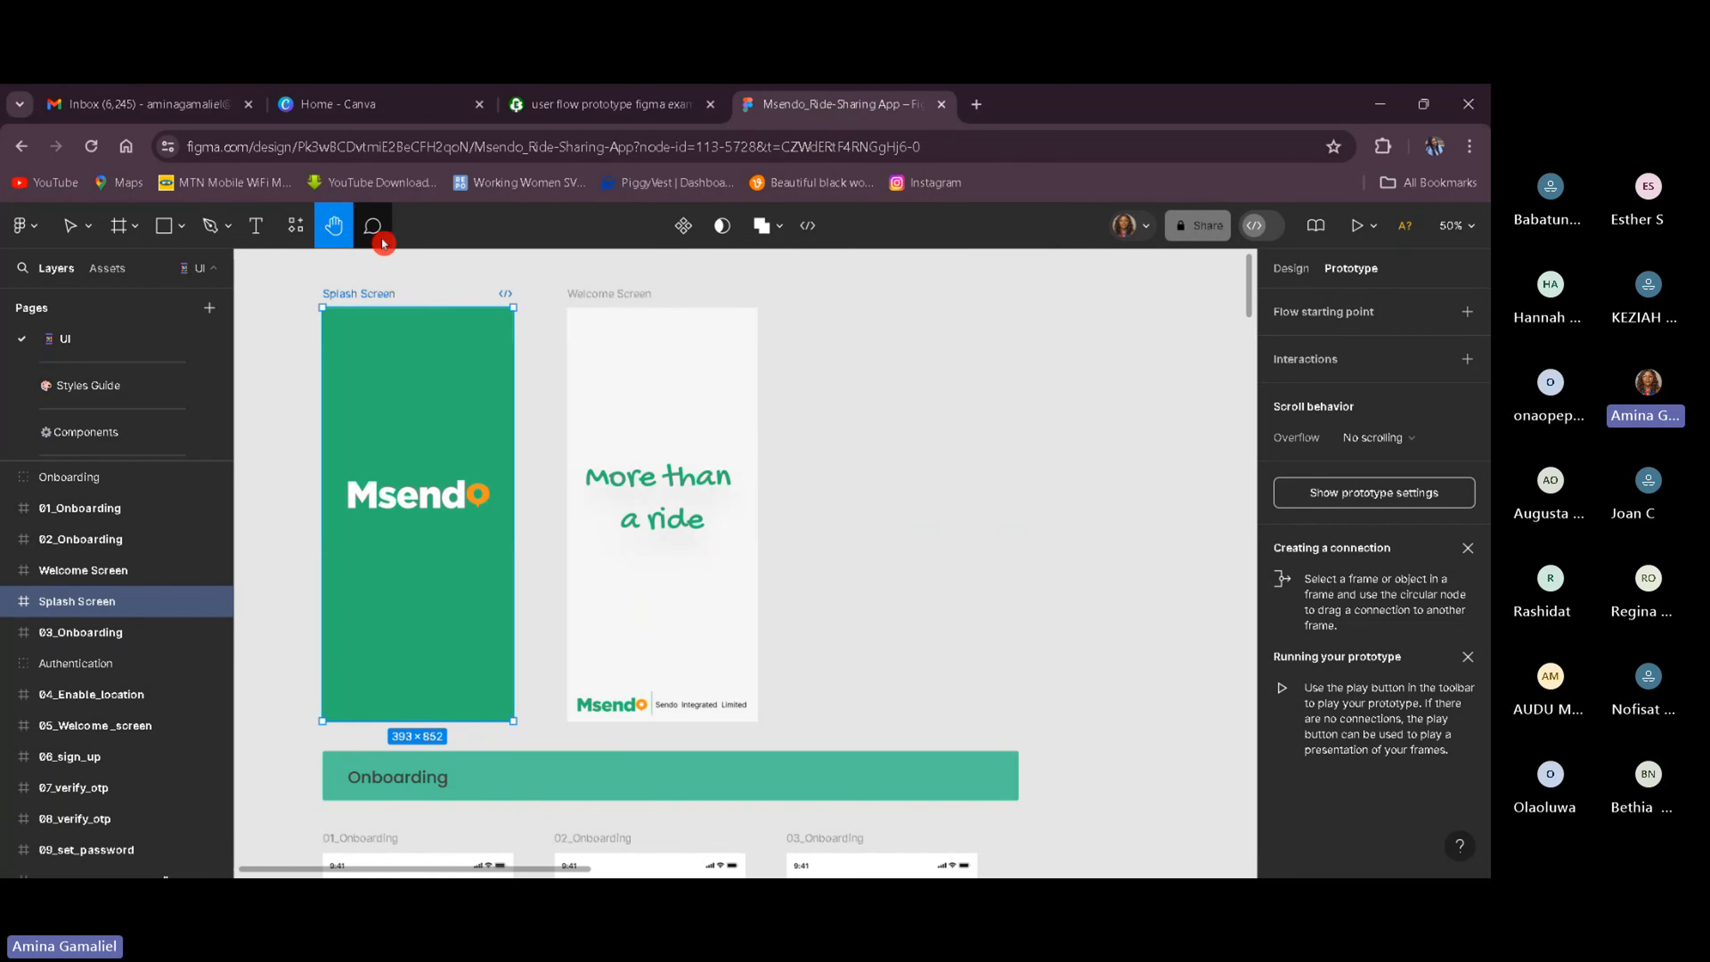
pyautogui.click(335, 232)
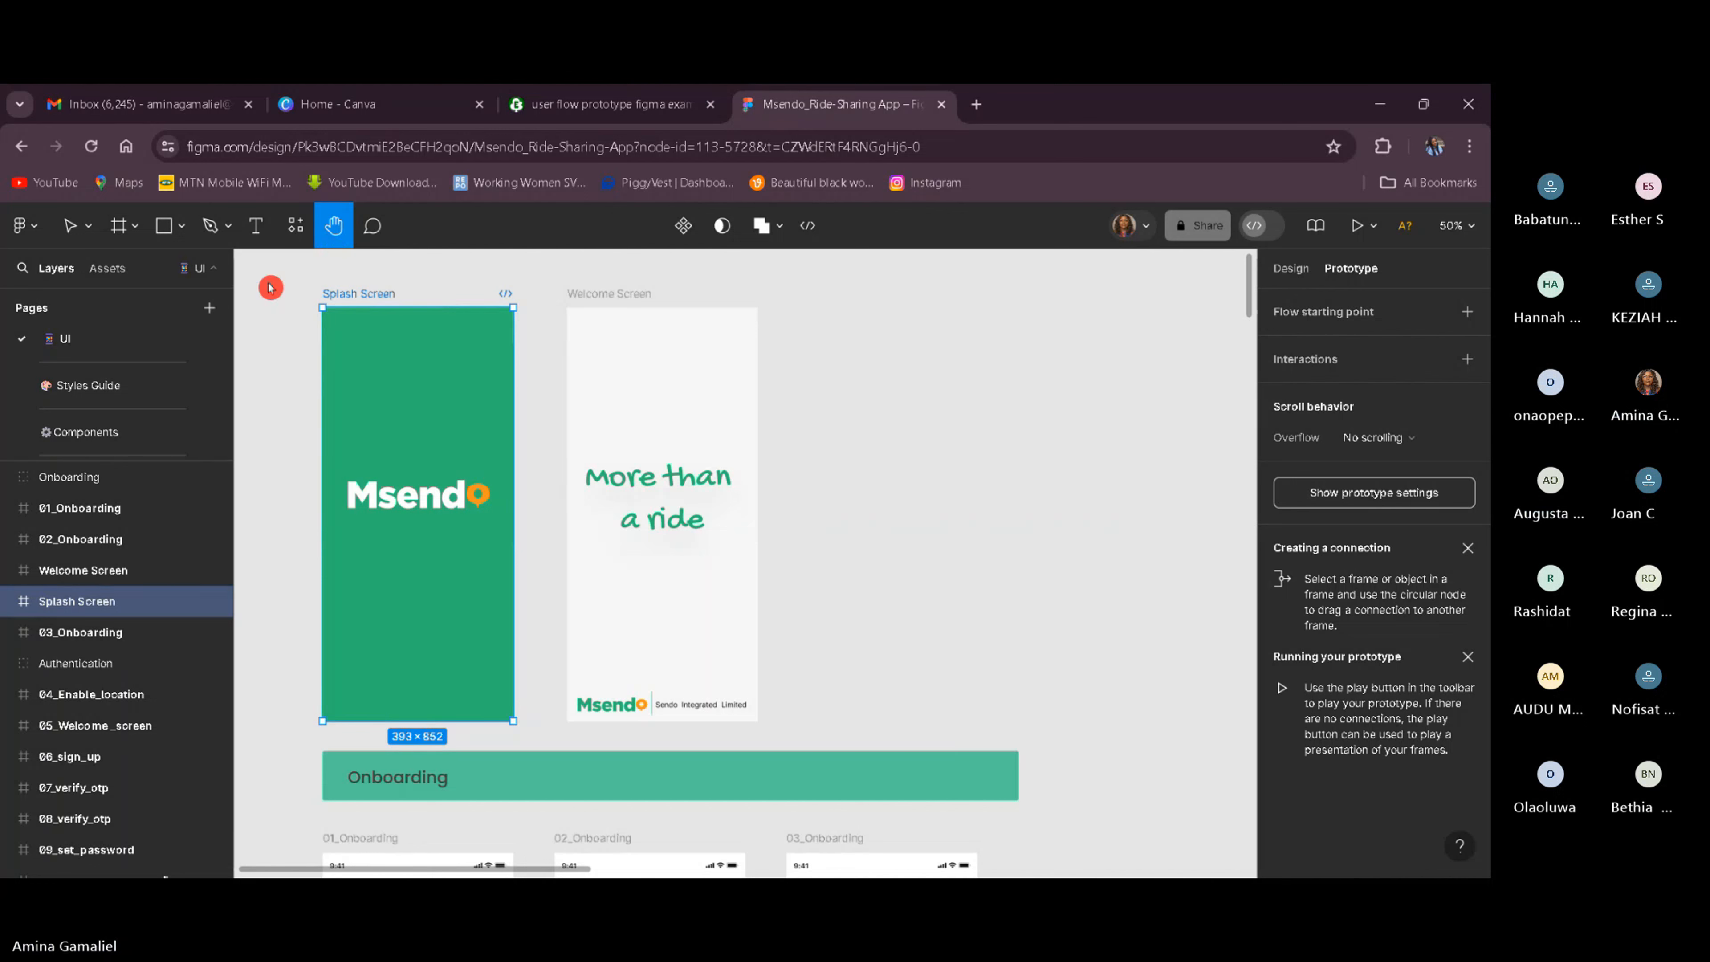
pyautogui.click(88, 226)
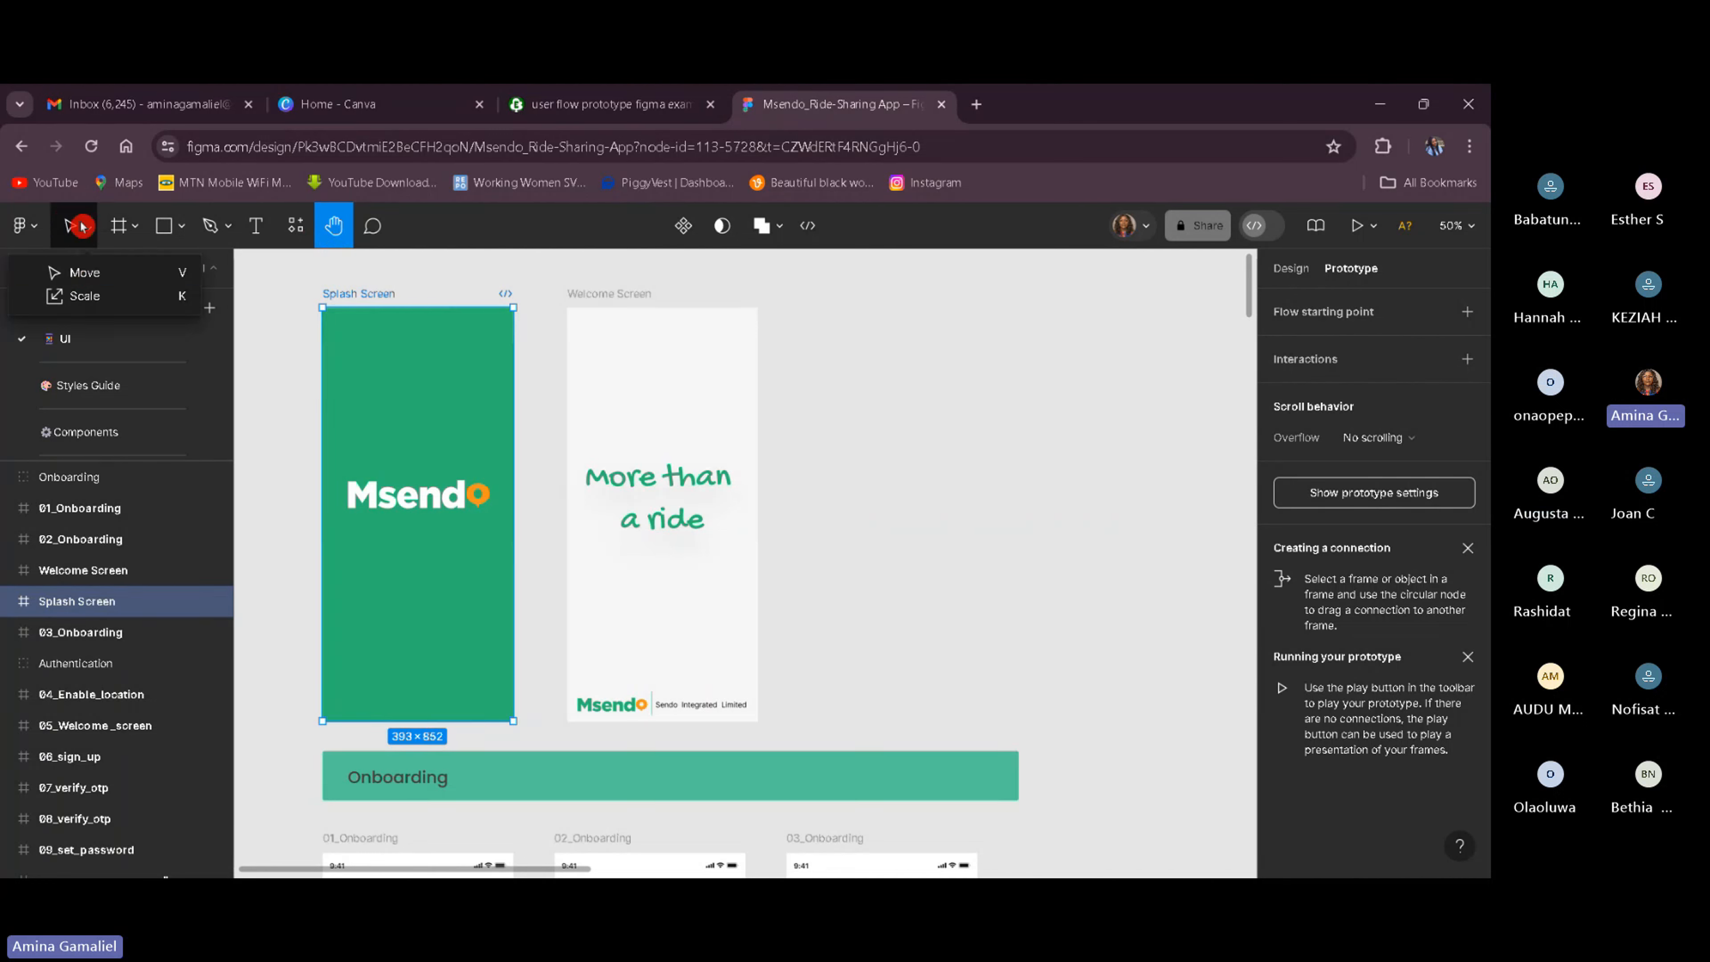
pyautogui.click(81, 226)
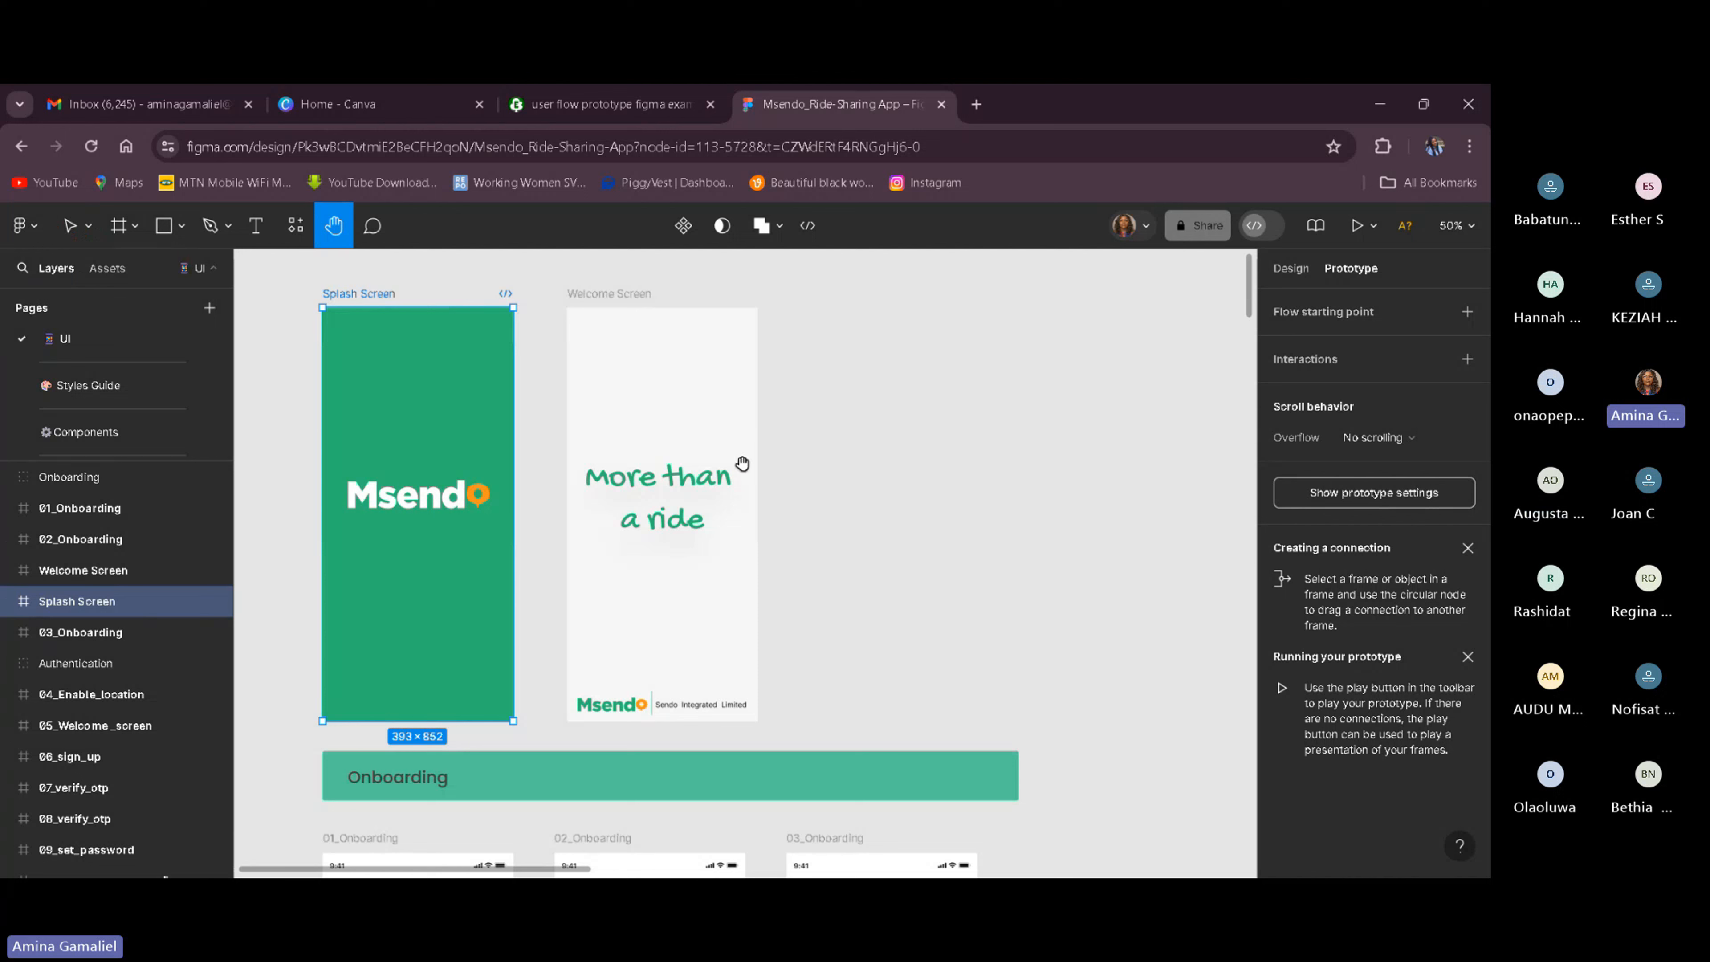
# Nudge the Splash Screen frame slightly farther from the Welcome Screen frame and clear the selection.
pyautogui.press('v')
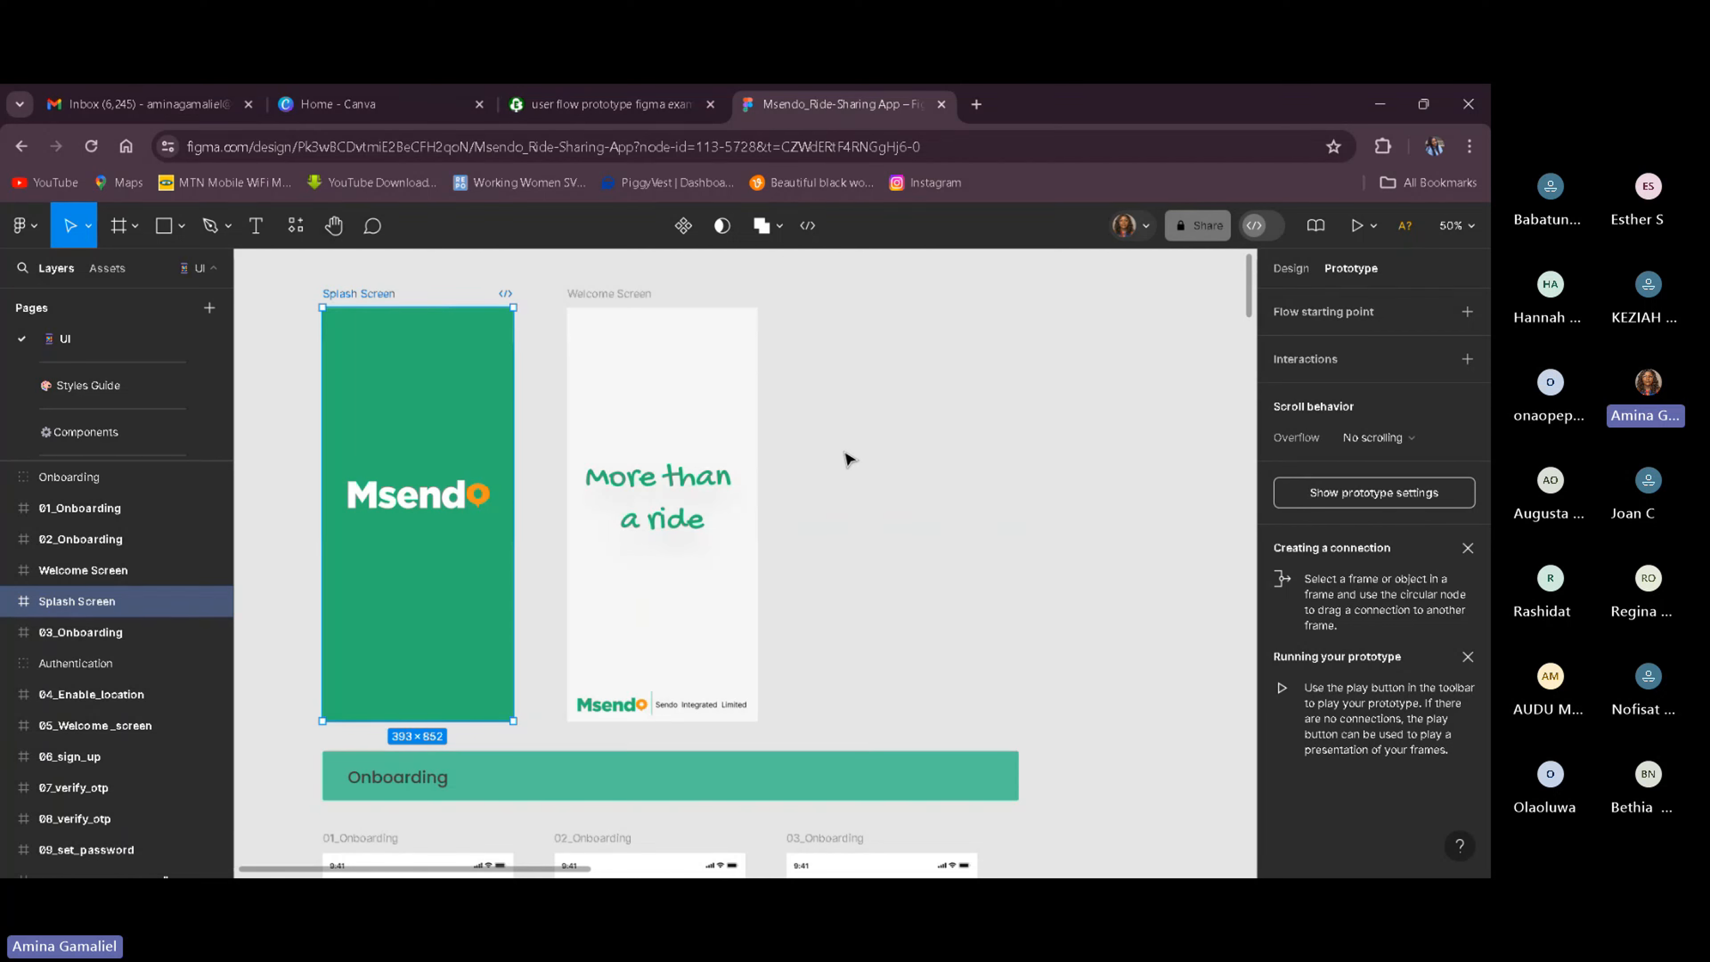
pyautogui.click(847, 460)
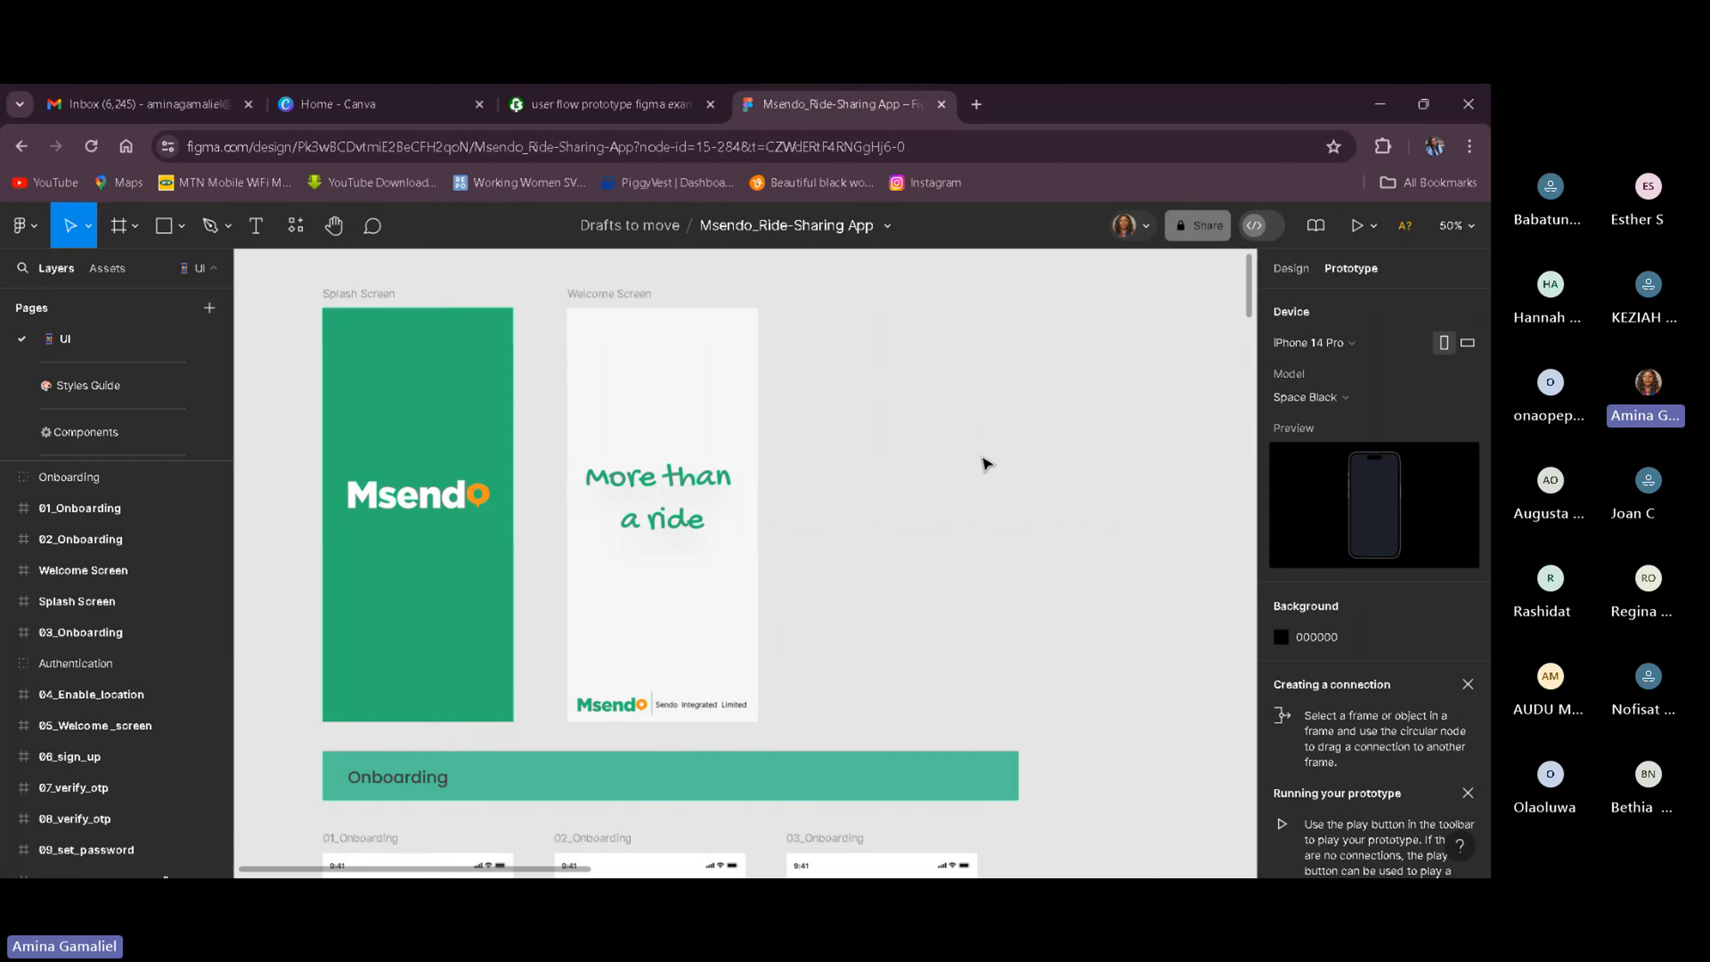
pyautogui.click(417, 396)
pyautogui.click(491, 432)
pyautogui.click(836, 512)
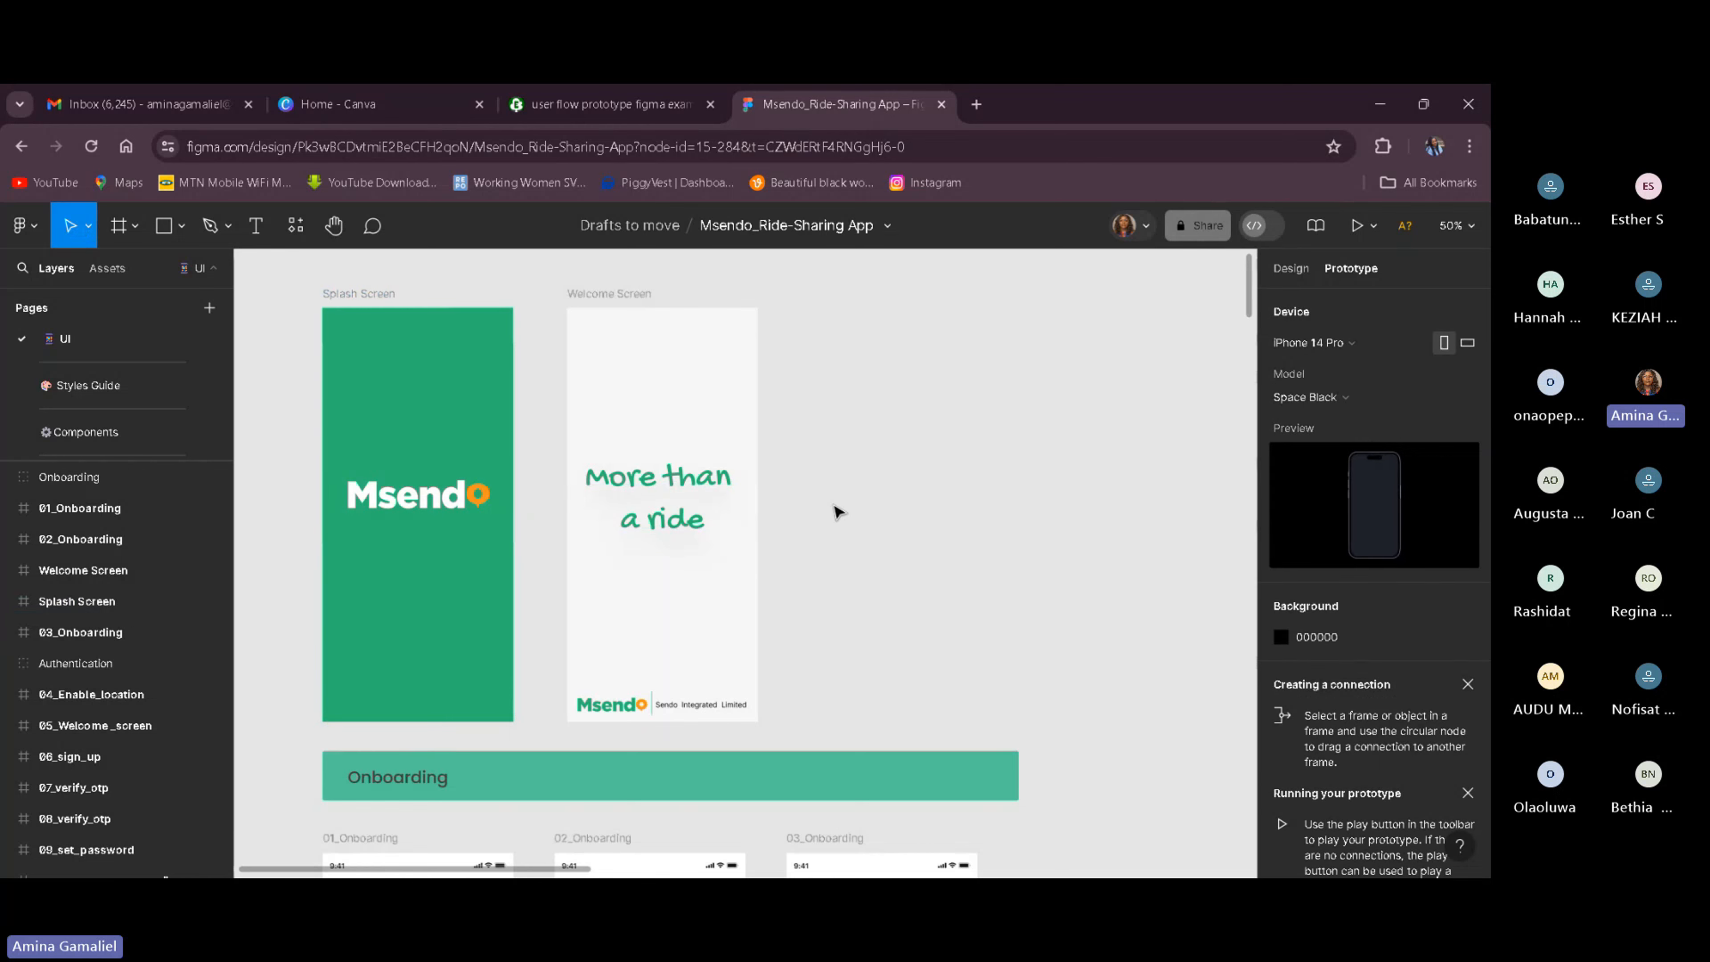
pyautogui.moveTo(462, 412); pyautogui.dragTo(455, 412)
pyautogui.click(1084, 396)
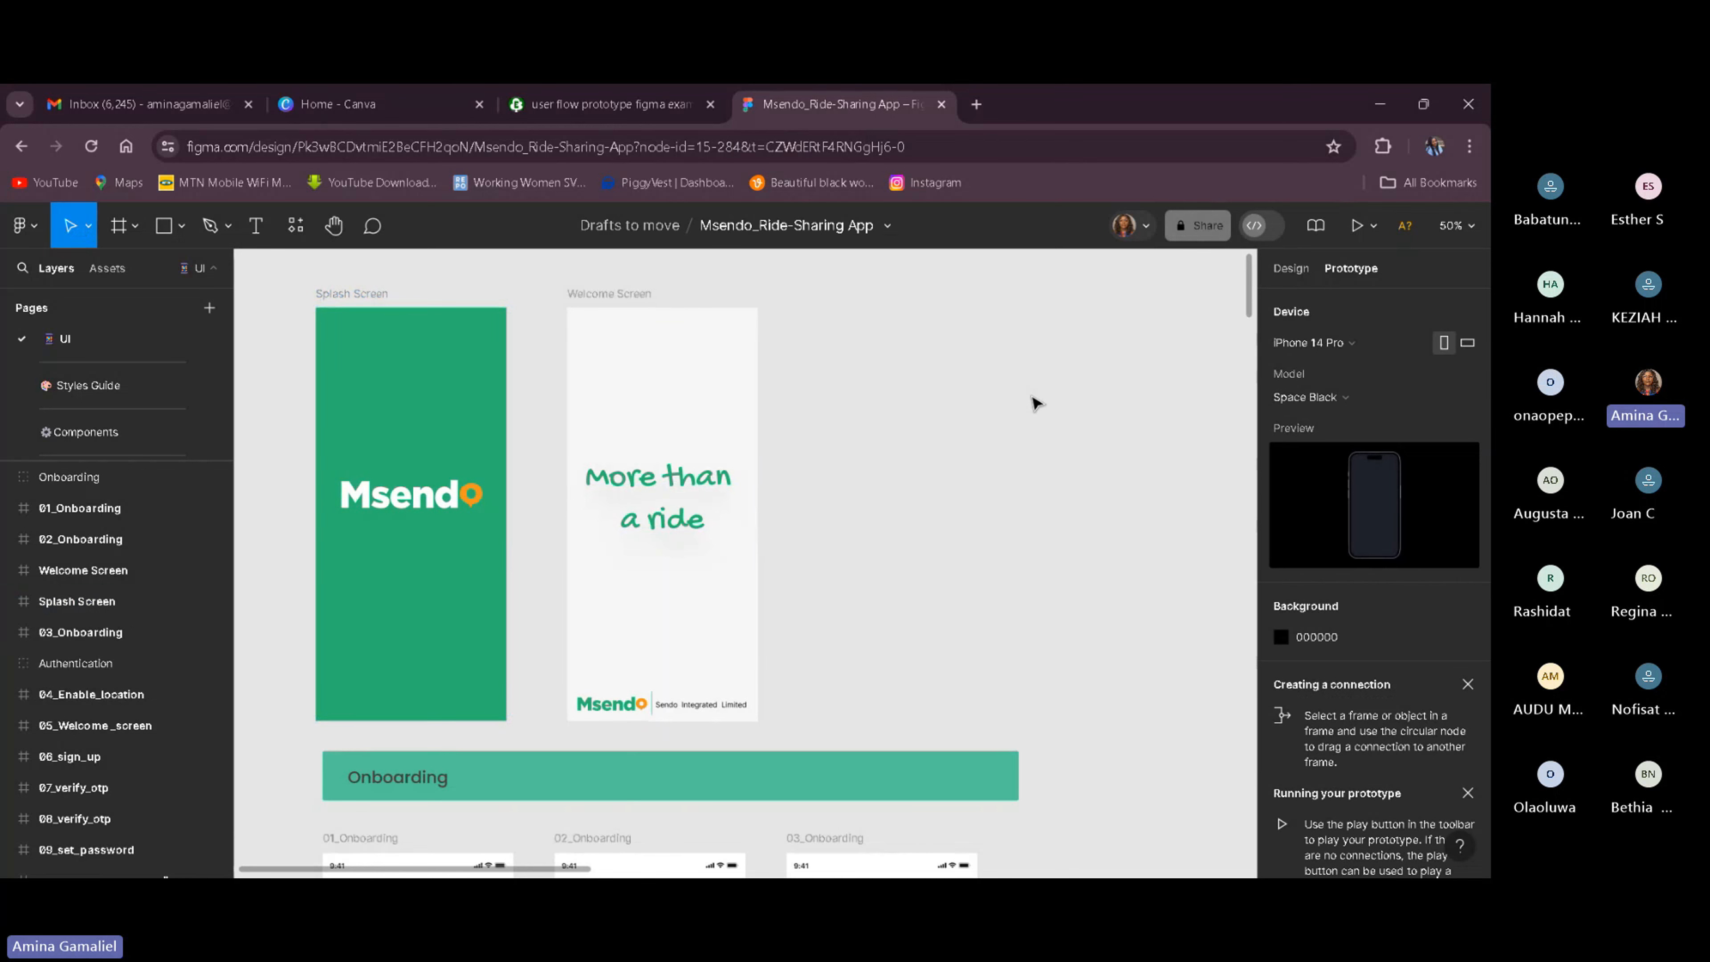
pyautogui.click(591, 400)
pyautogui.click(837, 502)
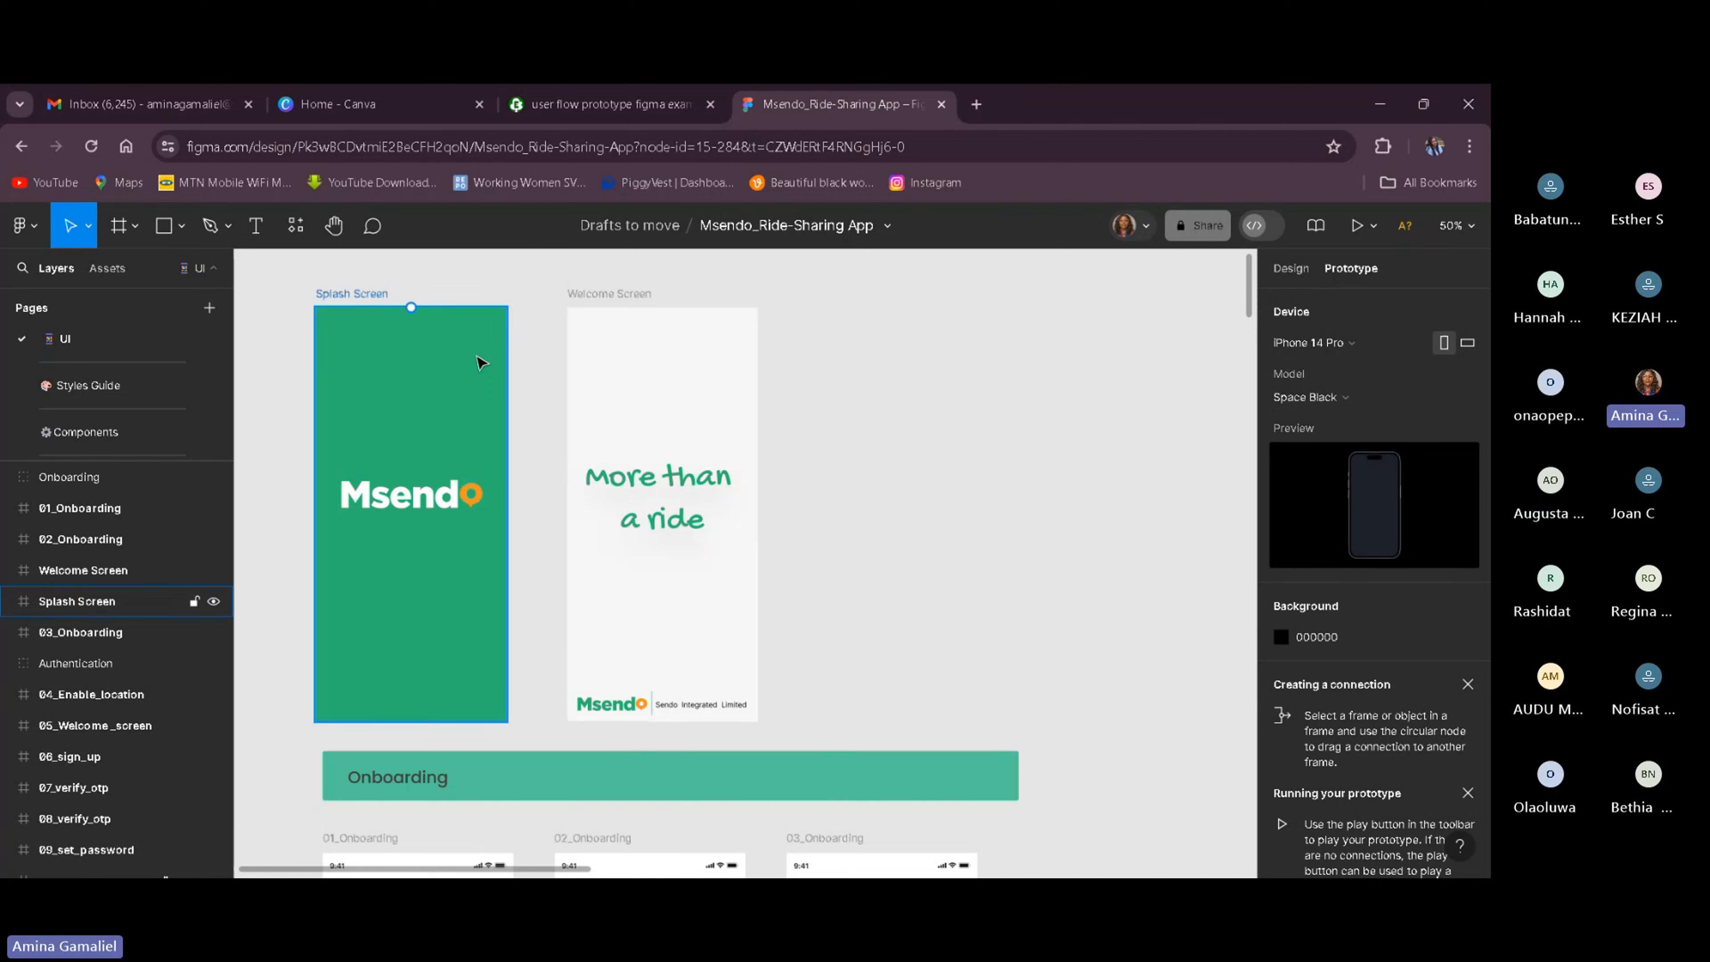
# Add a flow starting point to the Splash Screen frame, keeping its default name.
pyautogui.click(457, 362)
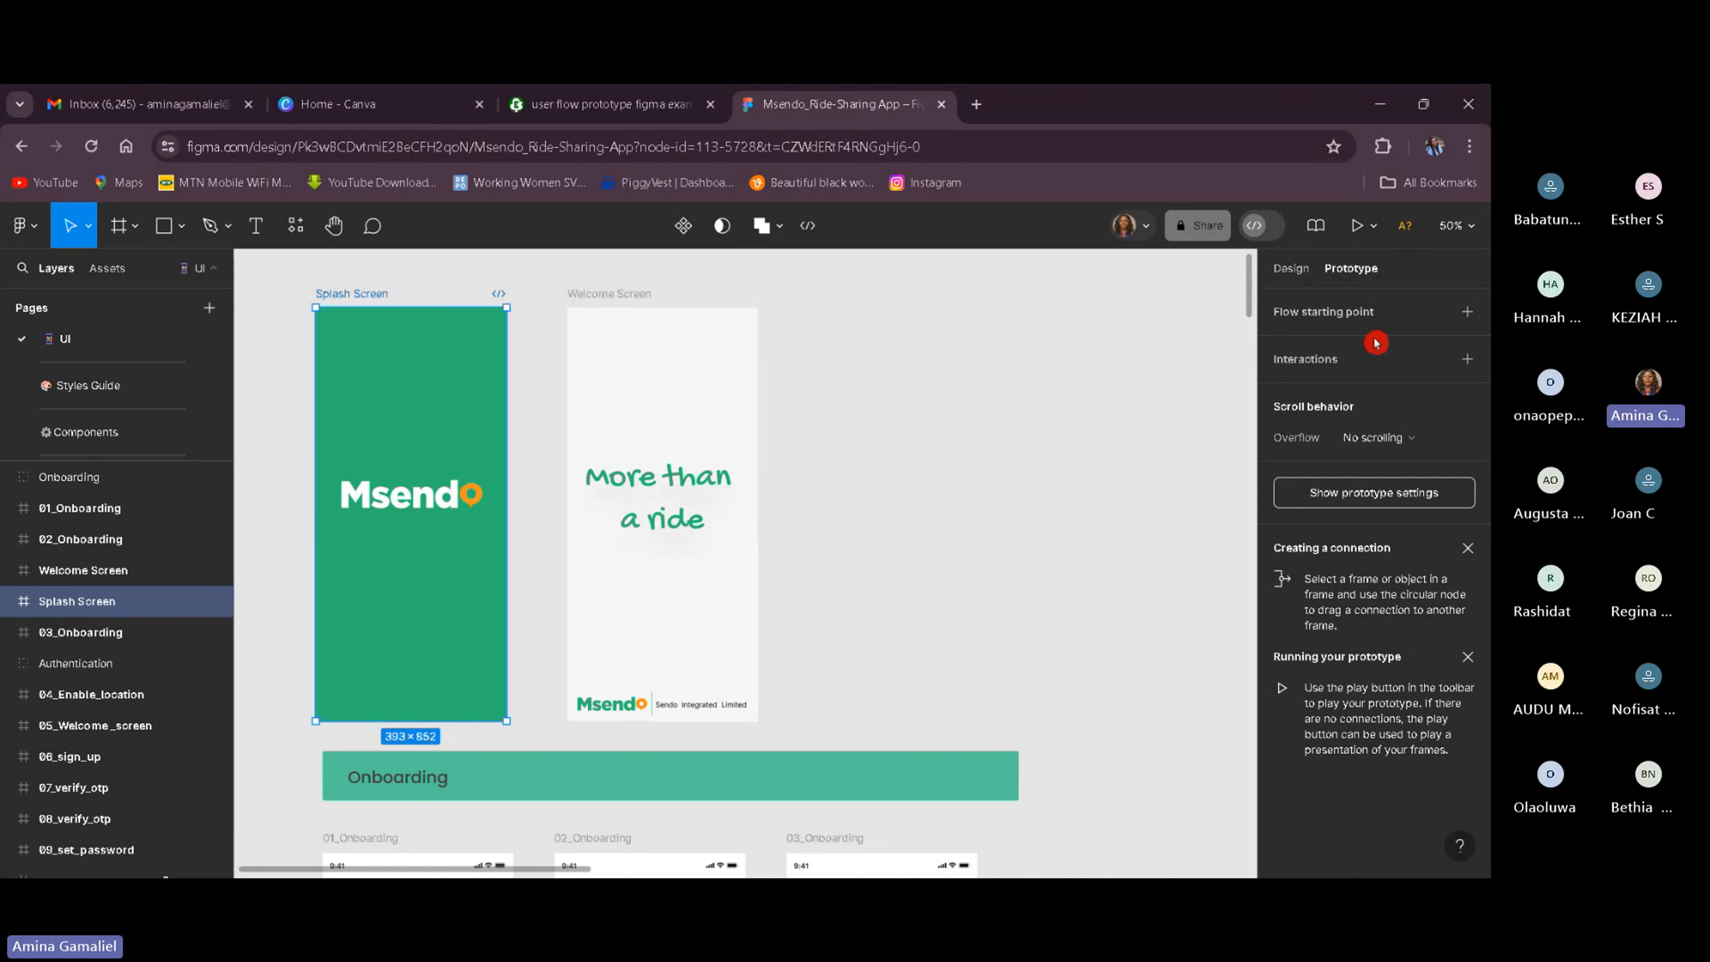
pyautogui.click(1460, 320)
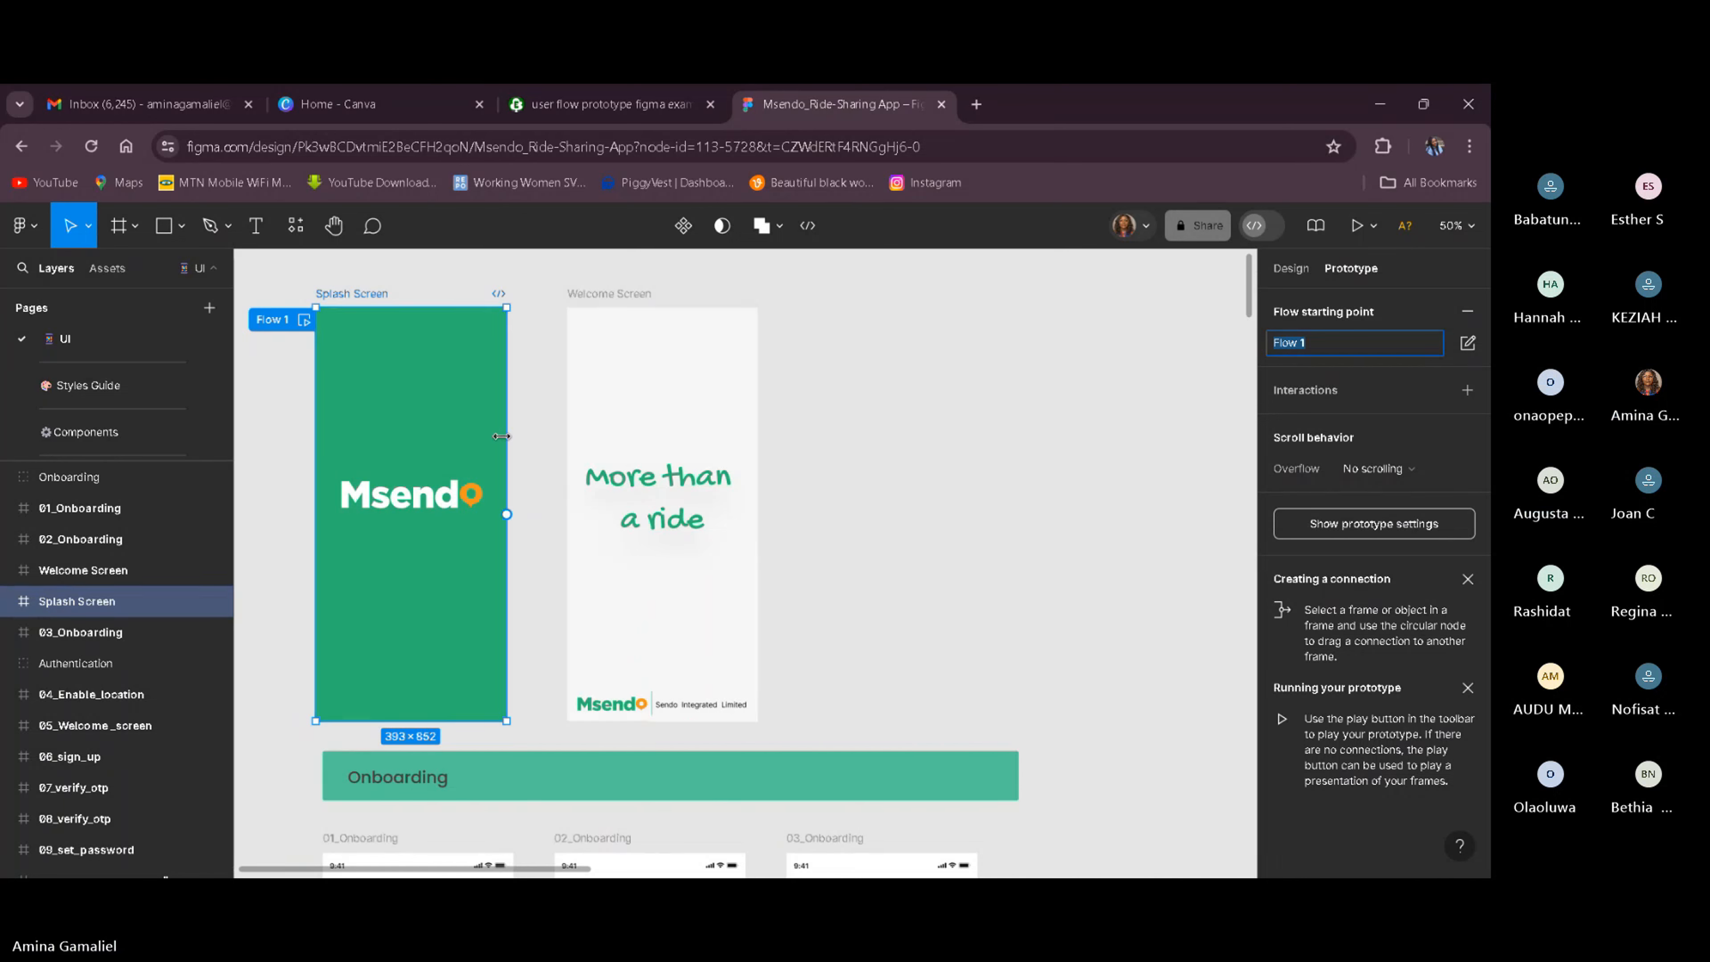
pyautogui.click(510, 514)
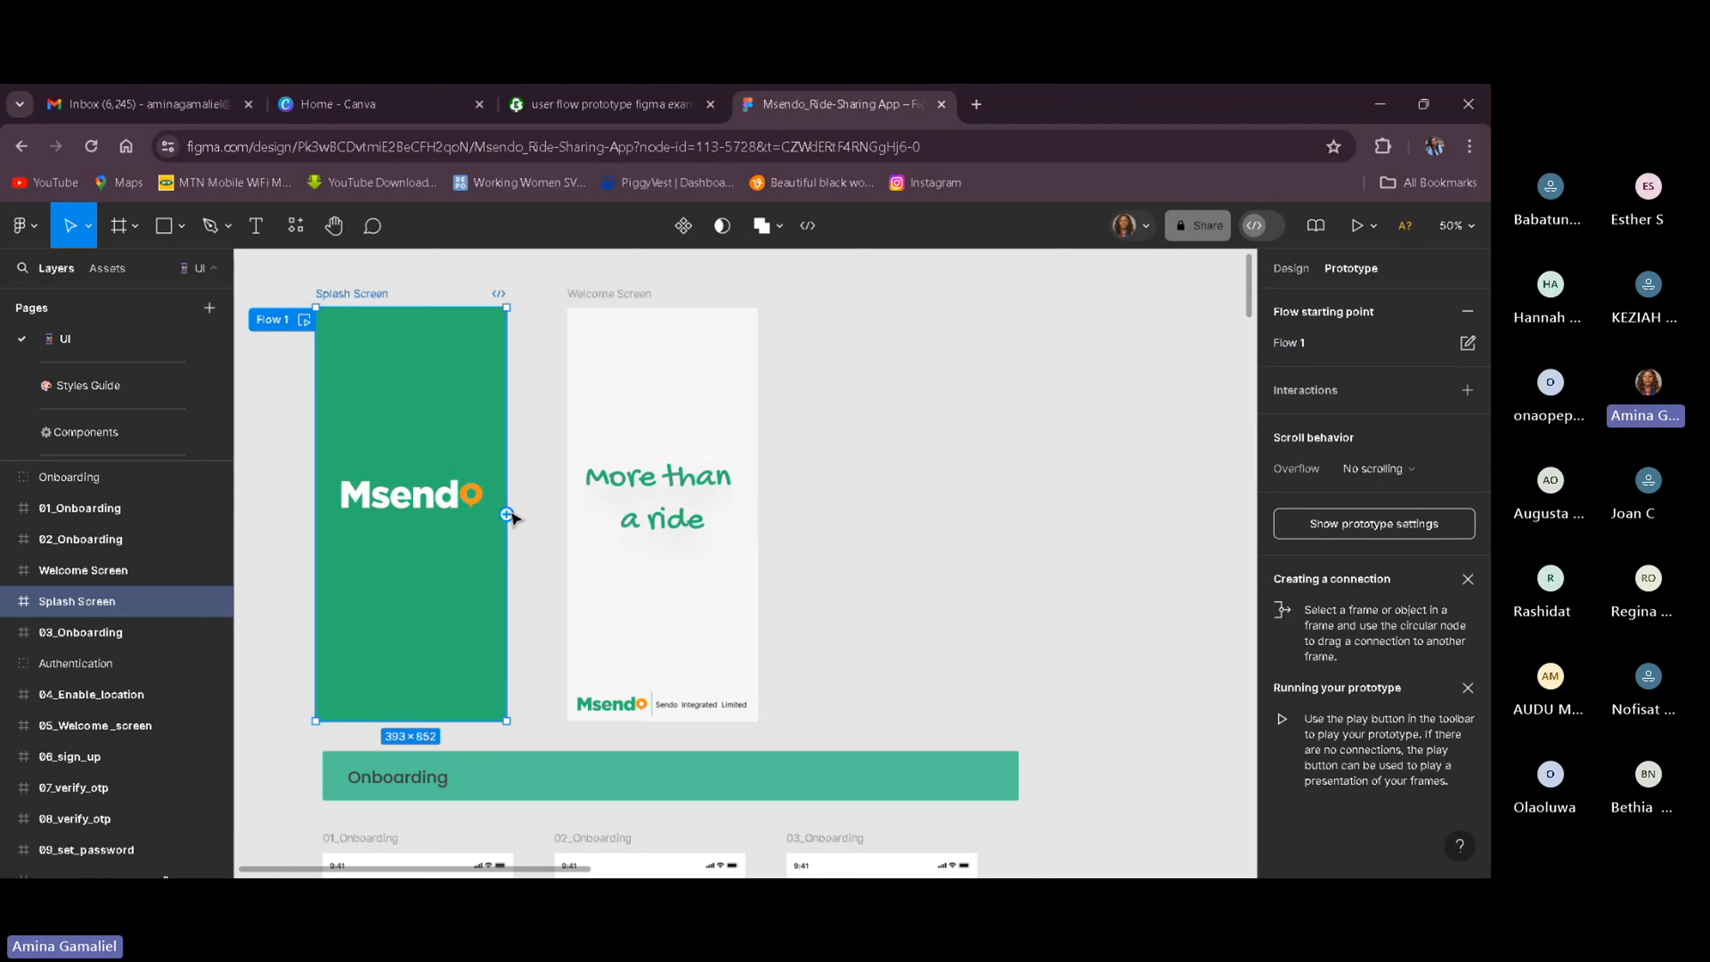
# Create a prototype connection from the Splash Screen frame to the Welcome Screen frame.
pyautogui.moveTo(509, 516); pyautogui.dragTo(462, 649)
pyautogui.moveTo(410, 720); pyautogui.dragTo(607, 691)
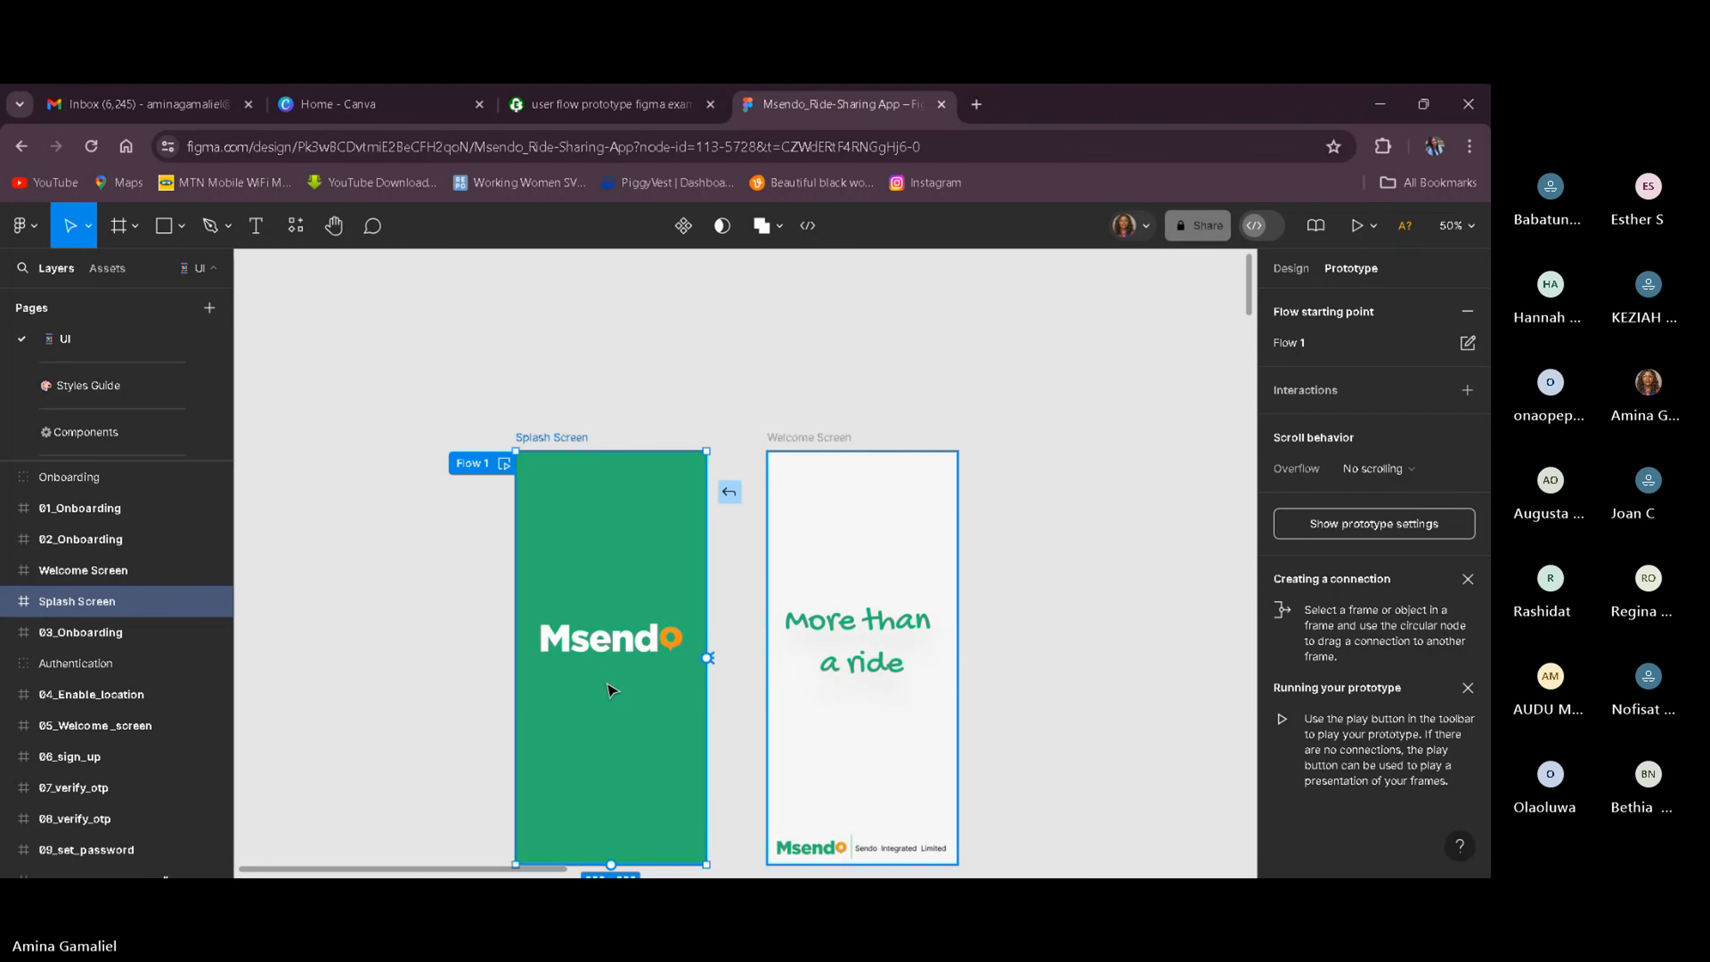
pyautogui.moveTo(707, 659); pyautogui.dragTo(774, 670)
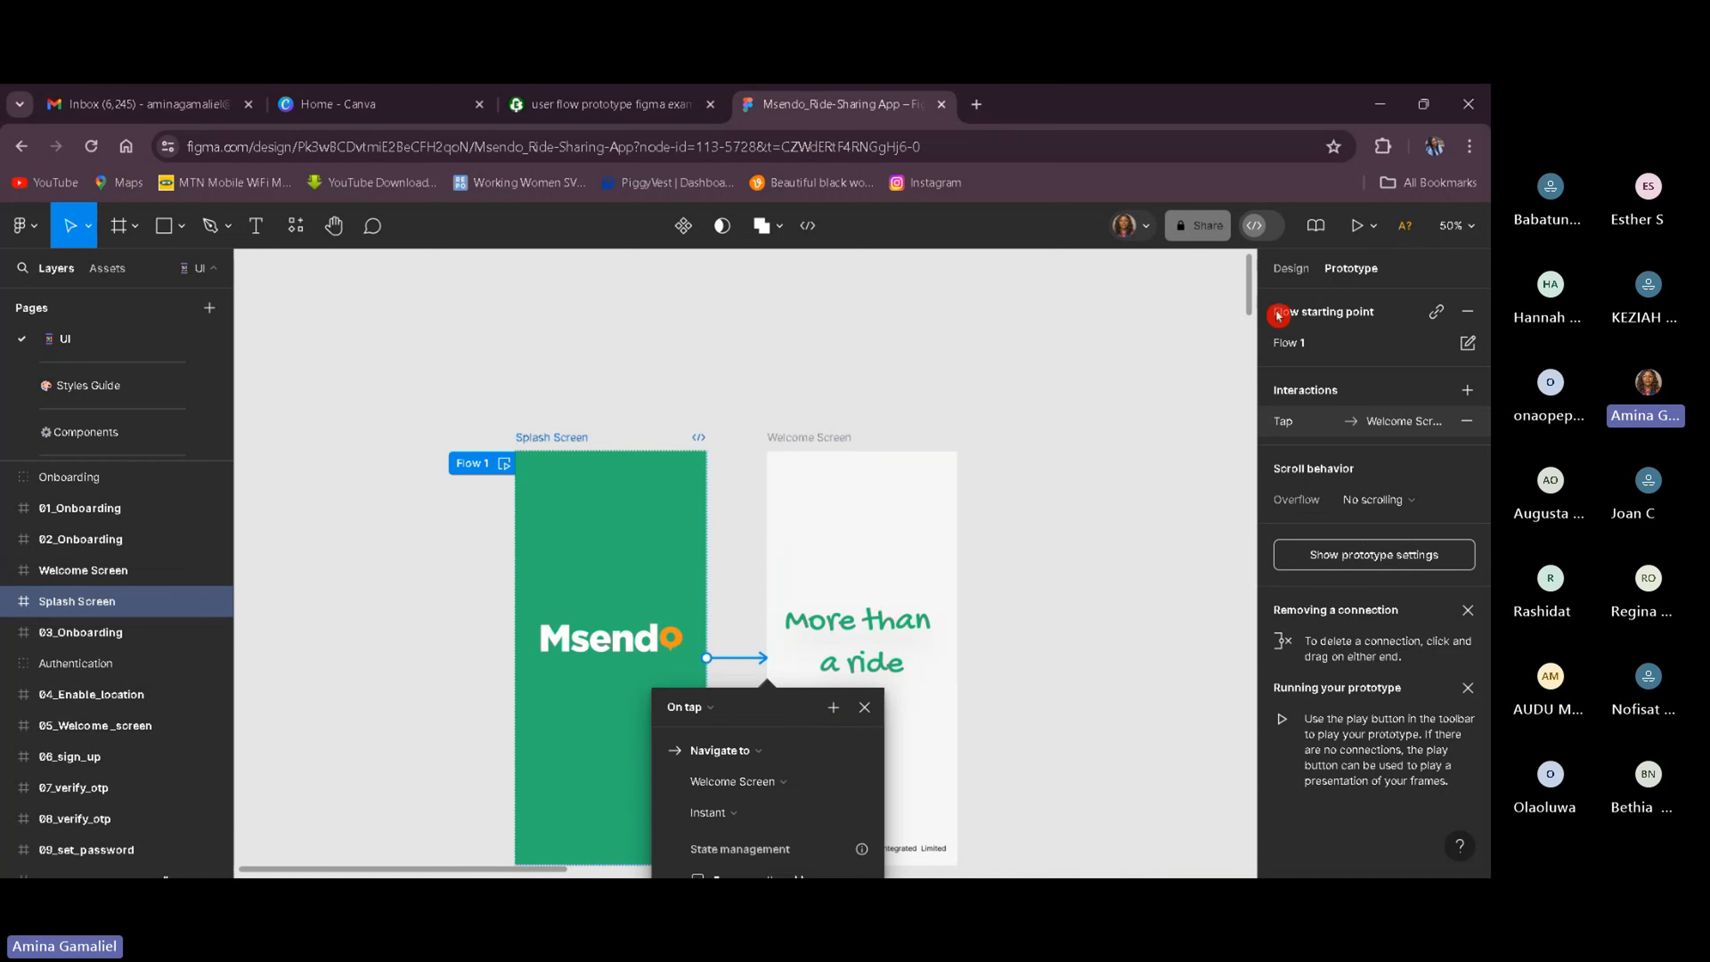
# Examine the trigger and action choices available for the connection between the Splash Screen and Welcome Screen.
pyautogui.moveTo(1248, 276); pyautogui.dragTo(1245, 297)
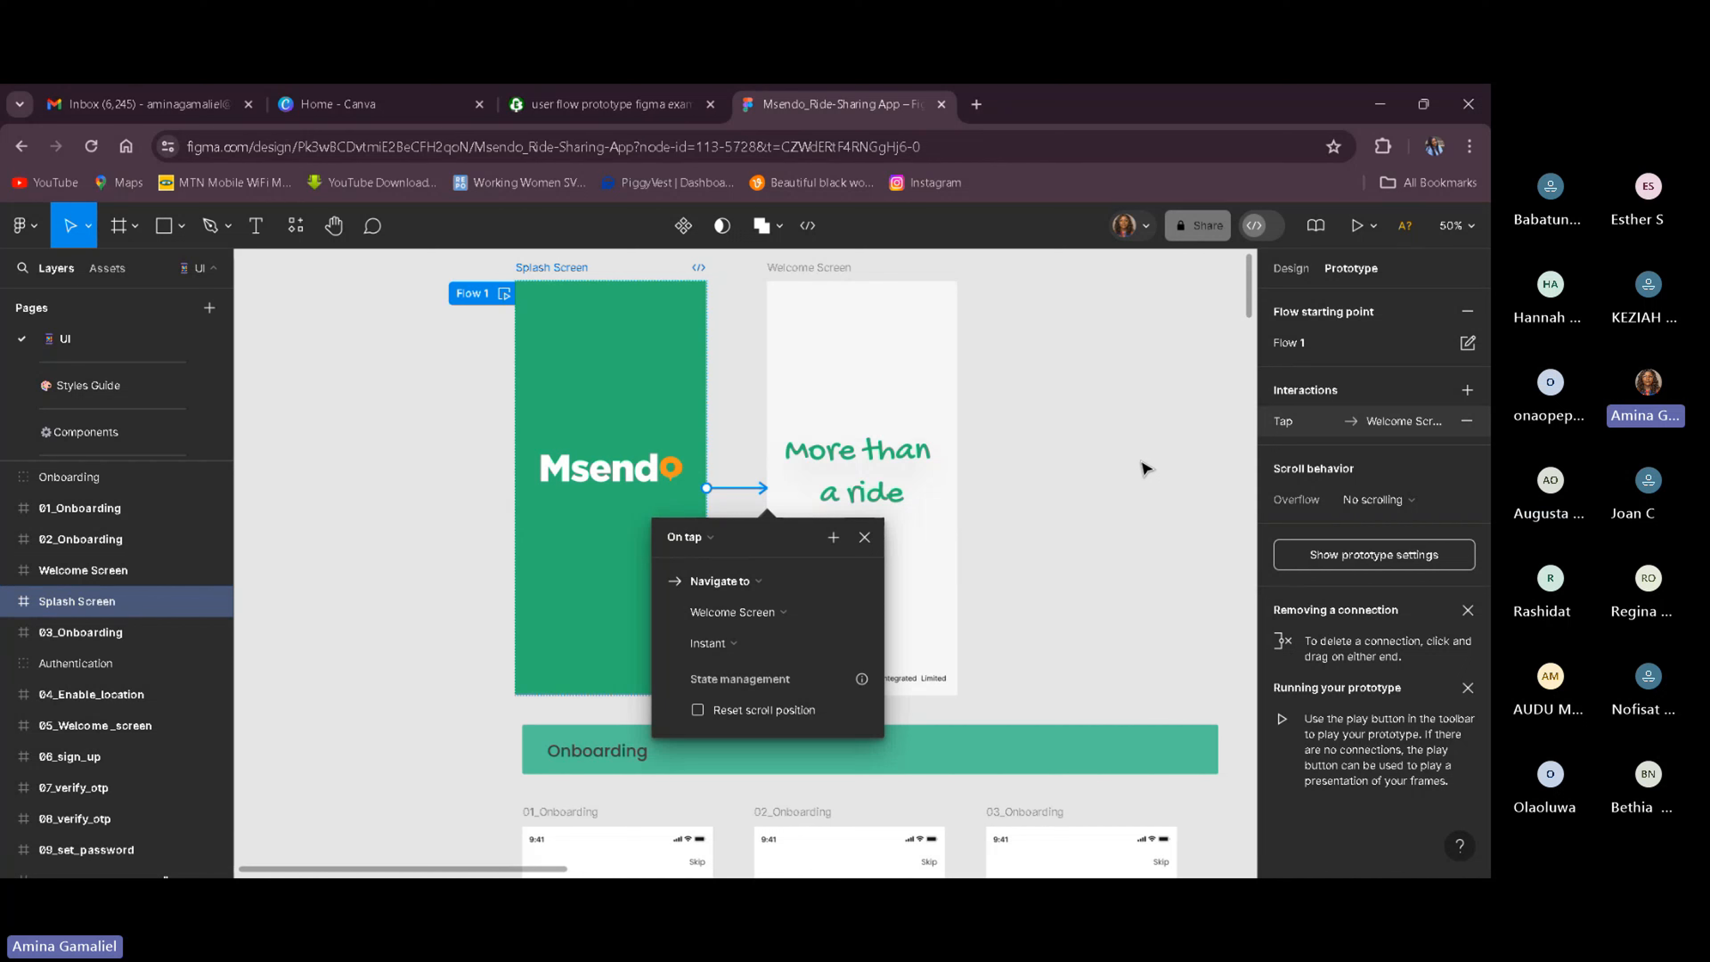
pyautogui.click(721, 542)
pyautogui.click(720, 543)
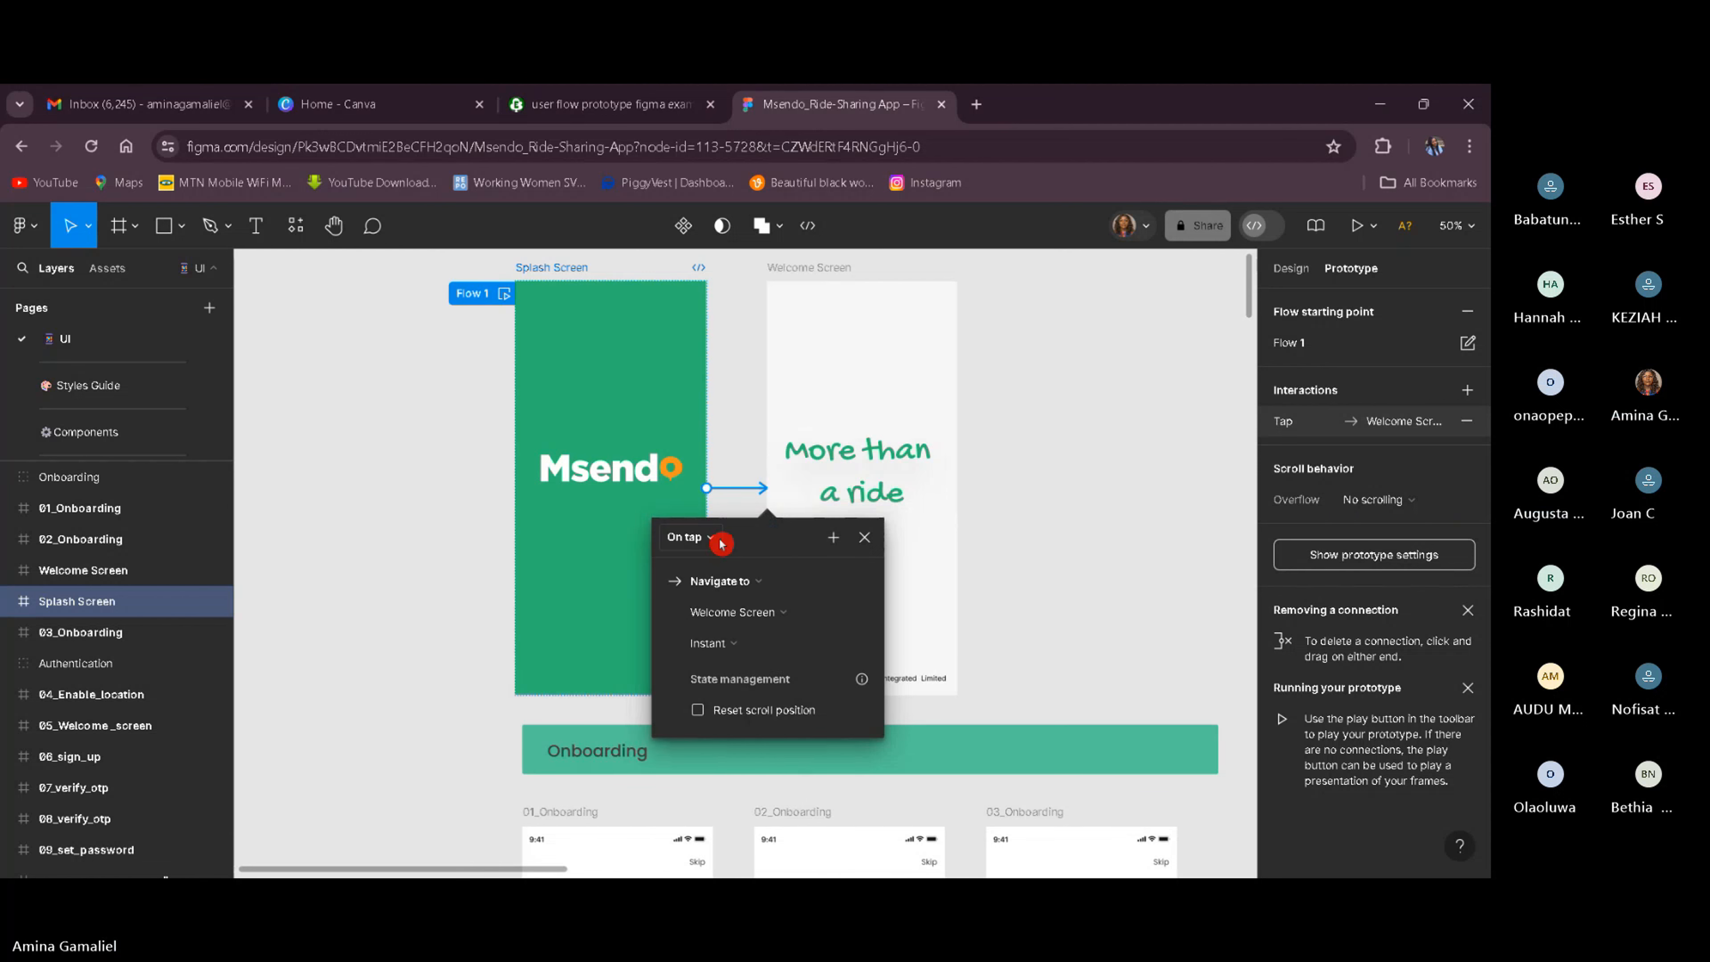
pyautogui.click(720, 543)
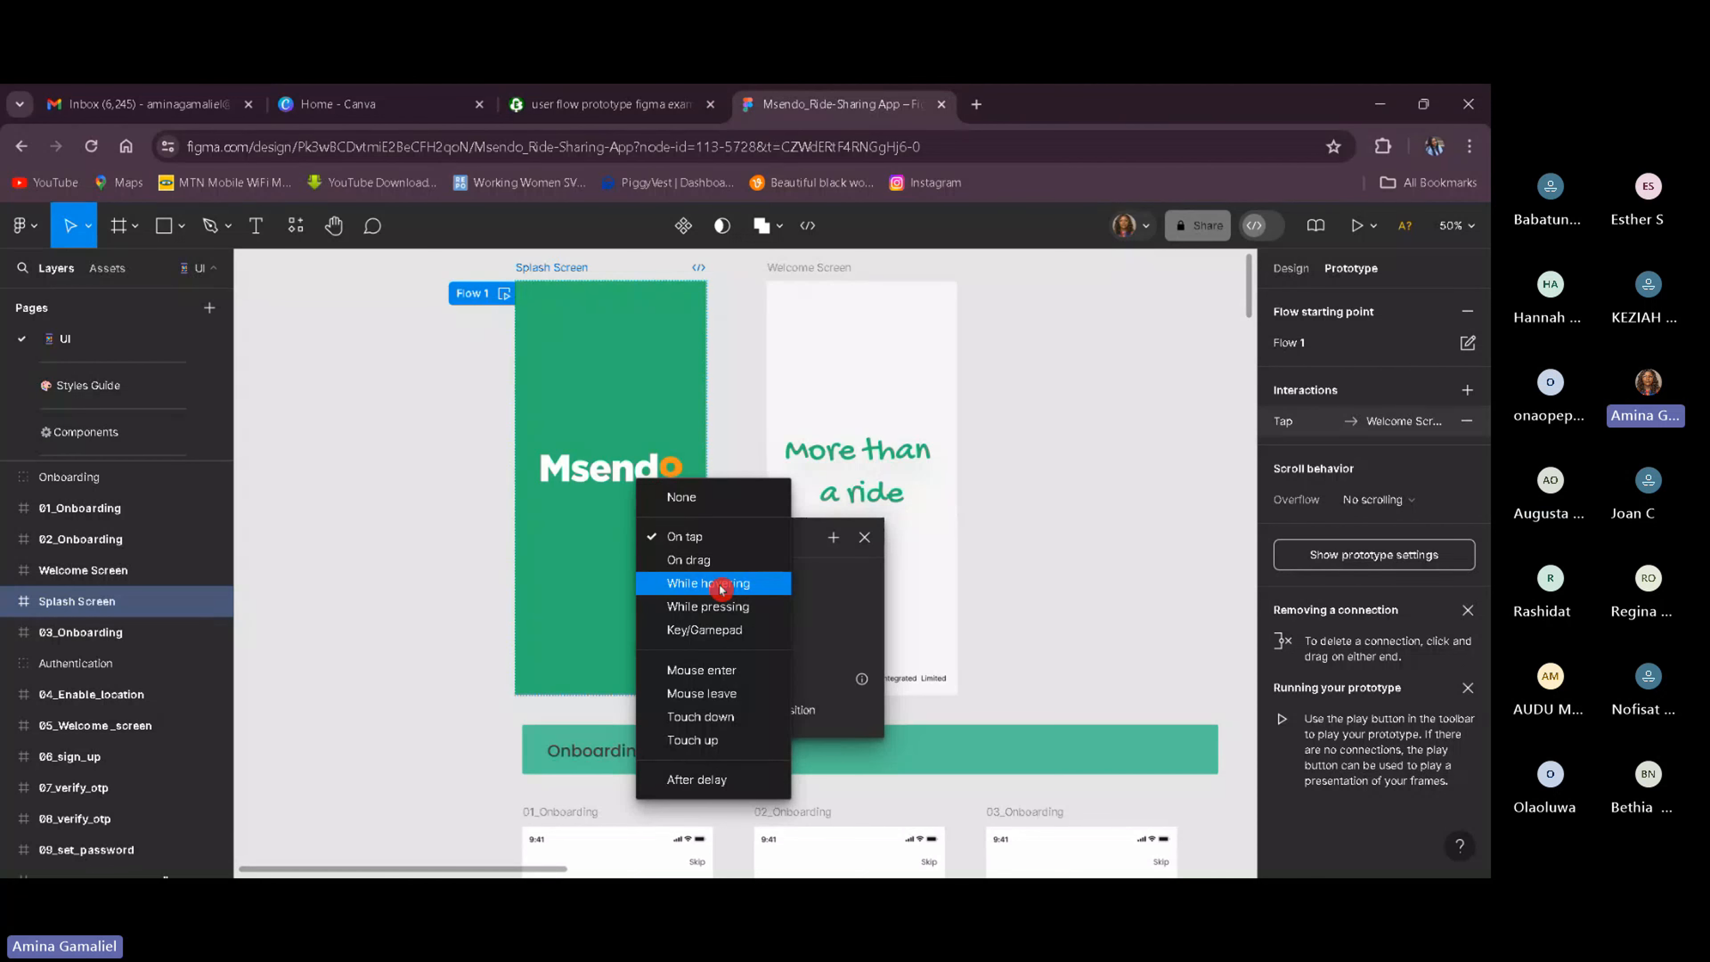
pyautogui.click(717, 546)
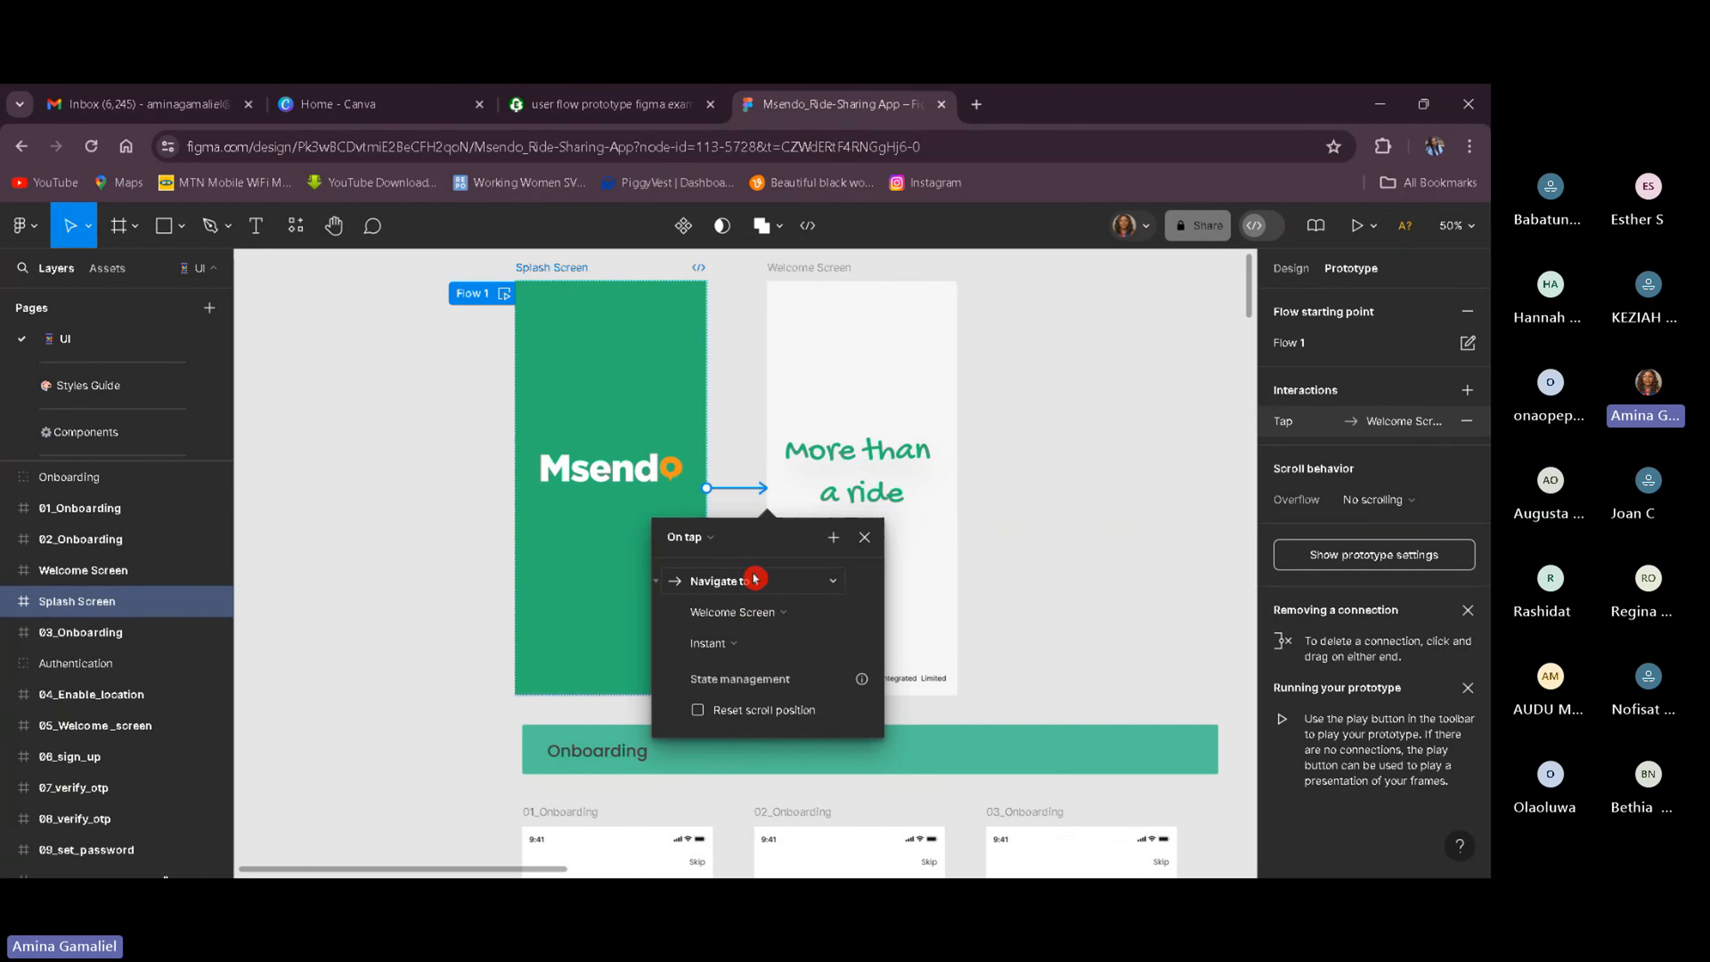
pyautogui.click(822, 583)
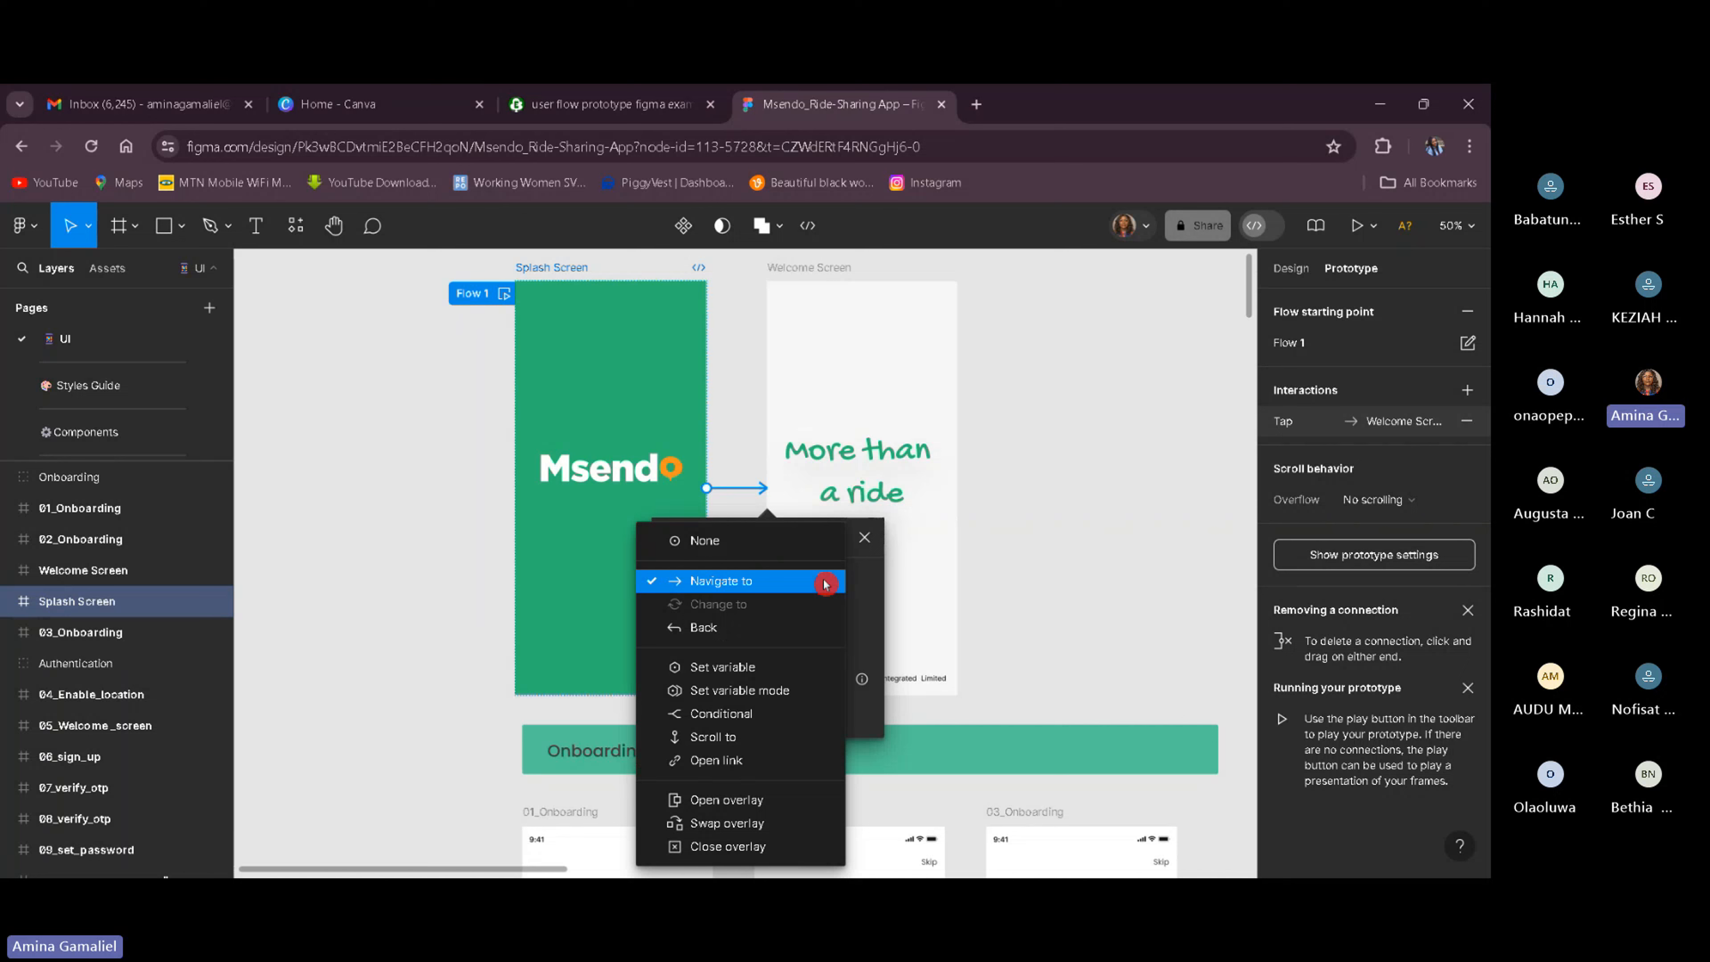
pyautogui.click(825, 583)
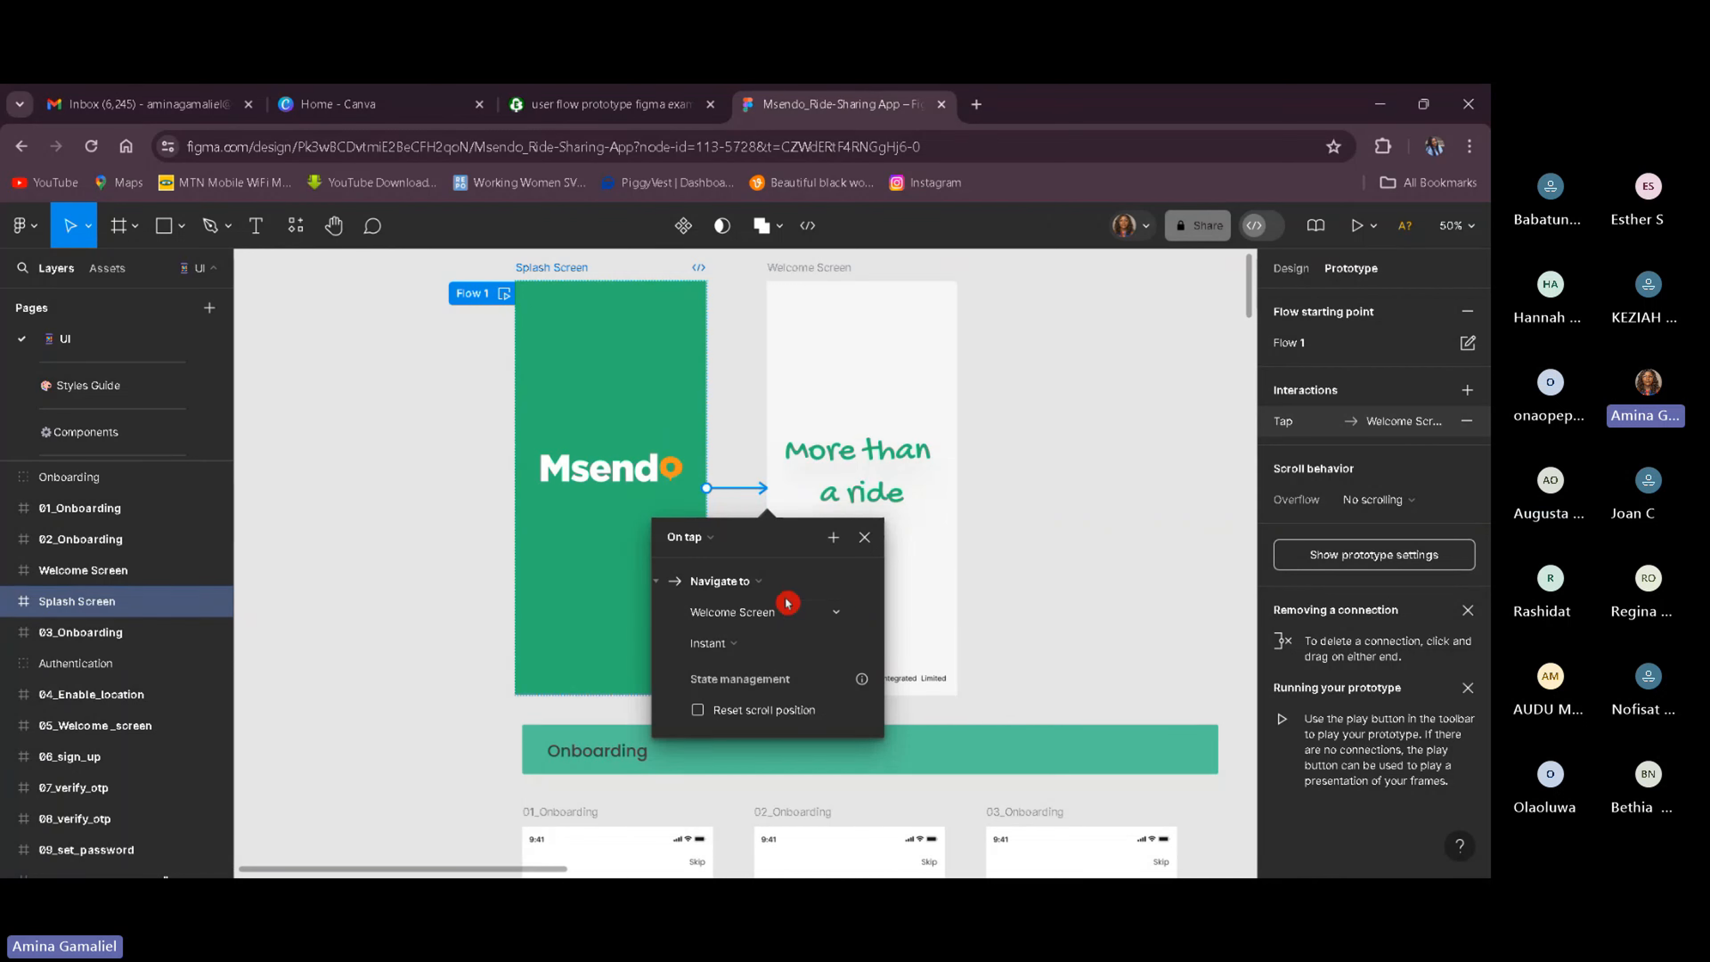
# Try 01_Onboarding as the destination of the Splash Screen connection and undo that change.
pyautogui.click(838, 621)
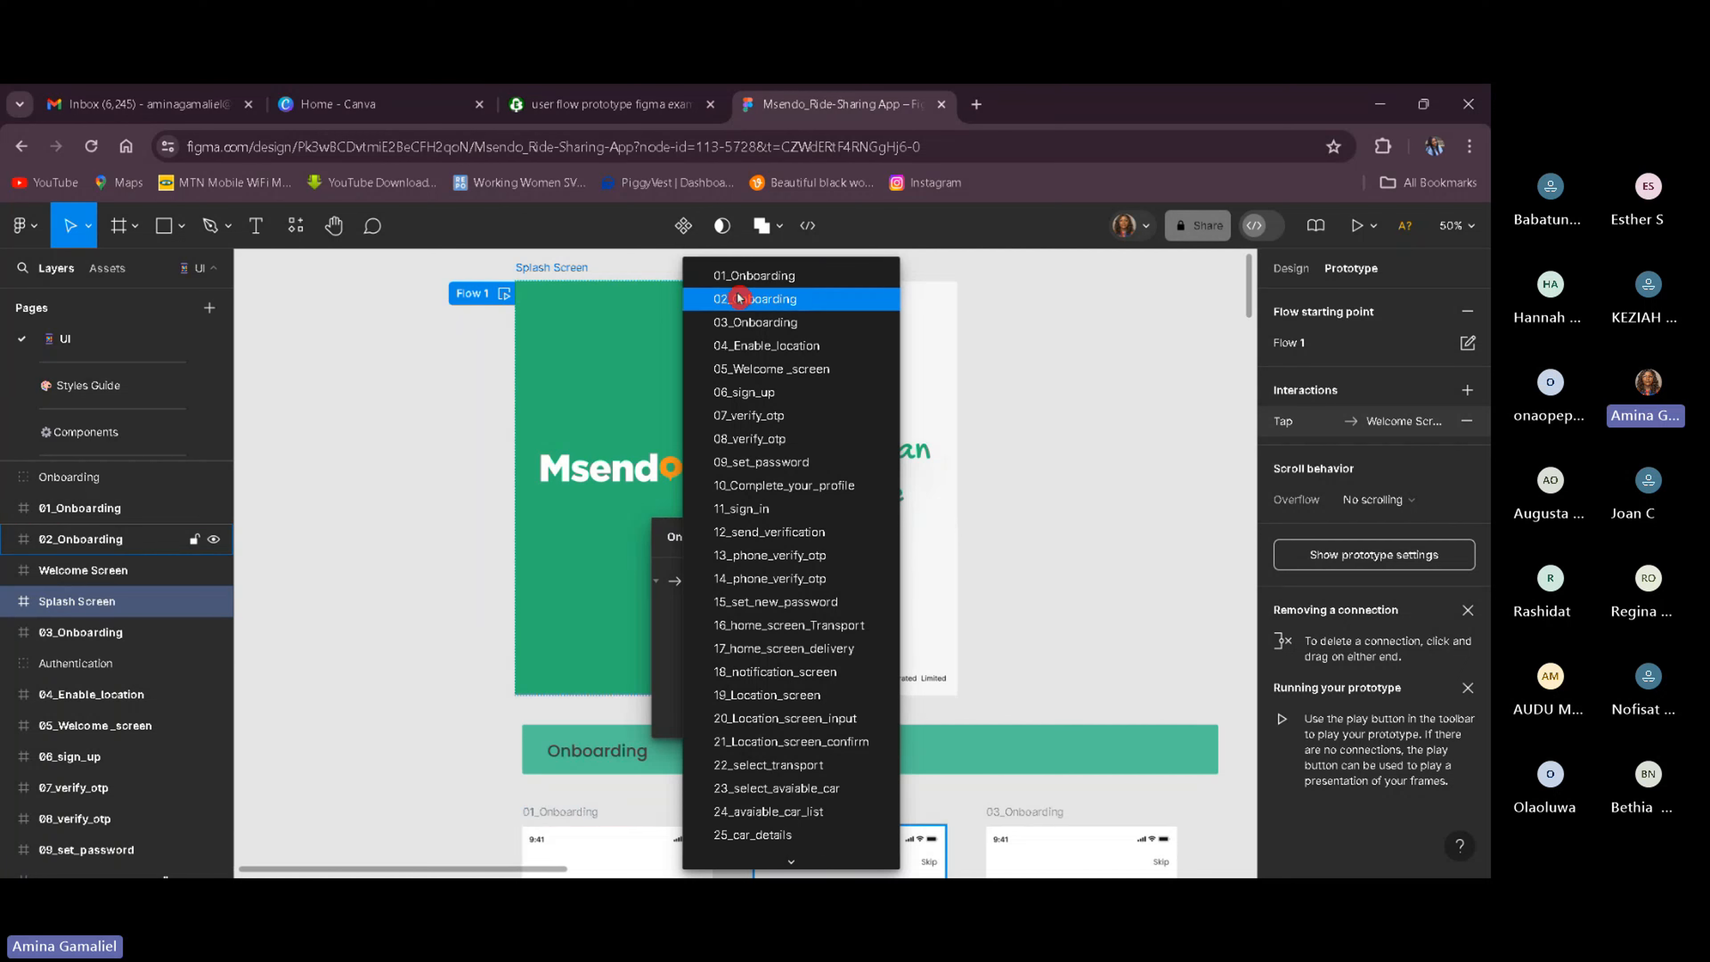
pyautogui.click(801, 277)
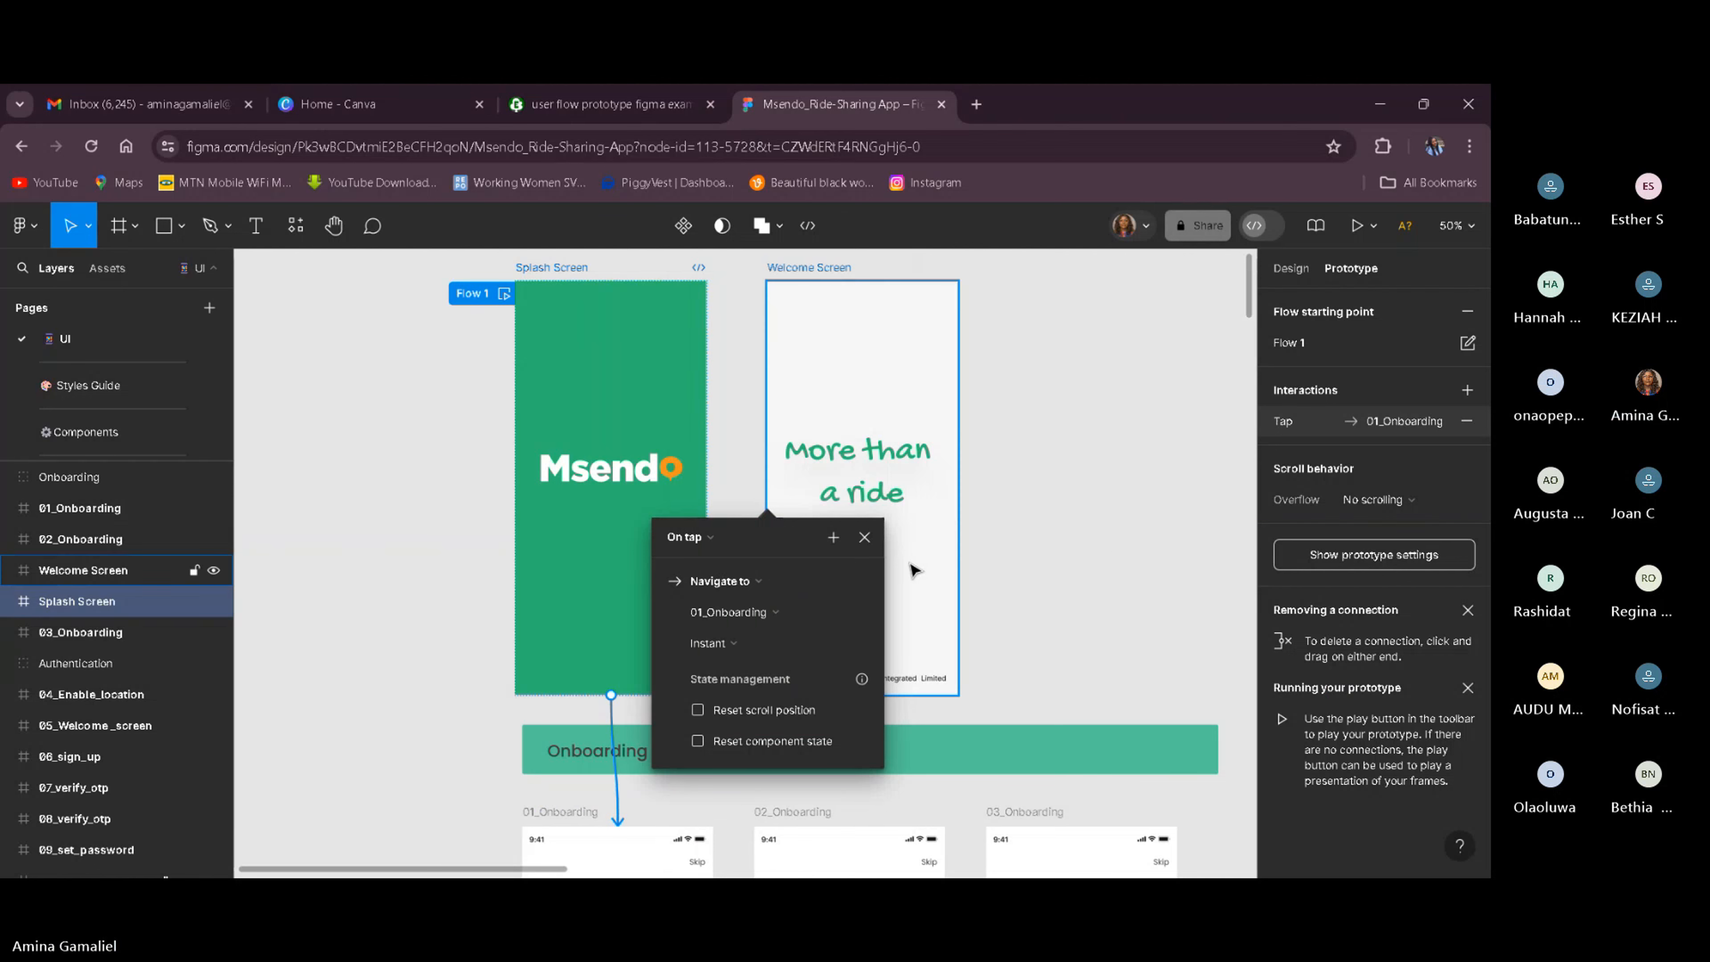
pyautogui.click(865, 537)
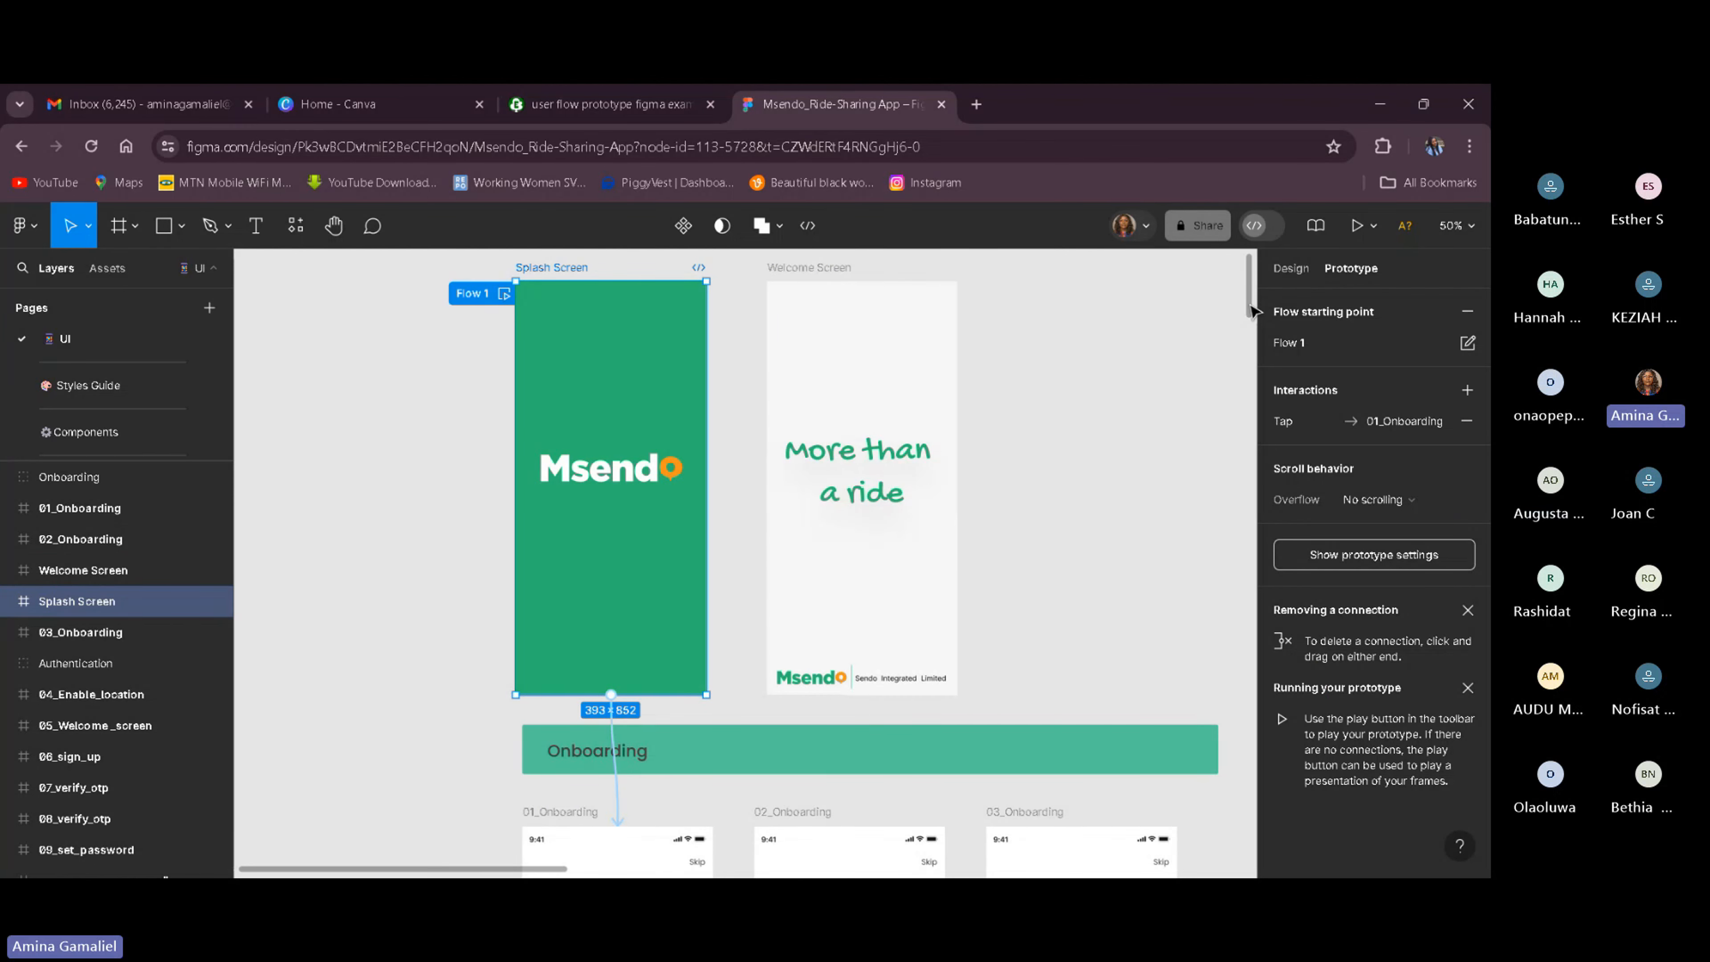
pyautogui.scroll(-3, 1251, 311)
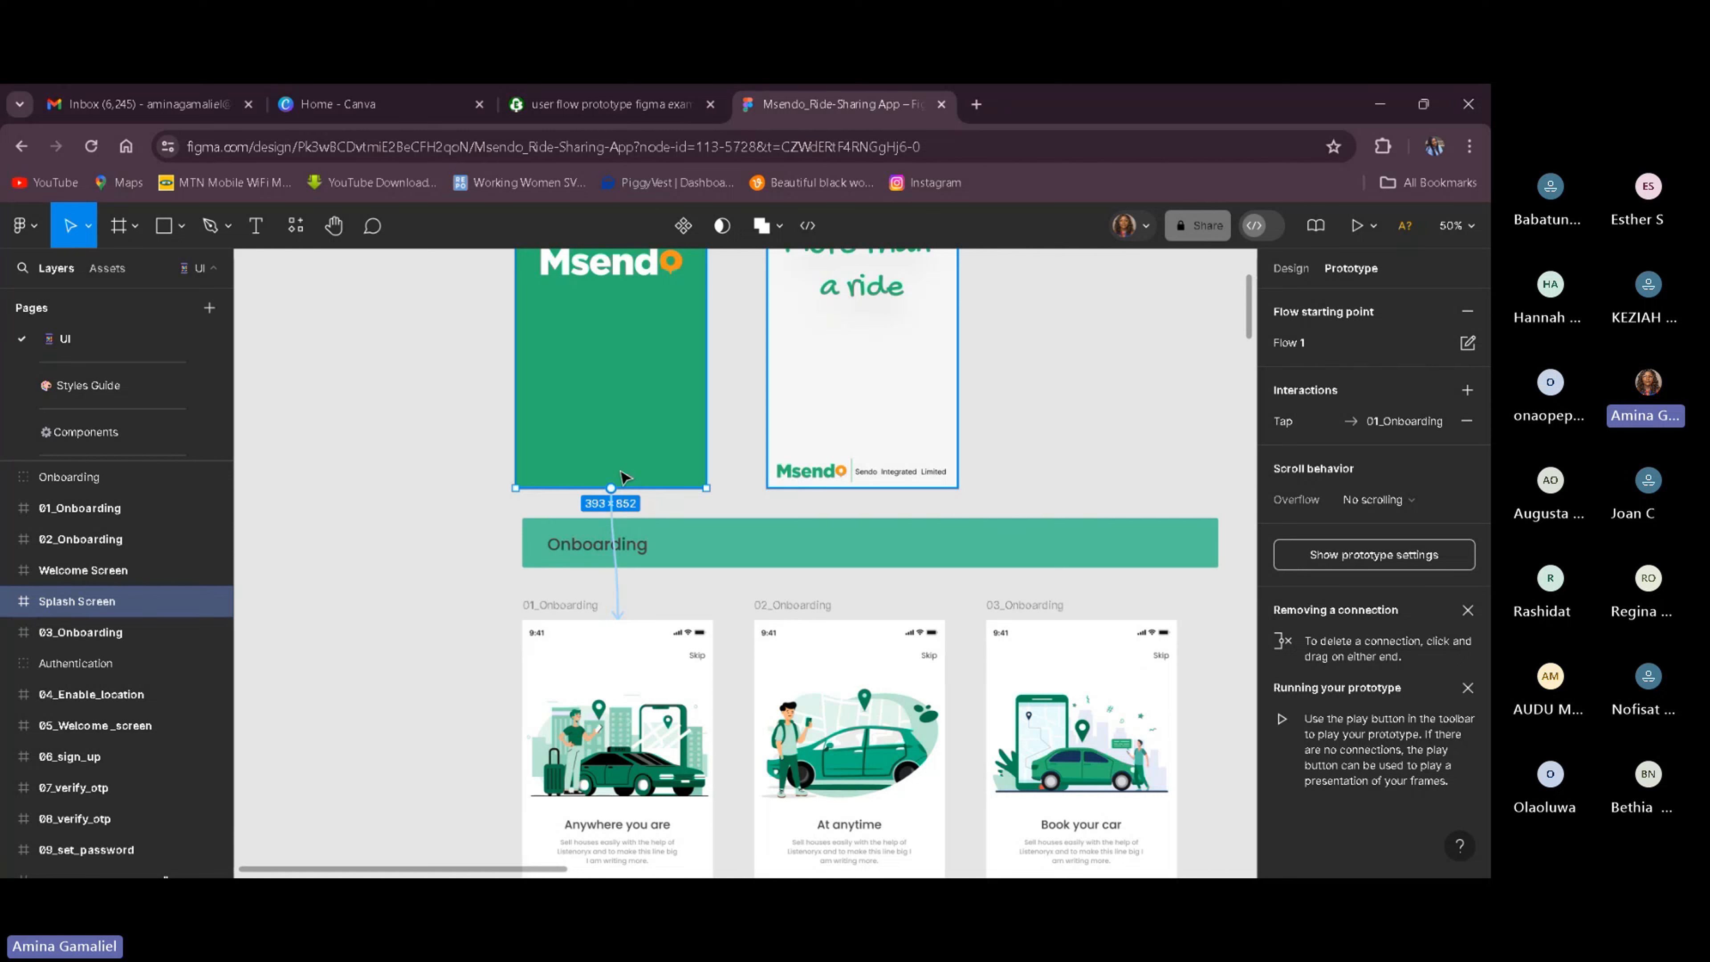
pyautogui.hotkey('ctrl', 'z')
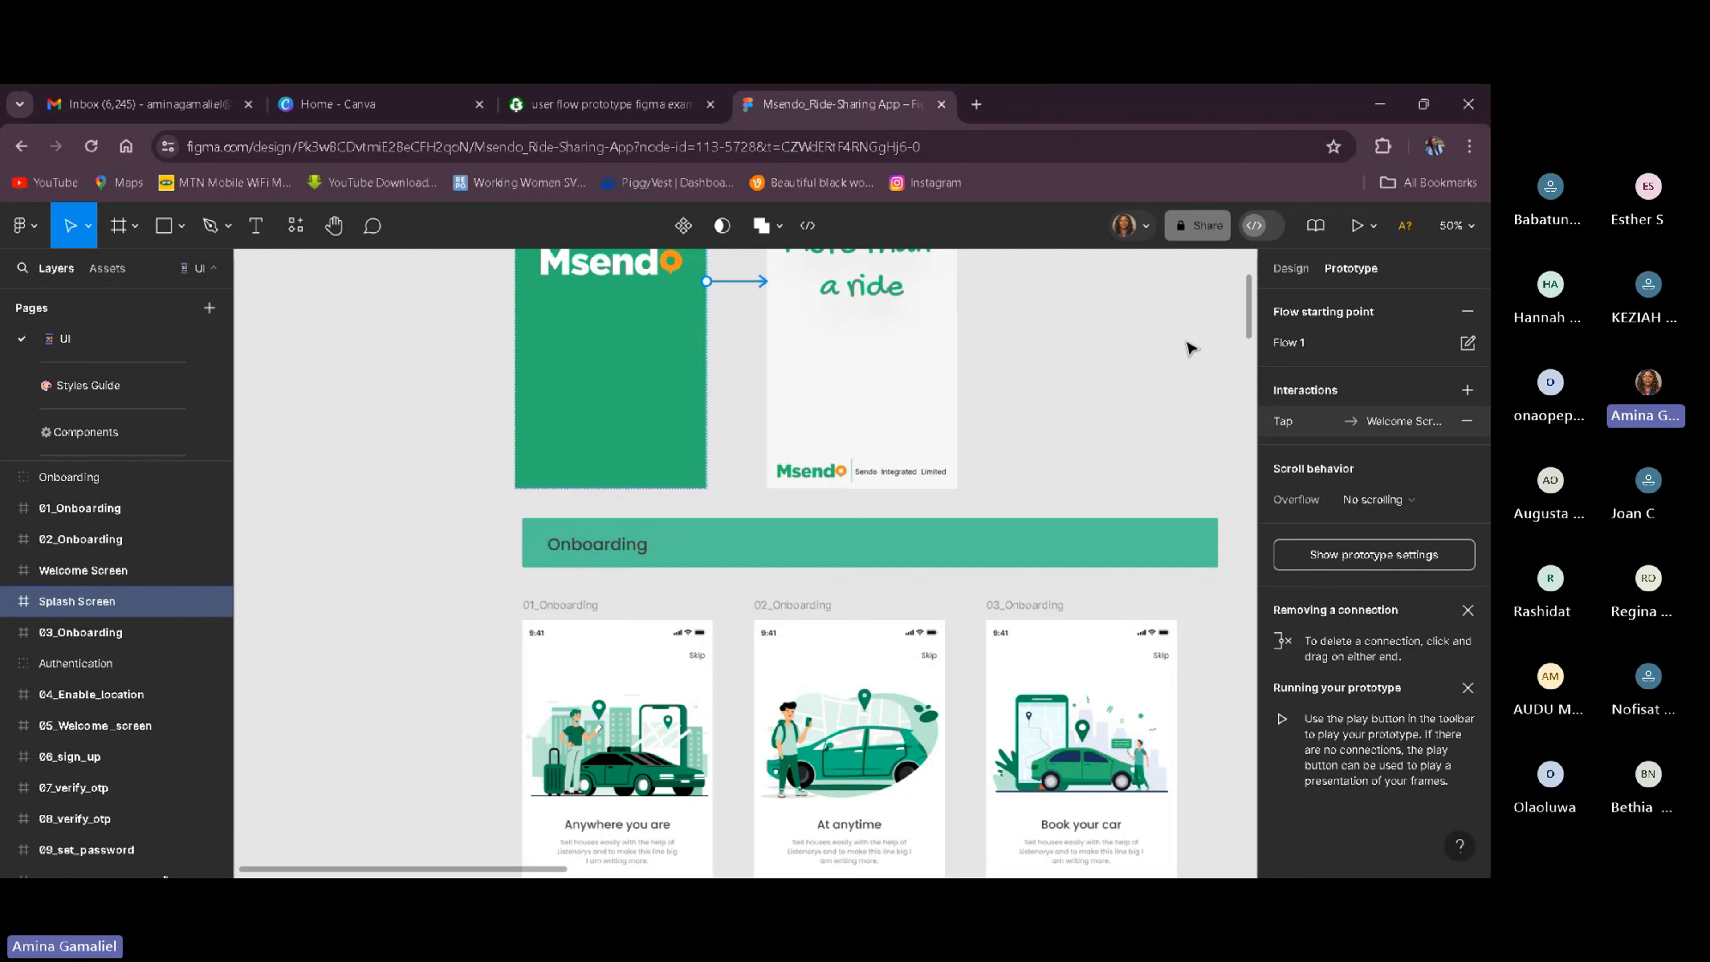
# Present the prototype, test the tap transition from the Splash Screen to the Welcome Screen, and return to the design file.
pyautogui.scroll(2, 1244, 303)
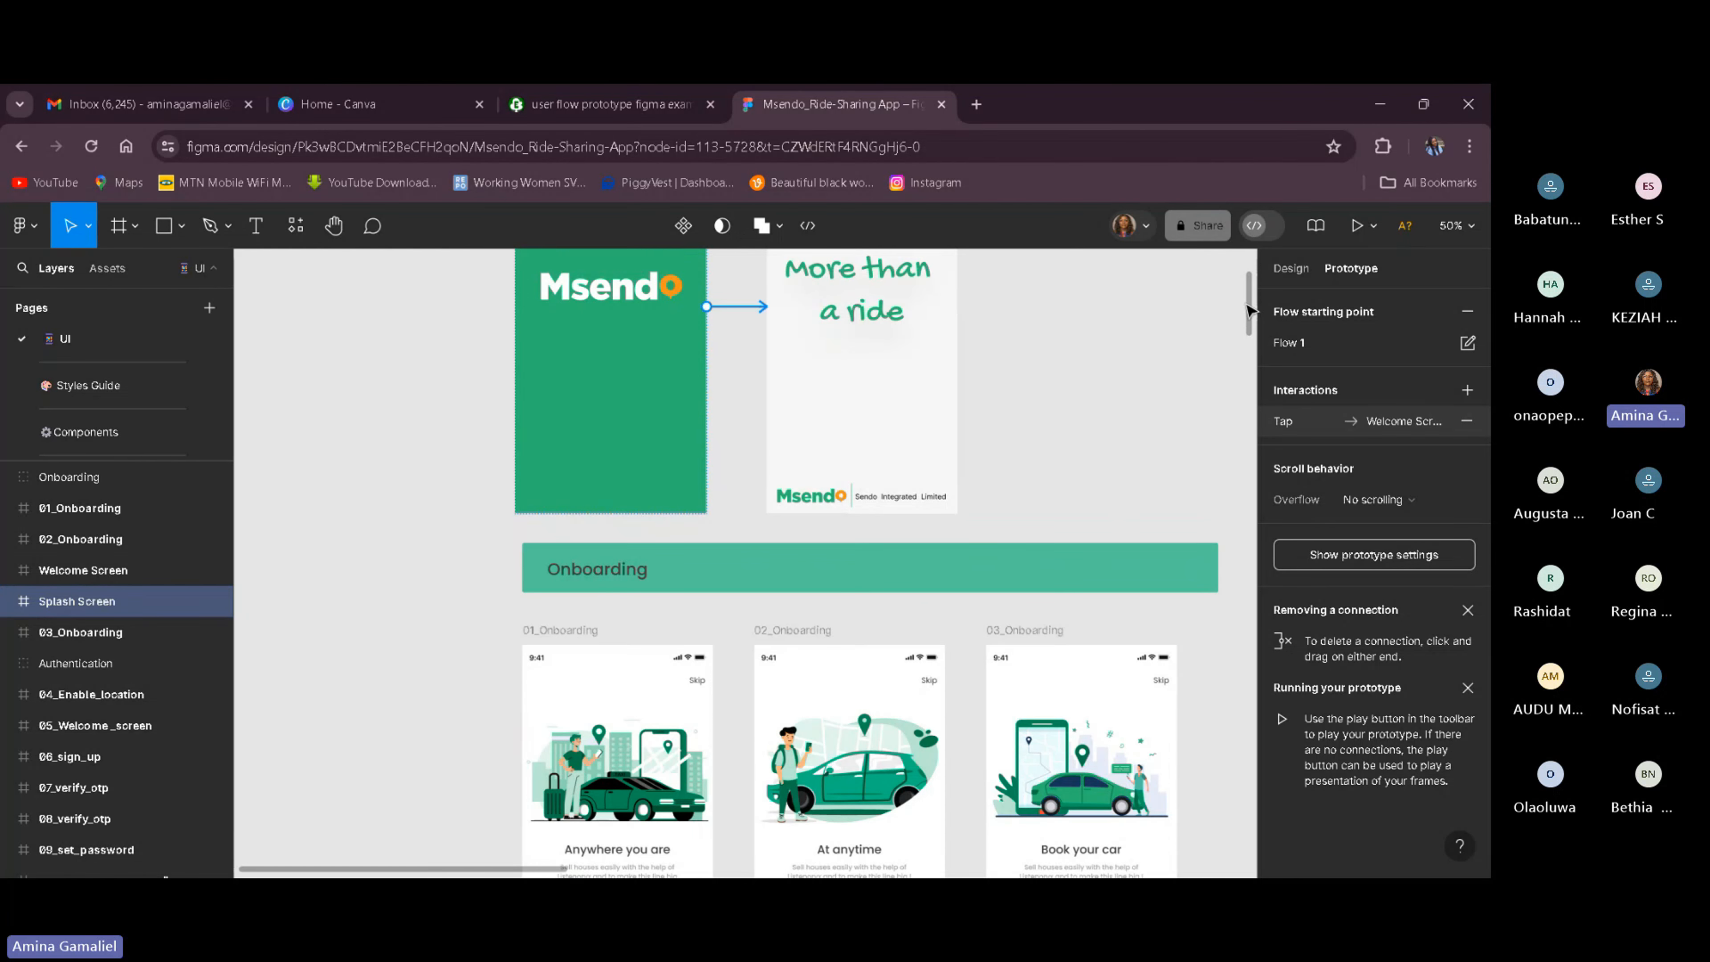
pyautogui.scroll(3, 1244, 299)
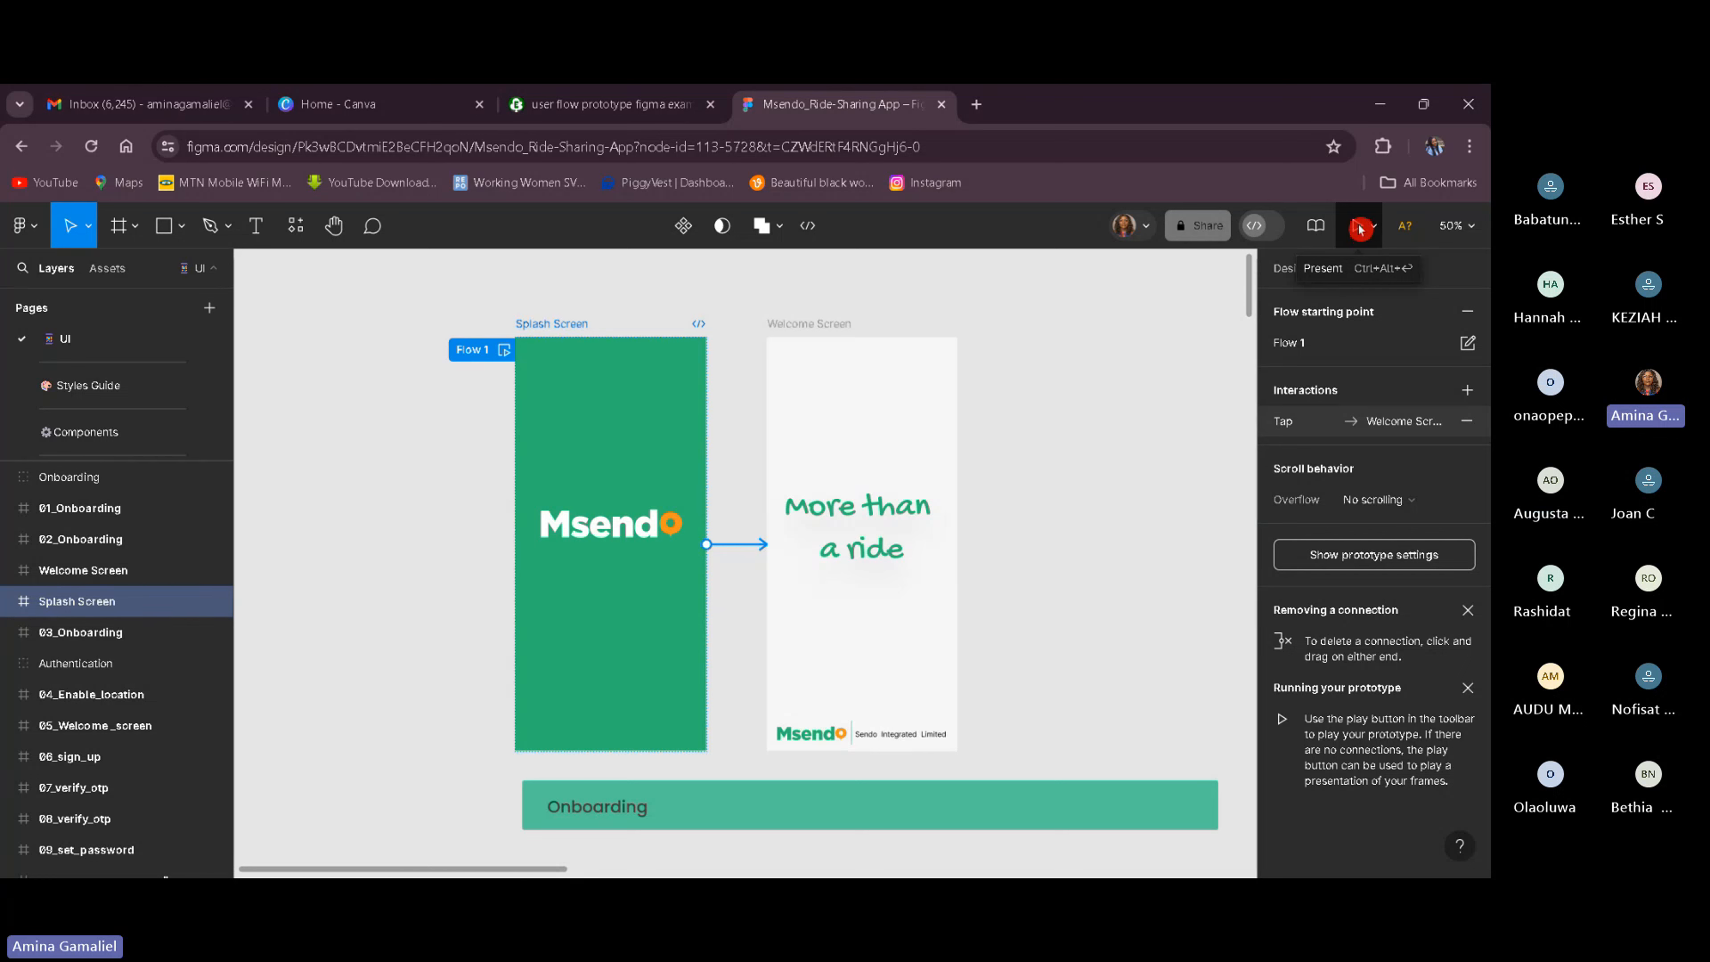
pyautogui.click(1356, 233)
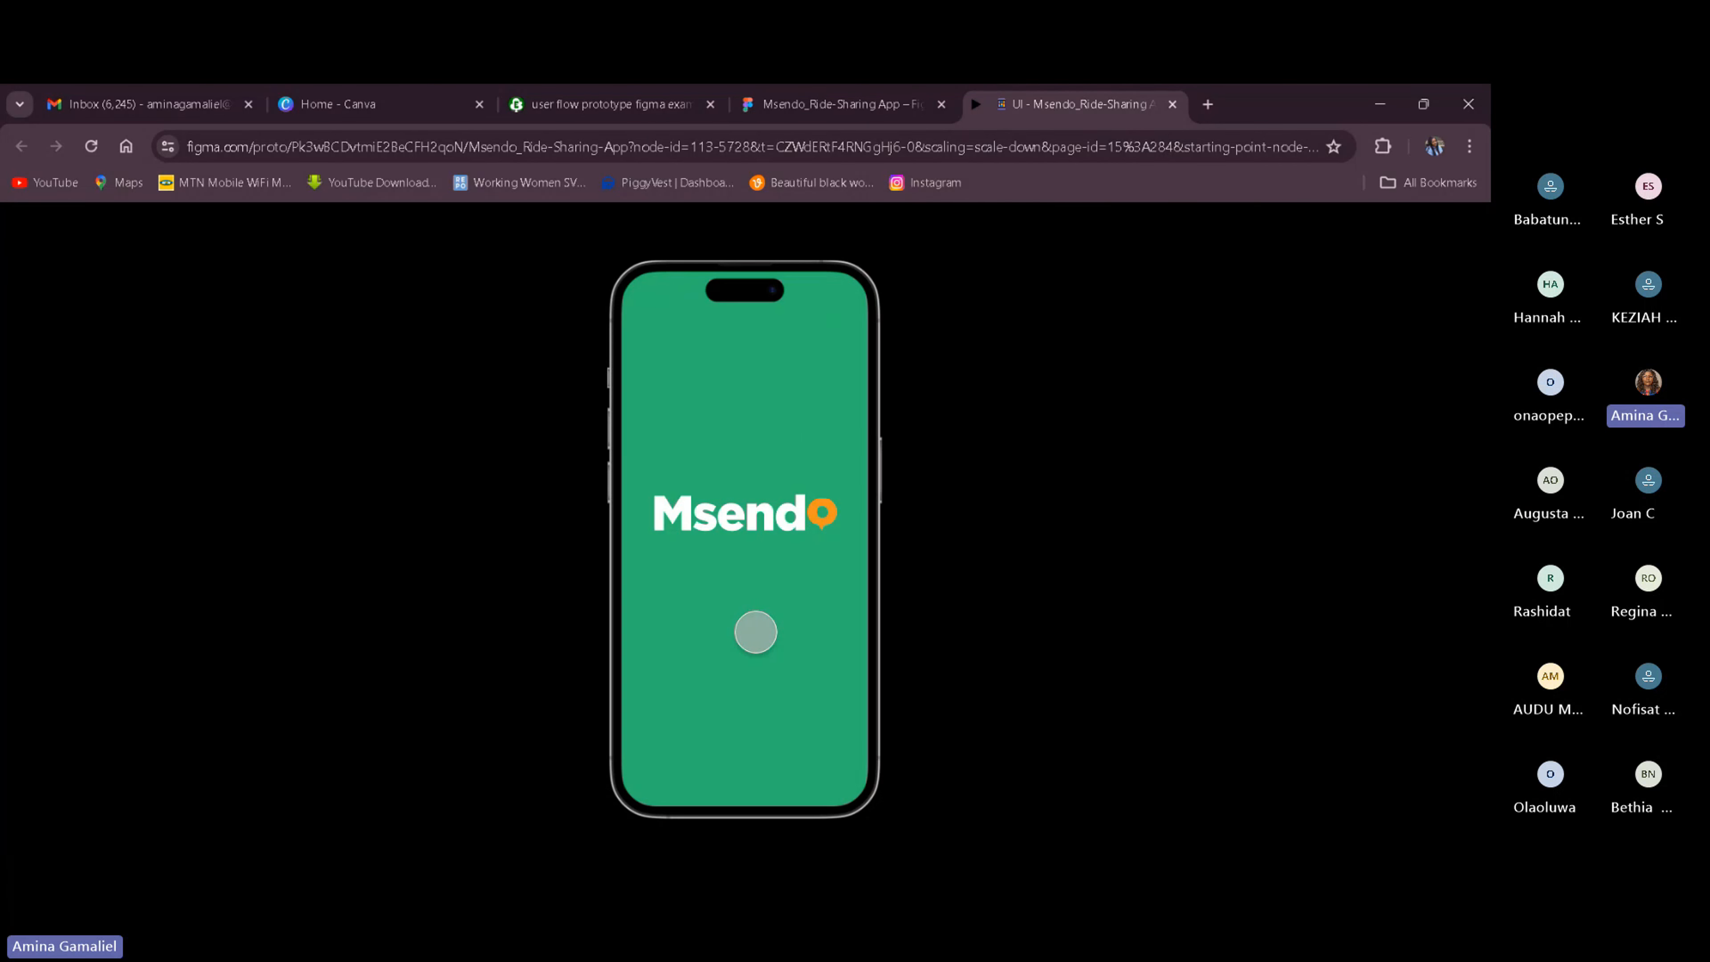
pyautogui.click(755, 632)
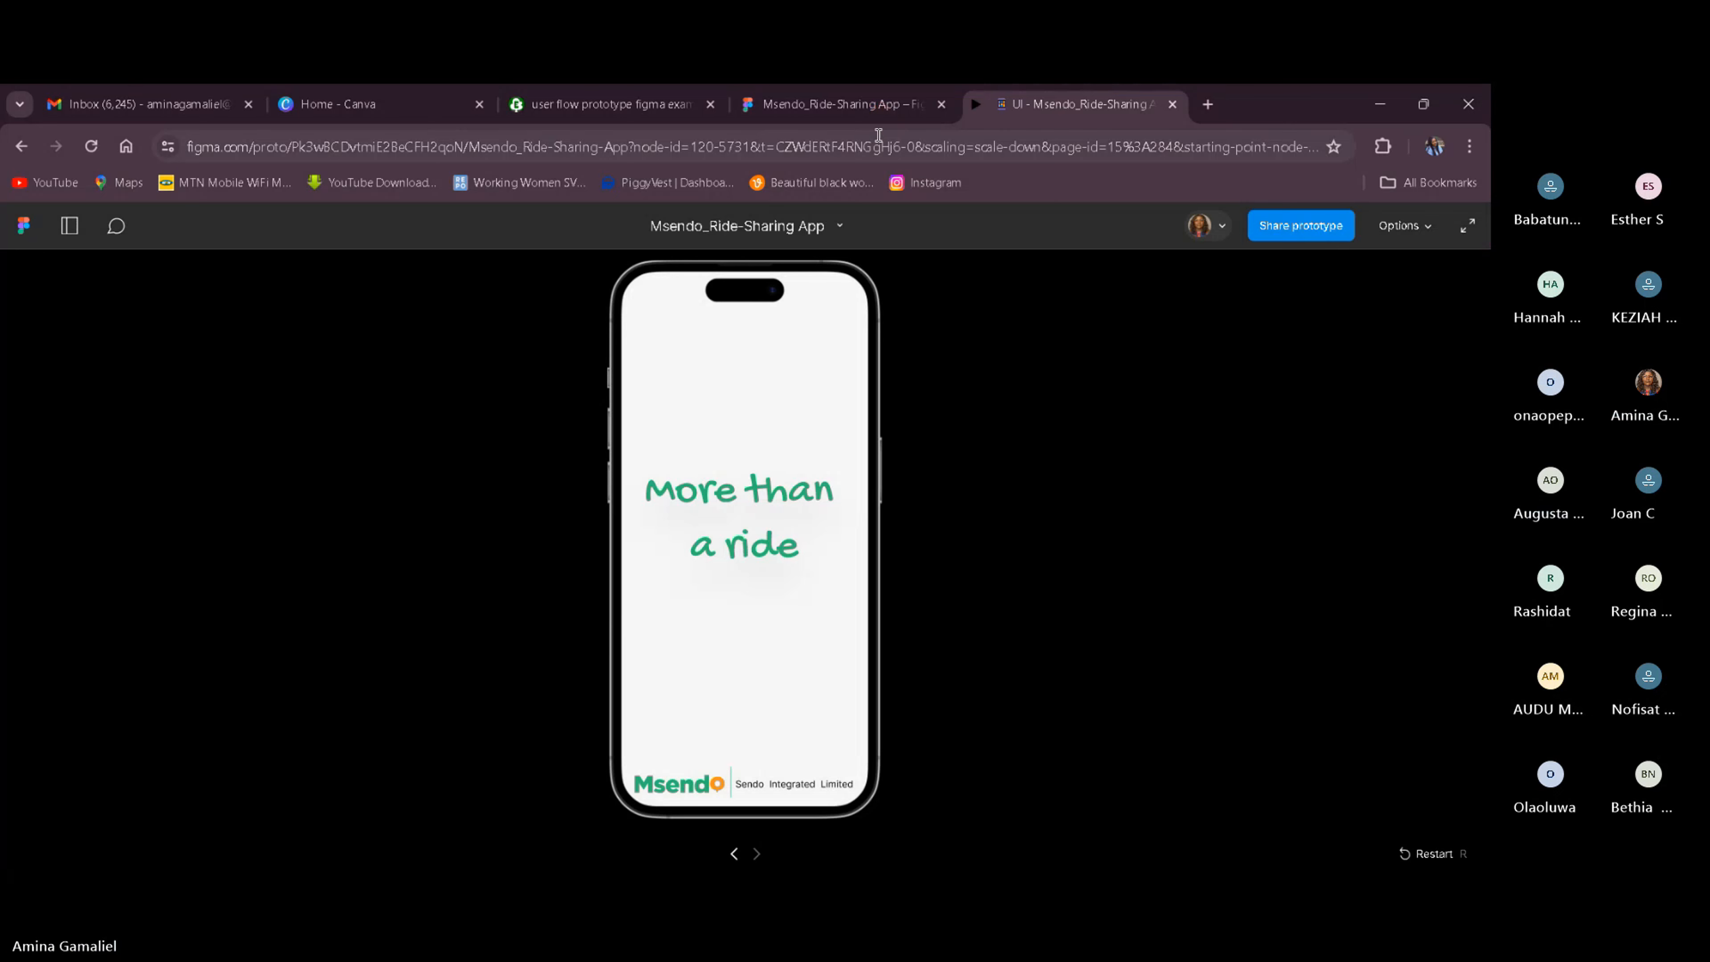
pyautogui.click(886, 118)
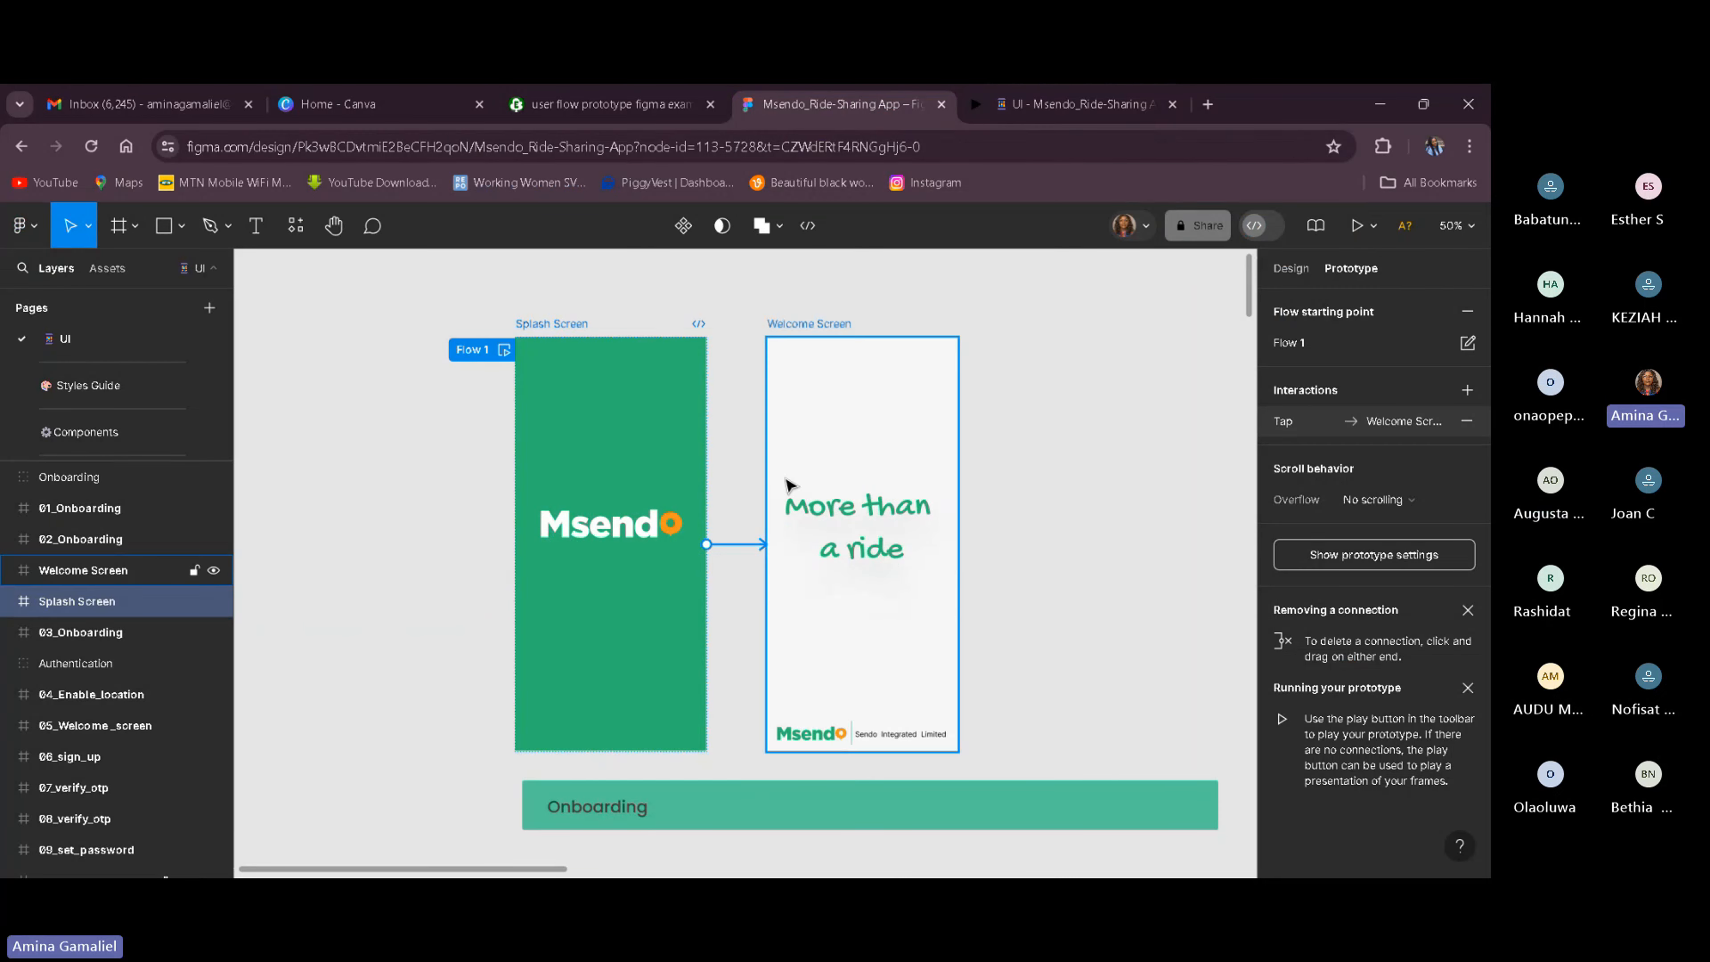
# Change the trigger of the Splash Screen to Welcome Screen connection to After delay.
pyautogui.click(755, 547)
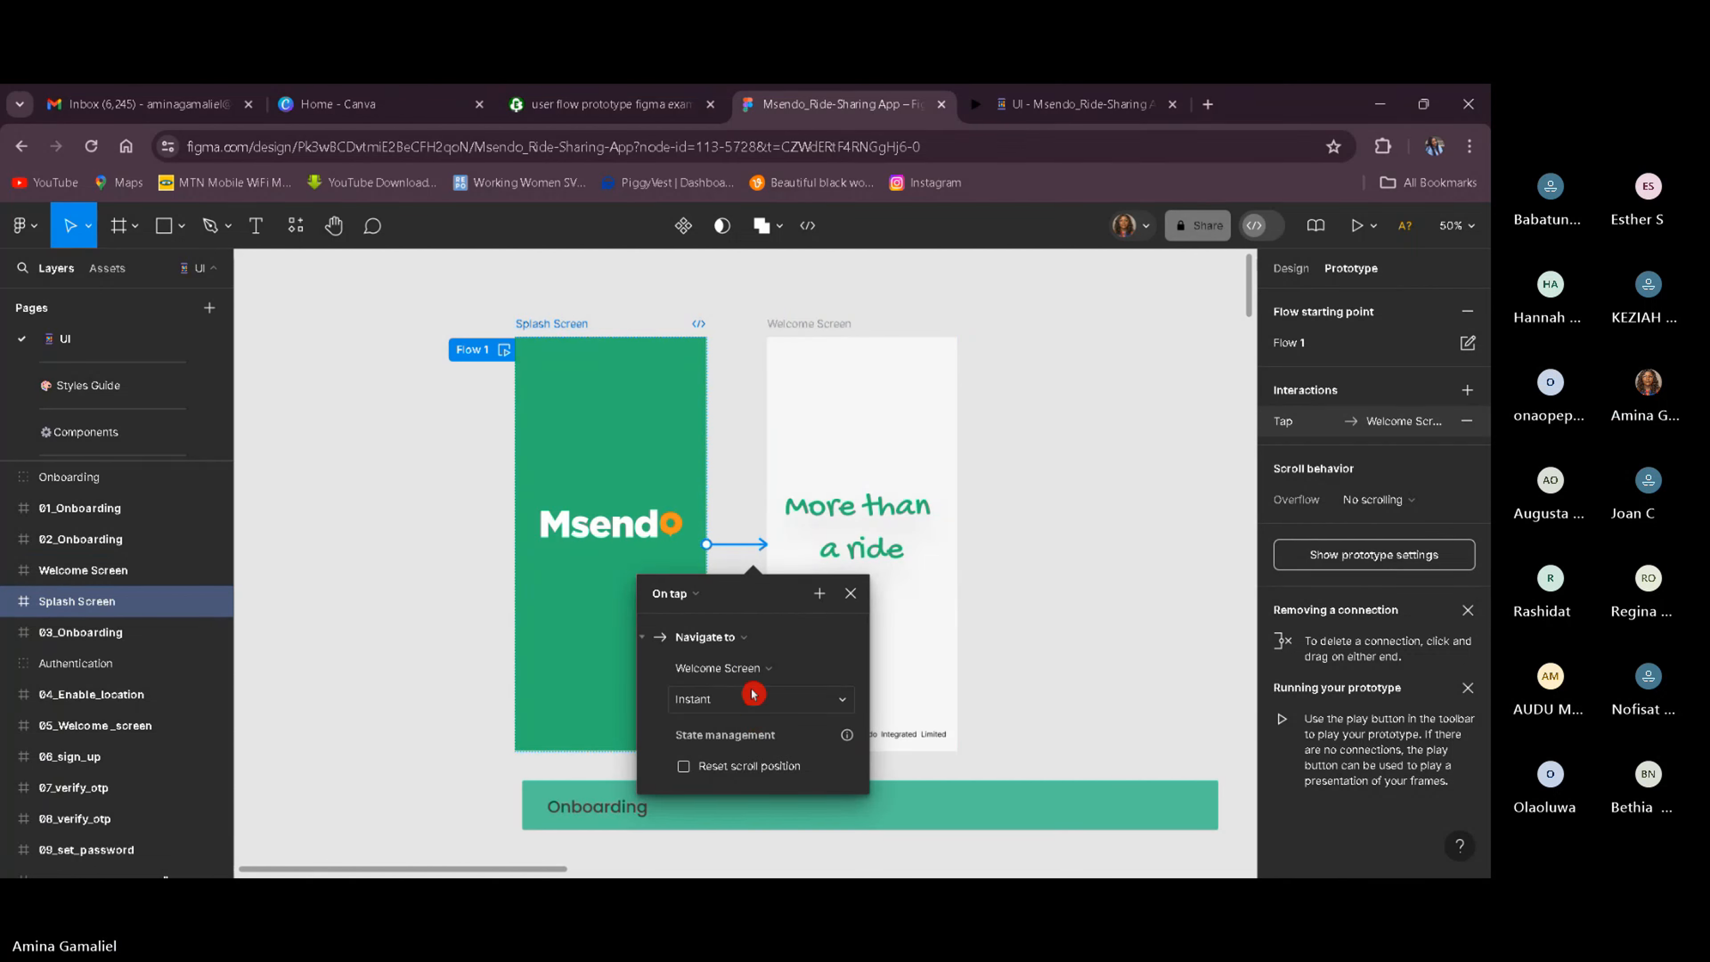
pyautogui.click(703, 594)
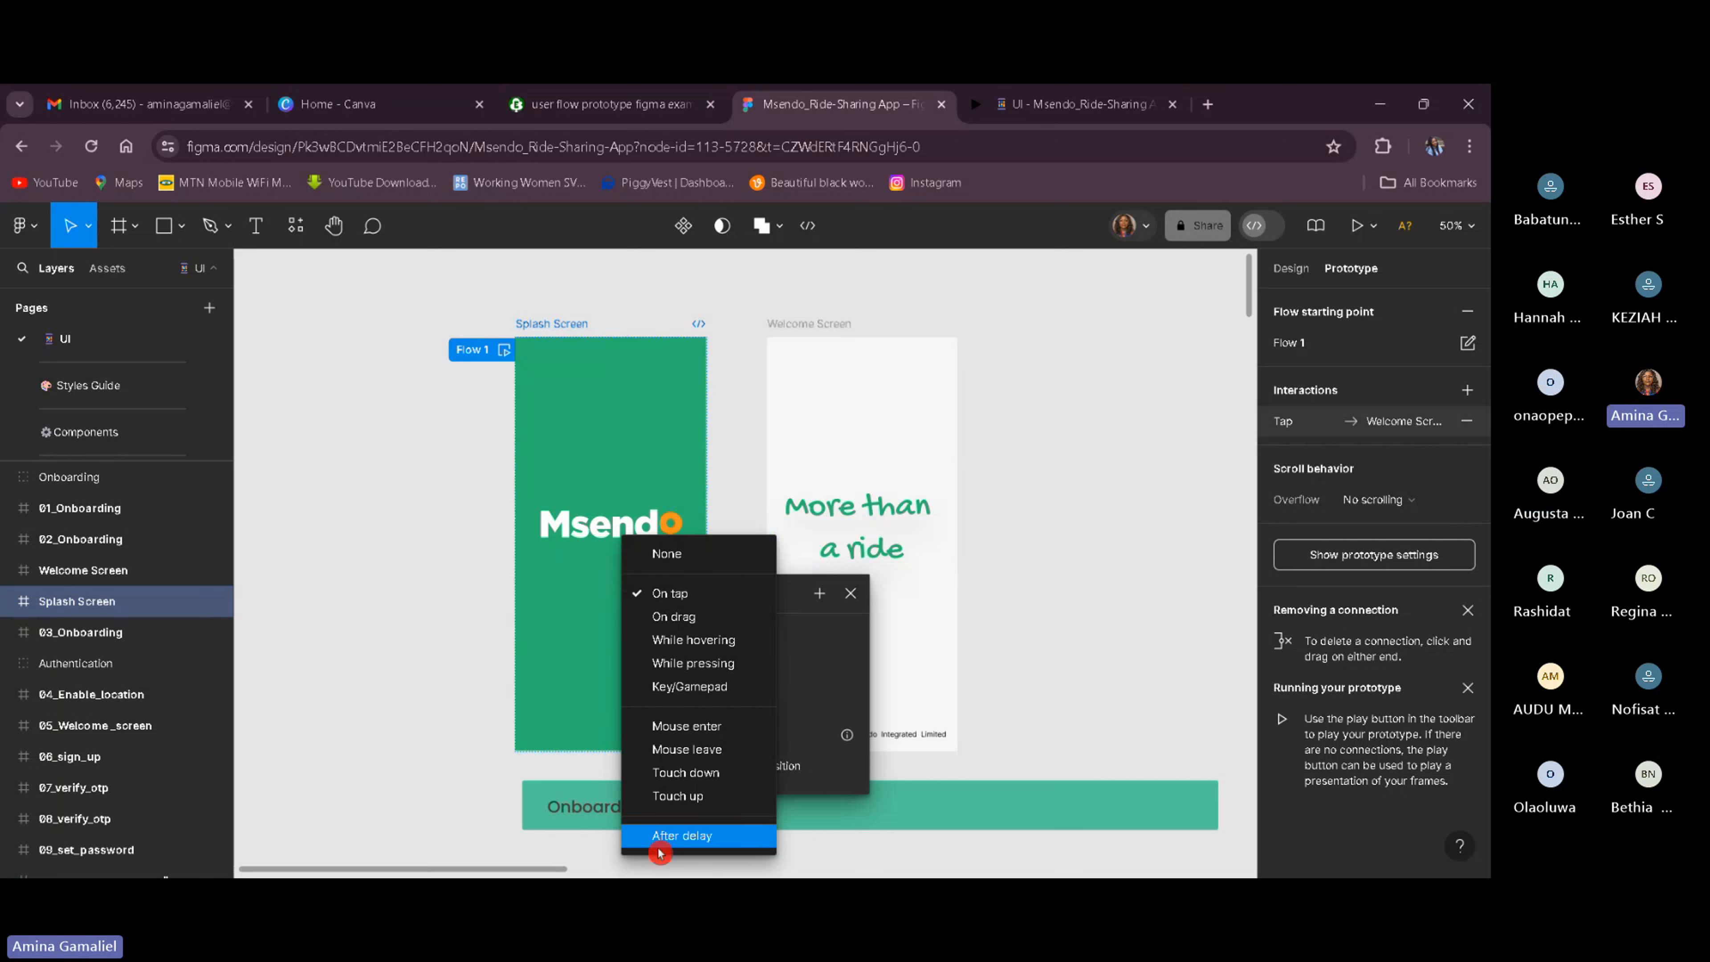
pyautogui.click(682, 836)
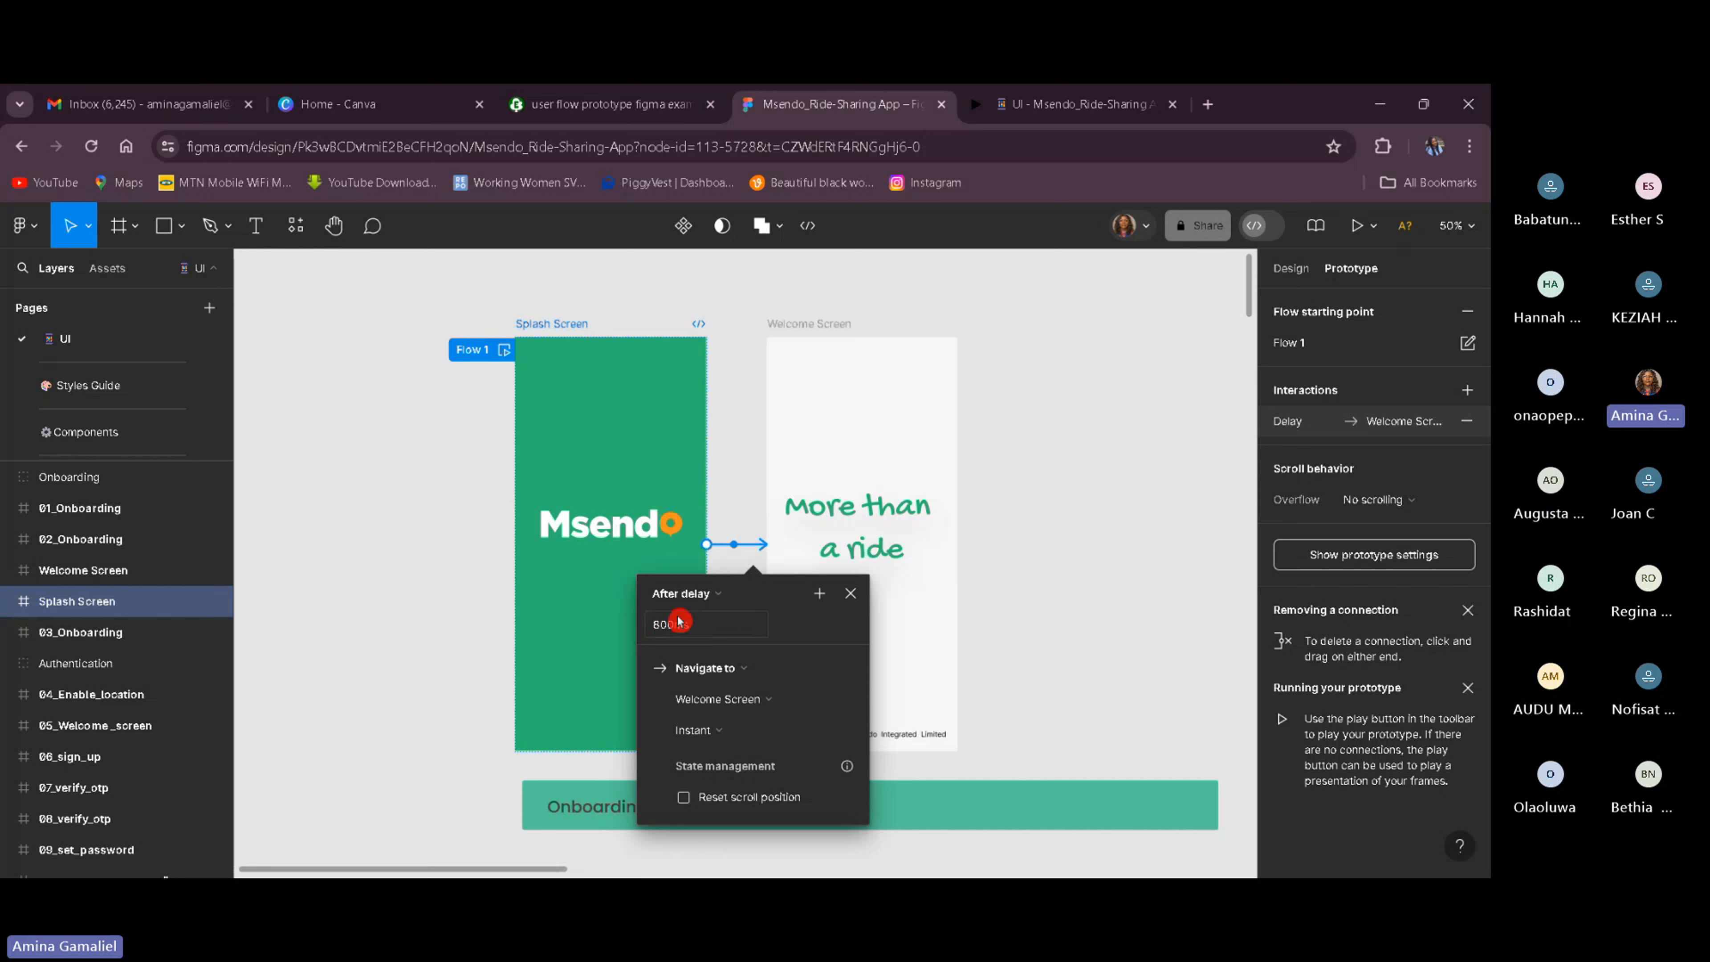
# Try delays of 200 ms and 400 ms for the Splash Screen connection, settle on 800 ms, and close its settings.
pyautogui.click(675, 627)
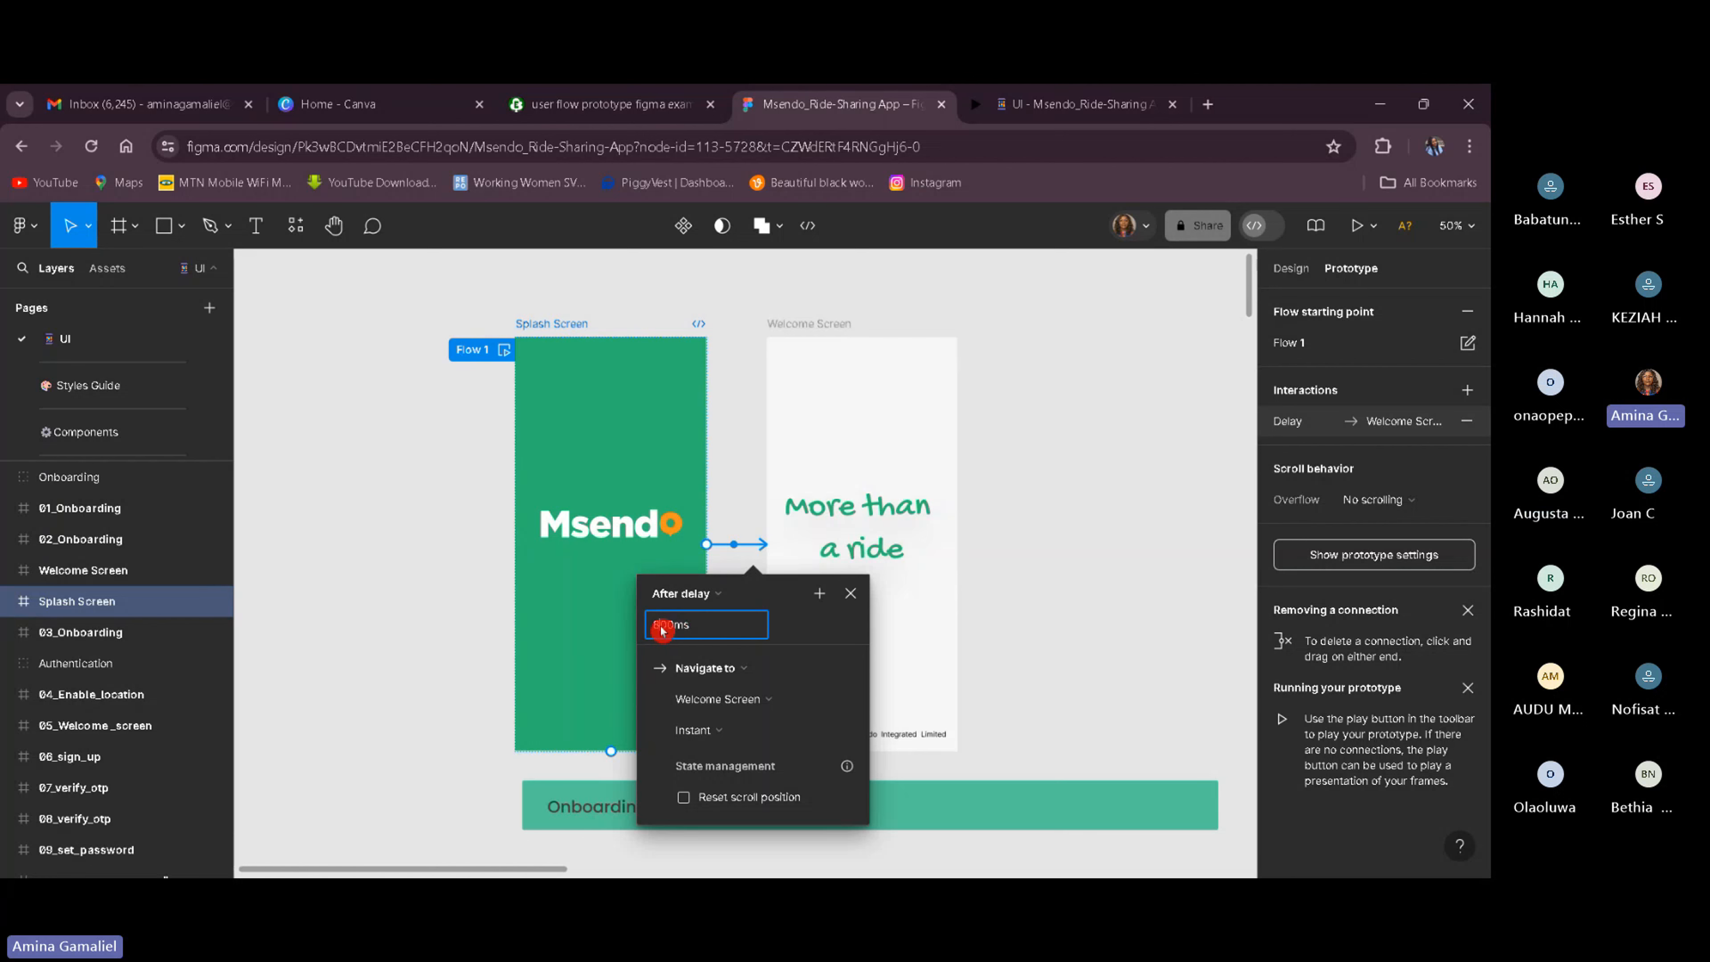
pyautogui.press('BackSpace')
pyautogui.write('2')
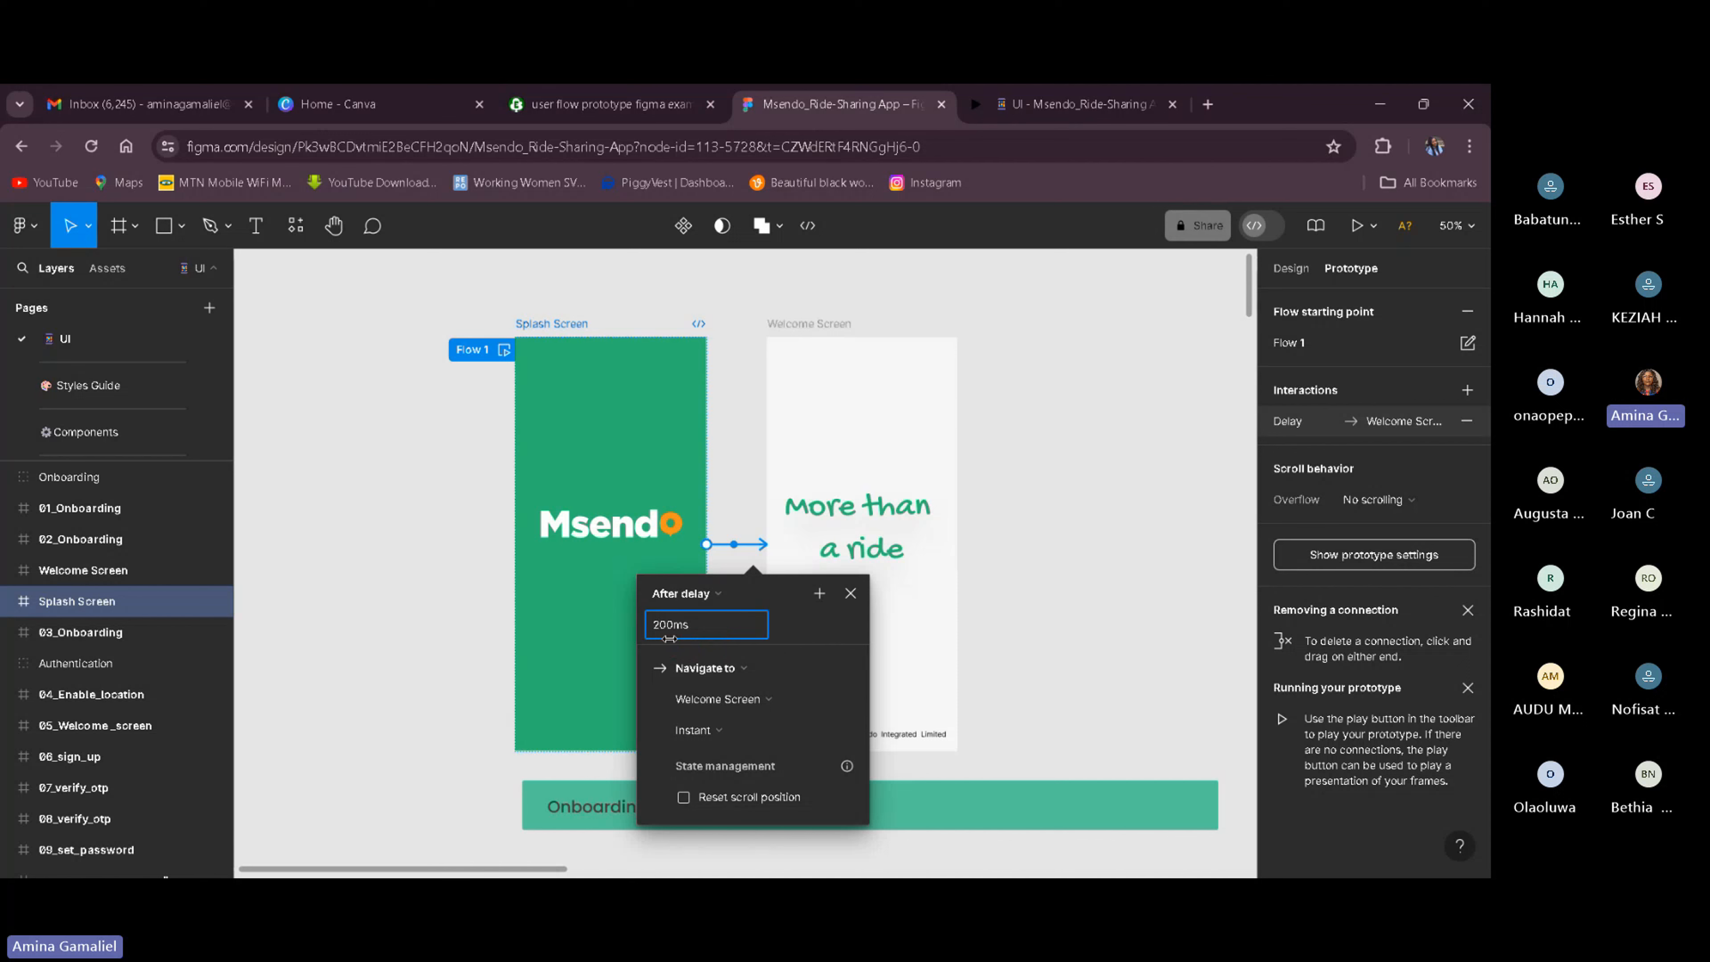
pyautogui.press('BackSpace')
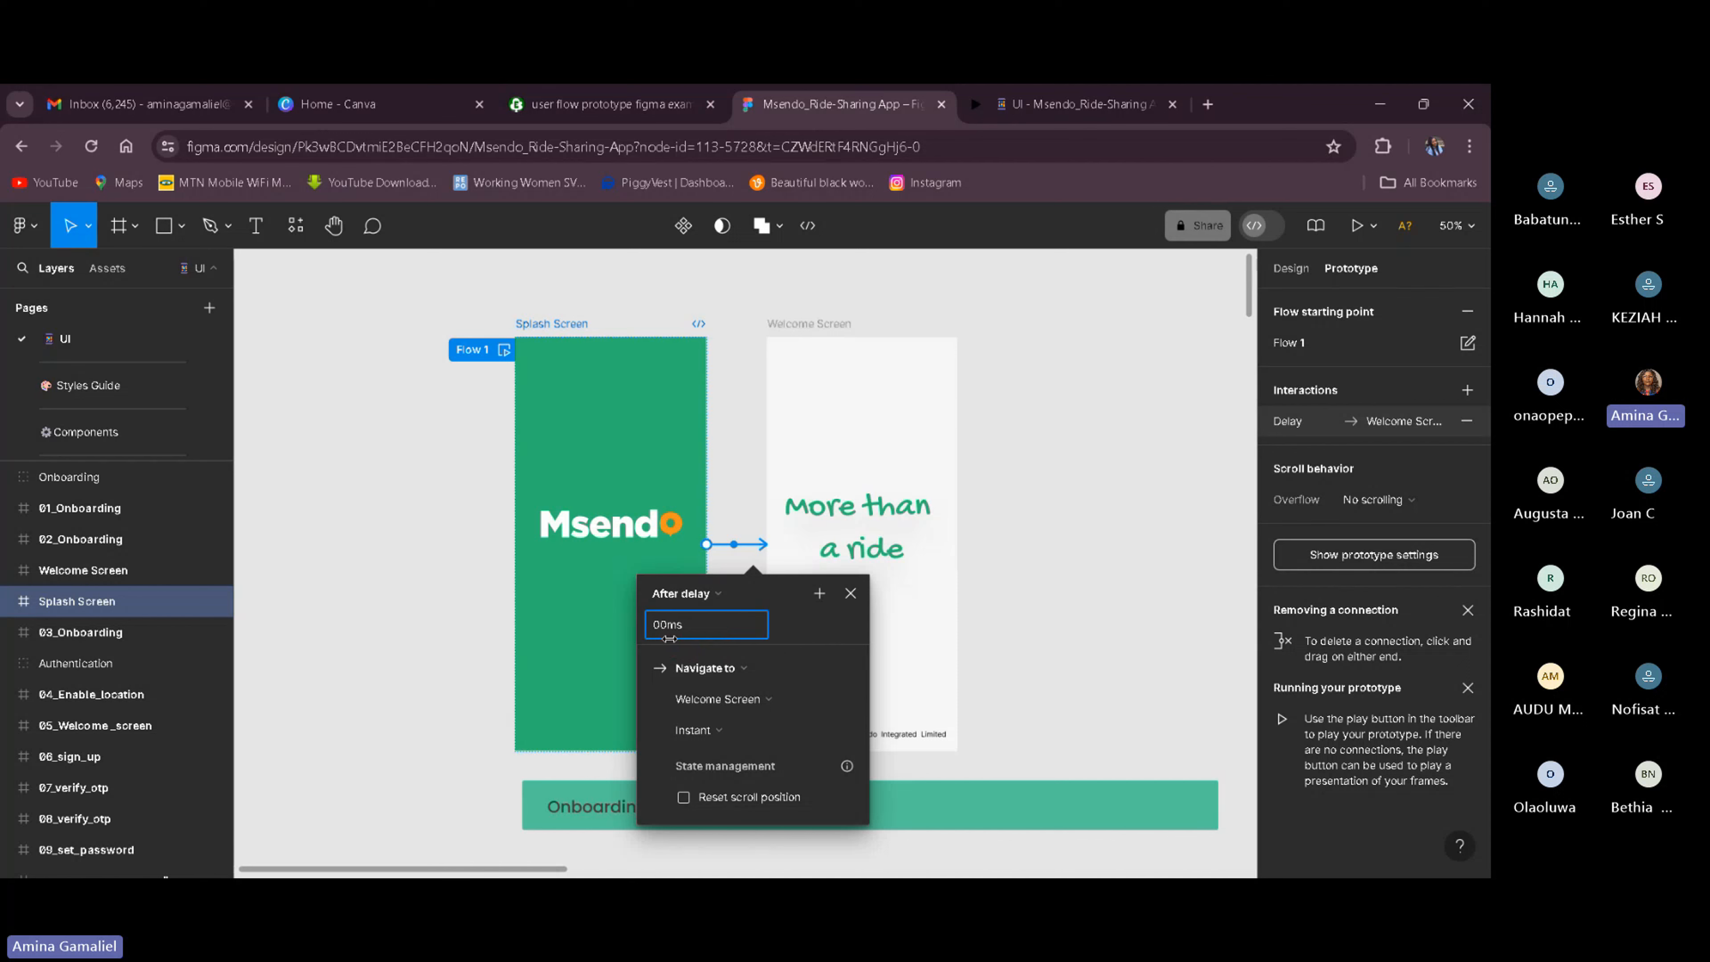
pyautogui.write('4')
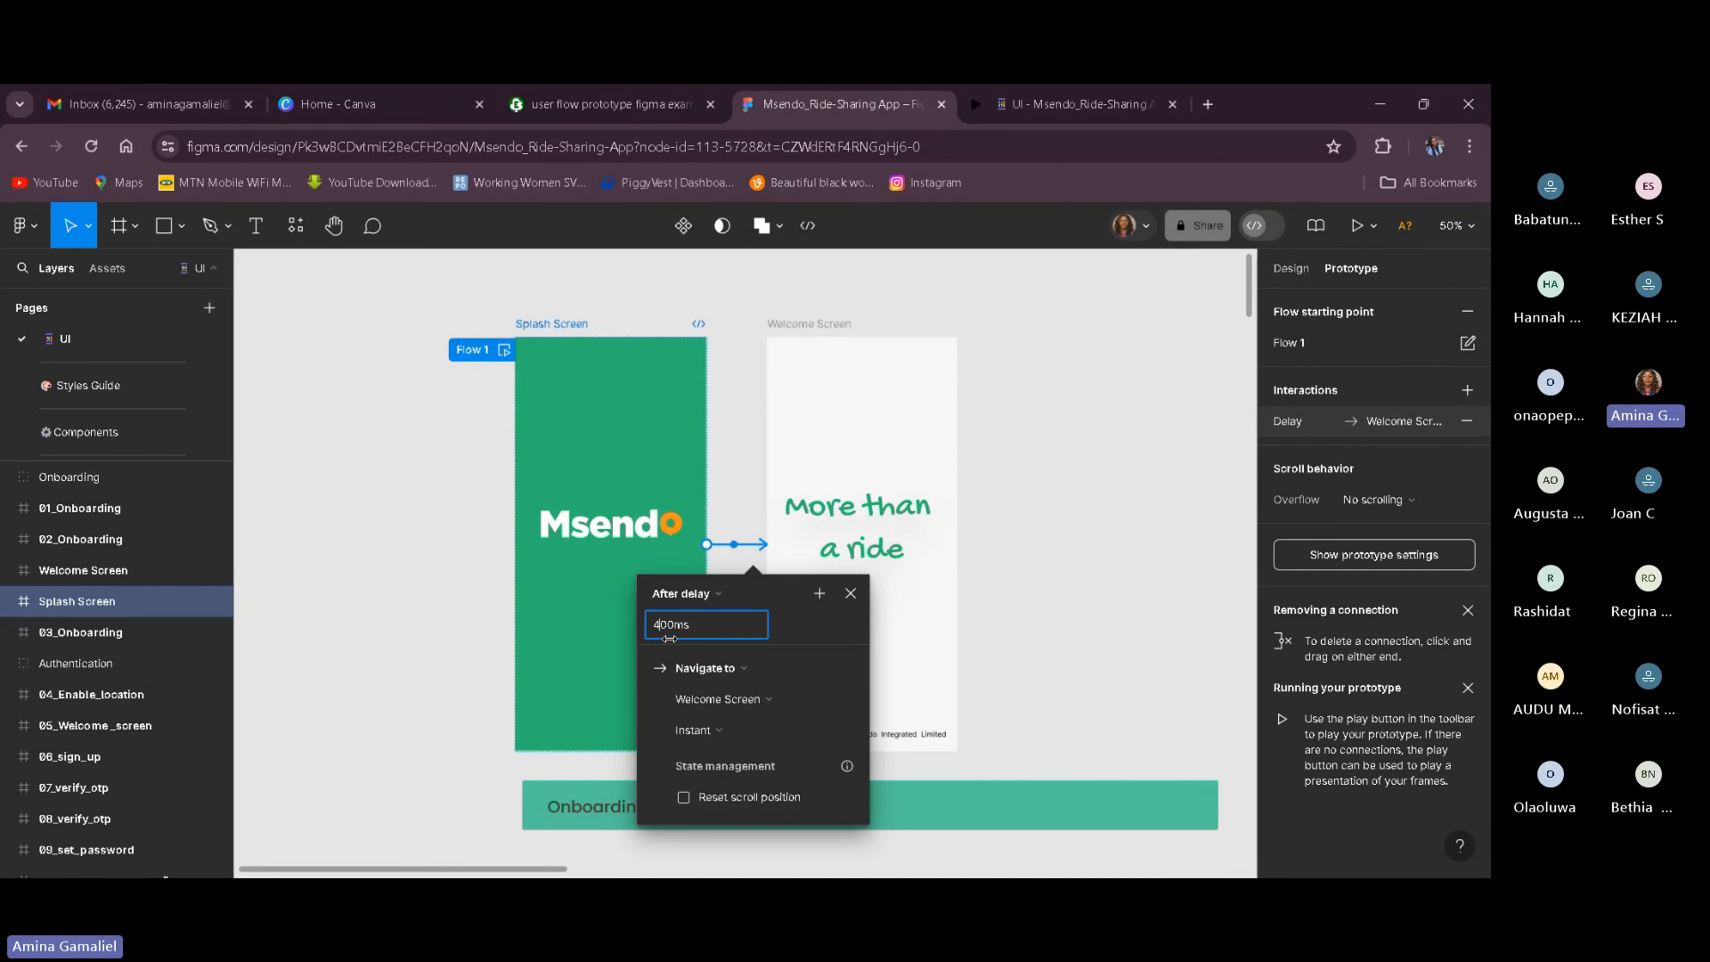
pyautogui.press('BackSpace')
pyautogui.write('8')
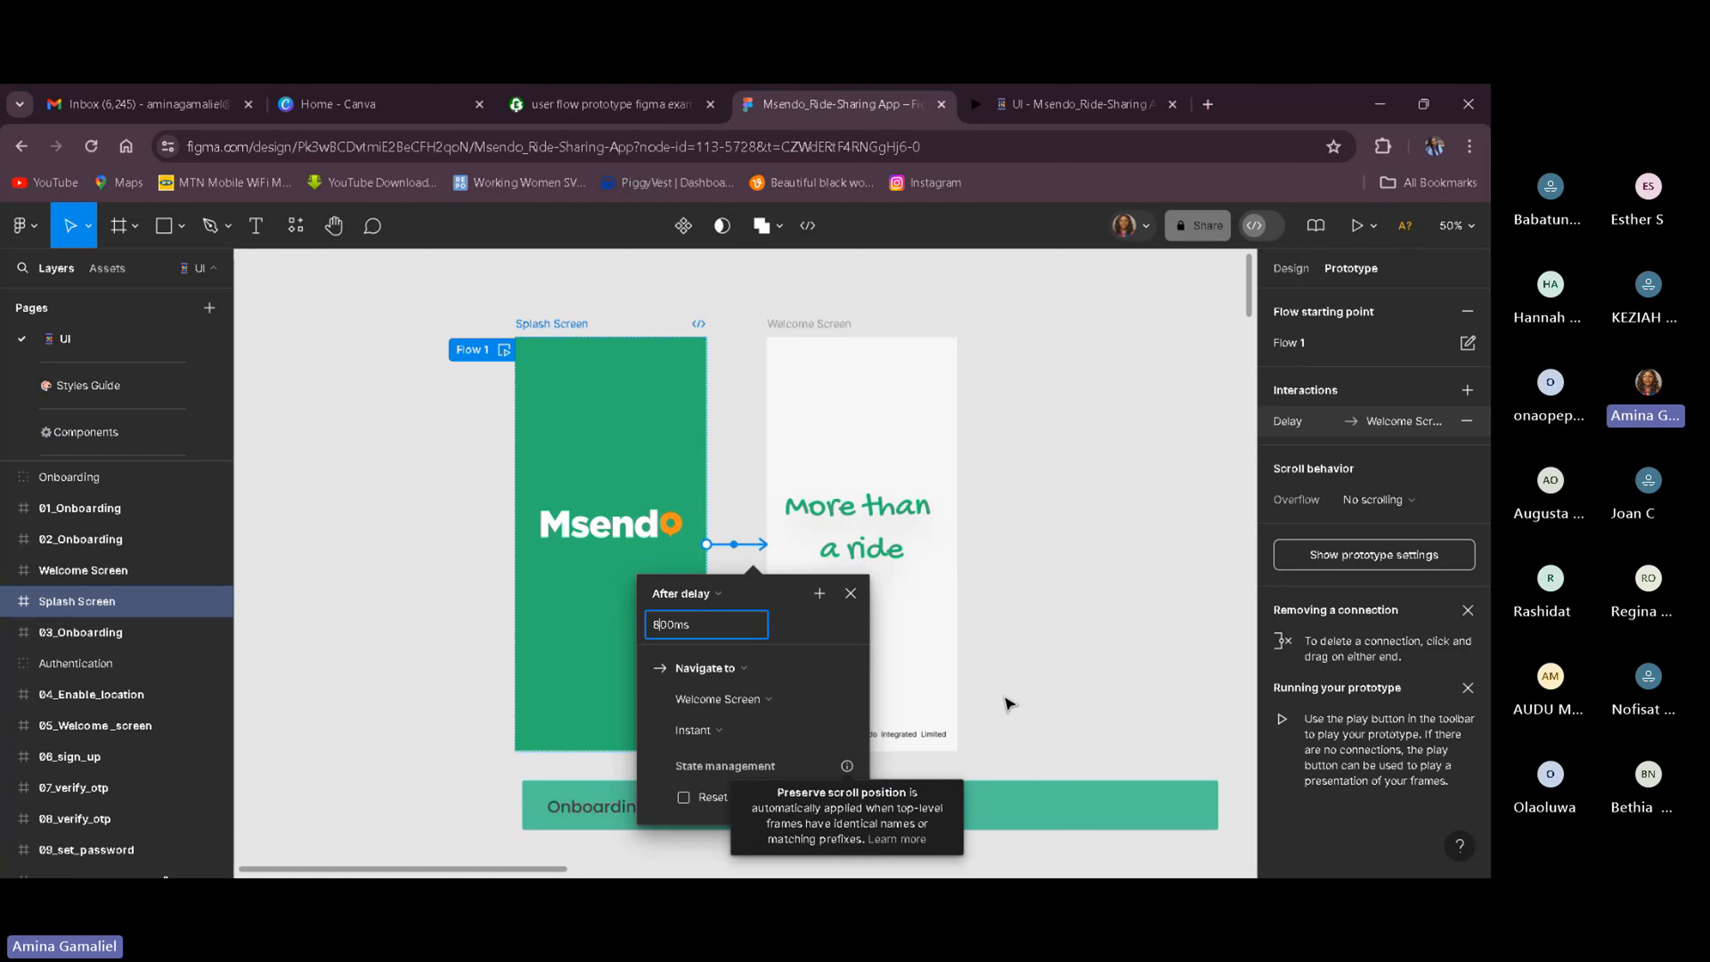
pyautogui.click(998, 674)
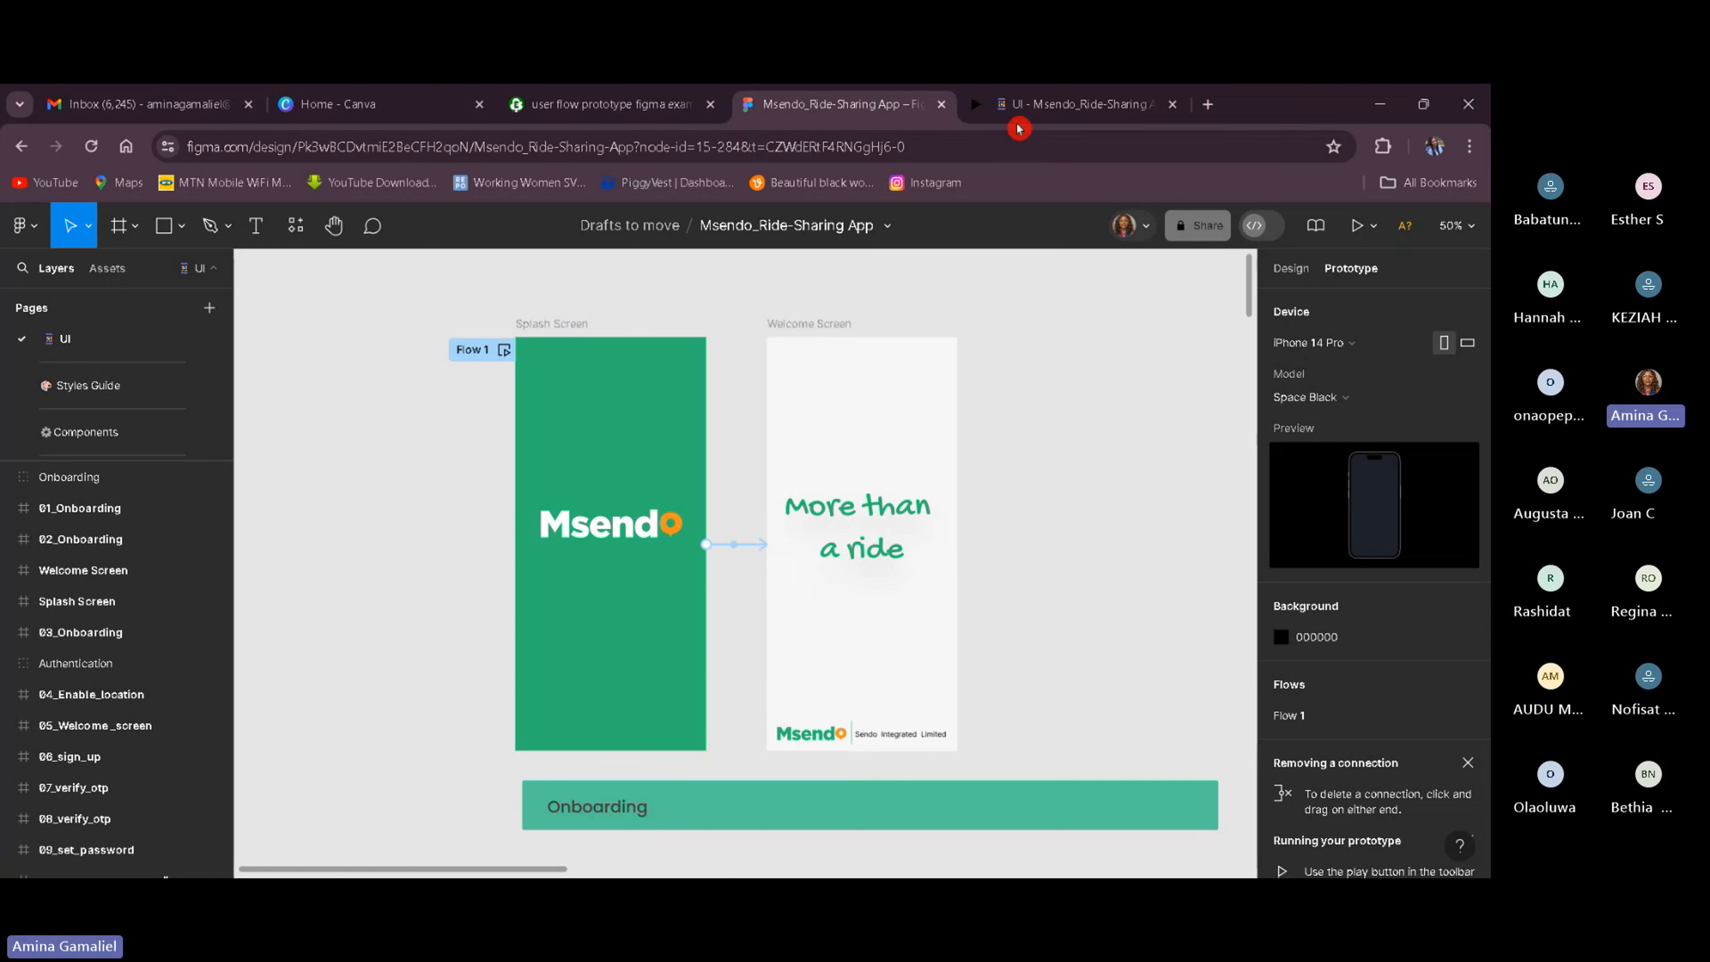
# Close the old preview, present the prototype afresh to test the delayed Splash Screen transition, and return to the design file.
pyautogui.click(1135, 110)
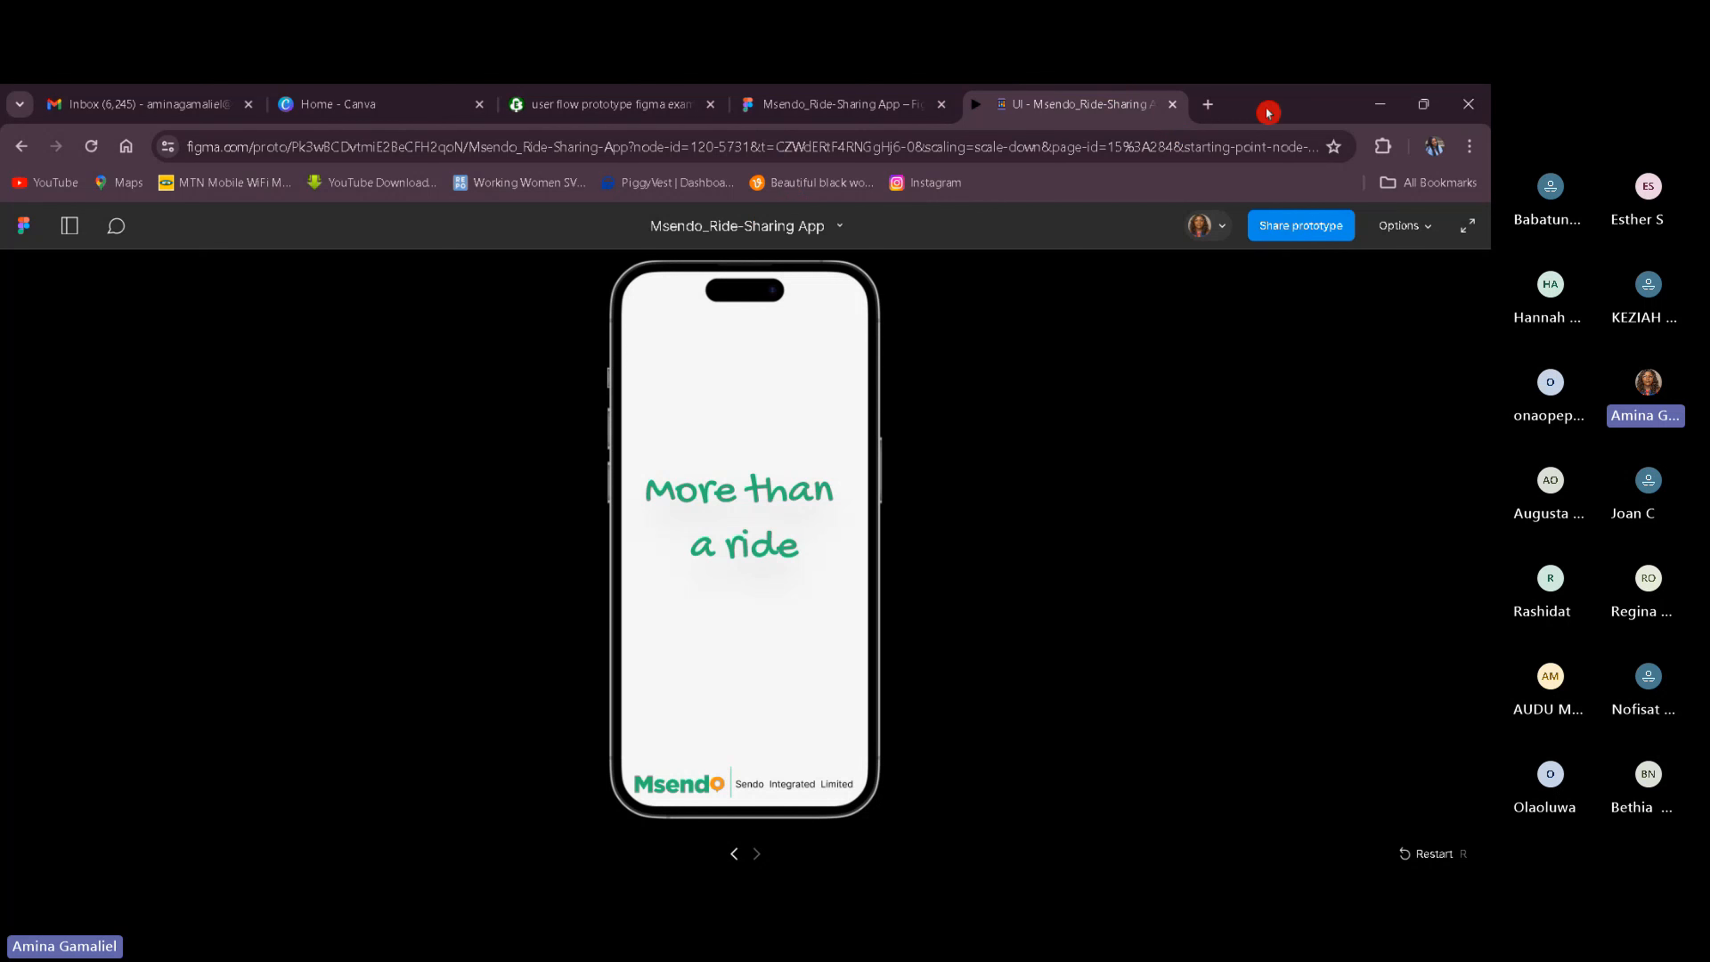
pyautogui.click(1172, 104)
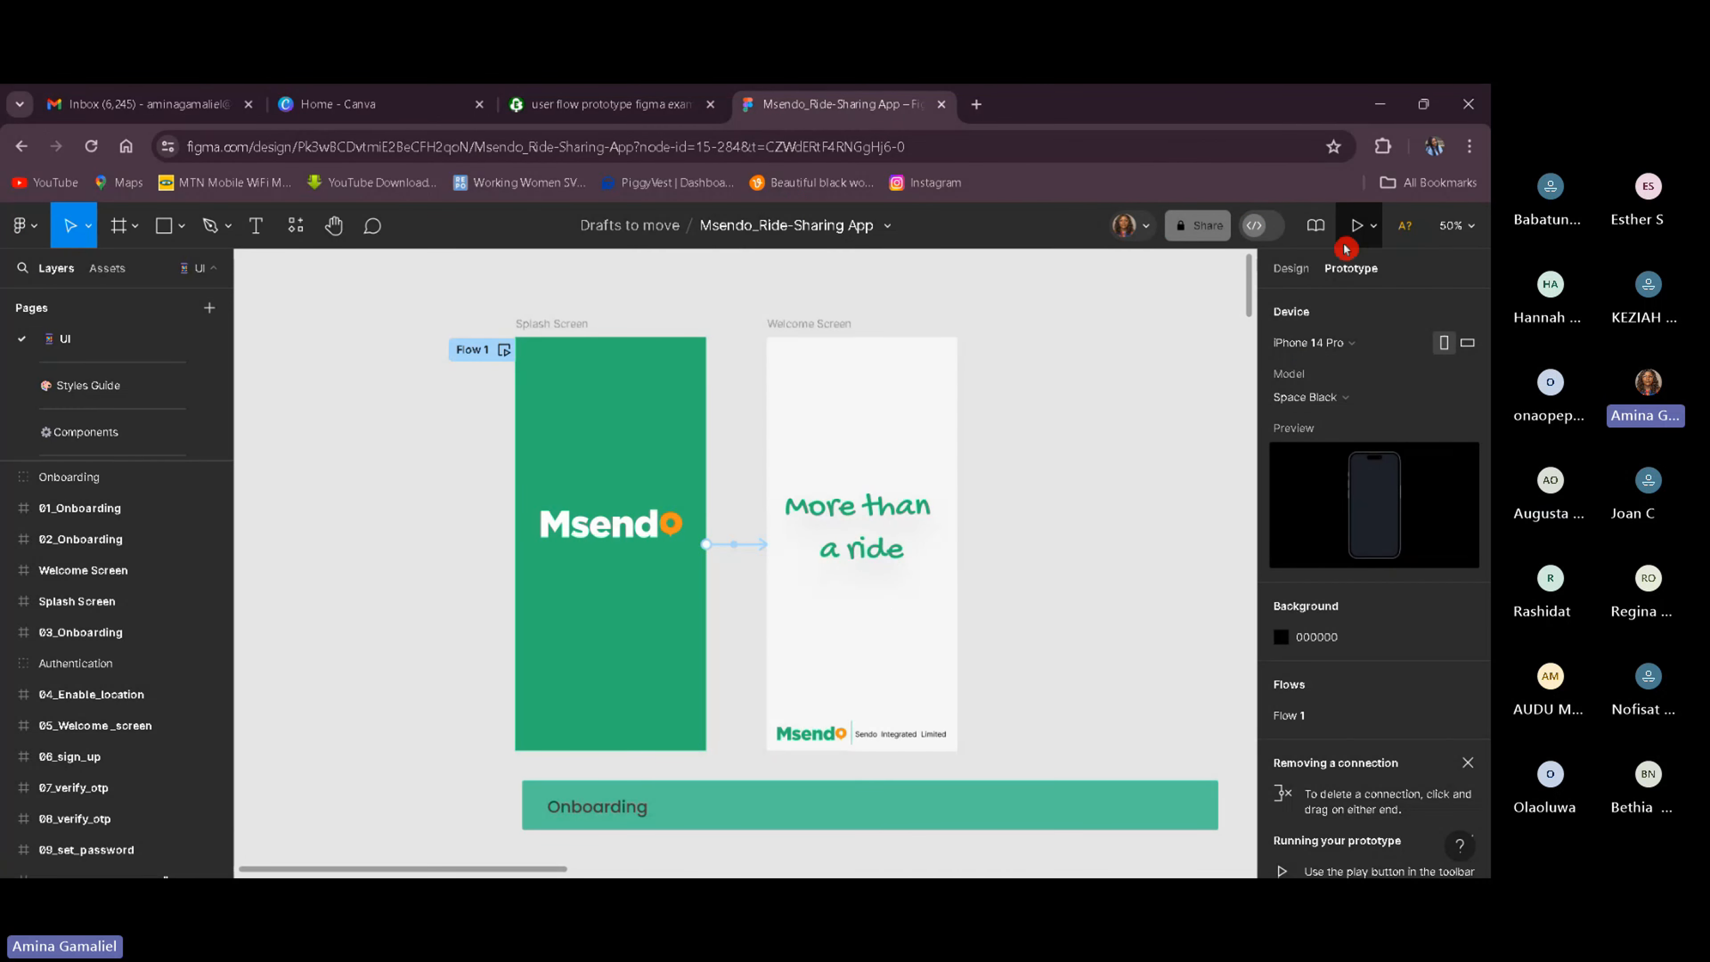
pyautogui.click(1357, 226)
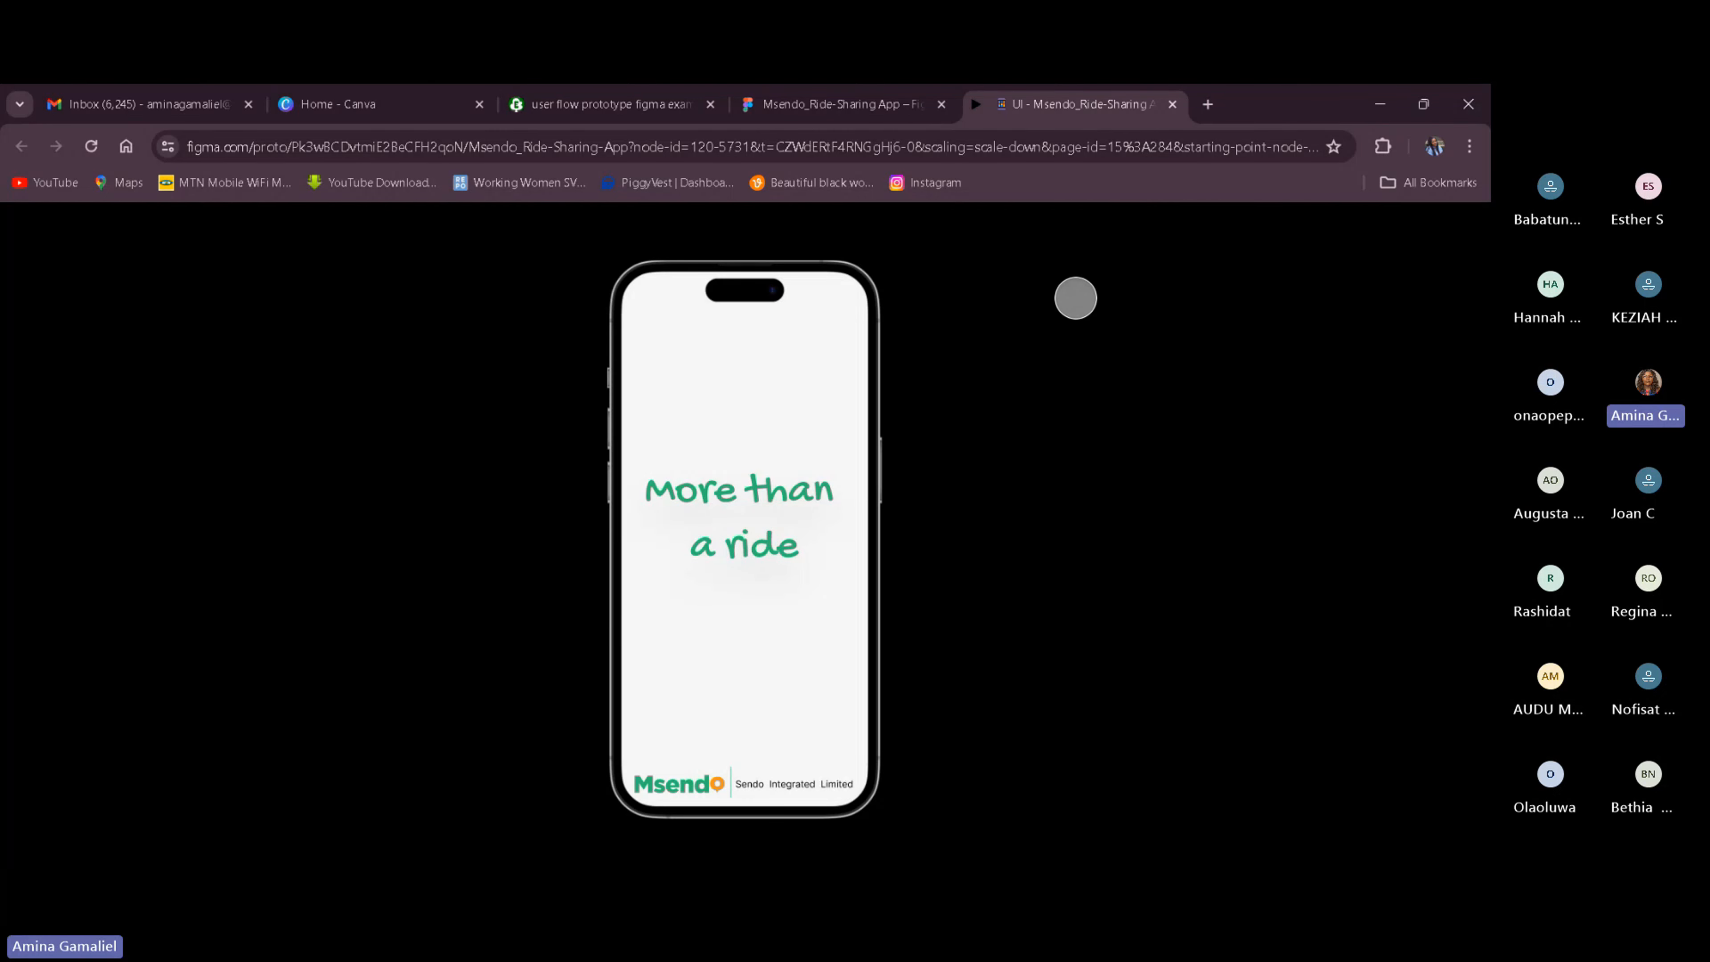
pyautogui.click(901, 110)
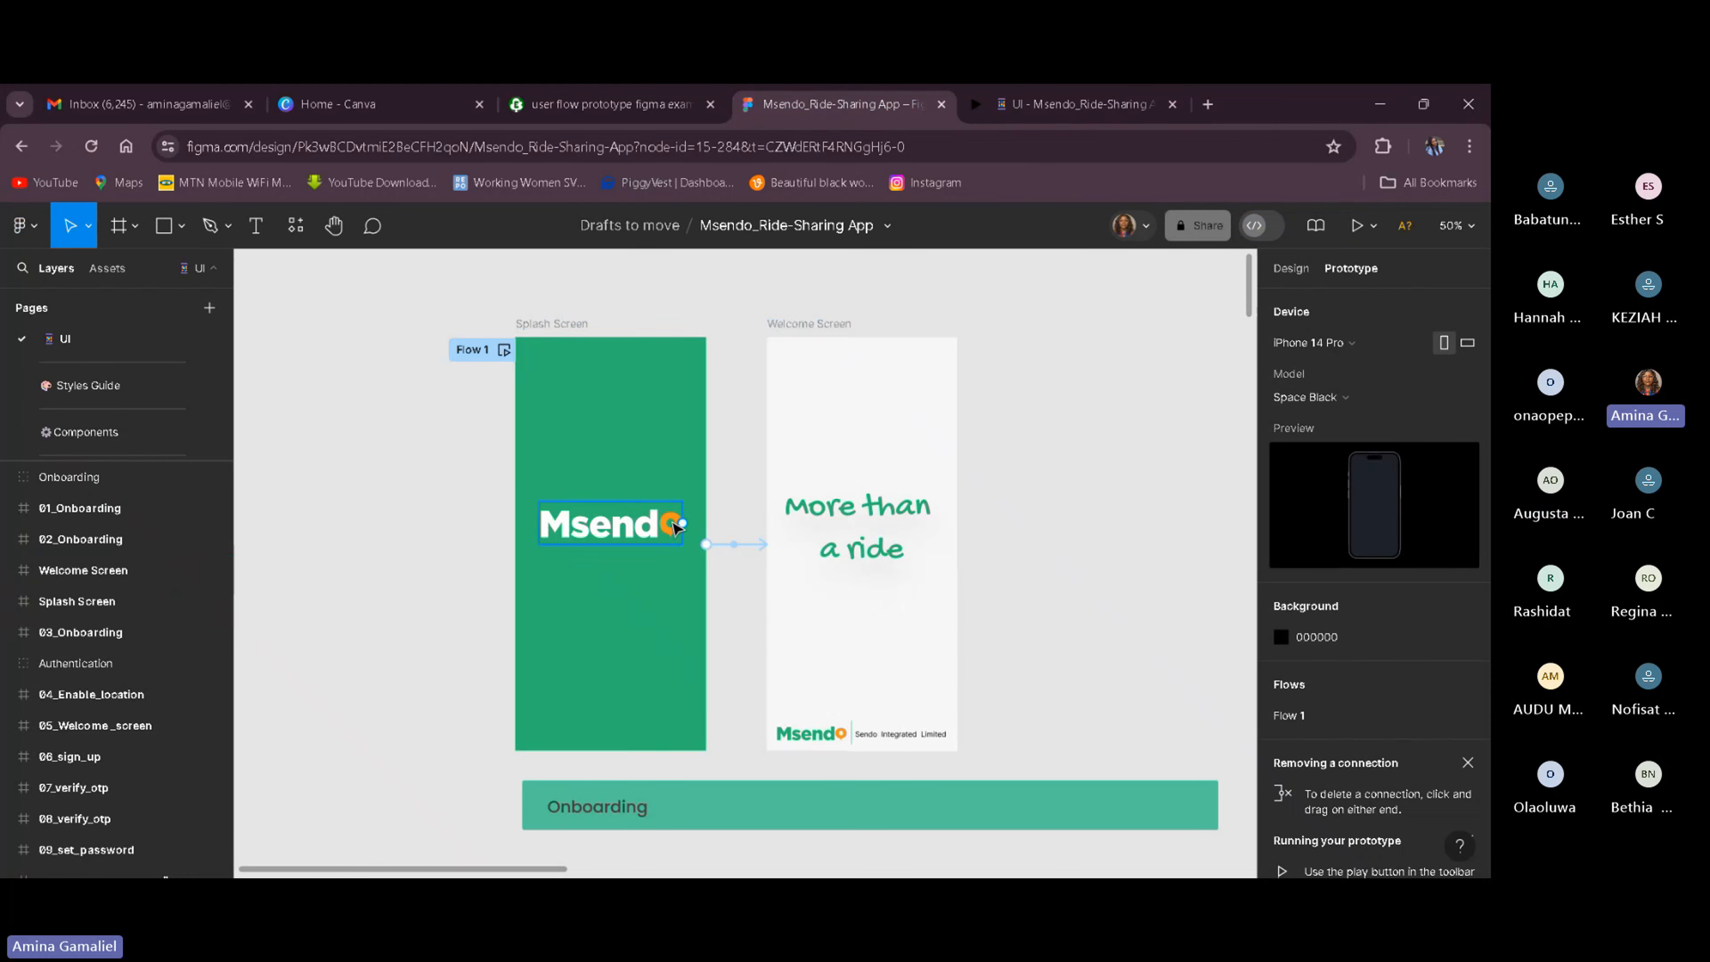
# Review the delay settings of the Splash Screen to Welcome Screen connection and close them.
pyautogui.click(759, 551)
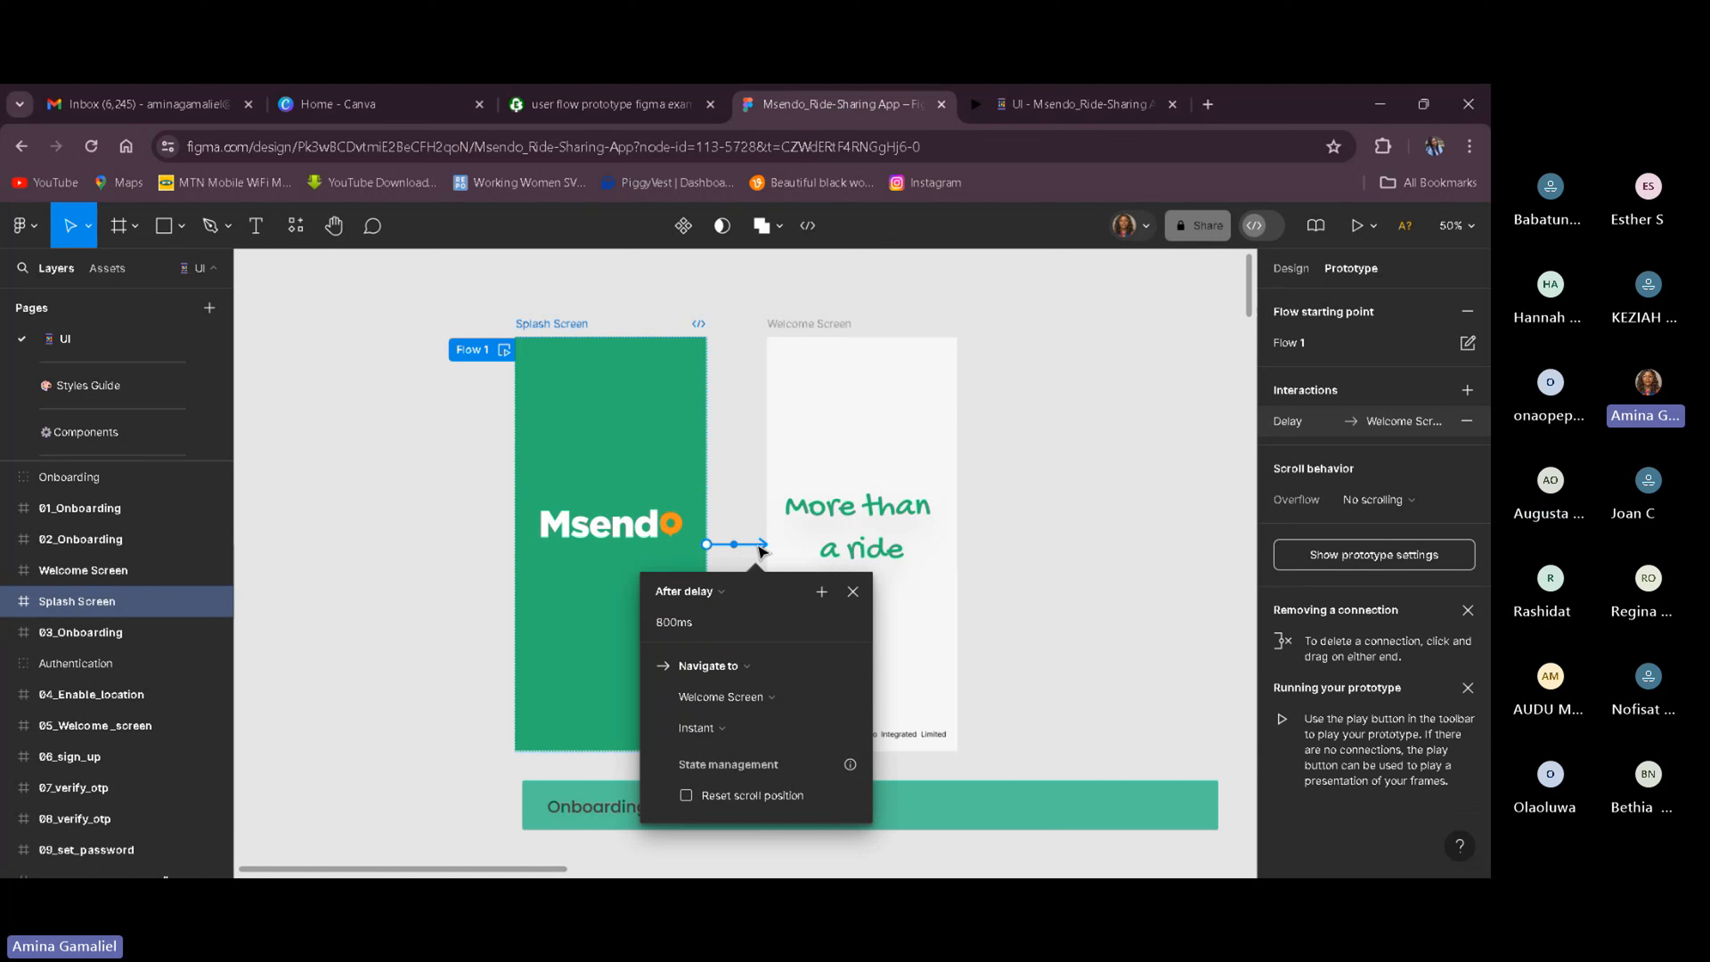
pyautogui.click(693, 688)
pyautogui.click(731, 626)
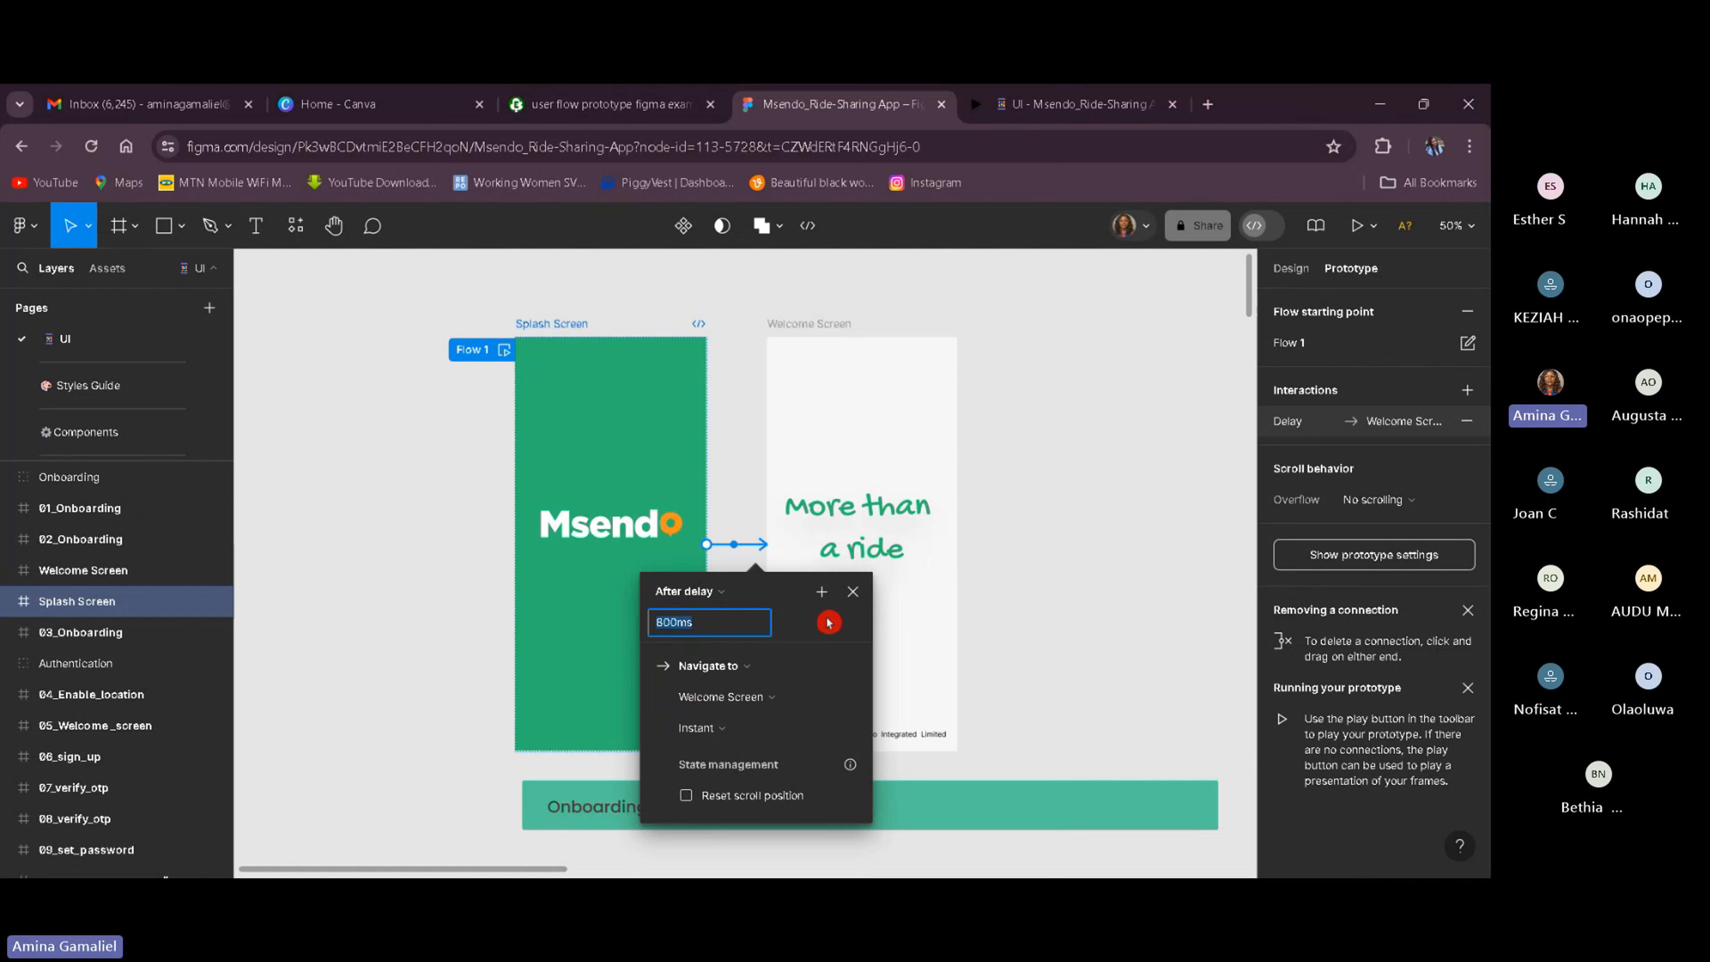
pyautogui.click(1050, 731)
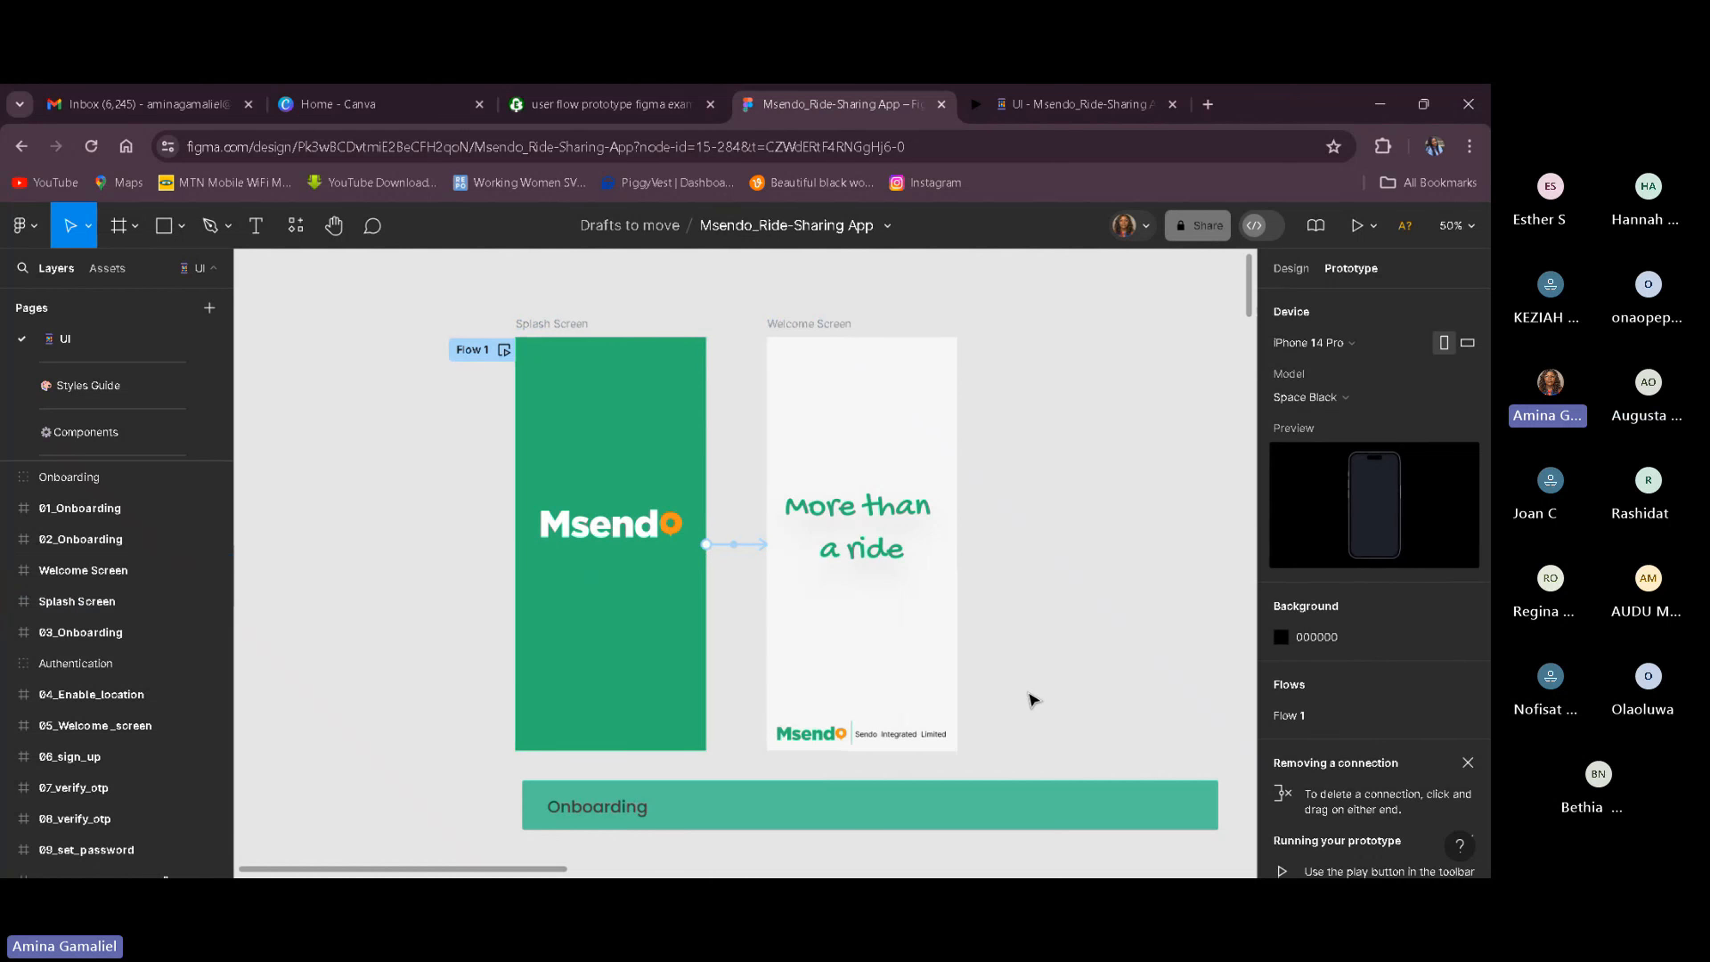
# Replay the prototype from the Splash Screen in a fresh preview and close the preview.
pyautogui.click(686, 475)
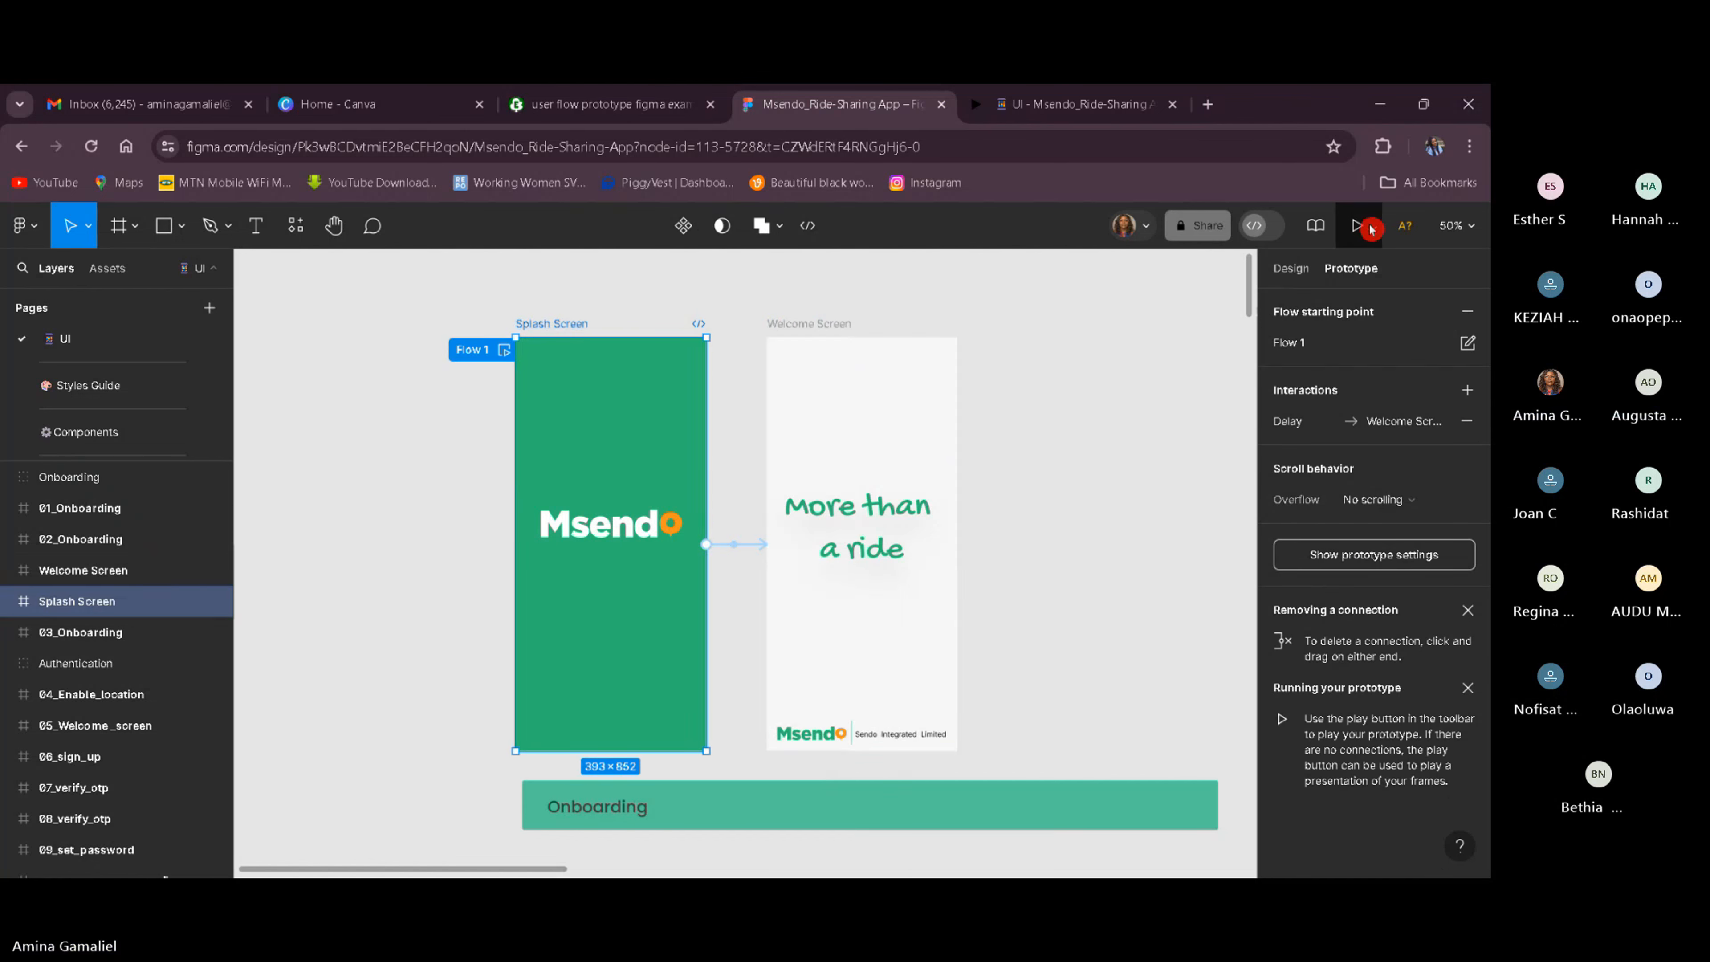
pyautogui.click(1158, 107)
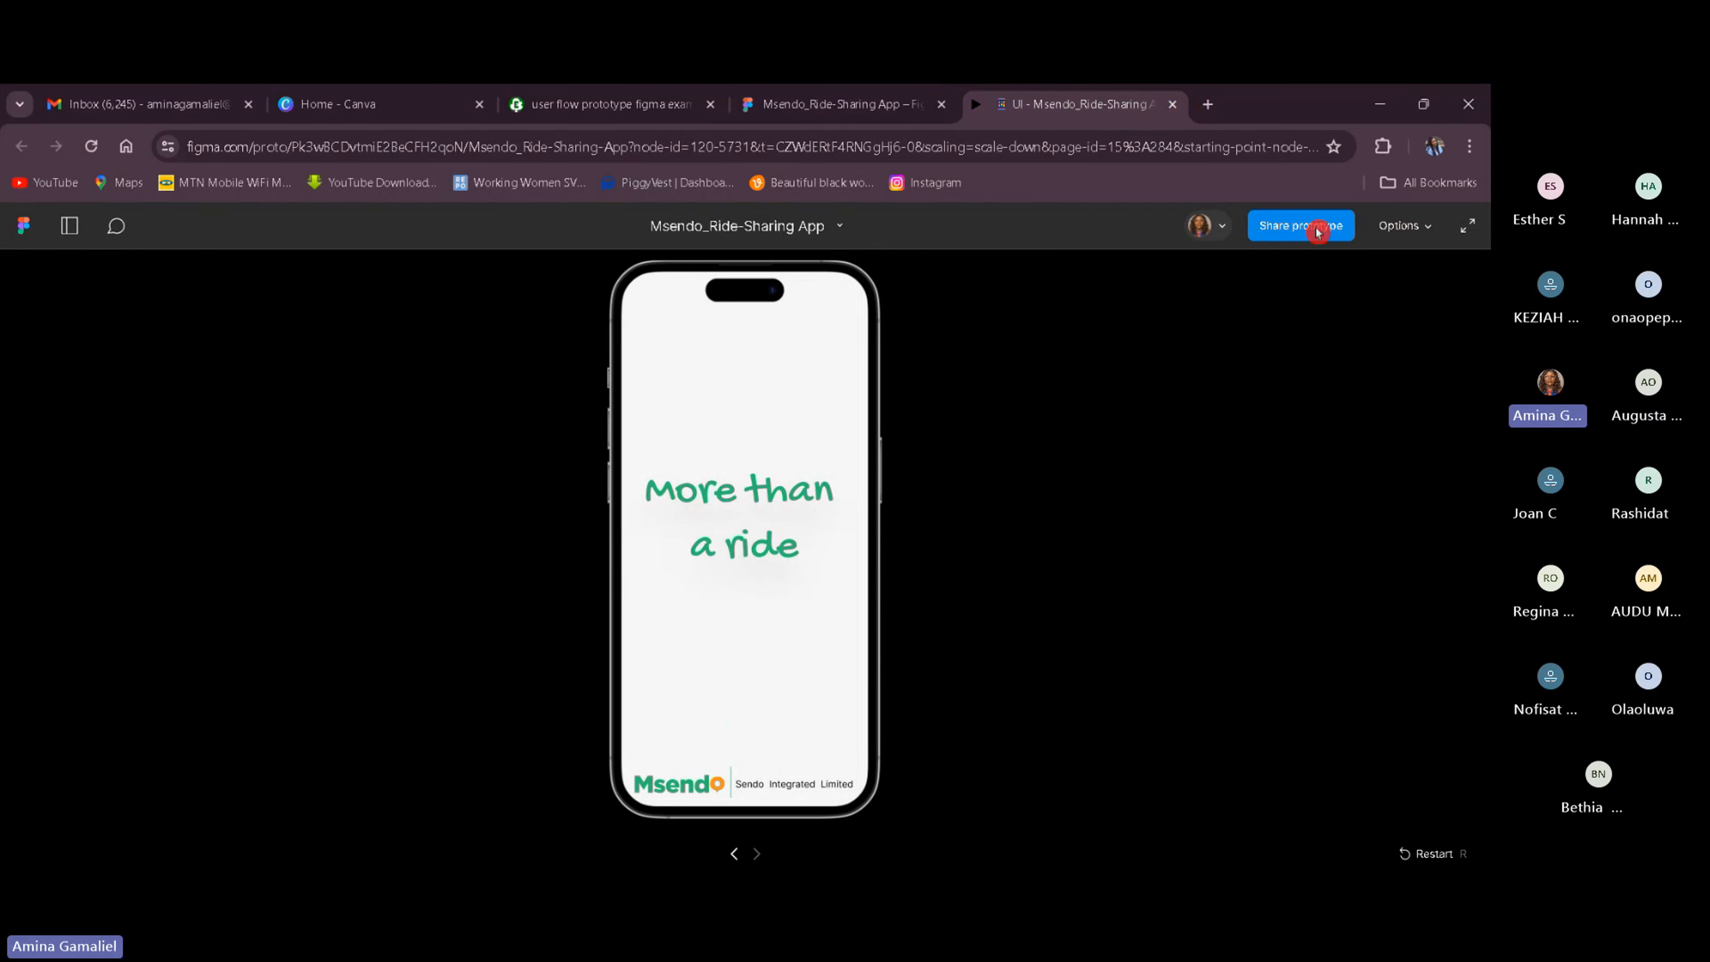
pyautogui.click(1171, 104)
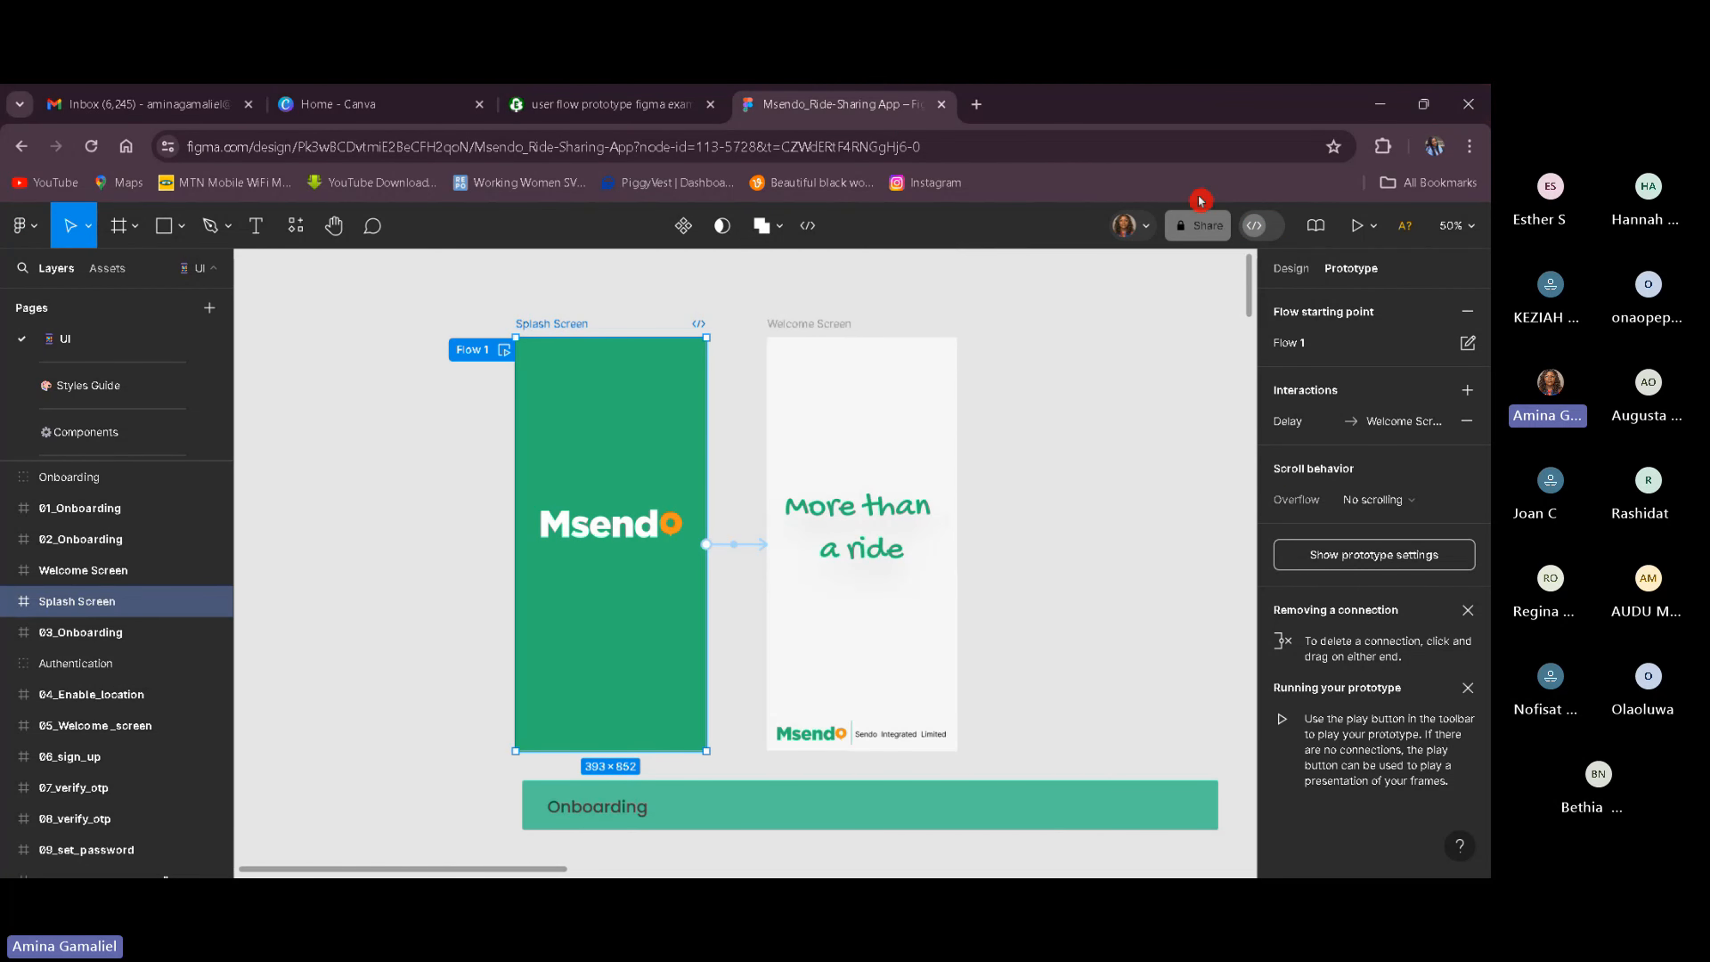
pyautogui.click(1358, 225)
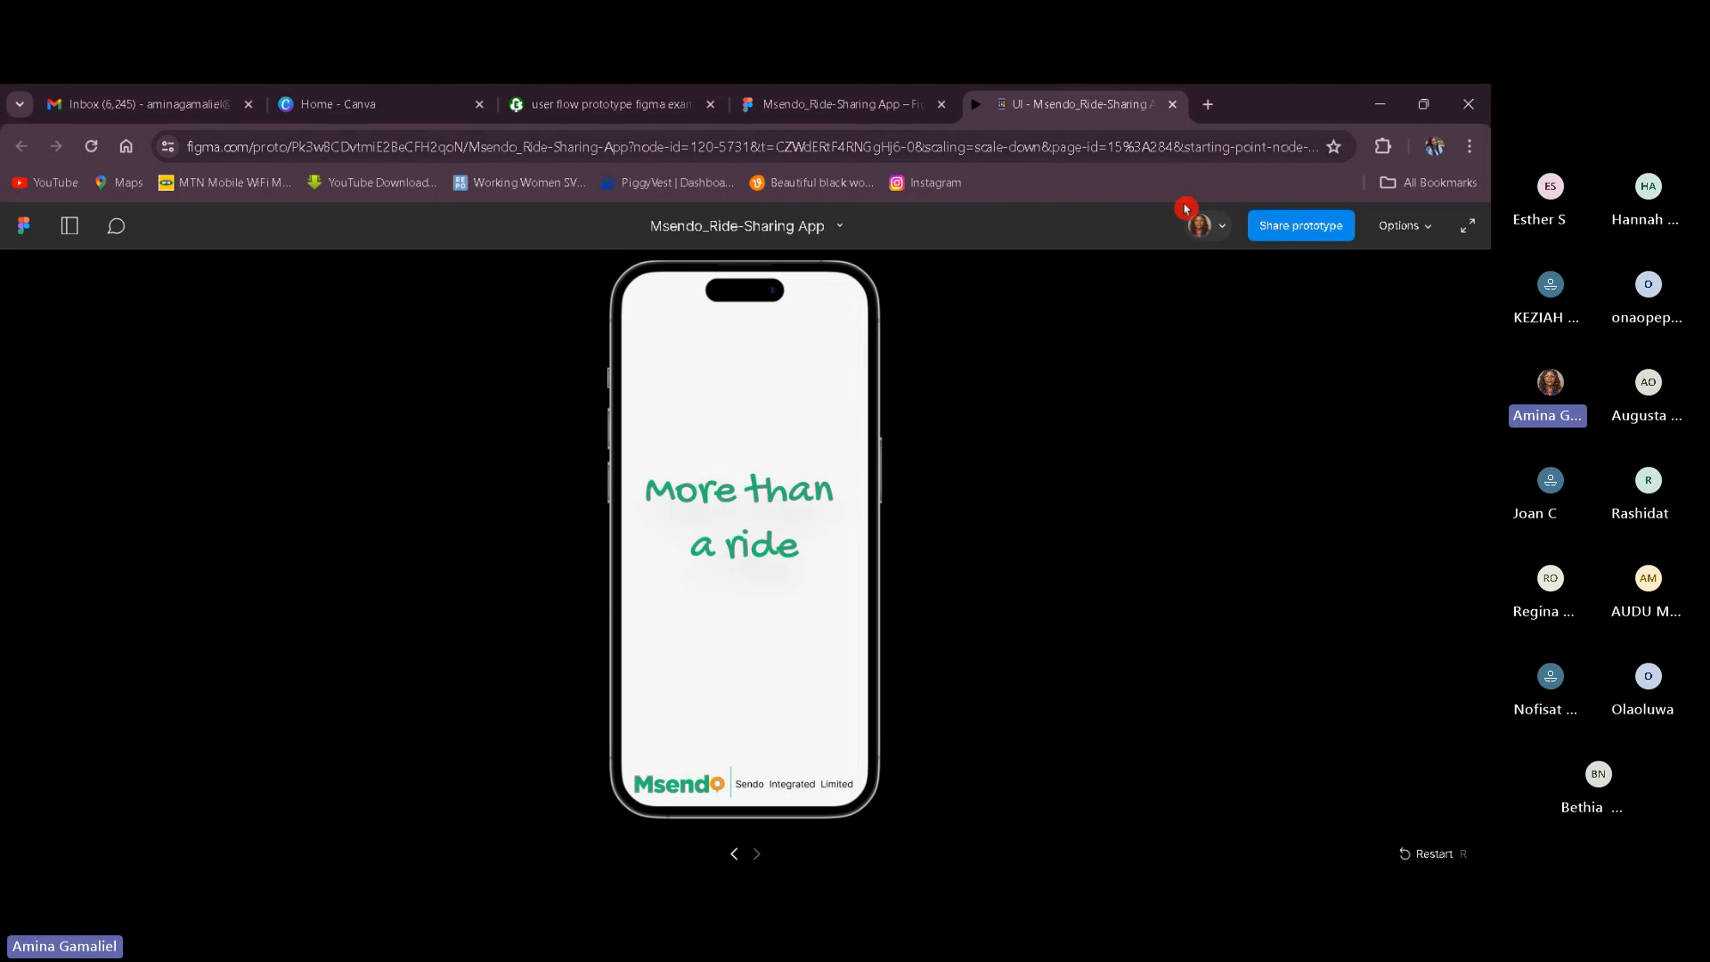
pyautogui.click(1174, 104)
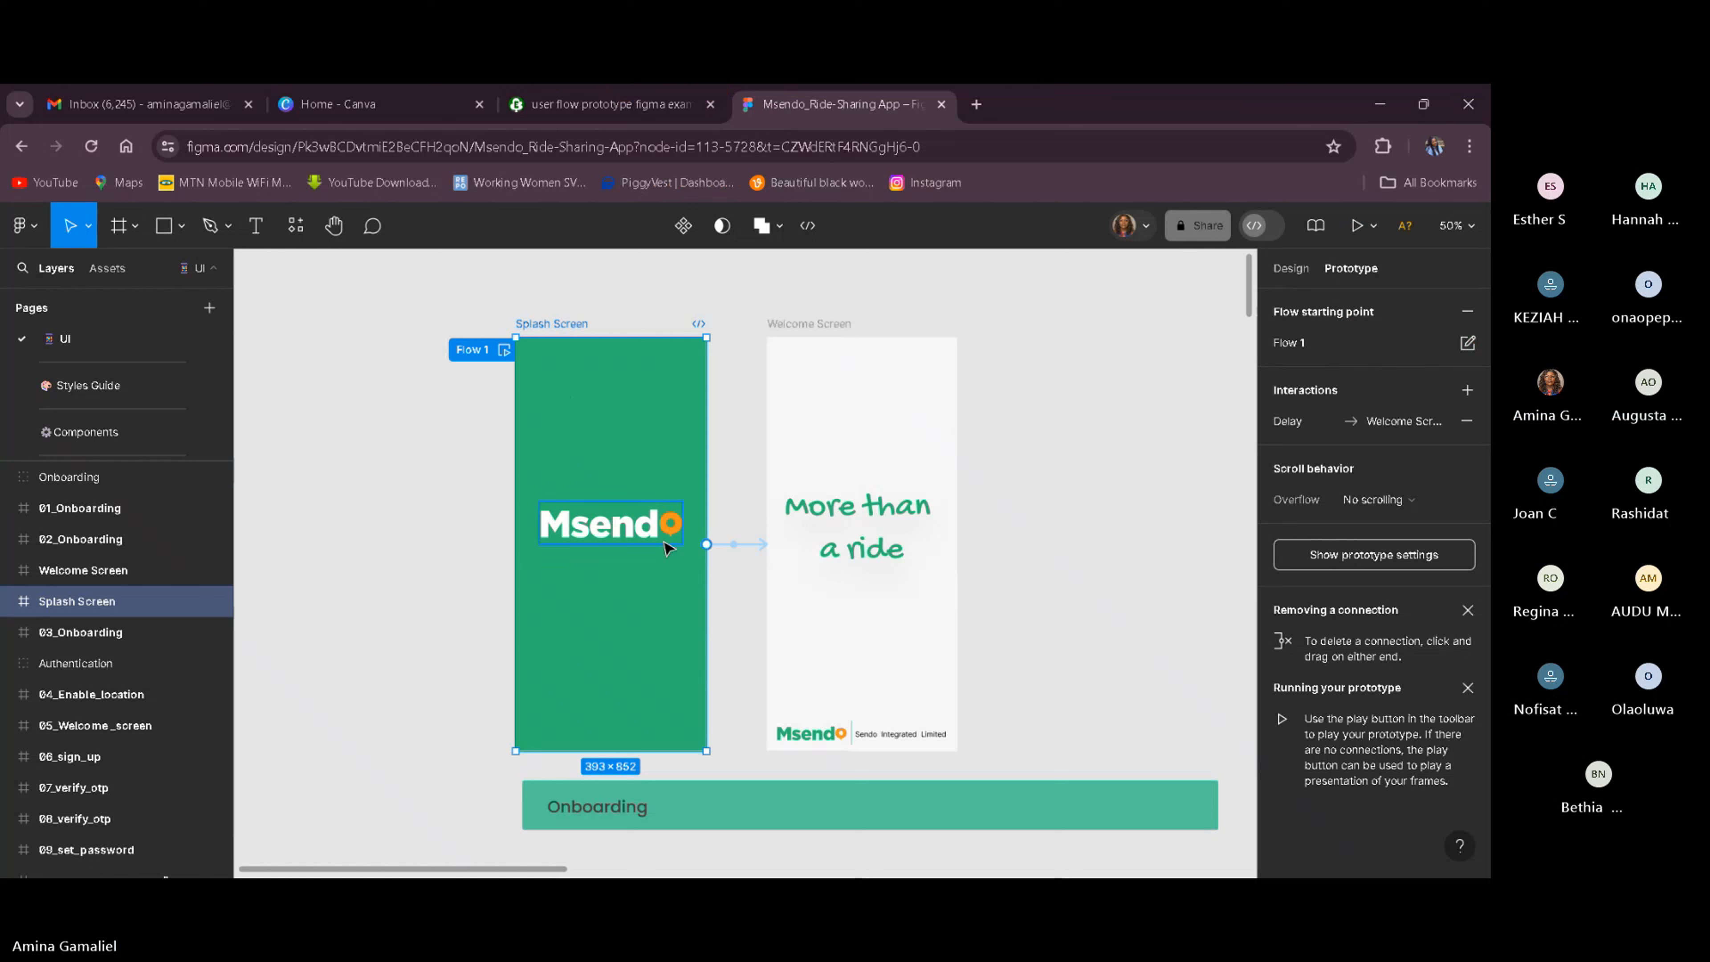
# Set the delay of the Splash Screen to Welcome Screen connection to 1200 ms and preview the timed transition.
pyautogui.click(735, 551)
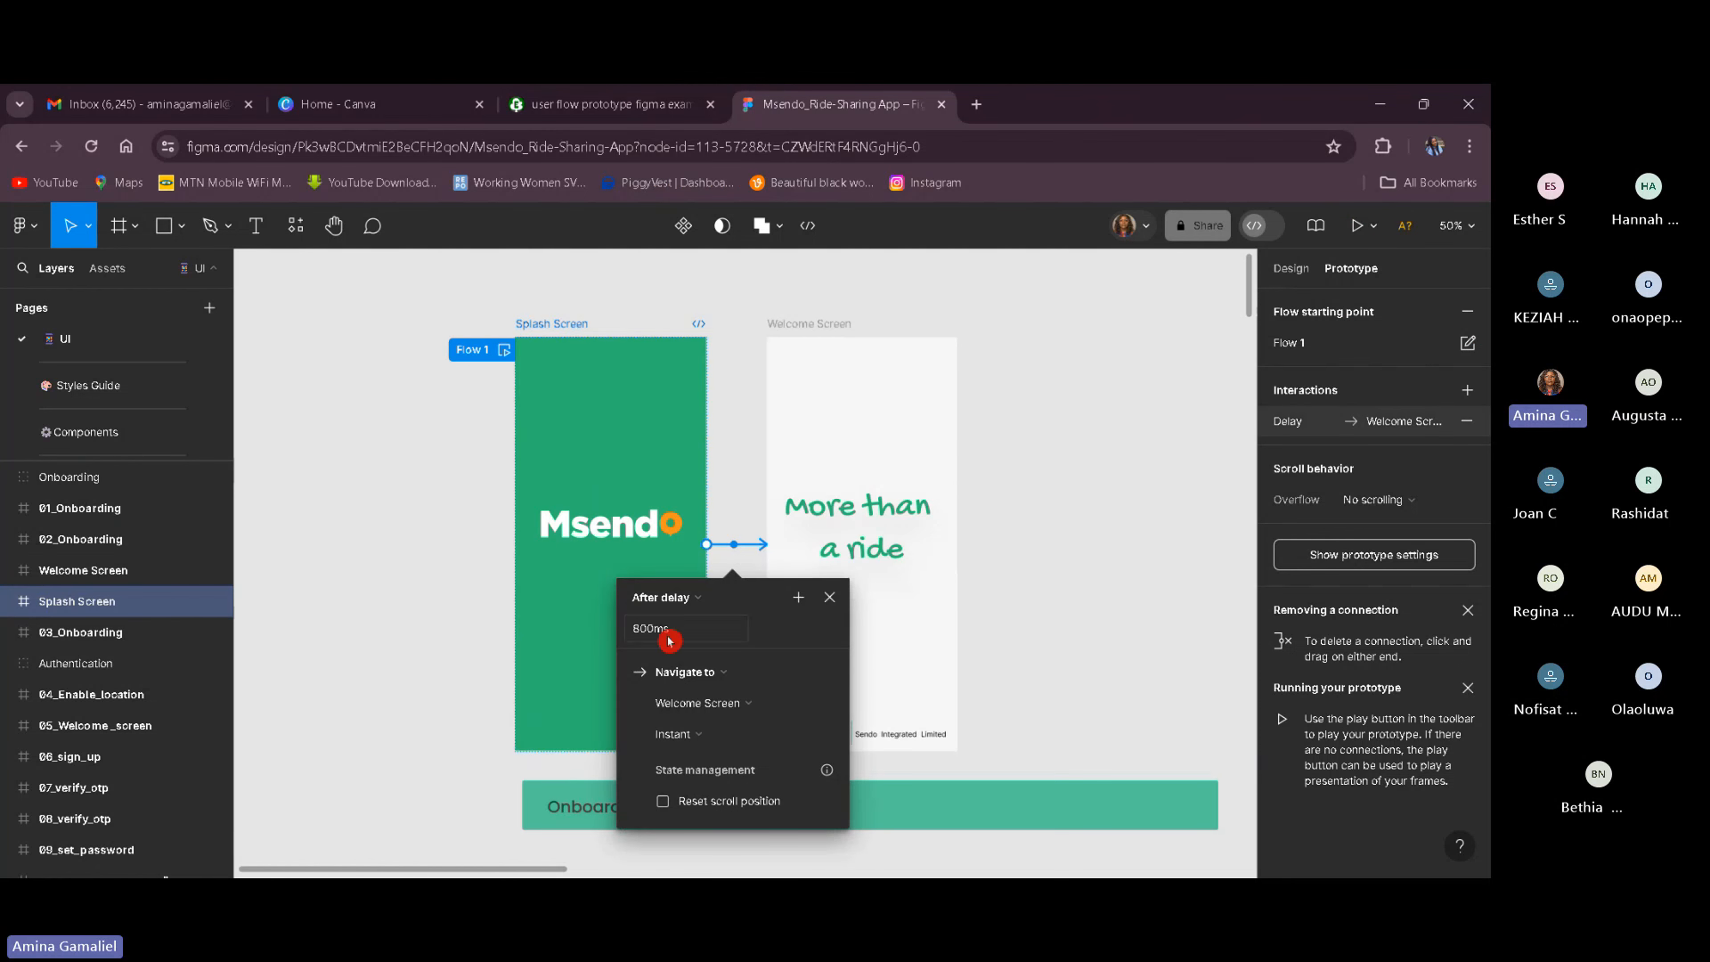
pyautogui.click(638, 631)
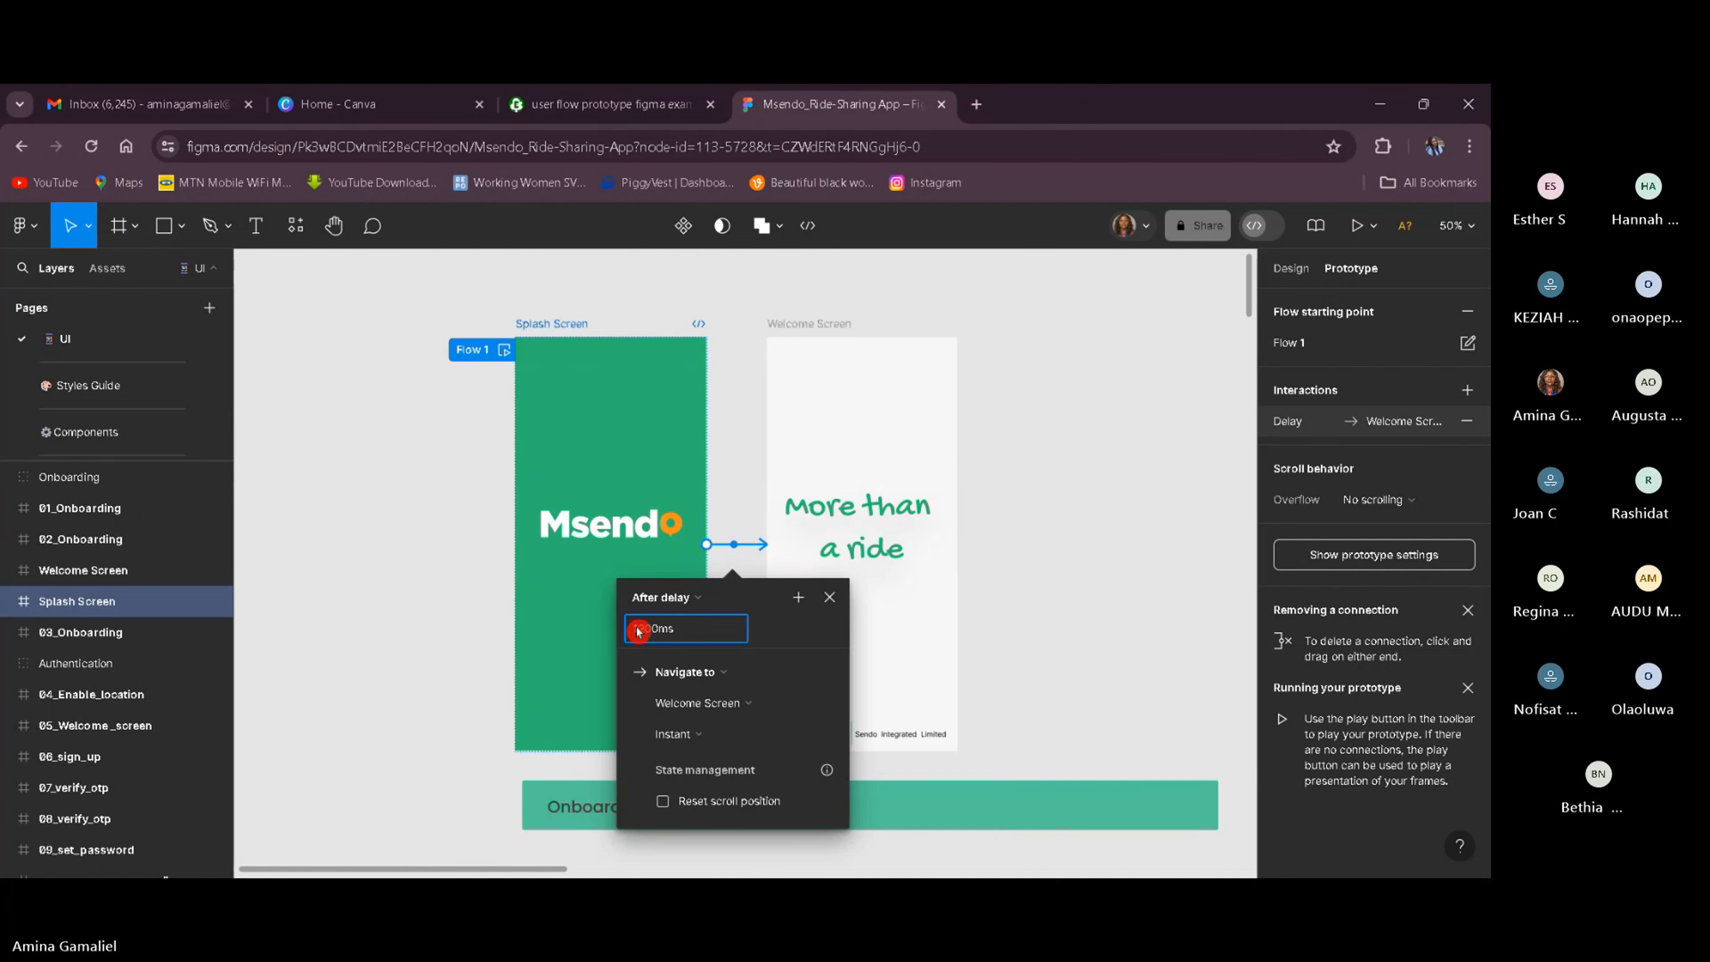
pyautogui.write('1200')
pyautogui.press('Return')
pyautogui.click(759, 653)
pyautogui.click(605, 367)
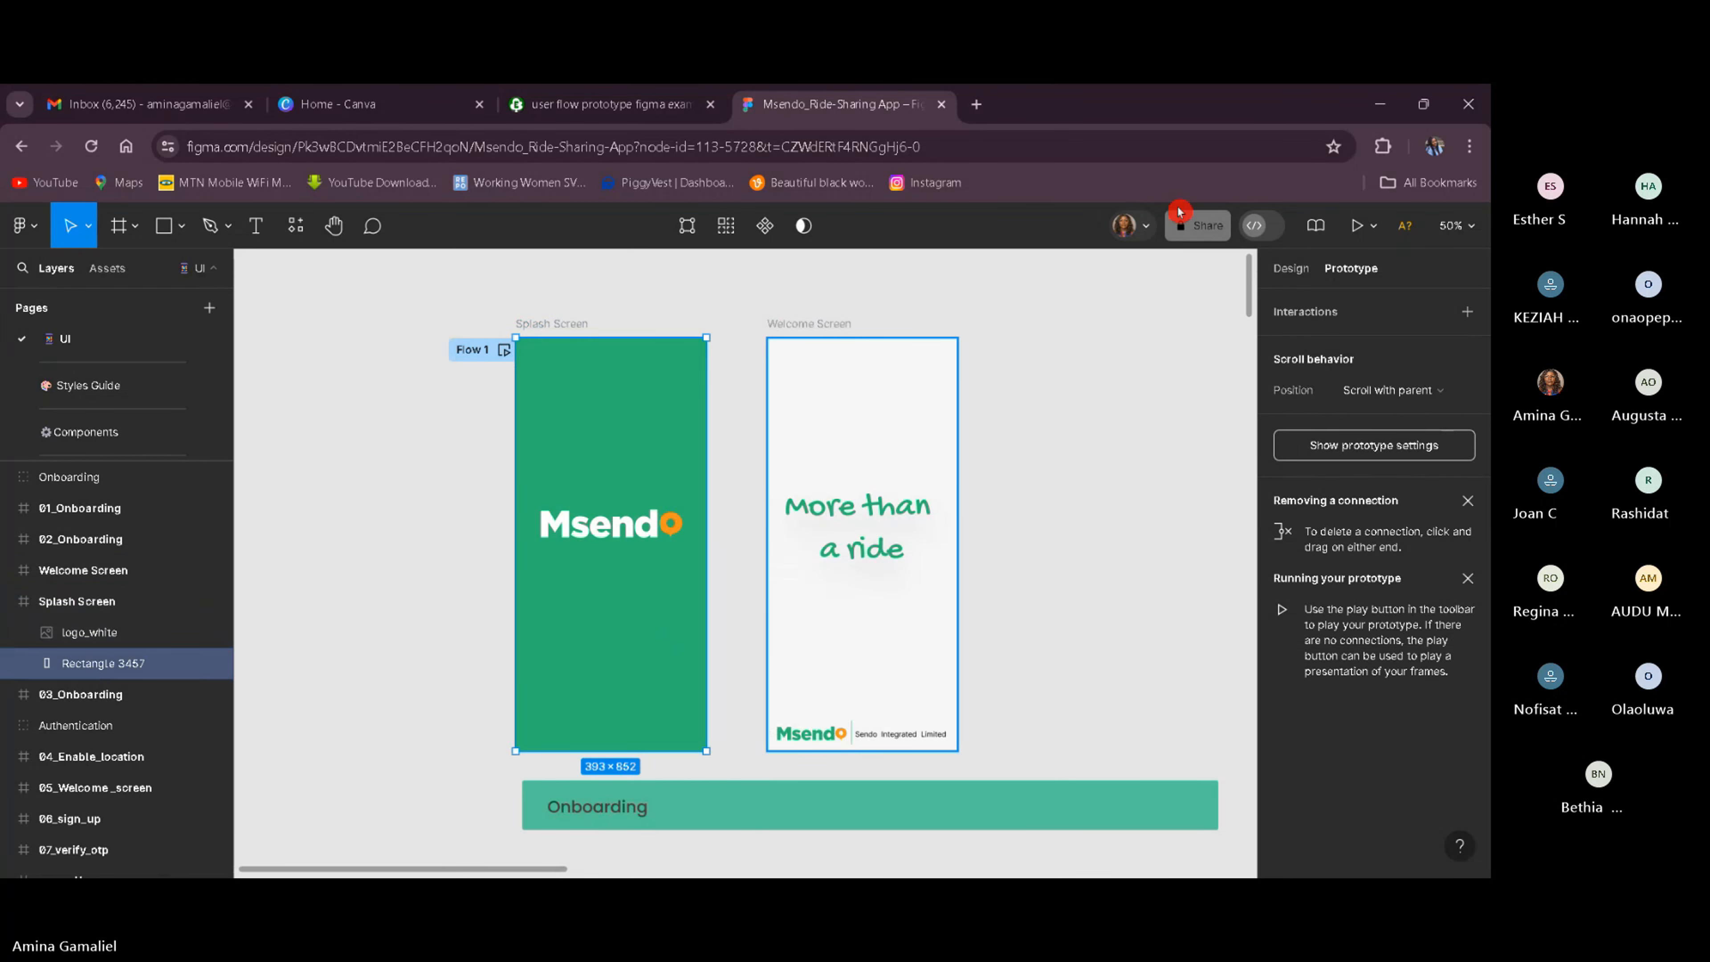
pyautogui.click(1357, 225)
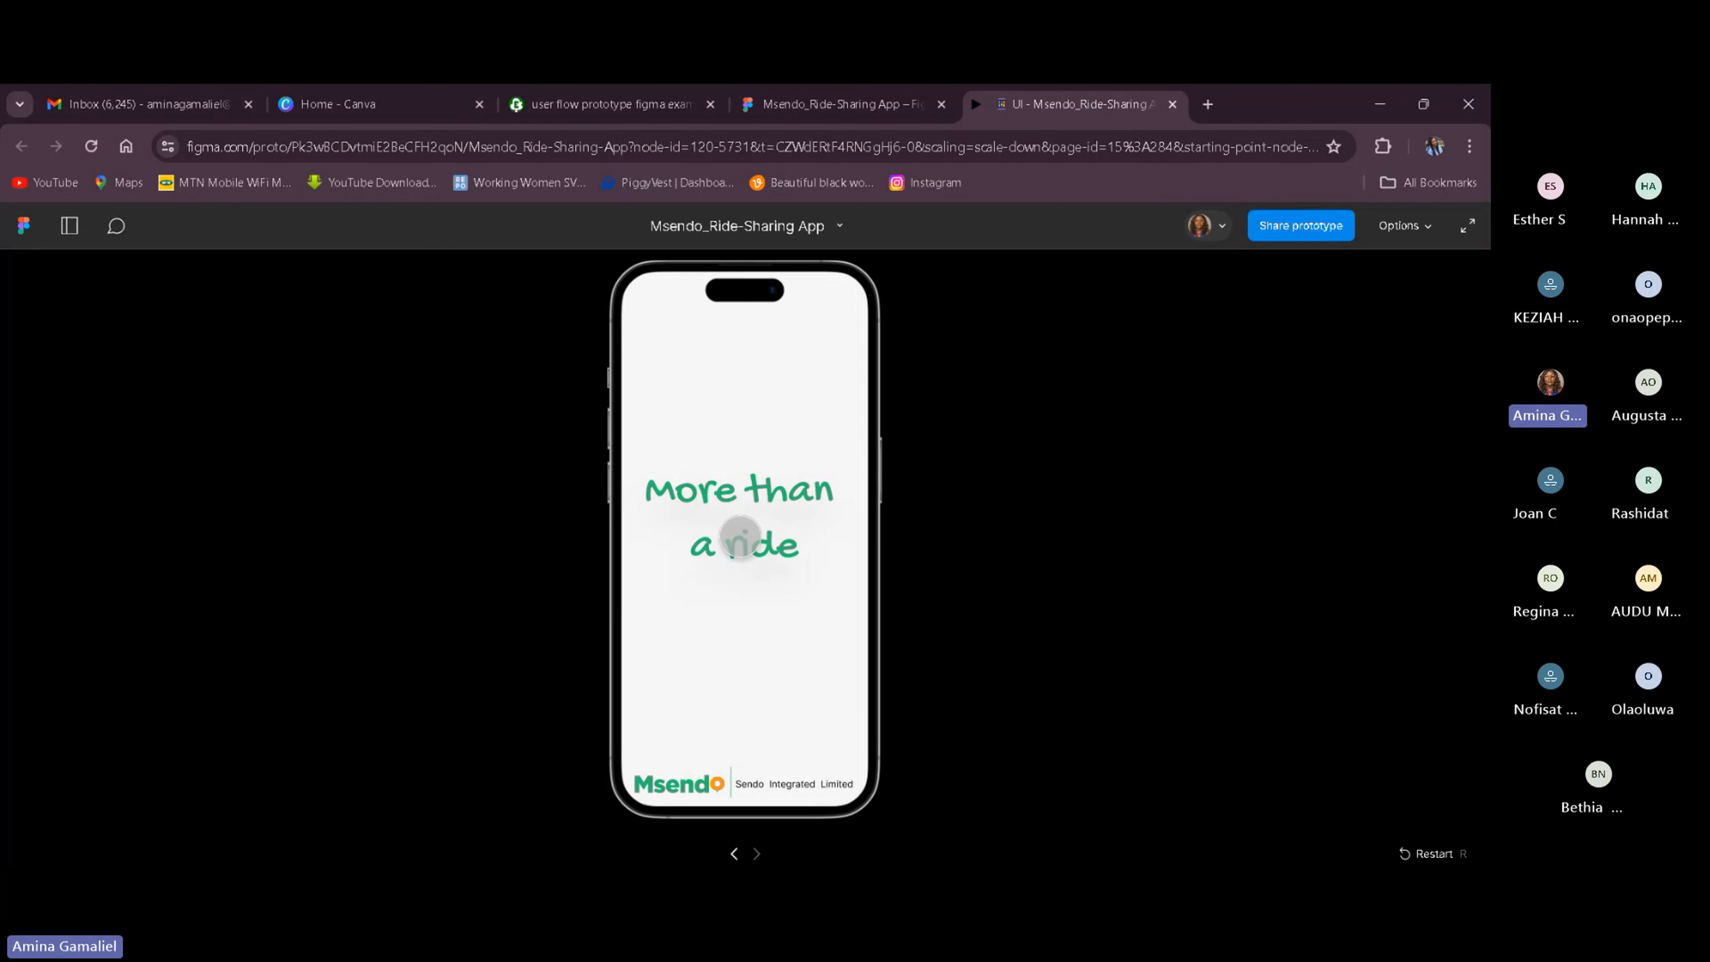
pyautogui.click(875, 105)
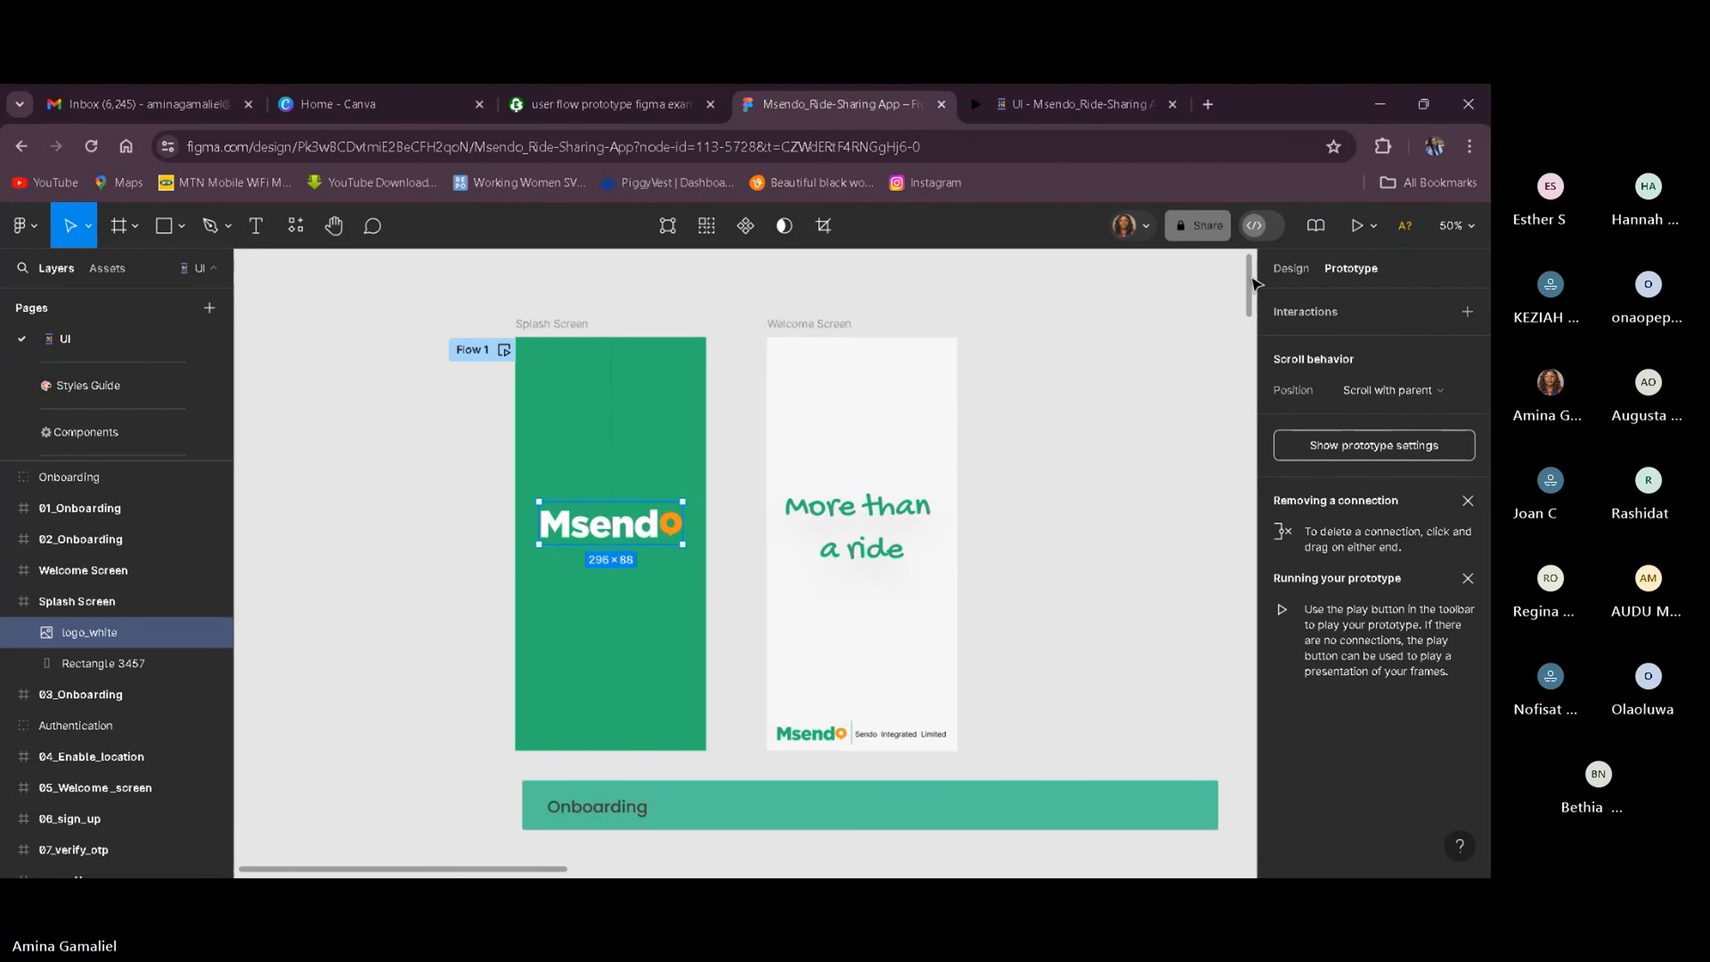
# Change the trigger of the Splash Screen to Welcome Screen connection to On tap and close its settings.
pyautogui.scroll(-4, 767, 447)
pyautogui.scroll(2, 767, 446)
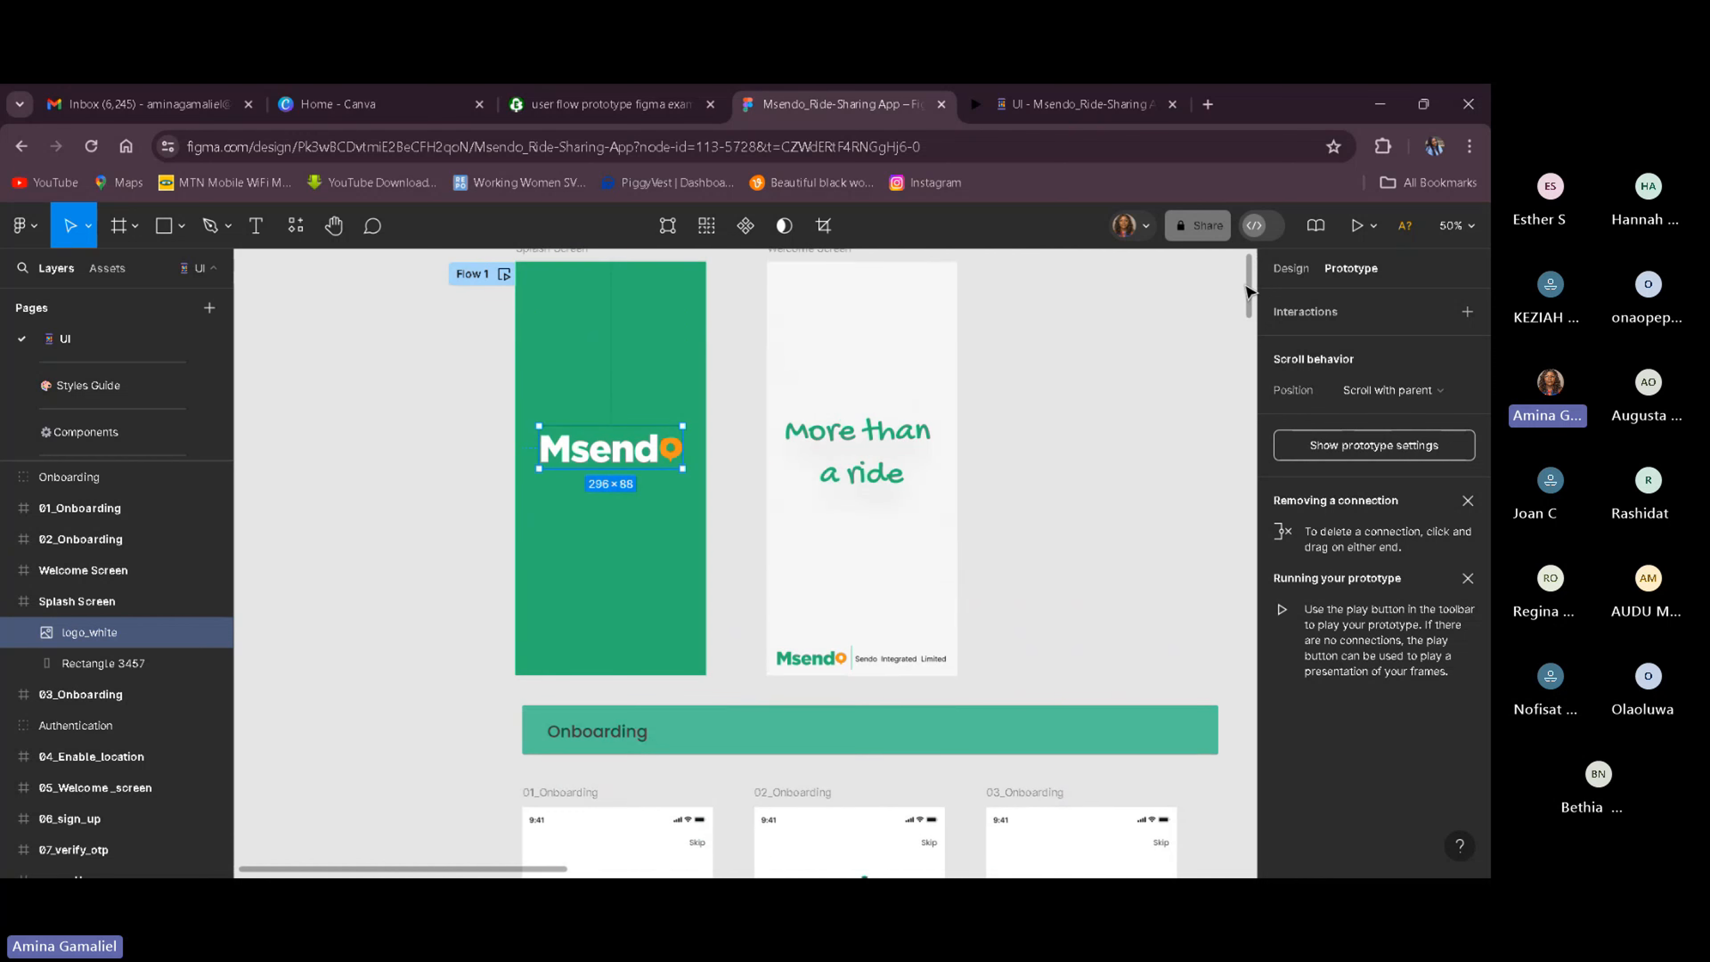
pyautogui.click(745, 480)
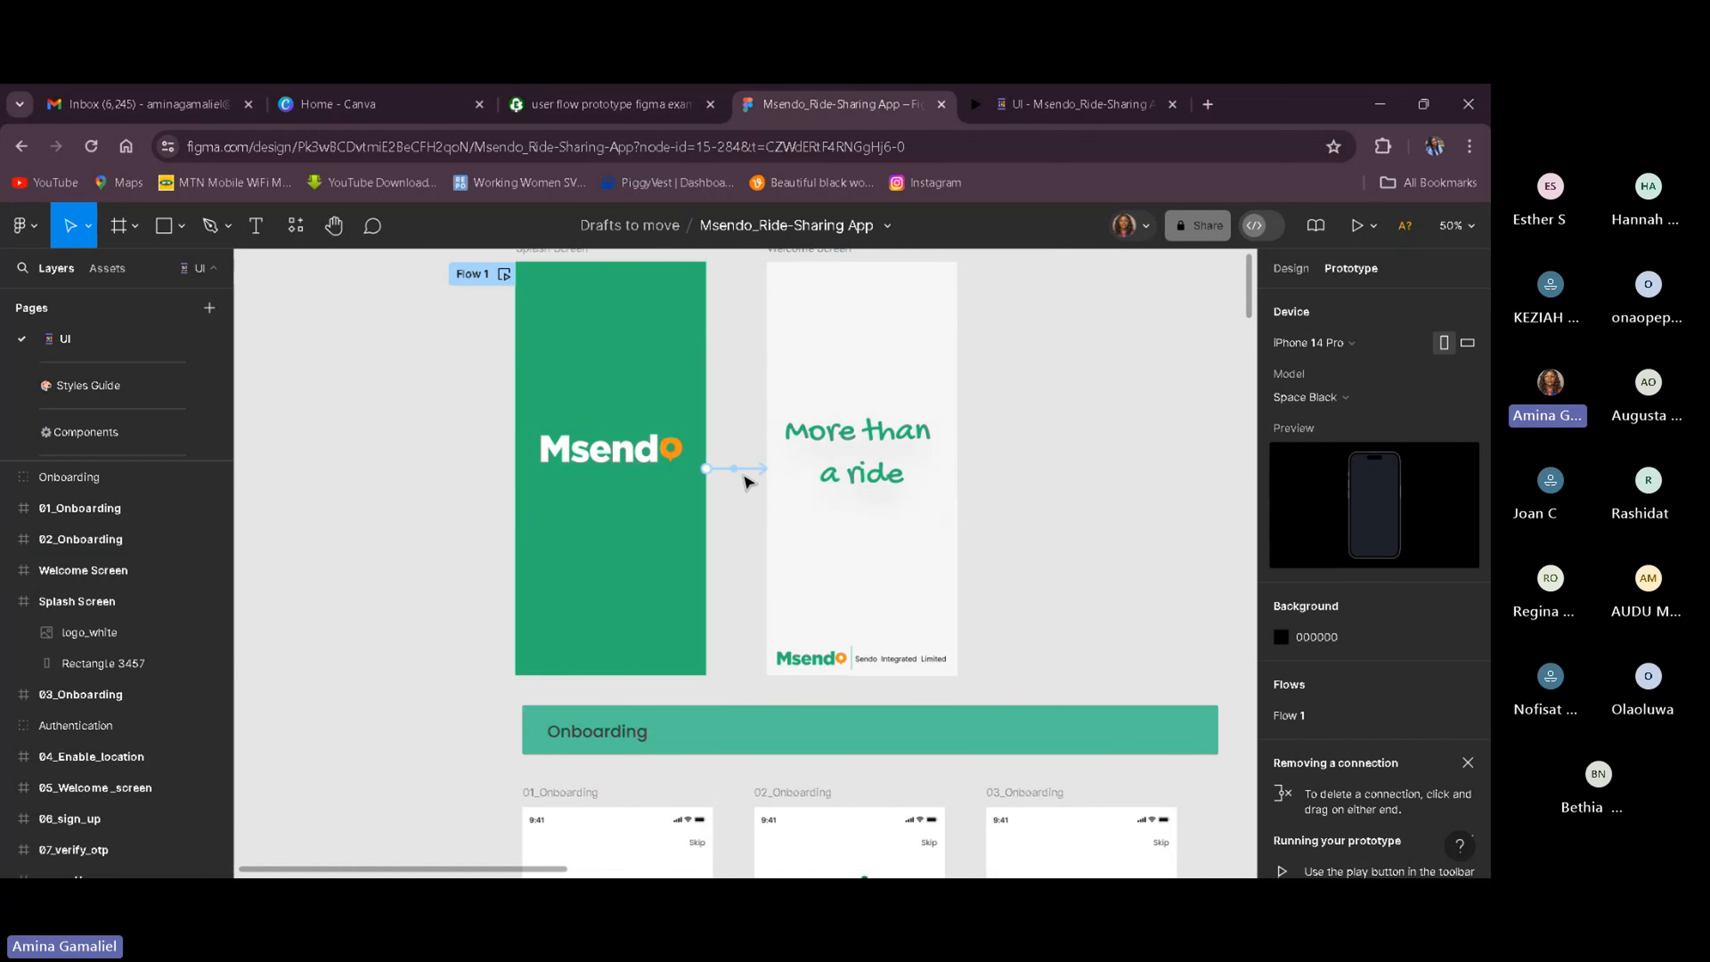
pyautogui.click(752, 469)
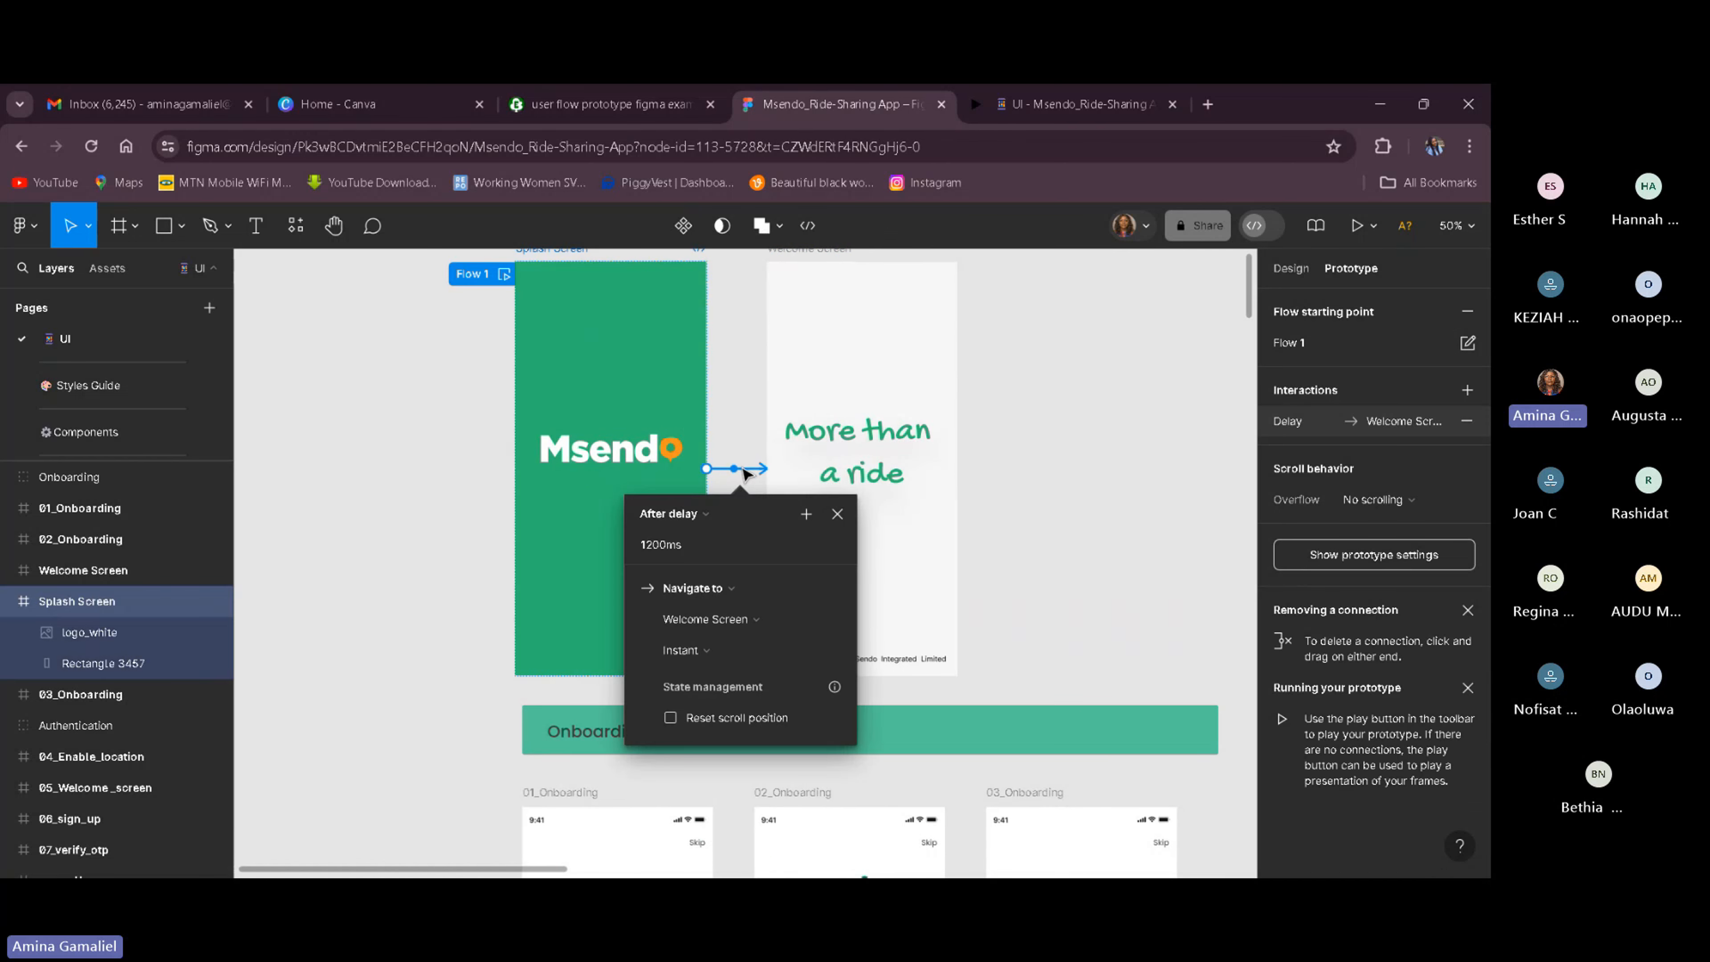
pyautogui.click(708, 514)
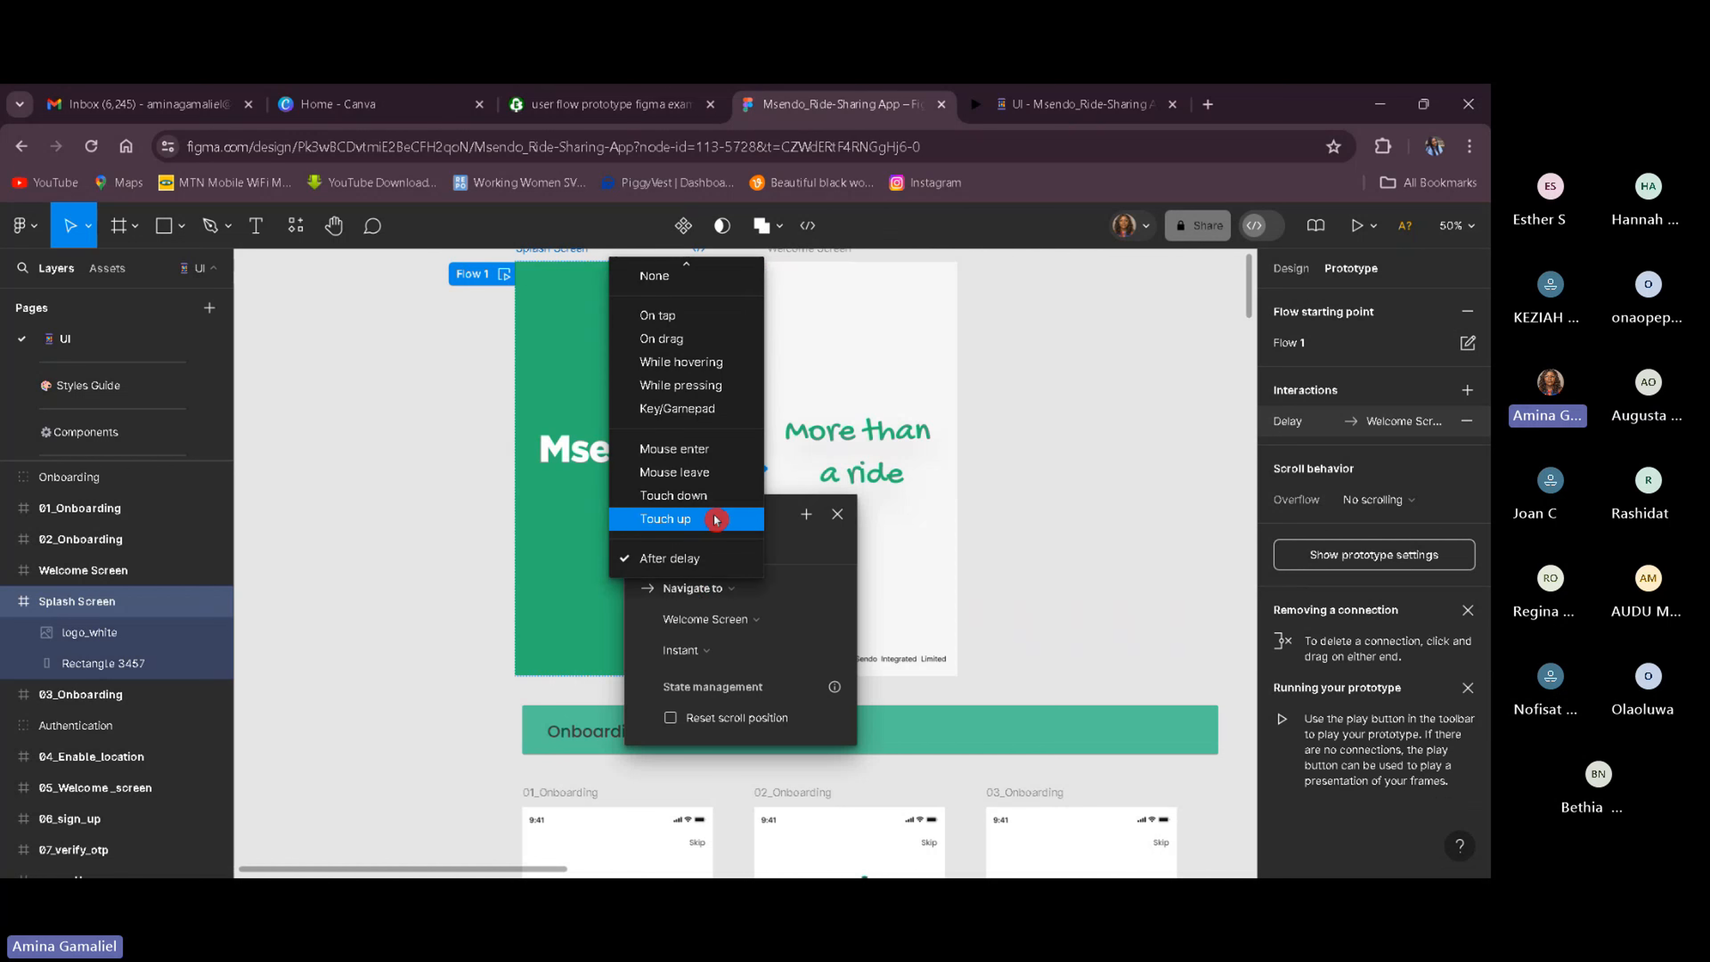
pyautogui.click(695, 326)
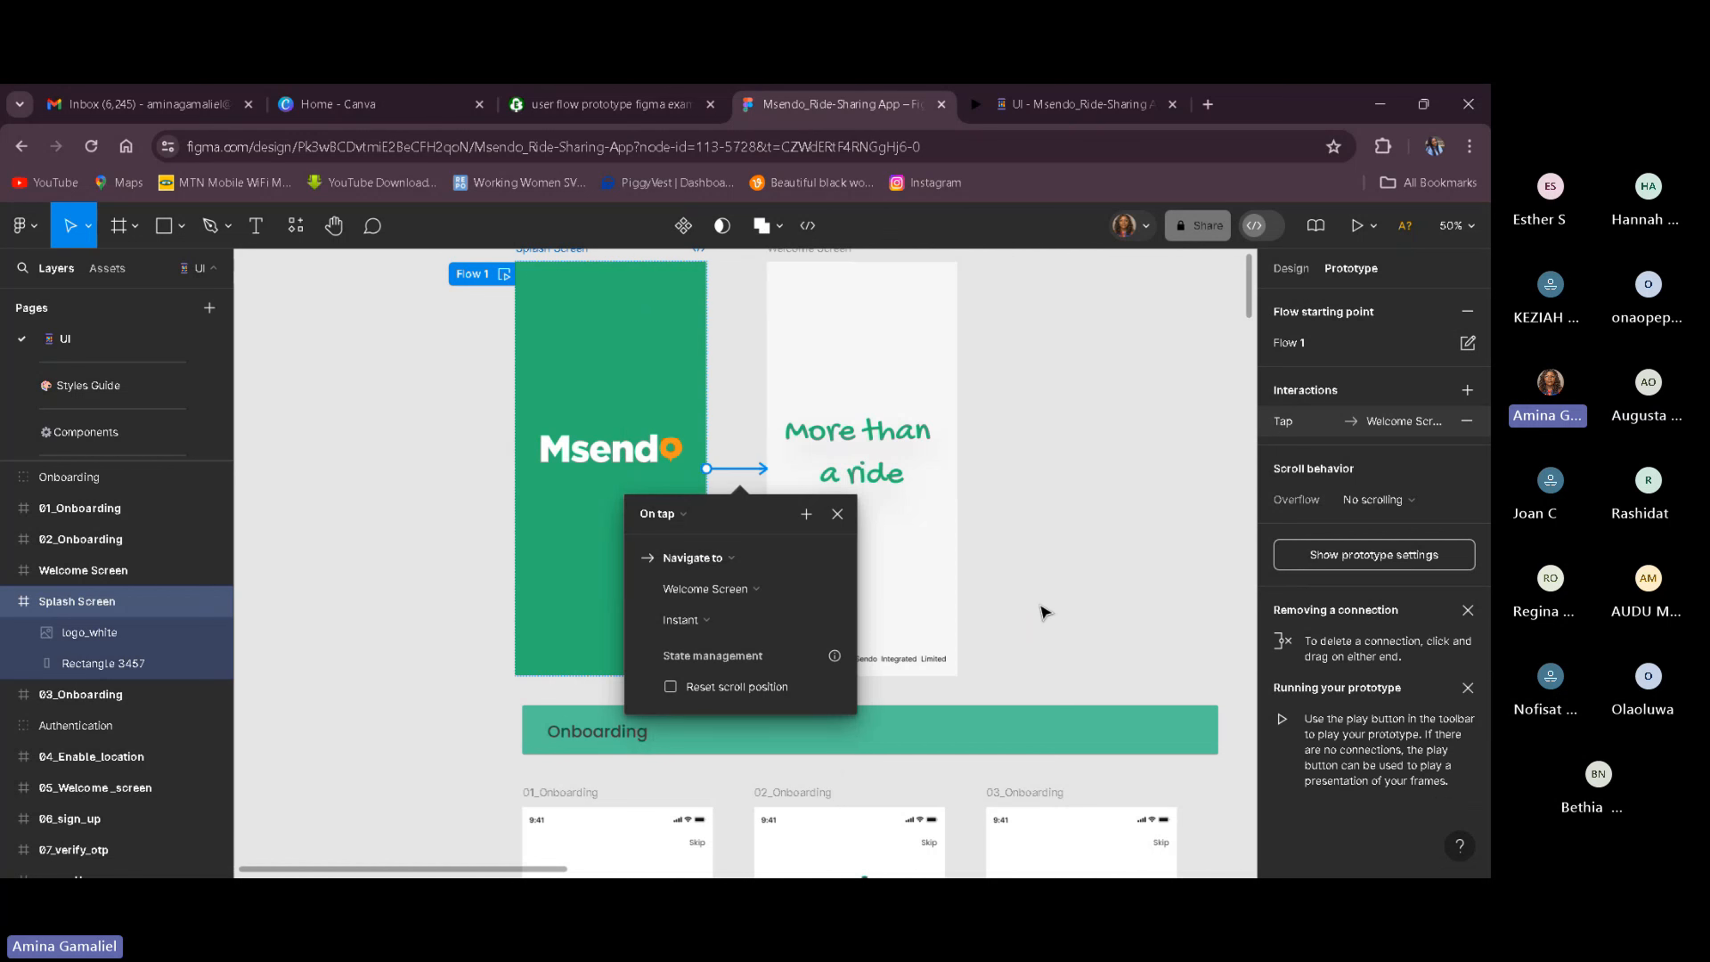
pyautogui.click(1121, 559)
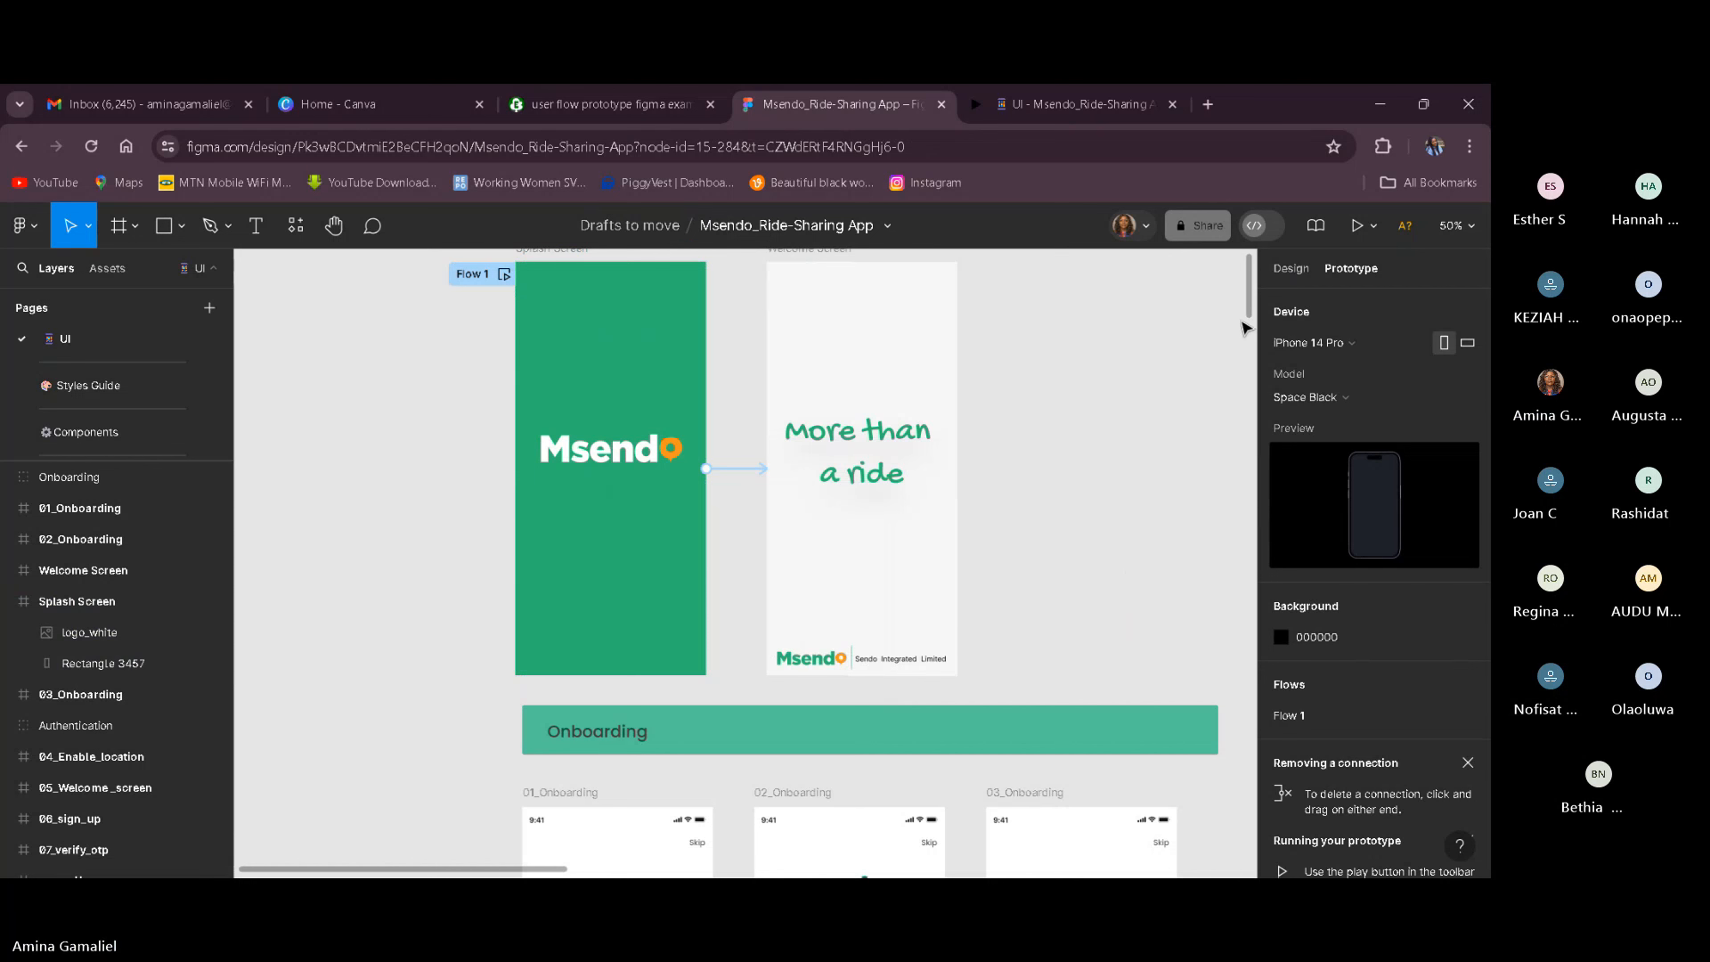
# Connect the Welcome Screen to 01_Onboarding with an On tap, Navigate to, Instant interaction.
pyautogui.scroll(-5, 1212, 320)
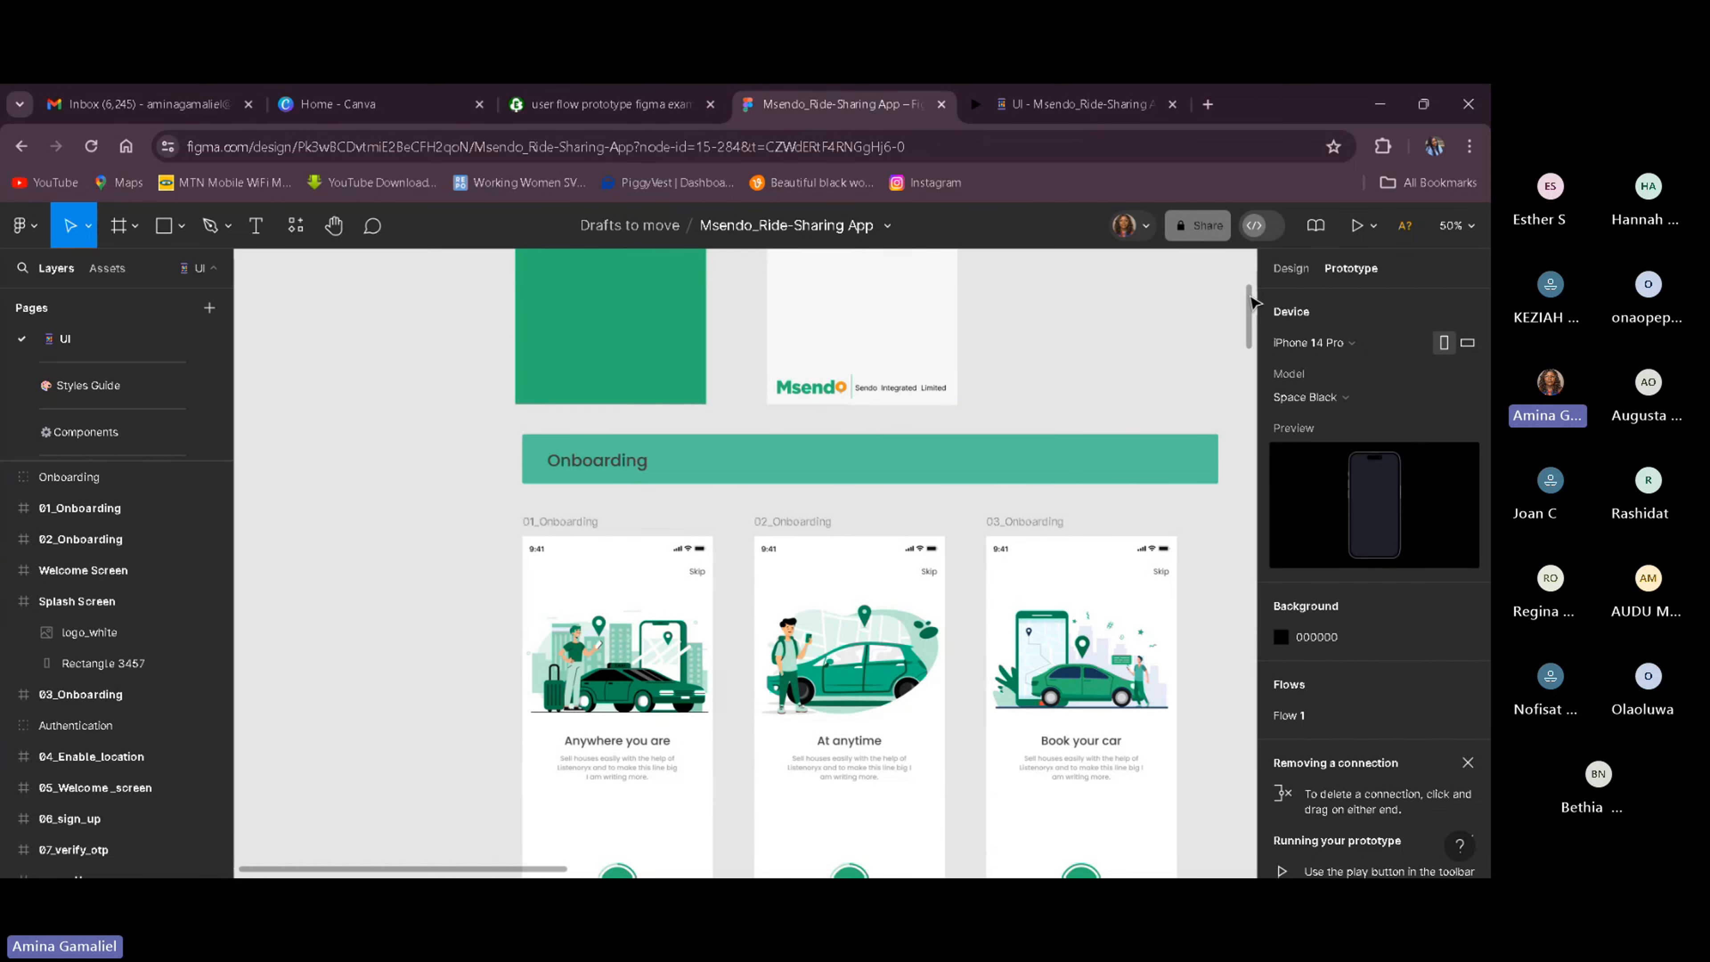
pyautogui.scroll(-2, 1252, 310)
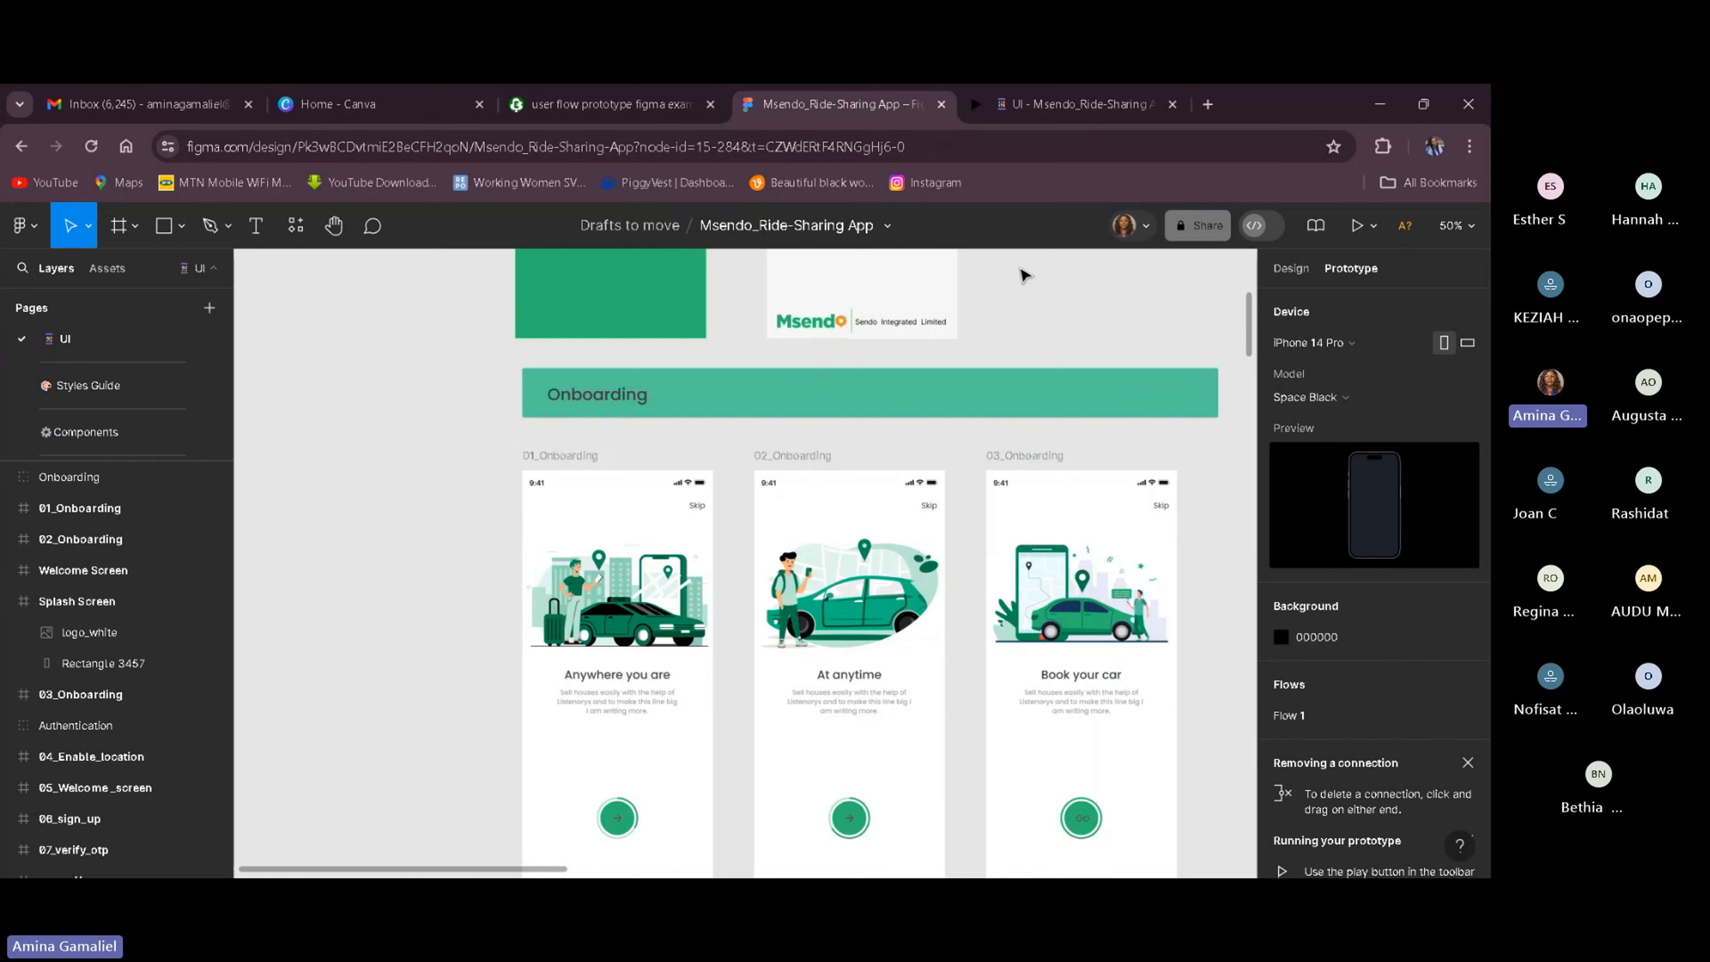
pyautogui.click(856, 306)
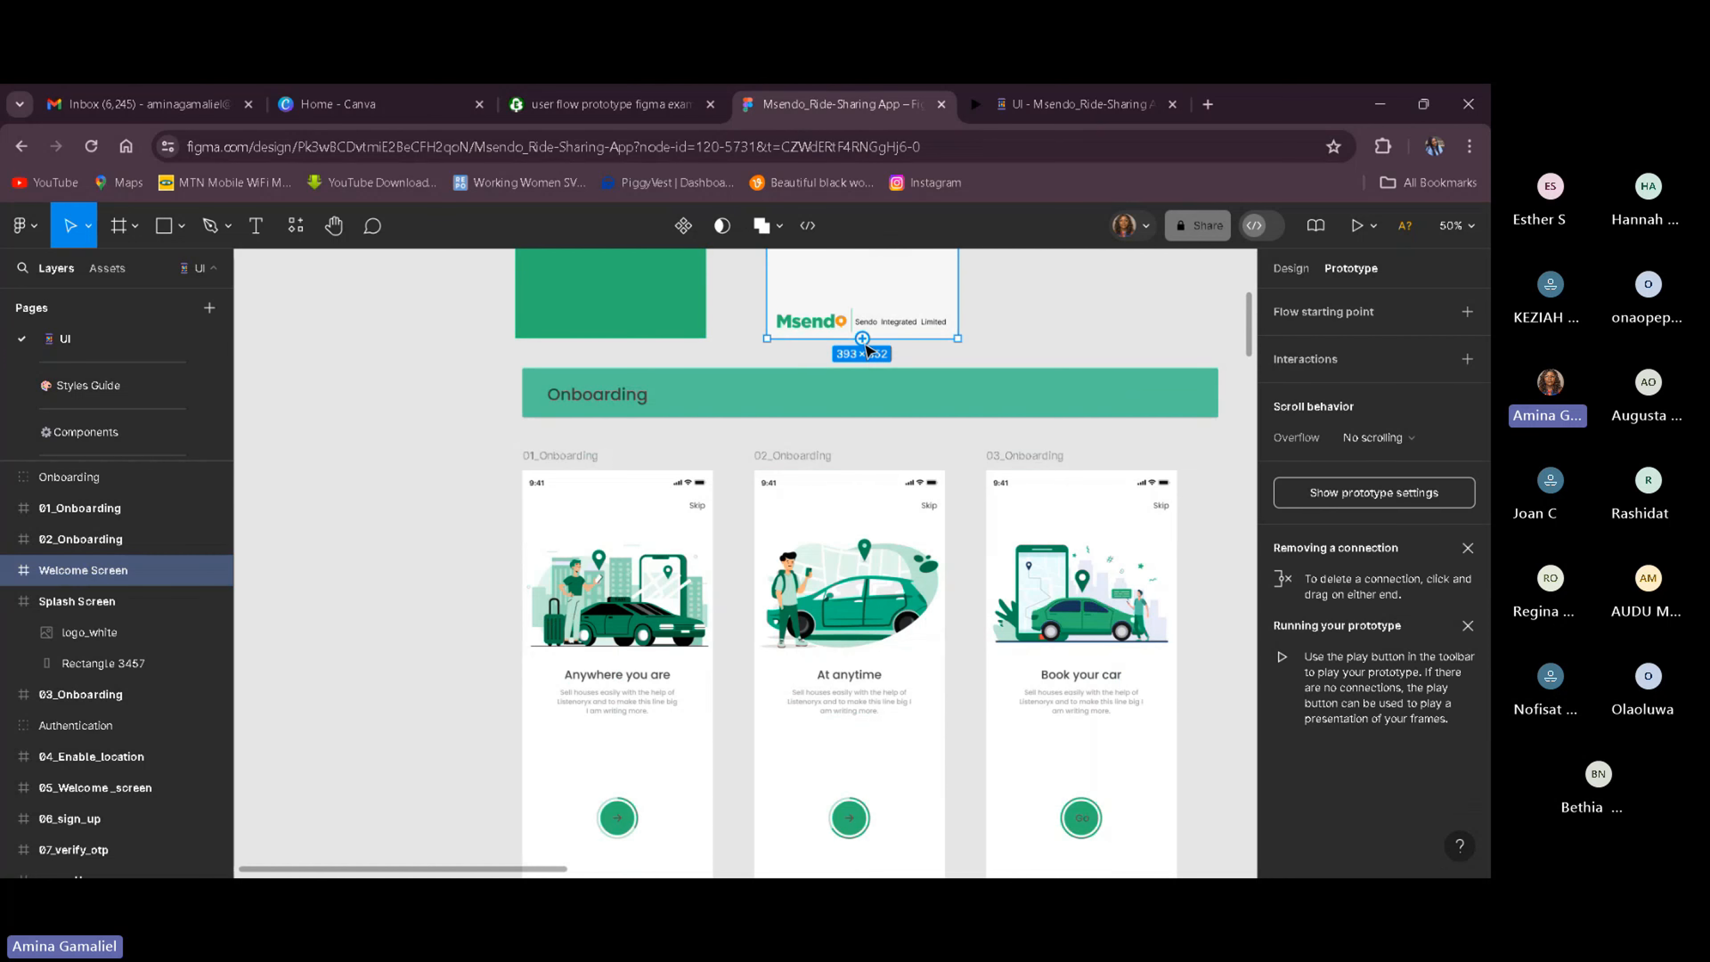
pyautogui.moveTo(863, 339); pyautogui.dragTo(591, 753)
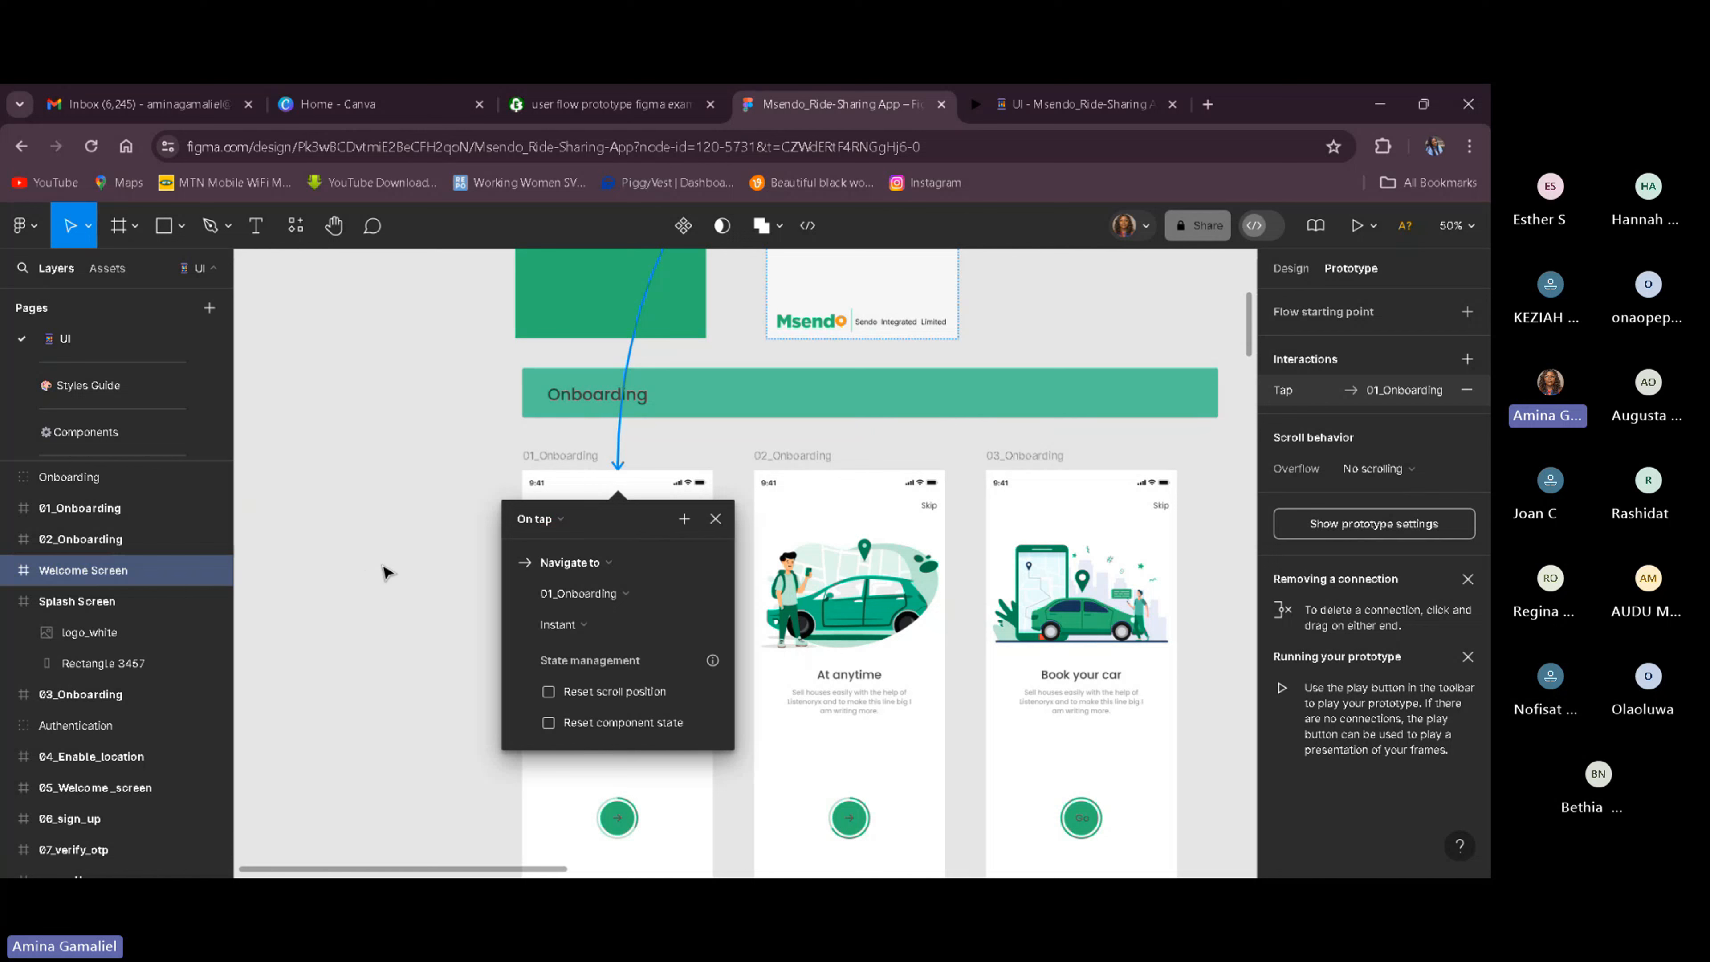
pyautogui.click(695, 462)
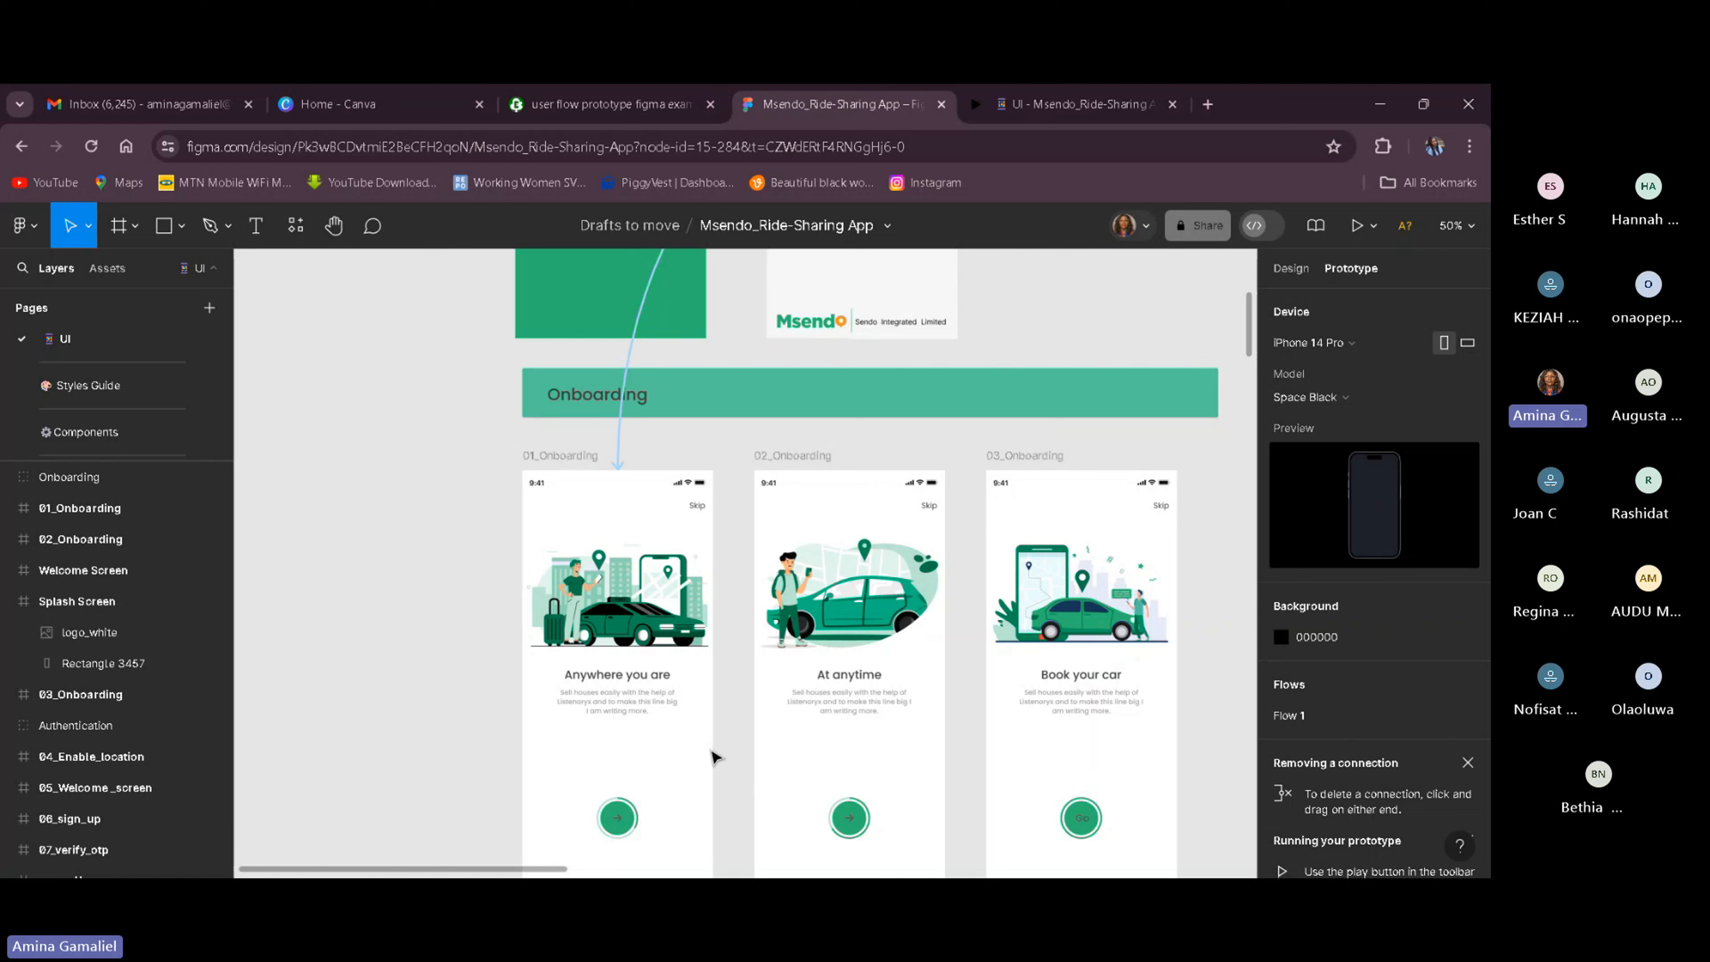
# Connect the round green arrow button on 01_Onboarding to 02_Onboarding with an instant On tap interaction.
pyautogui.click(628, 828)
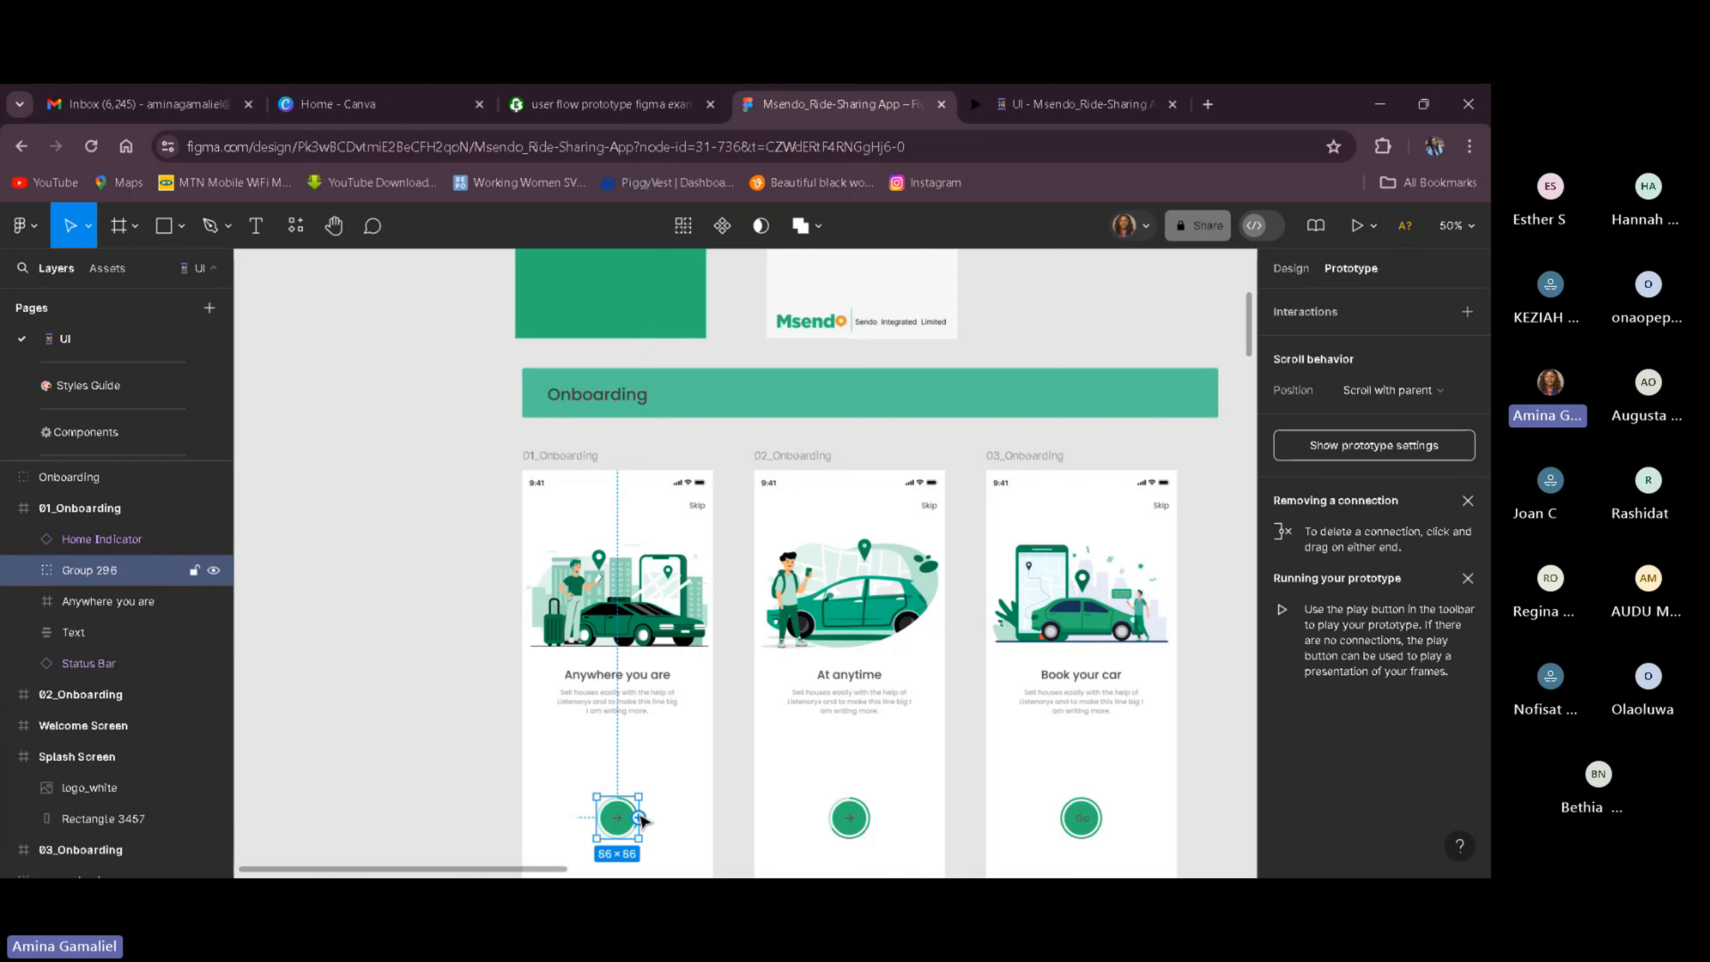
pyautogui.moveTo(639, 818); pyautogui.dragTo(767, 819)
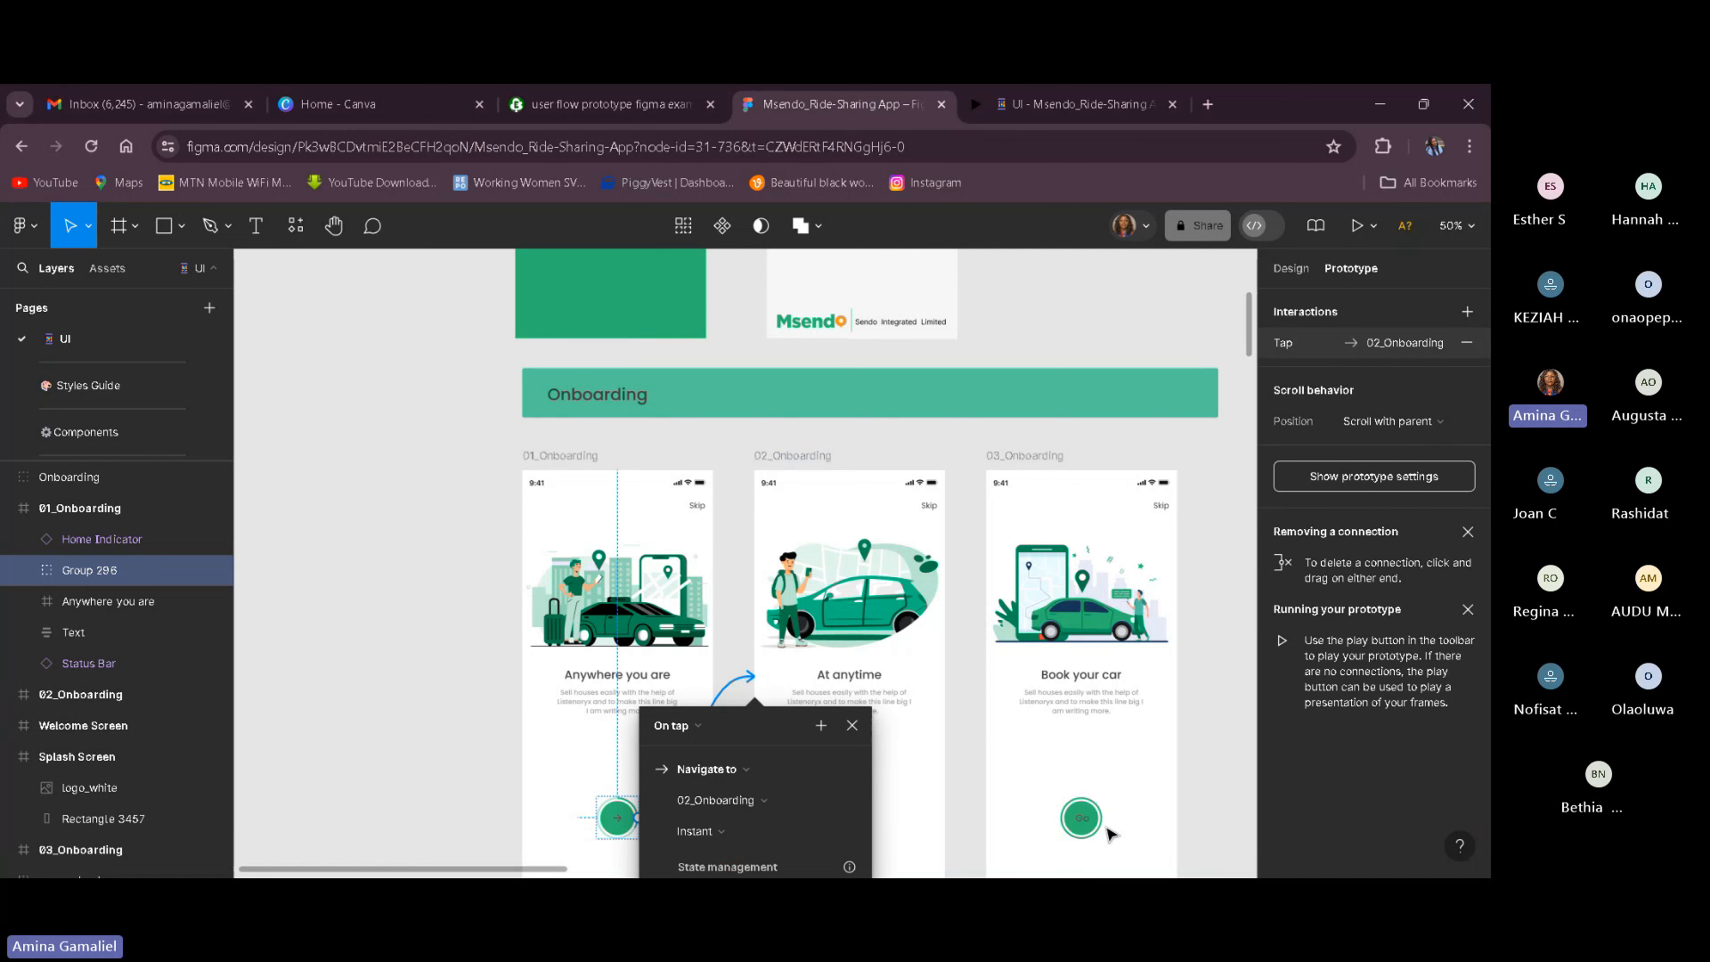
pyautogui.click(968, 715)
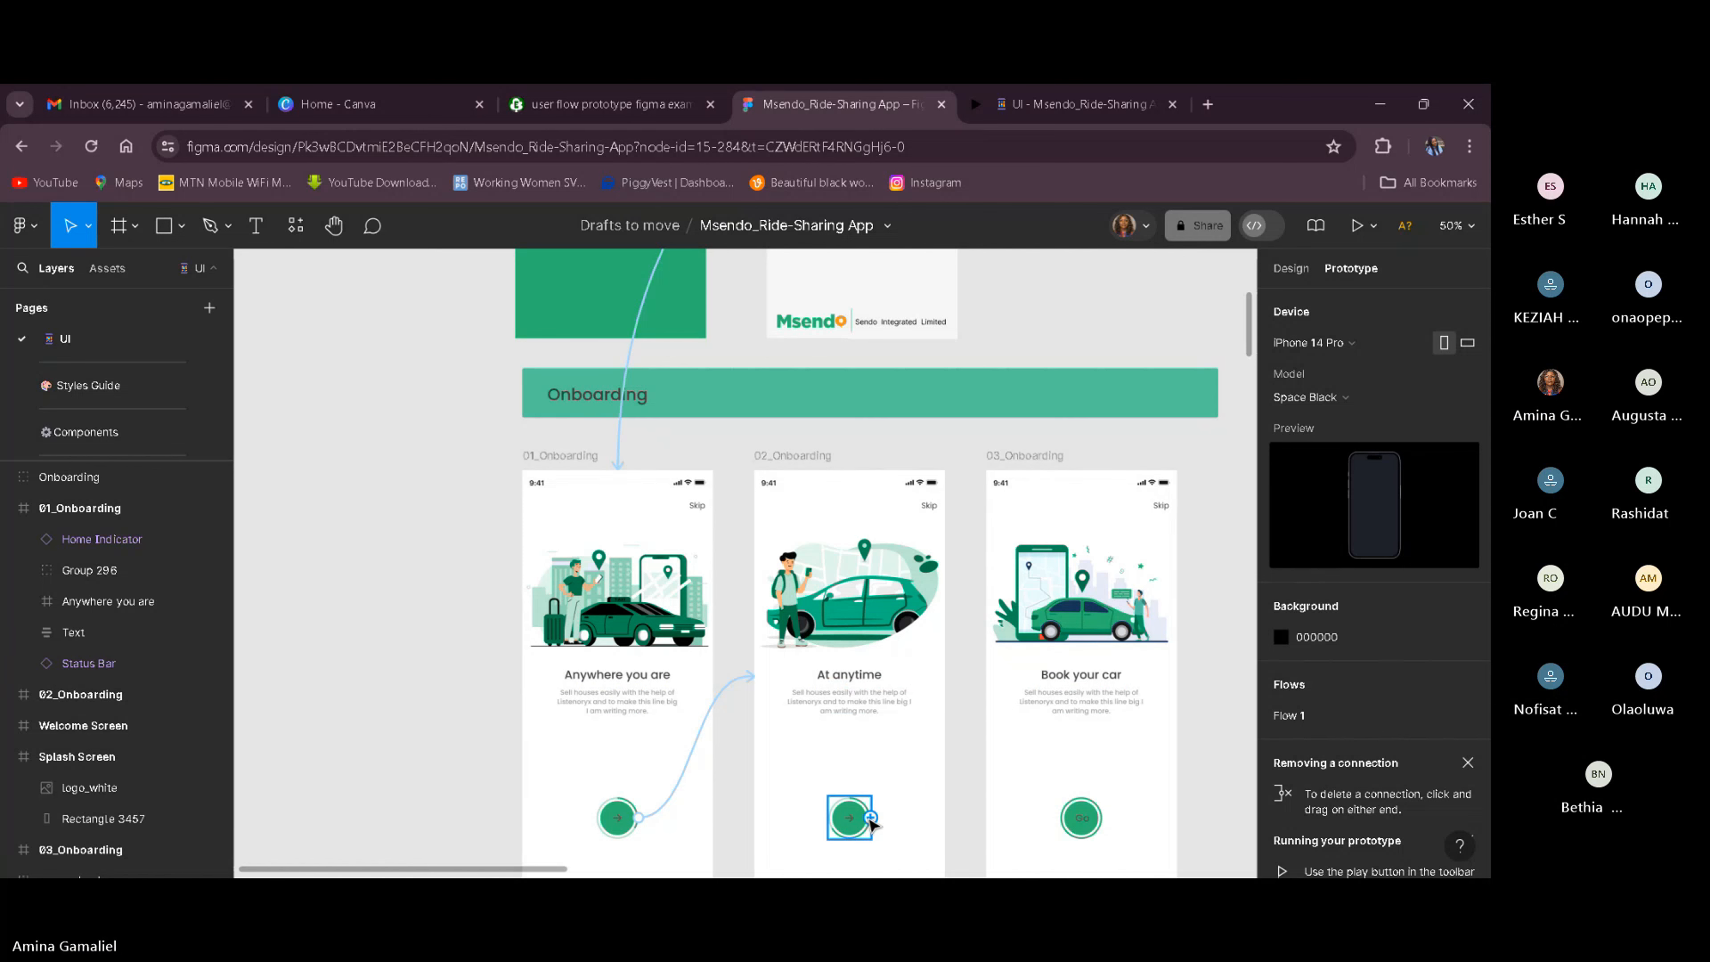
# Connect the round green arrow button on 02_Onboarding to 03_Onboarding with an instant On tap interaction.
pyautogui.moveTo(871, 817); pyautogui.dragTo(992, 667)
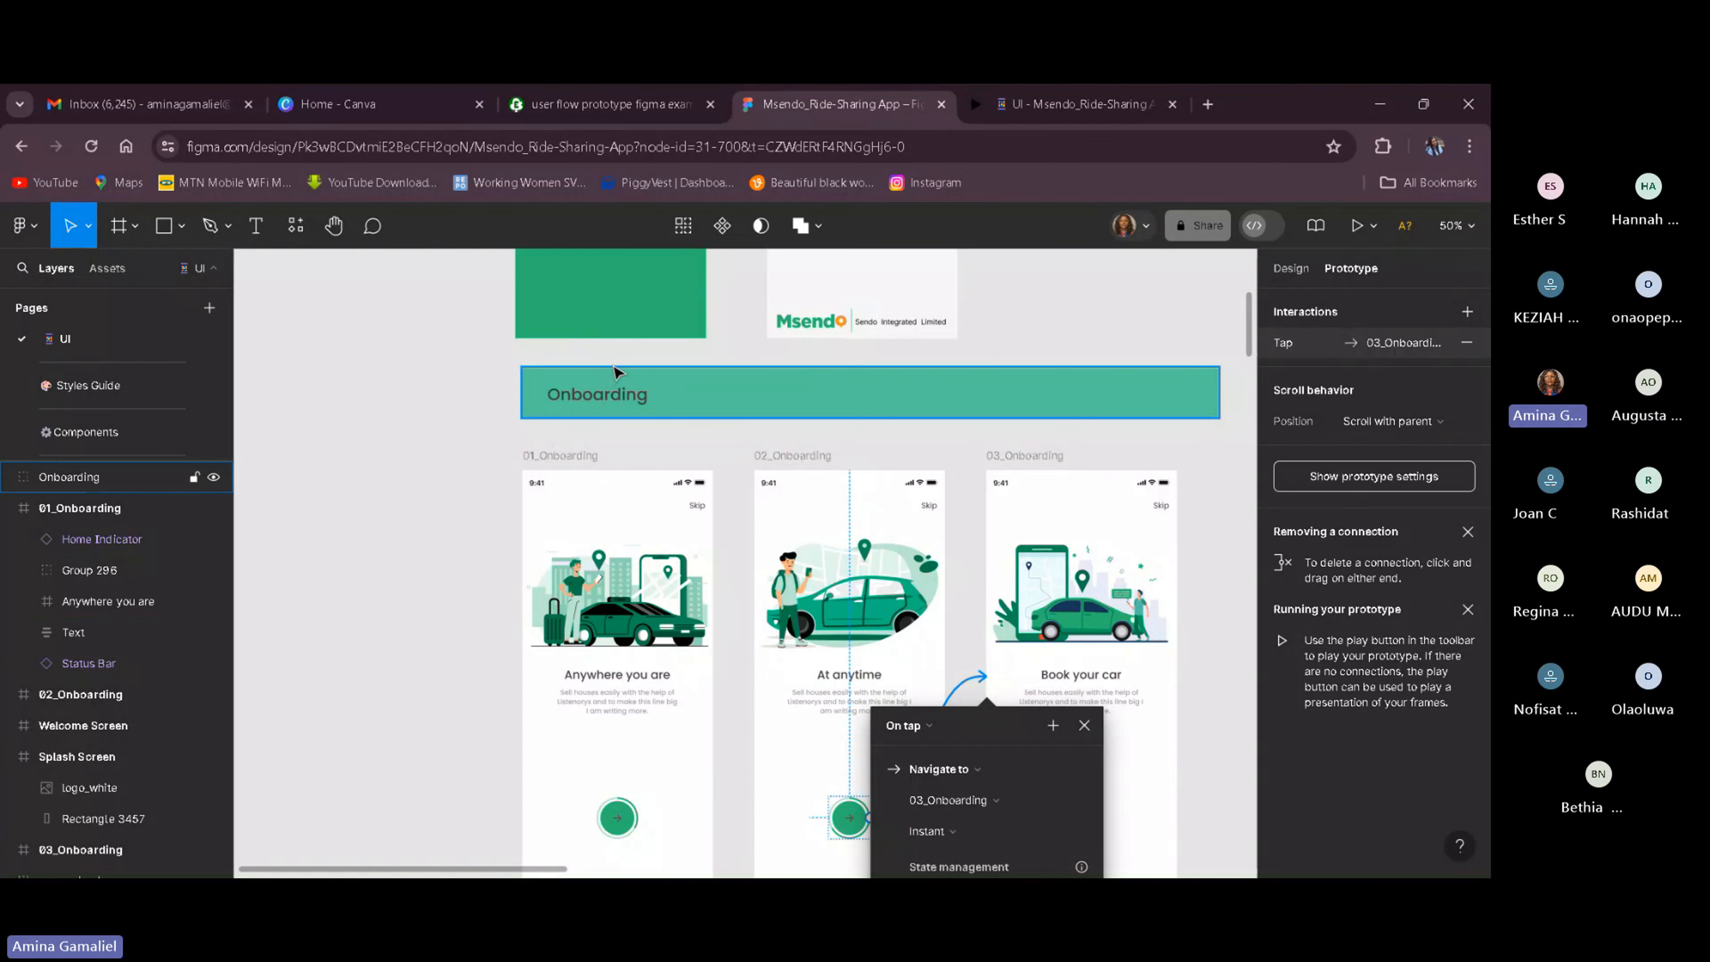
pyautogui.click(1203, 805)
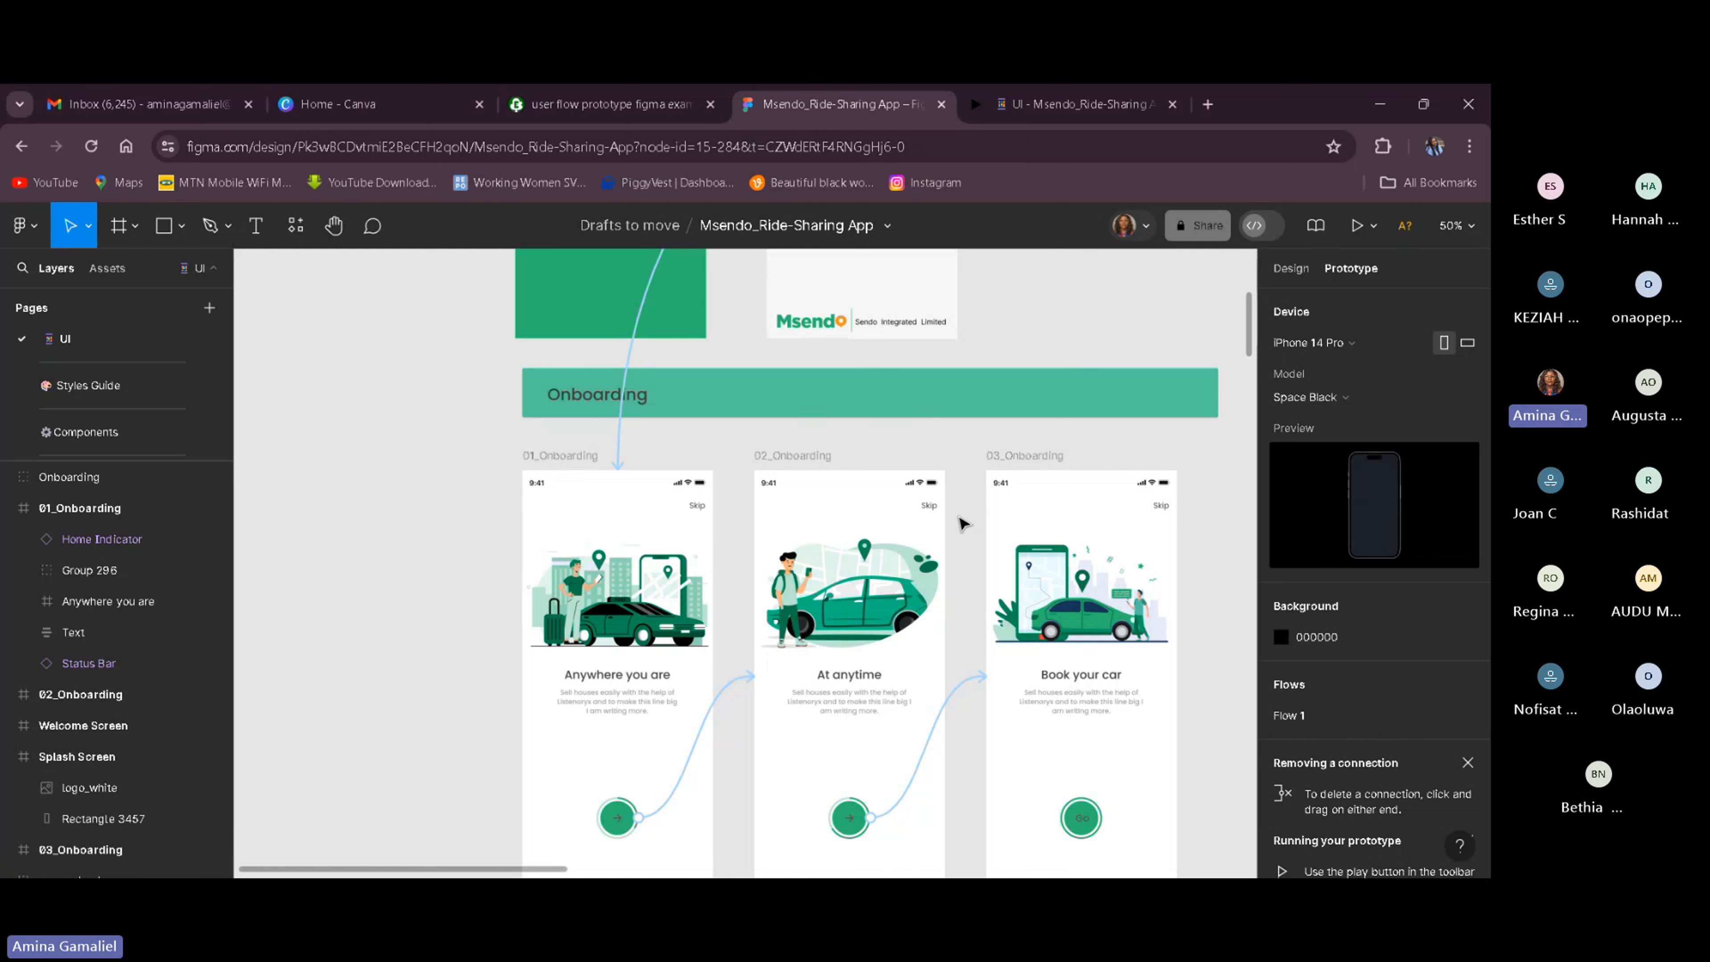
pyautogui.press('-')
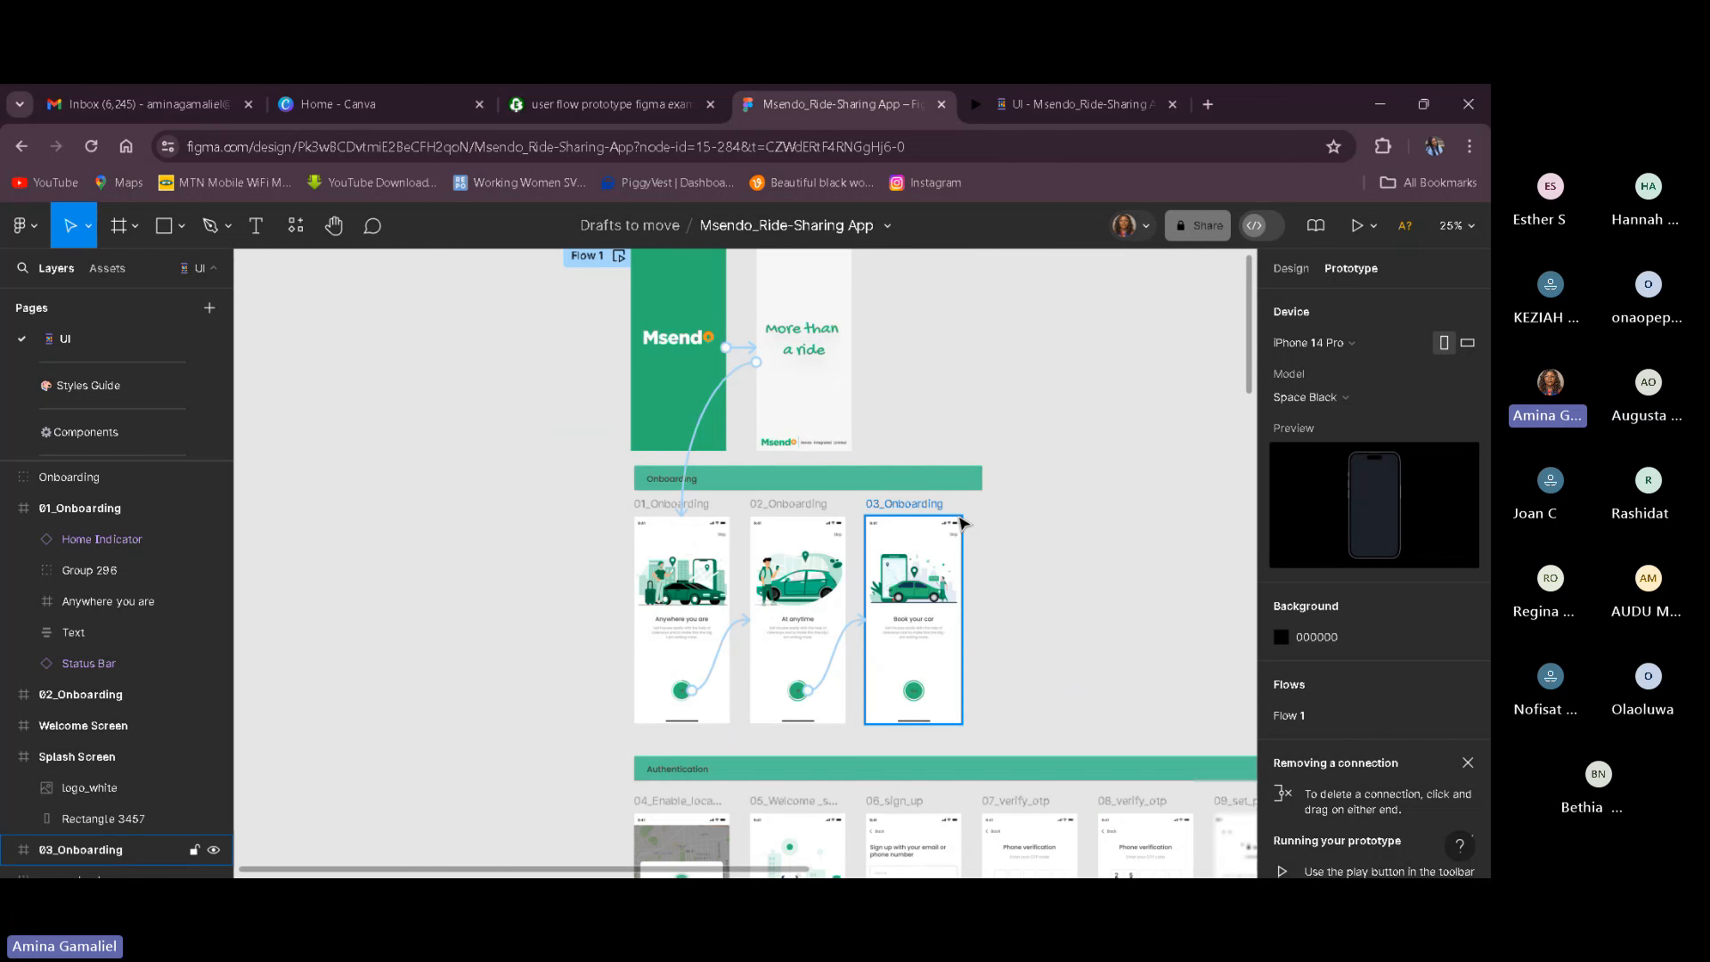
pyautogui.press('Escape')
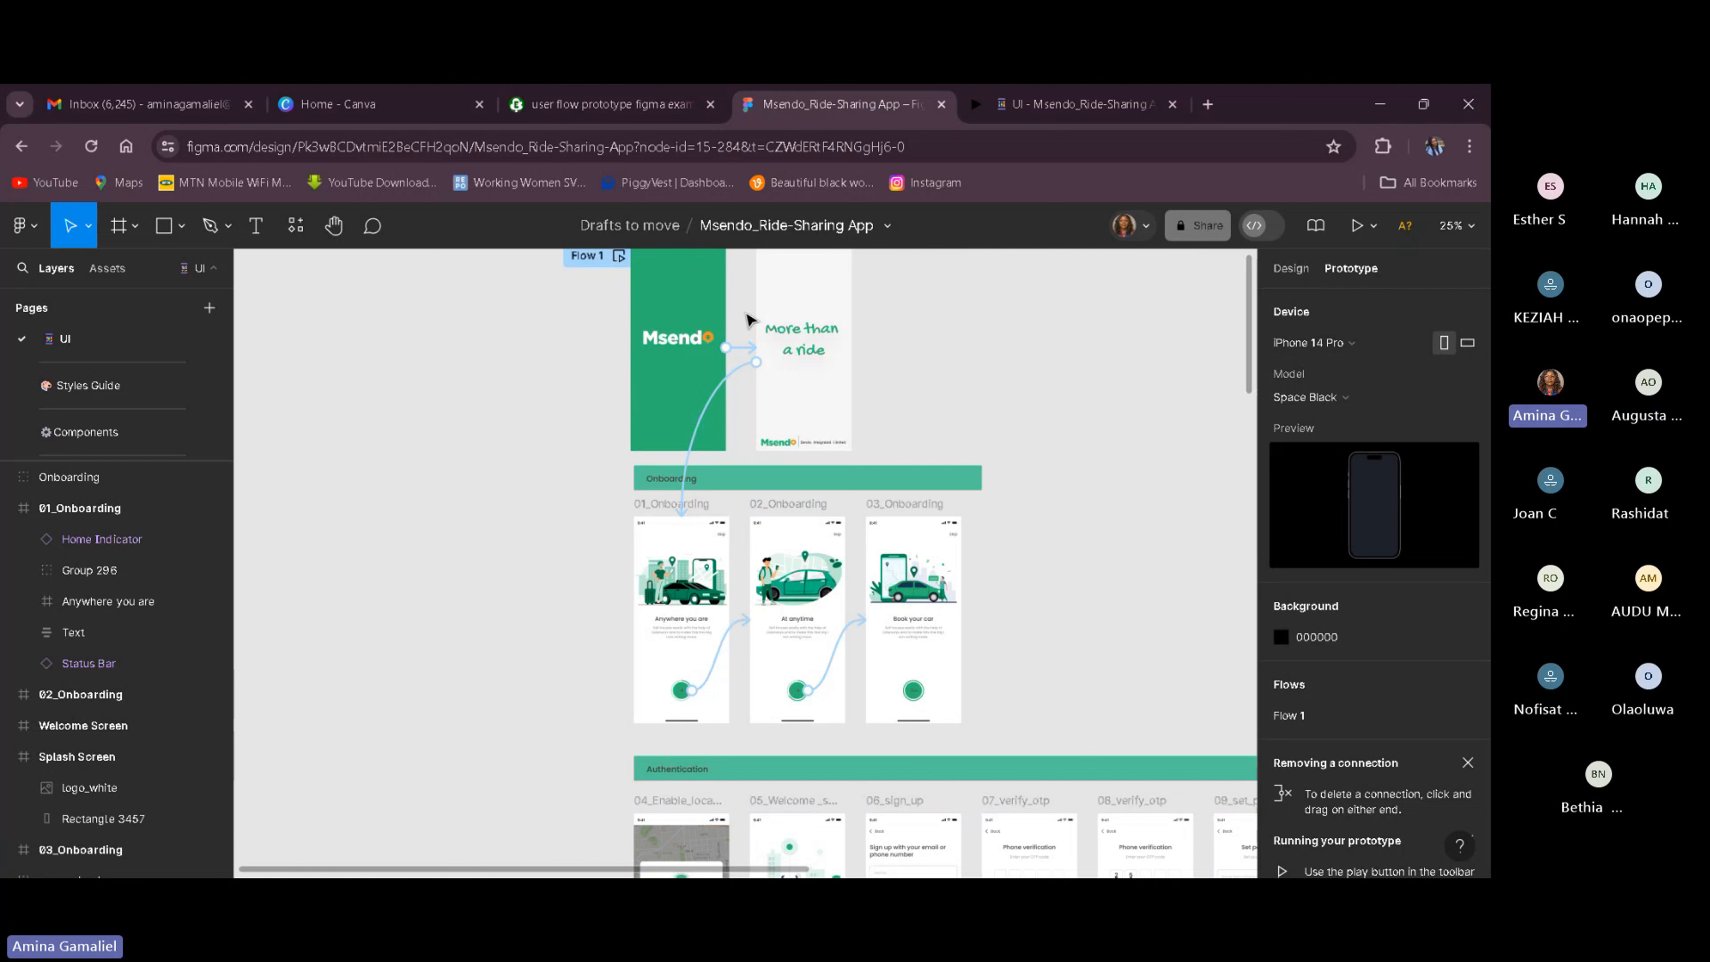
pyautogui.click(676, 400)
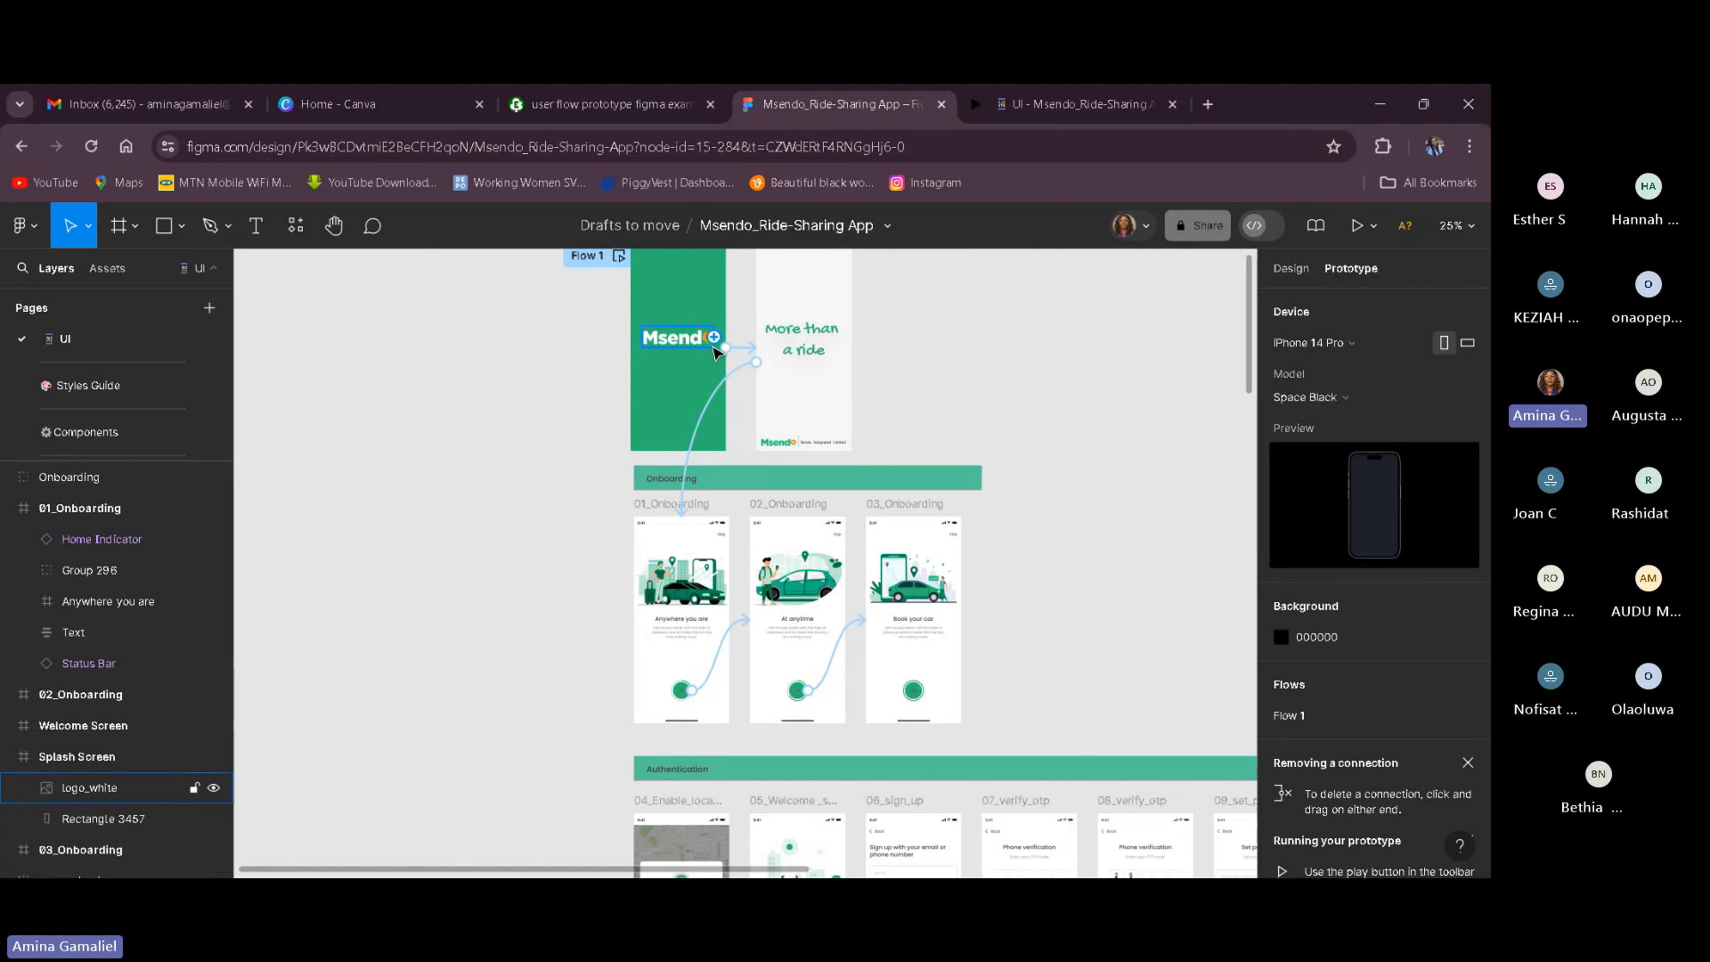
pyautogui.click(774, 357)
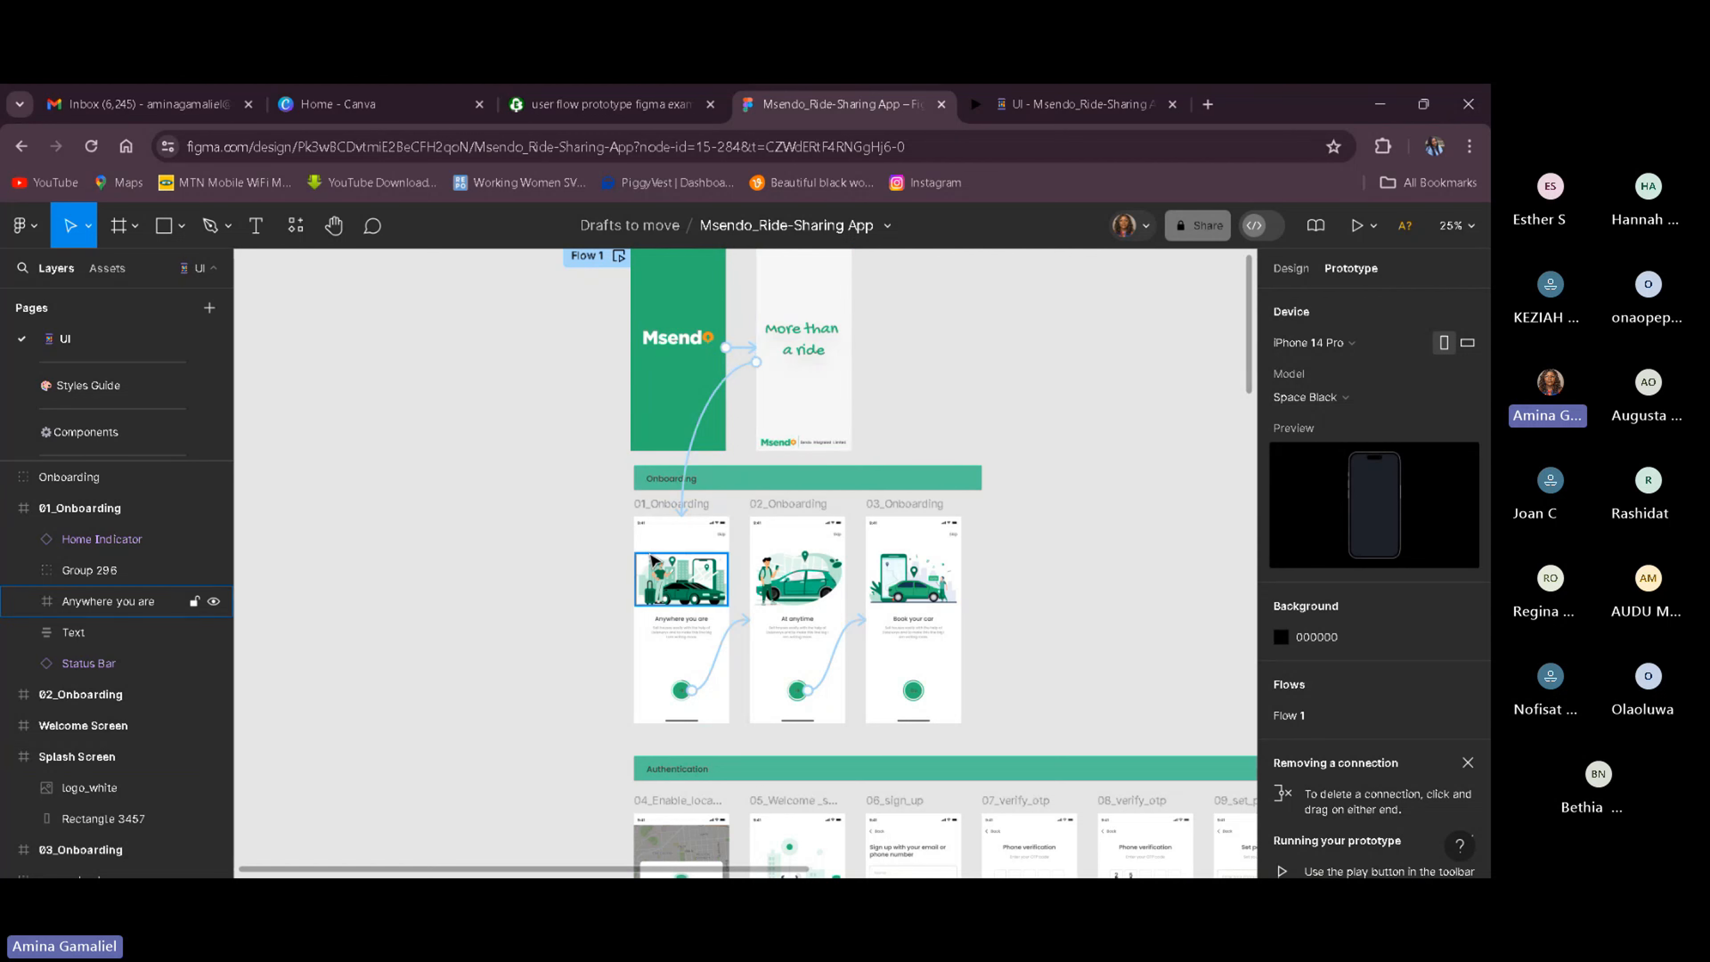
pyautogui.click(722, 533)
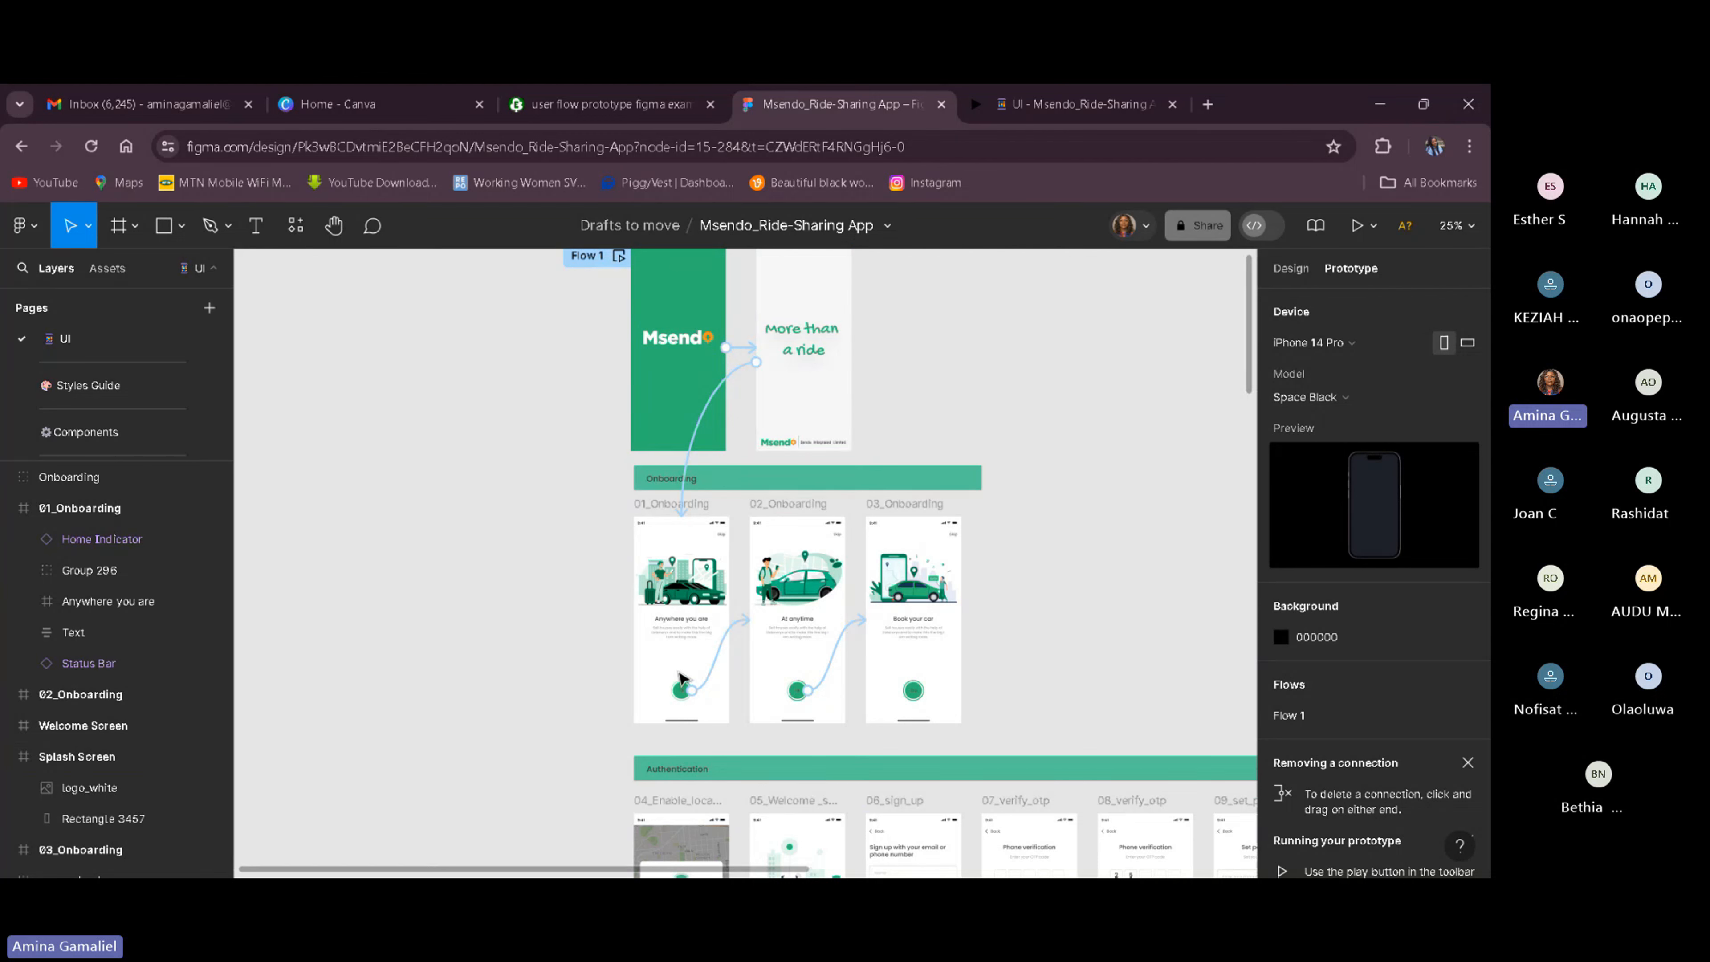
pyautogui.click(680, 694)
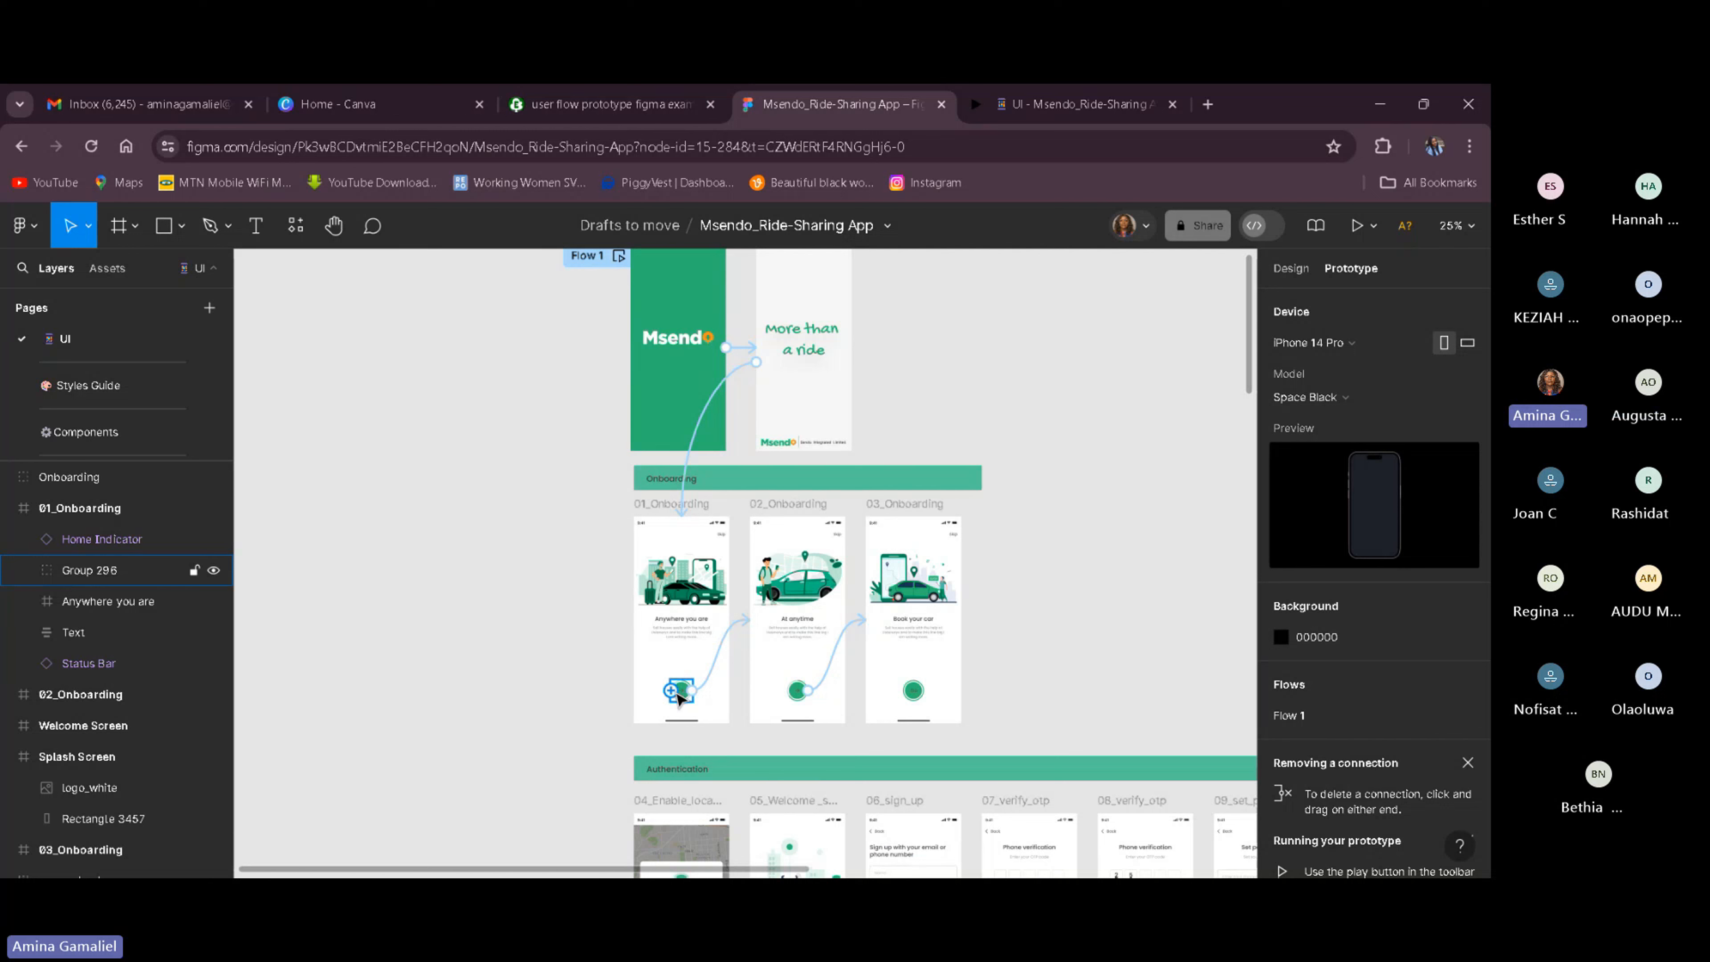
pyautogui.press('Escape')
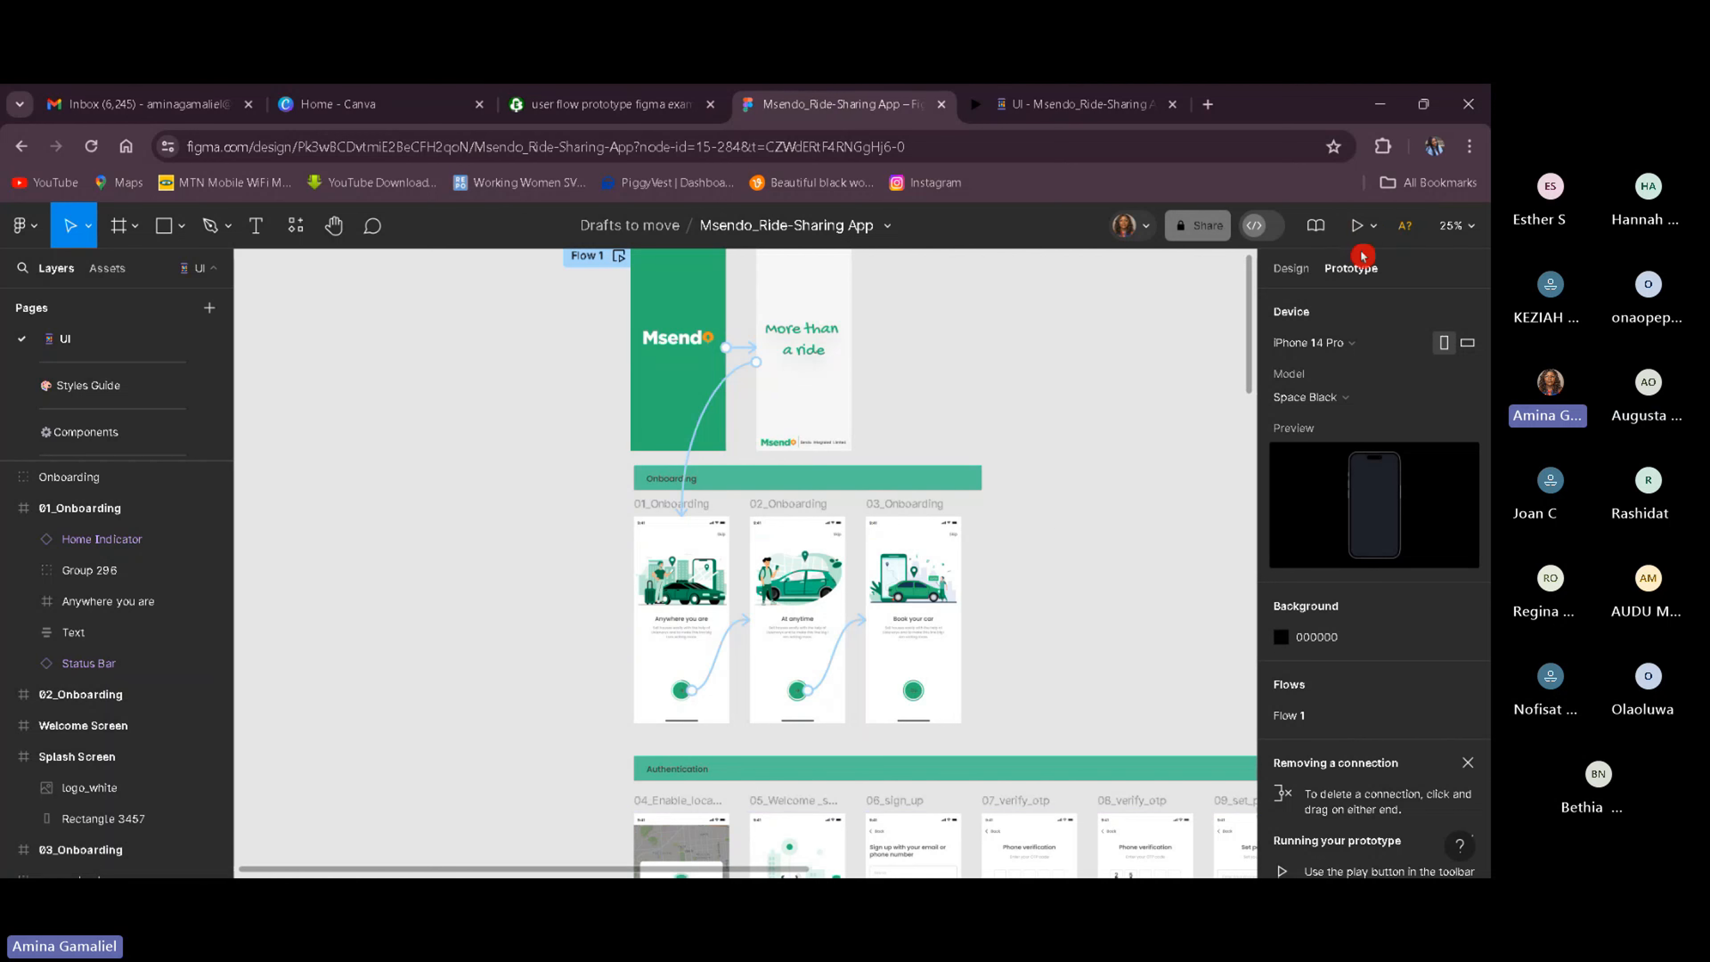
# Close the old prototype preview, present the flow again, and tap through the Splash and Welcome screens to 01_Onboarding.
pyautogui.click(1351, 228)
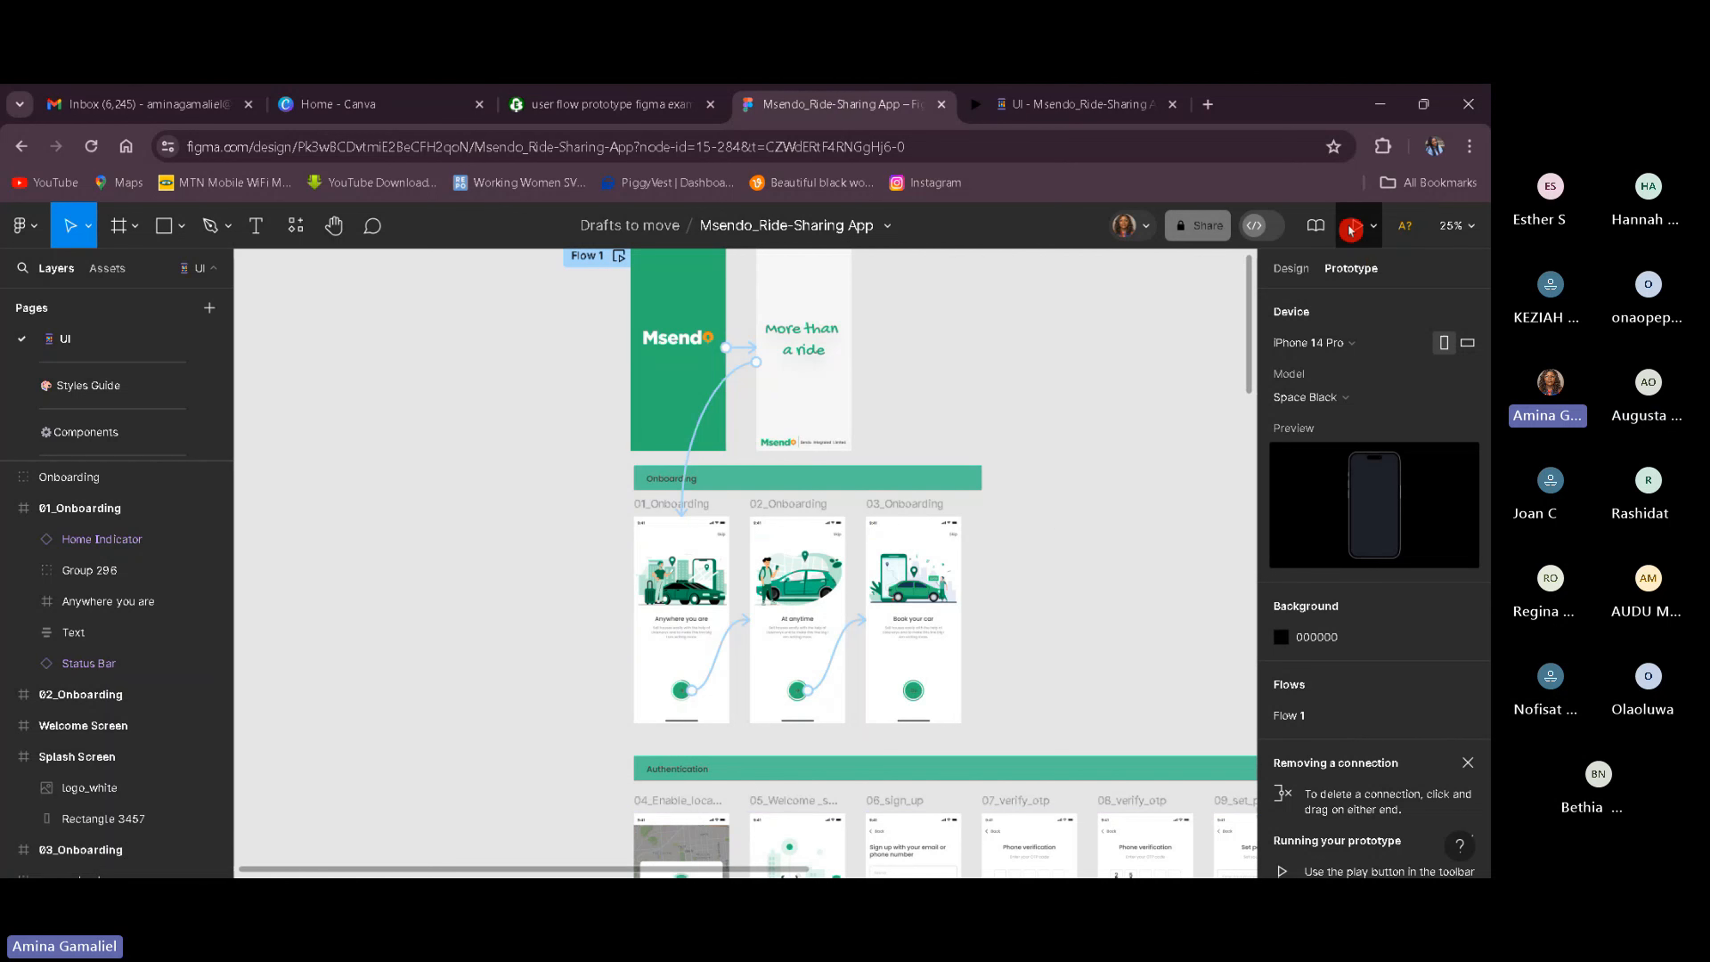
pyautogui.click(1176, 114)
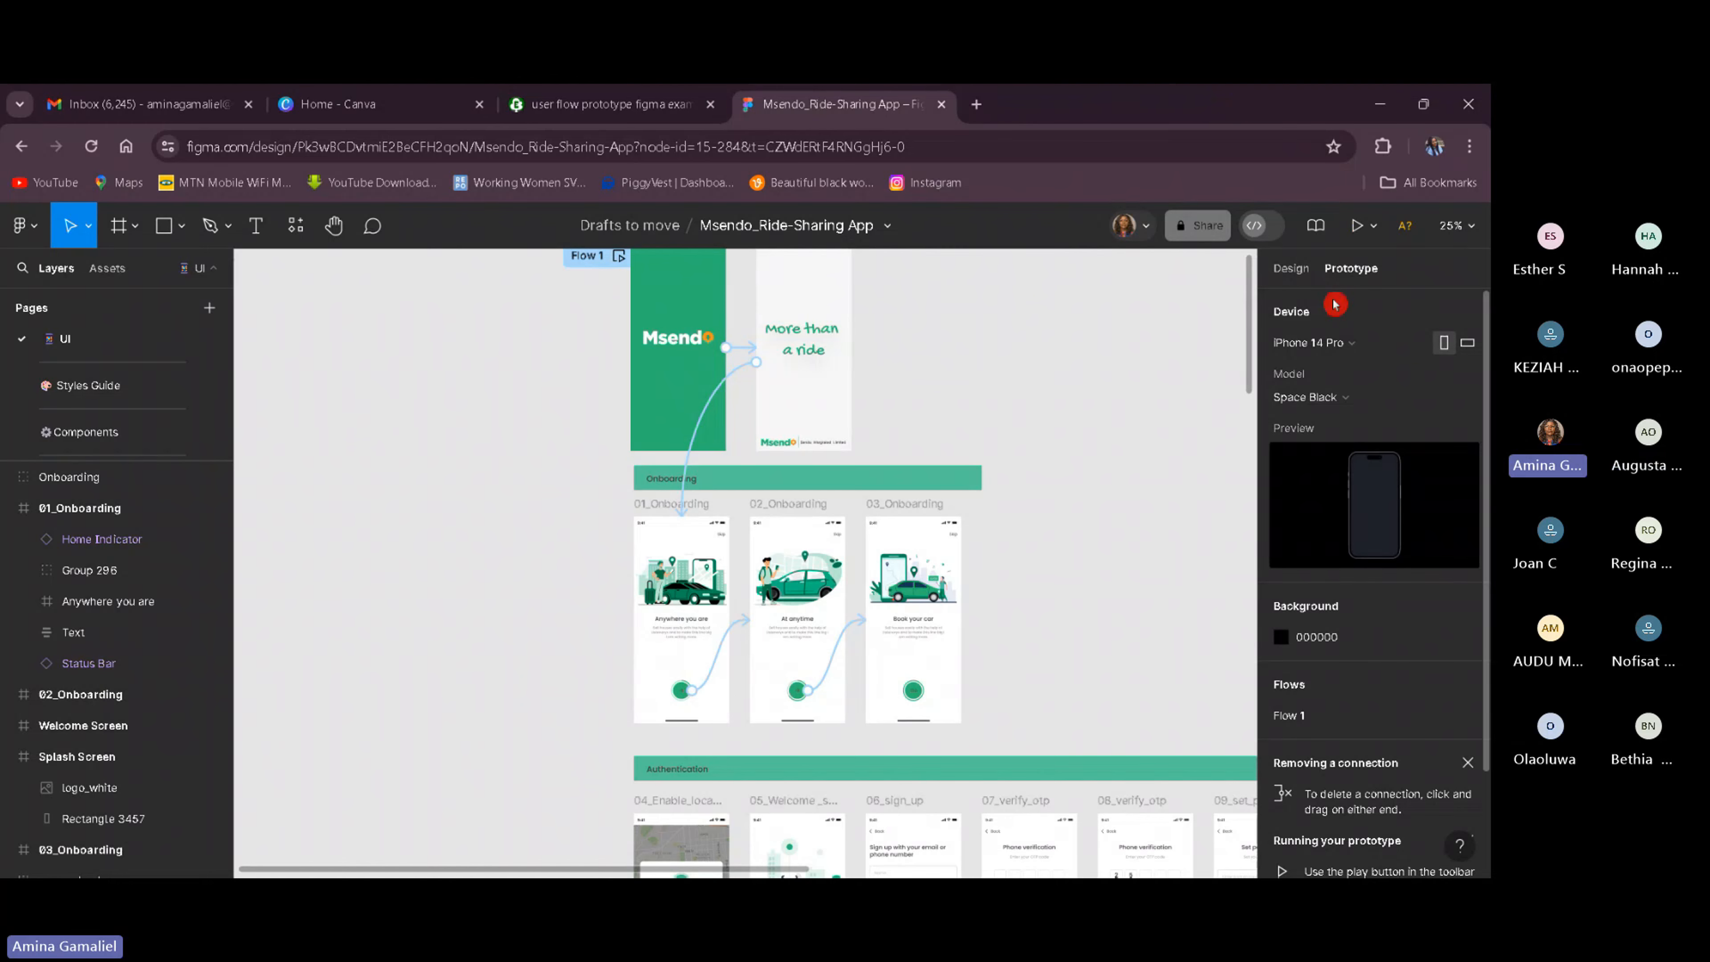
pyautogui.click(1358, 228)
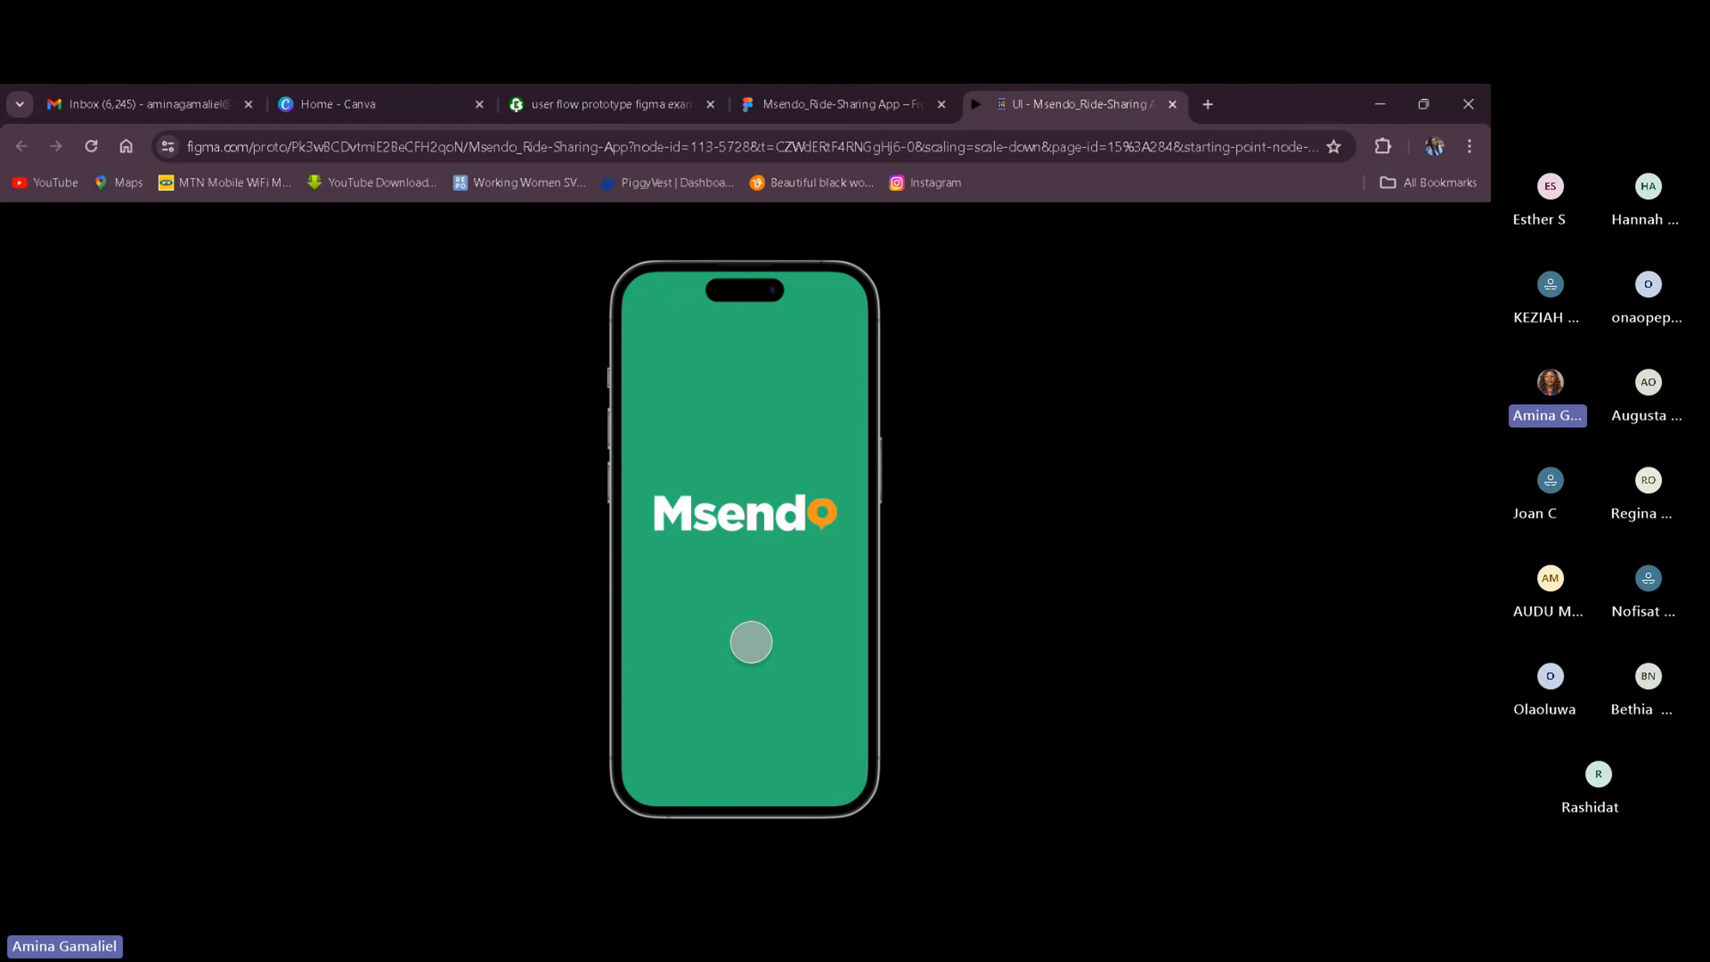
pyautogui.click(753, 647)
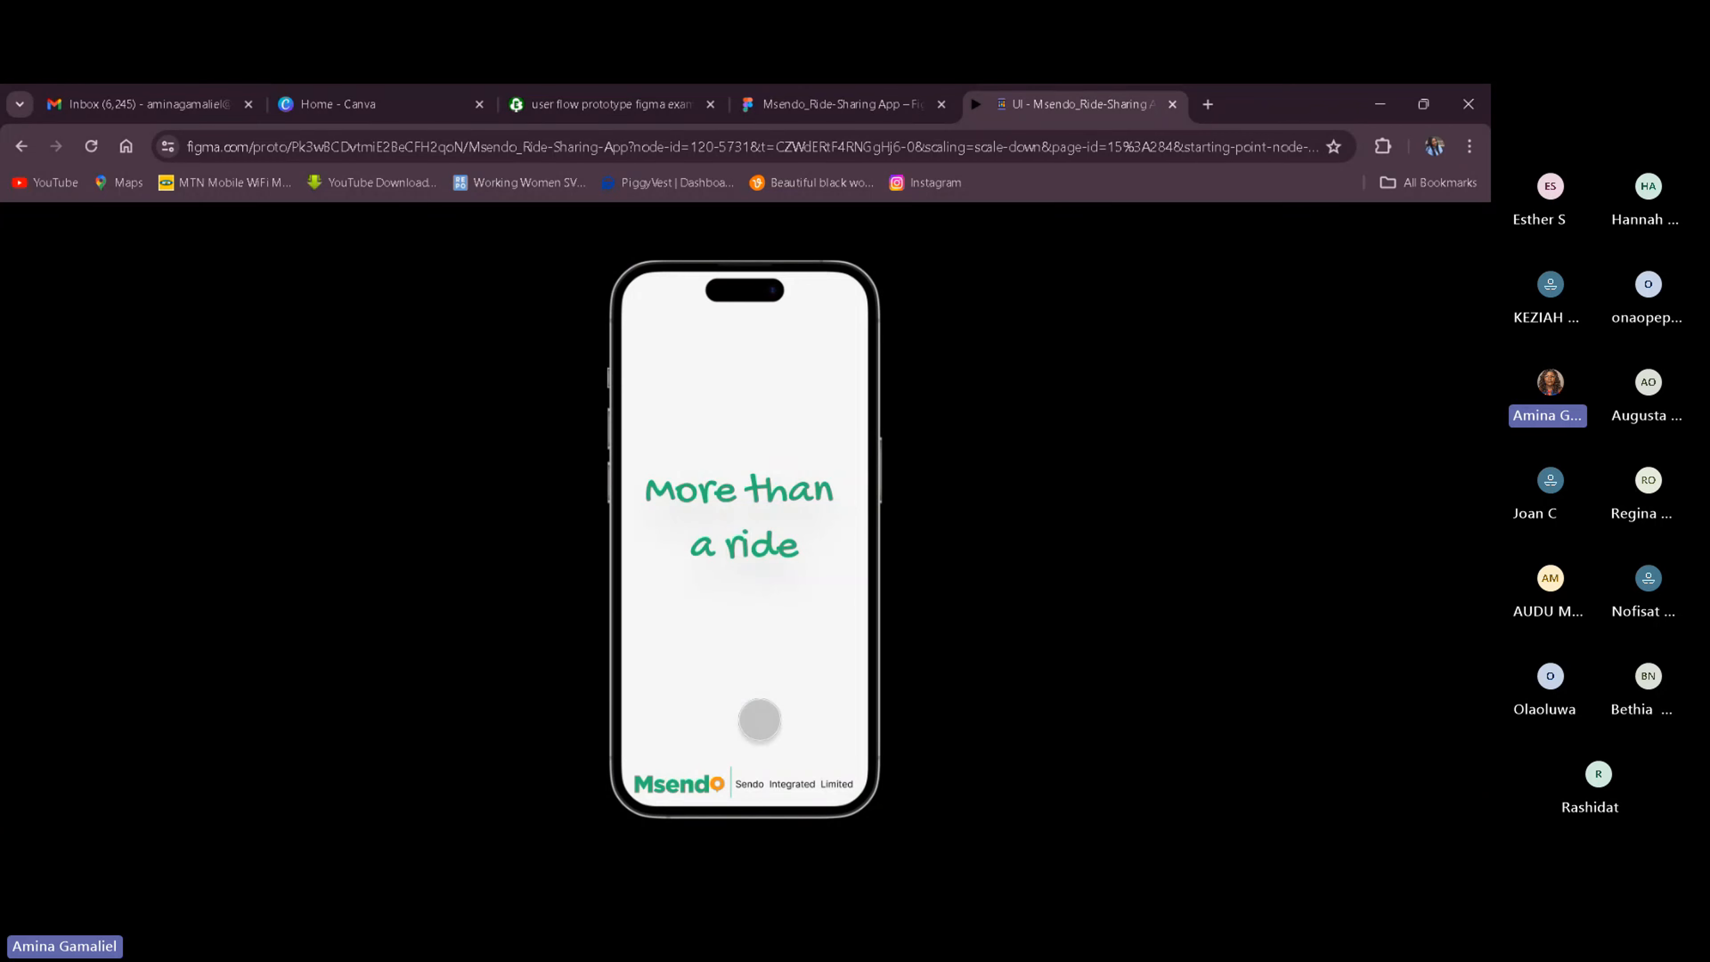
pyautogui.click(761, 689)
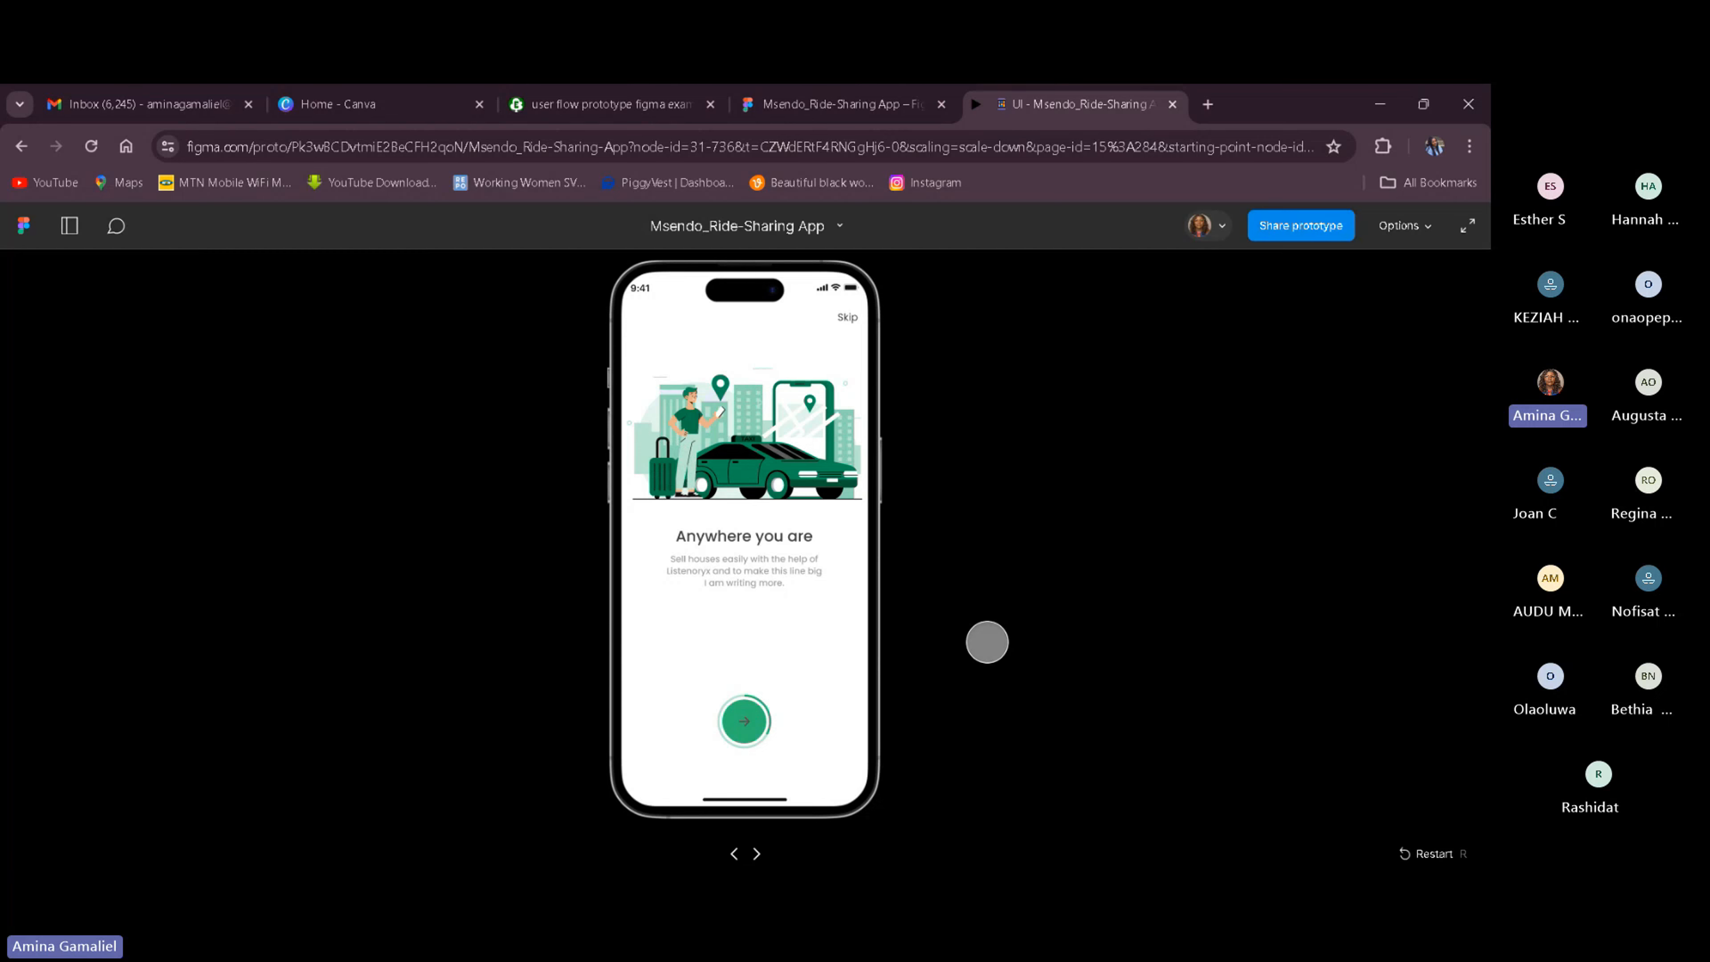
# Test taps outside the arrow button on the "Anywhere you are" screen, and use the arrow buttons to advance to "Book your car".
pyautogui.click(687, 621)
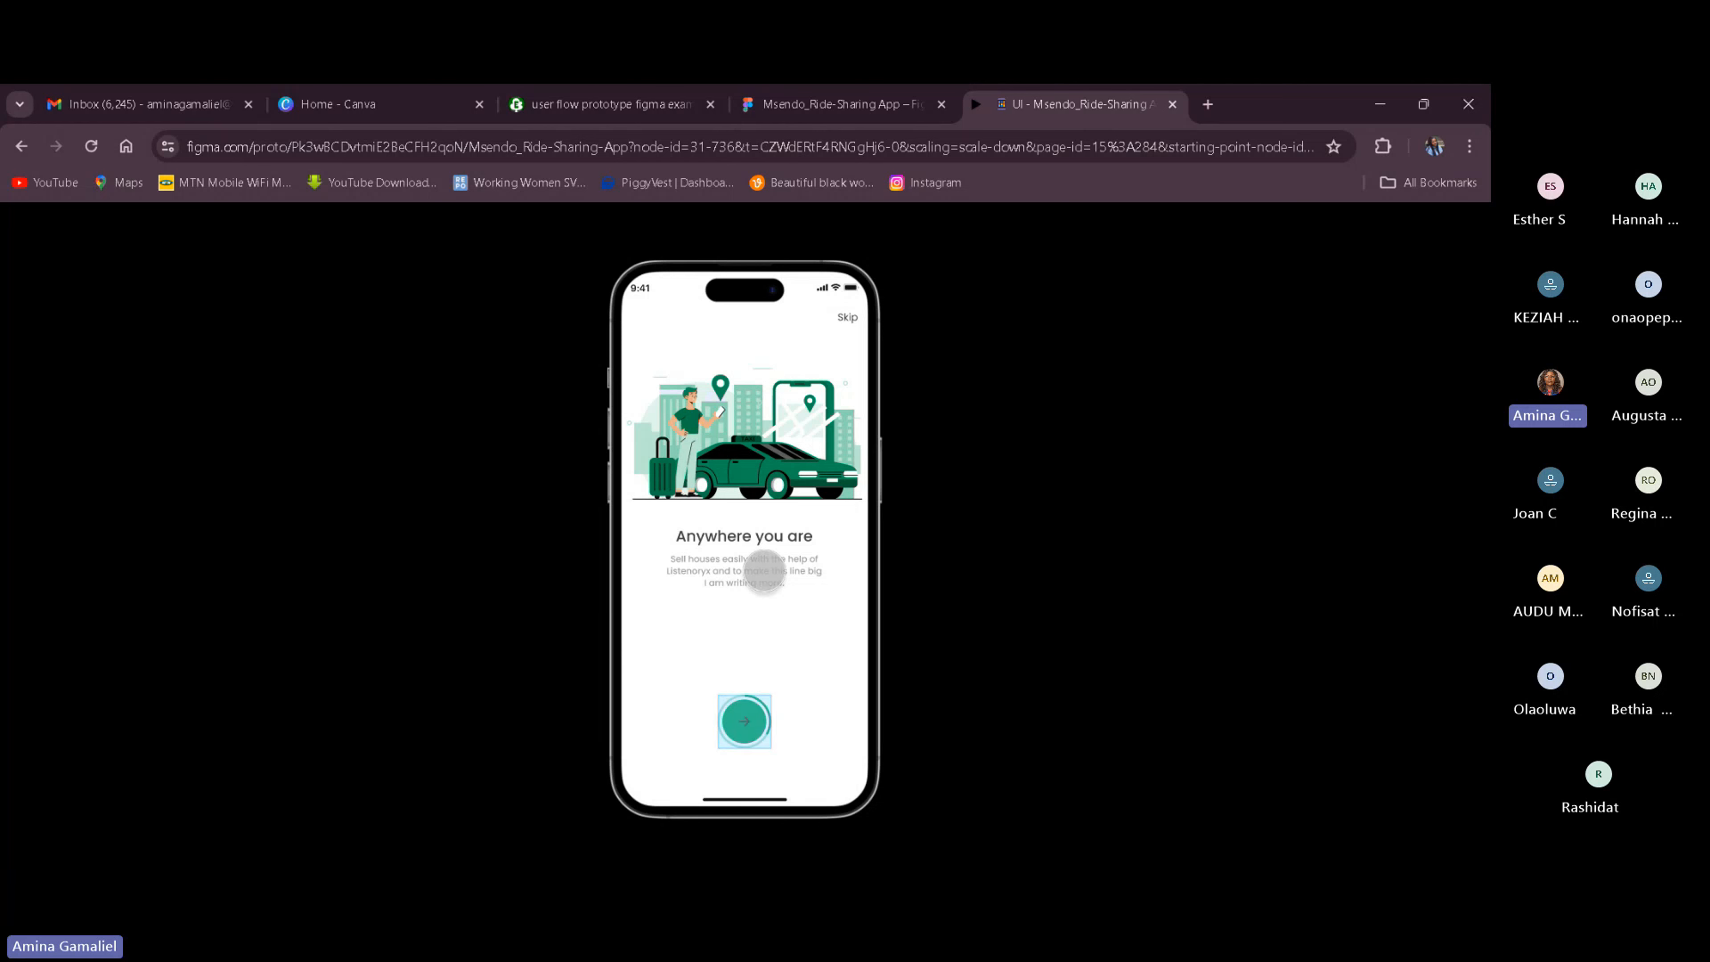
pyautogui.click(723, 359)
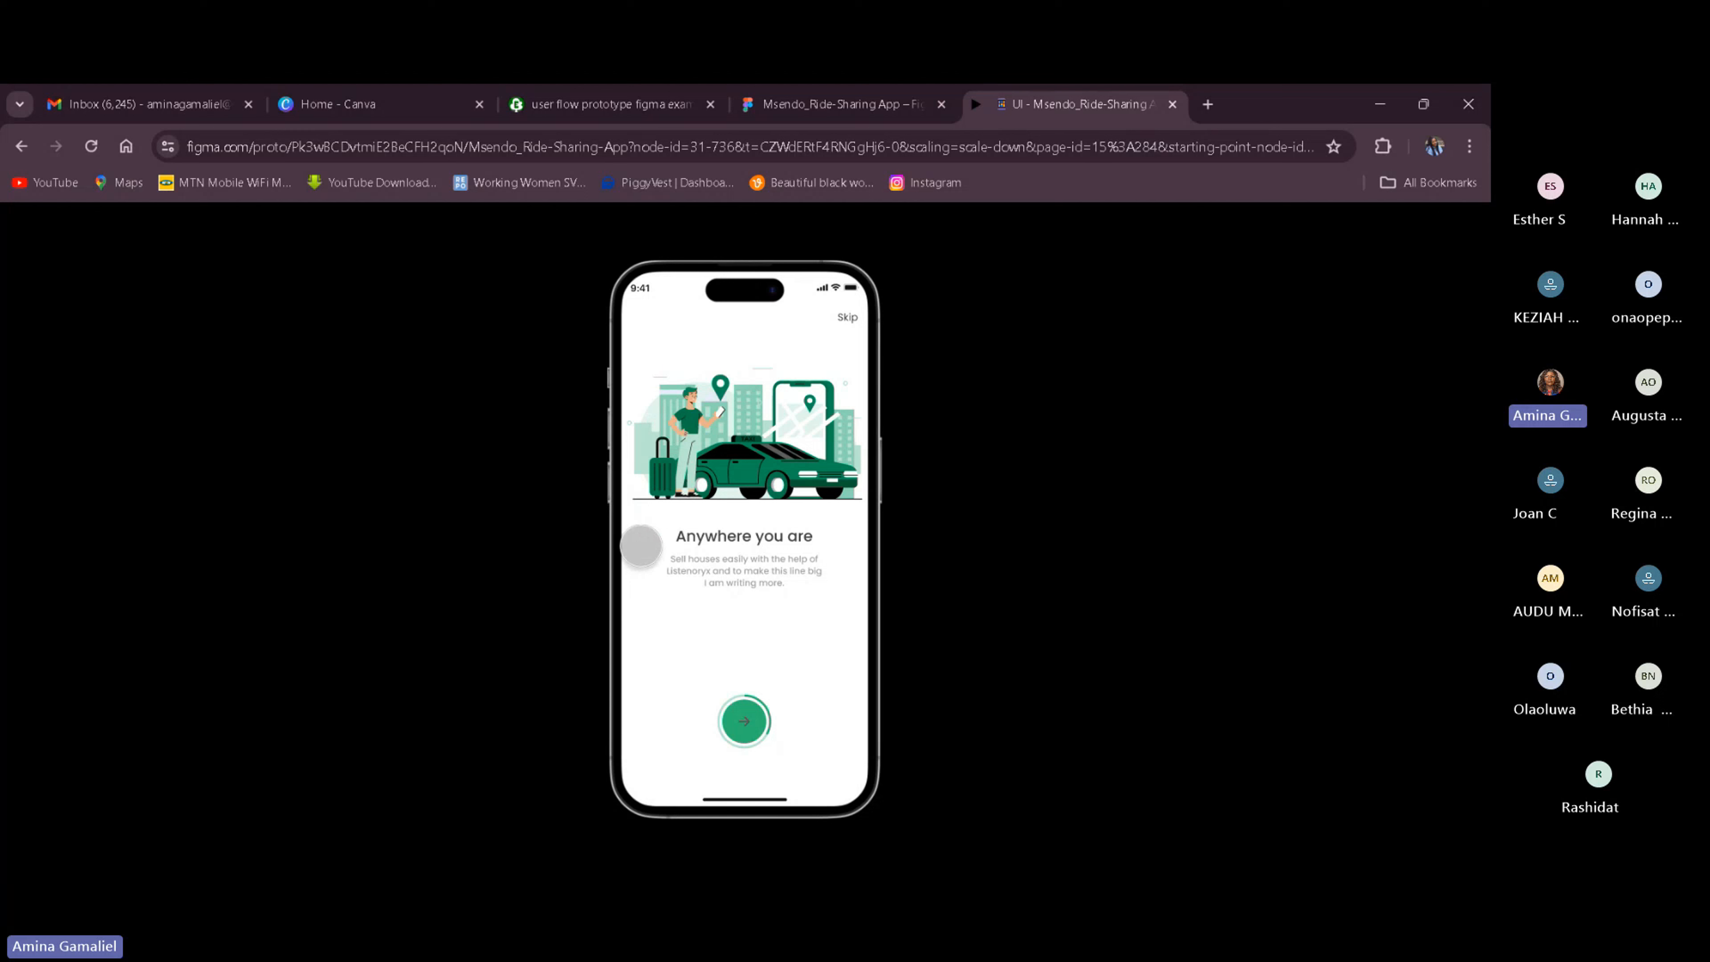
pyautogui.click(641, 546)
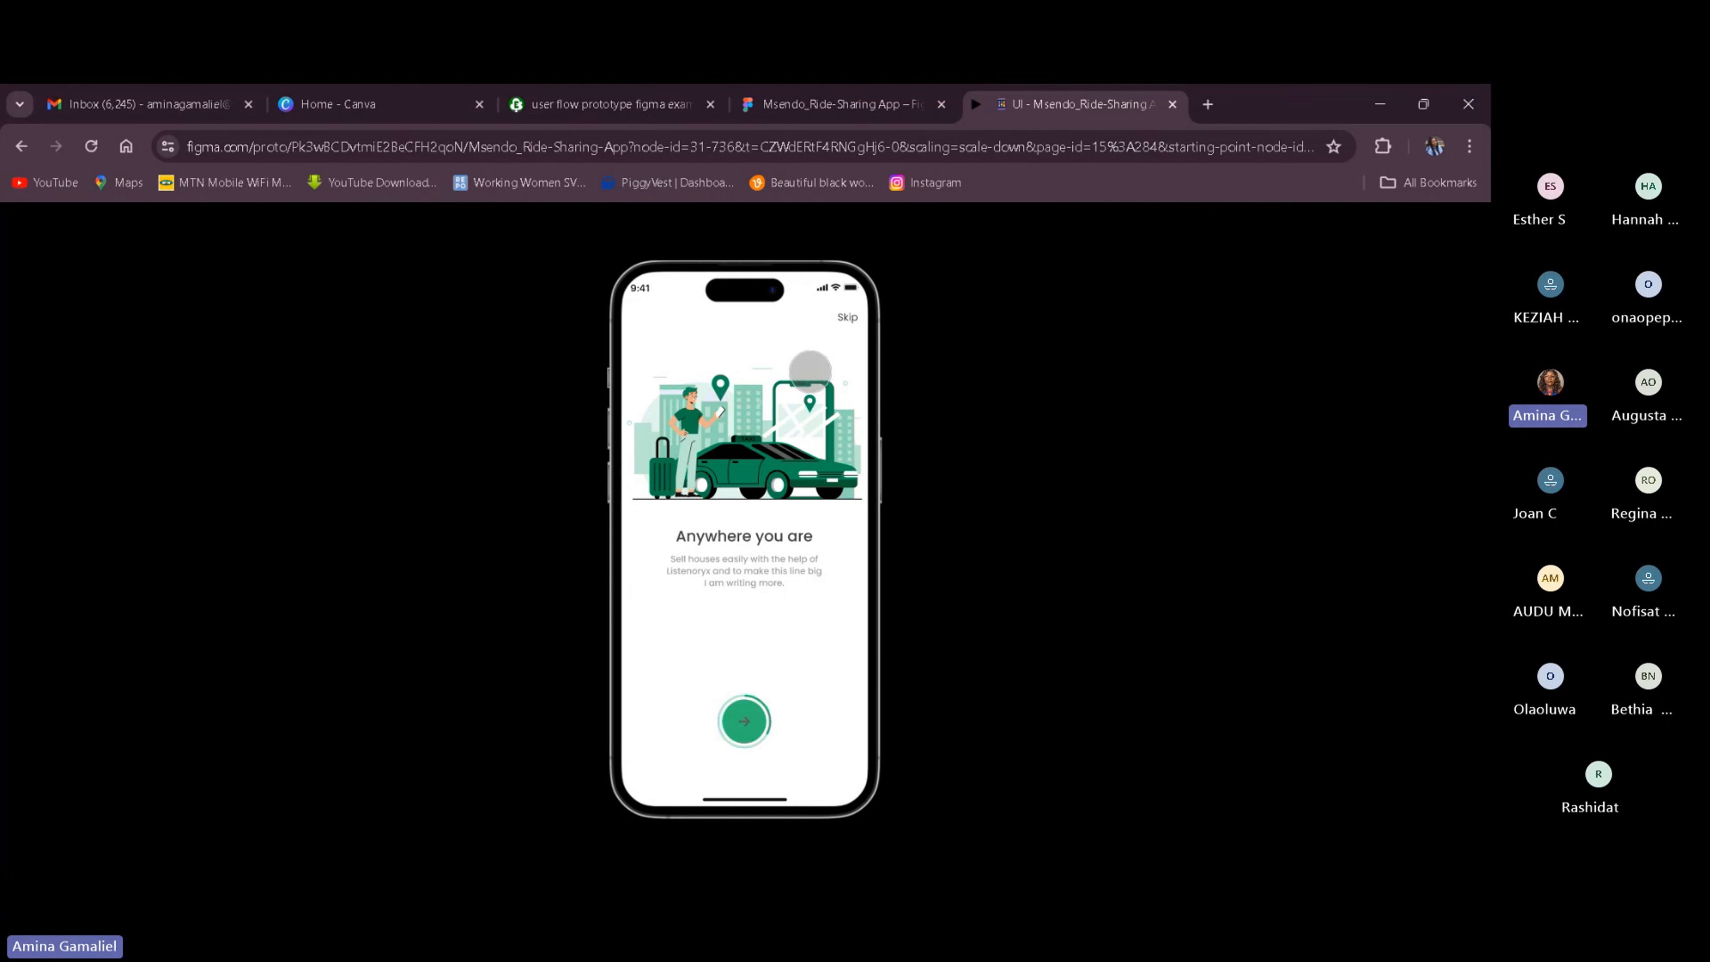
pyautogui.click(727, 512)
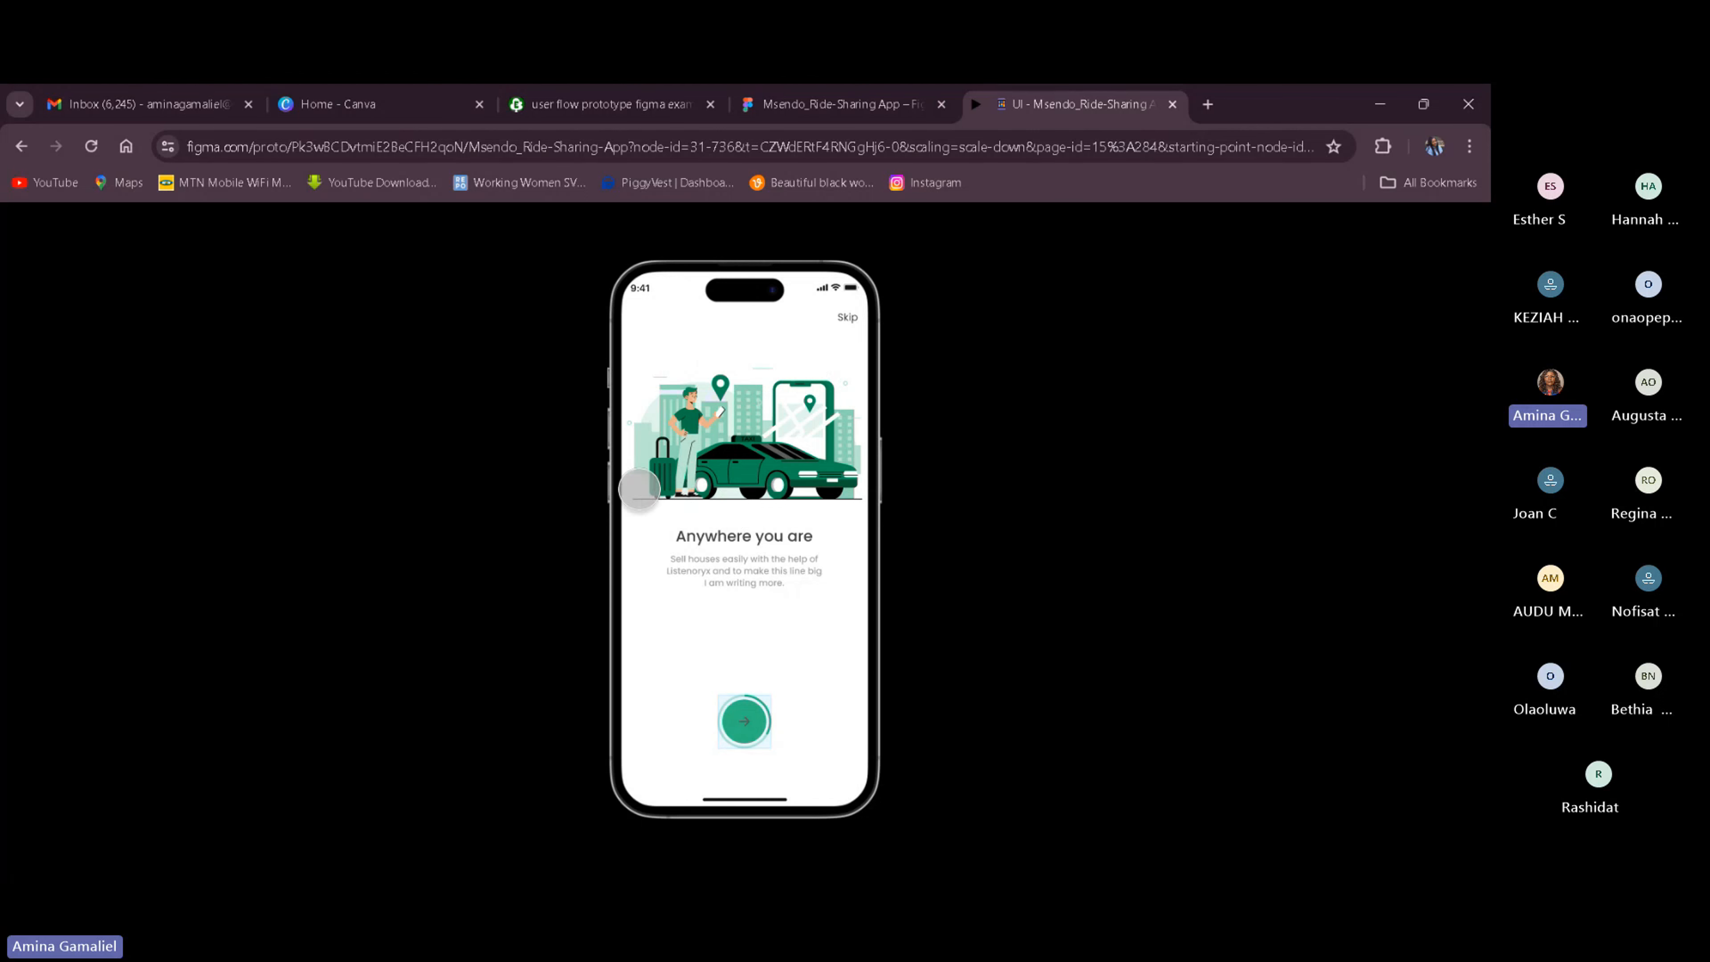
pyautogui.click(731, 485)
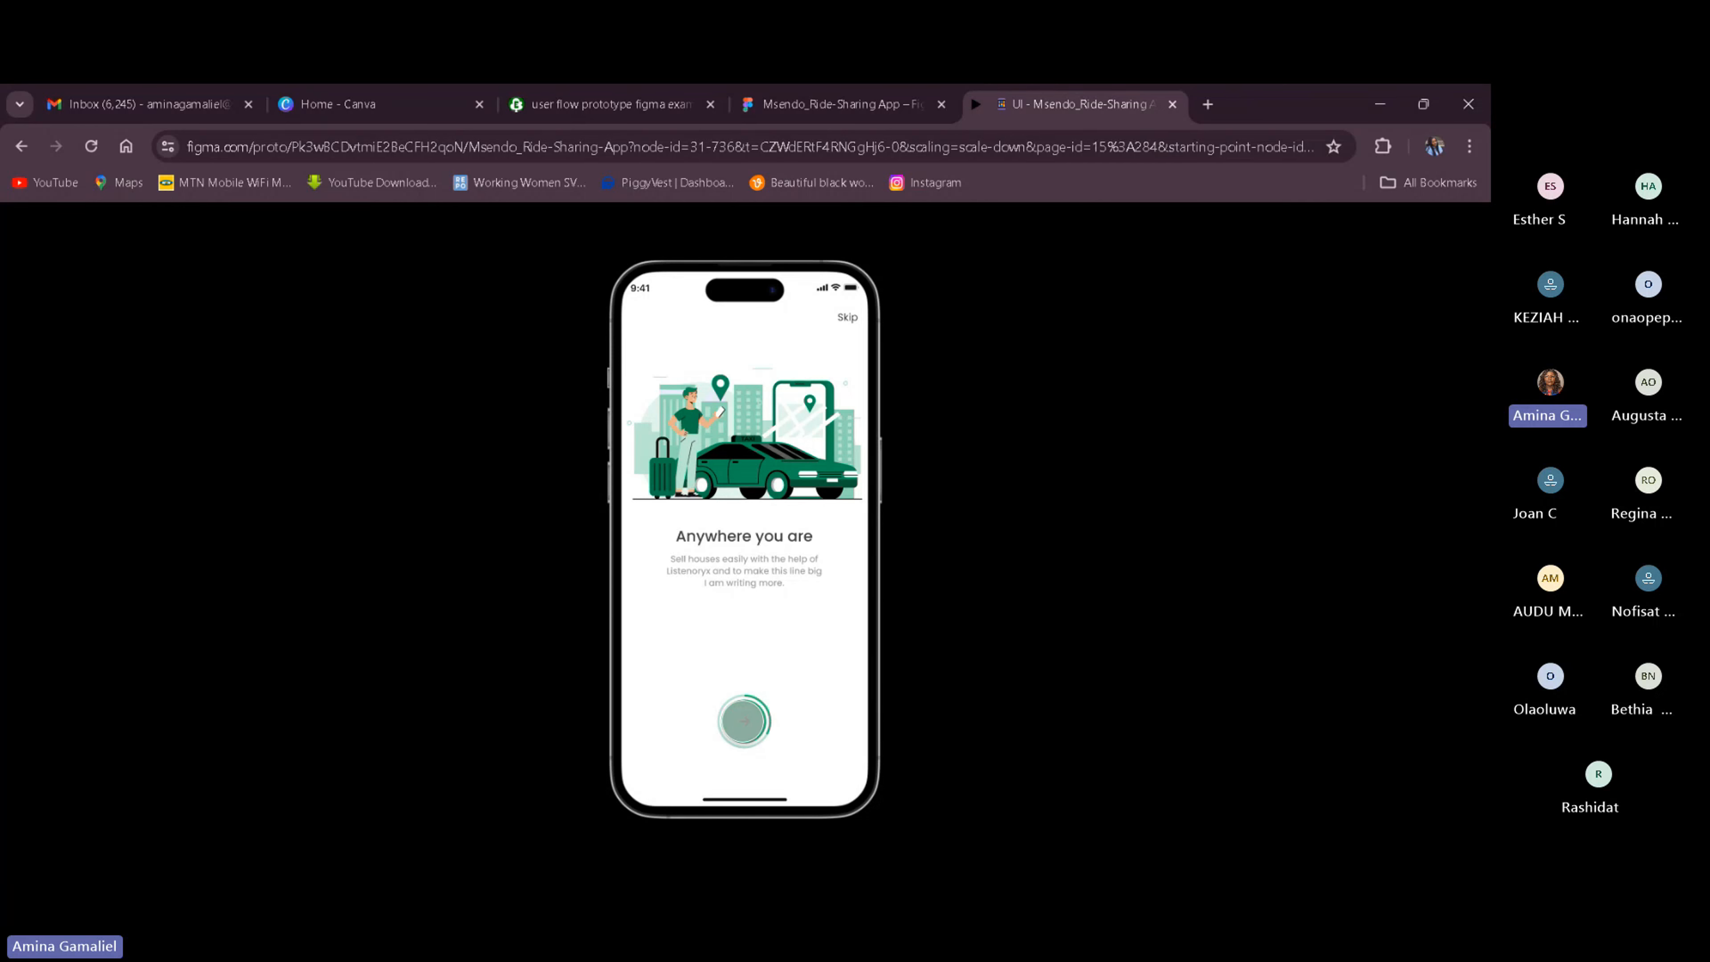
pyautogui.click(745, 720)
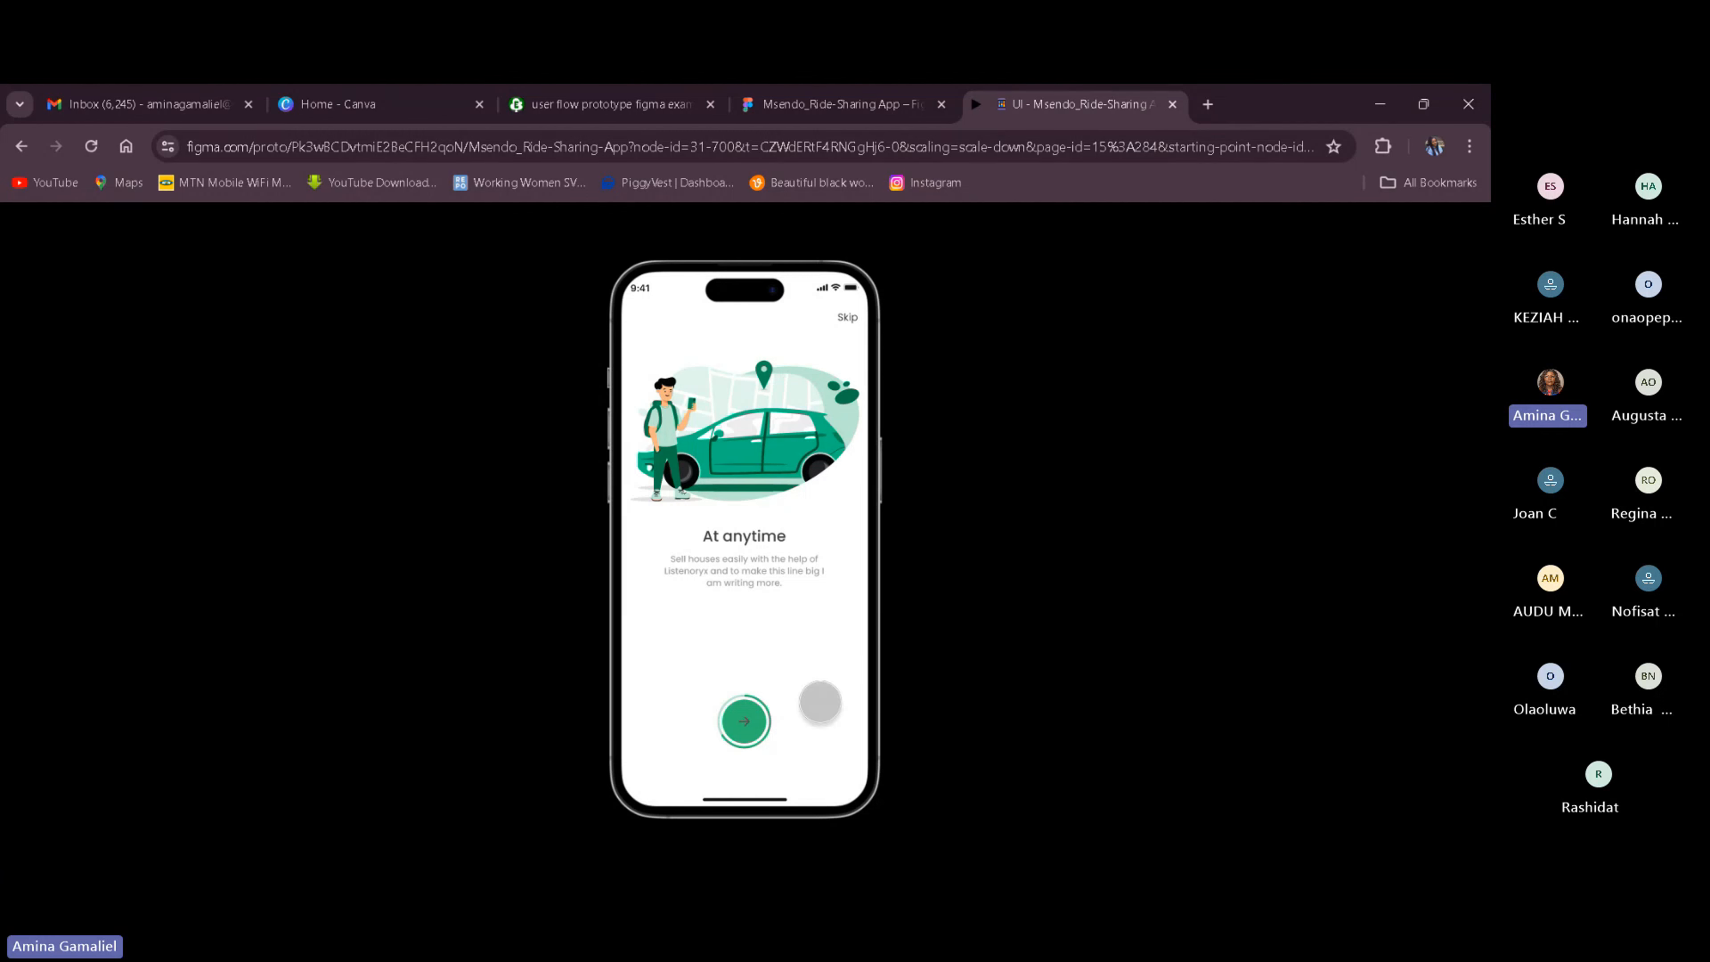
pyautogui.click(744, 720)
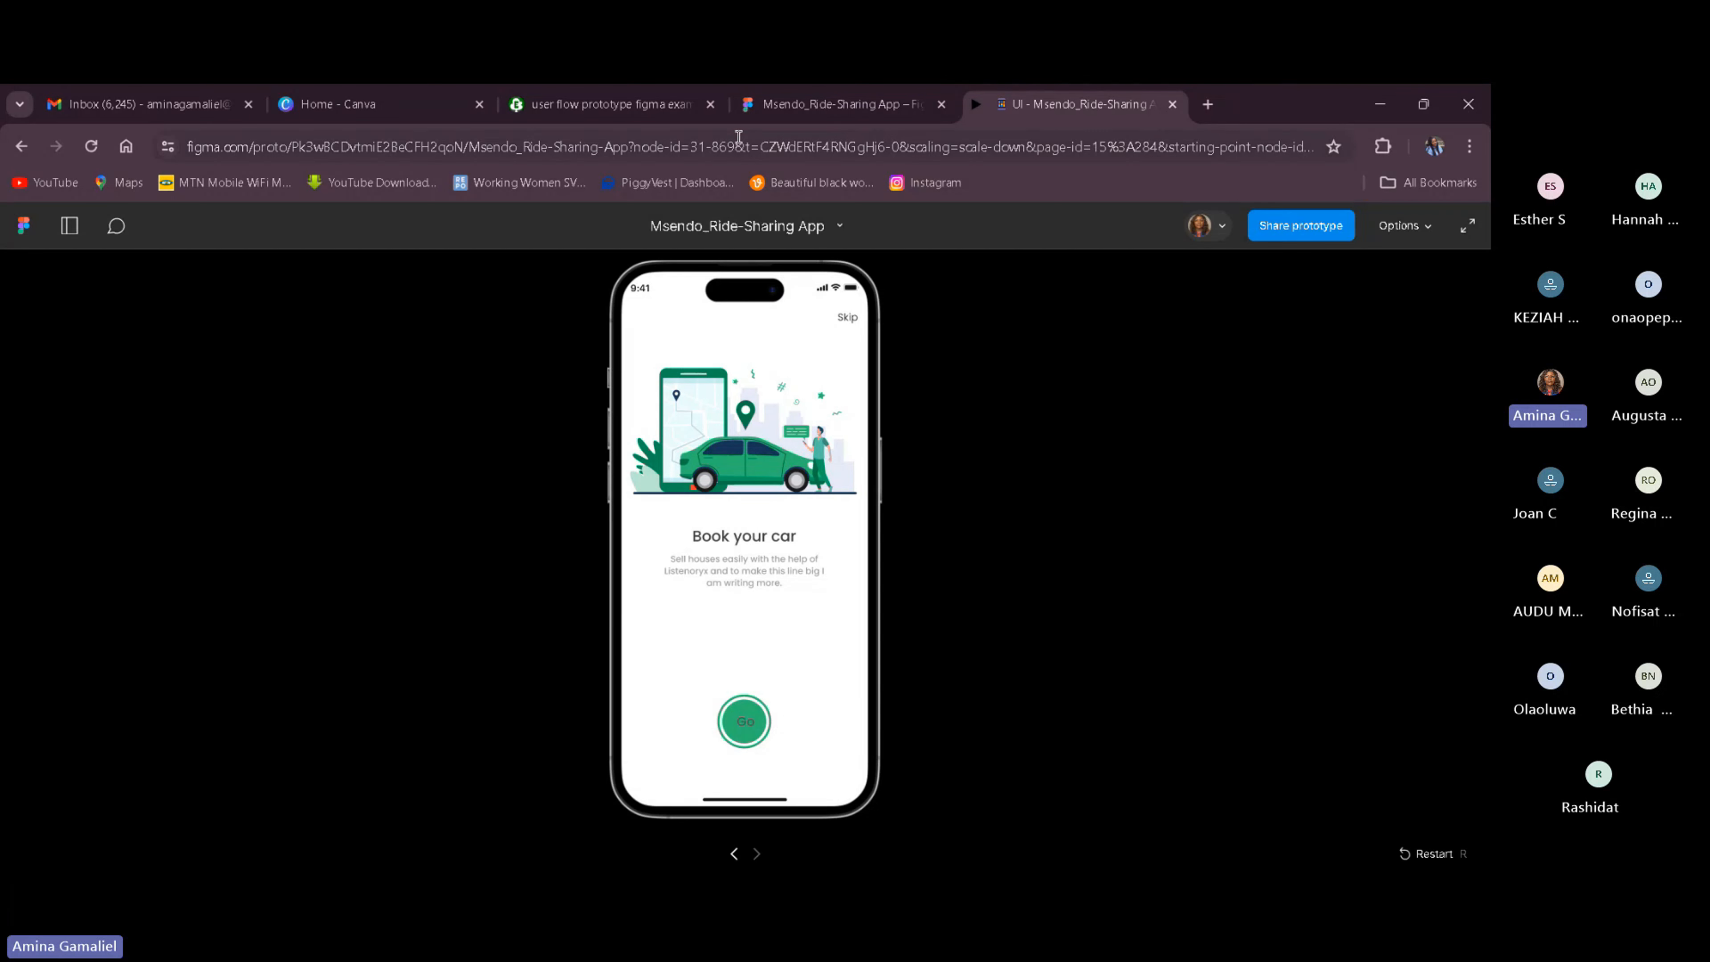
# Back in the design file, connect the round Go button on 03_Onboarding to 04_Enable_location with an On drag, Smart animate, Ease out, 300ms interaction.
pyautogui.click(921, 104)
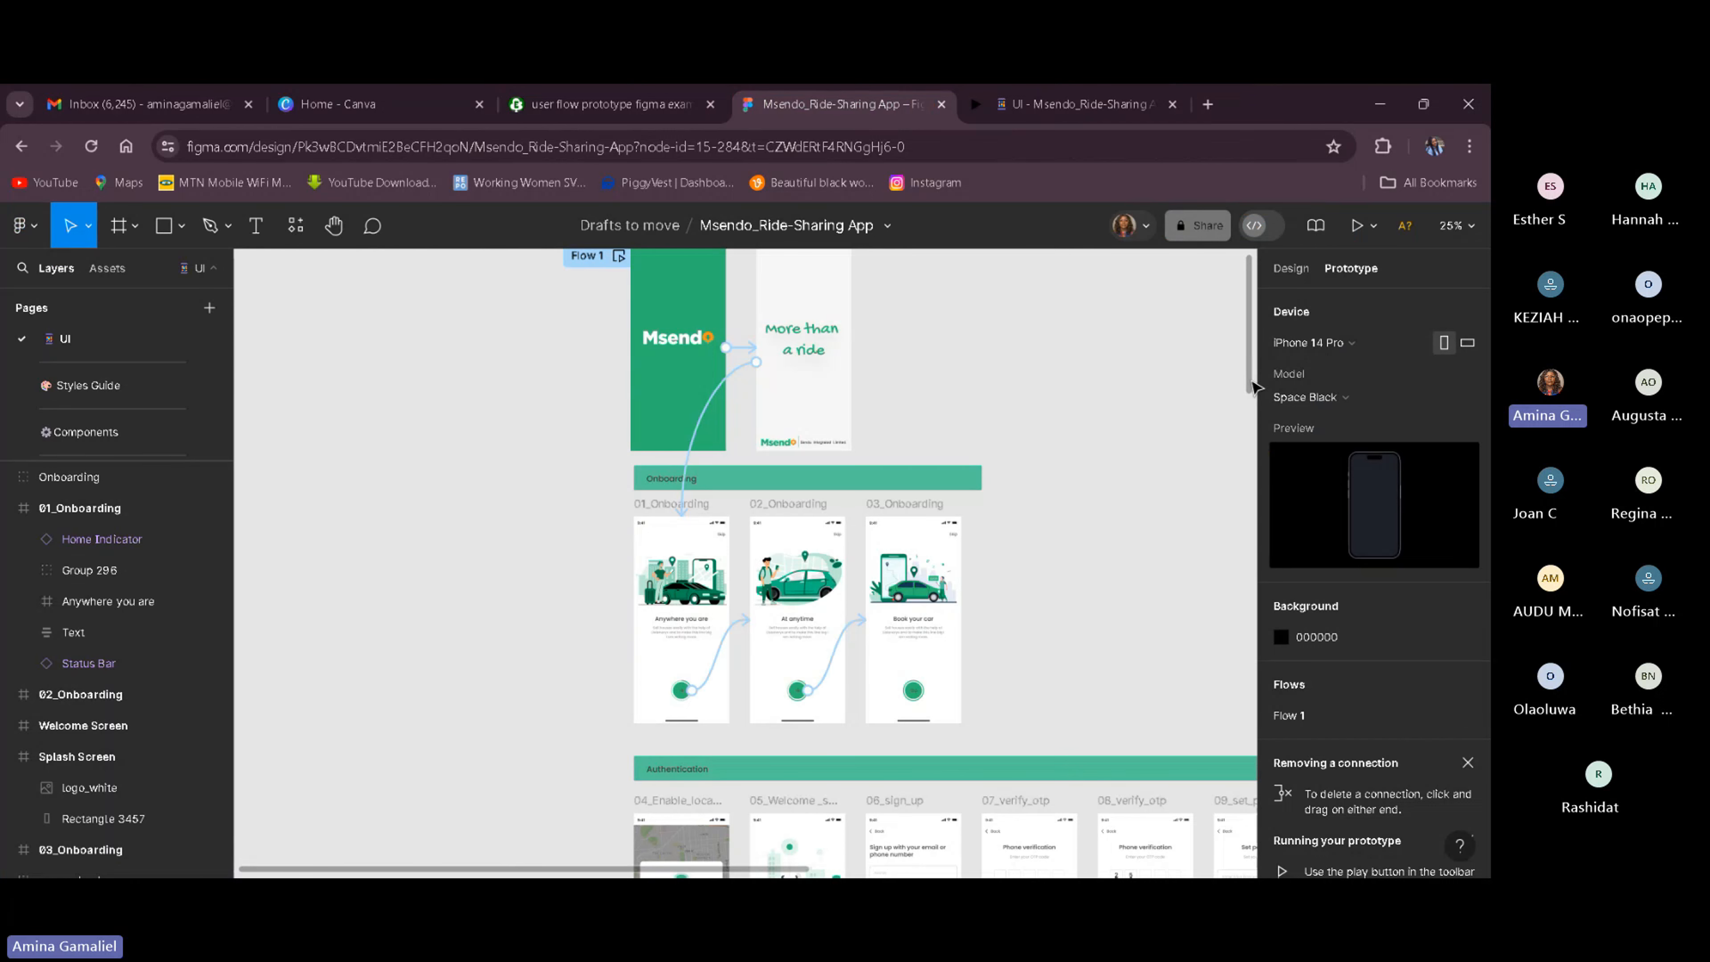
pyautogui.moveTo(1253, 388); pyautogui.dragTo(1238, 436)
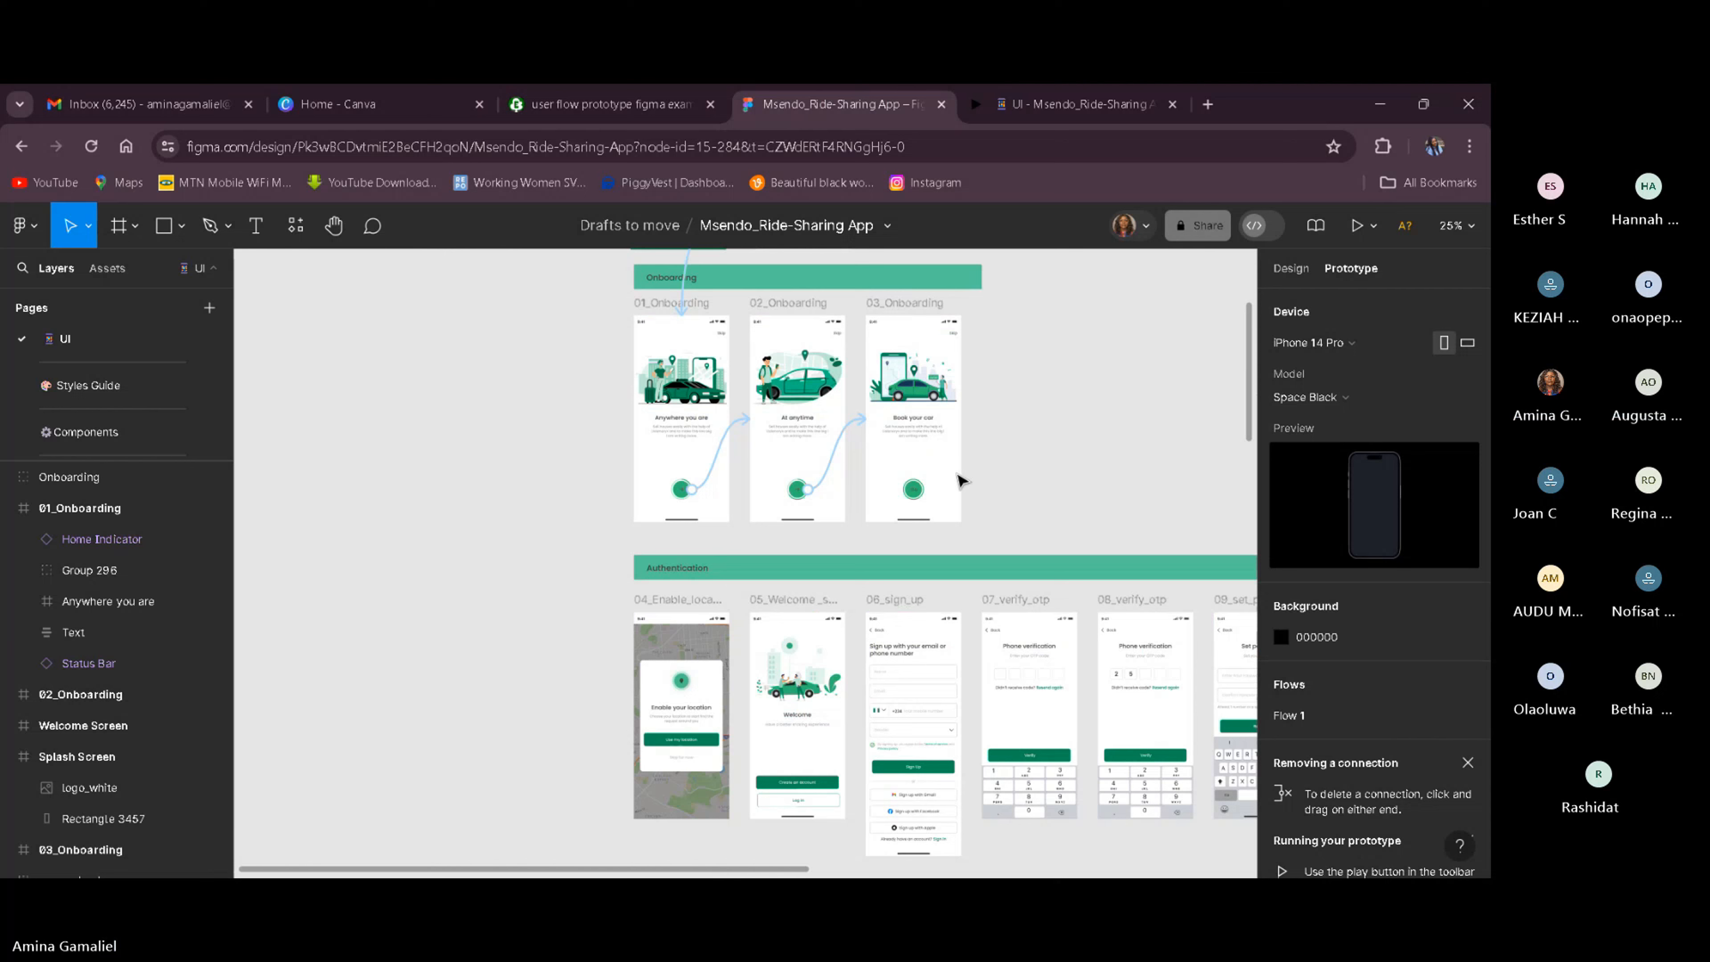
pyautogui.click(917, 493)
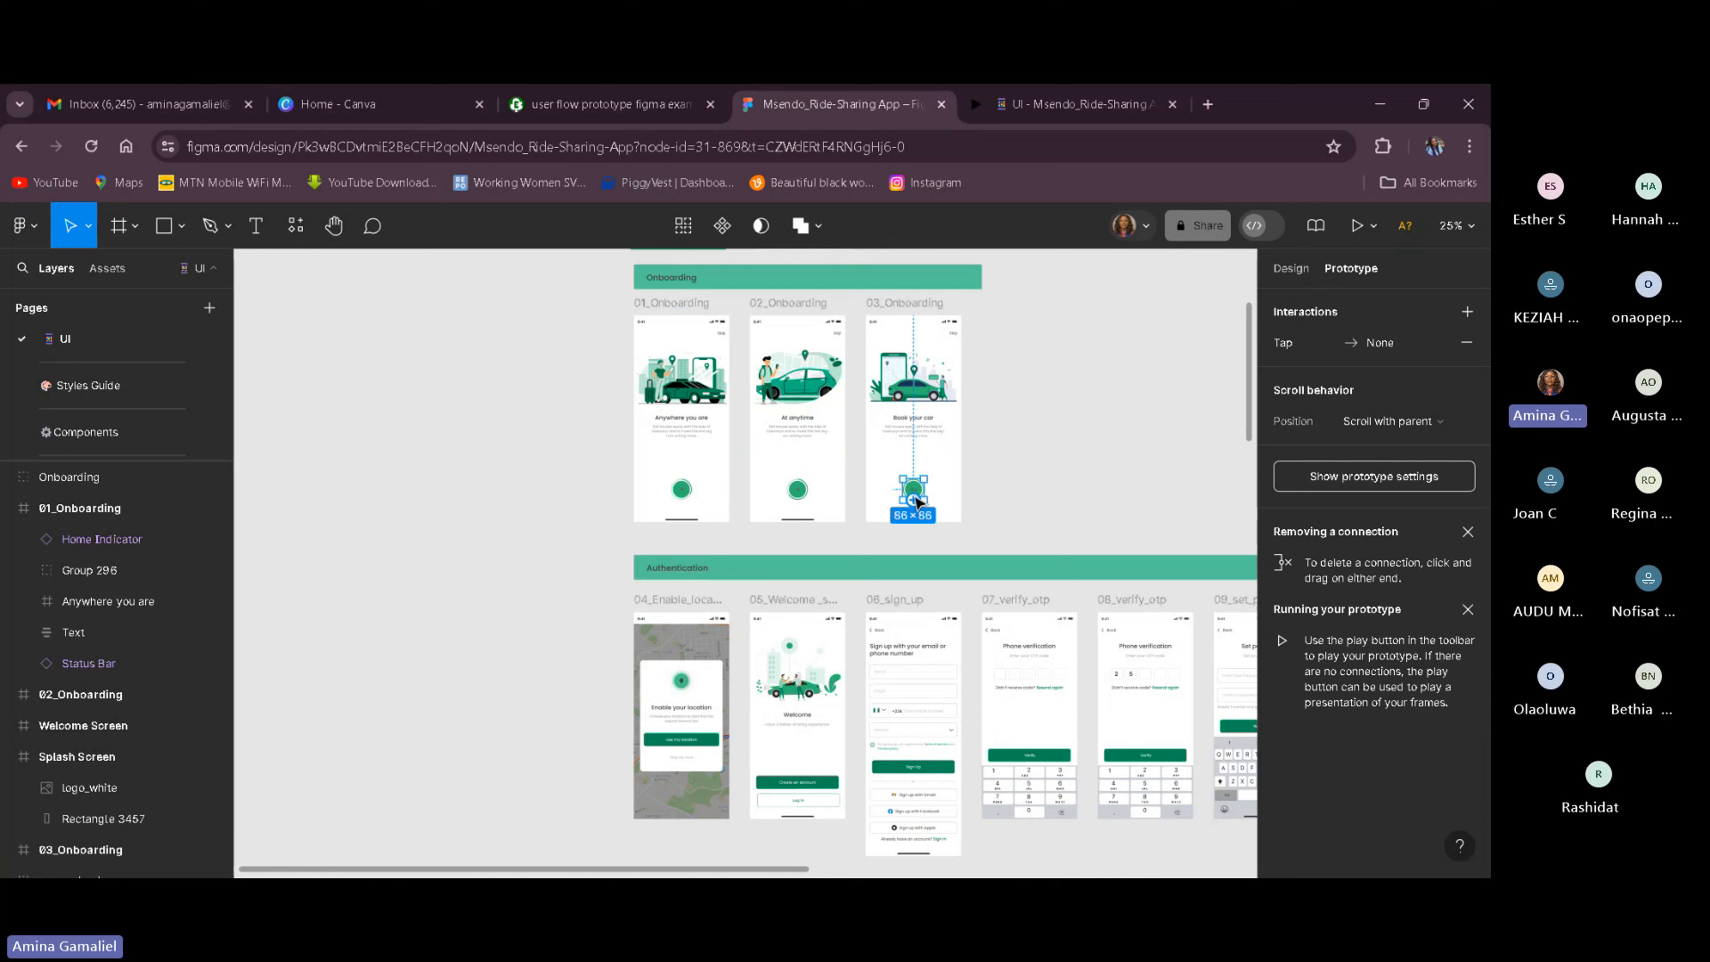
pyautogui.moveTo(913, 499); pyautogui.dragTo(678, 628)
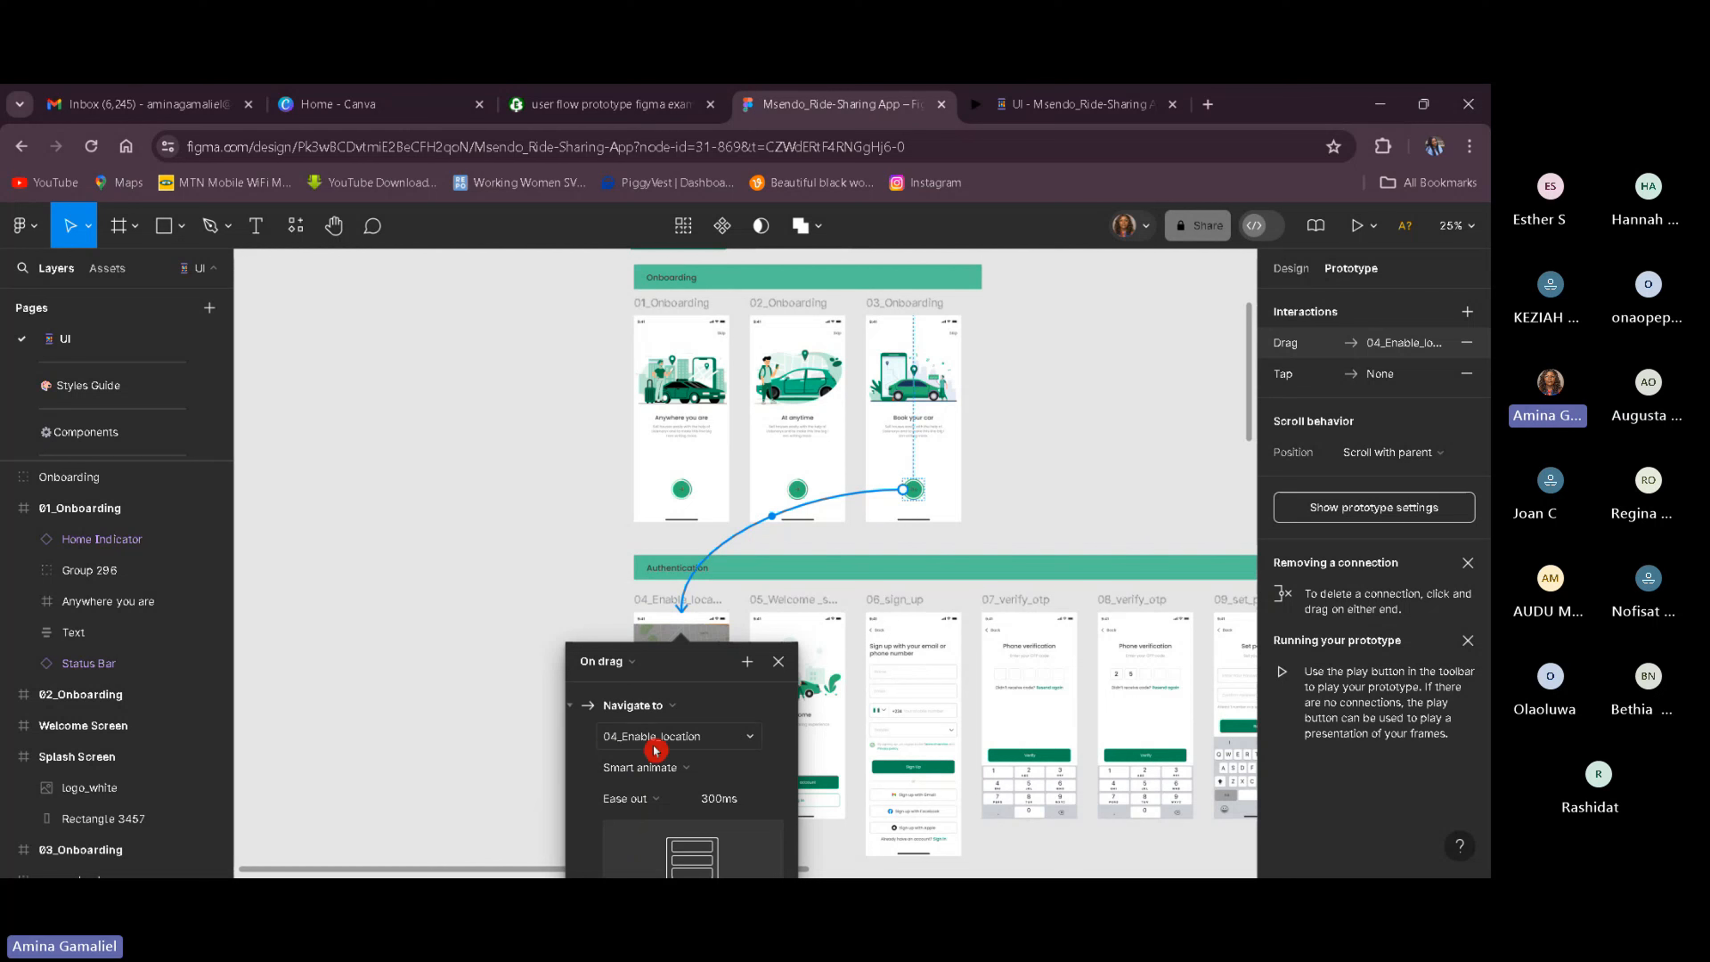
pyautogui.moveTo(708, 667); pyautogui.dragTo(508, 448)
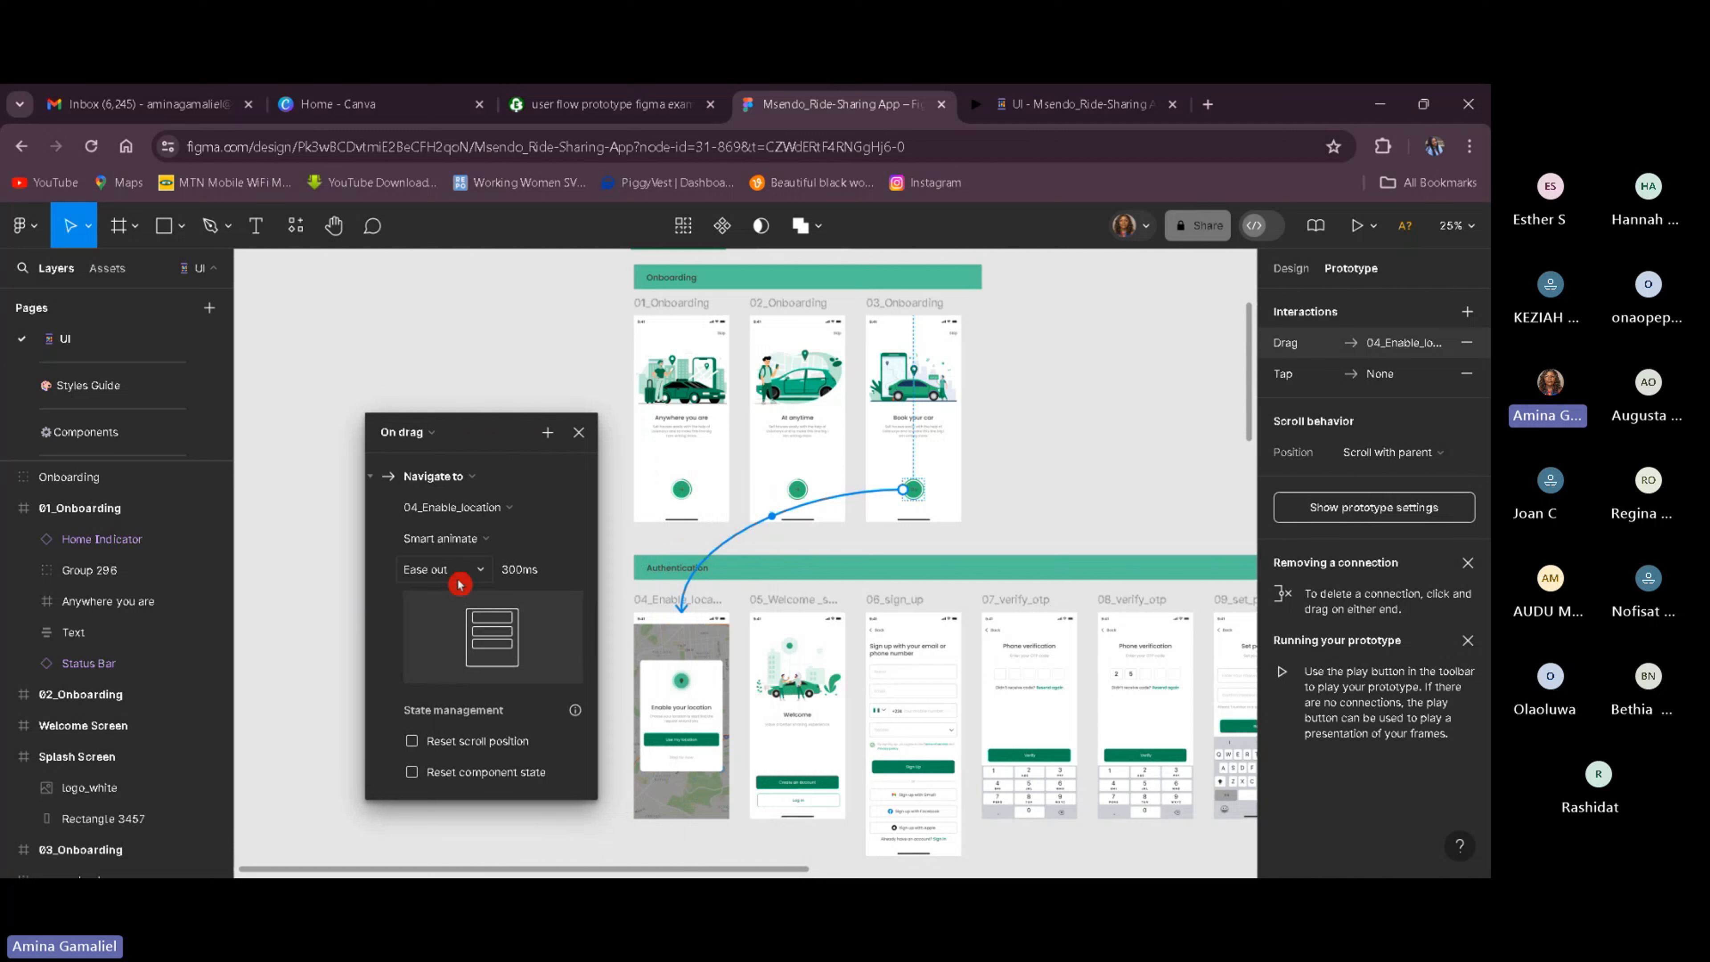
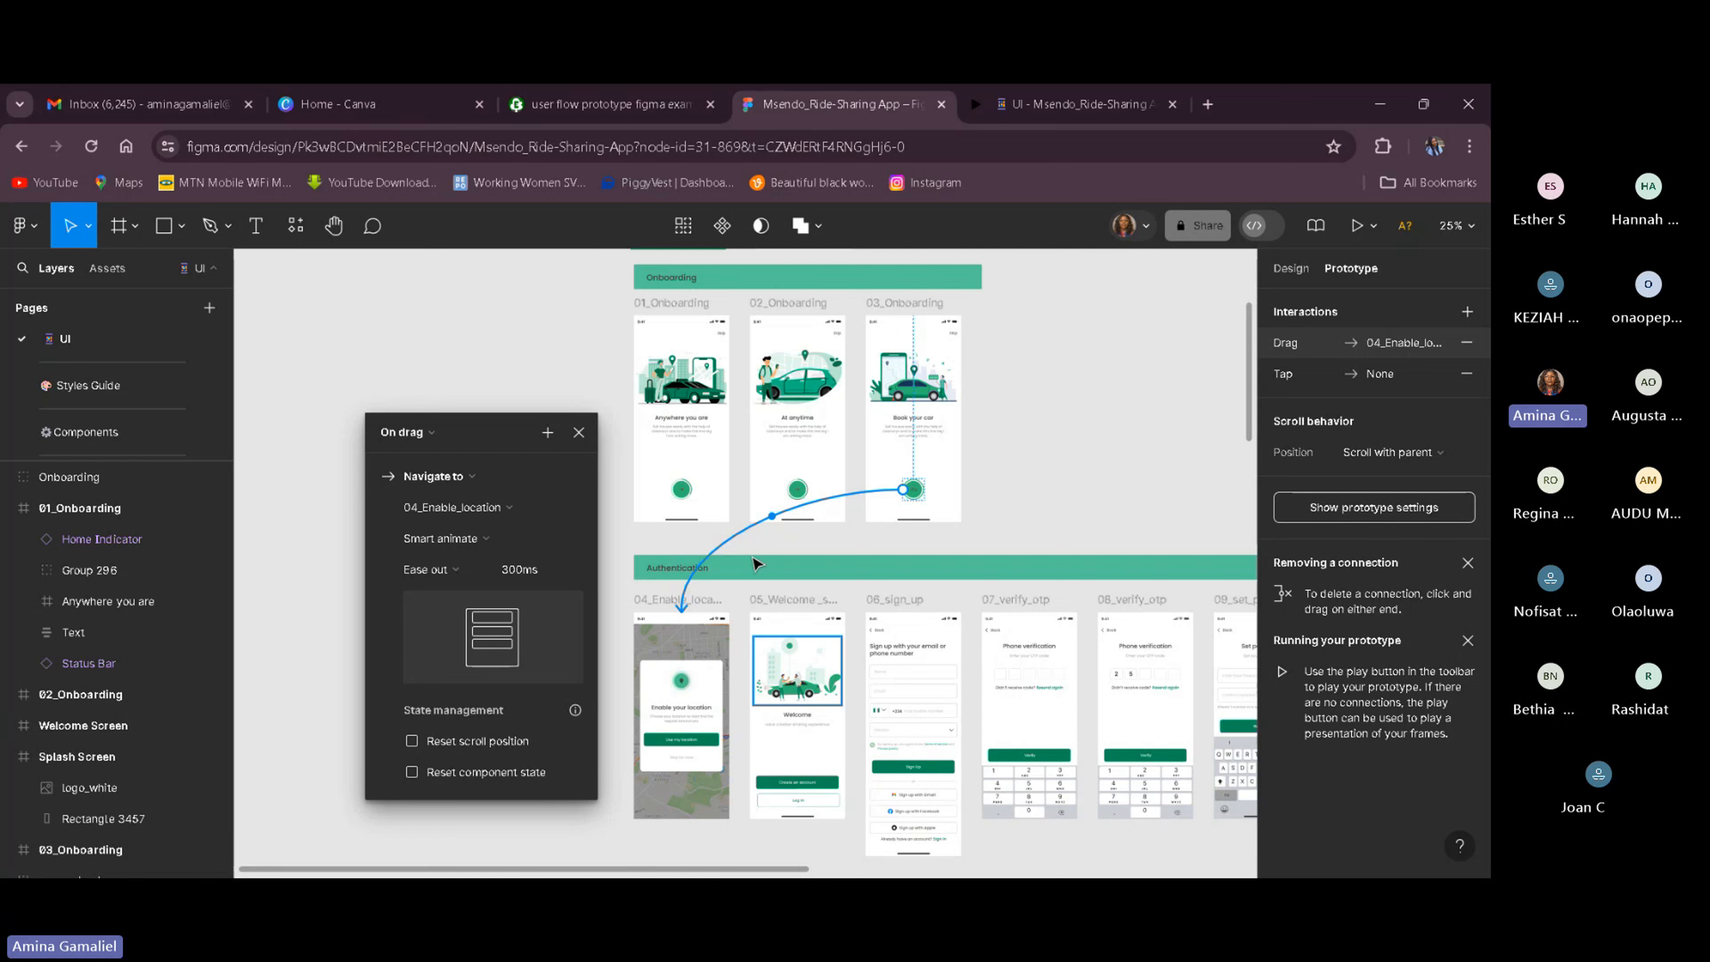
pyautogui.click(580, 381)
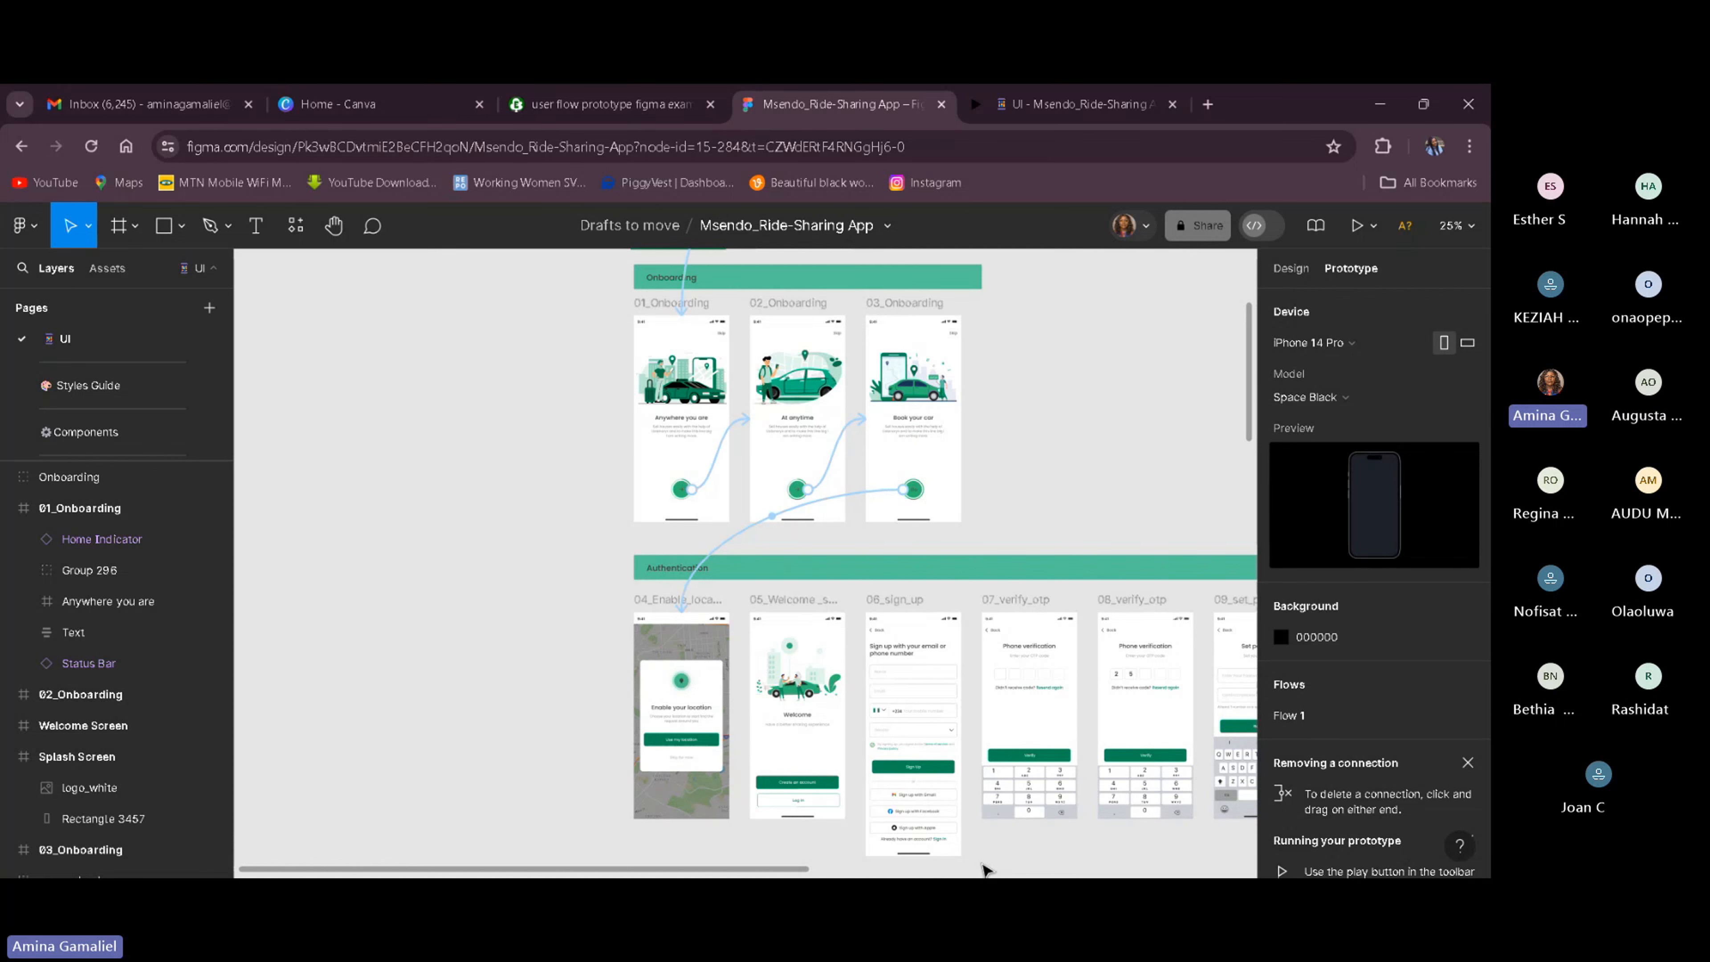
# Connect the "Skip for now" button on 04_Enable_location to 05_Welcome _screen with an On tap, Navigate to, Instant interaction.
pyautogui.hotkey('ctrl', '=')
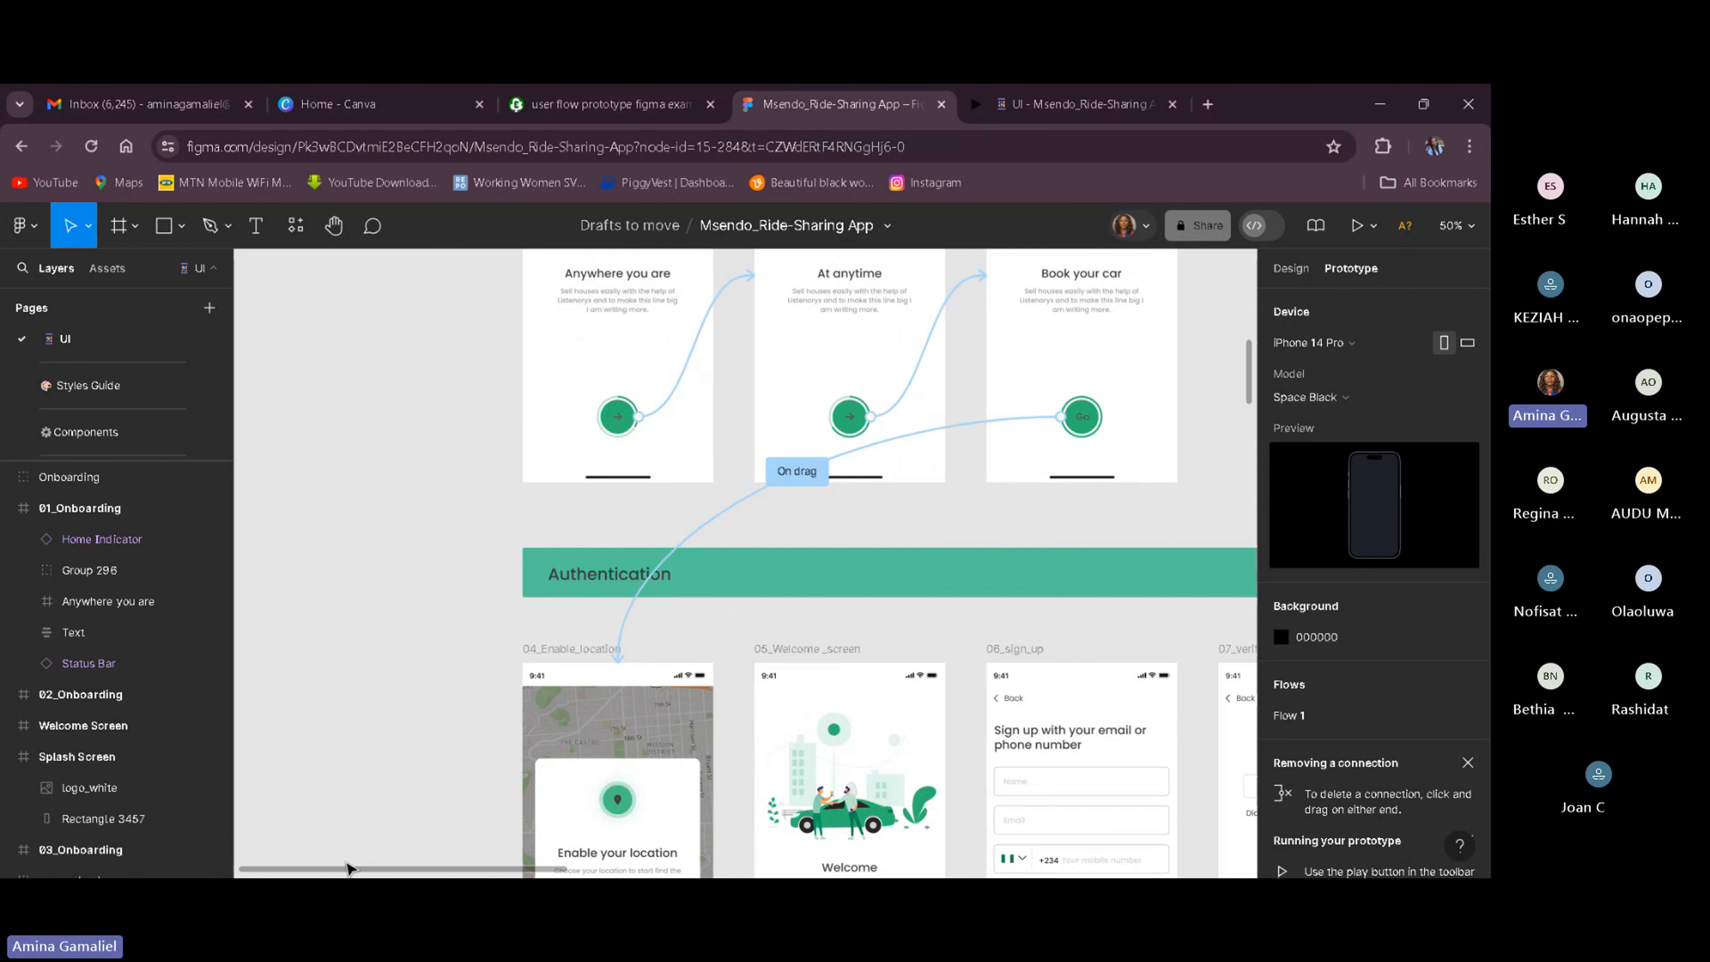
pyautogui.moveTo(339, 873); pyautogui.dragTo(430, 874)
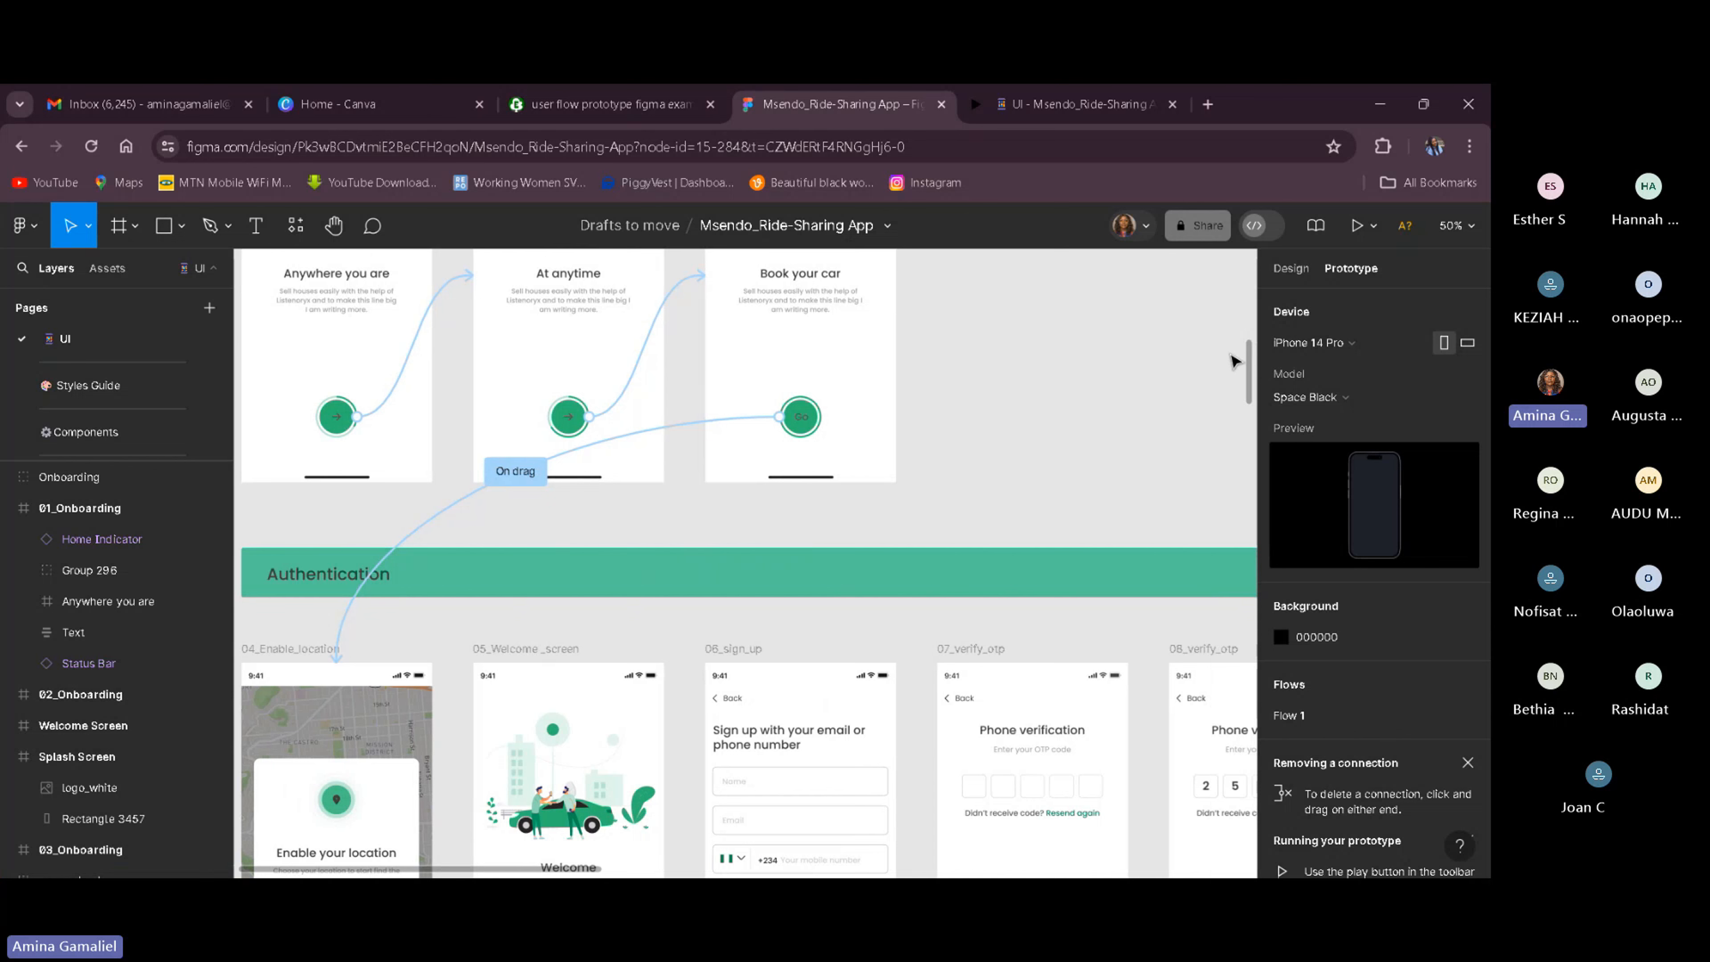
pyautogui.moveTo(1254, 351); pyautogui.dragTo(1236, 389)
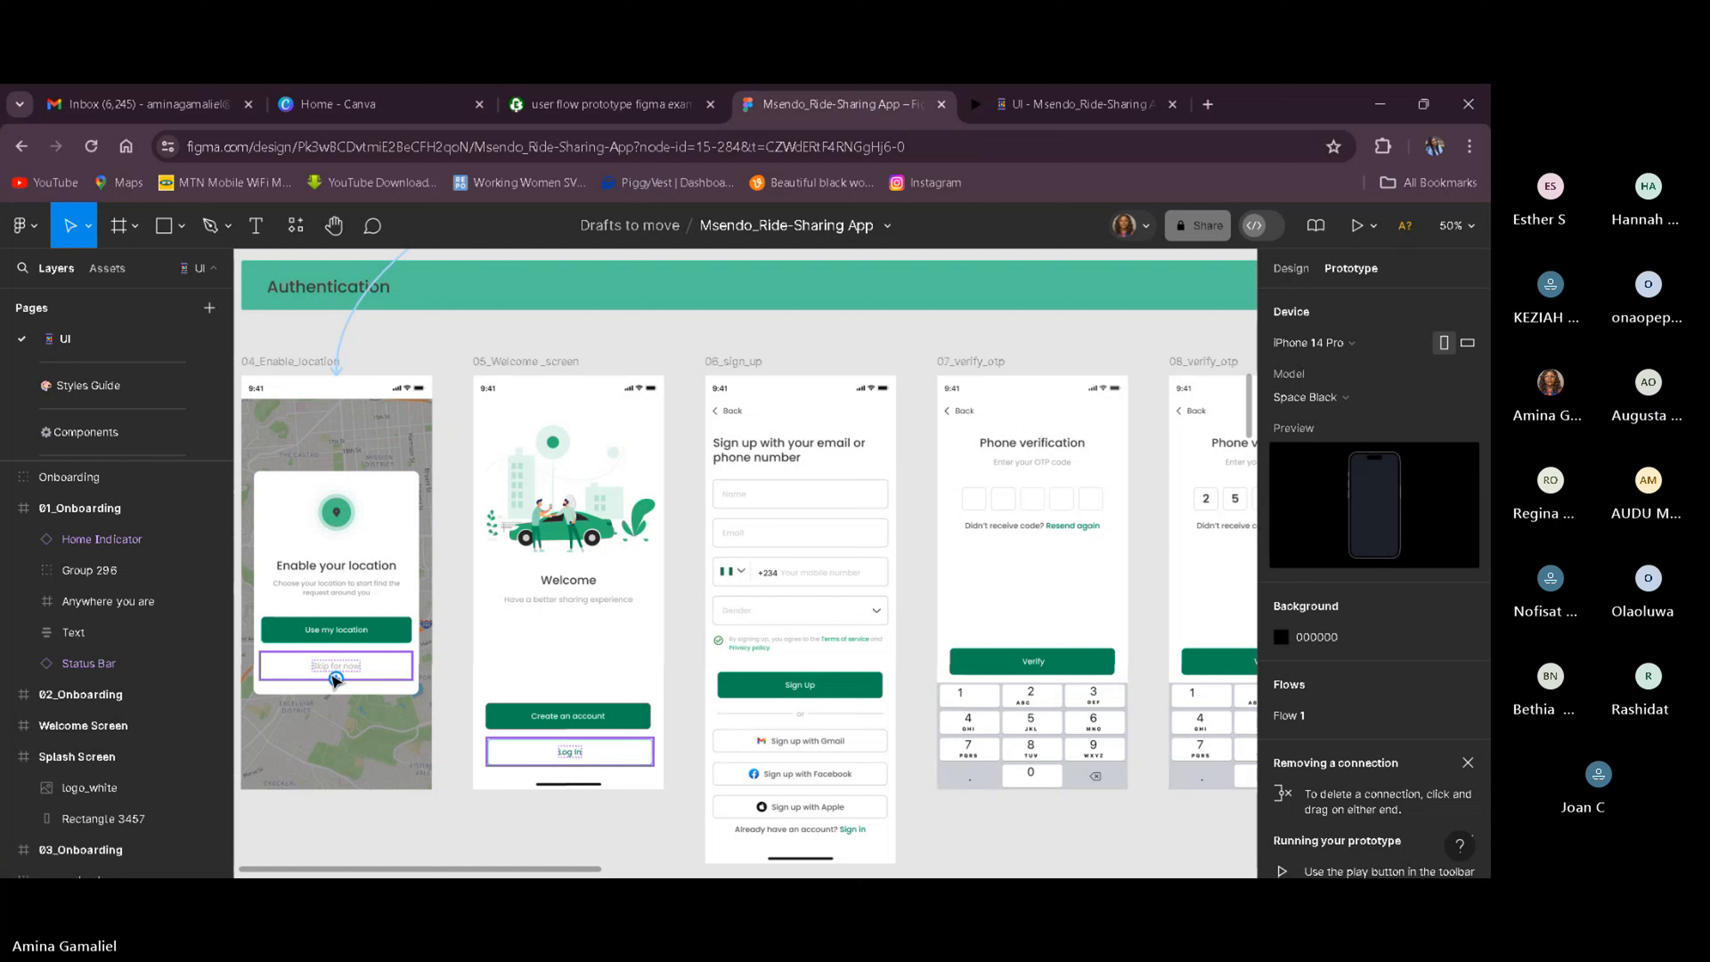
pyautogui.click(336, 679)
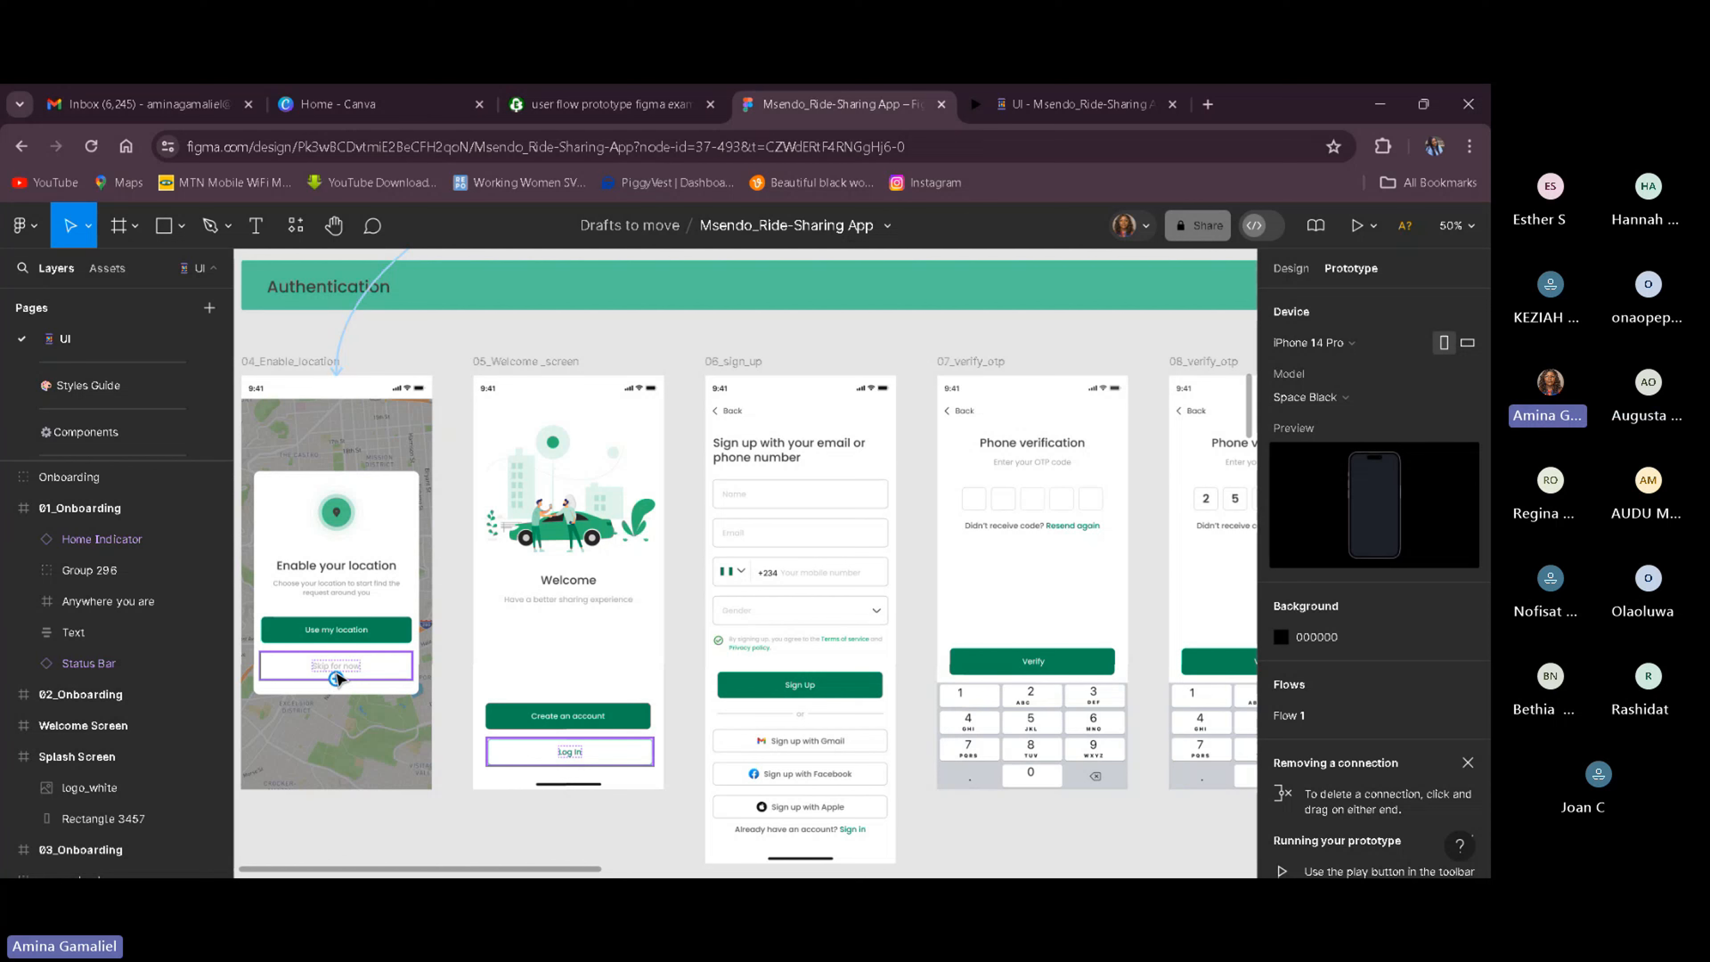
pyautogui.moveTo(336, 679); pyautogui.dragTo(605, 697)
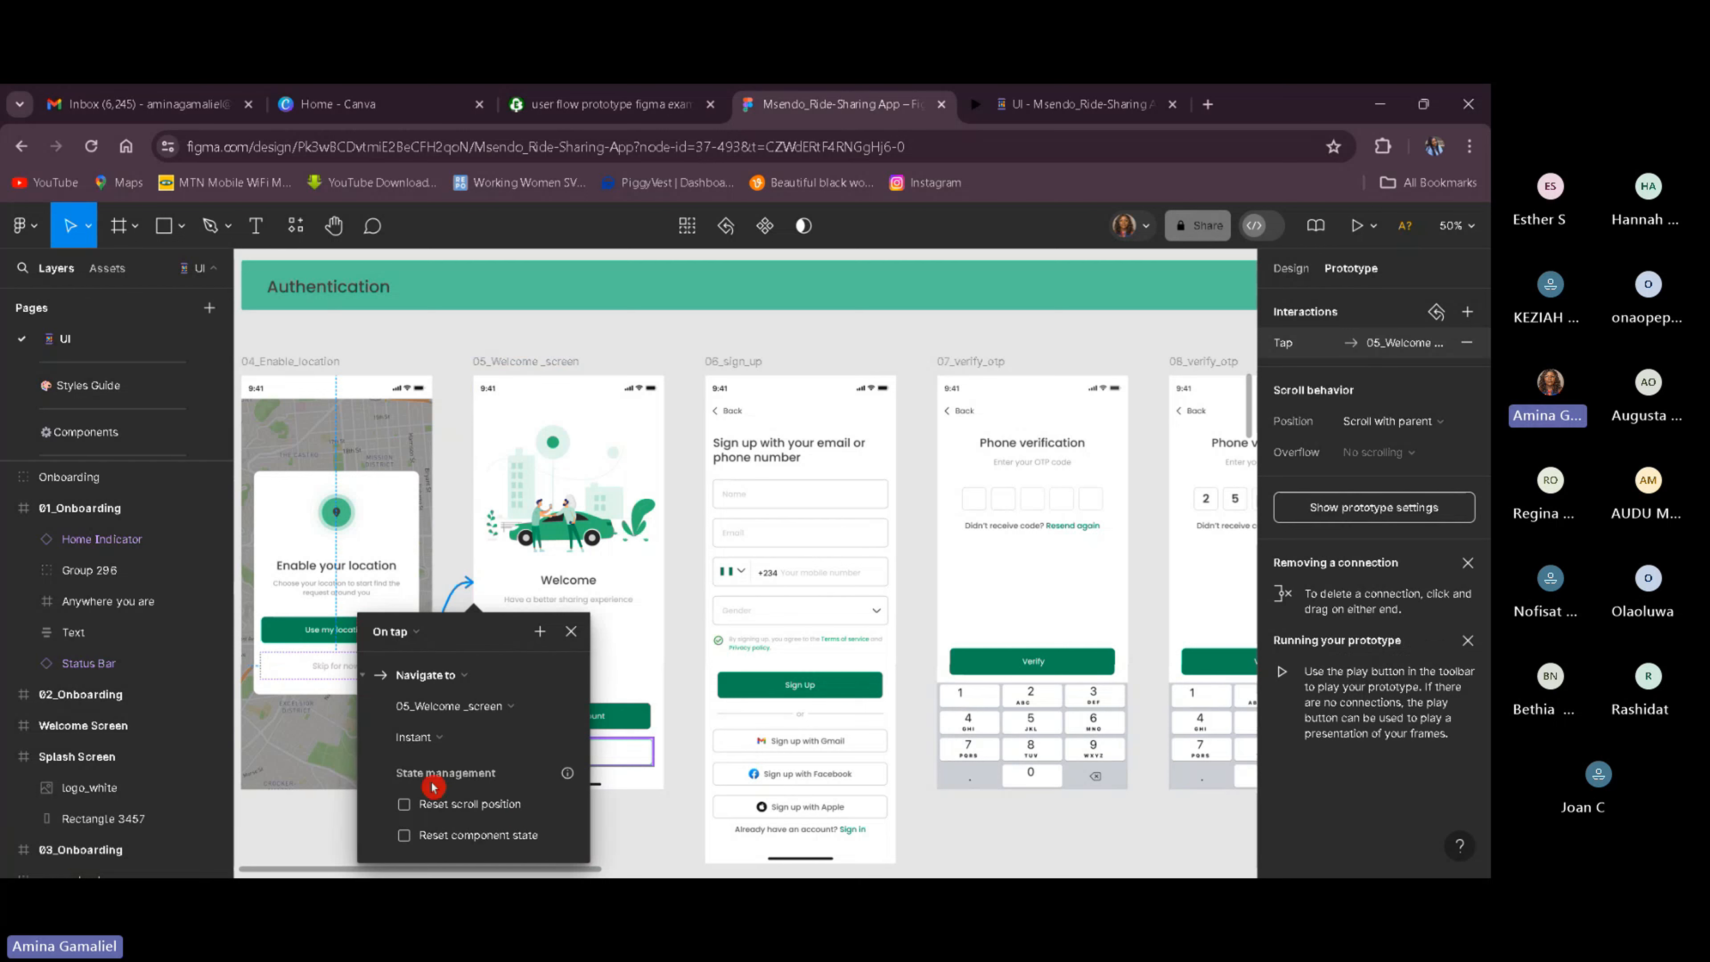
pyautogui.click(572, 632)
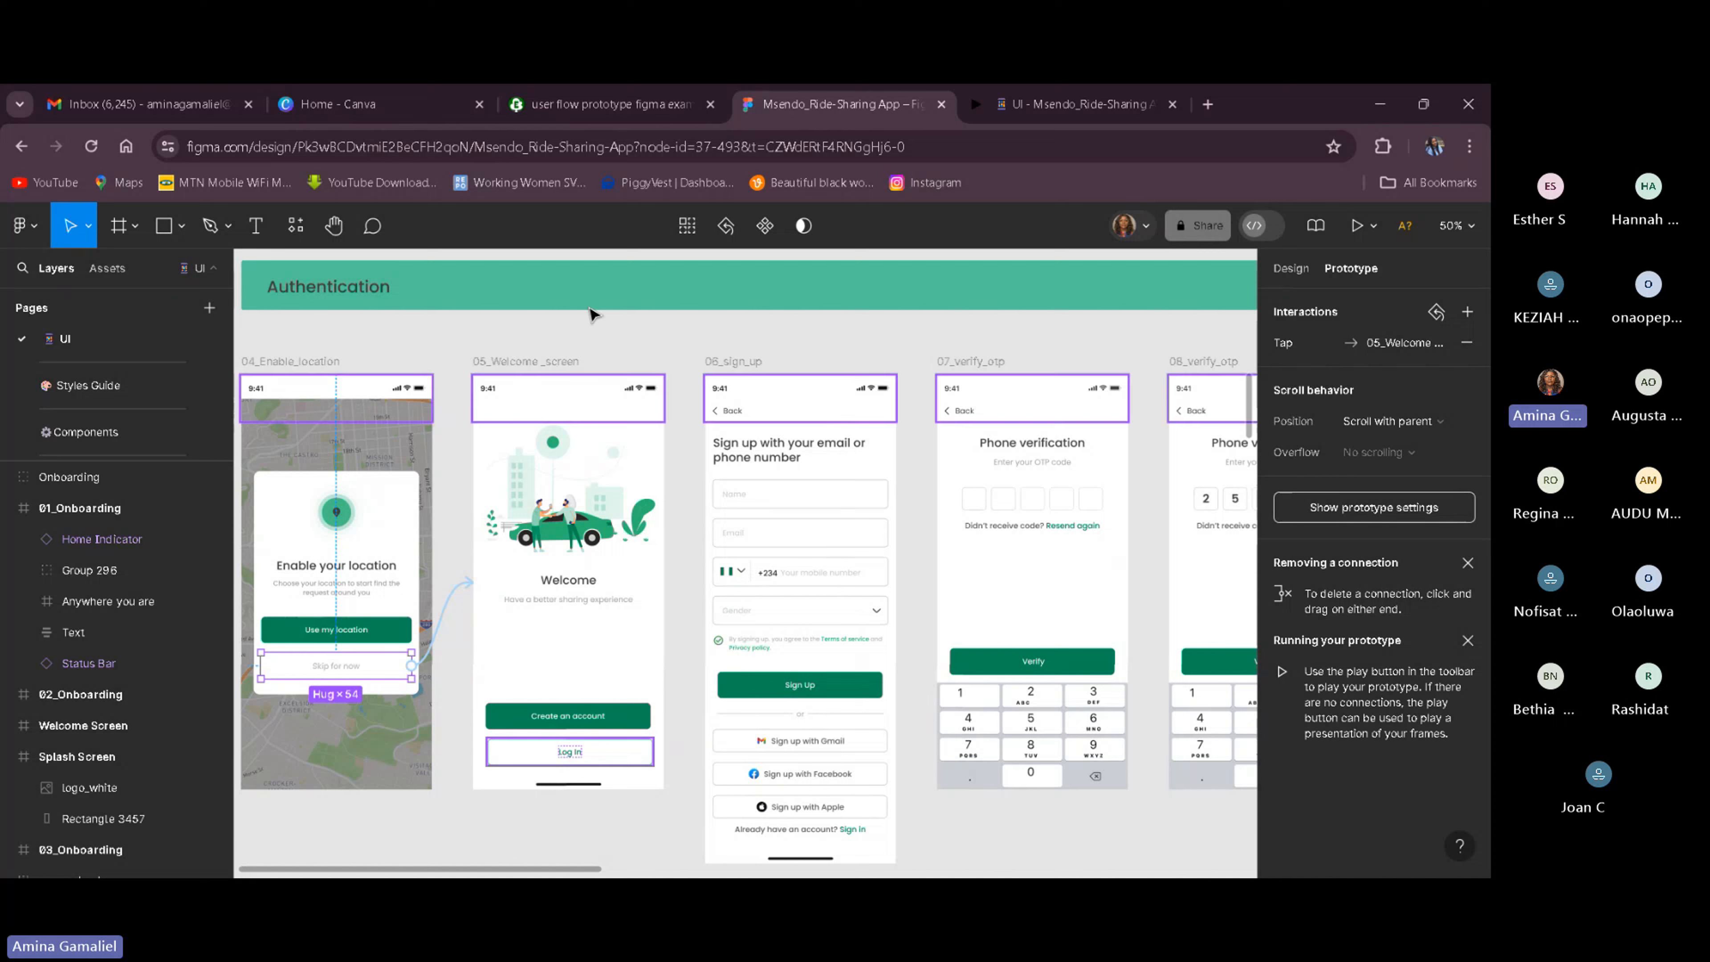
# Connect the "Create an account" button on 05_Welcome _screen to 06_sign_up with an On tap, Navigate to, Instant interaction.
pyautogui.click(571, 728)
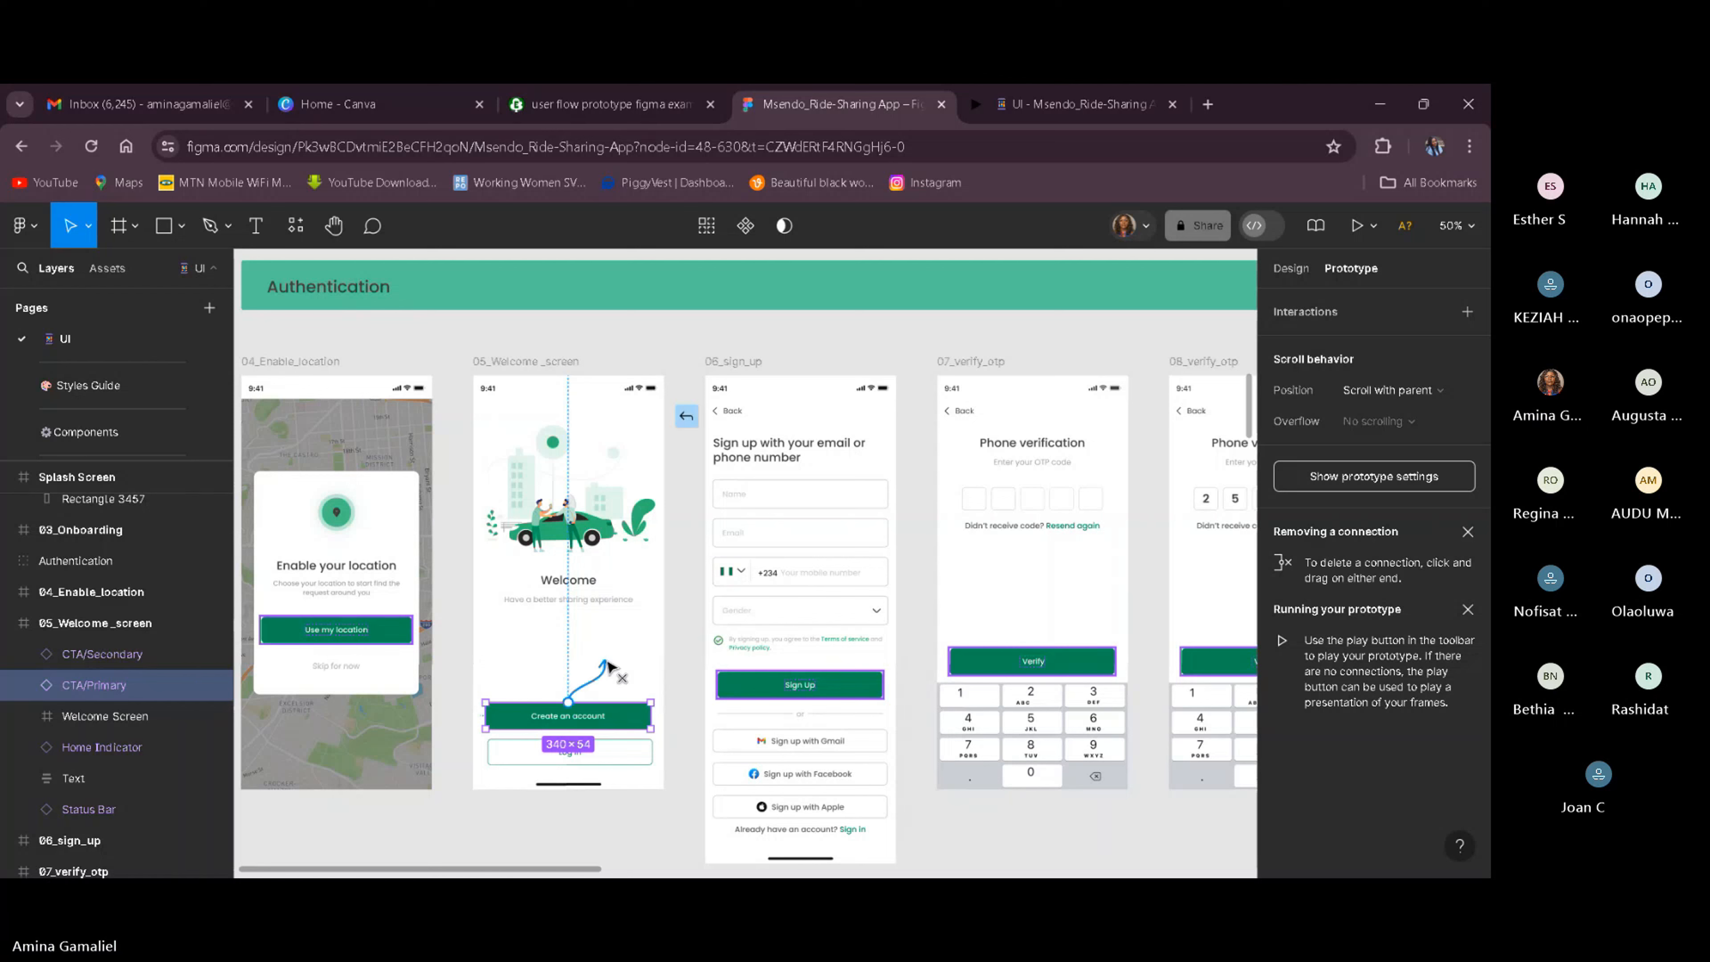
pyautogui.moveTo(567, 729); pyautogui.dragTo(730, 623)
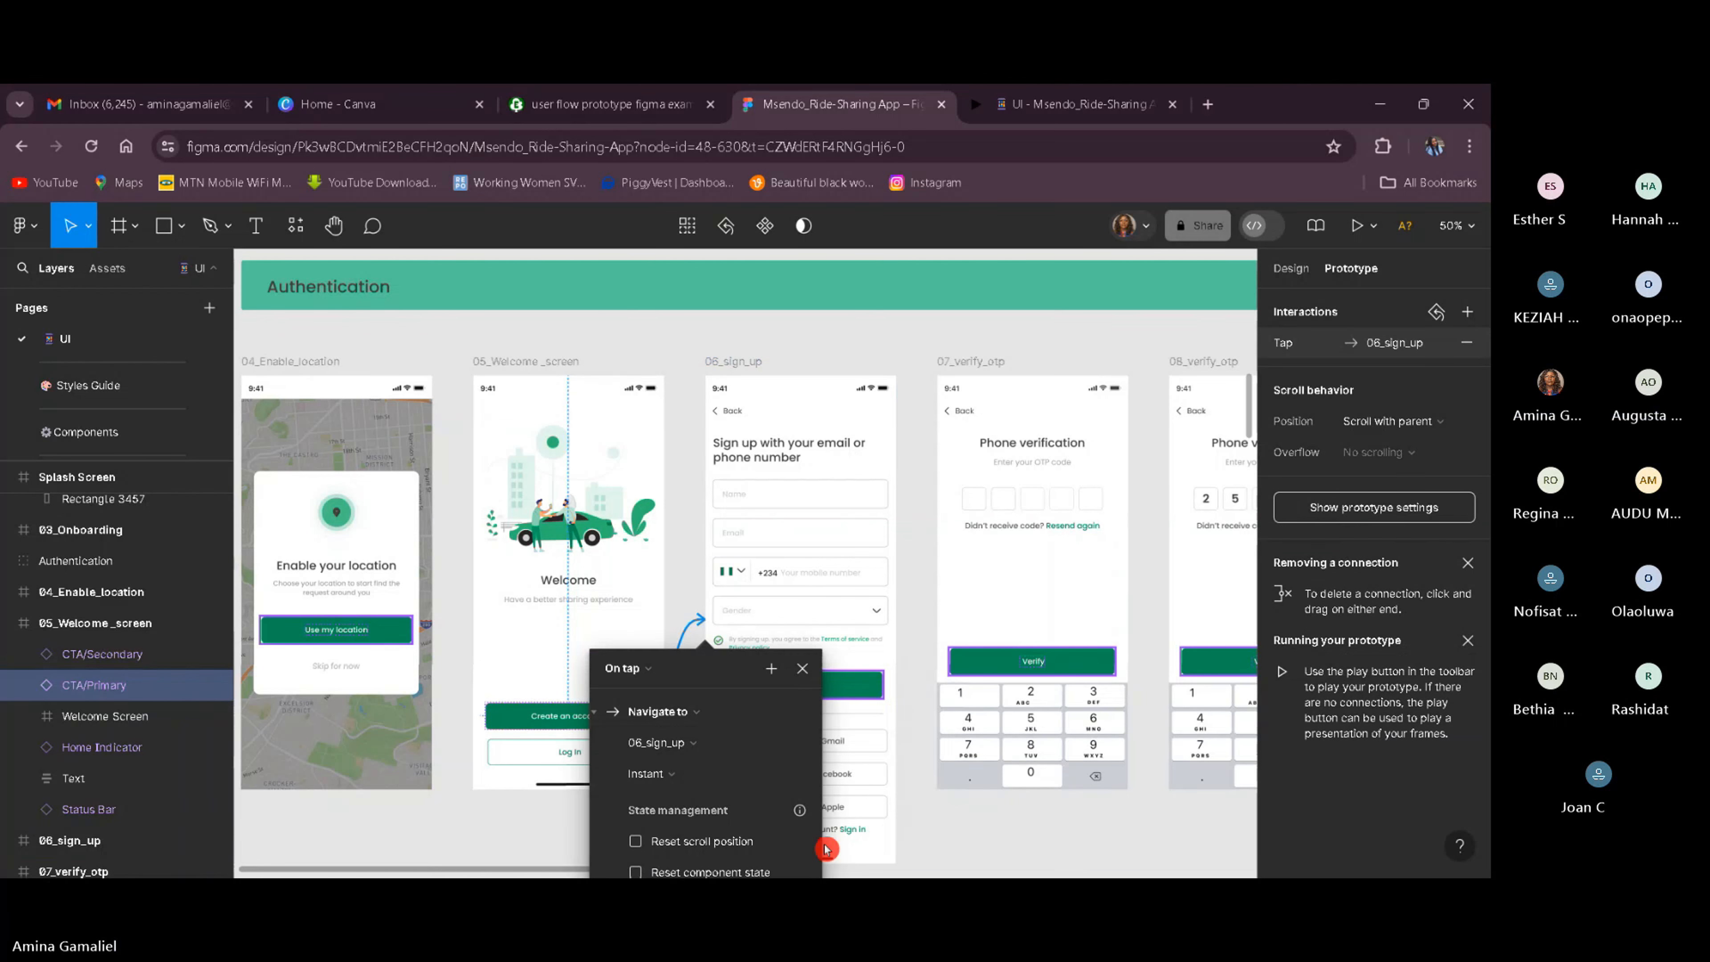
pyautogui.click(803, 670)
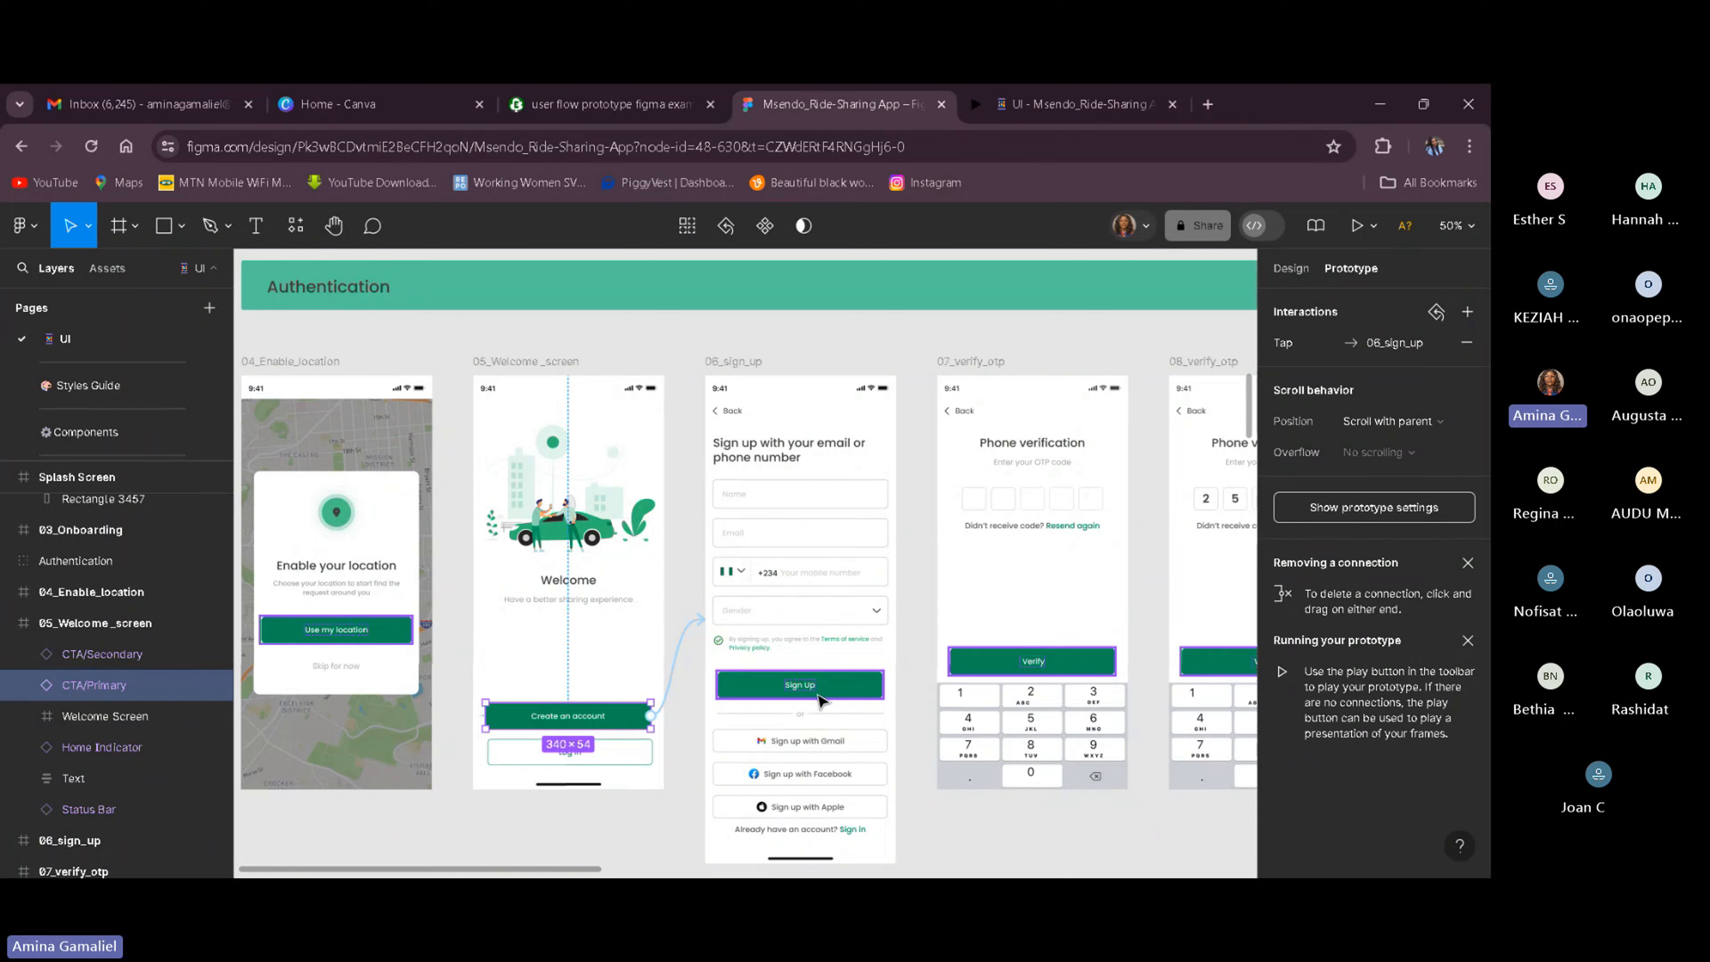
# Connect the "Sign Up" button on 06_sign_up to 07_verify_otp with an On tap, Navigate to, Instant interaction.
pyautogui.click(834, 695)
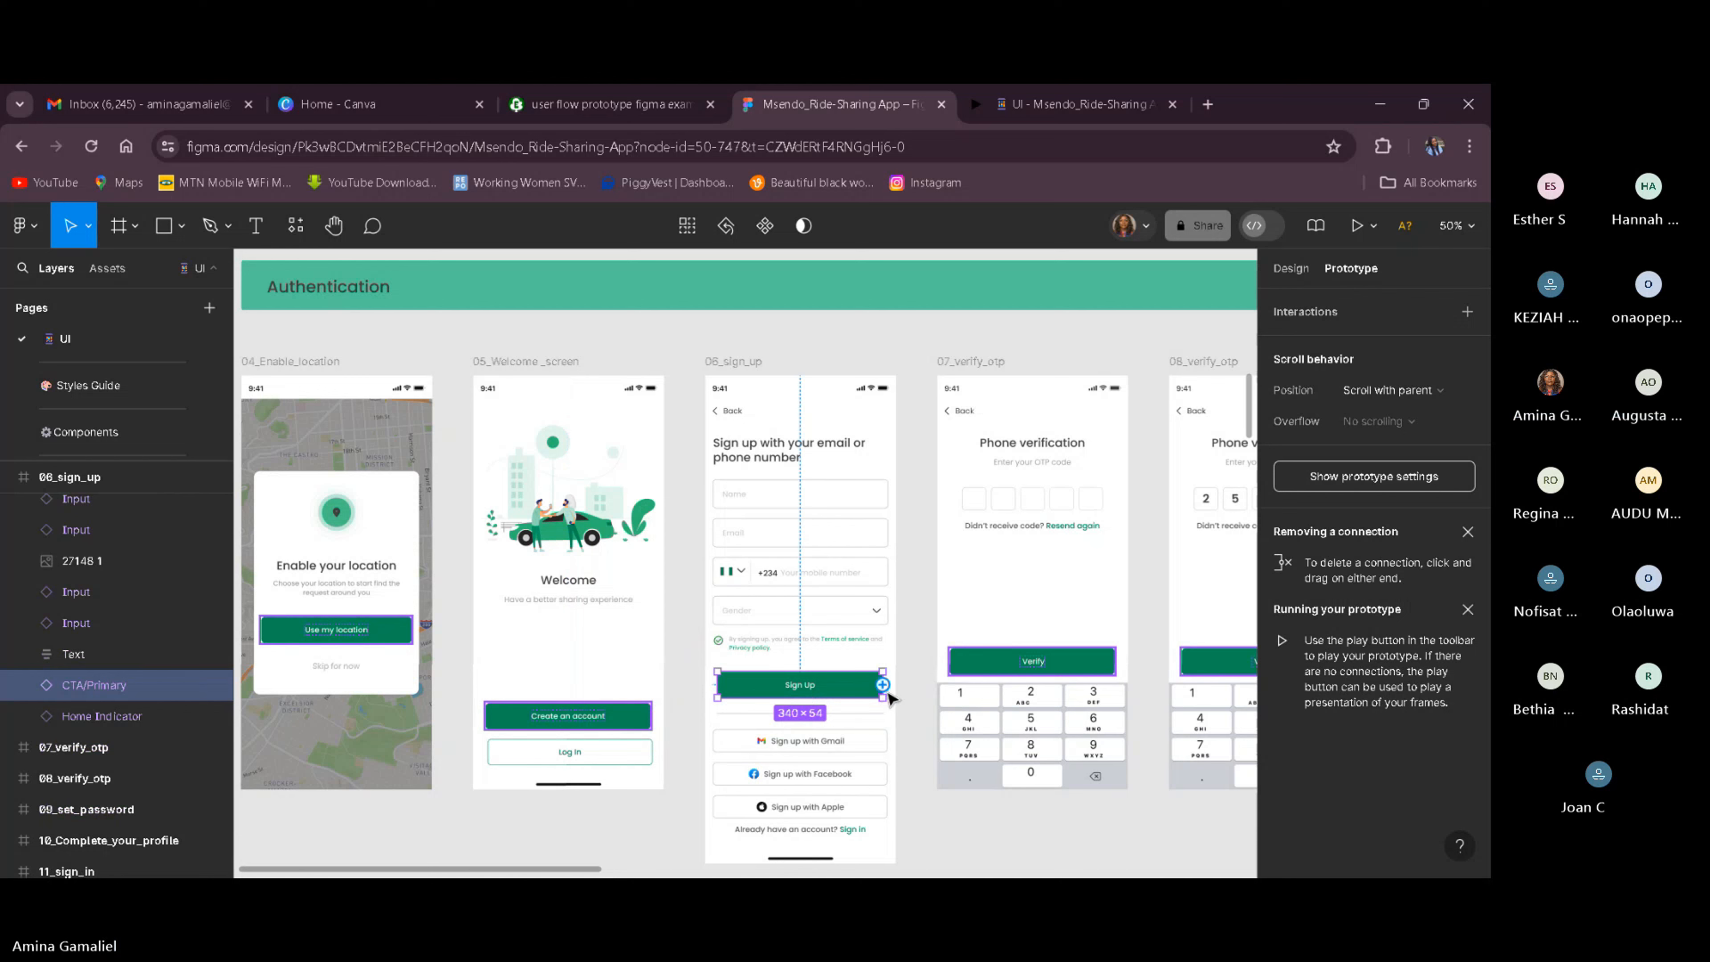
pyautogui.moveTo(882, 684); pyautogui.dragTo(979, 571)
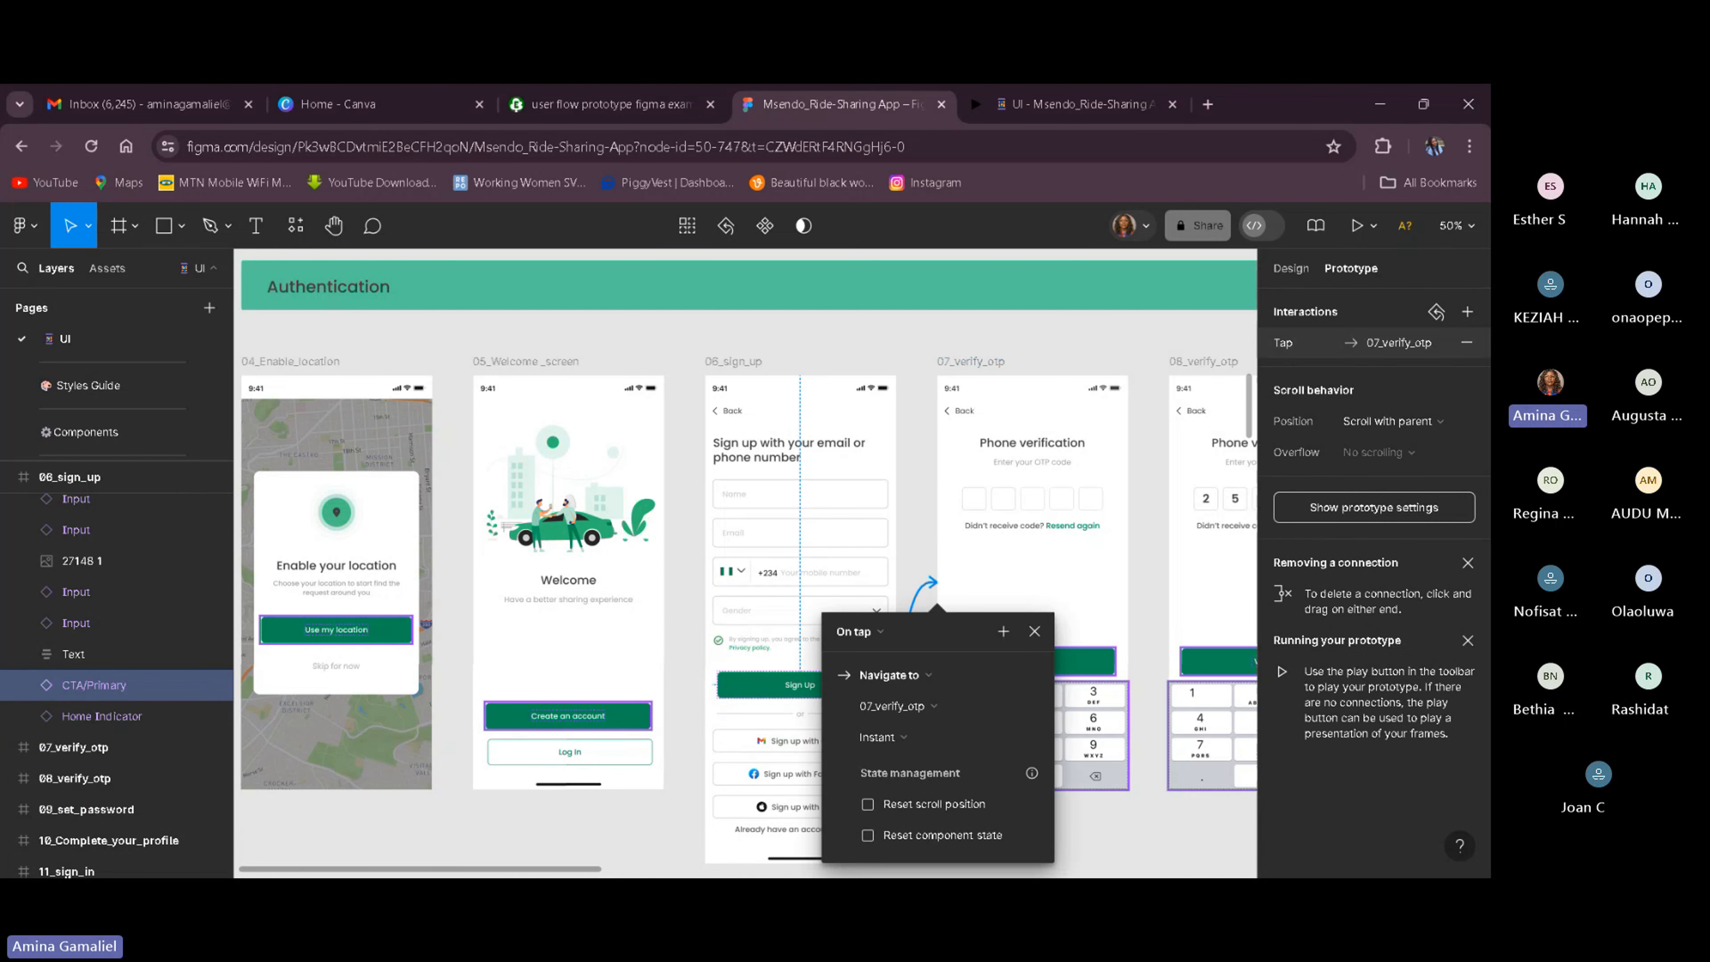
pyautogui.click(1034, 631)
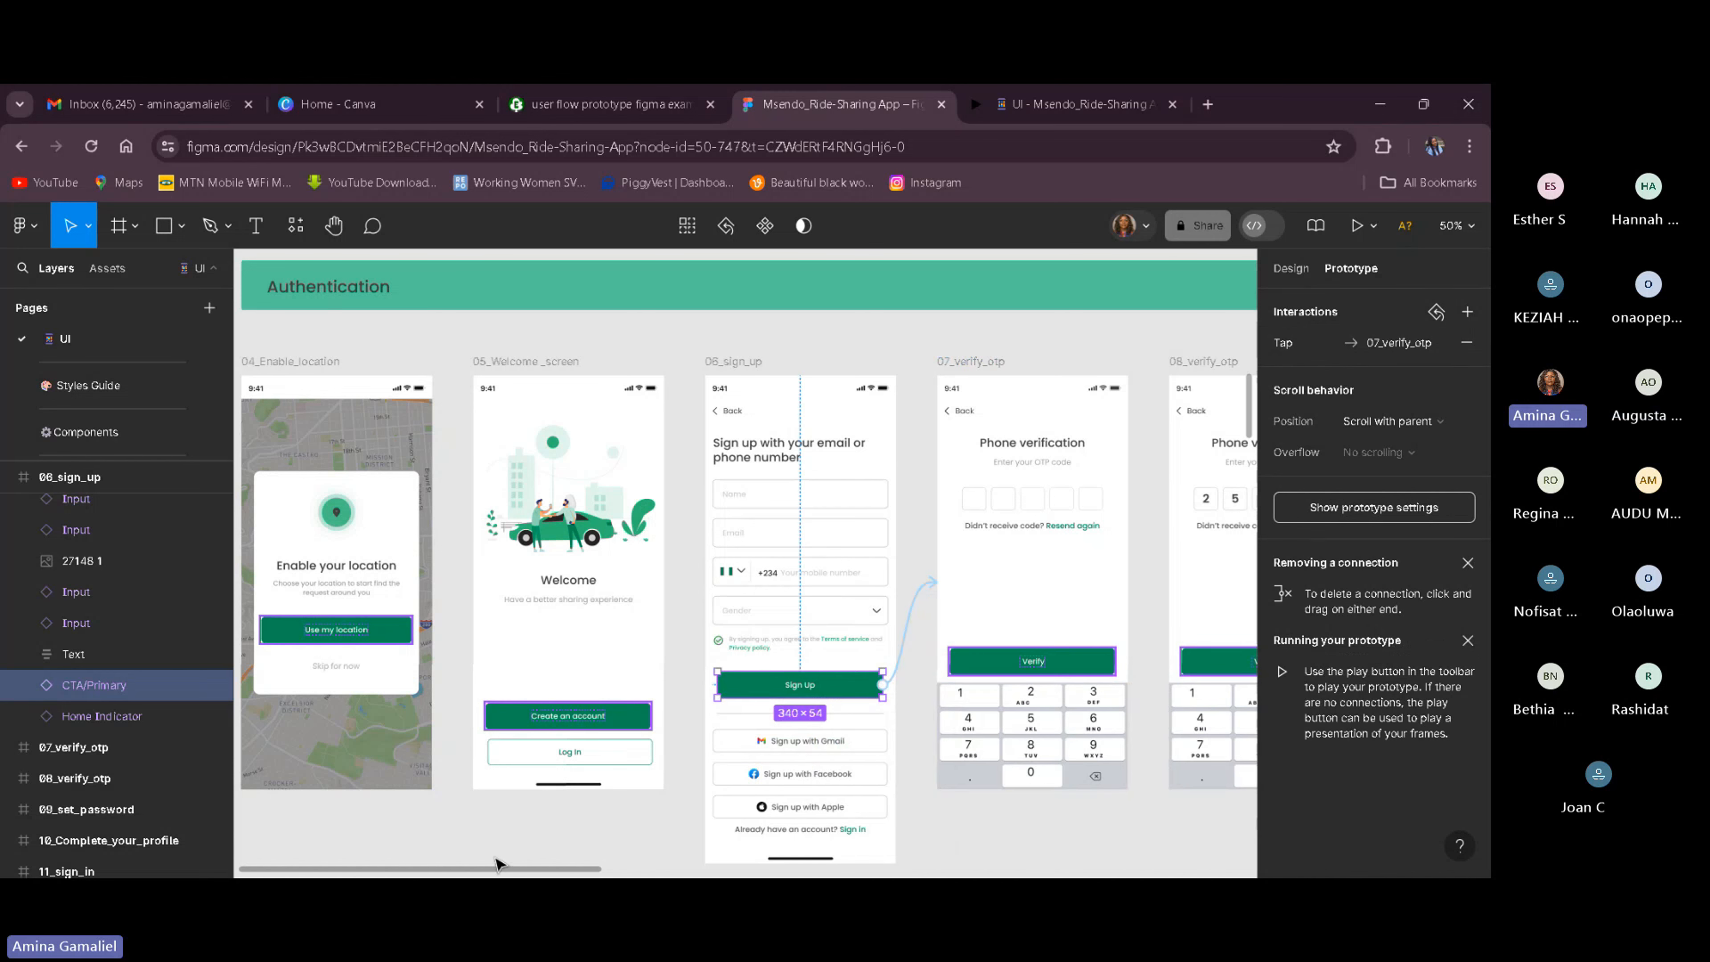
# Review the interaction settings of the connection from the "Sign Up" button to 07_verify_otp.
pyautogui.moveTo(492, 870); pyautogui.dragTo(569, 873)
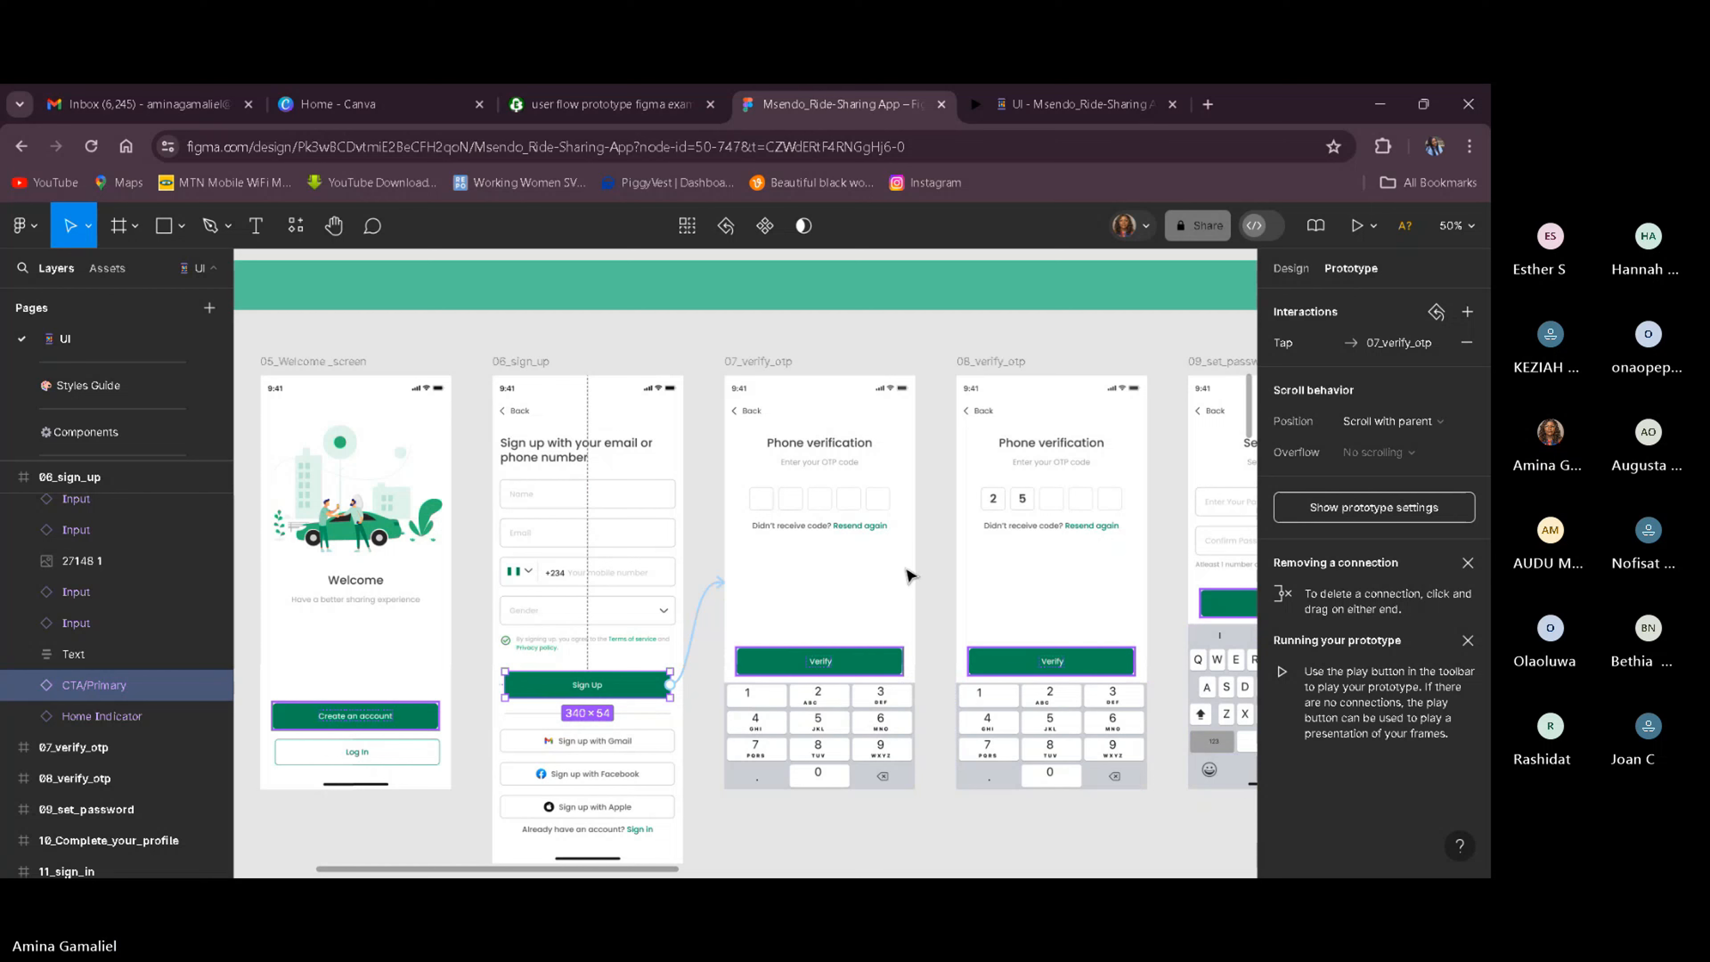
pyautogui.click(902, 591)
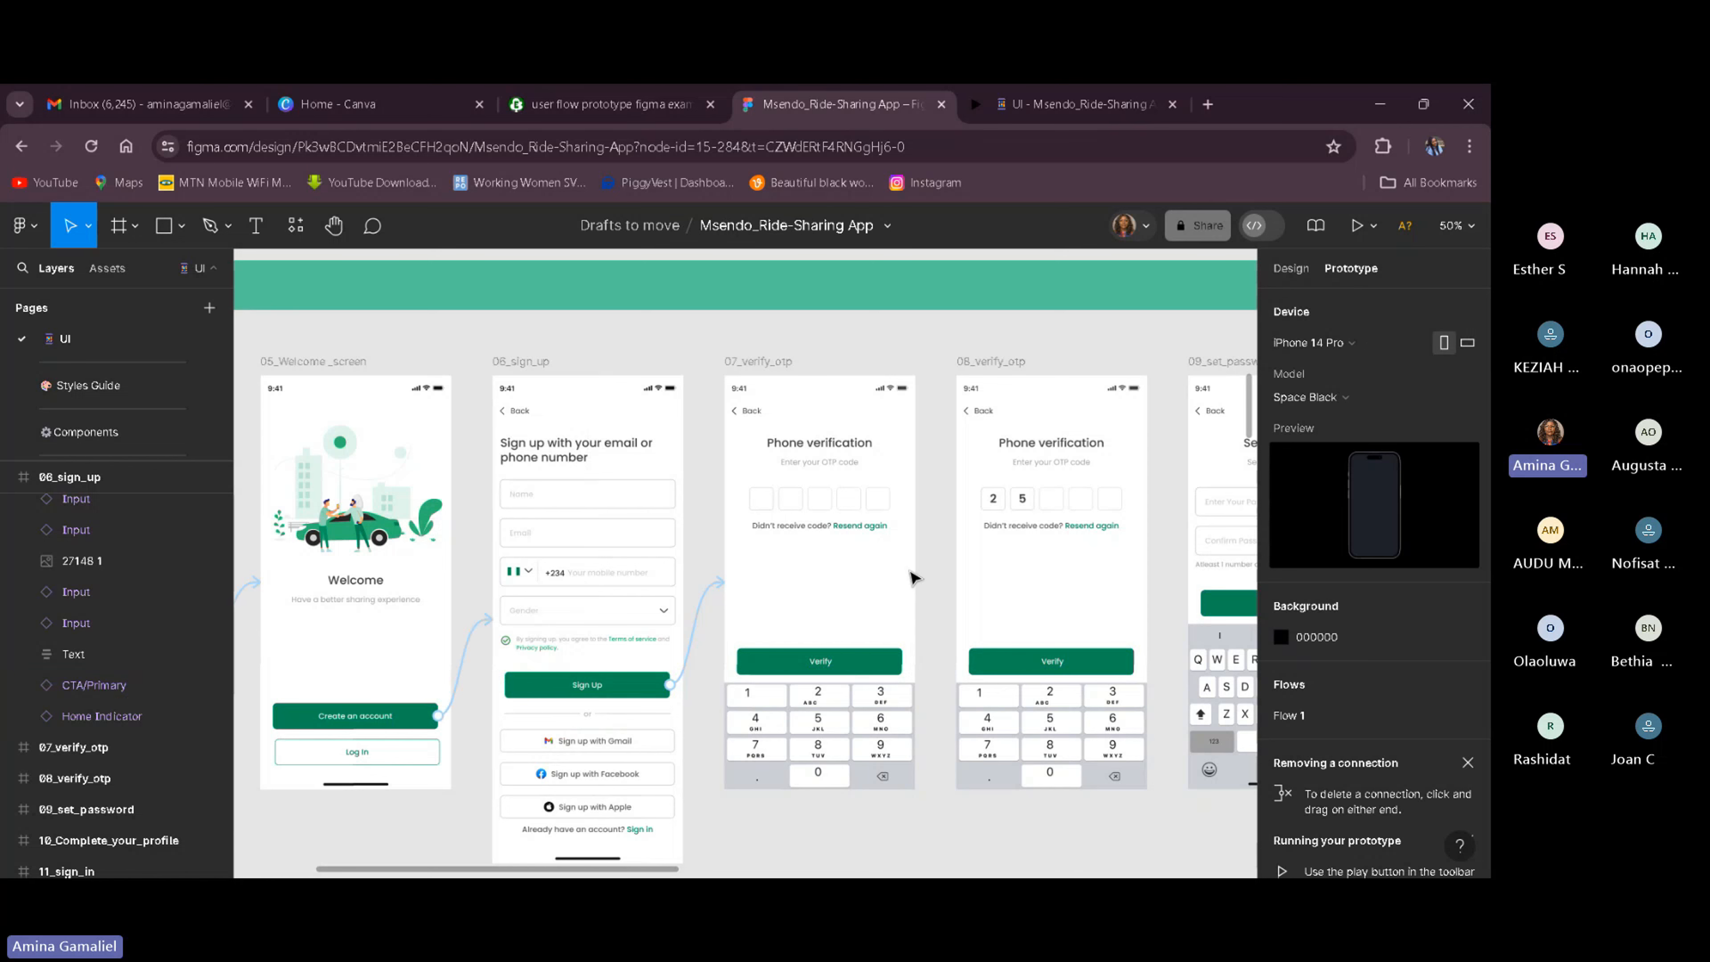
pyautogui.scroll(-2, 929, 606)
pyautogui.scroll(-2, 932, 634)
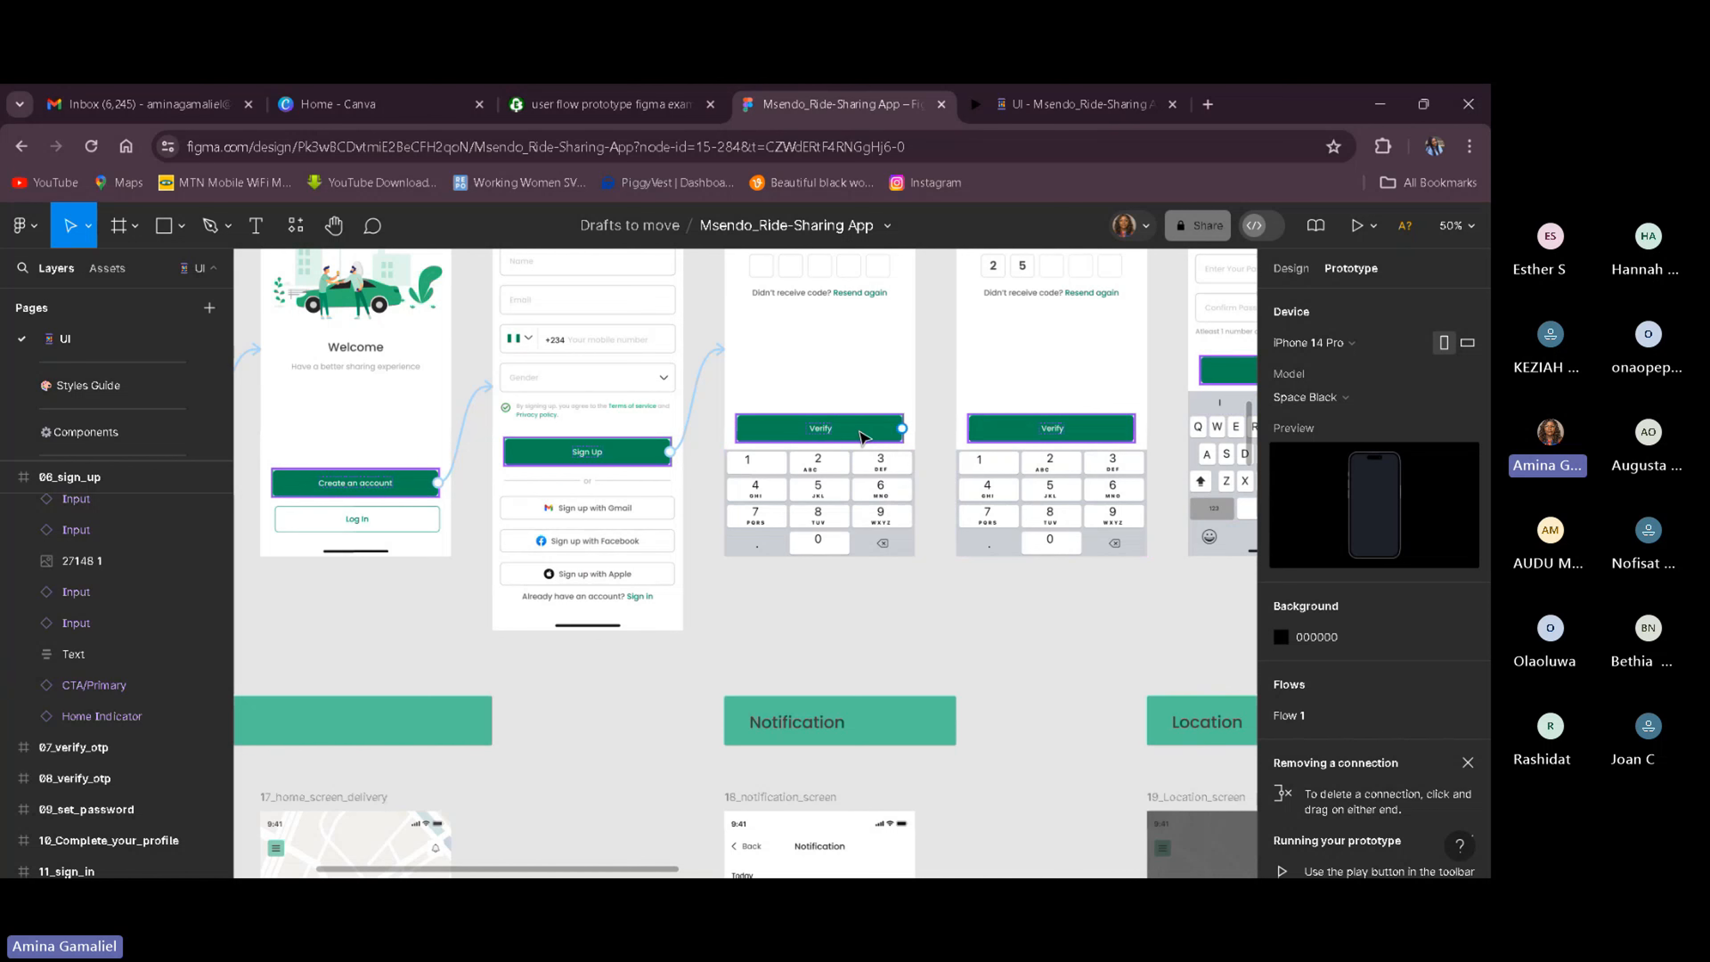
pyautogui.scroll(3, 929, 522)
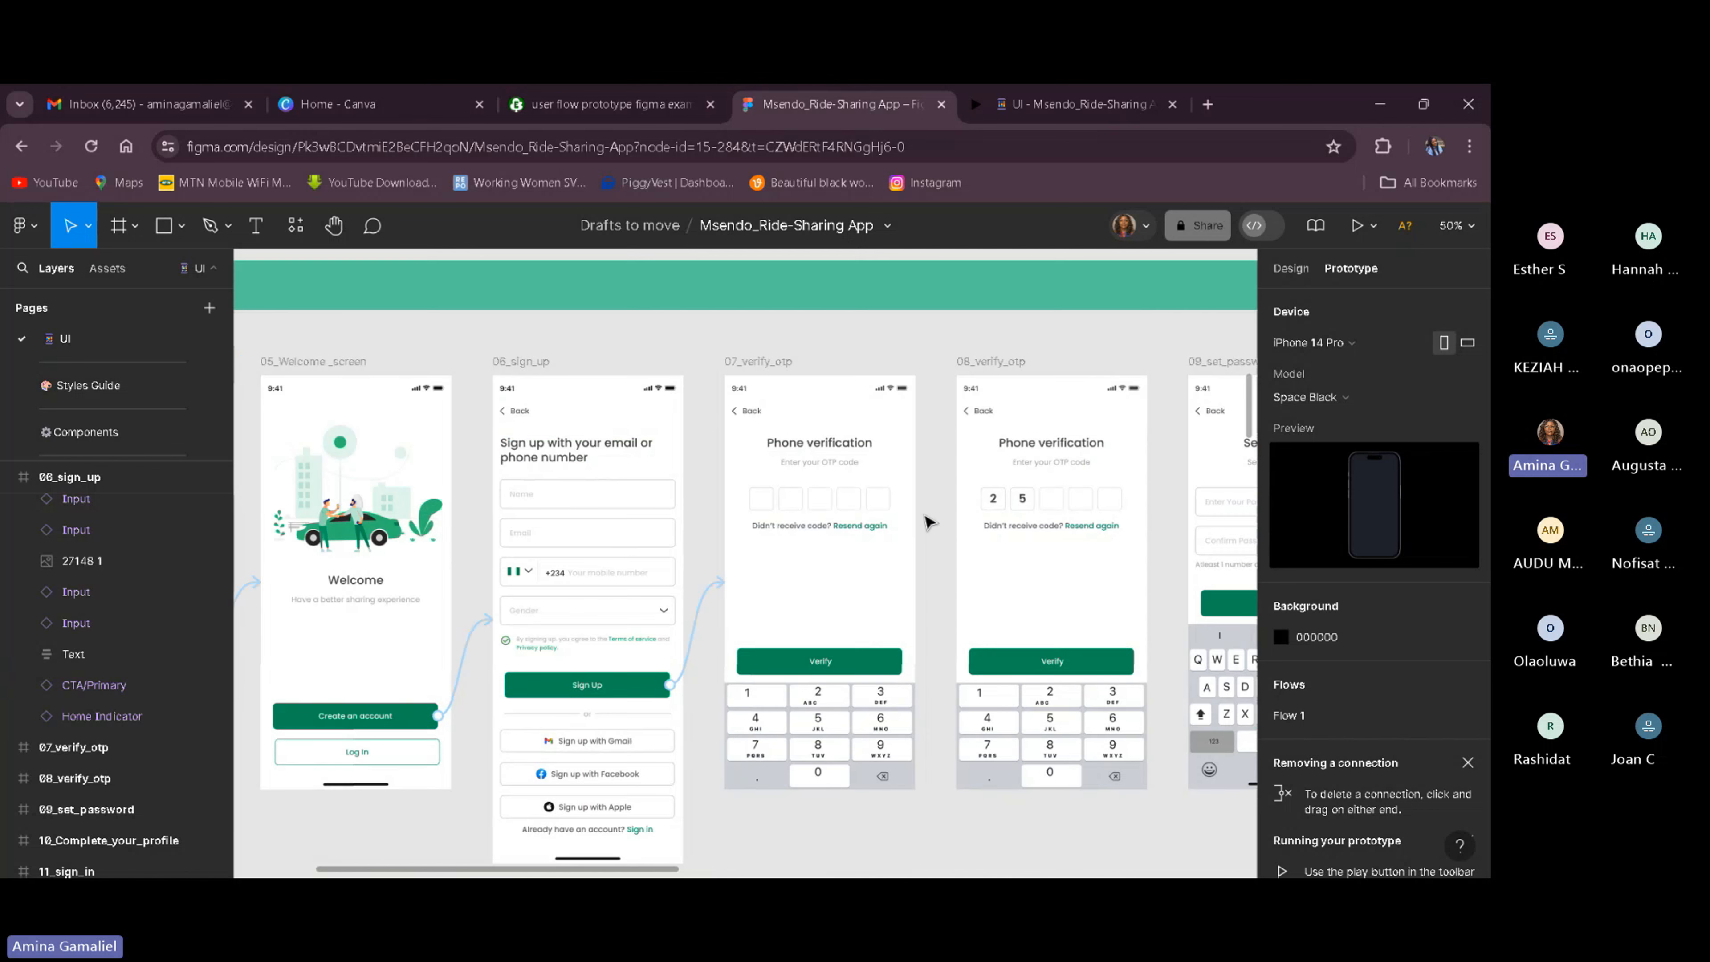
pyautogui.click(724, 588)
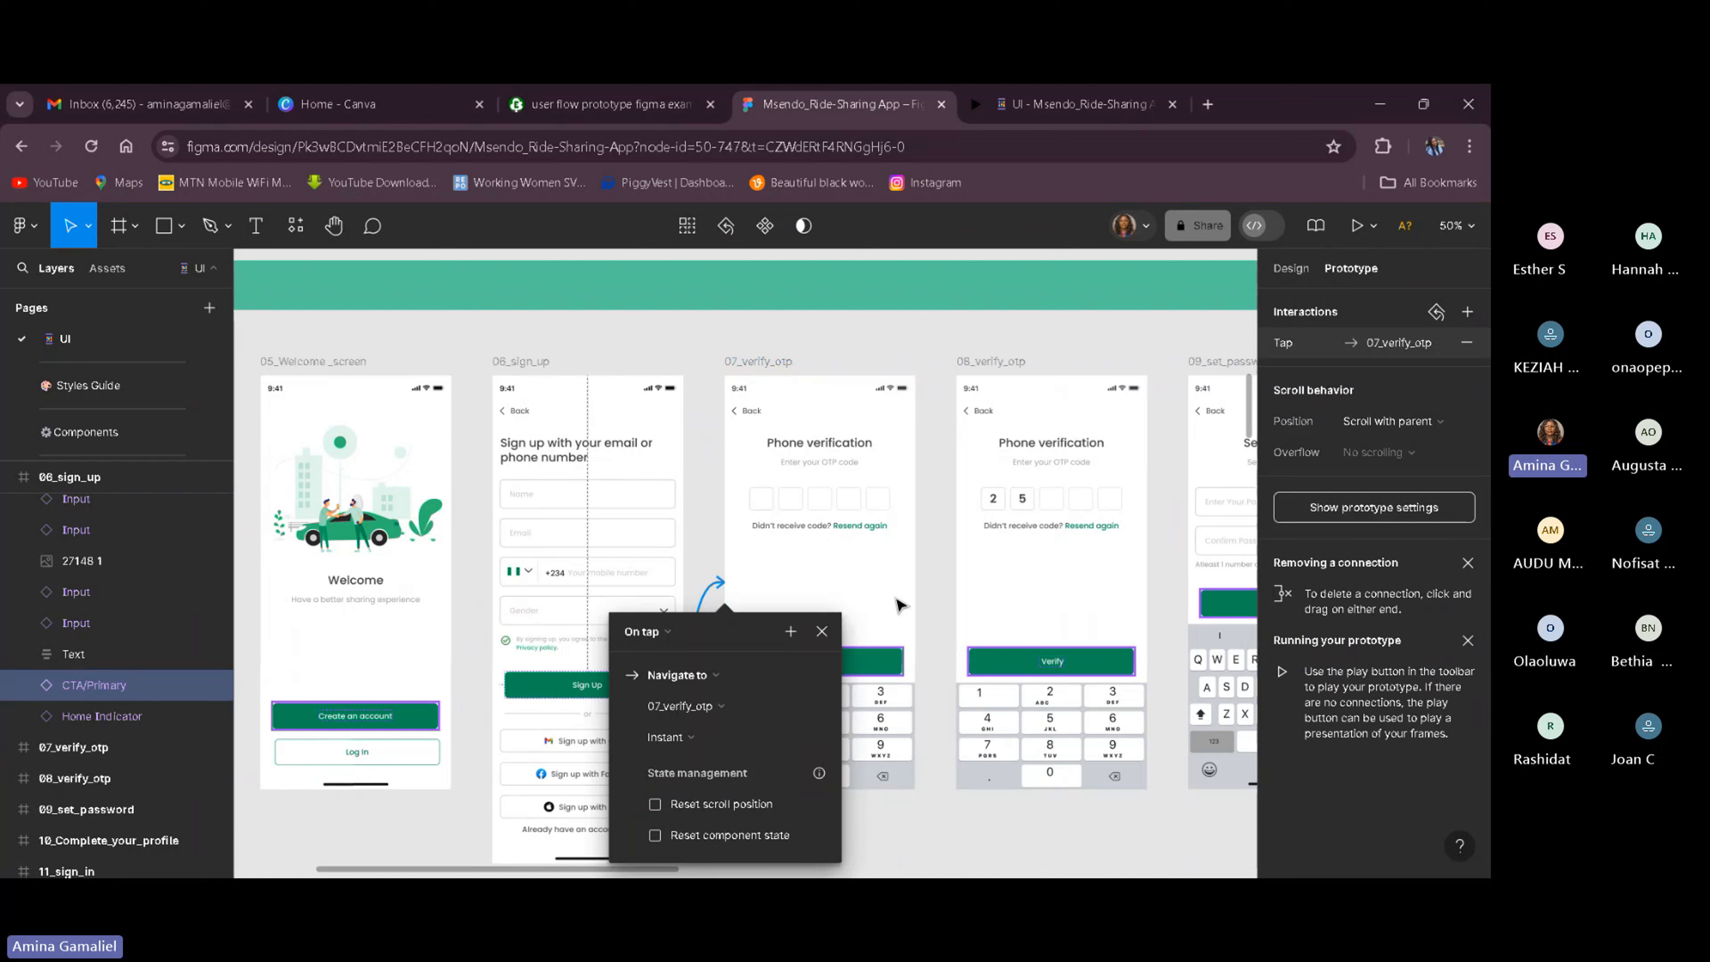
pyautogui.click(851, 574)
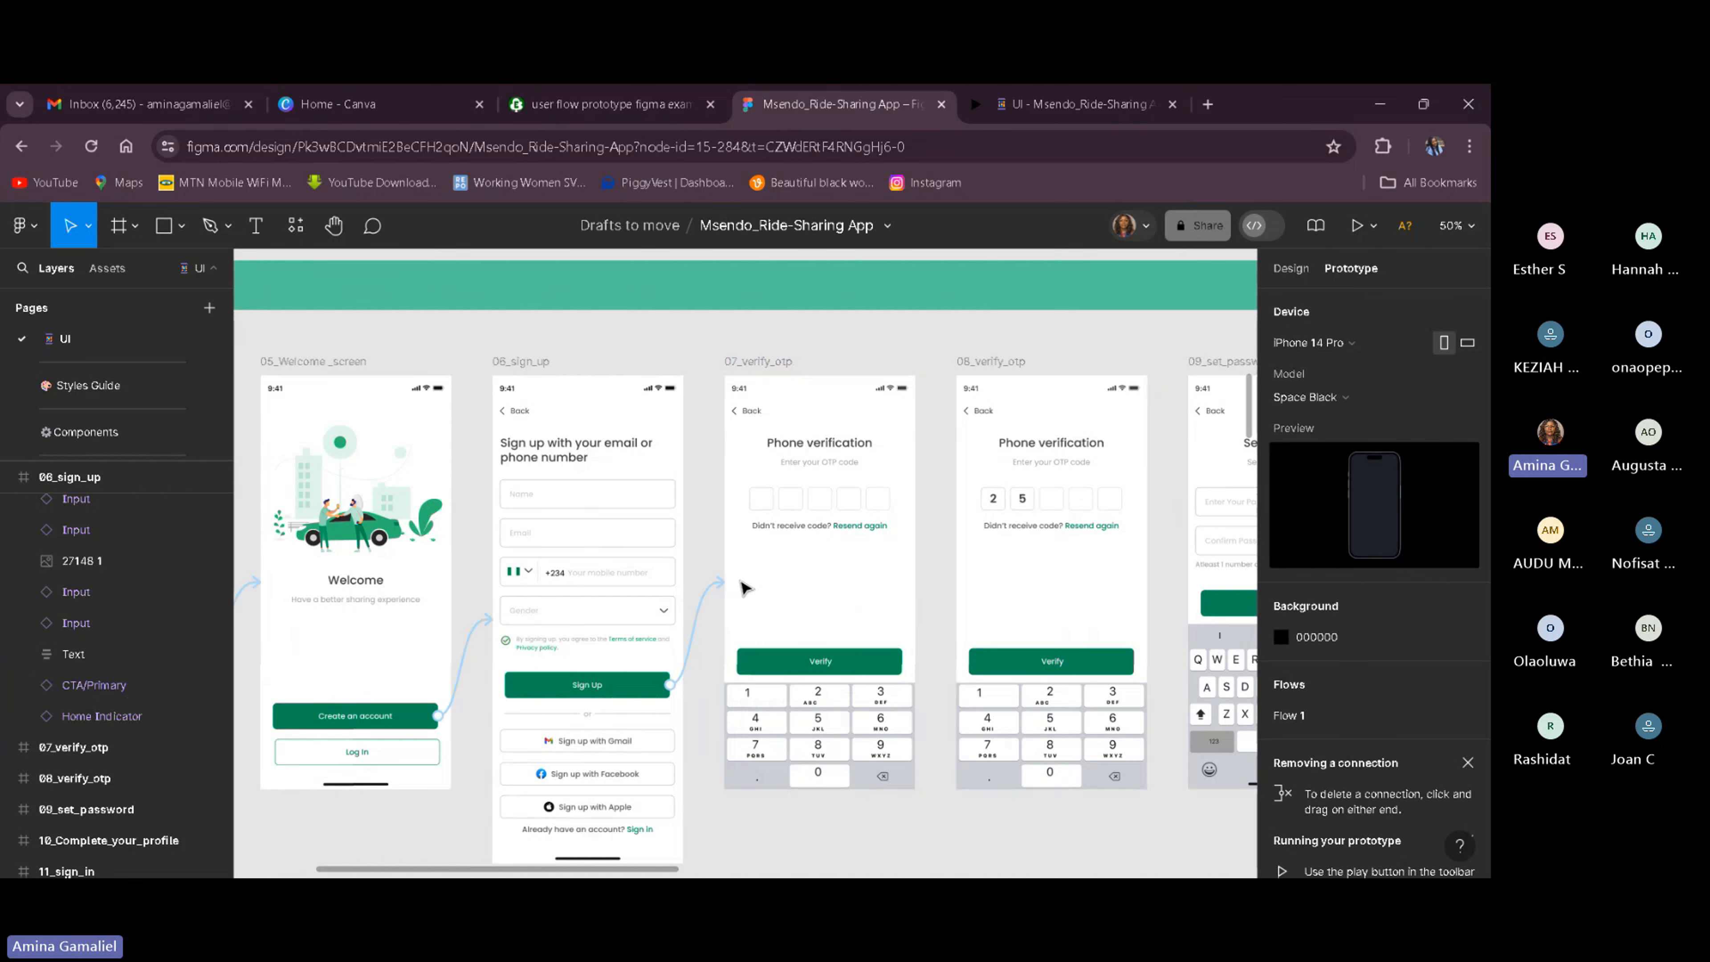
pyautogui.click(720, 587)
pyautogui.click(774, 588)
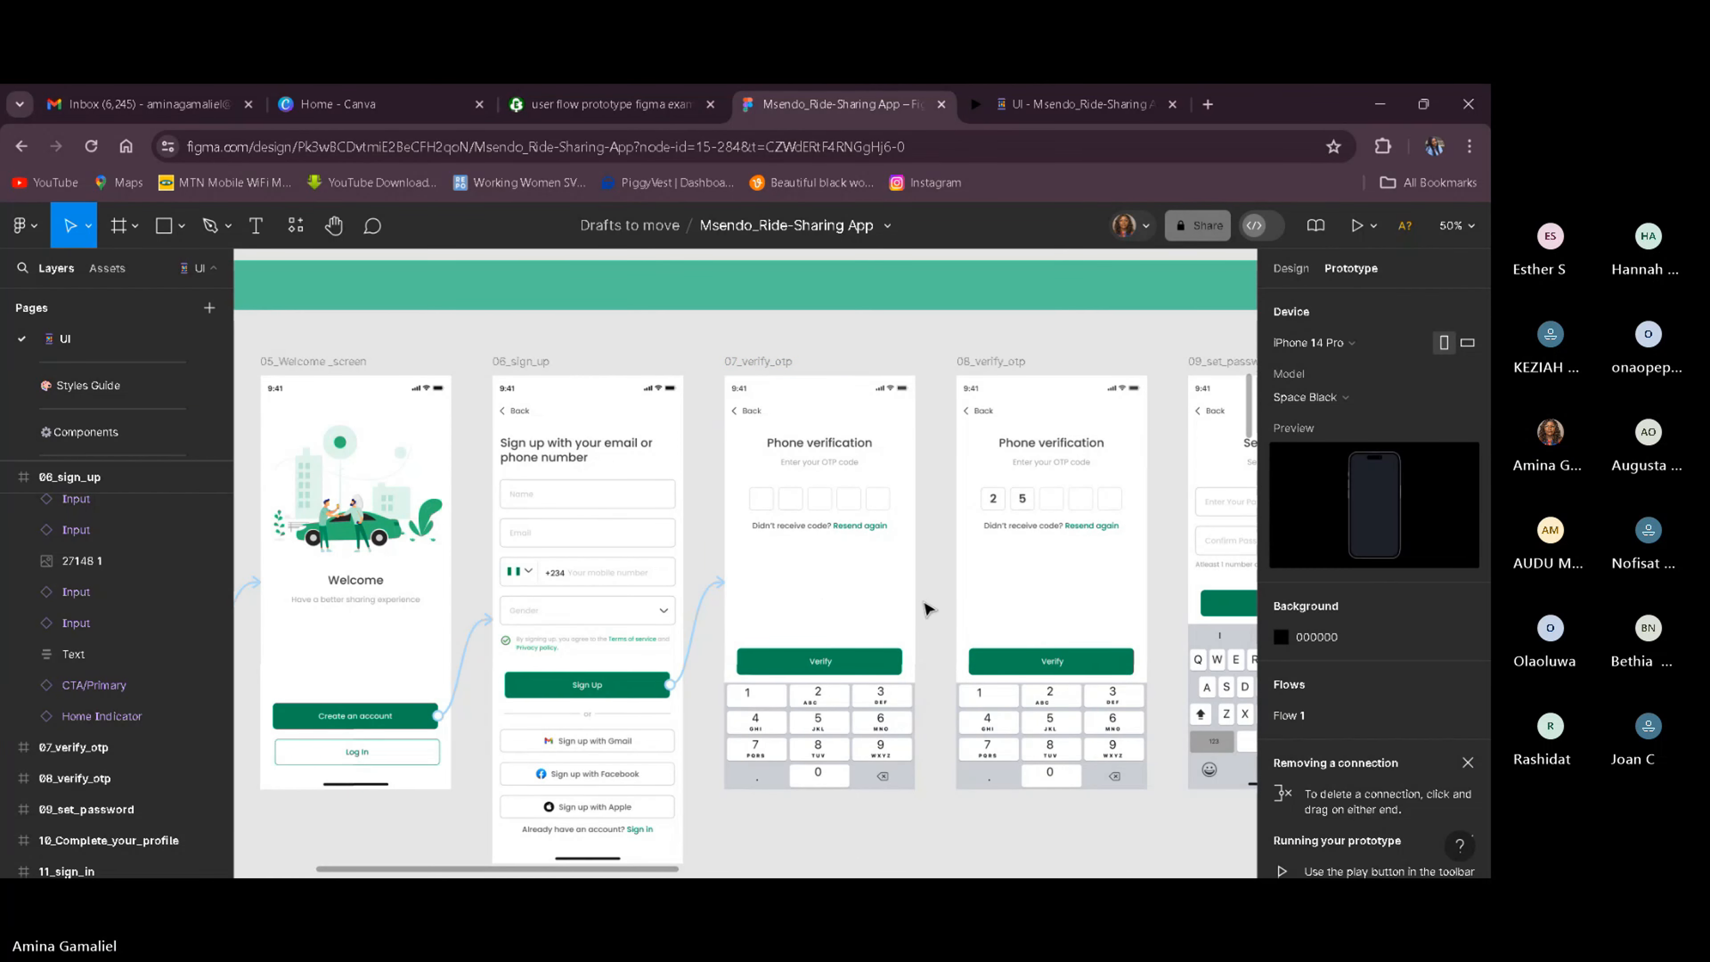
pyautogui.click(733, 590)
pyautogui.click(750, 666)
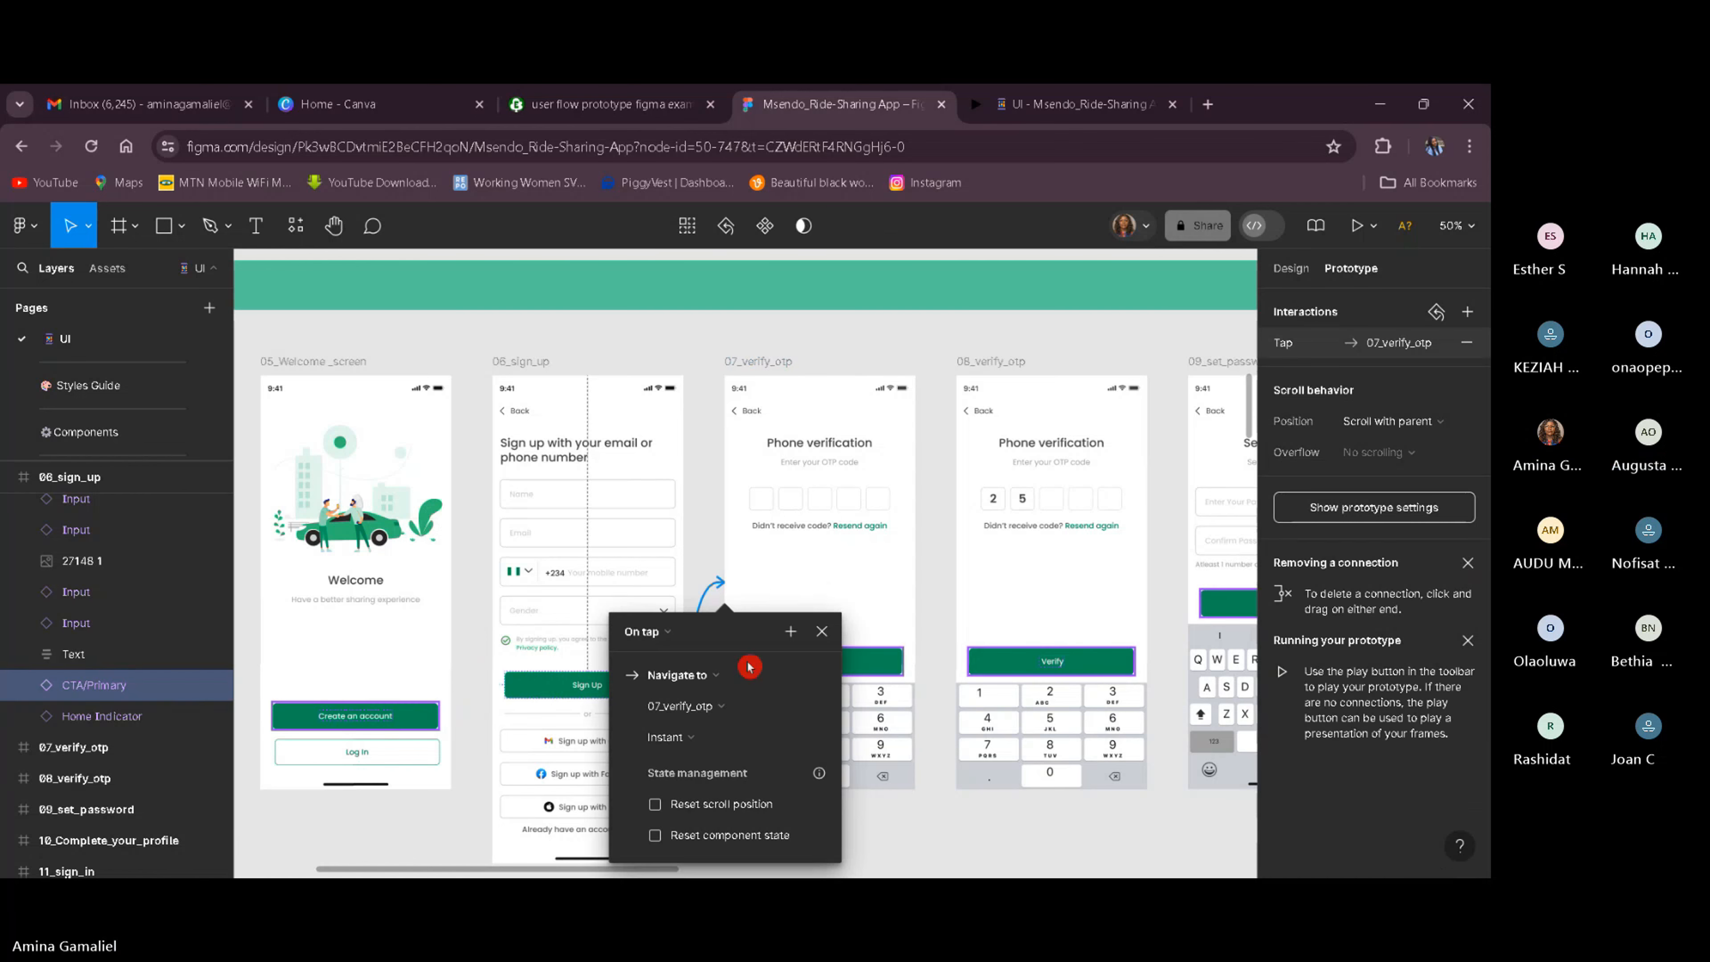
pyautogui.click(824, 634)
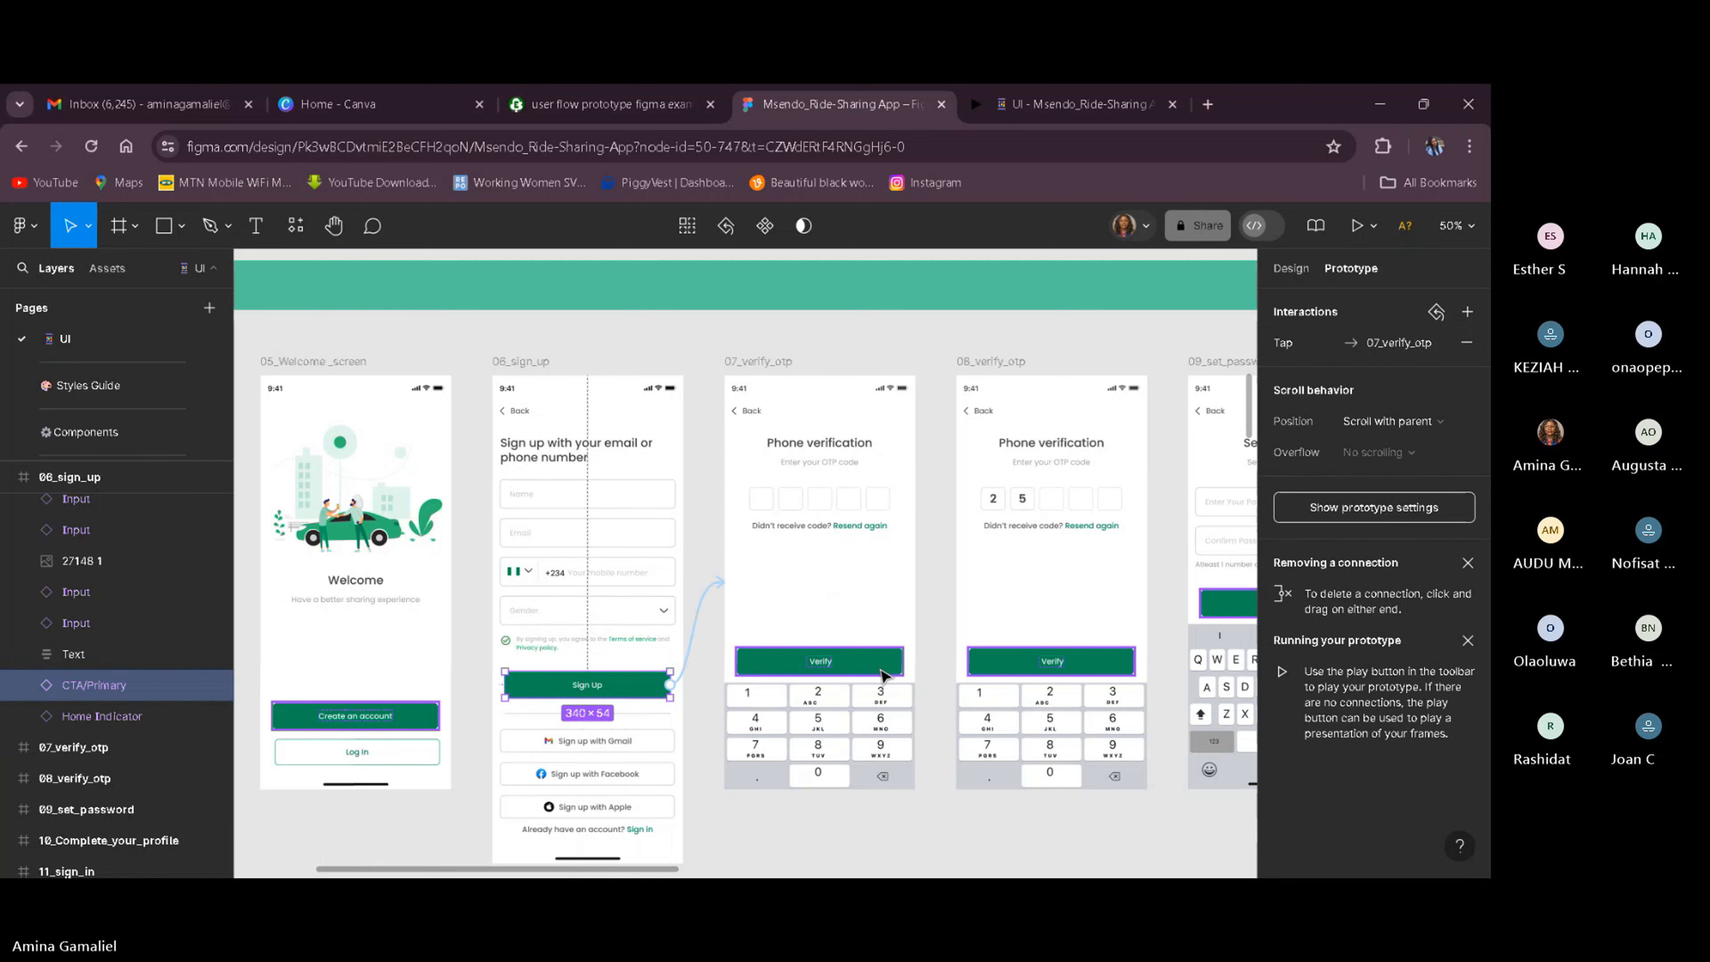
# Connect the "Verify" button on 07_verify_otp to 08_verify_otp with an On tap, Navigate to, Instant interaction.
pyautogui.click(882, 672)
pyautogui.moveTo(902, 662); pyautogui.dragTo(955, 623)
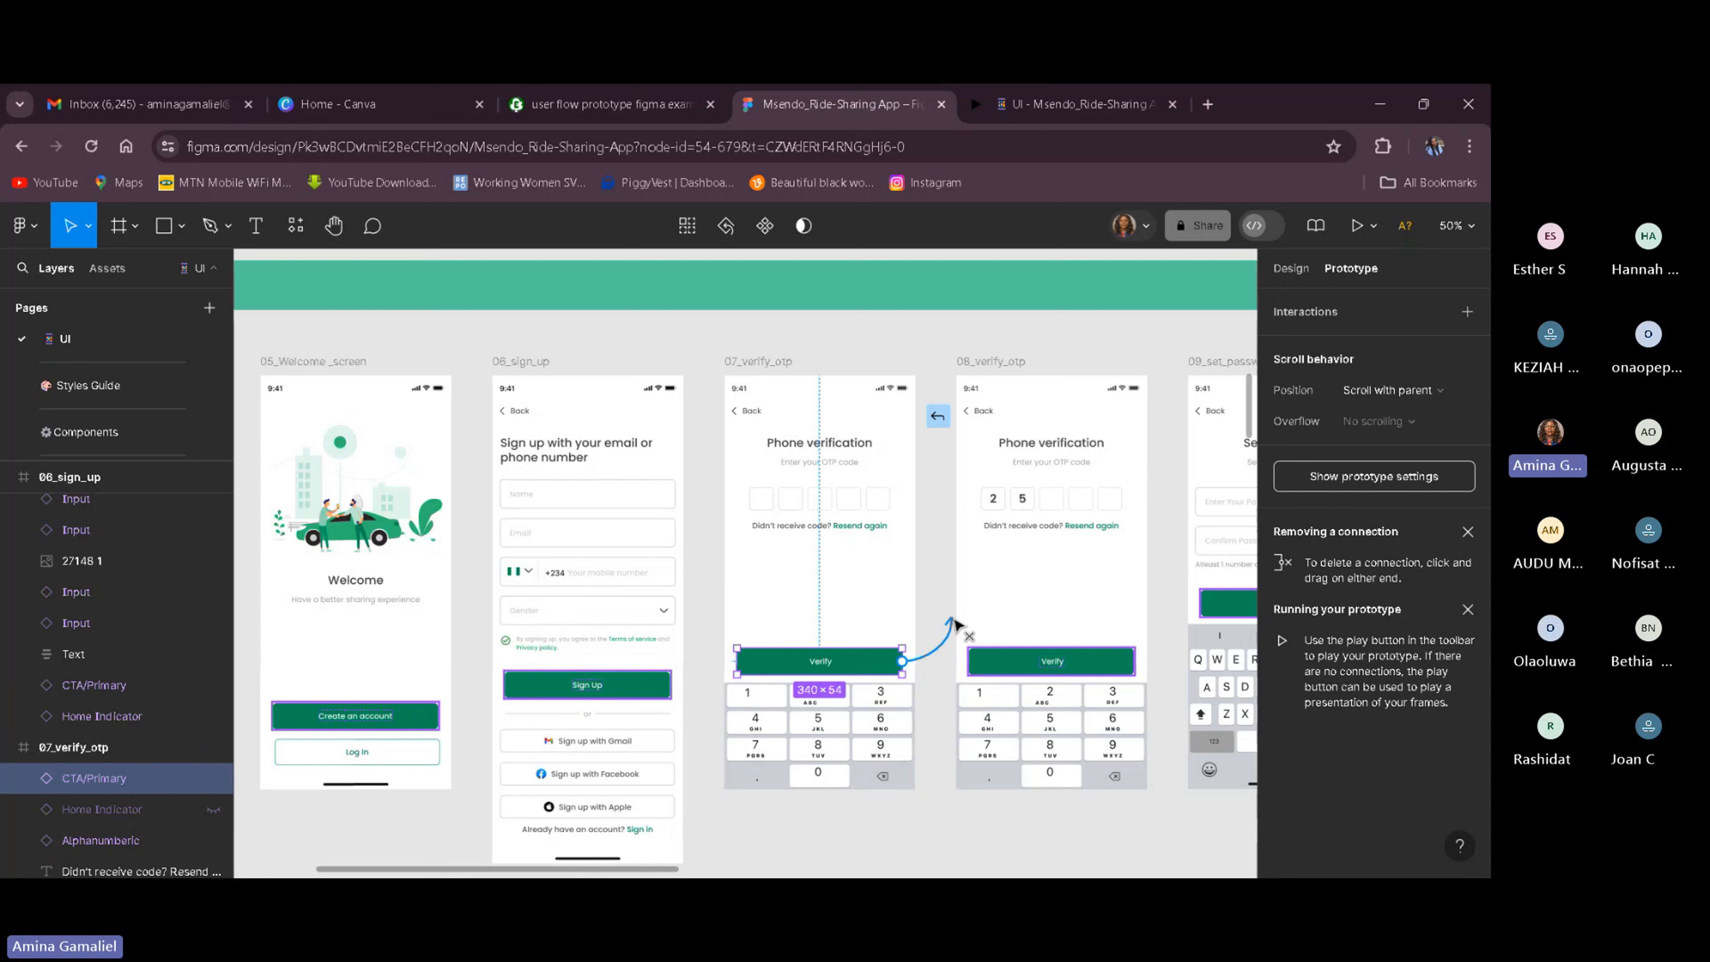
pyautogui.moveTo(956, 623); pyautogui.dragTo(970, 619)
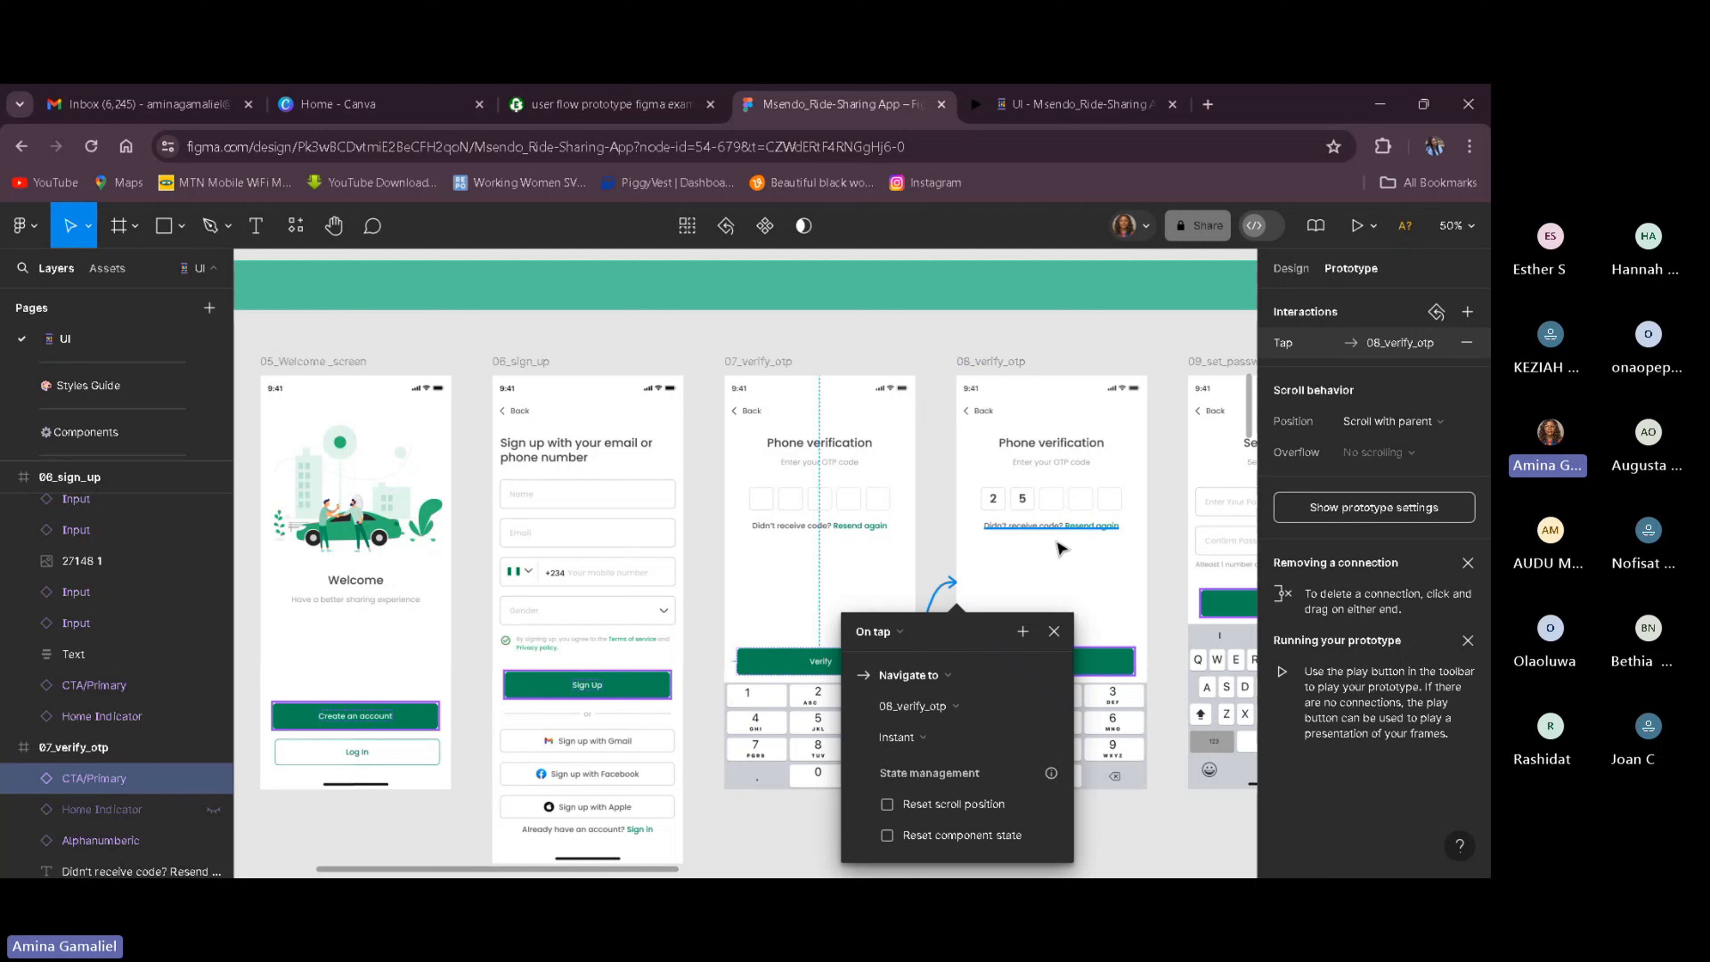
pyautogui.click(1091, 621)
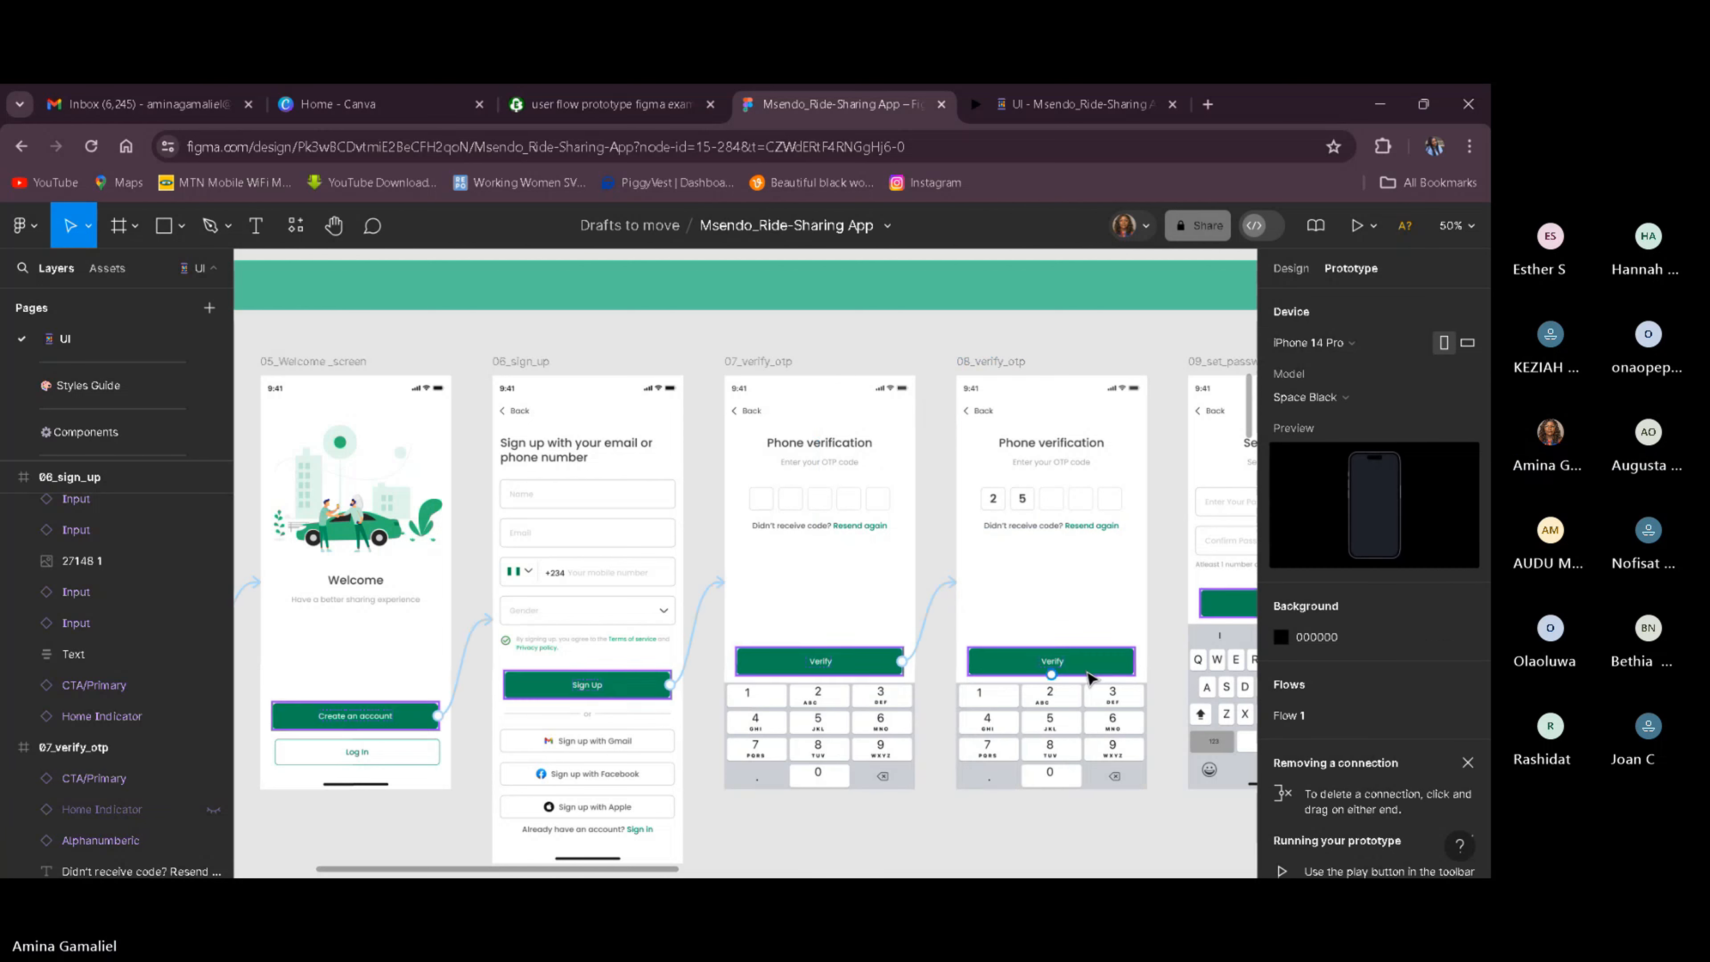
# Connect the "Verify" button on 08_verify_otp to 09_set_password with an On tap, Navigate to, Instant interaction.
pyautogui.moveTo(1132, 665)
pyautogui.click(1121, 669)
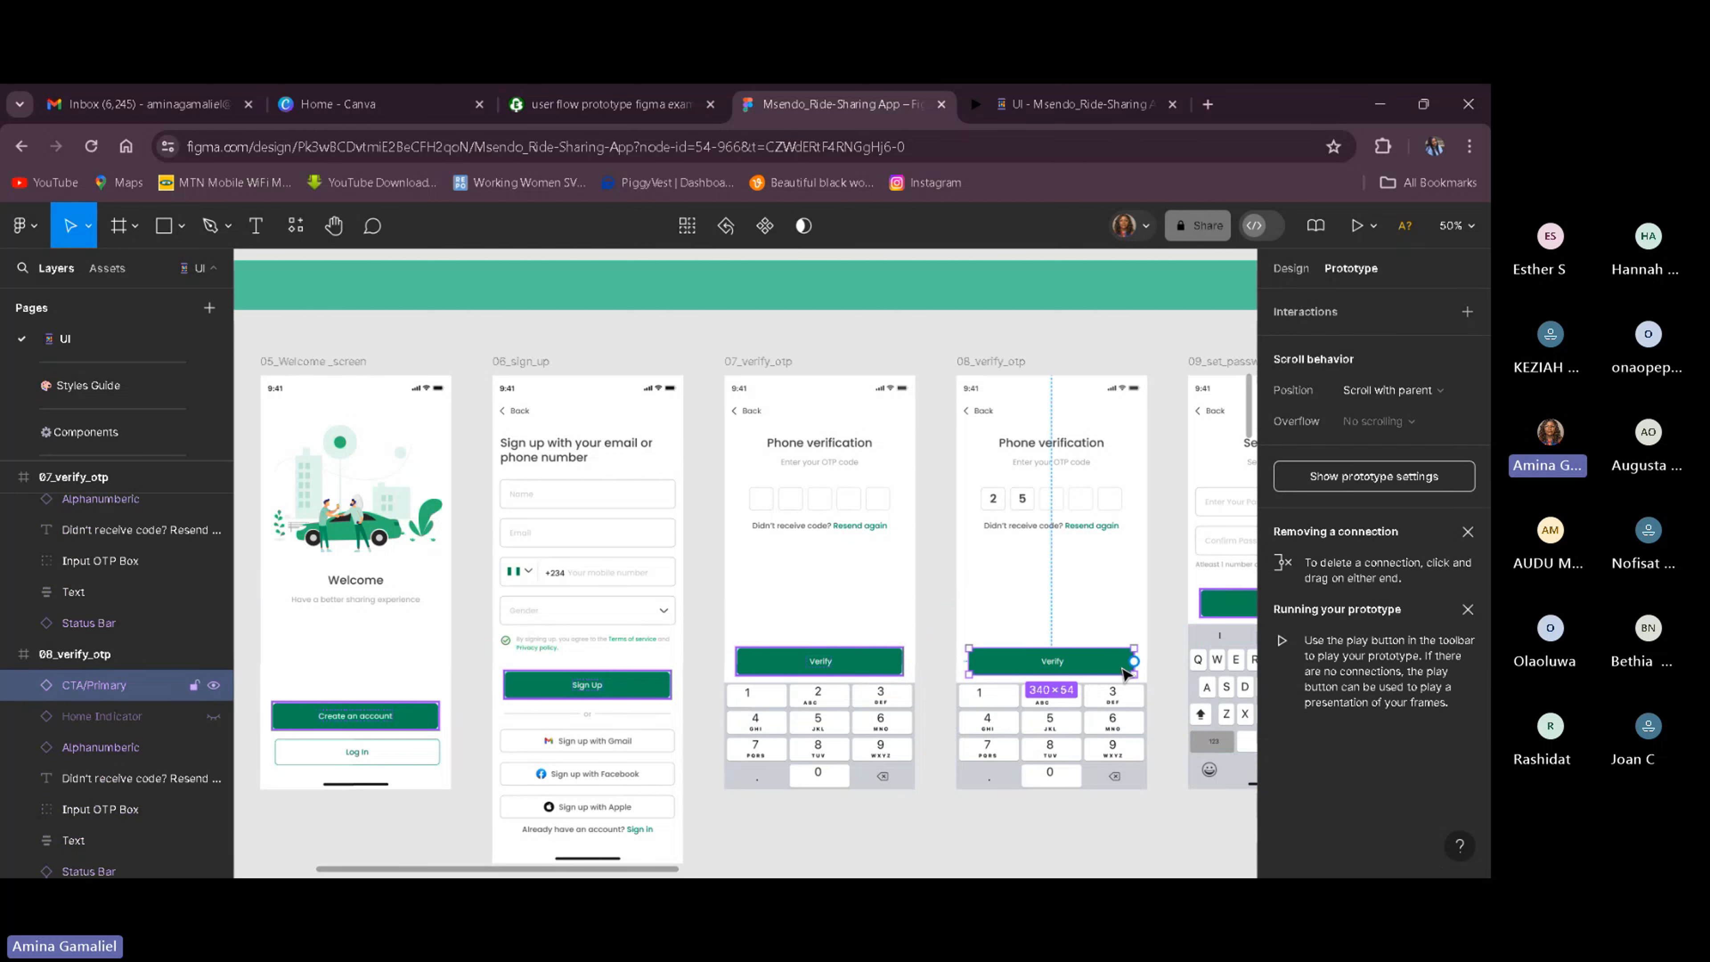
pyautogui.moveTo(1134, 662); pyautogui.dragTo(1198, 558)
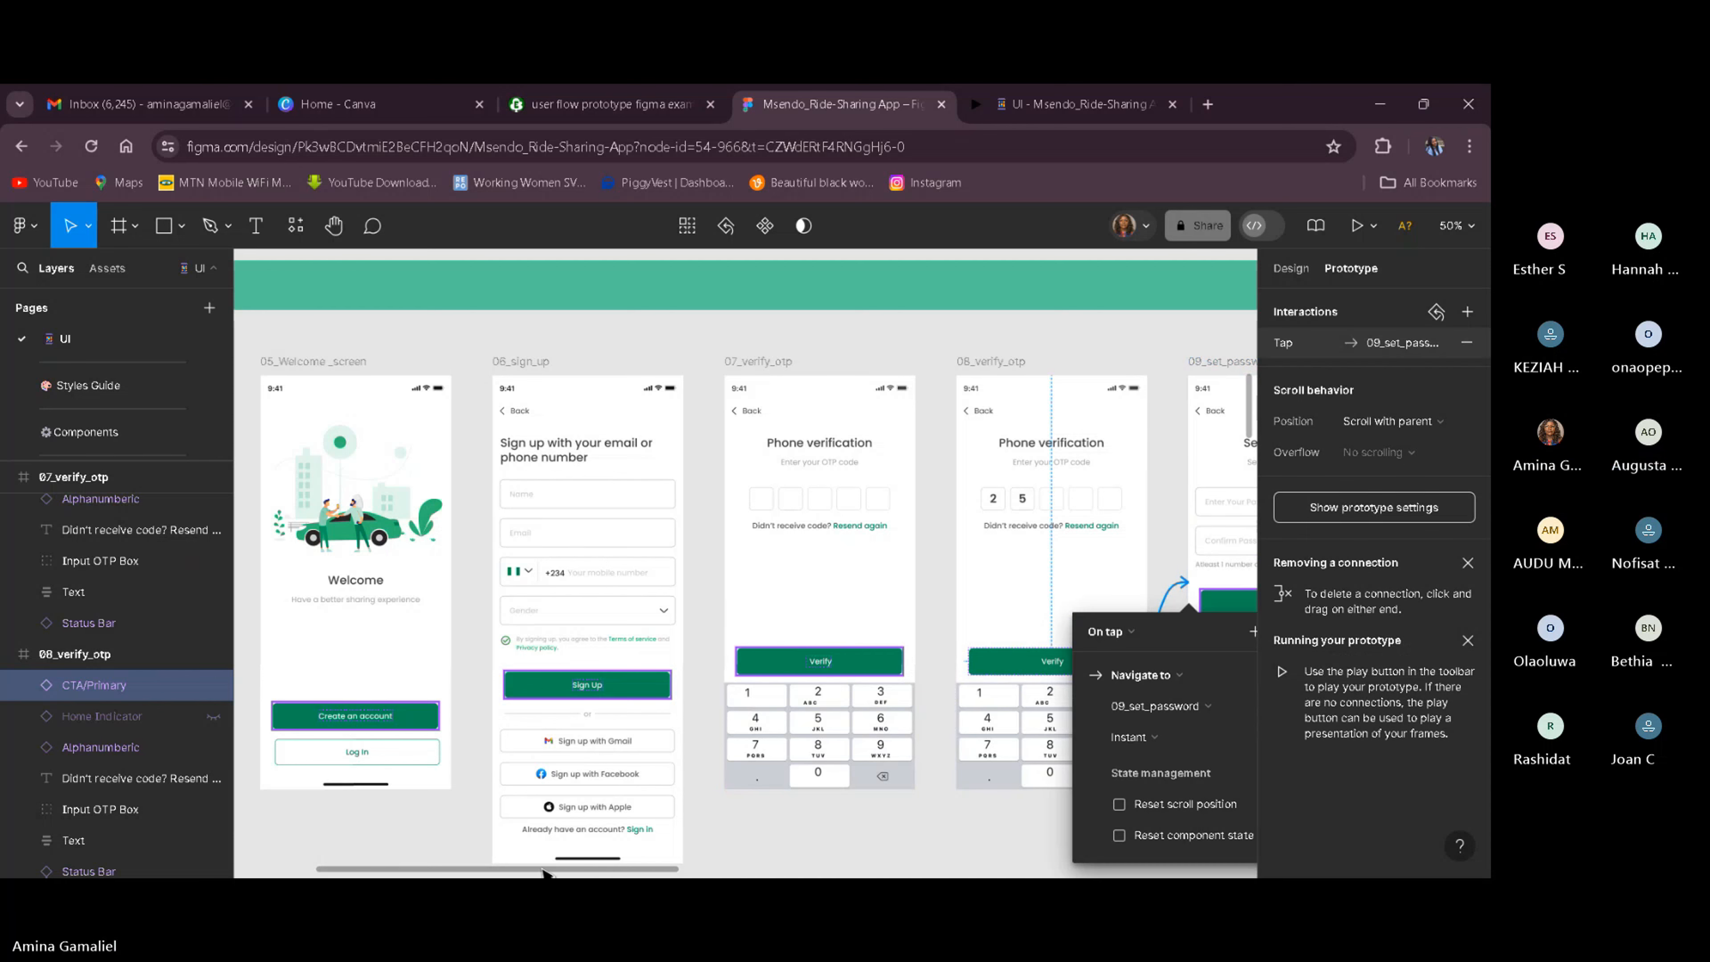
pyautogui.moveTo(559, 870); pyautogui.dragTo(687, 871)
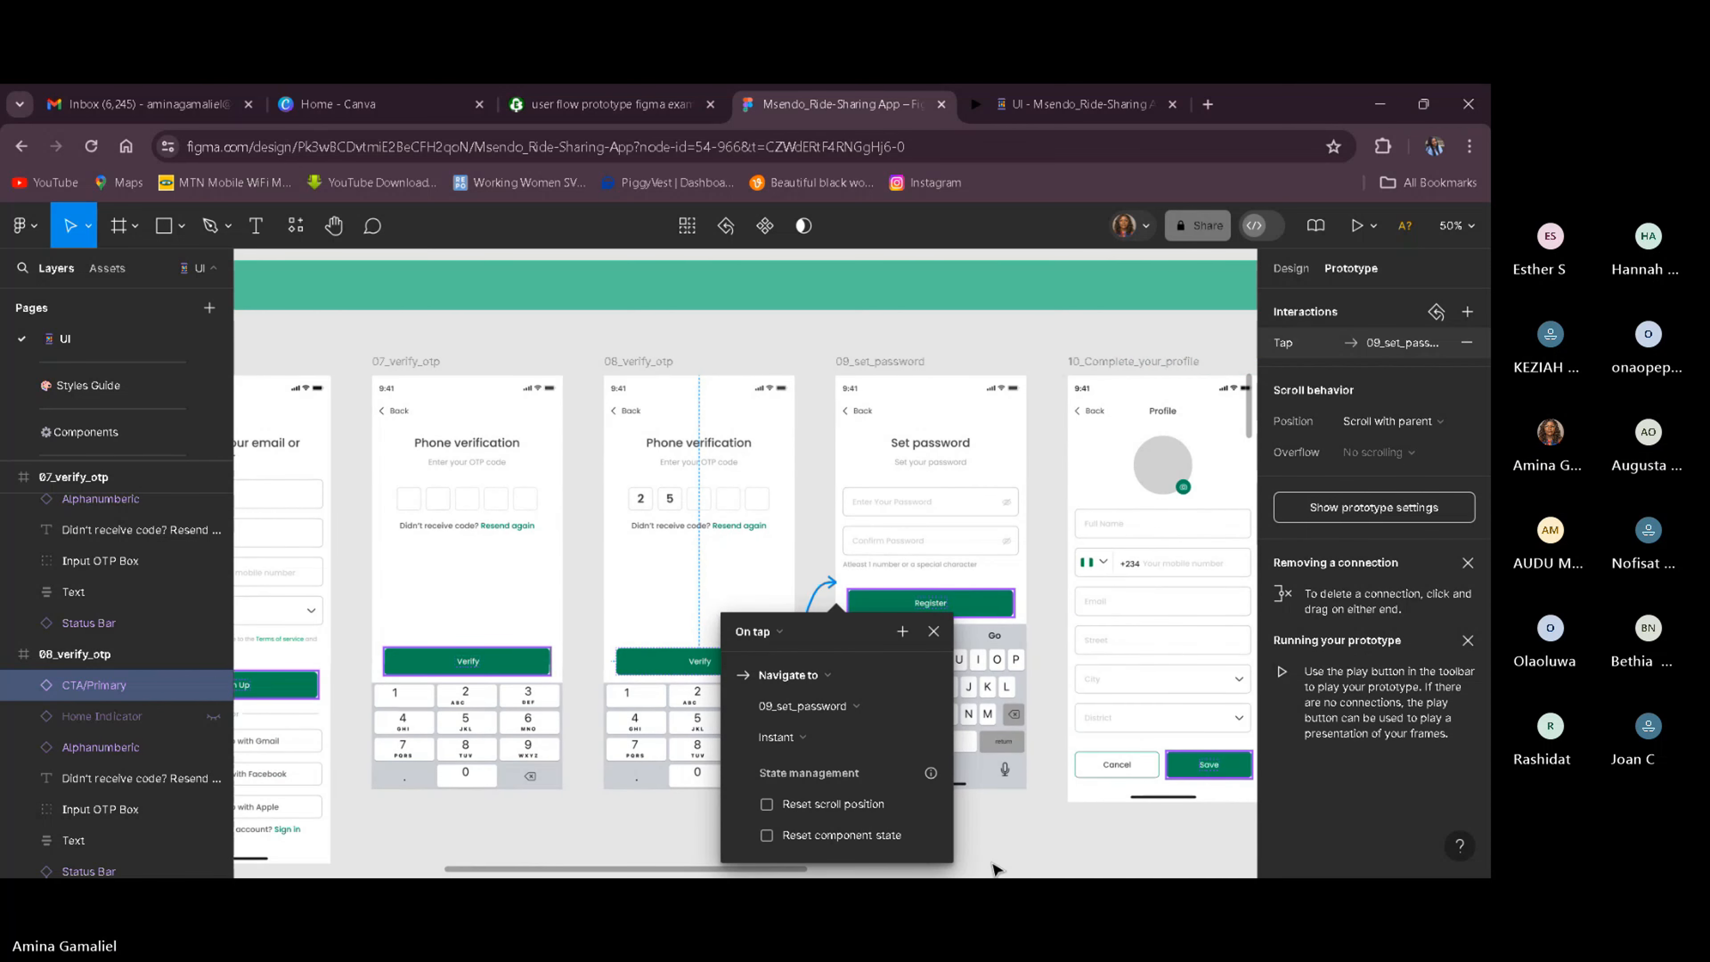
pyautogui.click(932, 631)
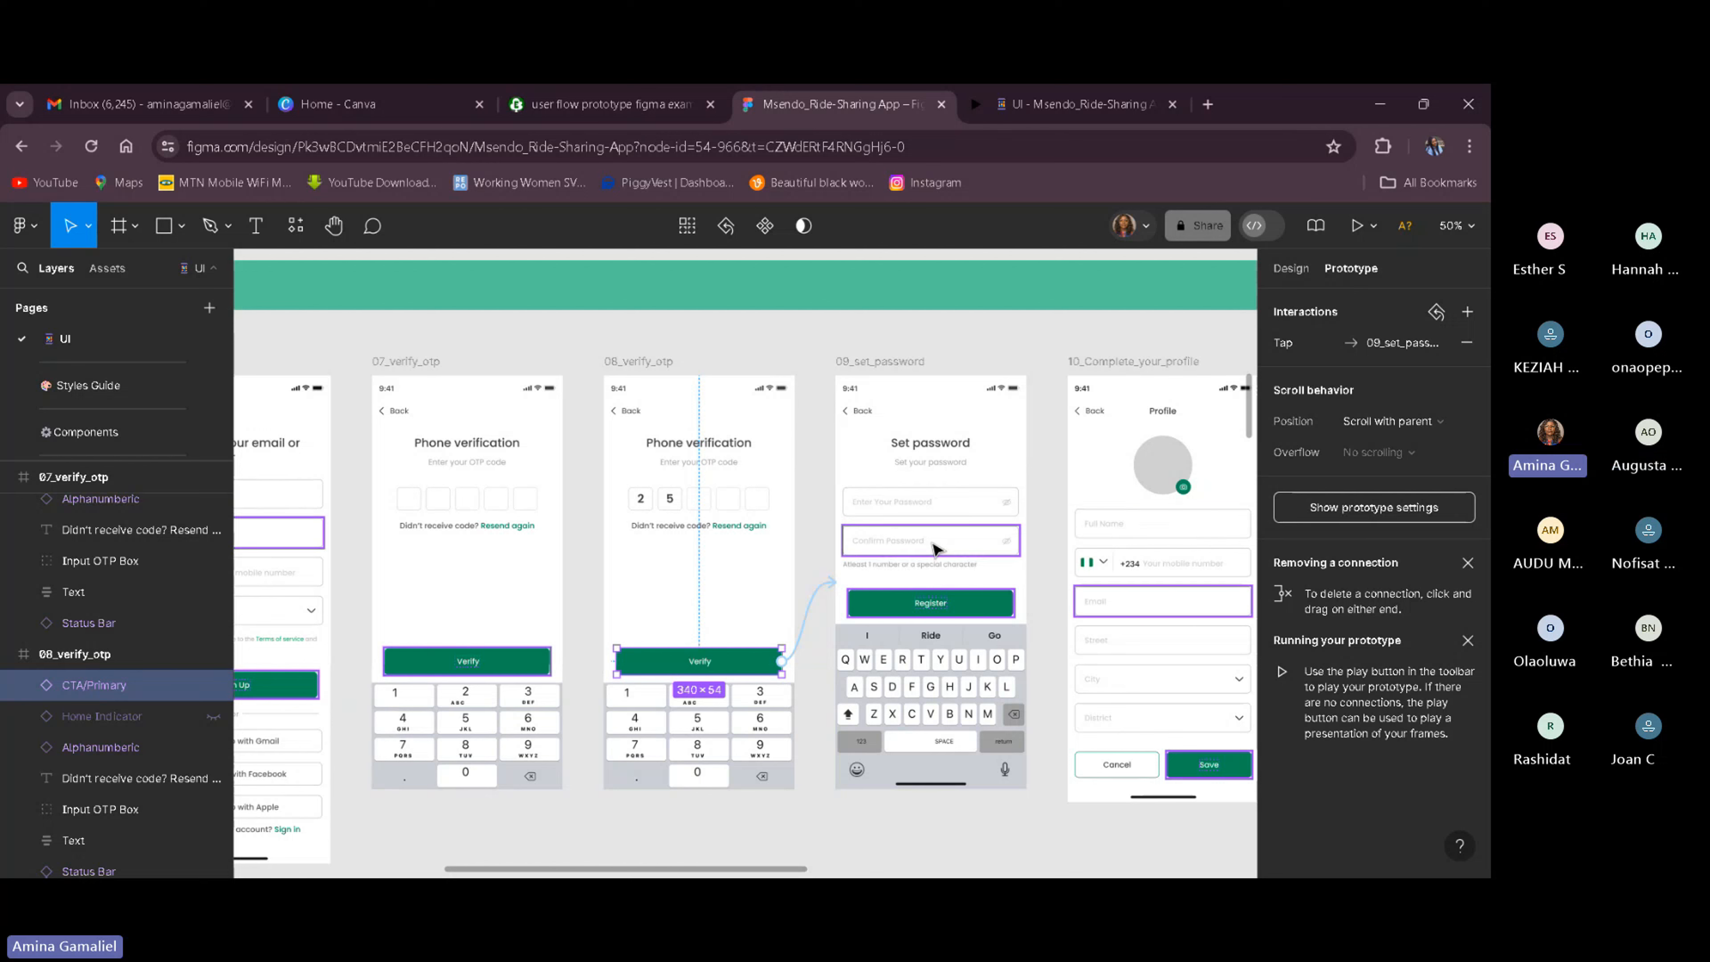
# Connect the "Register" button on 09_set_password to 10_Complete_your_profile with an On tap, Navigate to, Instant interaction.
pyautogui.click(933, 606)
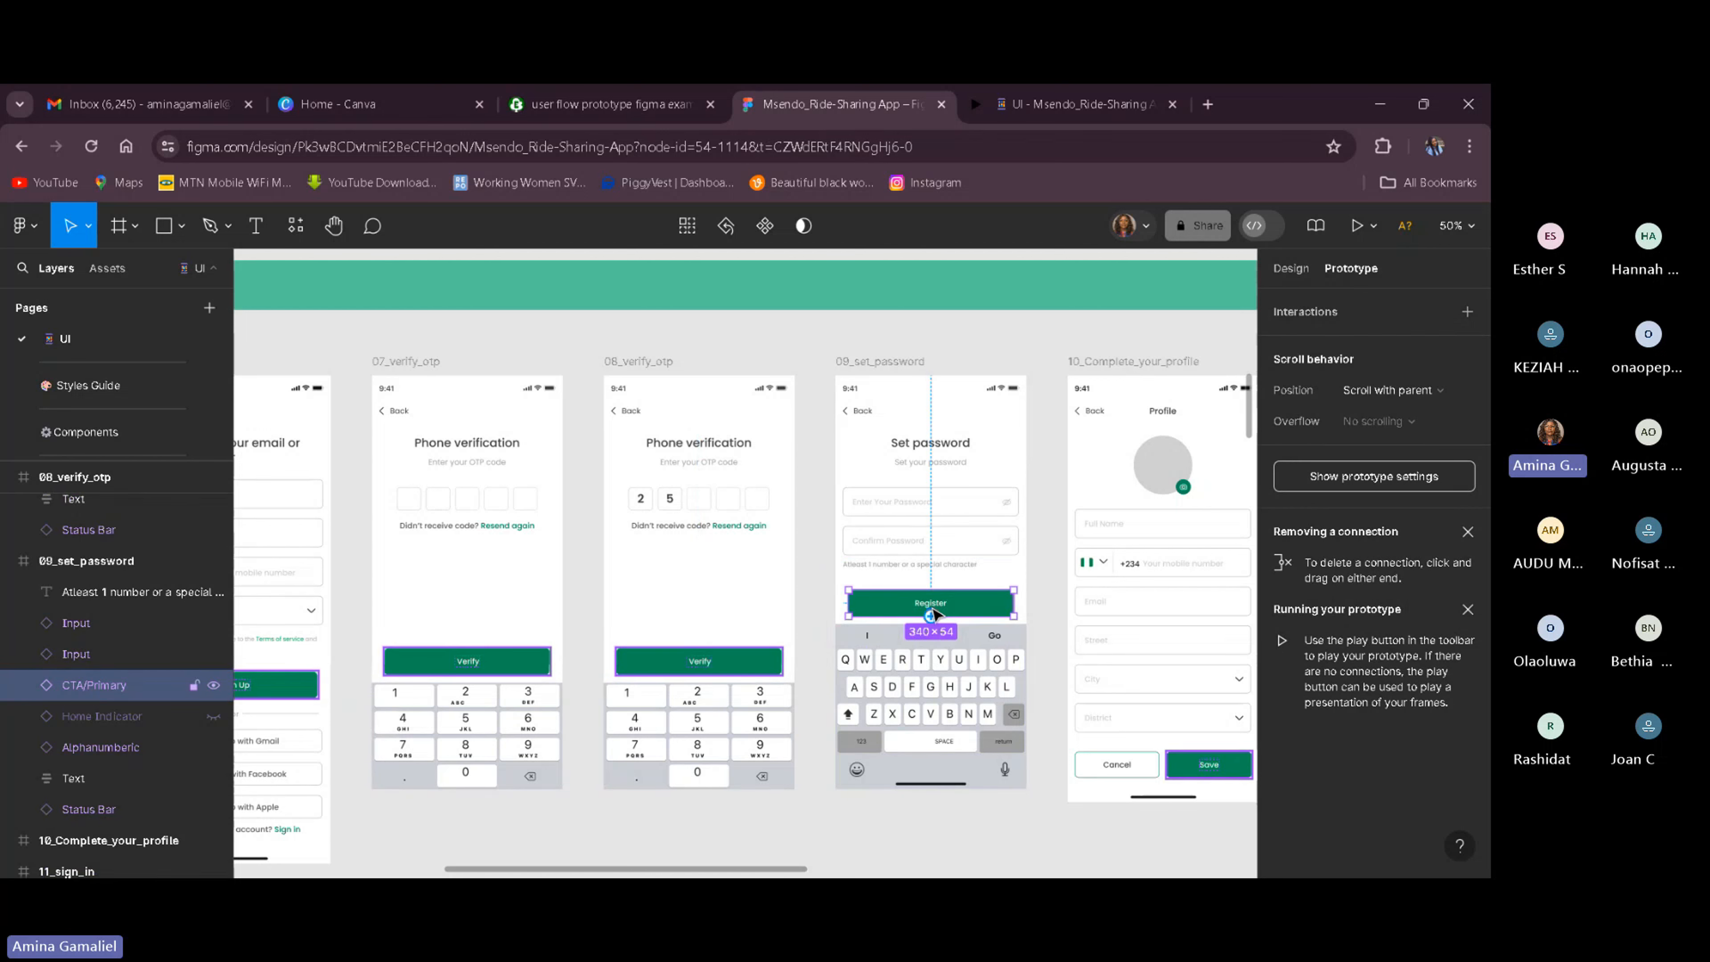
pyautogui.moveTo(931, 615); pyautogui.dragTo(1077, 604)
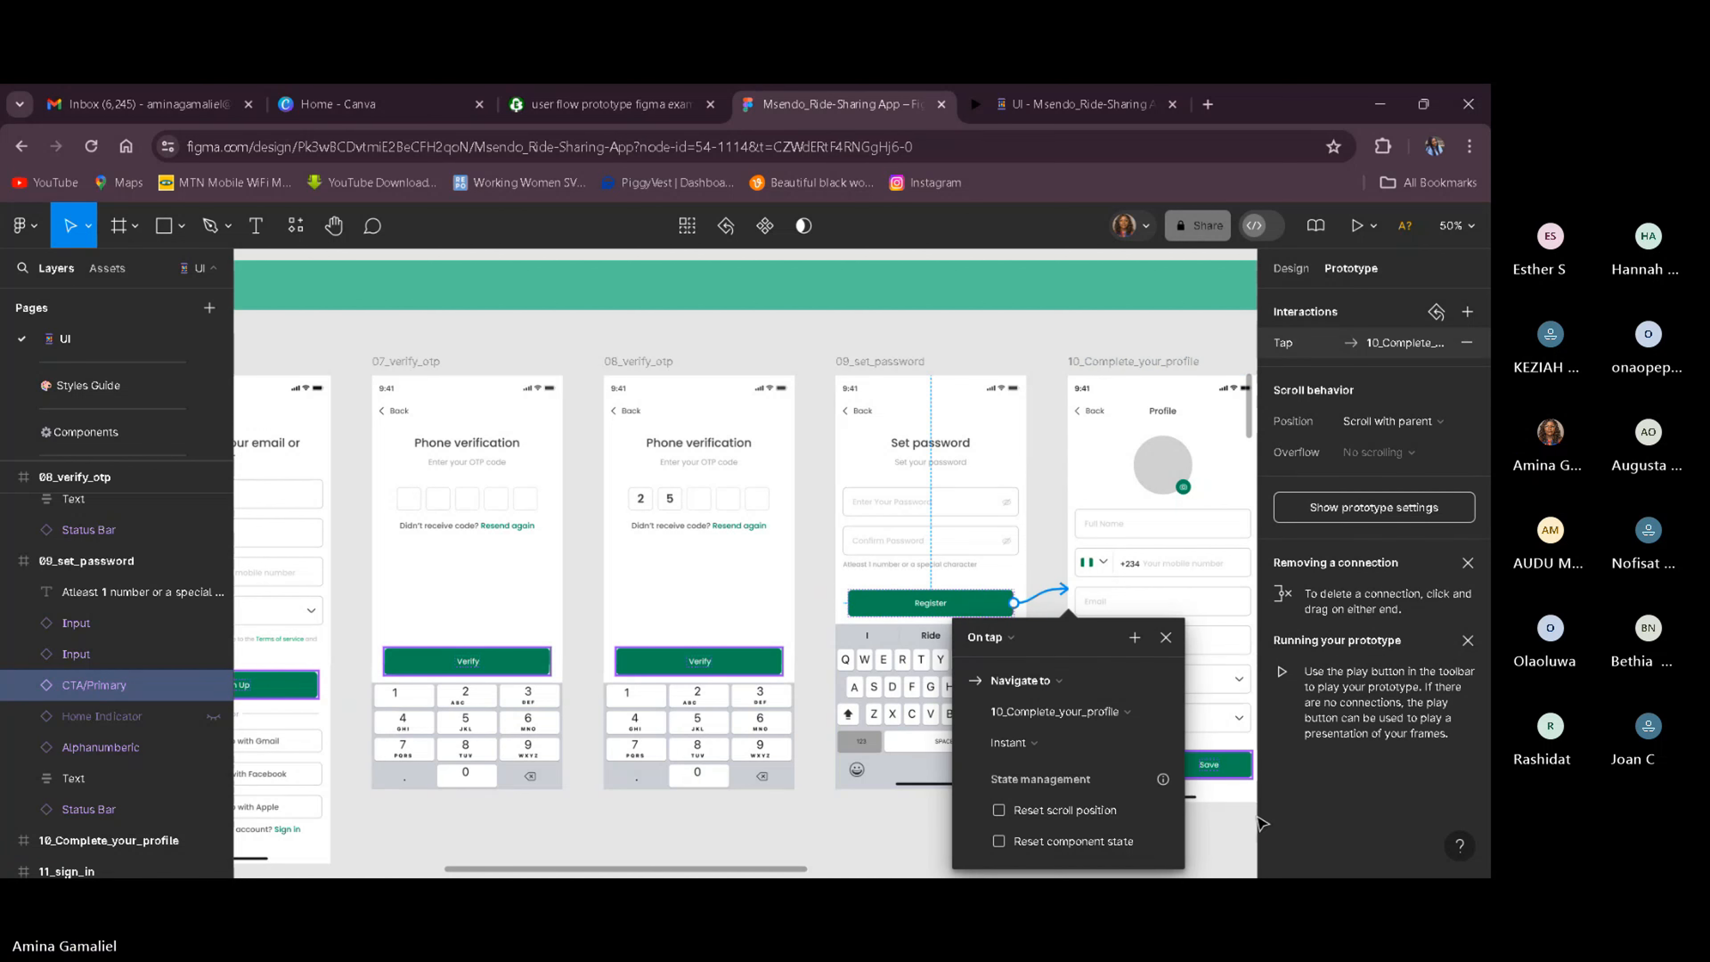
pyautogui.click(1239, 826)
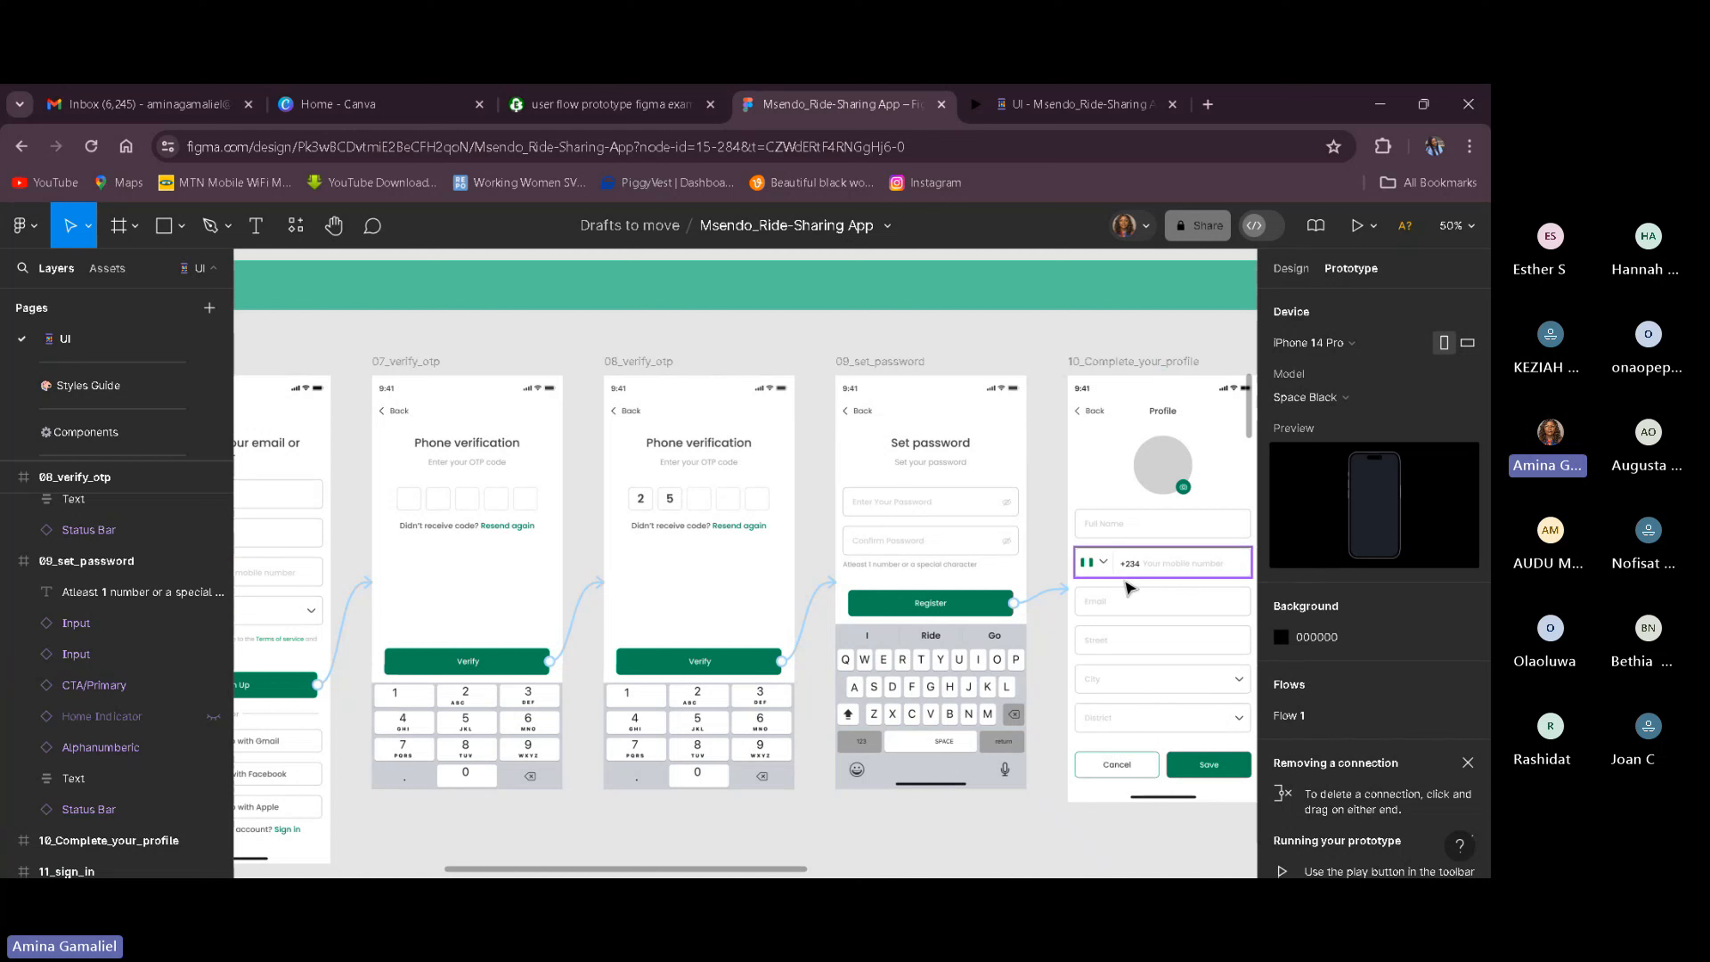
# Preview the prototype from the "Save" button's screen, 10_Complete_your_profile, and close the preview.
pyautogui.click(1224, 774)
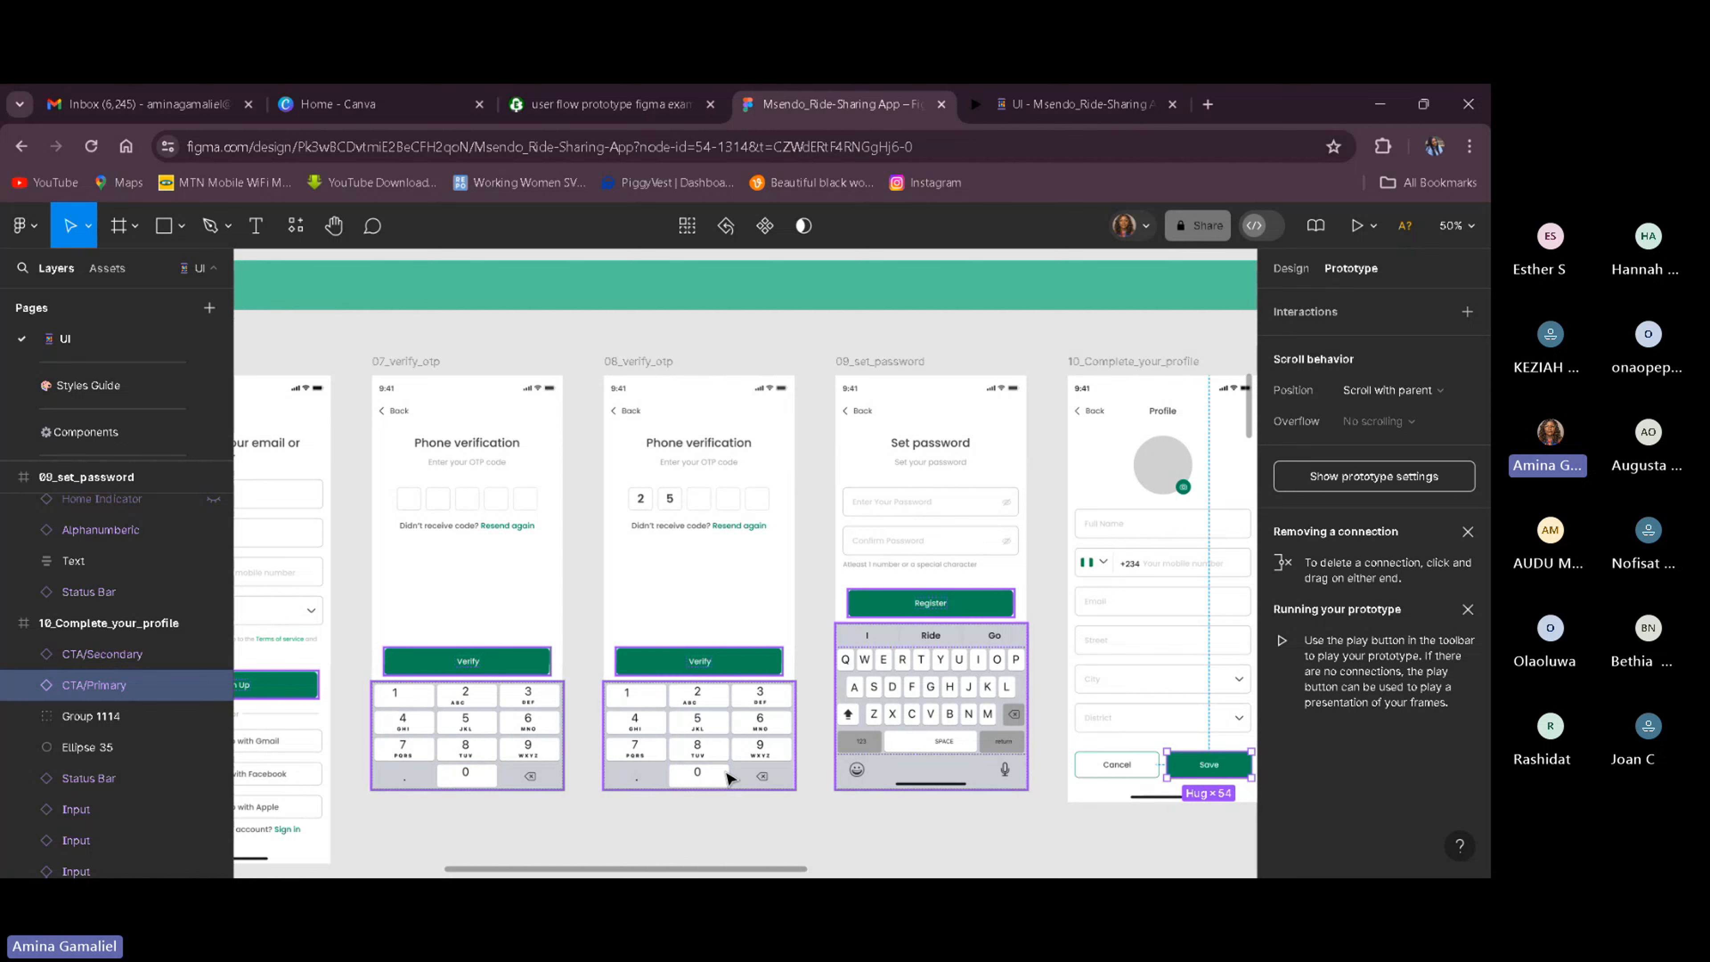
pyautogui.press('-')
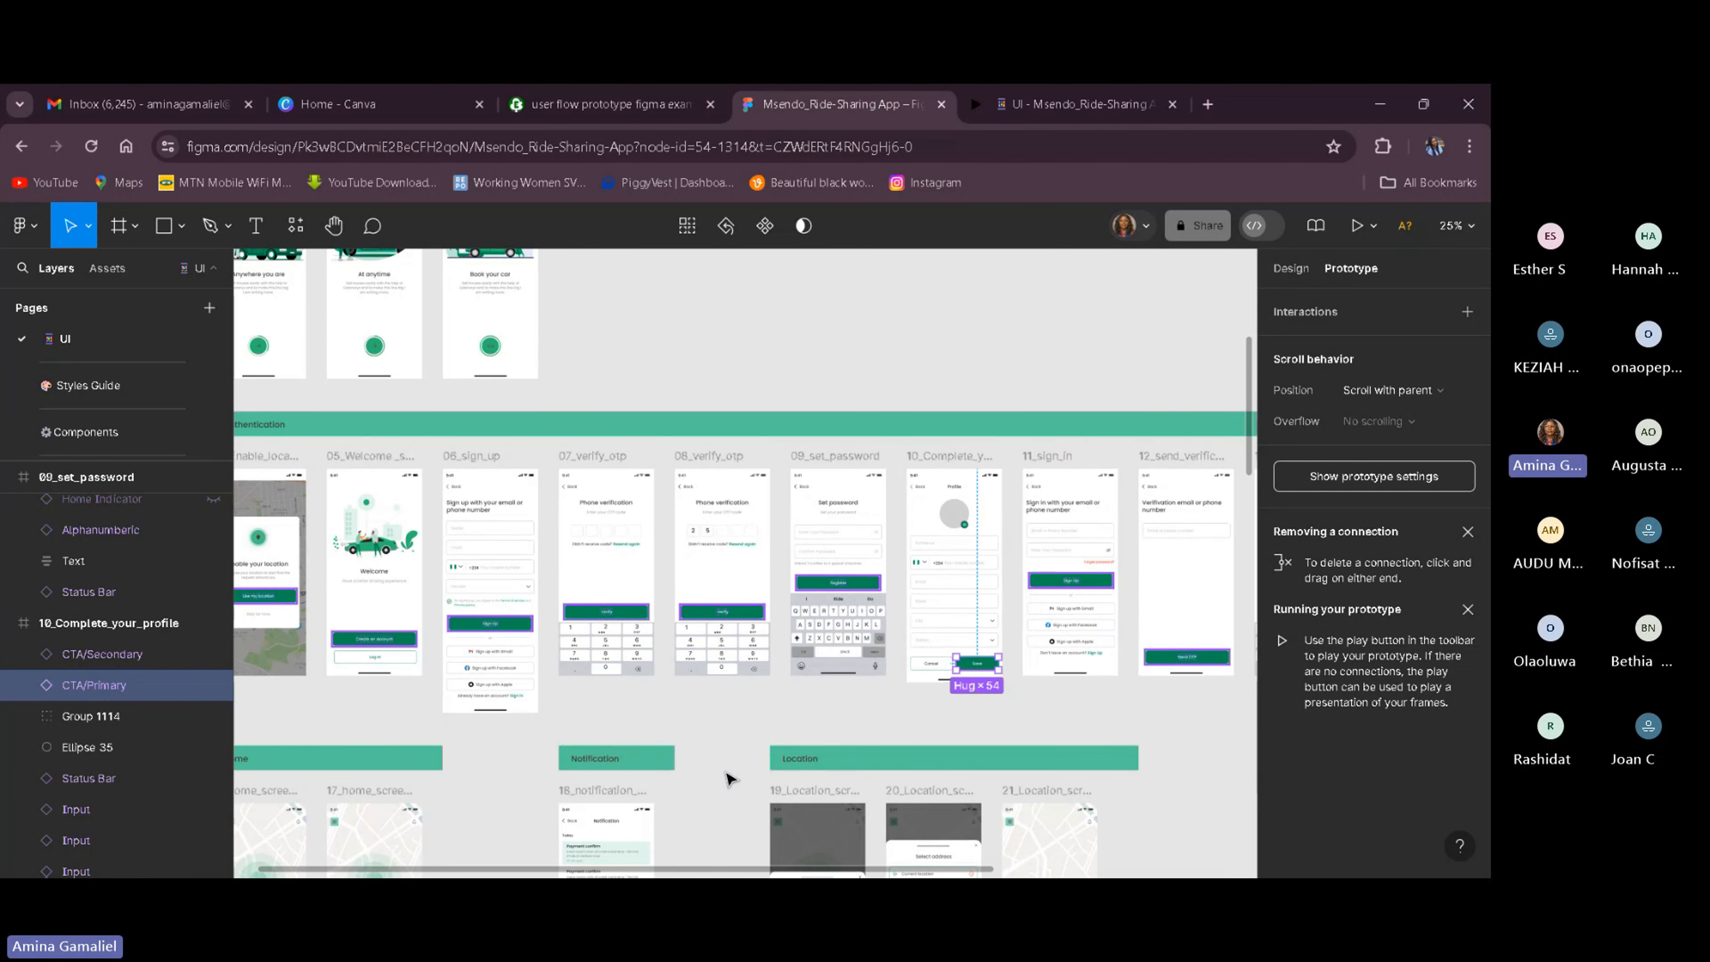
pyautogui.click(1356, 232)
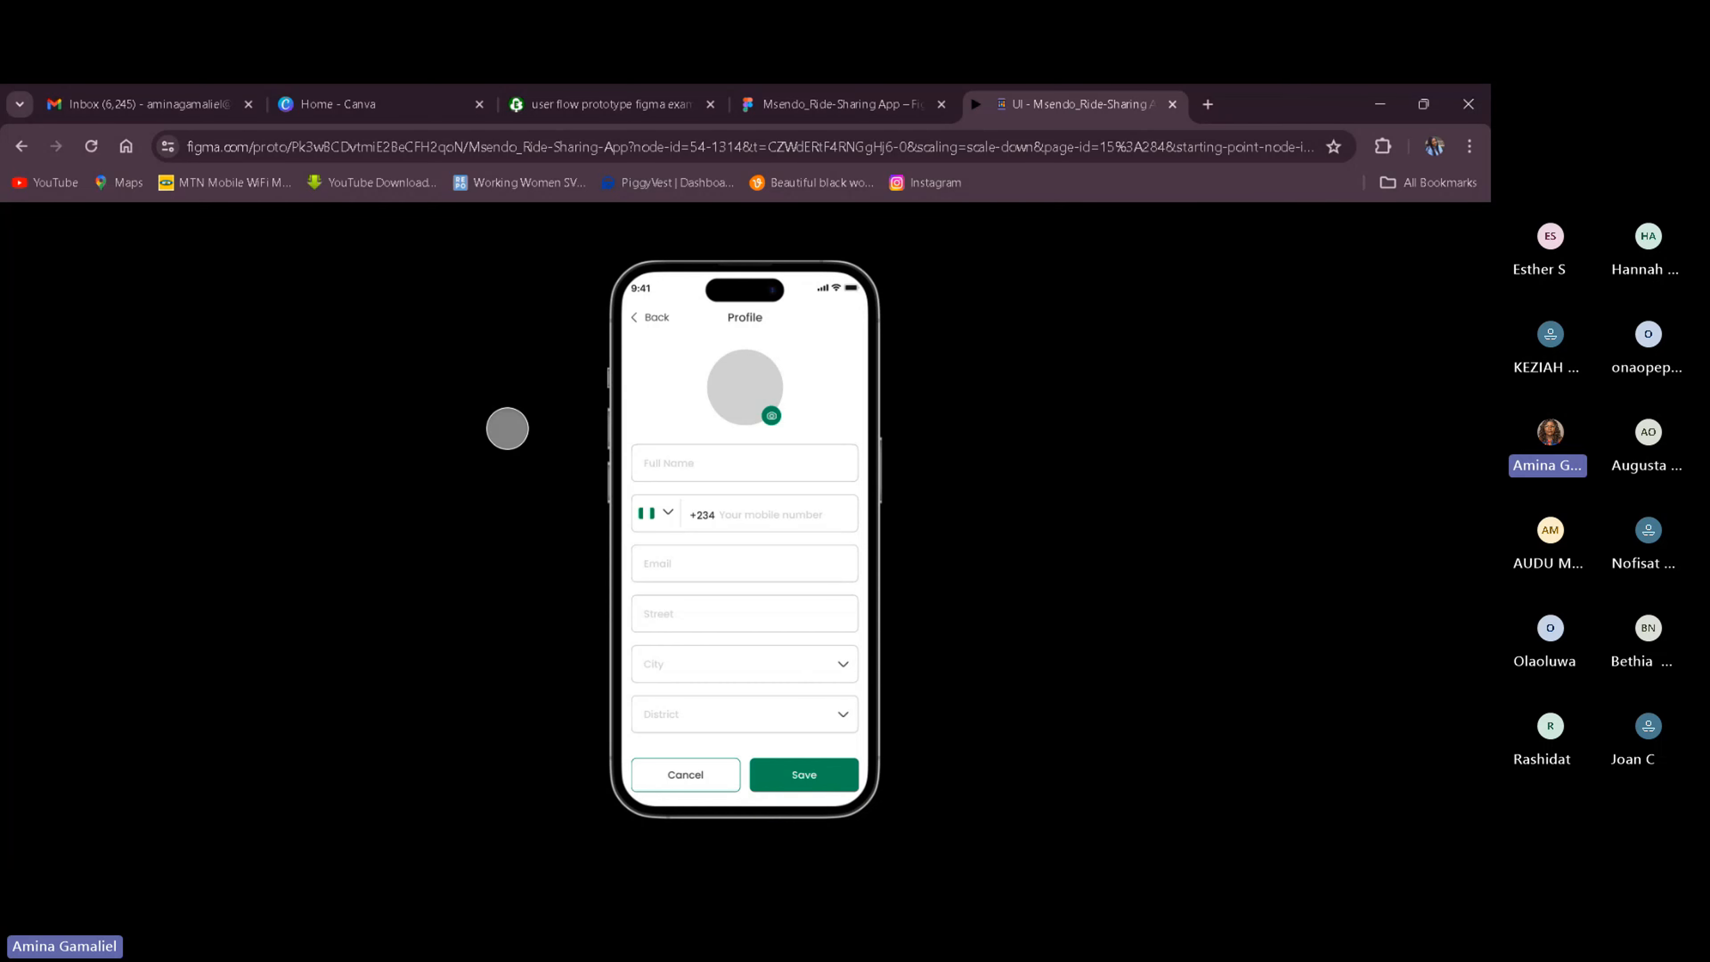
pyautogui.click(1172, 109)
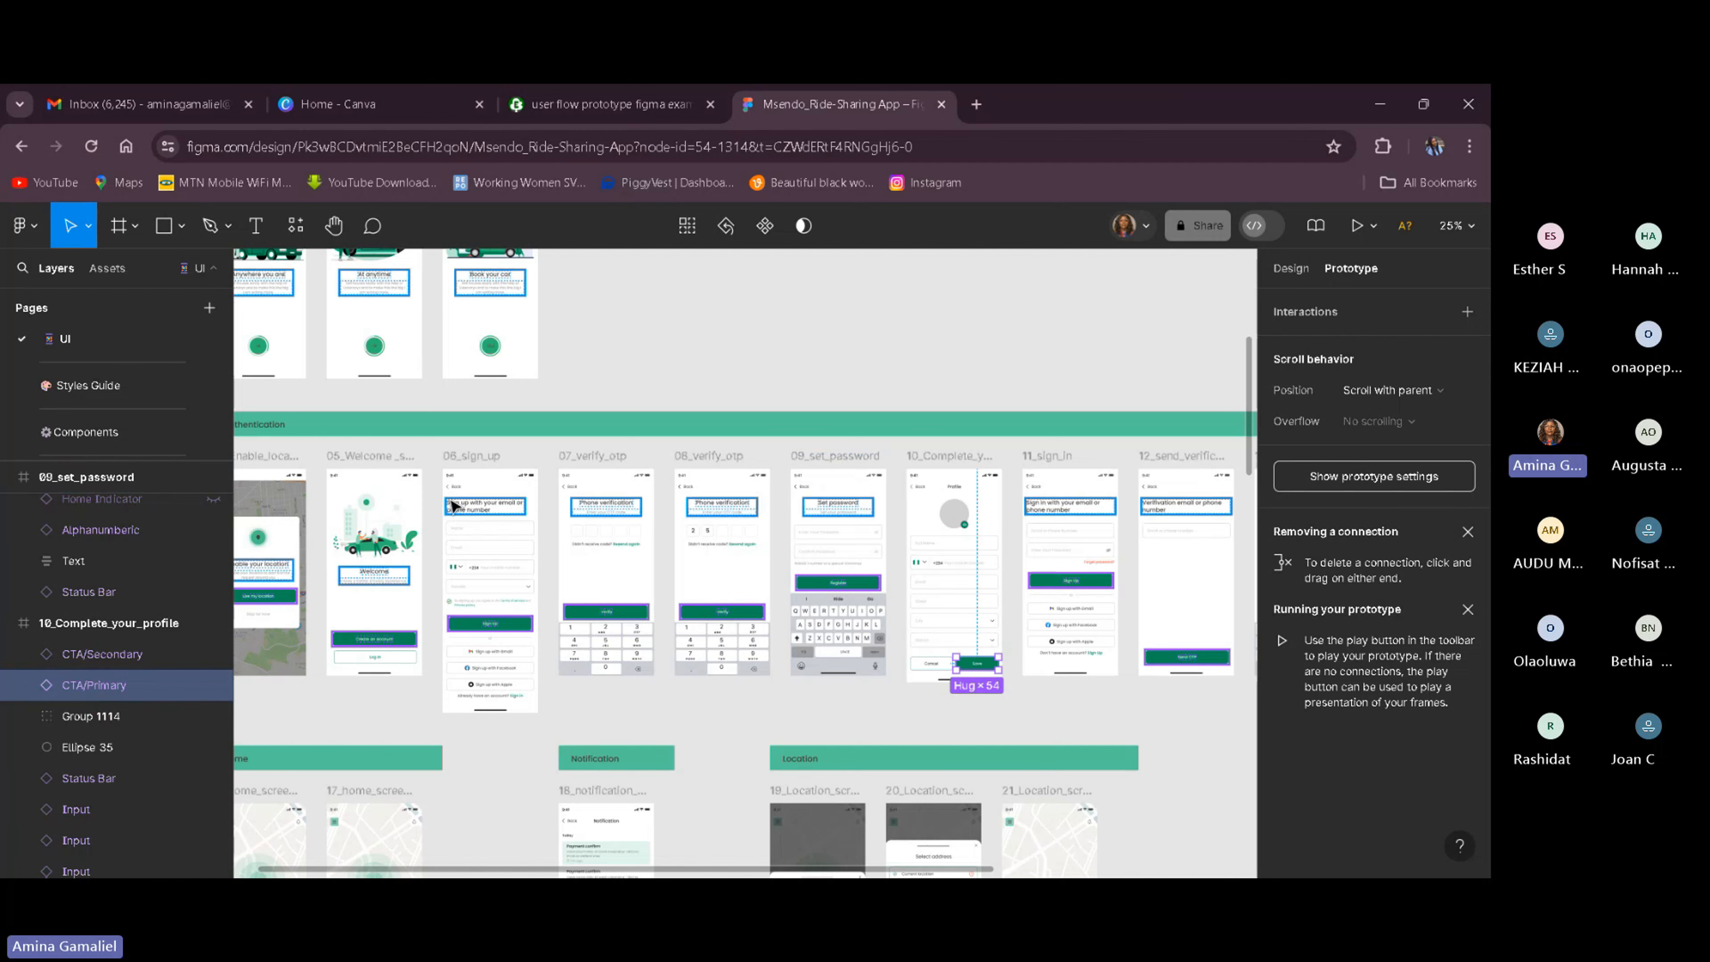
# Start the prototype preview from the Splash Screen and advance through the onboarding screens to "Book your car".
pyautogui.scroll(5, 434, 491)
pyautogui.click(275, 409)
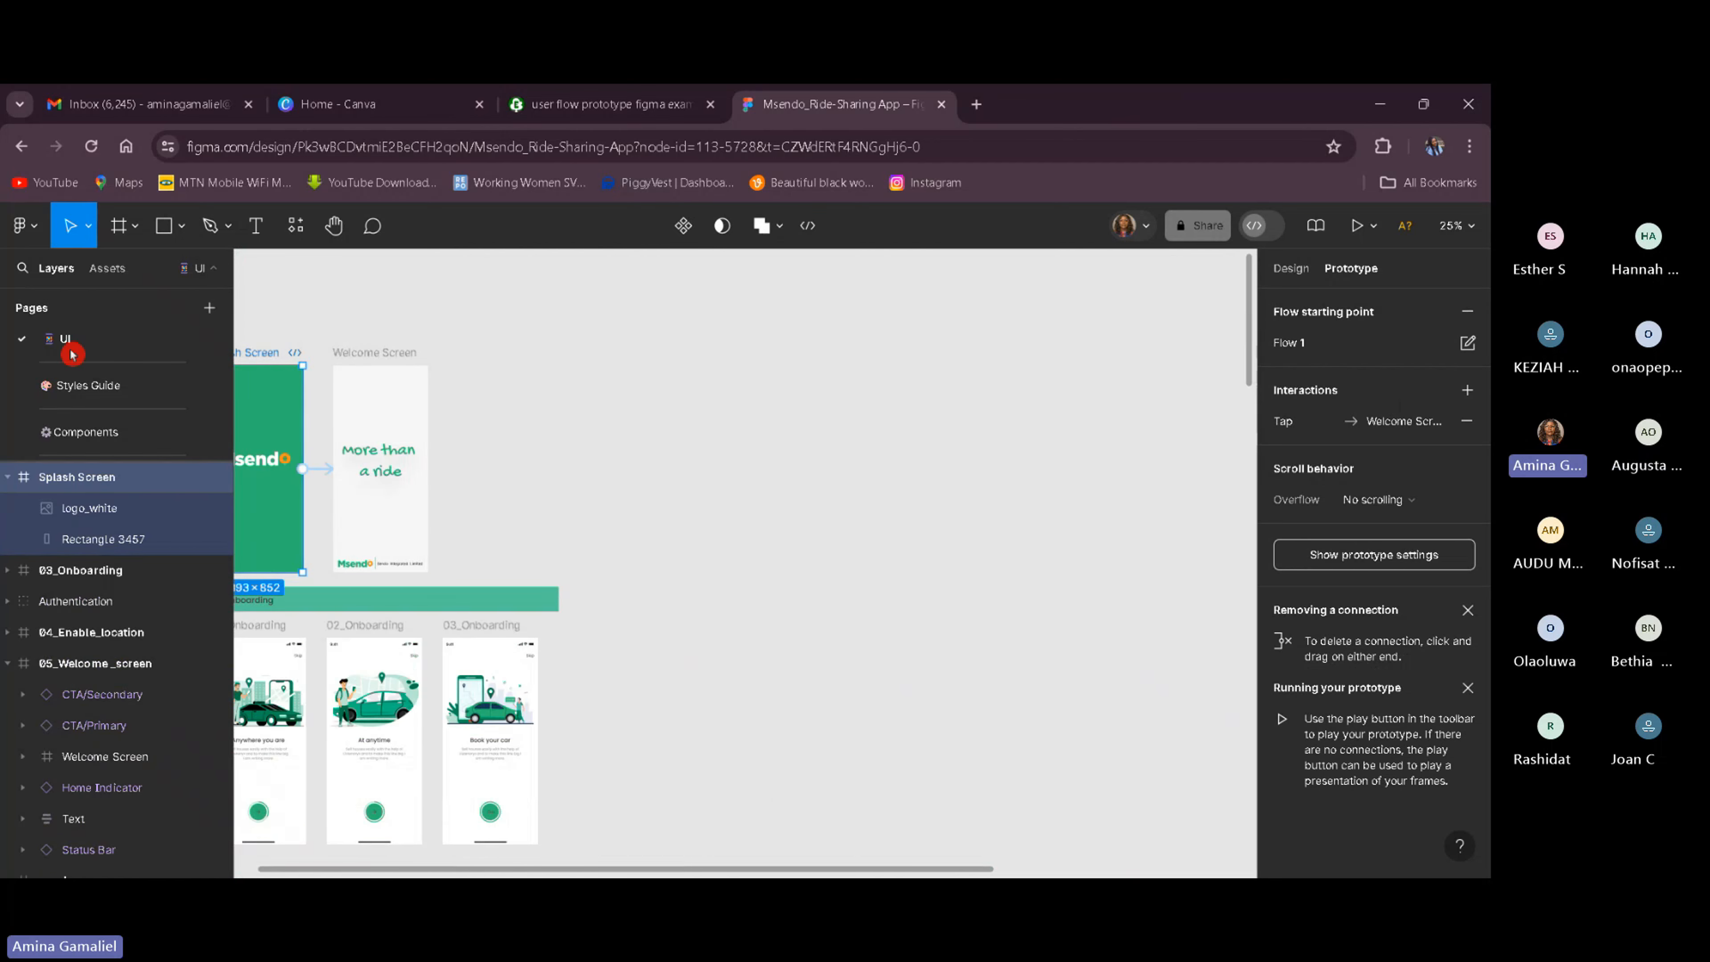
pyautogui.click(269, 413)
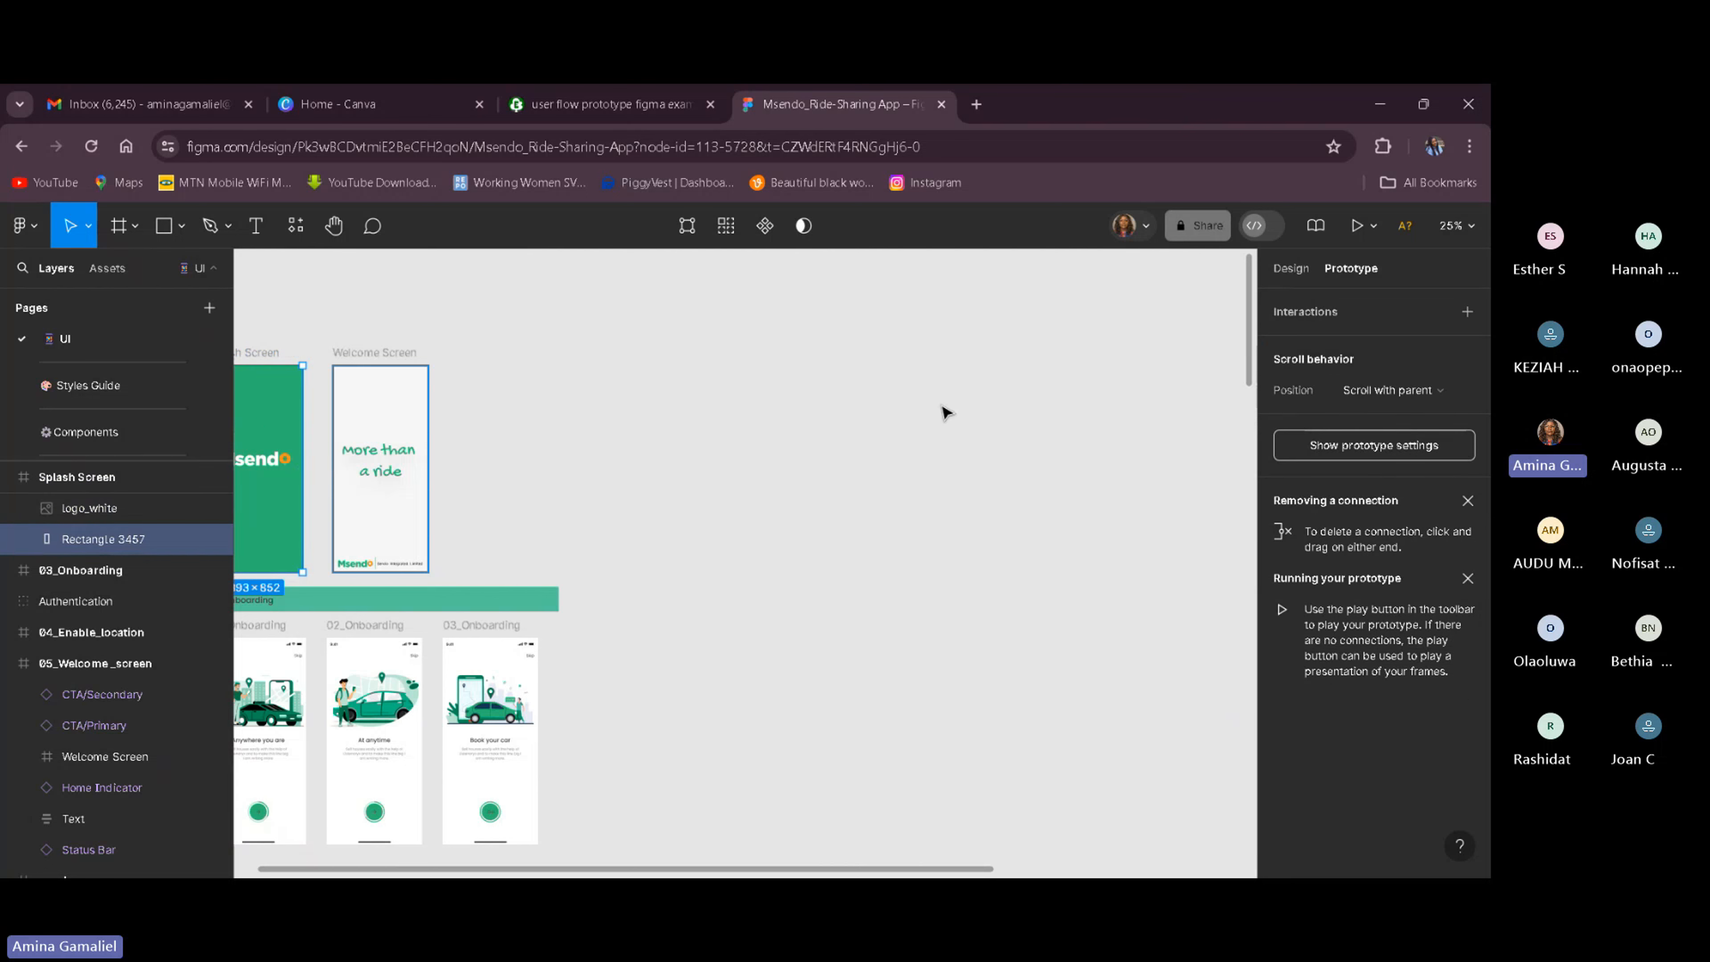
pyautogui.click(1357, 226)
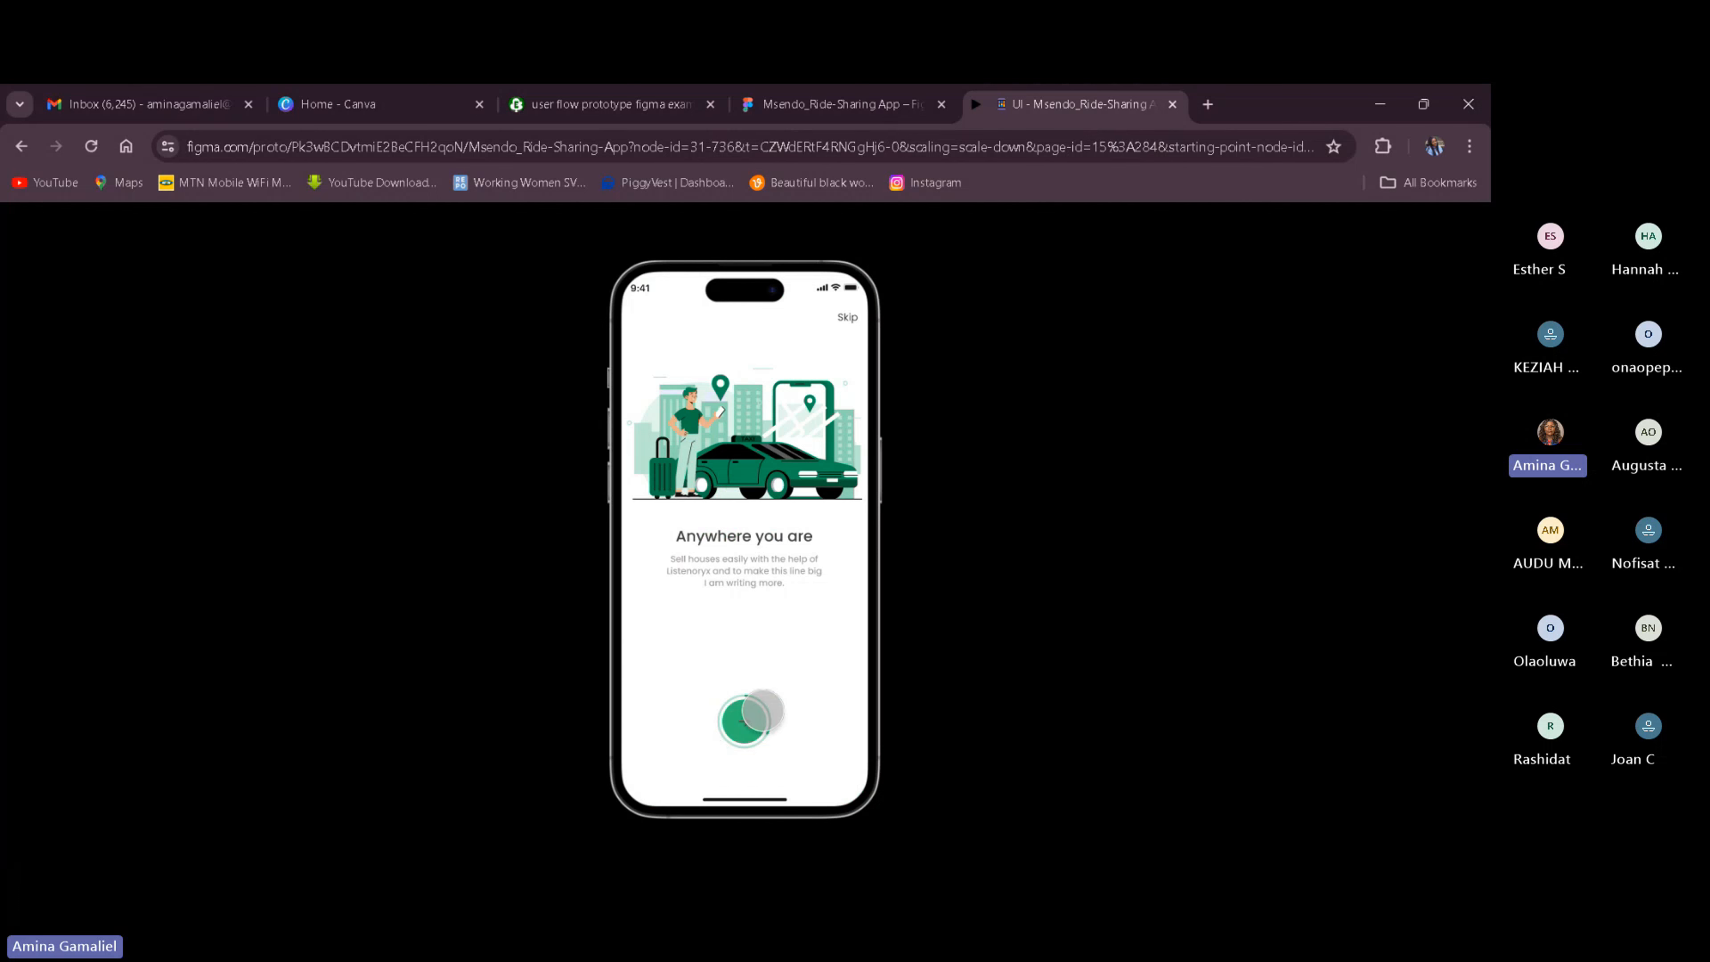
pyautogui.click(754, 715)
pyautogui.click(754, 713)
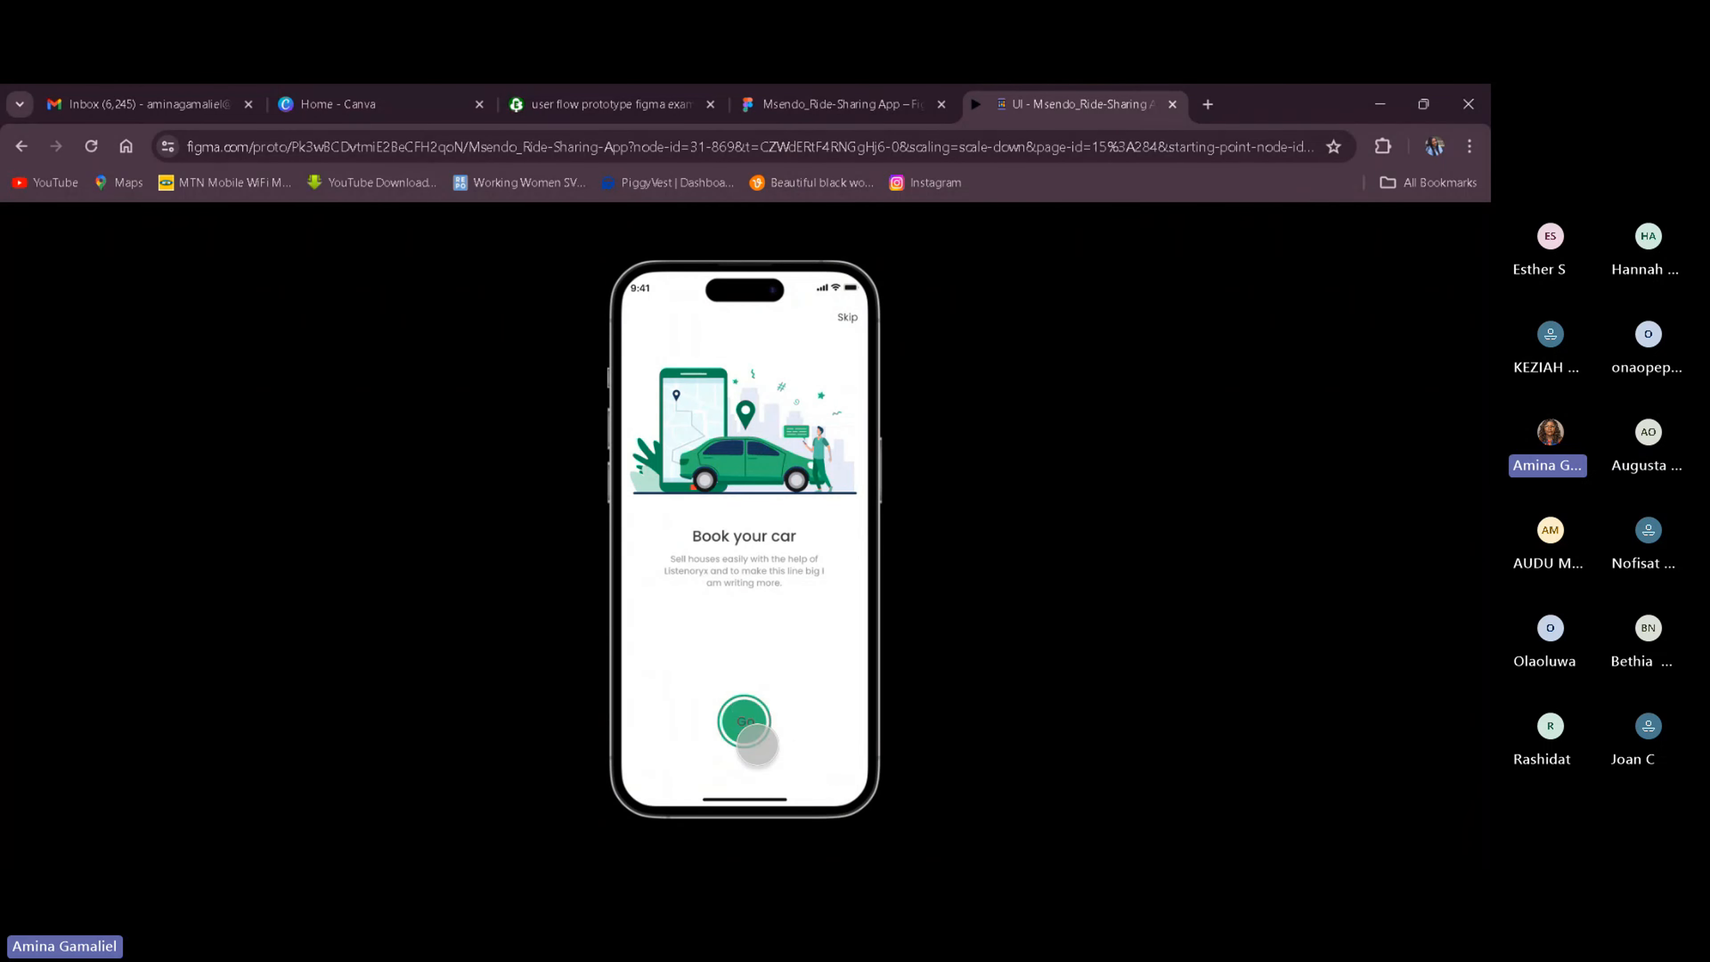
# Test tapping the round Go button on the "Book your car" screen in the preview.
pyautogui.click(745, 721)
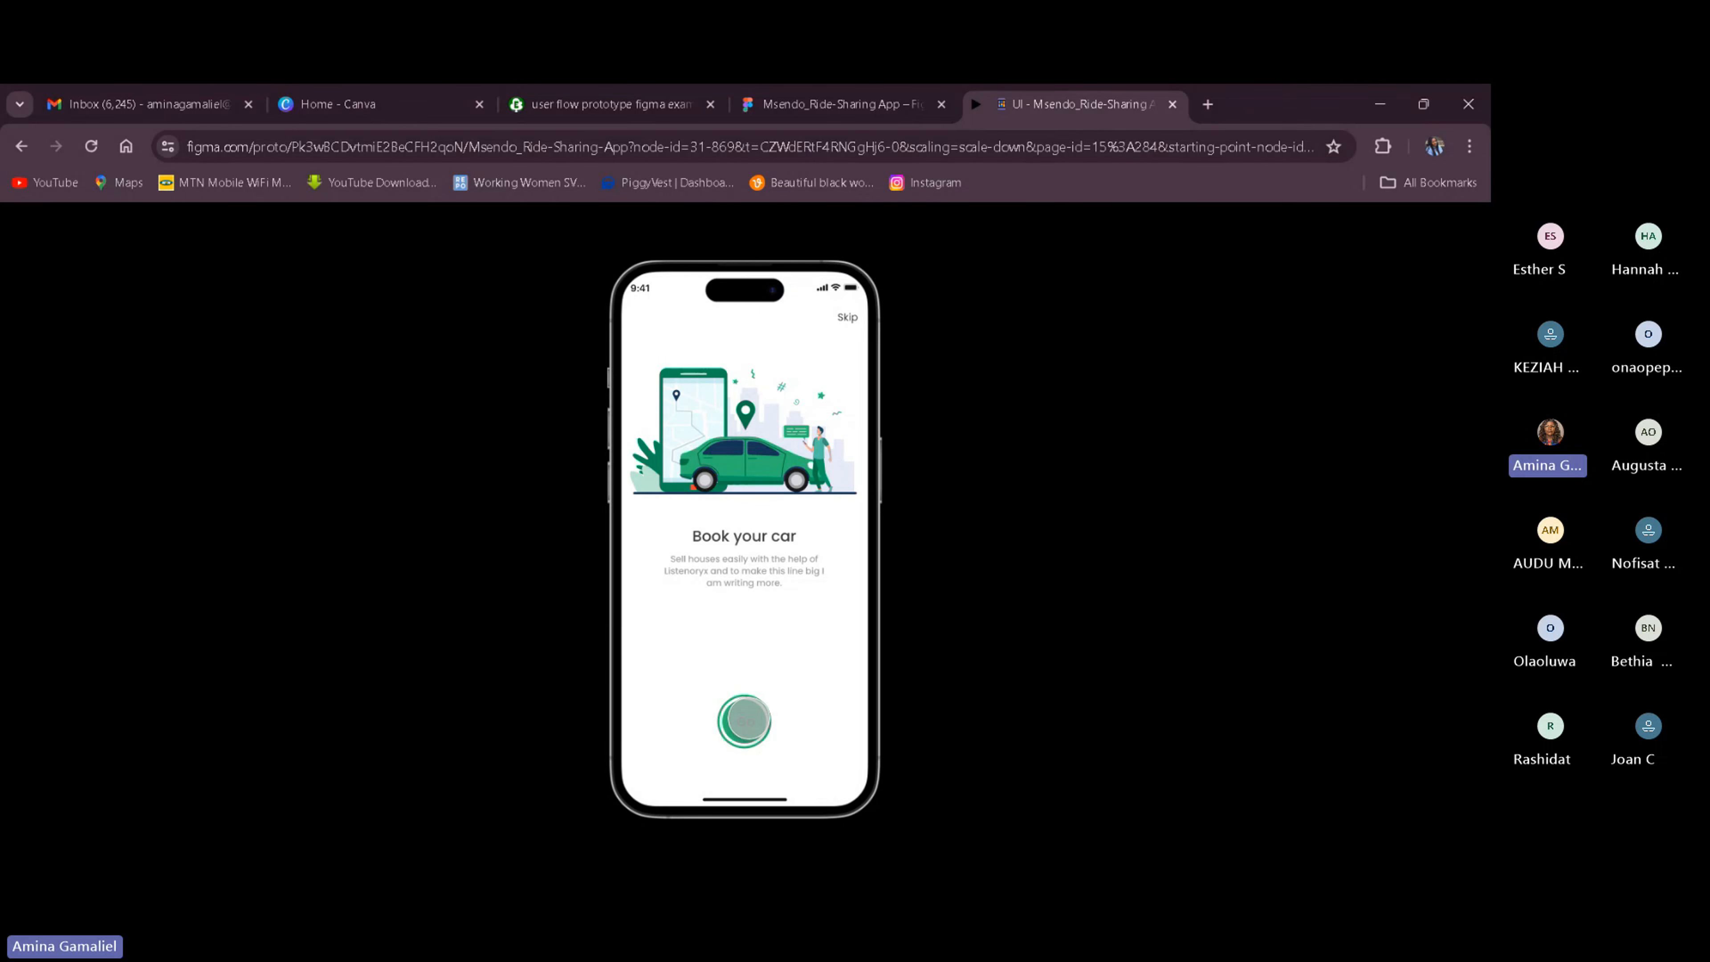
pyautogui.click(747, 724)
pyautogui.click(745, 719)
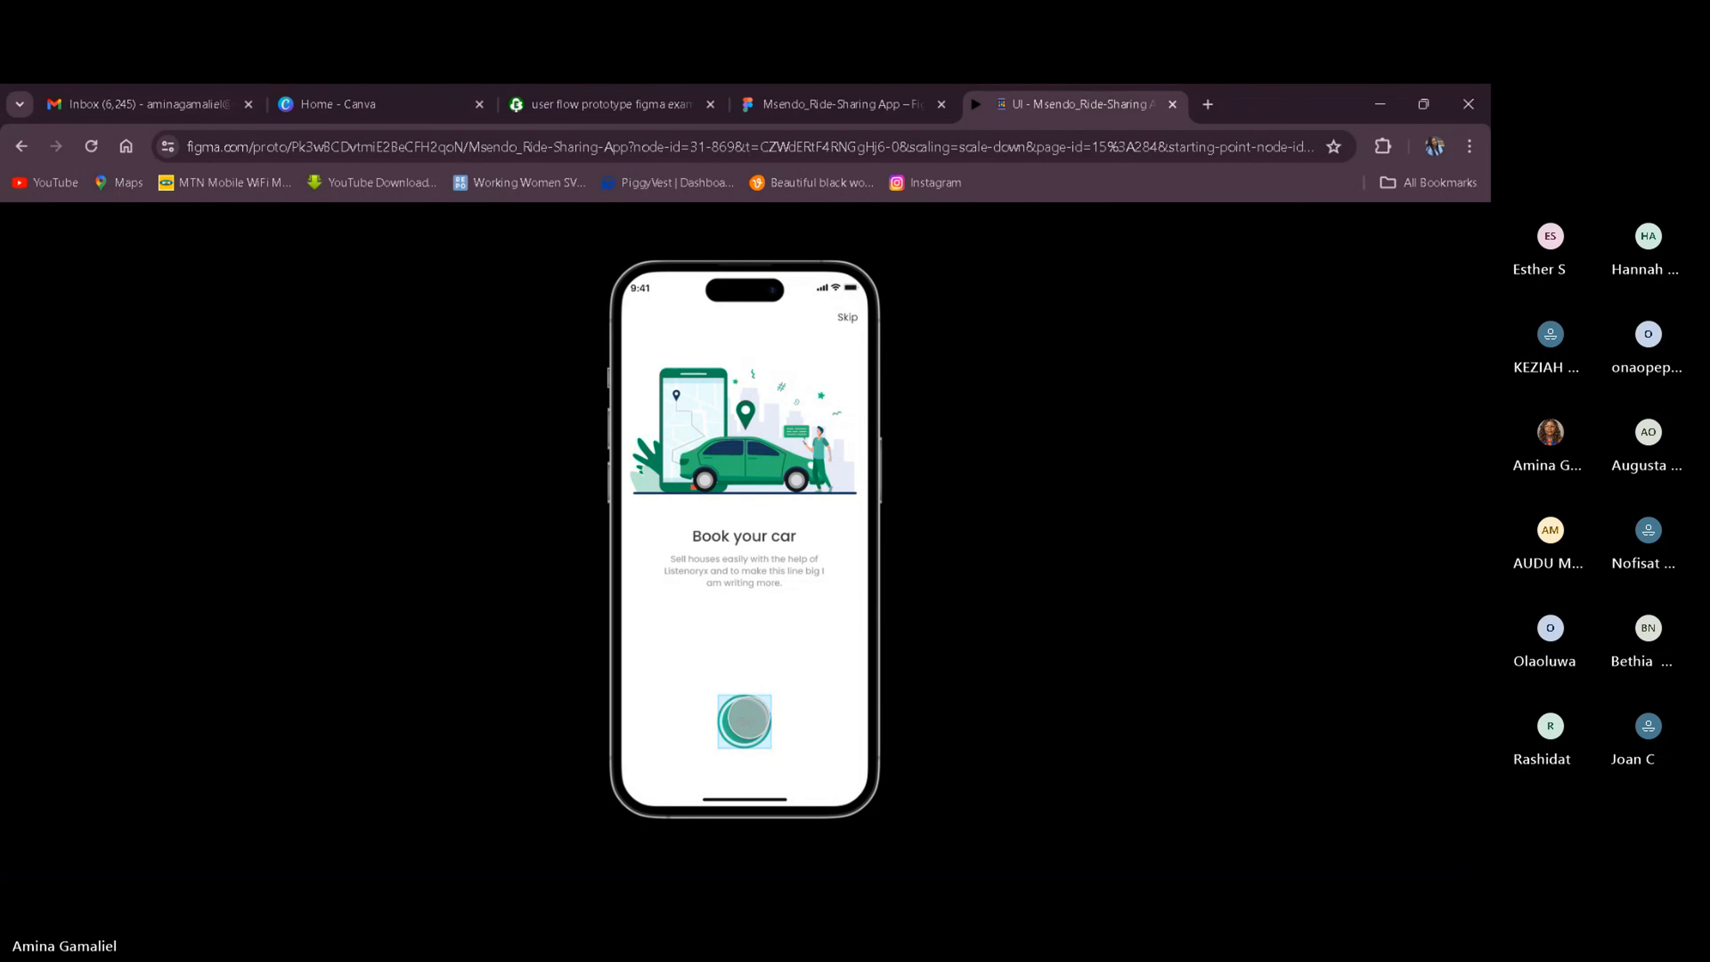
pyautogui.click(745, 722)
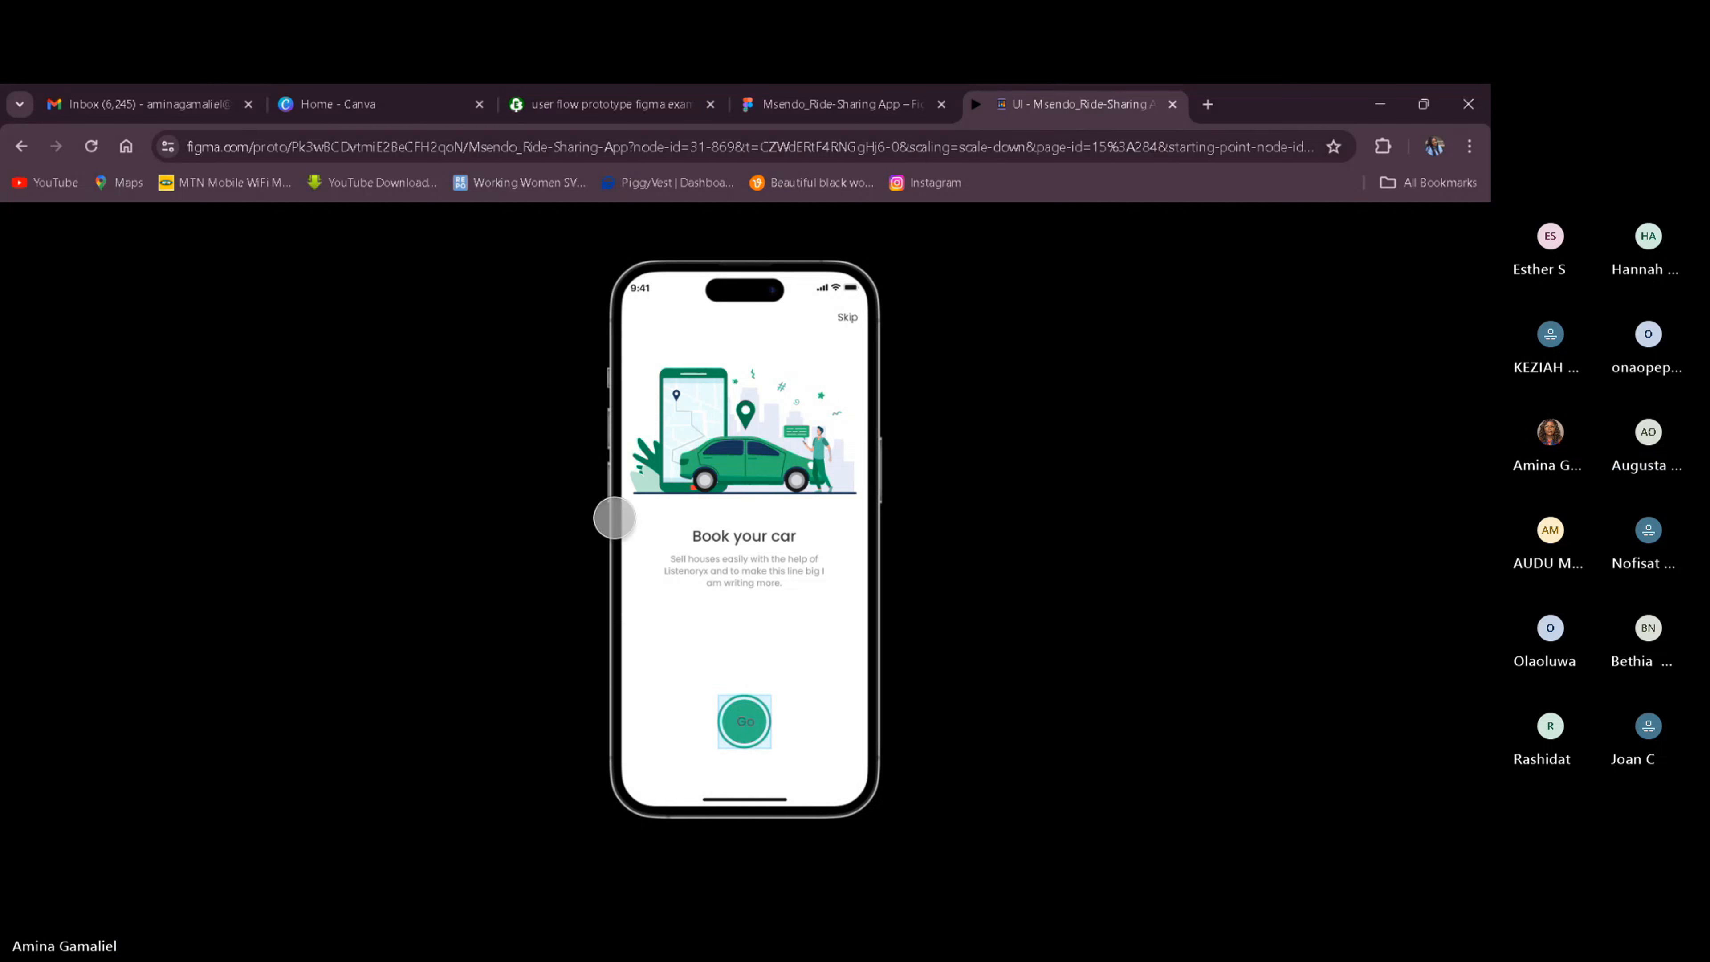
# Restart the prototype preview from the Splash Screen and test the onboarding screens through the Go button on "Book your car".
pyautogui.click(915, 108)
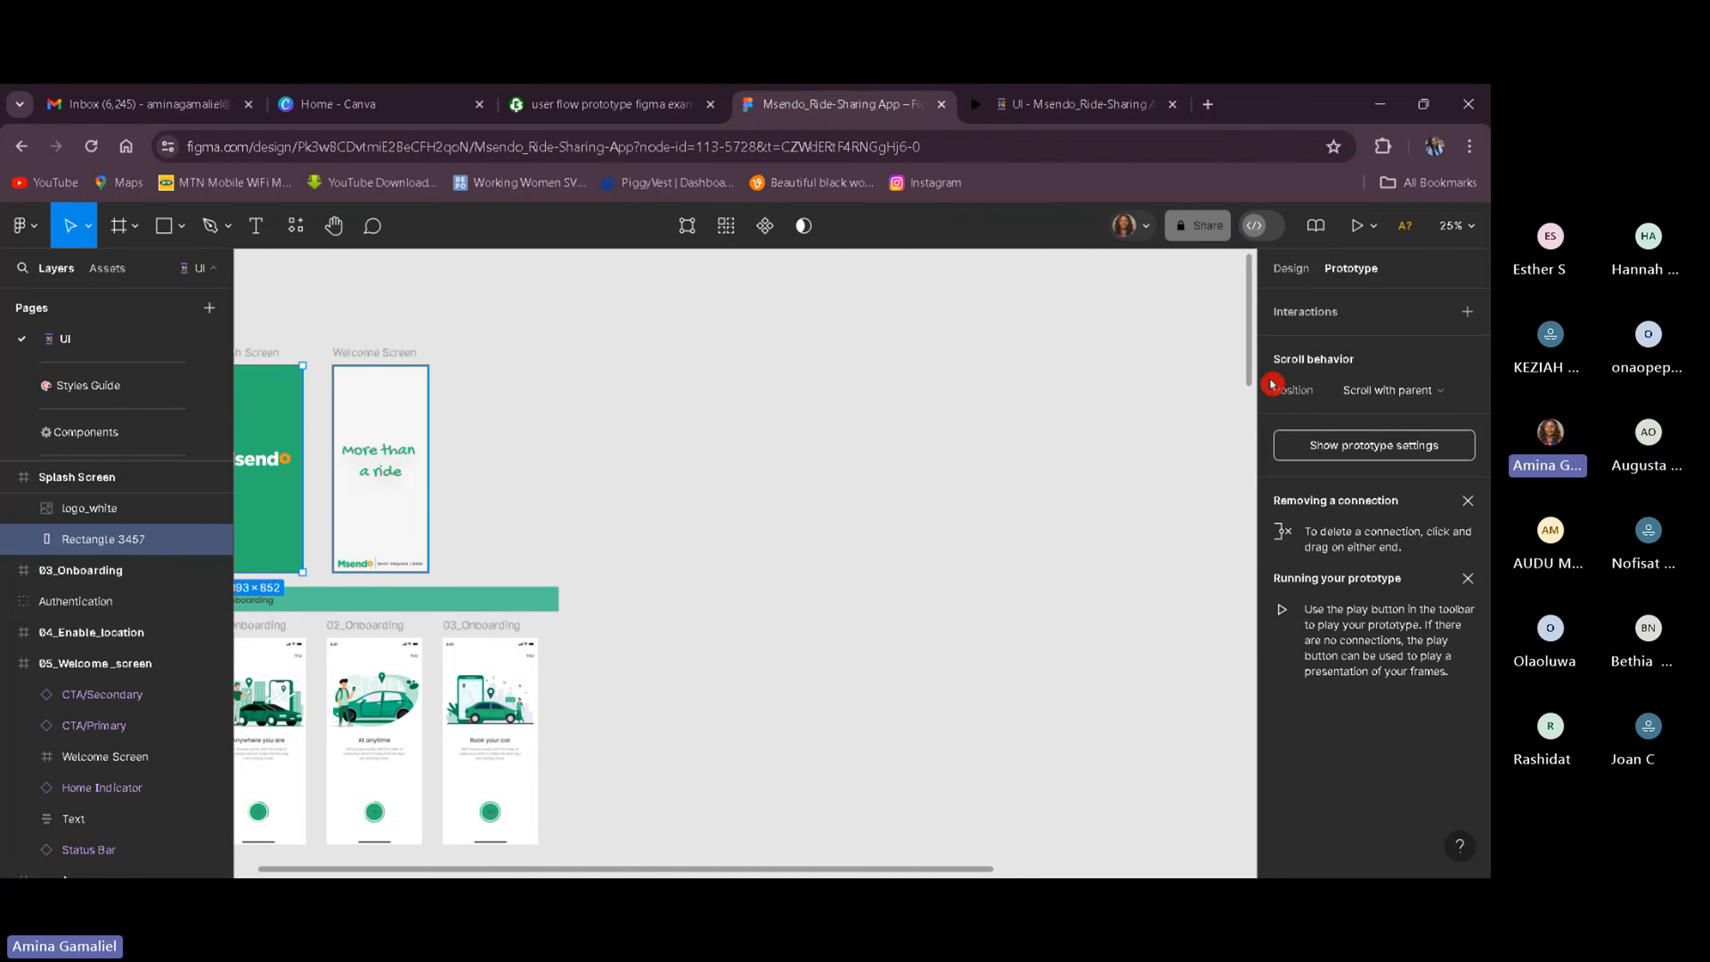
pyautogui.moveTo(1247, 364); pyautogui.dragTo(1261, 436)
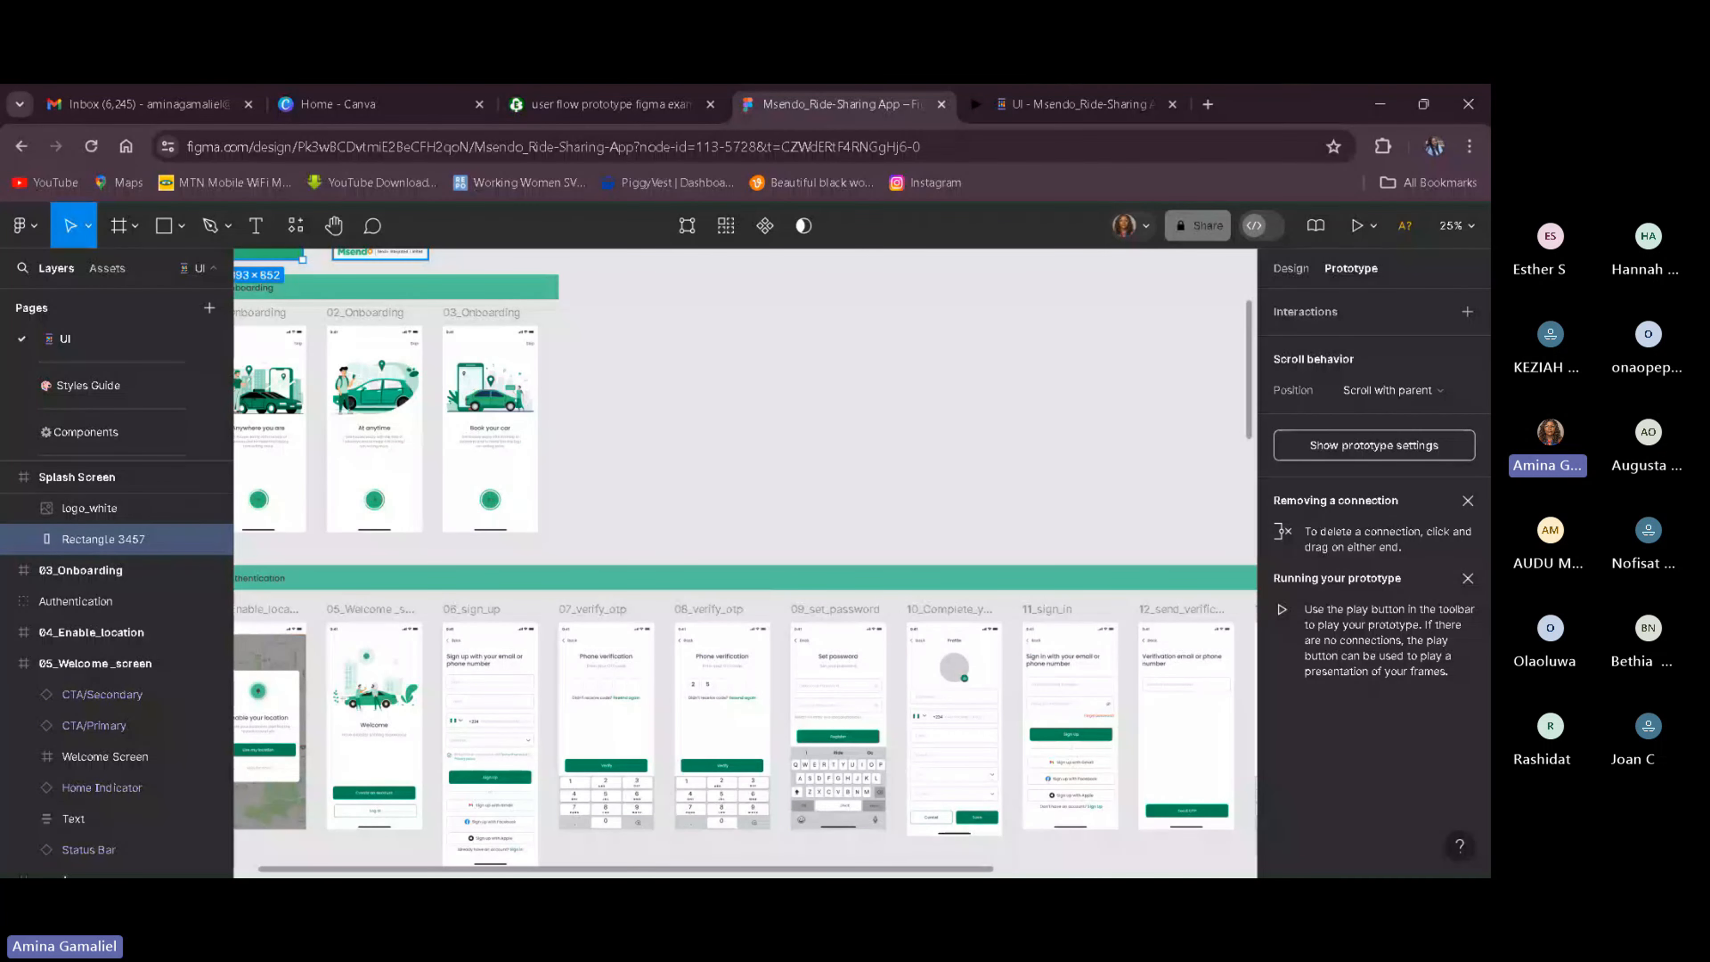
pyautogui.moveTo(680, 869); pyautogui.dragTo(401, 789)
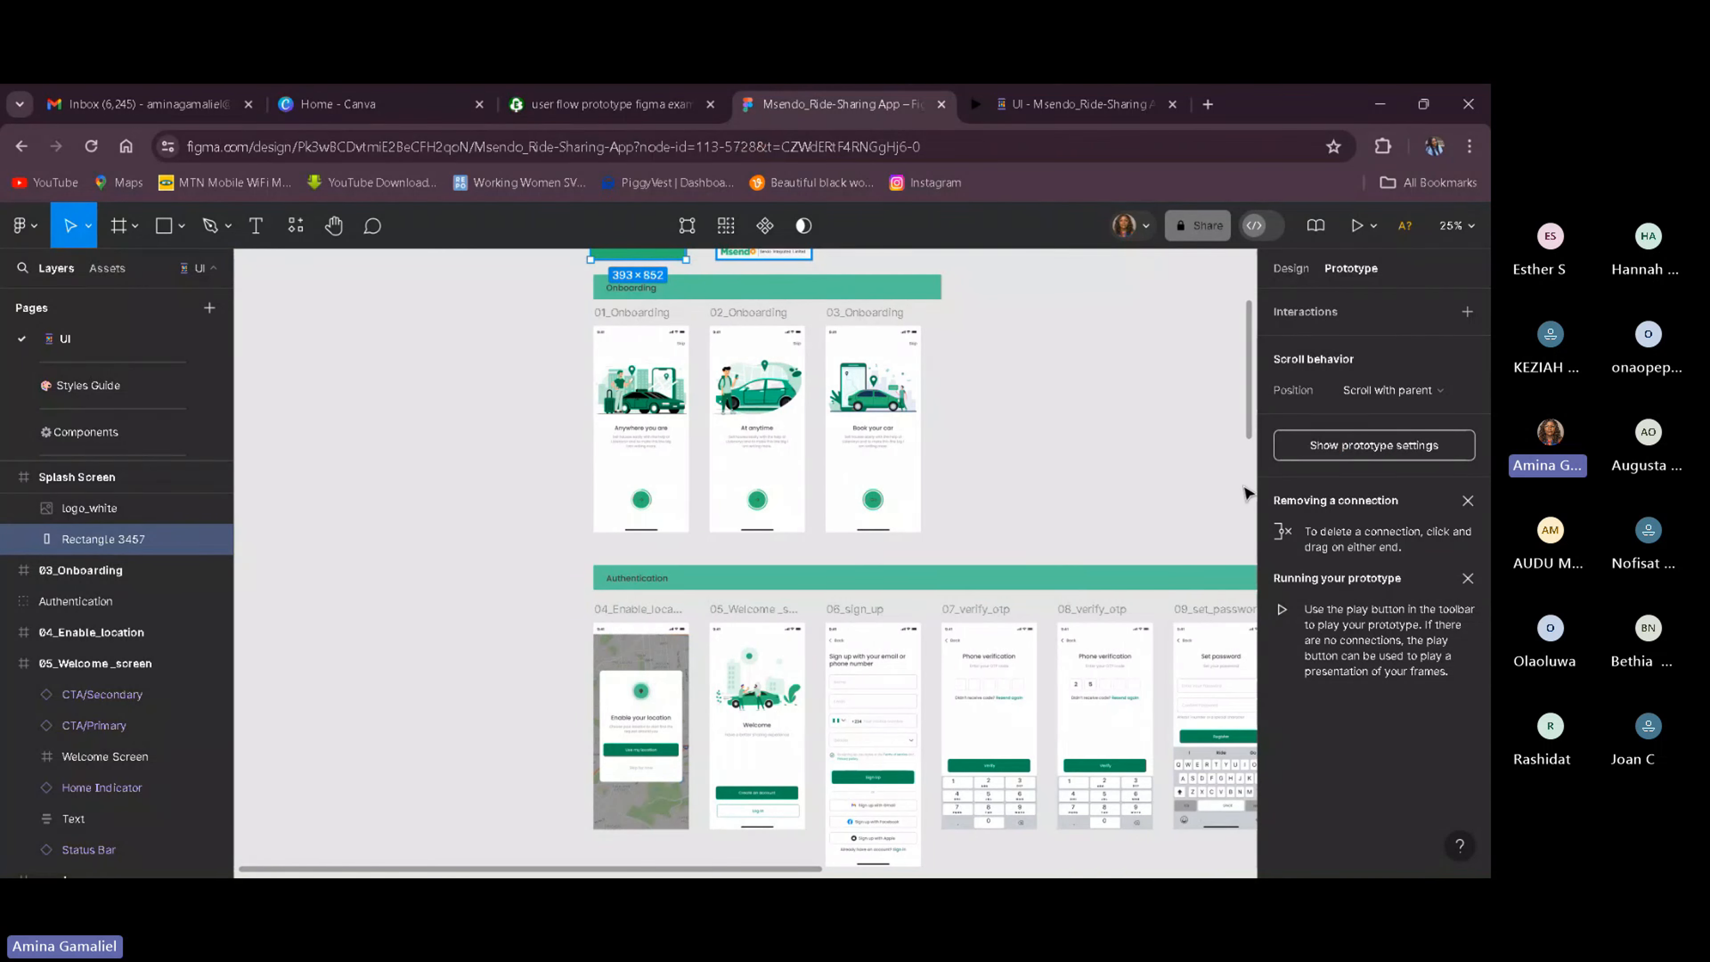
pyautogui.click(1222, 491)
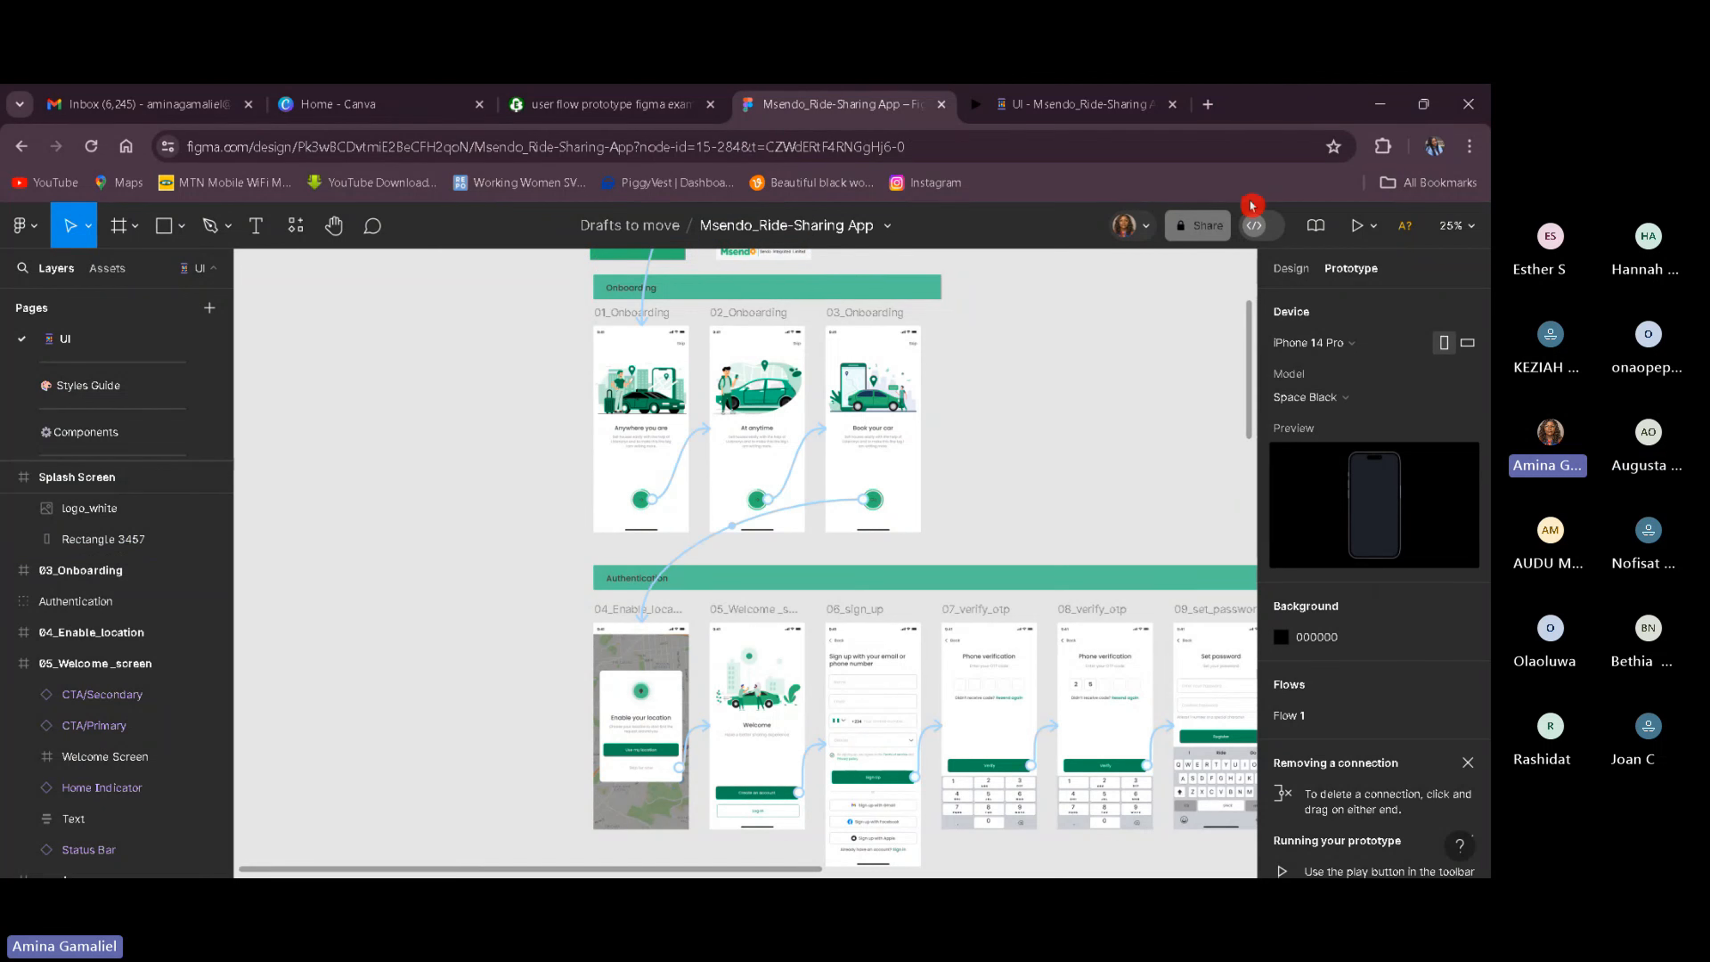
pyautogui.click(616, 256)
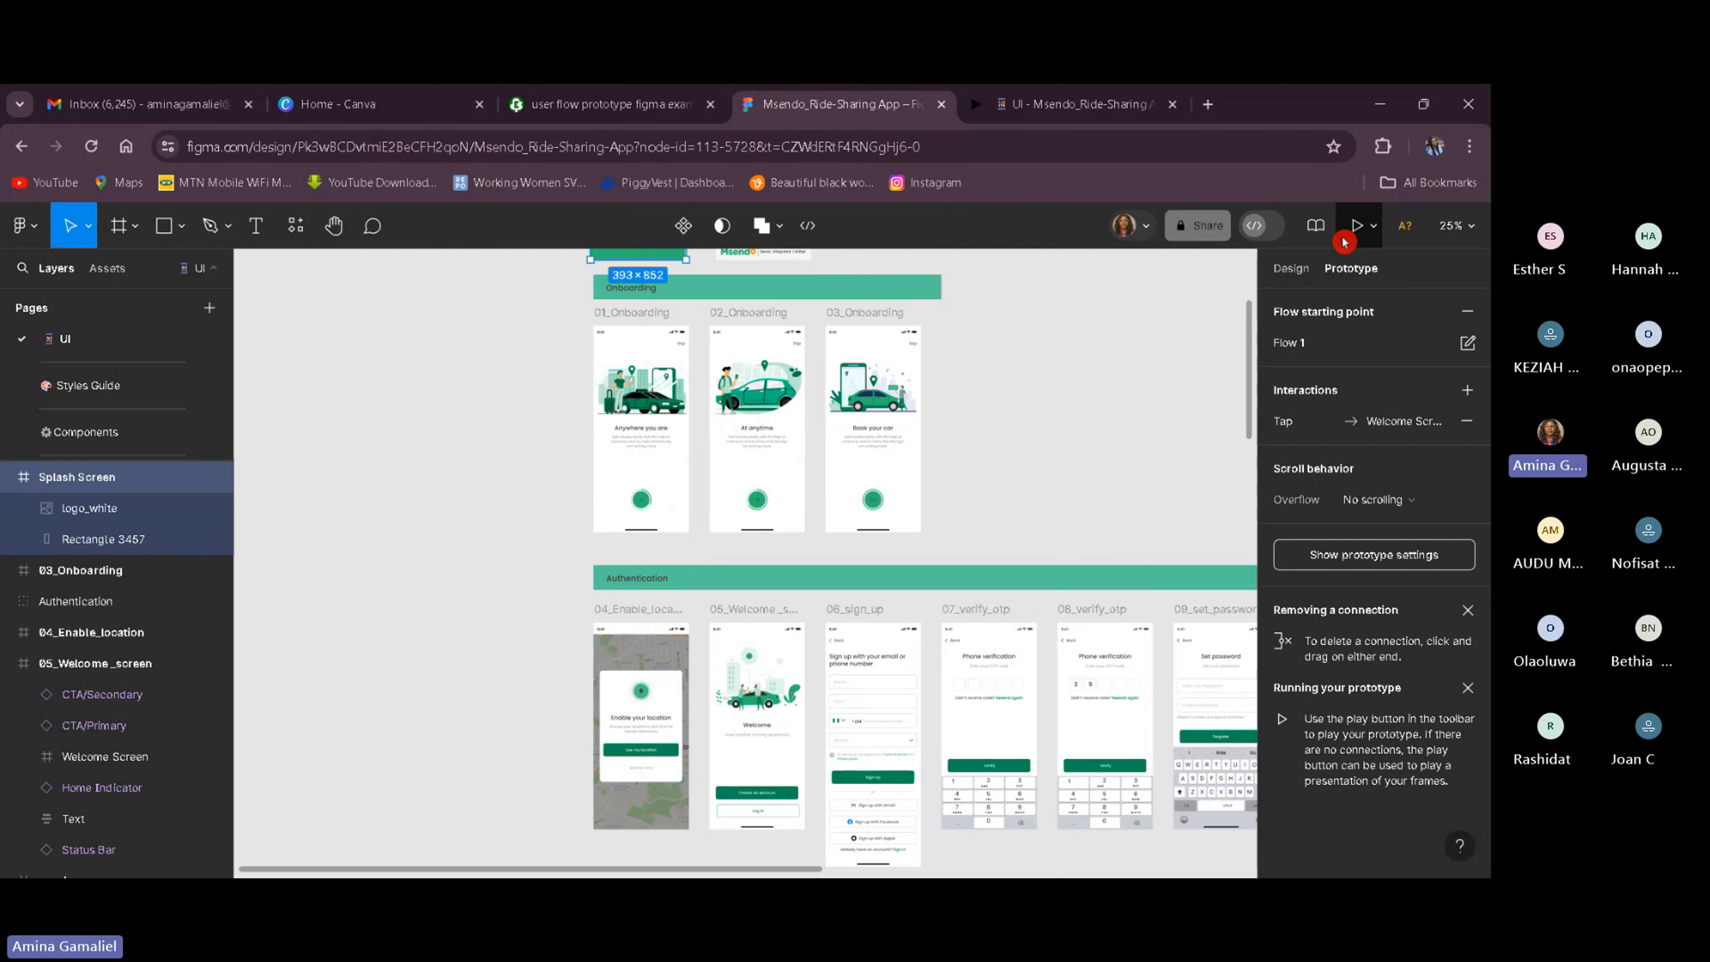
pyautogui.click(1356, 228)
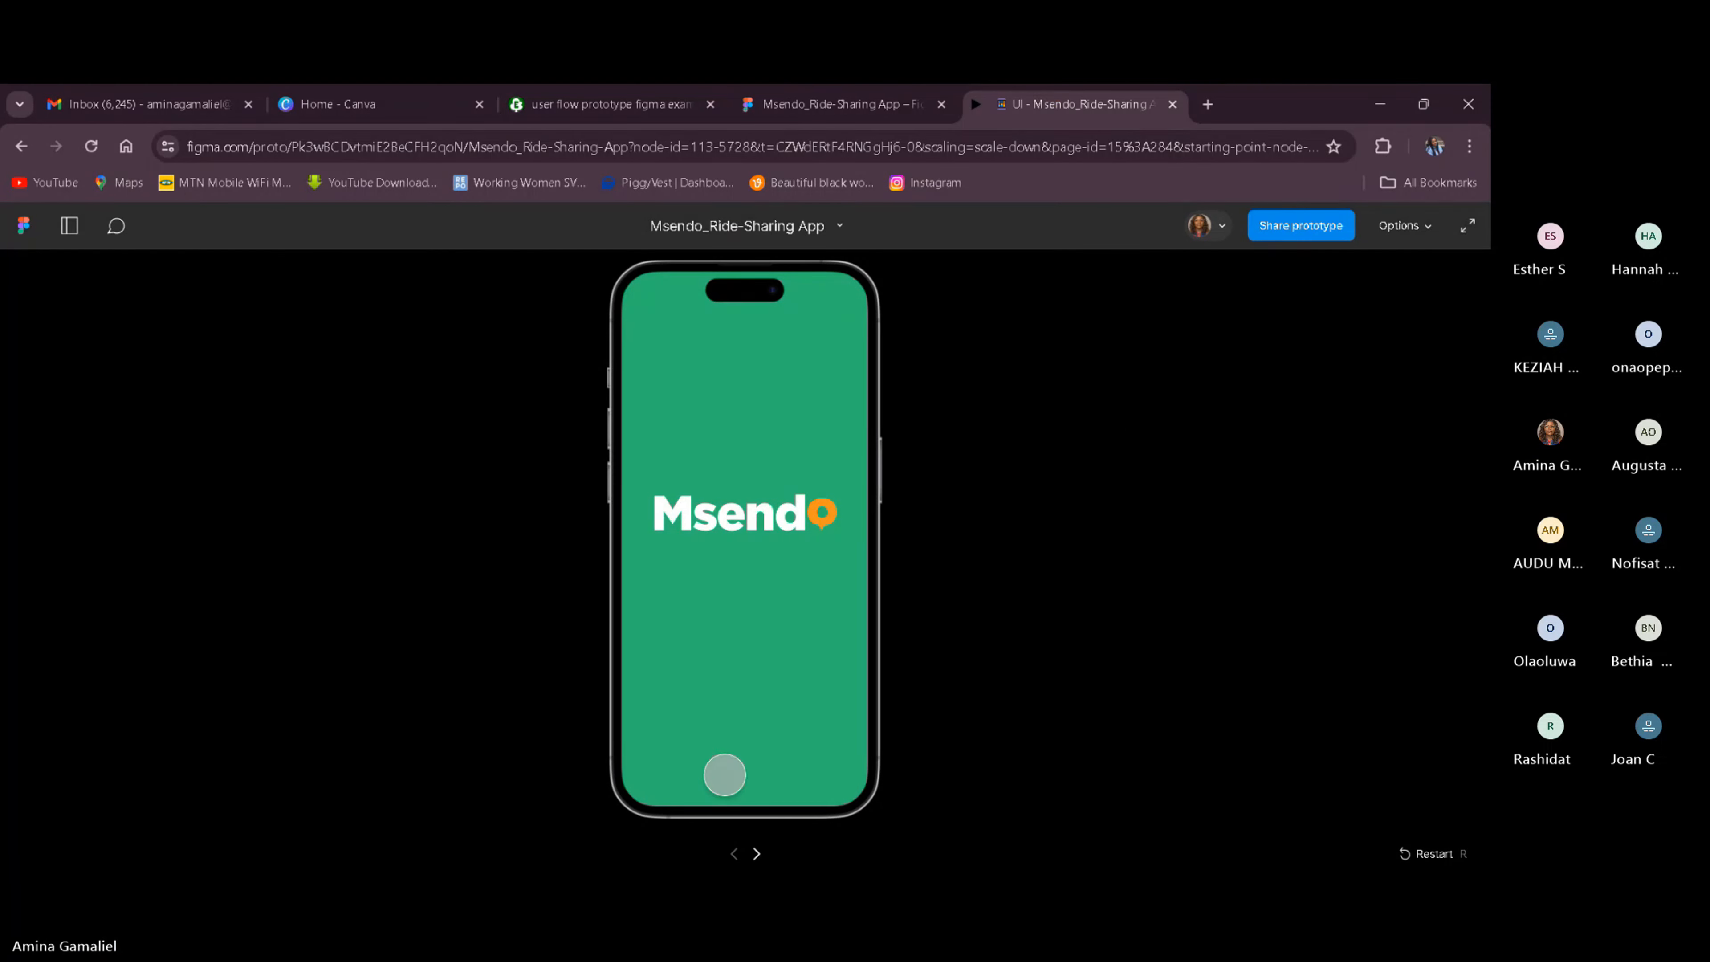
pyautogui.click(757, 732)
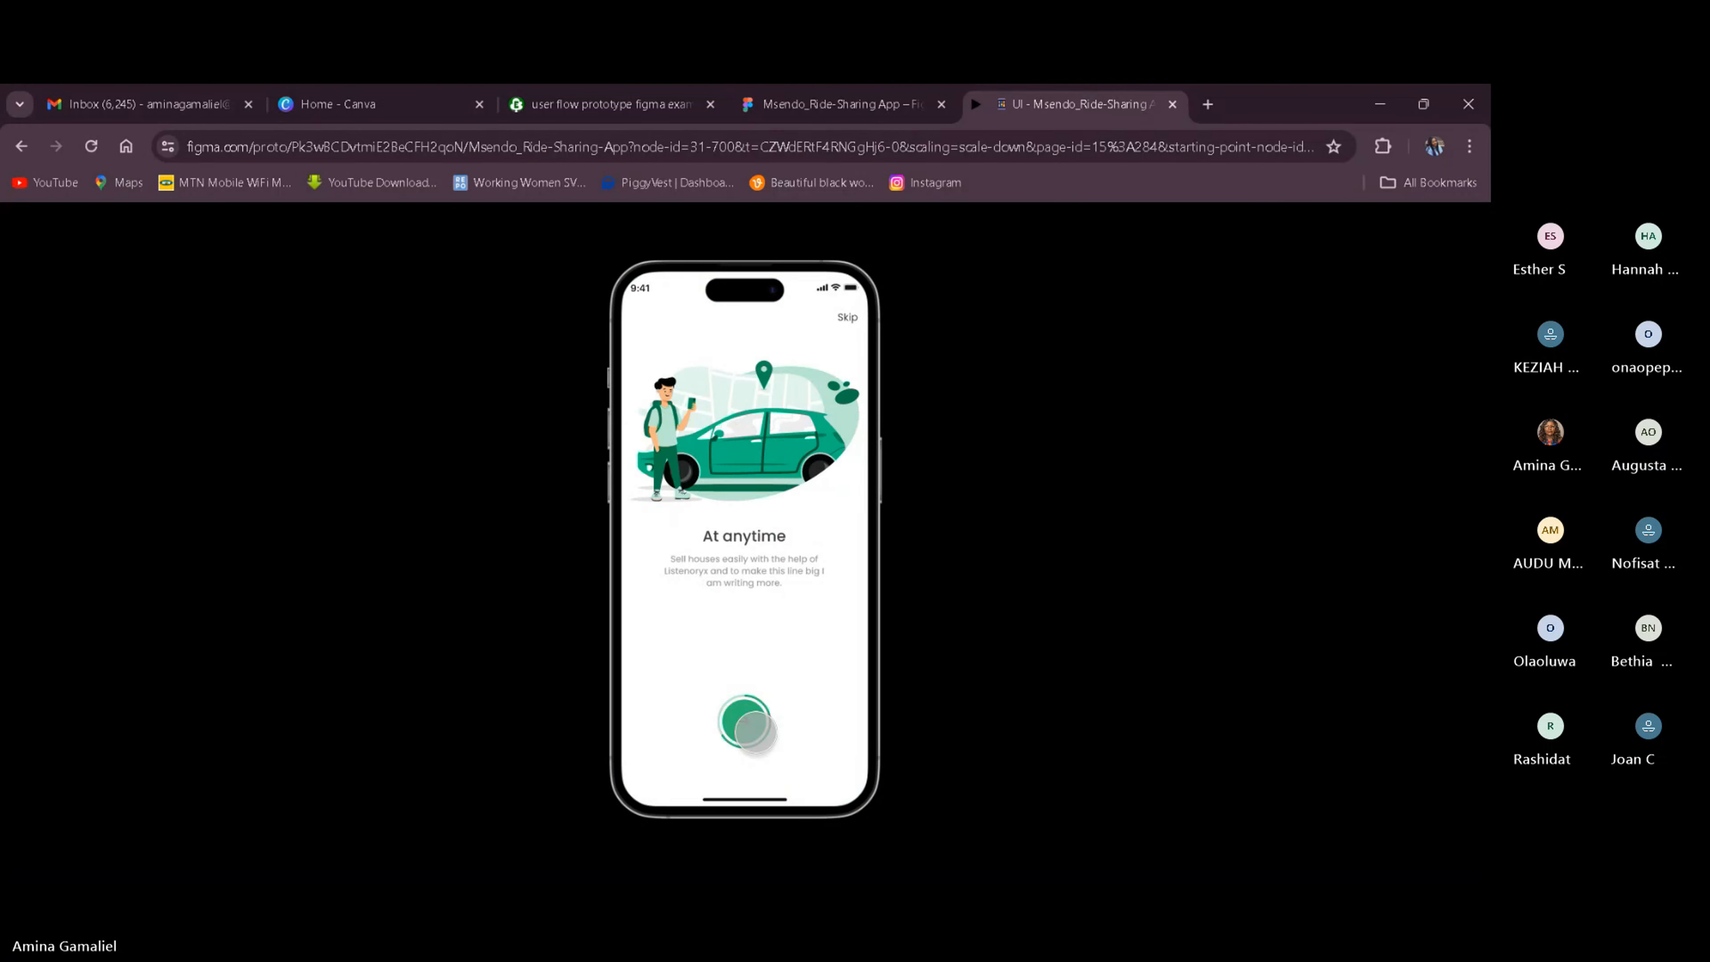
pyautogui.click(744, 721)
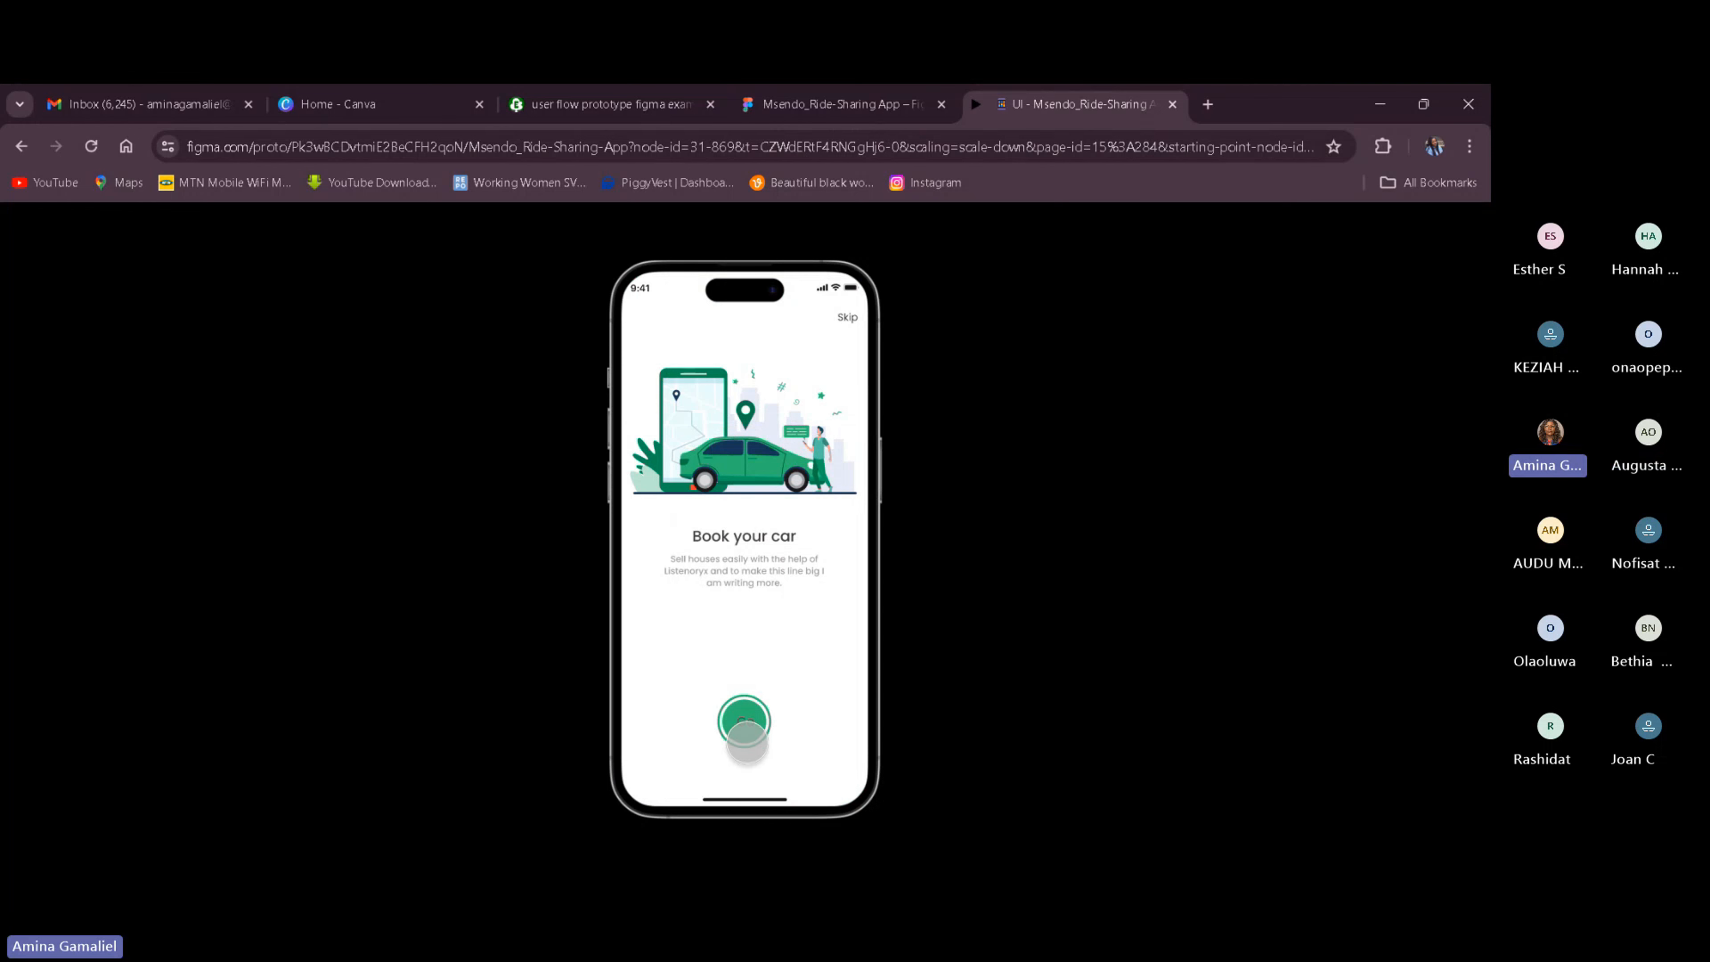
pyautogui.click(767, 743)
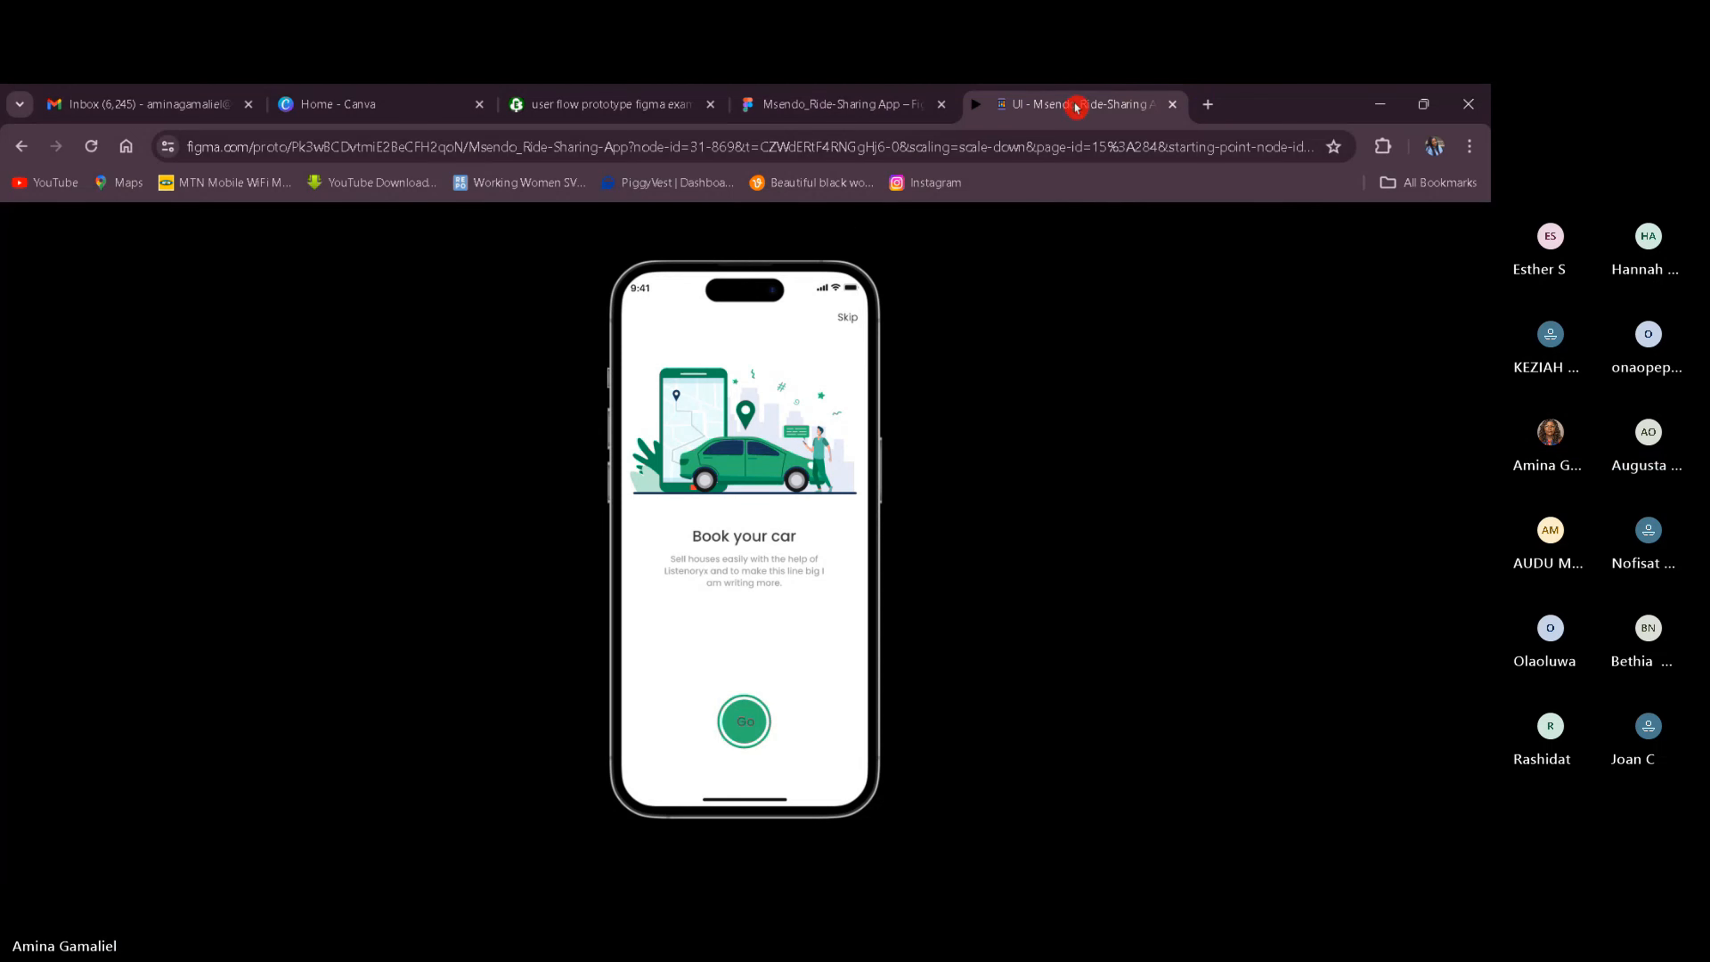
# Return to the design and inspect the trigger options of the 03_Onboarding Go button's connection to 04_Enable_location.
pyautogui.click(881, 108)
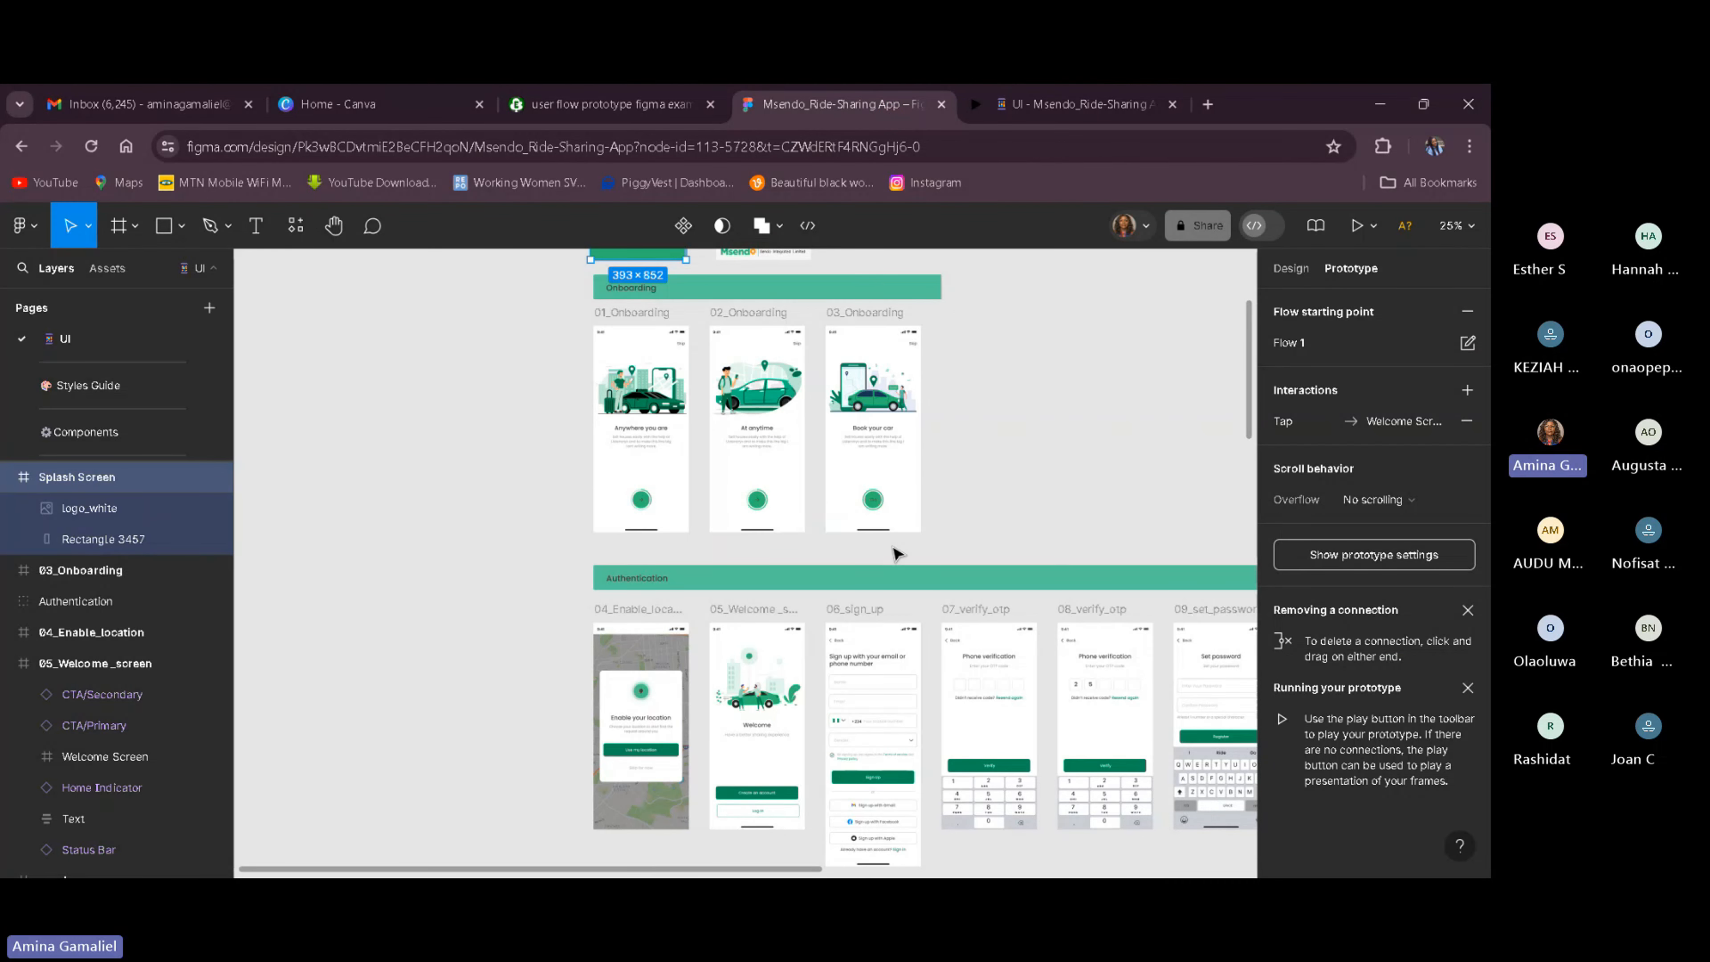
pyautogui.click(873, 498)
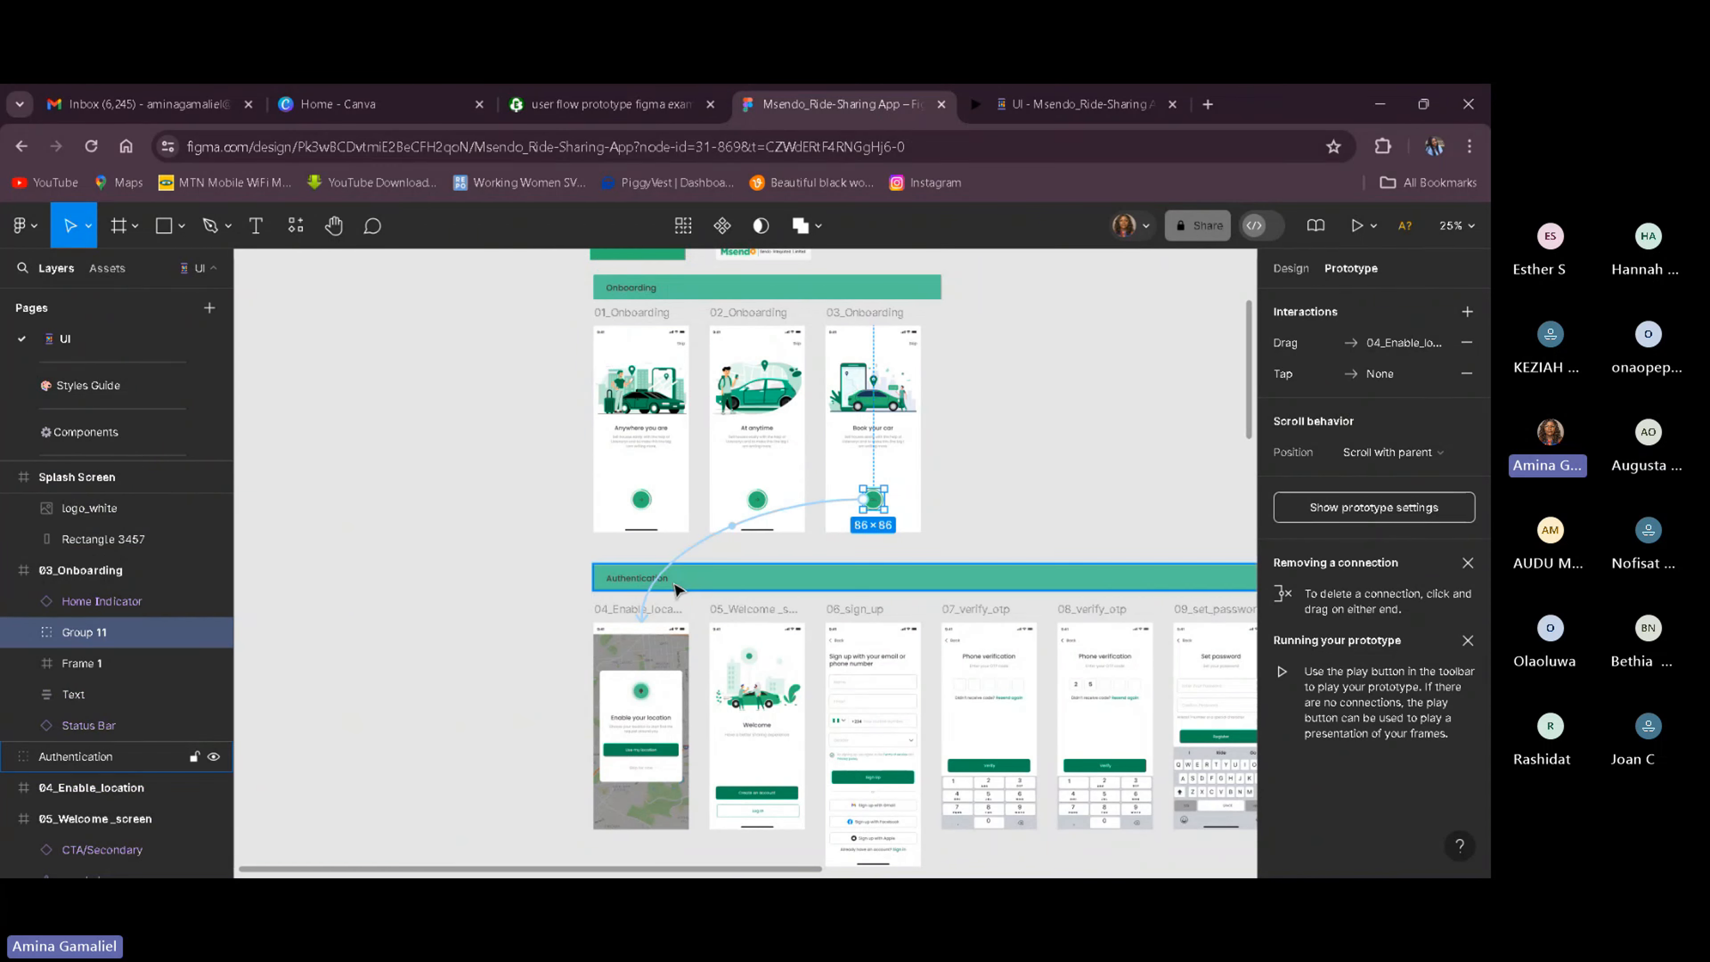
pyautogui.click(694, 557)
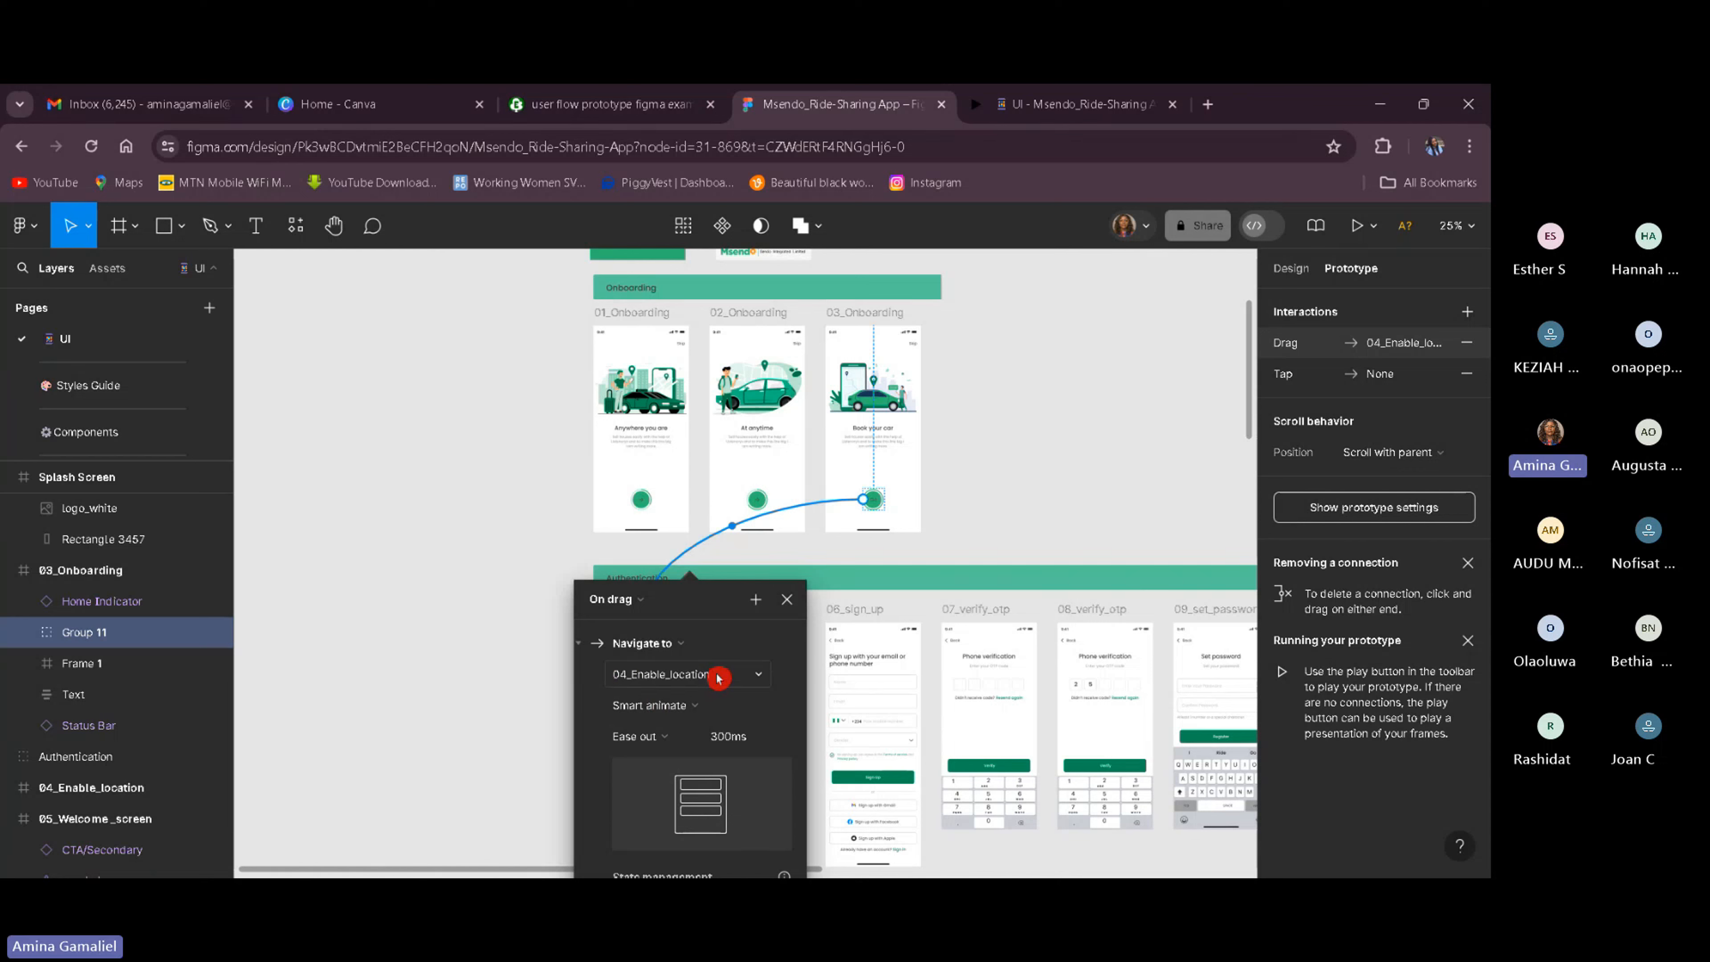
pyautogui.click(641, 603)
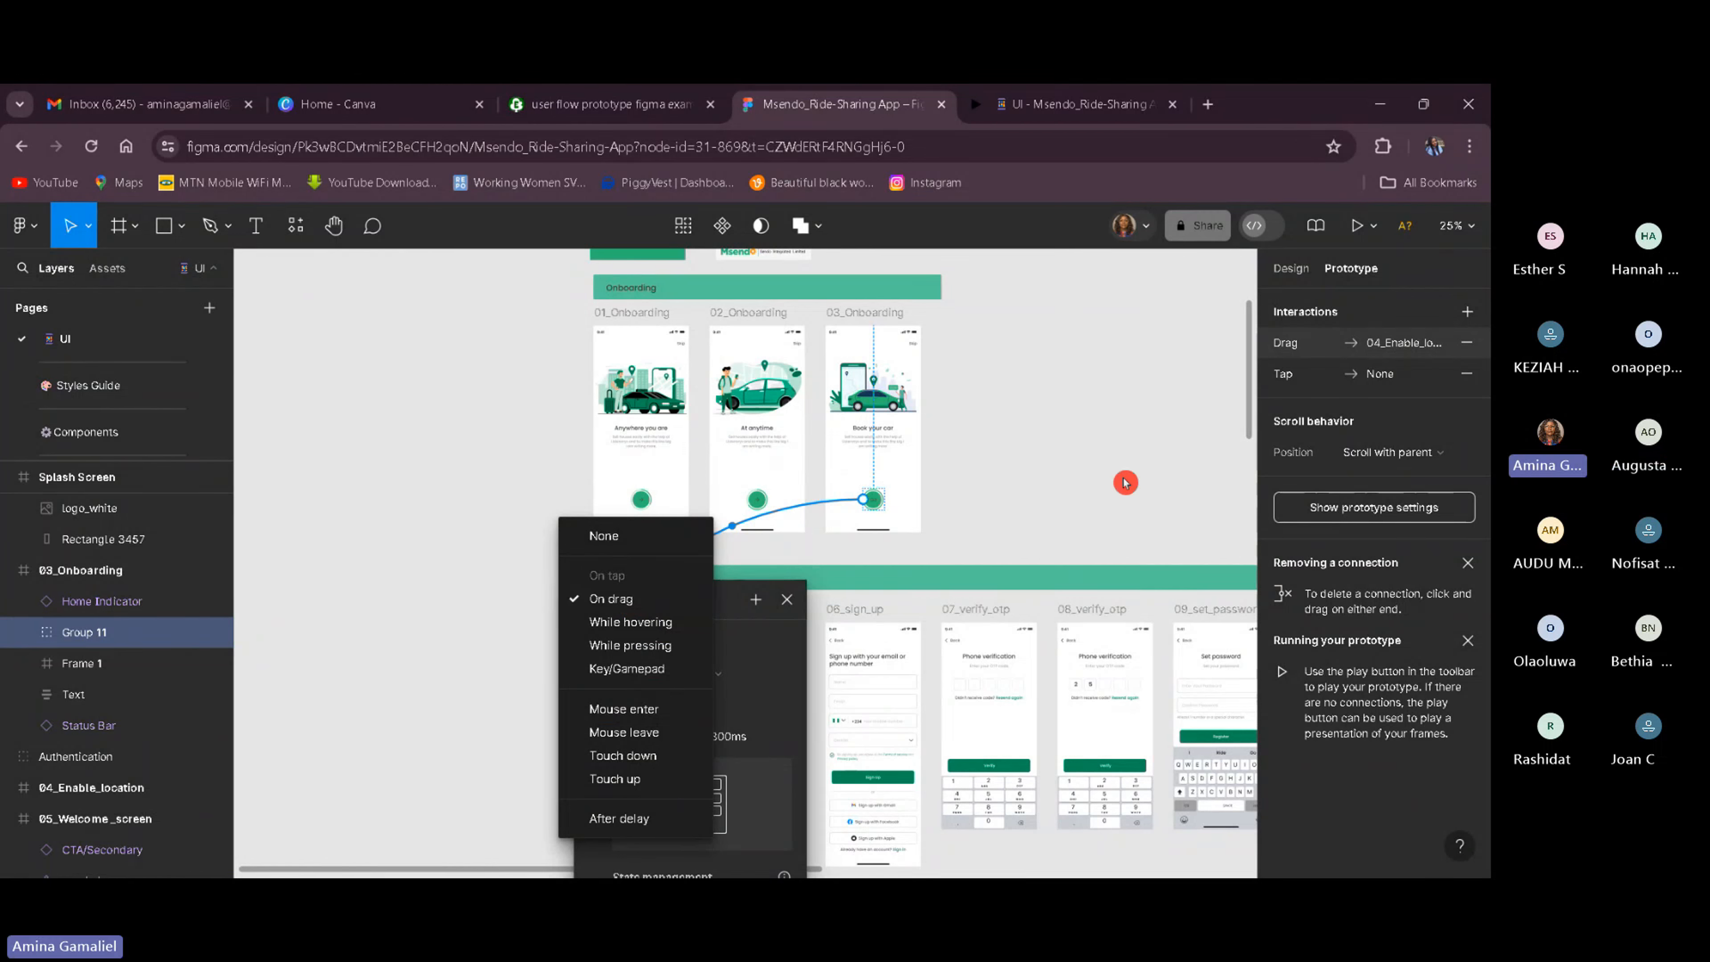
pyautogui.click(1098, 490)
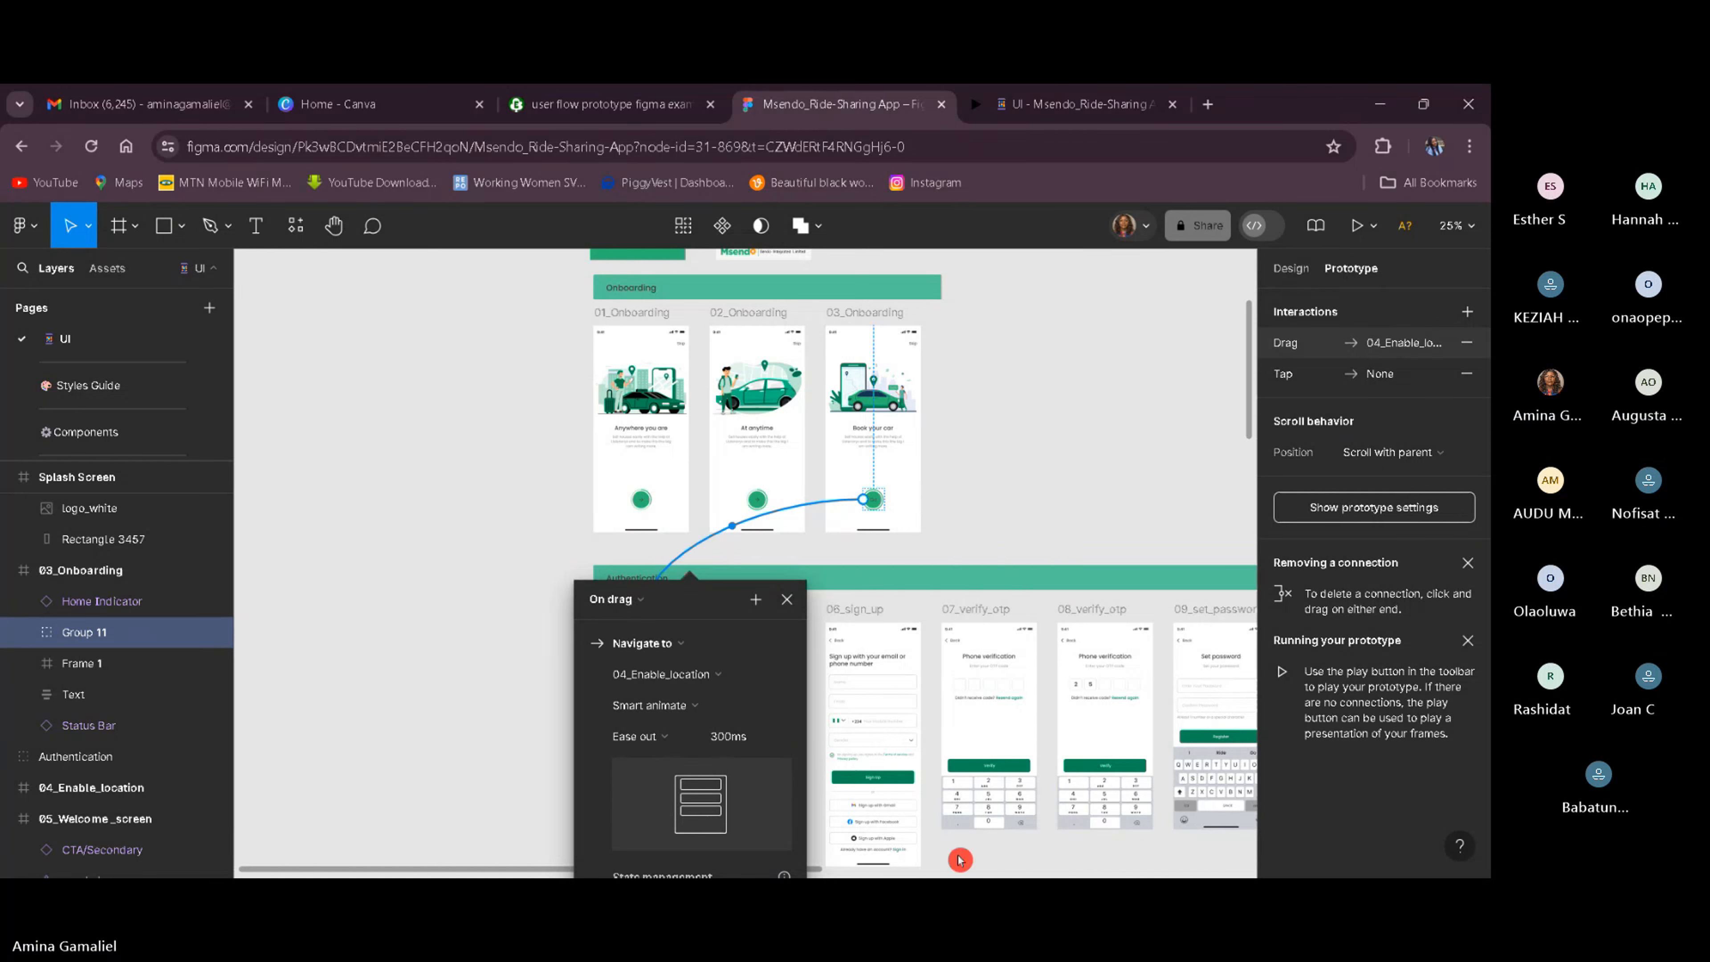
pyautogui.click(1216, 356)
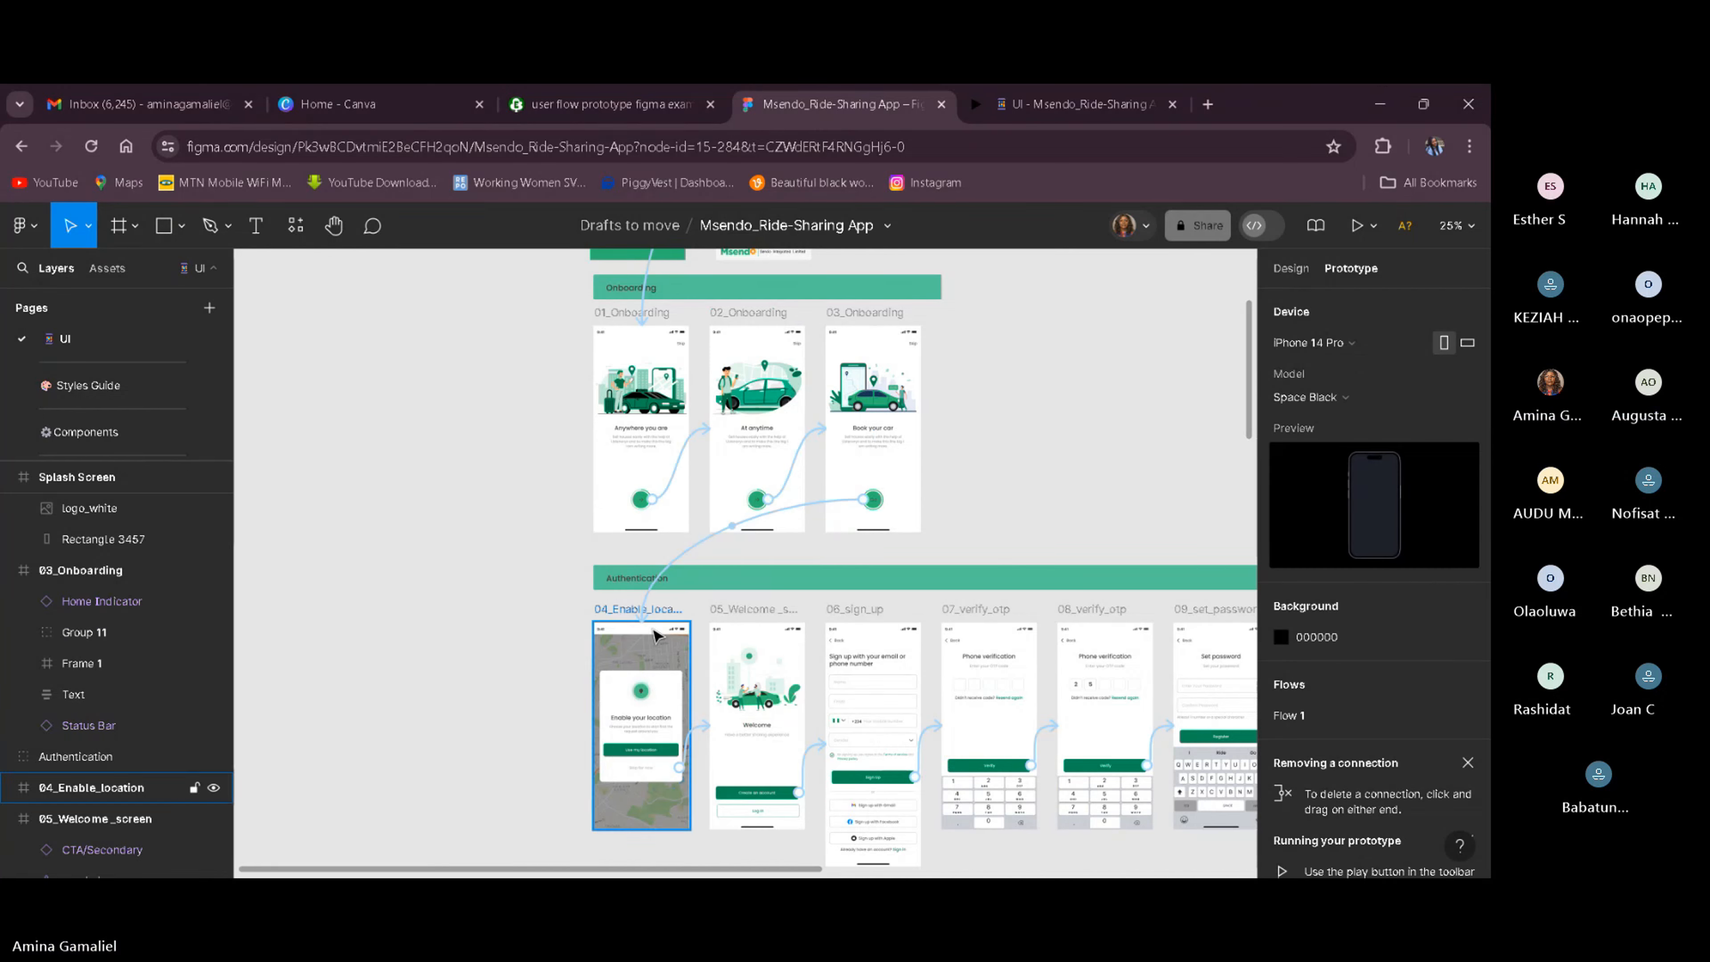
# Inspect the interaction linking "Skip for now" on 04_Enable_location to 05_Welcome_screen.
pyautogui.click(654, 672)
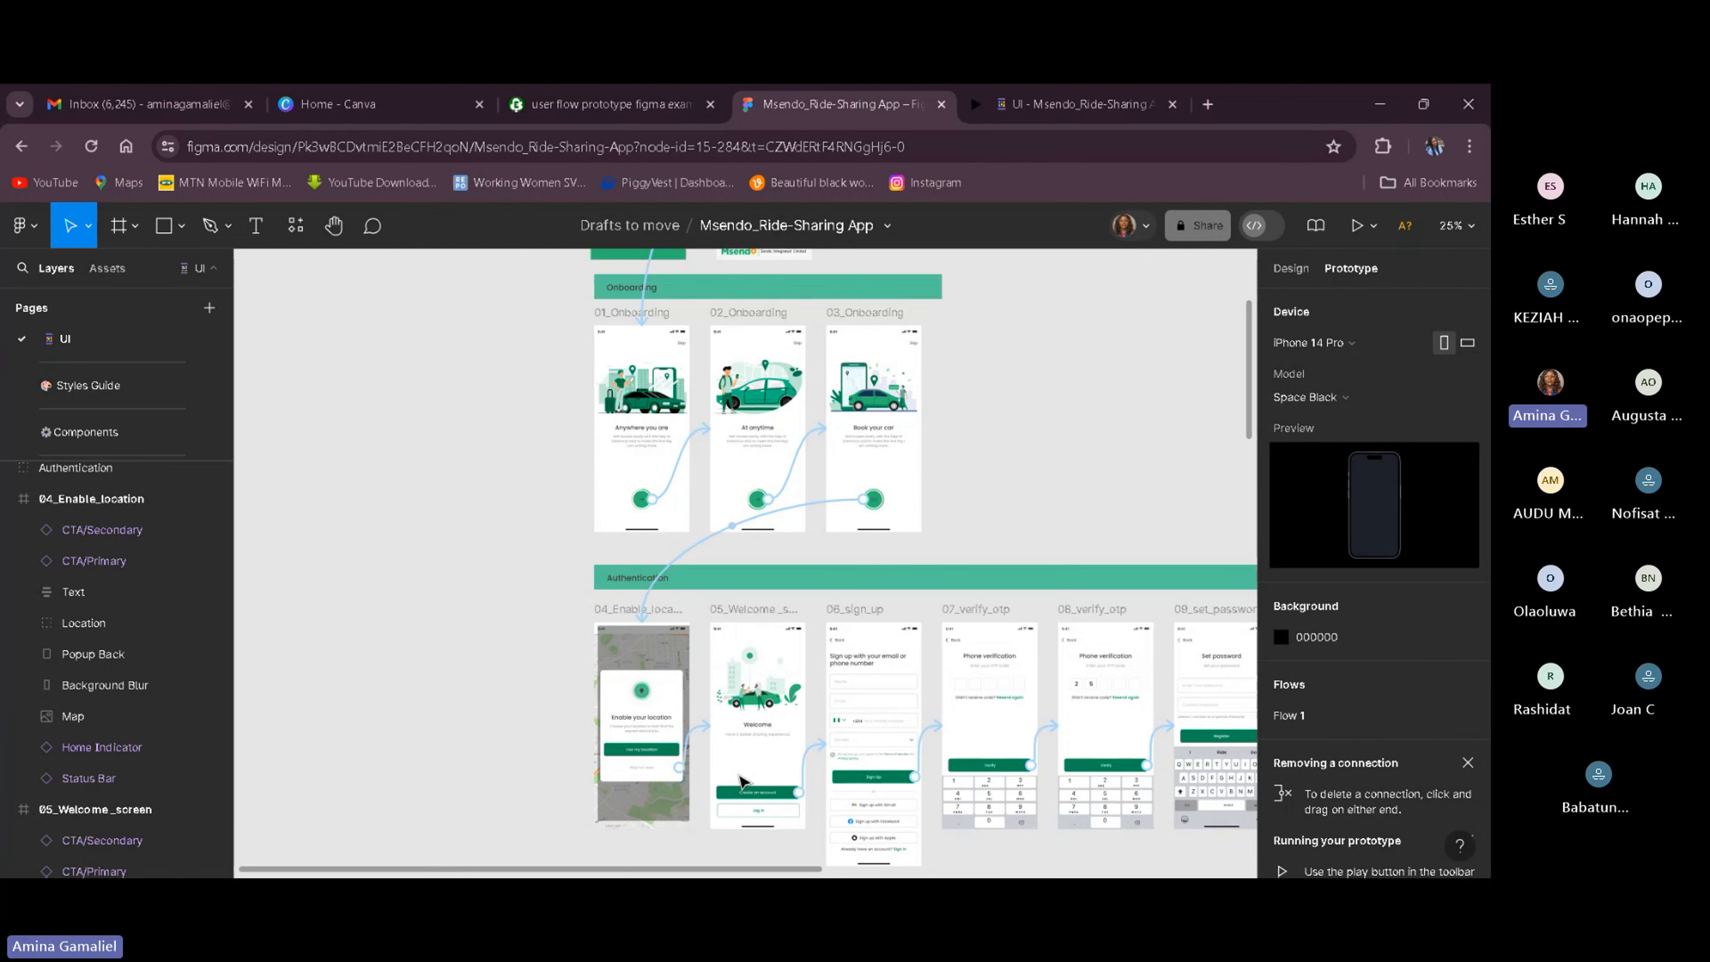
pyautogui.click(694, 738)
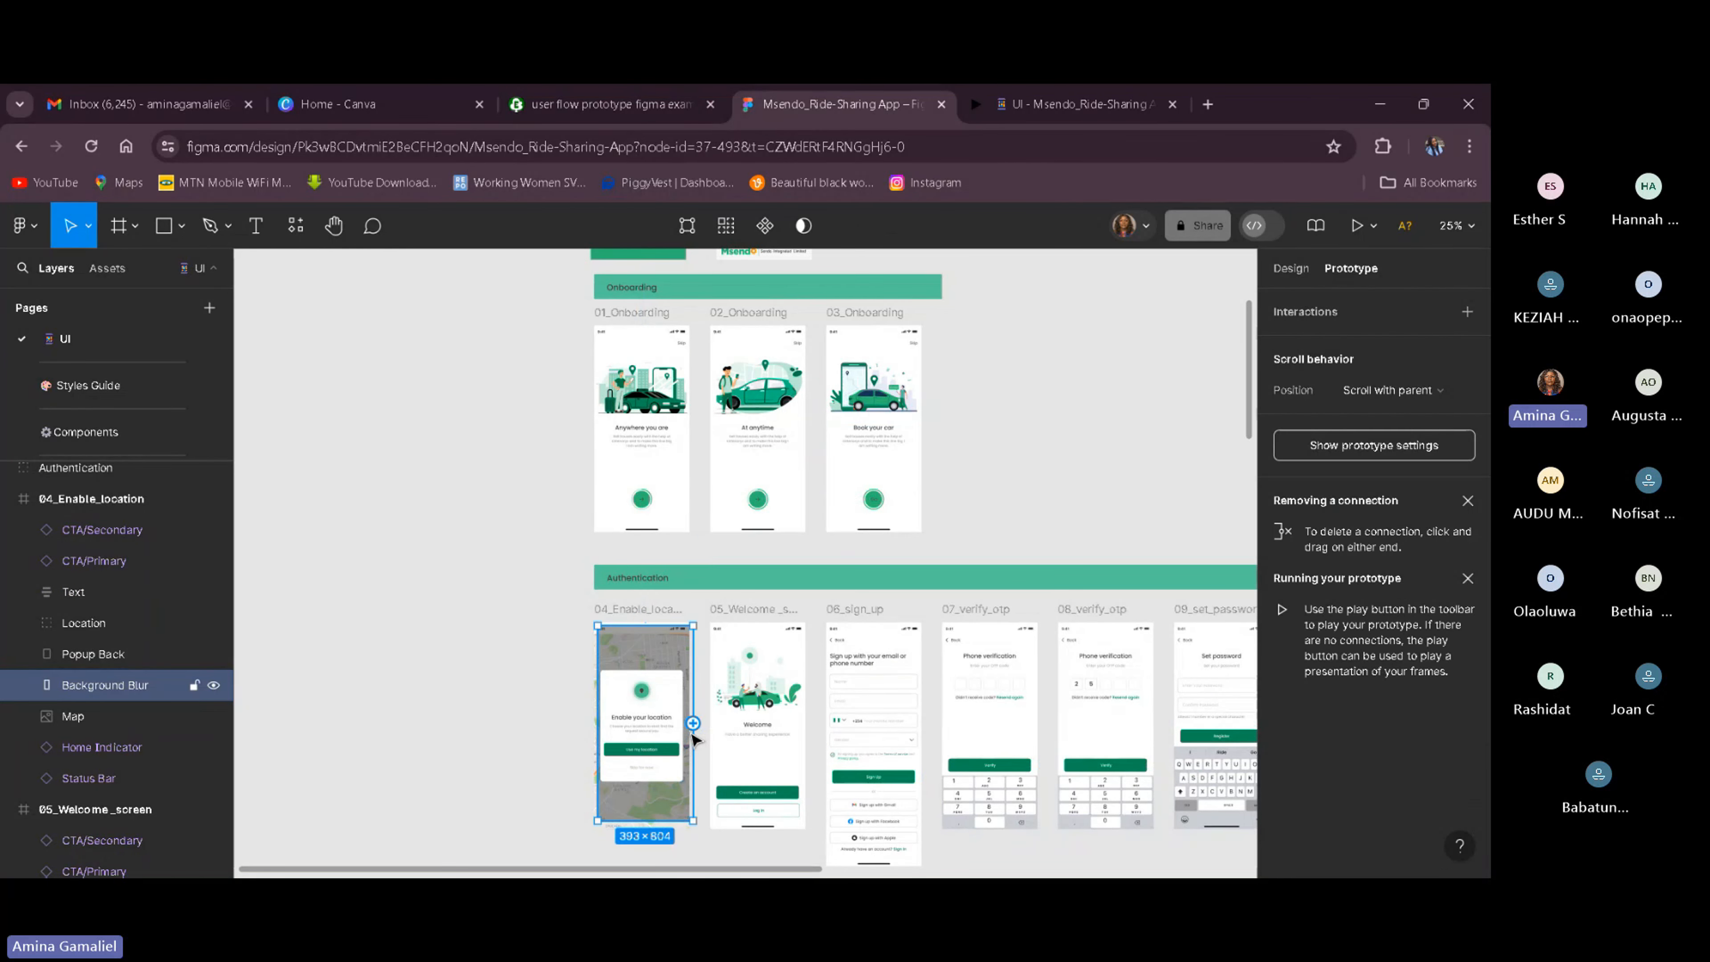
pyautogui.click(697, 739)
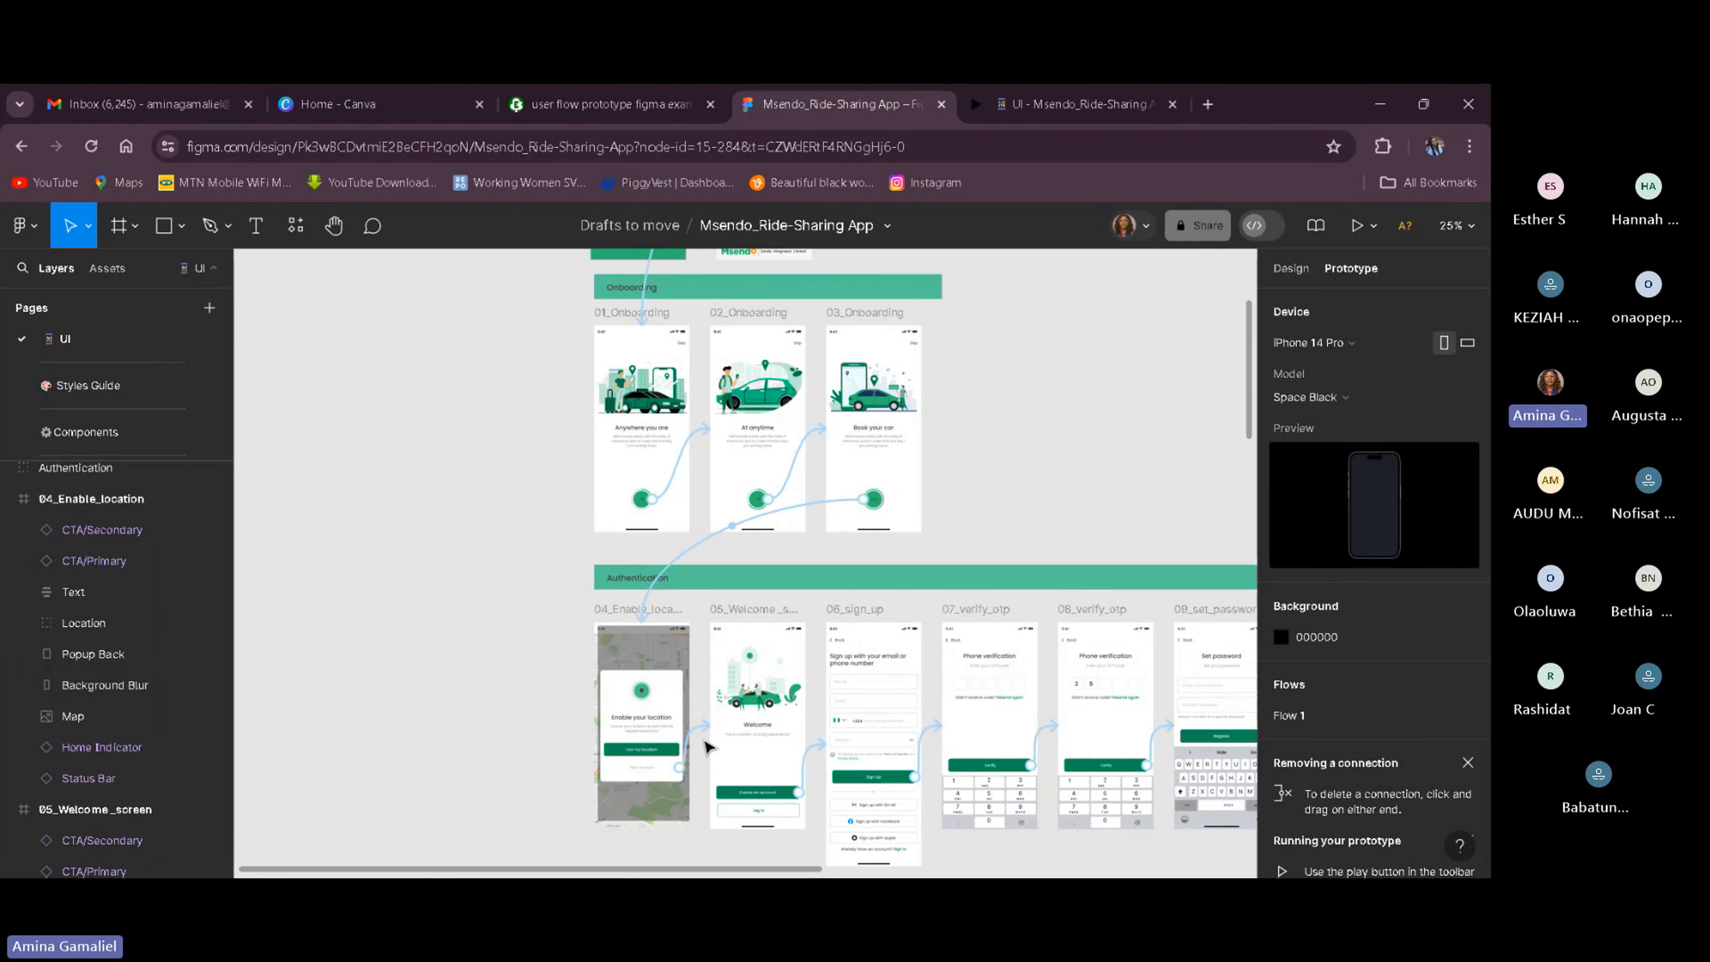
pyautogui.click(700, 738)
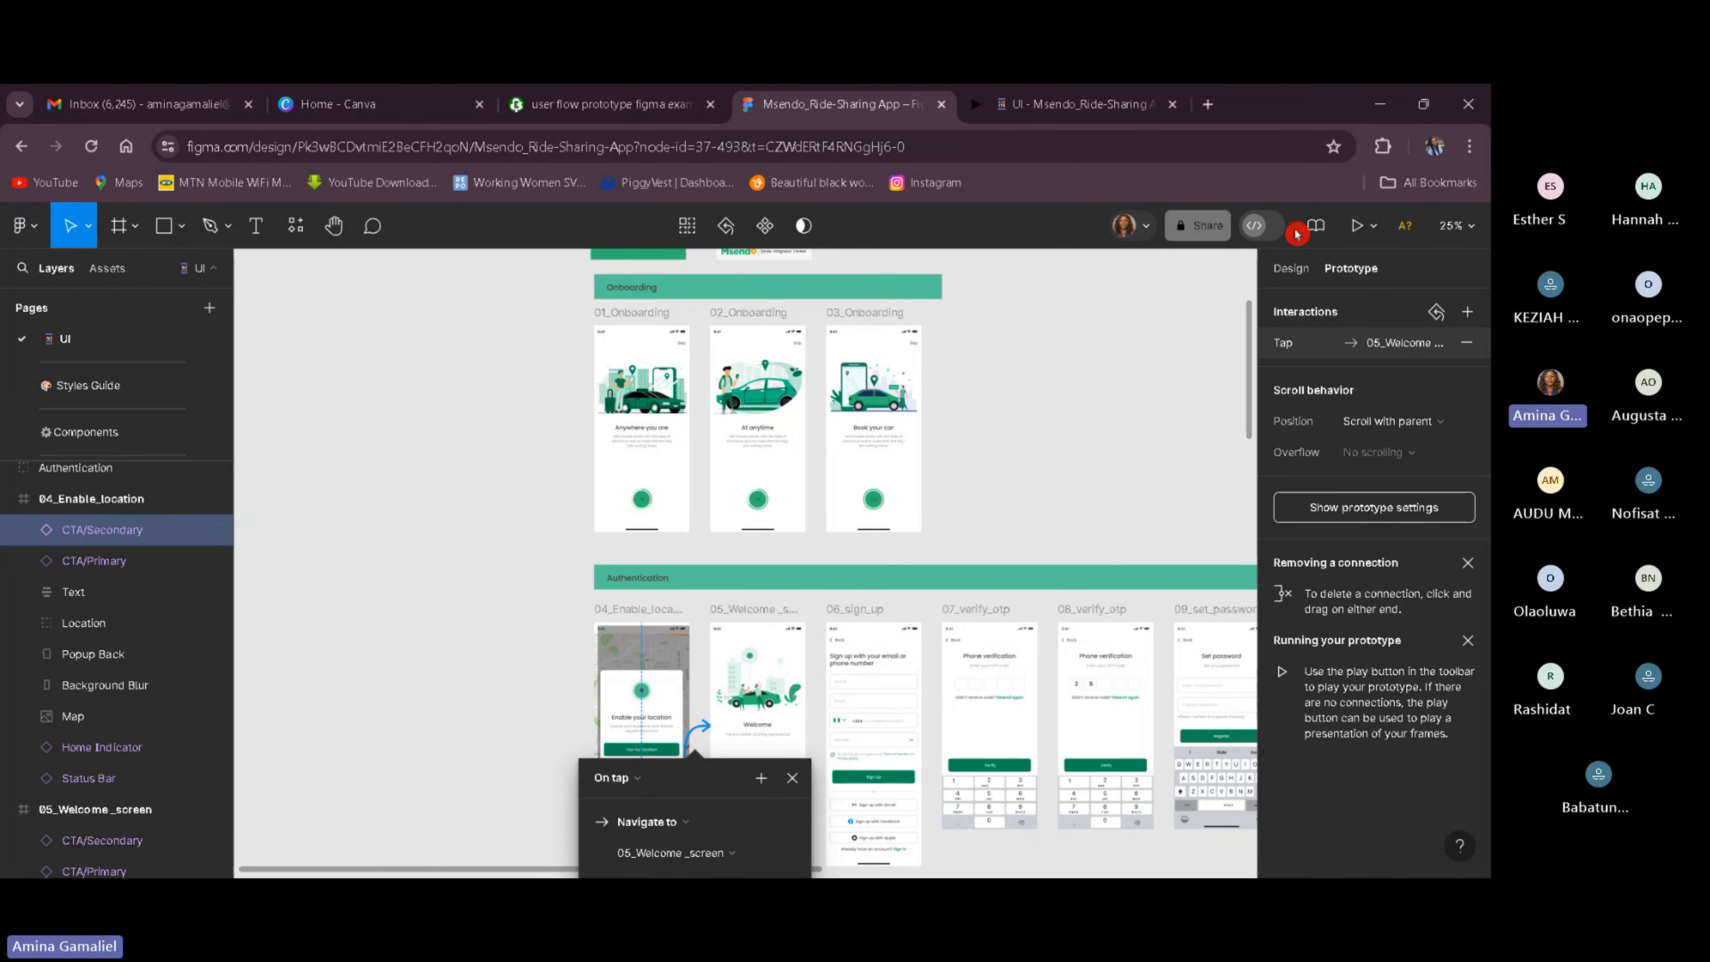
# Preview the flow from 04_Enable_location through "Skip for now" and "Create an account" to the sign-up screen, and close the preview.
pyautogui.click(1357, 226)
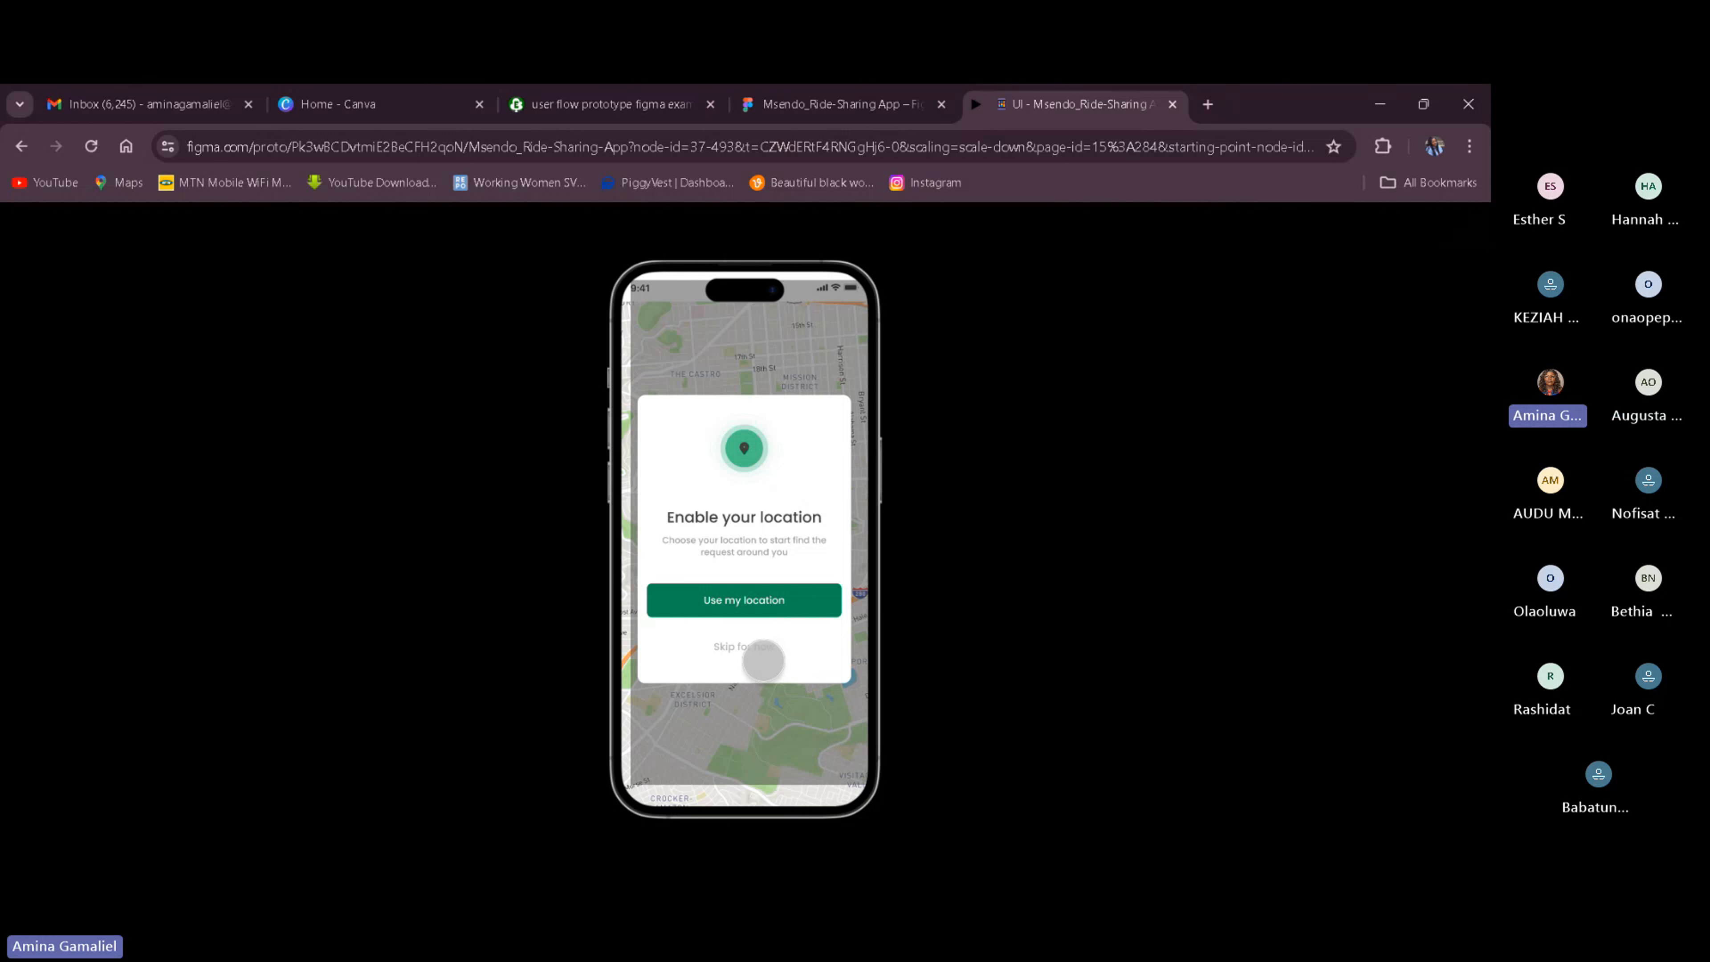
pyautogui.click(762, 655)
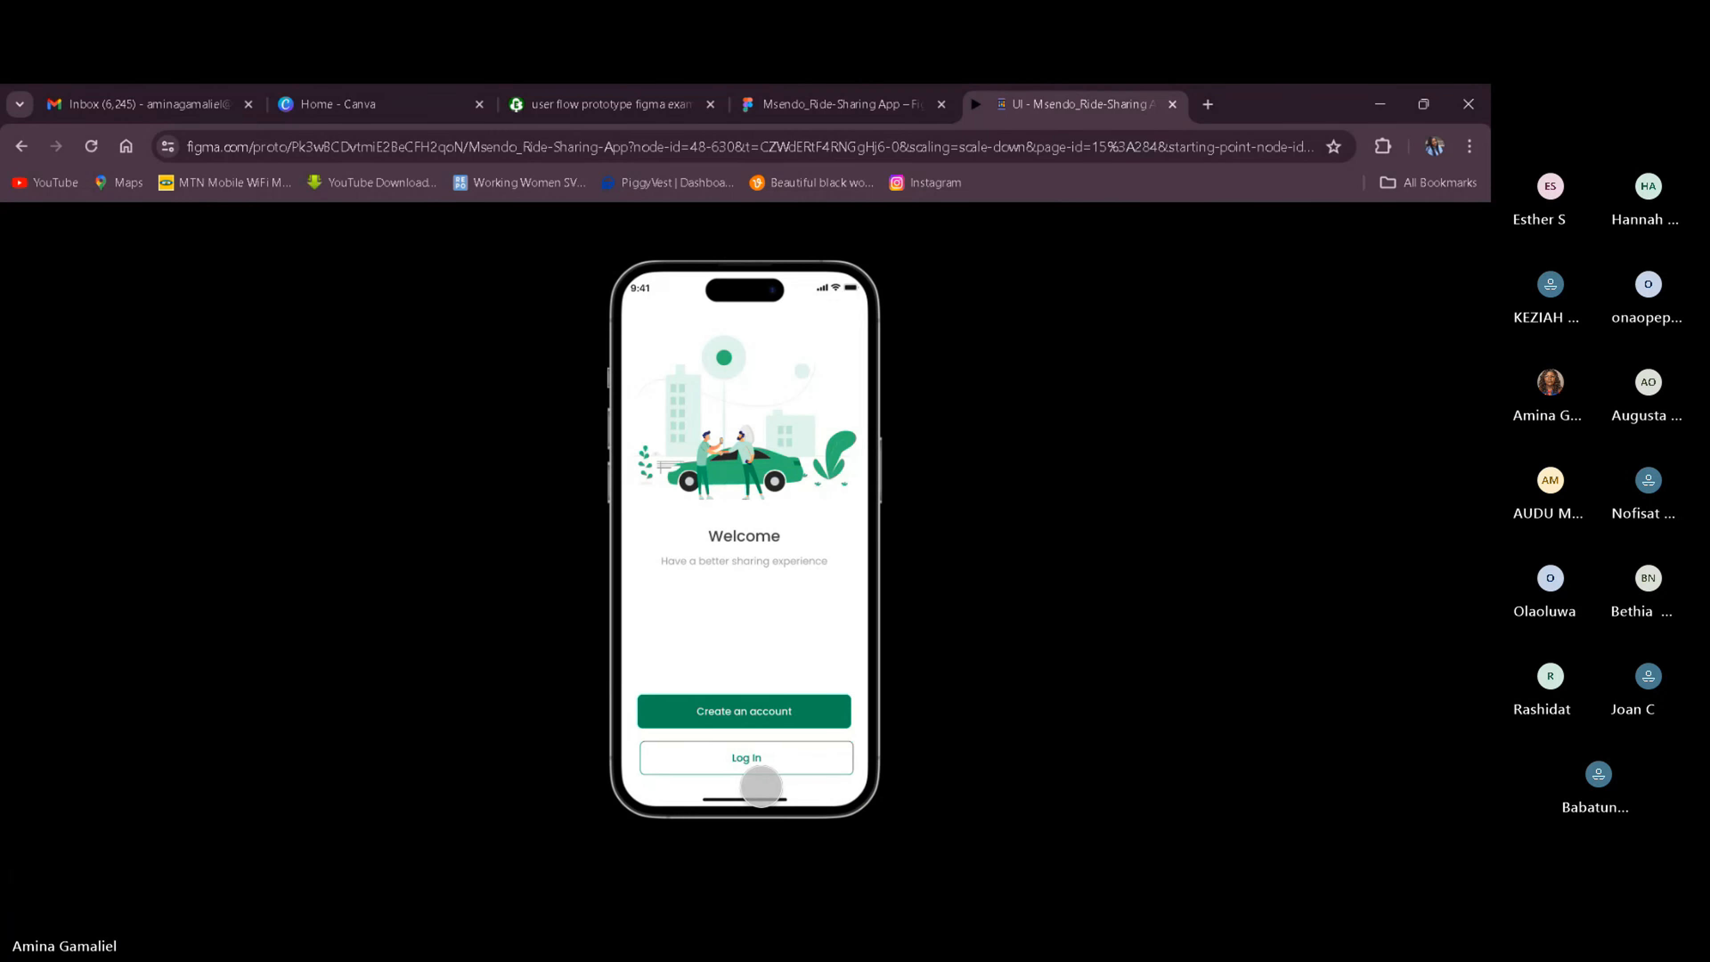
pyautogui.click(756, 718)
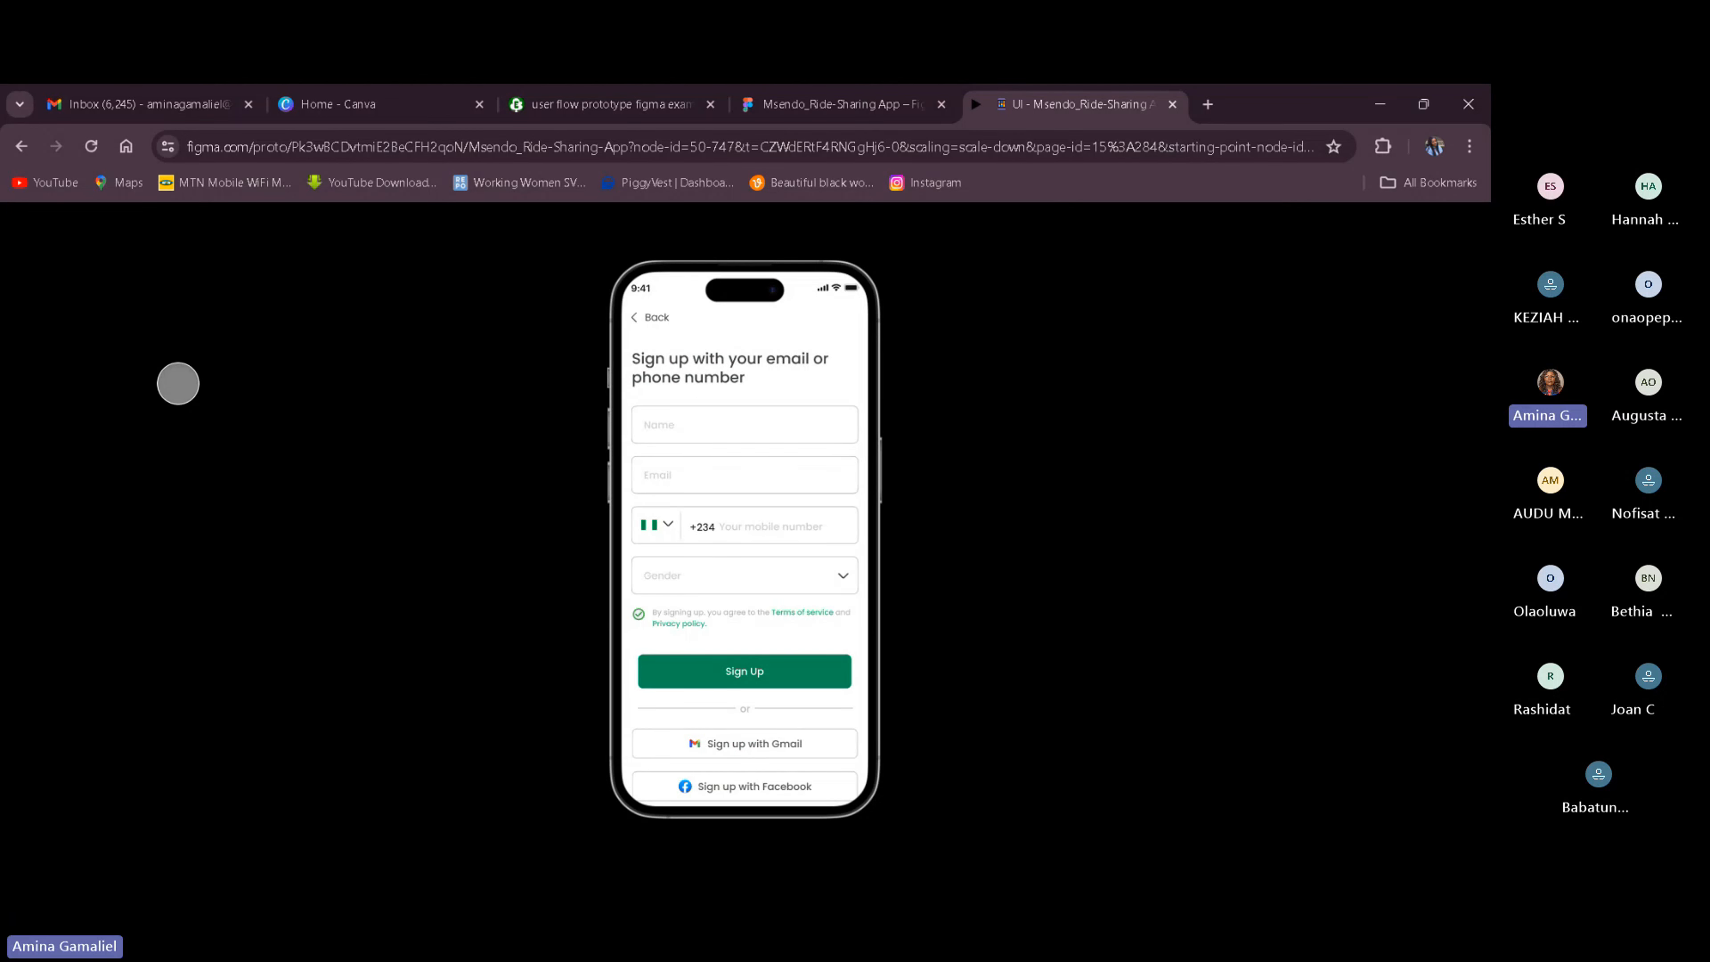
pyautogui.click(1171, 107)
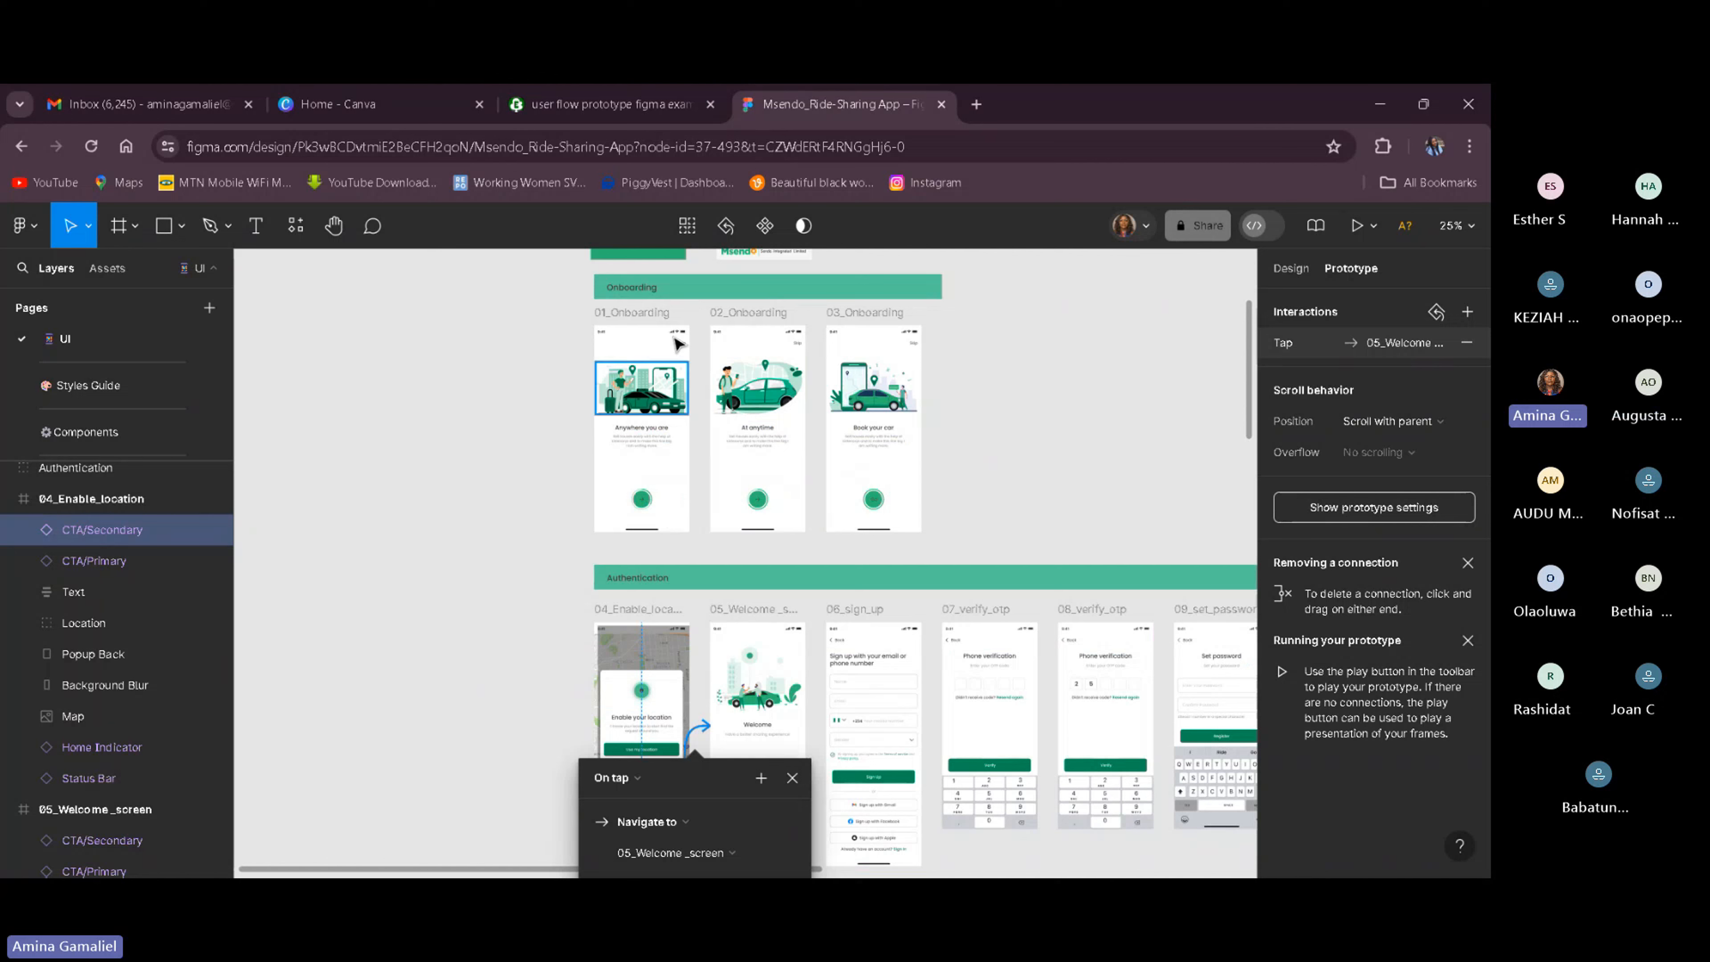
# Check the interaction settings of the connections leading from 01_Onboarding, 02_Onboarding and the Go button on 03_Onboarding.
pyautogui.click(624, 473)
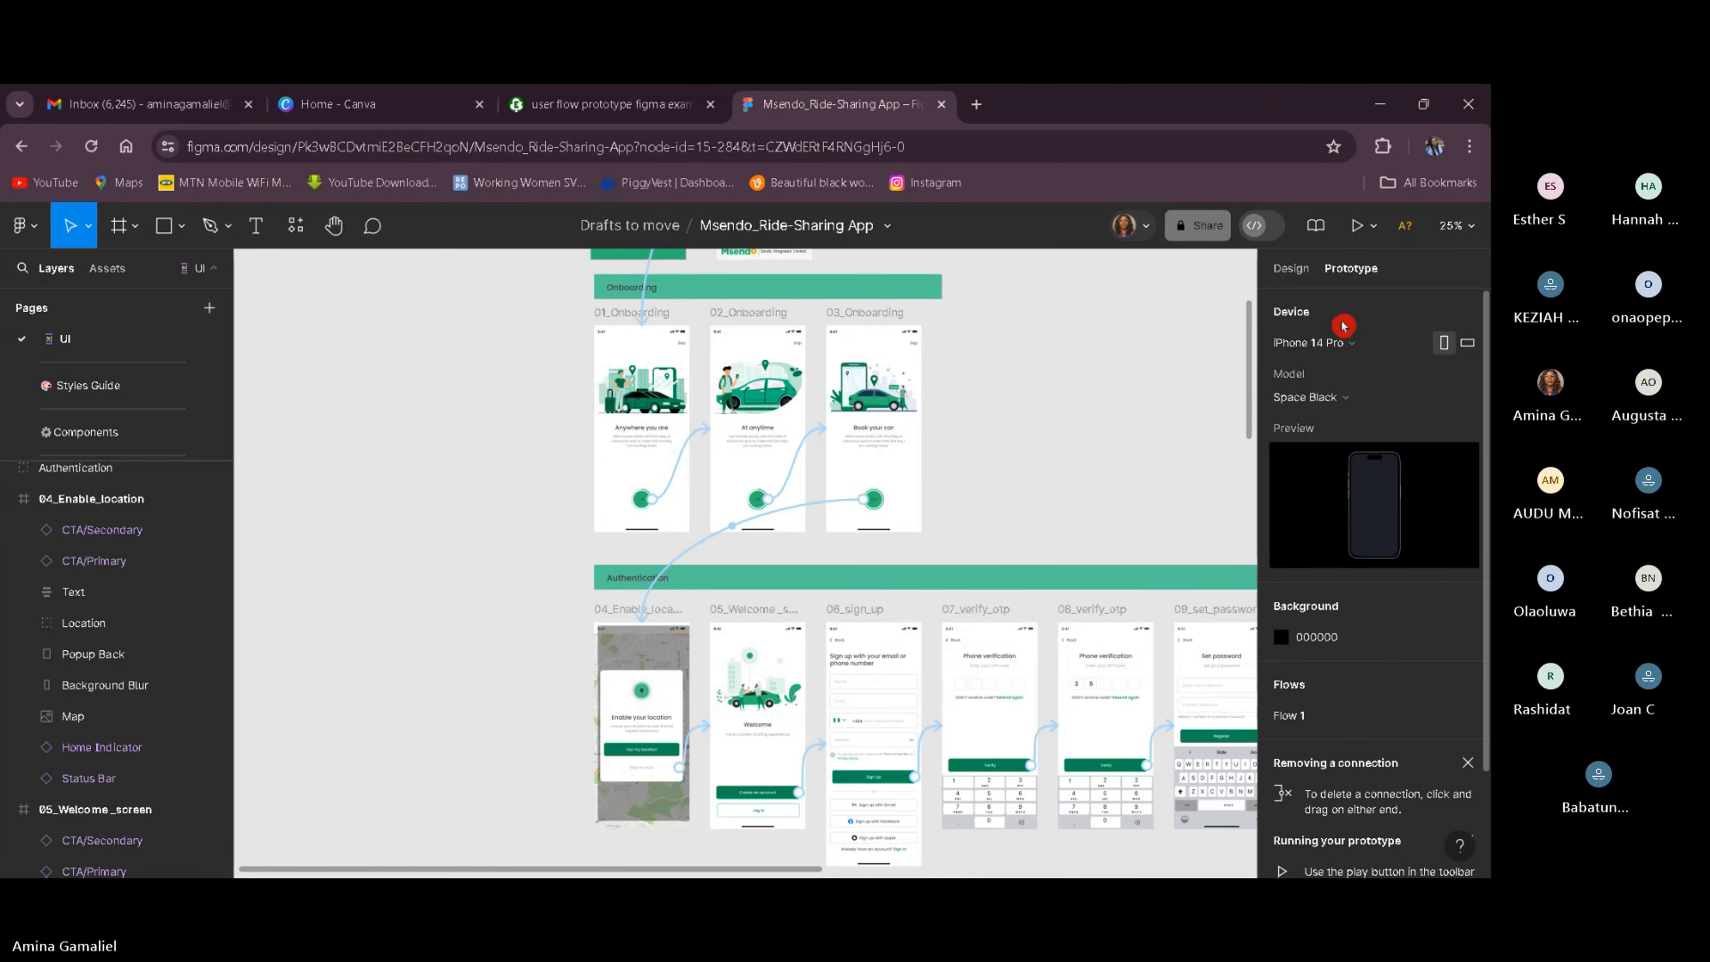
pyautogui.click(682, 457)
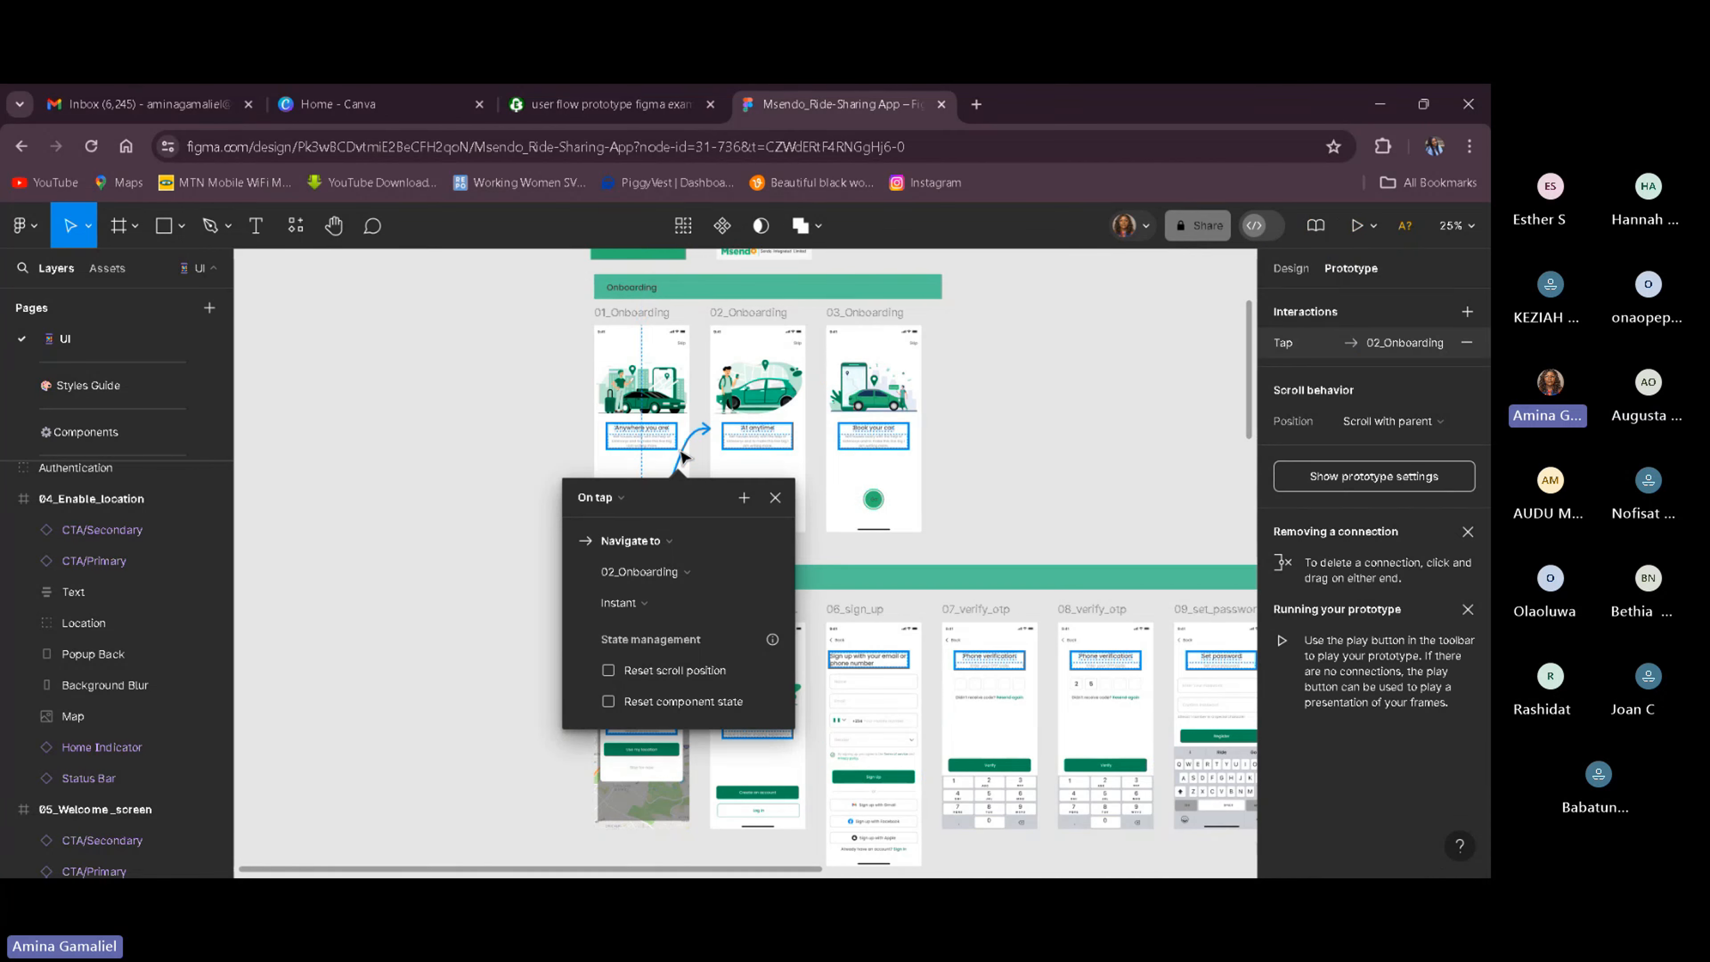
pyautogui.press('Escape')
pyautogui.click(804, 456)
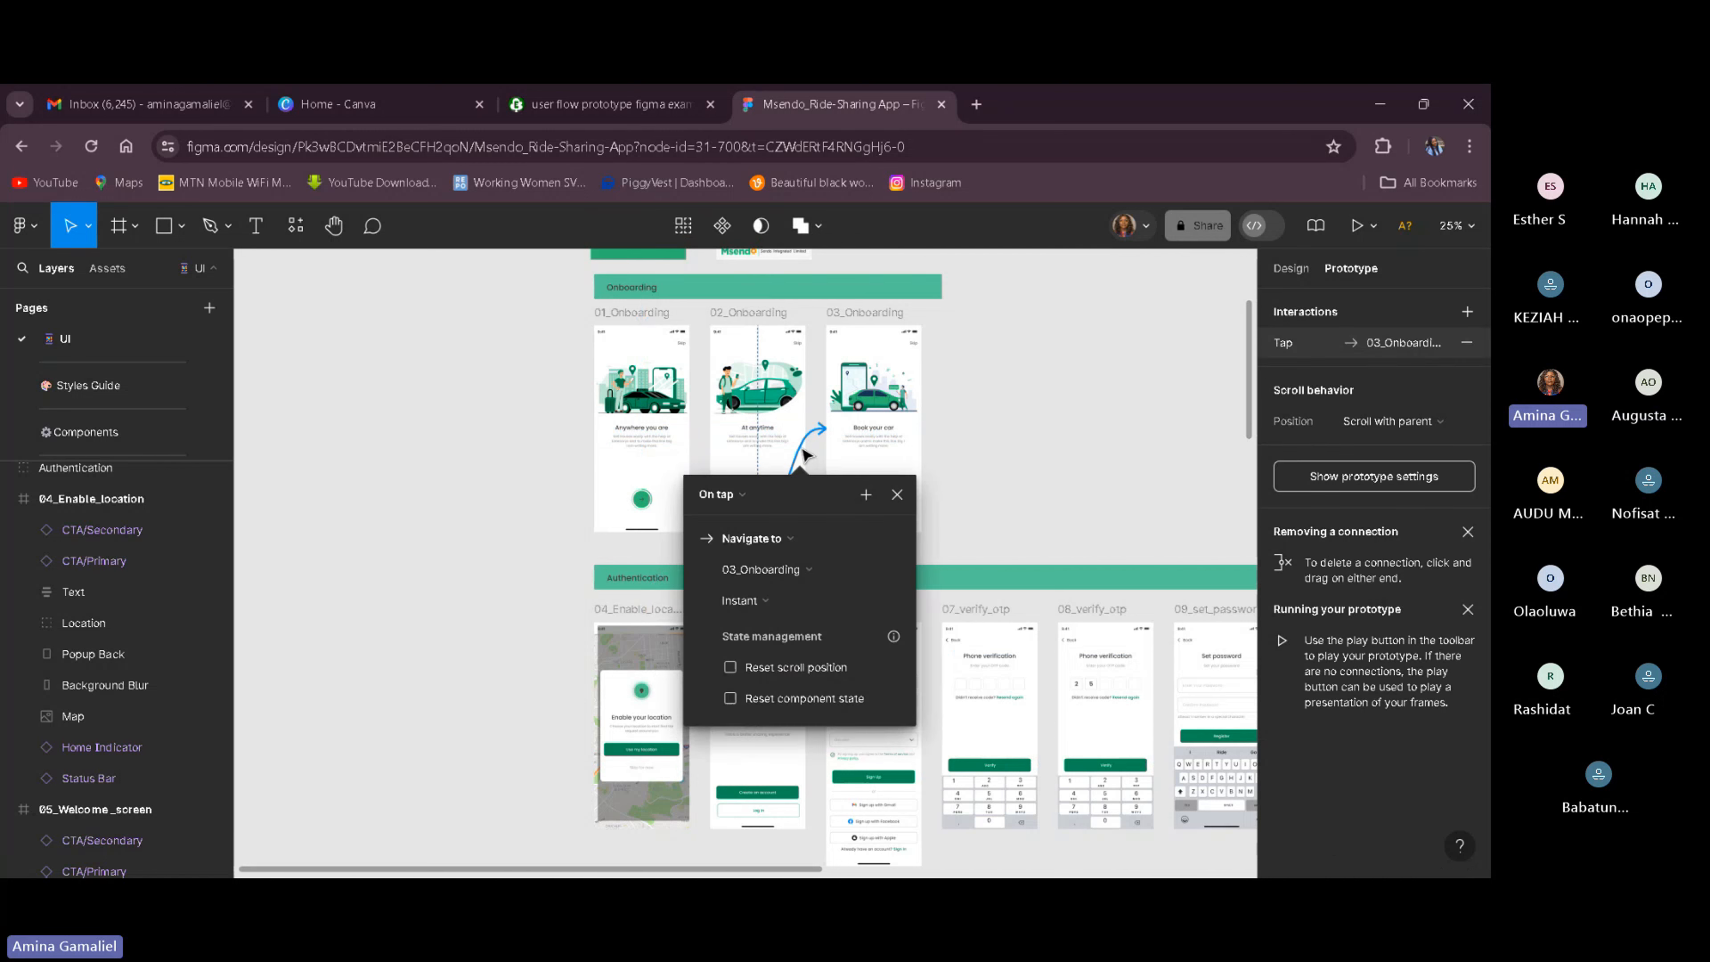
pyautogui.click(873, 434)
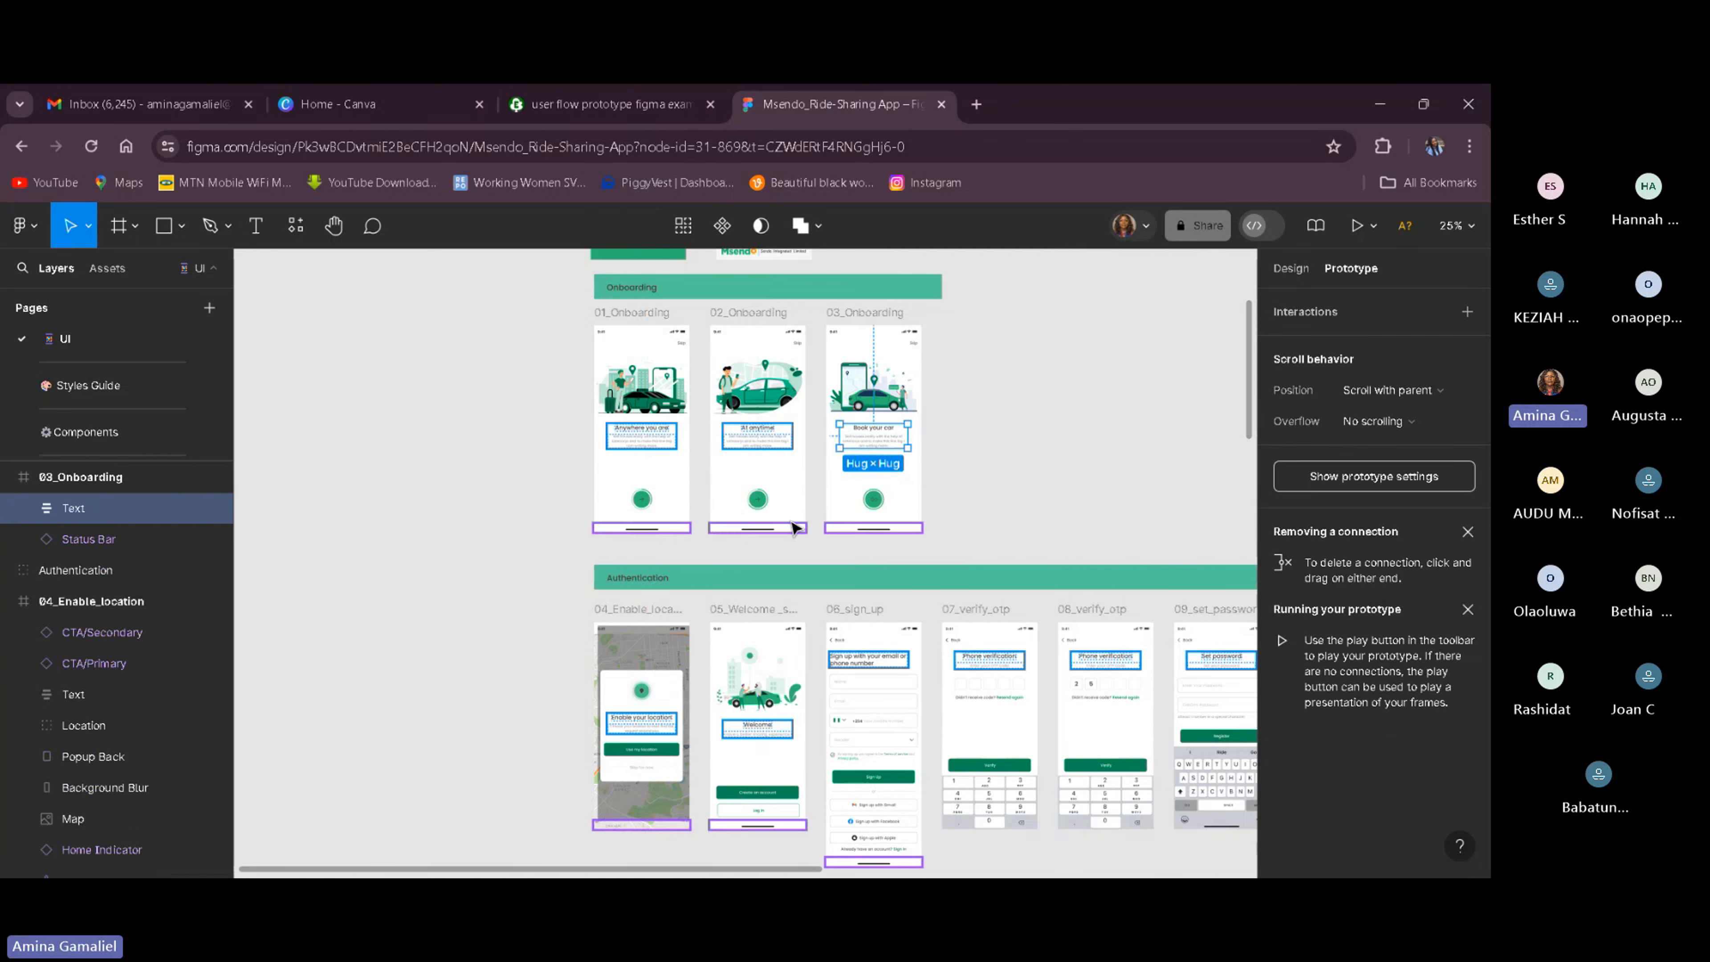
pyautogui.click(871, 502)
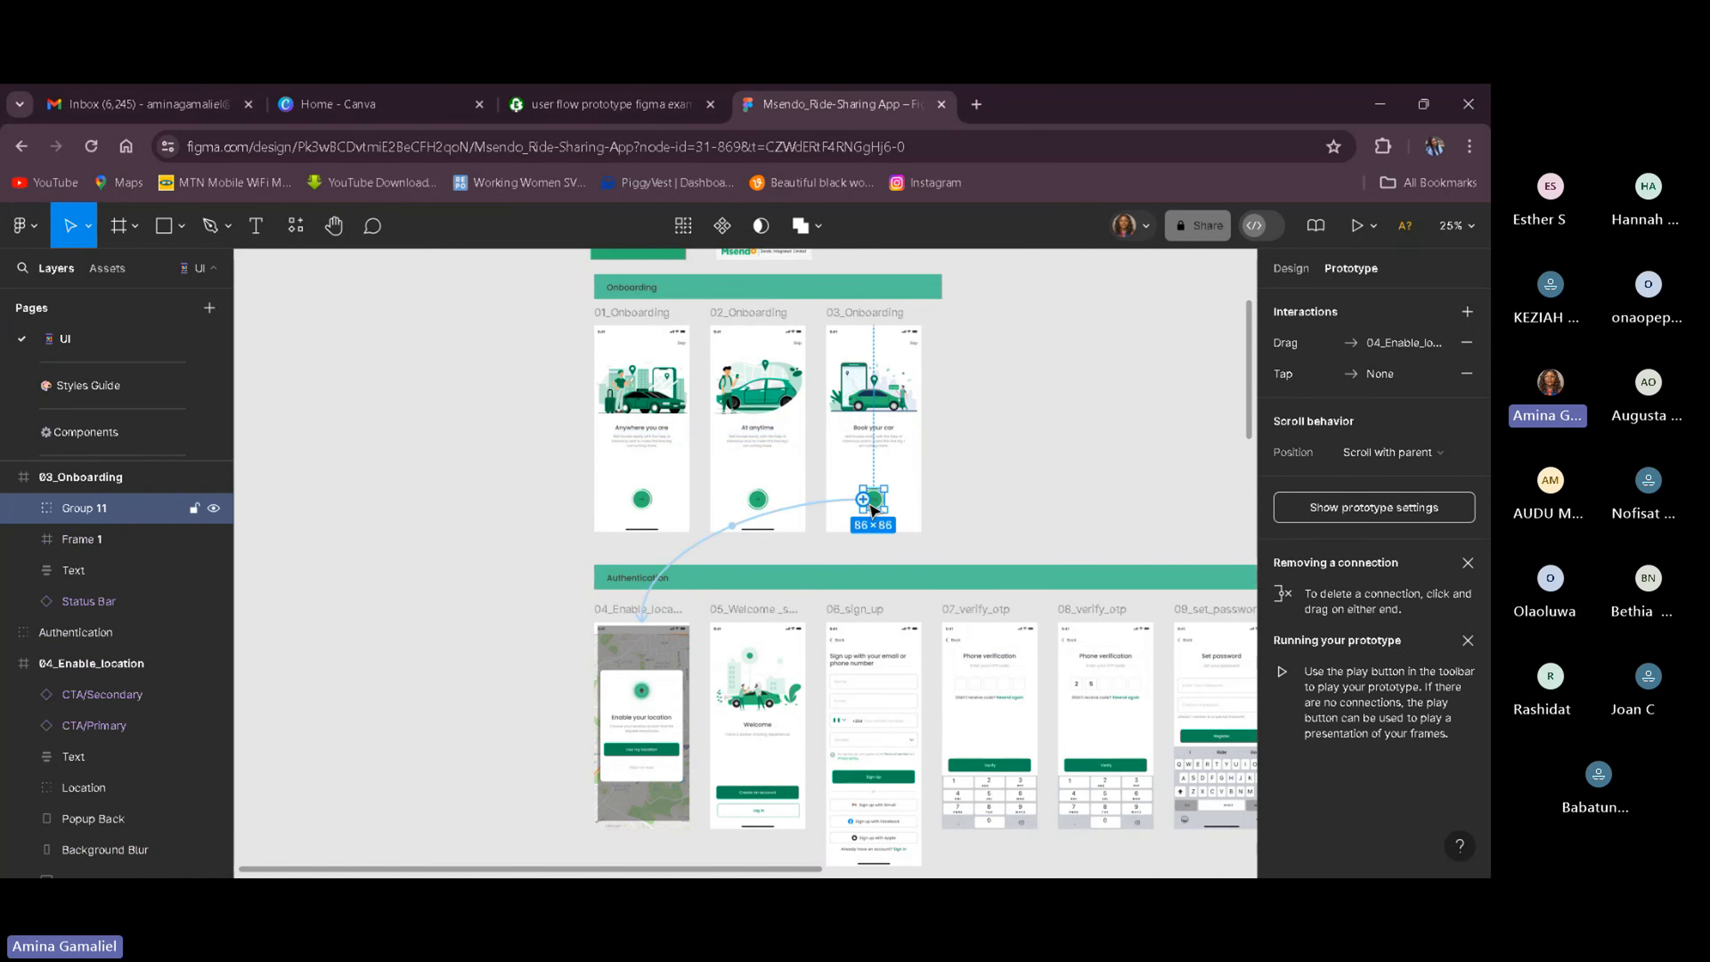
pyautogui.click(772, 516)
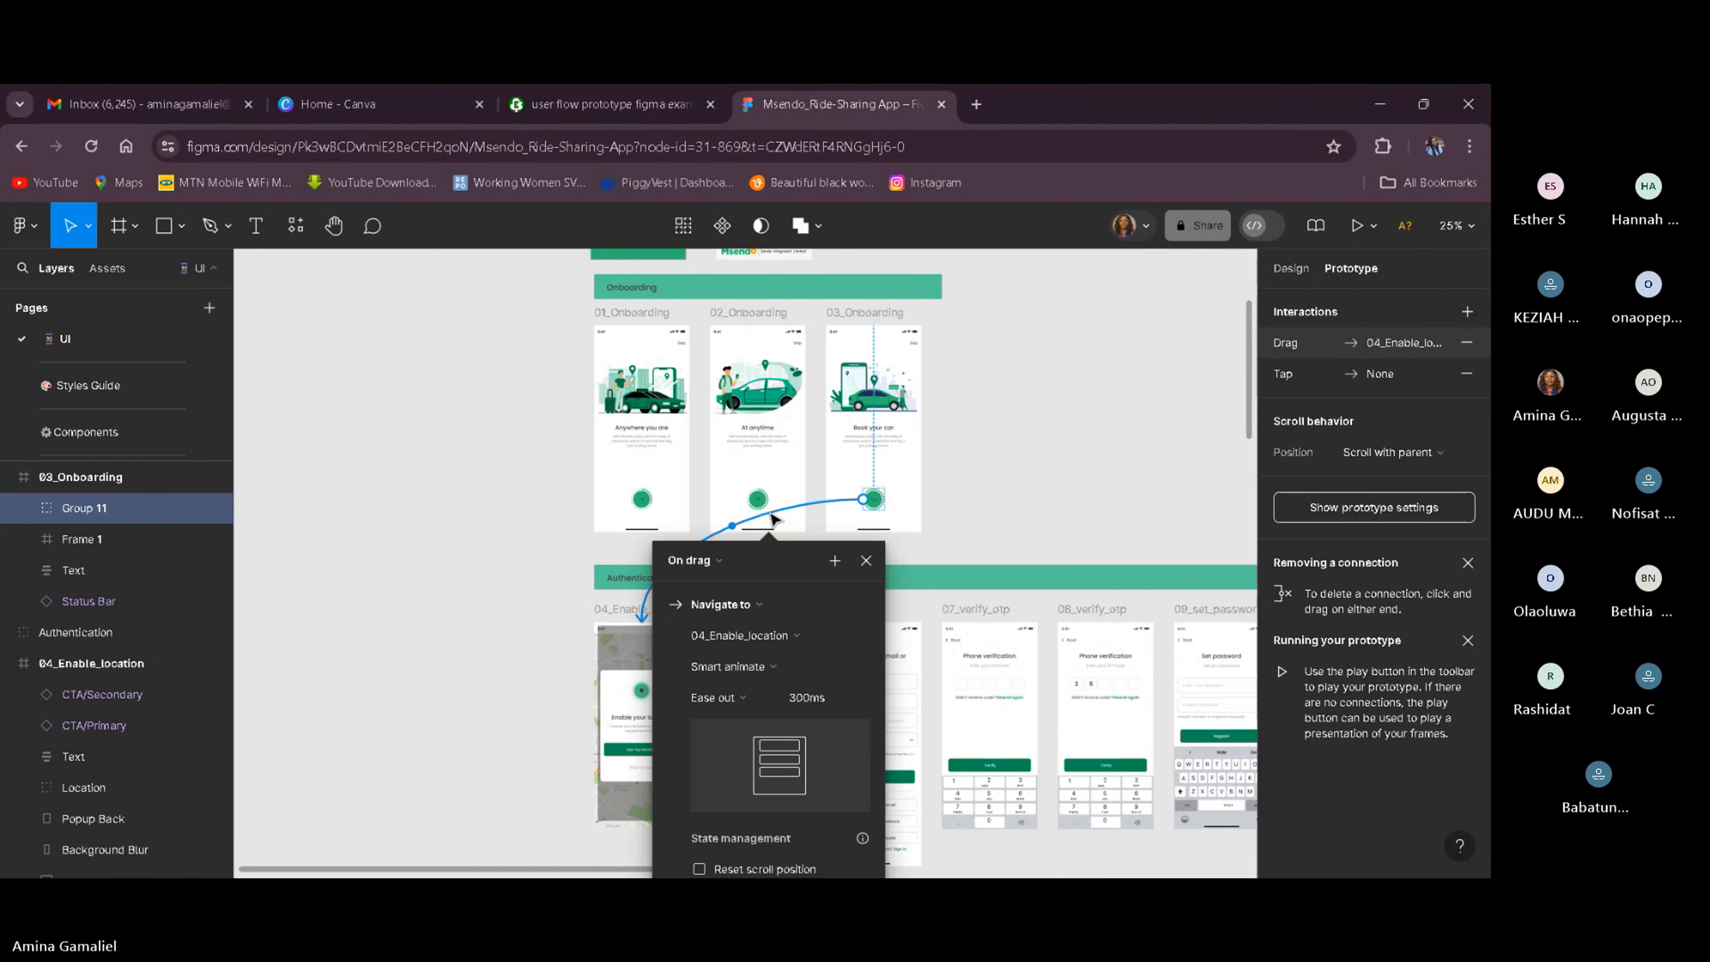
pyautogui.click(1193, 243)
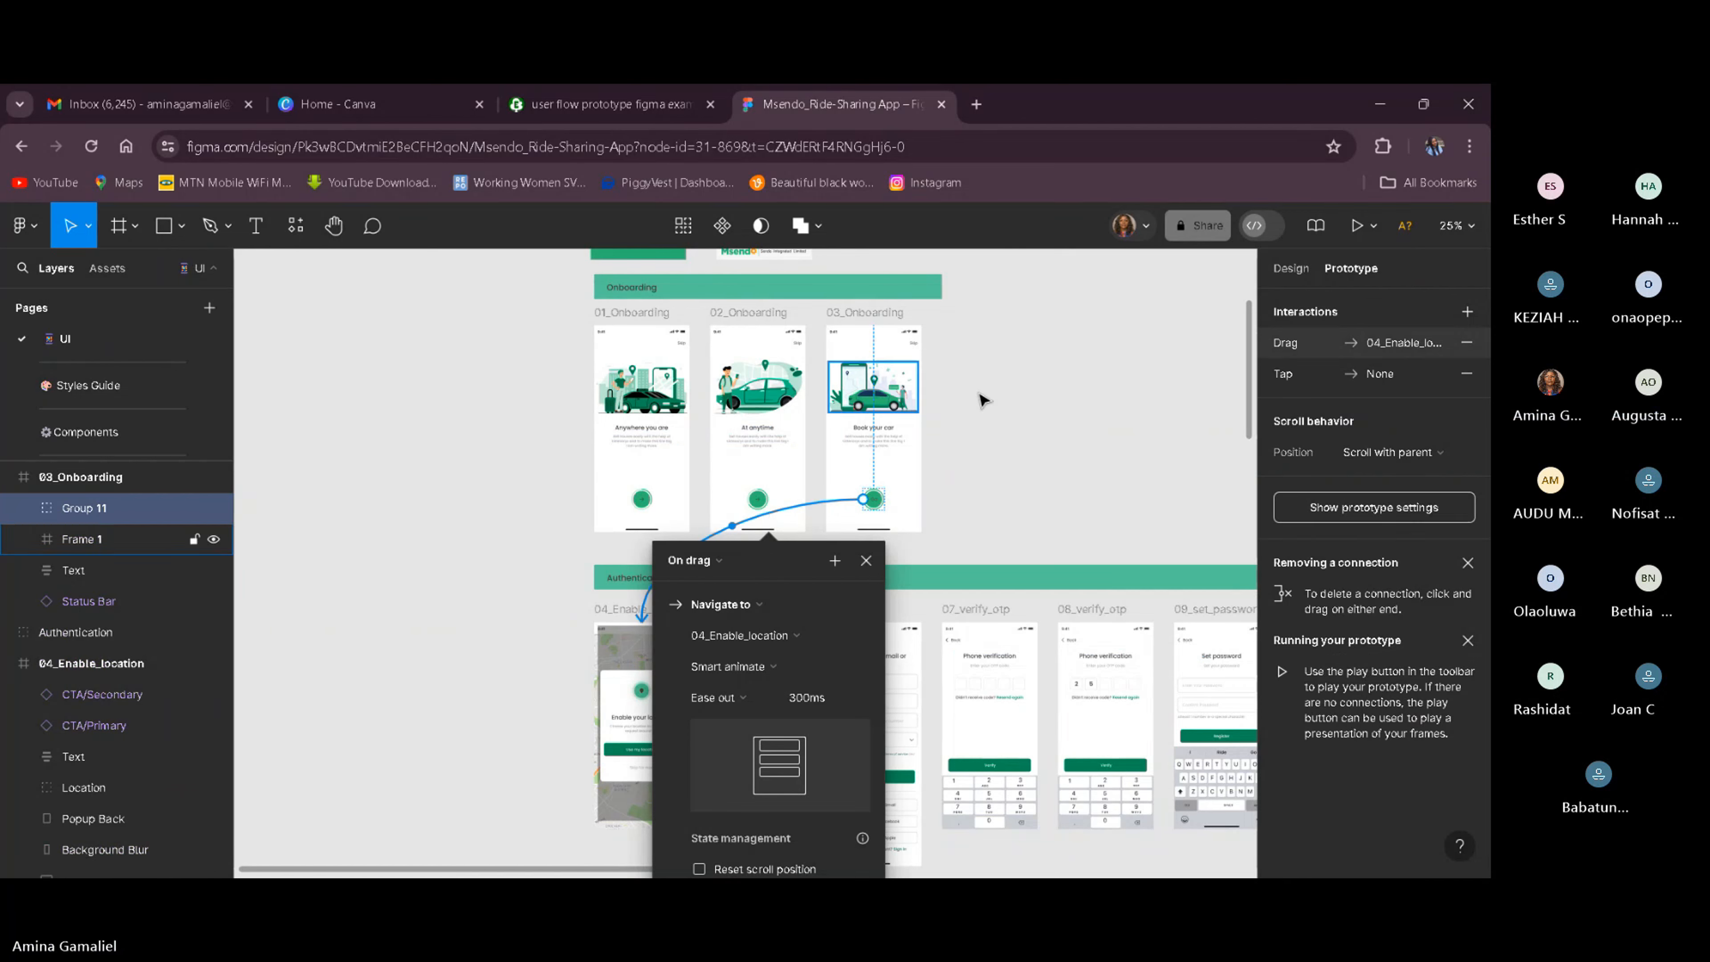
pyautogui.click(956, 378)
# Preview the prototype from the Splash Screen through the onboarding screens and "Skip for now" to the Welcome screen.
pyautogui.click(676, 256)
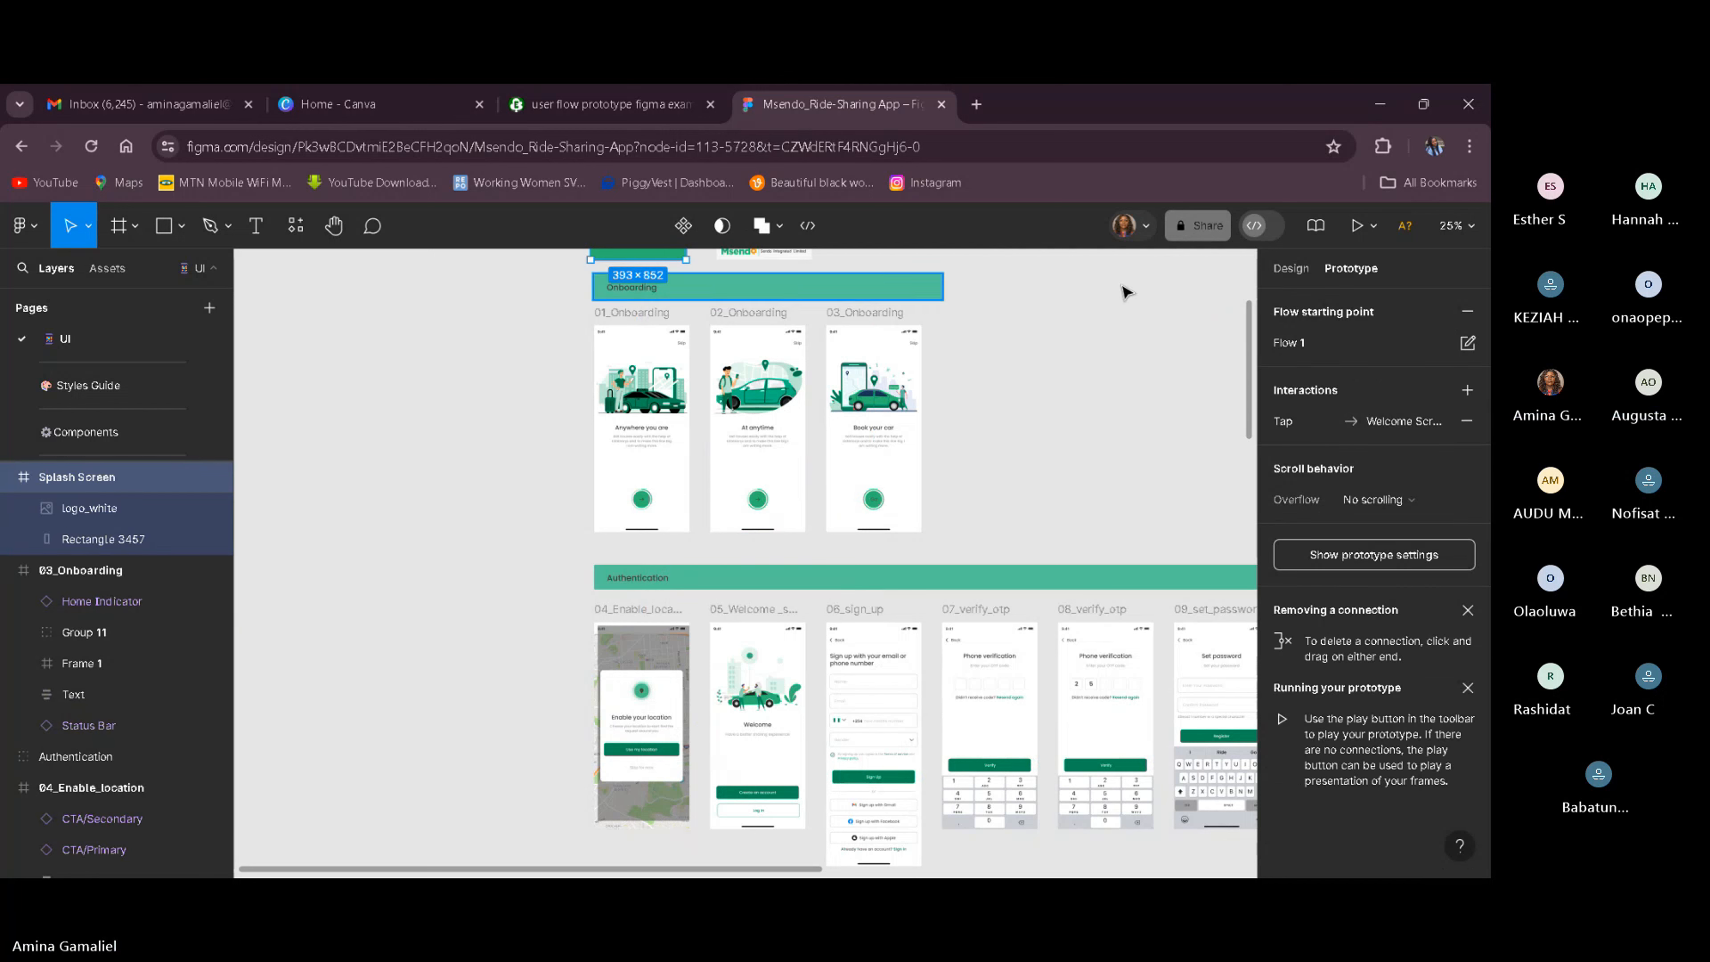
pyautogui.click(1355, 232)
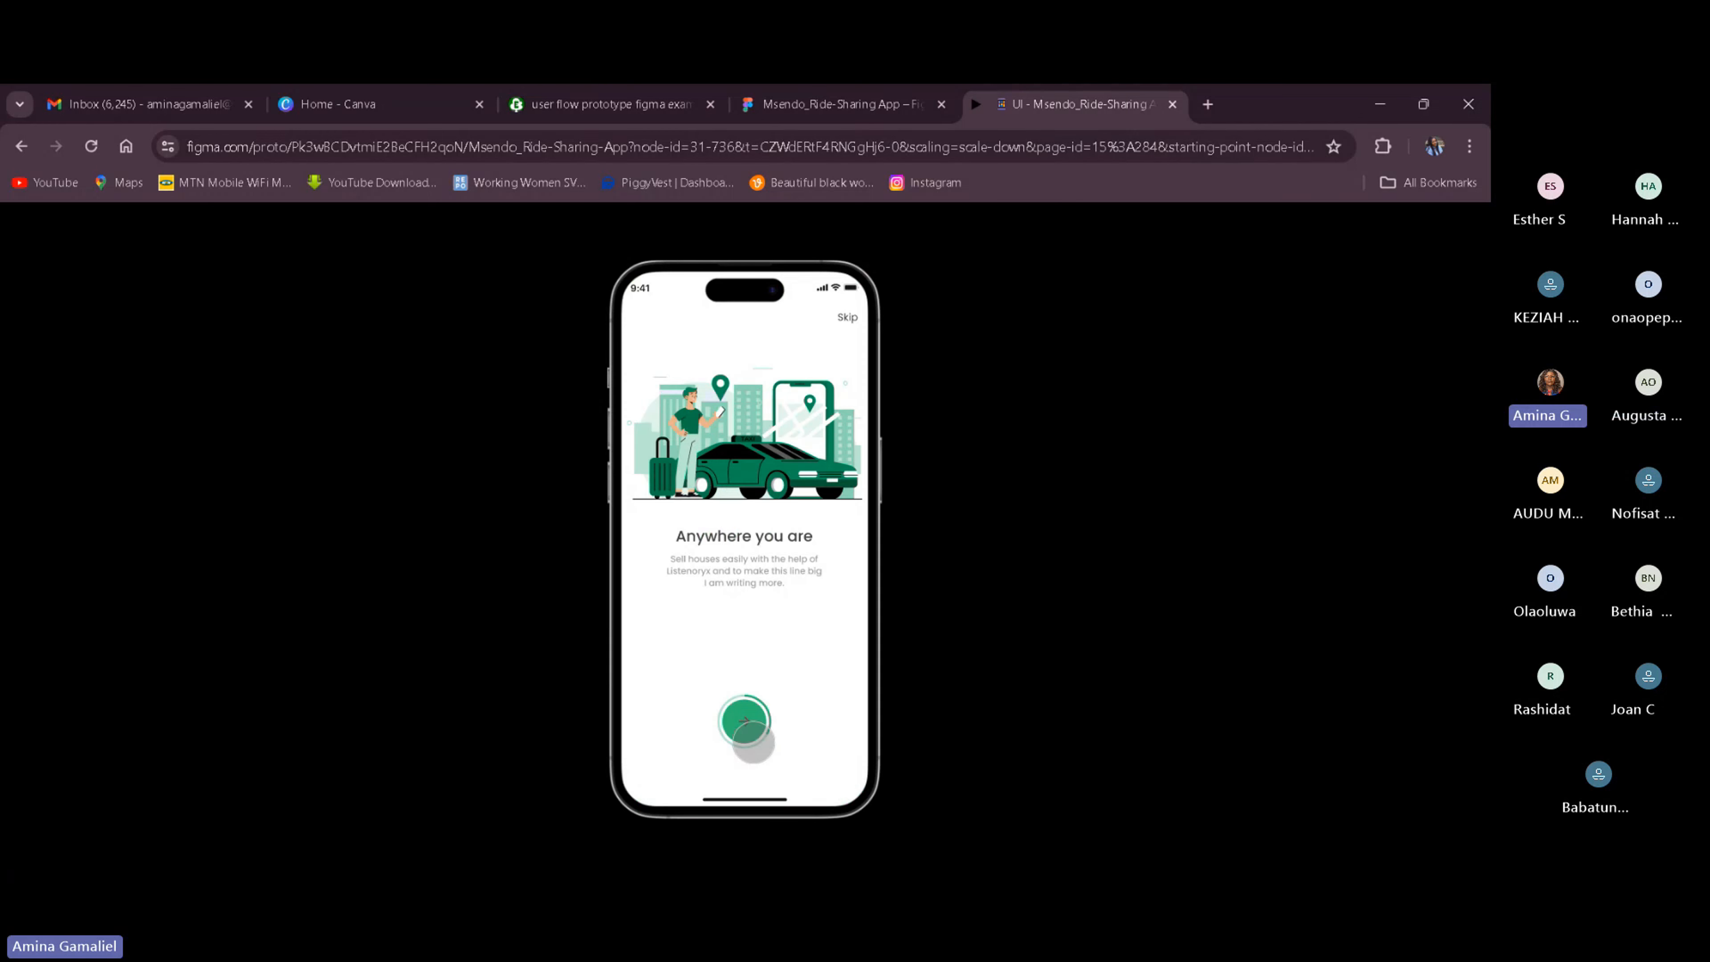
pyautogui.click(754, 741)
pyautogui.click(754, 735)
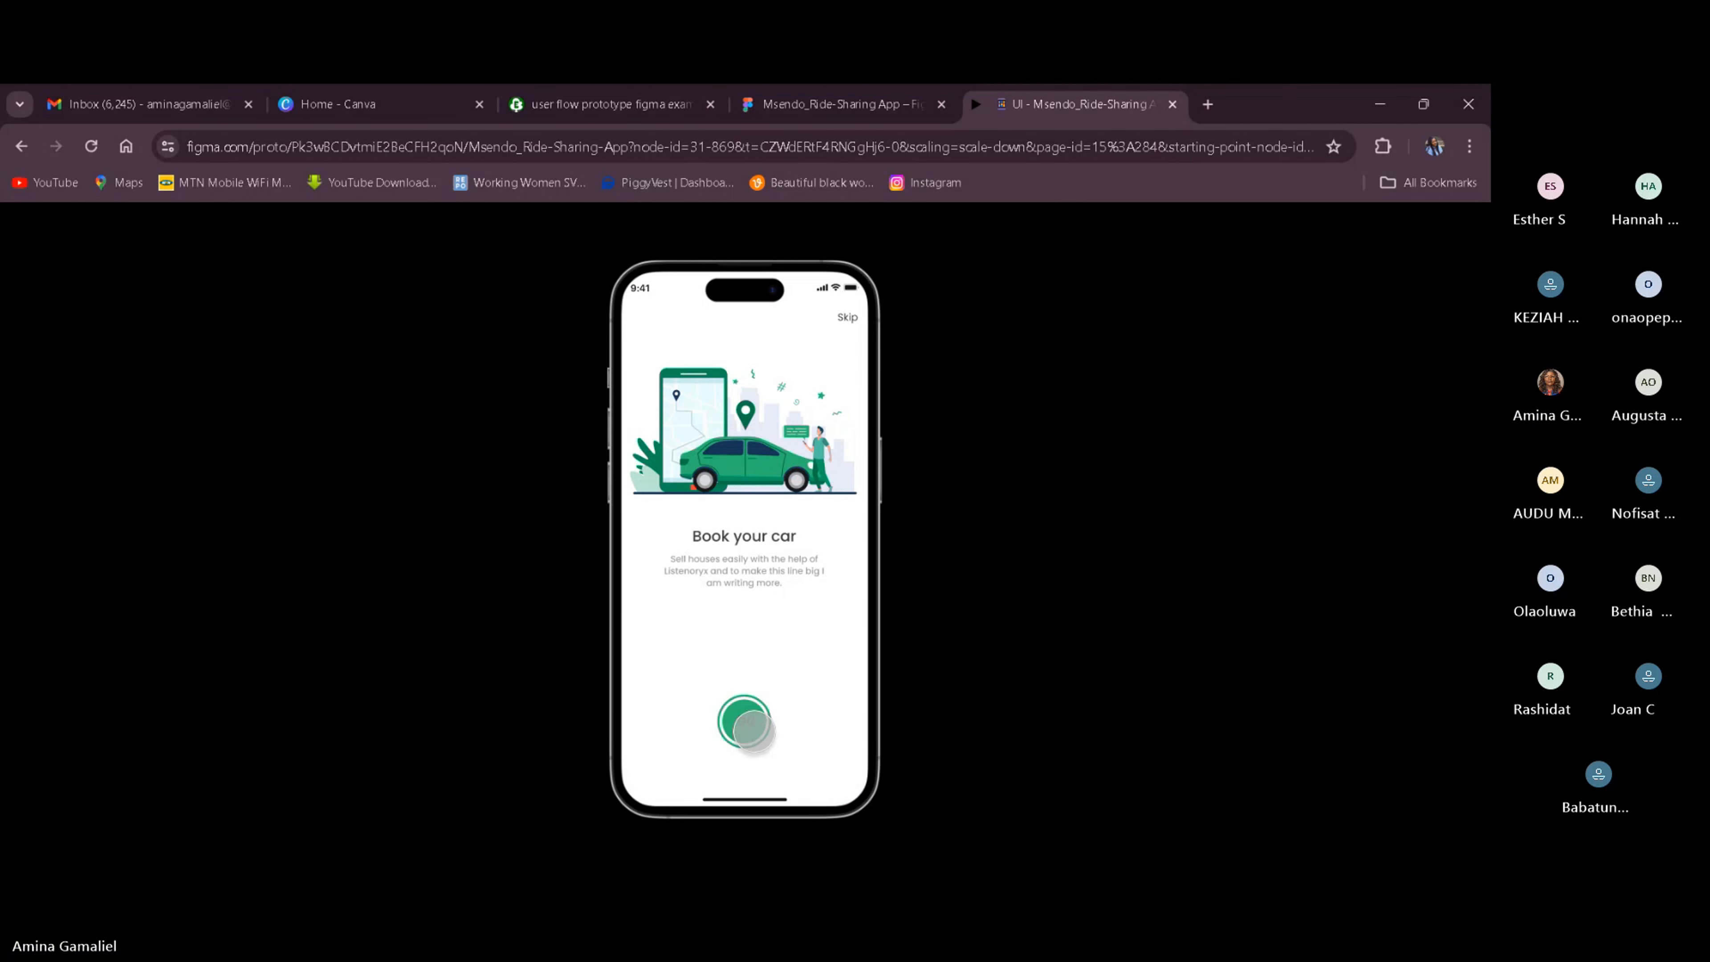
pyautogui.click(743, 720)
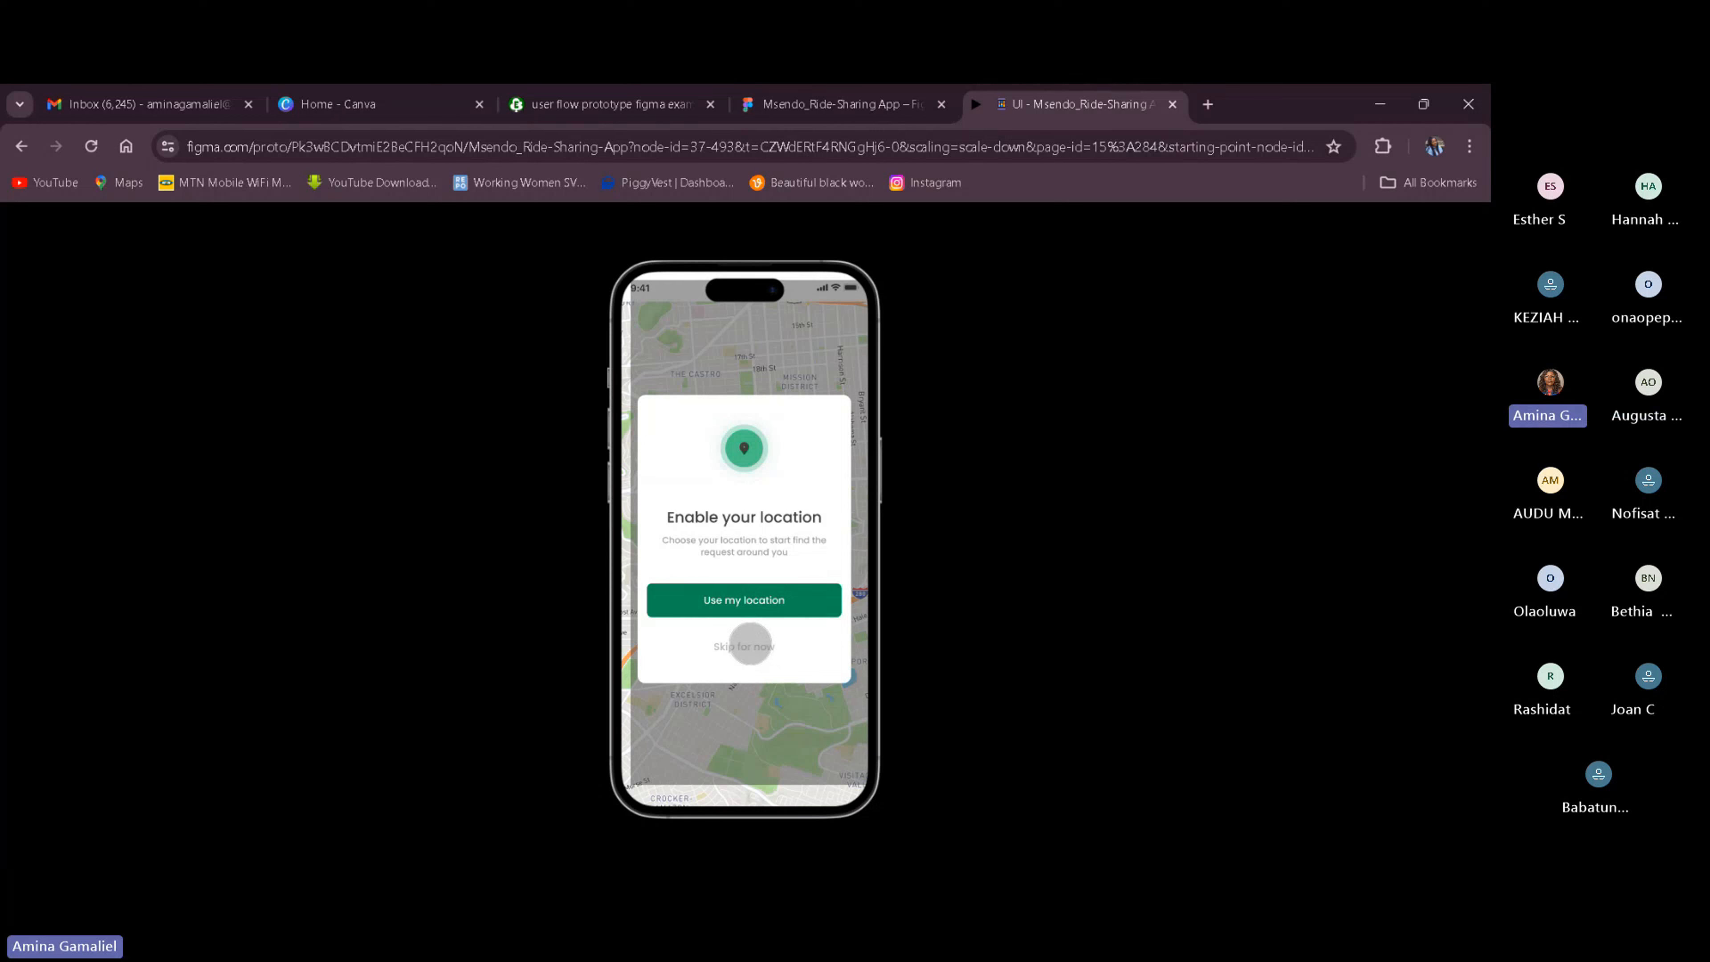
pyautogui.click(750, 645)
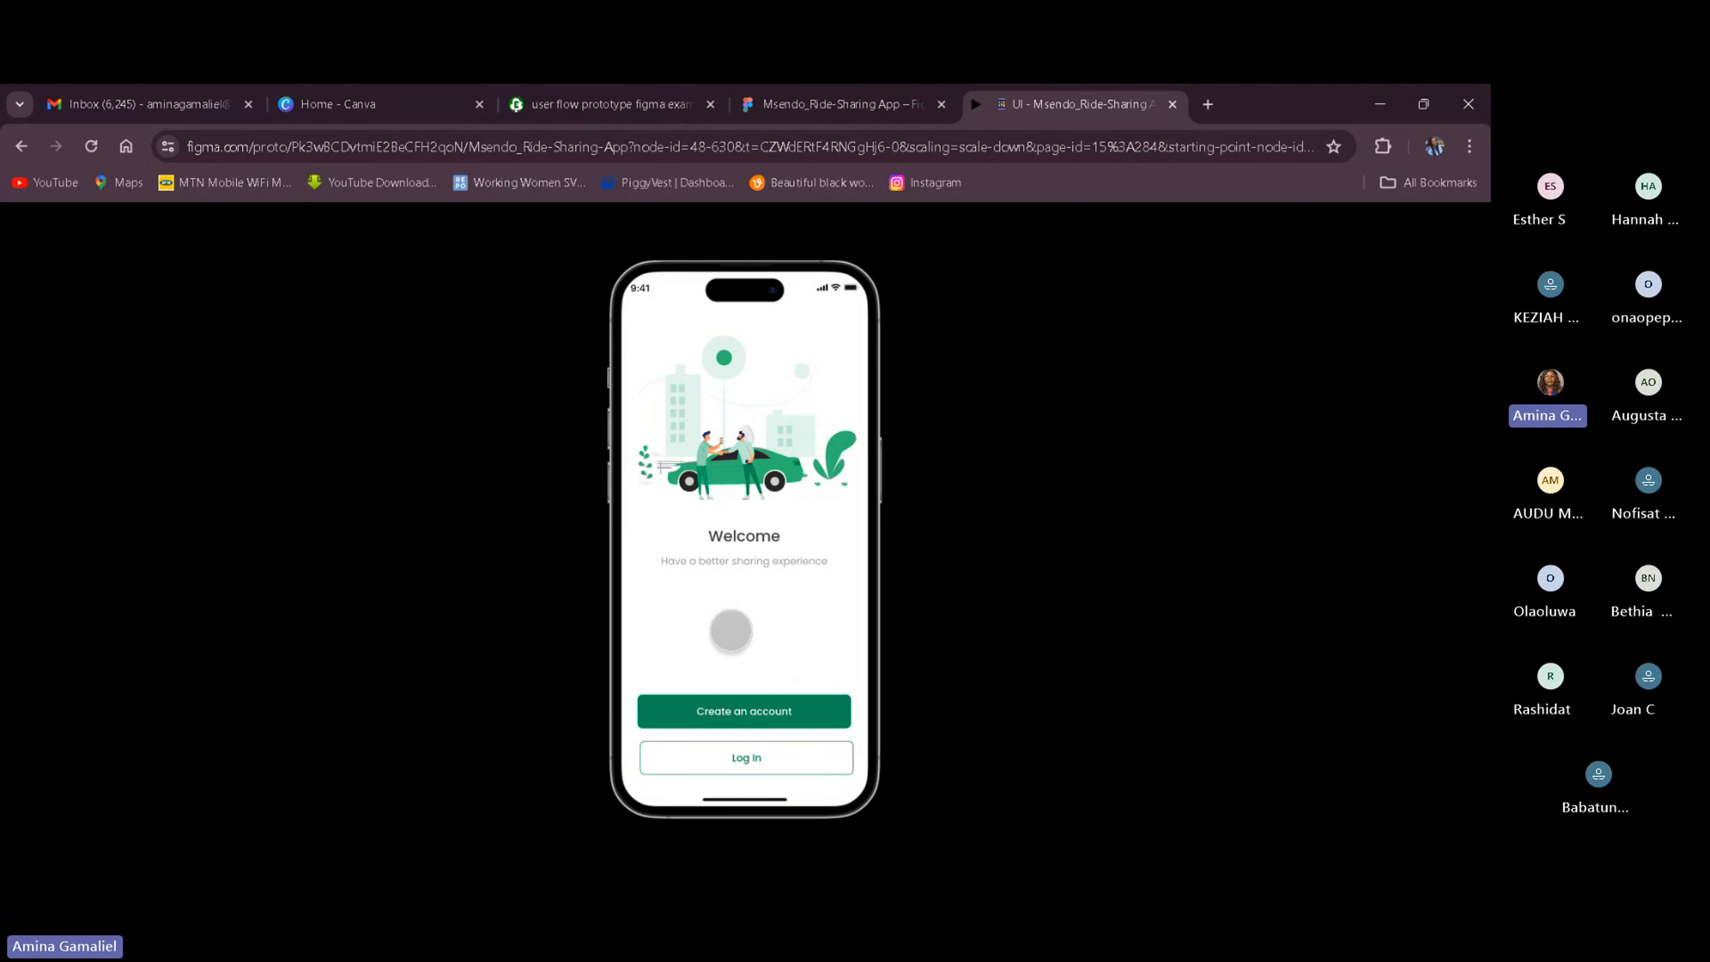
# Preview the flow from the Welcome screen through account creation, sign-up and phone verification to Set password, and close the preview.
pyautogui.click(744, 710)
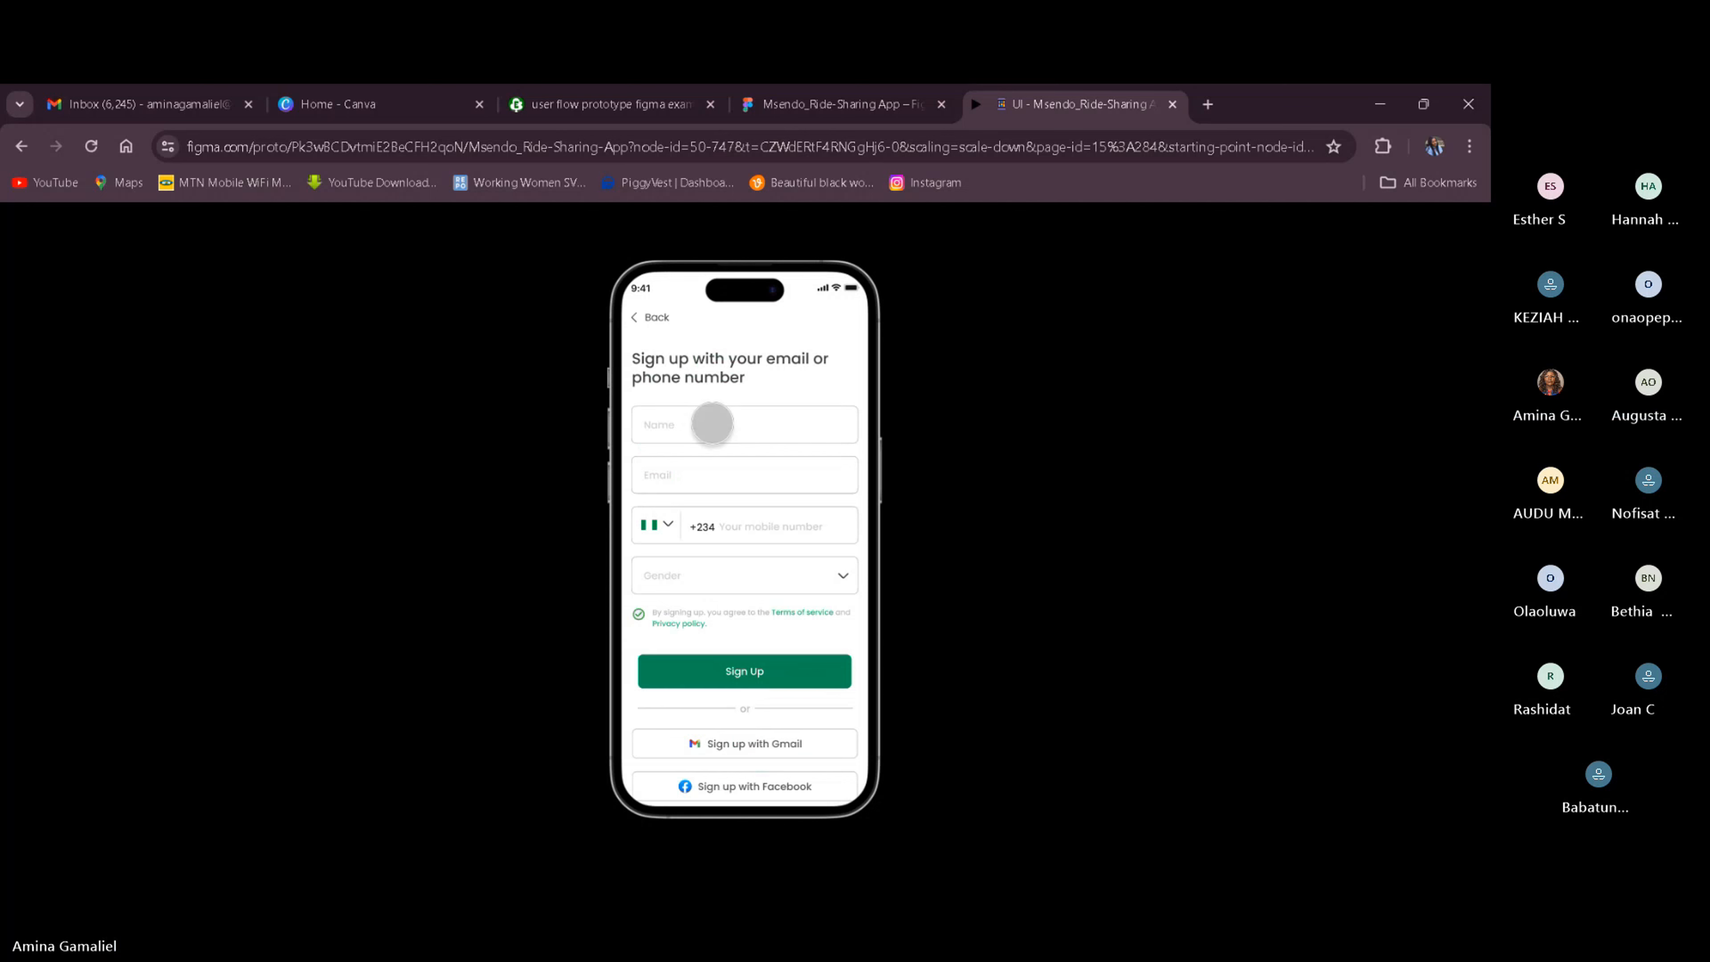
pyautogui.click(745, 674)
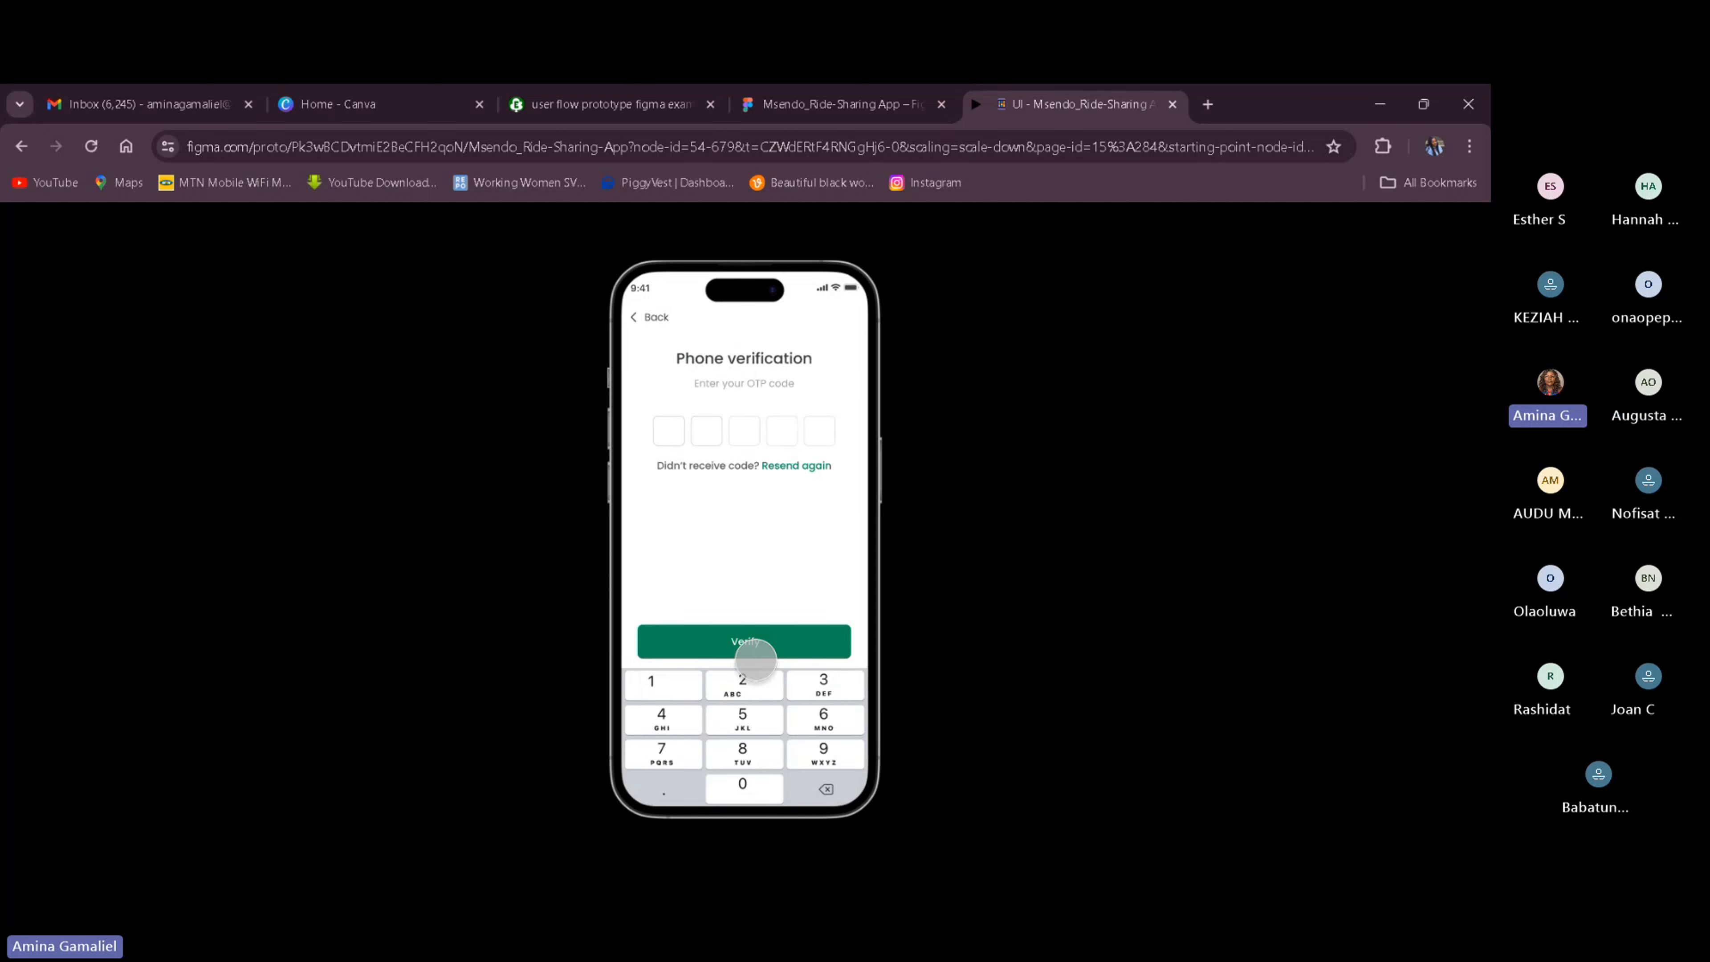
pyautogui.click(756, 650)
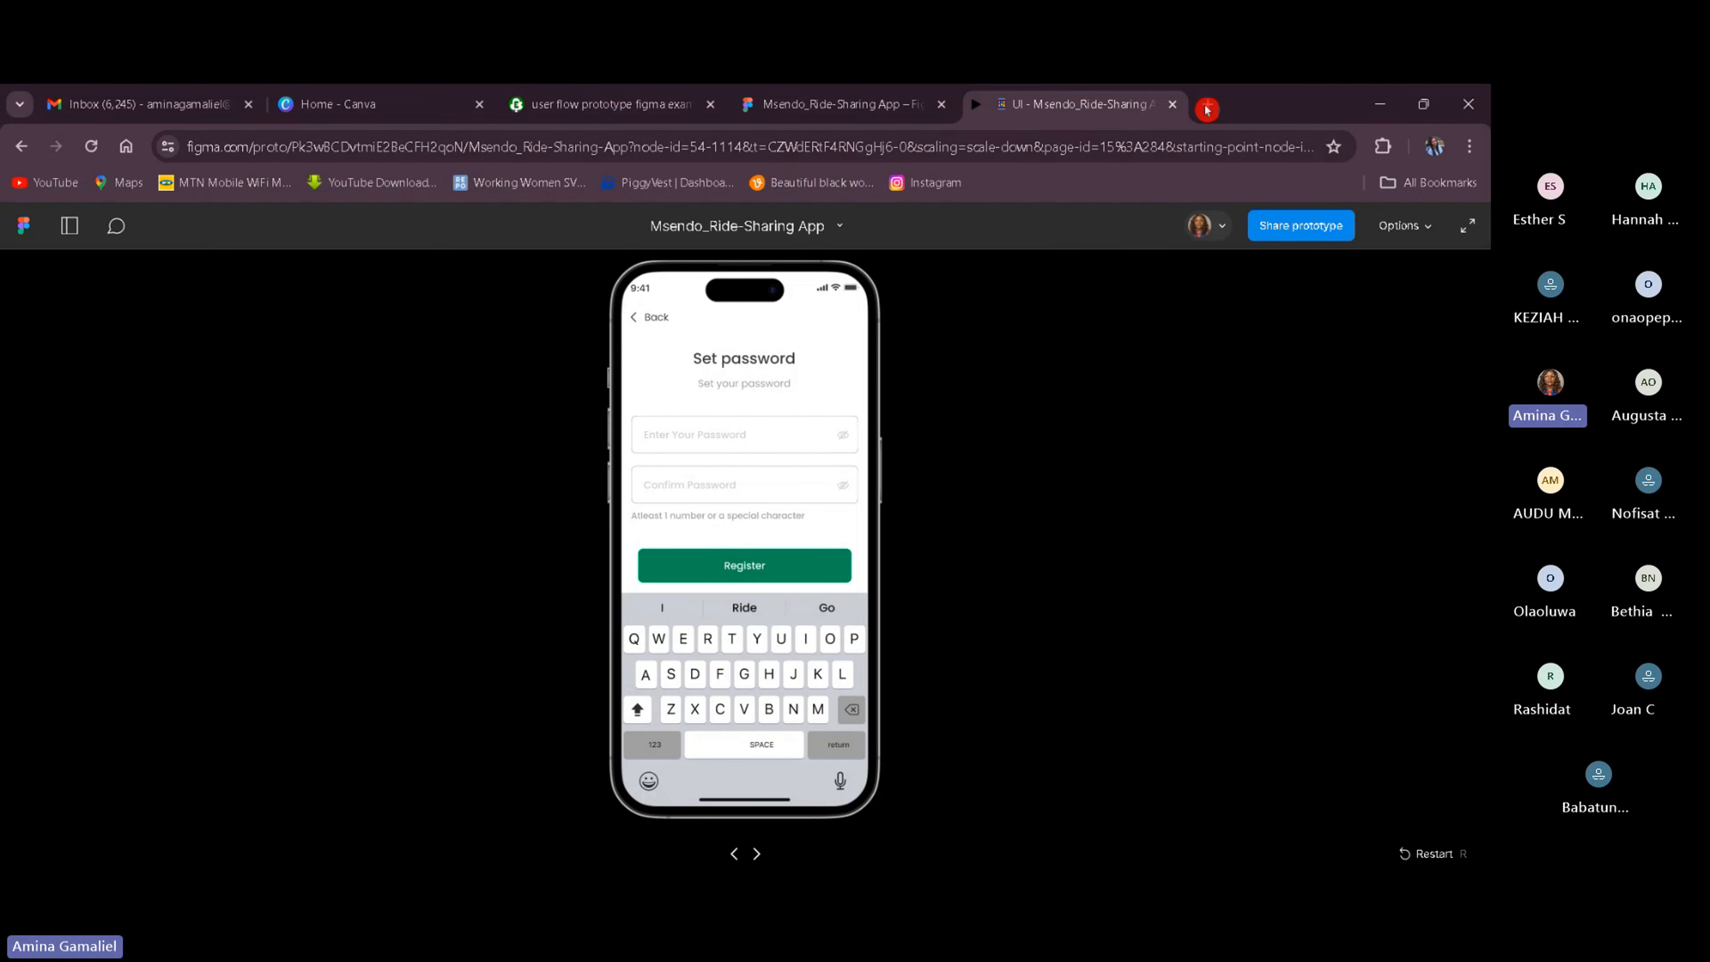
pyautogui.click(1172, 104)
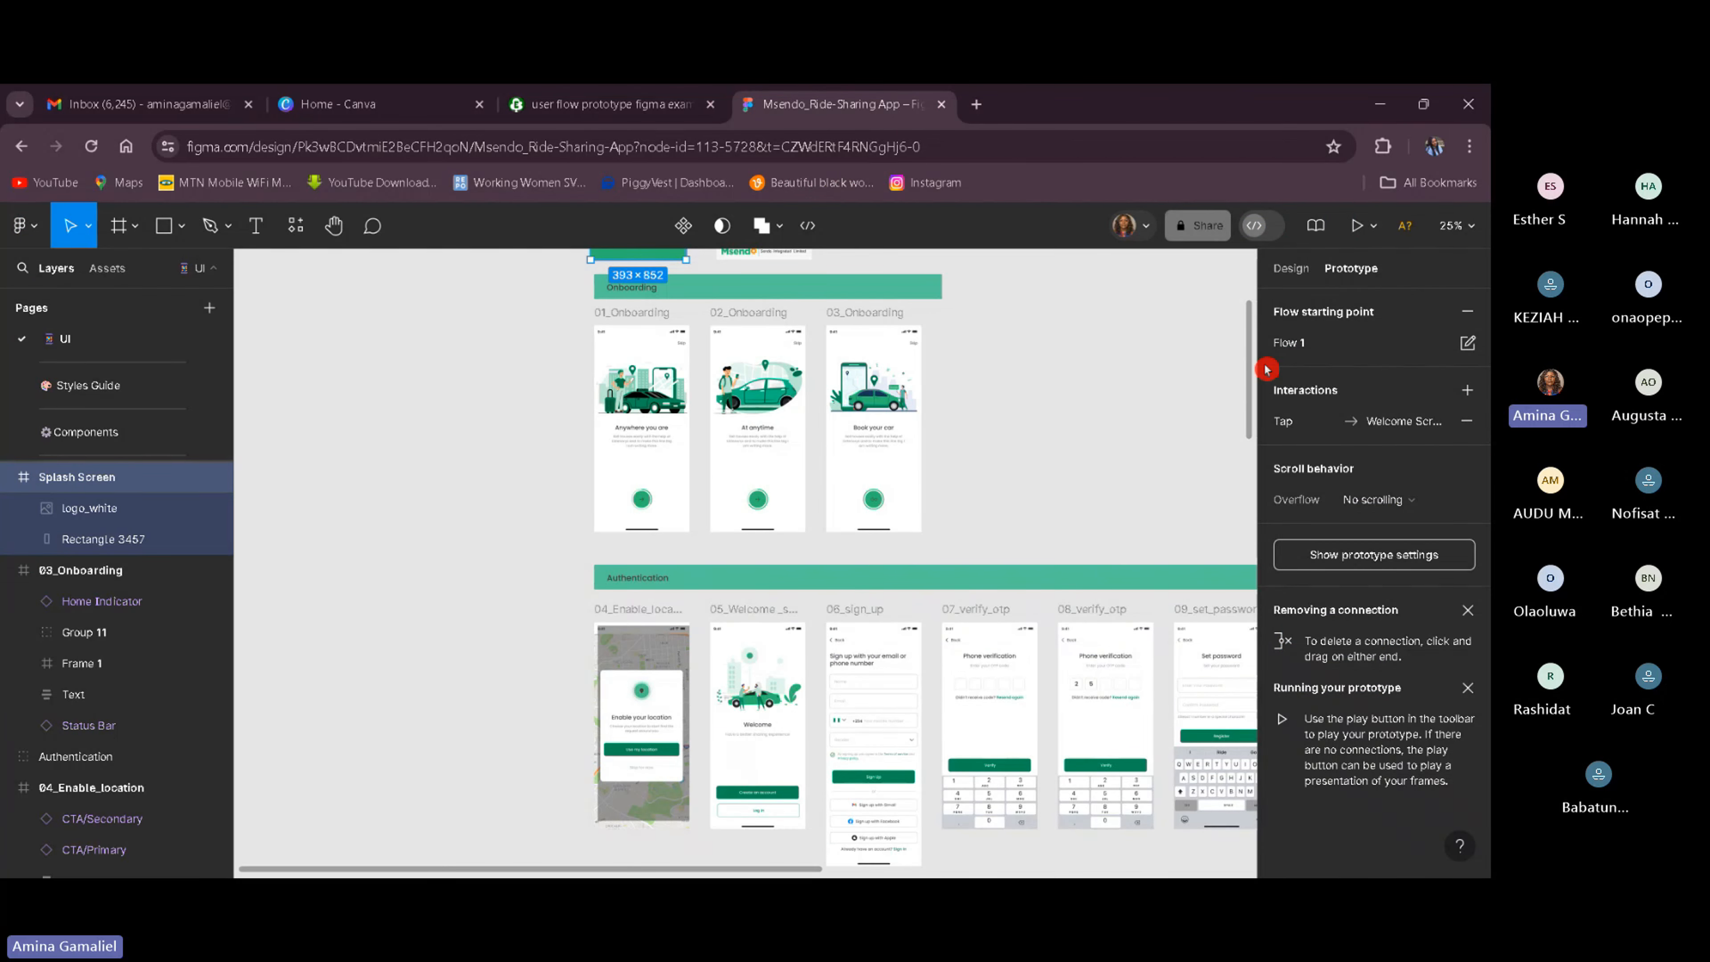
# Nudge the Splash Screen frame slightly upward and open the settings of its connection to the Welcome Screen.
pyautogui.scroll(5, 933, 557)
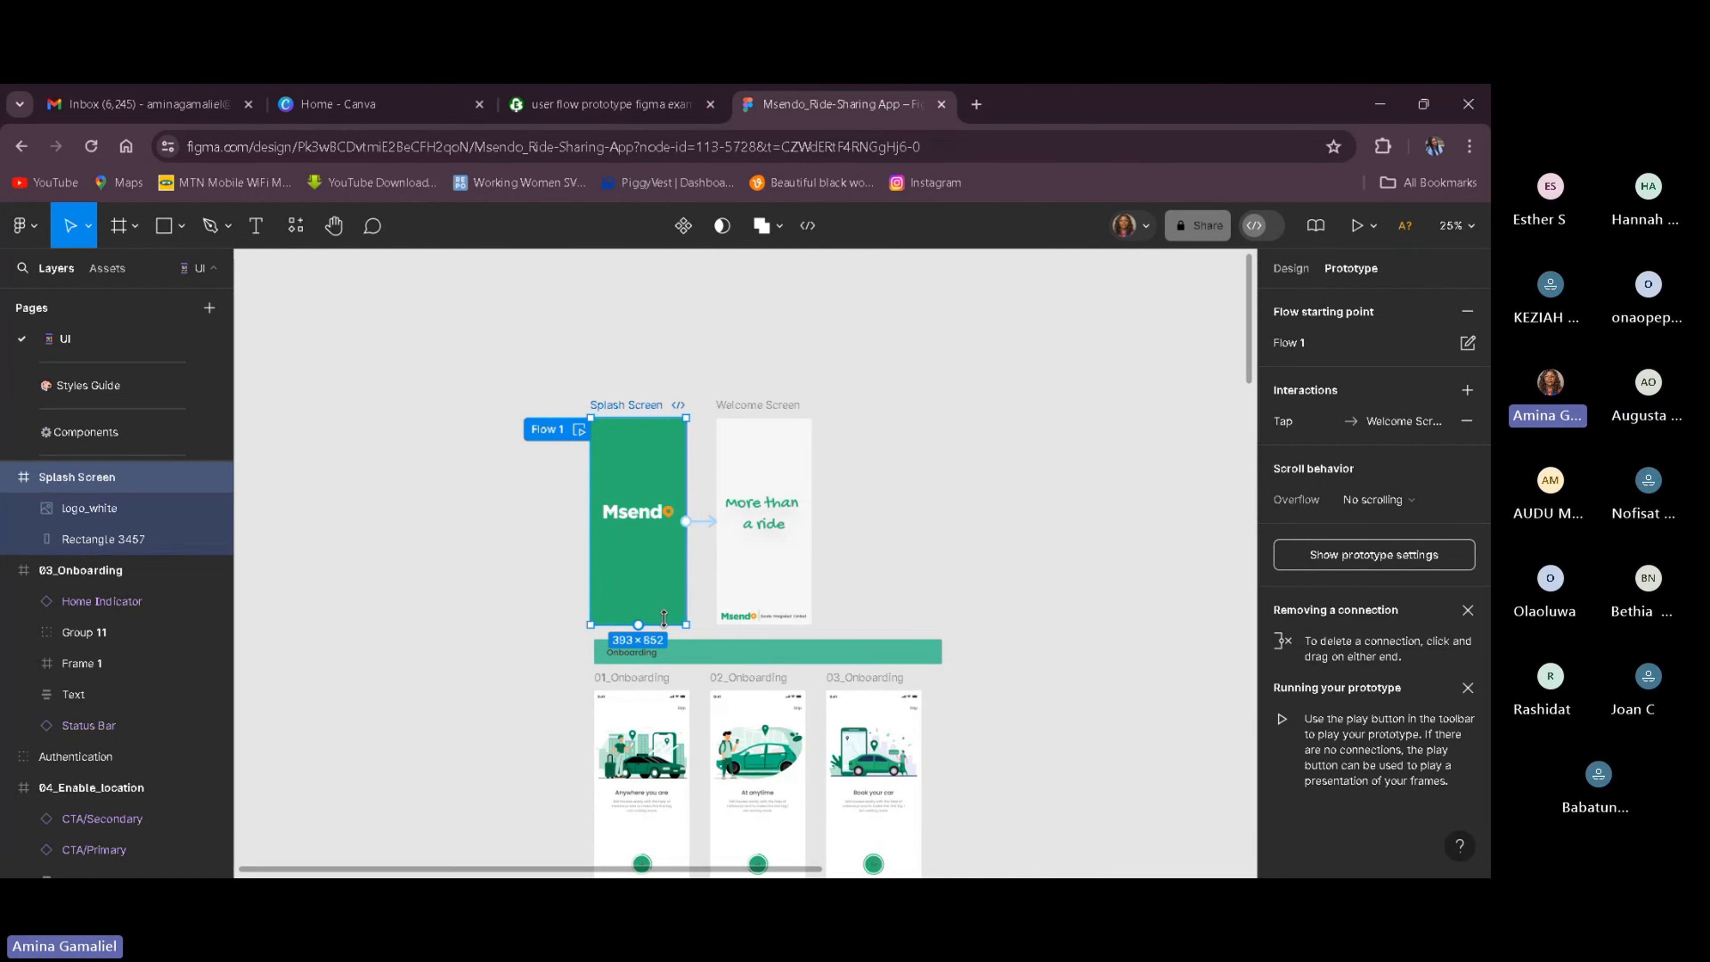
pyautogui.moveTo(664, 618); pyautogui.dragTo(667, 606)
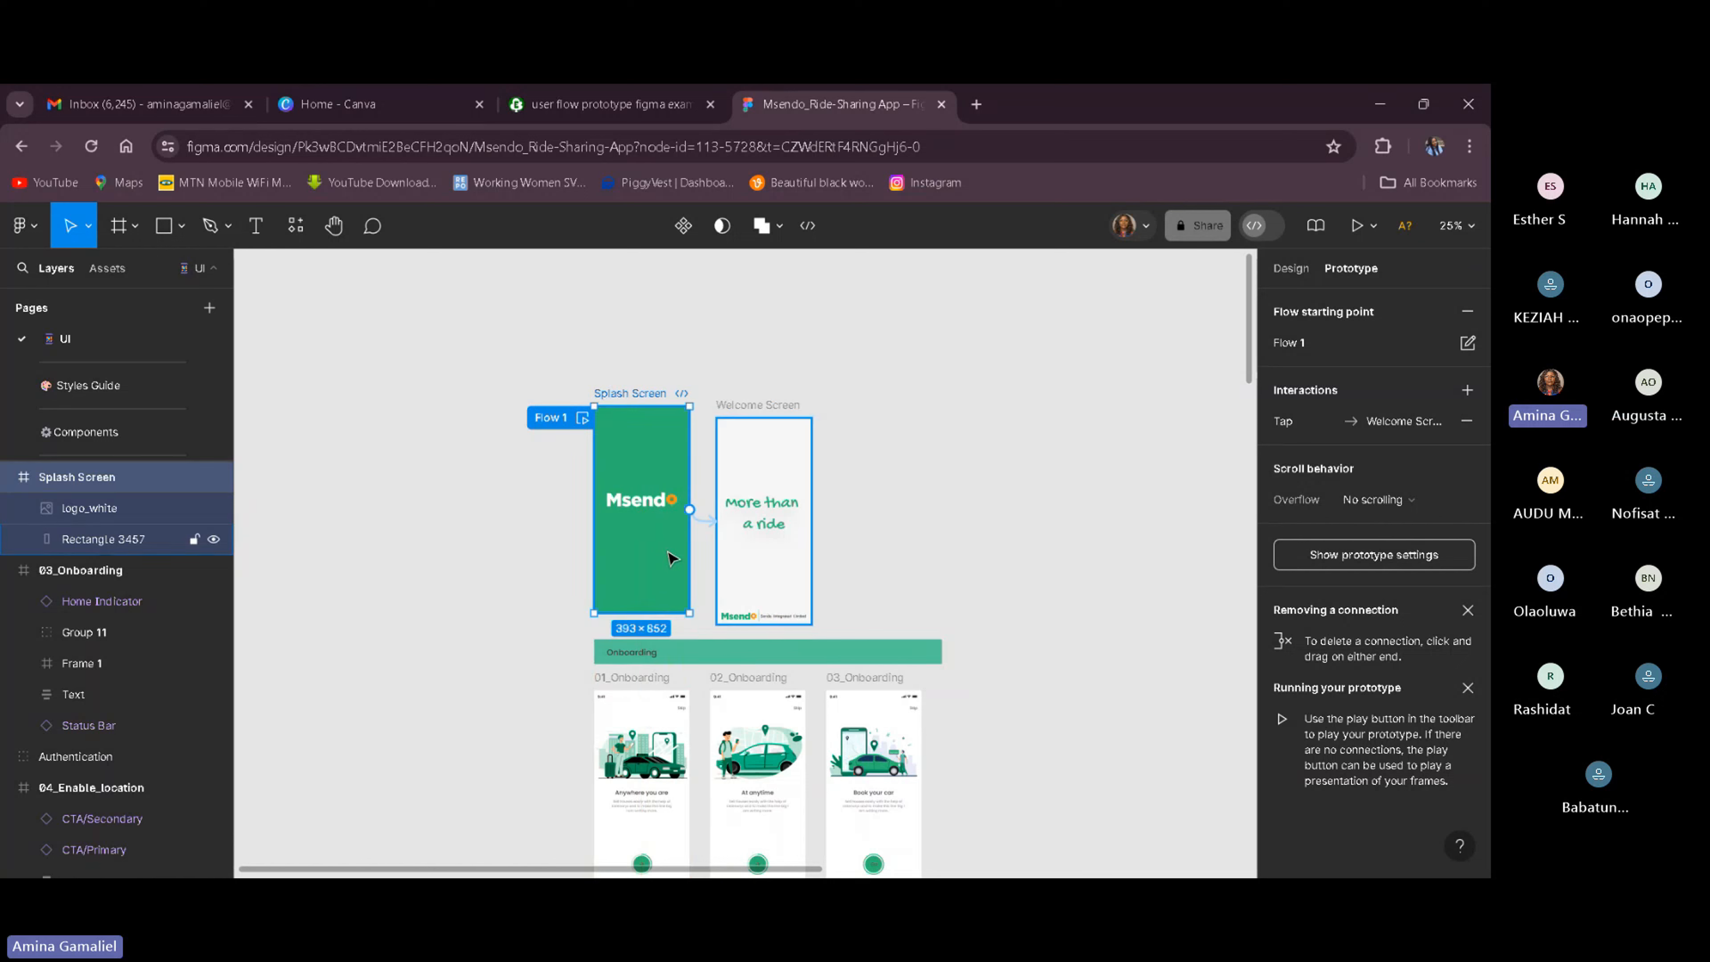
pyautogui.click(704, 523)
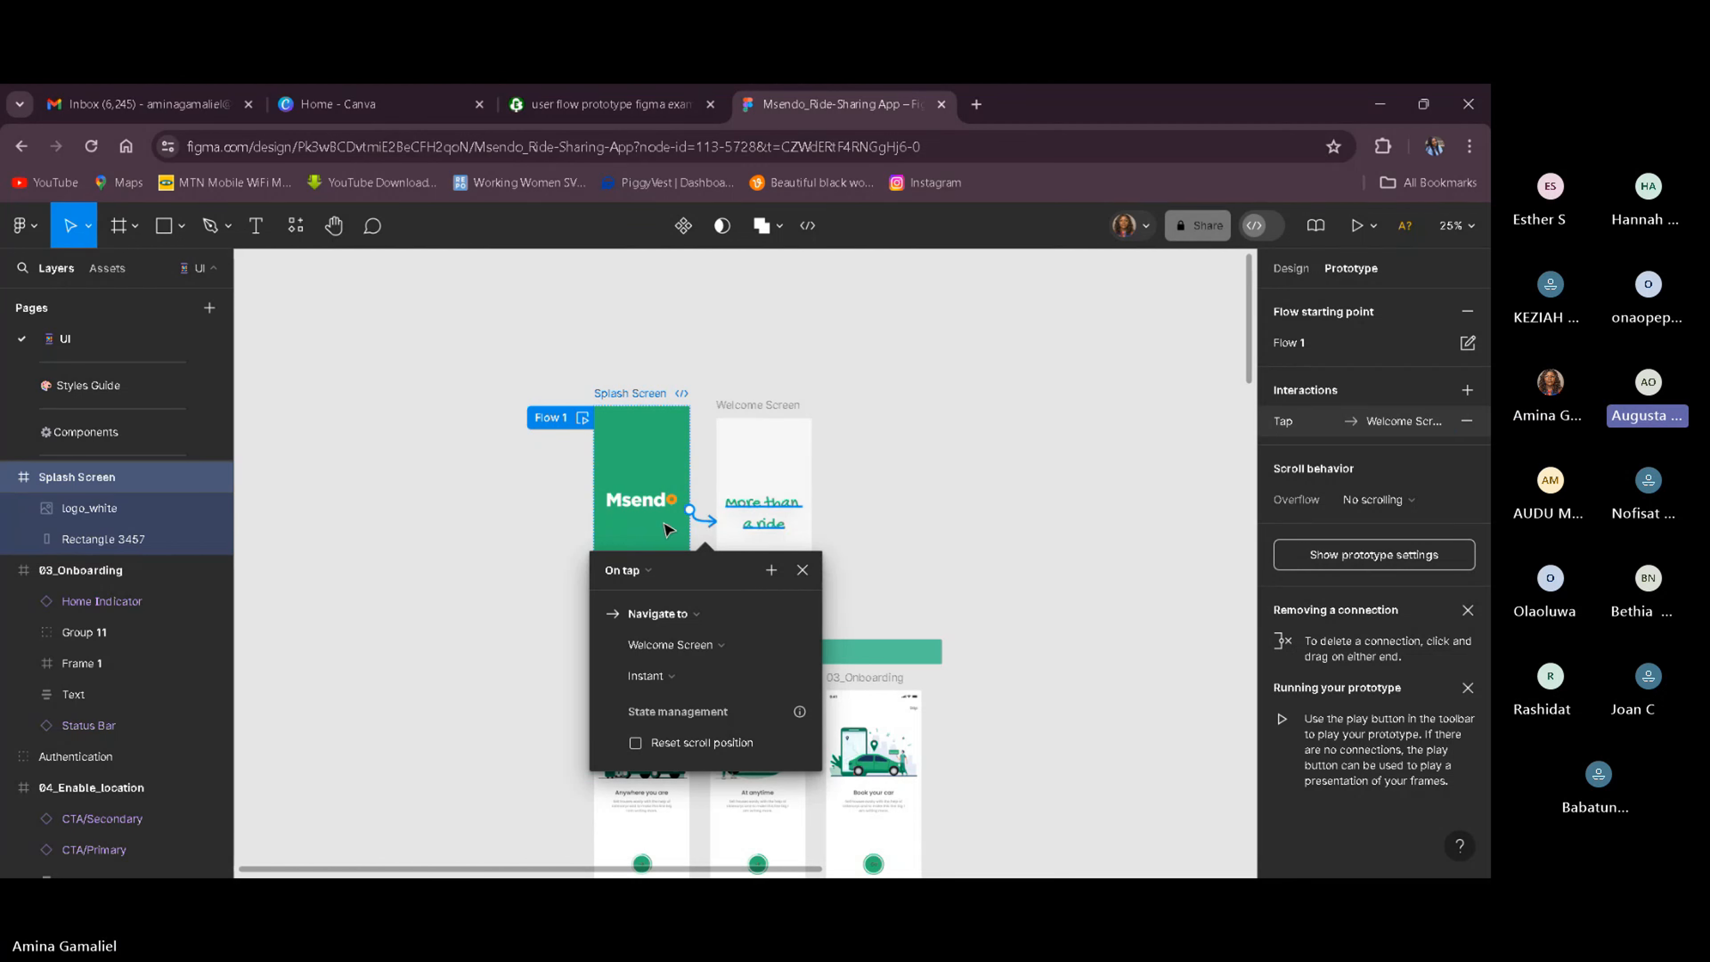
# Add an On drag and a While hovering interaction to the Splash Screen, both with the action left at None.
pyautogui.click(1468, 391)
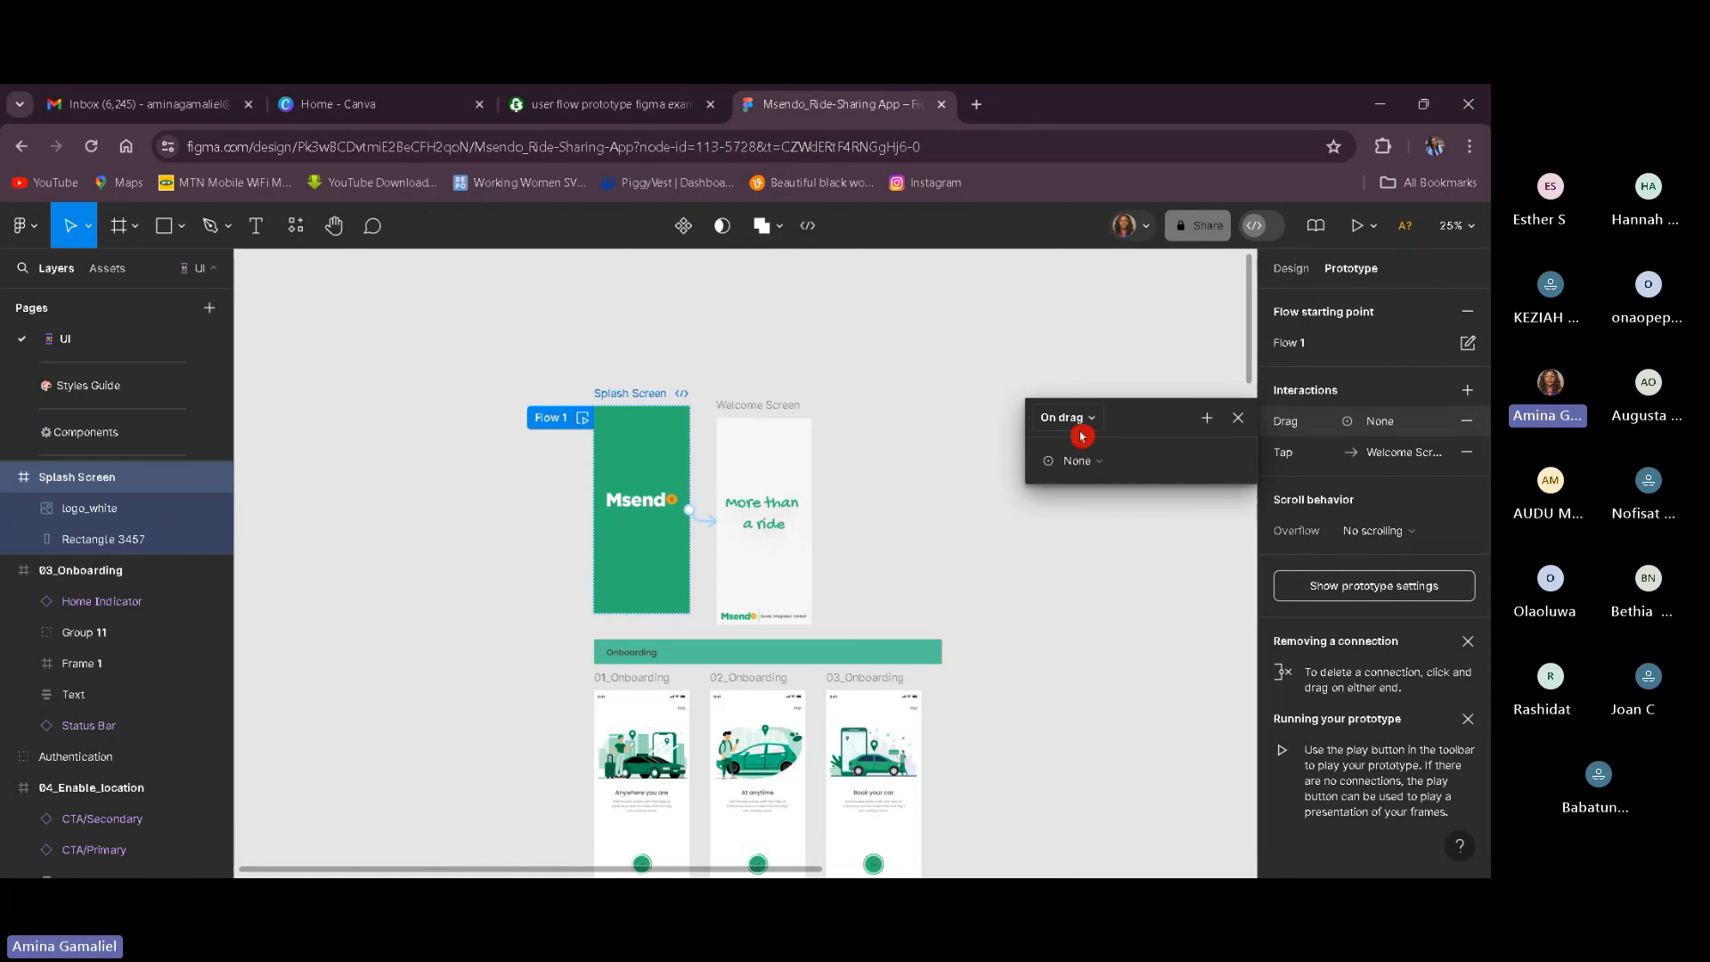
pyautogui.click(1098, 419)
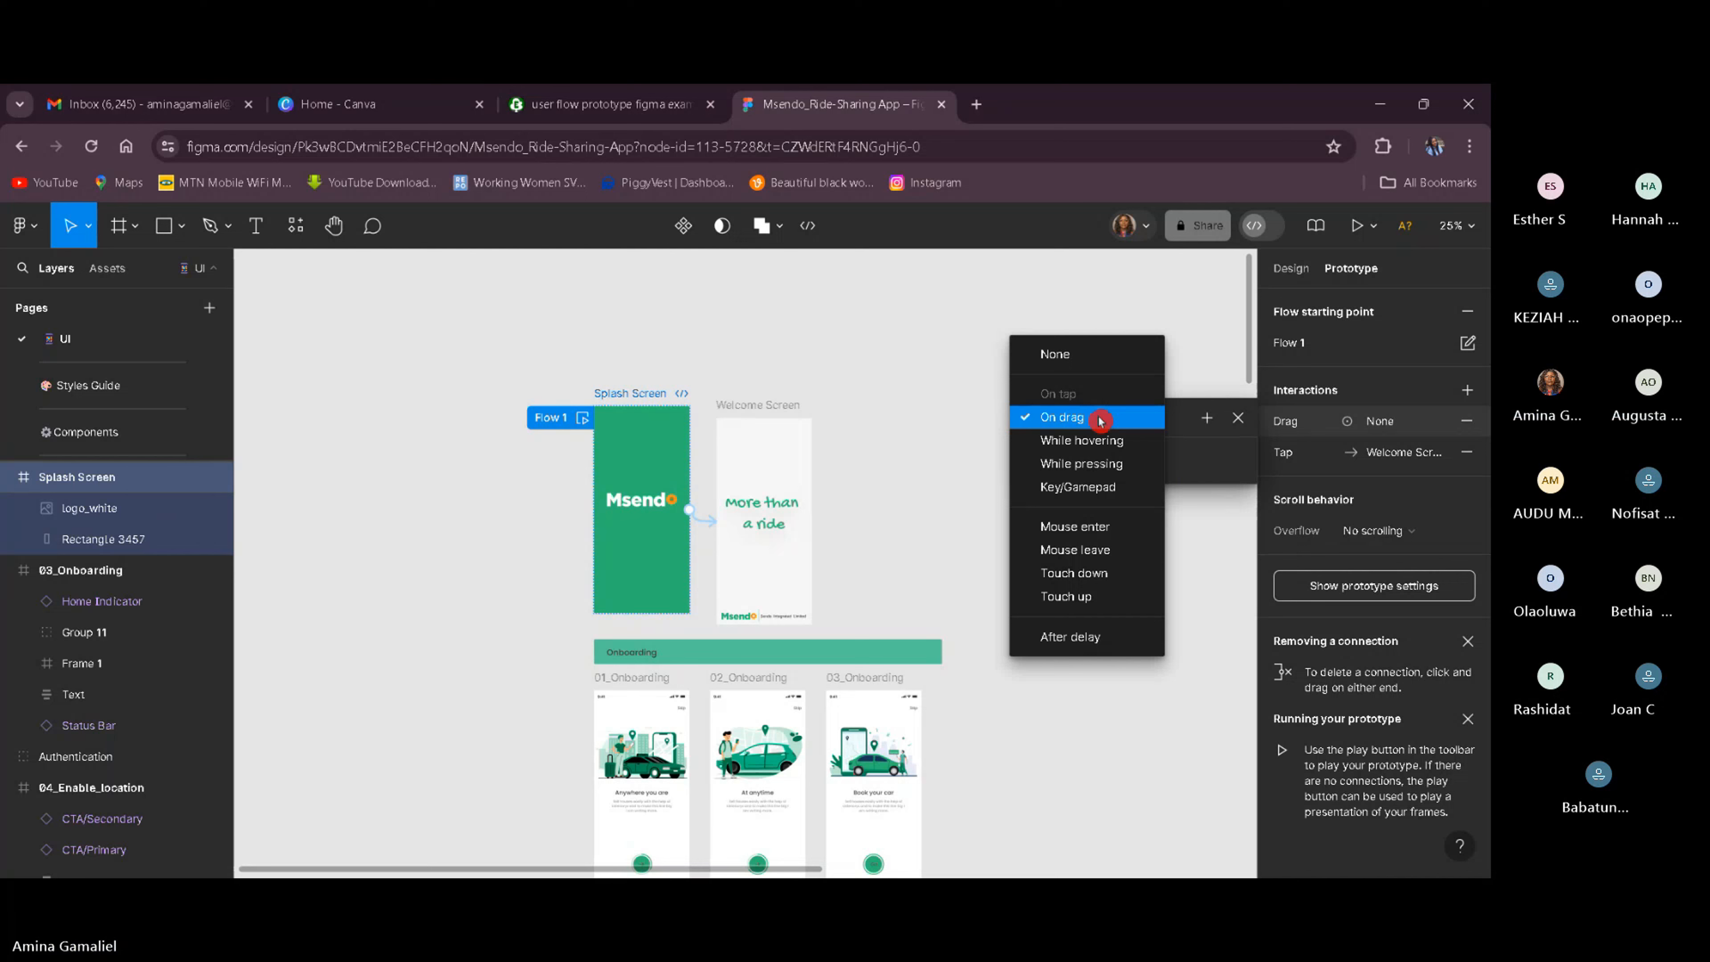
pyautogui.click(1175, 719)
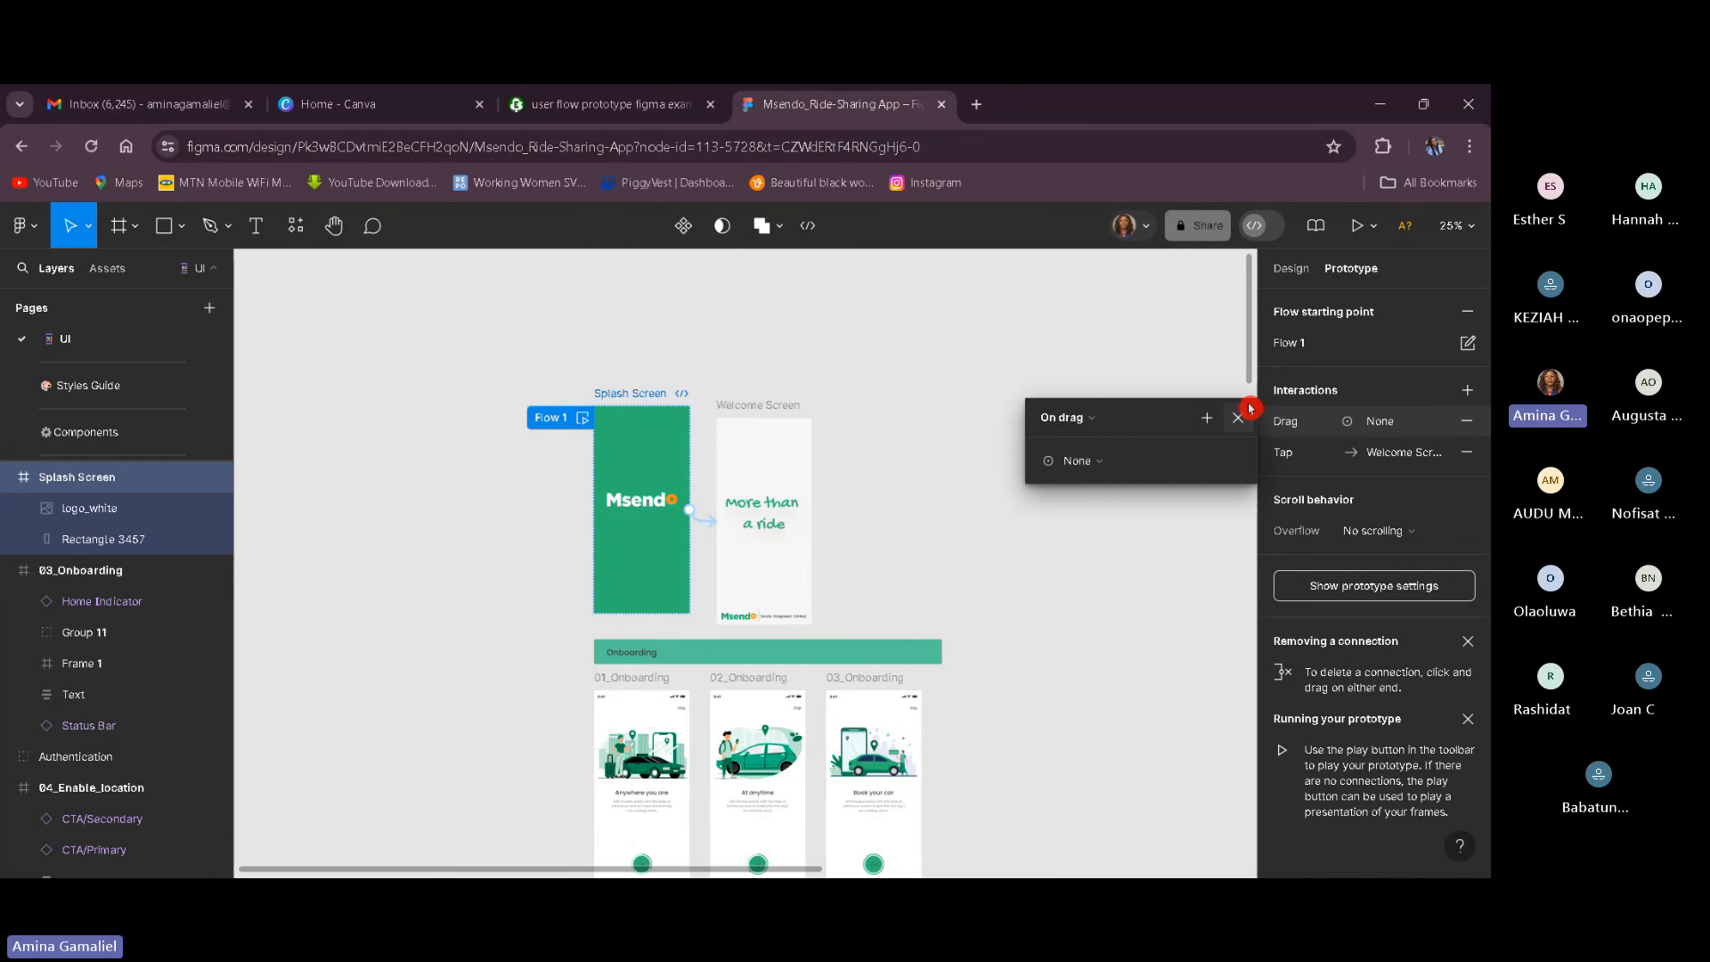
pyautogui.click(1237, 418)
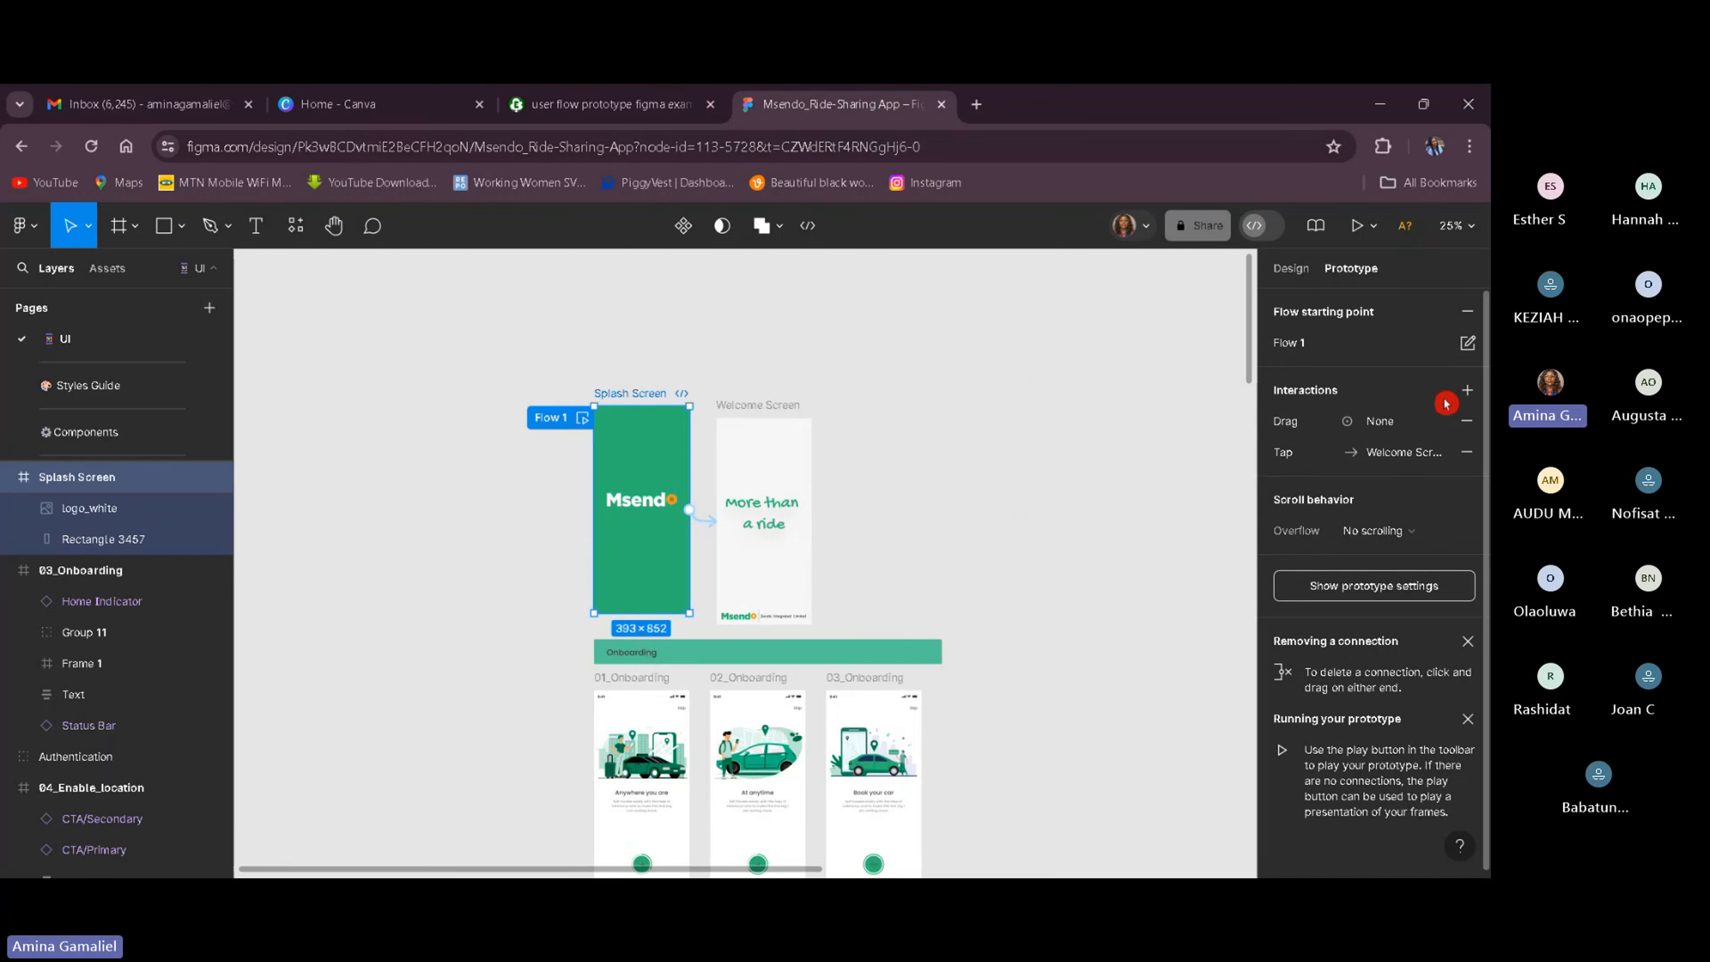
pyautogui.click(1467, 389)
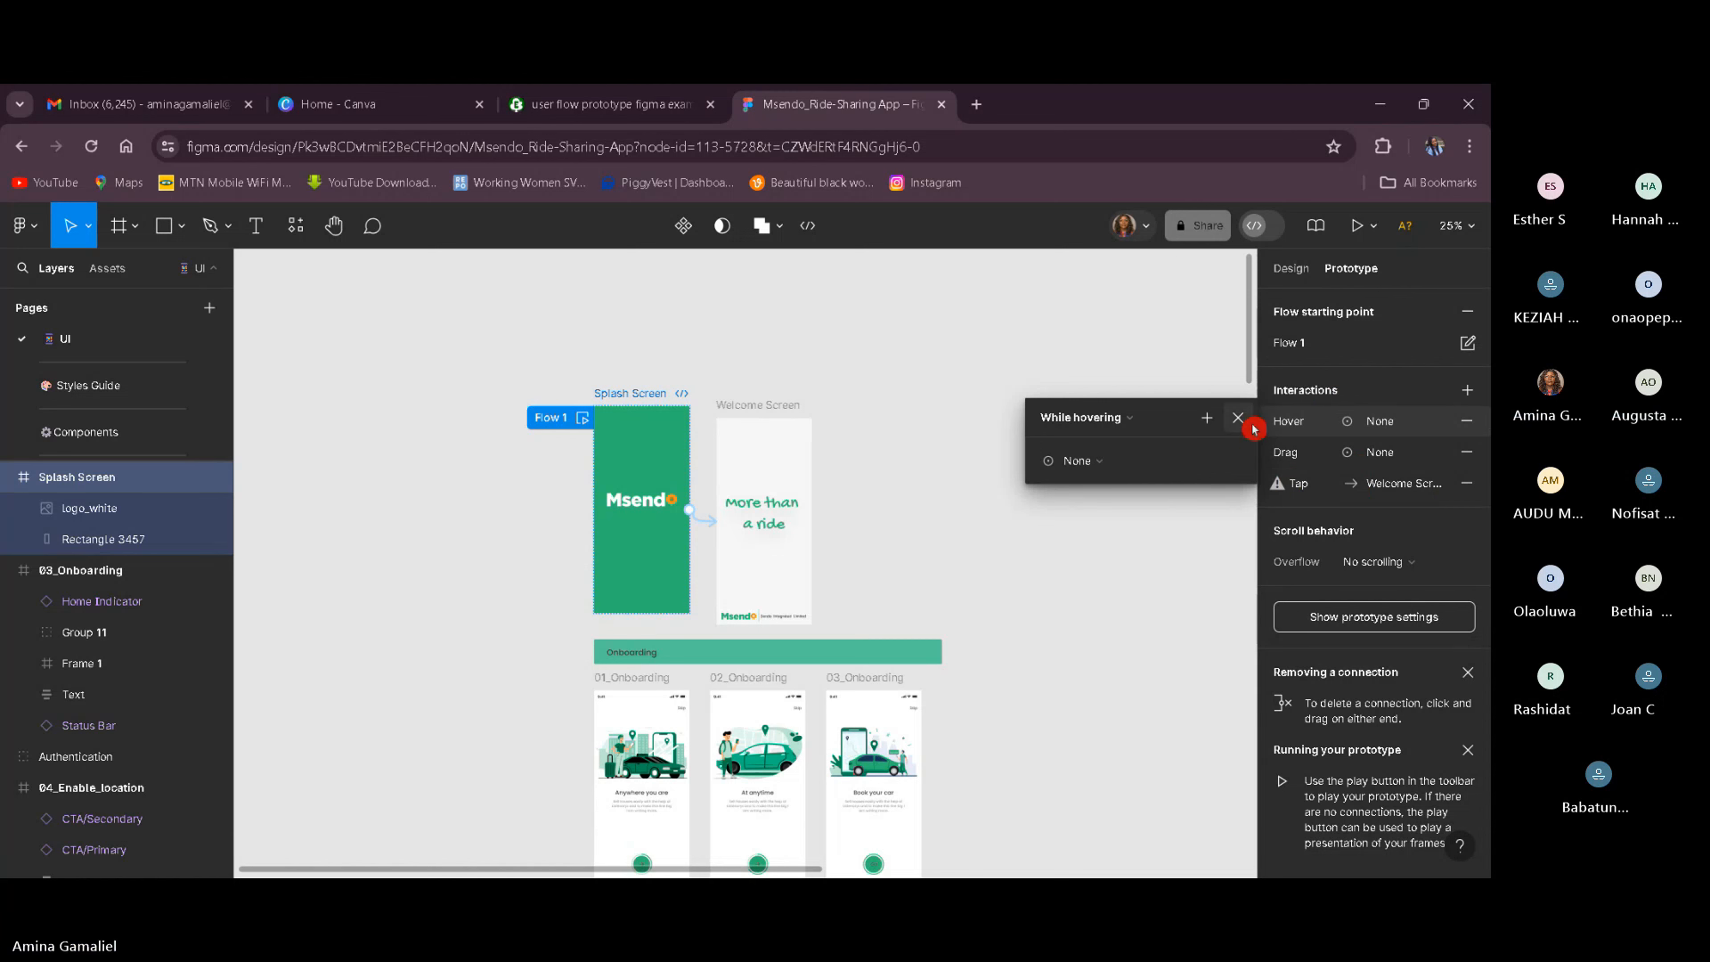
pyautogui.click(1237, 417)
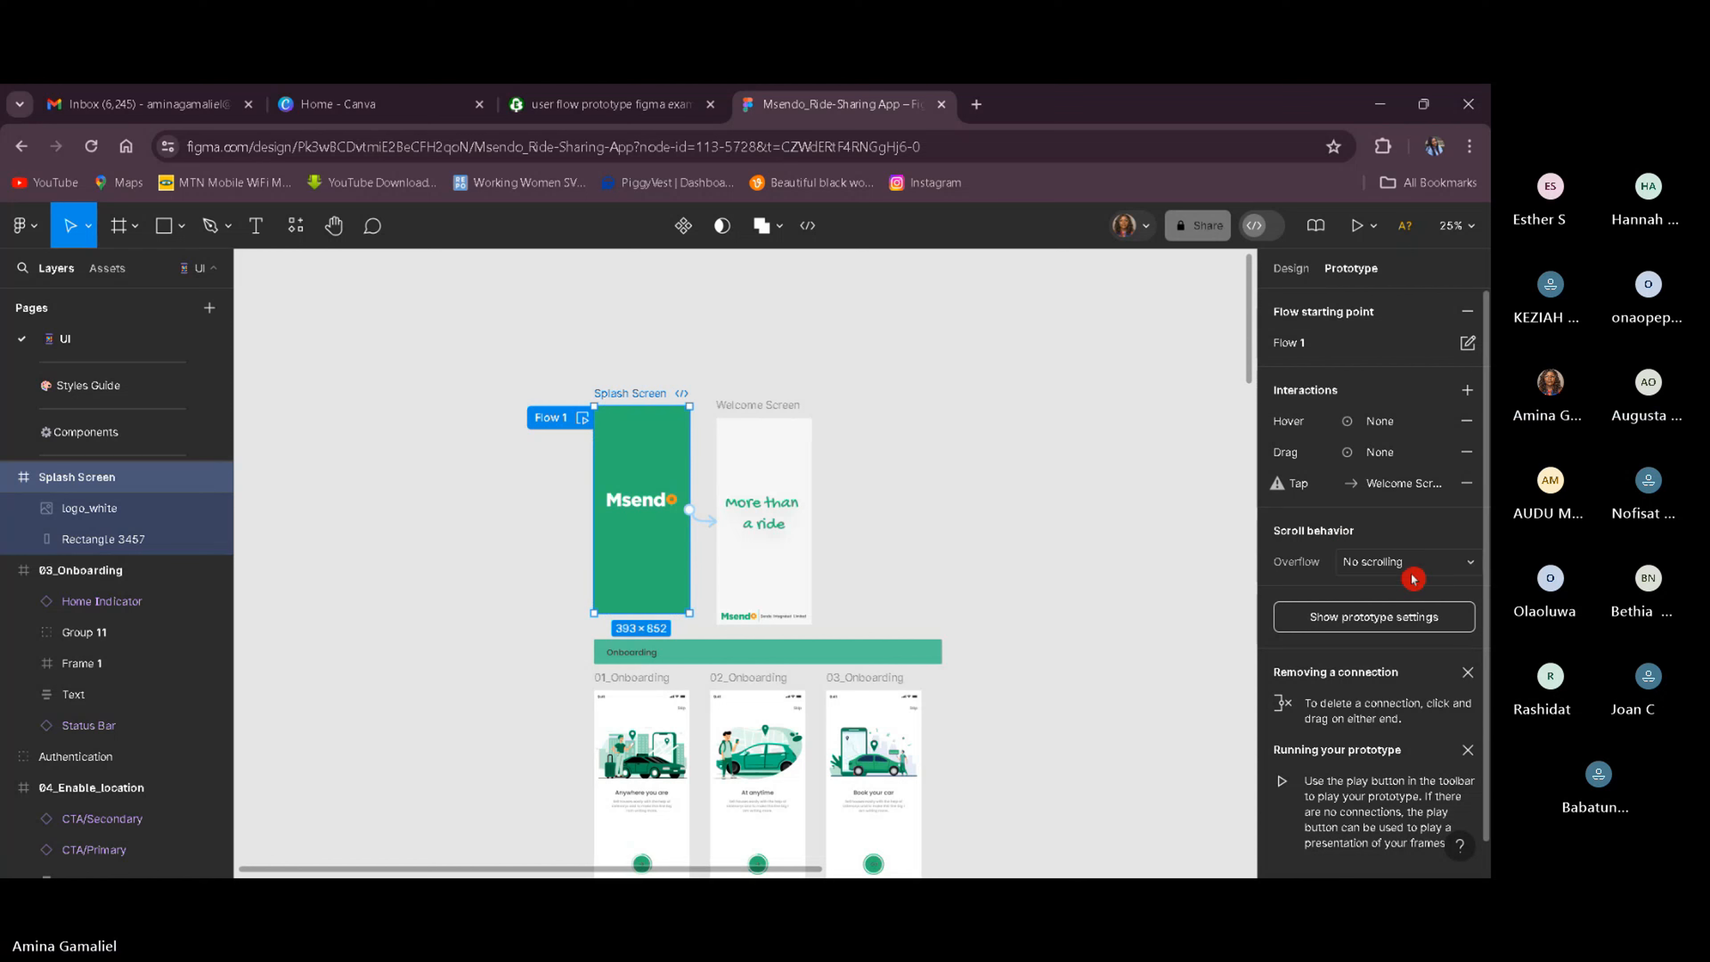
# Try Horizontal, Vertical and Both directions as the Splash Screen's scroll overflow and return it to No scrolling.
pyautogui.scroll(-1, 1414, 578)
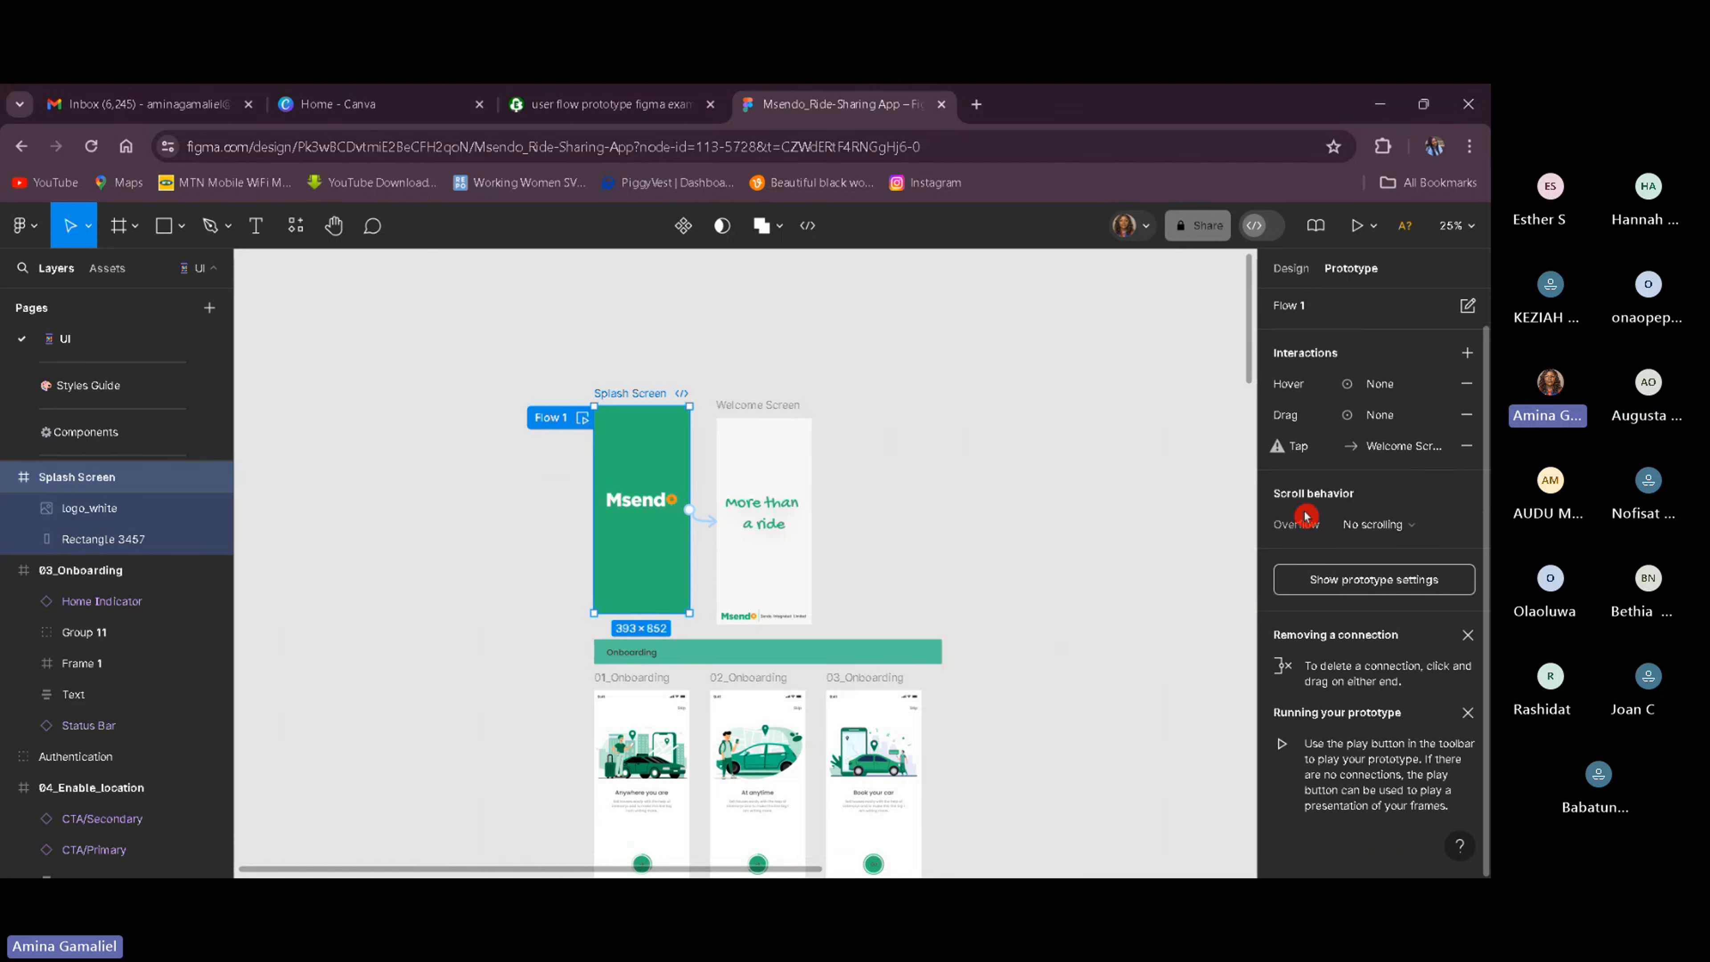
pyautogui.click(1468, 536)
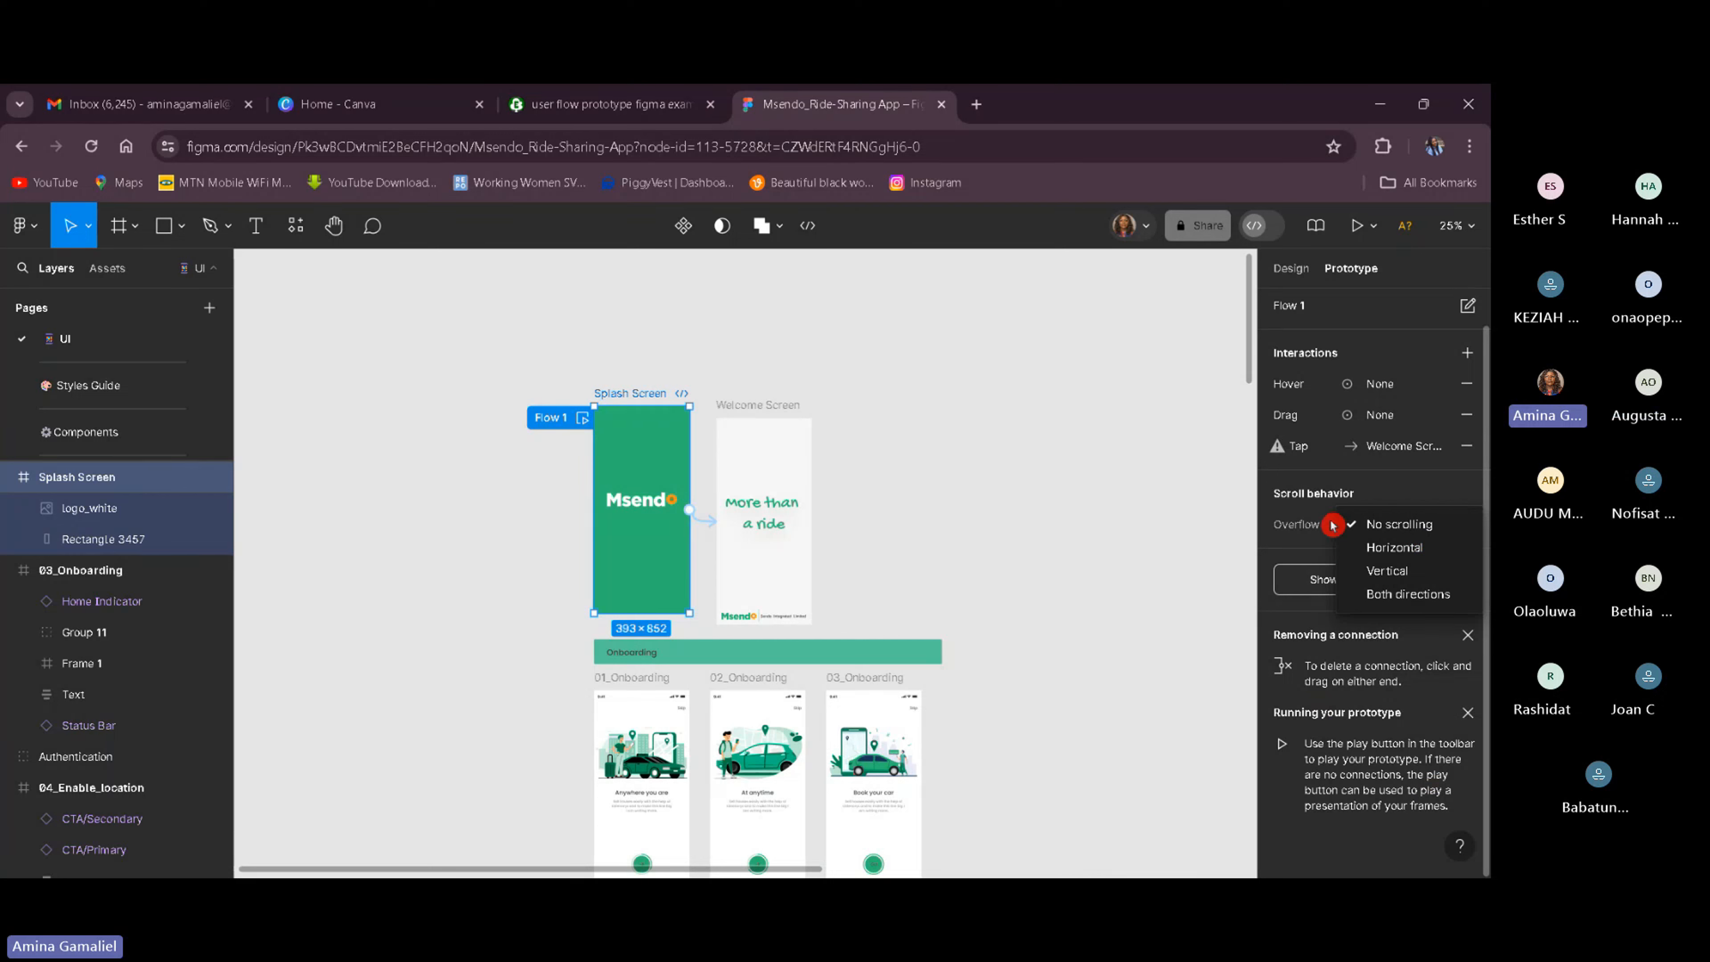
pyautogui.click(1445, 552)
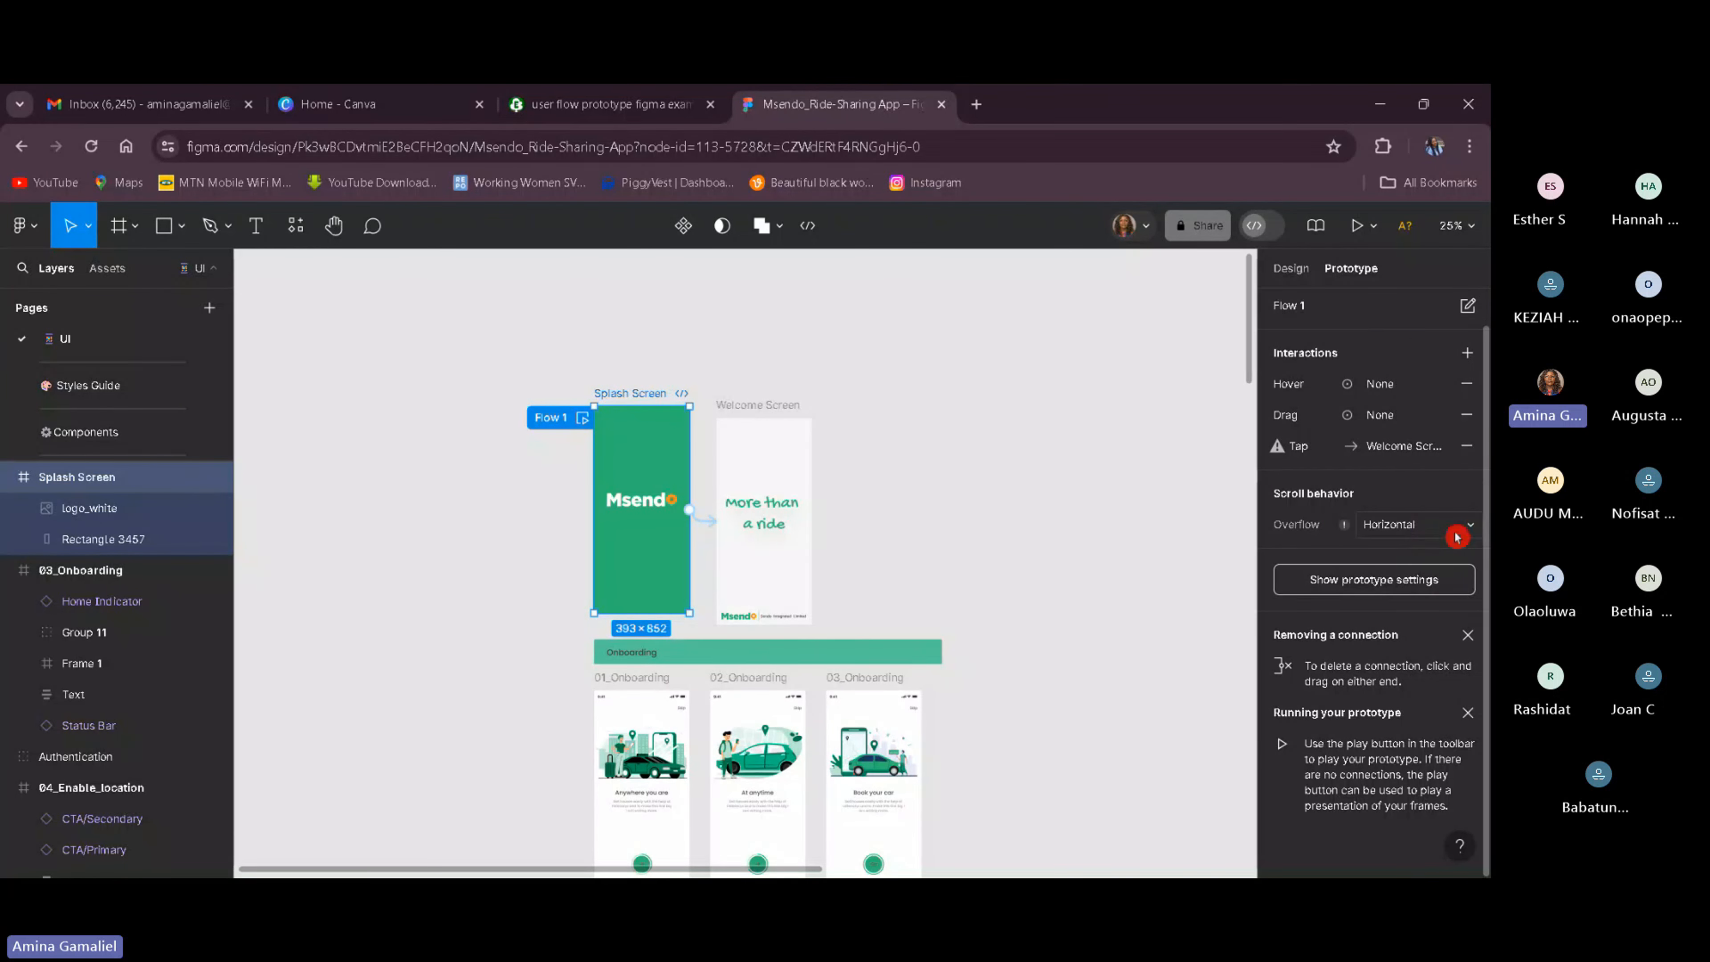
pyautogui.click(1420, 534)
pyautogui.click(1455, 545)
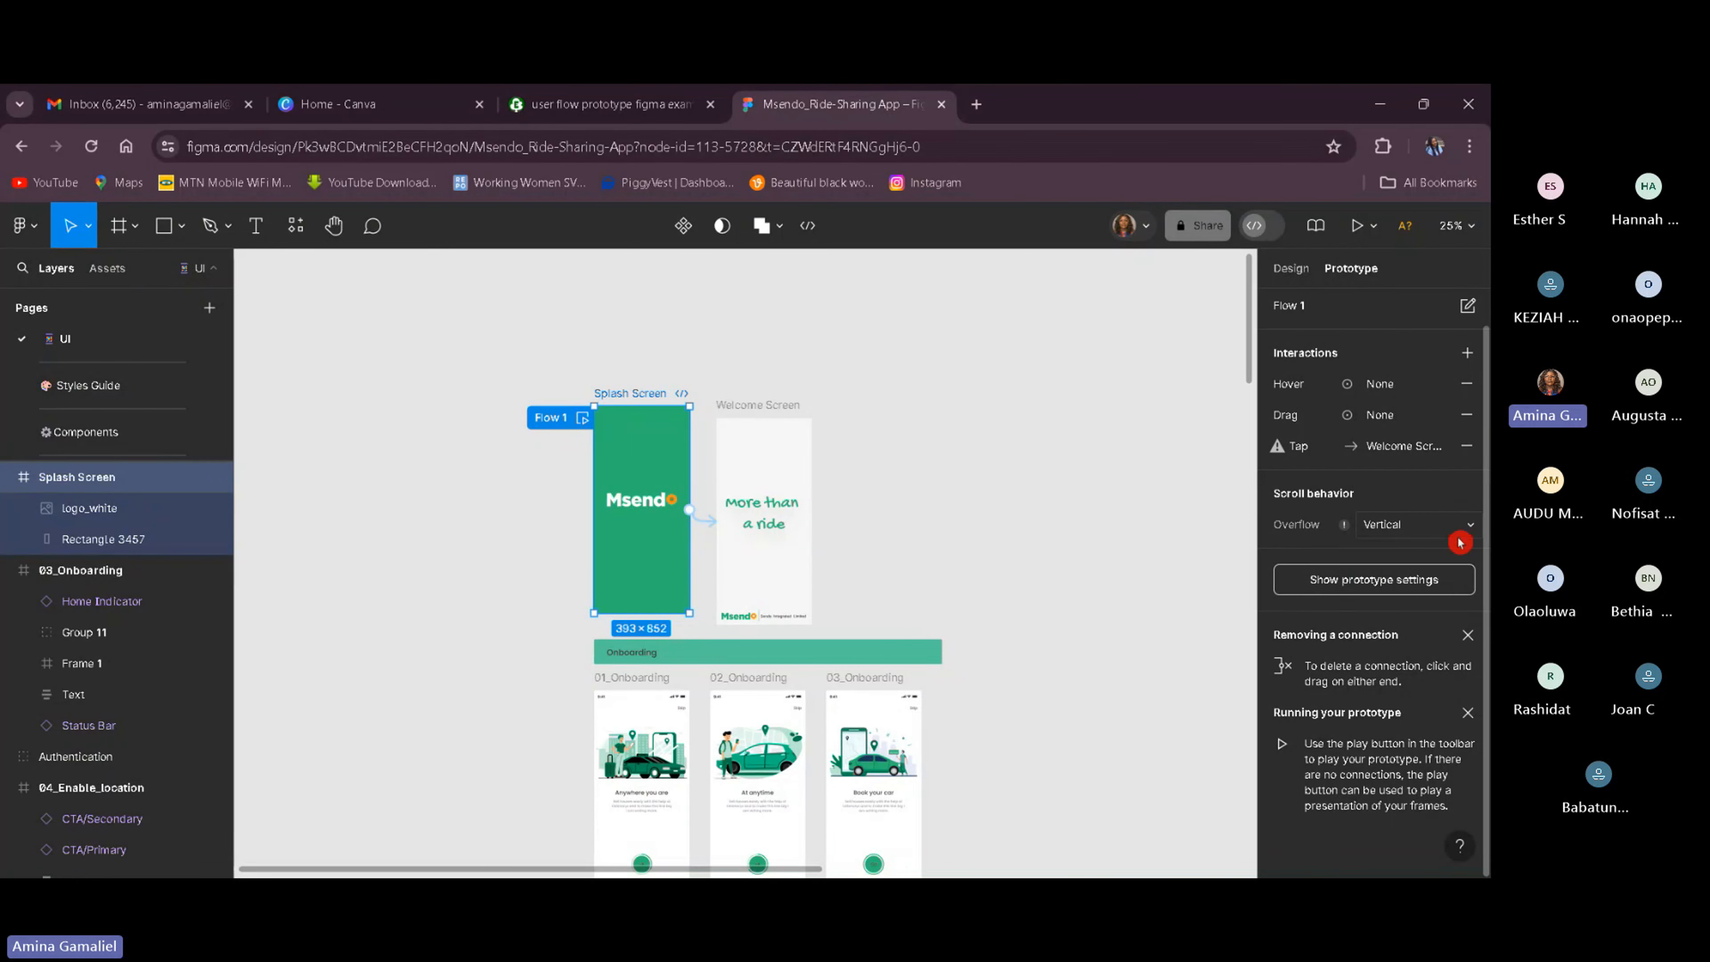
pyautogui.click(1397, 524)
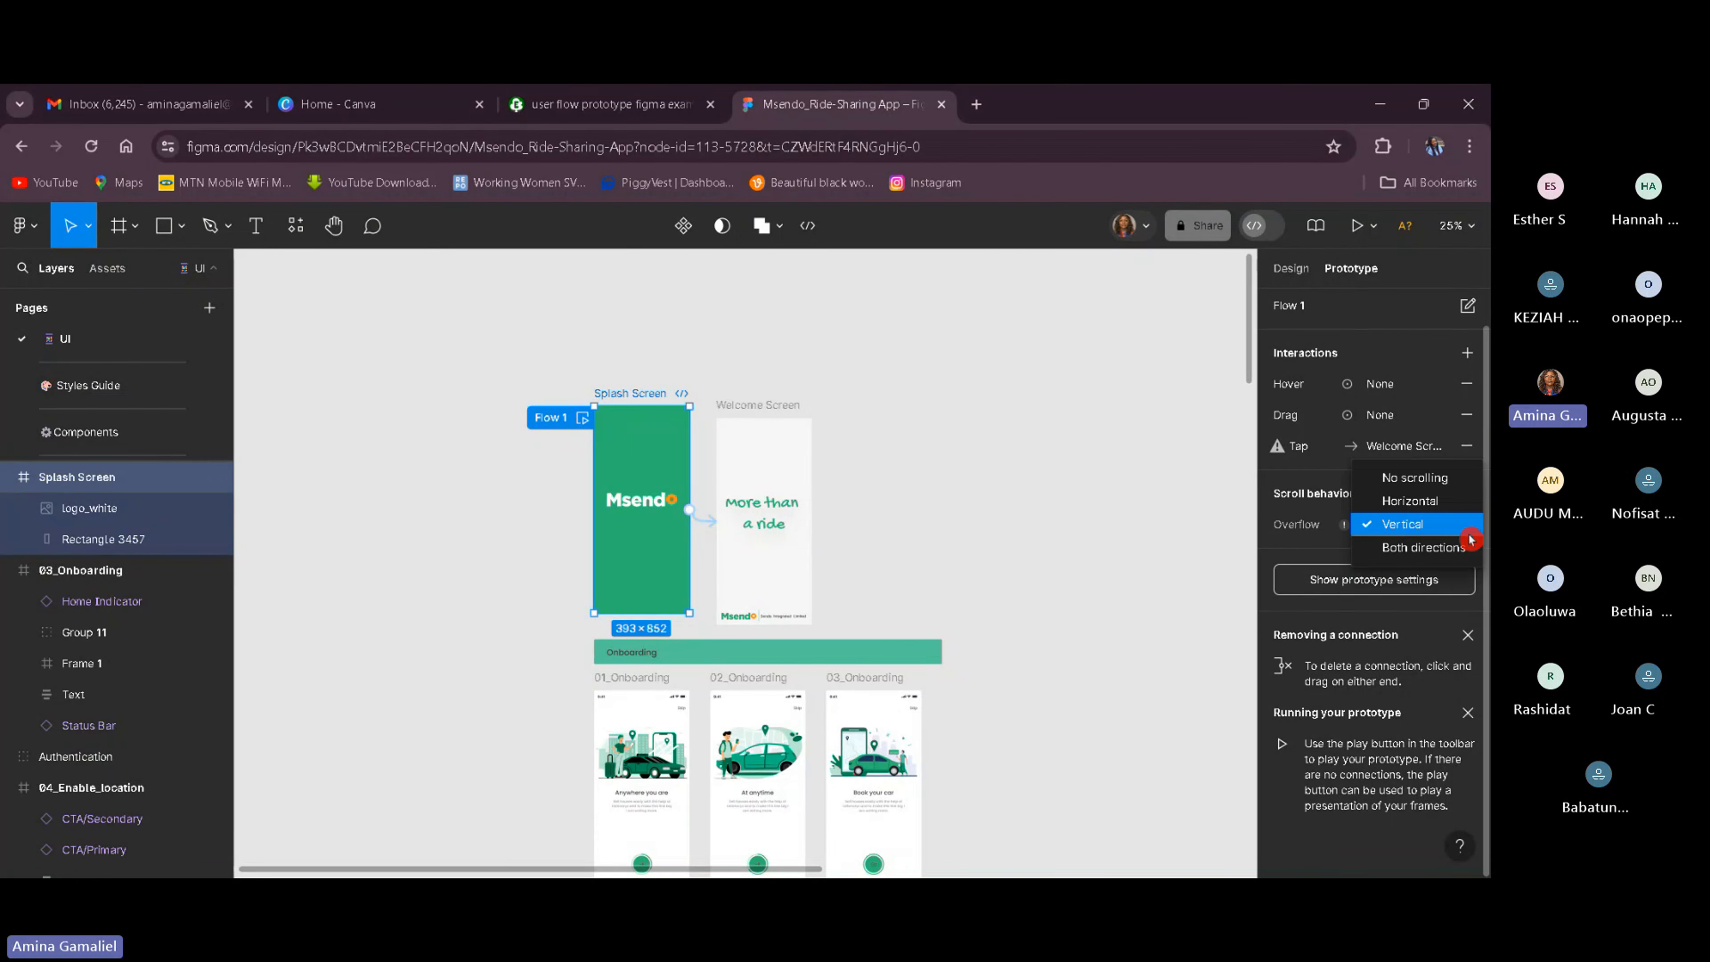
pyautogui.click(1428, 549)
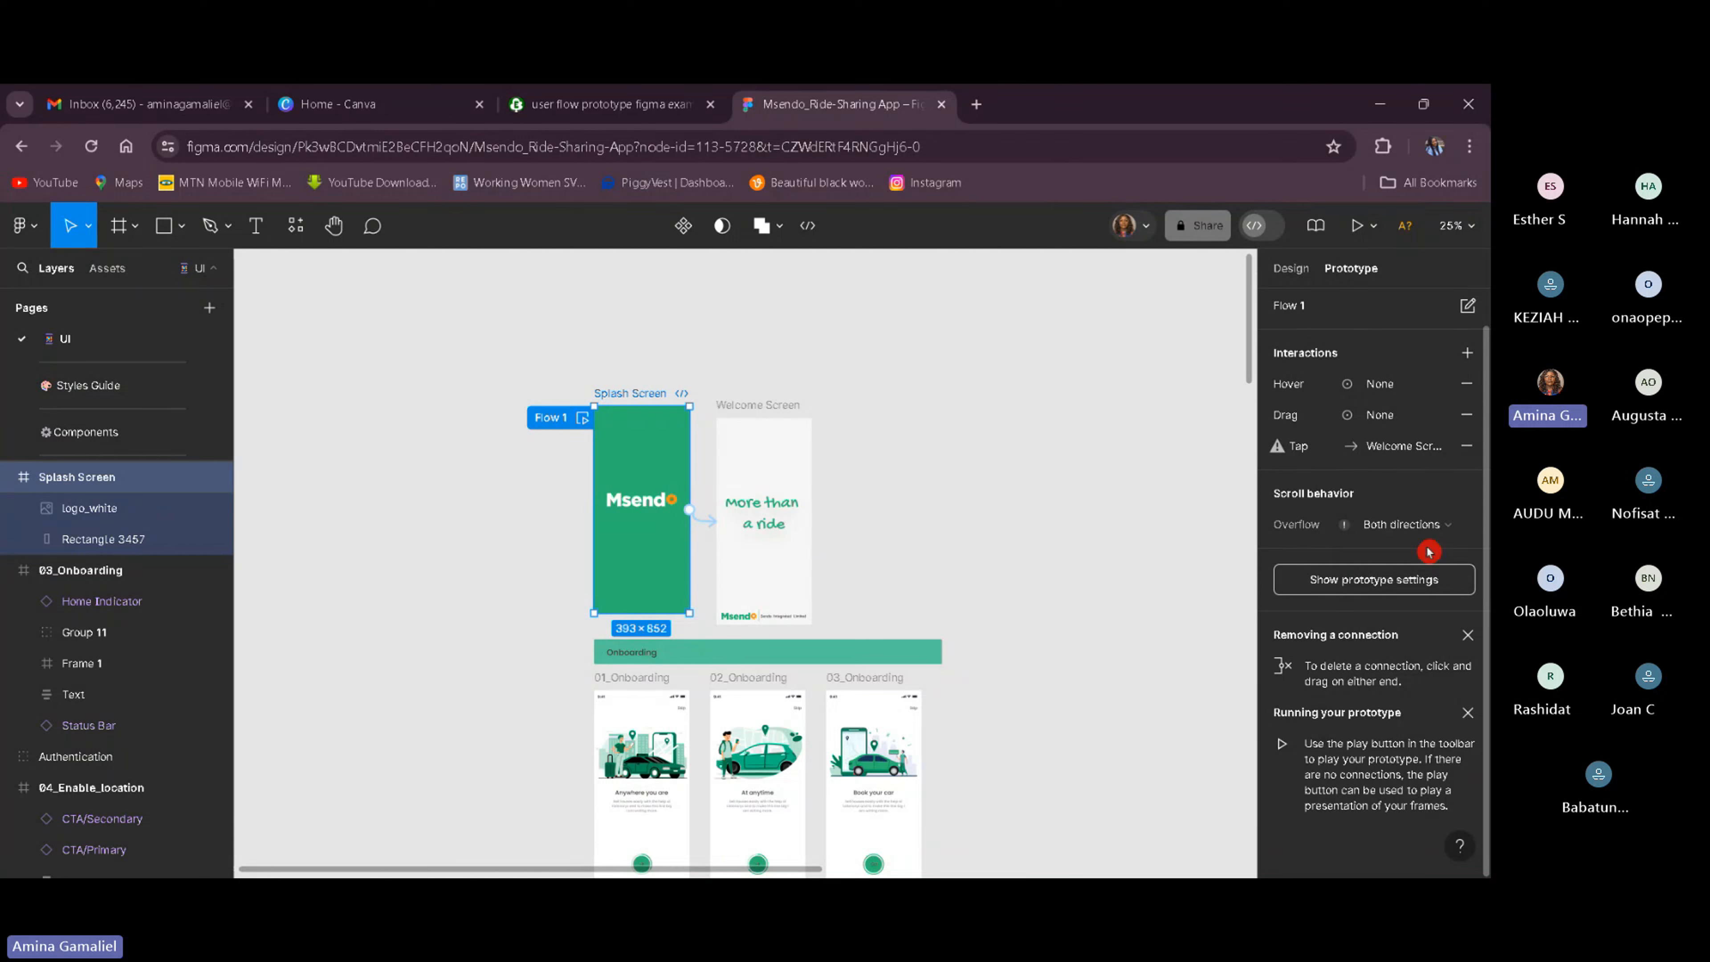
pyautogui.click(1440, 524)
pyautogui.click(1414, 454)
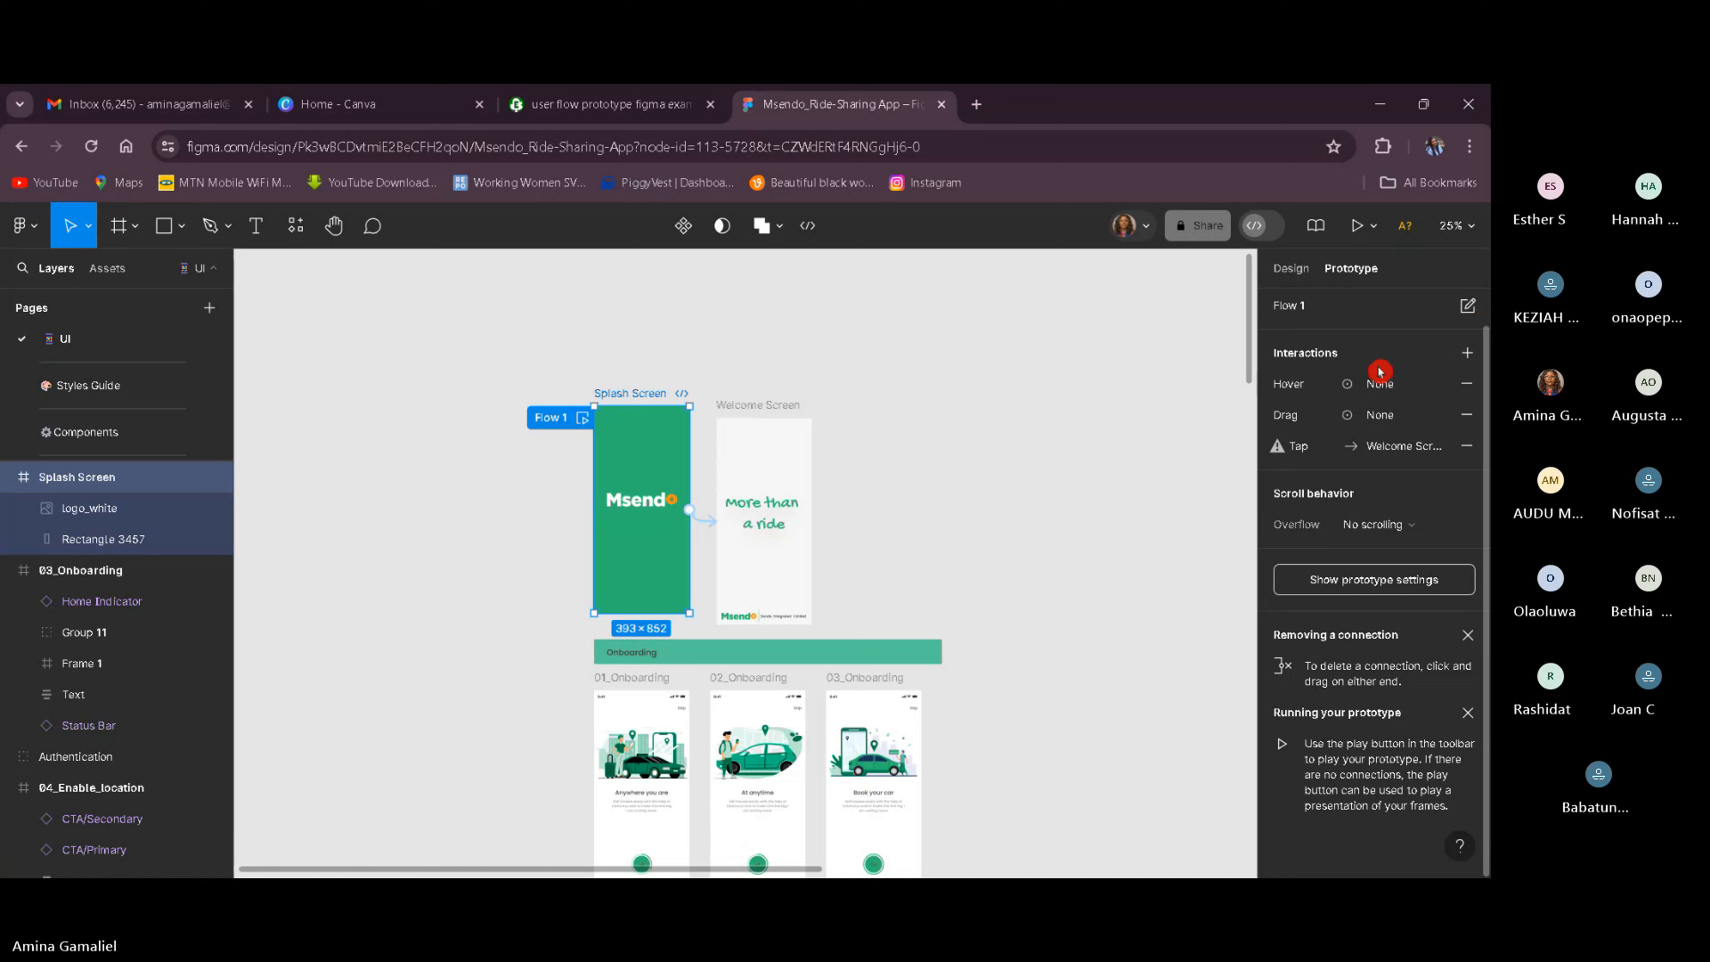
# Inspect the Splash Screen's While hovering interaction and the Welcome Screen's tap connection to 01_Onboarding.
pyautogui.click(1344, 385)
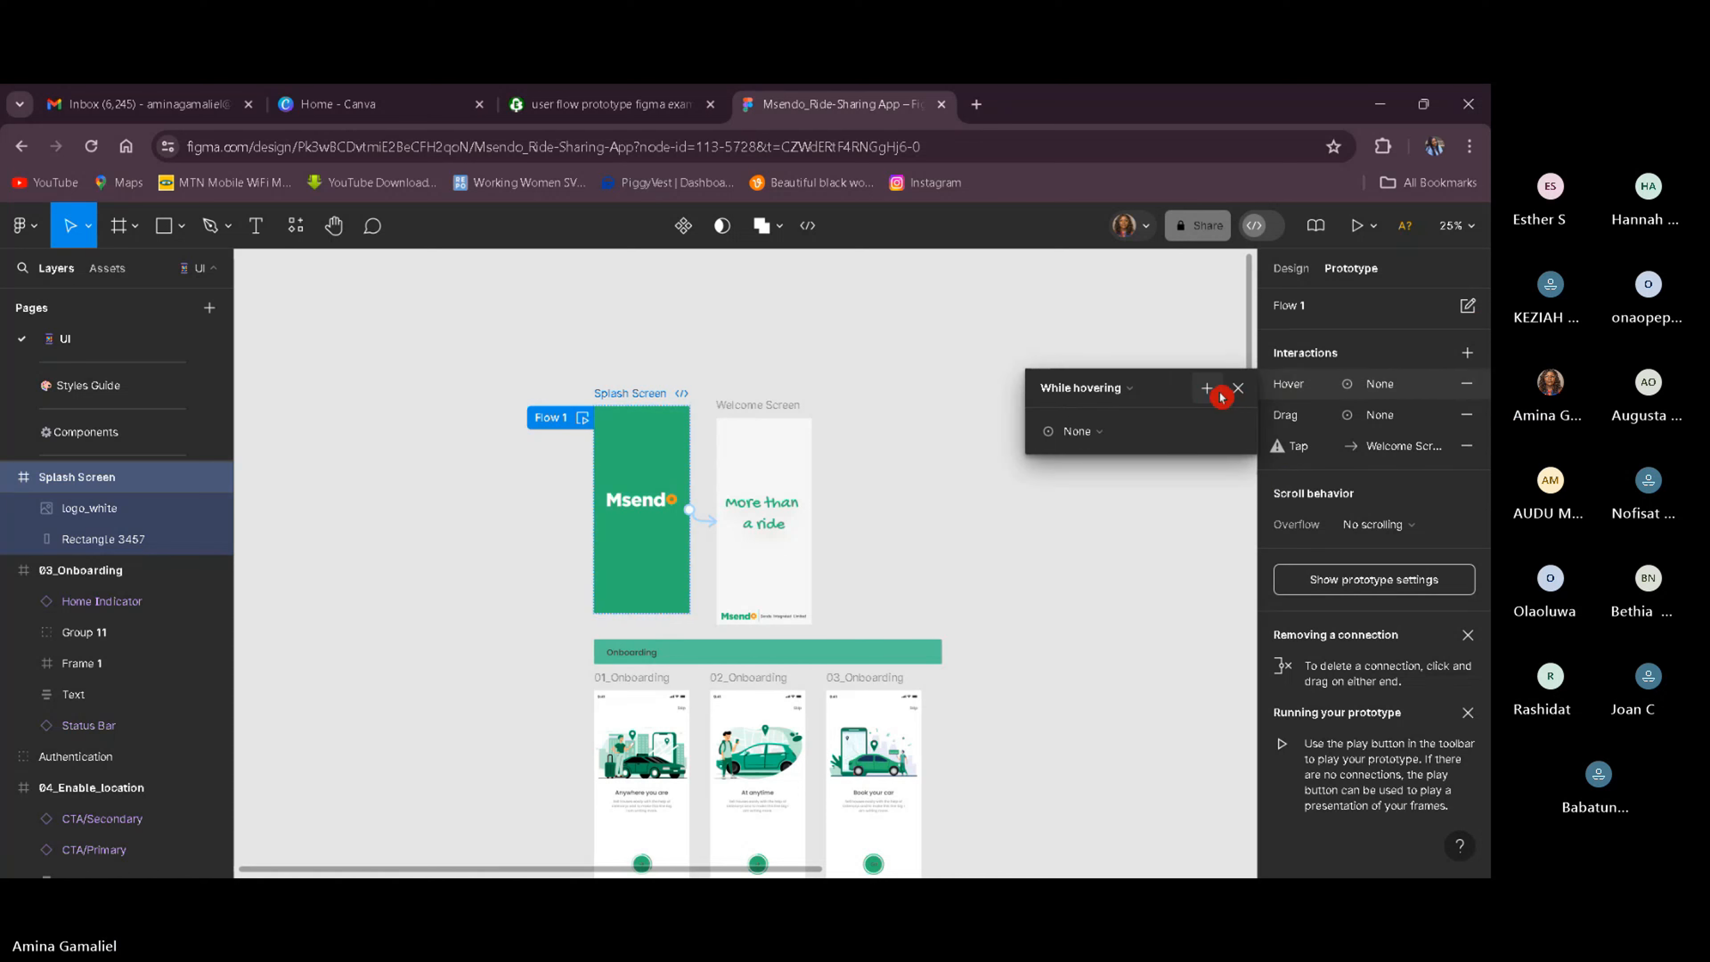
pyautogui.click(1207, 388)
pyautogui.click(1119, 483)
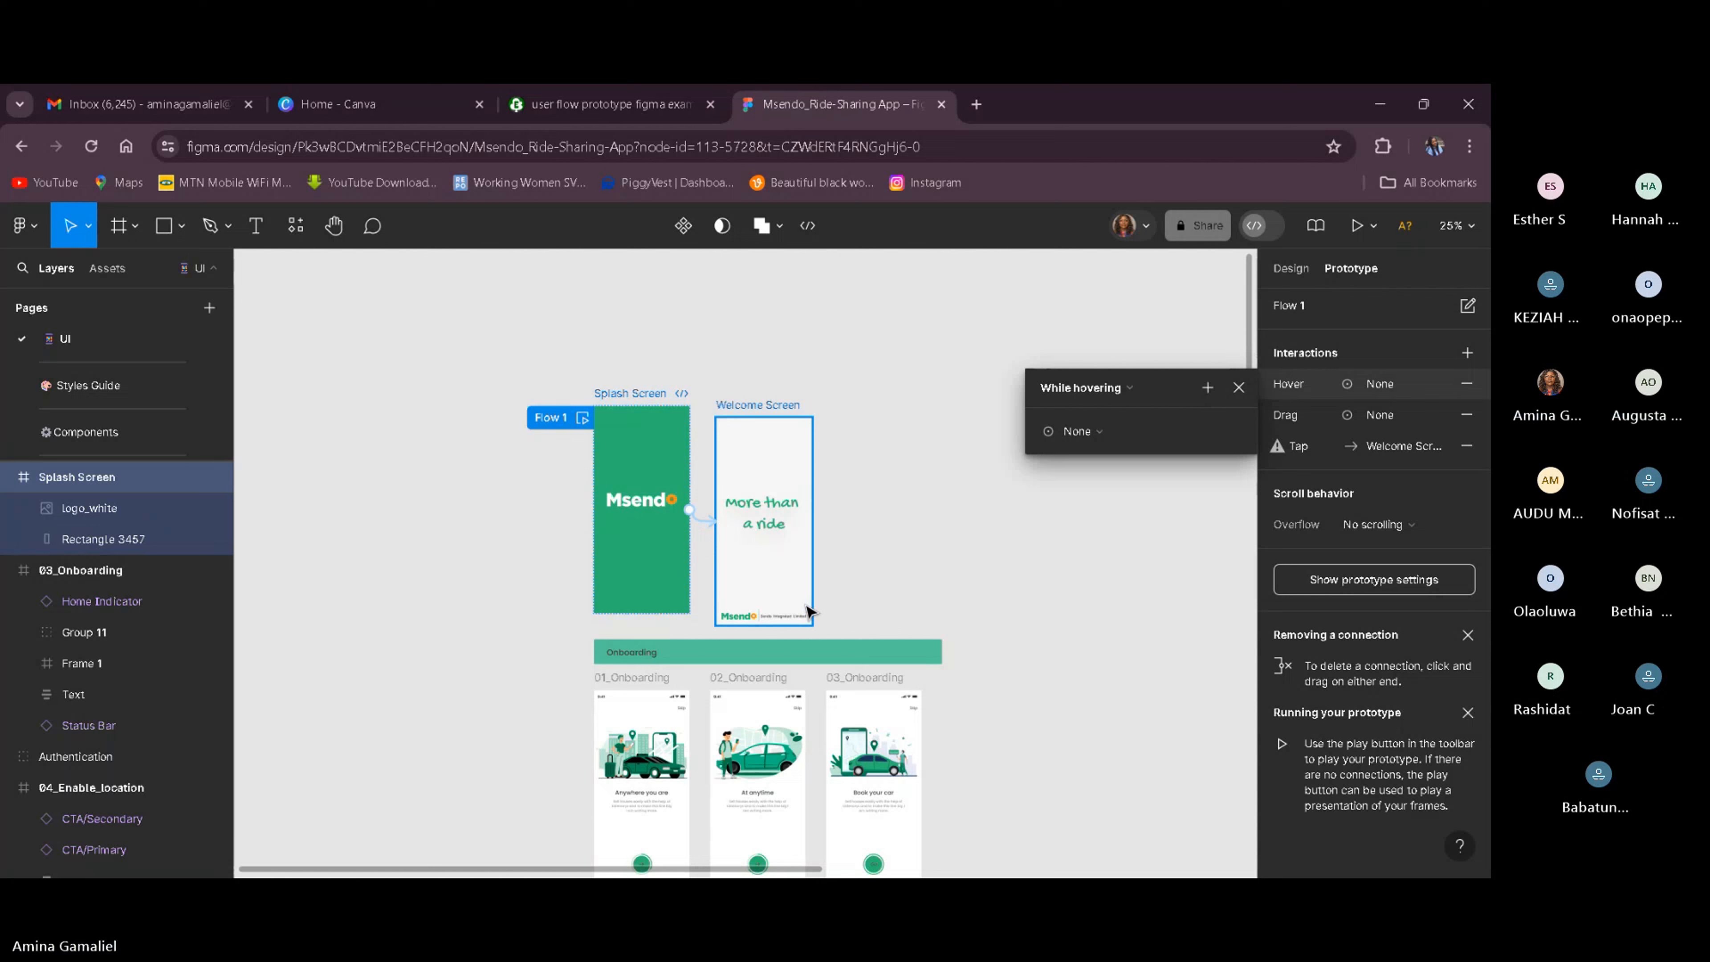
pyautogui.click(791, 576)
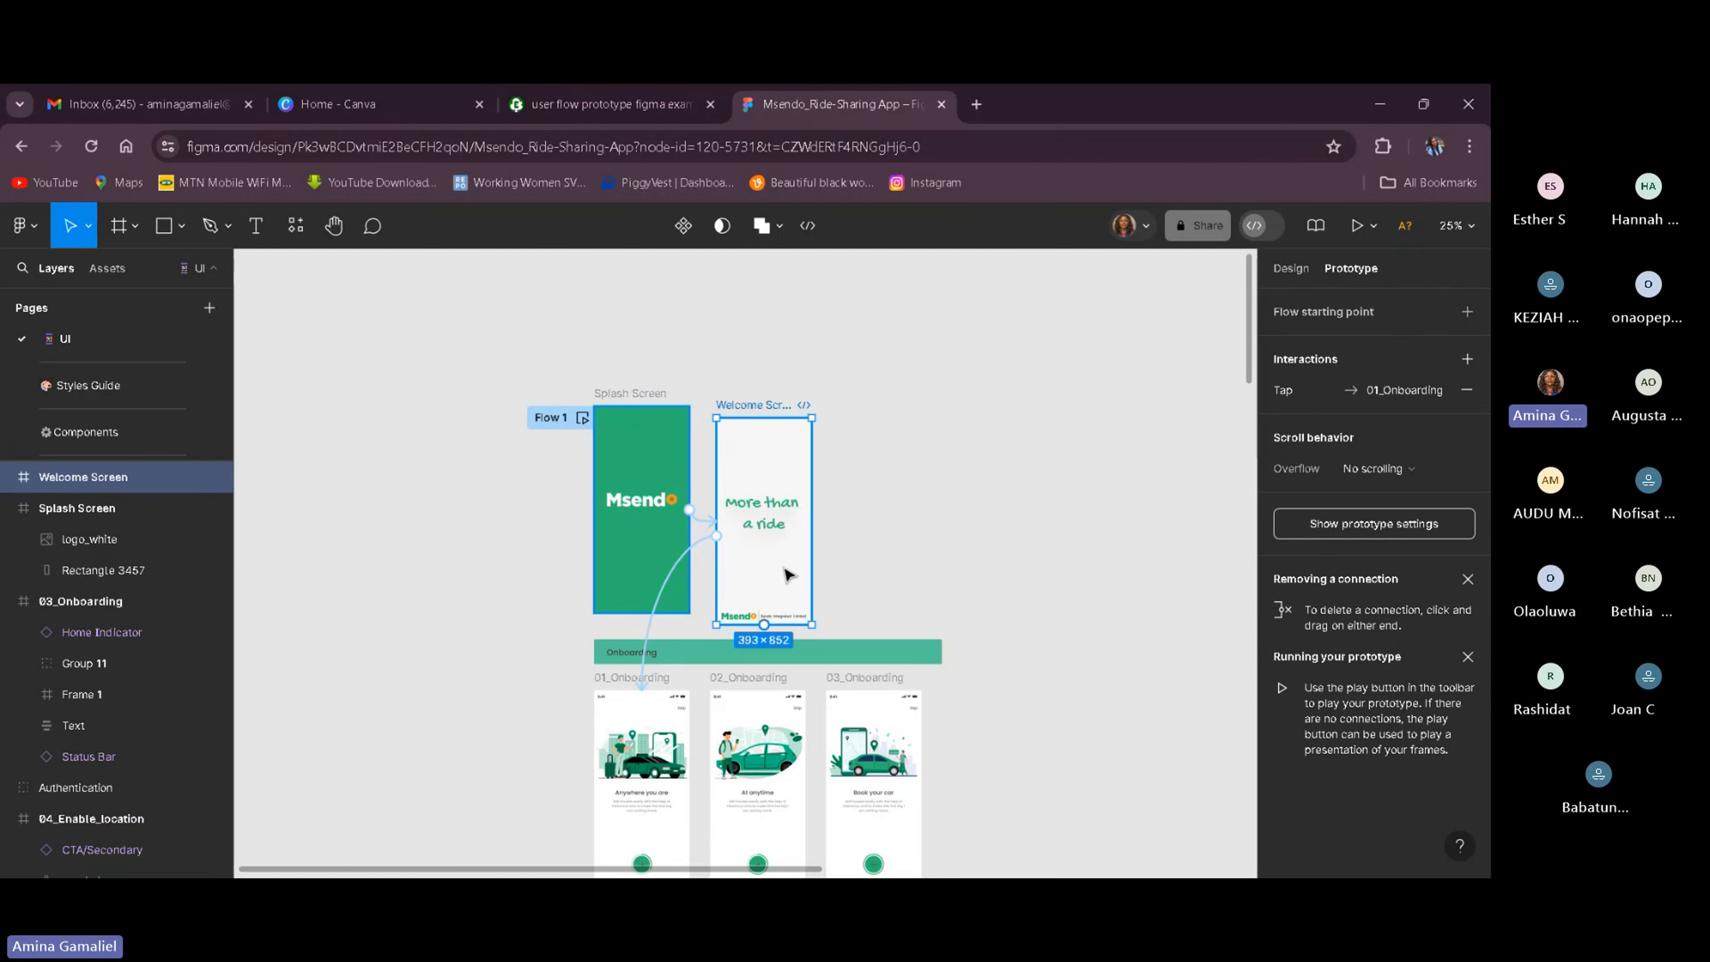
pyautogui.click(703, 542)
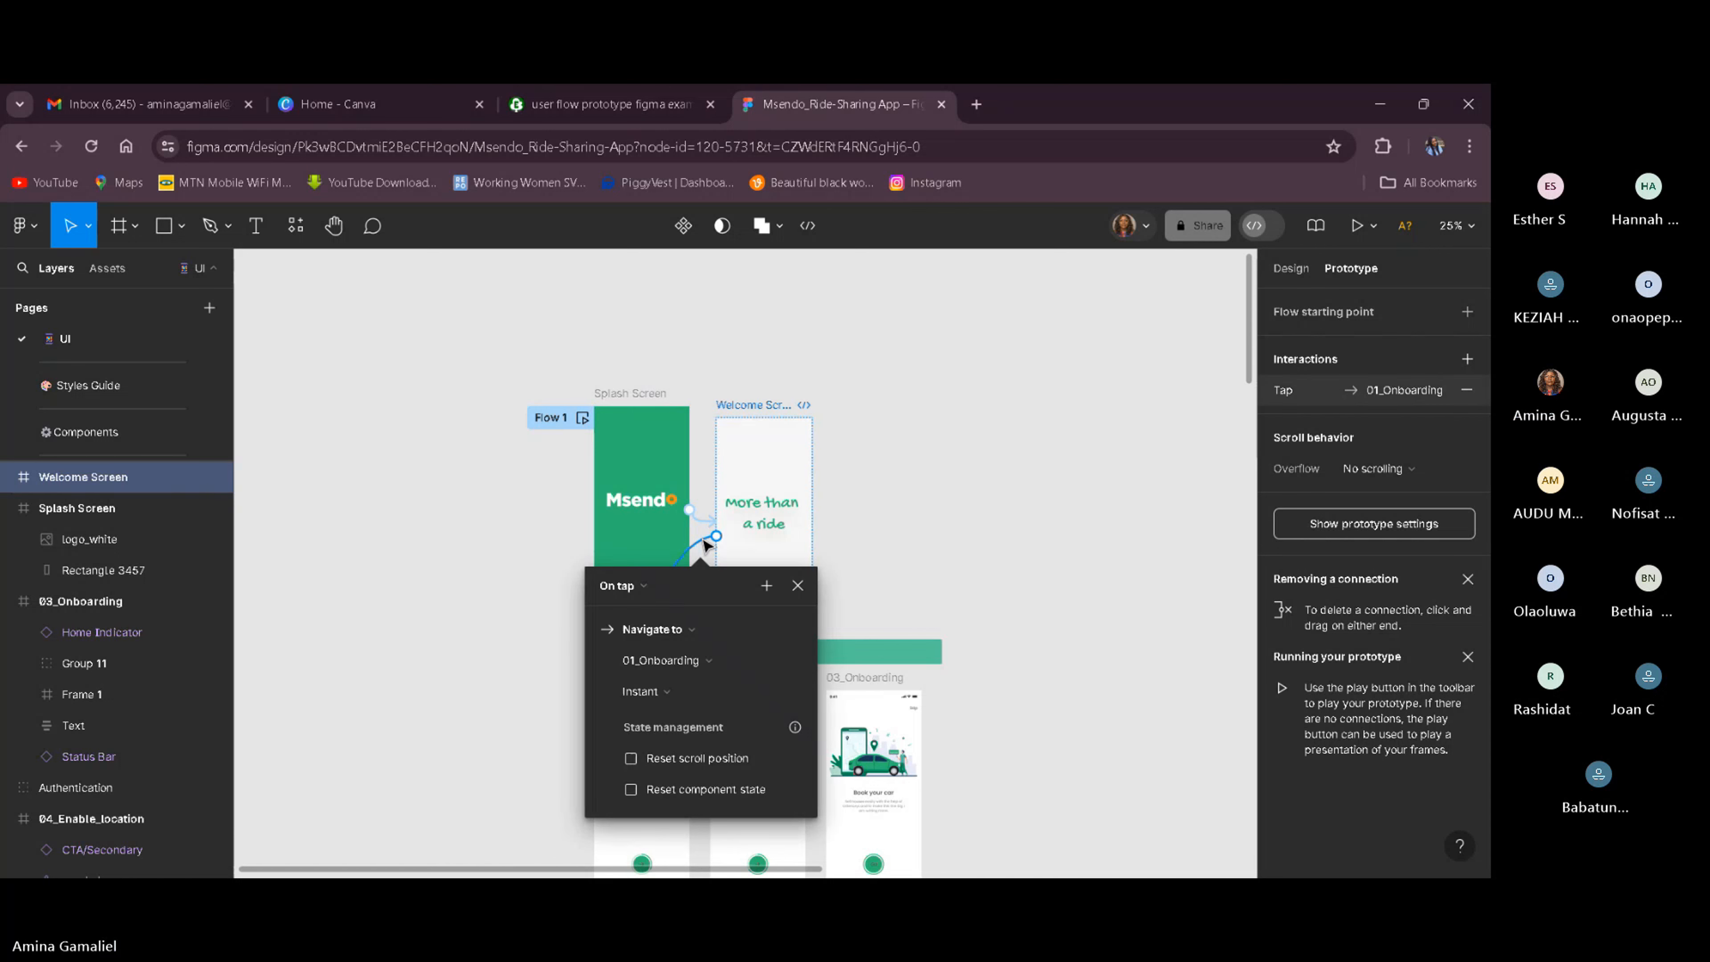
# Set the animation of the Splash Screen's tap connection to the Welcome Screen to Push.
pyautogui.click(679, 547)
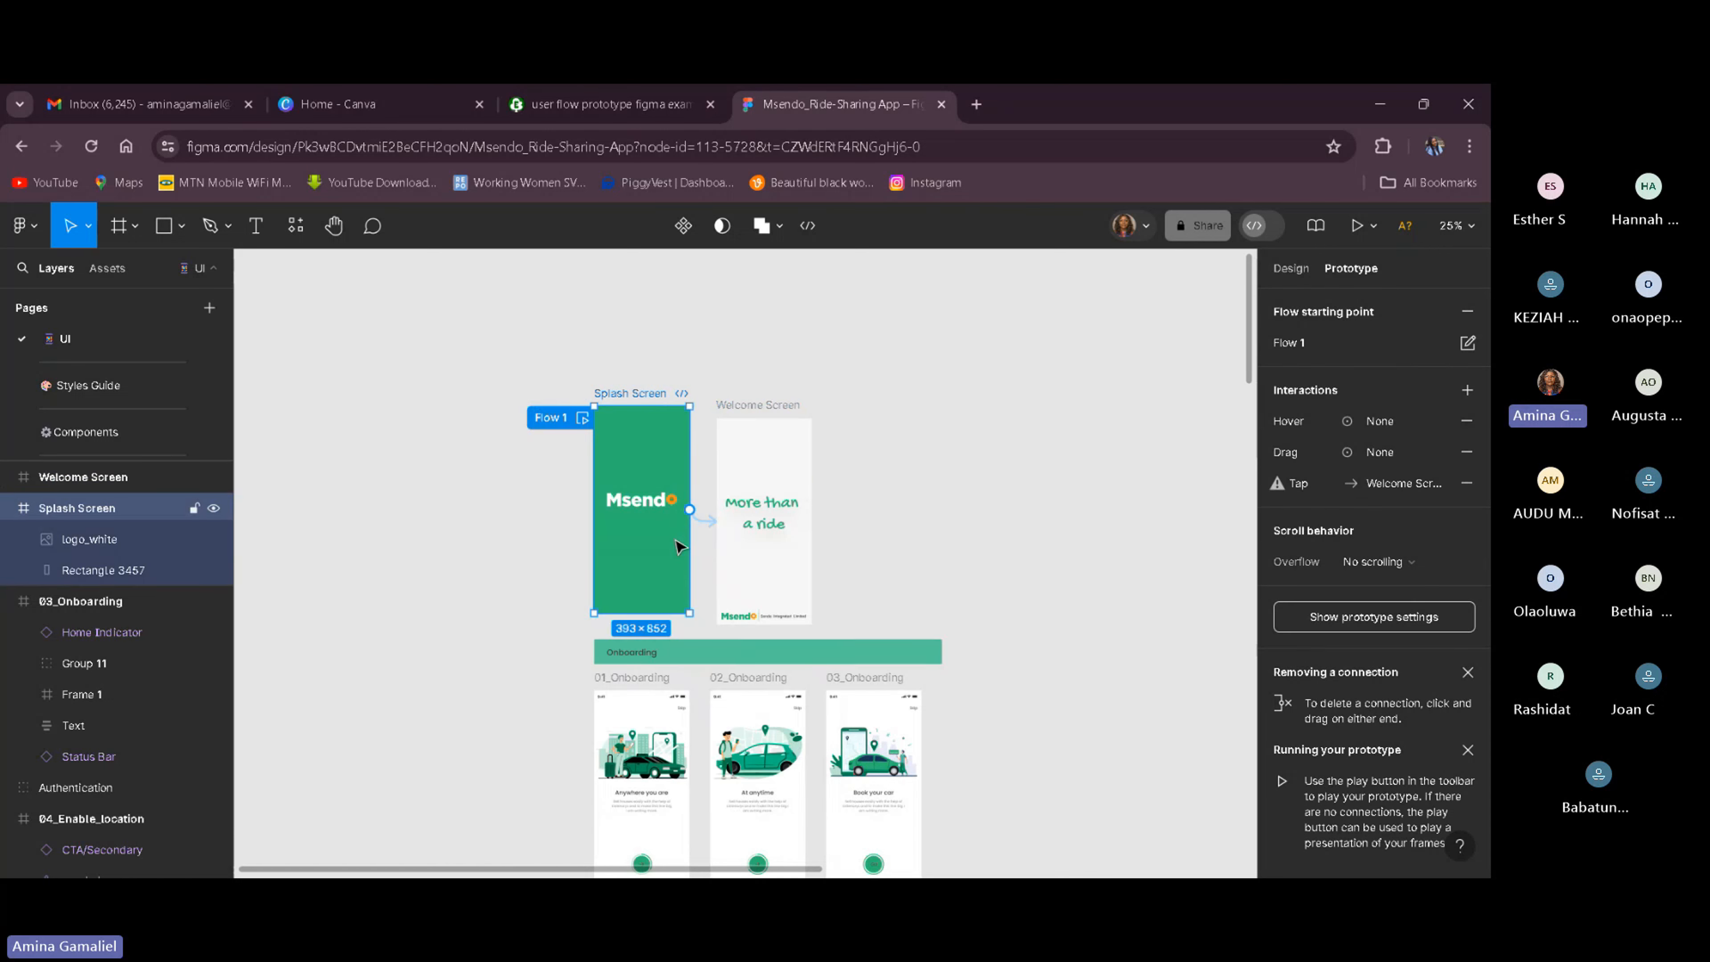
pyautogui.click(706, 525)
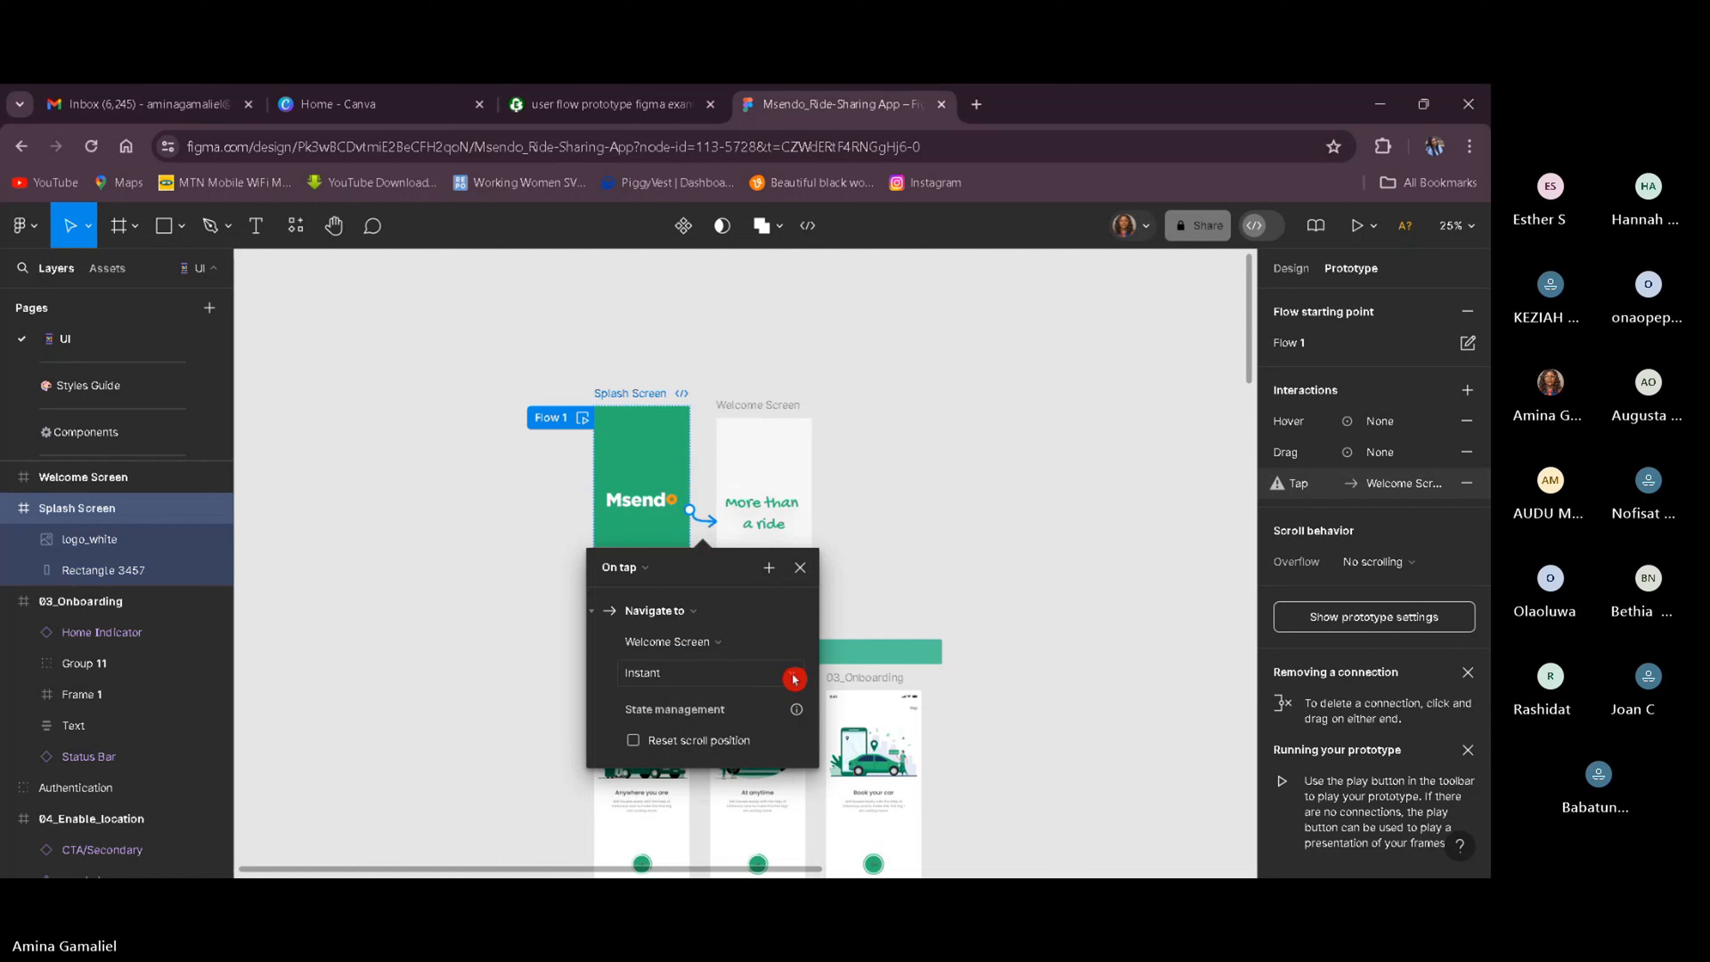
pyautogui.click(794, 679)
pyautogui.click(793, 679)
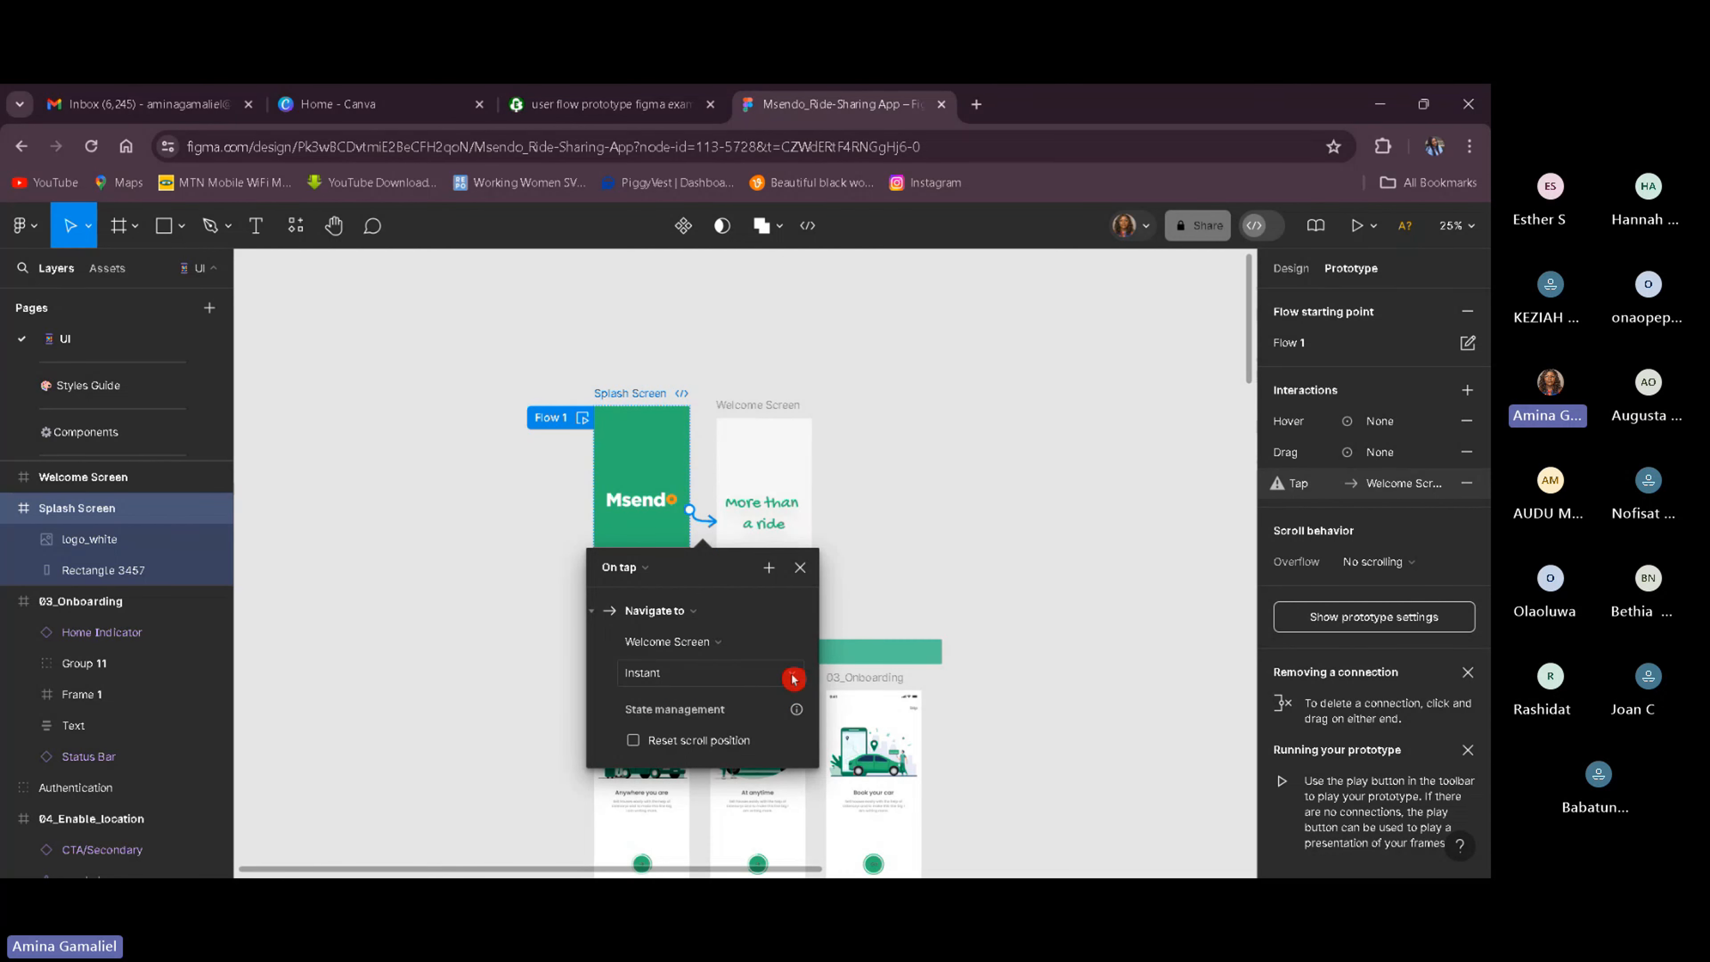
pyautogui.click(794, 679)
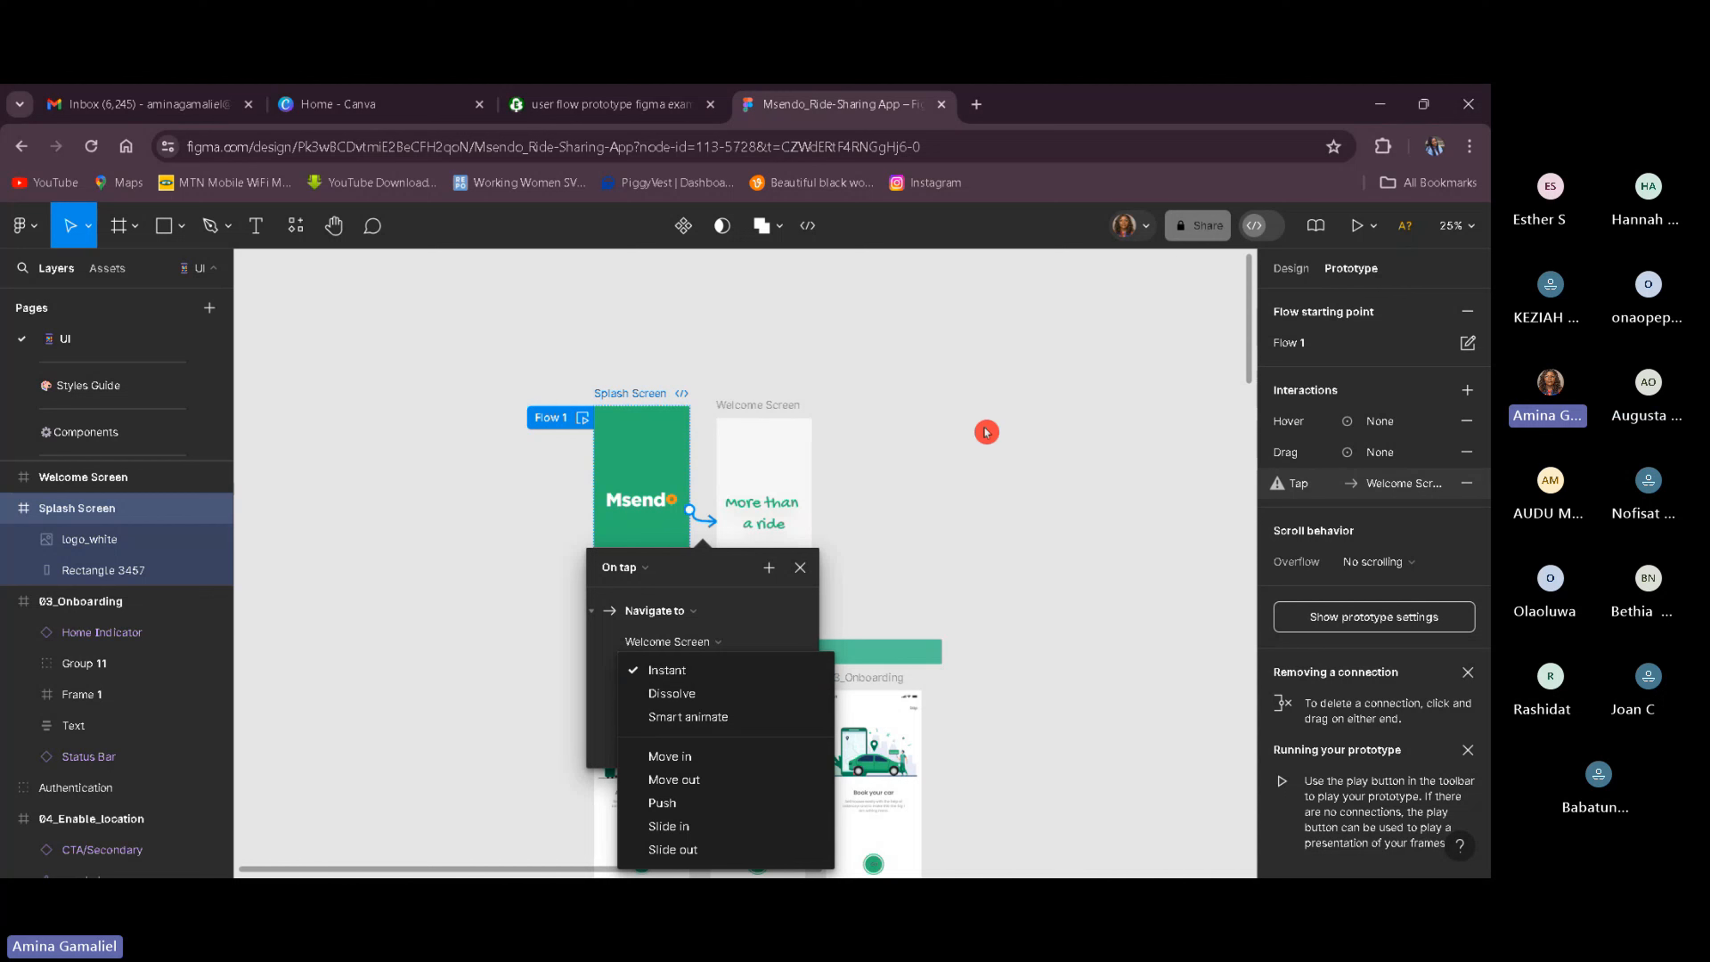
pyautogui.click(665, 812)
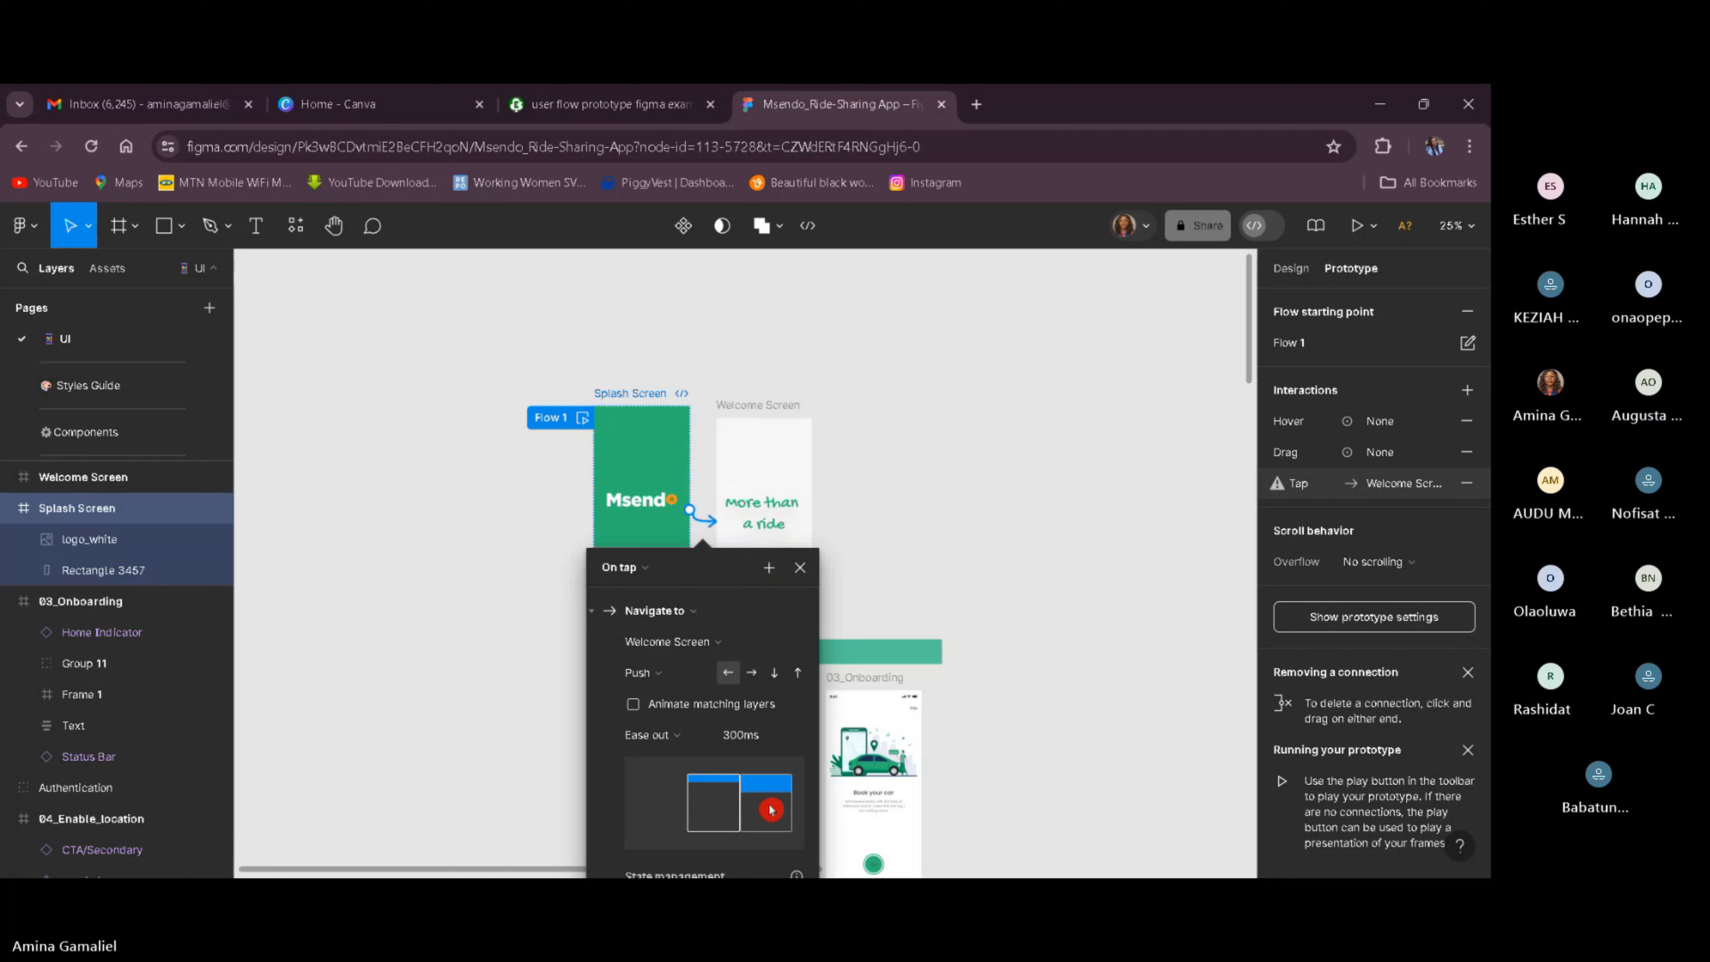
# Try Bouncy and Ease out as the easing of the Splash Screen's tap connection and settle on Ease in.
pyautogui.click(703, 738)
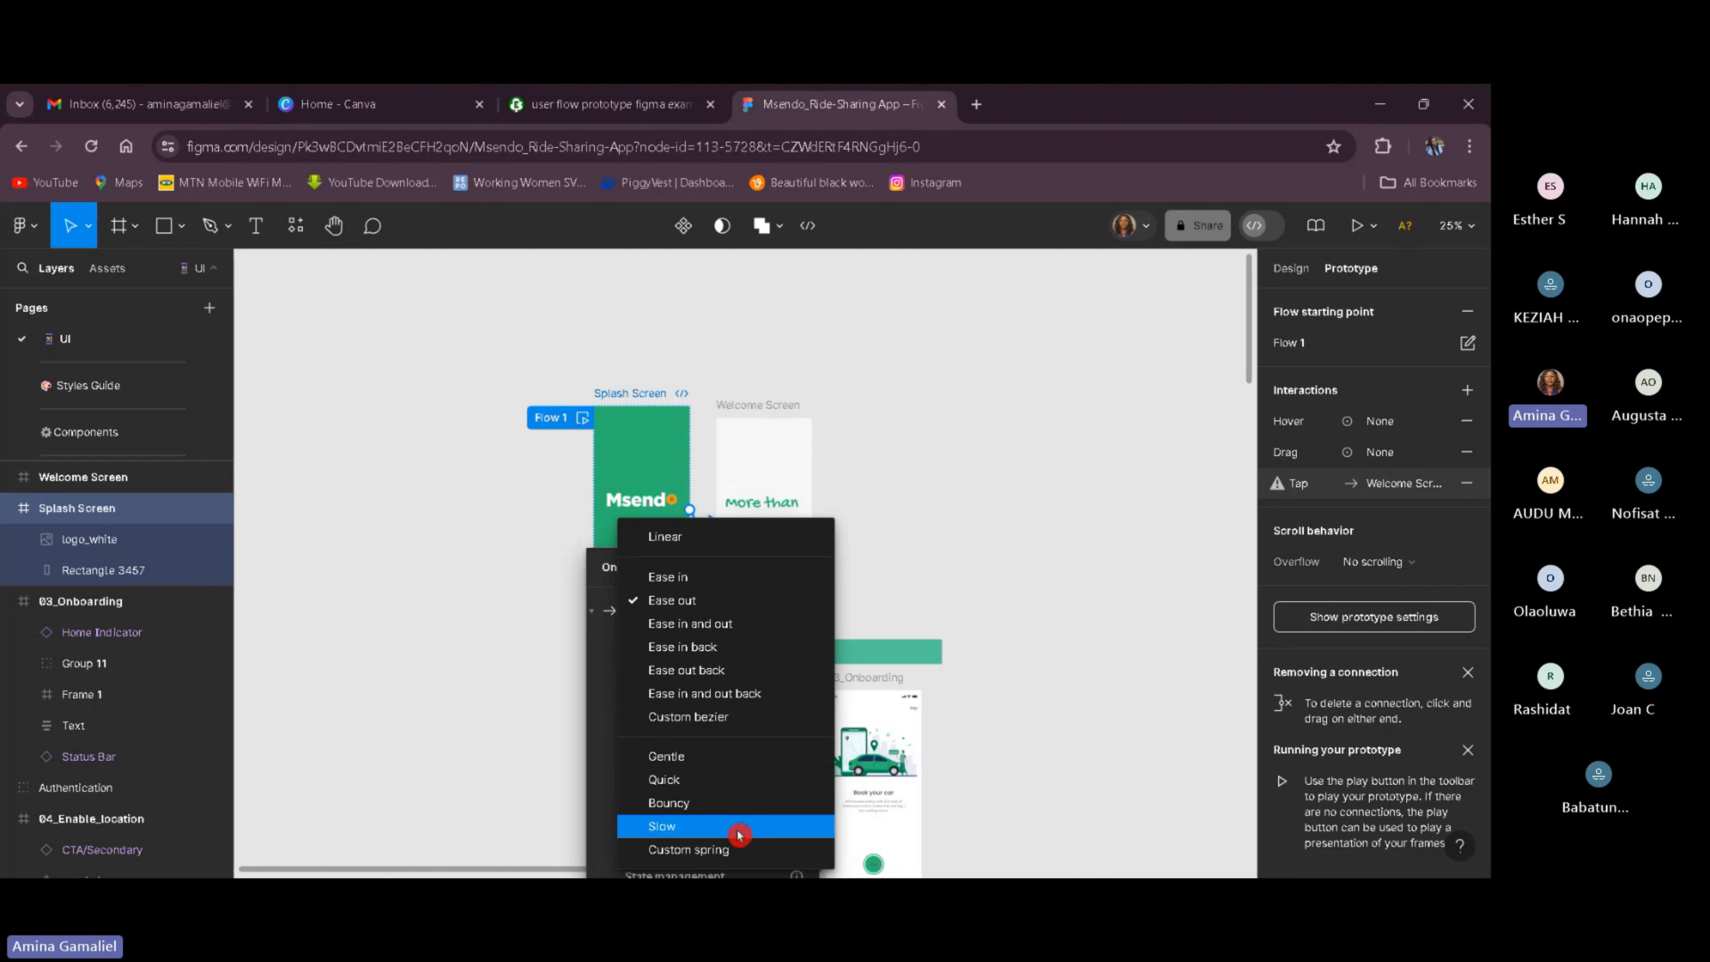
pyautogui.click(720, 810)
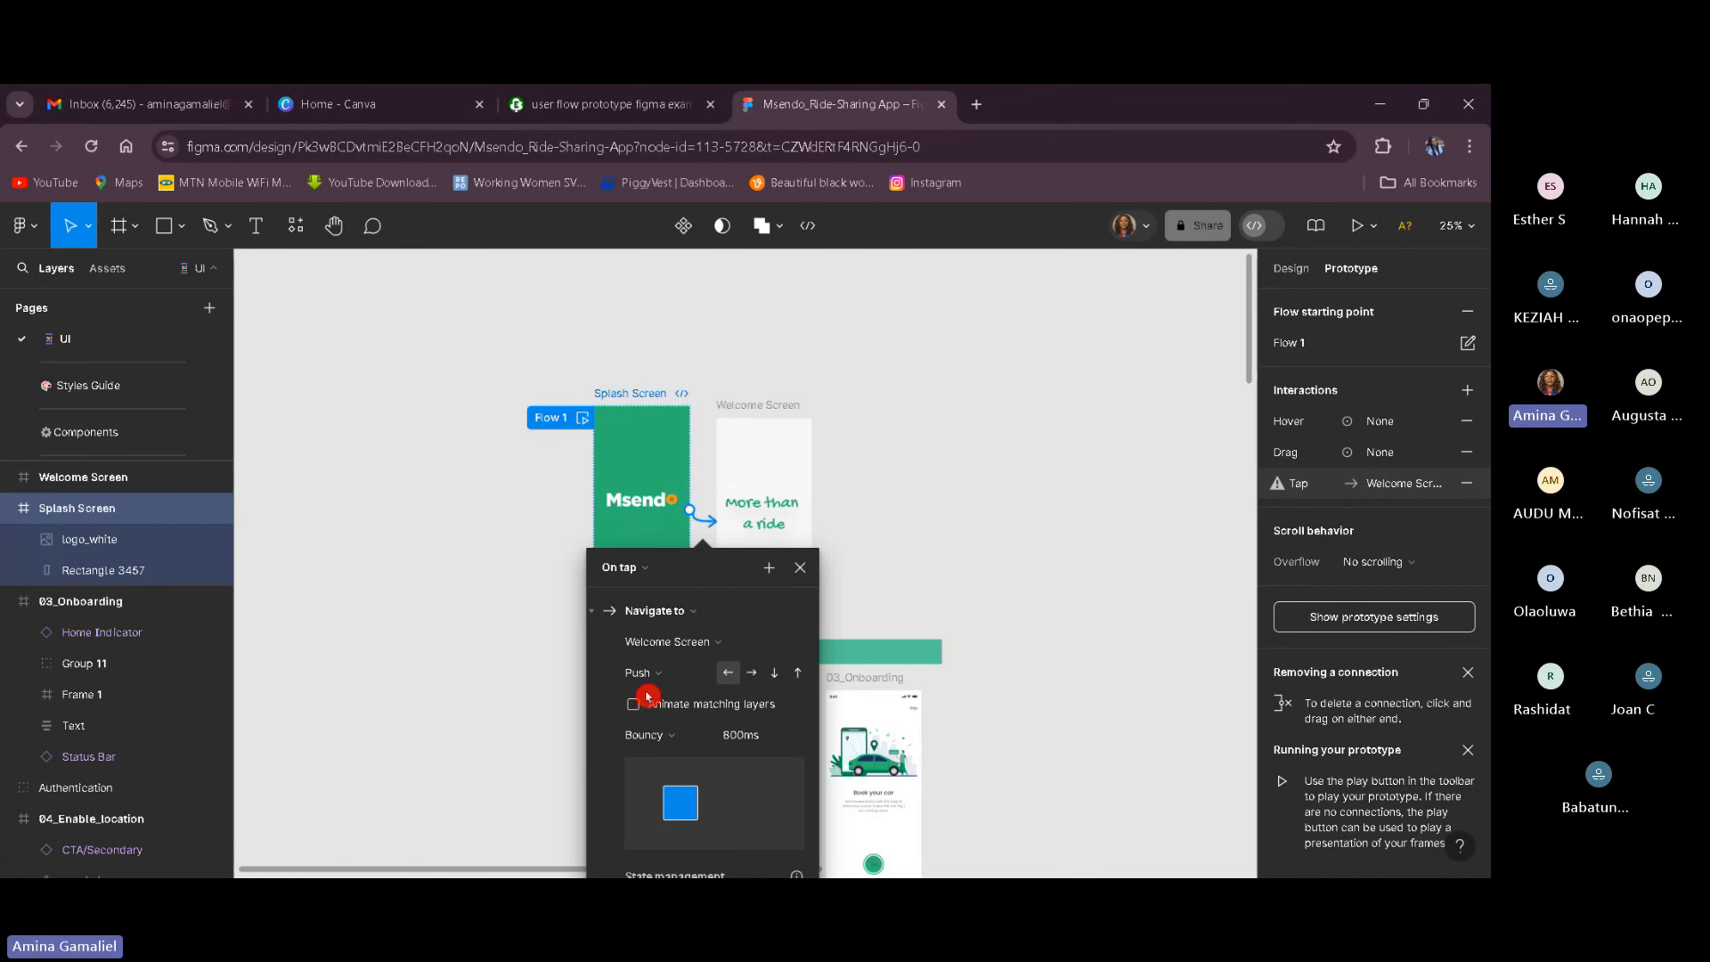
pyautogui.click(672, 748)
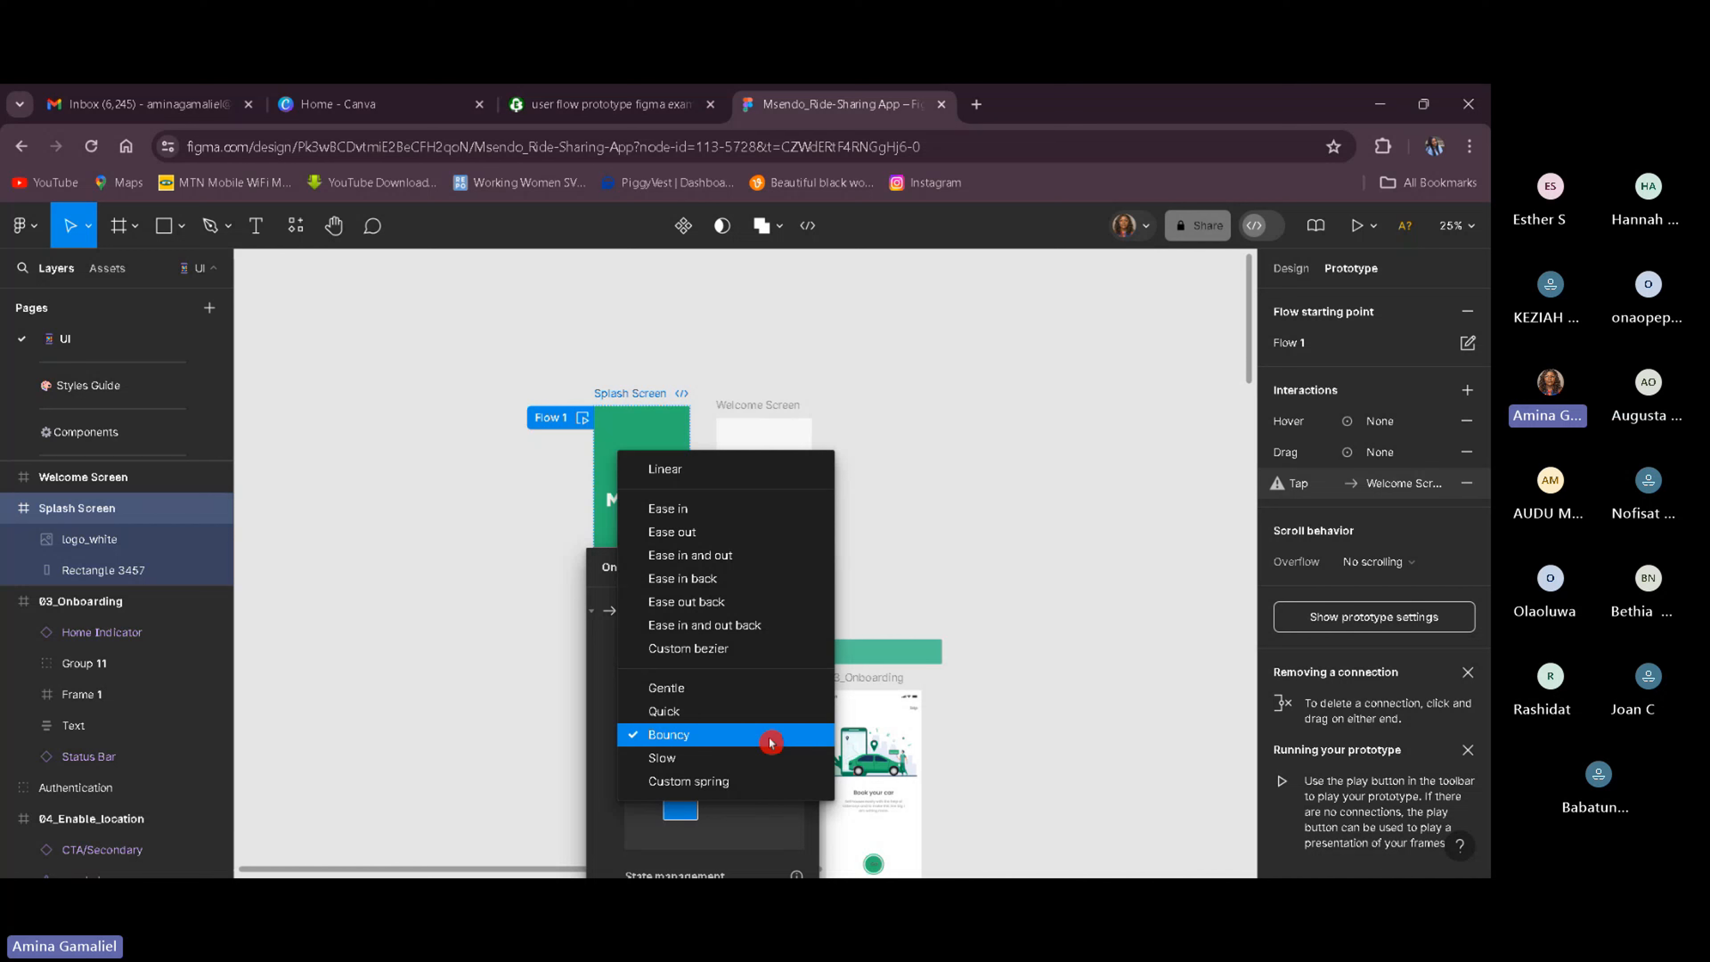
pyautogui.click(668, 509)
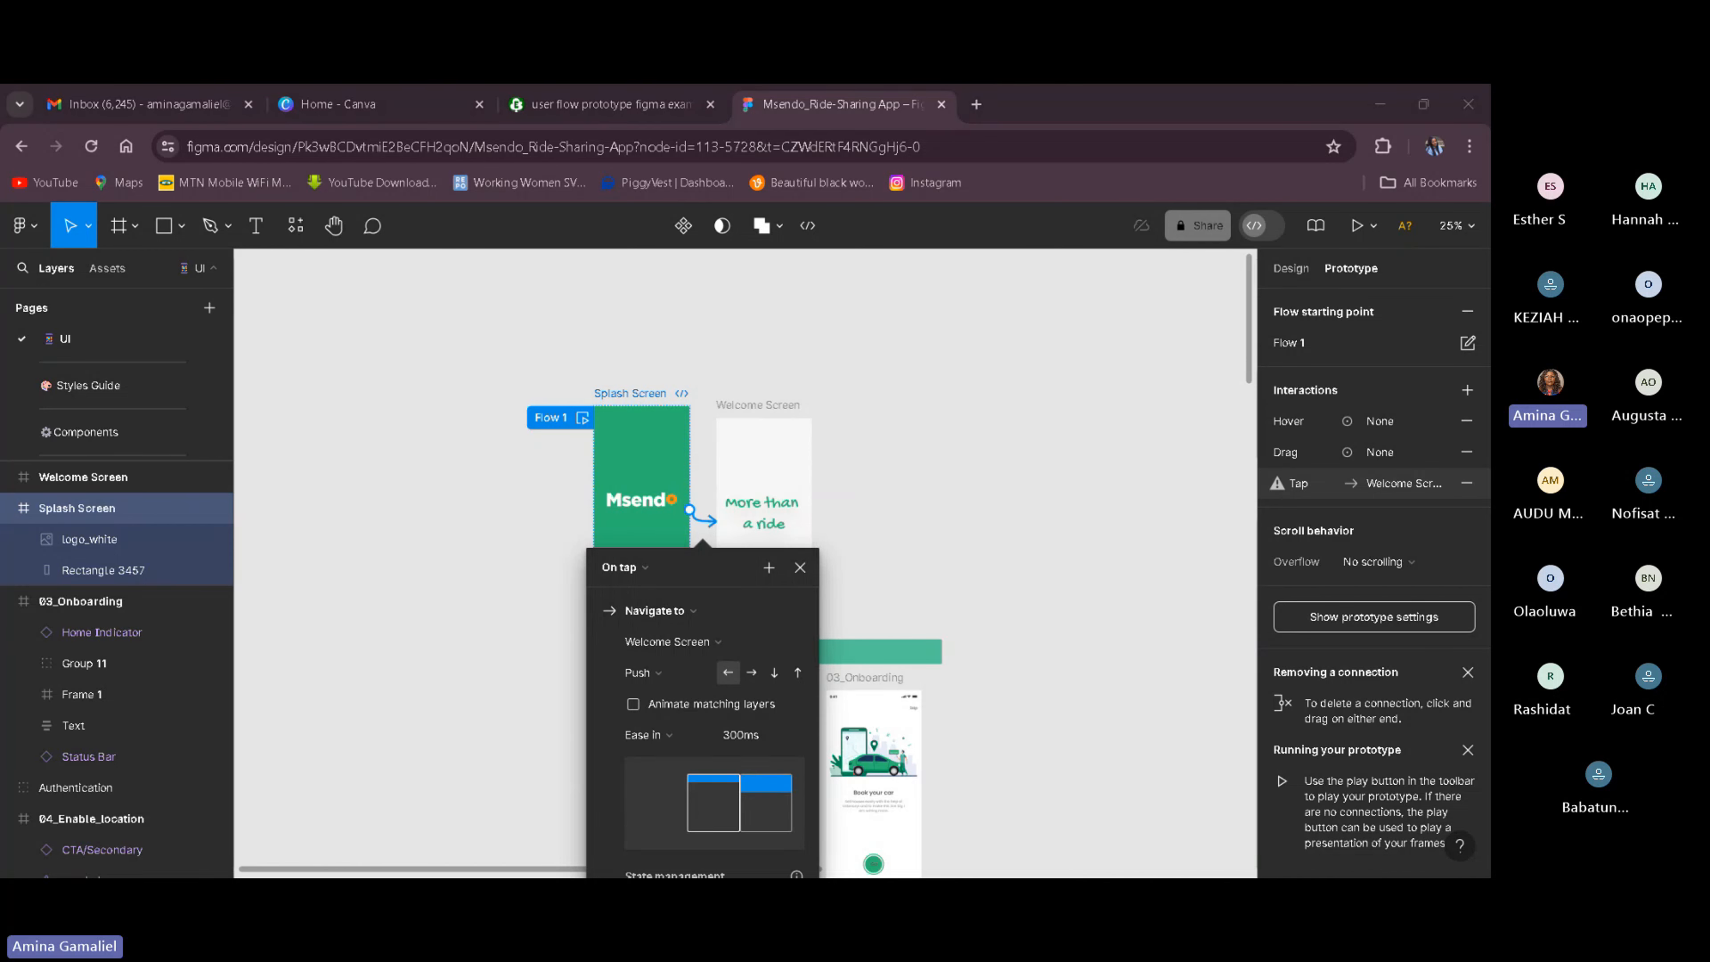
pyautogui.click(1275, 589)
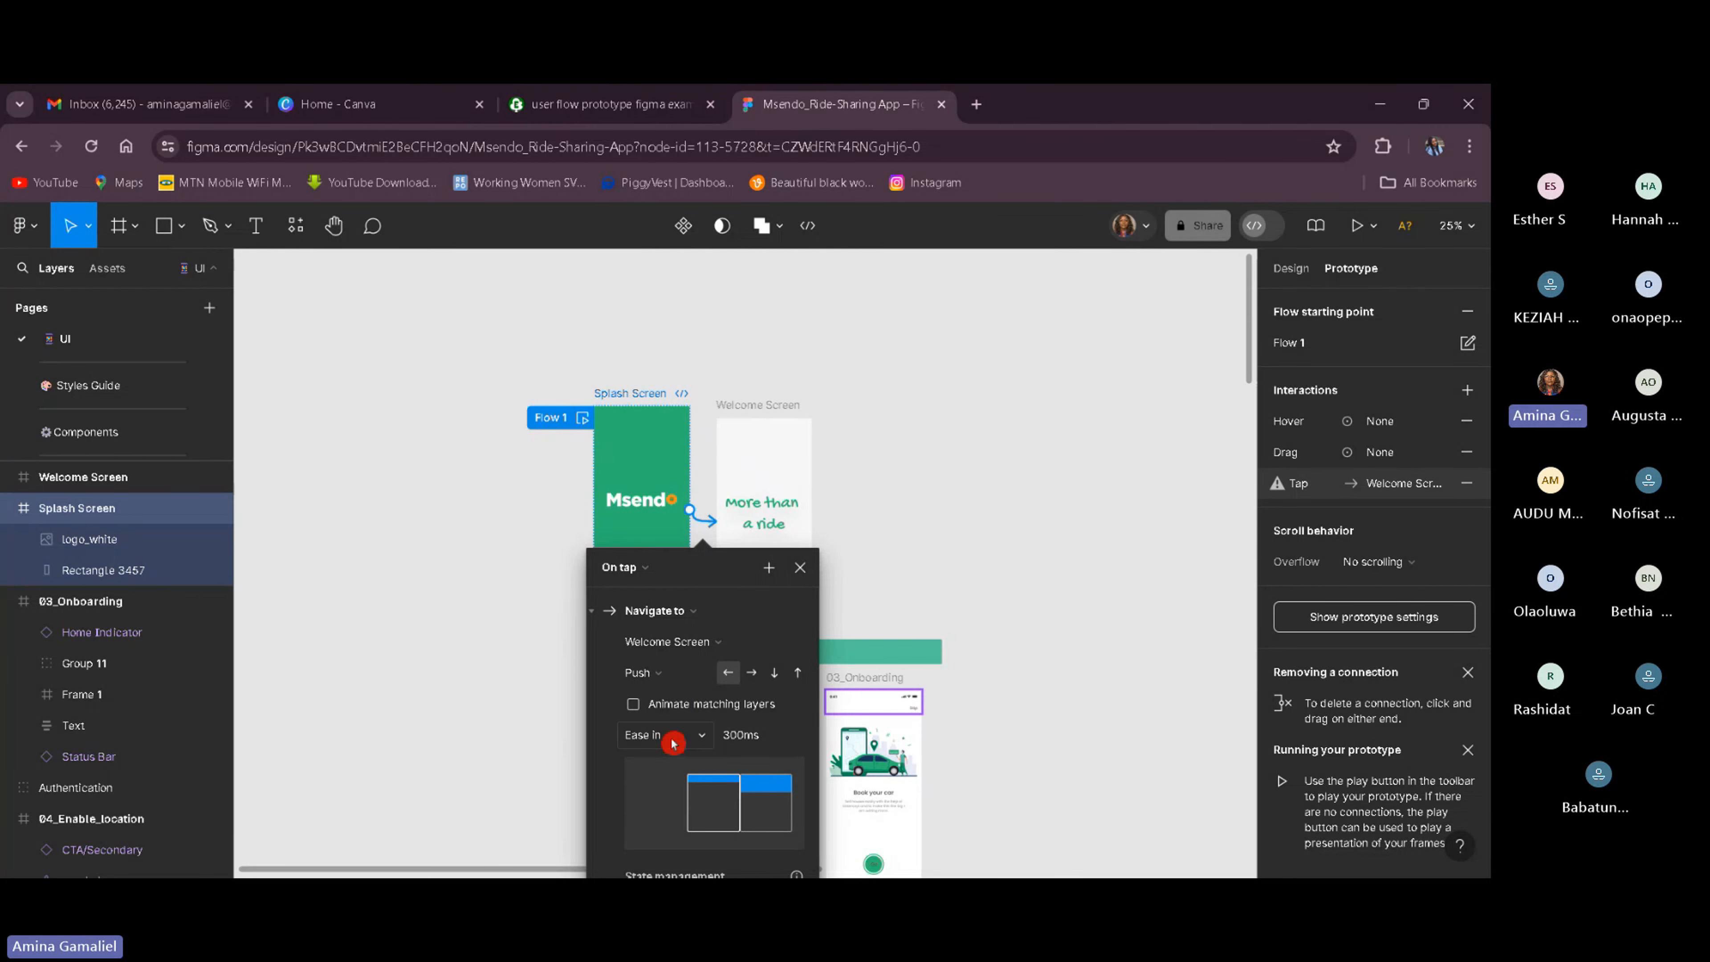
pyautogui.click(695, 743)
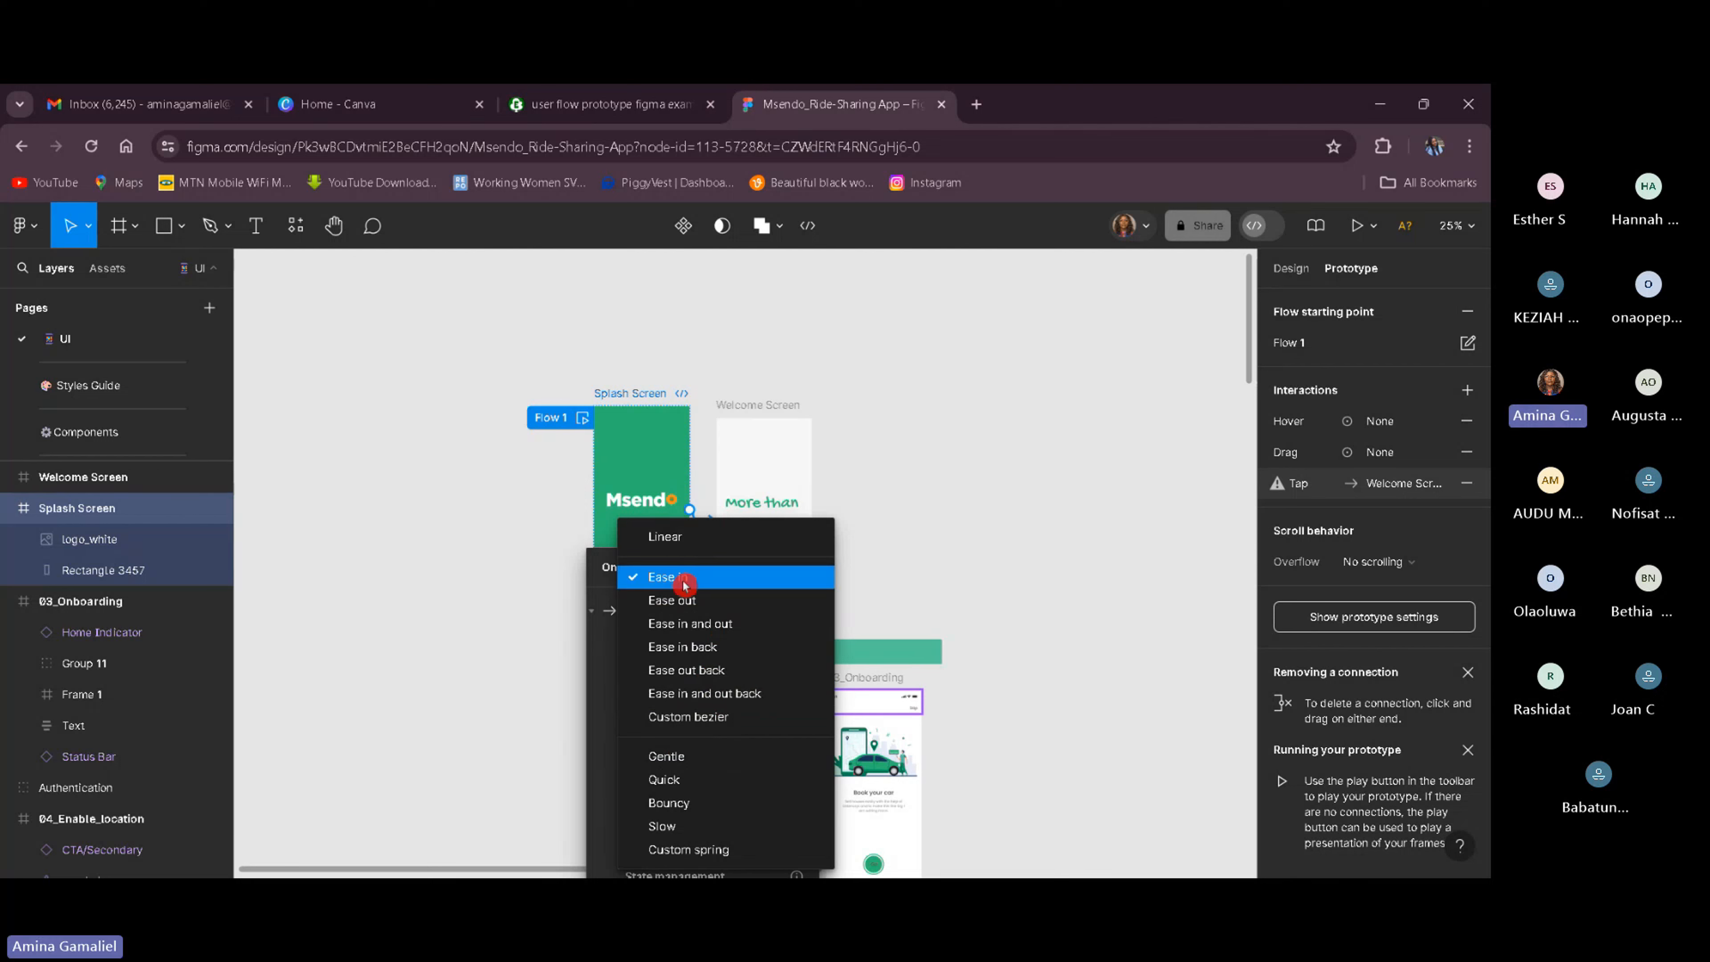
pyautogui.click(703, 601)
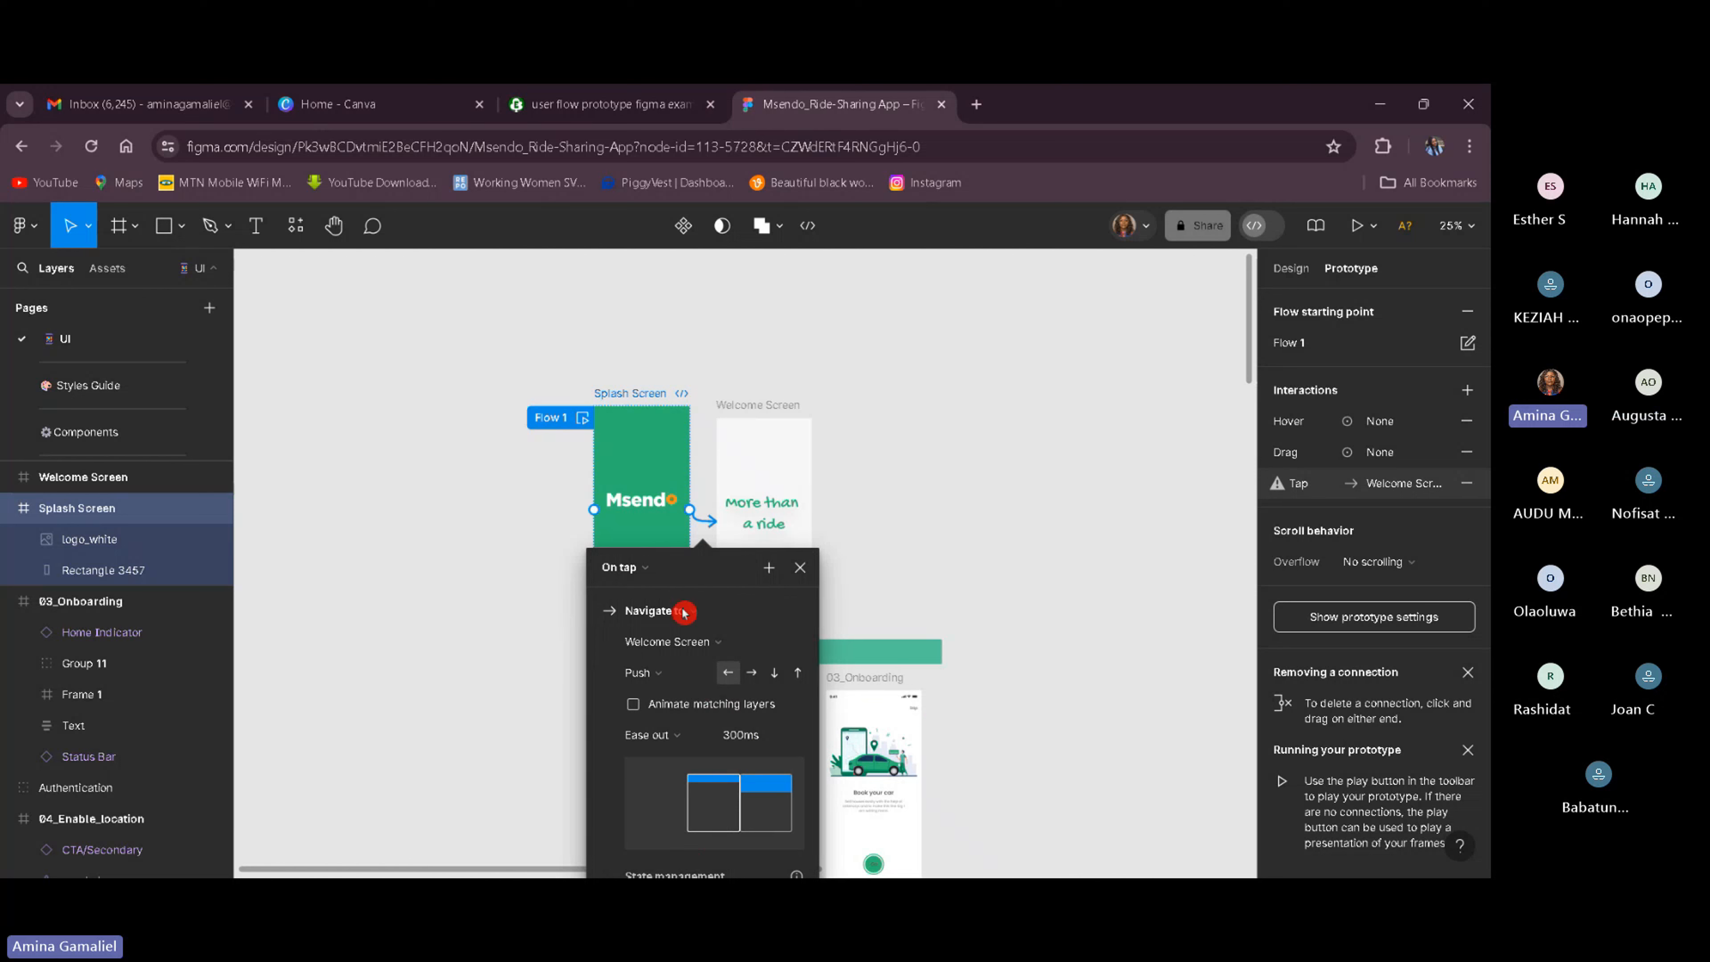
pyautogui.click(663, 735)
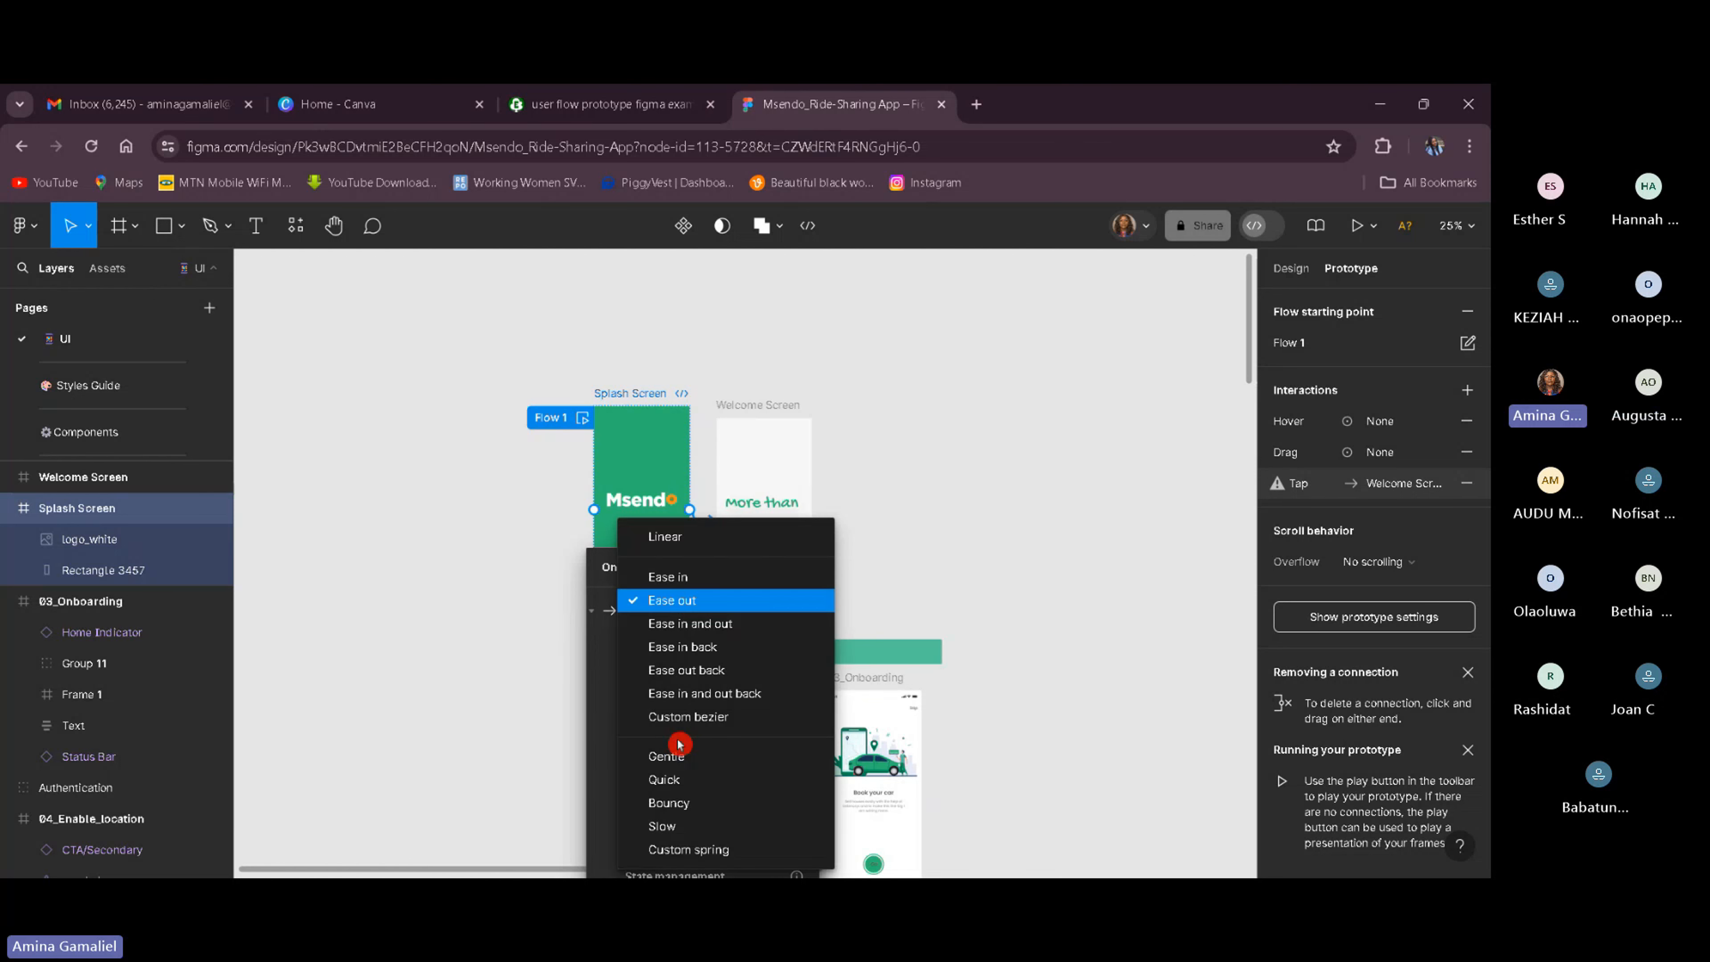
pyautogui.click(676, 580)
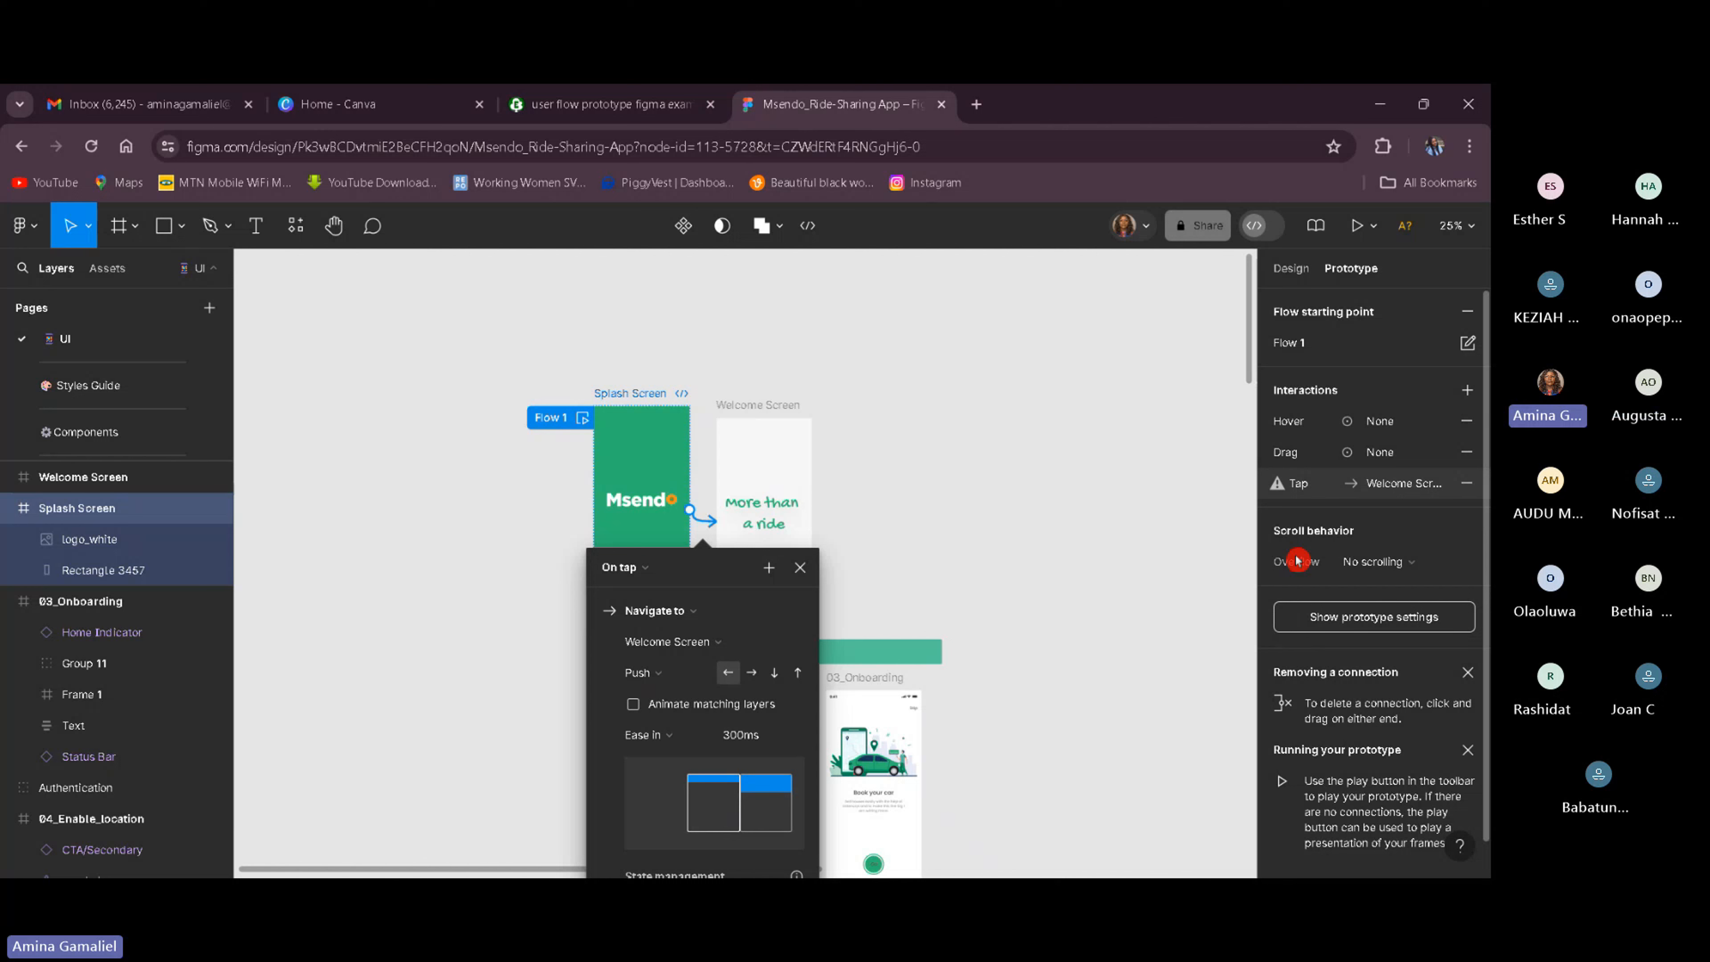
# Try the Instant animation on the Splash Screen's tap connection and return it to Push.
pyautogui.click(698, 677)
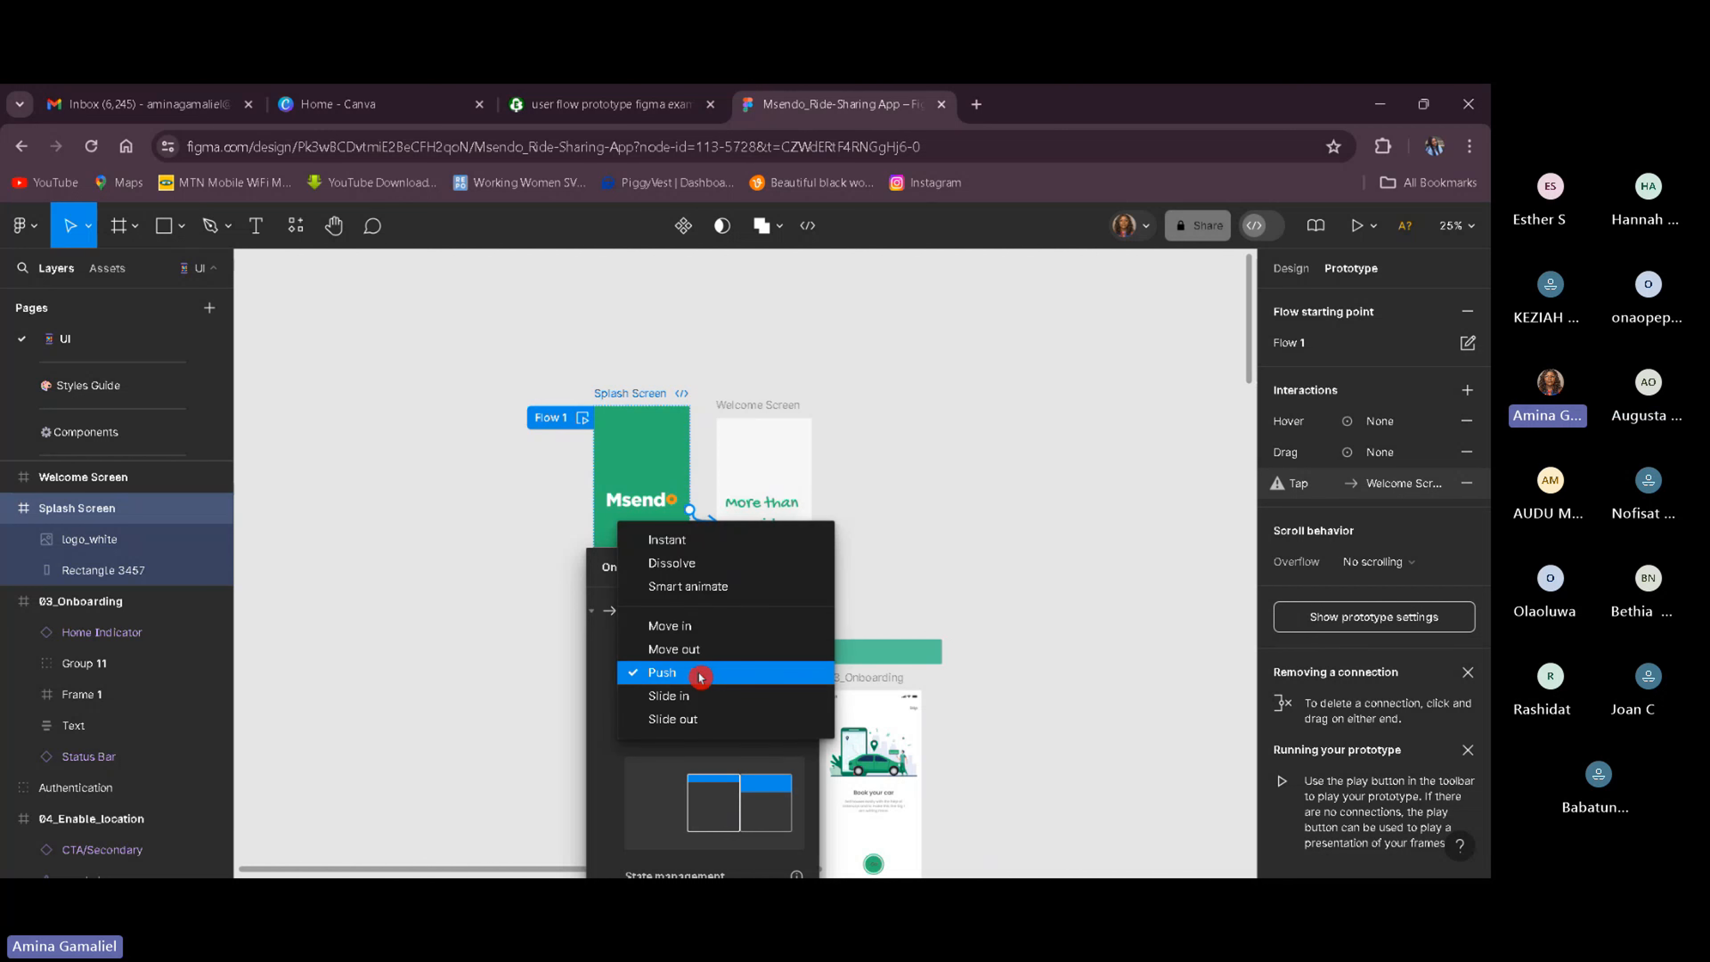
pyautogui.click(716, 539)
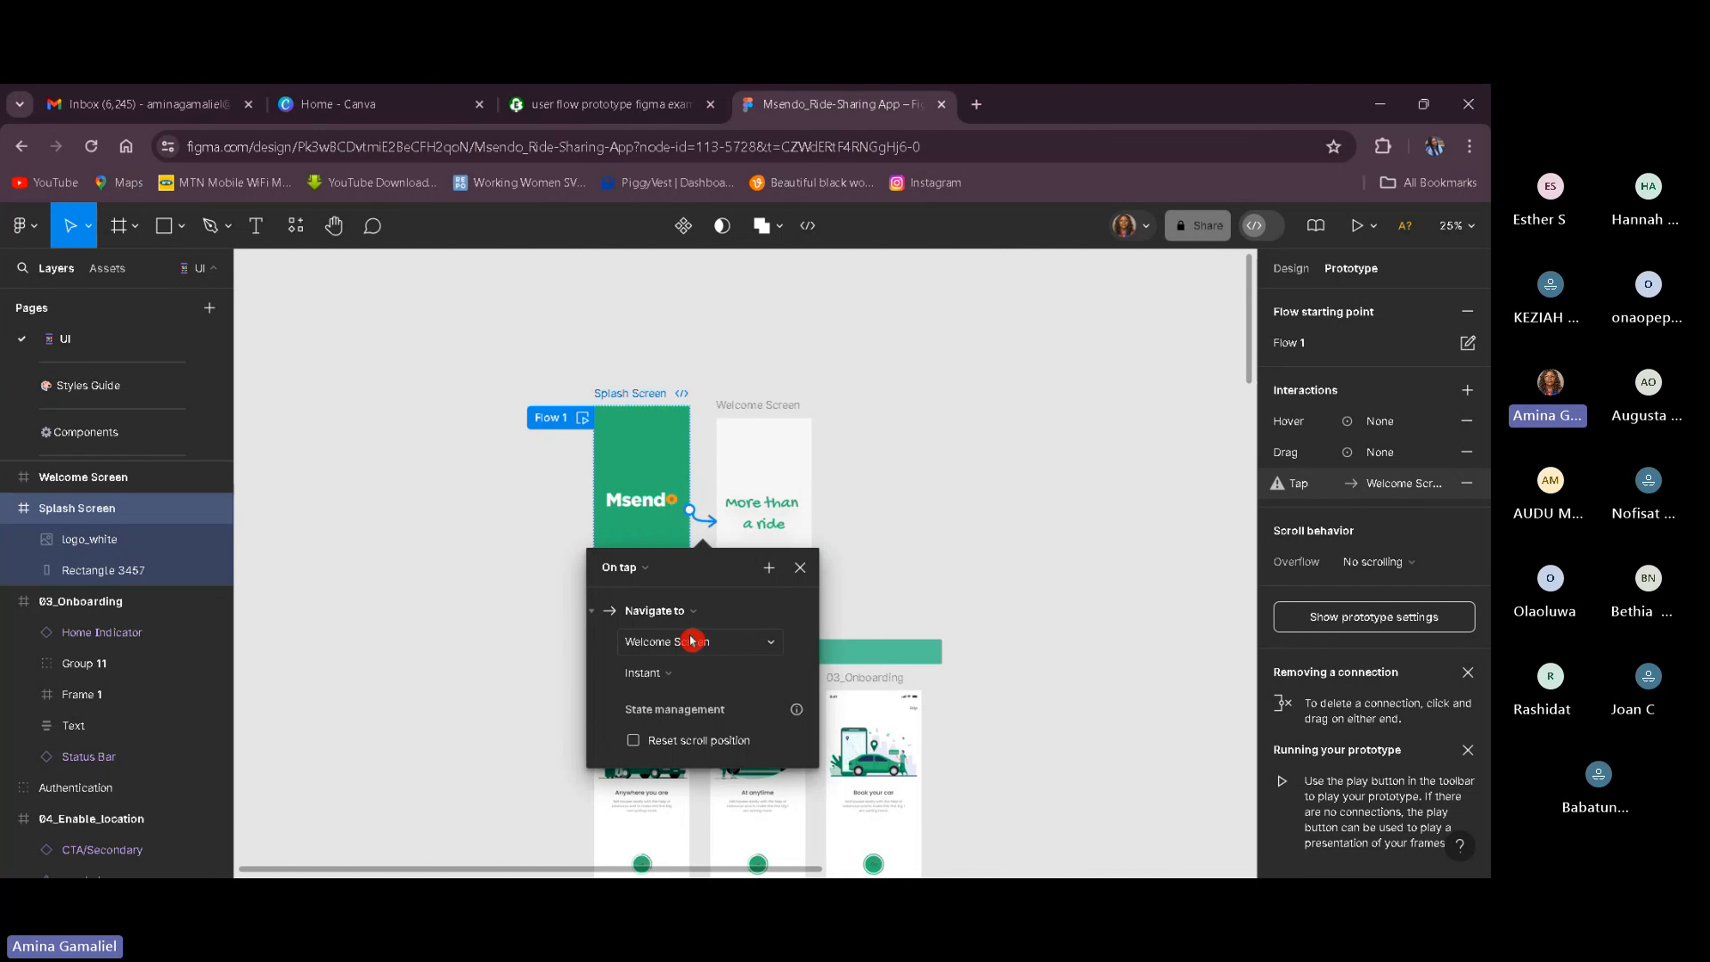
pyautogui.click(690, 675)
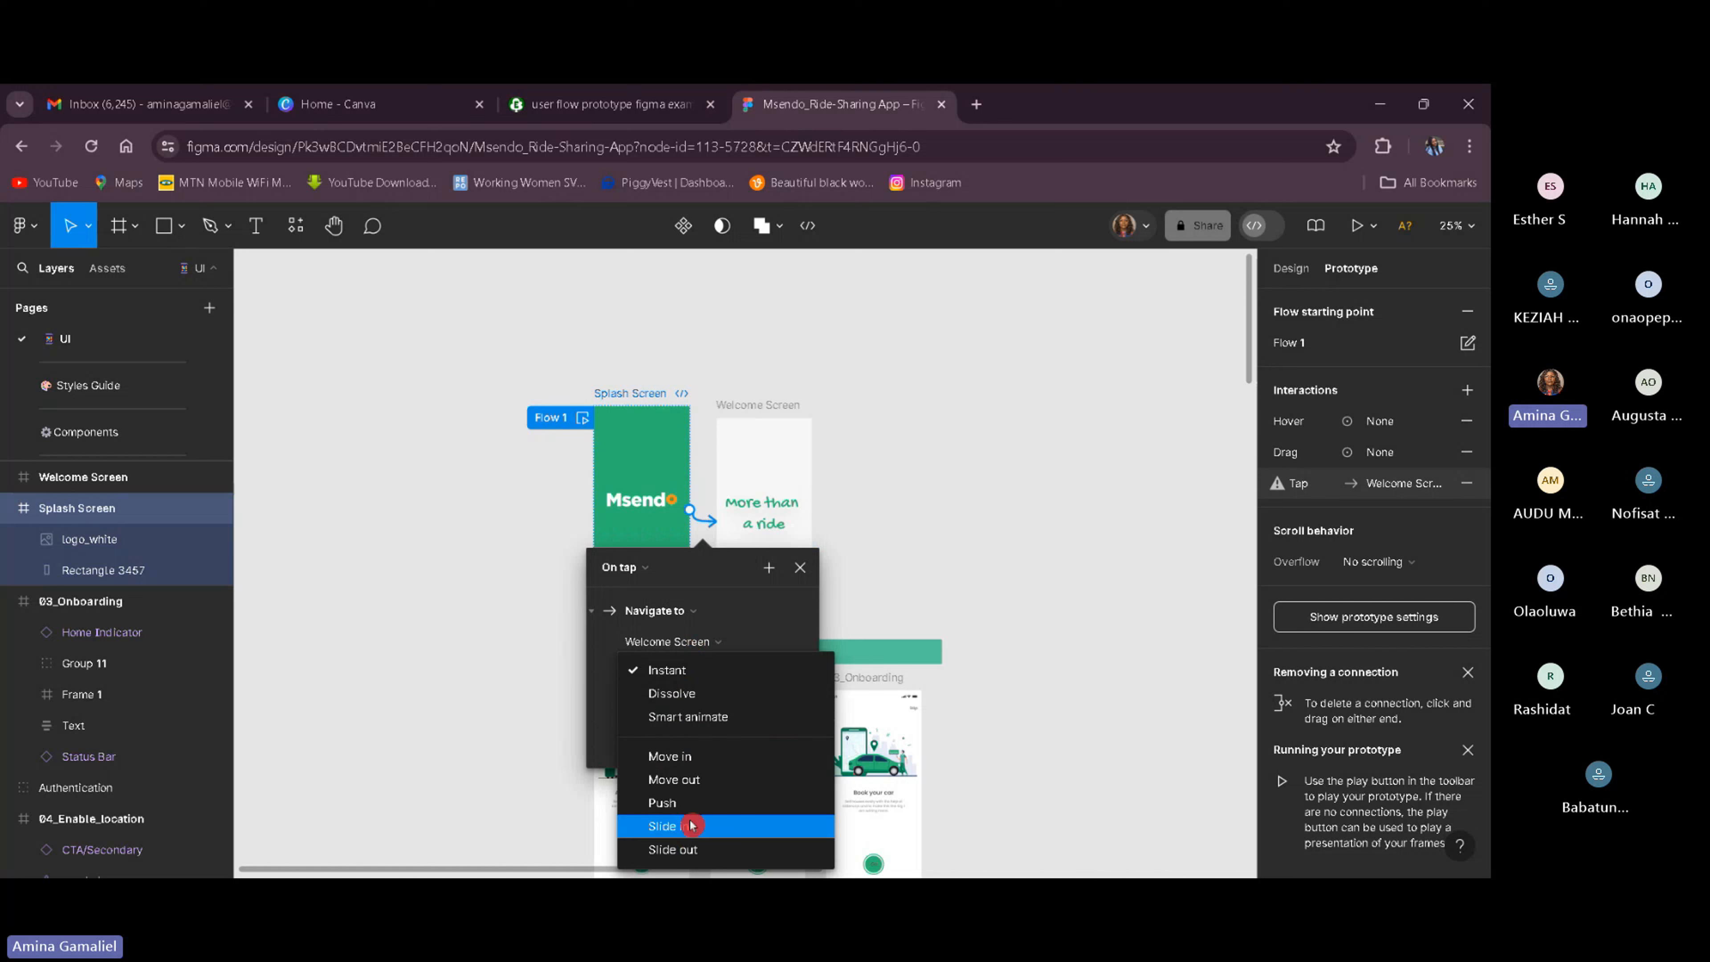
pyautogui.click(700, 805)
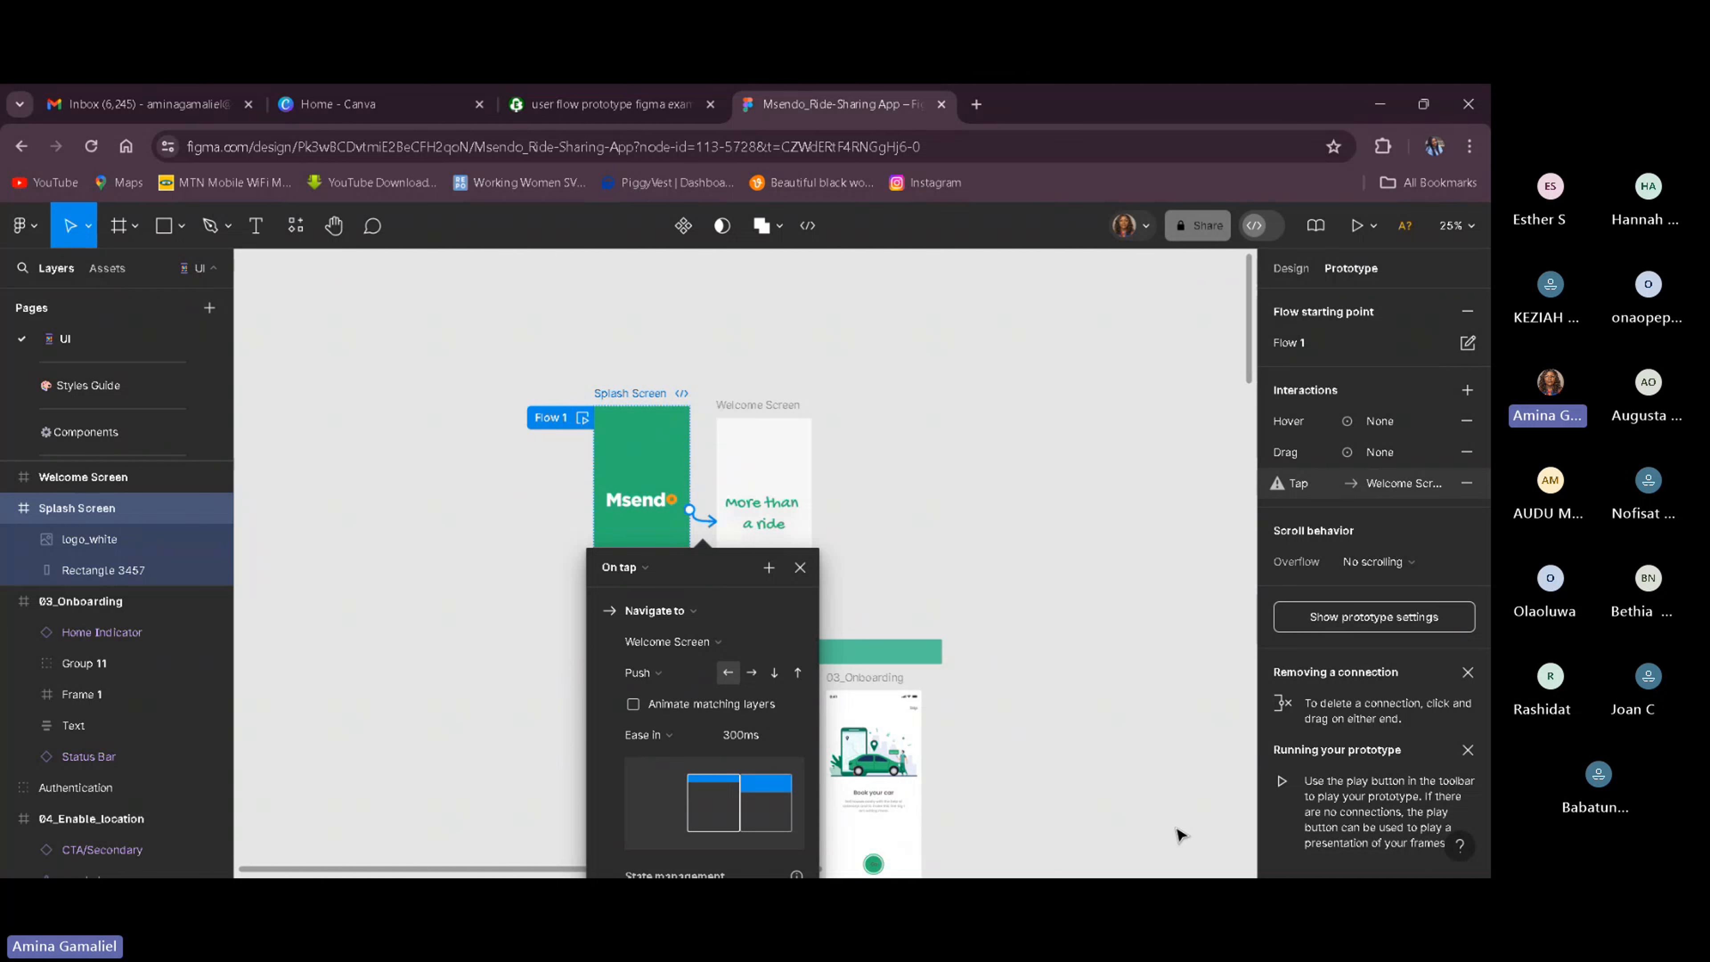
# Try the Slide in animation on the Splash Screen's tap connection to the Welcome Screen and preview it.
pyautogui.click(659, 676)
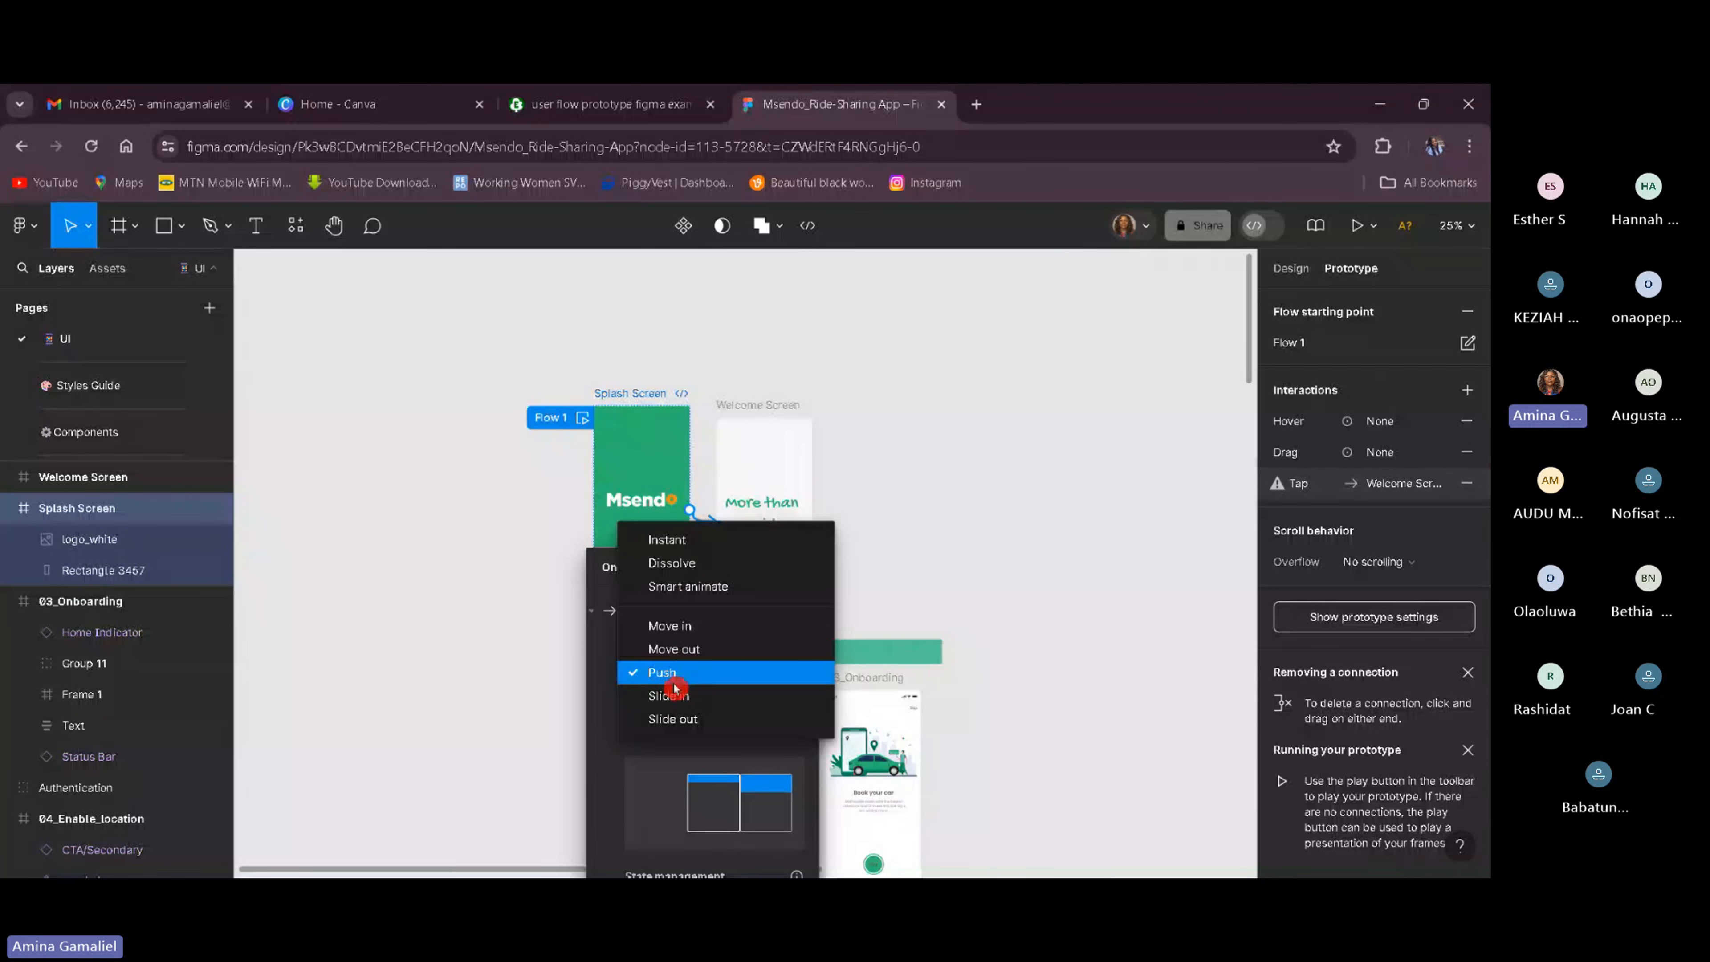
pyautogui.click(703, 698)
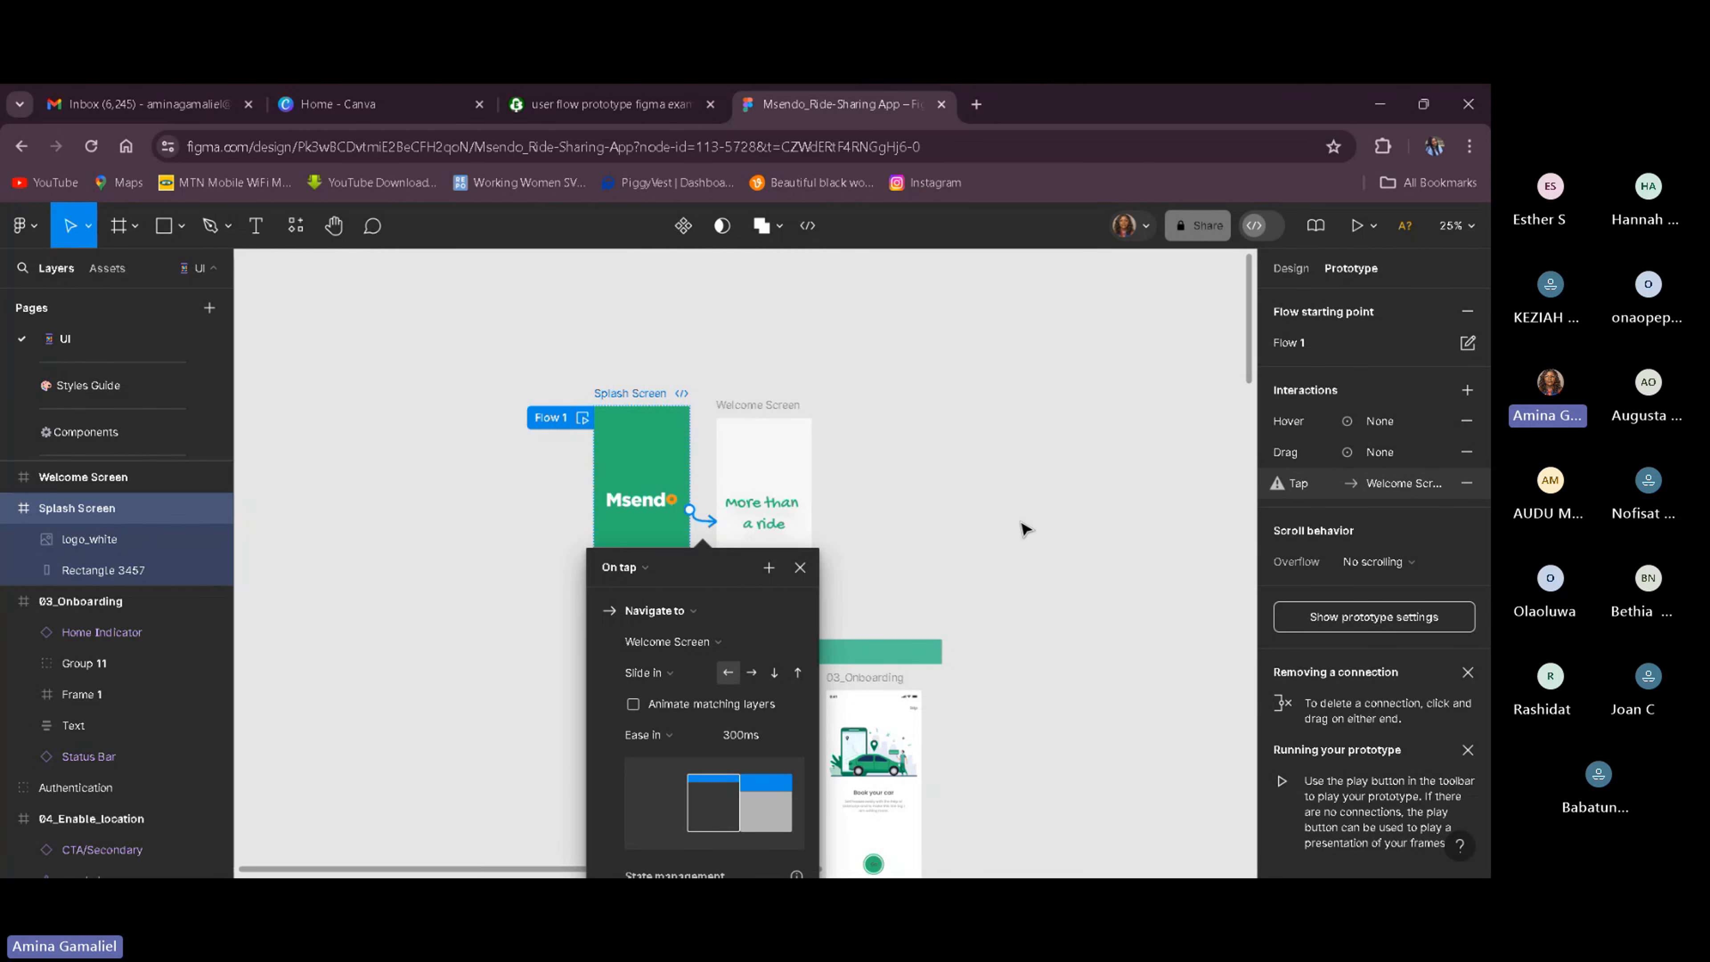
pyautogui.click(762, 800)
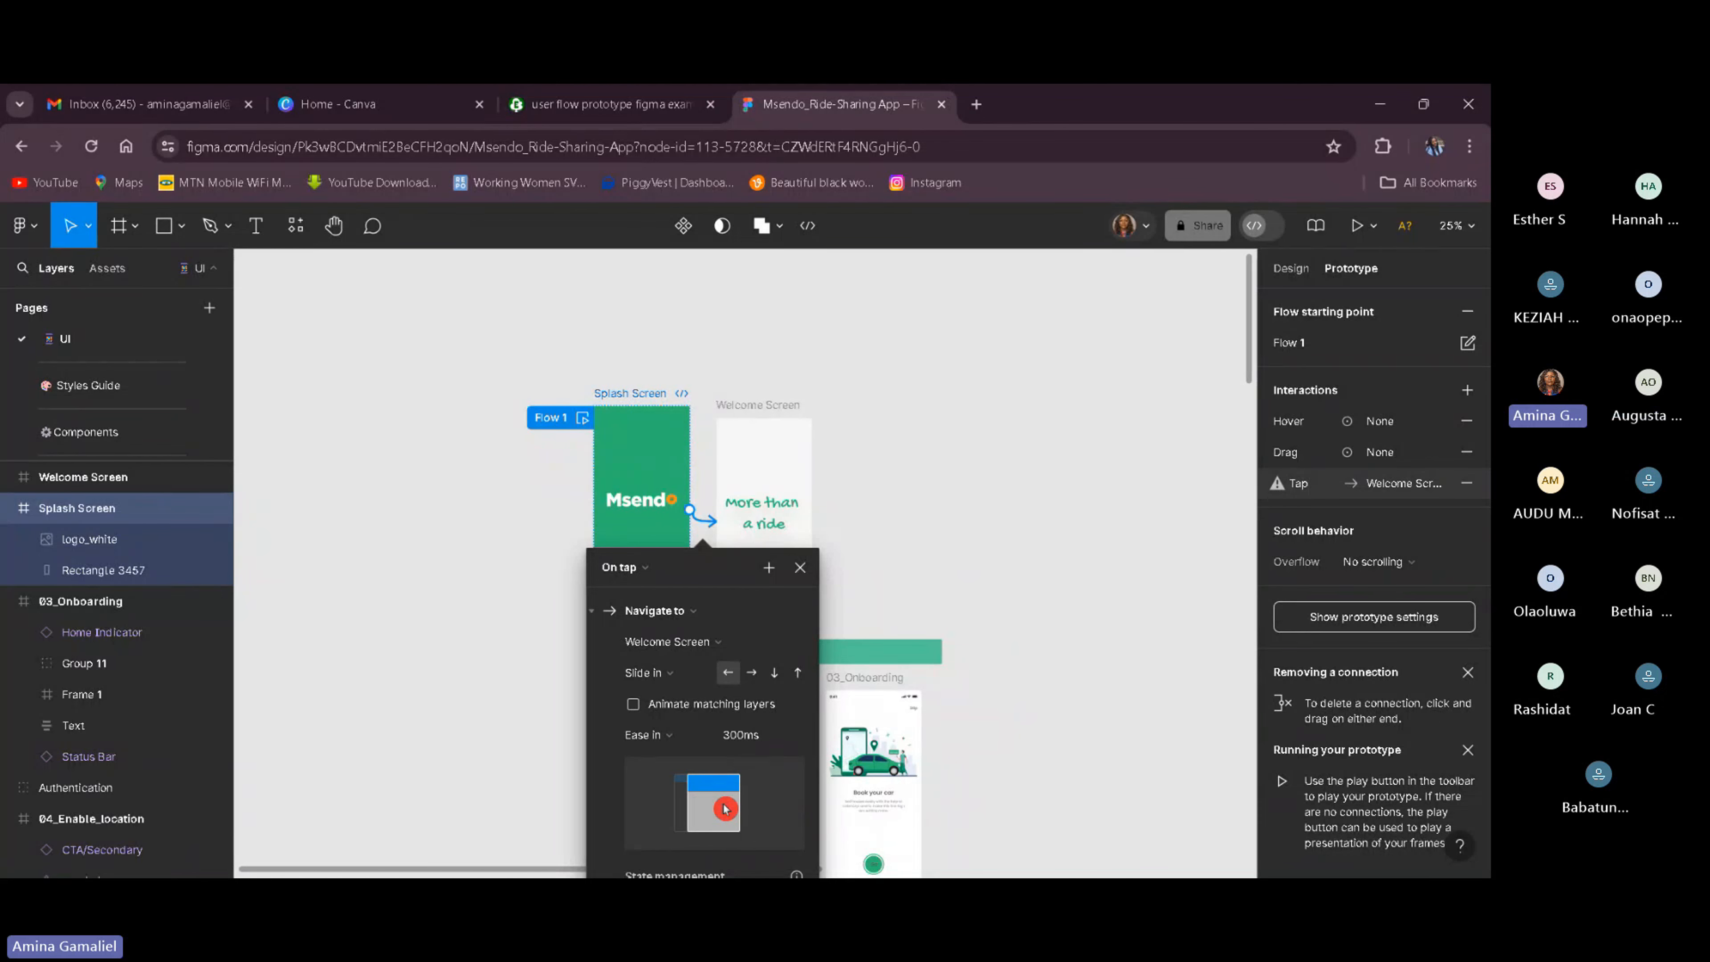
# Try Smart animate on the Splash Screen to Welcome Screen connection and return its animation to Push.
pyautogui.click(700, 673)
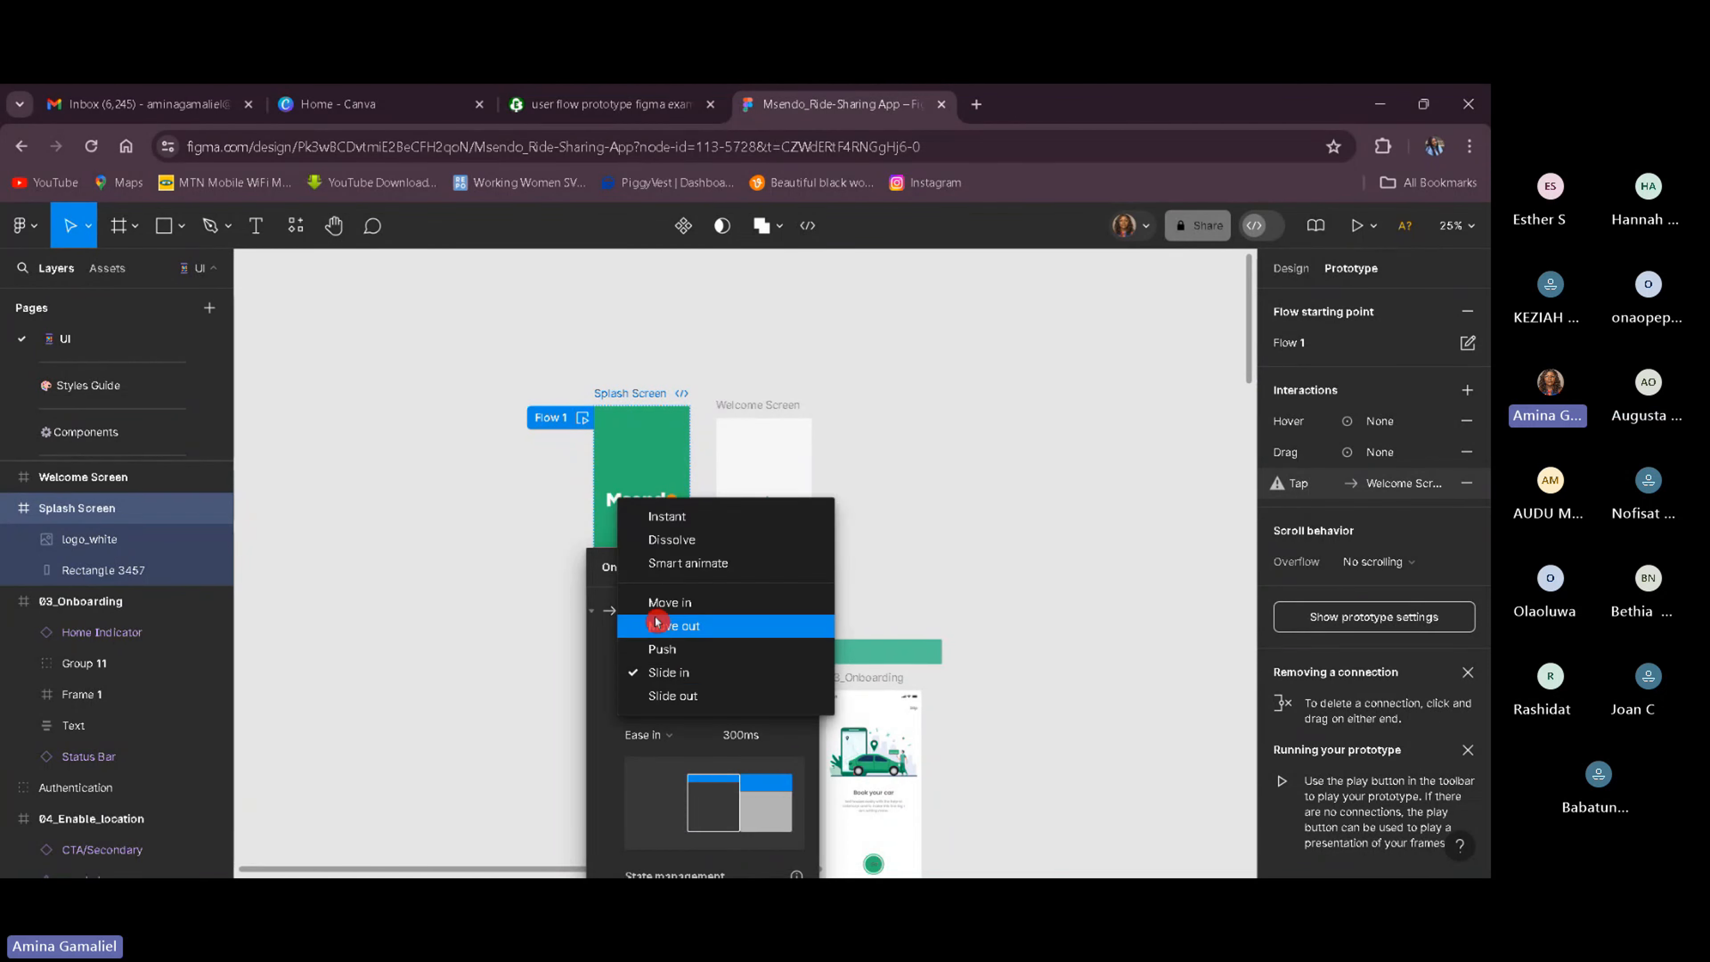
pyautogui.click(687, 563)
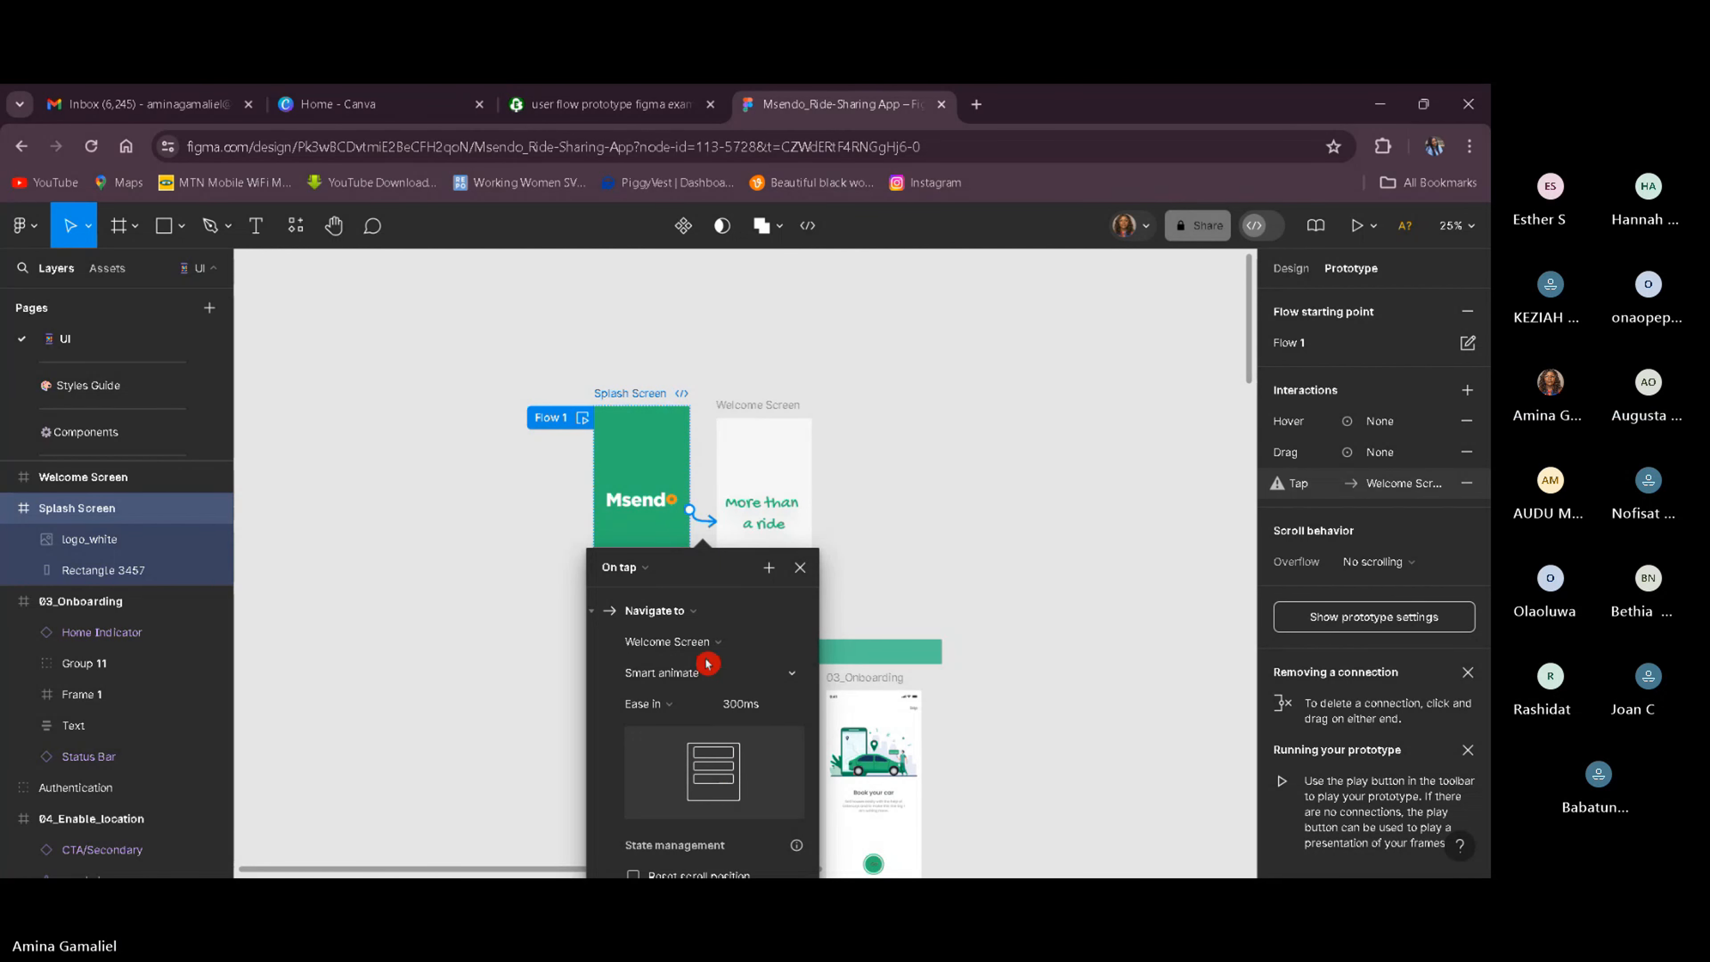
pyautogui.click(779, 681)
pyautogui.click(684, 767)
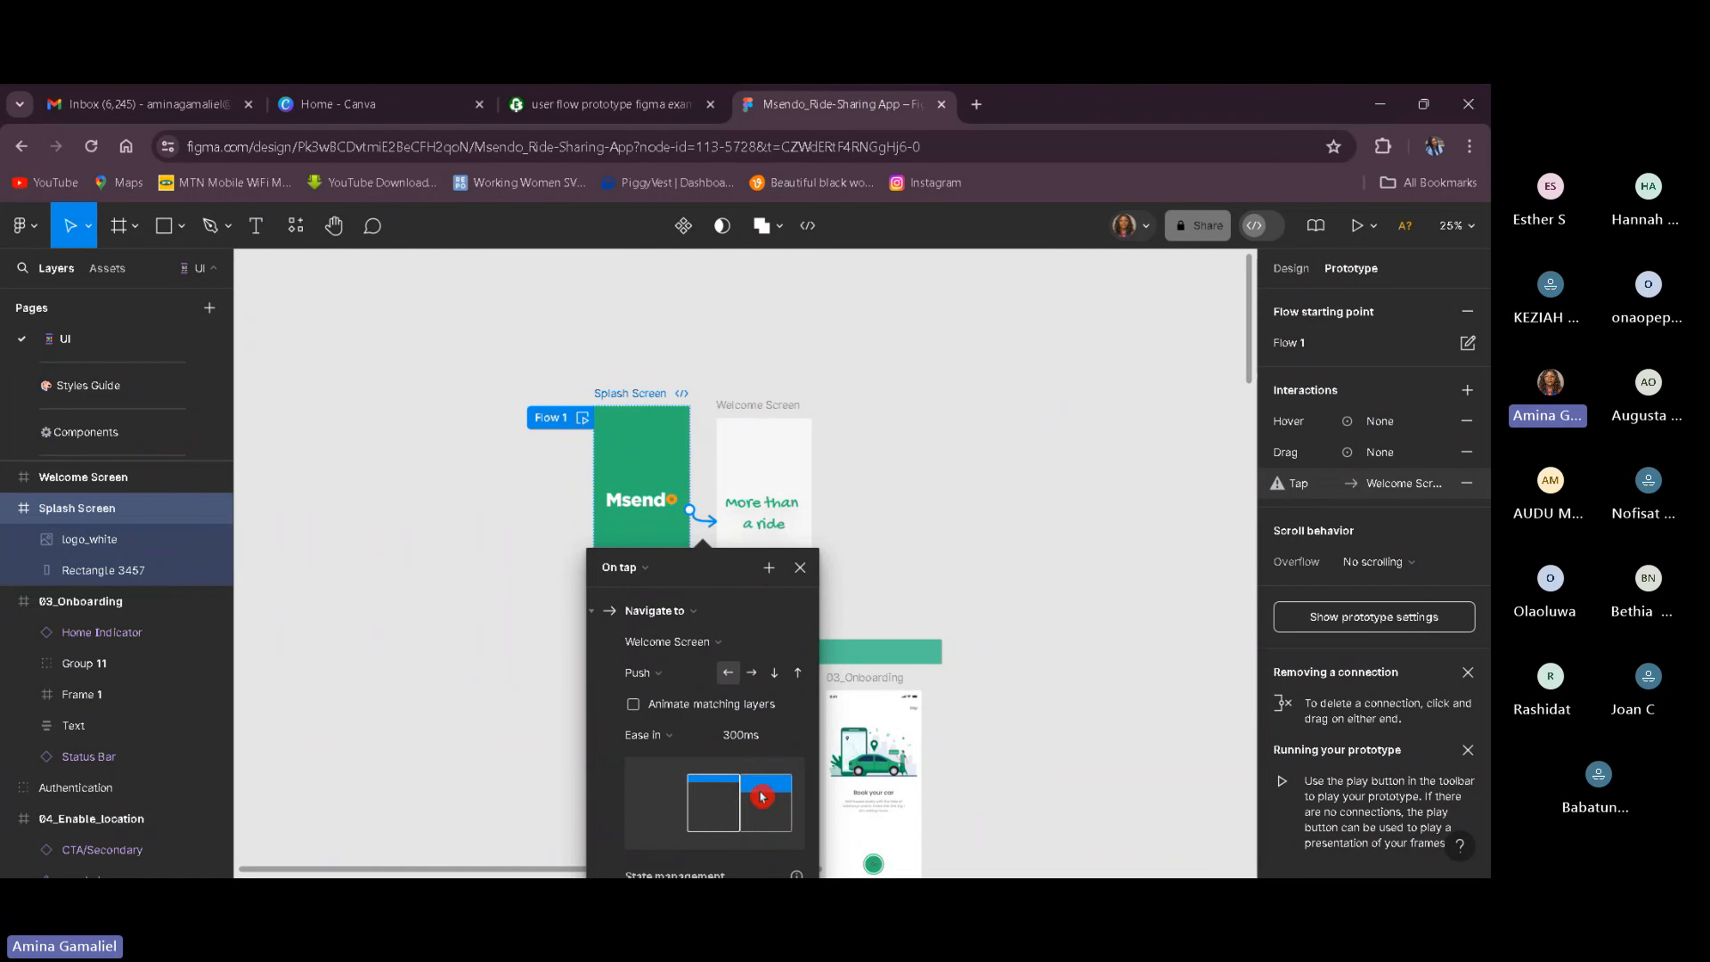
pyautogui.click(1023, 531)
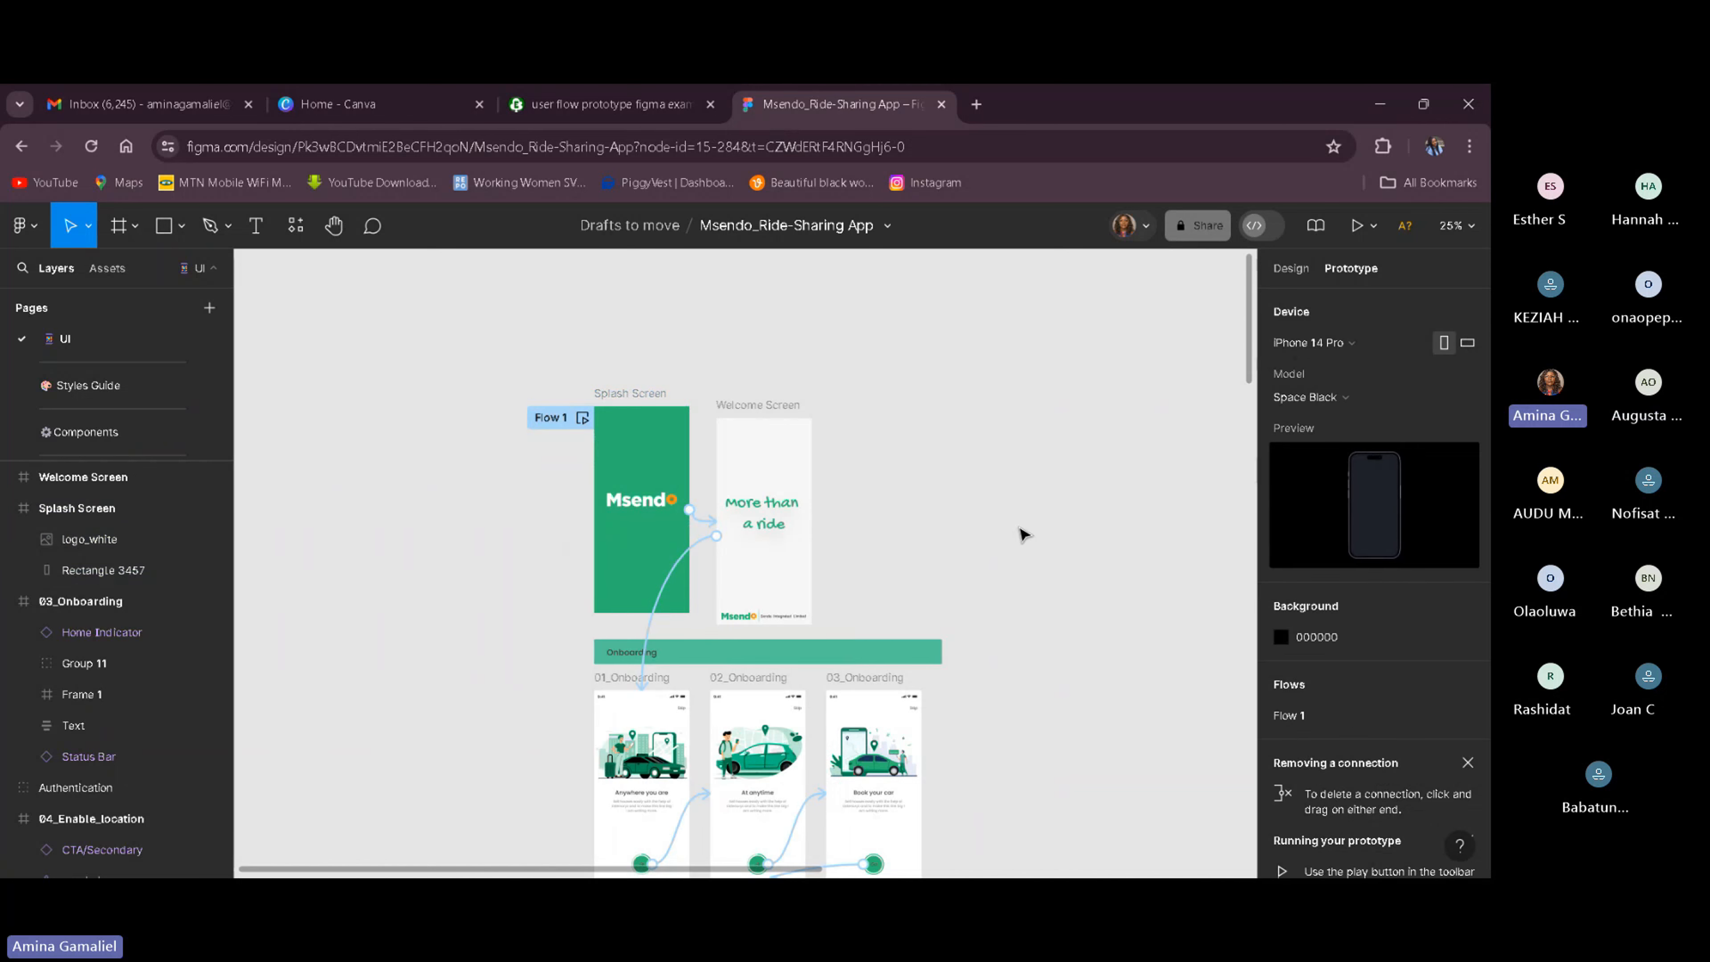
# Set the animation of the Welcome Screen's tap connection to 01_Onboarding to Push.
pyautogui.click(671, 565)
pyautogui.click(749, 752)
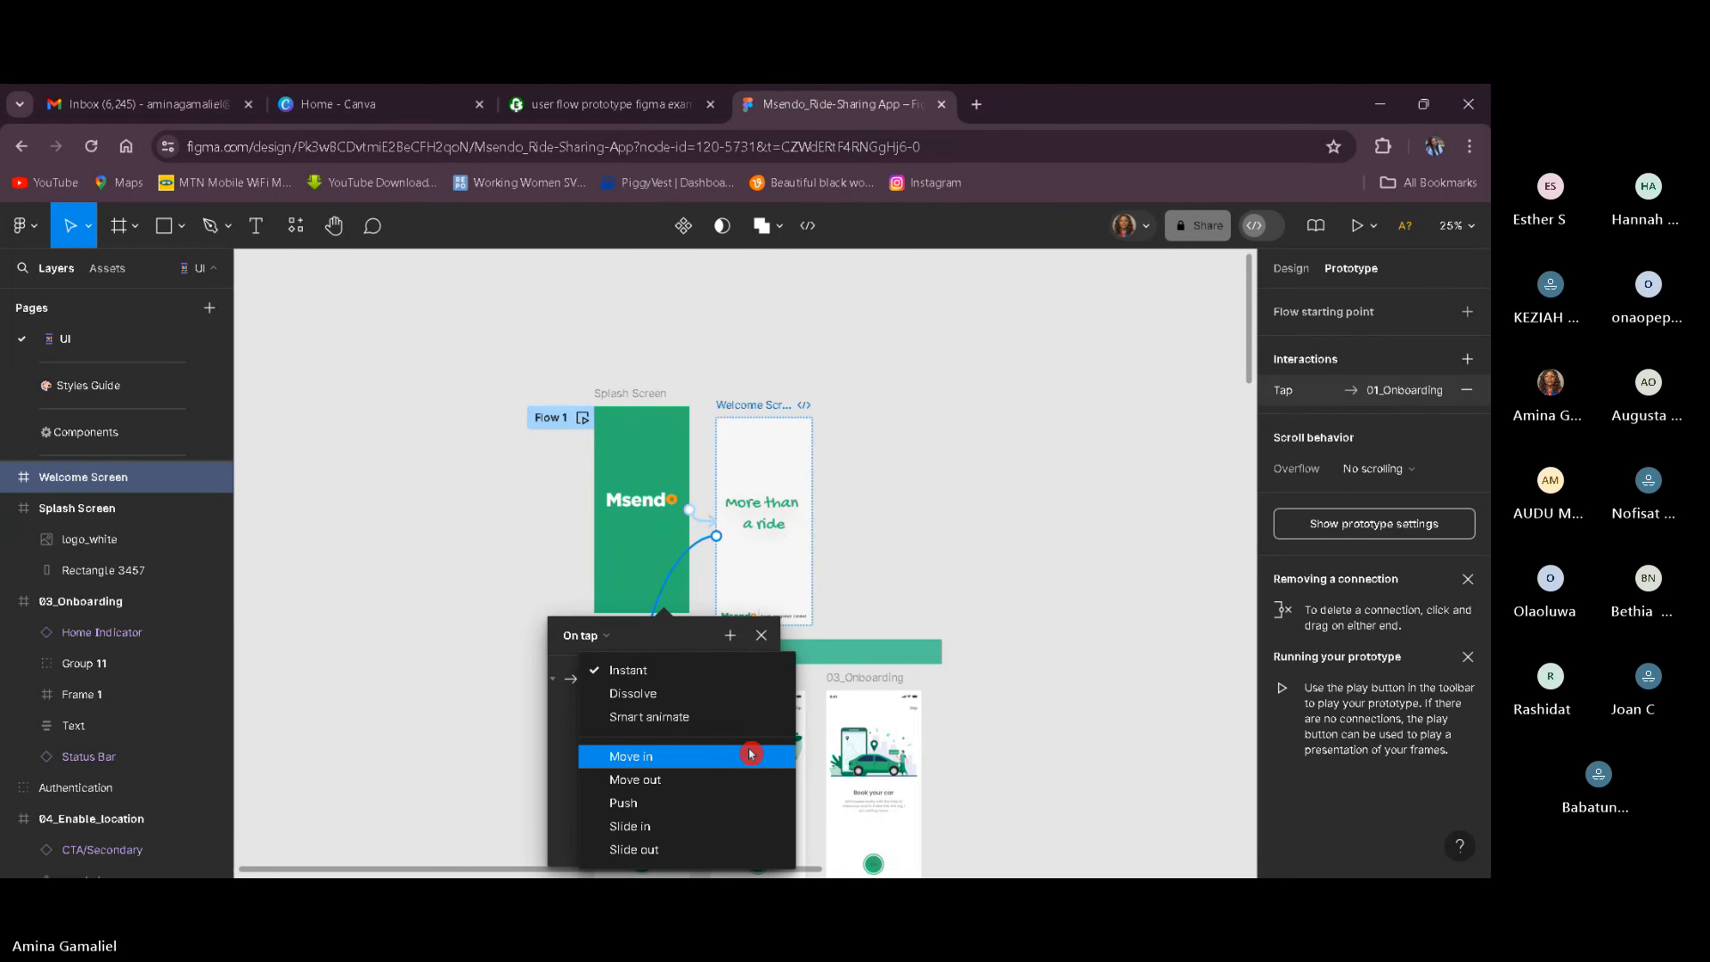
pyautogui.click(644, 803)
pyautogui.click(1022, 693)
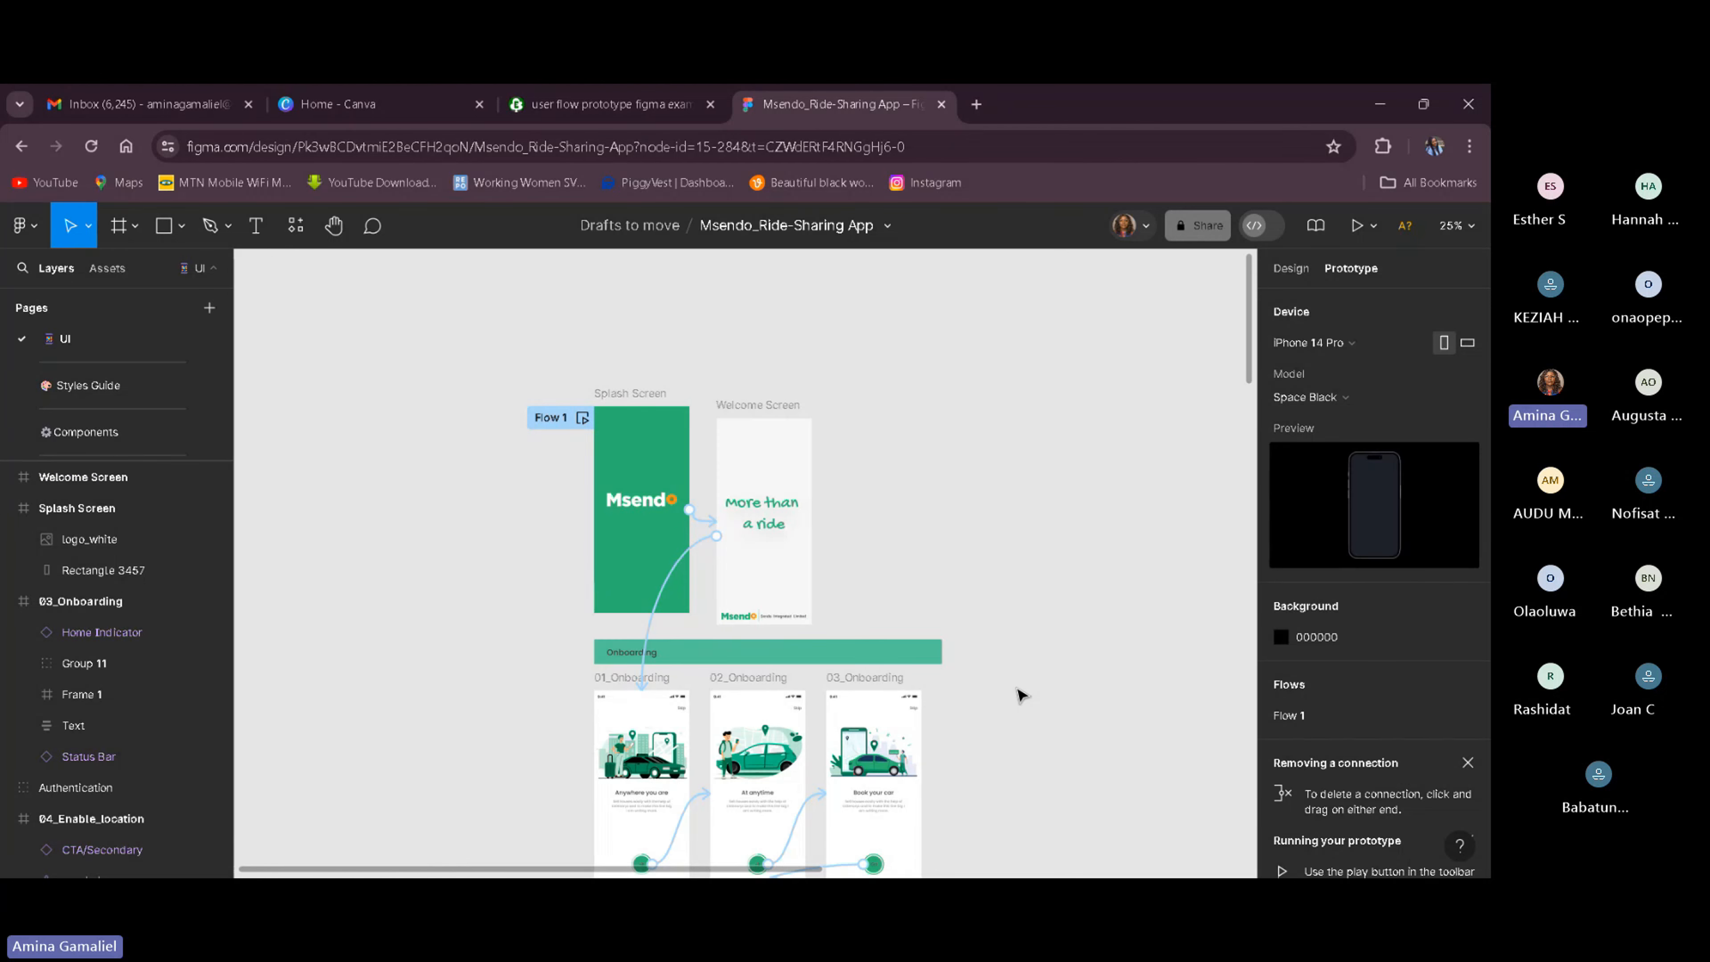
# Play the prototype from the splash screen to the first onboarding screen and return to the design file.
pyautogui.click(1357, 229)
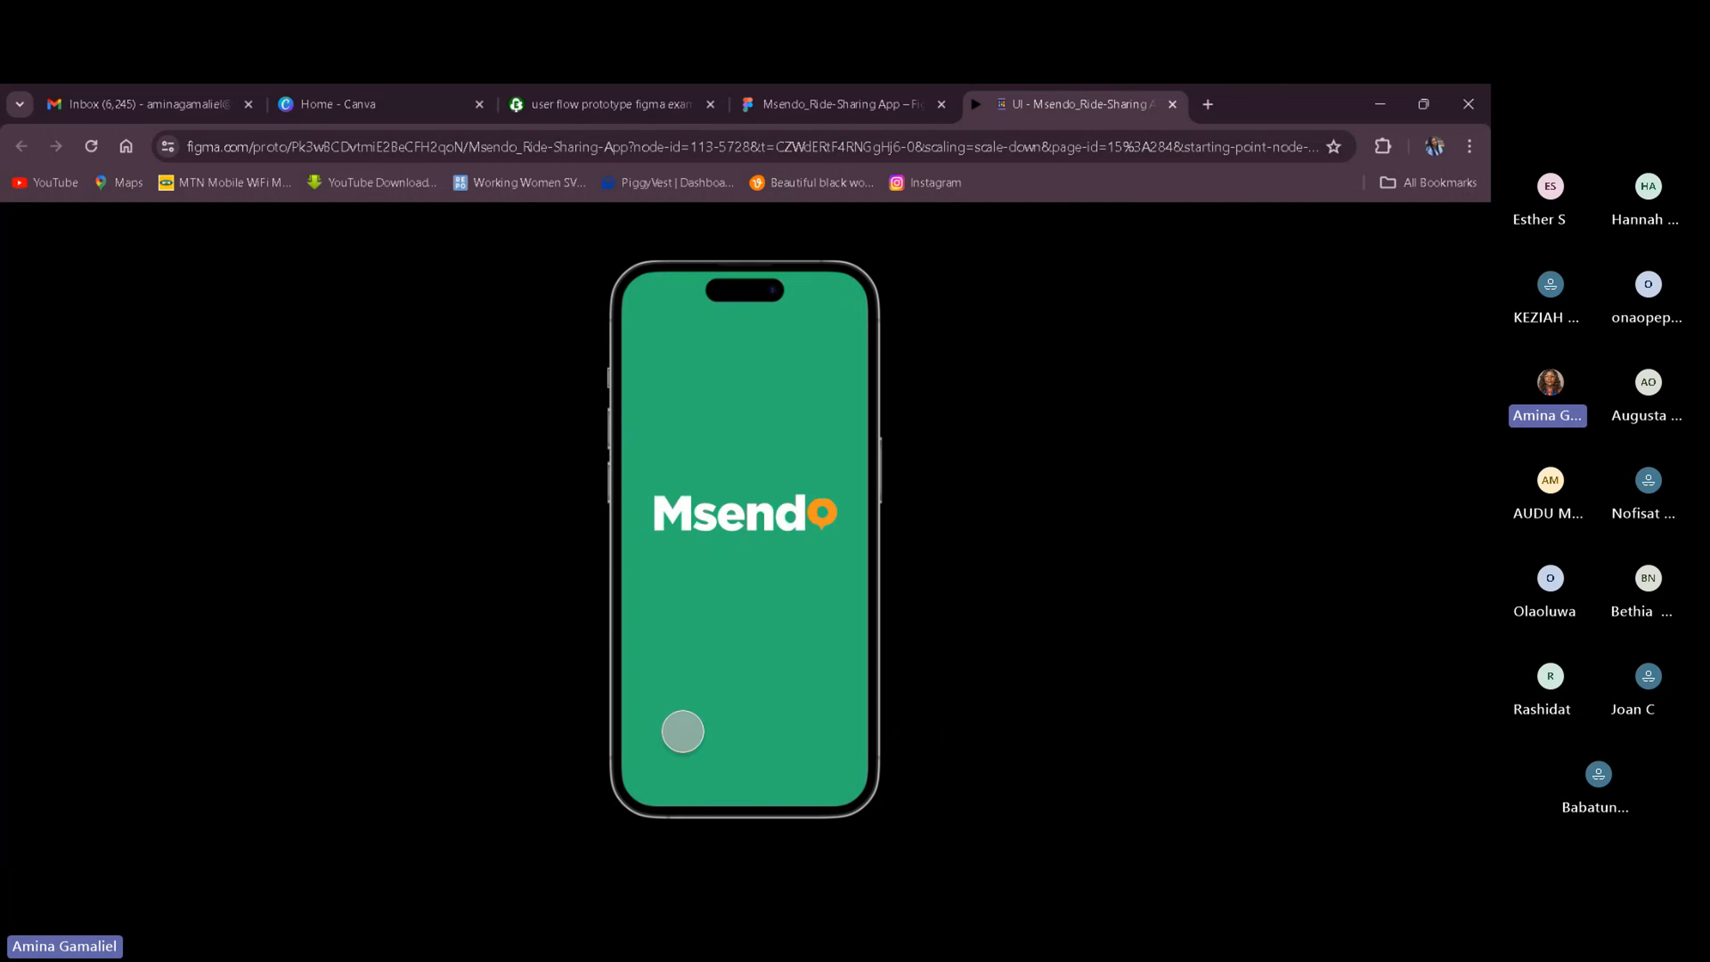
pyautogui.click(683, 732)
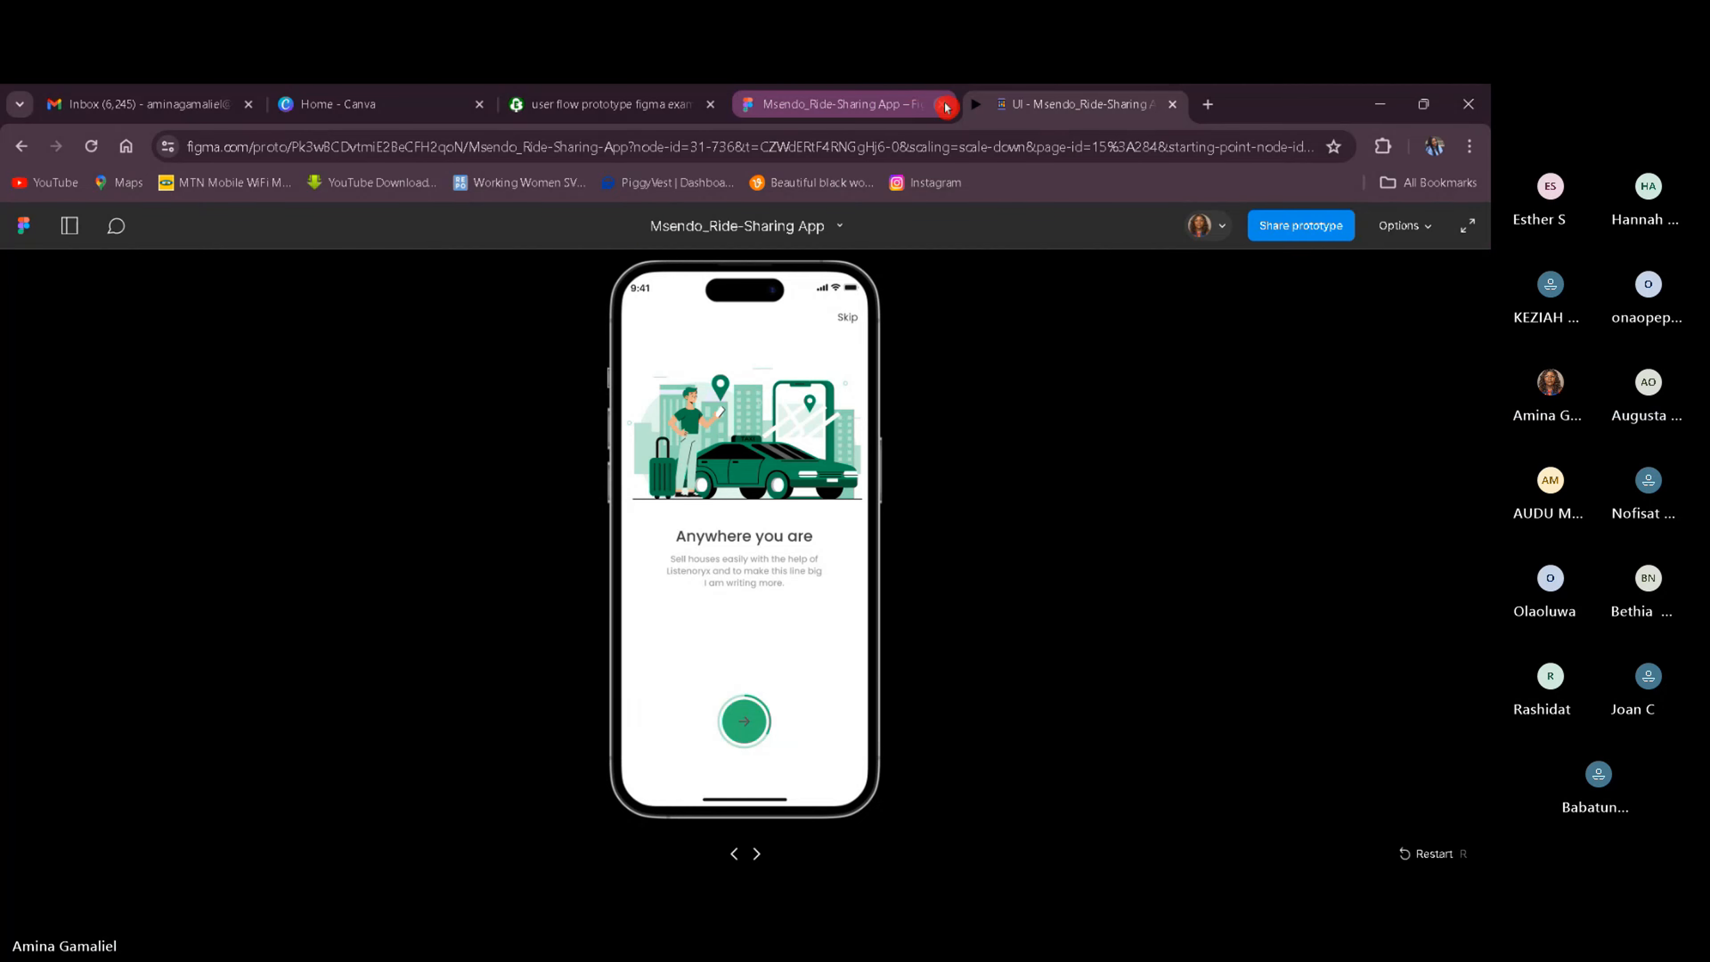
pyautogui.click(905, 105)
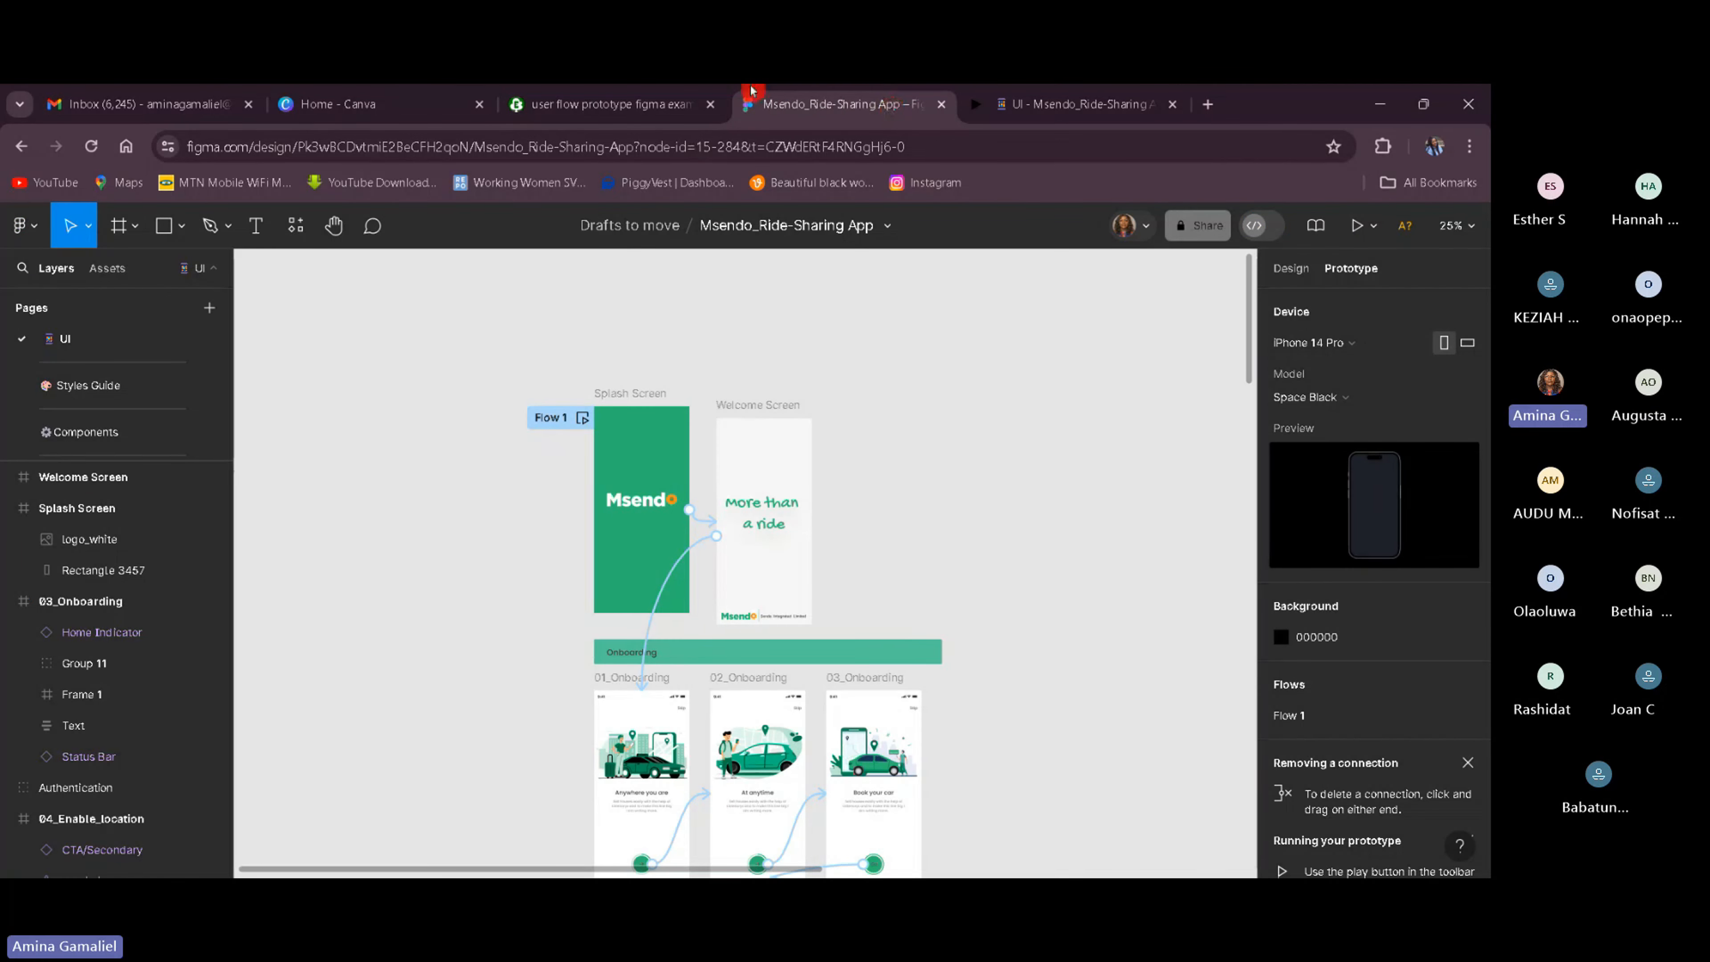
# Set the animation of the Splash Screen to Welcome Screen connection to Smart animate.
pyautogui.click(712, 529)
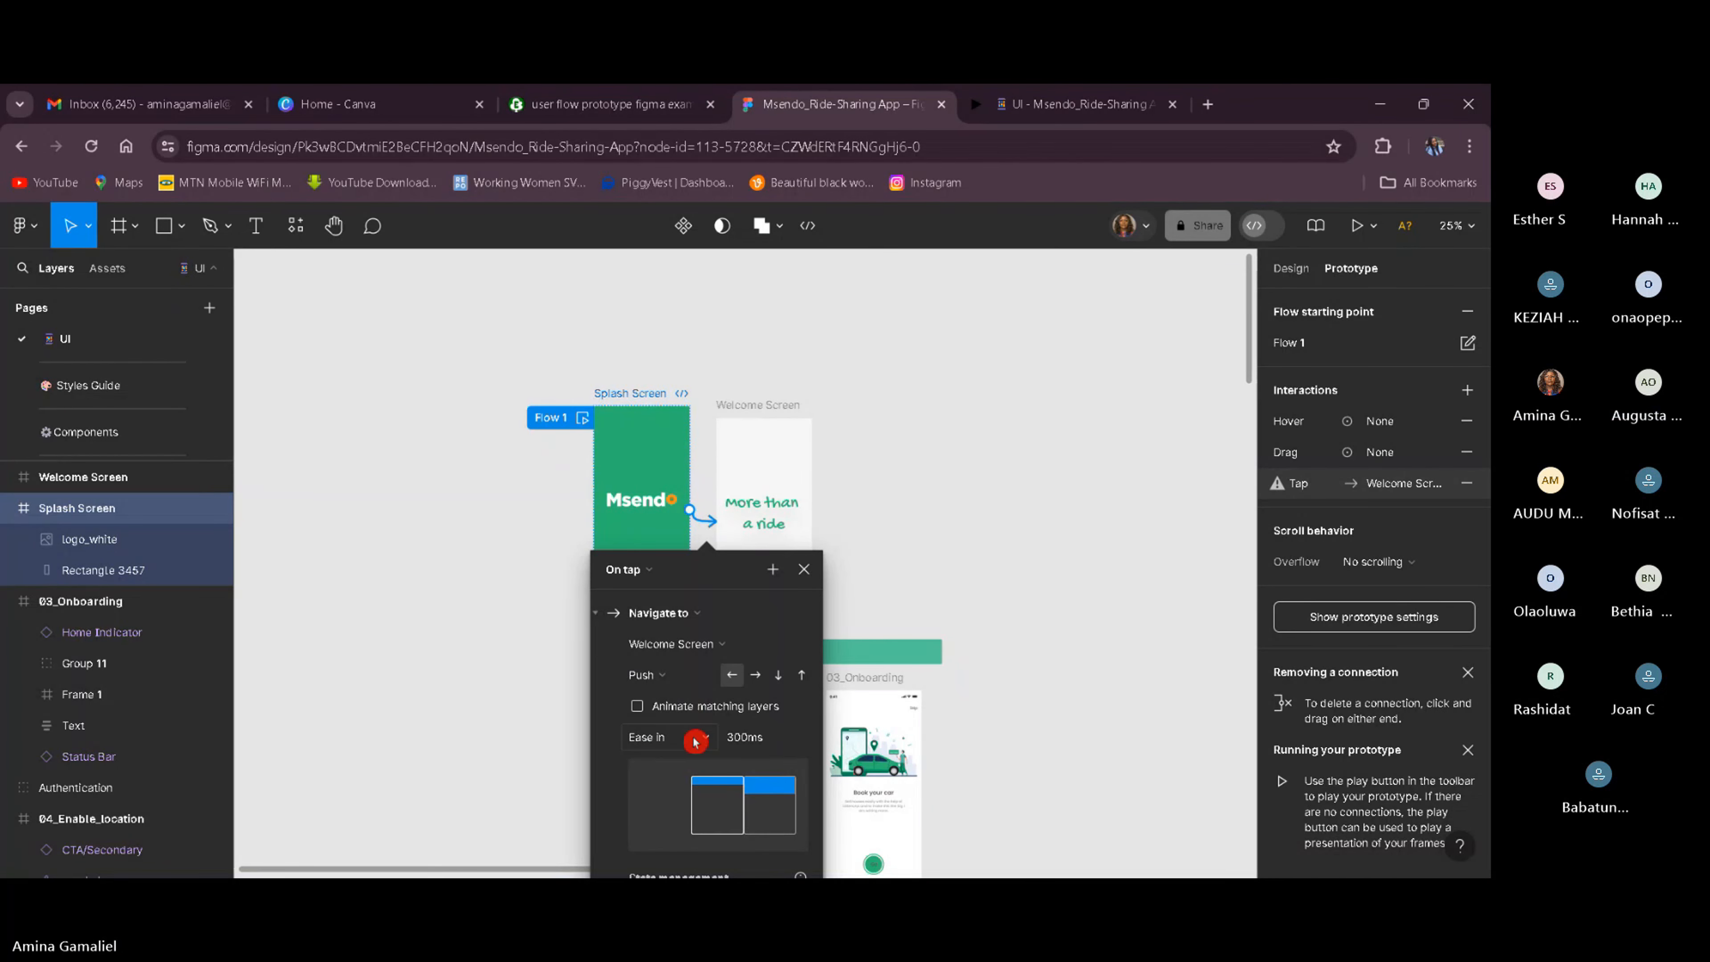
pyautogui.click(687, 686)
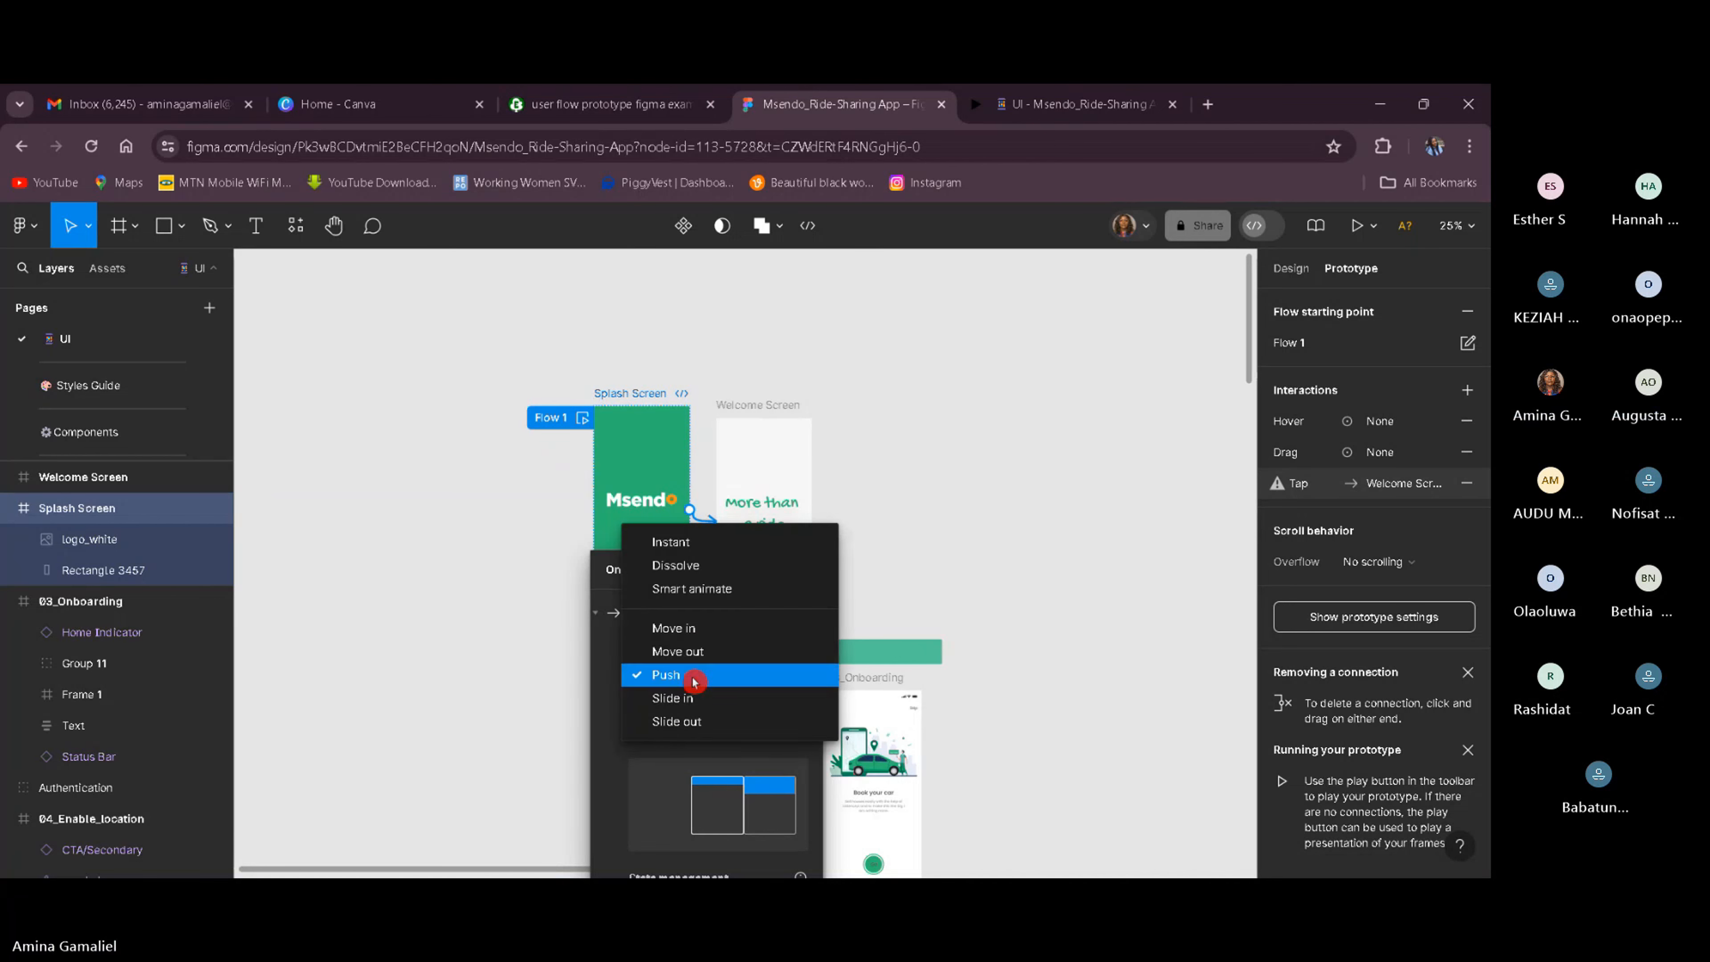
pyautogui.click(691, 589)
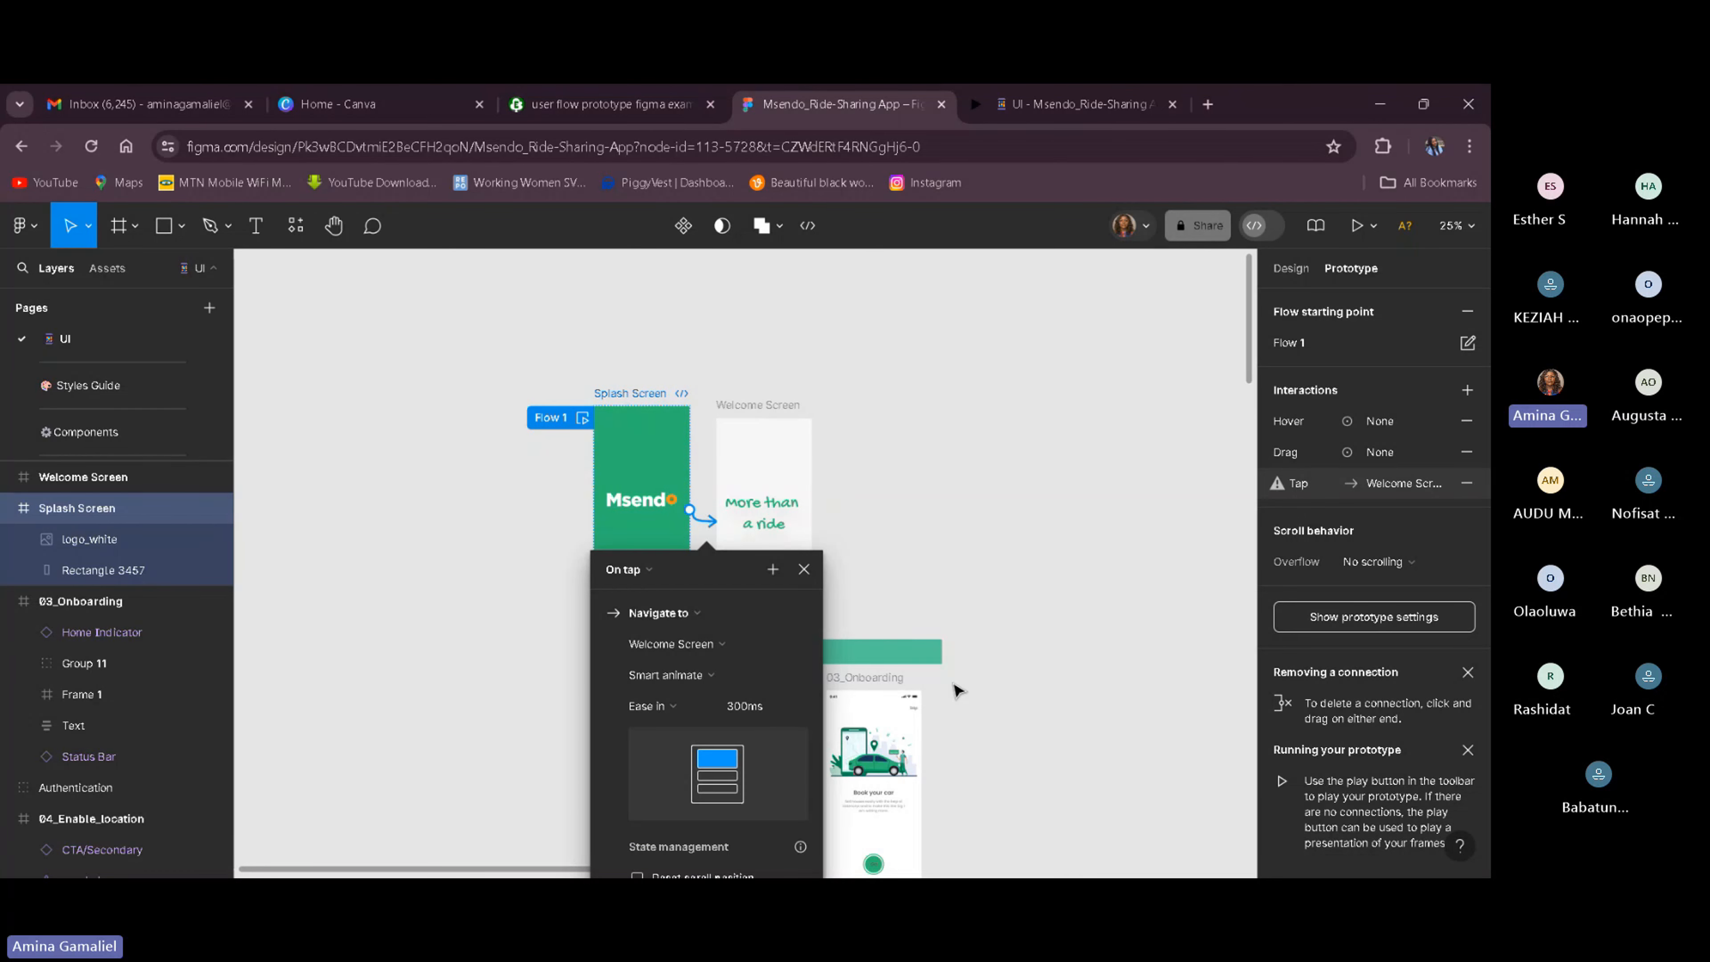
pyautogui.click(867, 621)
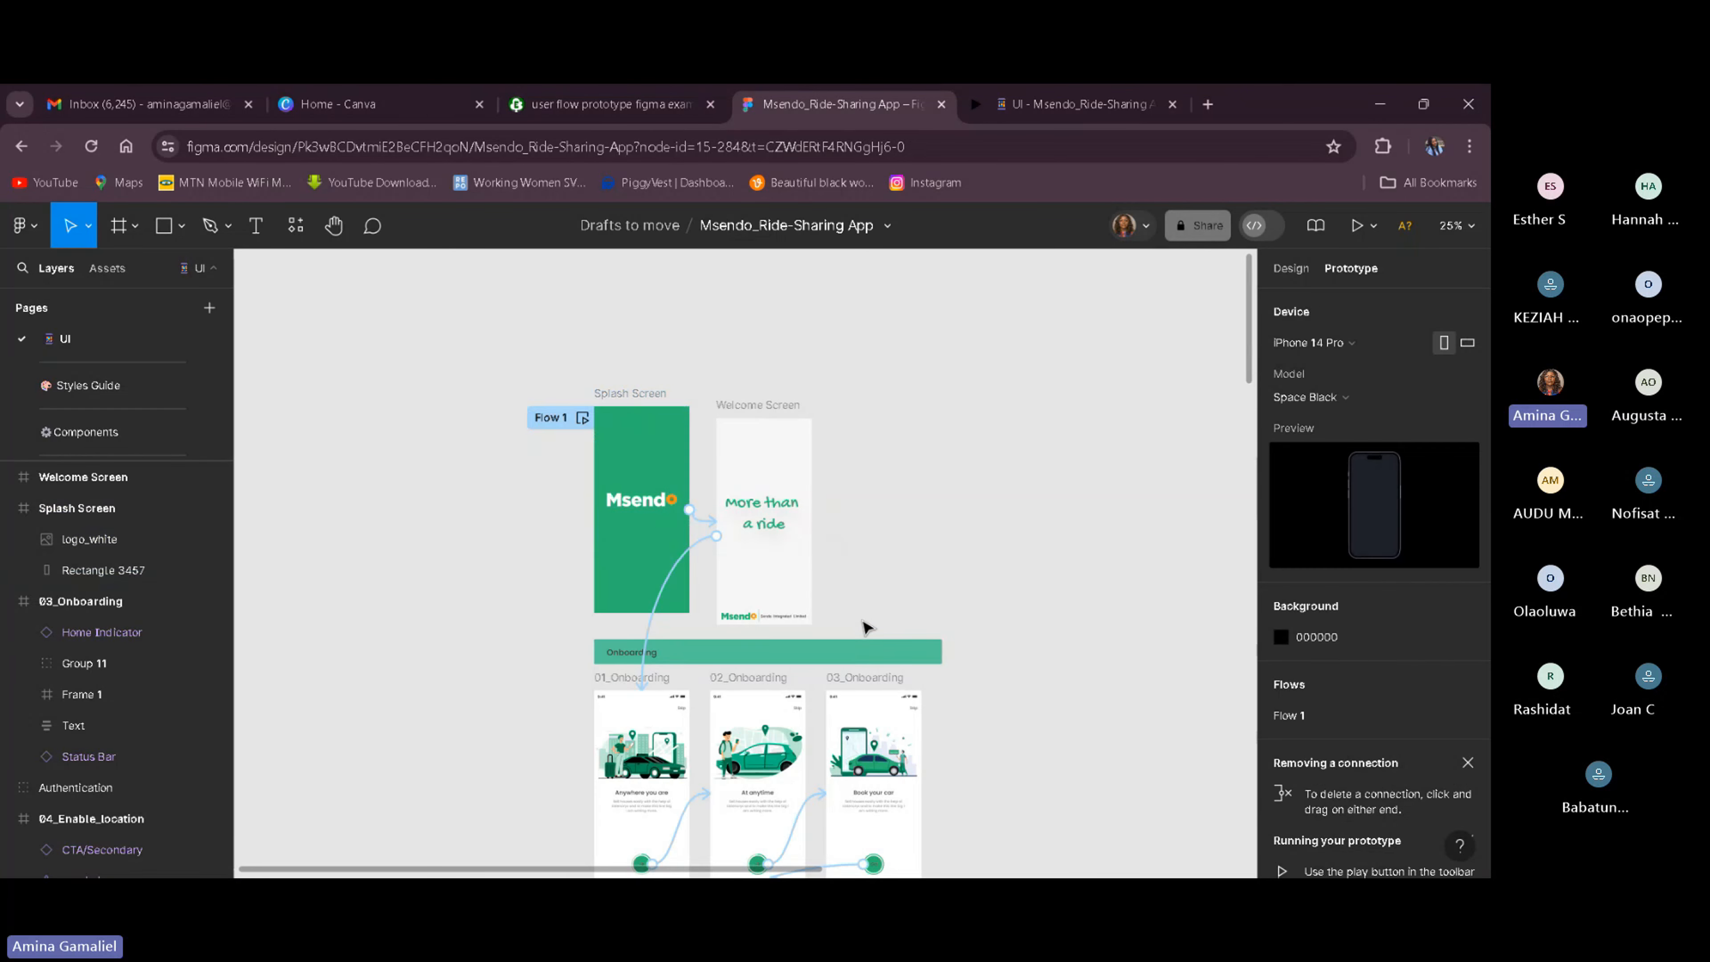
# Set the tap connection from 01_Onboarding to 02_Onboarding to the Smart animate animation.
pyautogui.click(682, 834)
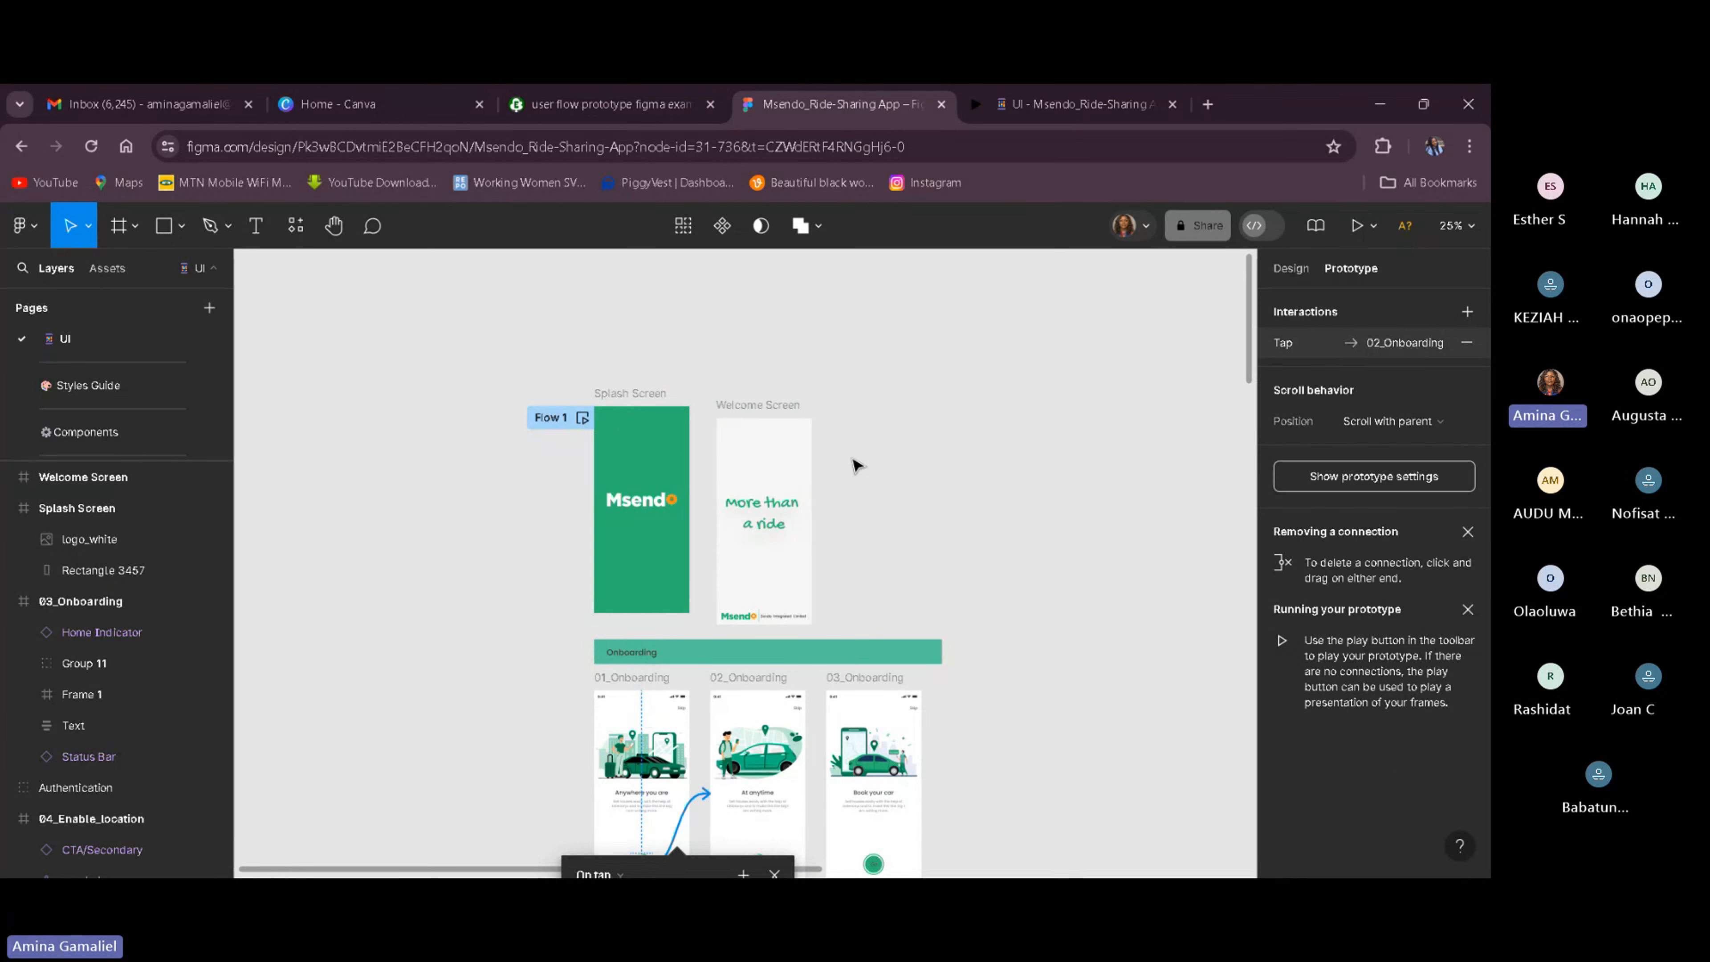
pyautogui.scroll(-3, 946, 566)
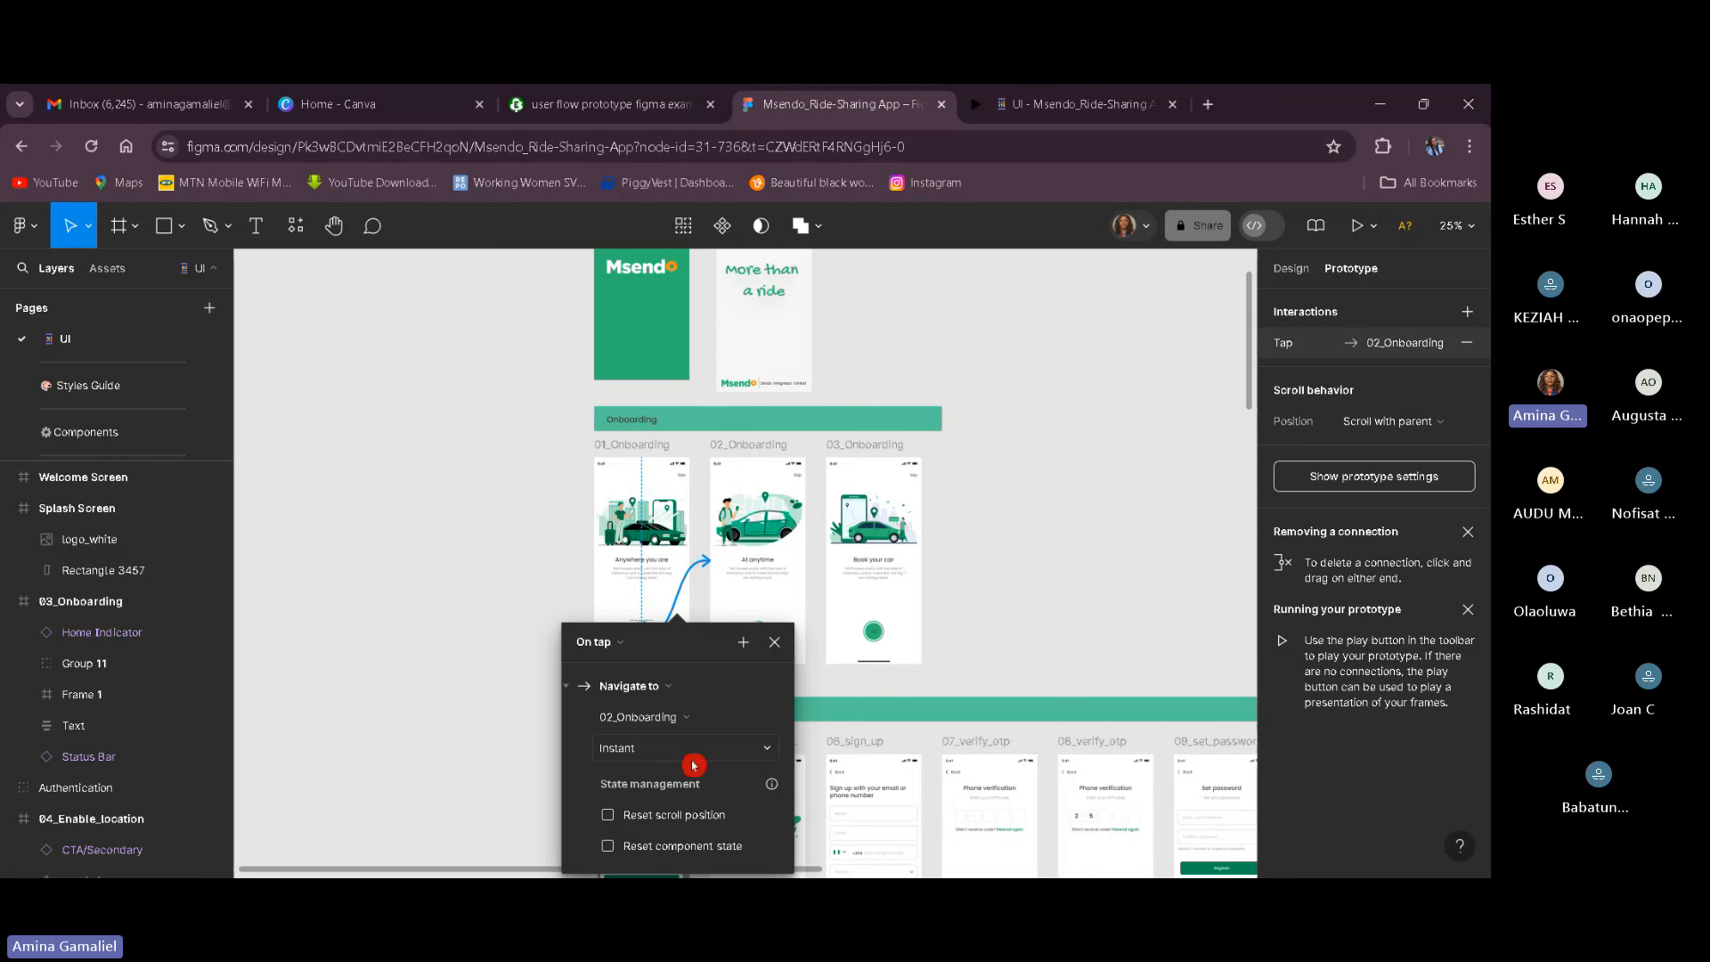
pyautogui.moveTo(772, 783)
pyautogui.click(630, 750)
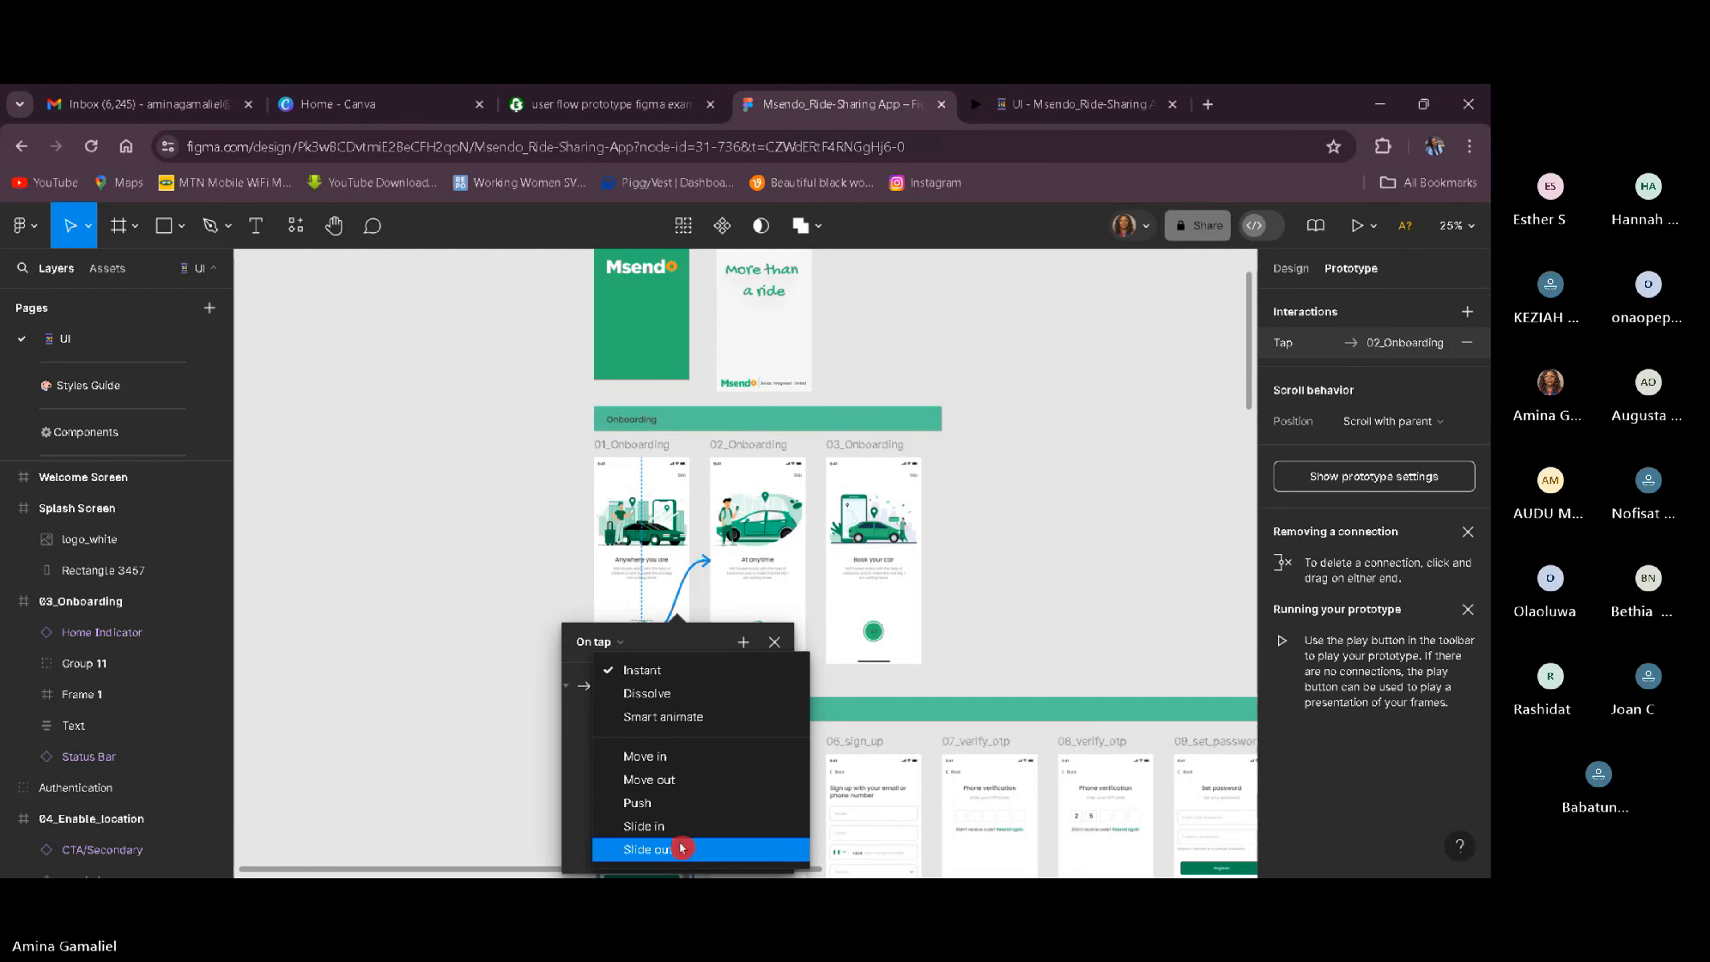
pyautogui.click(680, 716)
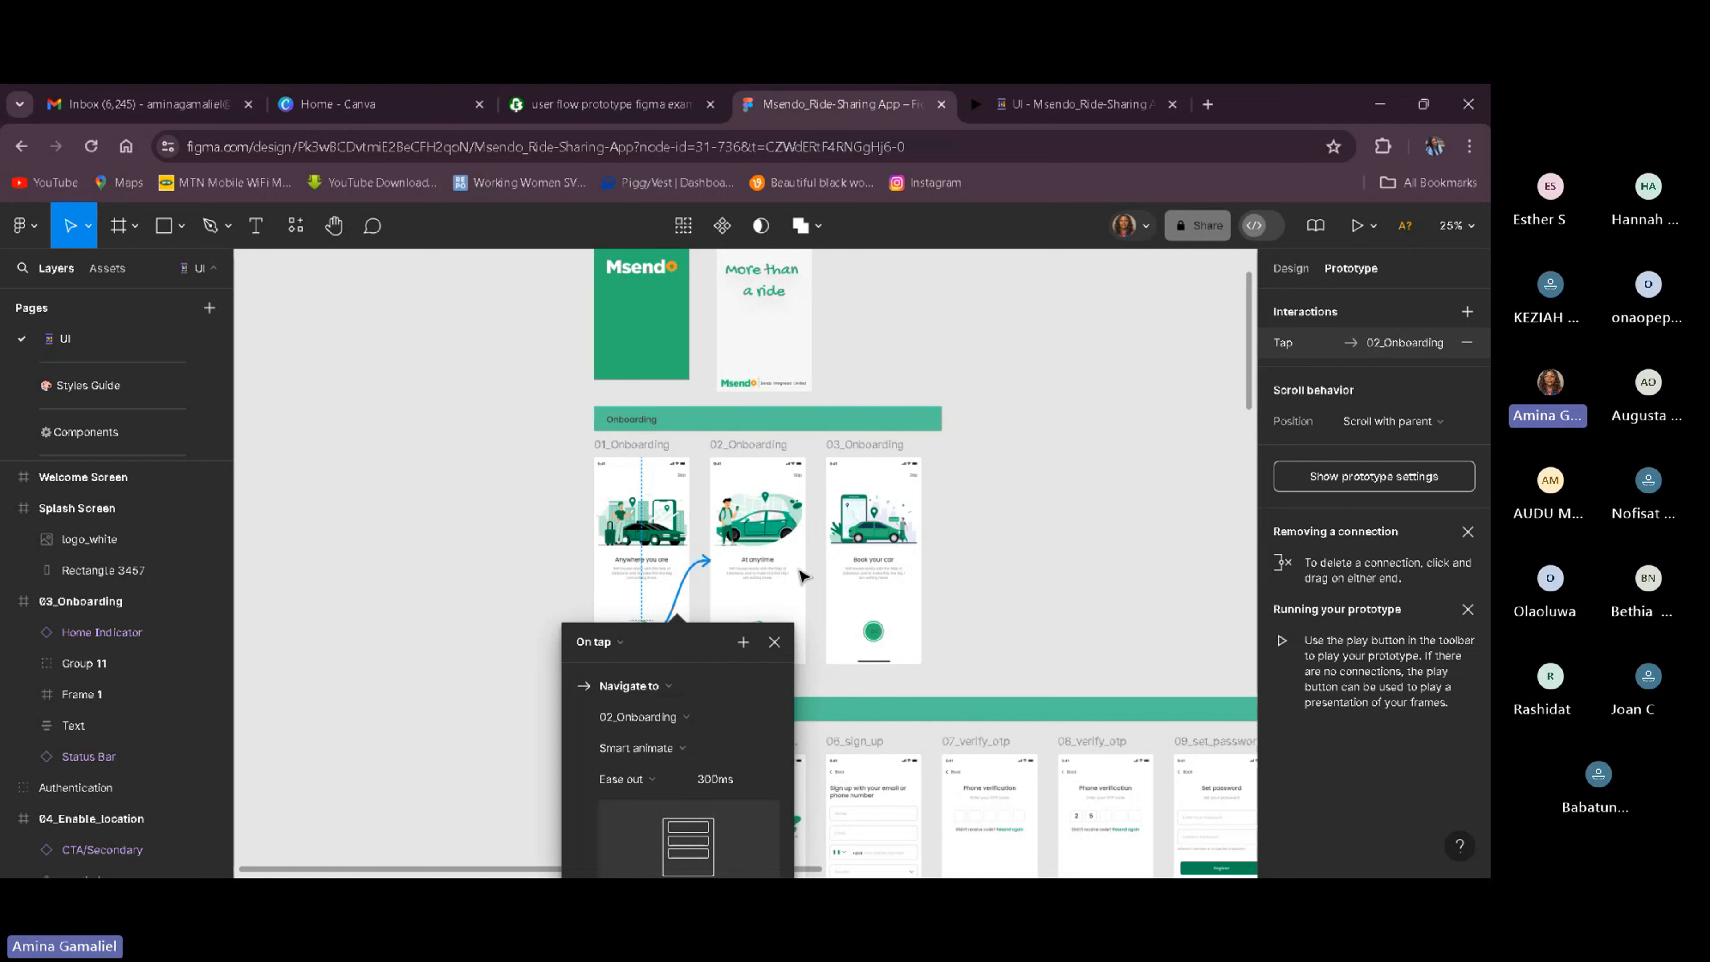
pyautogui.click(968, 608)
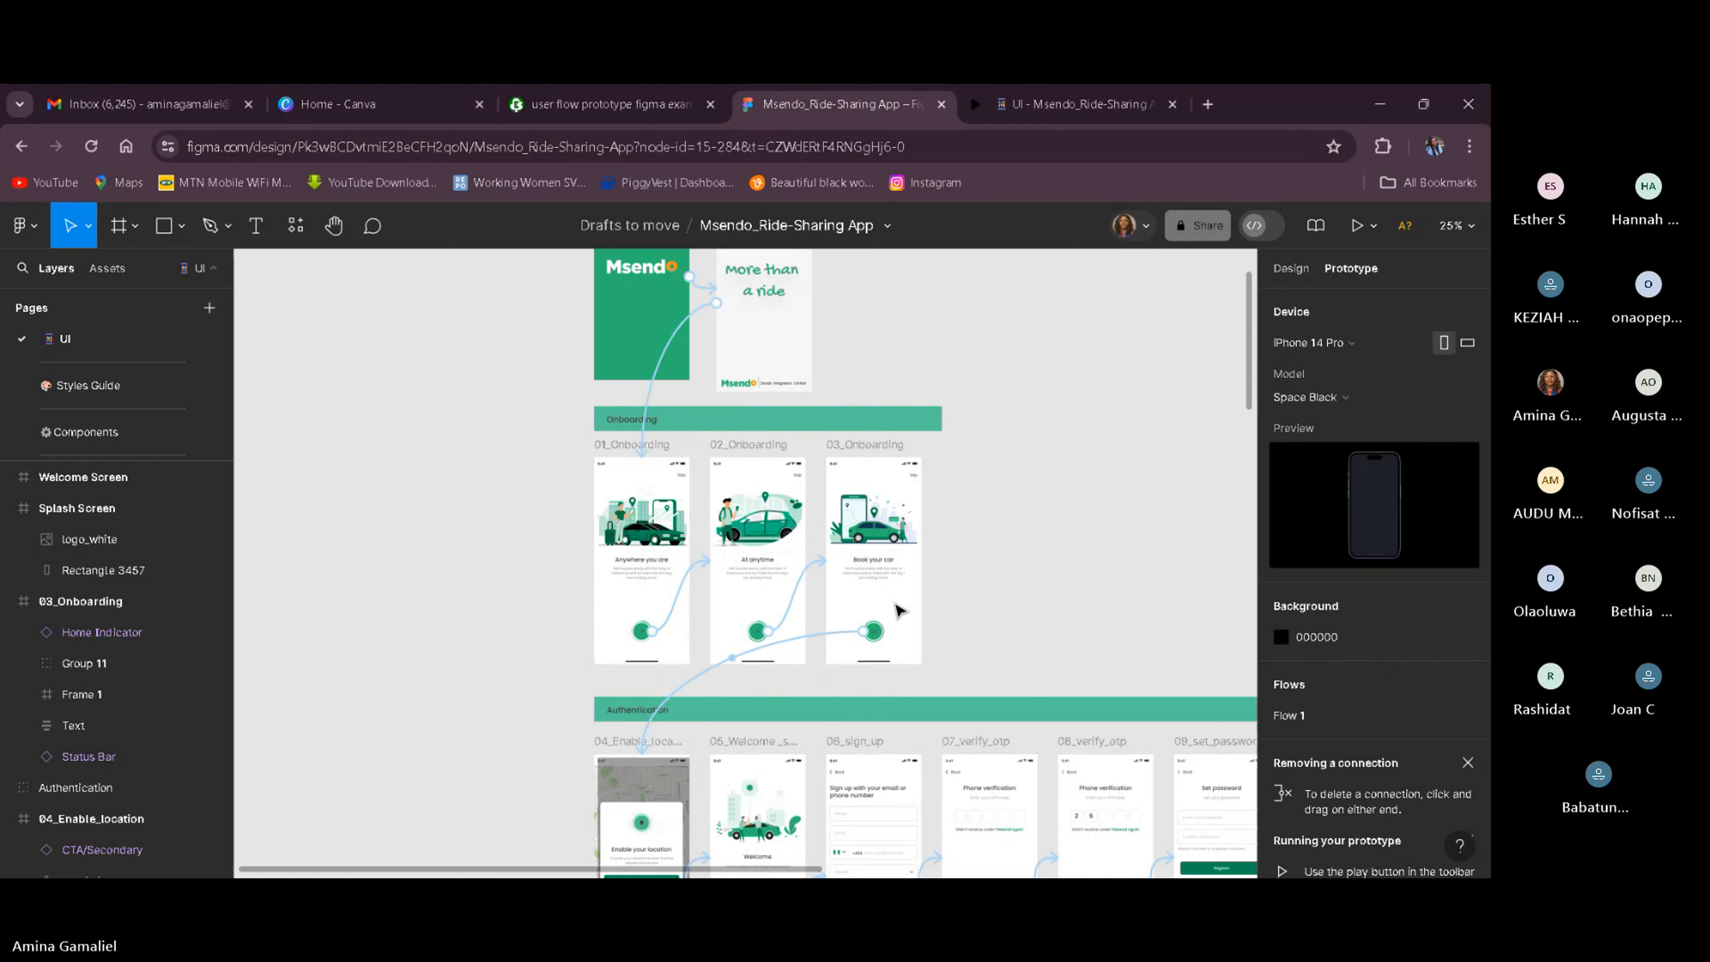
# Set the tap connection from 02_Onboarding to 03_Onboarding to the Smart animate animation.
pyautogui.click(808, 571)
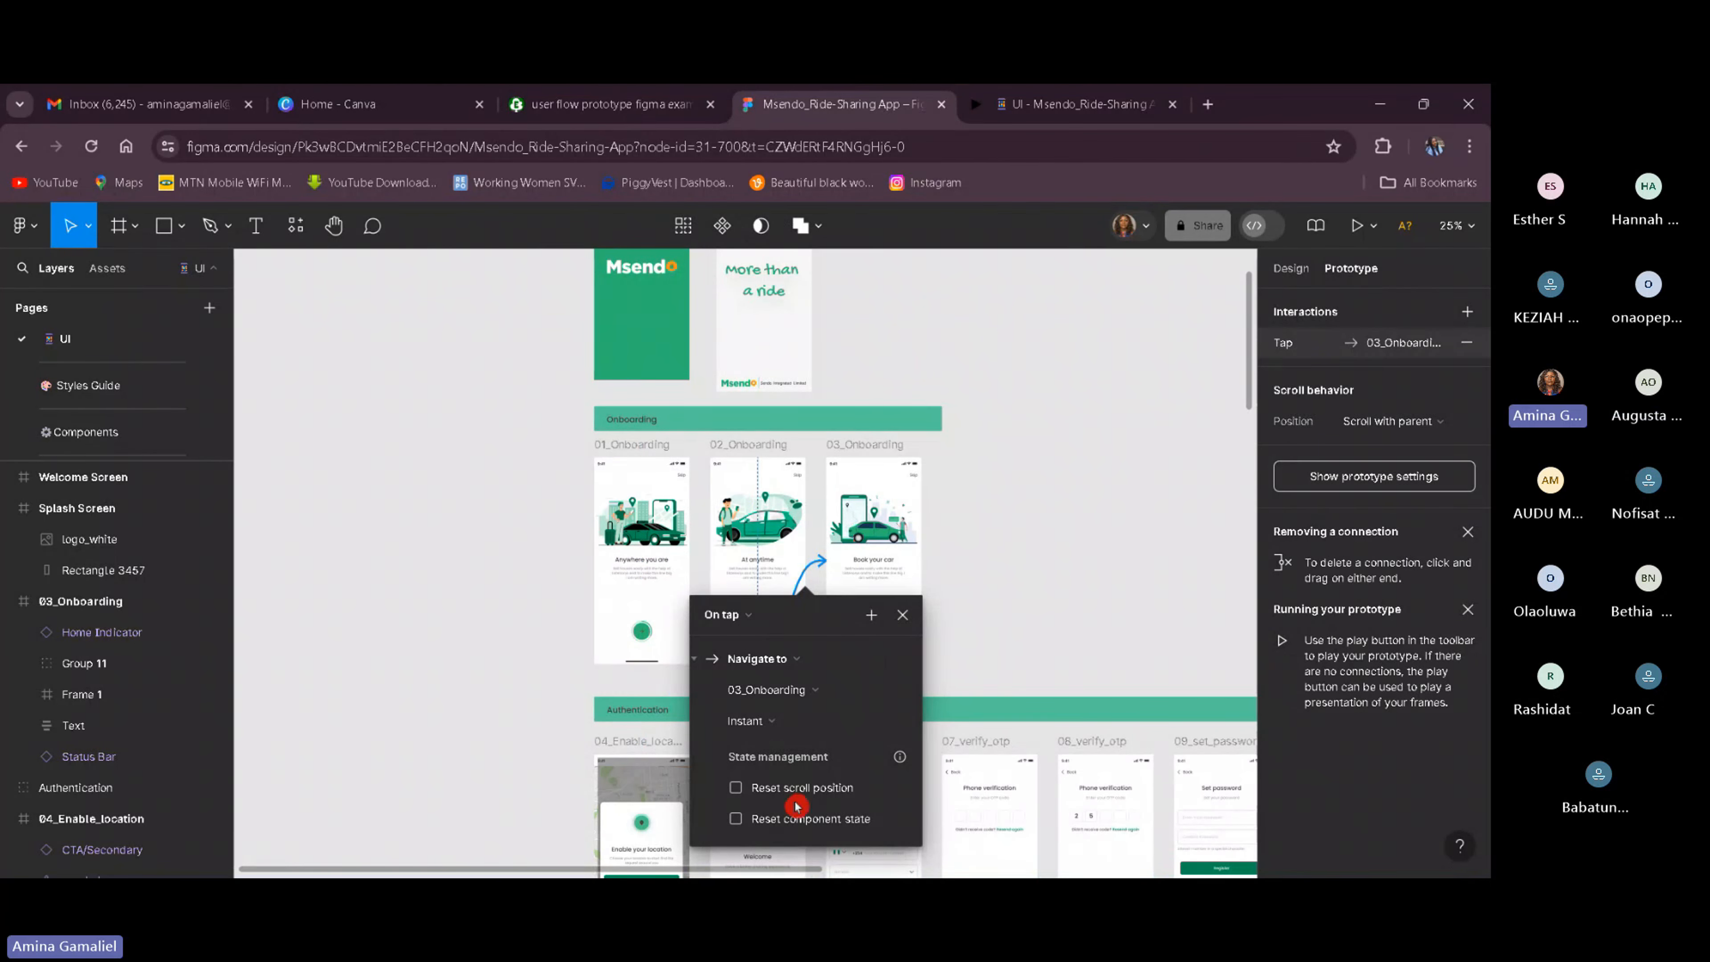
pyautogui.click(785, 725)
pyautogui.click(837, 702)
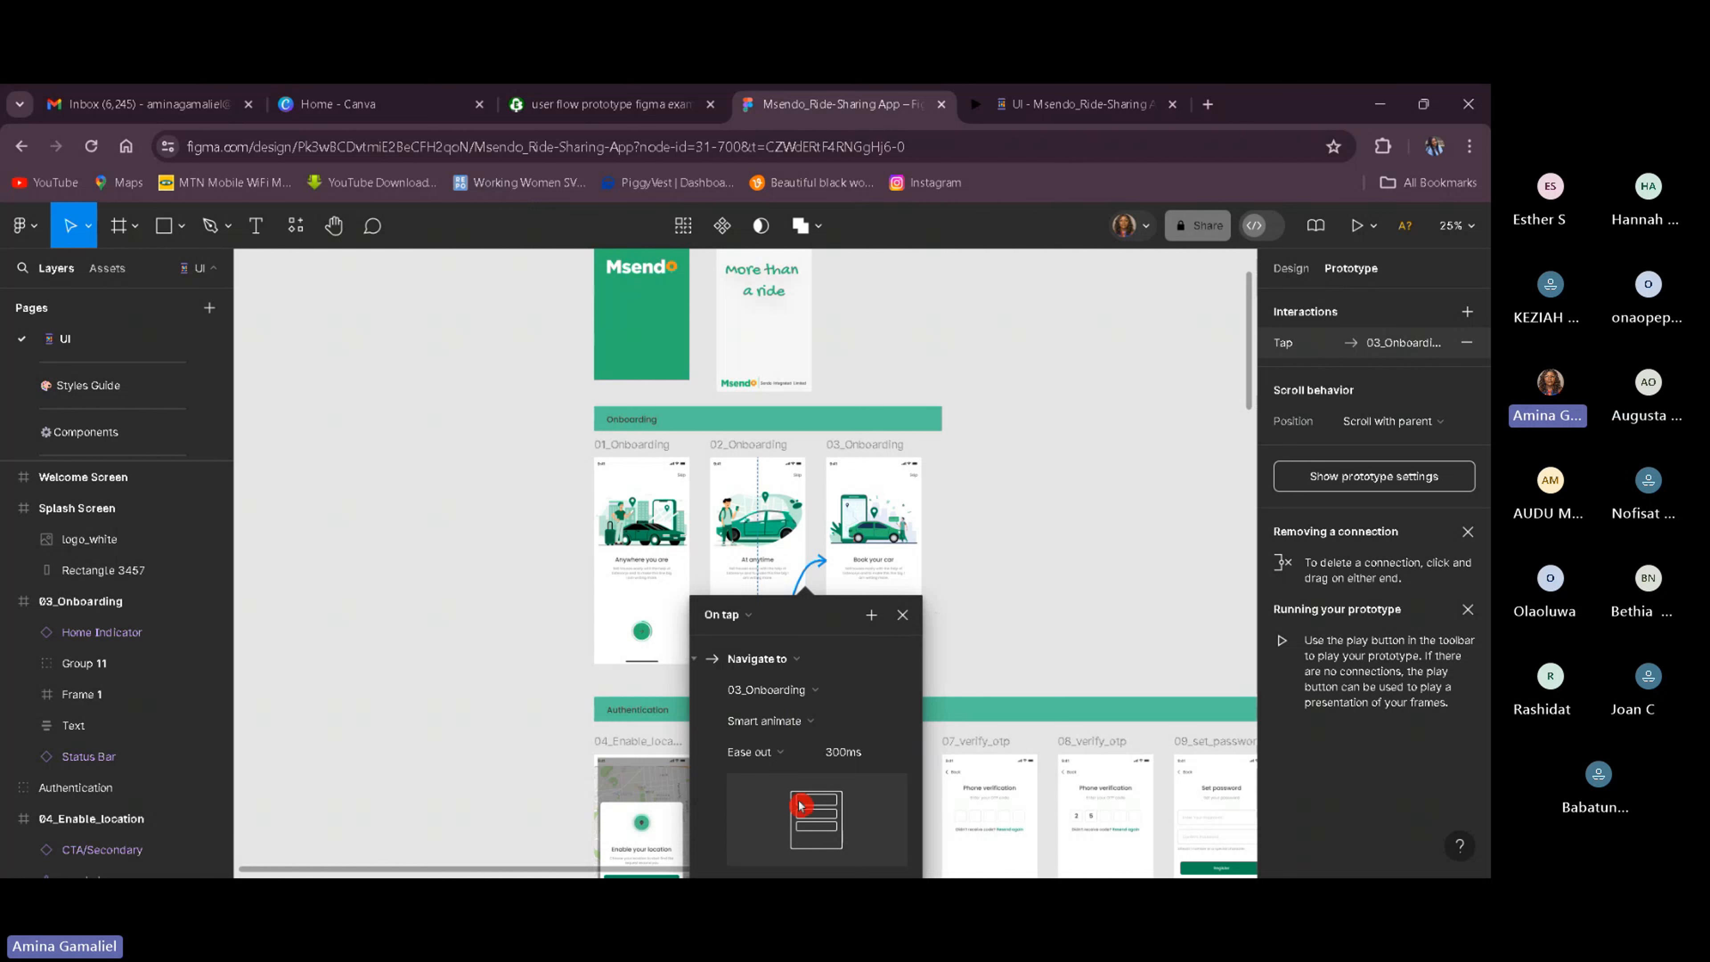
pyautogui.click(867, 766)
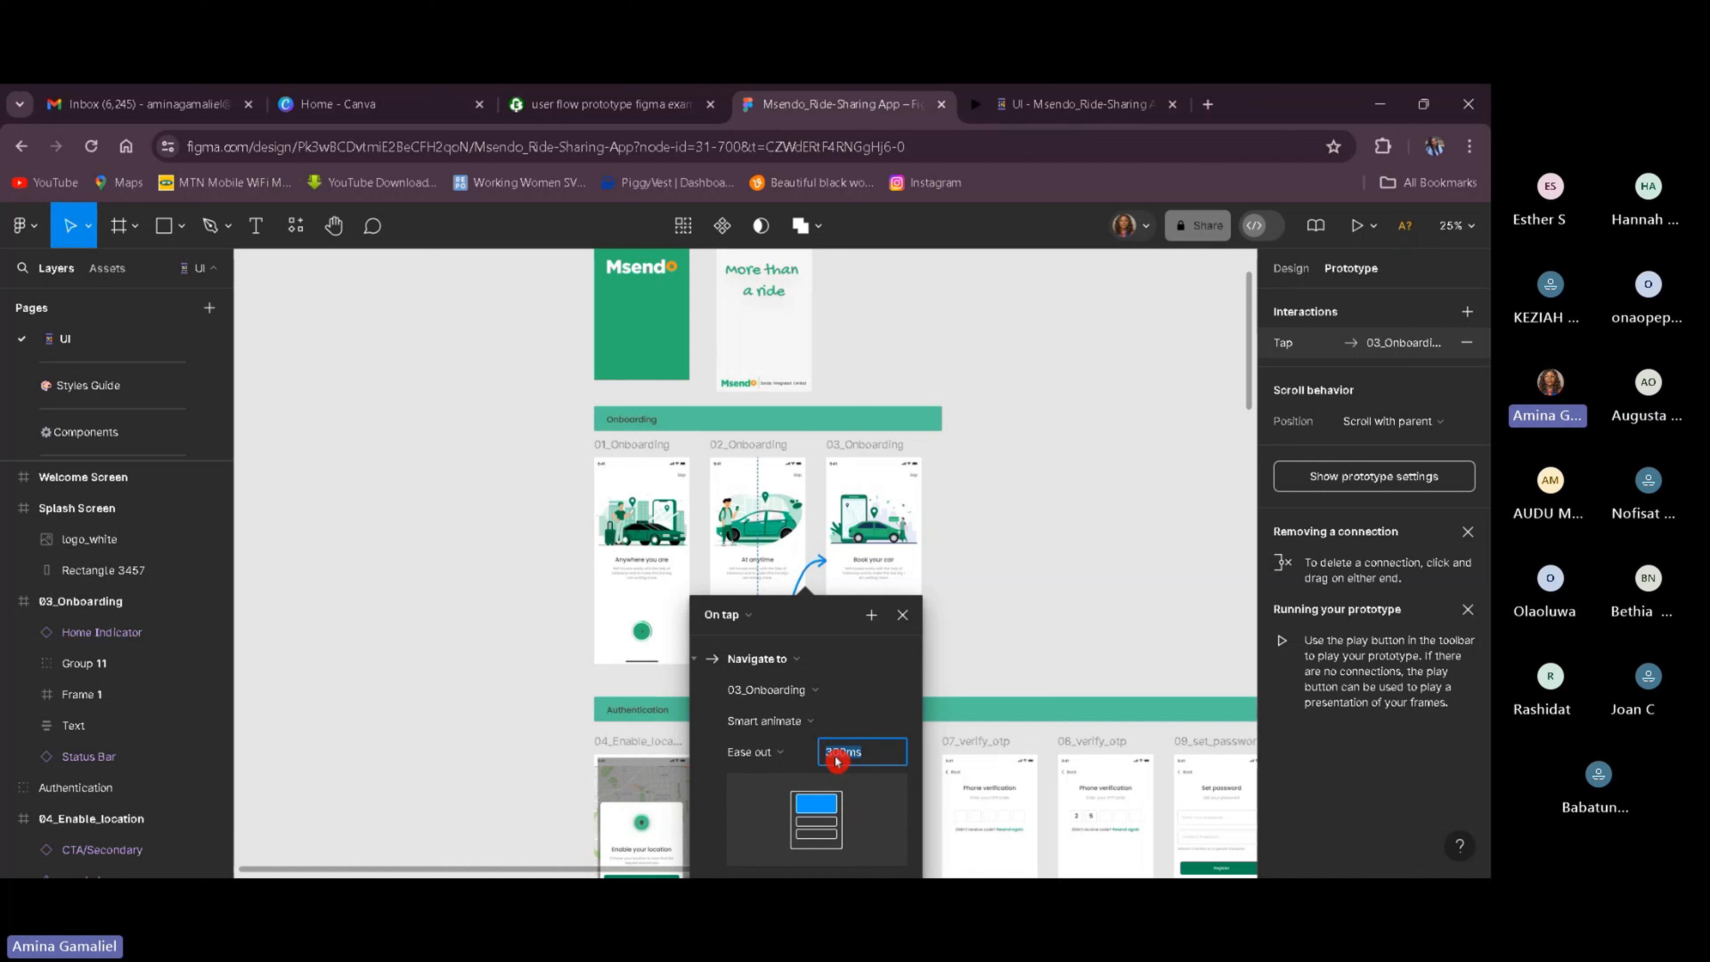
pyautogui.click(1115, 555)
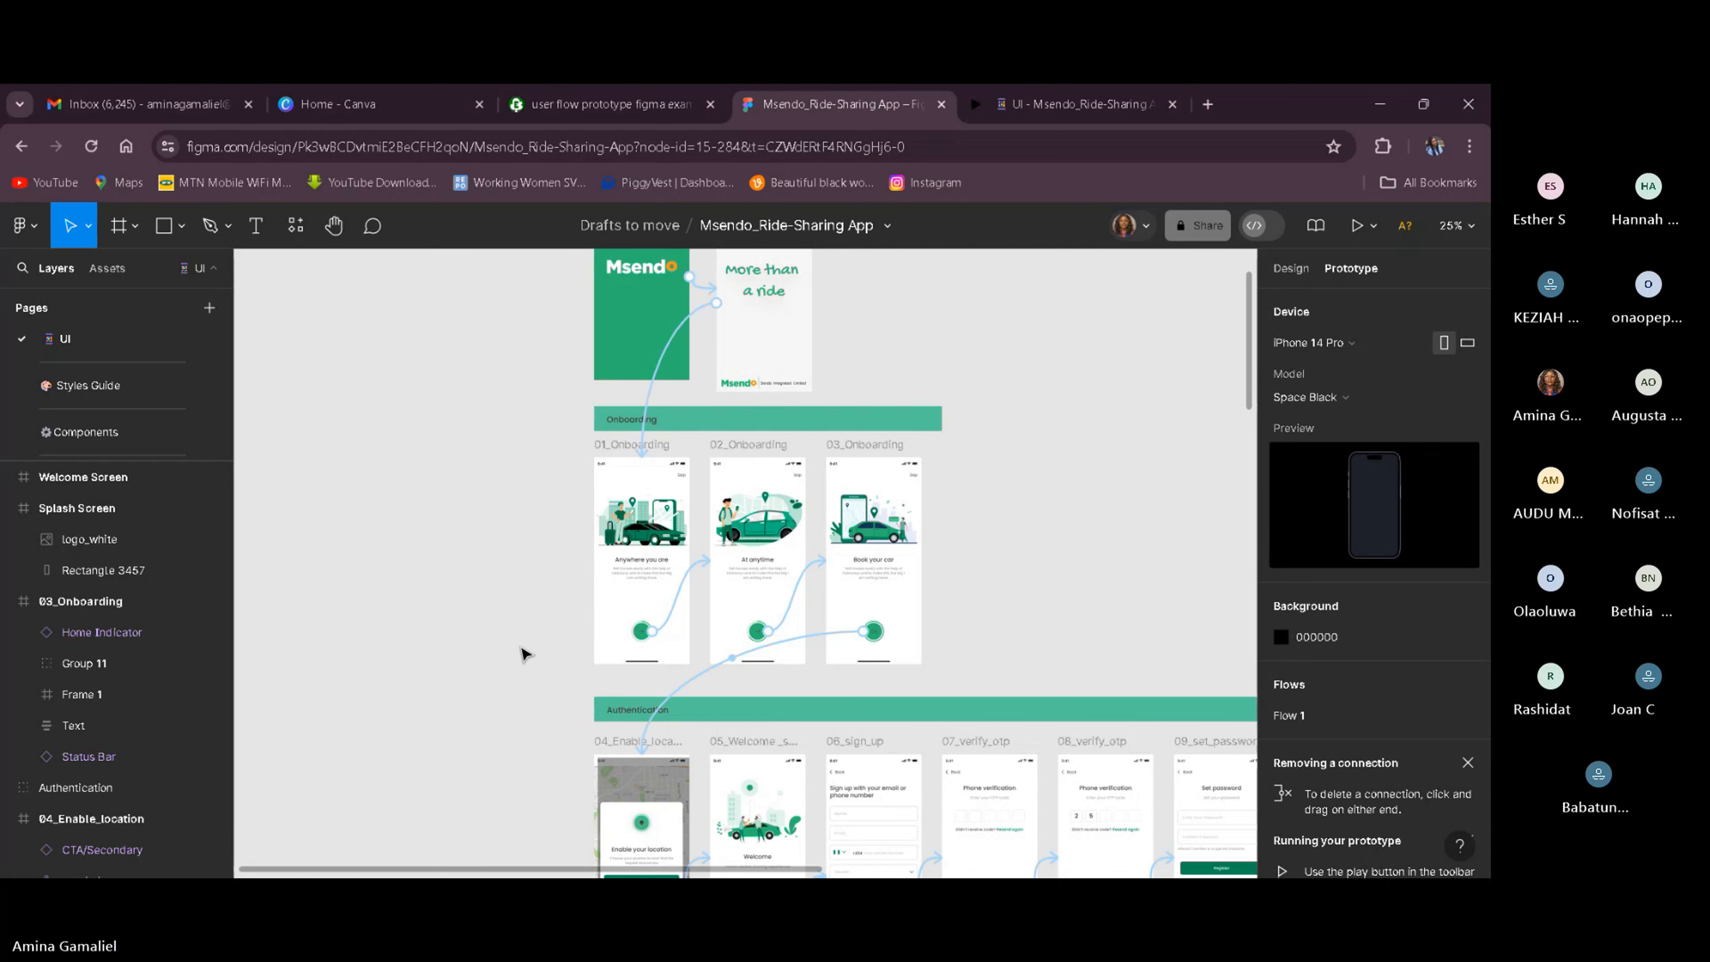
# Replay the prototype through the welcome screen to the first onboarding screen and close the preview.
pyautogui.click(1352, 241)
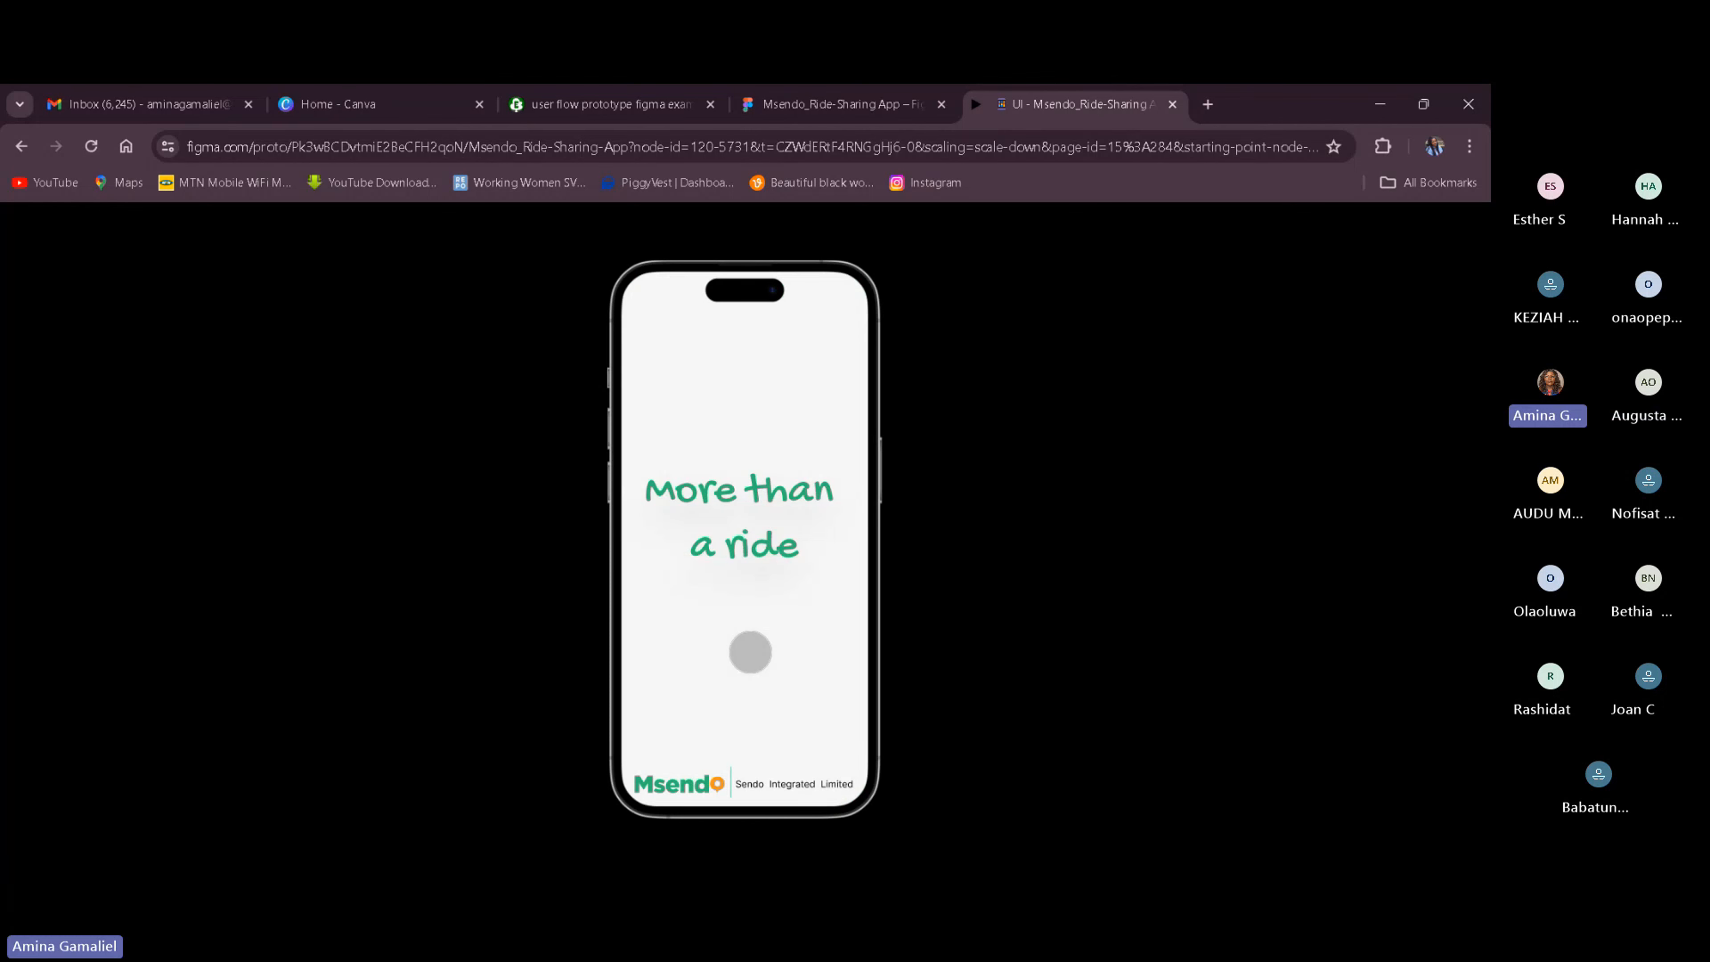
pyautogui.click(750, 651)
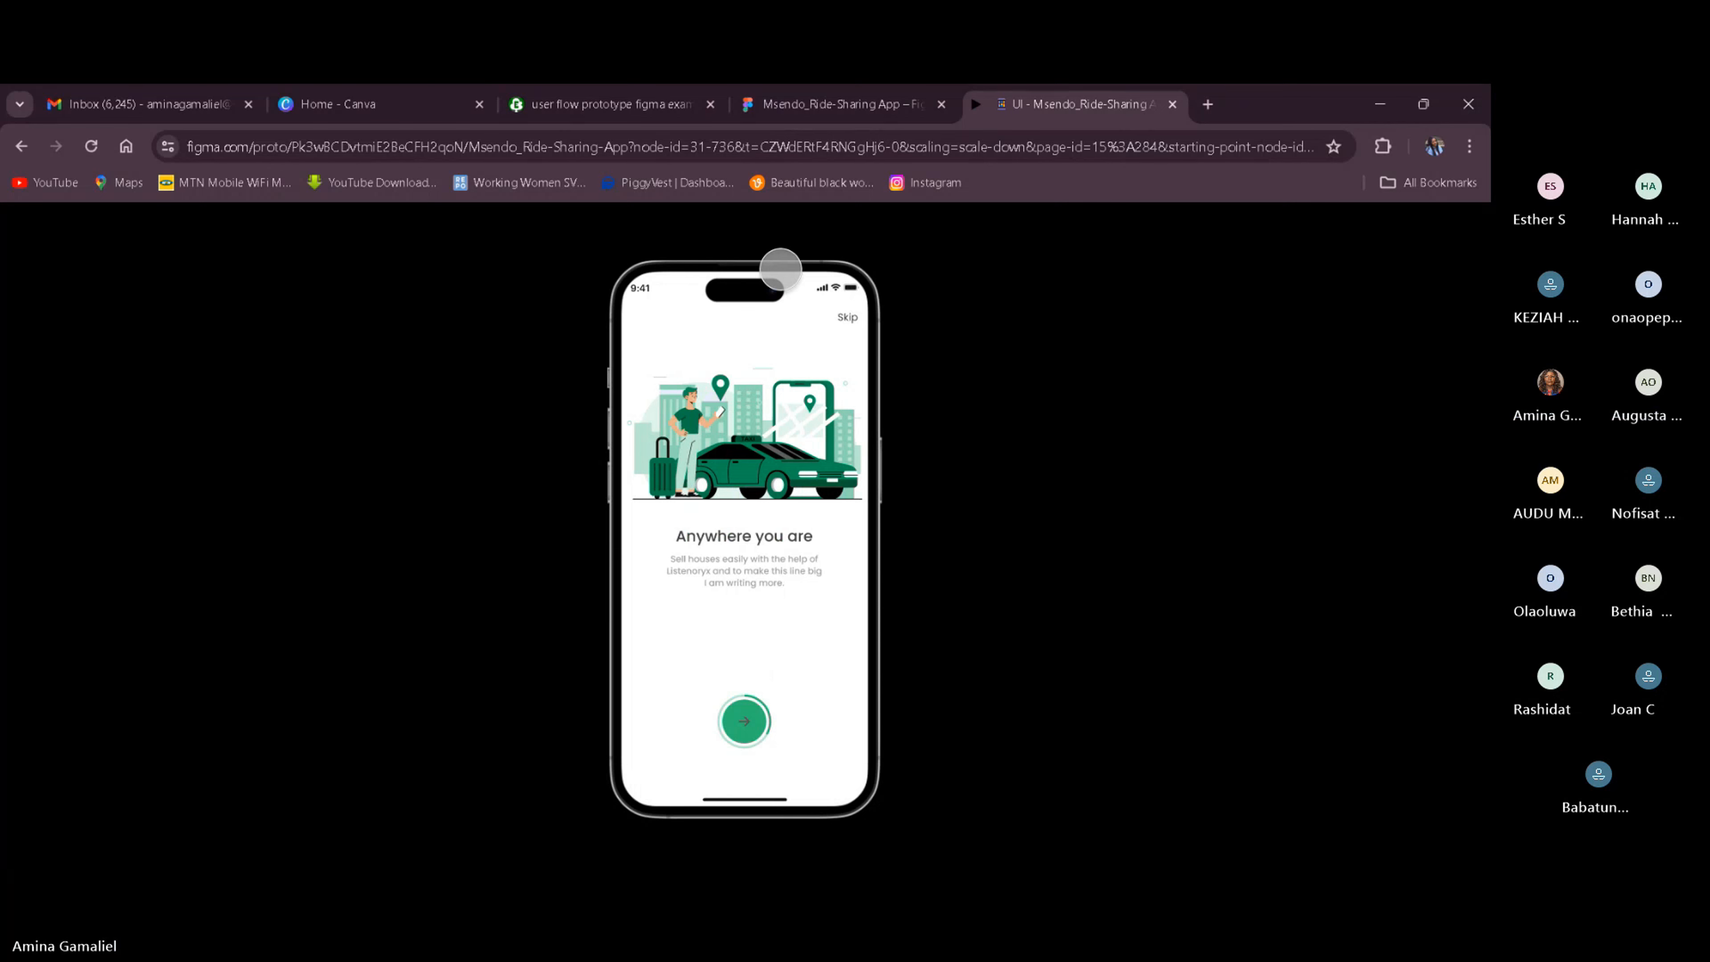
pyautogui.click(1177, 110)
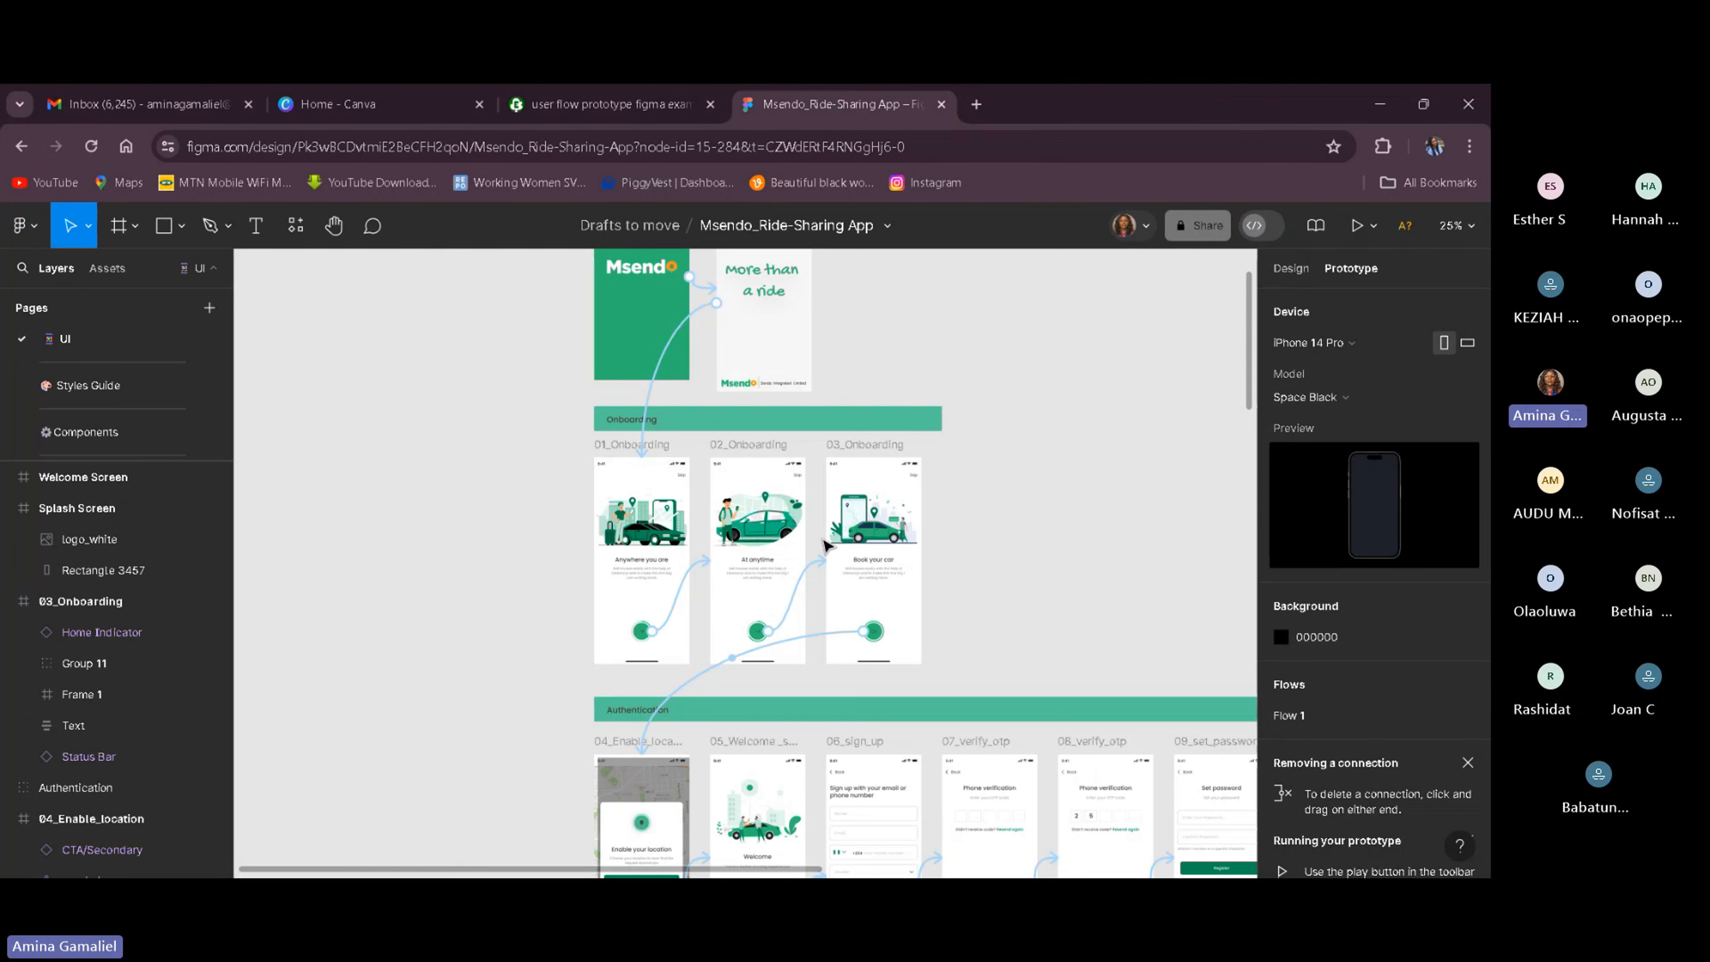
# Change the easing of the Splash Screen to Welcome Screen connection to Ease out.
pyautogui.scroll(3, 934, 518)
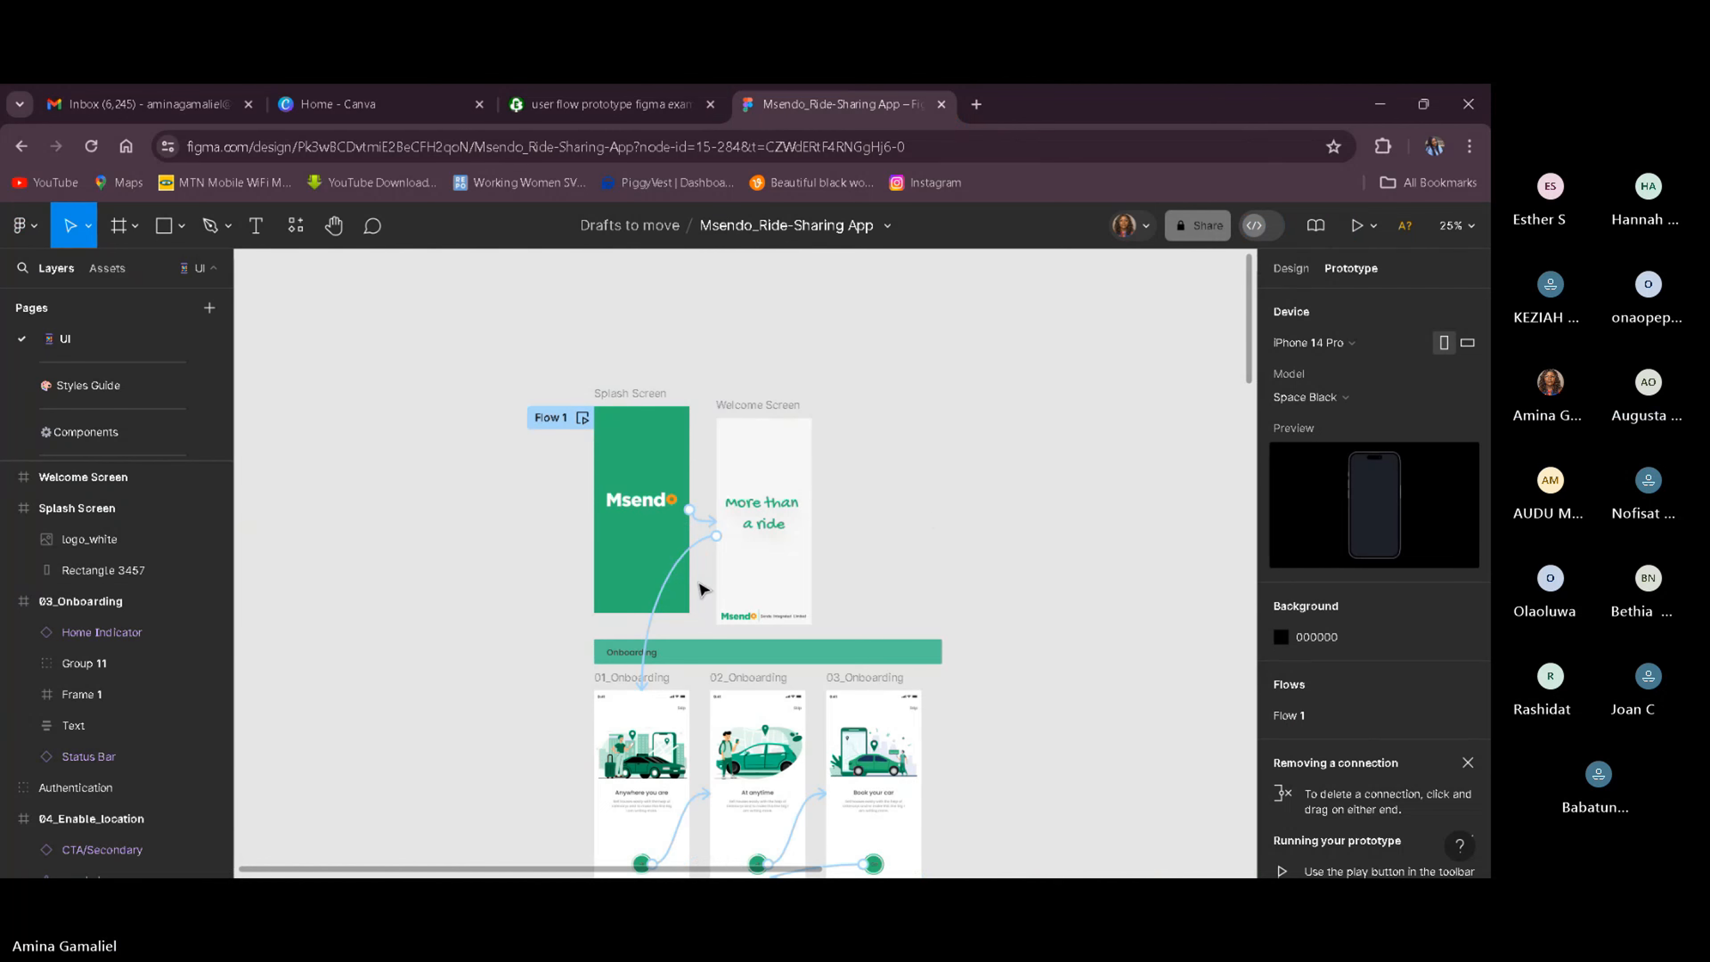
pyautogui.click(649, 556)
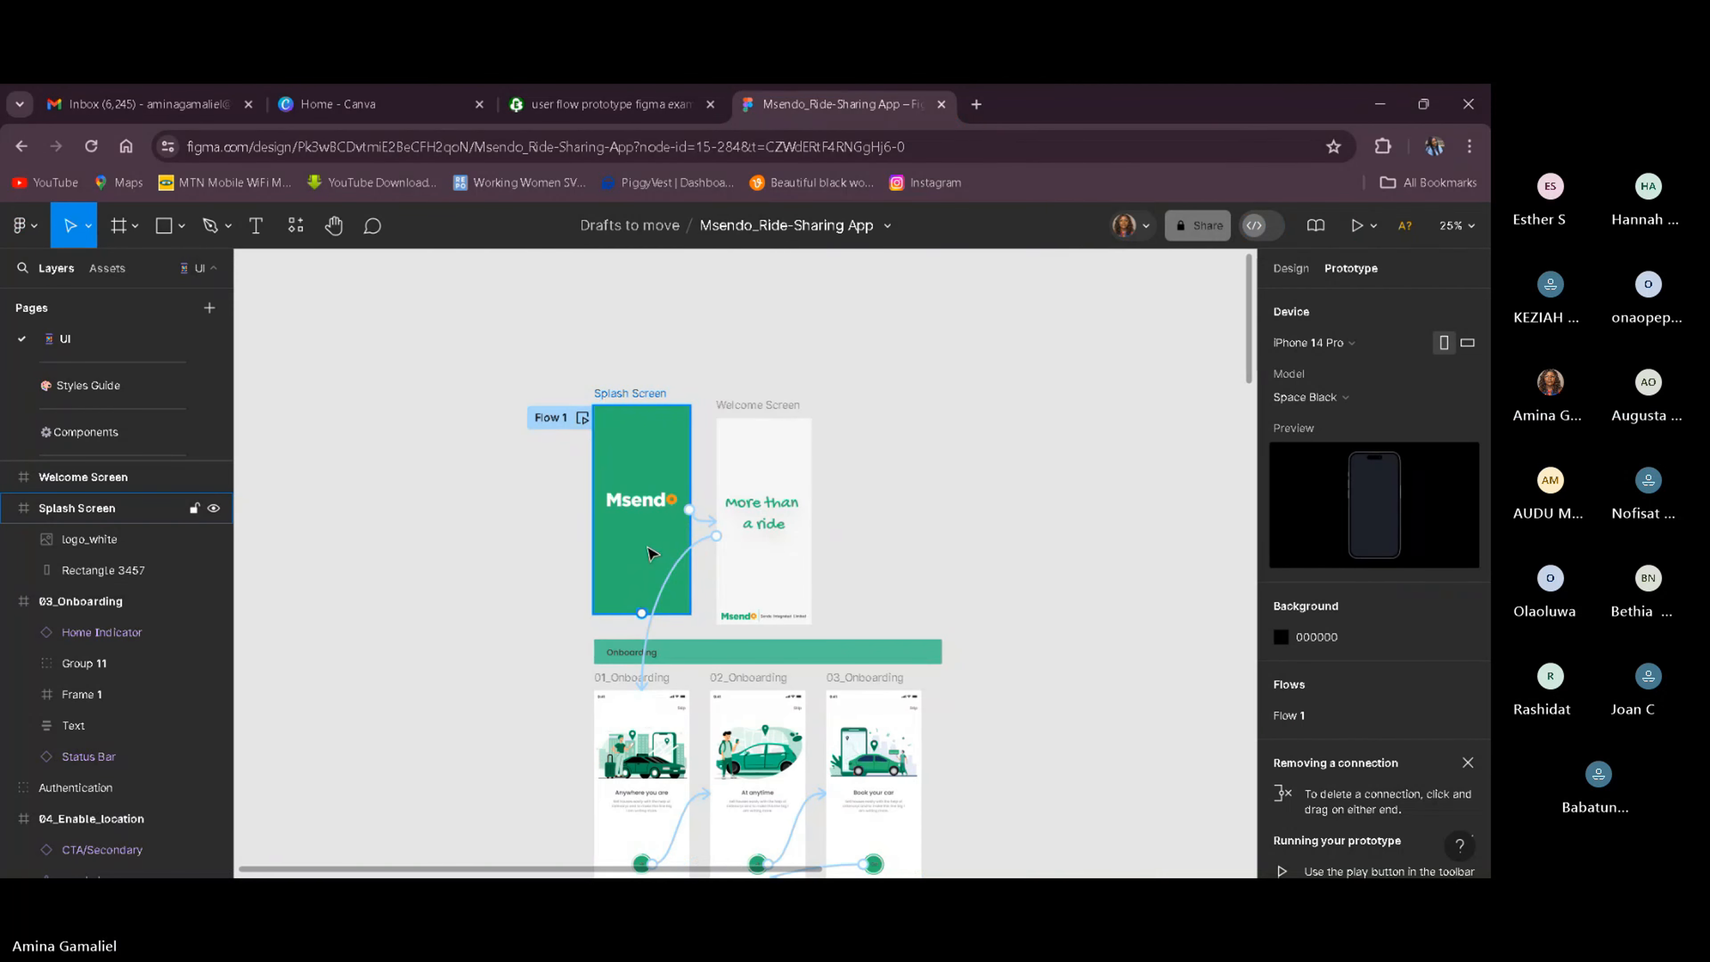
pyautogui.click(652, 554)
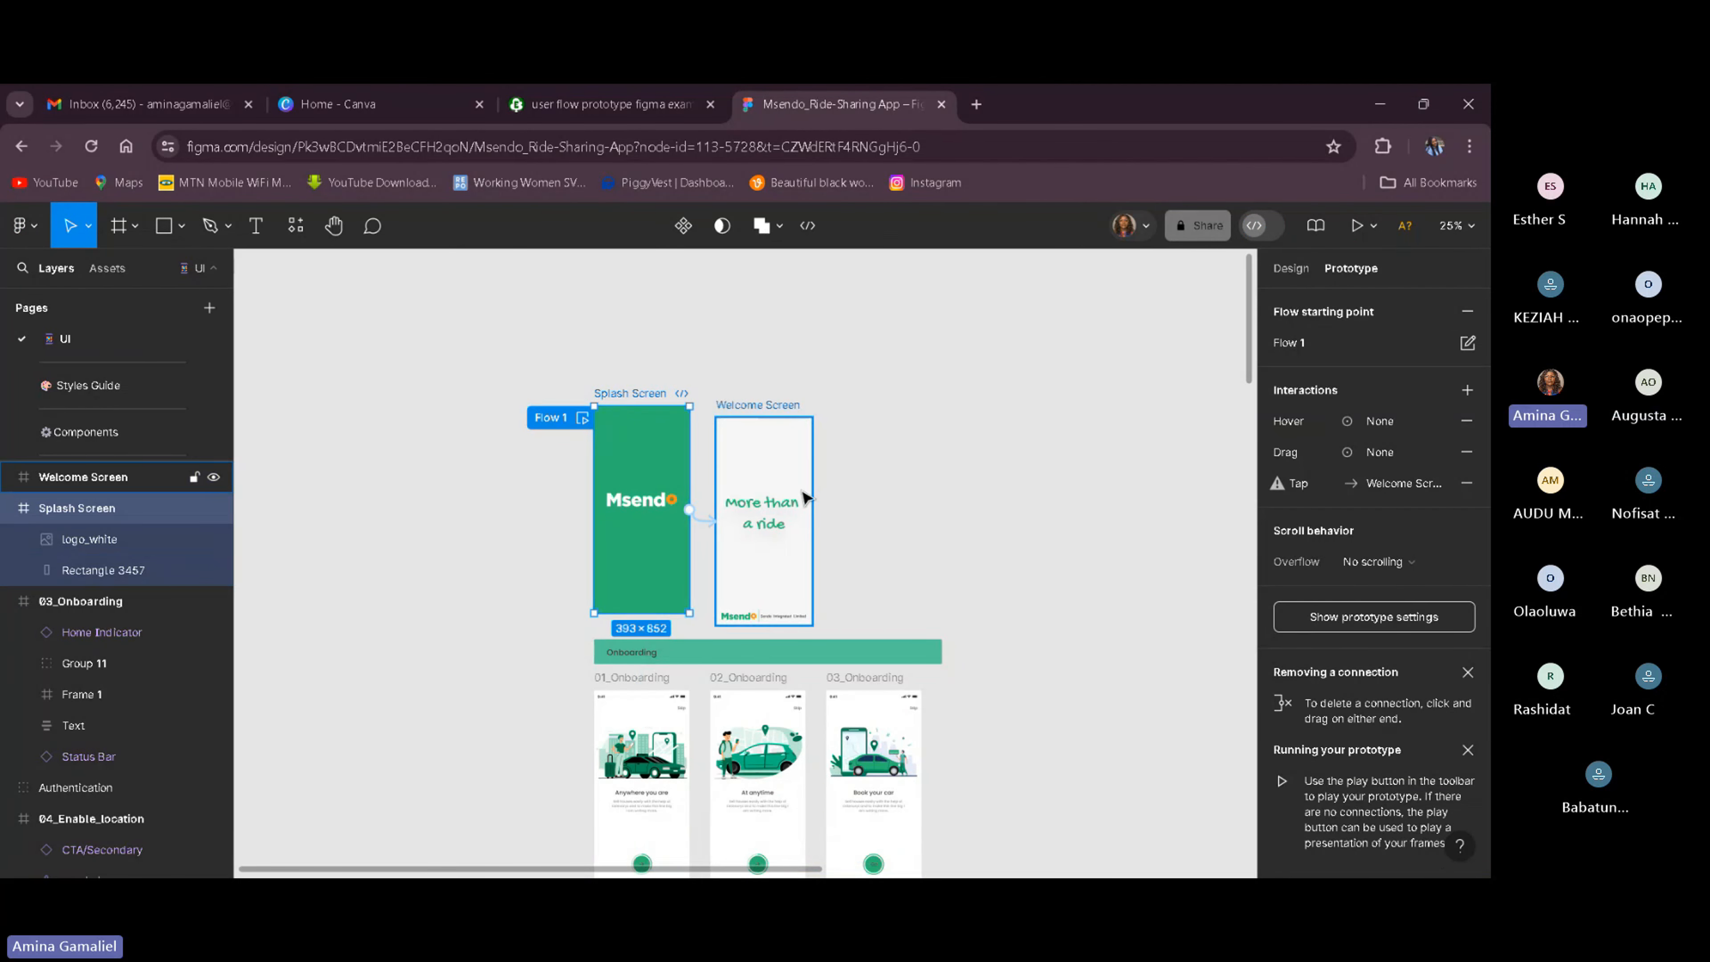
pyautogui.click(705, 520)
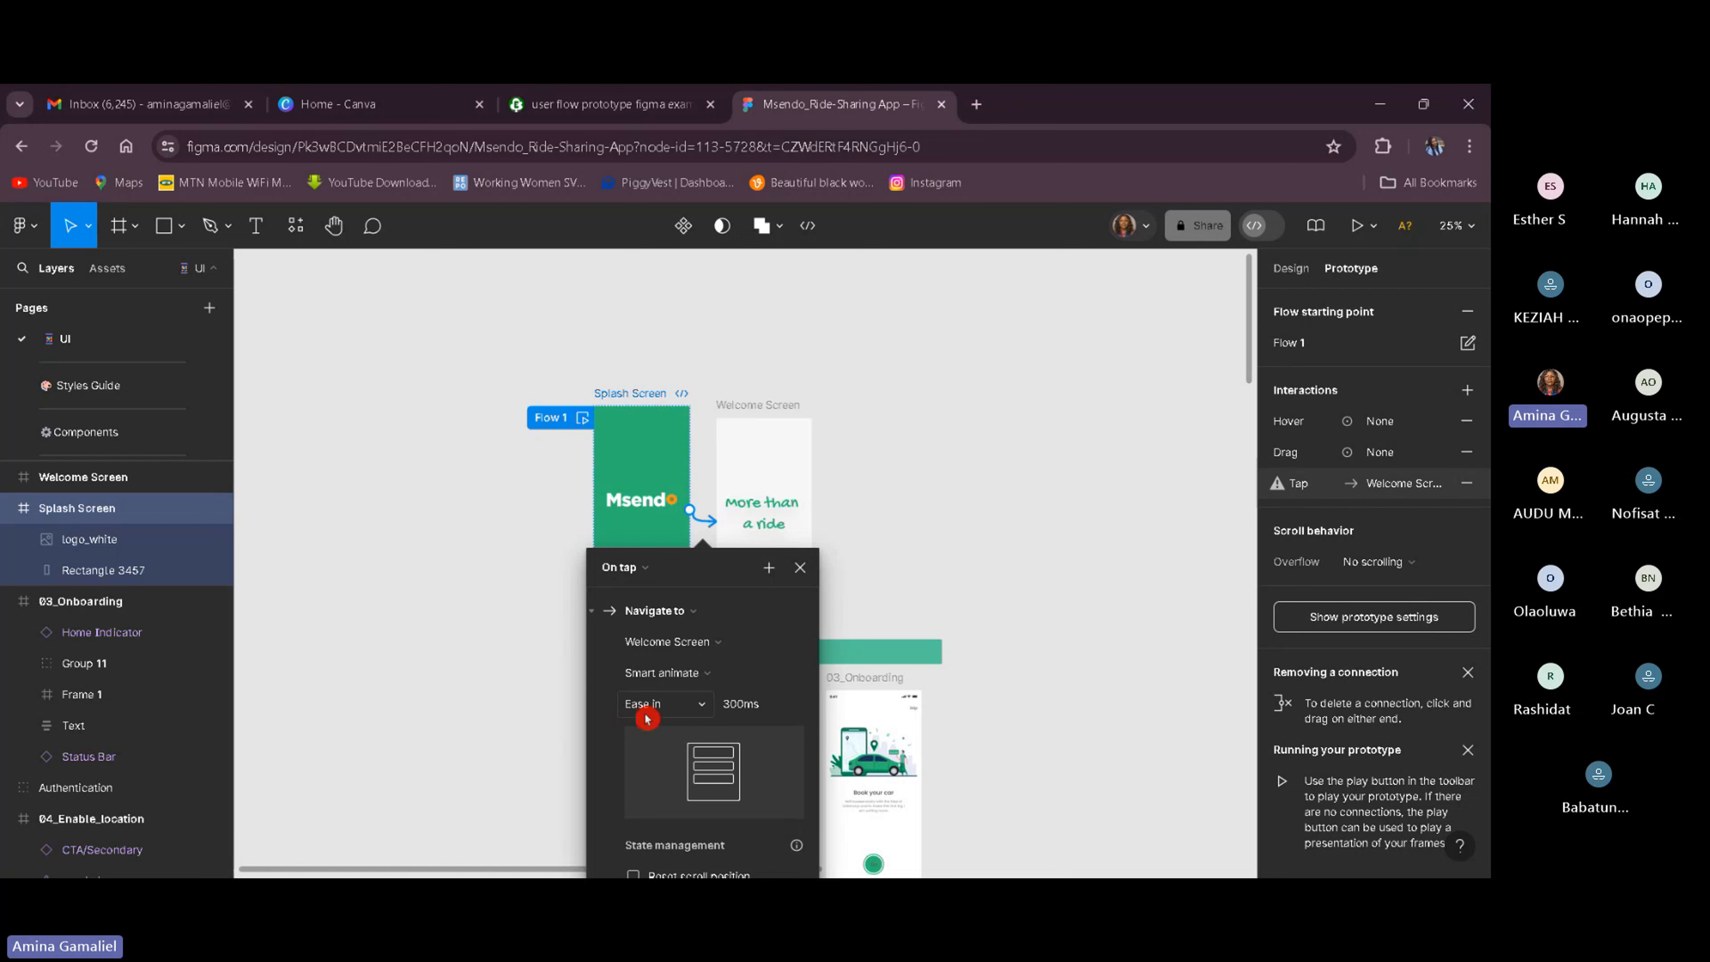
pyautogui.click(703, 721)
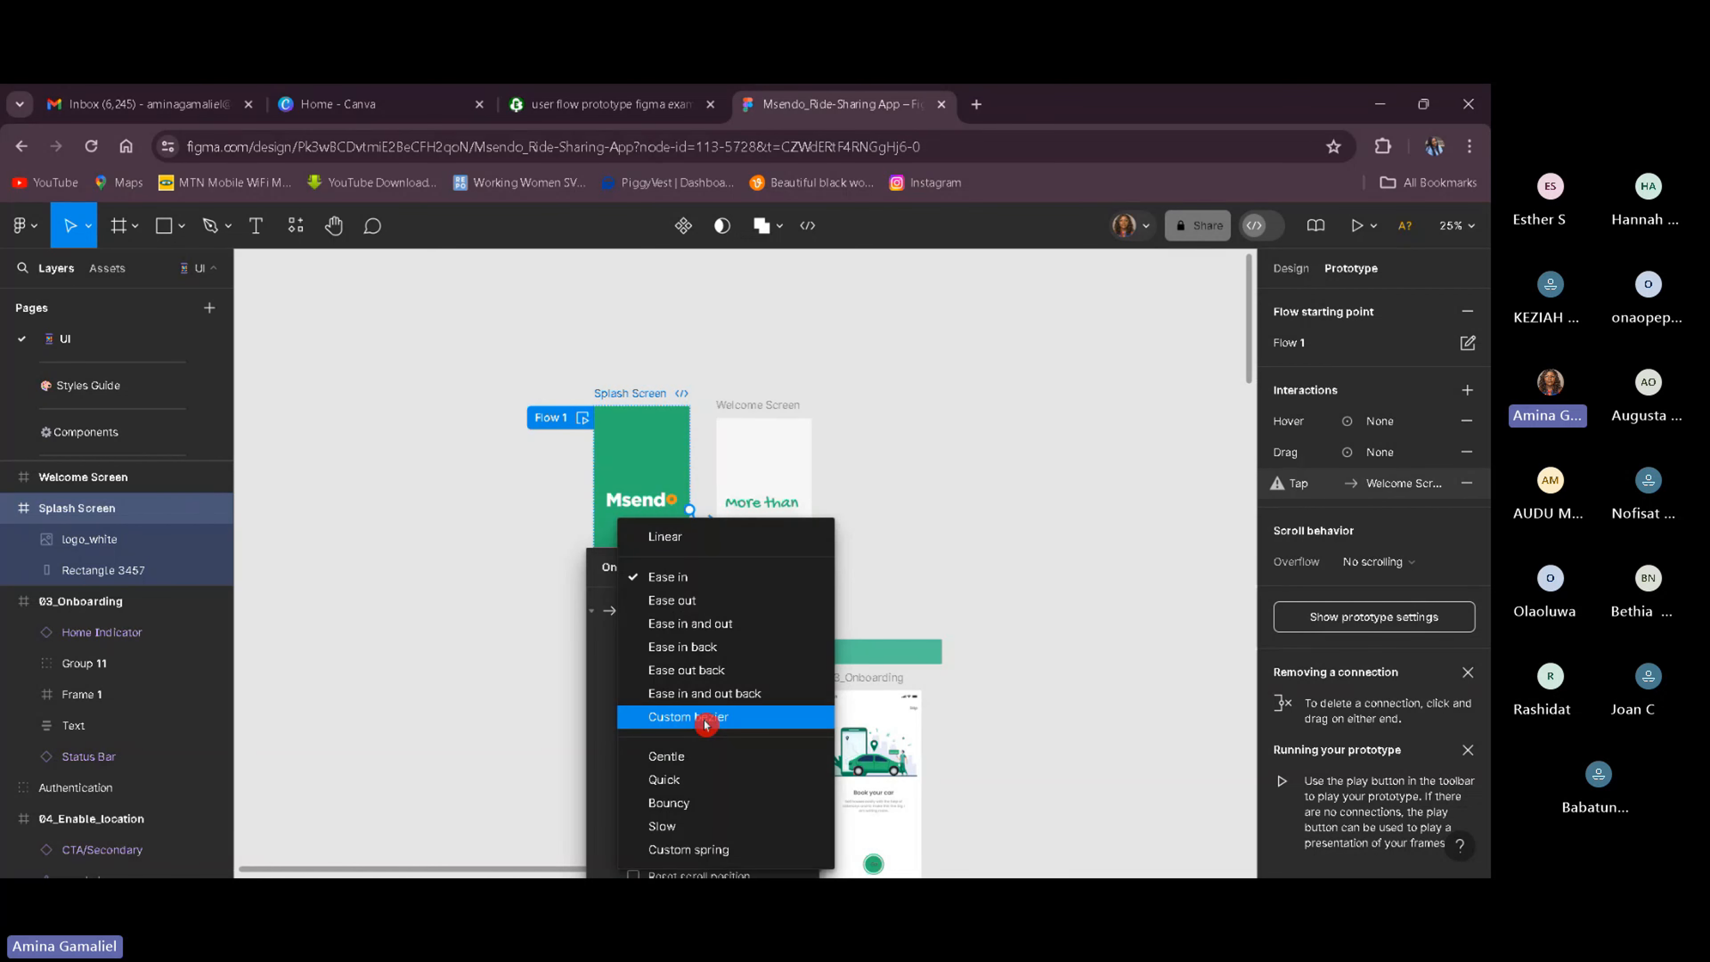
pyautogui.click(706, 601)
pyautogui.click(893, 584)
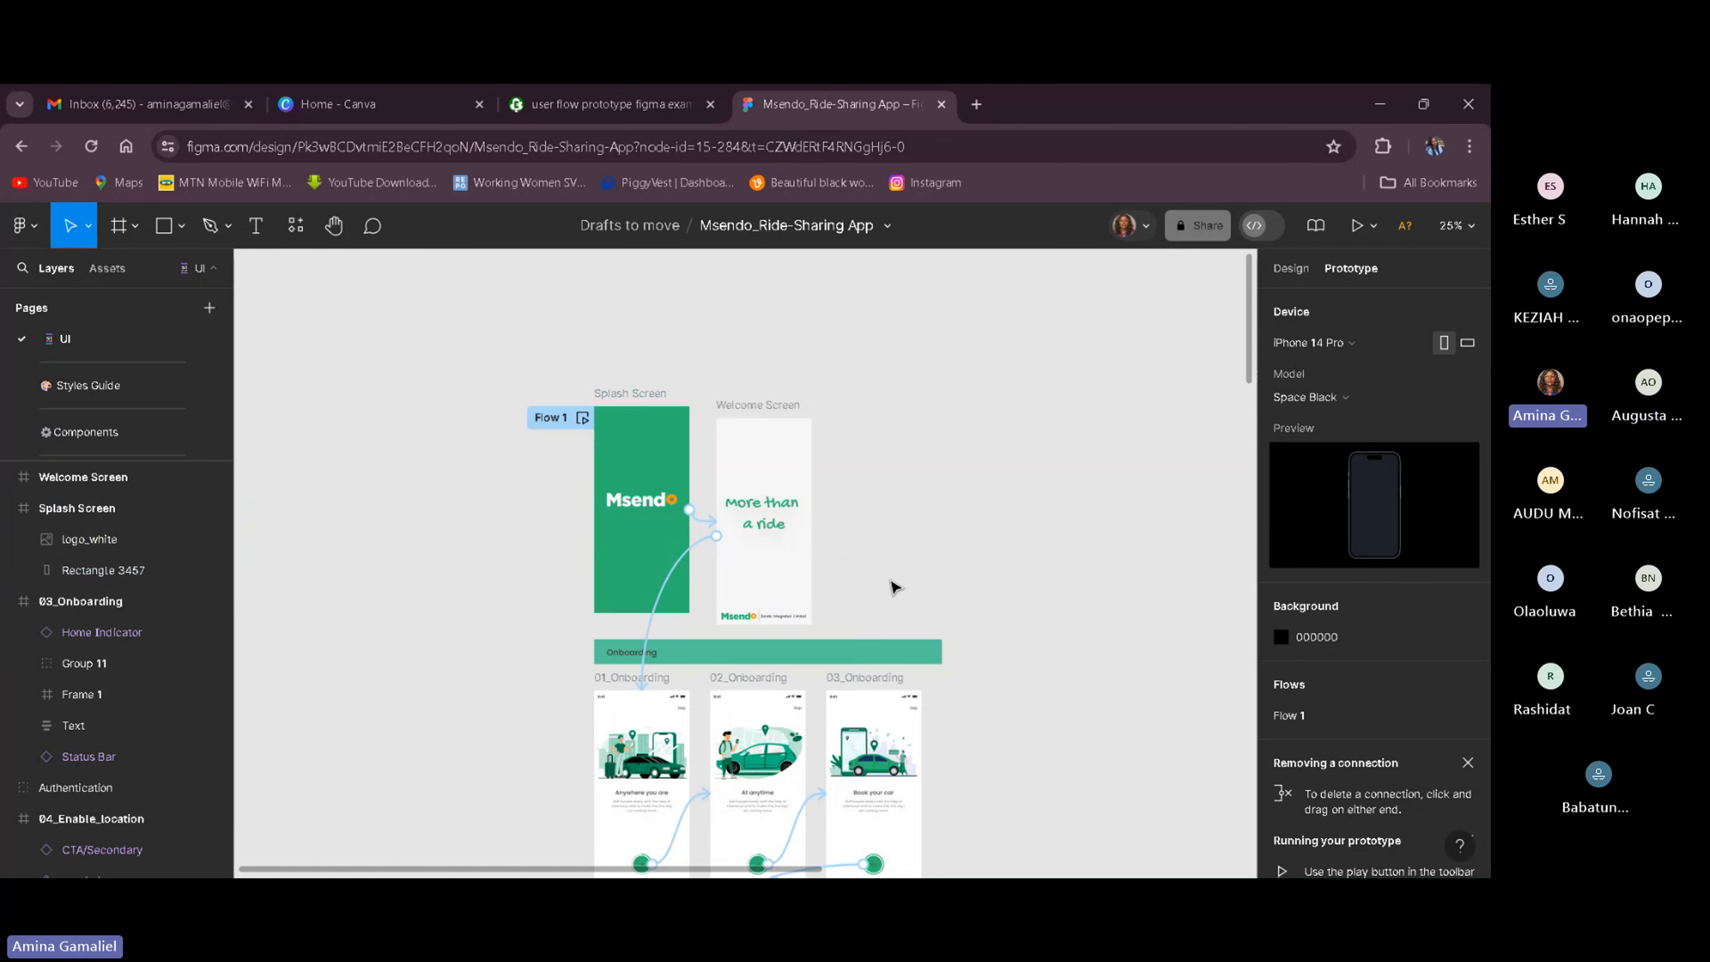
# Review the animation and easing options of the tap connection from the Welcome Screen to 01_Onboarding, keeping Push and Ease out.
pyautogui.click(643, 677)
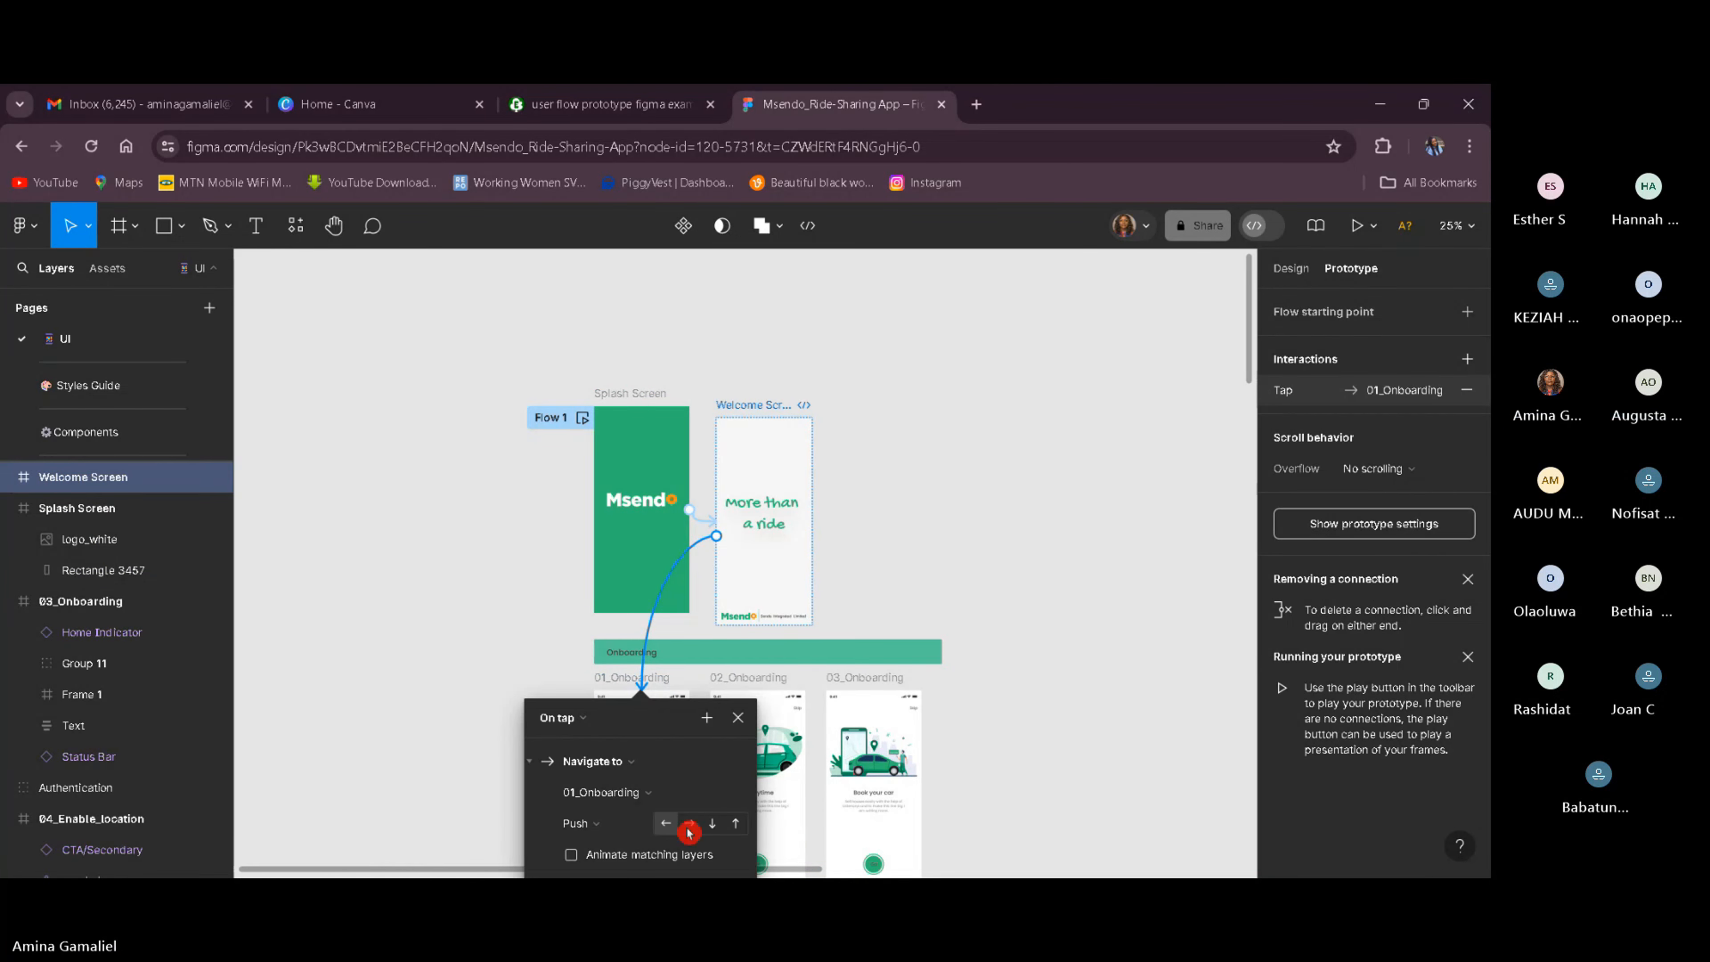
pyautogui.scroll(-3, 1036, 623)
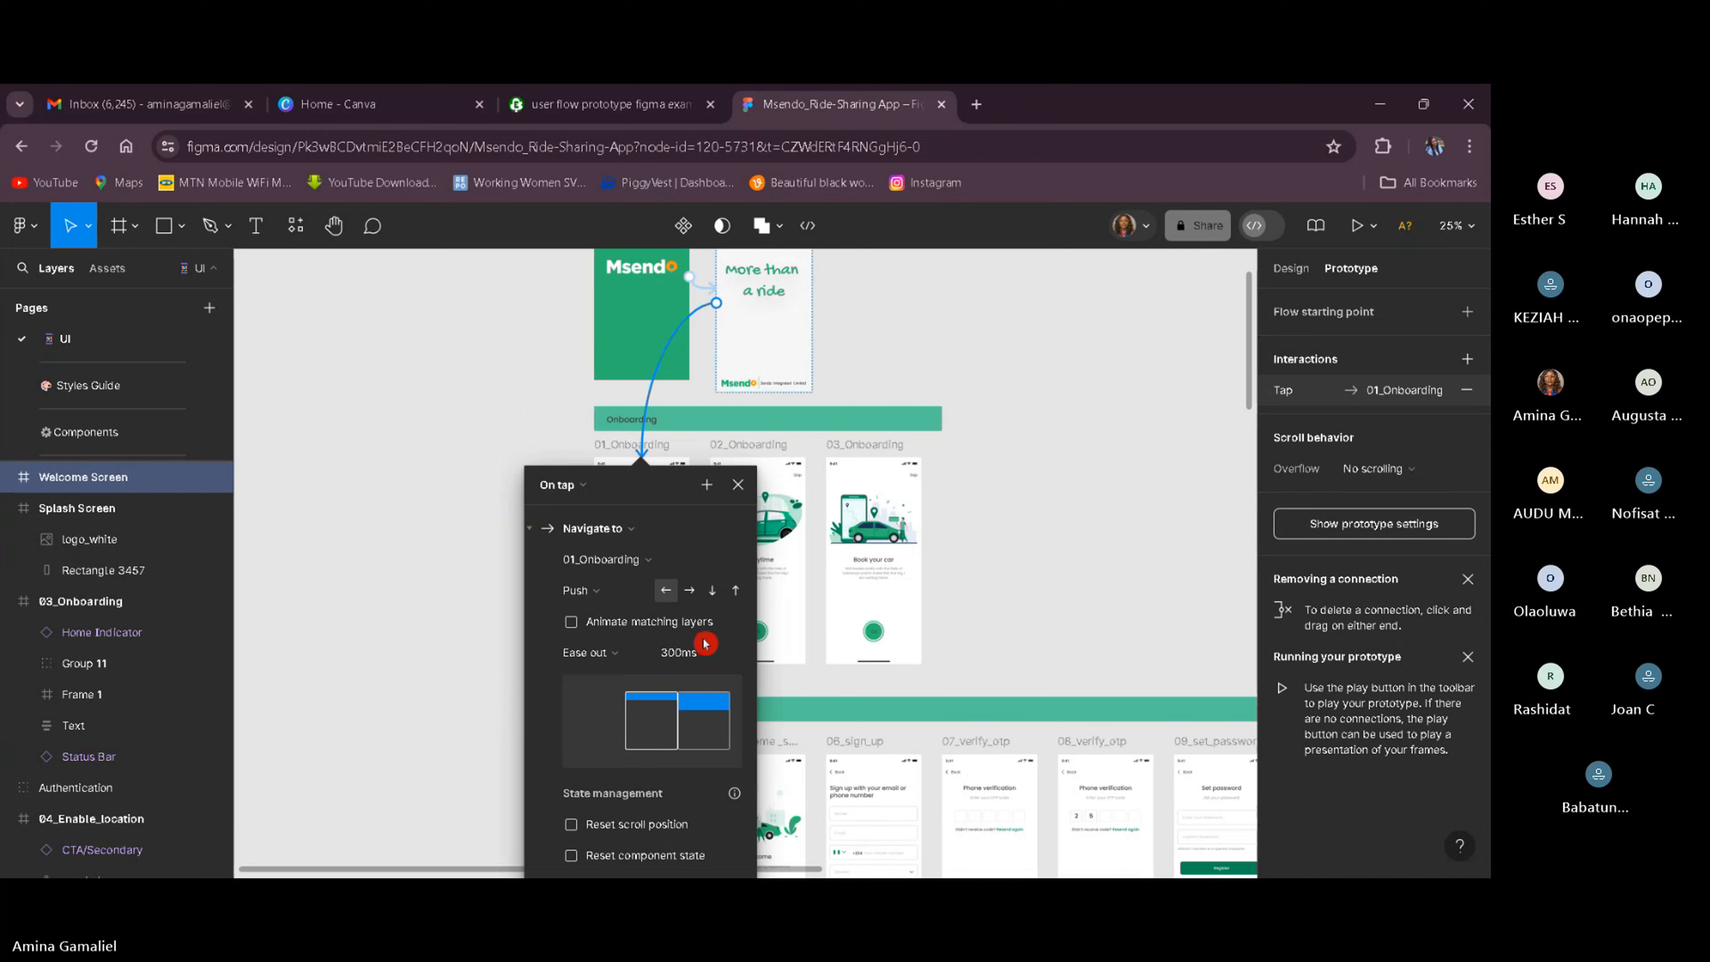
pyautogui.click(586, 593)
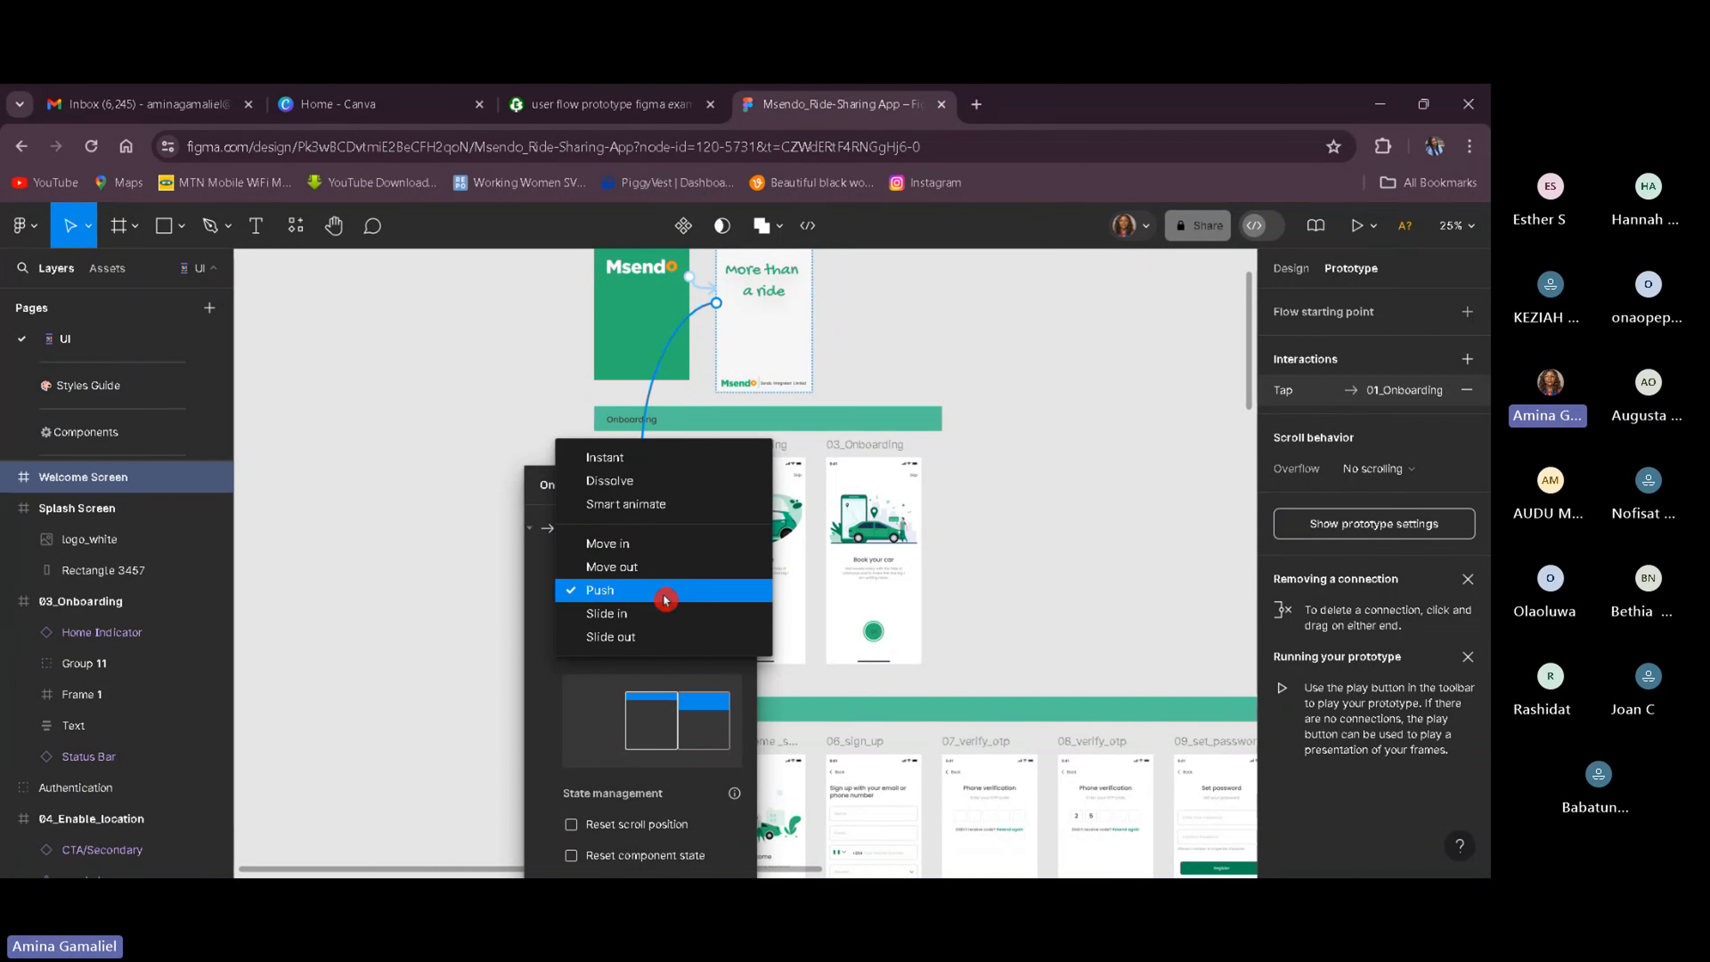
pyautogui.click(836, 546)
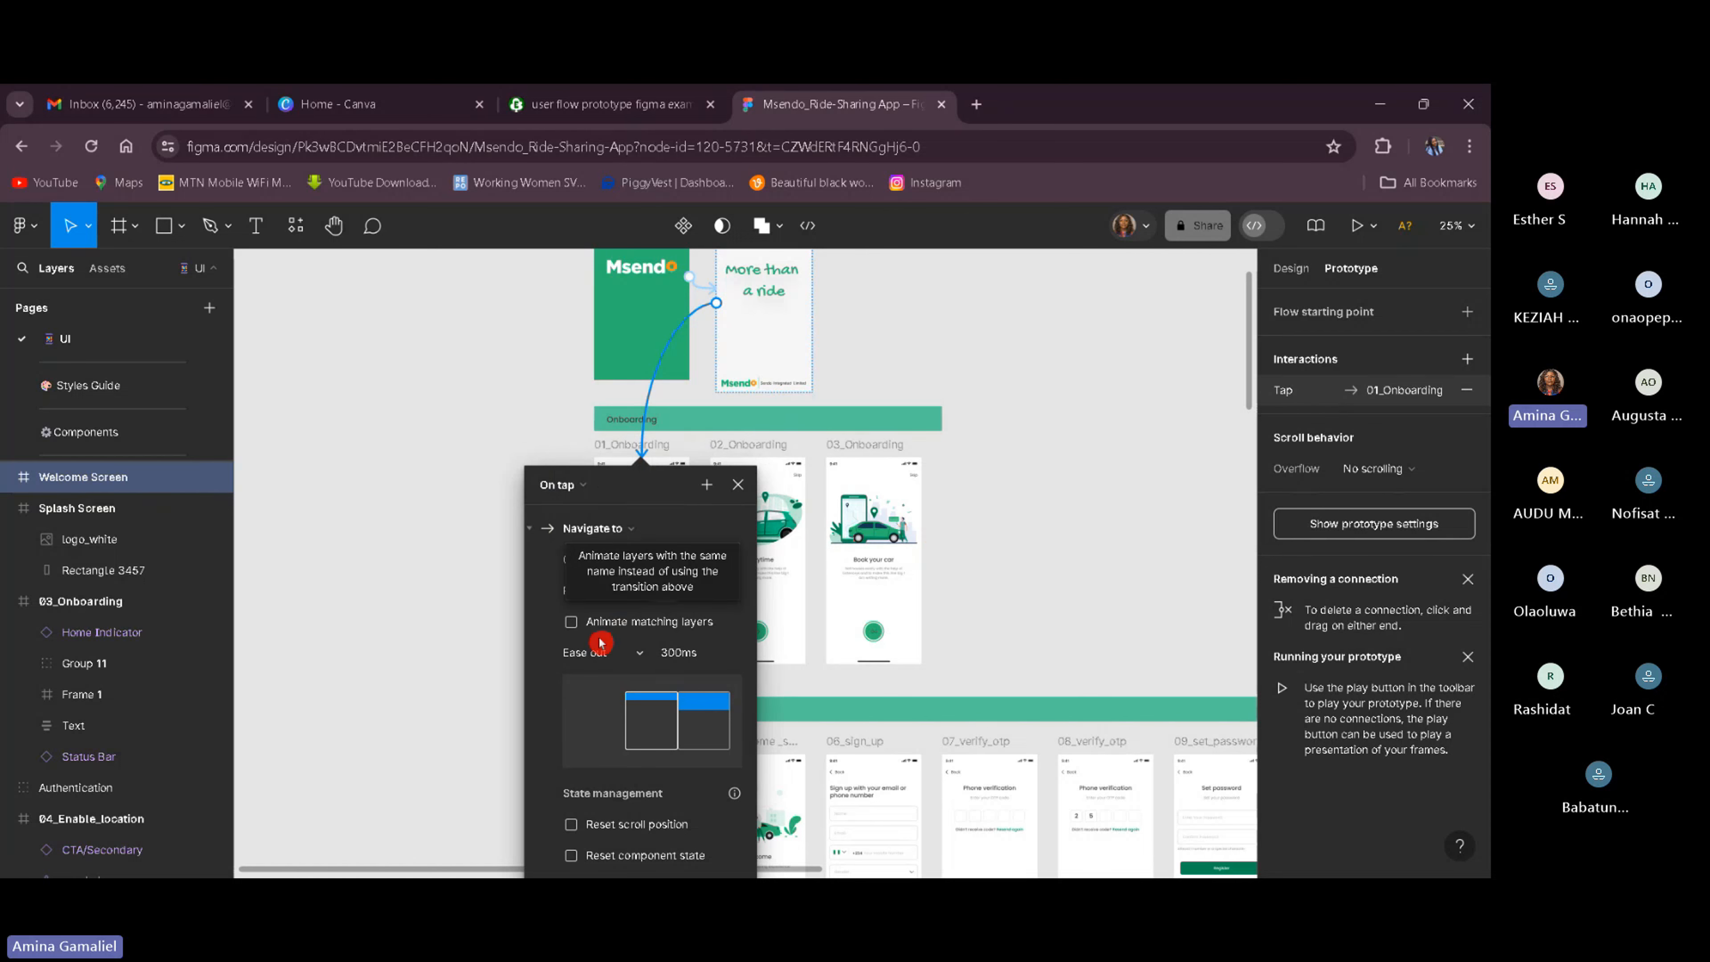
pyautogui.click(625, 652)
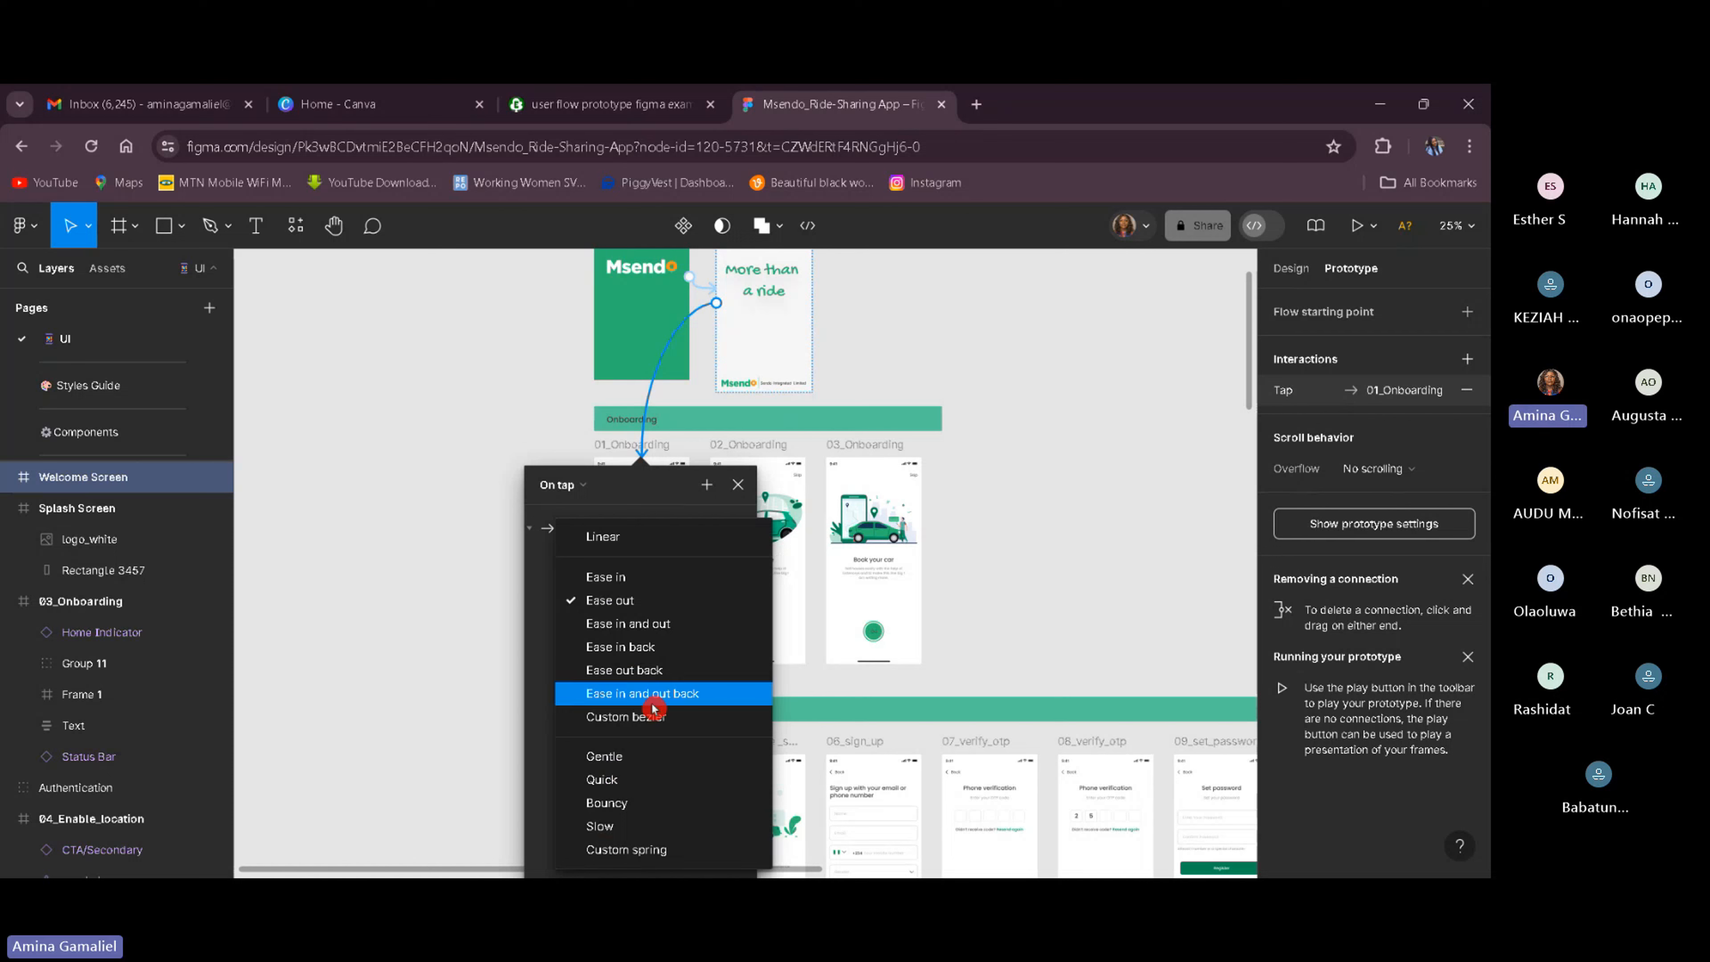
pyautogui.click(634, 600)
pyautogui.click(983, 586)
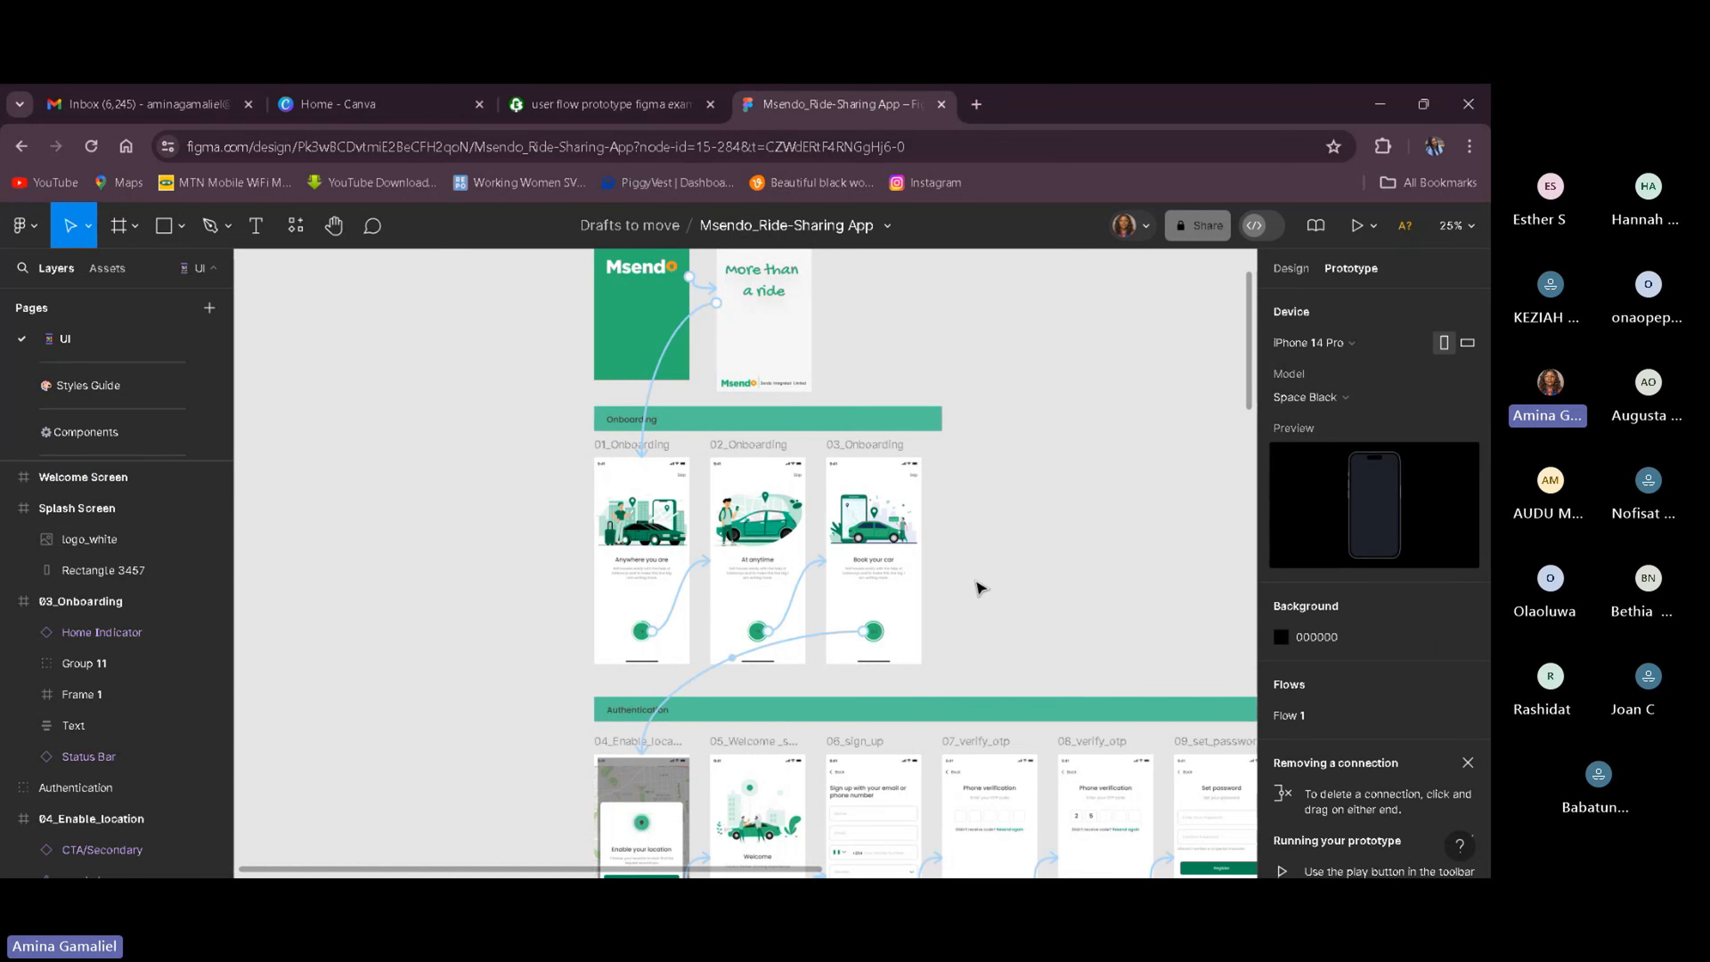
# Inspect the interaction settings of the connections from Splash Screen to Welcome Screen, 02_Onboarding to 03_Onboarding, and 03_Onboarding to 04_Enable_location.
pyautogui.click(705, 289)
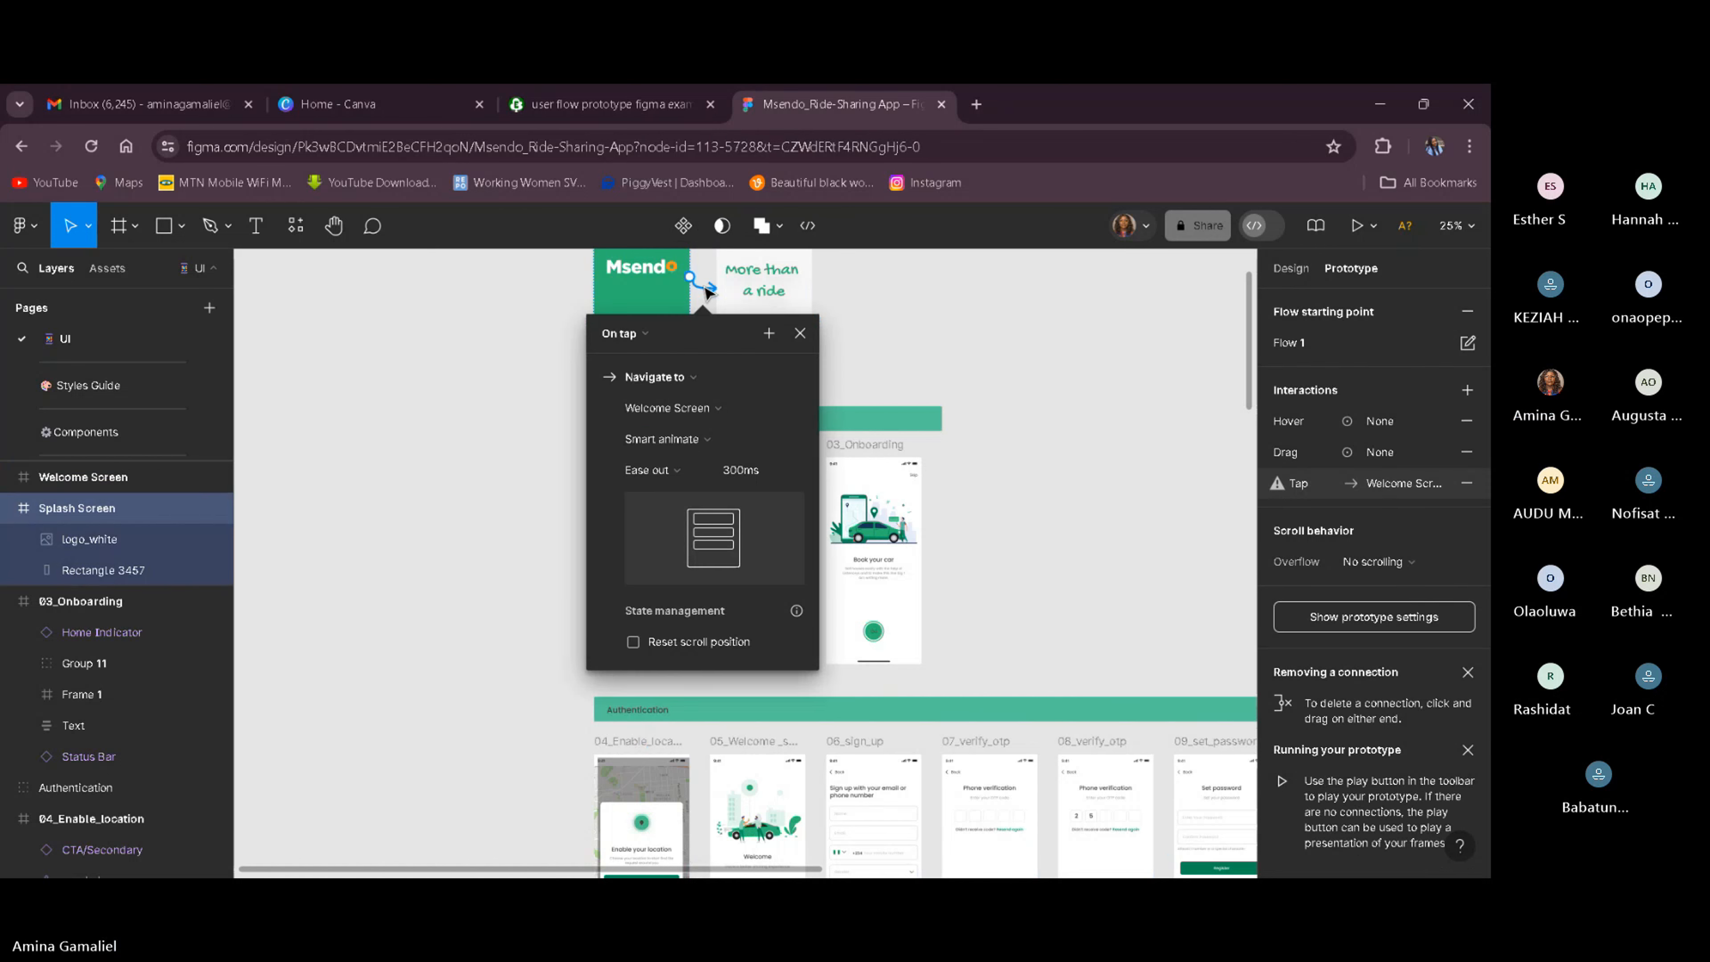
pyautogui.click(1050, 527)
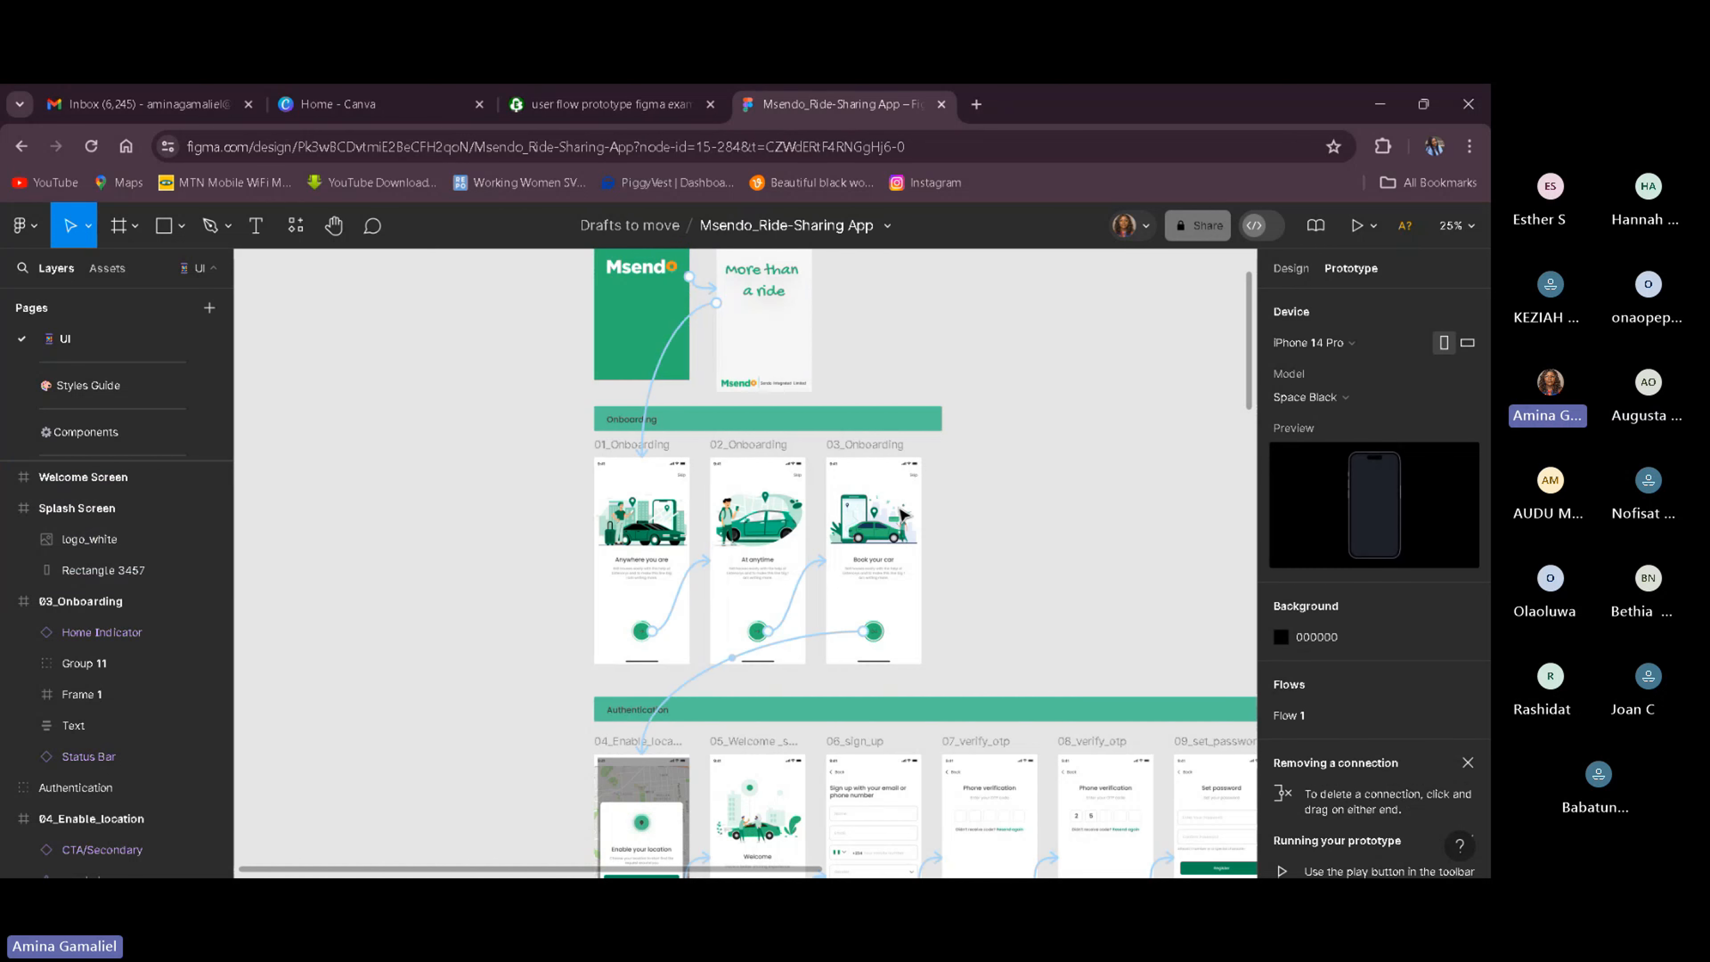
pyautogui.click(800, 590)
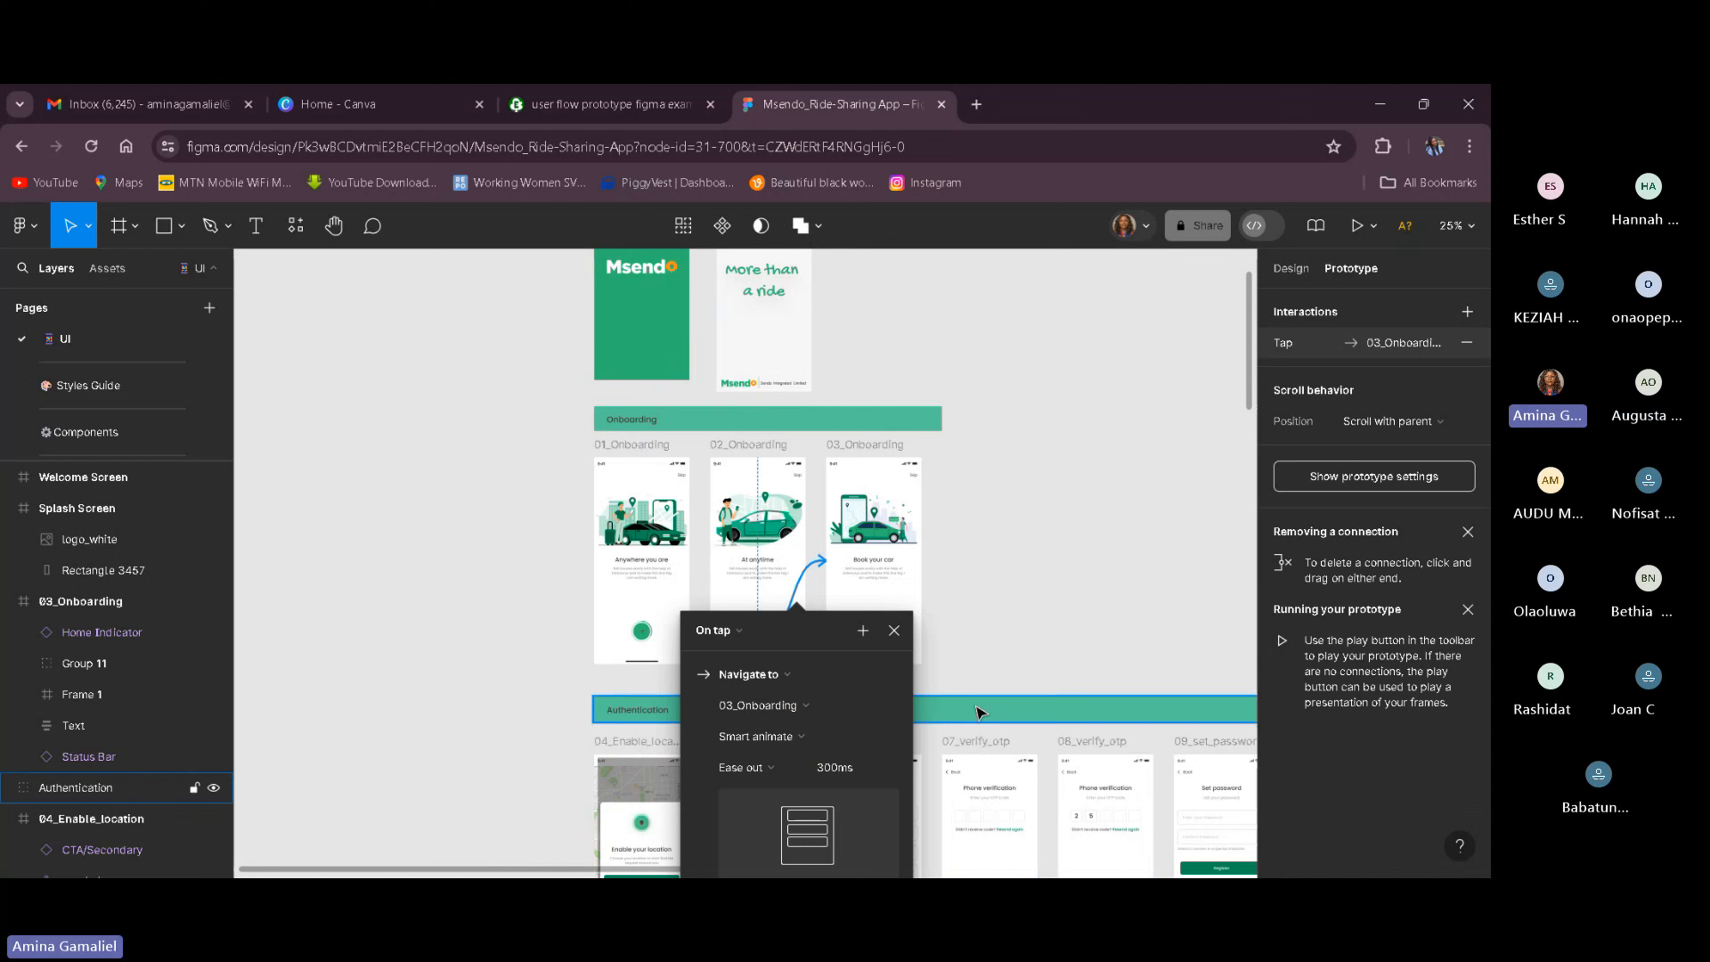
pyautogui.click(1023, 602)
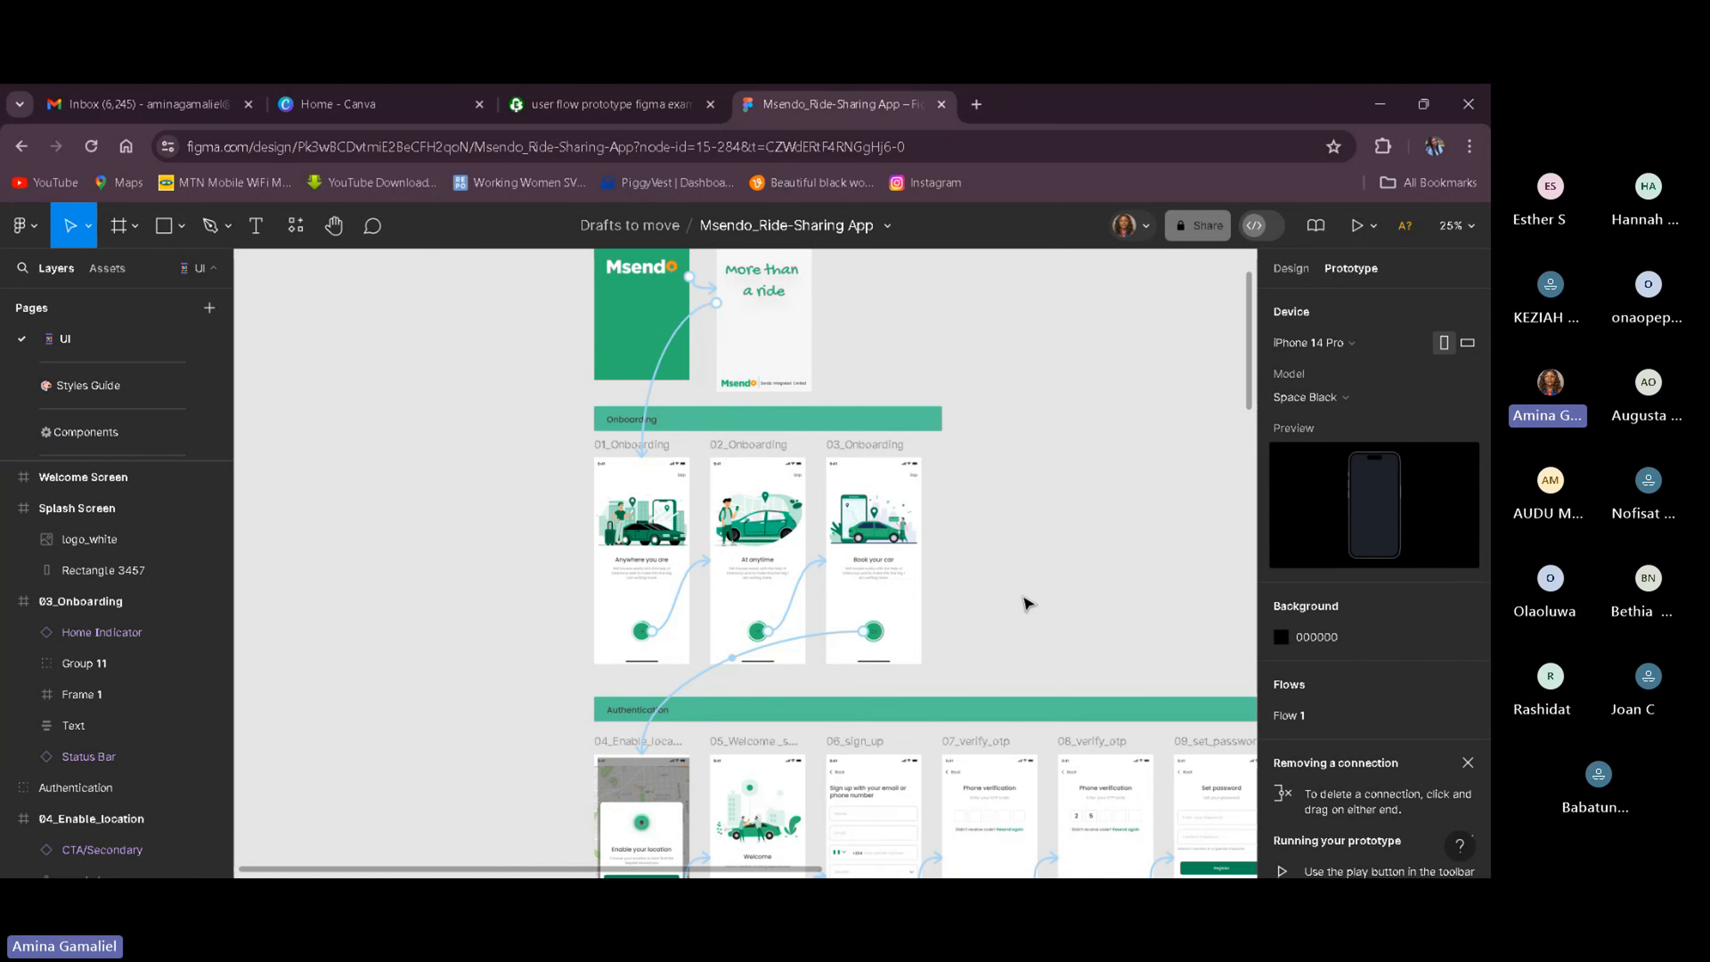
pyautogui.click(700, 684)
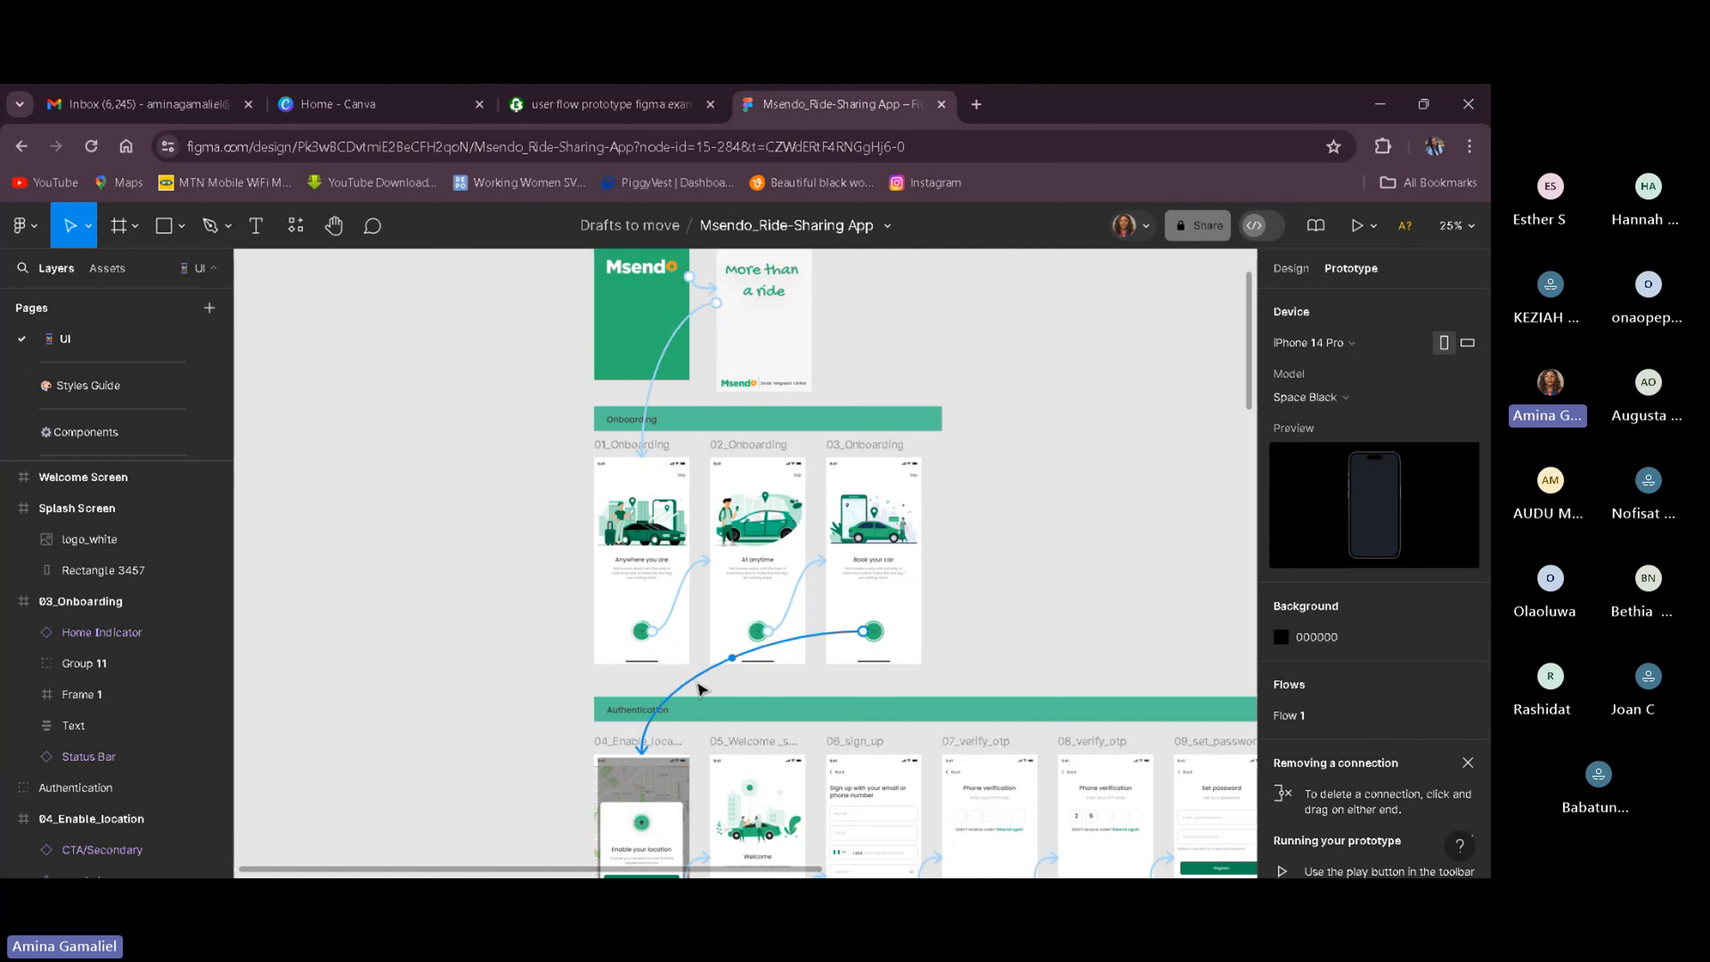
pyautogui.click(700, 687)
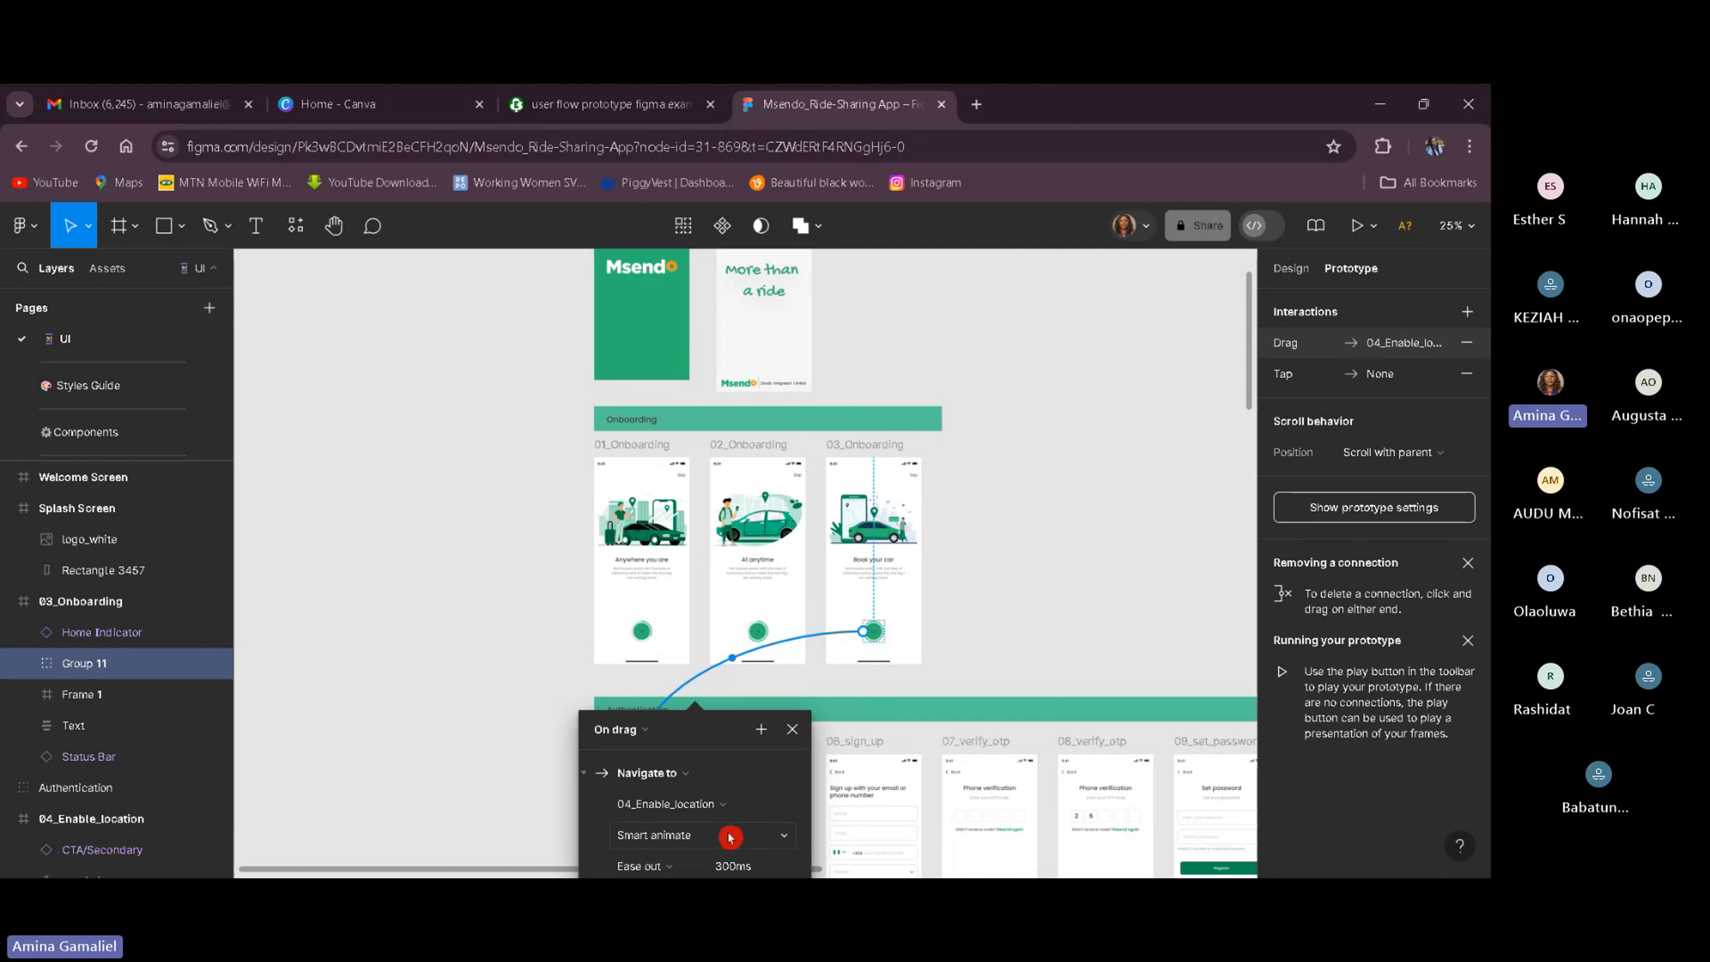
pyautogui.click(1003, 543)
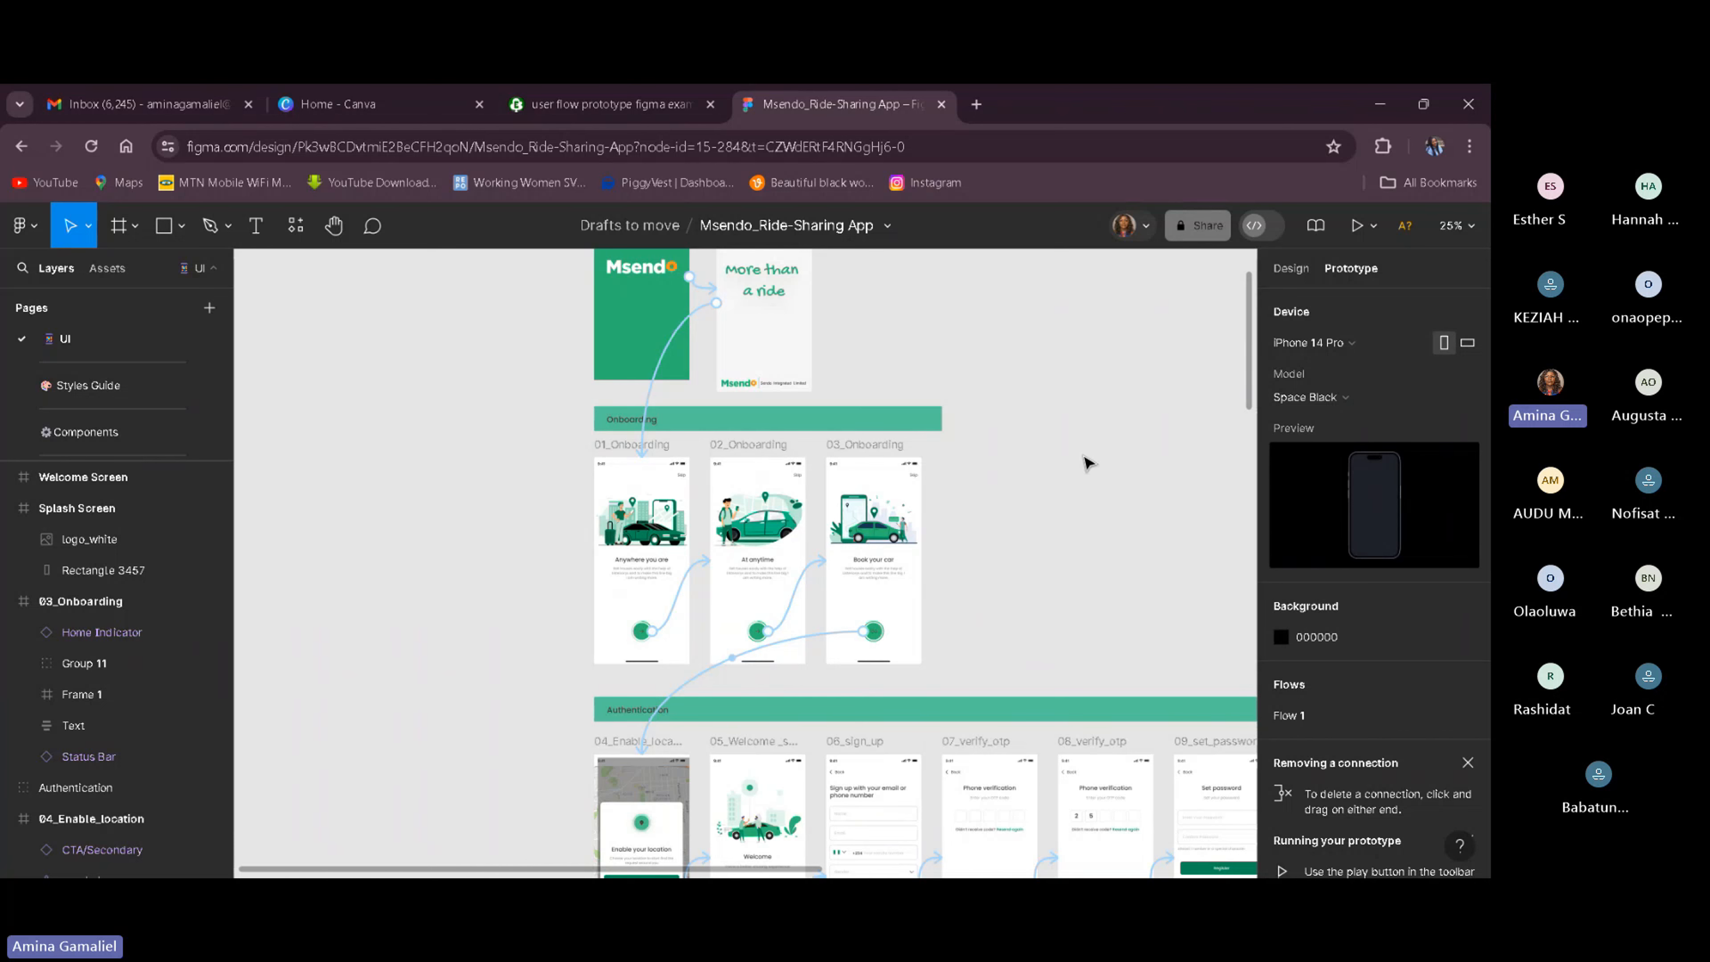
pyautogui.scroll(-2, 1110, 491)
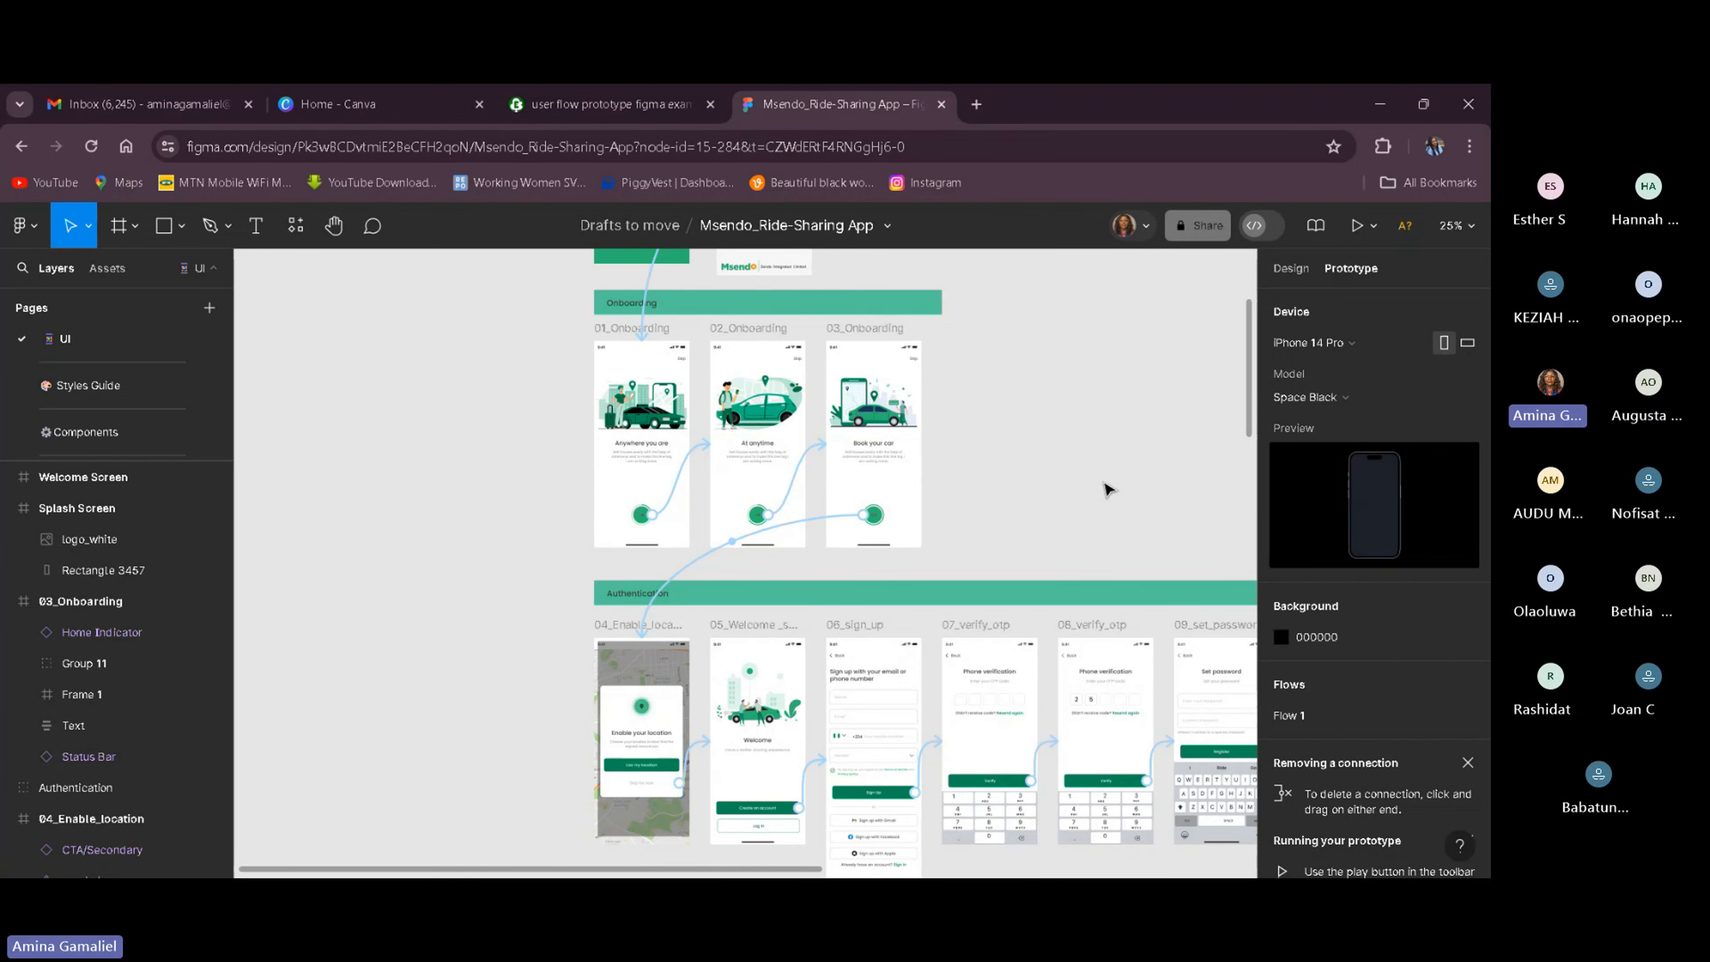
pyautogui.scroll(-6, 1110, 485)
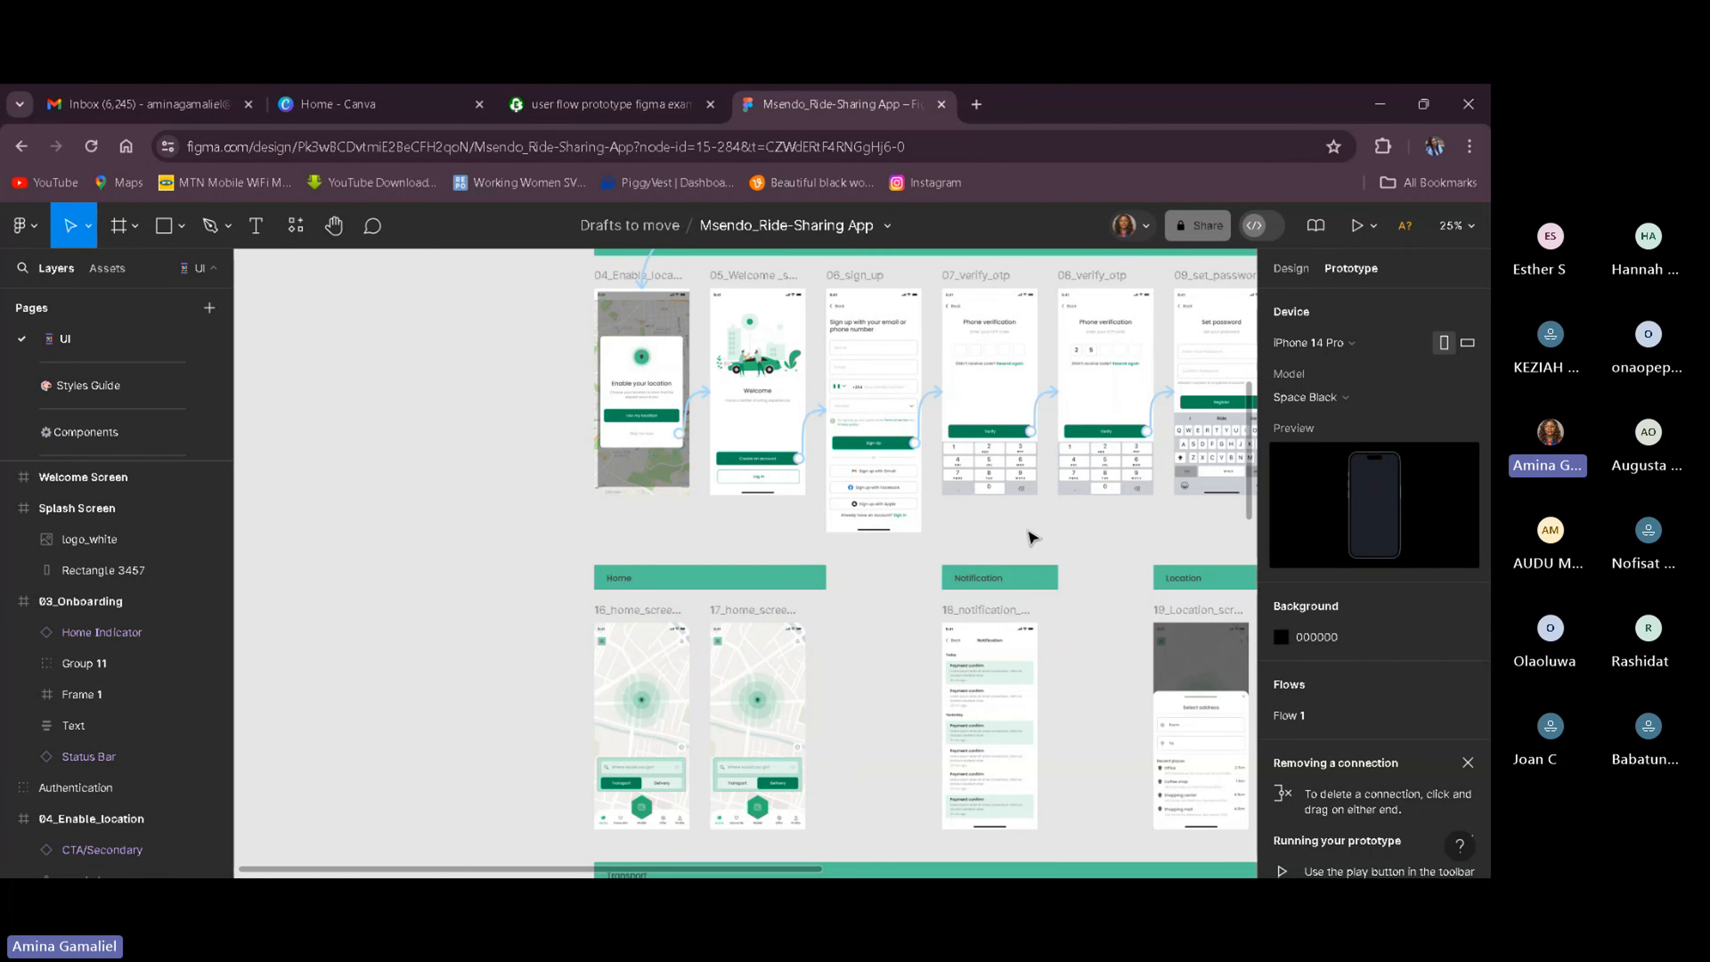
pyautogui.scroll(5, 1014, 545)
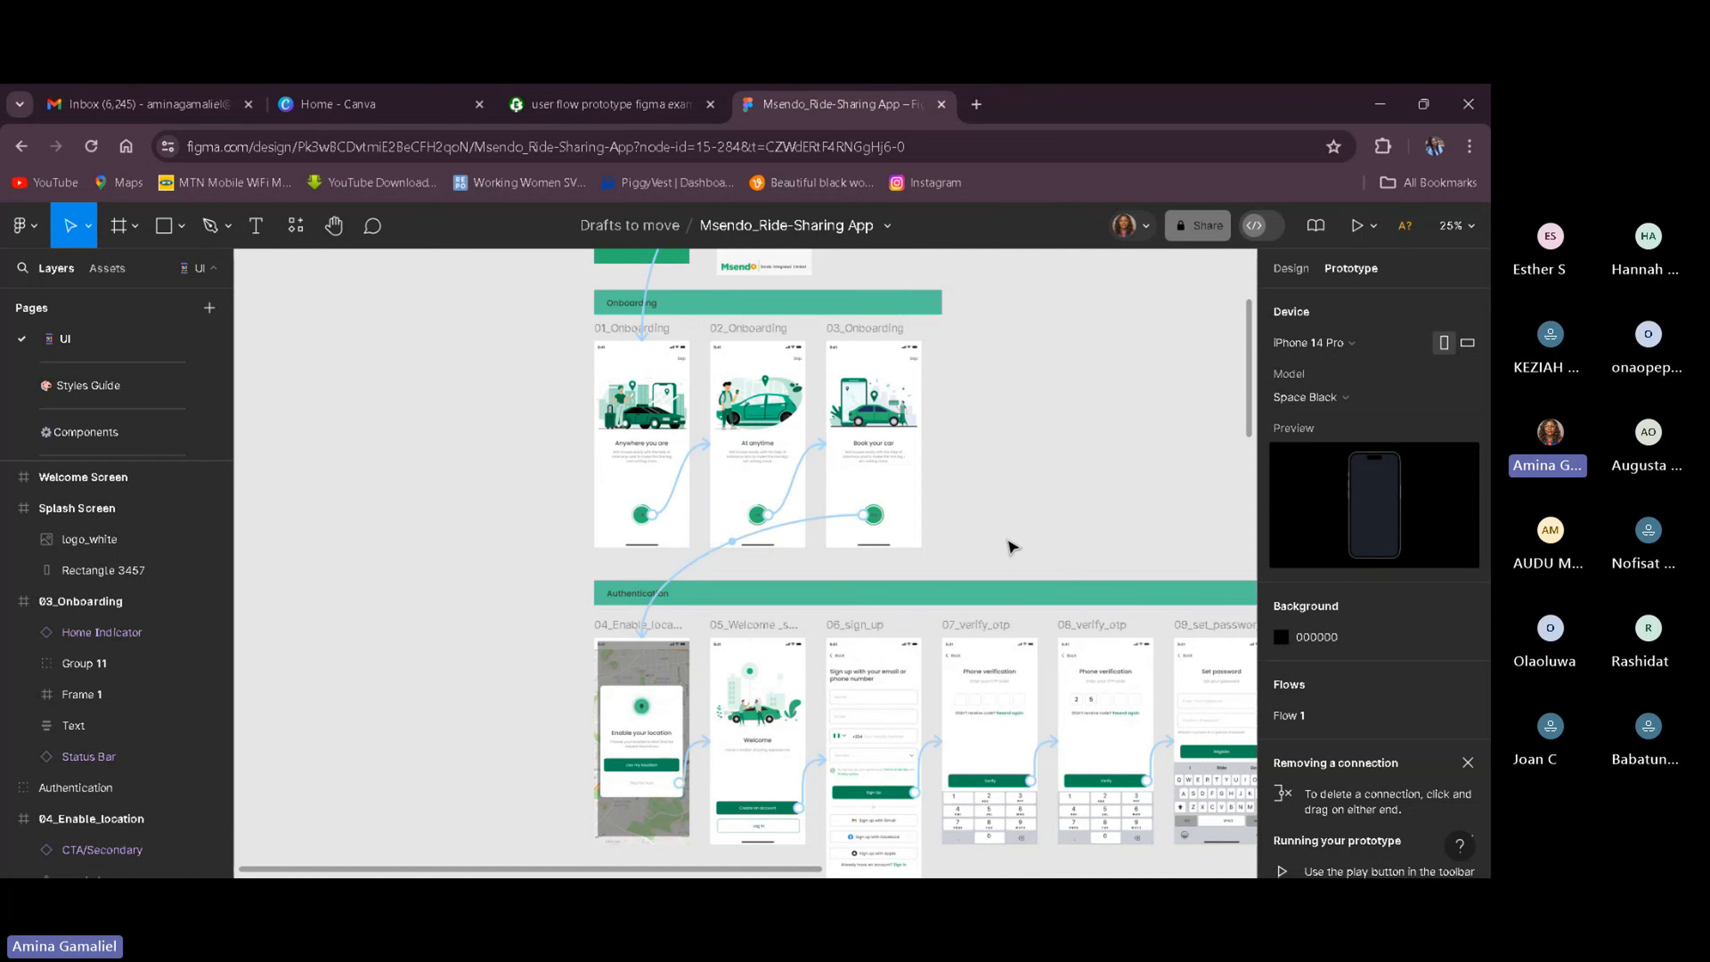
pyautogui.scroll(3, 1012, 546)
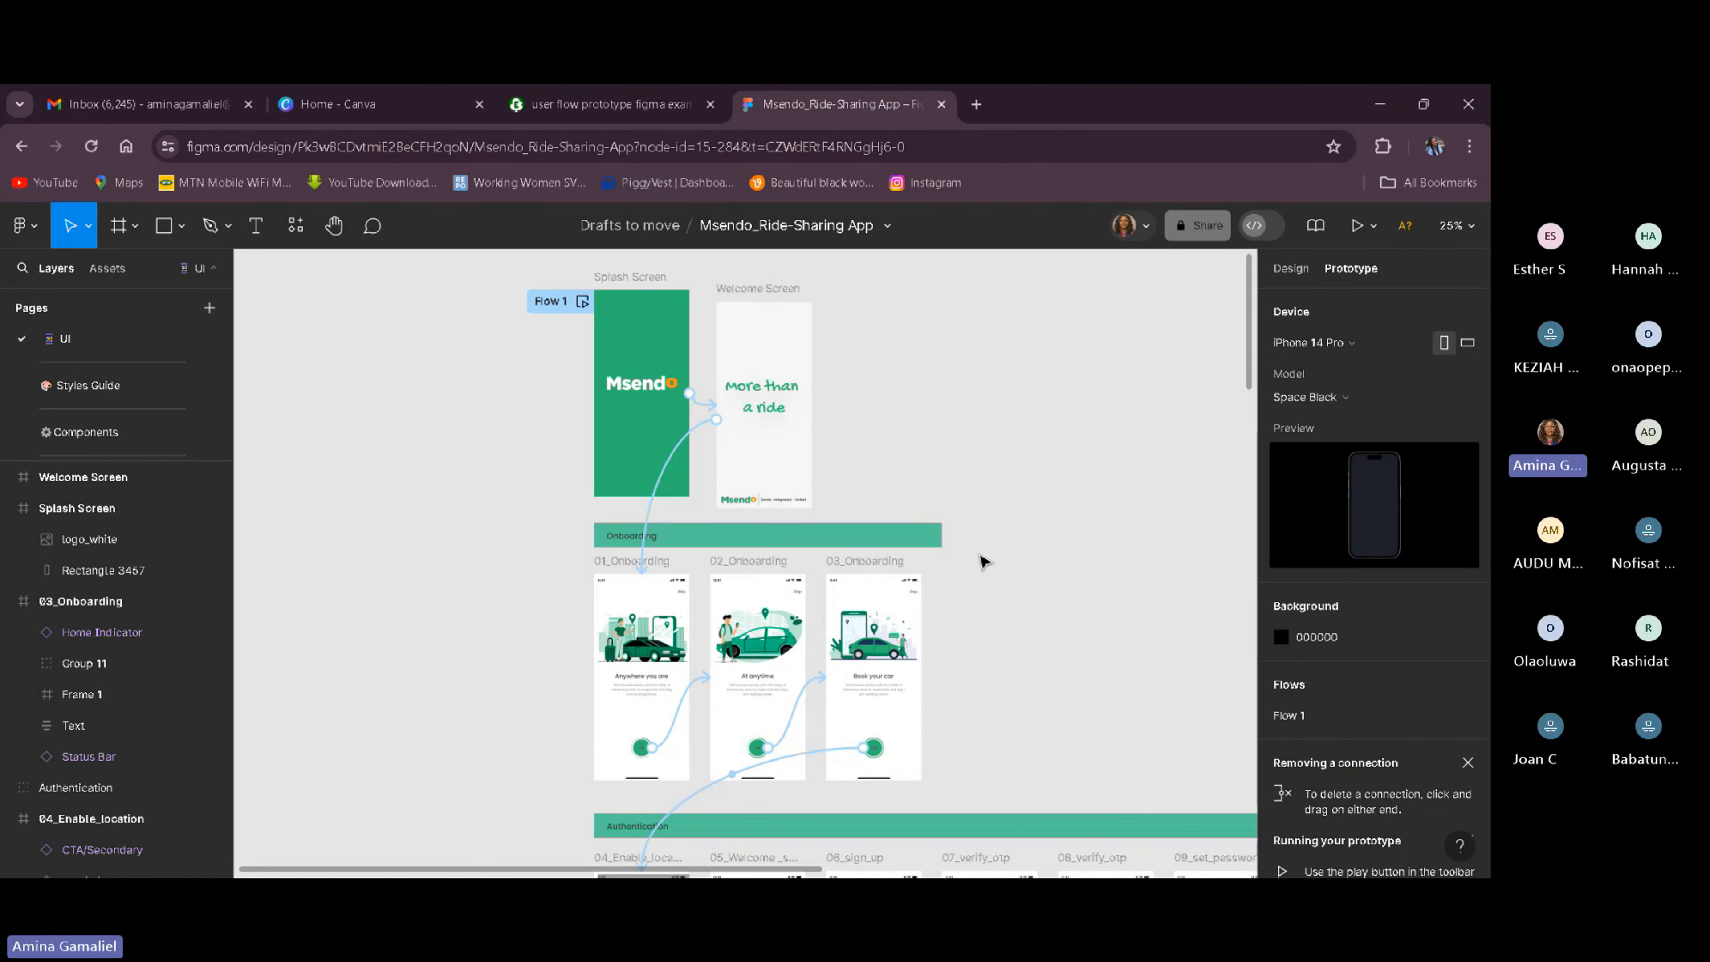
# Play the prototype from the Splash Screen through to the third onboarding screen, and close the preview.
pyautogui.click(603, 357)
pyautogui.click(604, 357)
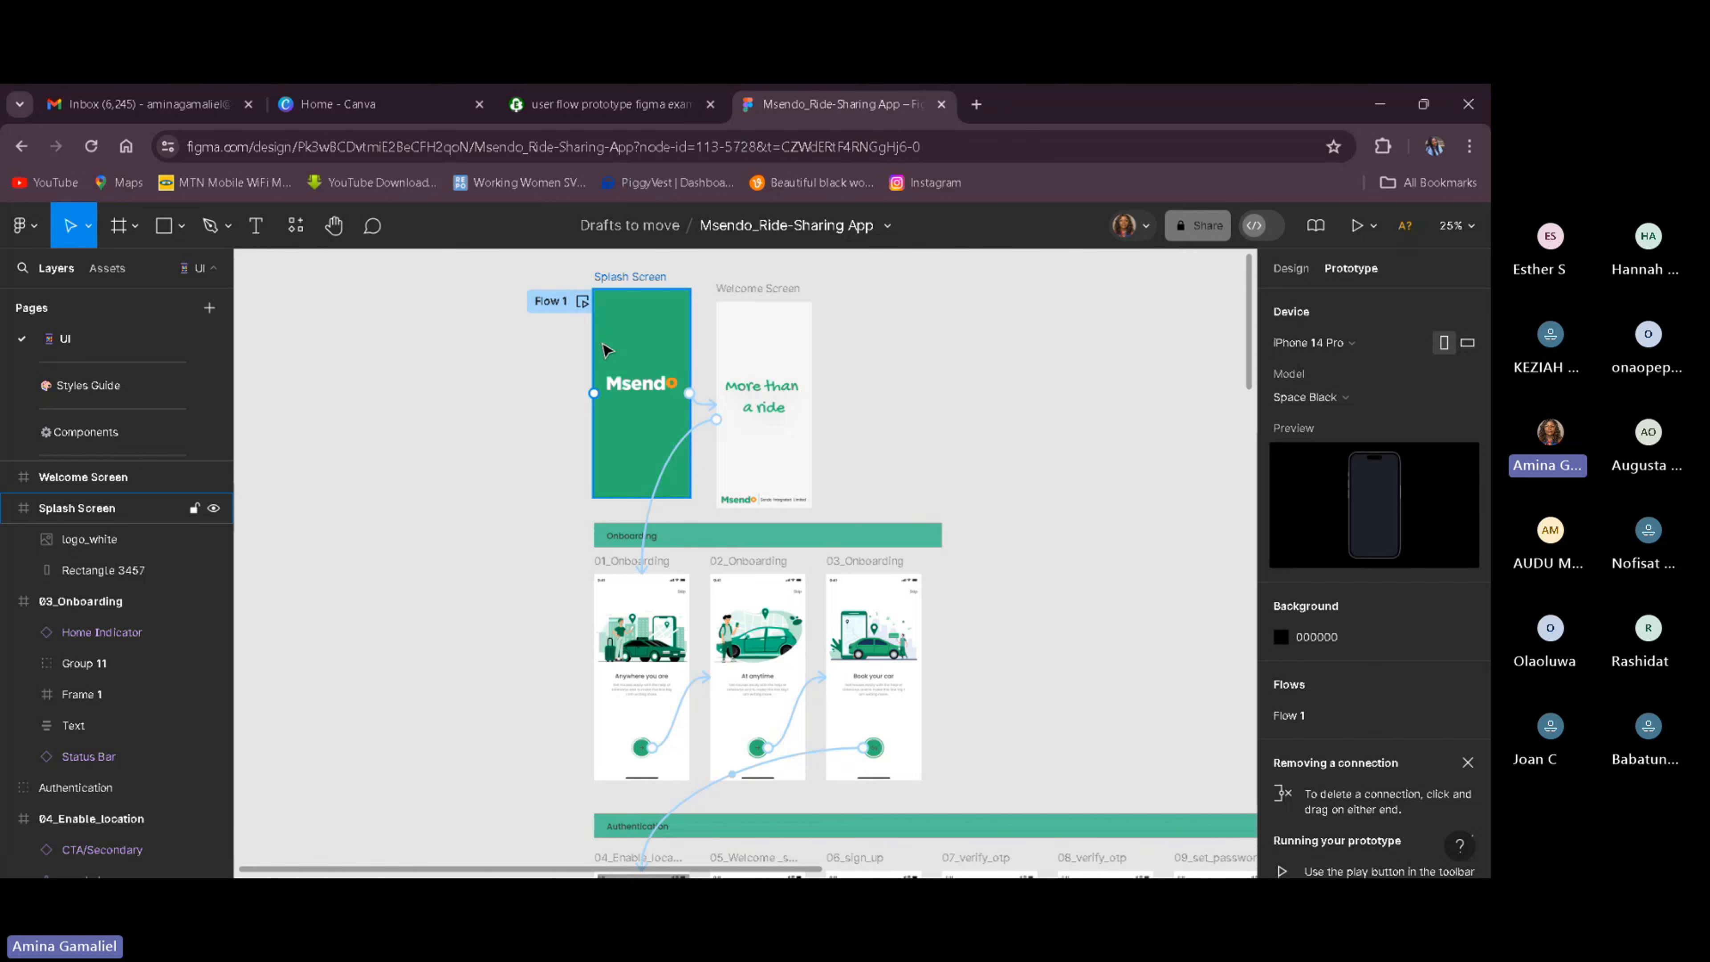
pyautogui.click(1348, 242)
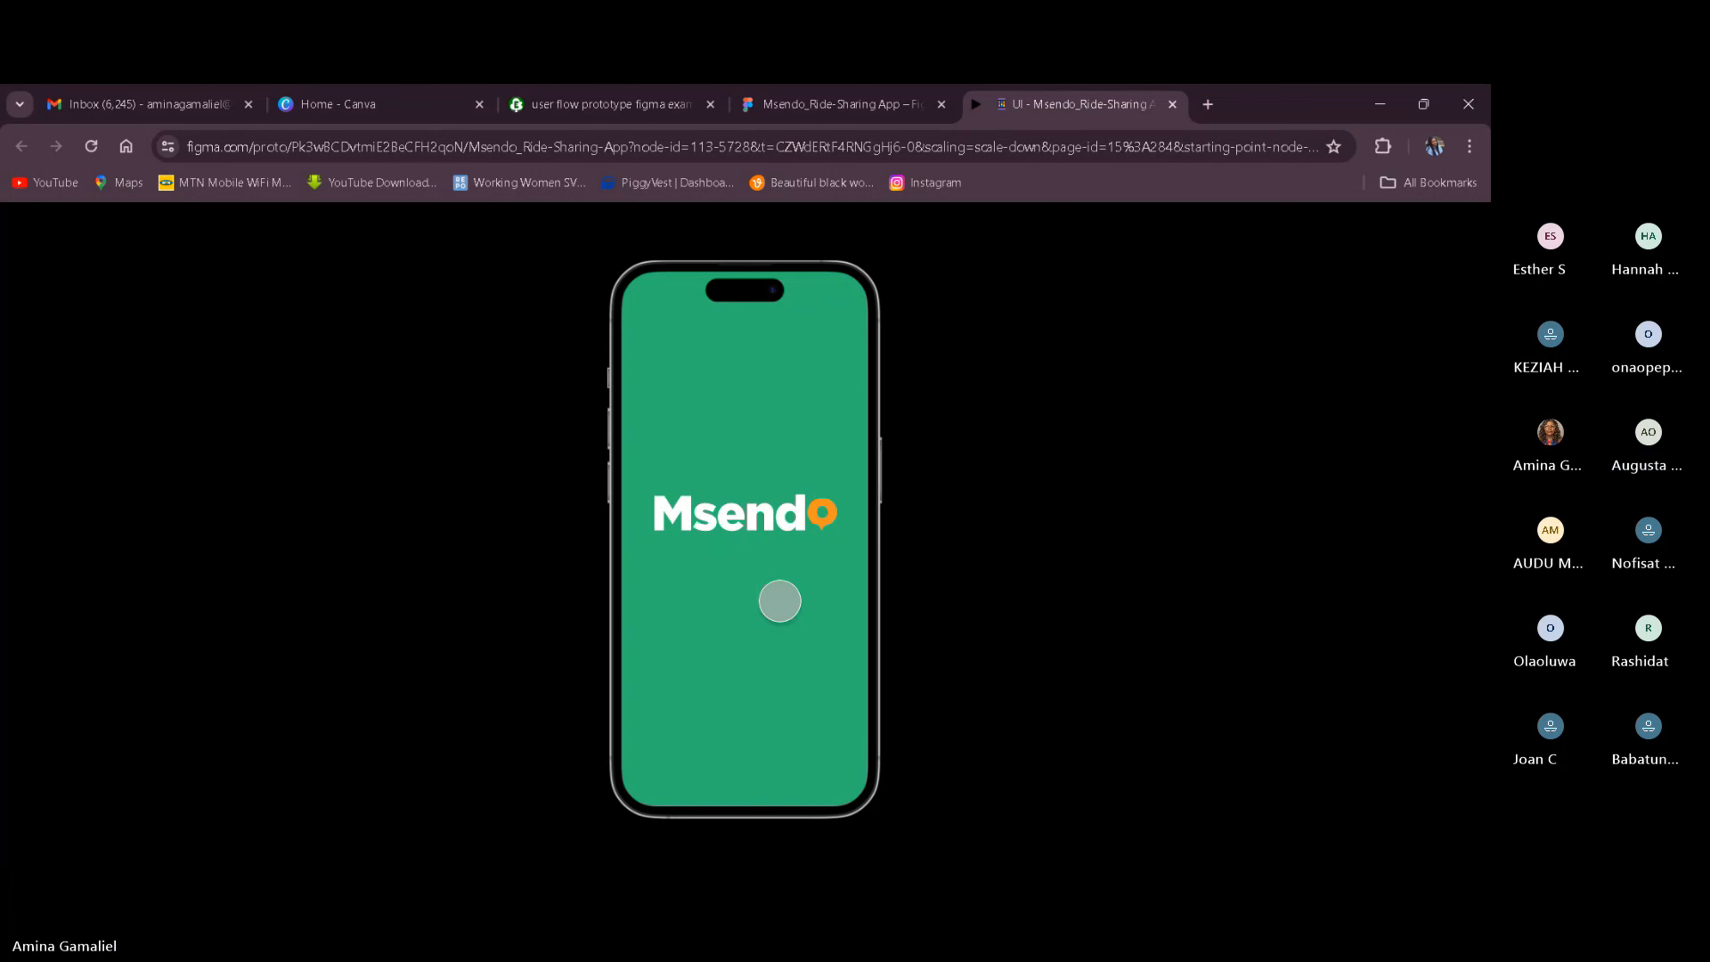
pyautogui.click(780, 600)
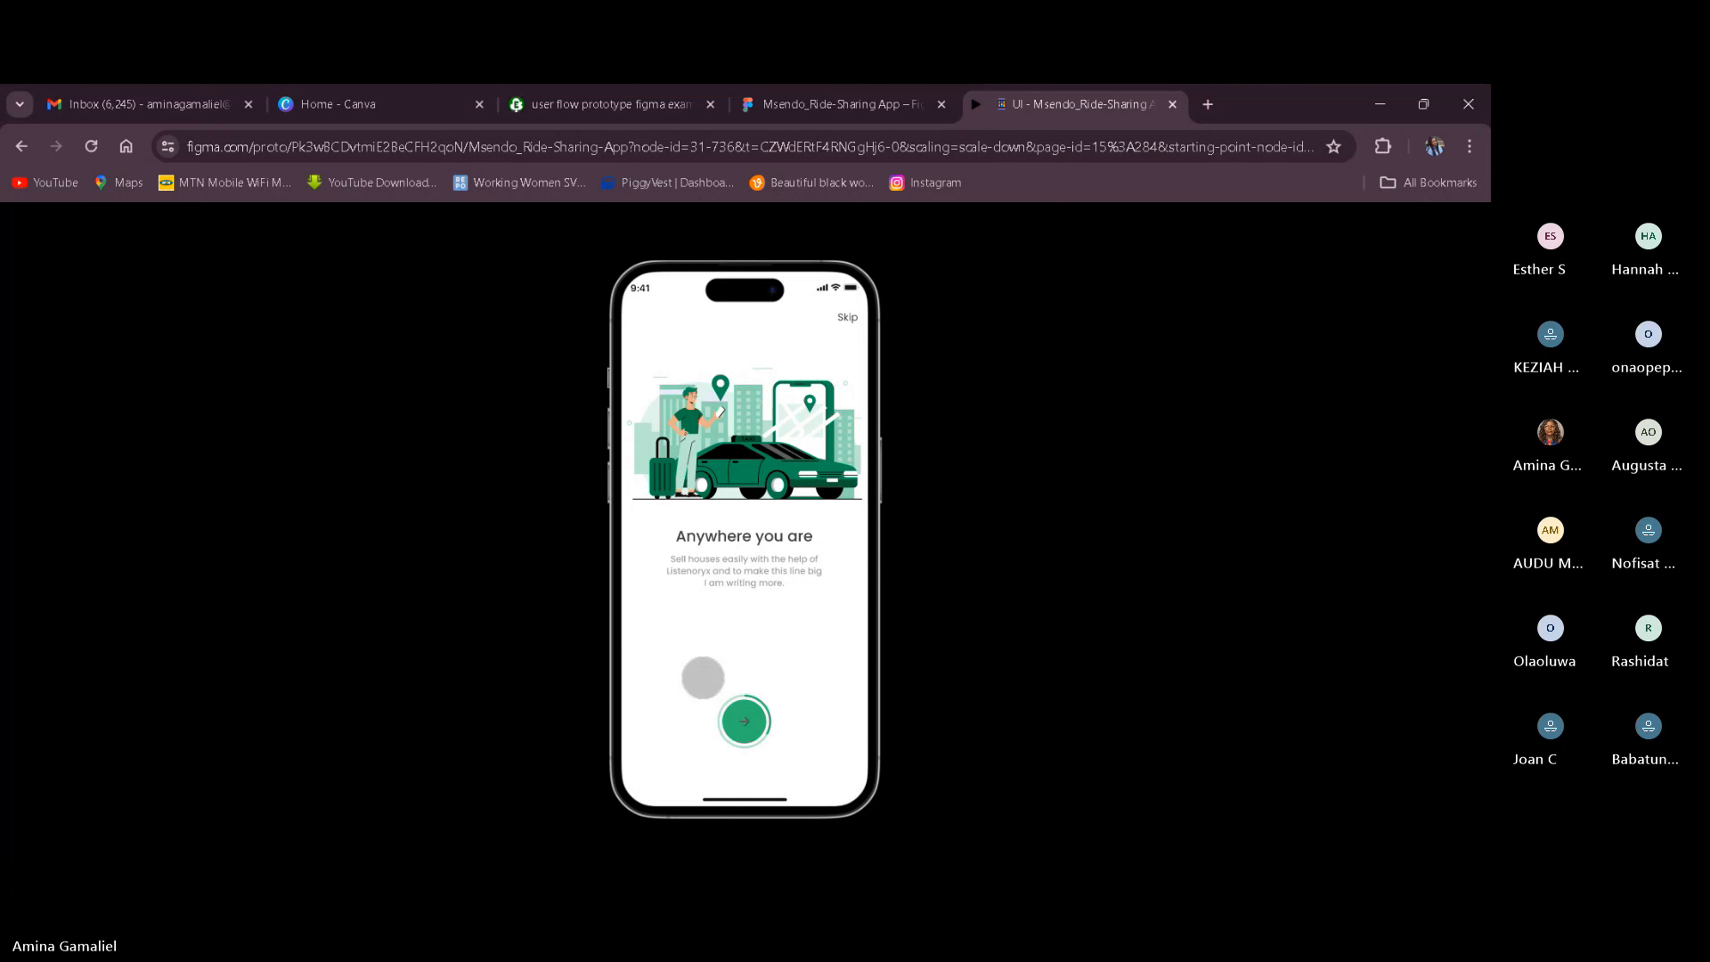
pyautogui.click(751, 728)
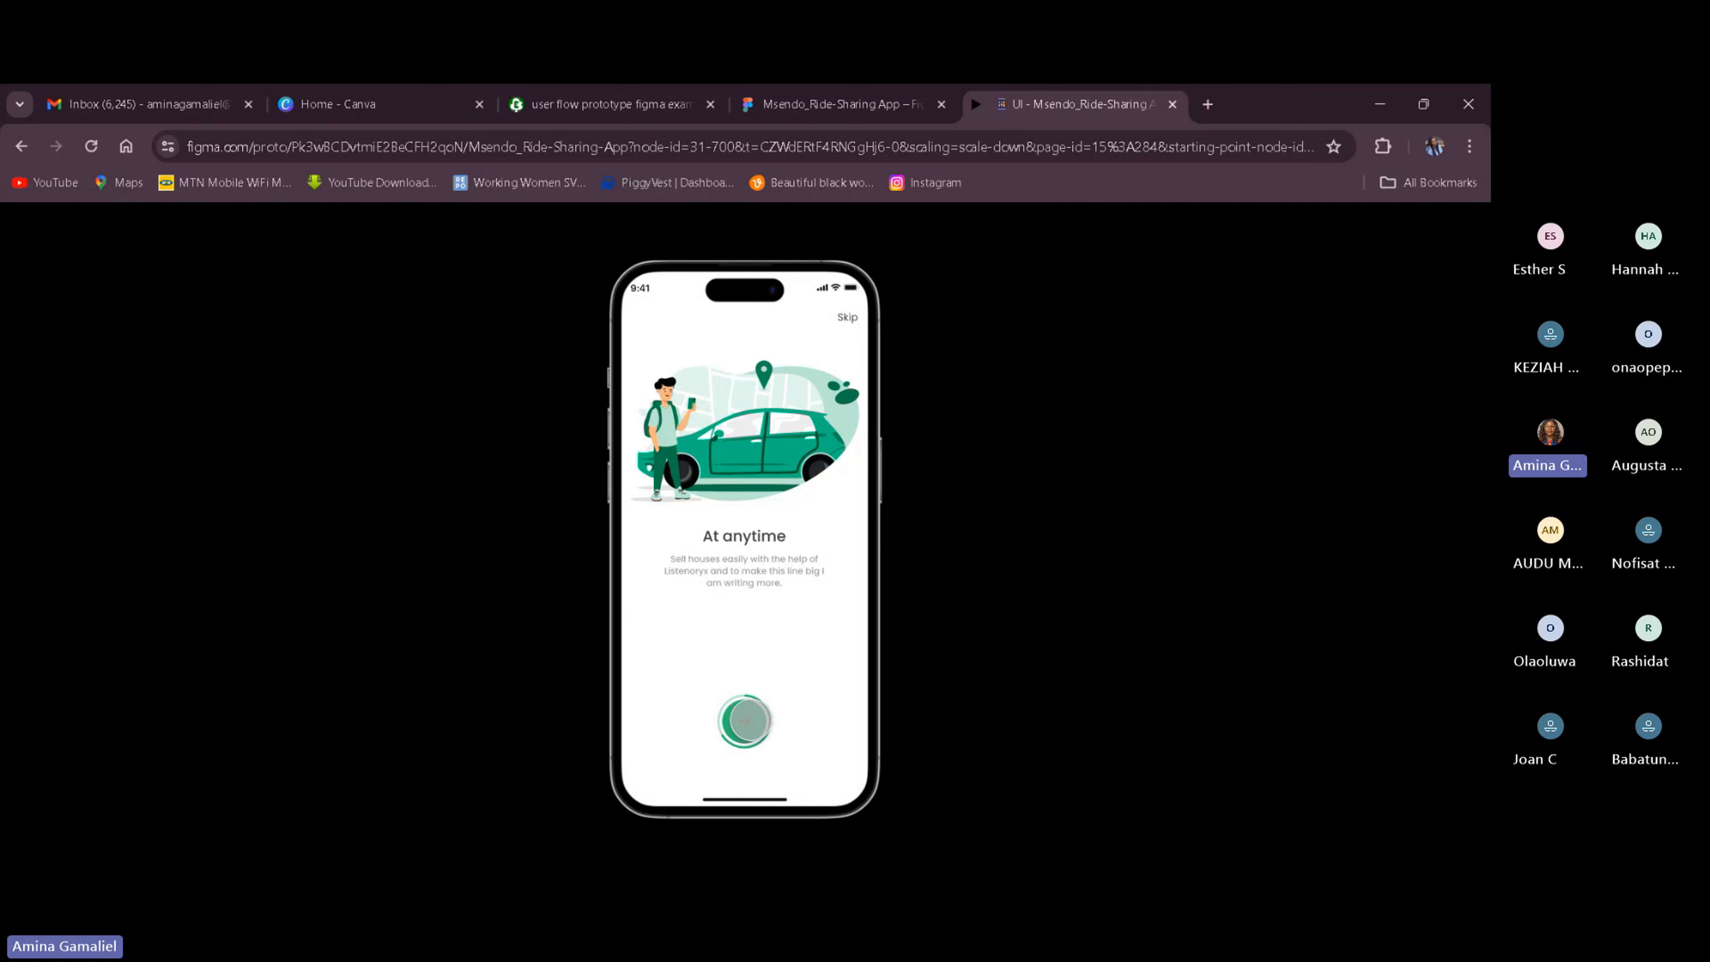
pyautogui.click(748, 721)
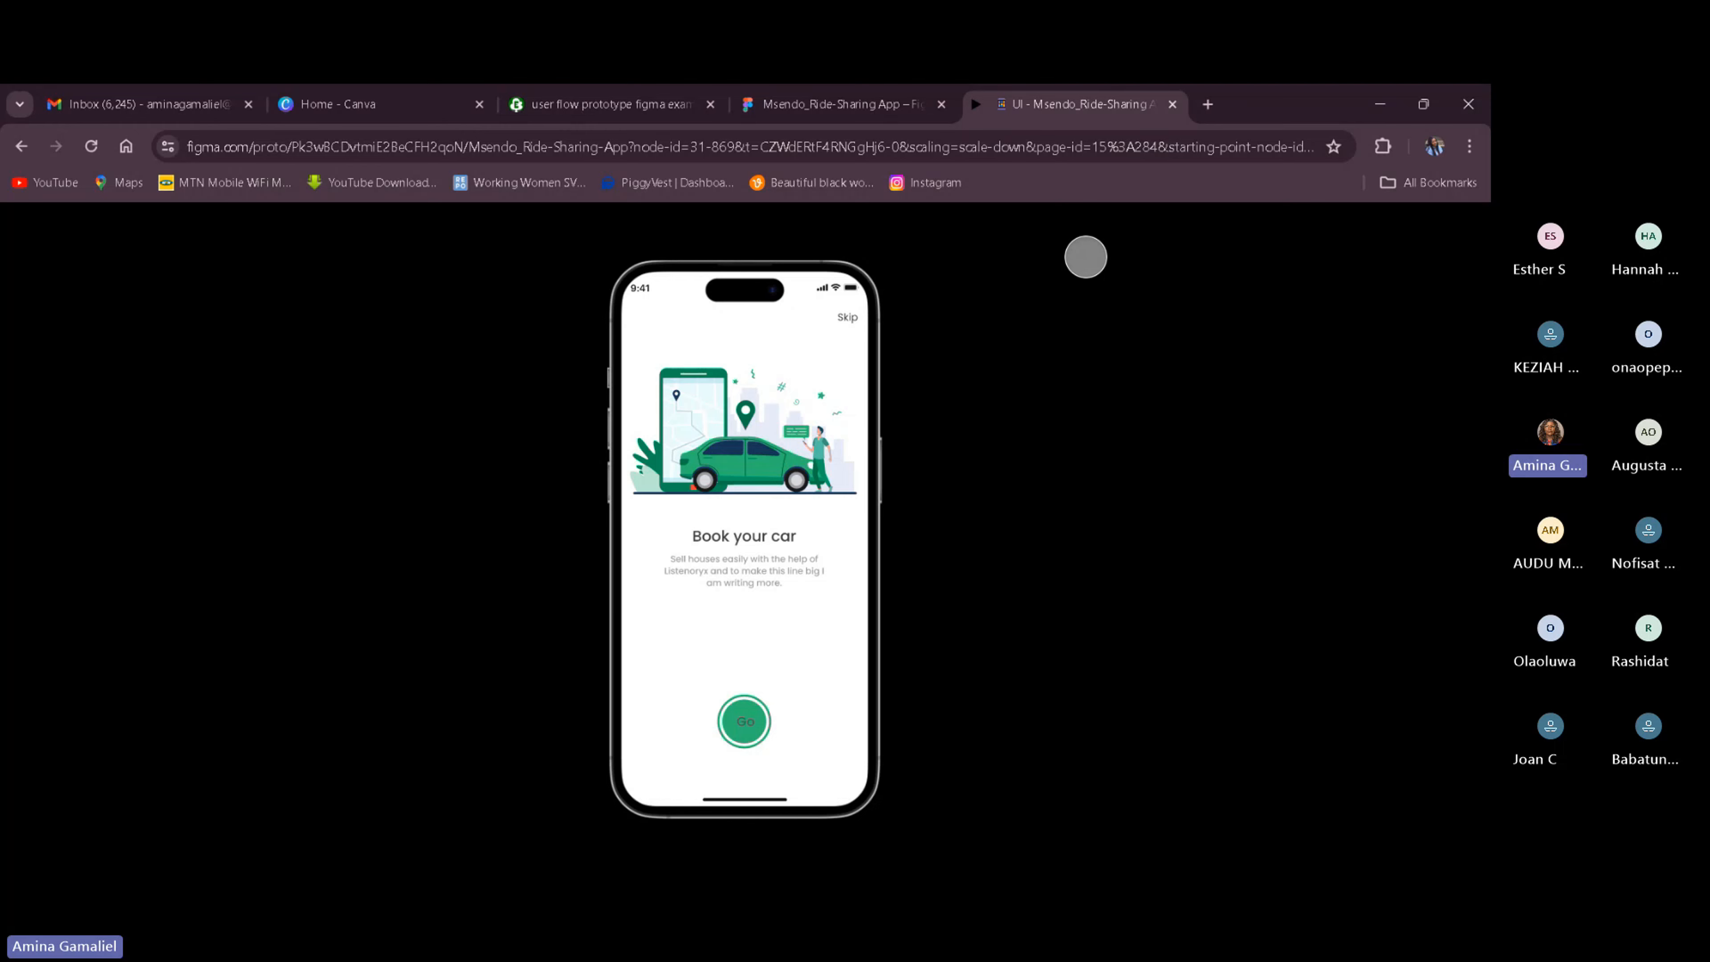
pyautogui.moveTo(604, 256)
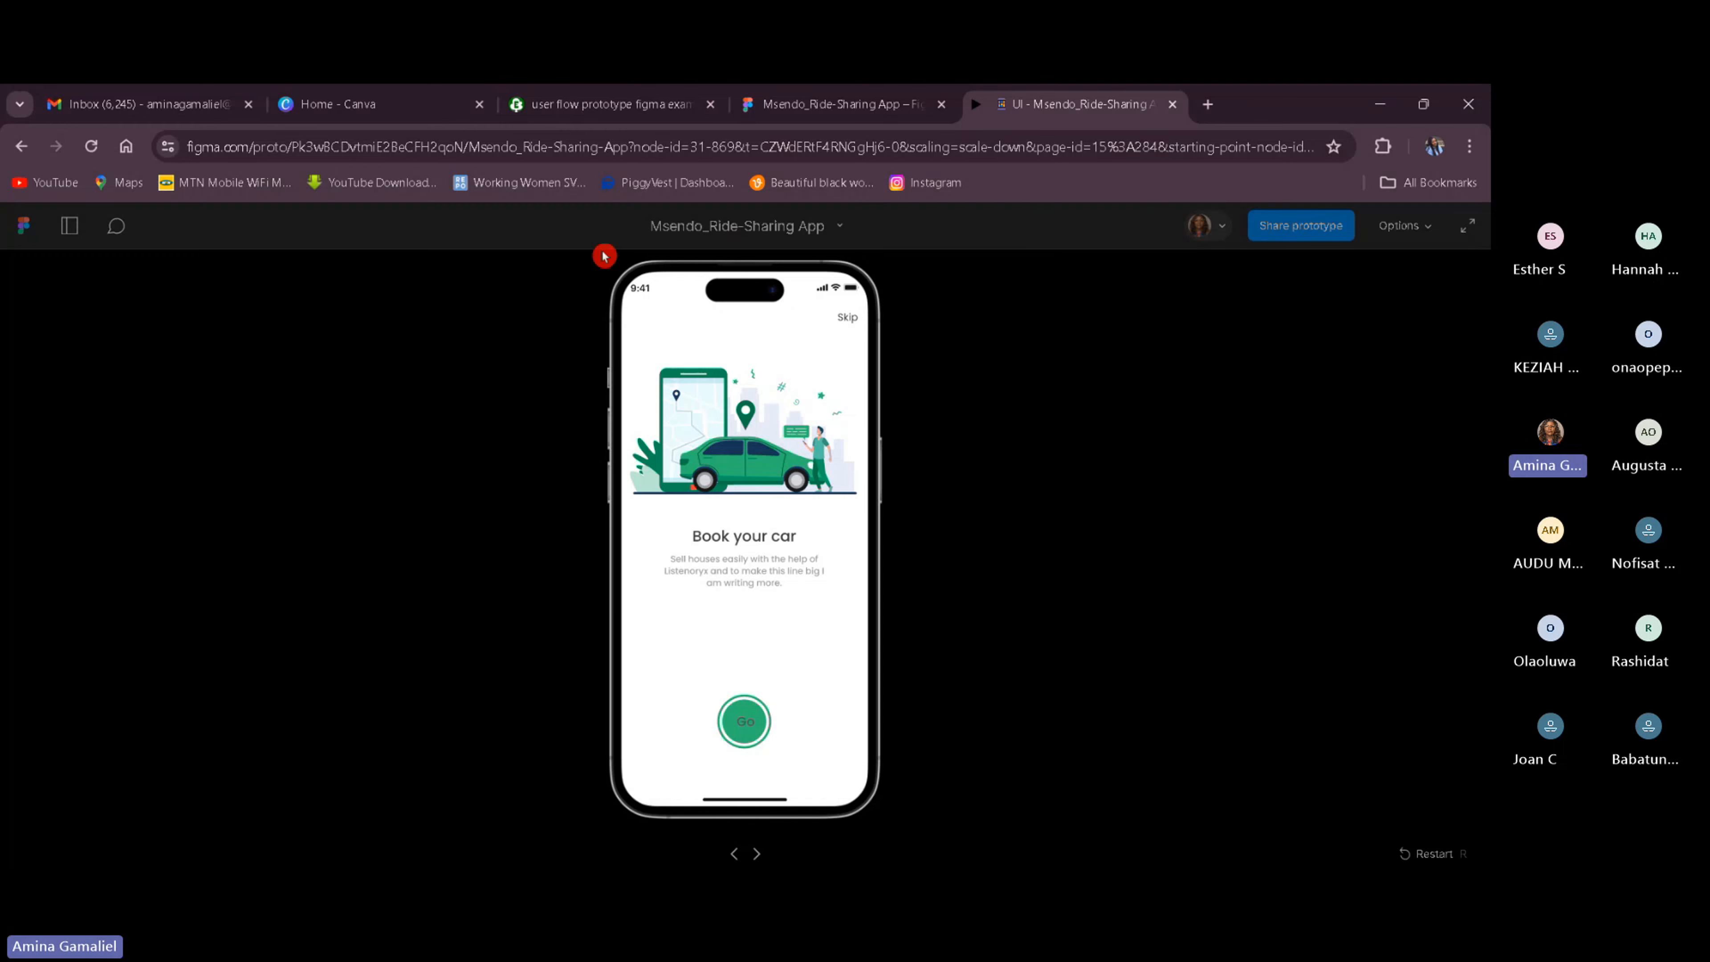
pyautogui.click(1170, 105)
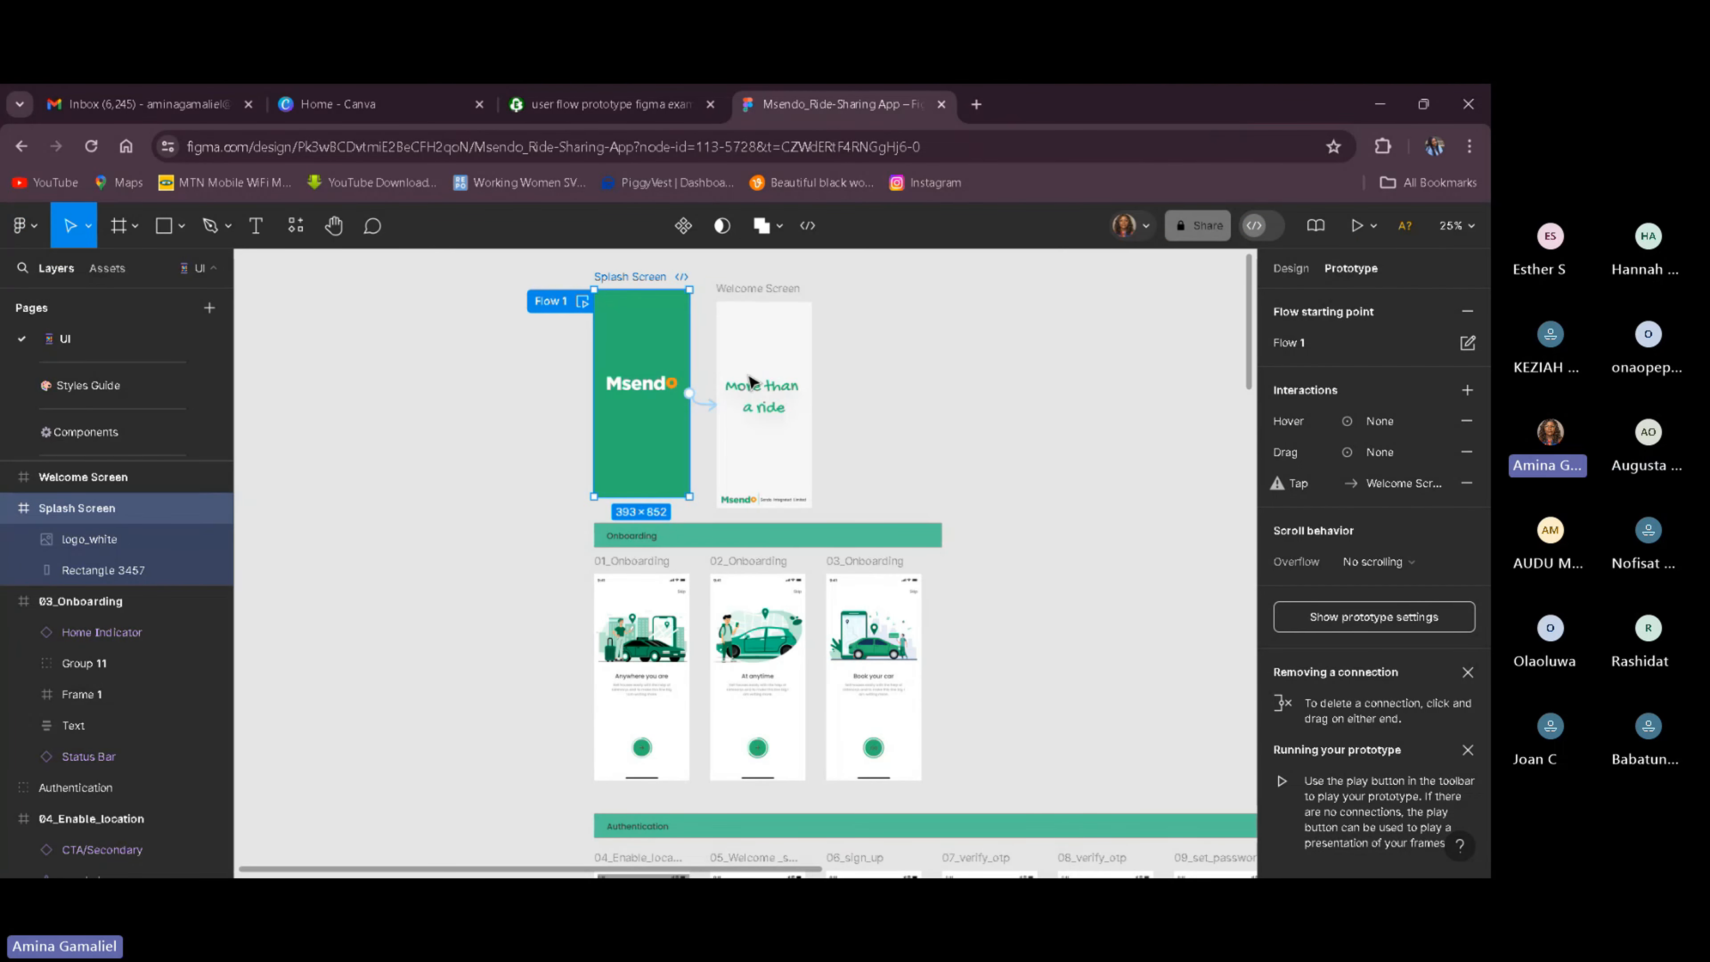
pyautogui.click(641, 412)
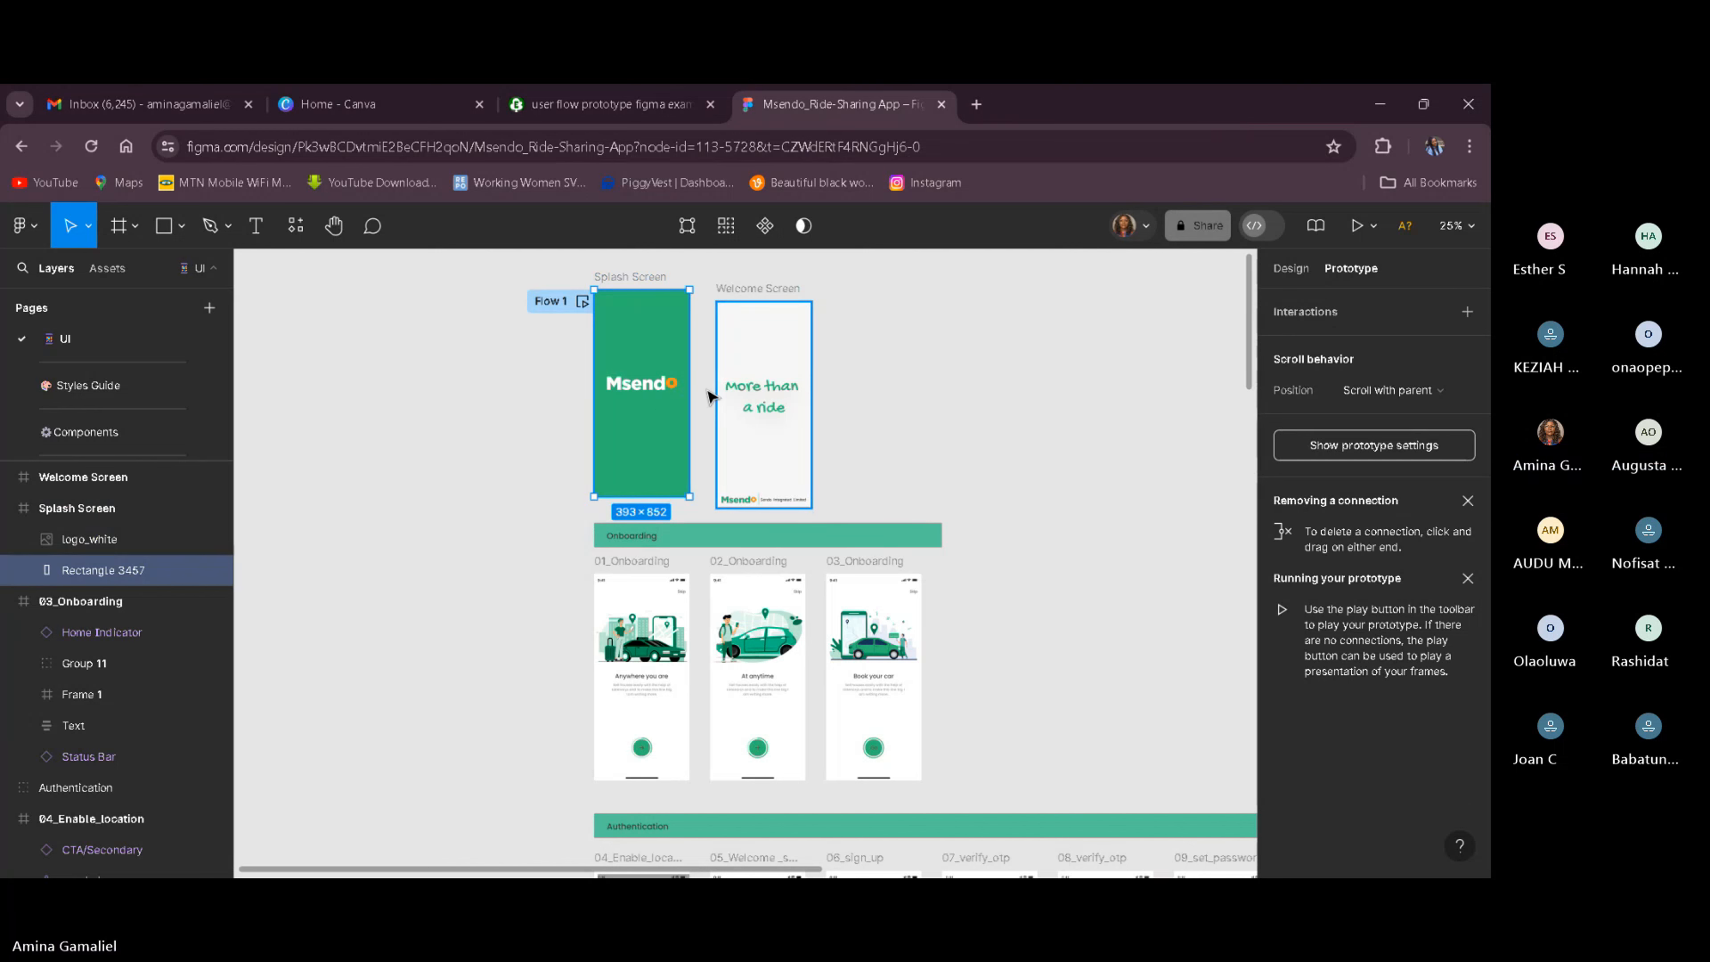
pyautogui.moveTo(693, 405)
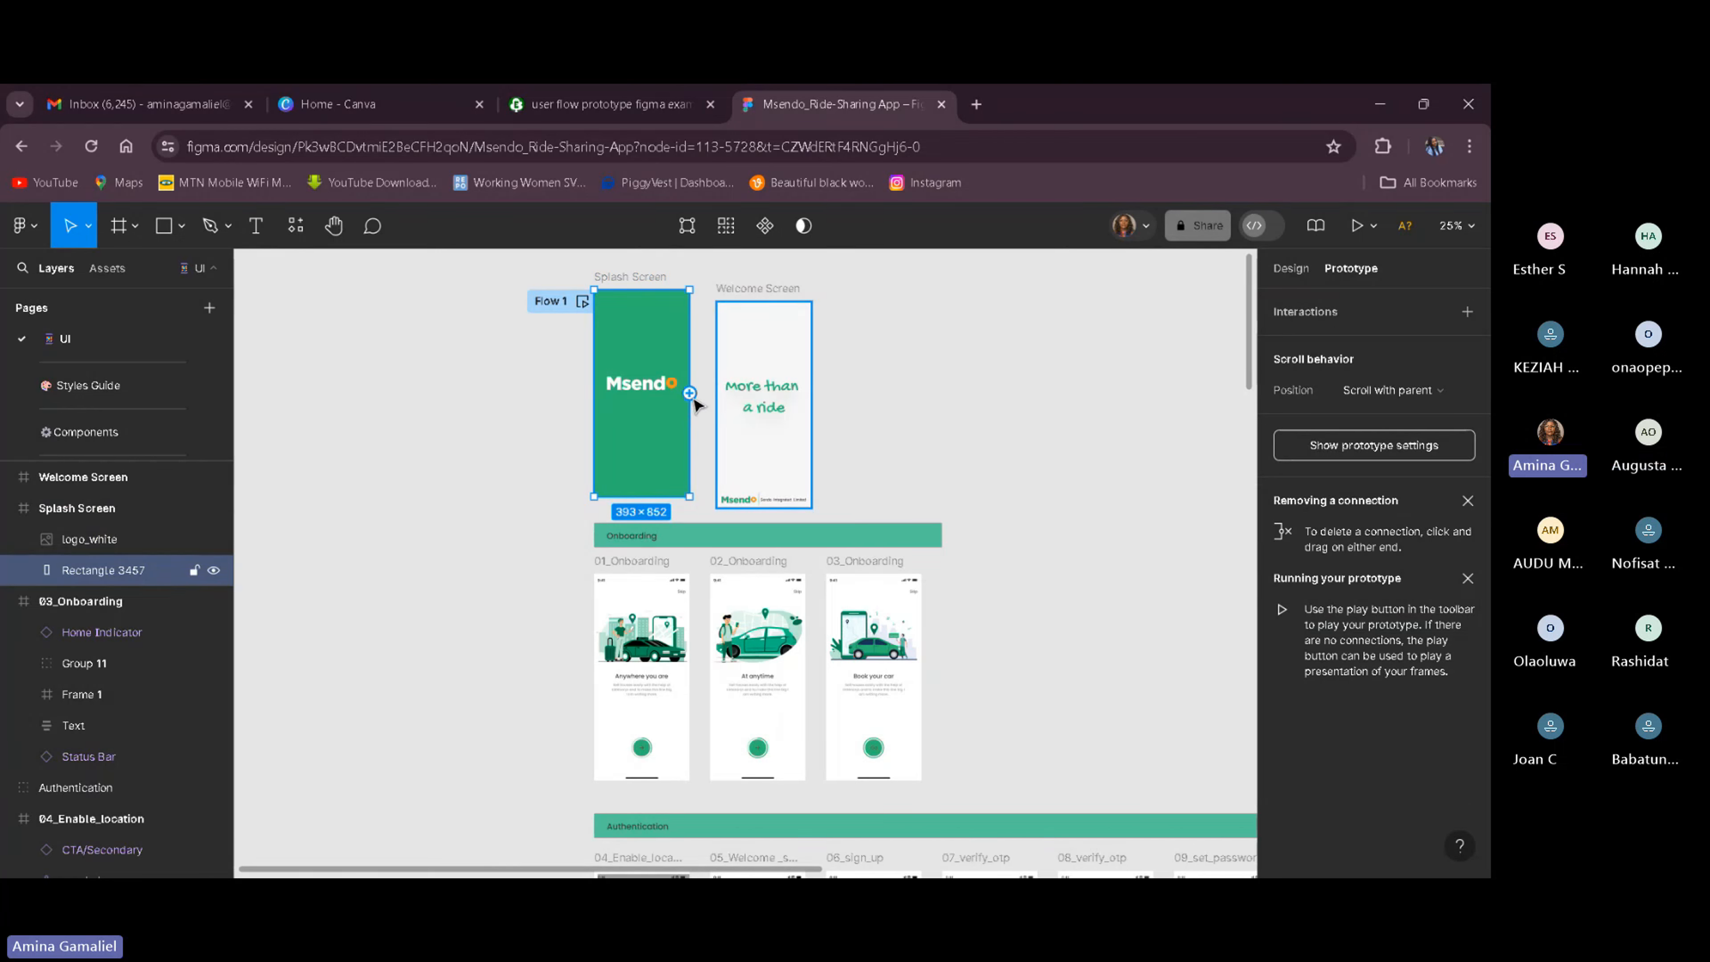
pyautogui.moveTo(689, 393); pyautogui.dragTo(719, 412)
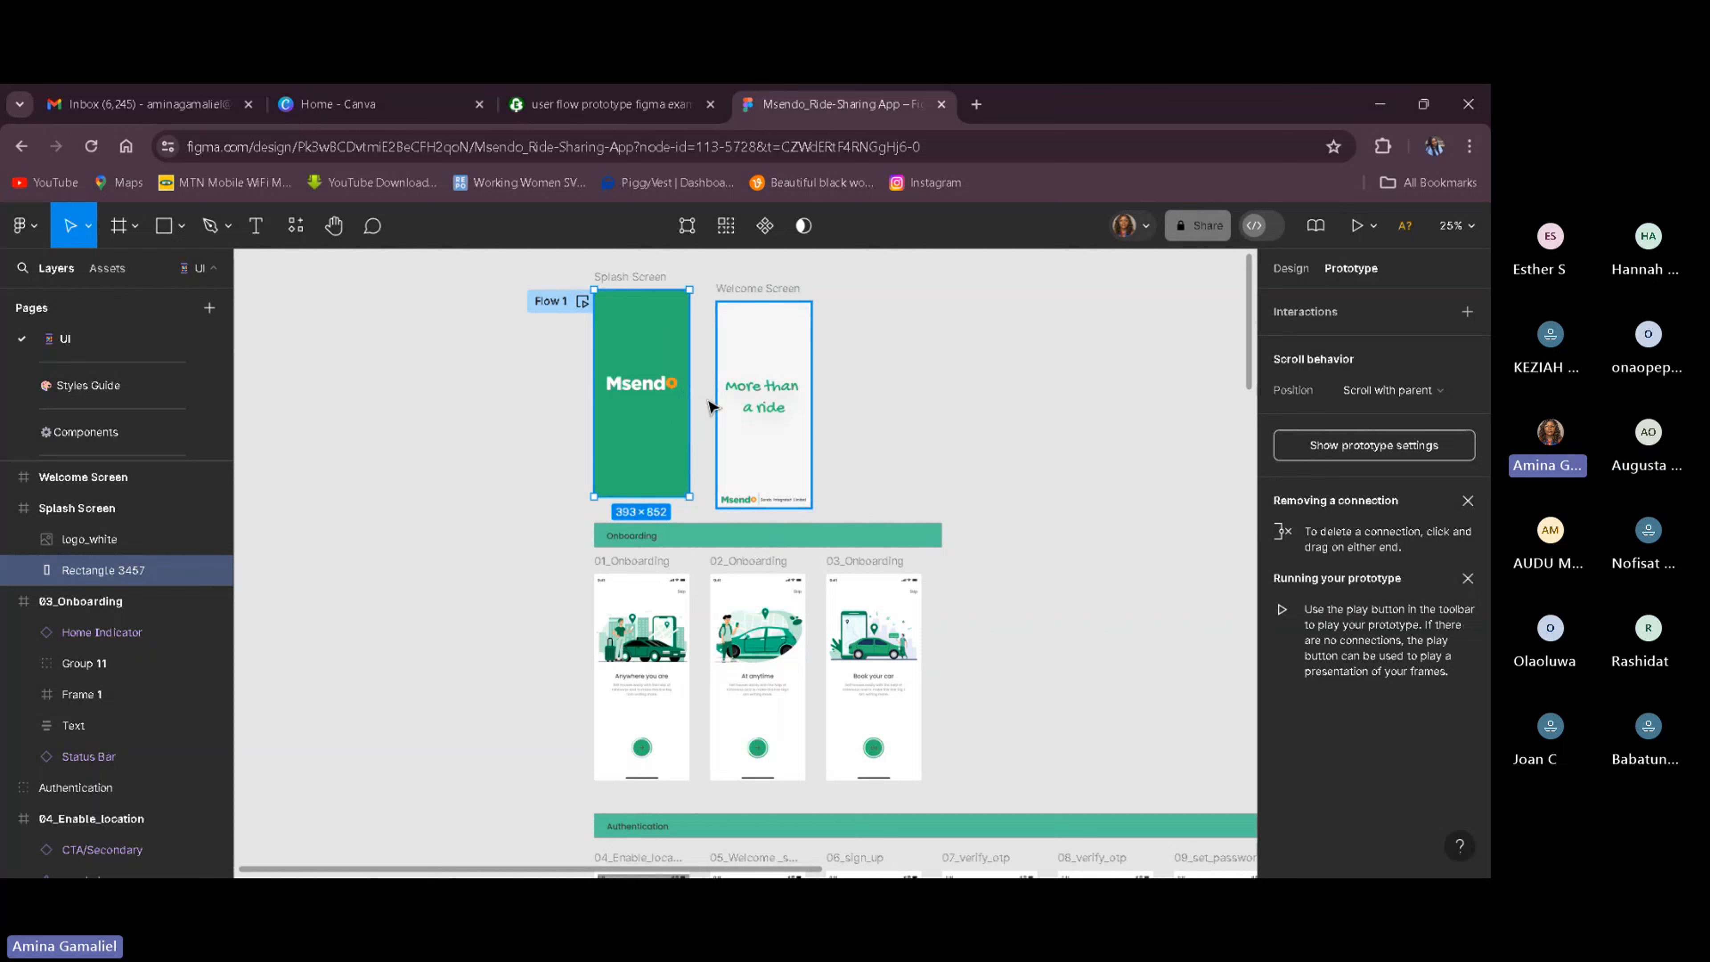
pyautogui.click(712, 442)
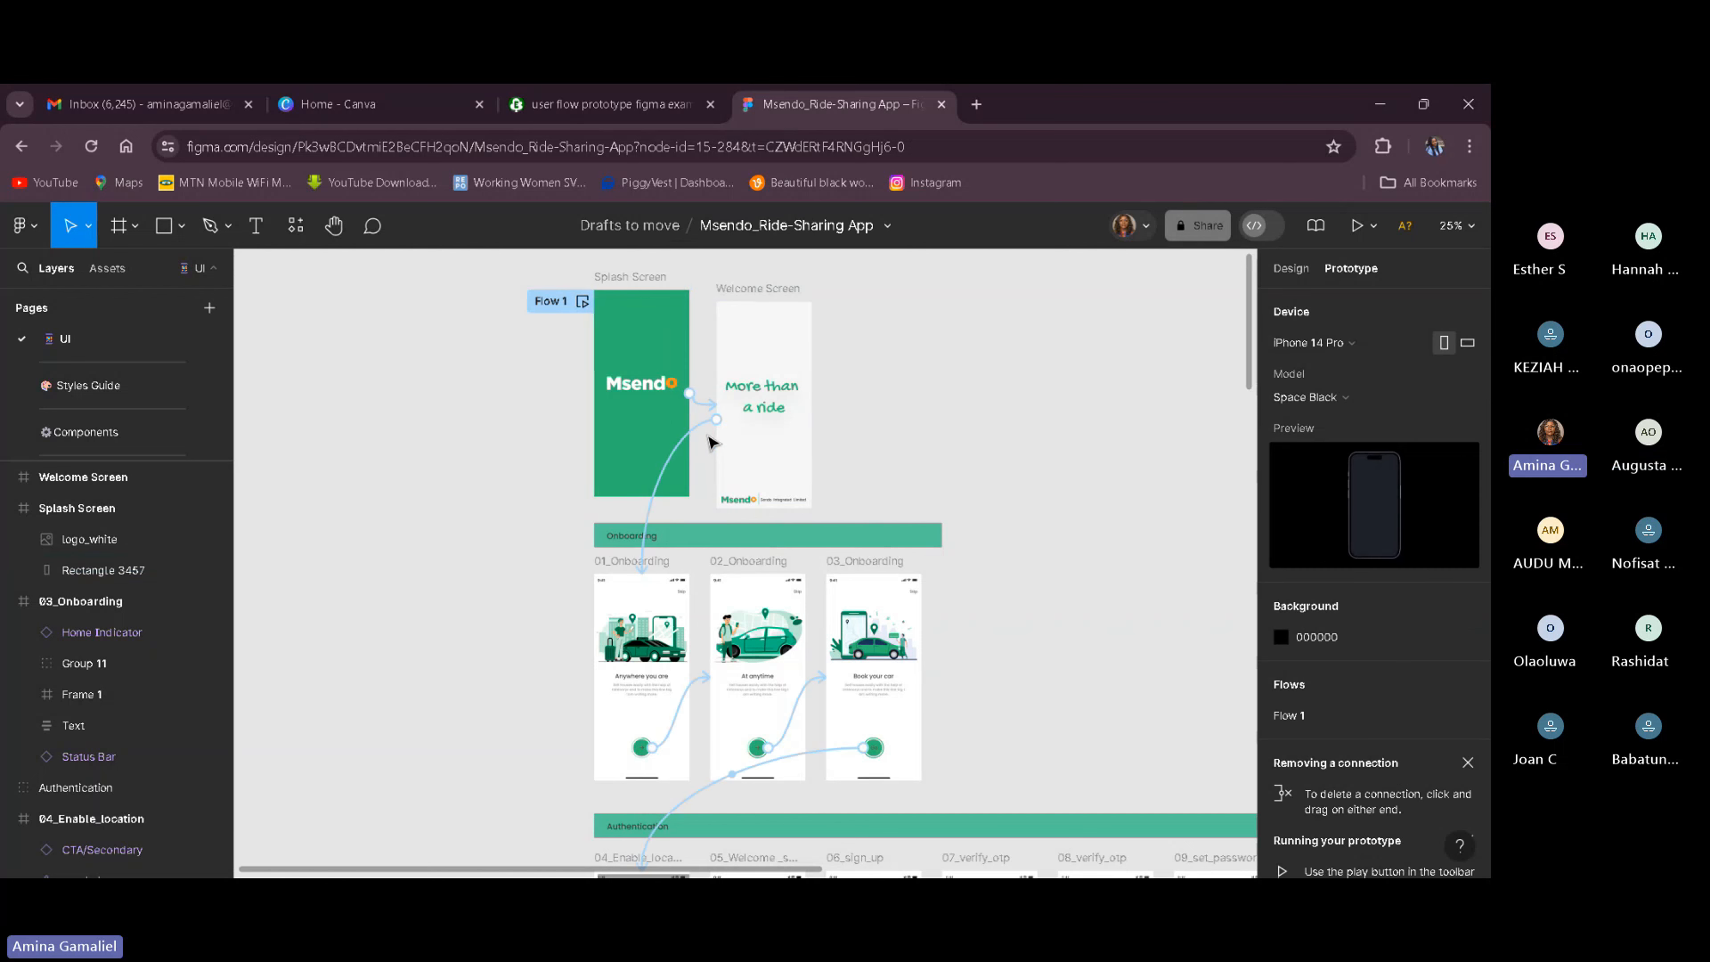
# Set the tap connection from Splash Screen to Welcome Screen to the Dissolve animation with a 900 ms duration.
pyautogui.click(702, 410)
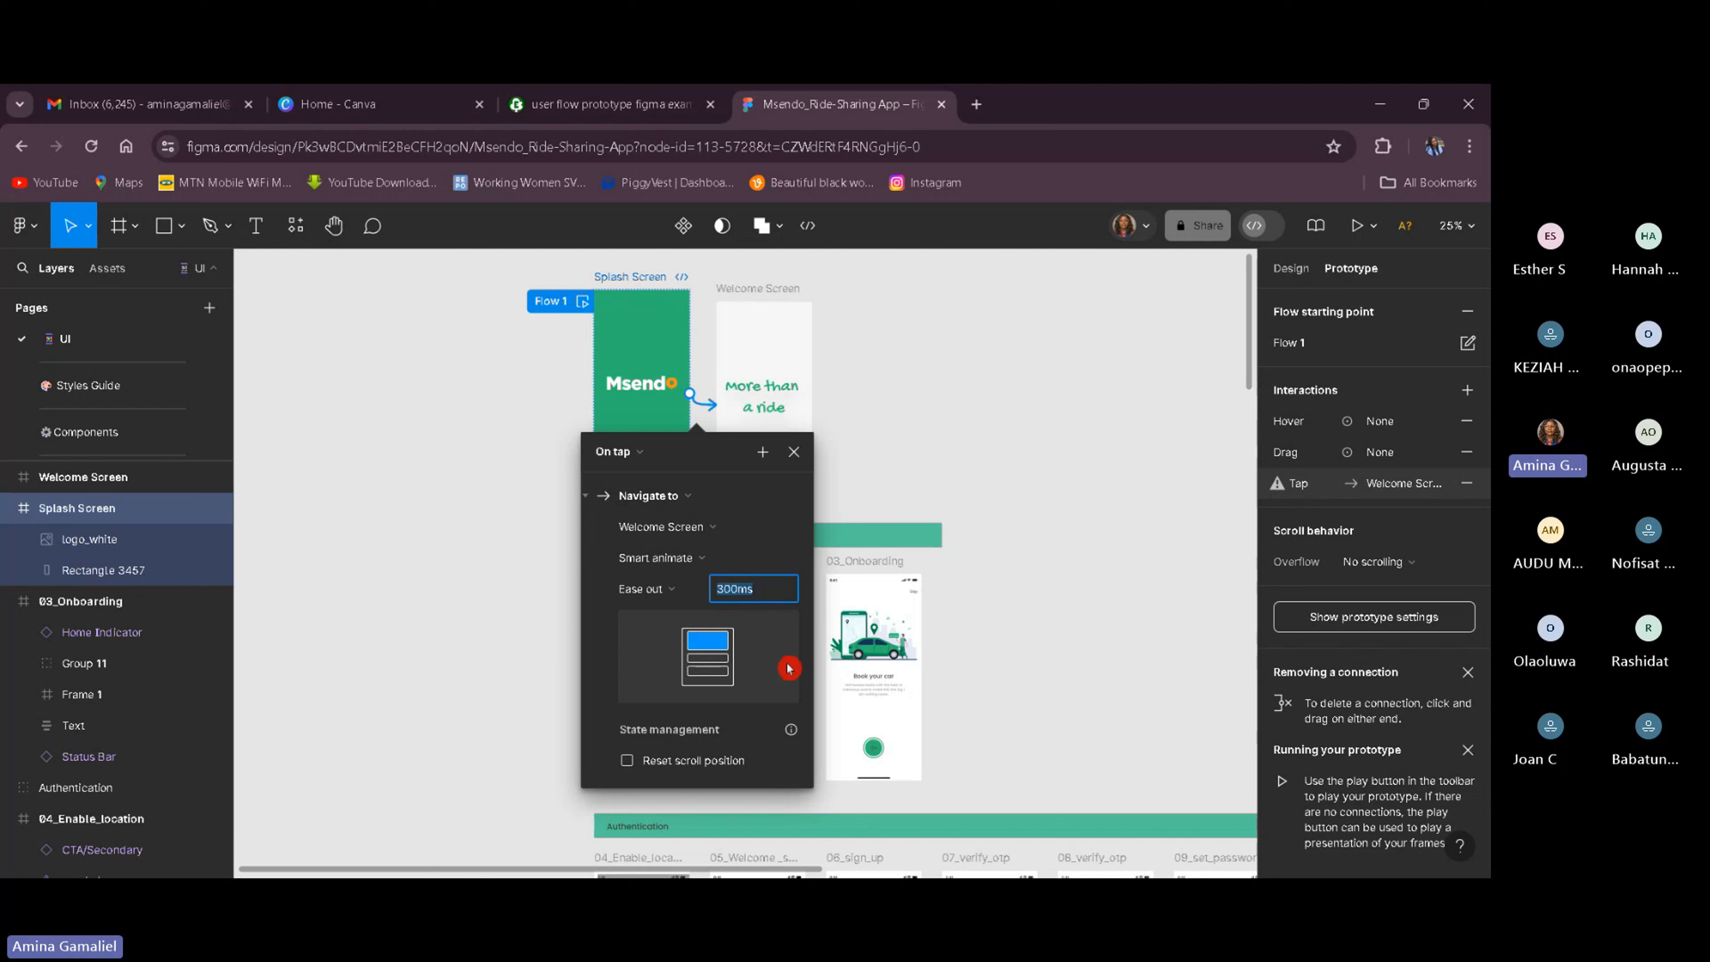
pyautogui.click(726, 591)
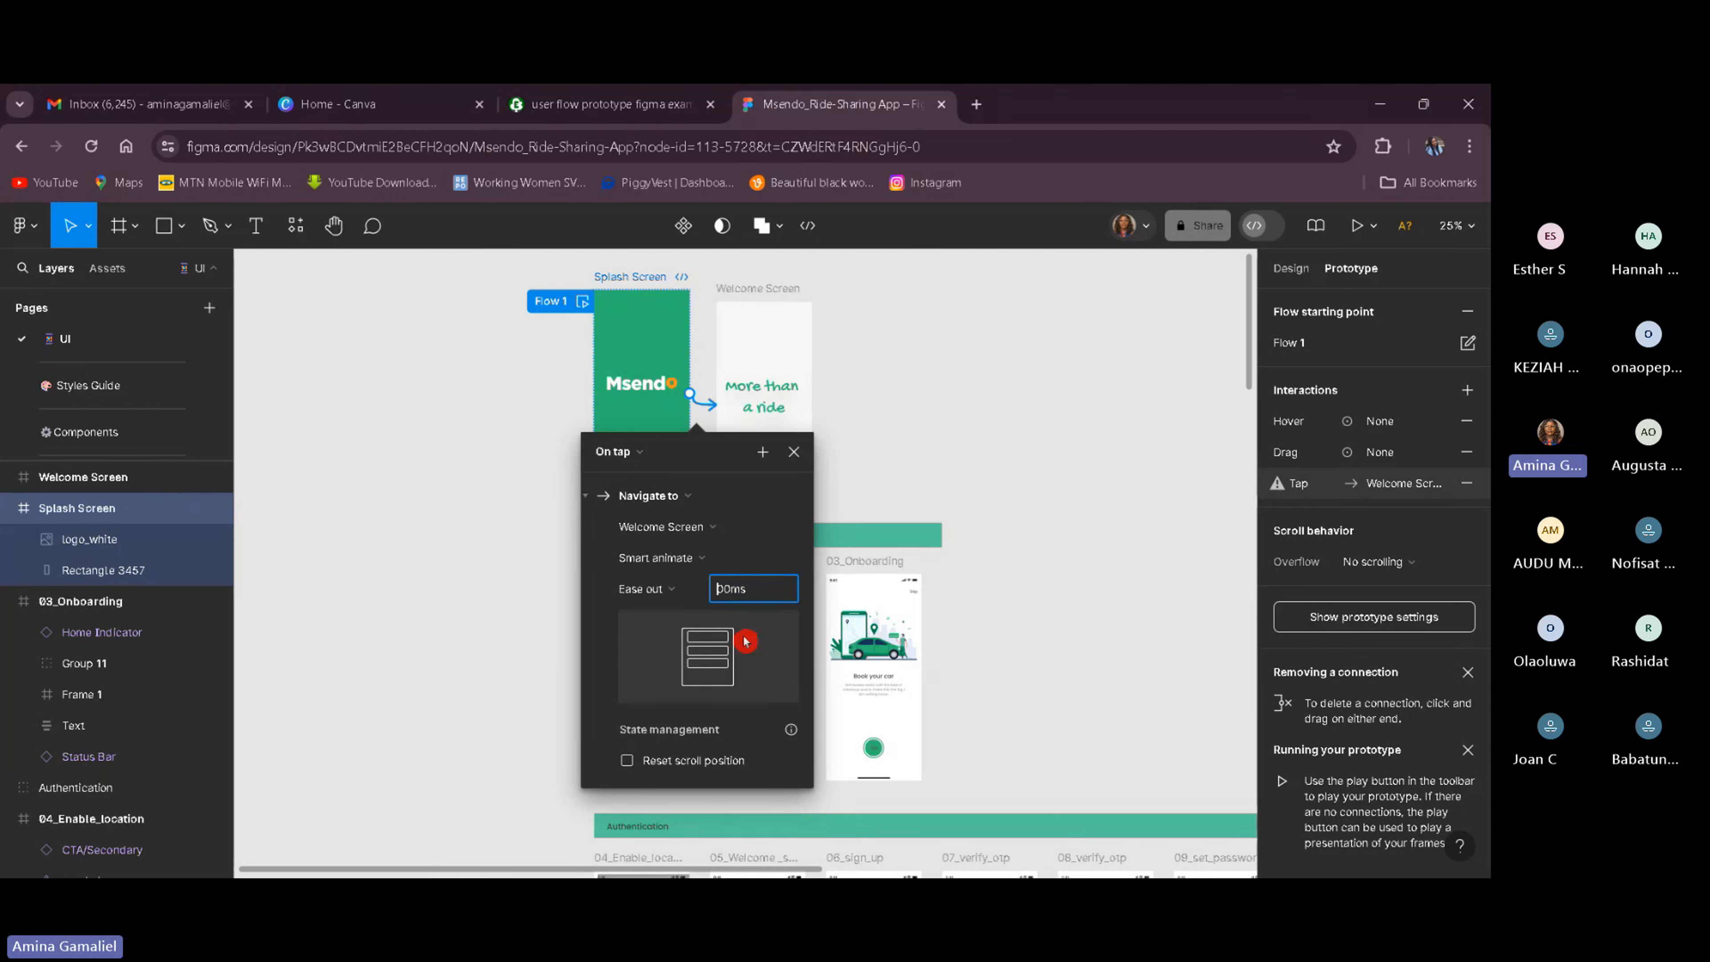
pyautogui.write('9')
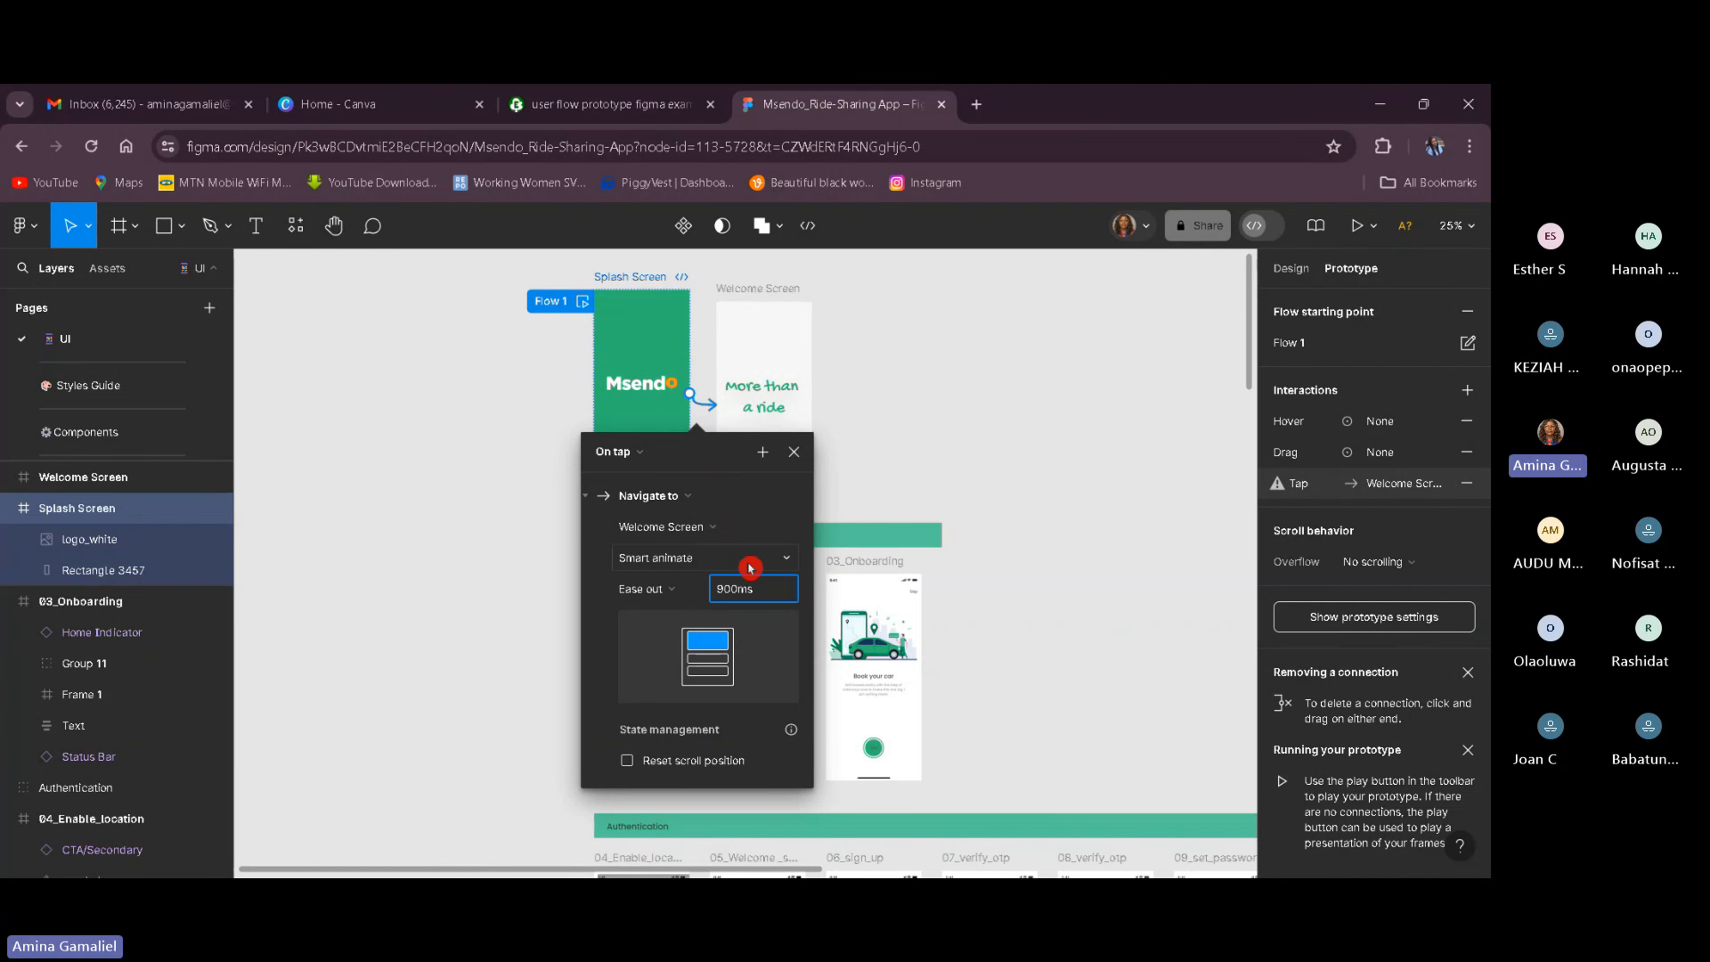
pyautogui.click(779, 568)
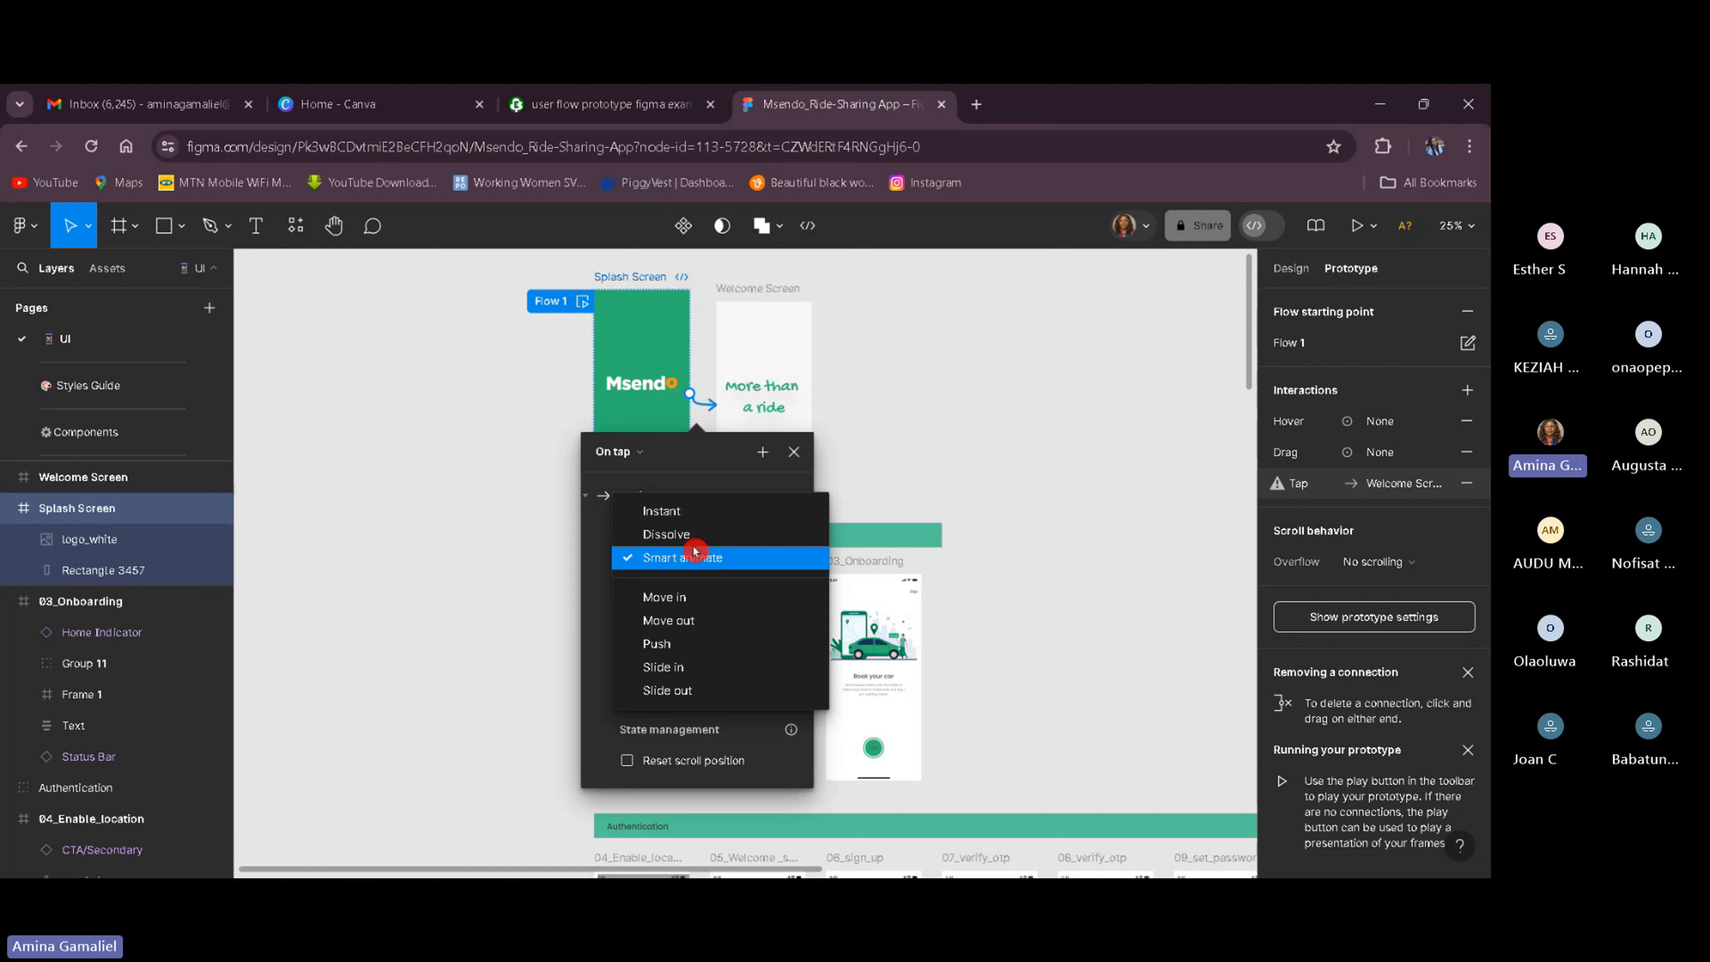
pyautogui.click(702, 537)
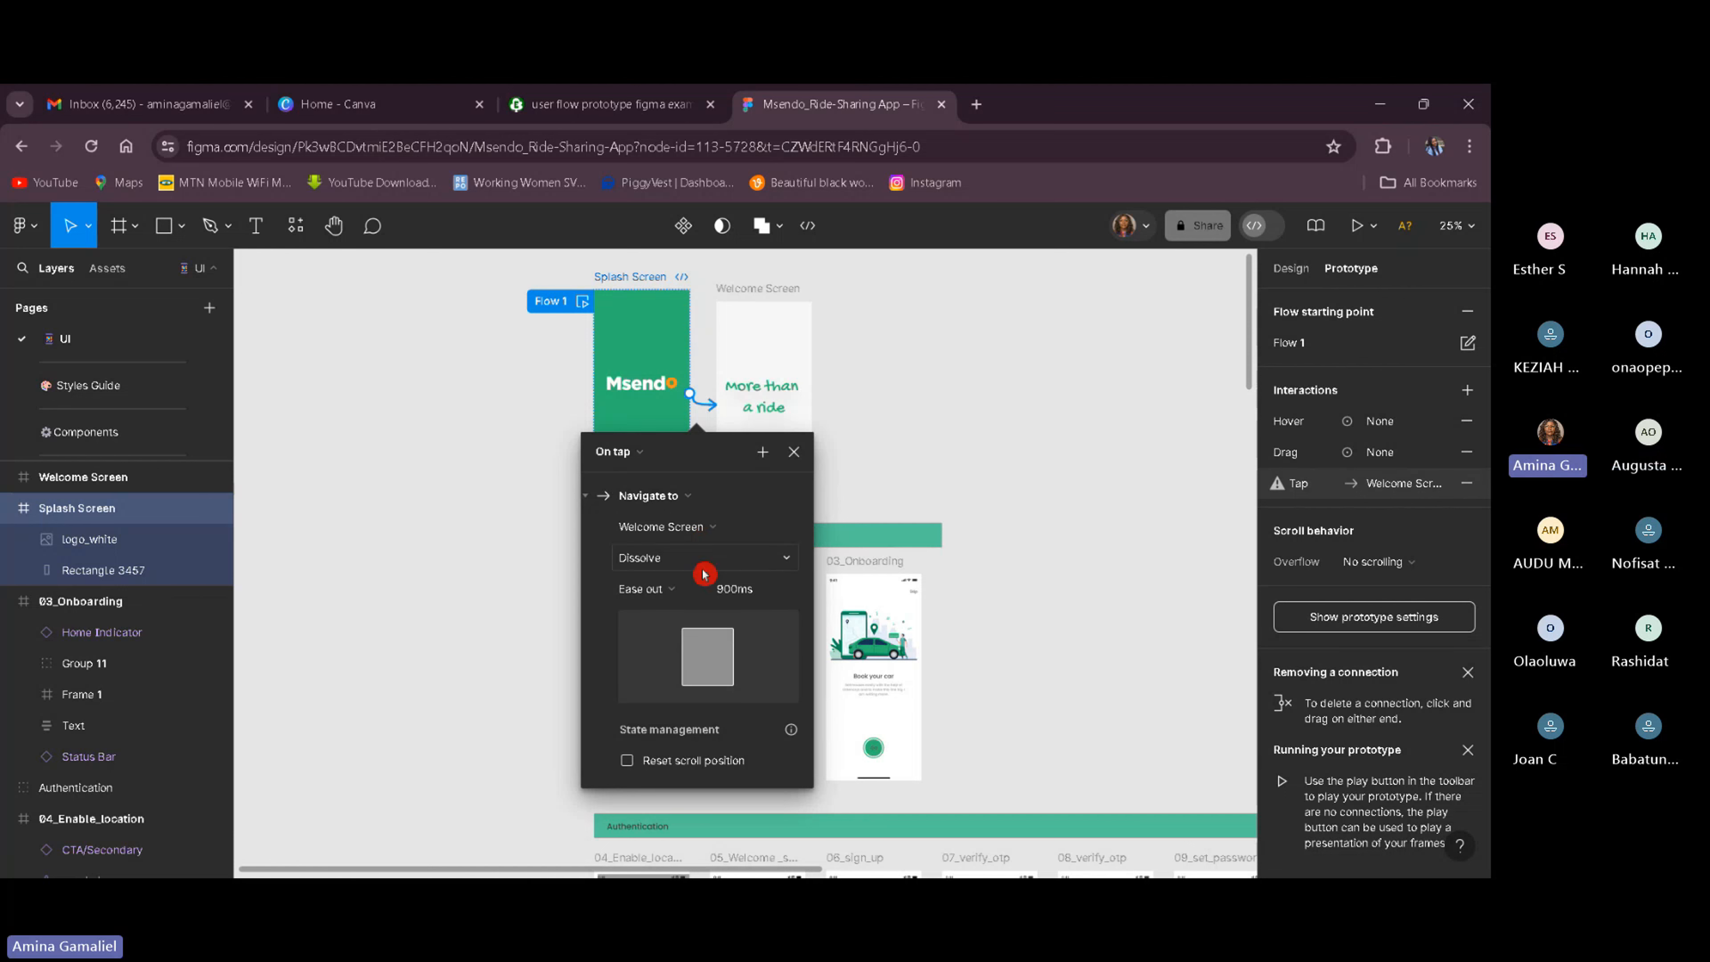
pyautogui.moveTo(714, 654)
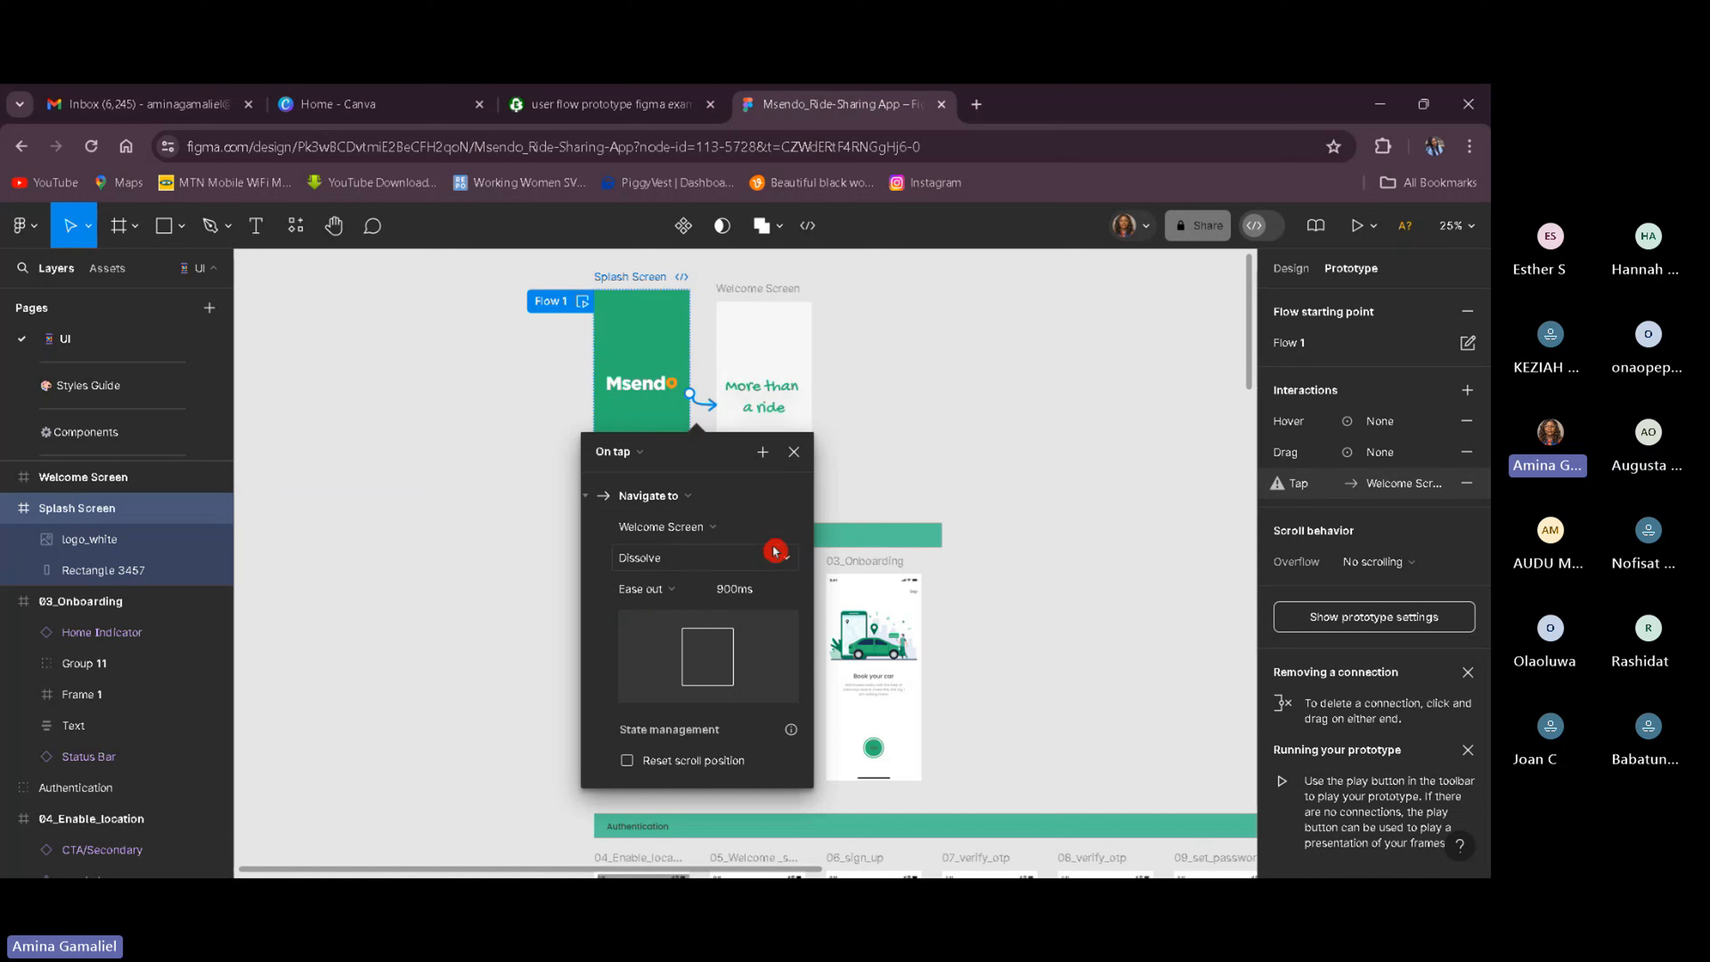
pyautogui.click(793, 451)
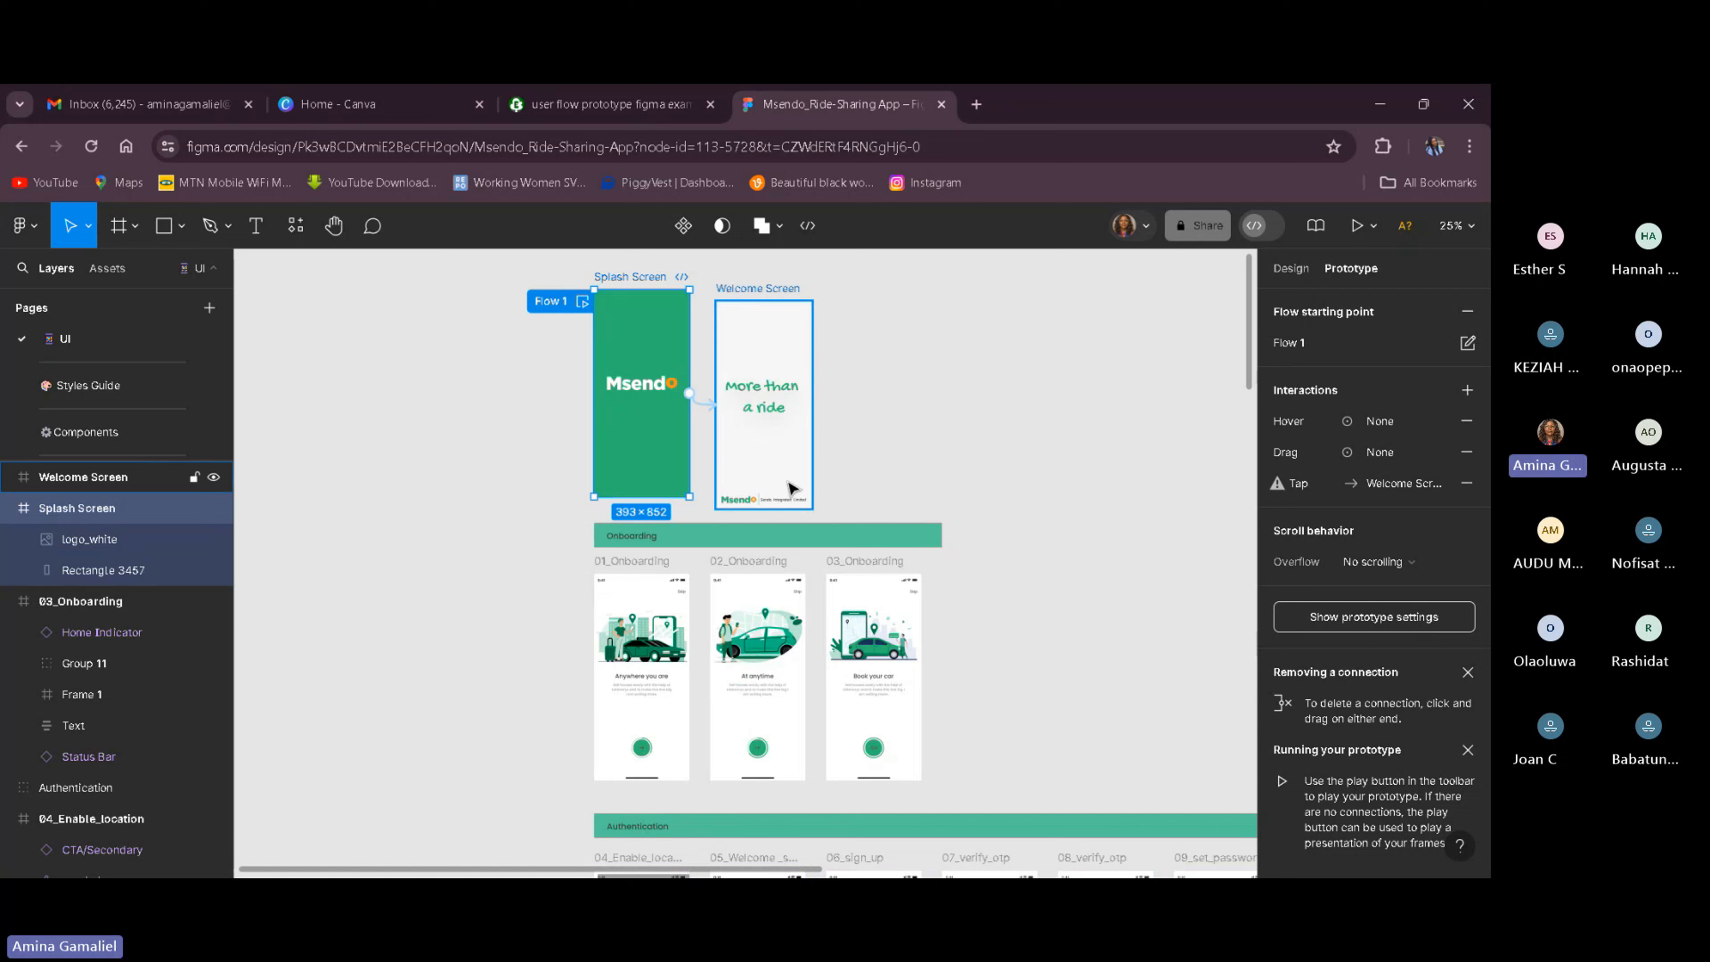
# Change the animation of the tap connection from Welcome Screen to 01_Onboarding to Dissolve.
pyautogui.click(774, 464)
pyautogui.moveTo(764, 471)
pyautogui.mouseDown()
pyautogui.moveTo(659, 495)
pyautogui.moveTo(644, 519)
pyautogui.mouseUp()
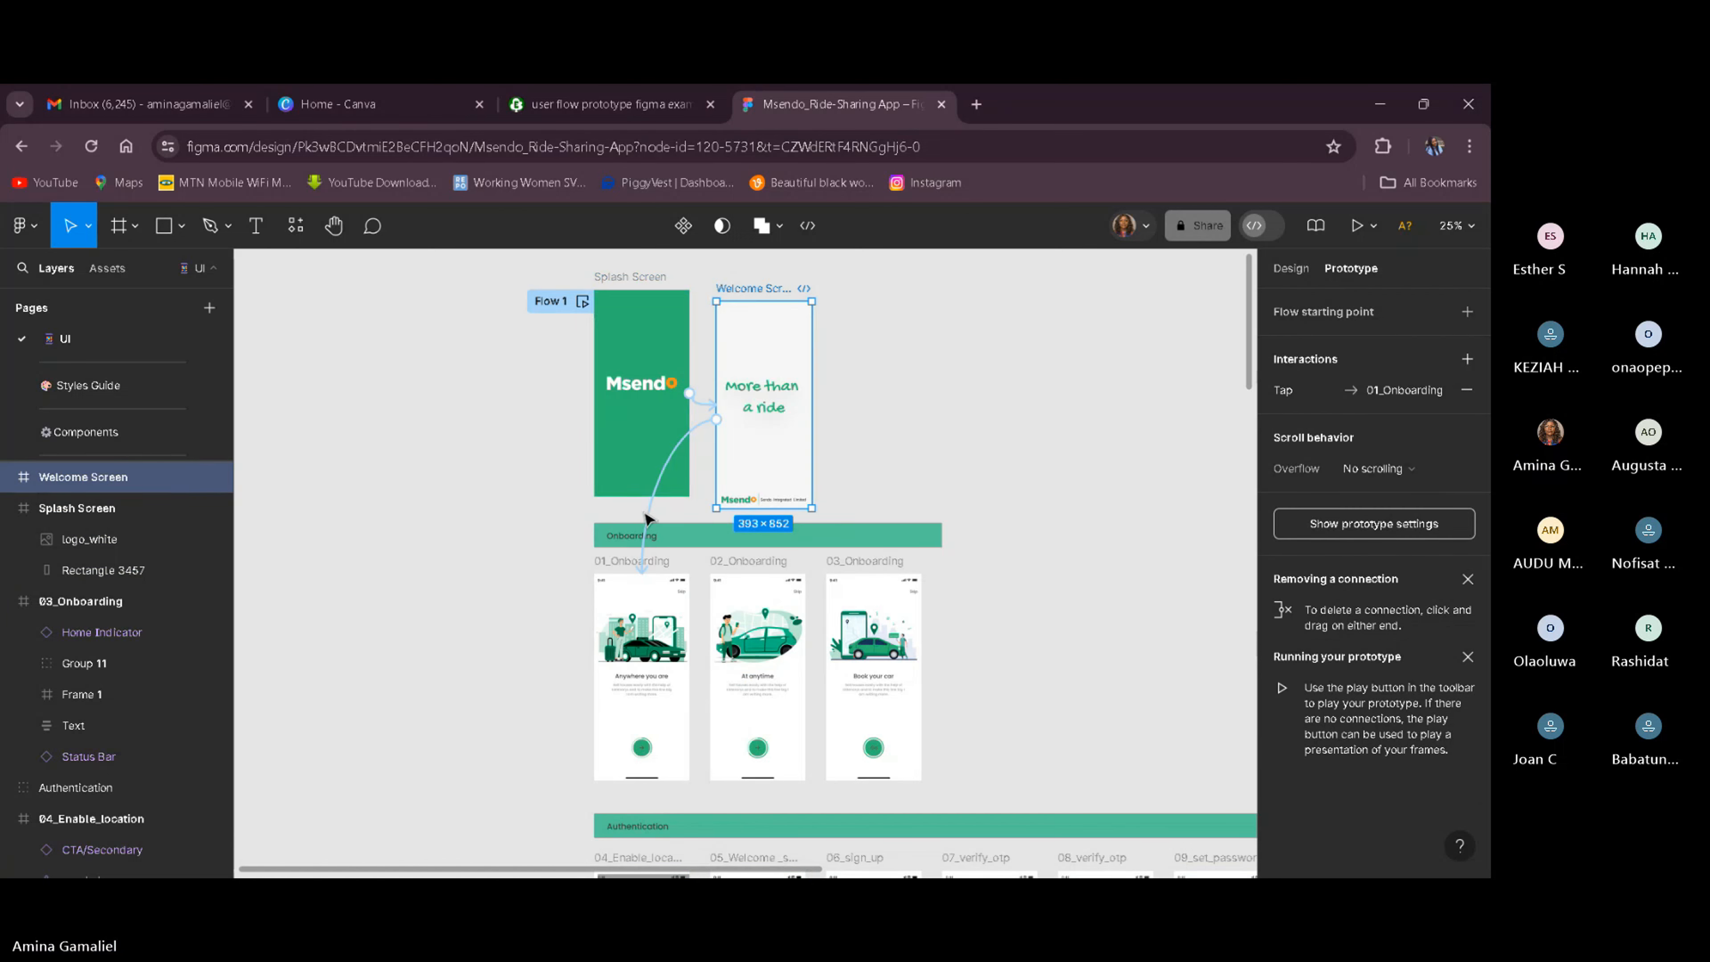
pyautogui.click(652, 519)
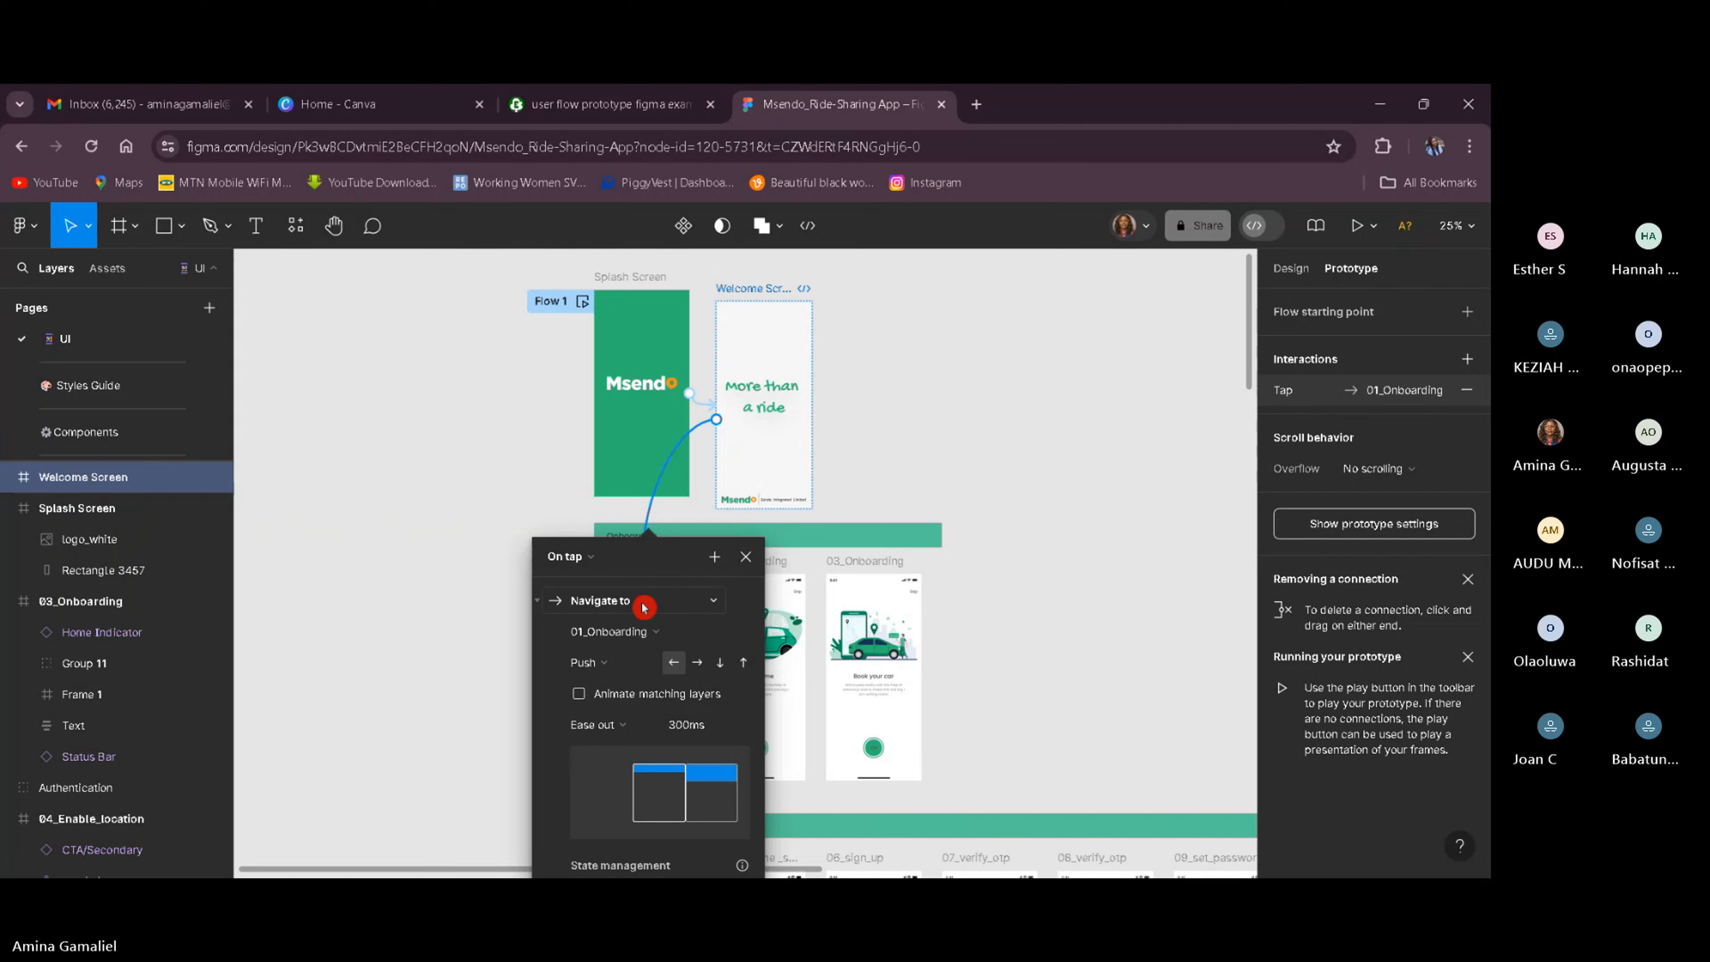
pyautogui.click(632, 665)
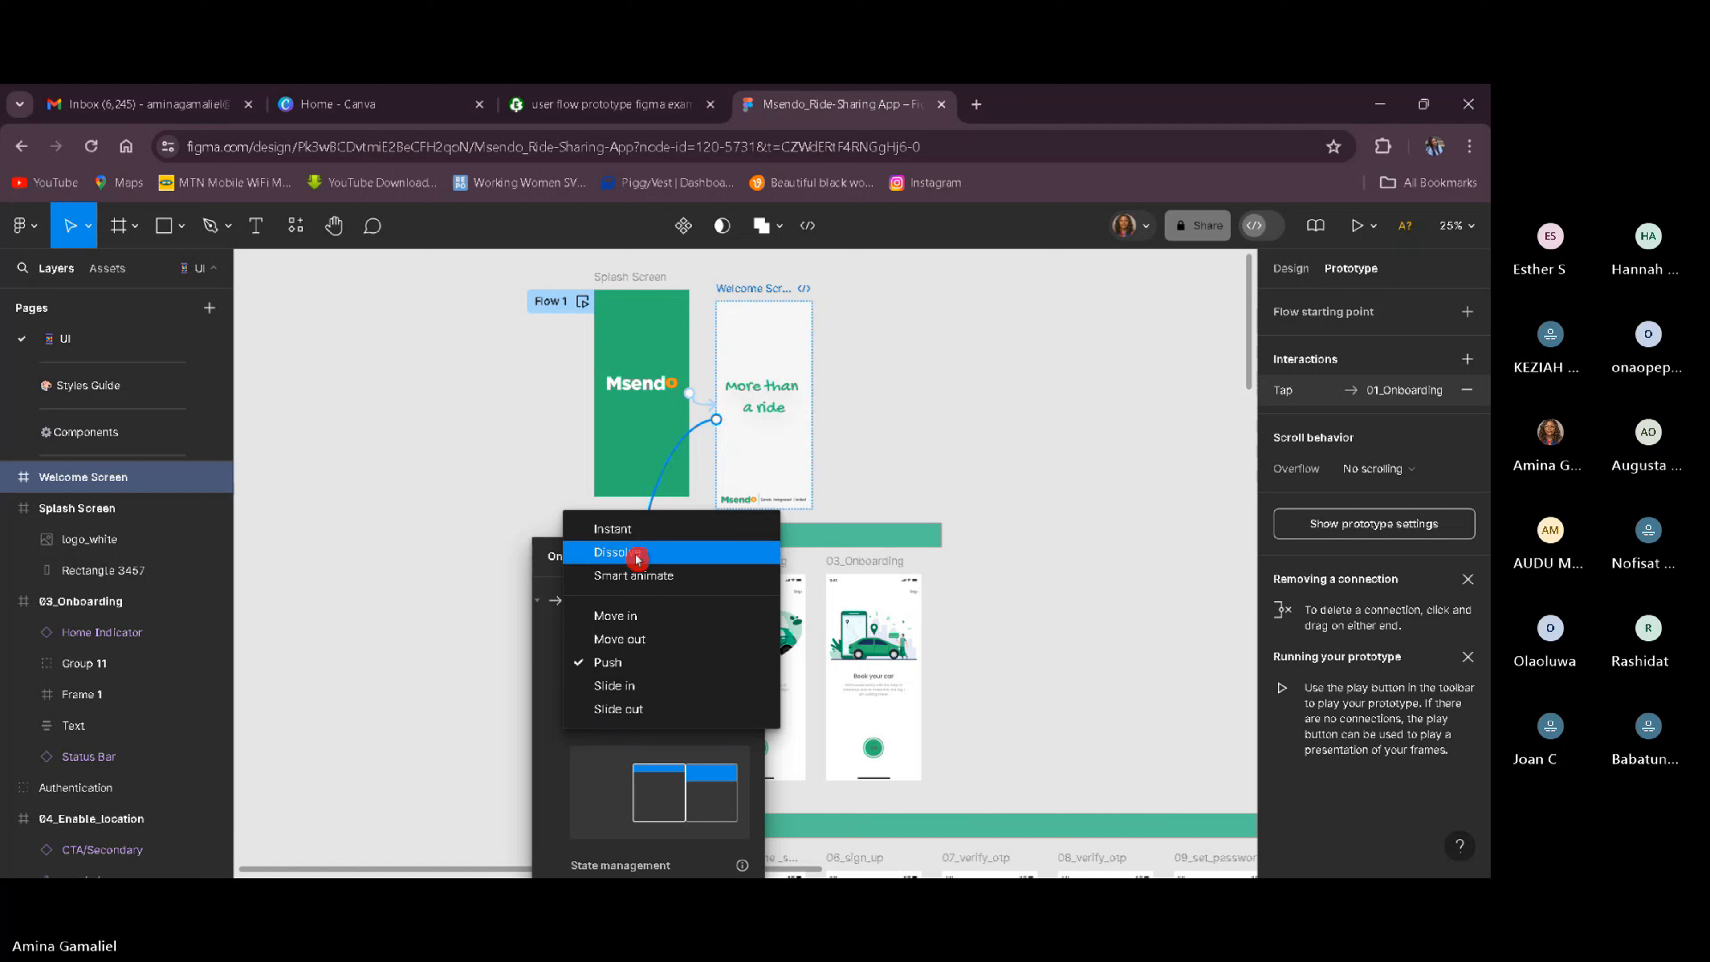
pyautogui.click(637, 558)
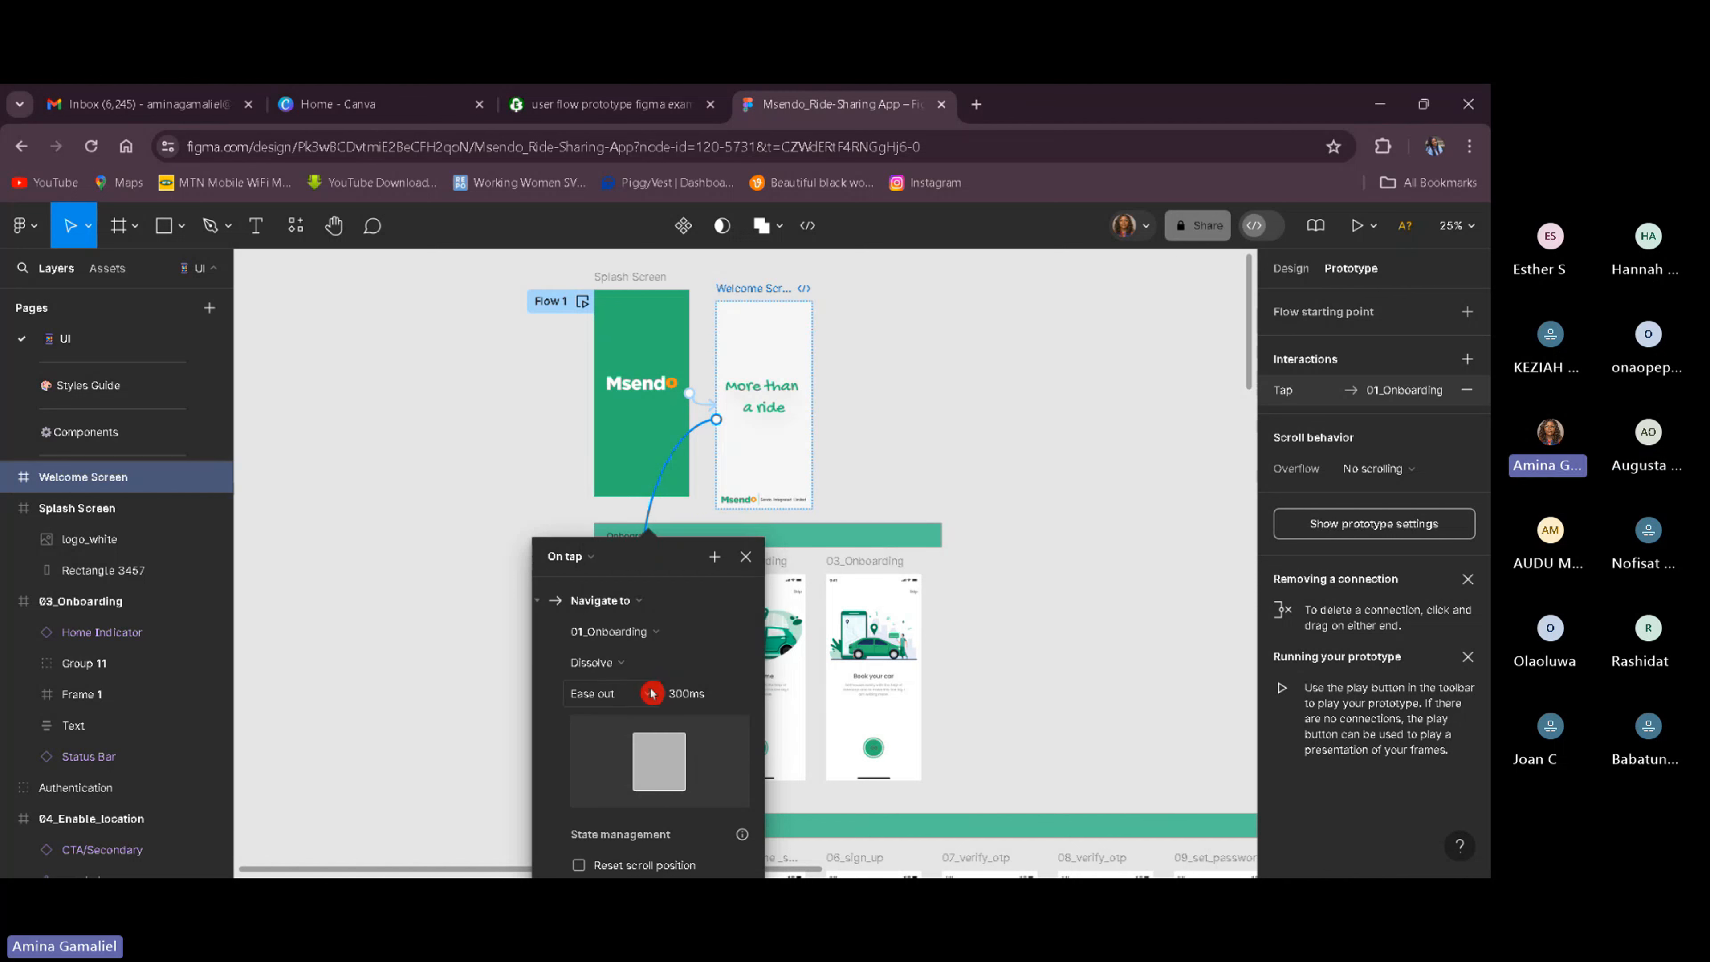
pyautogui.click(997, 703)
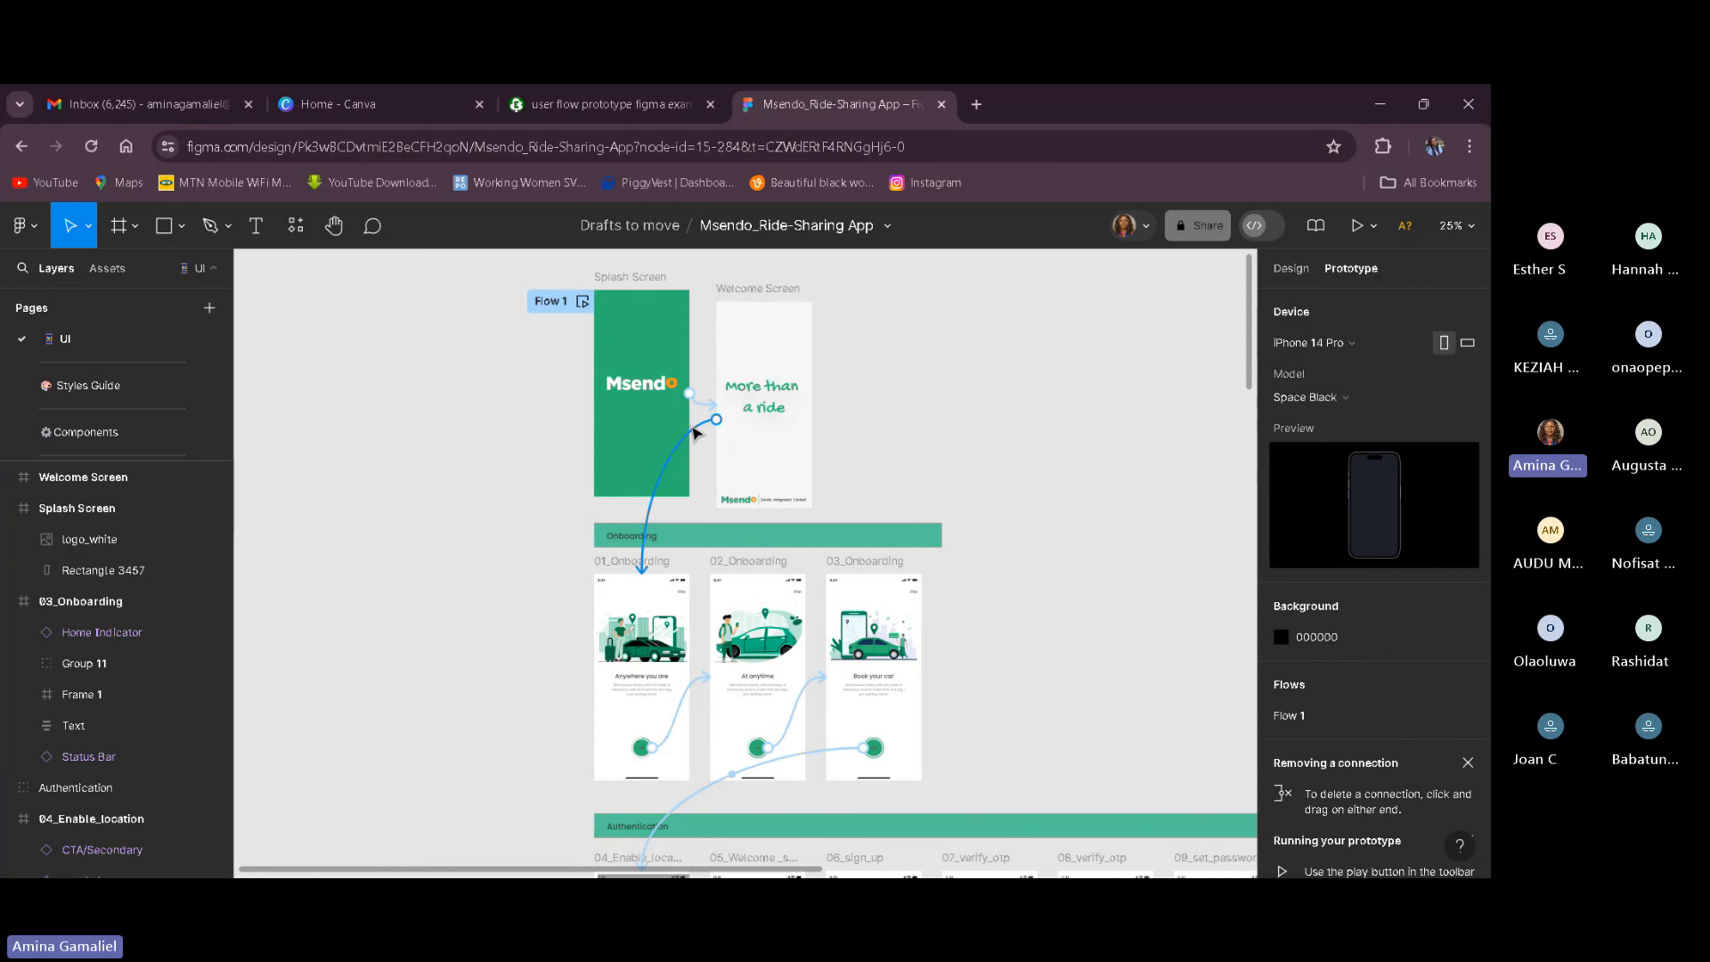
# Change the animation of the tap connection from 01_Onboarding to 02_Onboarding to Dissolve.
pyautogui.click(682, 712)
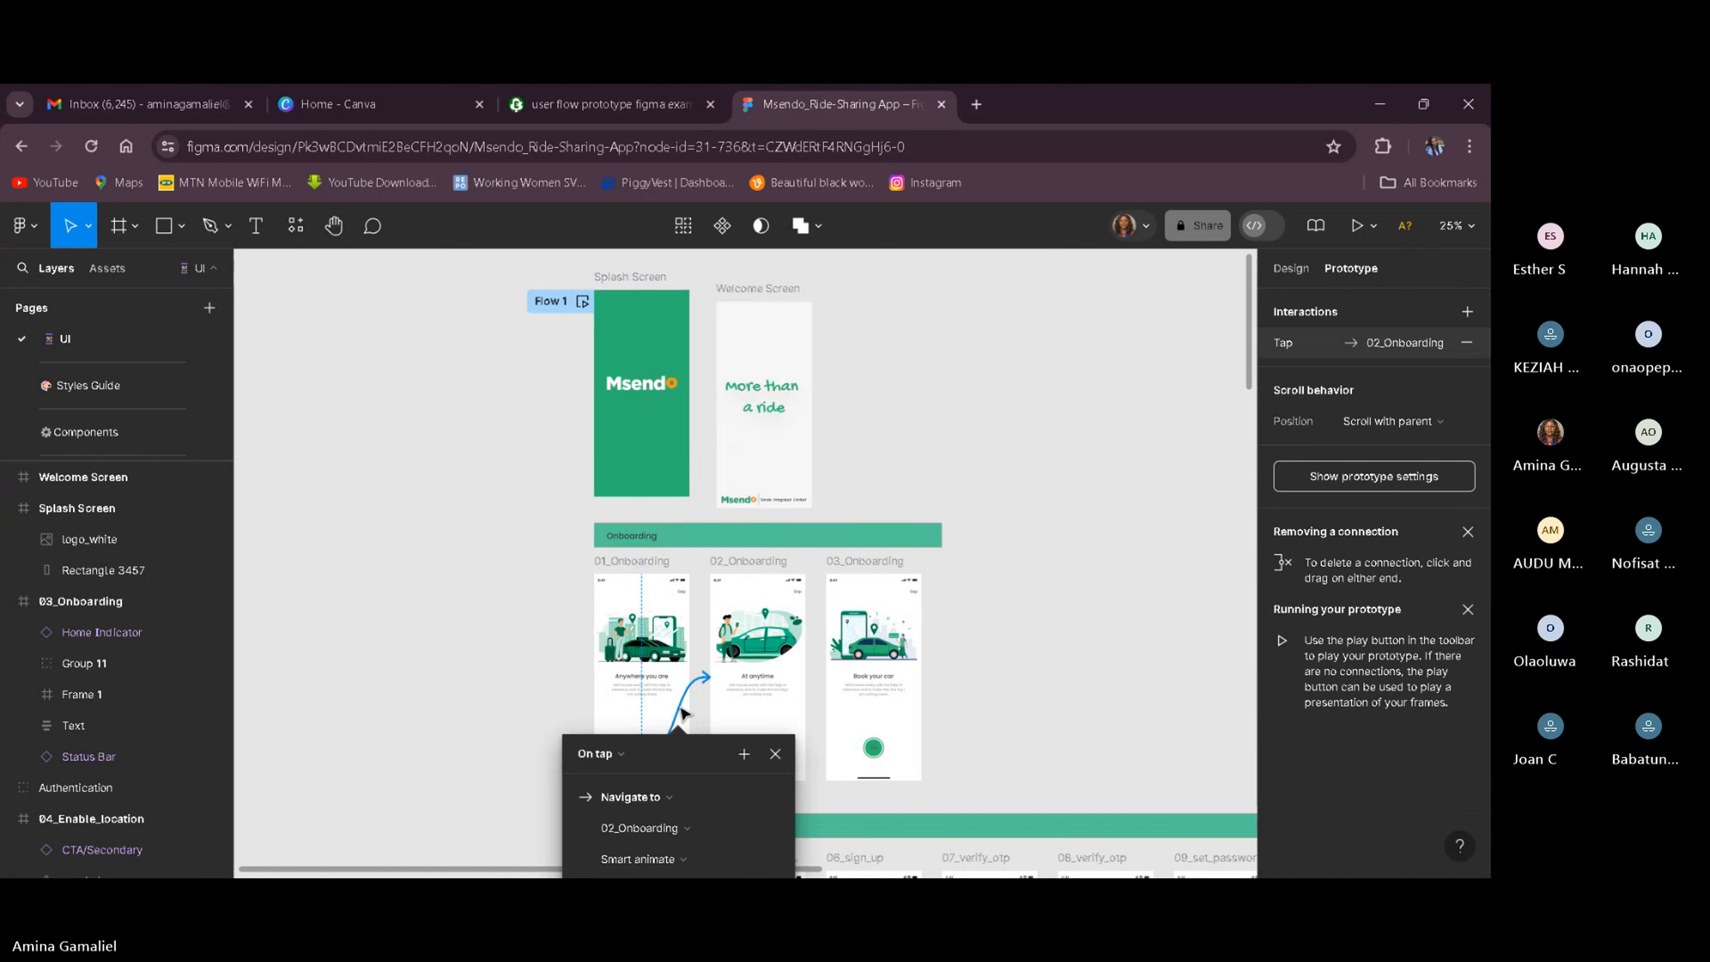
pyautogui.scroll(-2, 727, 779)
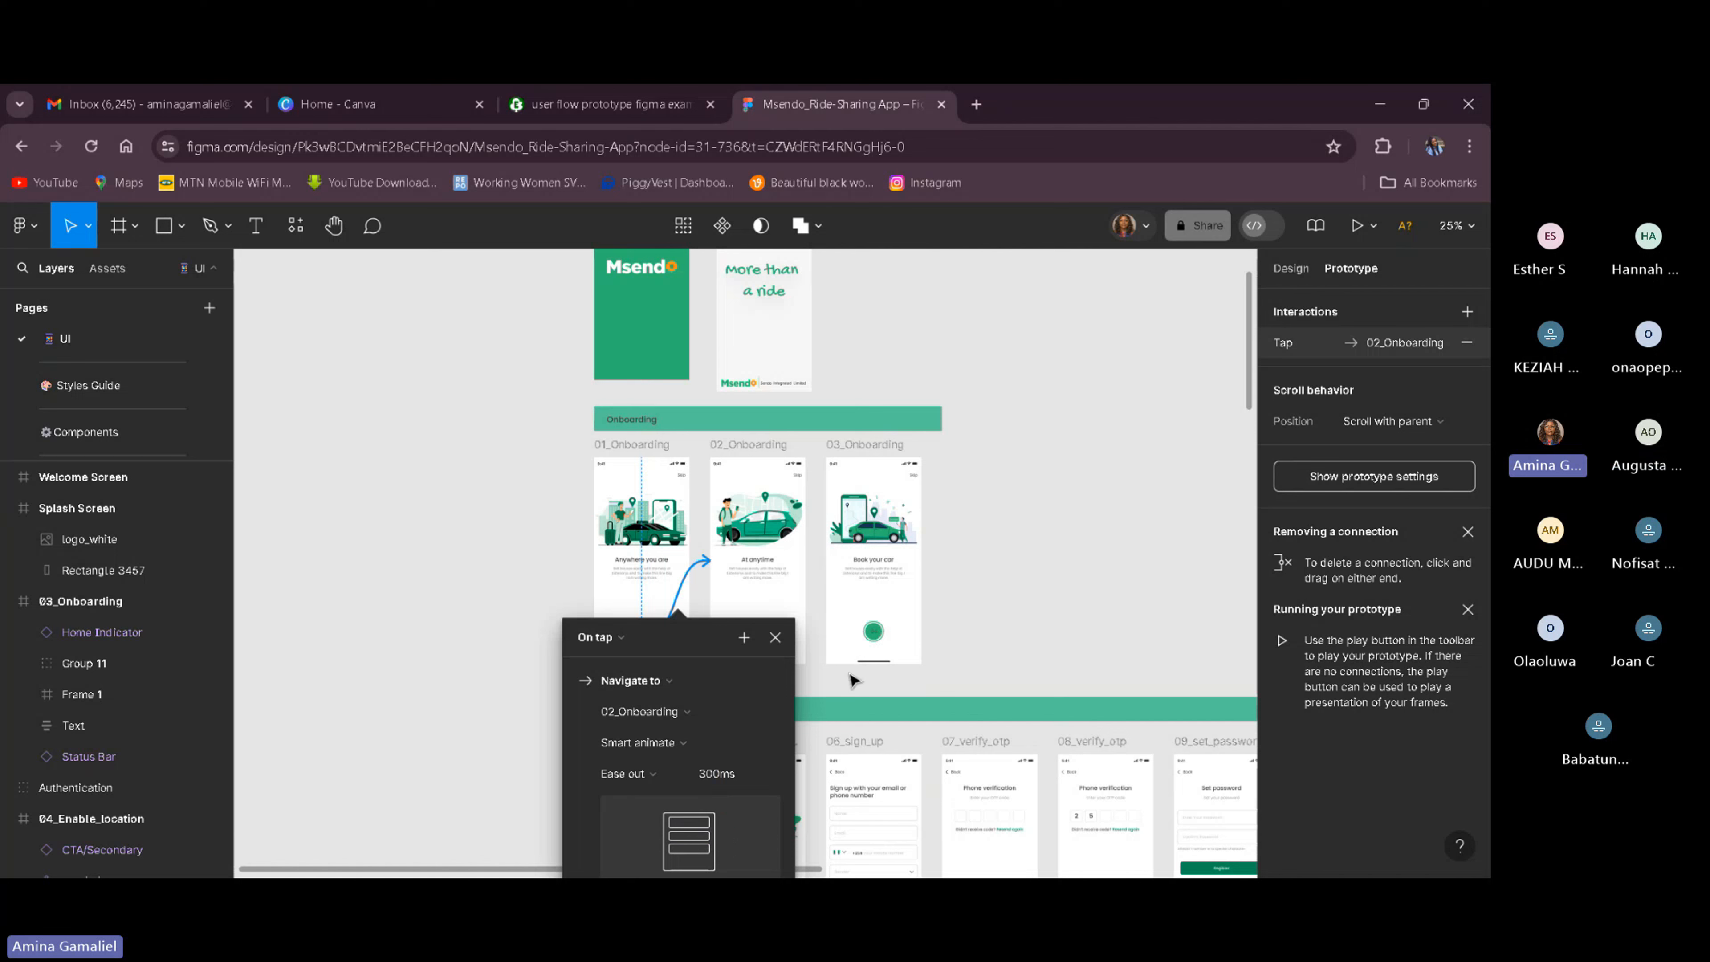
pyautogui.click(981, 635)
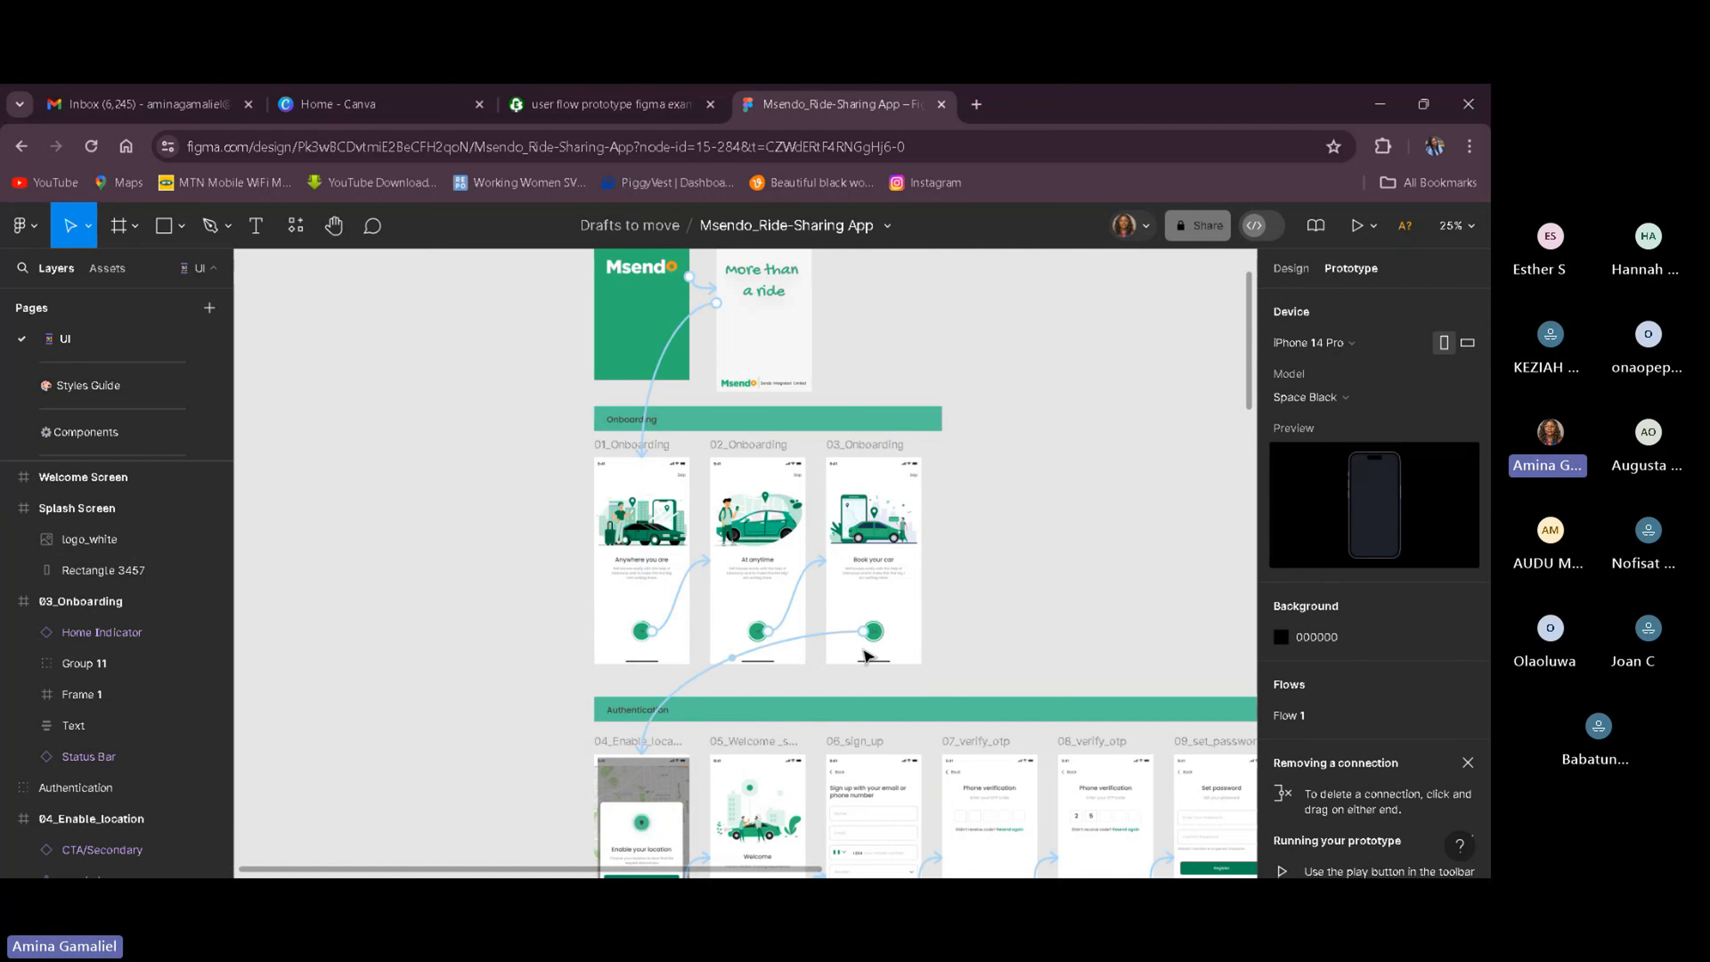
pyautogui.click(676, 619)
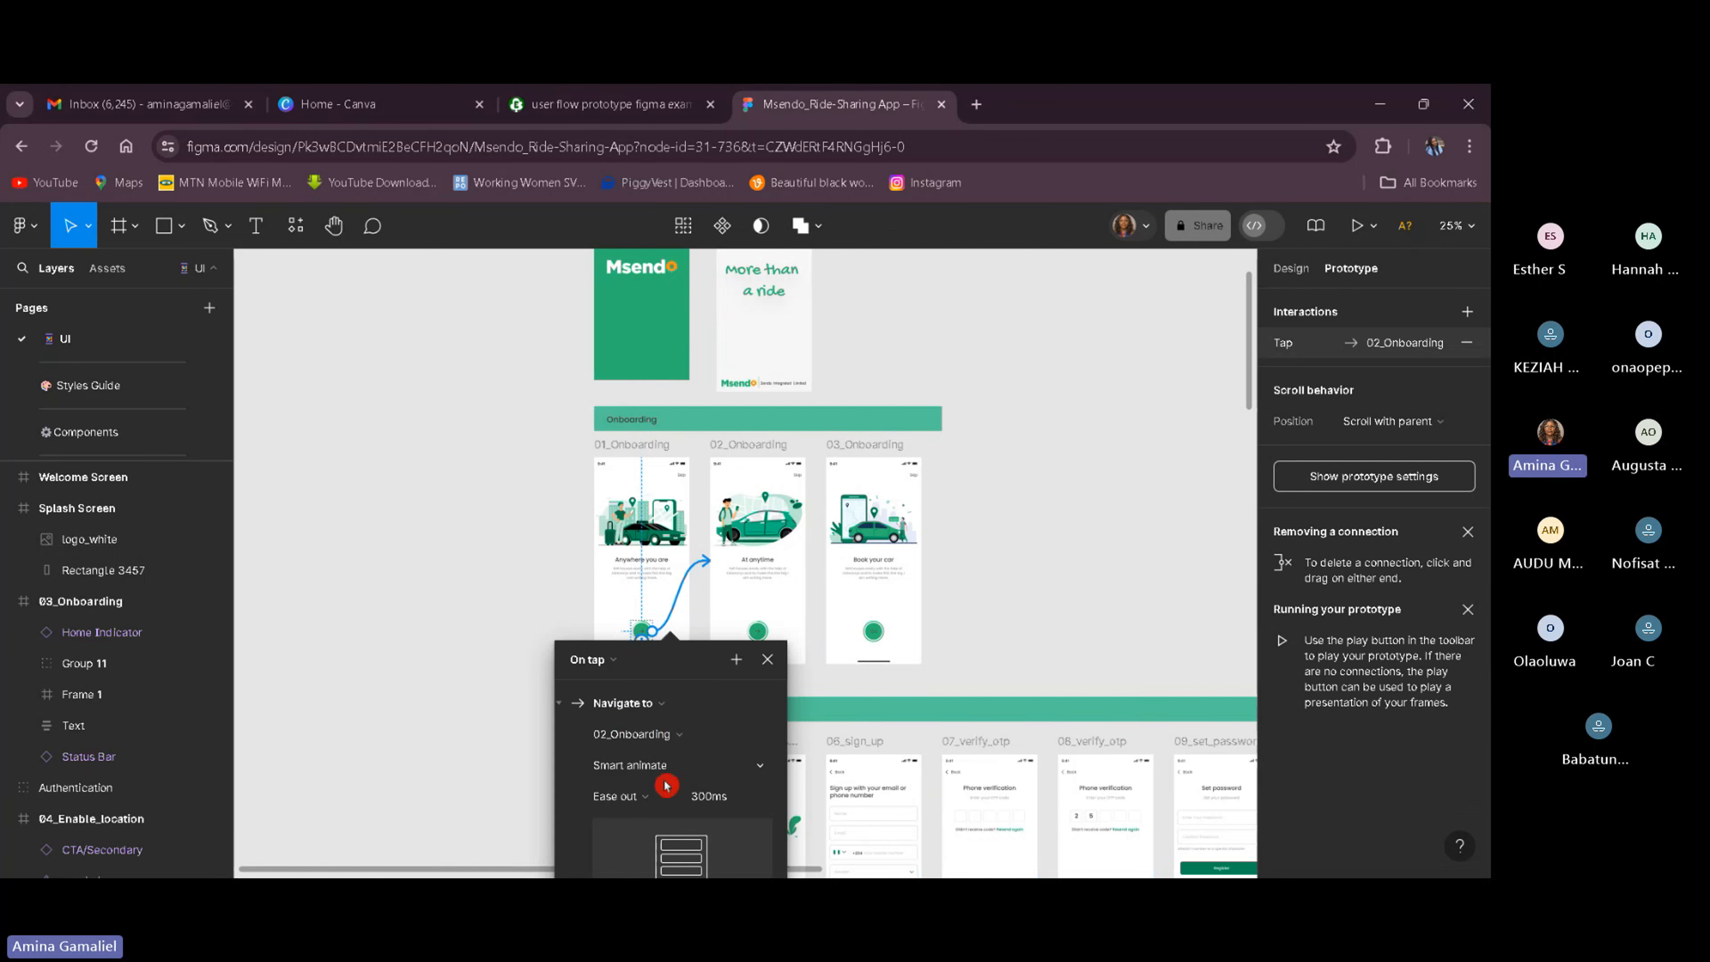
pyautogui.click(676, 767)
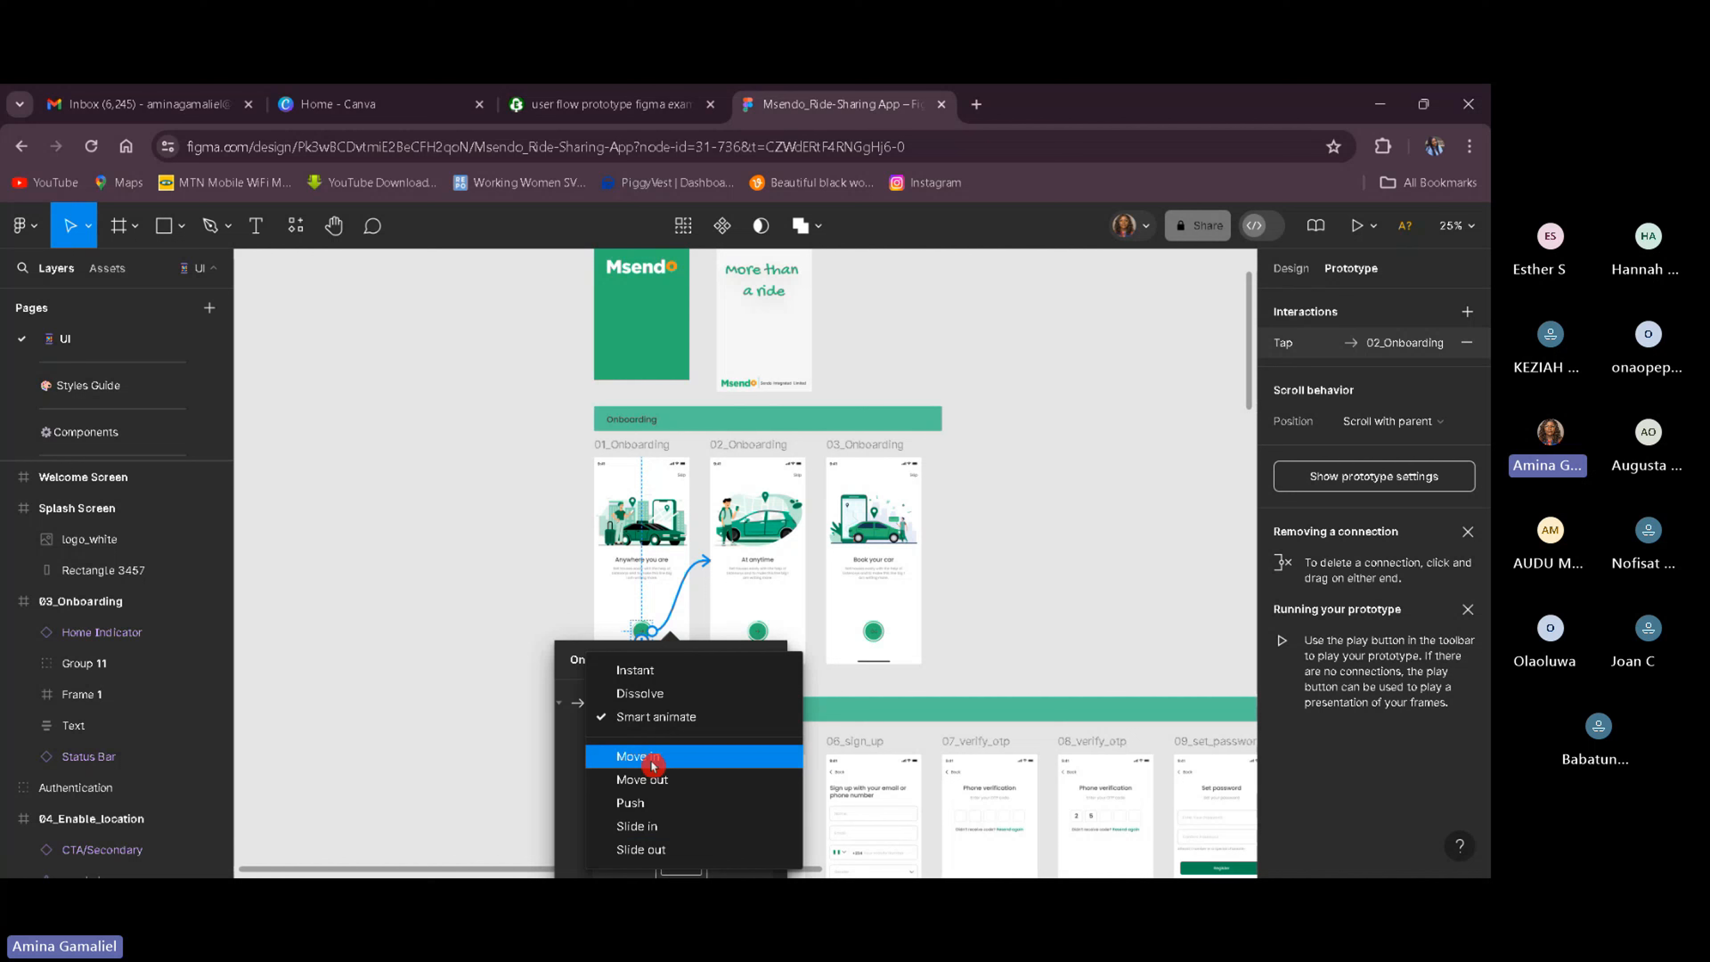
pyautogui.click(641, 696)
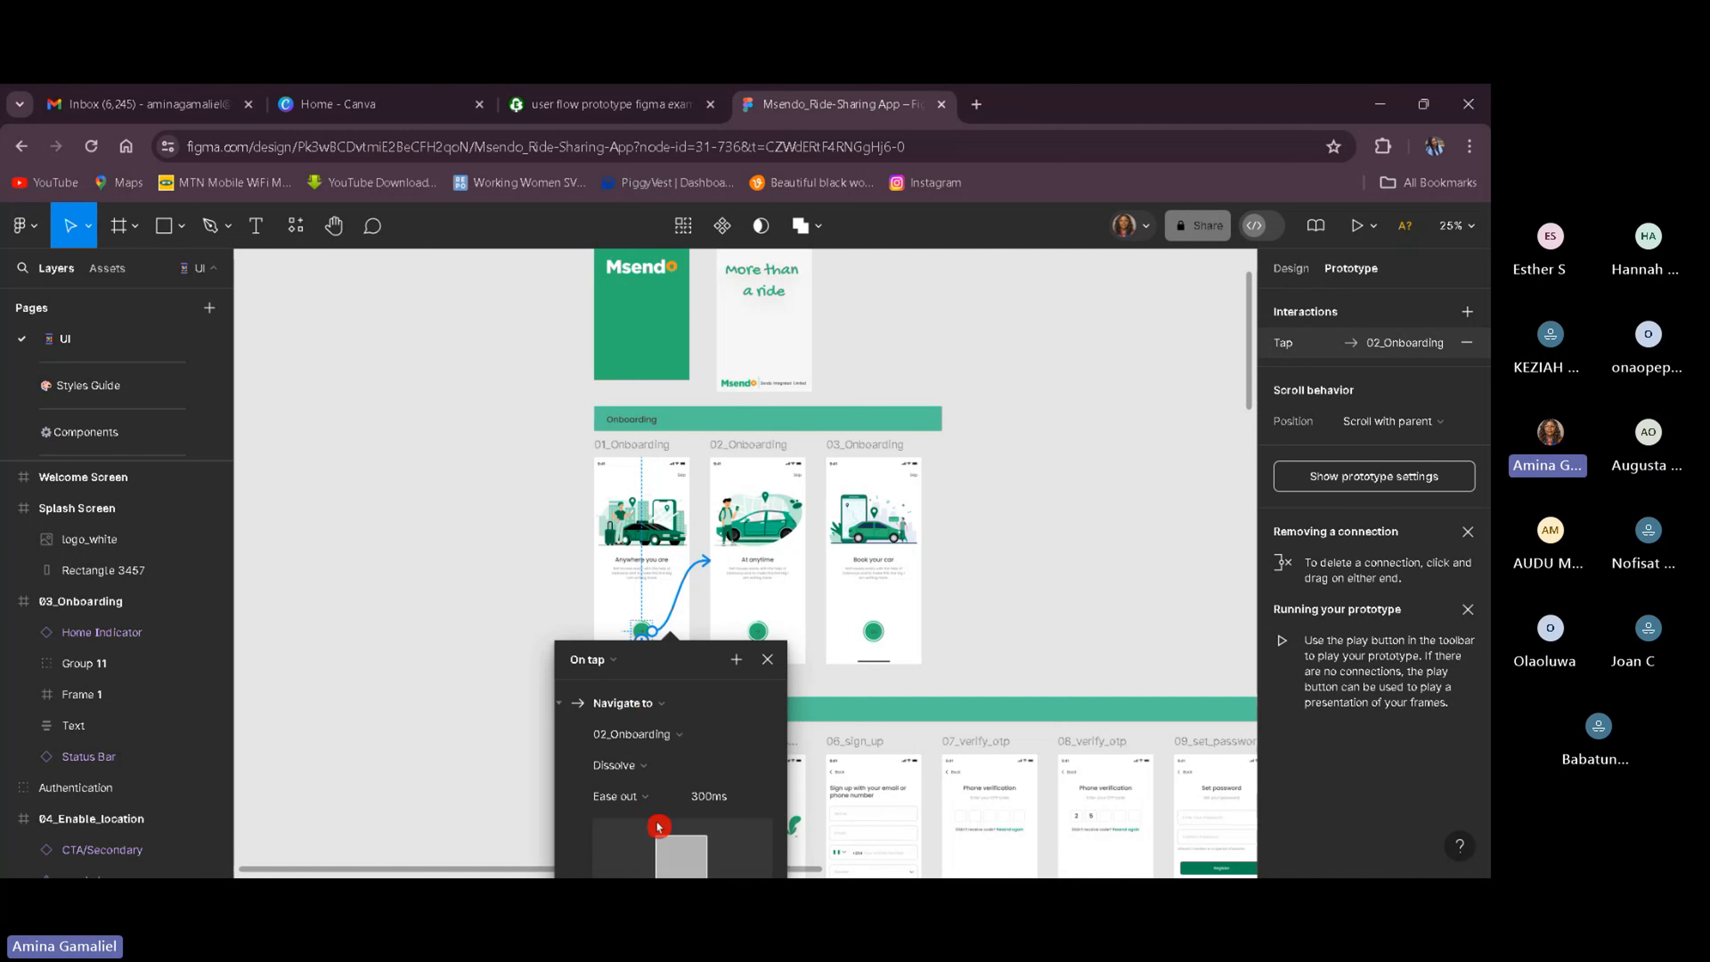
pyautogui.click(946, 684)
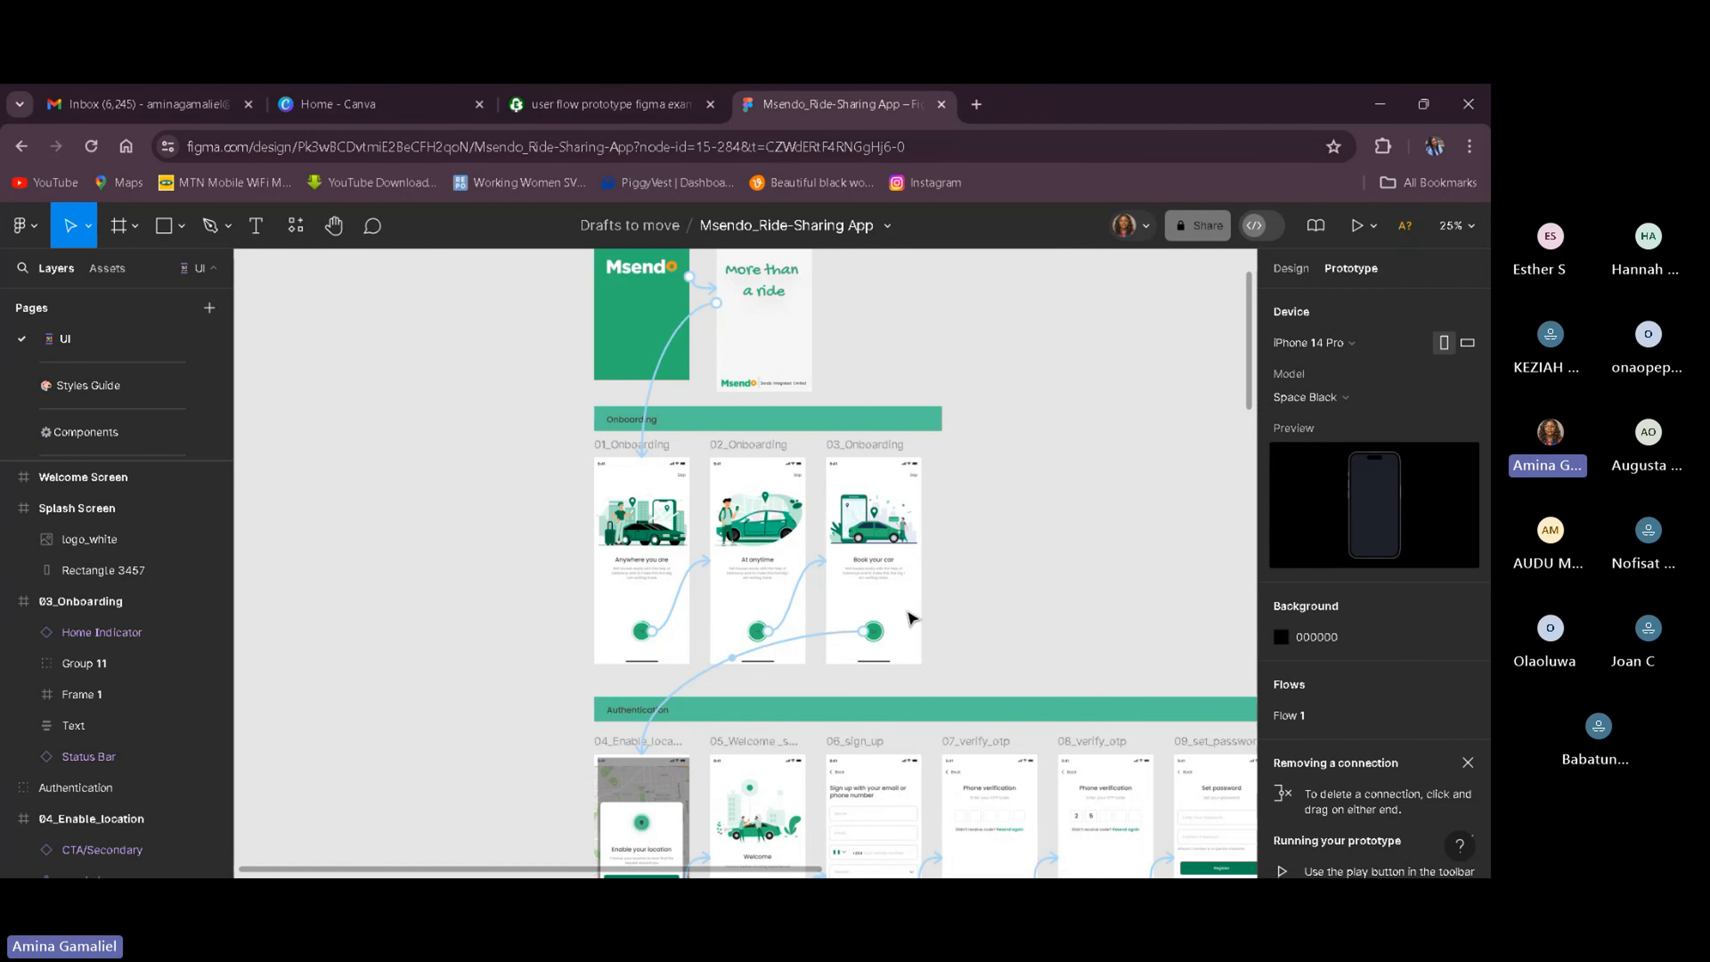
# Set the duration of the Dissolve transition from Welcome Screen to 01_Onboarding to 900 ms.
pyautogui.click(795, 610)
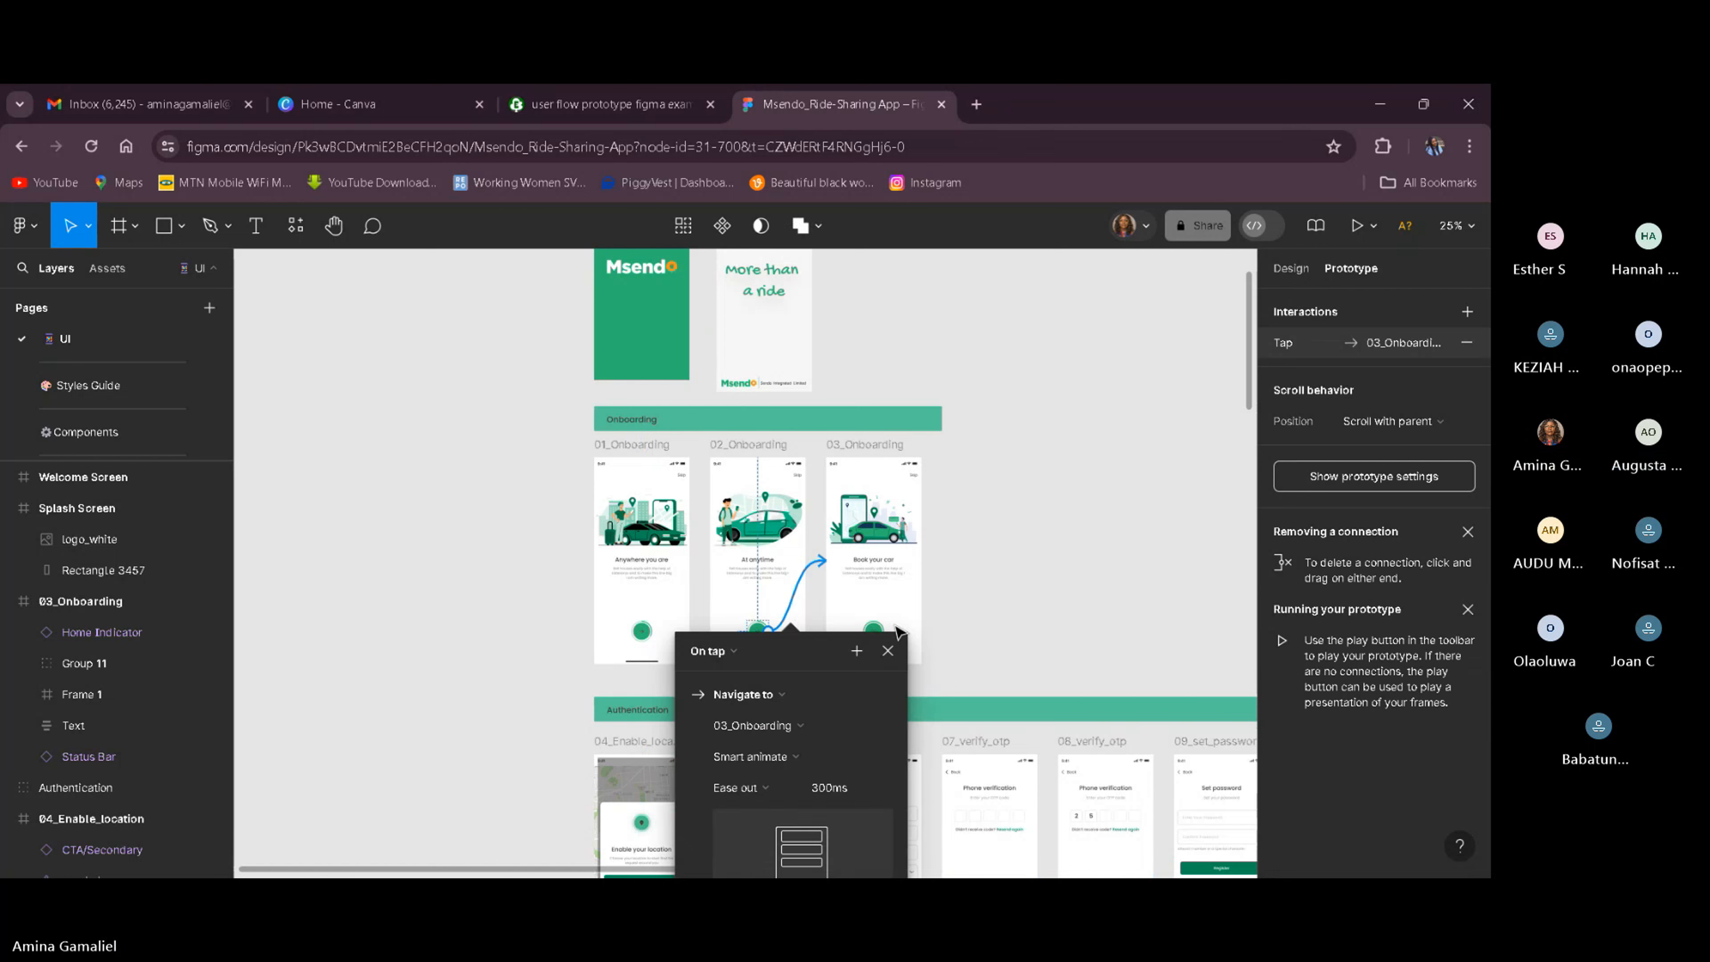
pyautogui.click(940, 616)
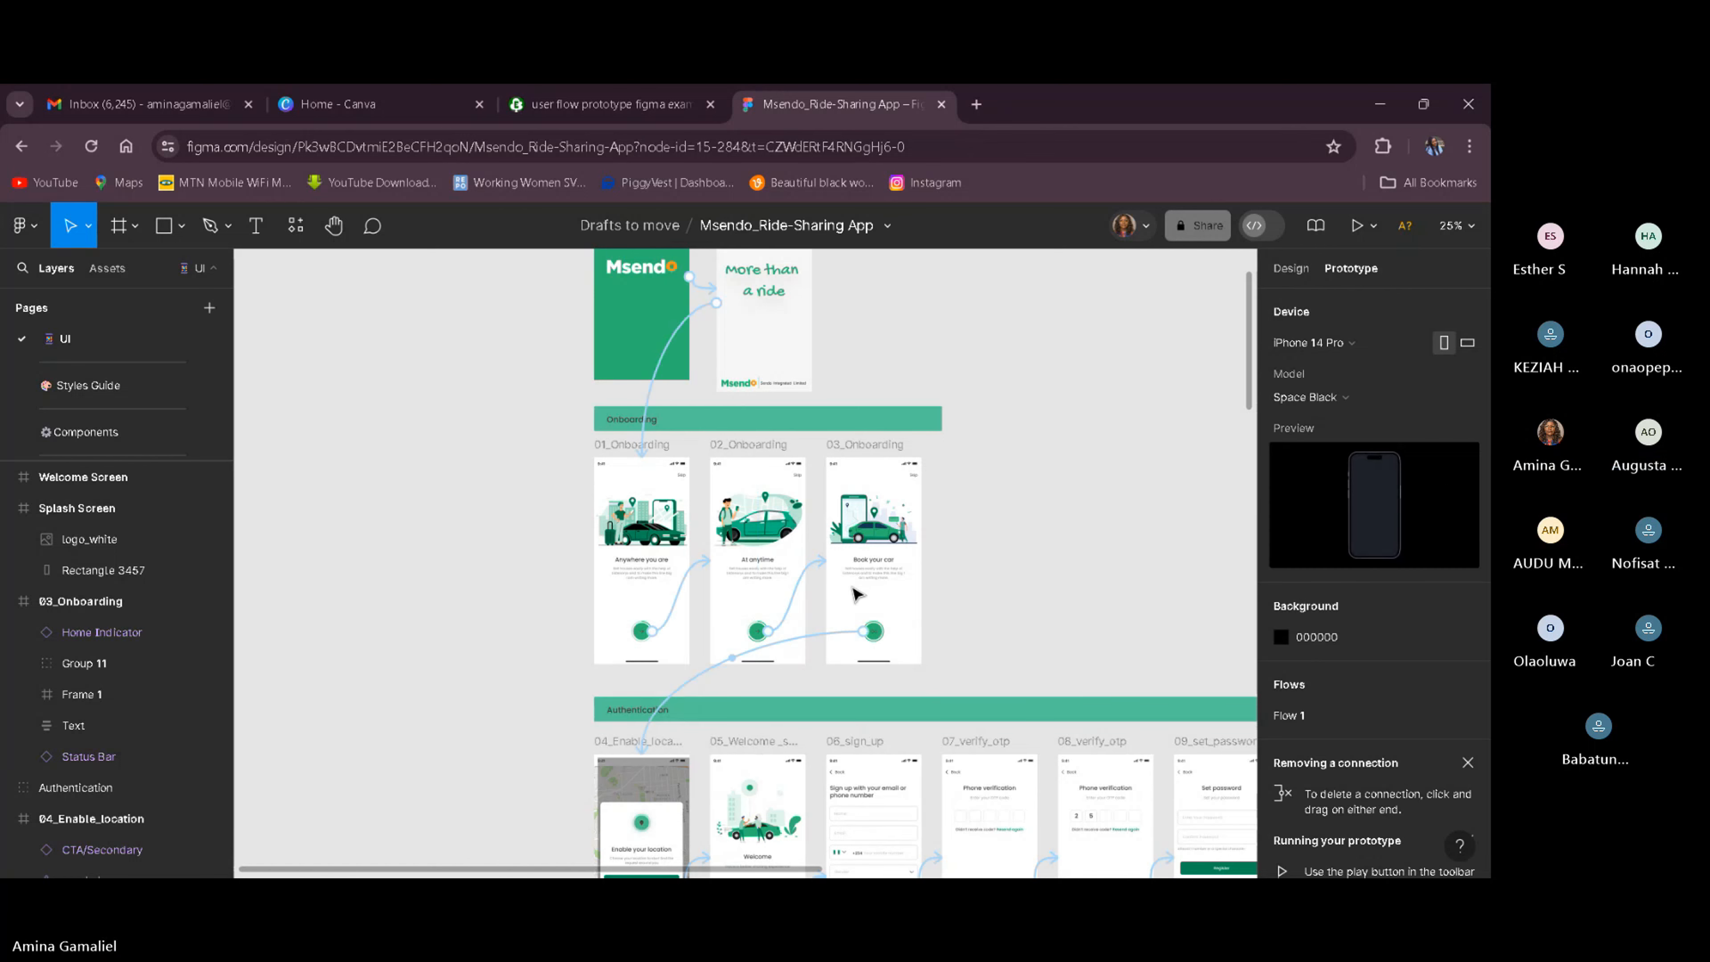
pyautogui.click(694, 316)
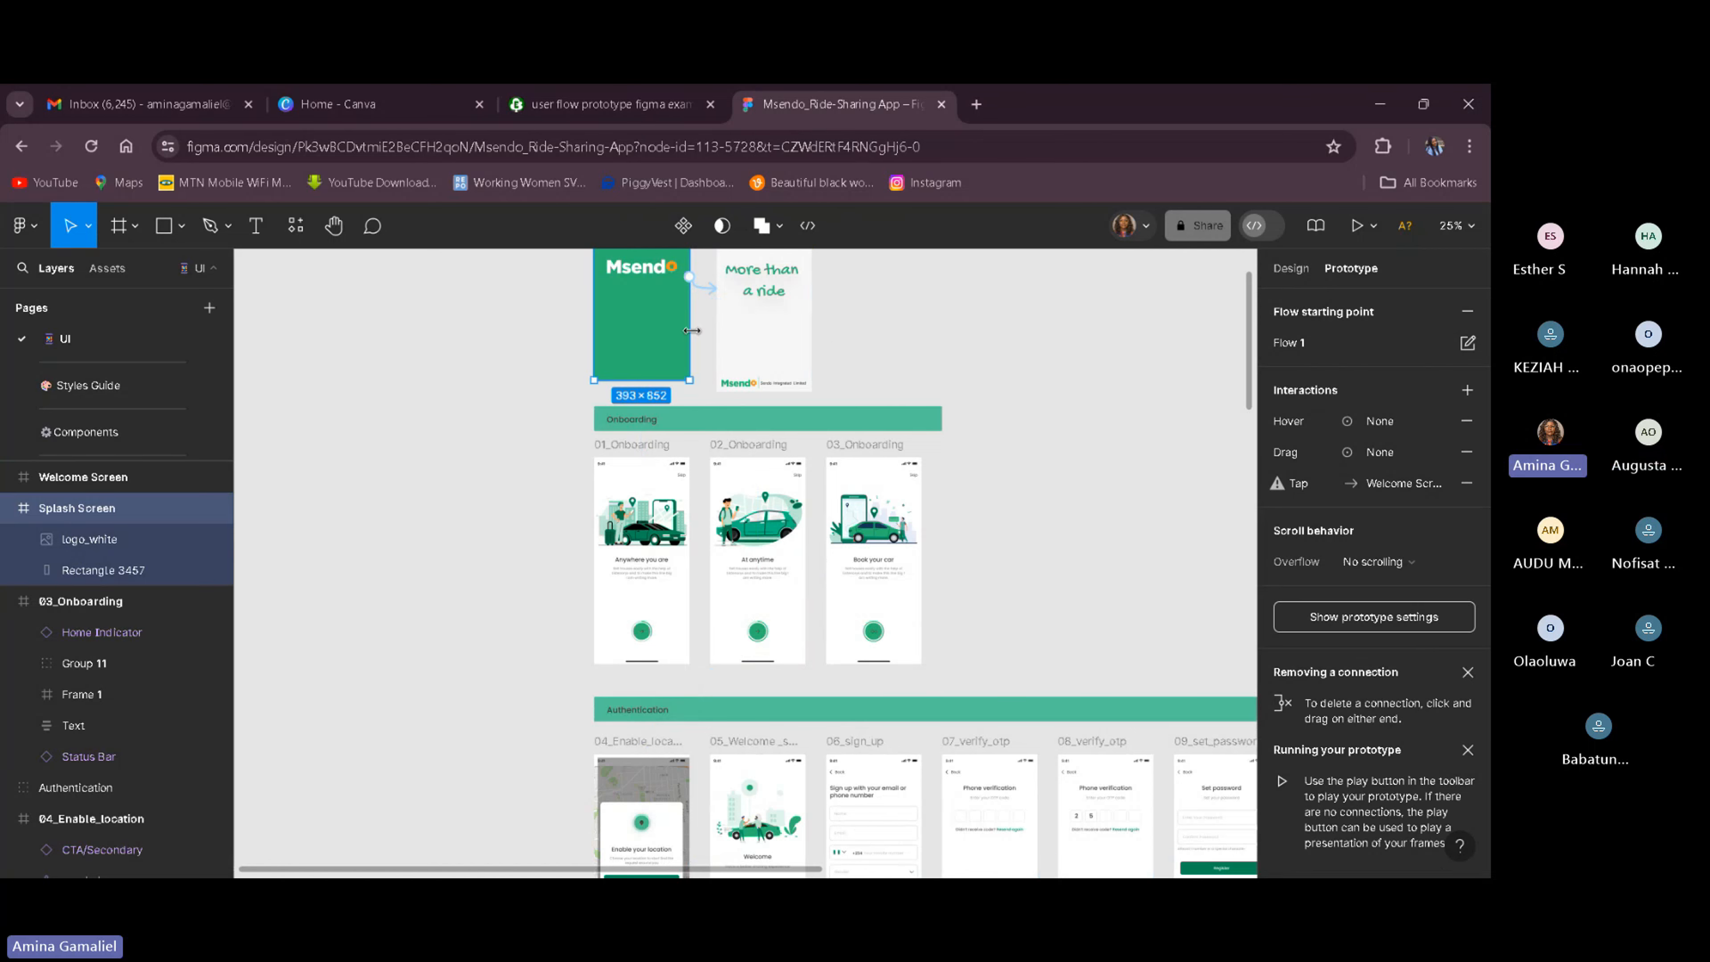
pyautogui.click(722, 323)
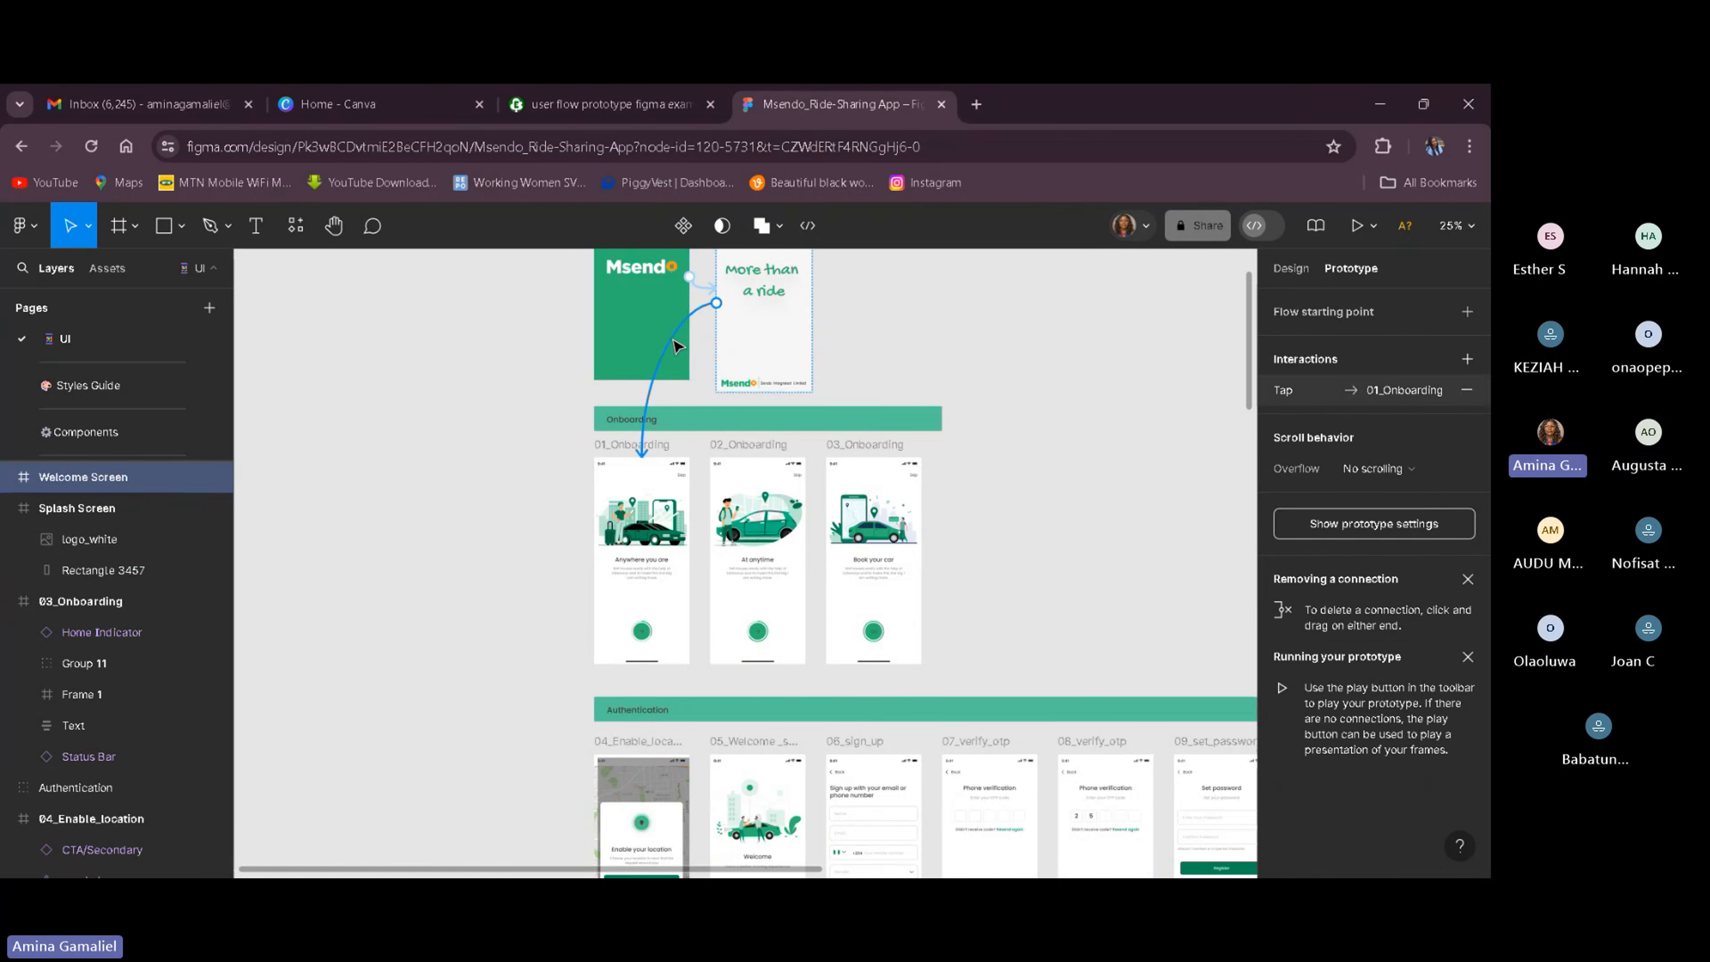
pyautogui.click(676, 346)
pyautogui.click(706, 520)
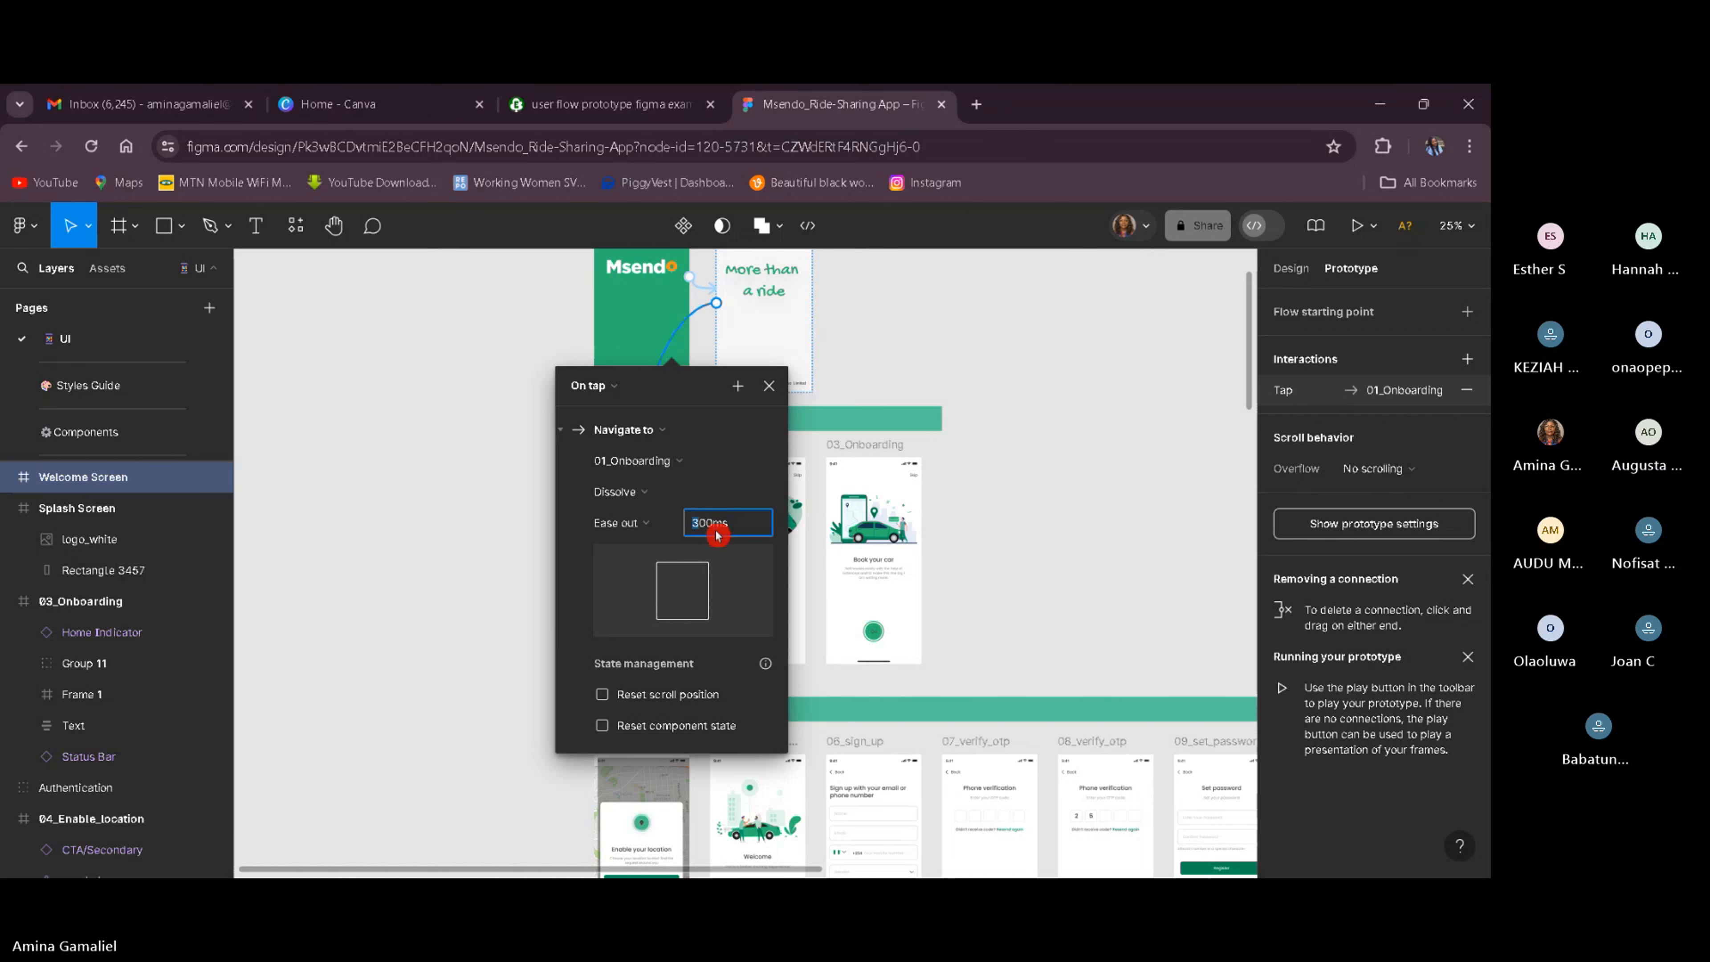
pyautogui.write('9')
pyautogui.click(1186, 587)
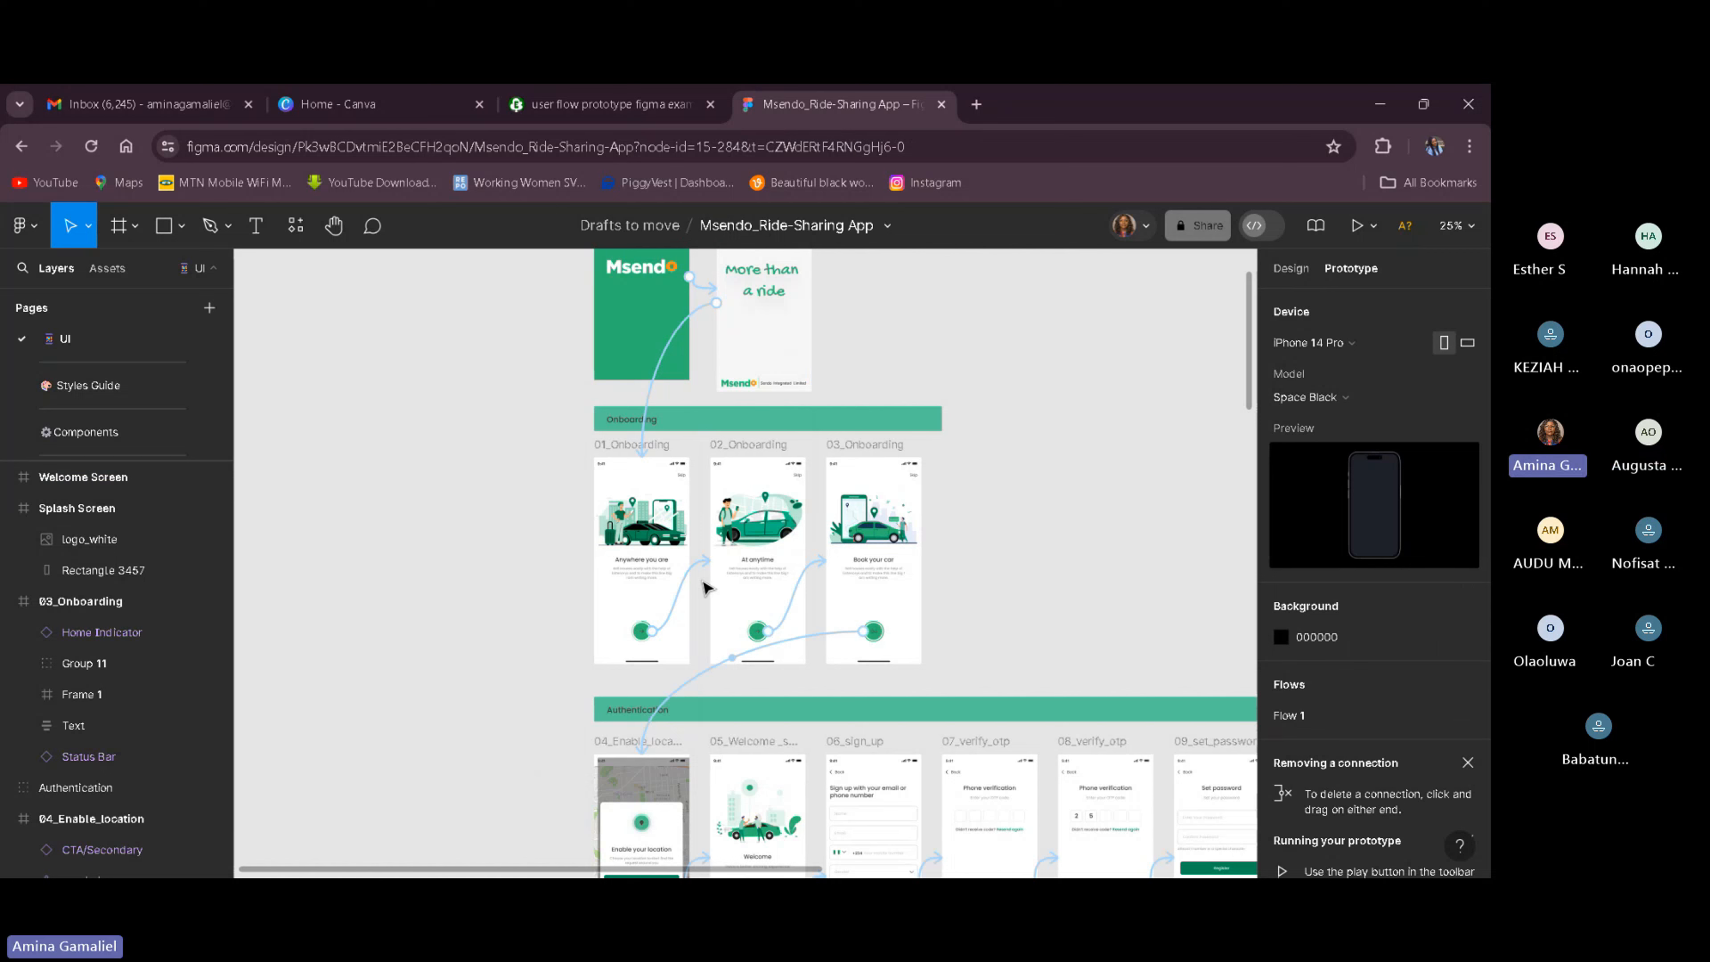
# Set the duration of the Dissolve transition from 01_Onboarding to 02_Onboarding to 900 ms.
pyautogui.click(681, 591)
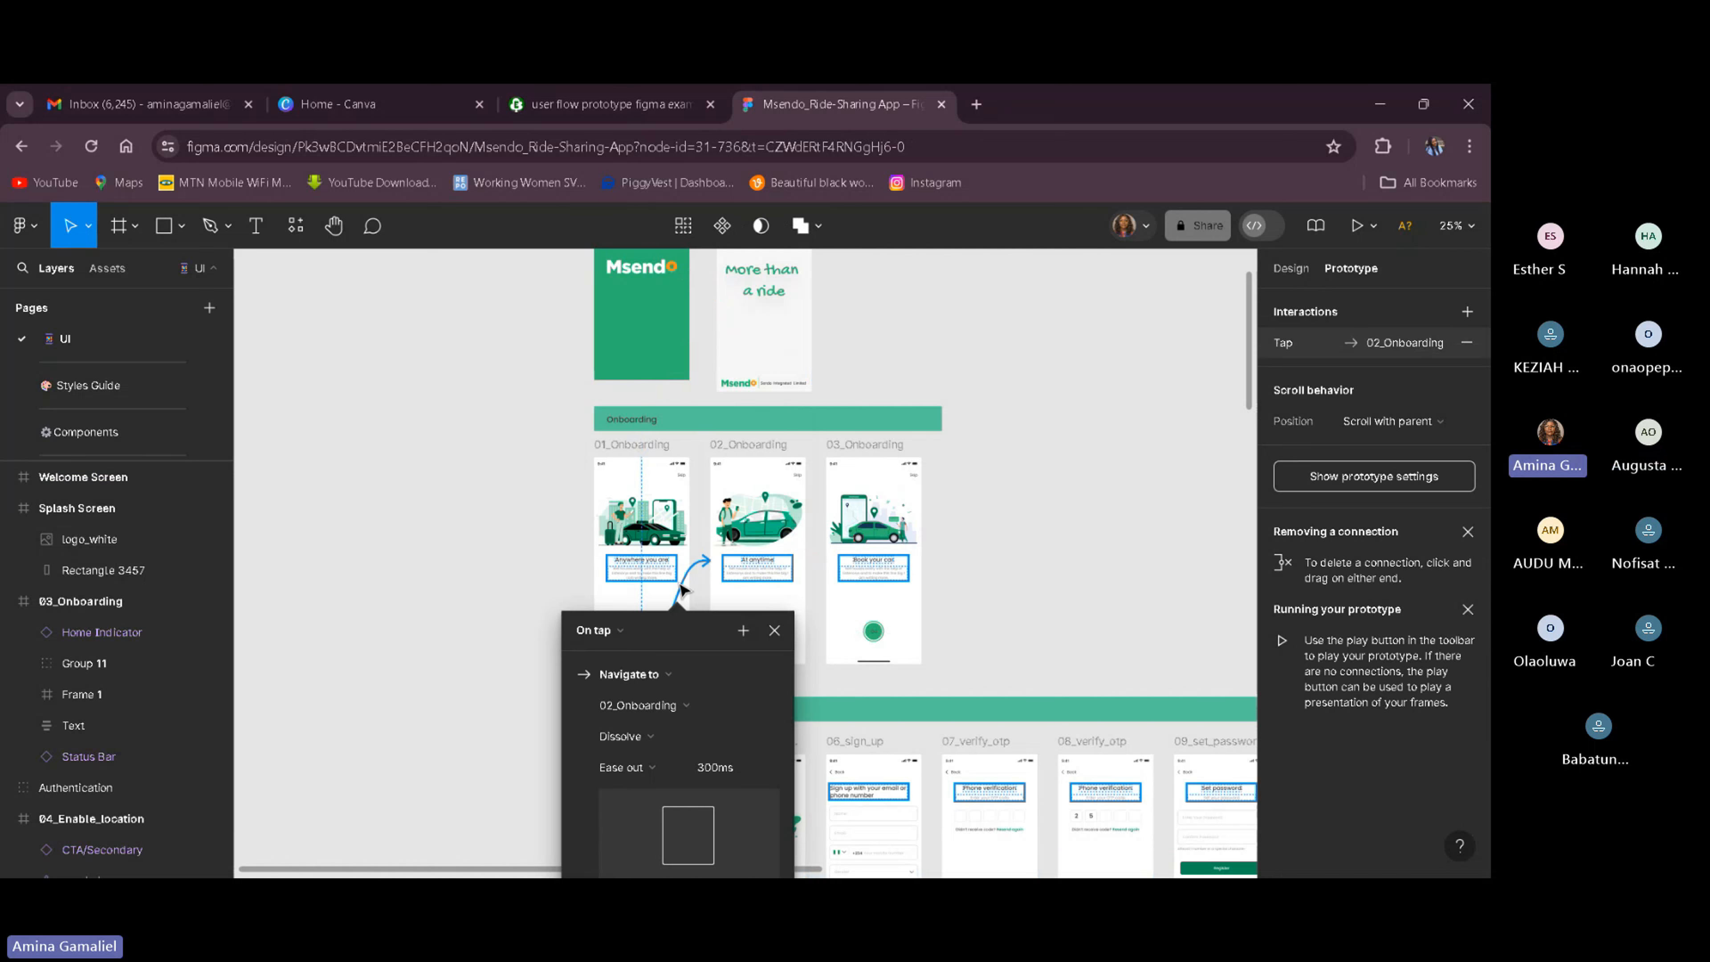
pyautogui.click(705, 768)
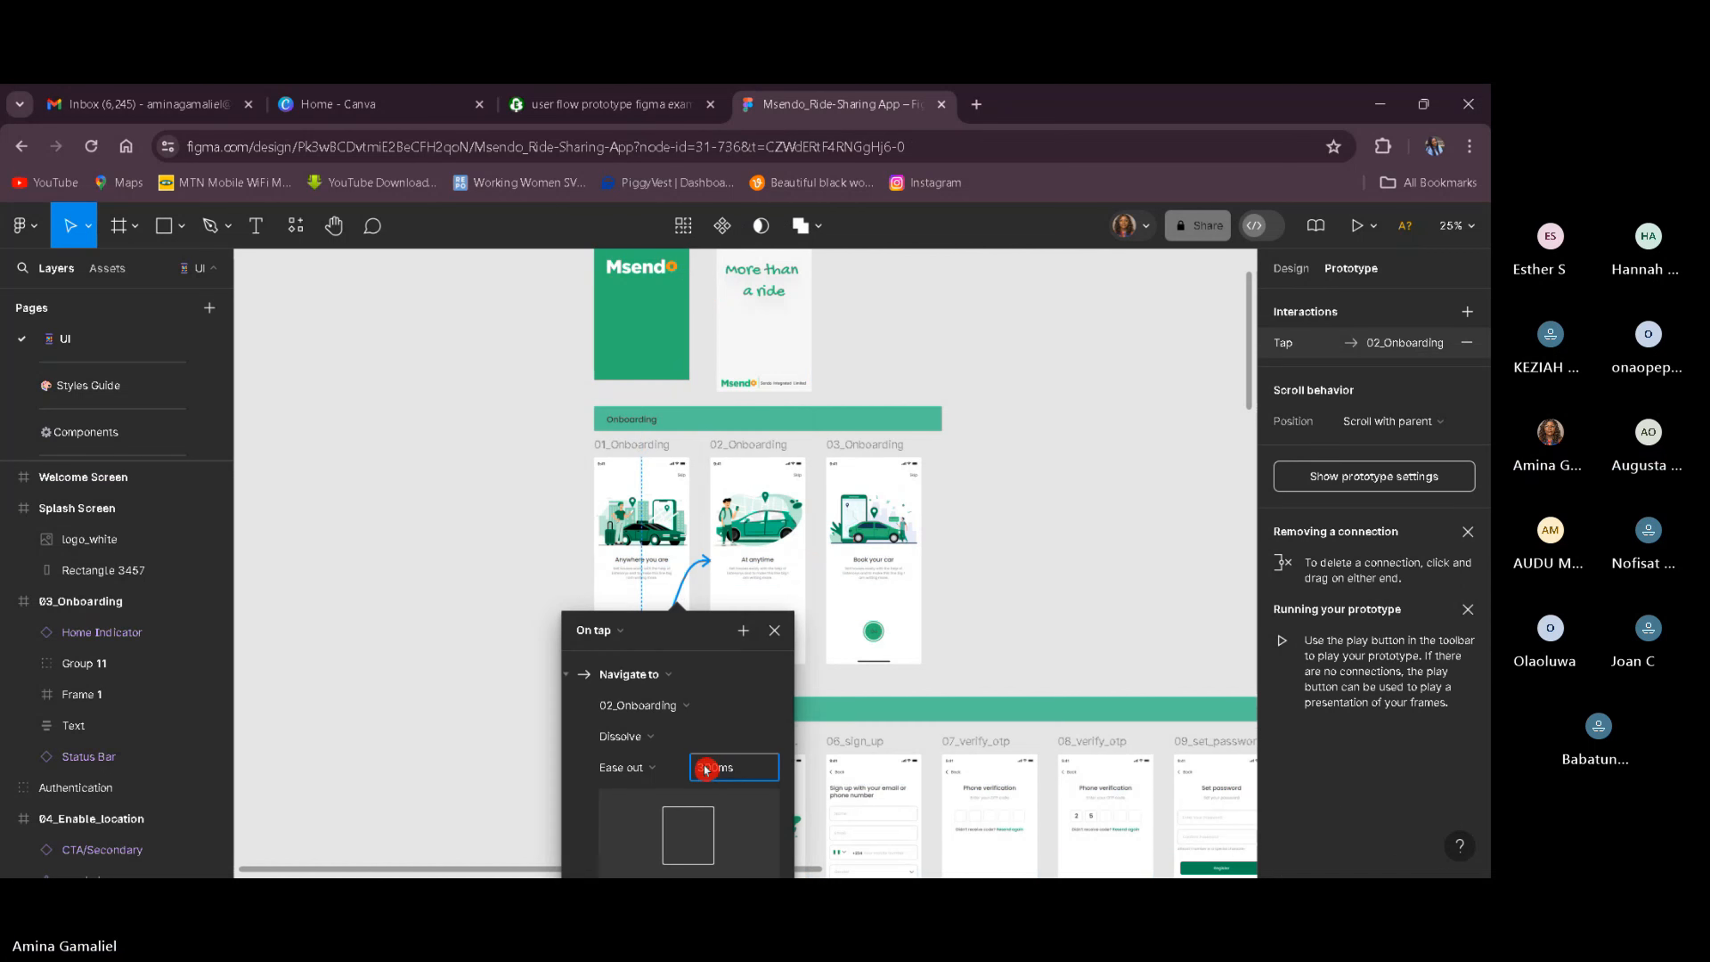
pyautogui.write('9')
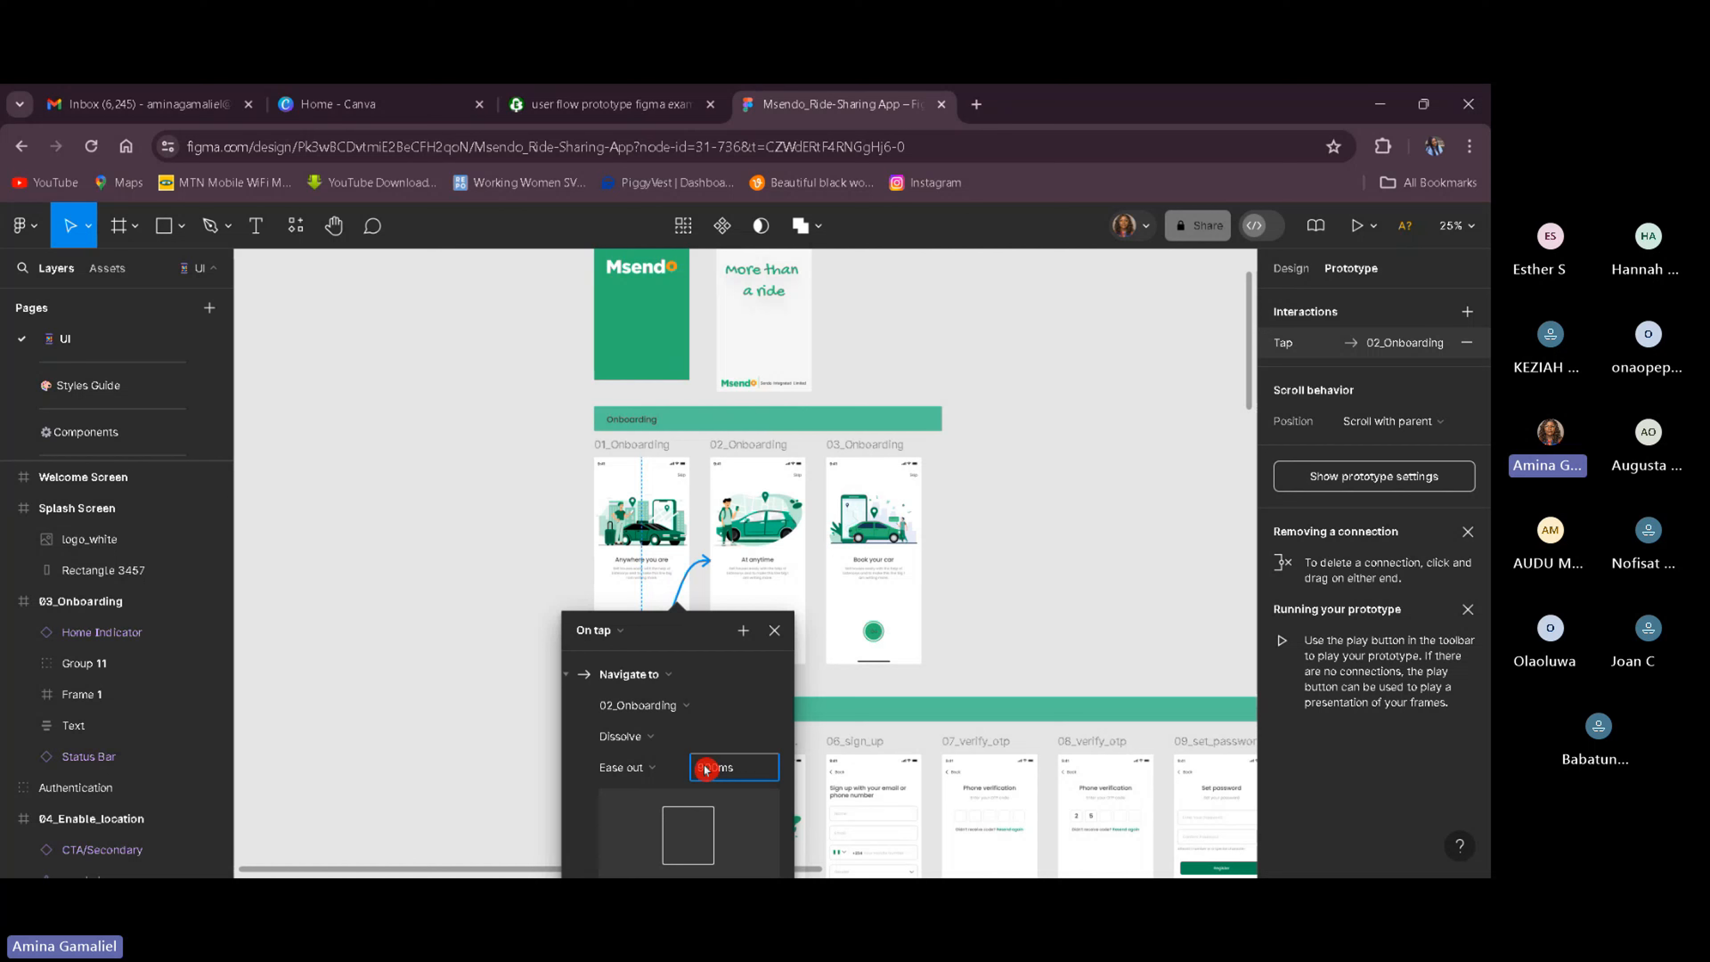
pyautogui.click(994, 605)
# Set the tap connection from 02_Onboarding to 03_Onboarding to the Dissolve animation and lengthen its duration.
pyautogui.click(801, 576)
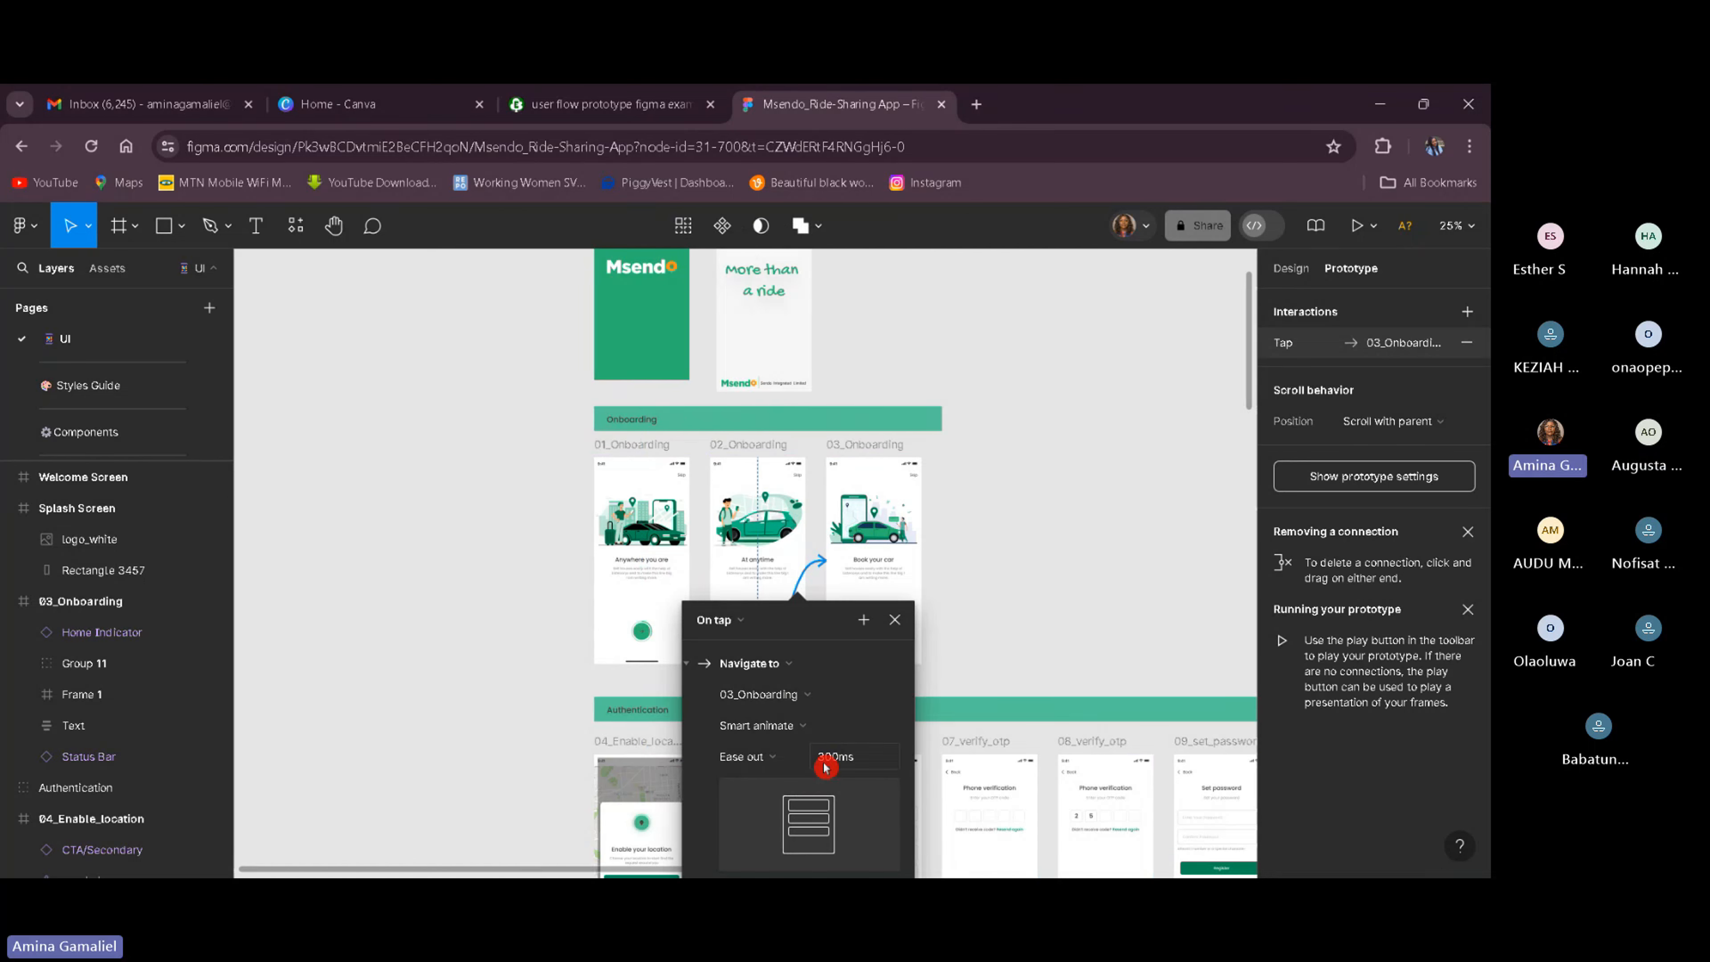
pyautogui.click(781, 725)
pyautogui.click(805, 695)
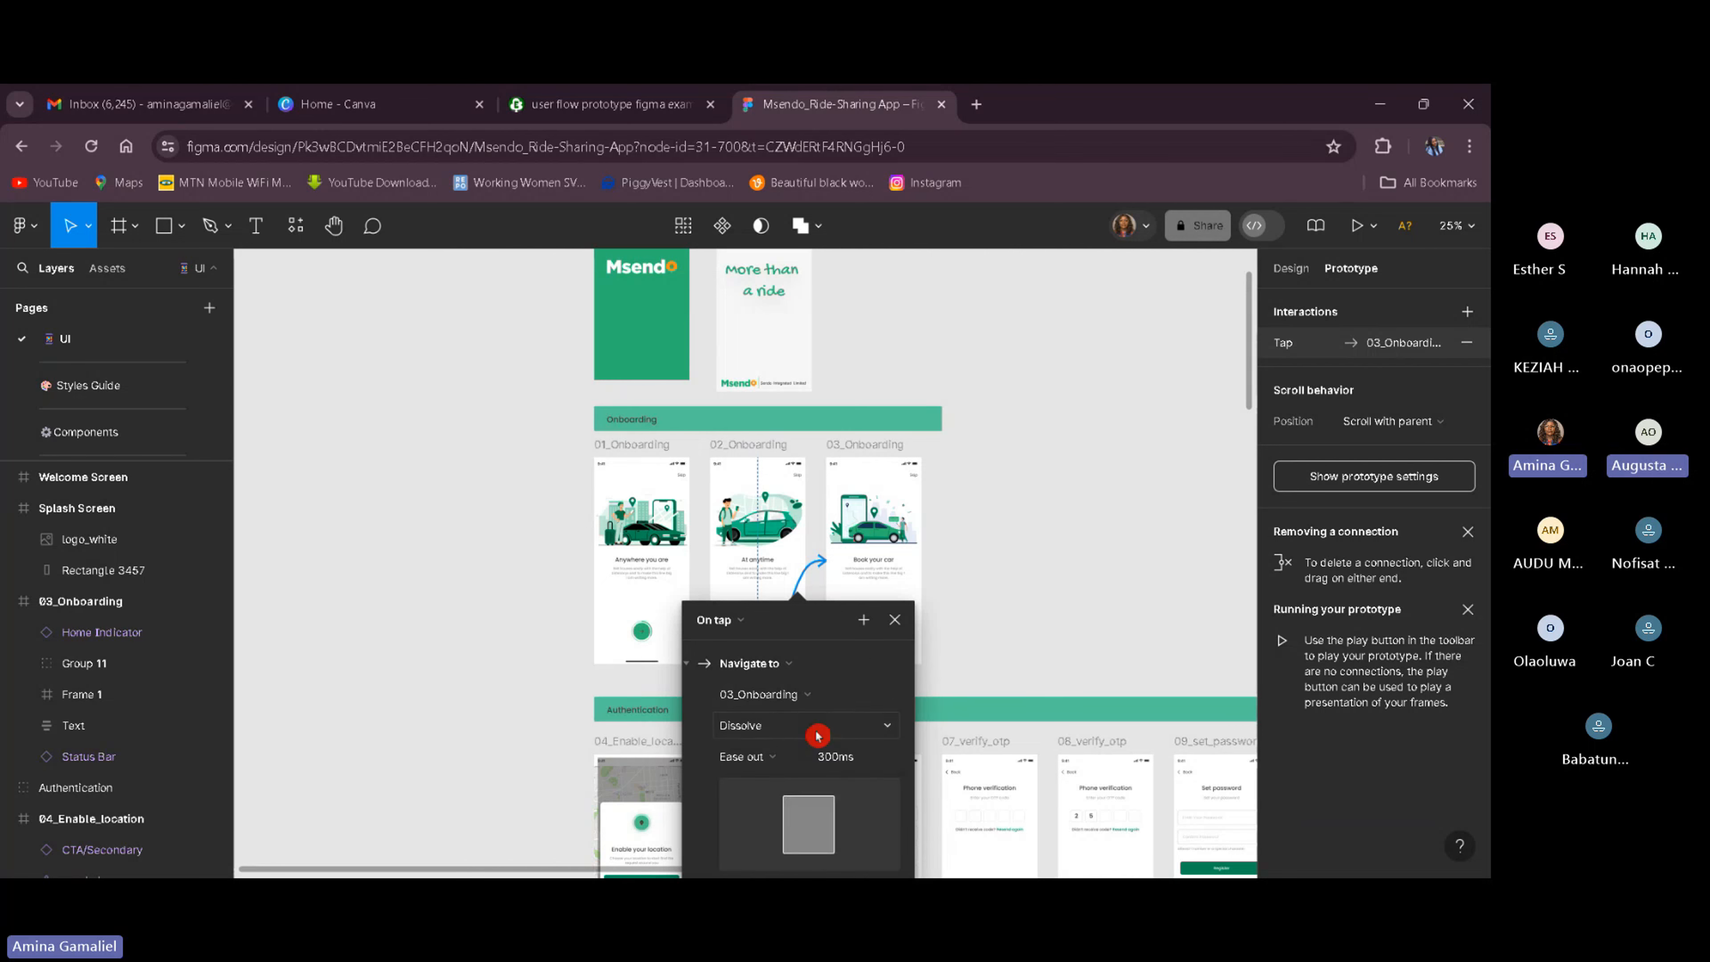
pyautogui.click(823, 757)
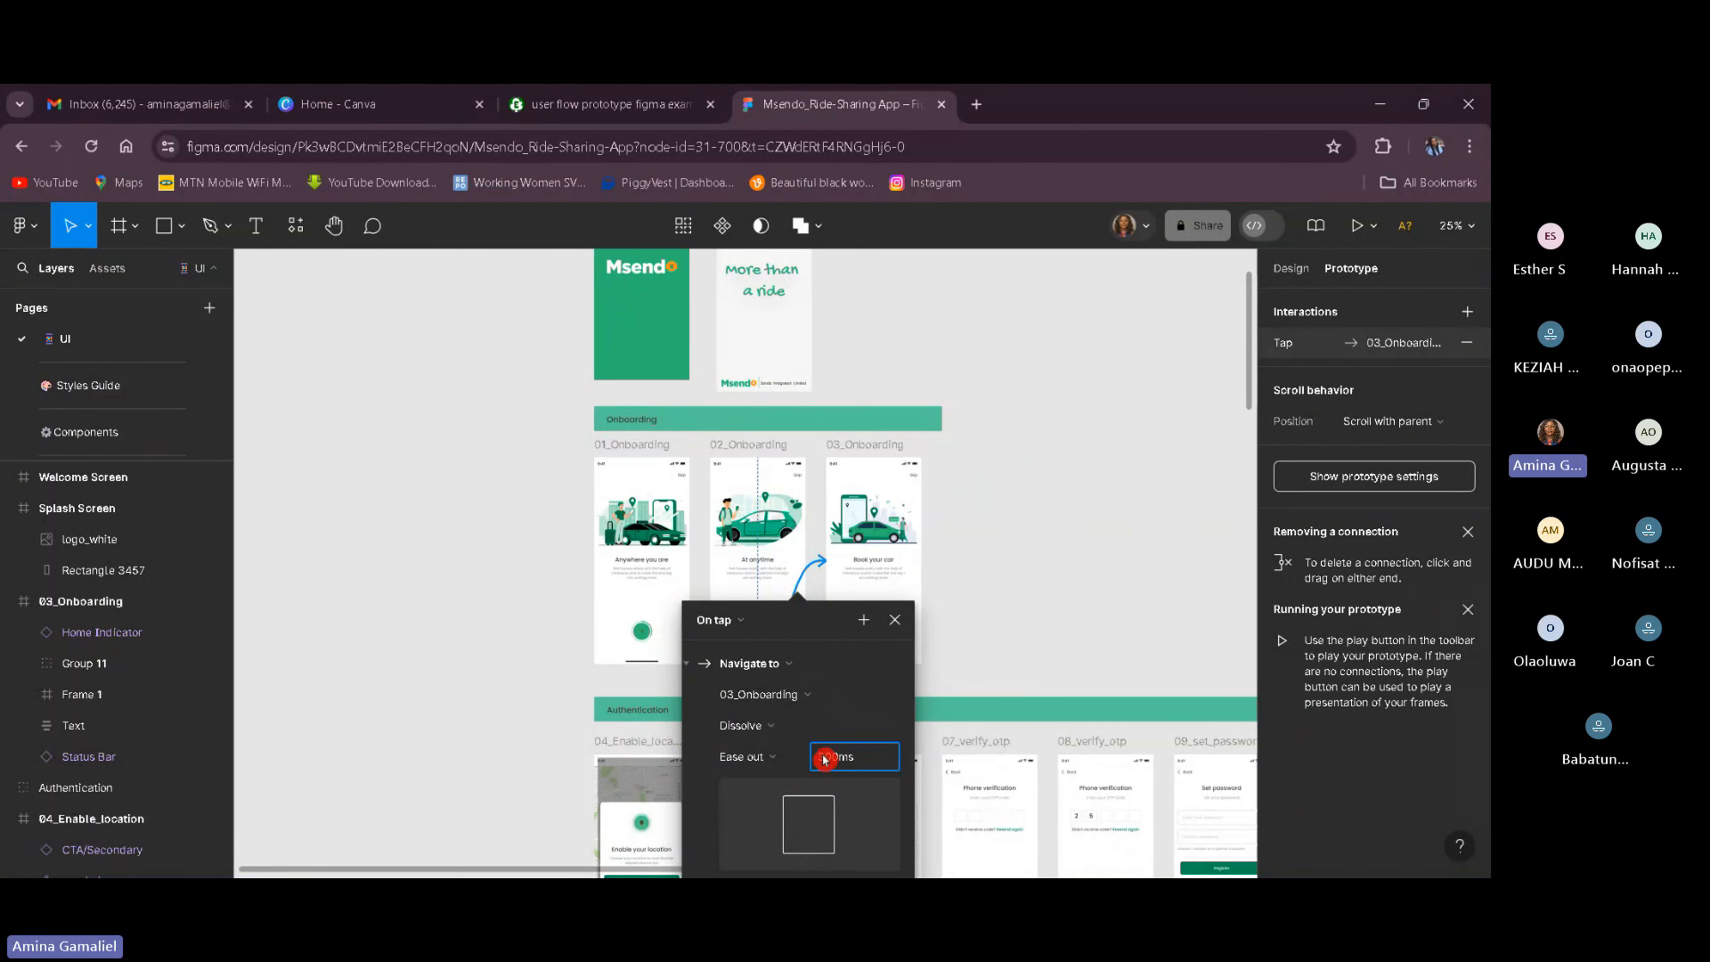
pyautogui.press('BackSpace')
pyautogui.write('67')
pyautogui.press('BackSpace')
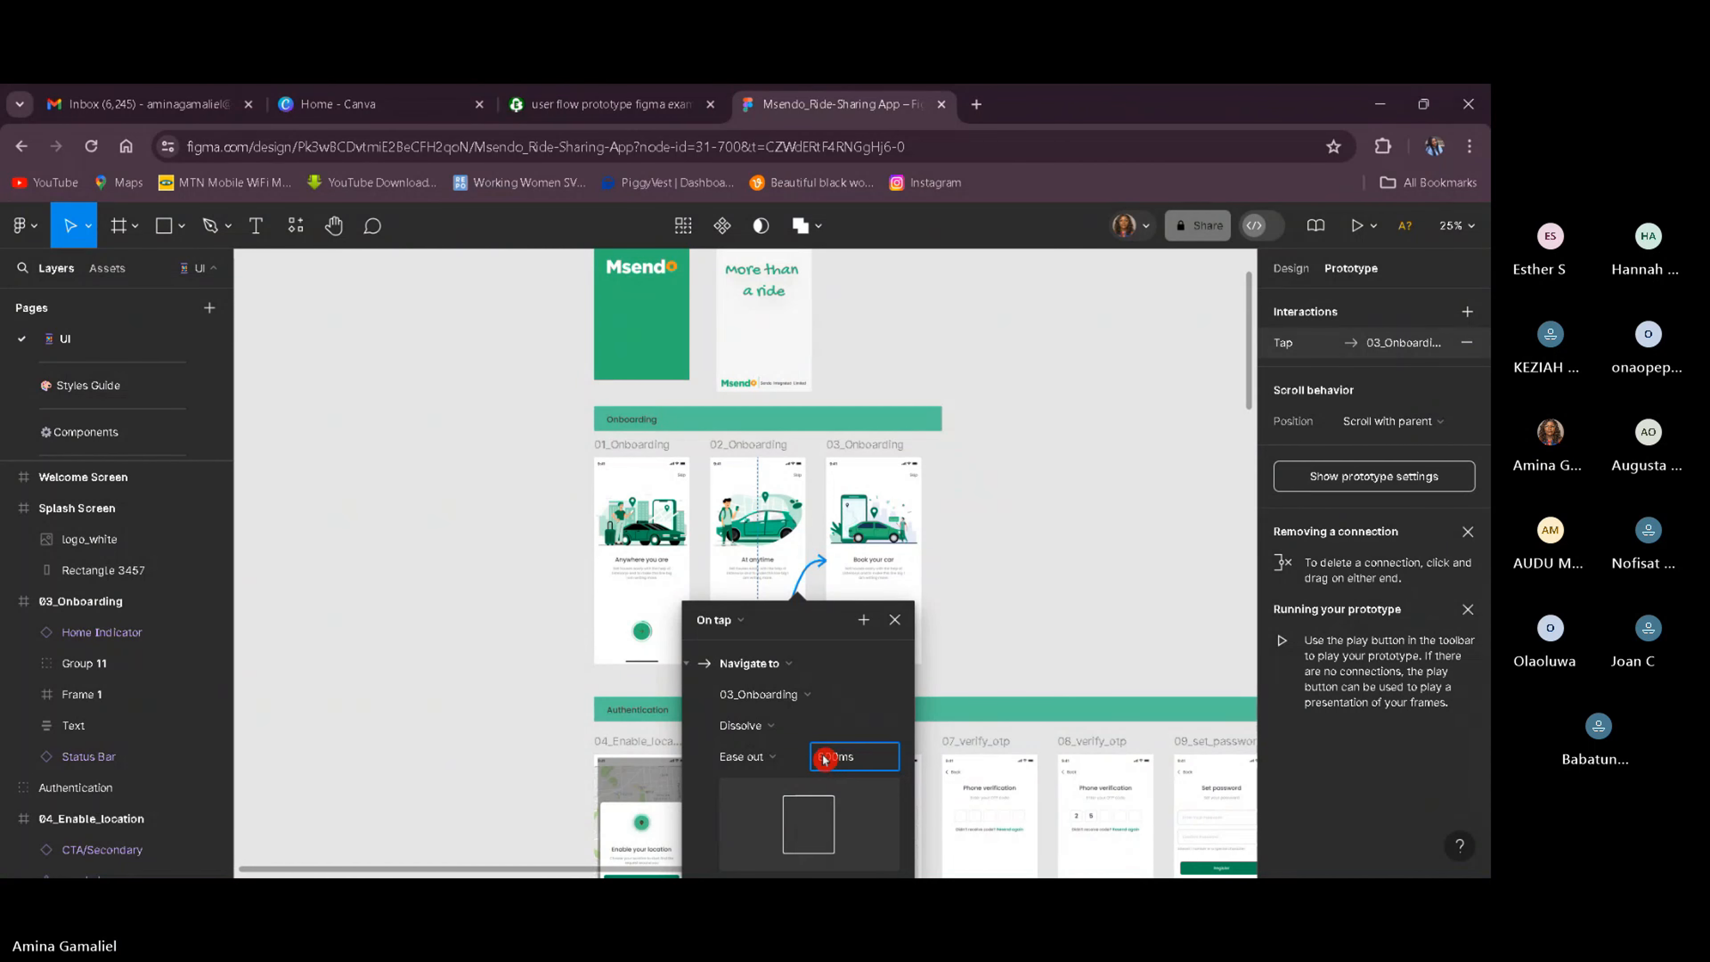
pyautogui.press('BackSpace')
pyautogui.write('8')
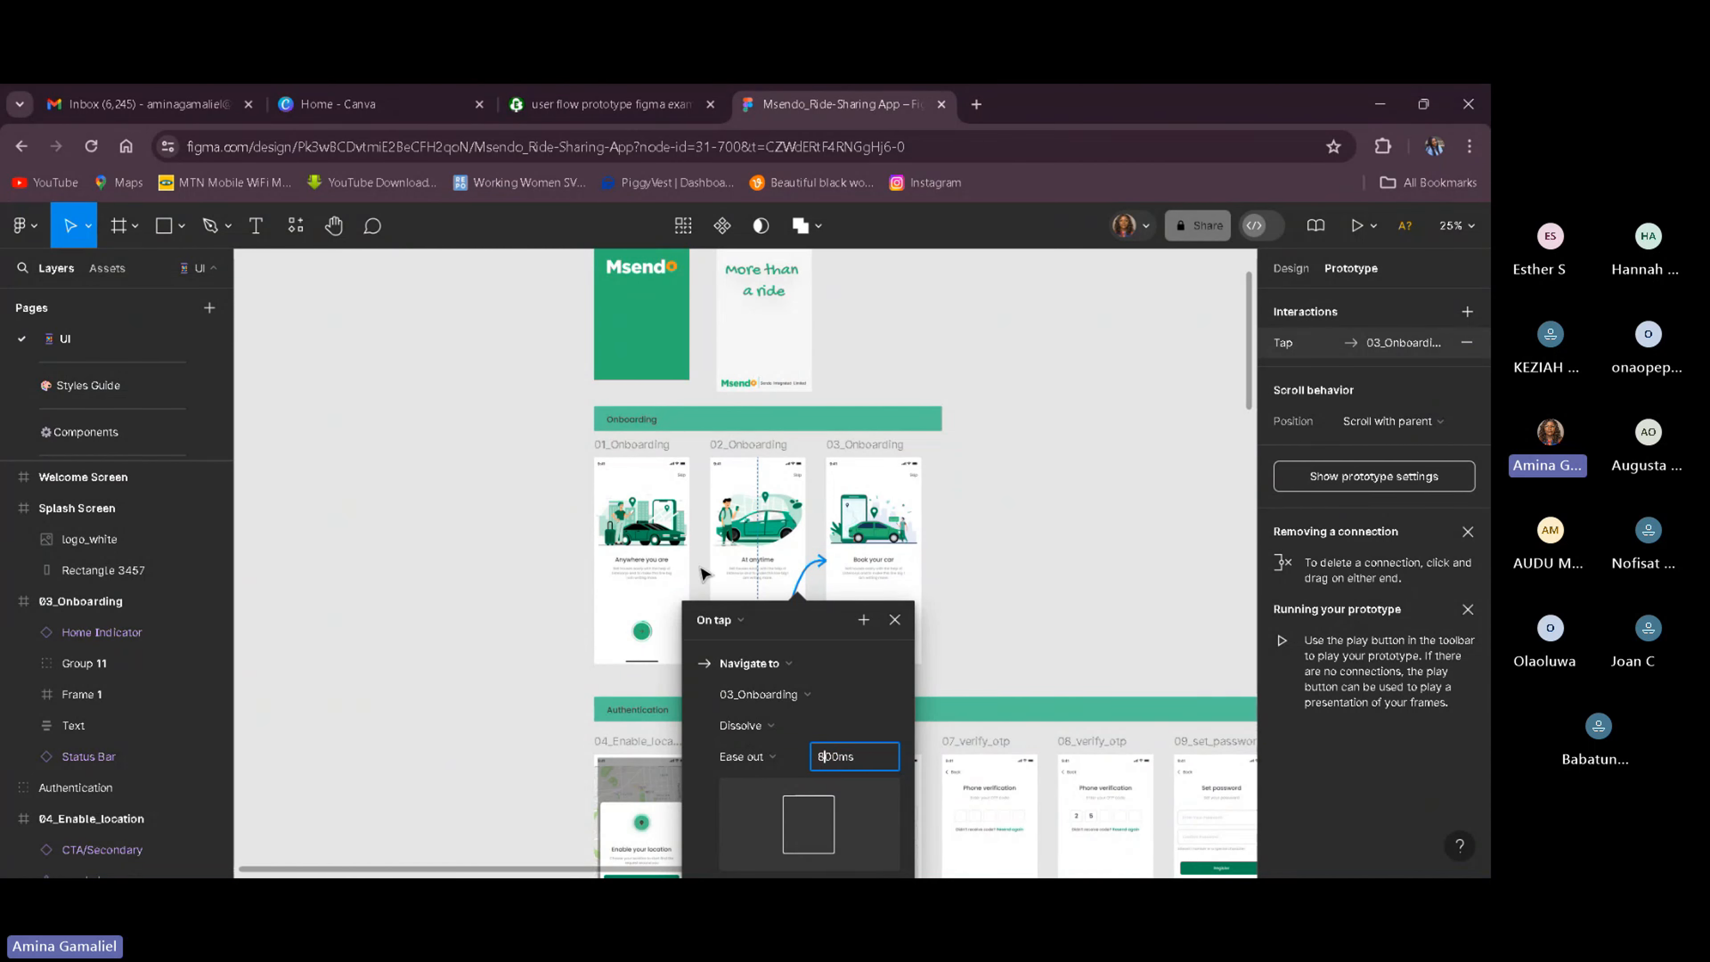
pyautogui.write('9')
pyautogui.rightClick(698, 567)
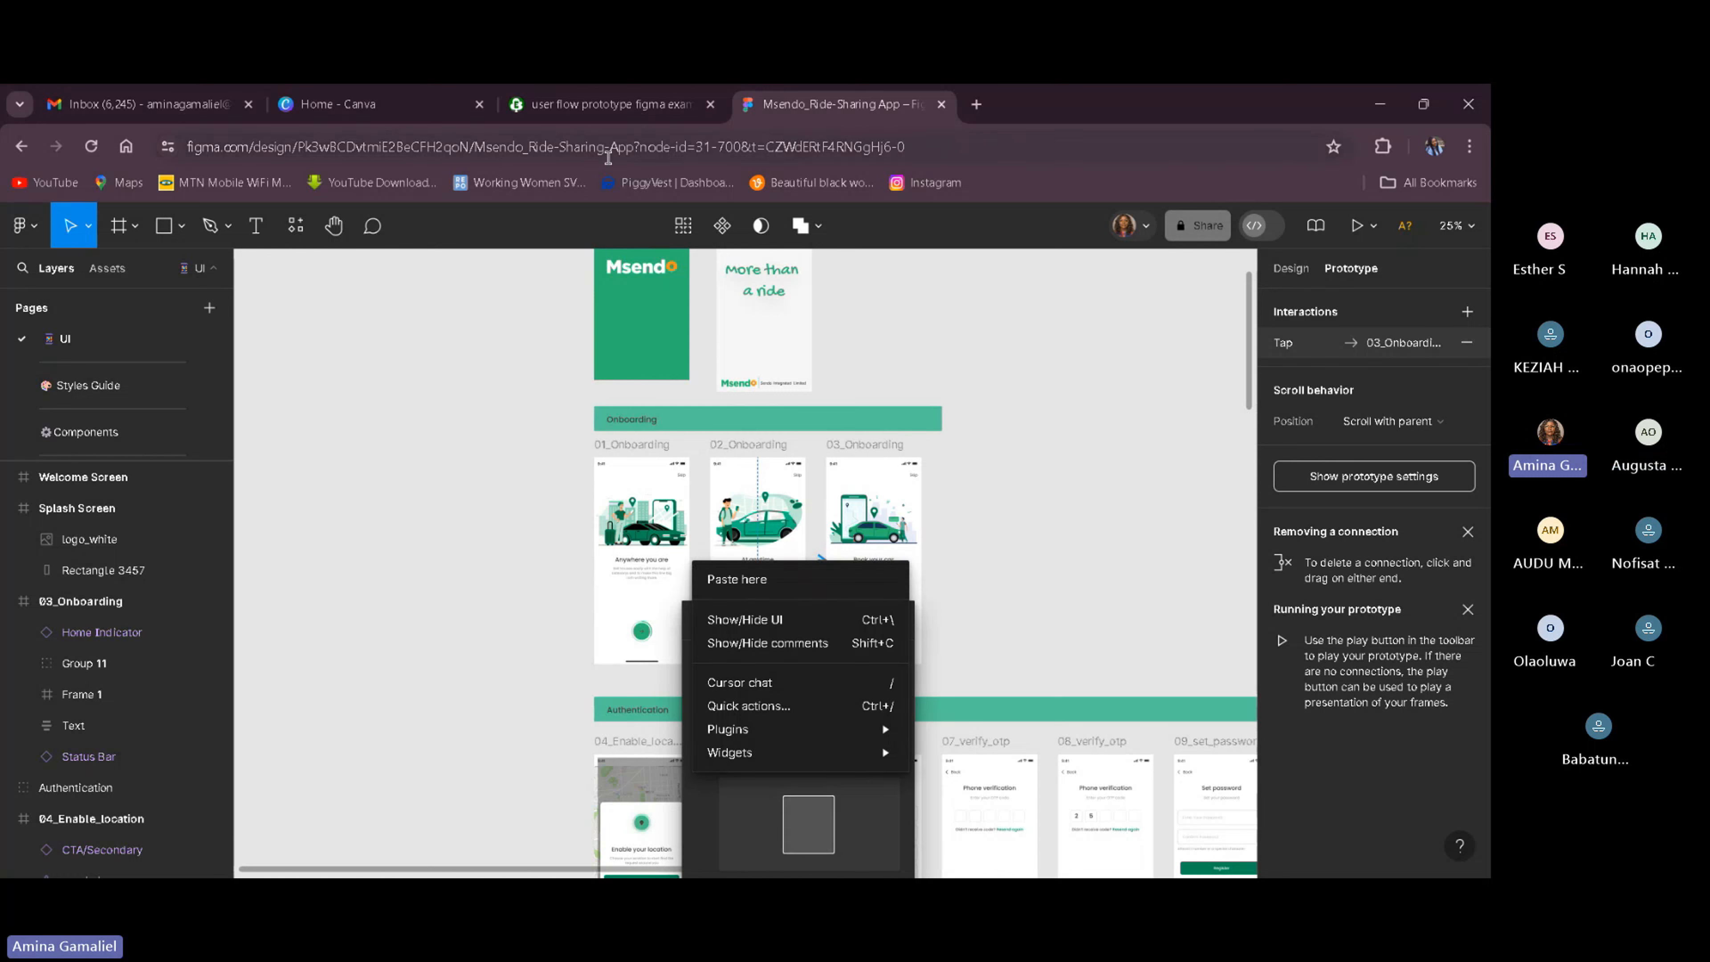
pyautogui.click(1088, 569)
pyautogui.click(1092, 640)
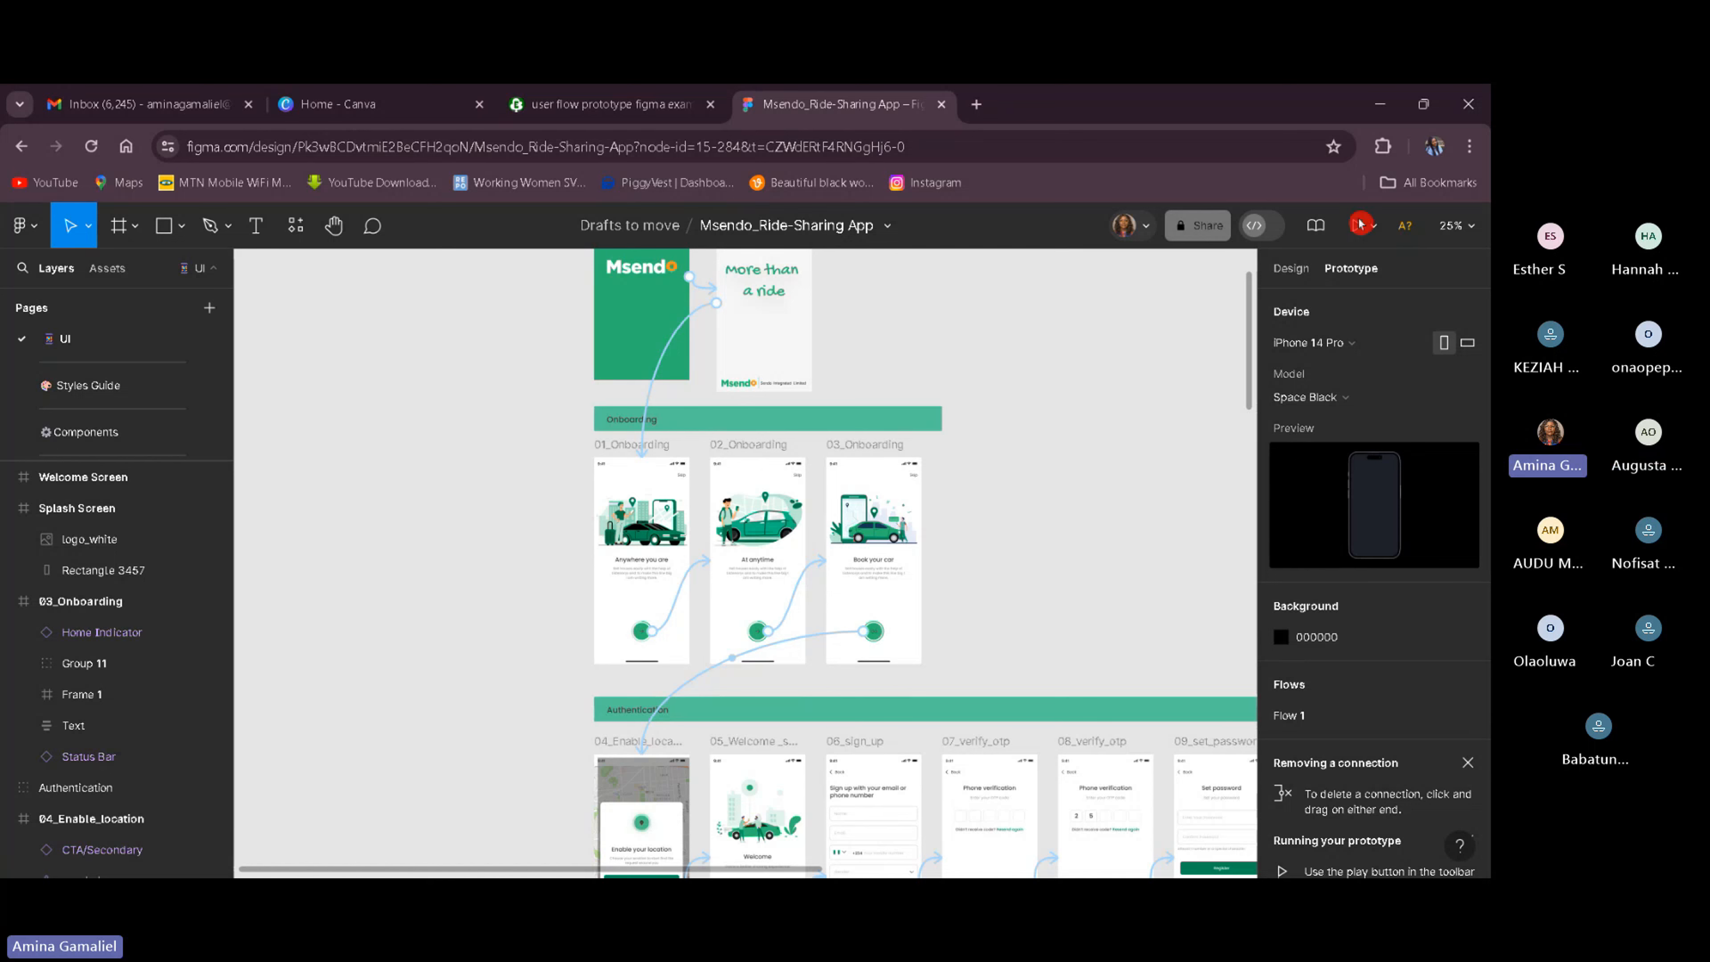
# Play the prototype through the onboarding screens to Book your car to check the transitions, and close the preview.
pyautogui.click(1357, 243)
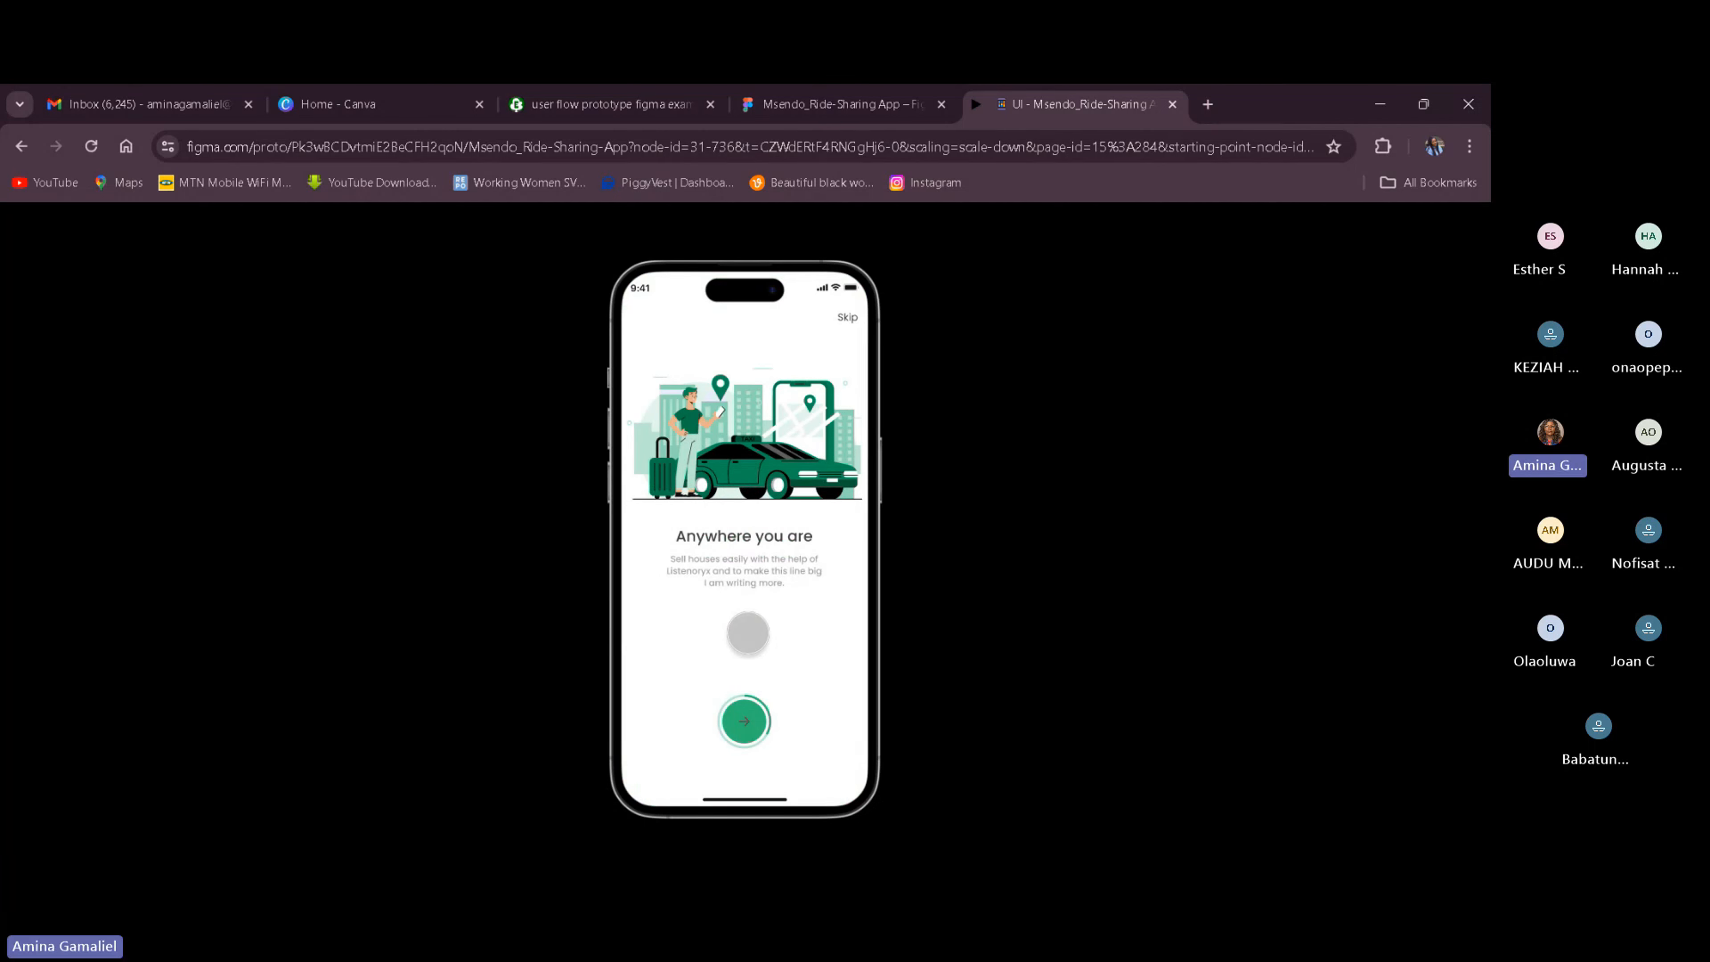
pyautogui.click(744, 721)
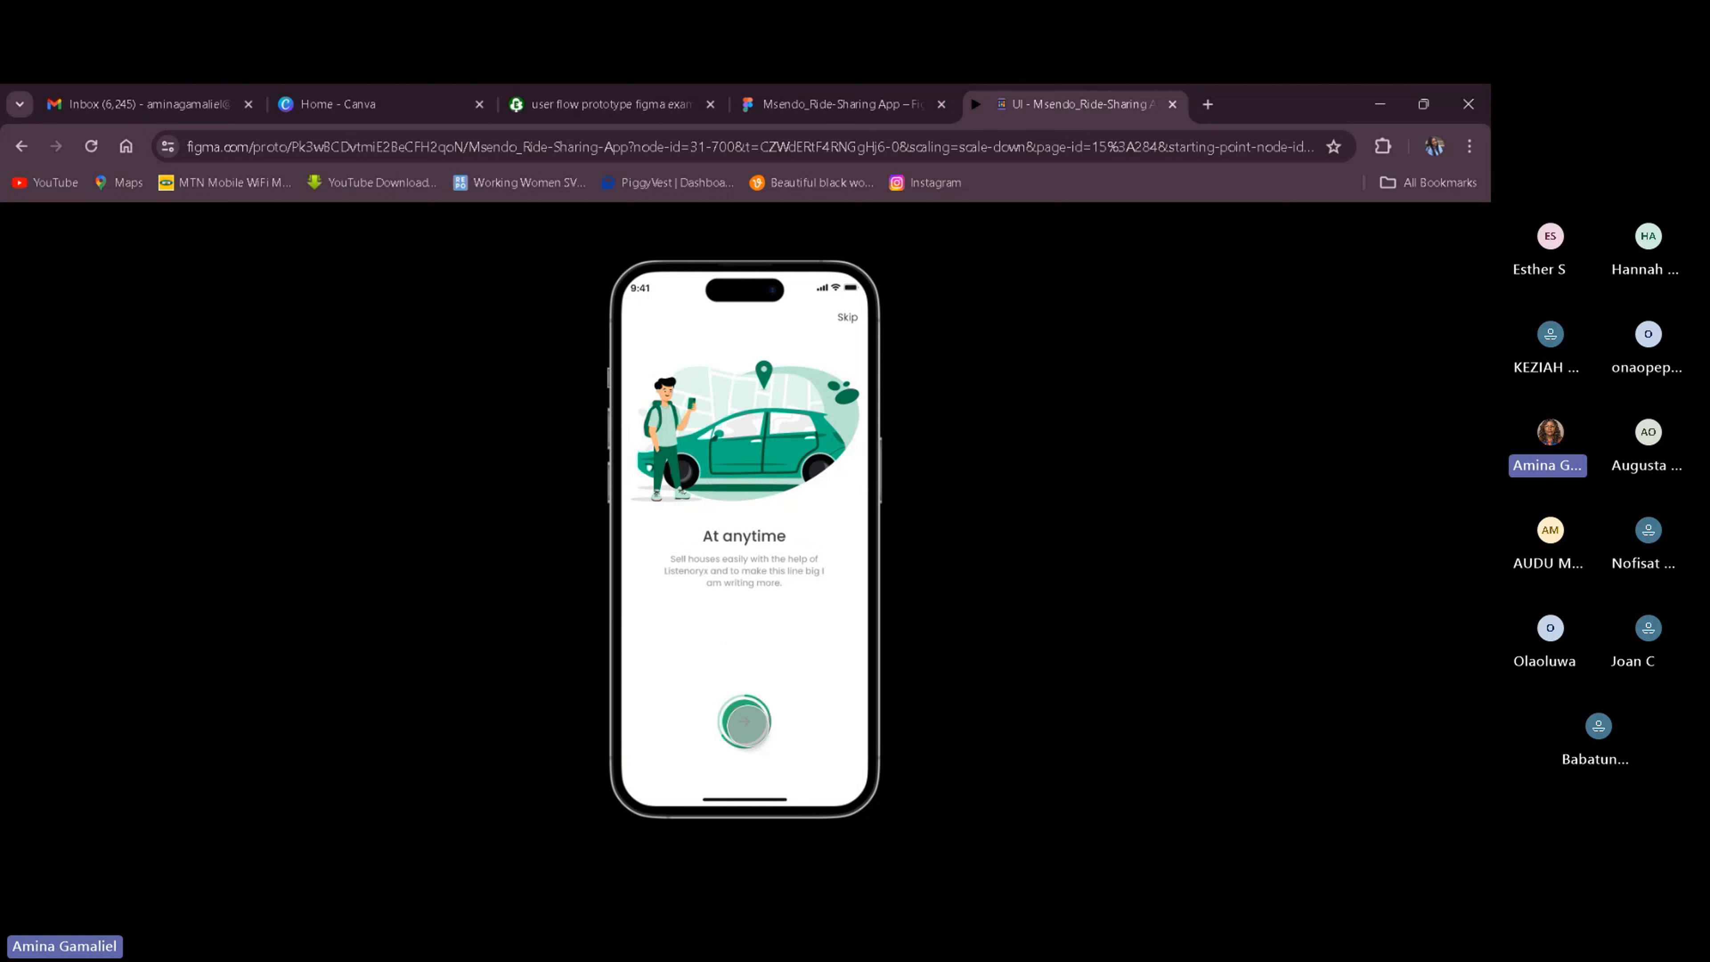
pyautogui.click(745, 721)
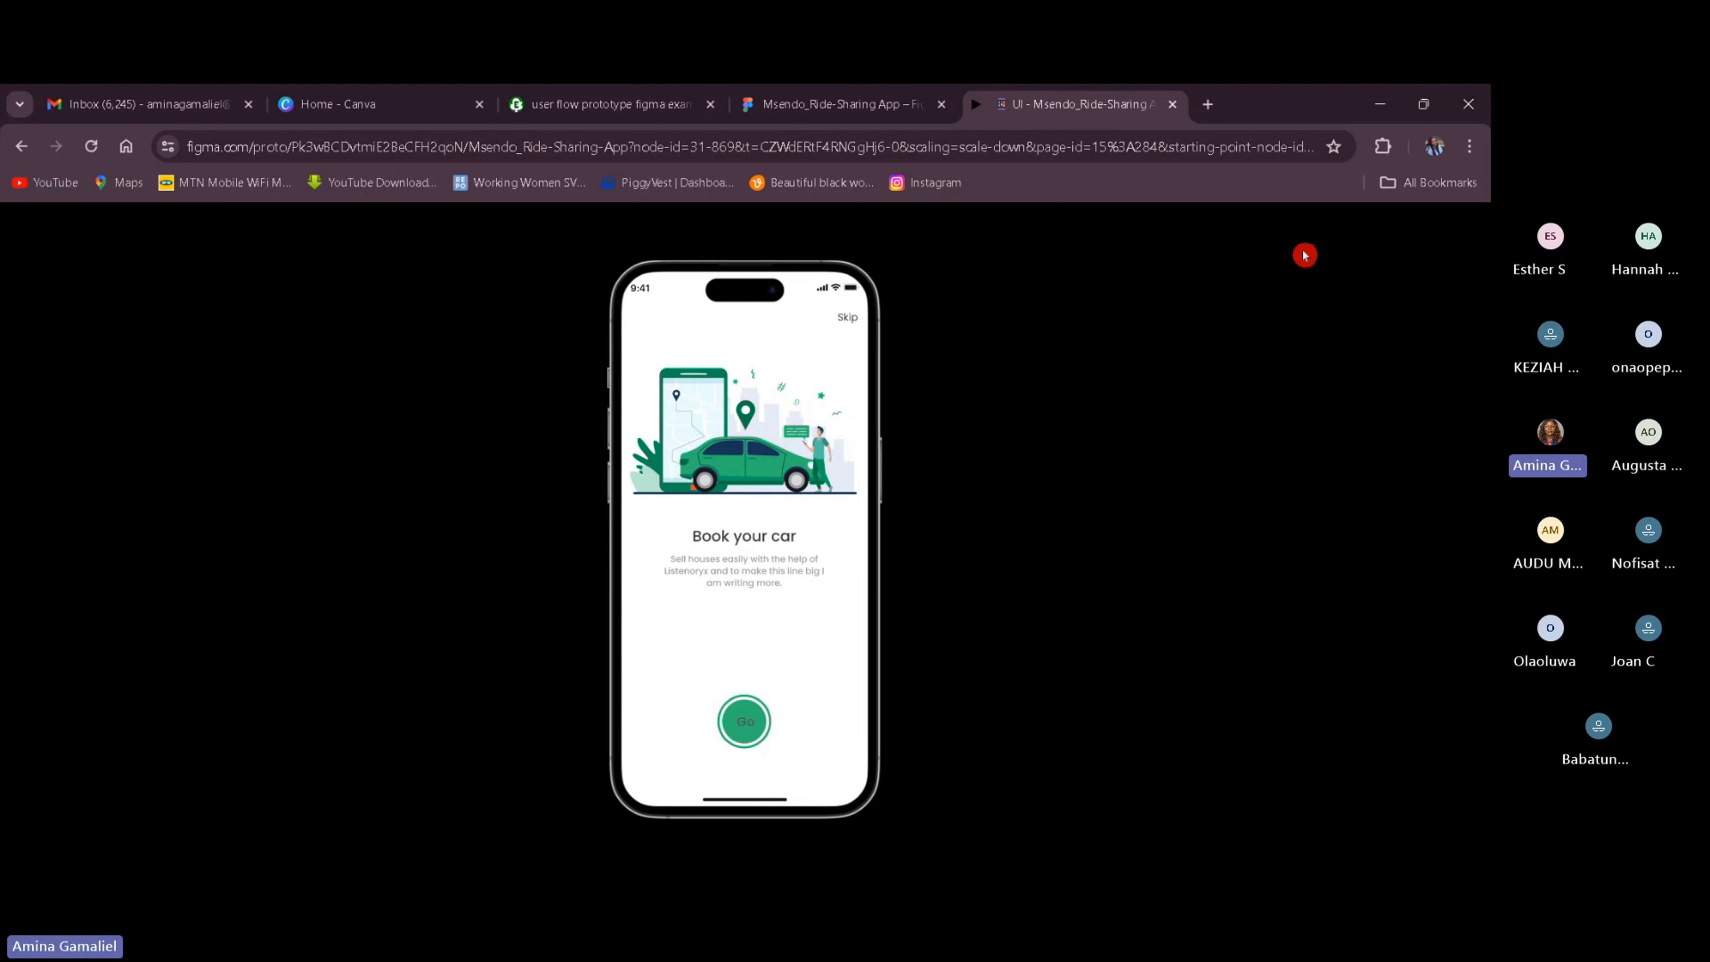
pyautogui.click(1176, 103)
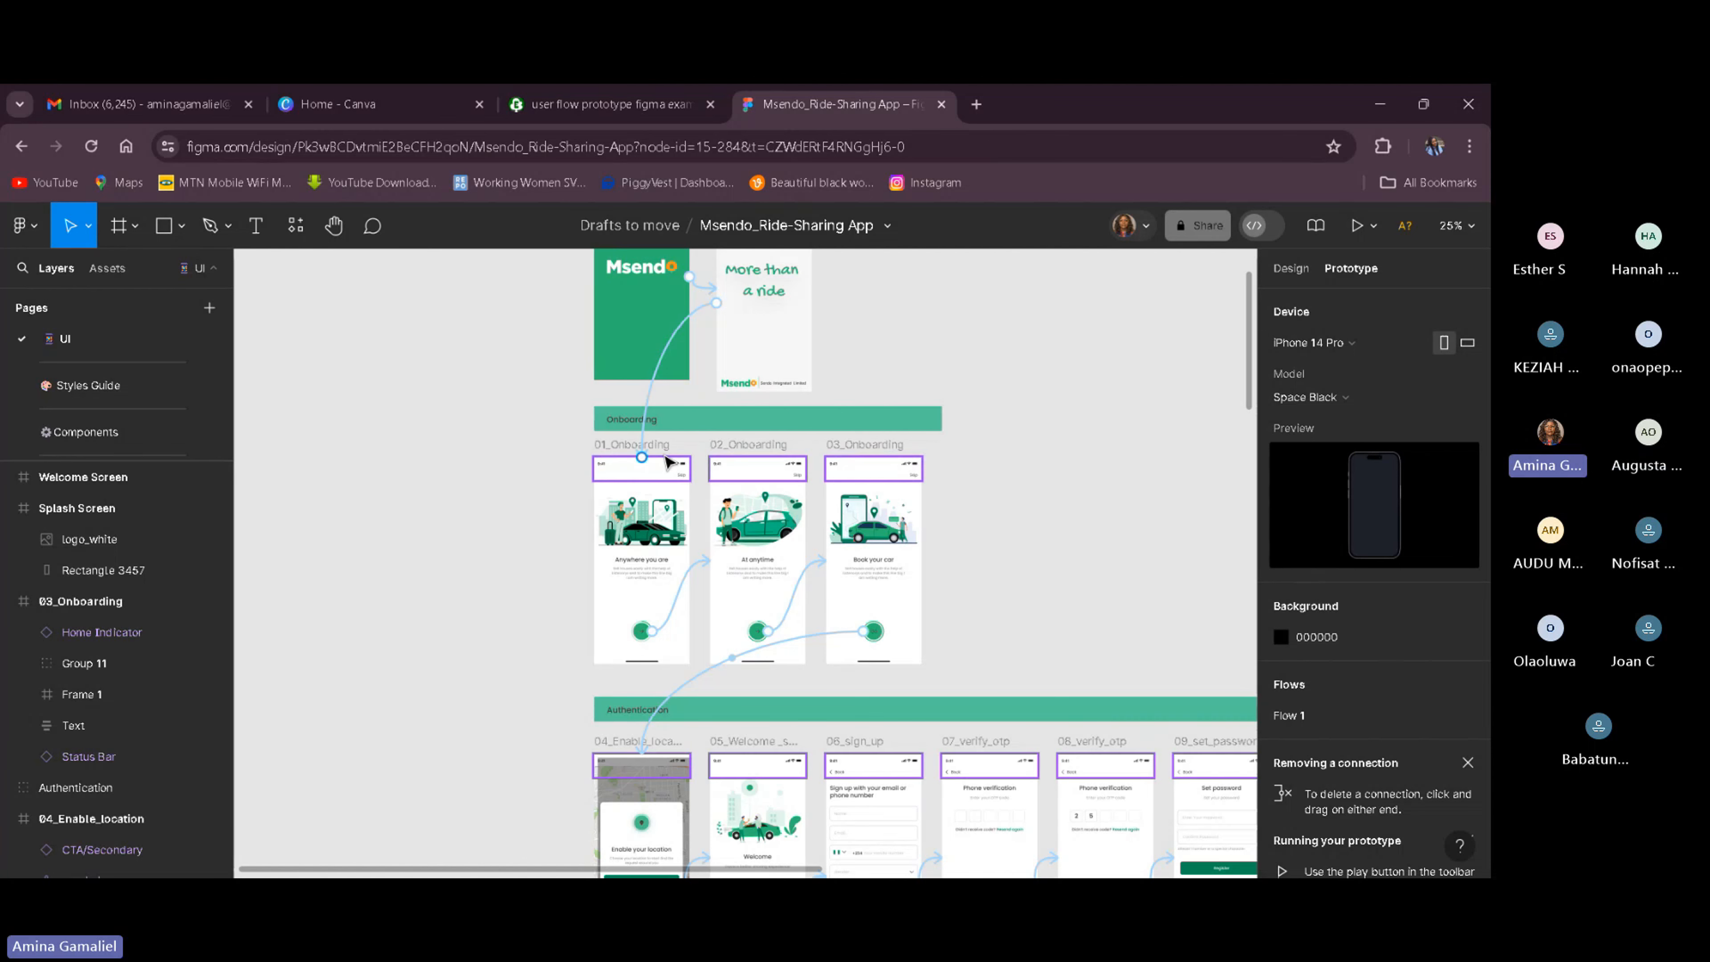
pyautogui.click(801, 647)
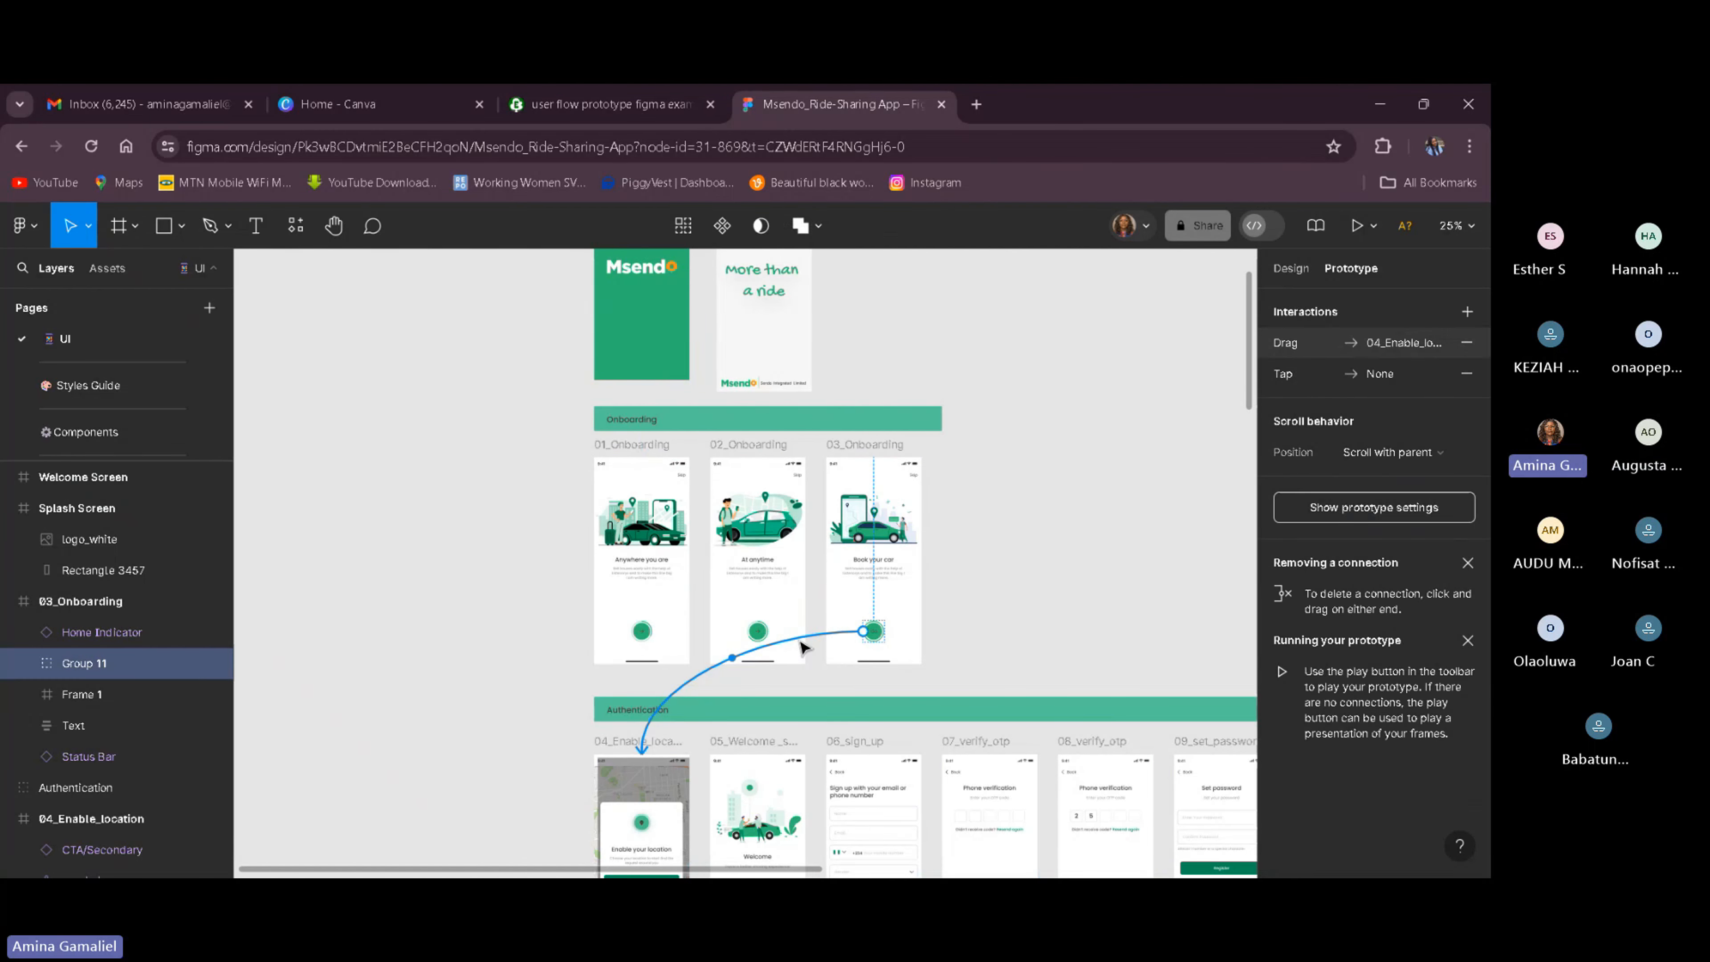
pyautogui.click(1009, 583)
pyautogui.scroll(3, 833, 387)
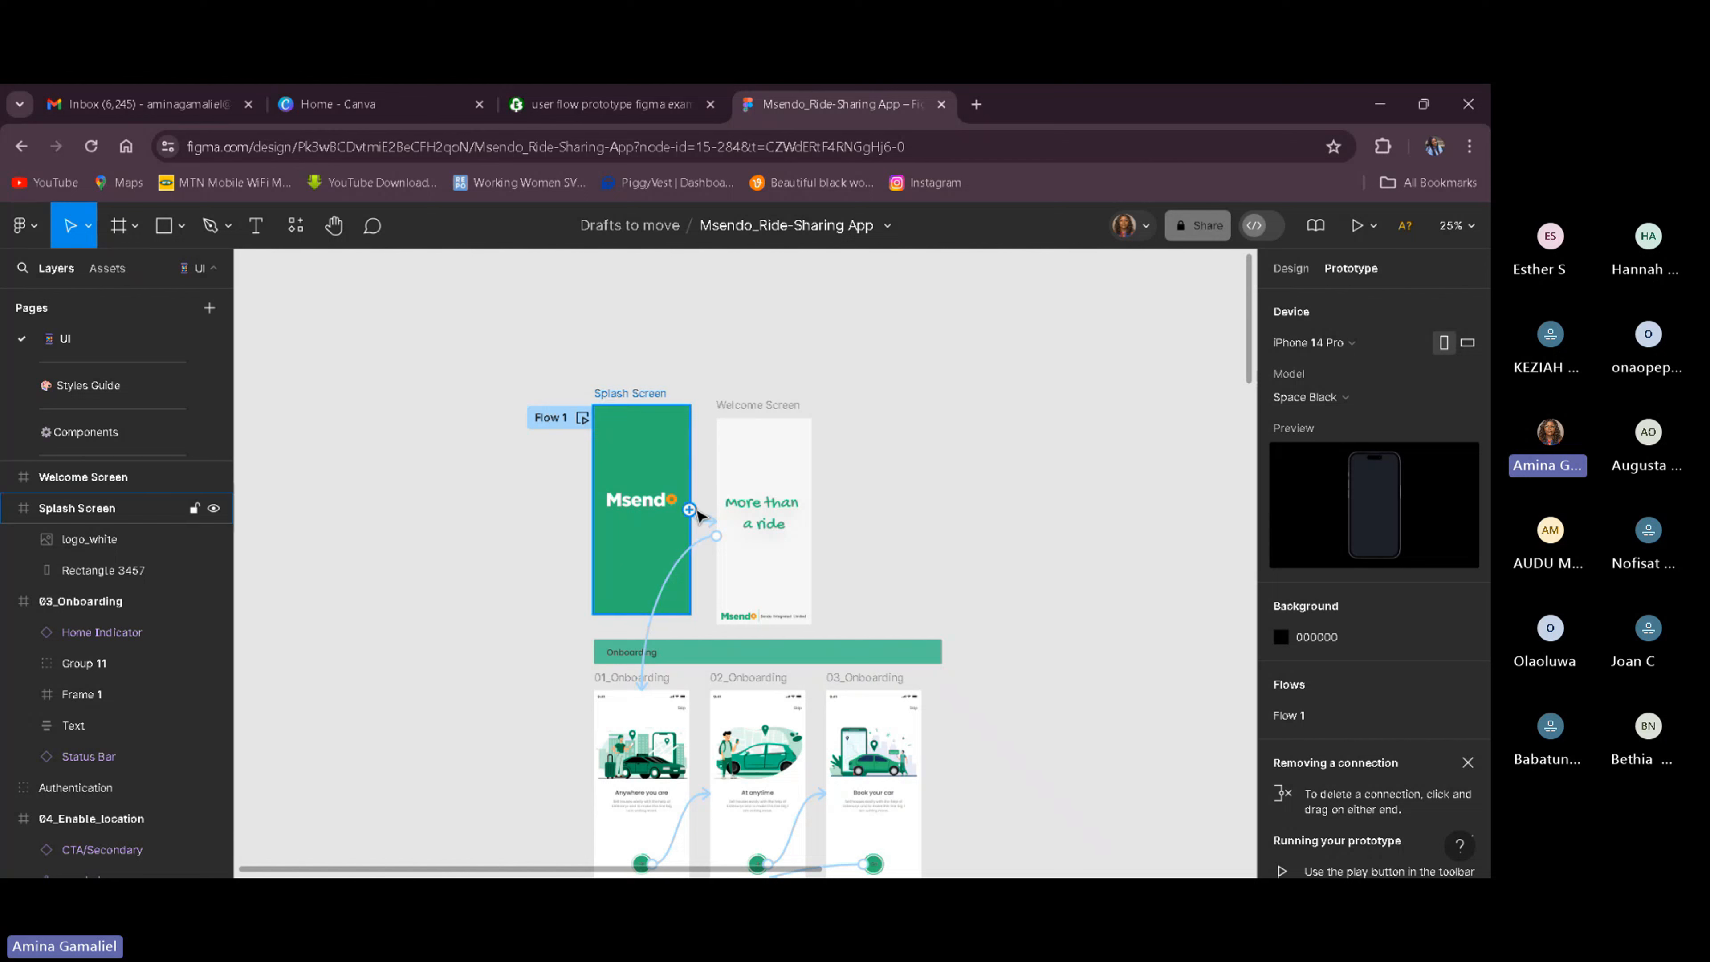
pyautogui.click(661, 583)
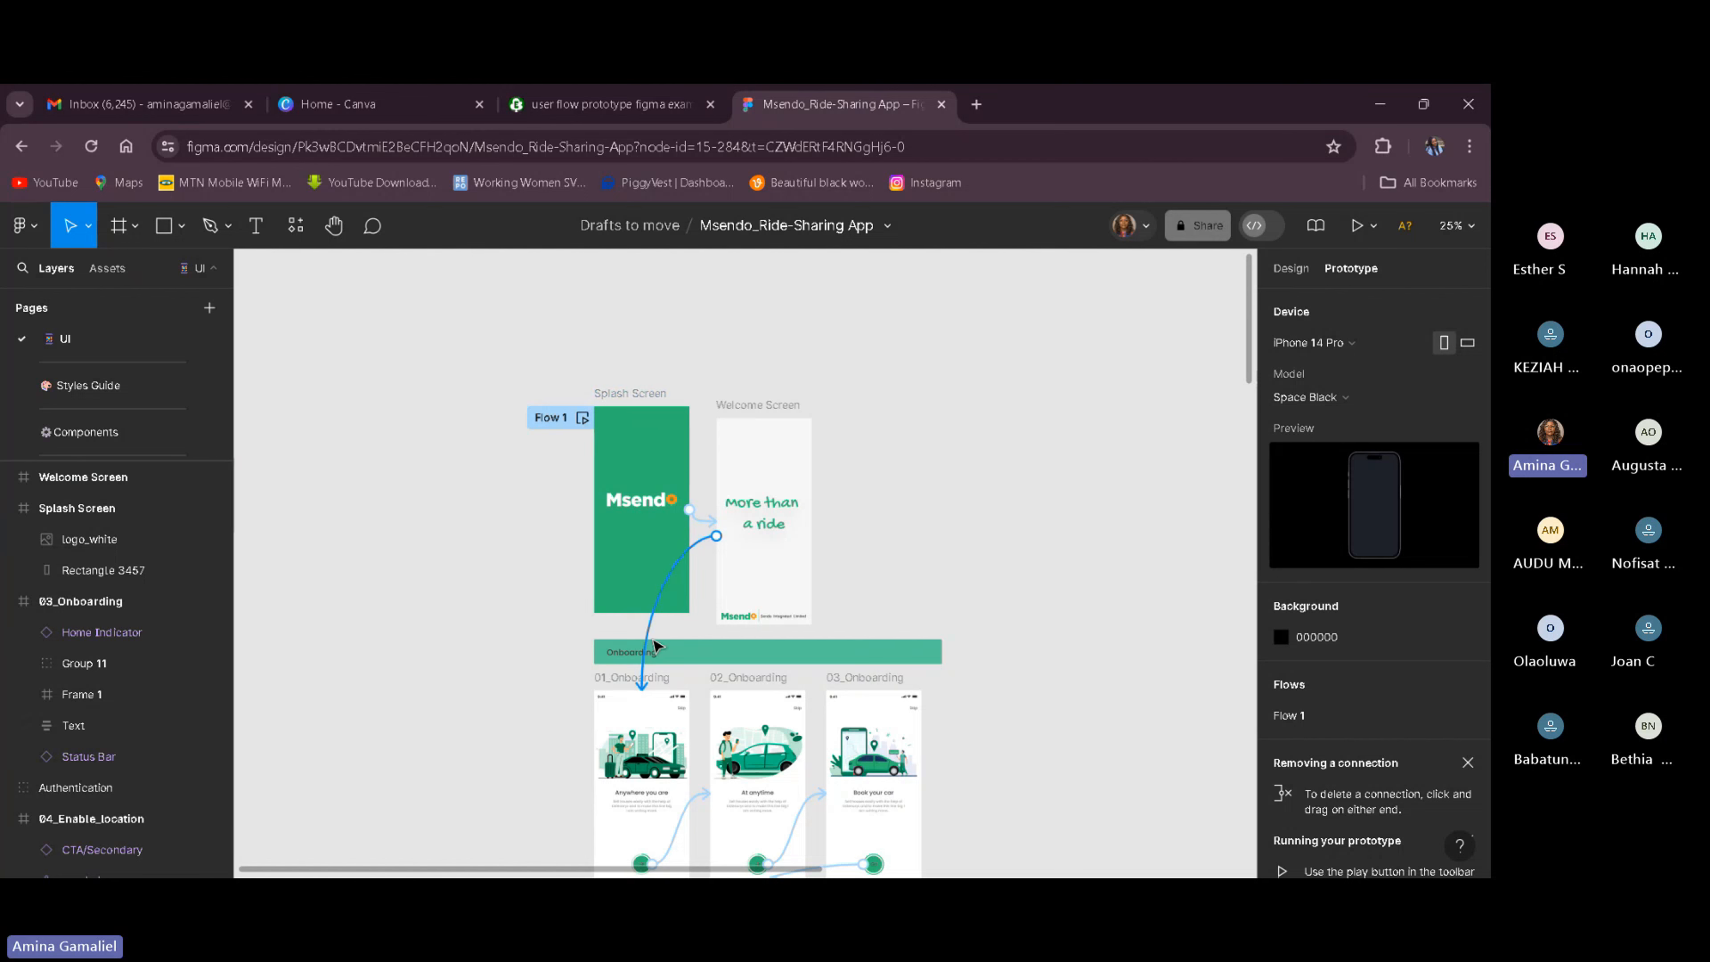
pyautogui.click(681, 549)
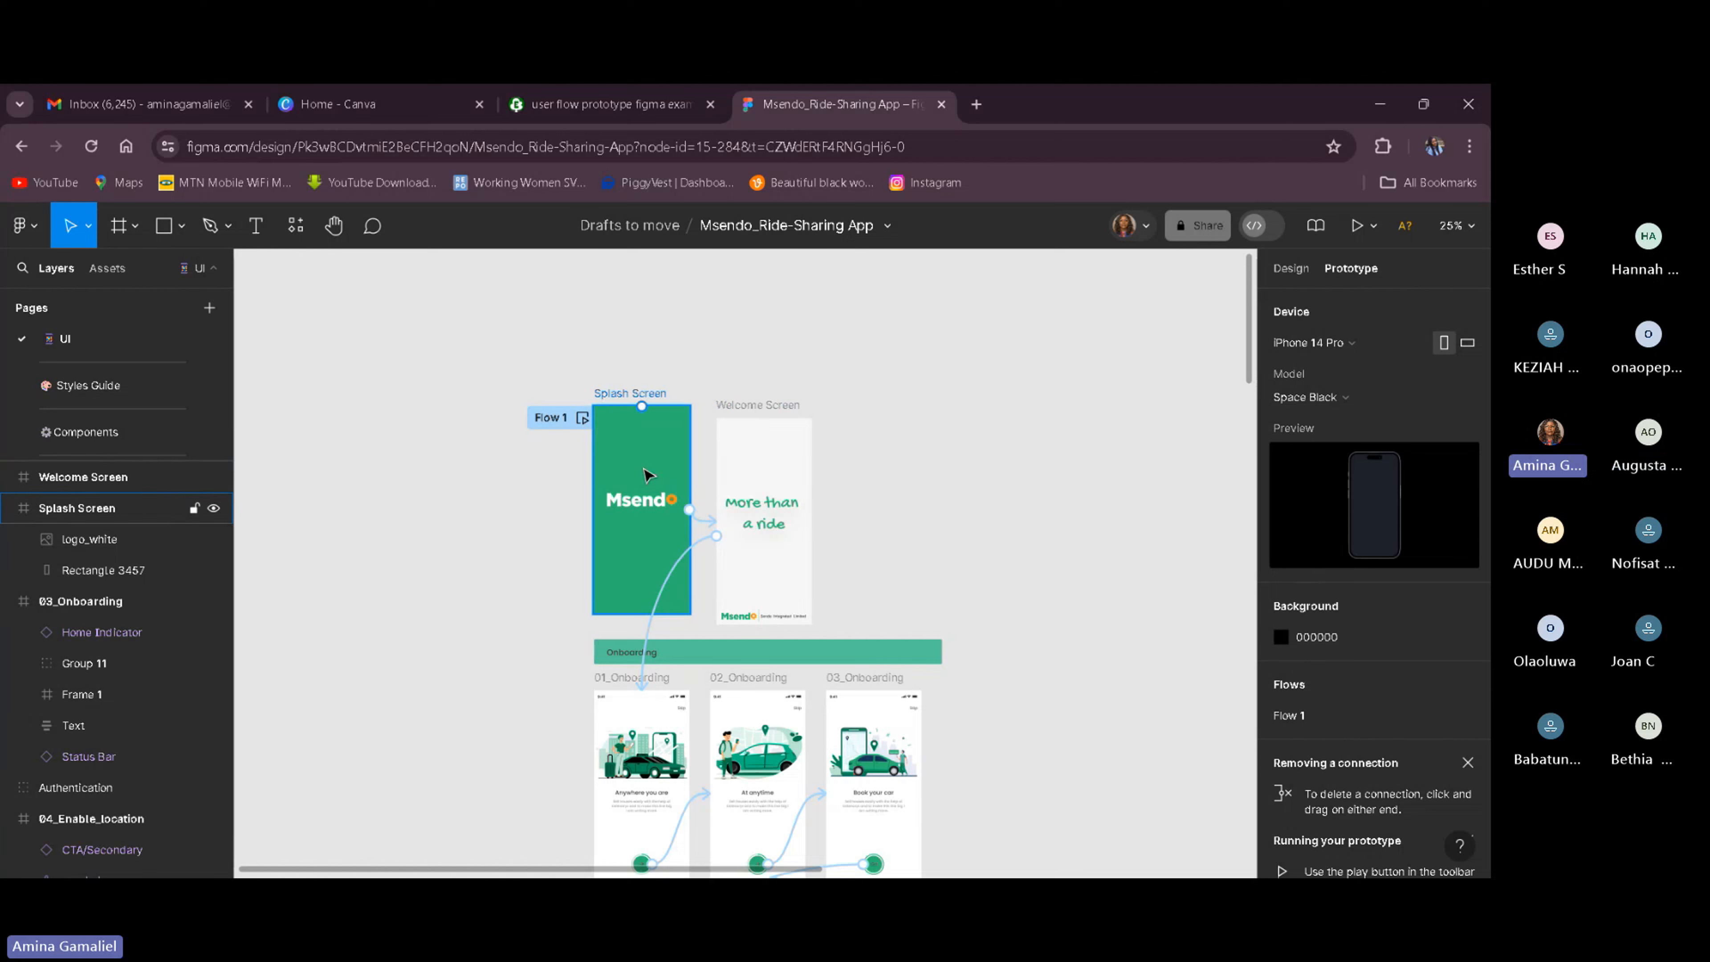
pyautogui.click(783, 573)
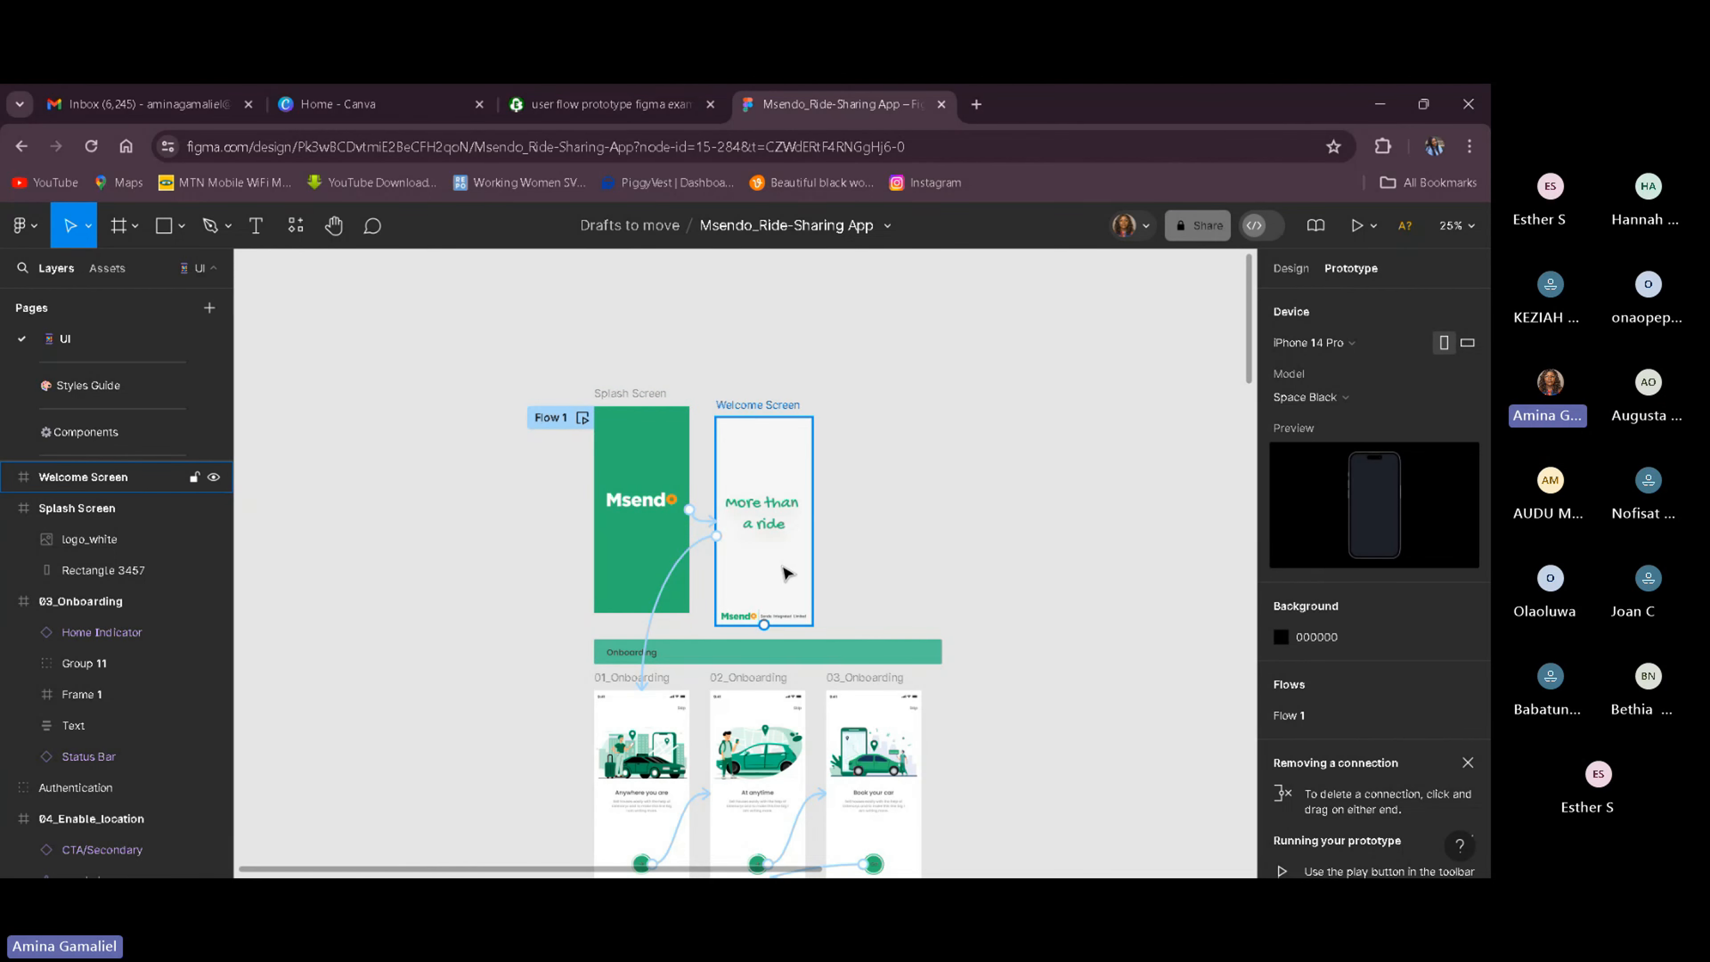
pyautogui.click(681, 471)
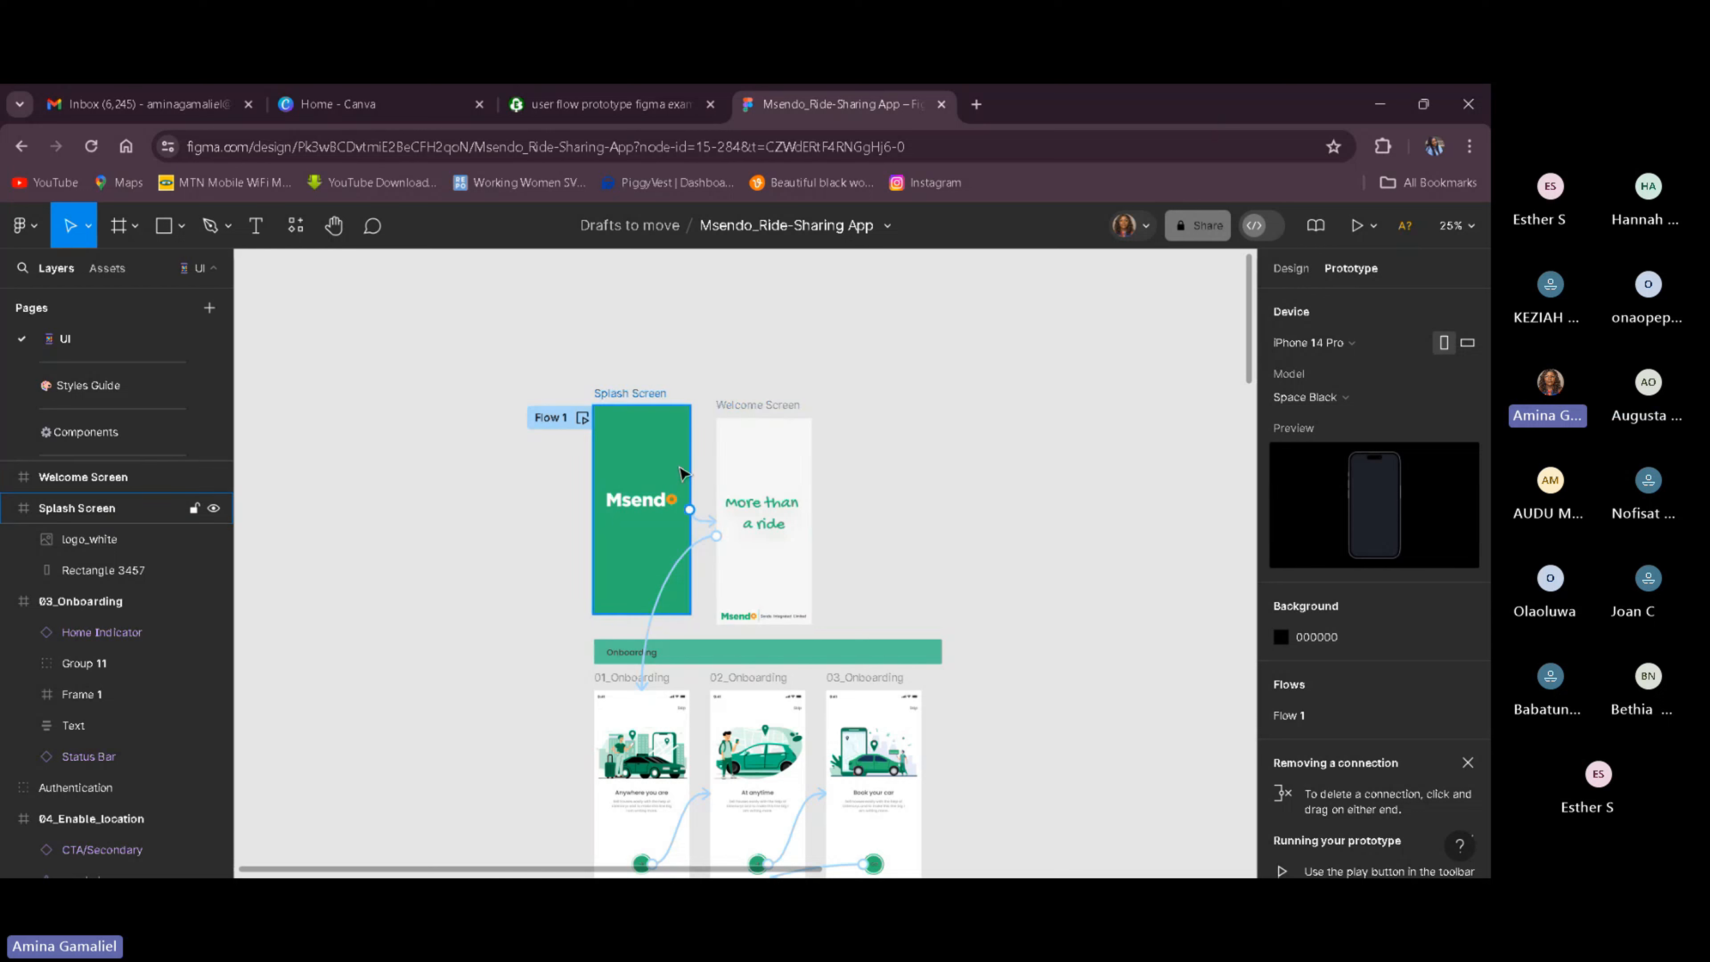
pyautogui.click(741, 480)
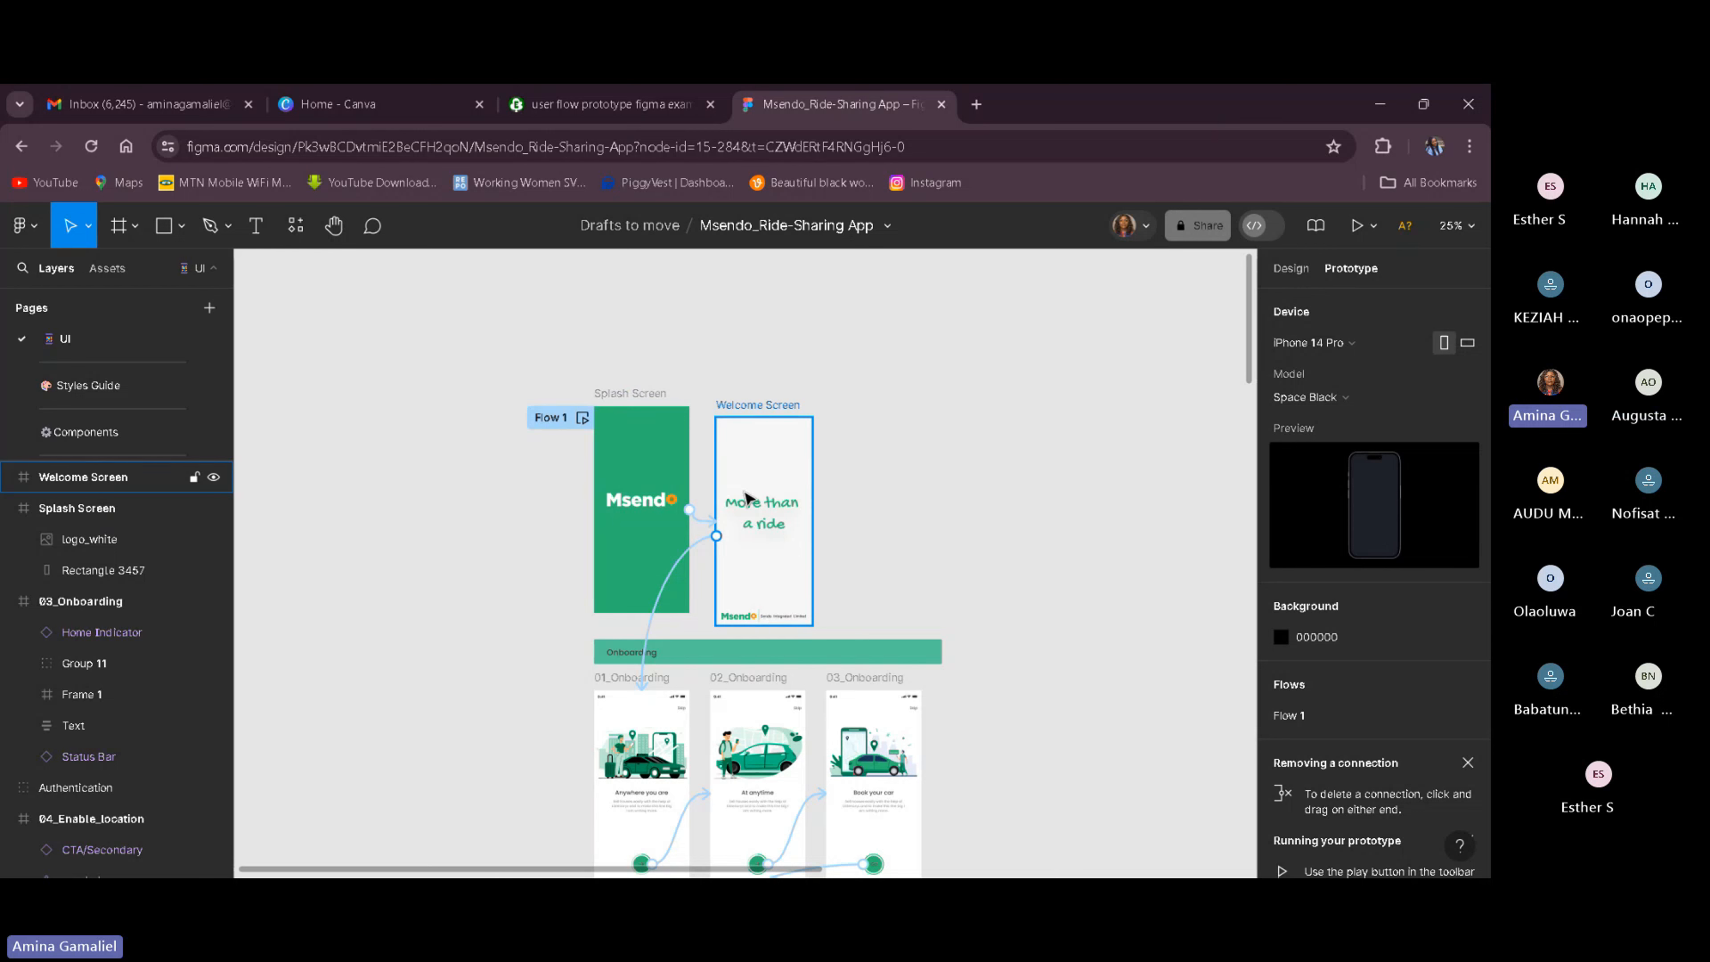
pyautogui.click(639, 472)
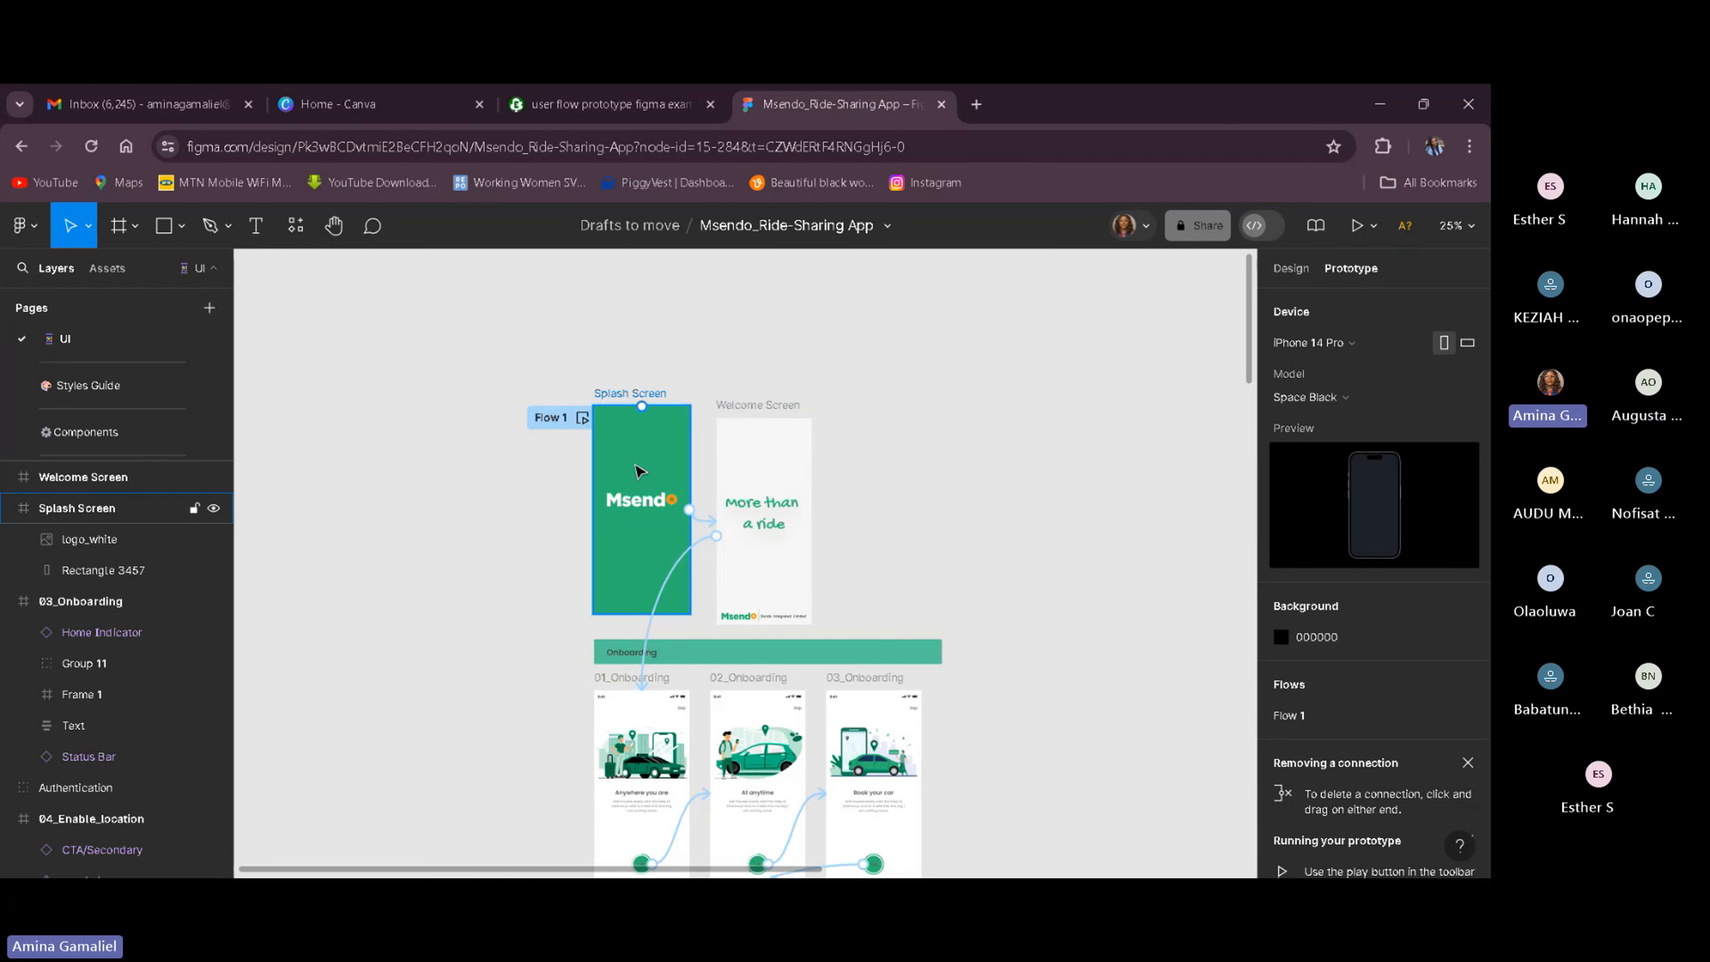
pyautogui.click(763, 572)
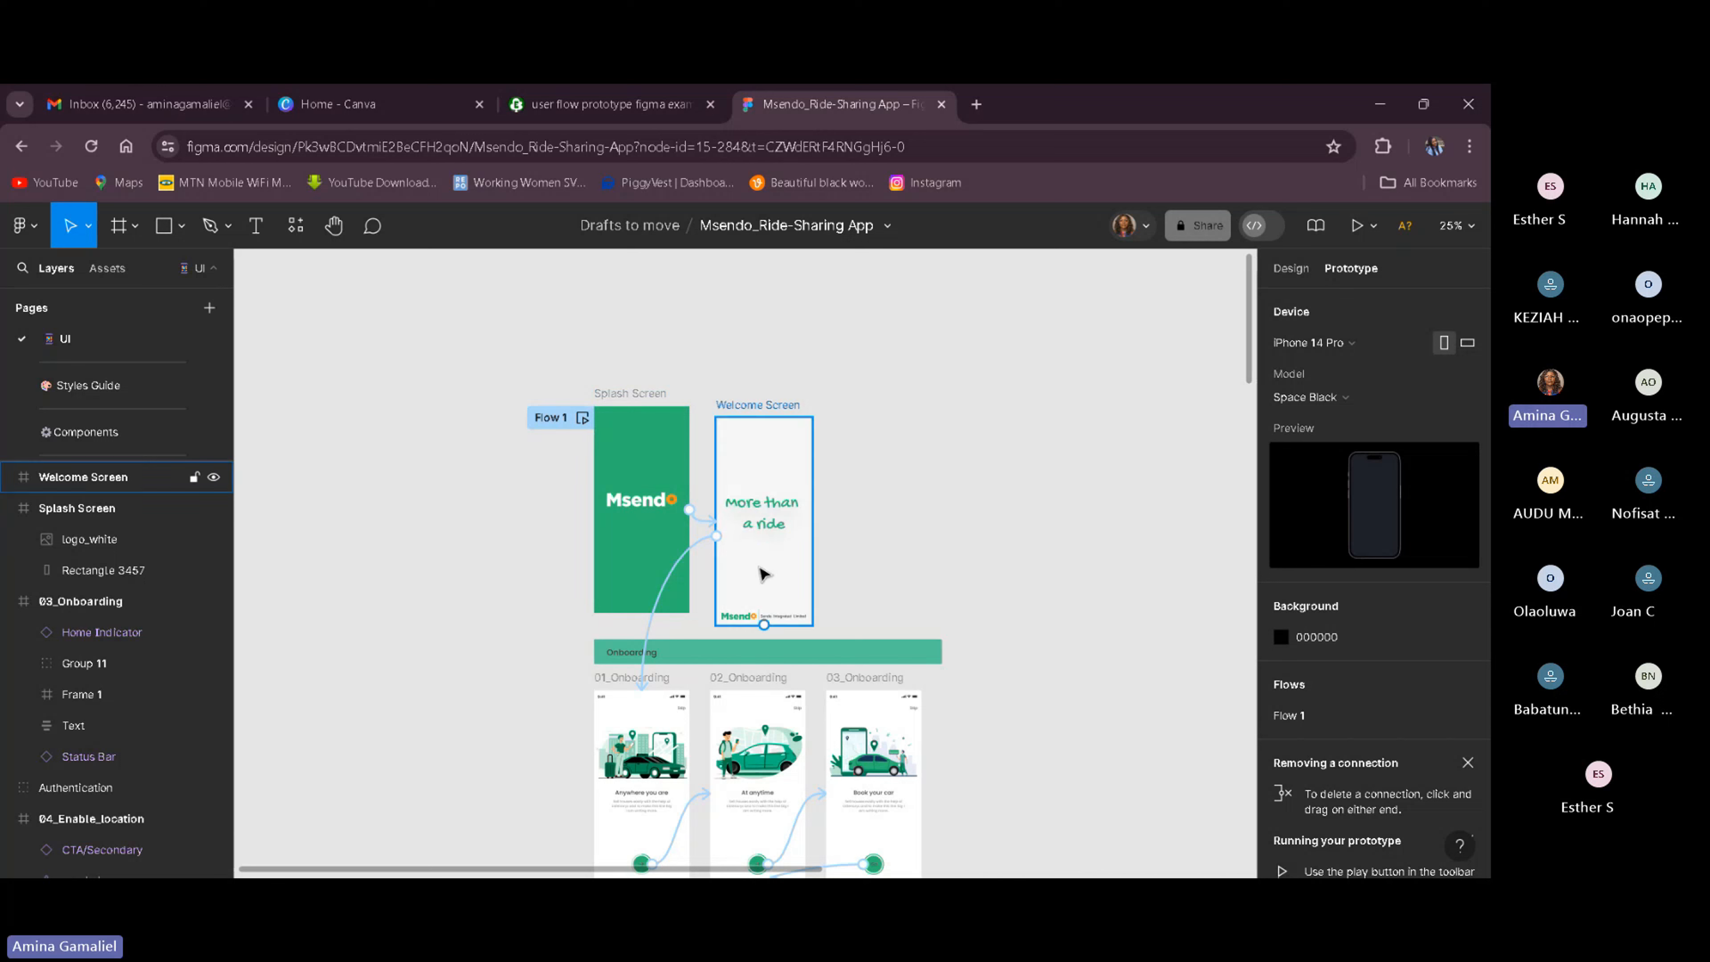
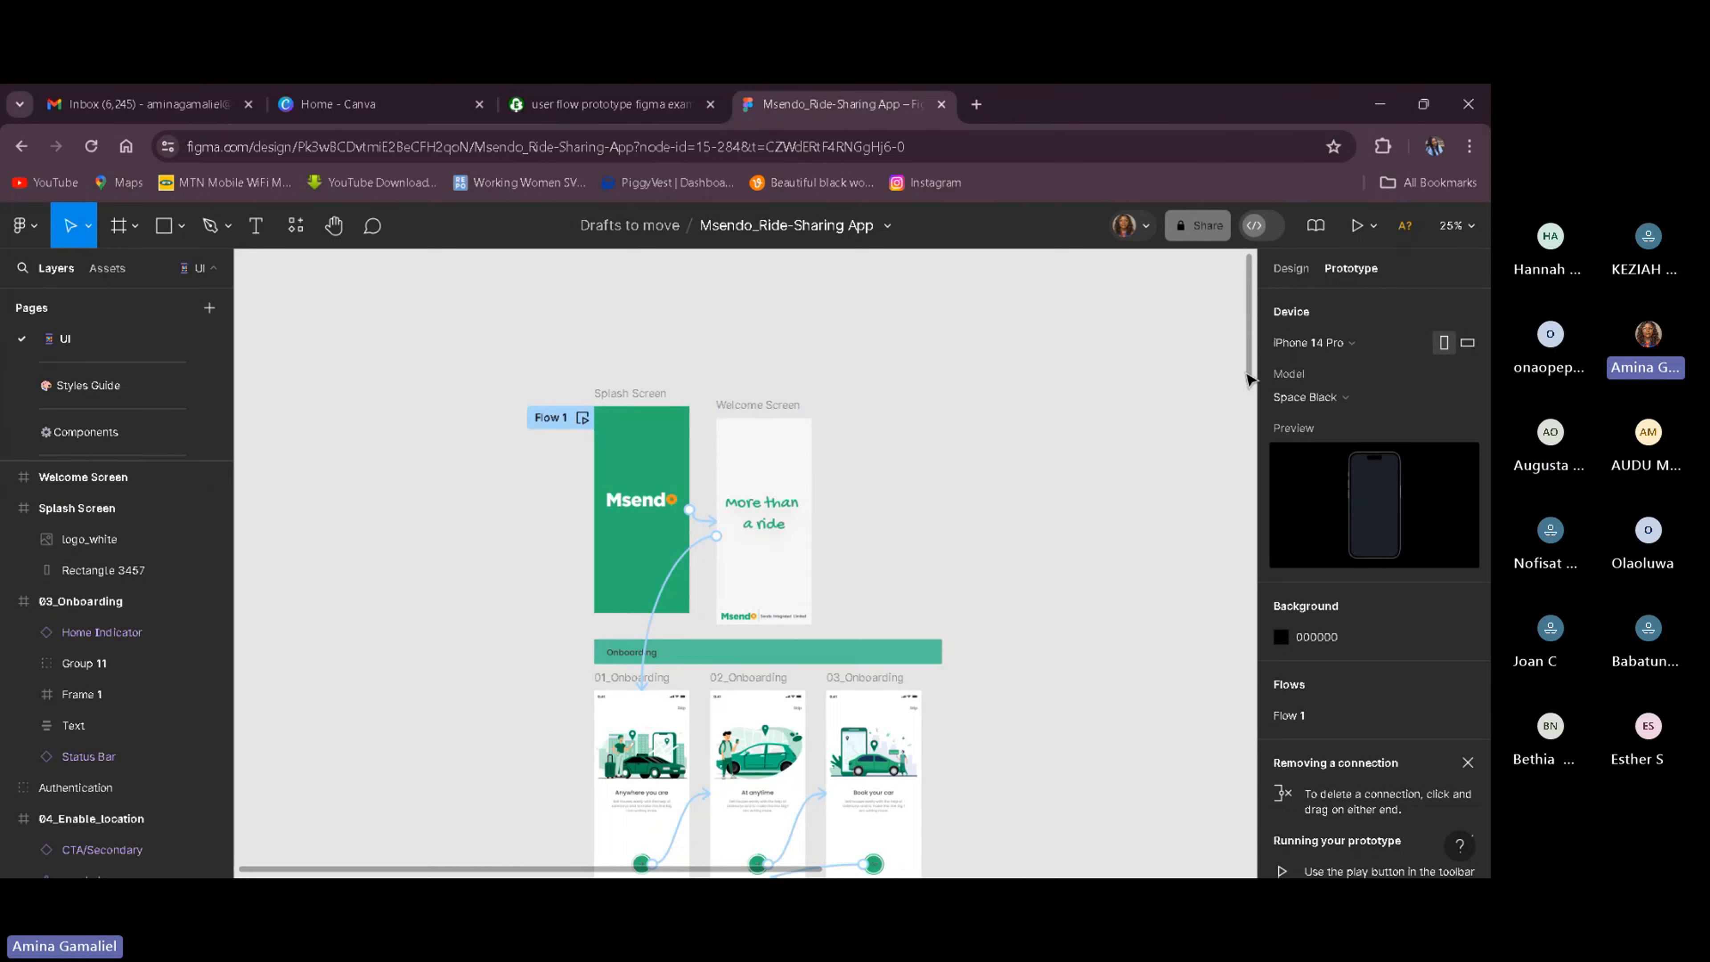
# Look over all the app's screen sections, from the splash screen and onboarding through authentication to the last row.
pyautogui.moveTo(1246, 378); pyautogui.dragTo(1246, 423)
pyautogui.scroll(-3, 1077, 539)
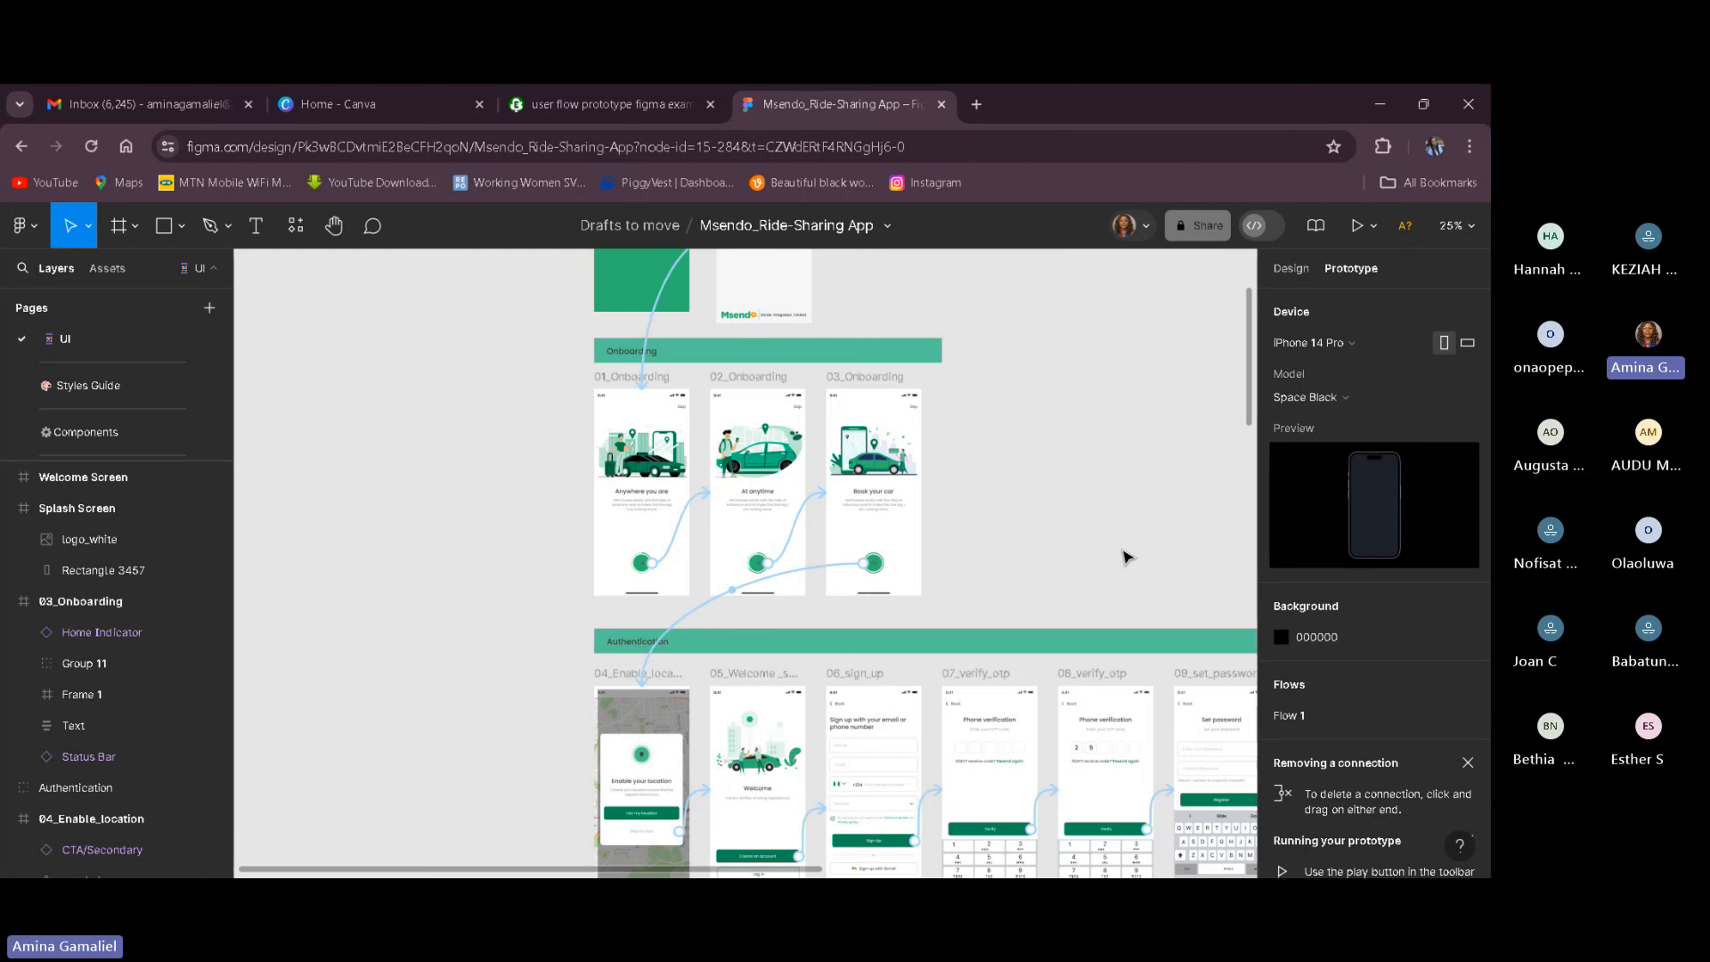
pyautogui.press('-')
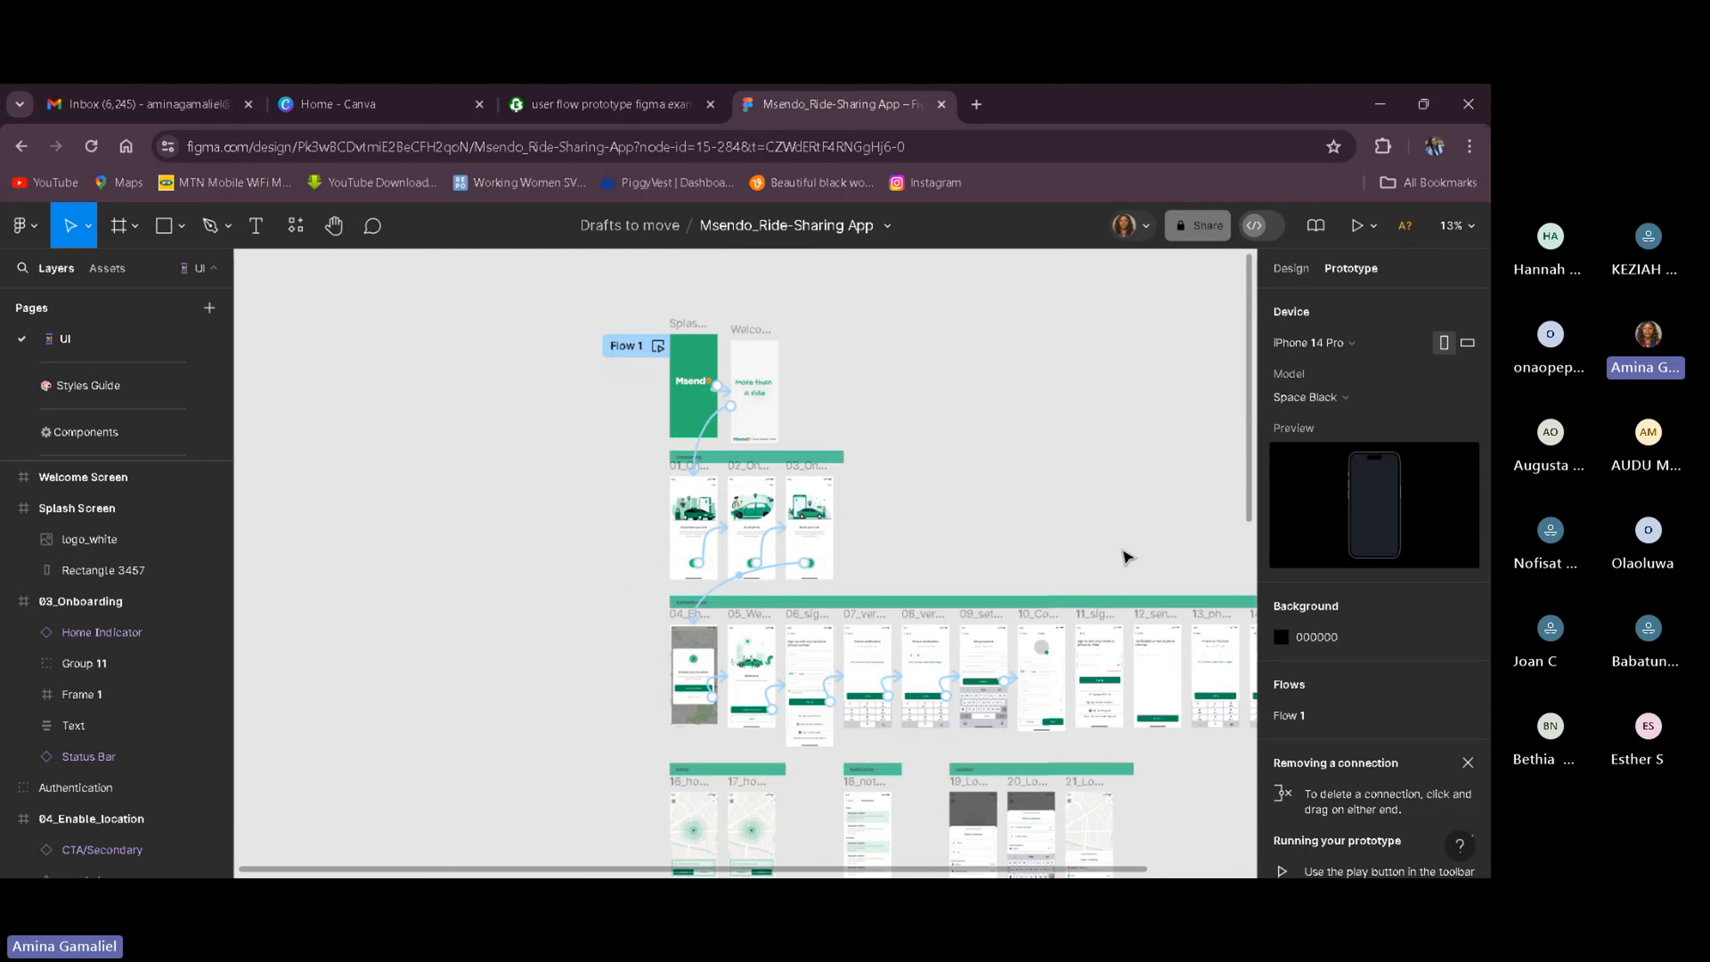
pyautogui.press('-')
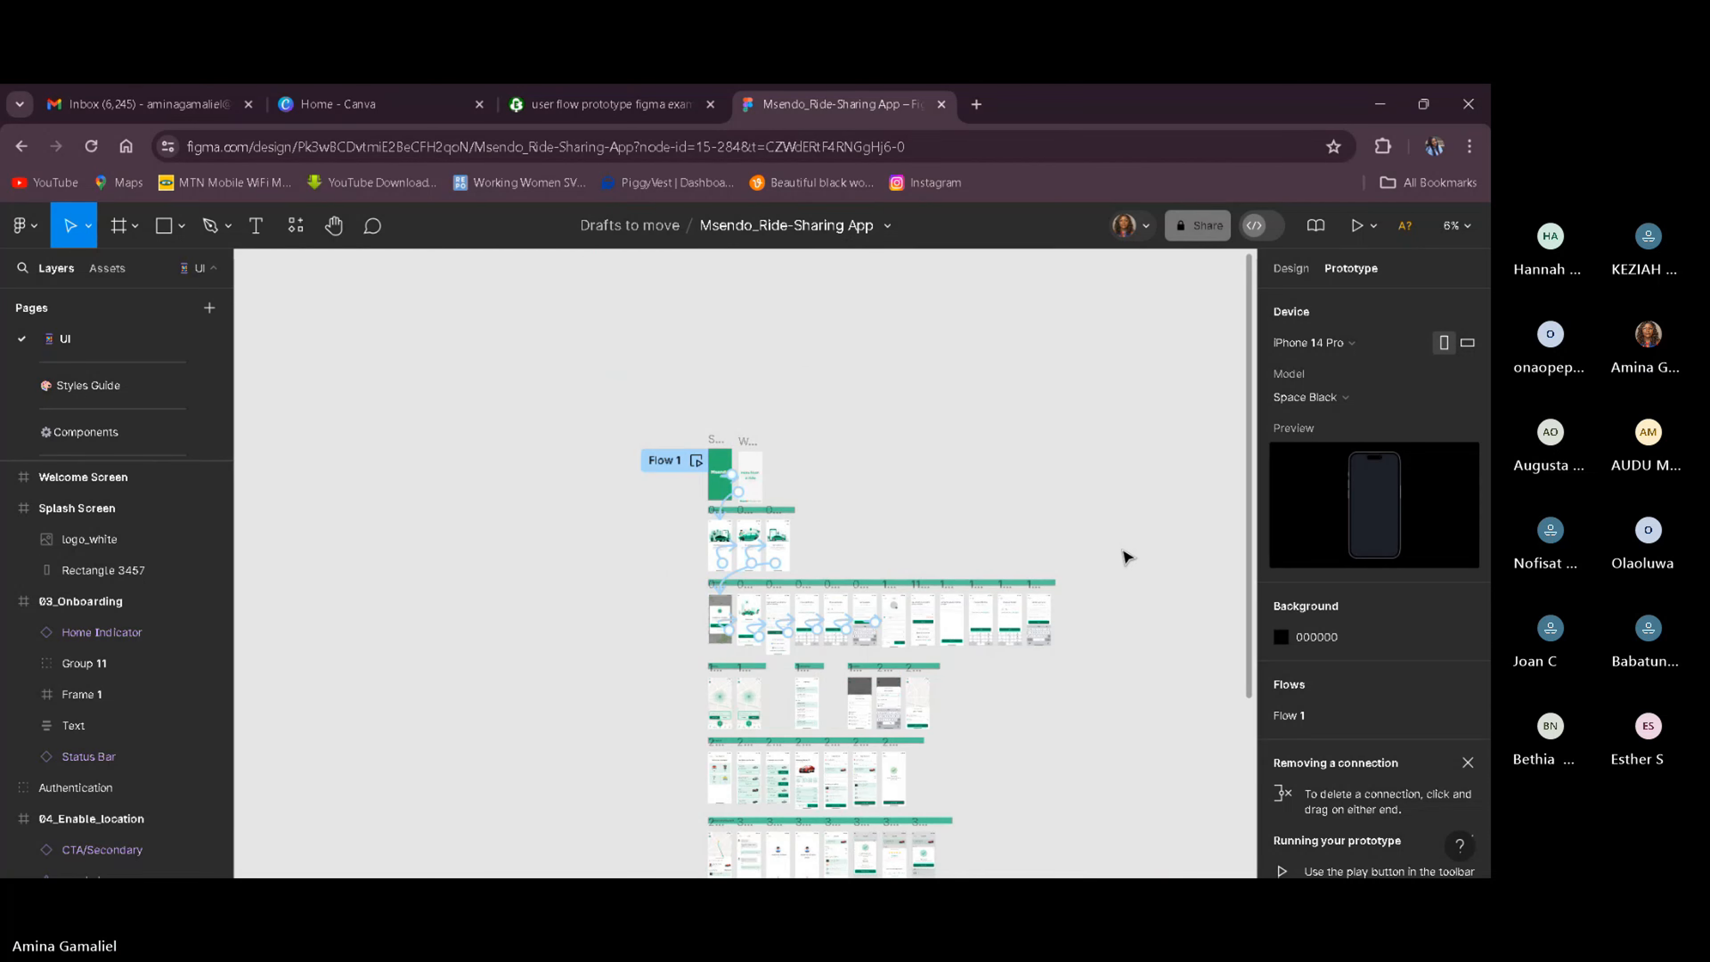
pyautogui.scroll(-3, 1114, 566)
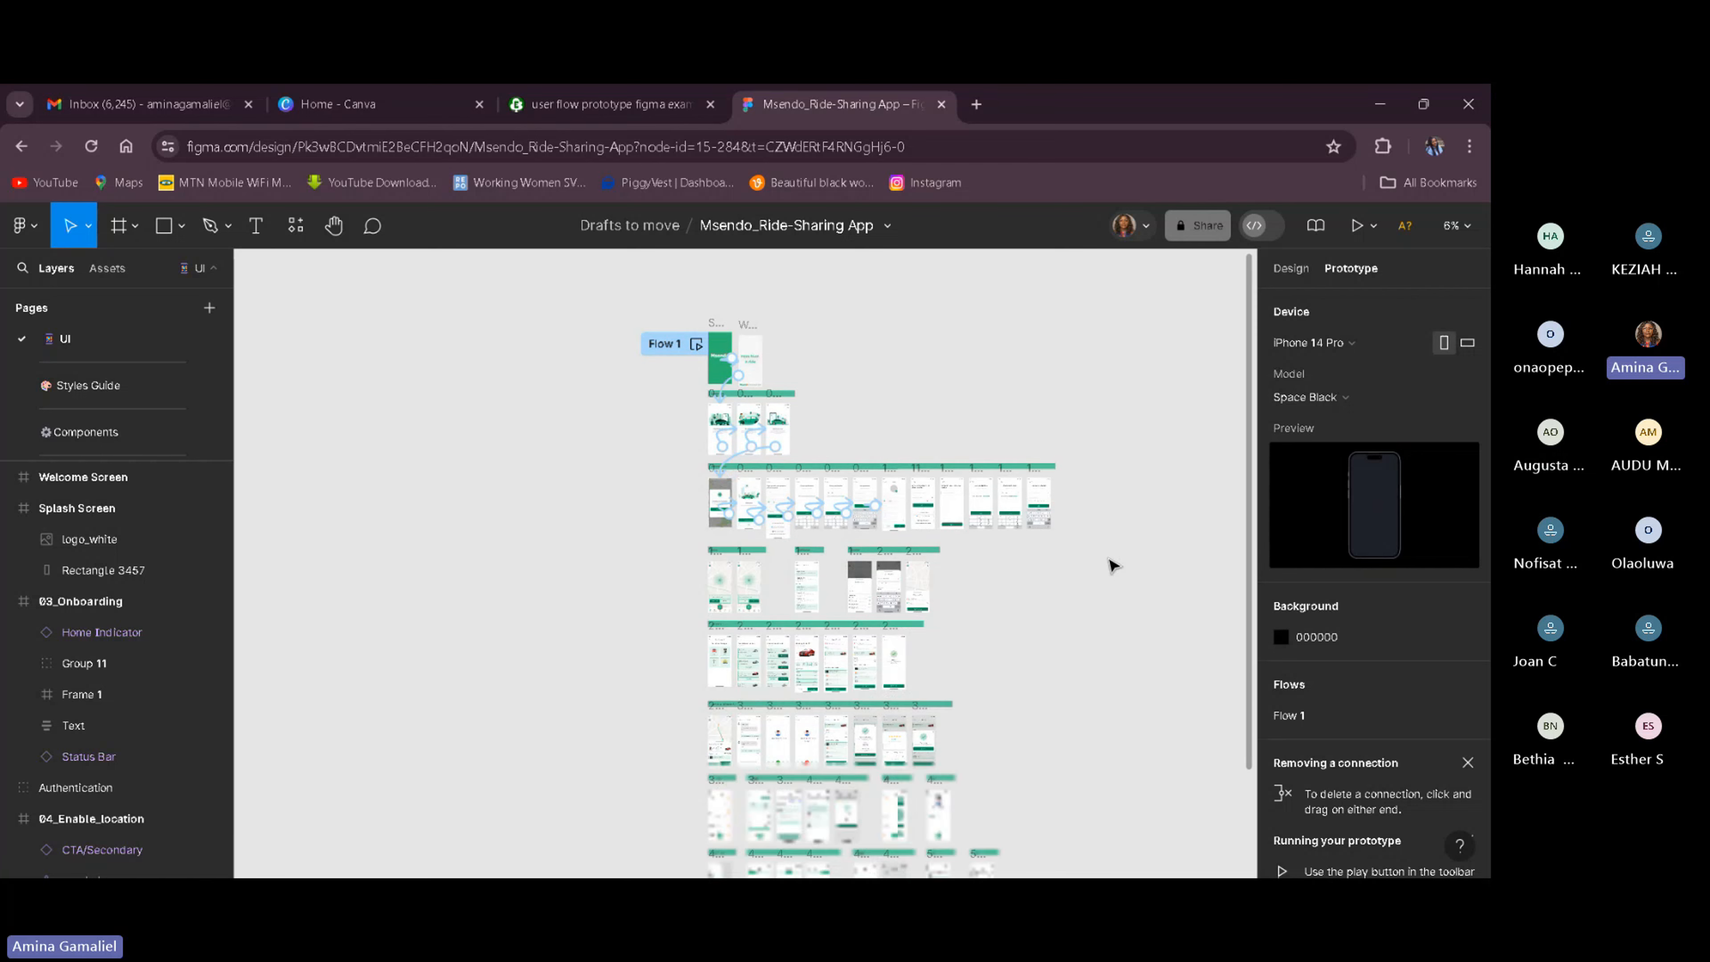
pyautogui.scroll(-4, 1118, 566)
pyautogui.scroll(3, 1118, 566)
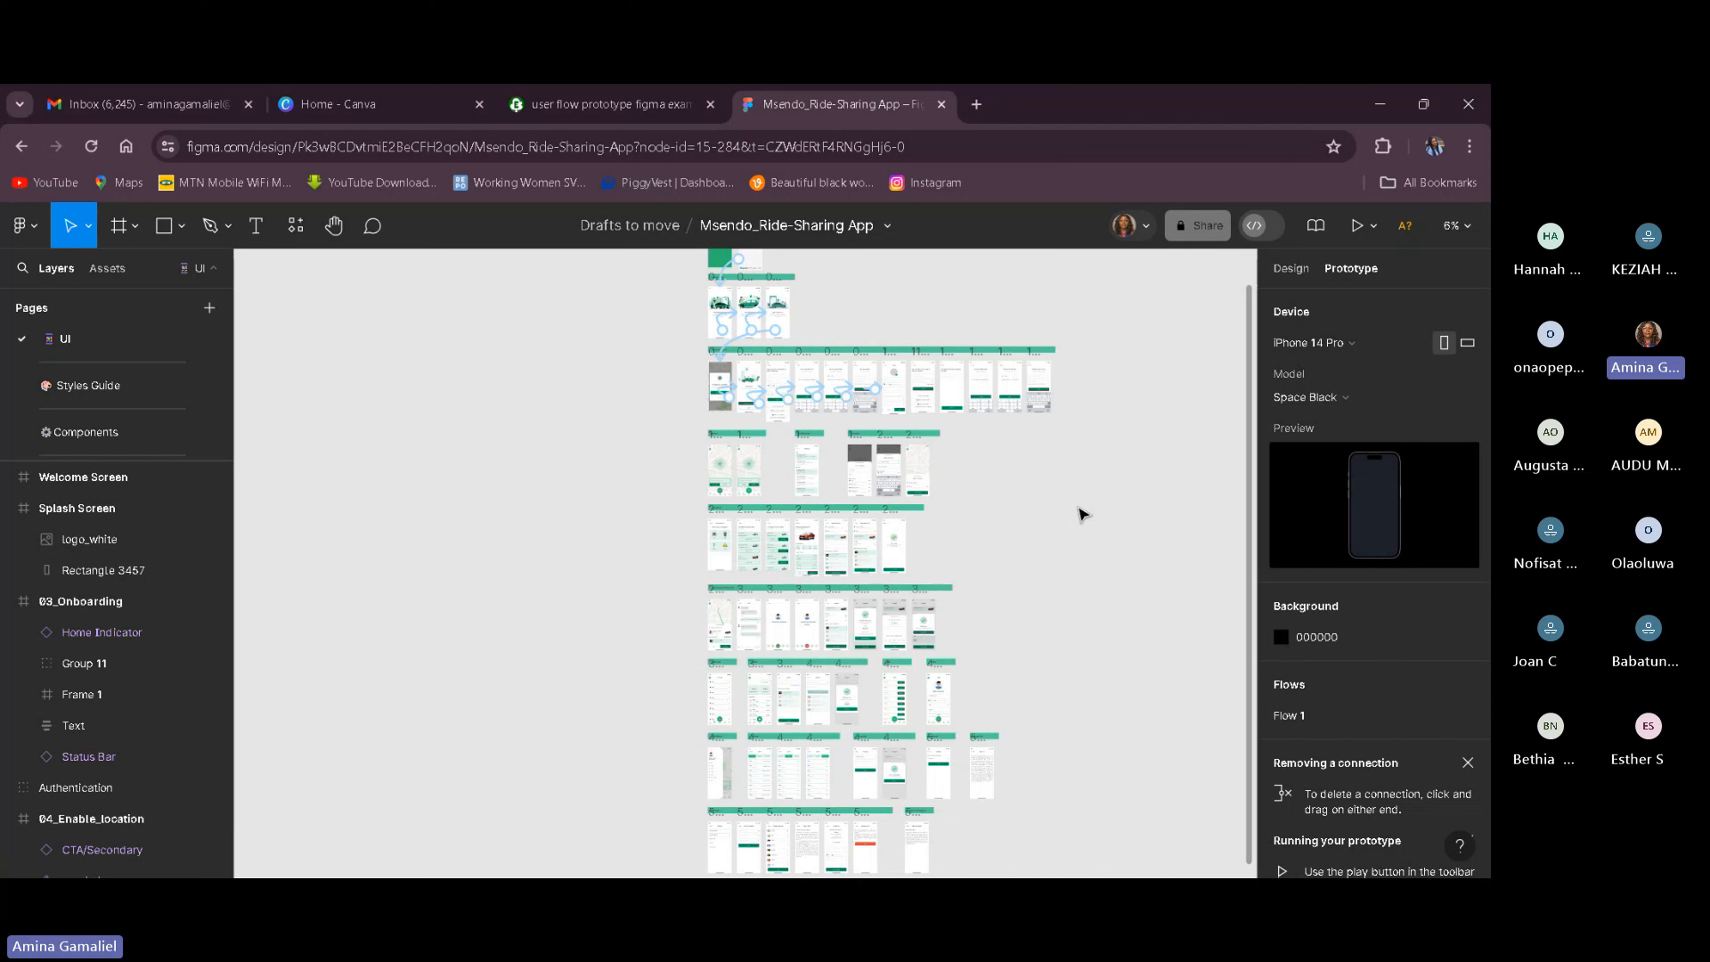
pyautogui.scroll(3, 886, 565)
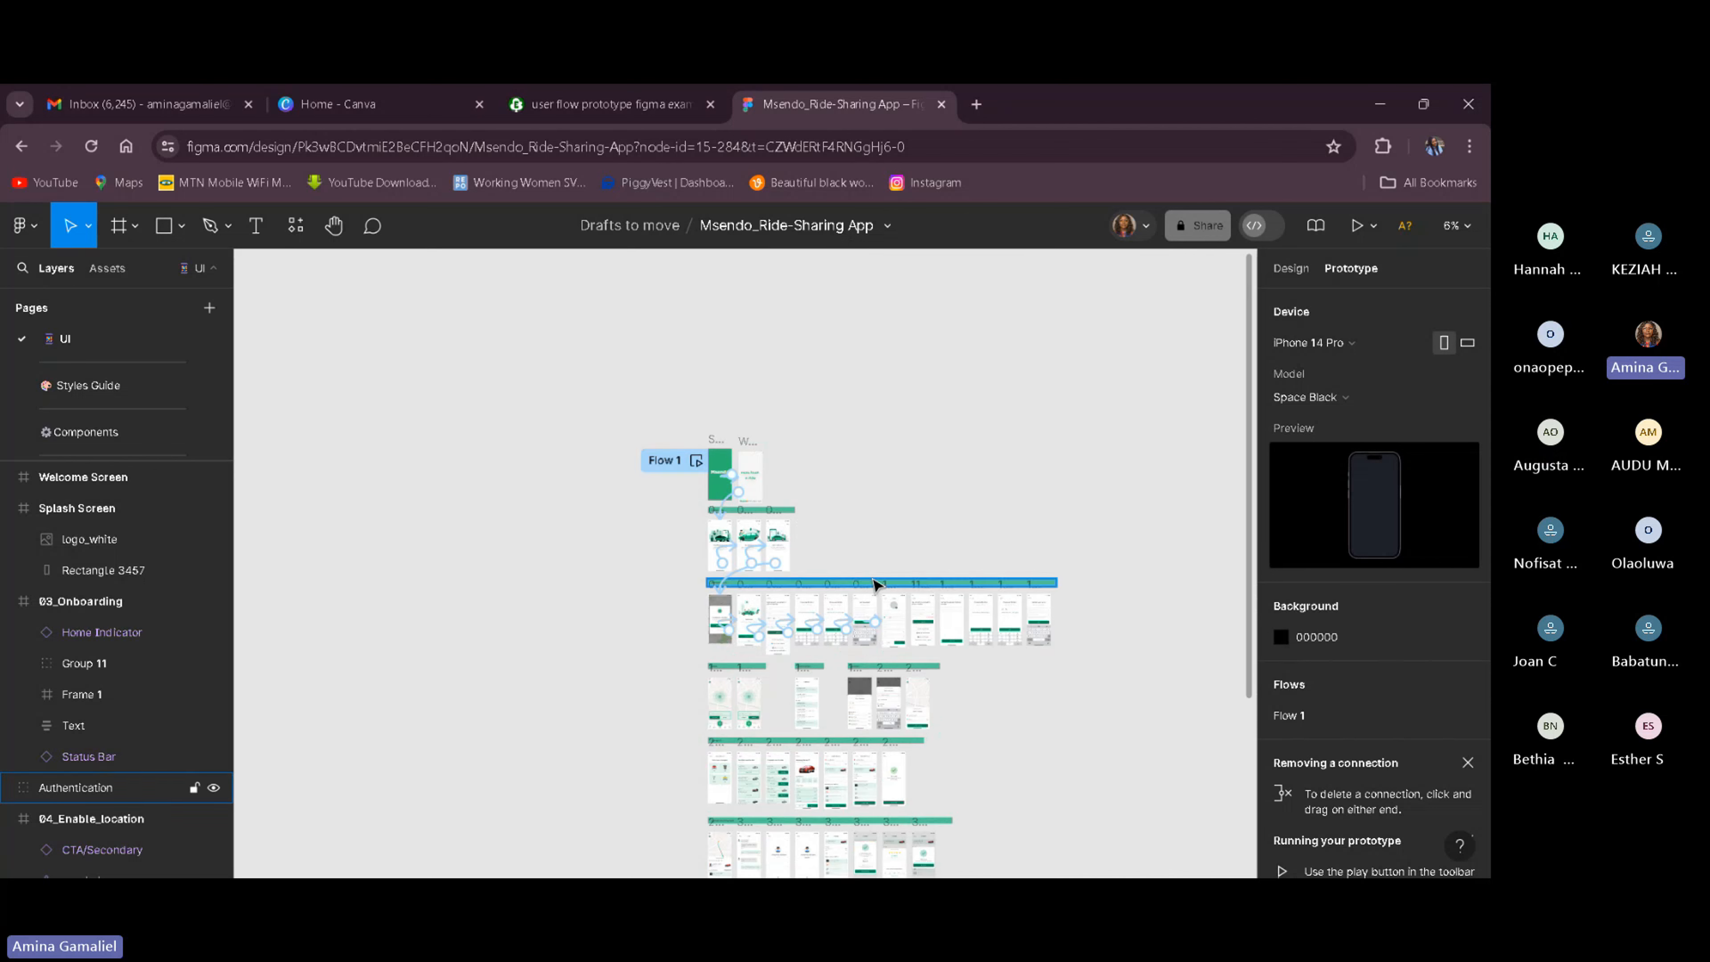
pyautogui.scroll(-3, 1089, 645)
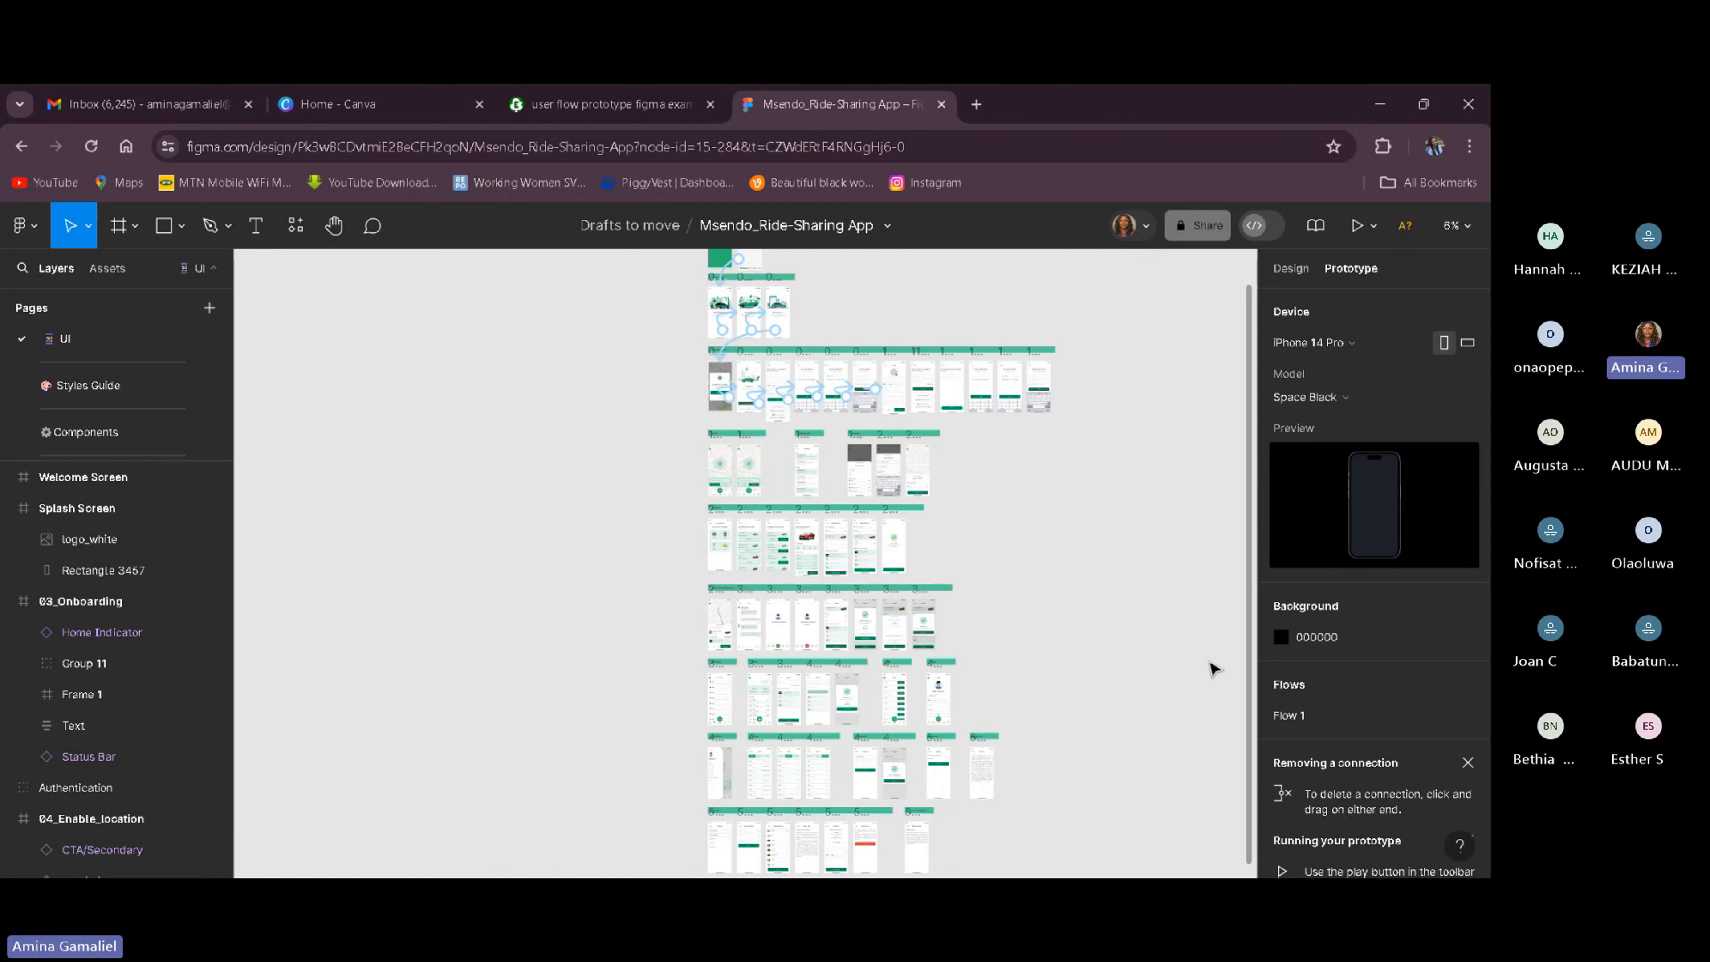
pyautogui.scroll(5, 981, 535)
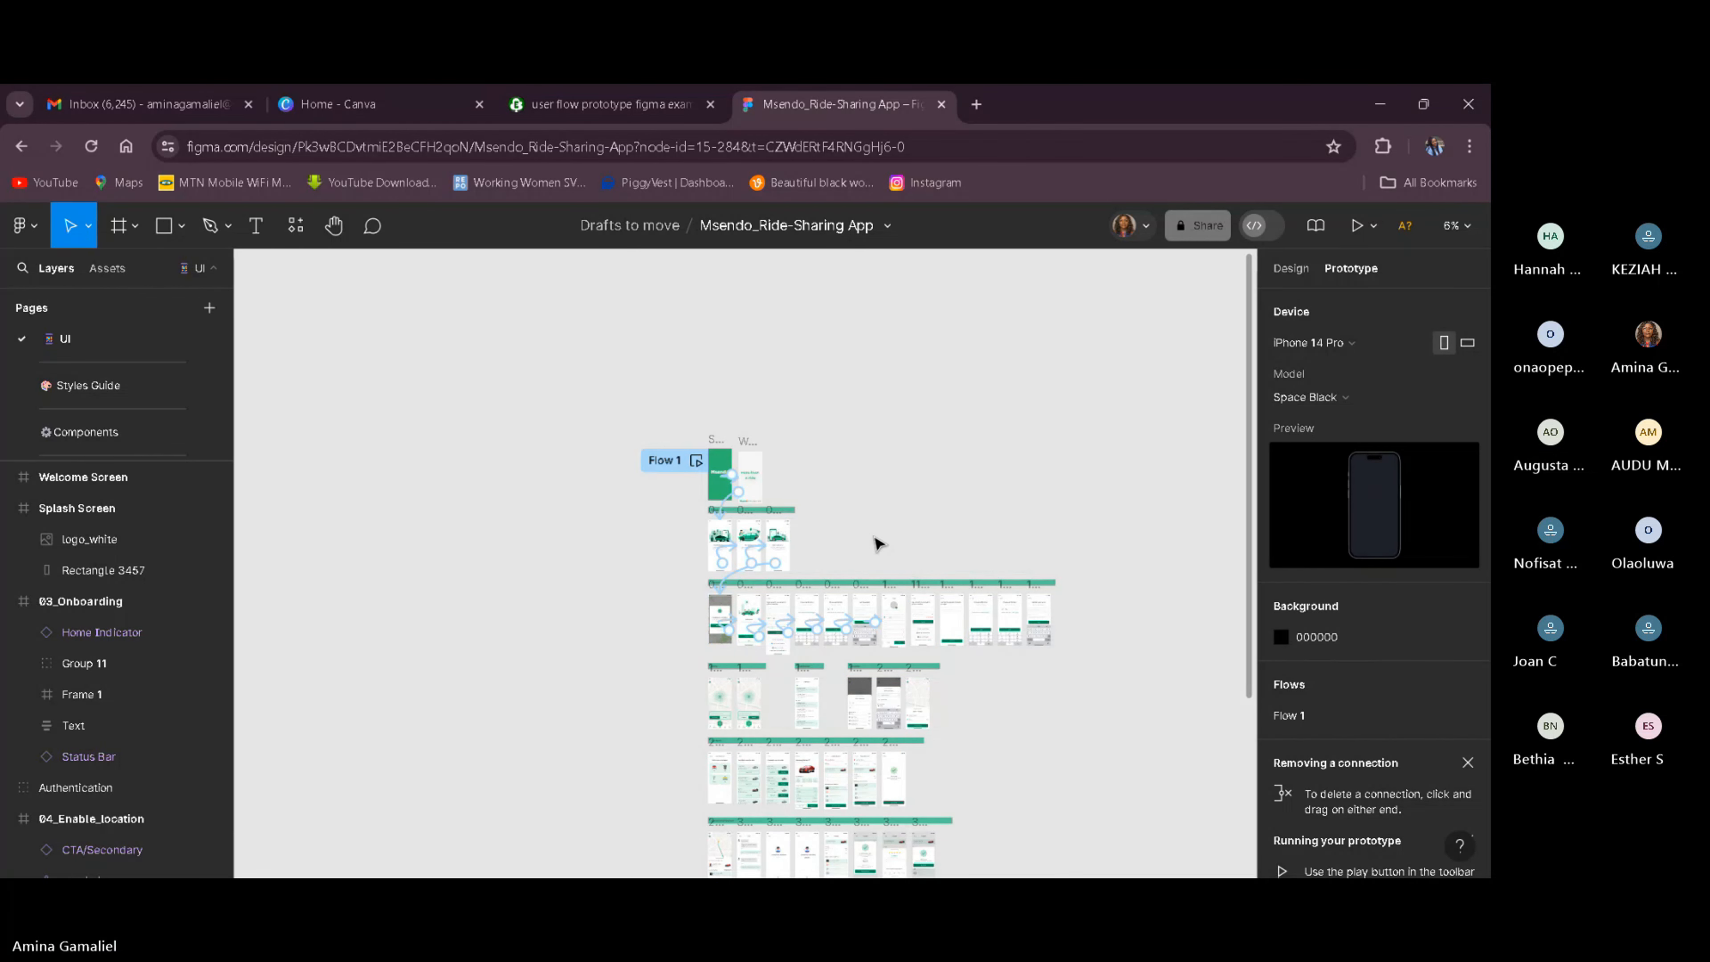
# Select the description text under the "Anywhere you are" heading on the 01_Onboarding screen.
pyautogui.hotkey('ctrl', '+')
pyautogui.hotkey('ctrl', '+')
pyautogui.hotkey('ctrl', '+')
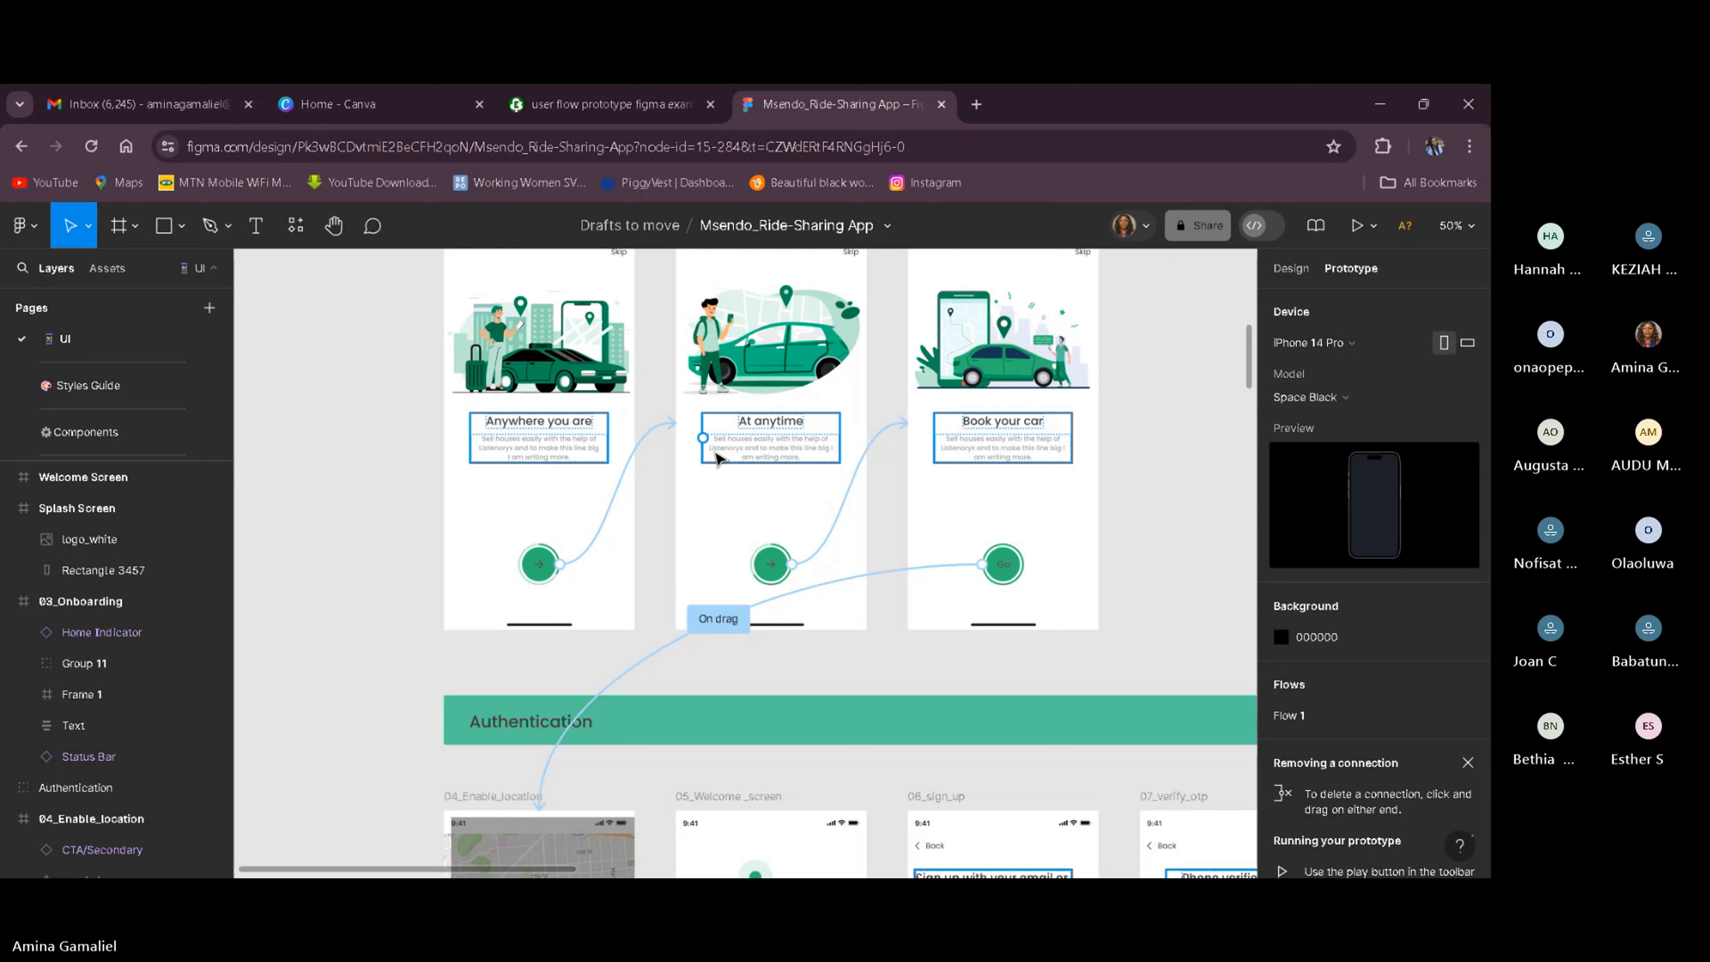
pyautogui.click(537, 444)
pyautogui.doubleClick(535, 450)
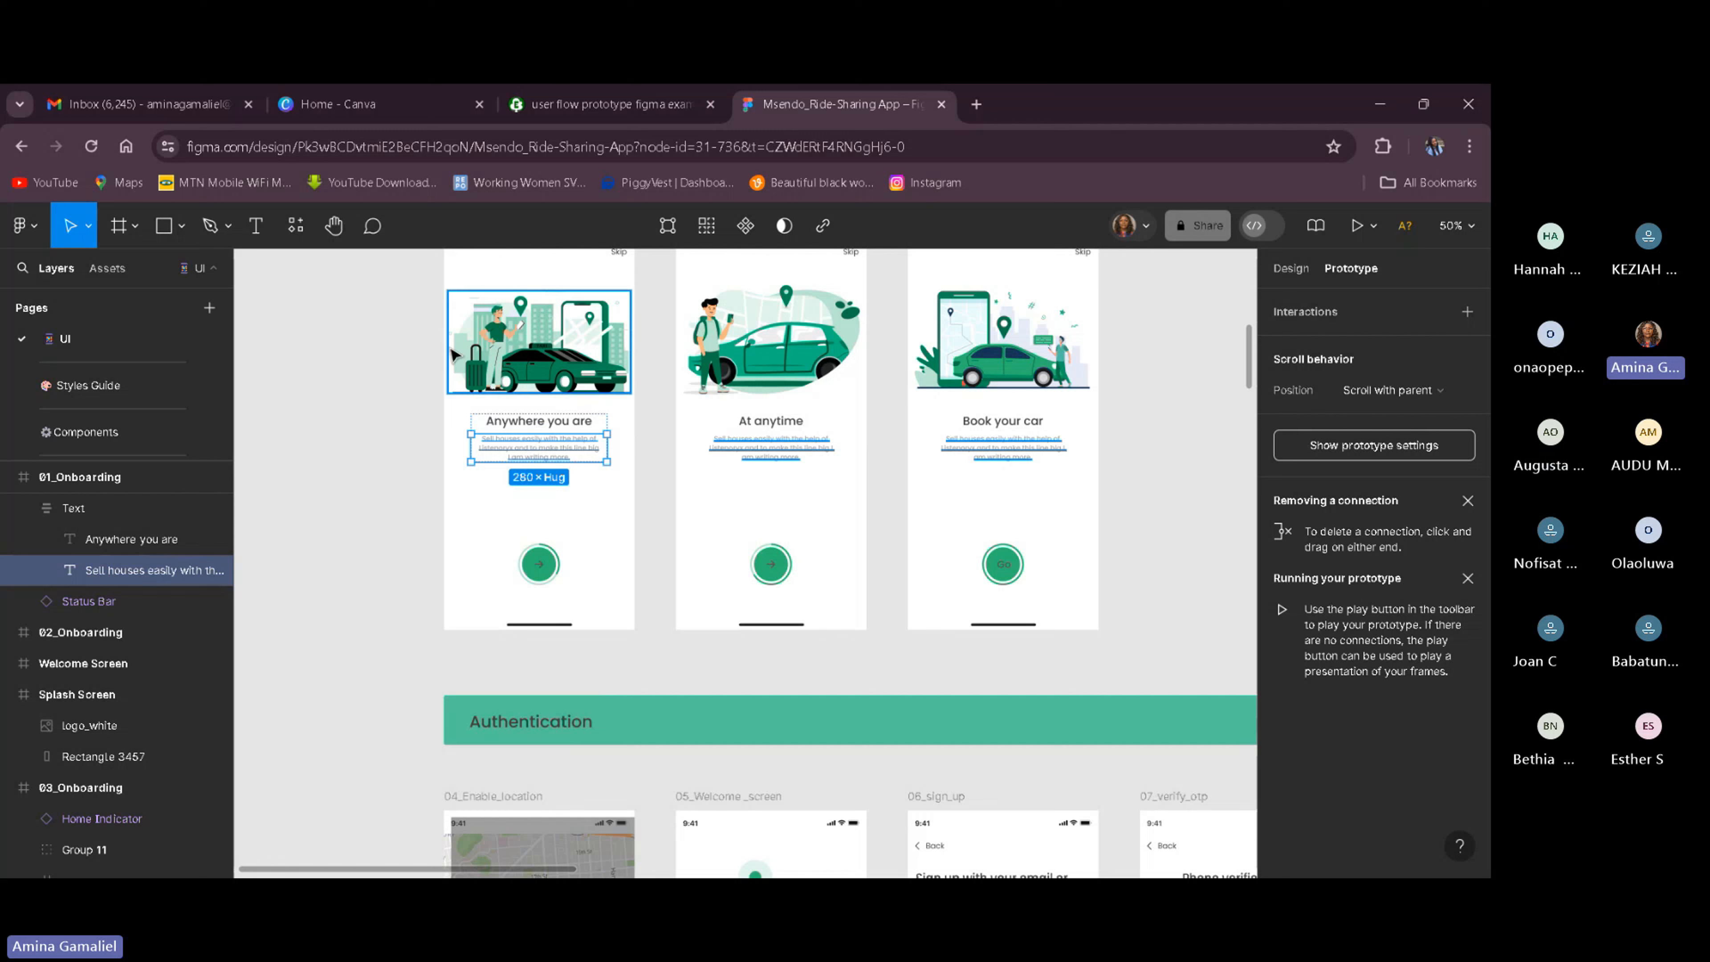
# Open the plugin manager and browse the suggested community plugins.
pyautogui.click(24, 225)
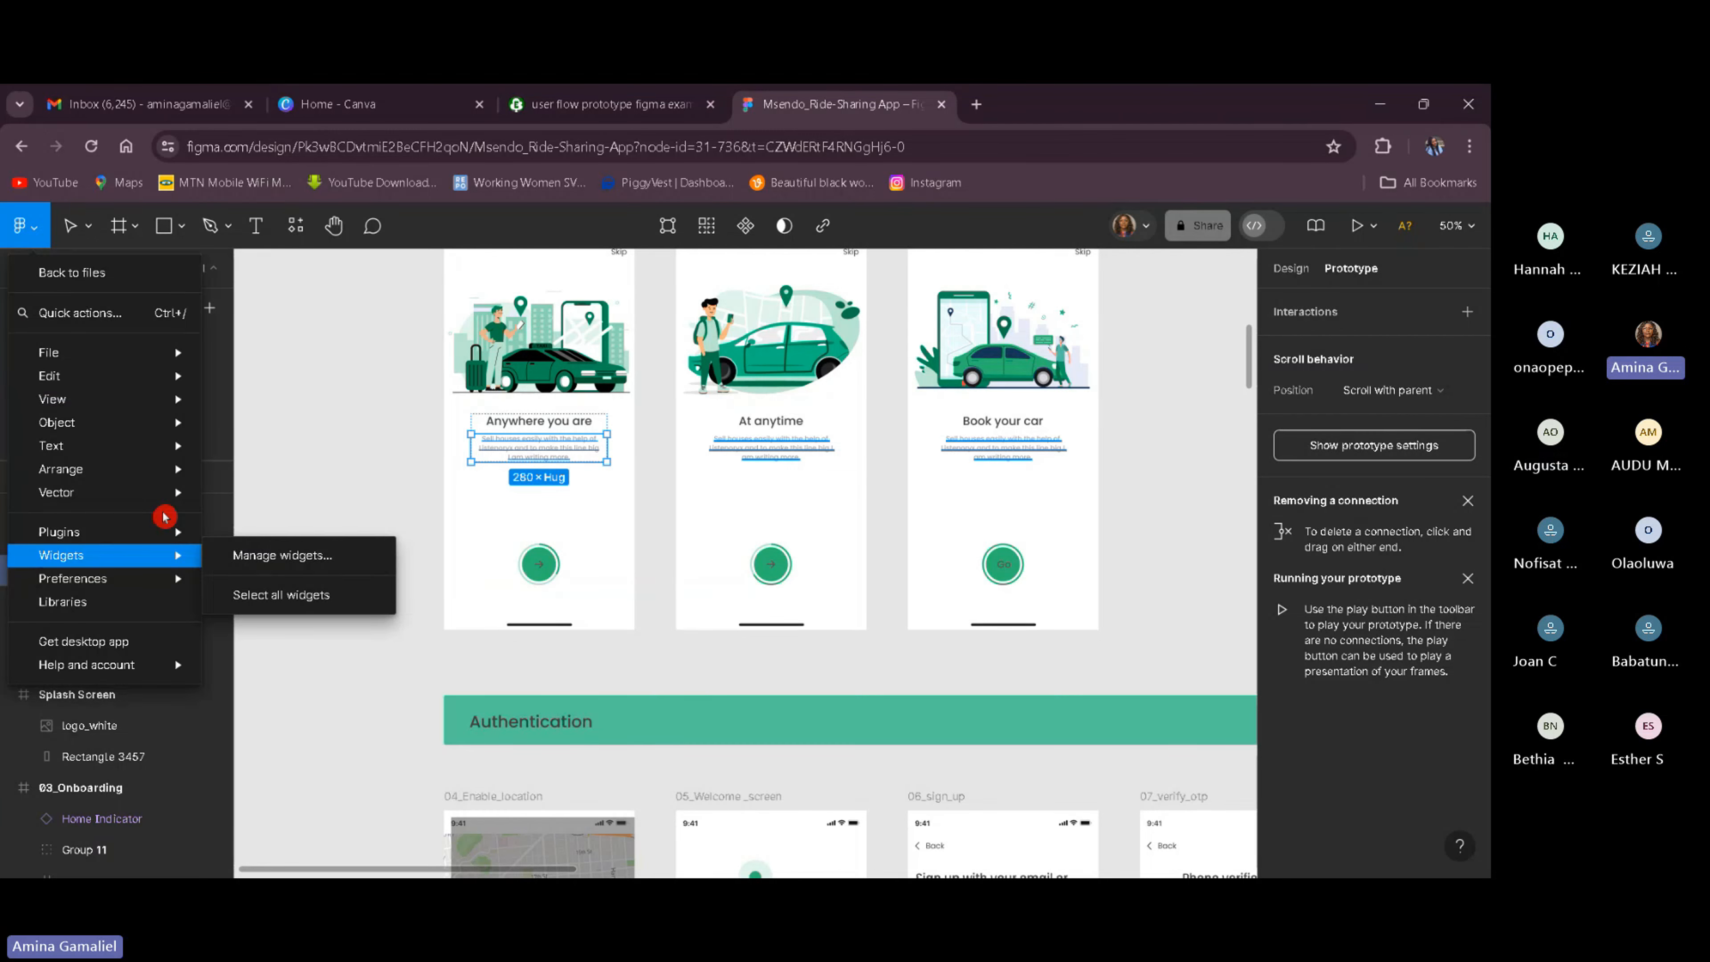
pyautogui.click(1173, 653)
pyautogui.click(25, 229)
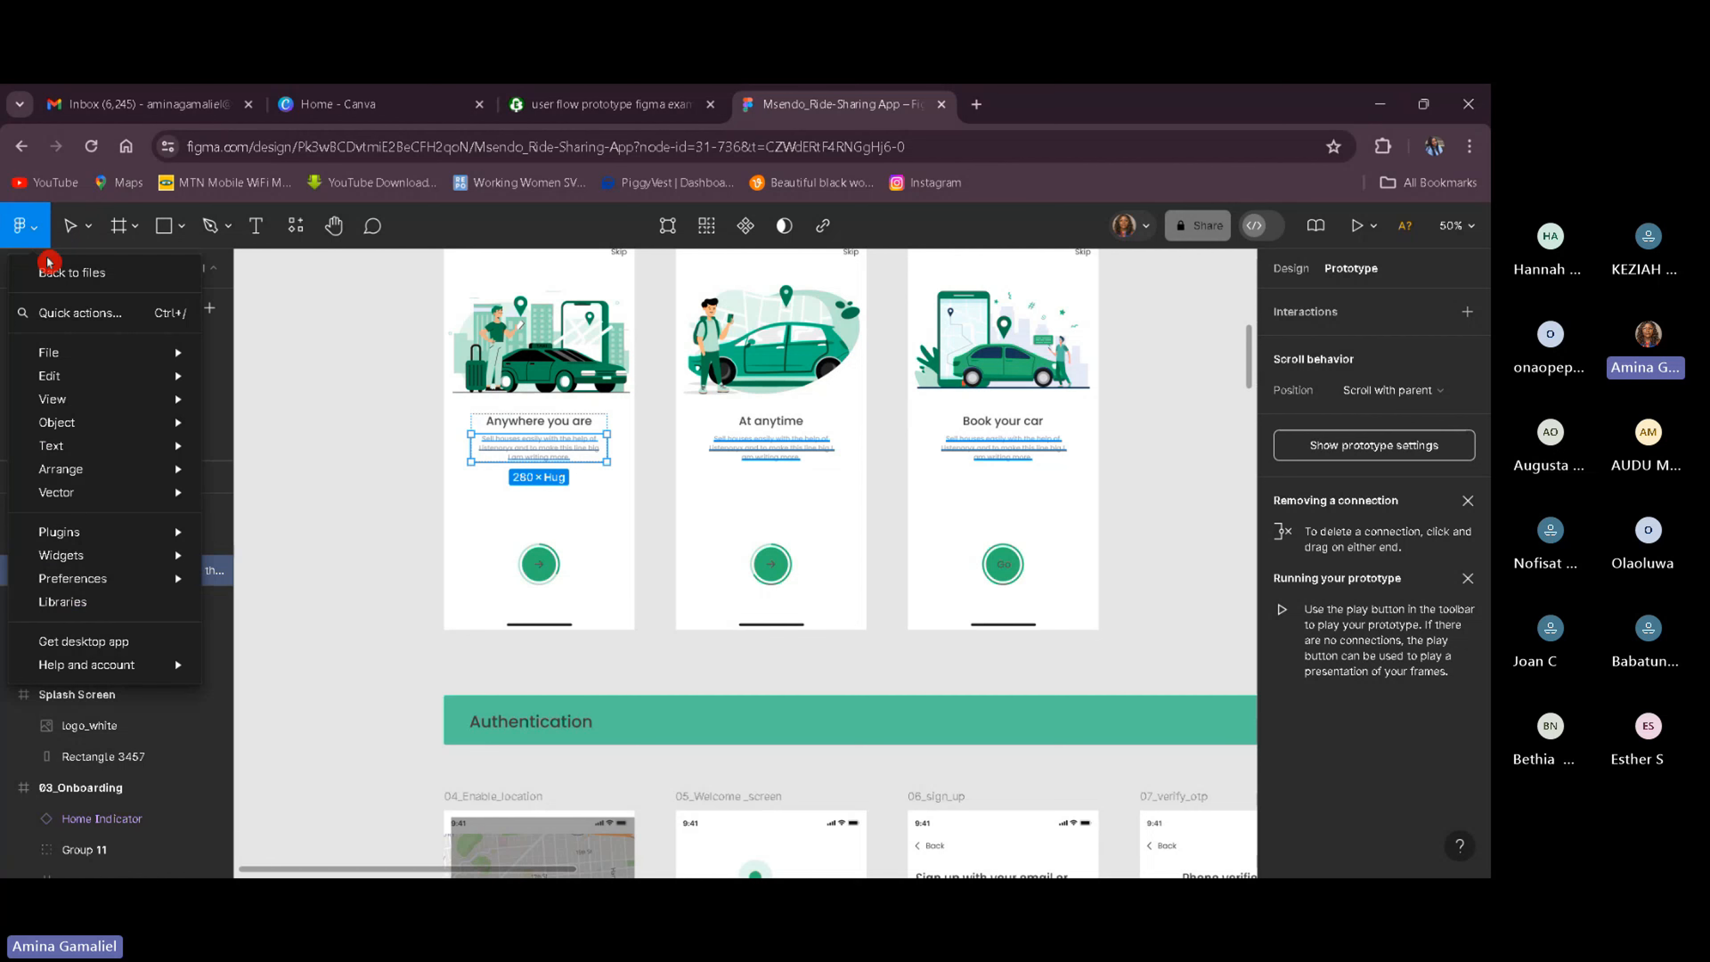
pyautogui.moveTo(79, 501)
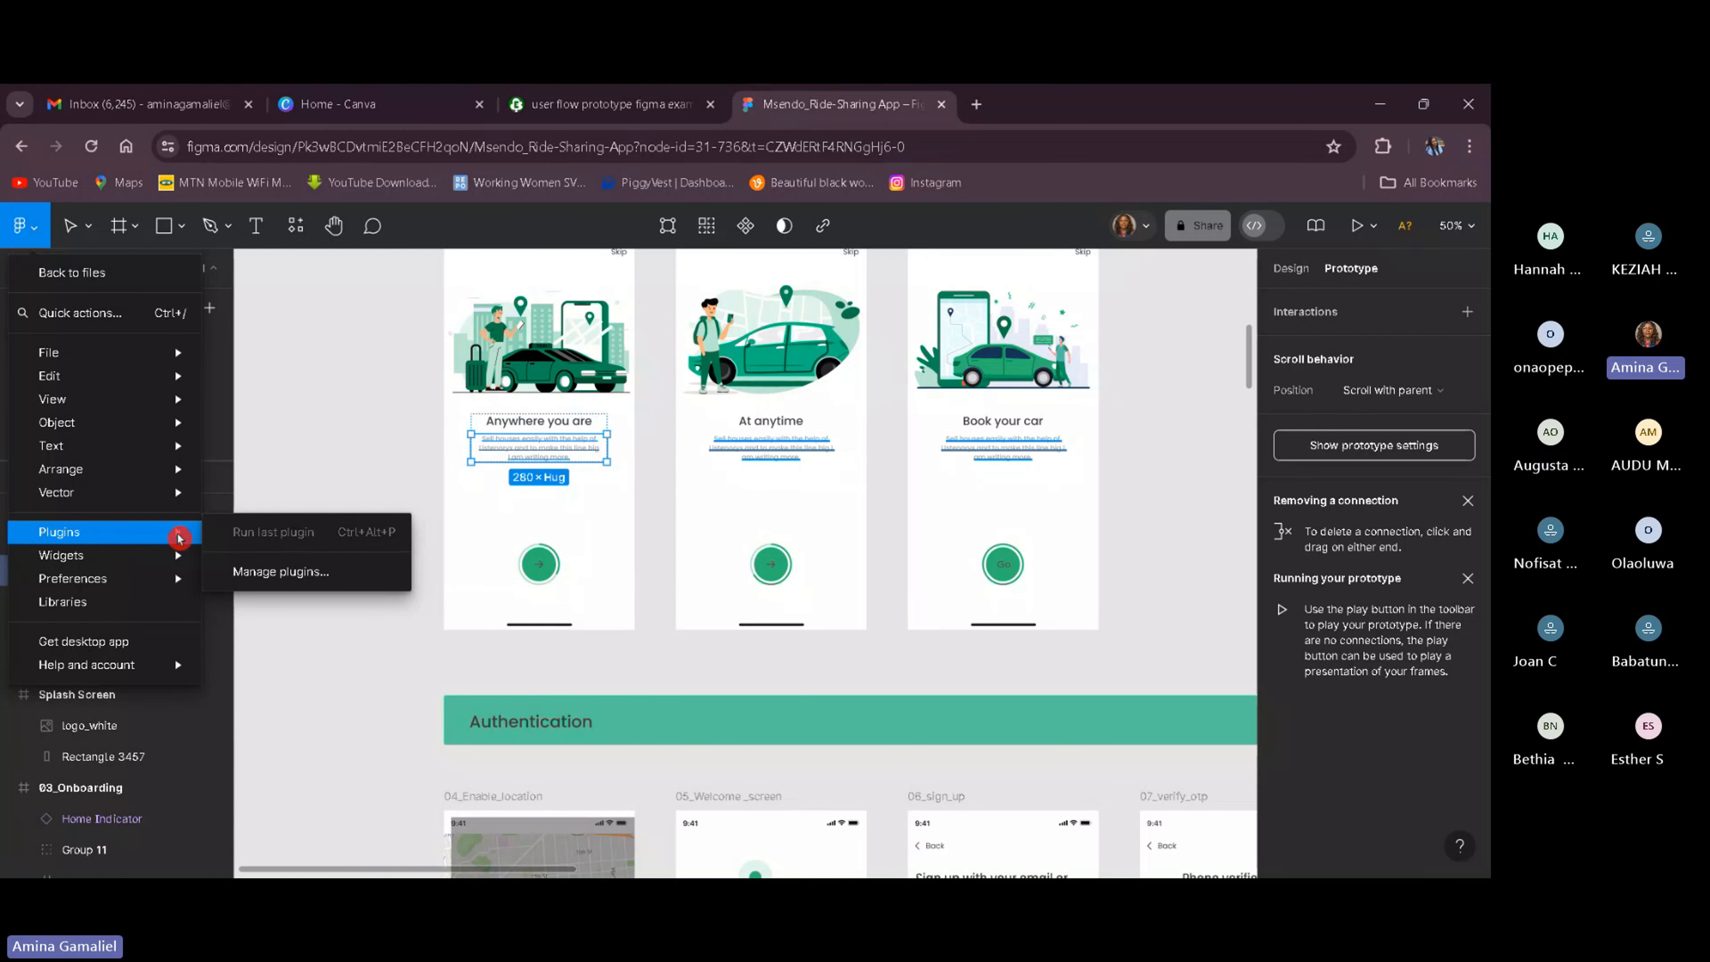
pyautogui.click(225, 571)
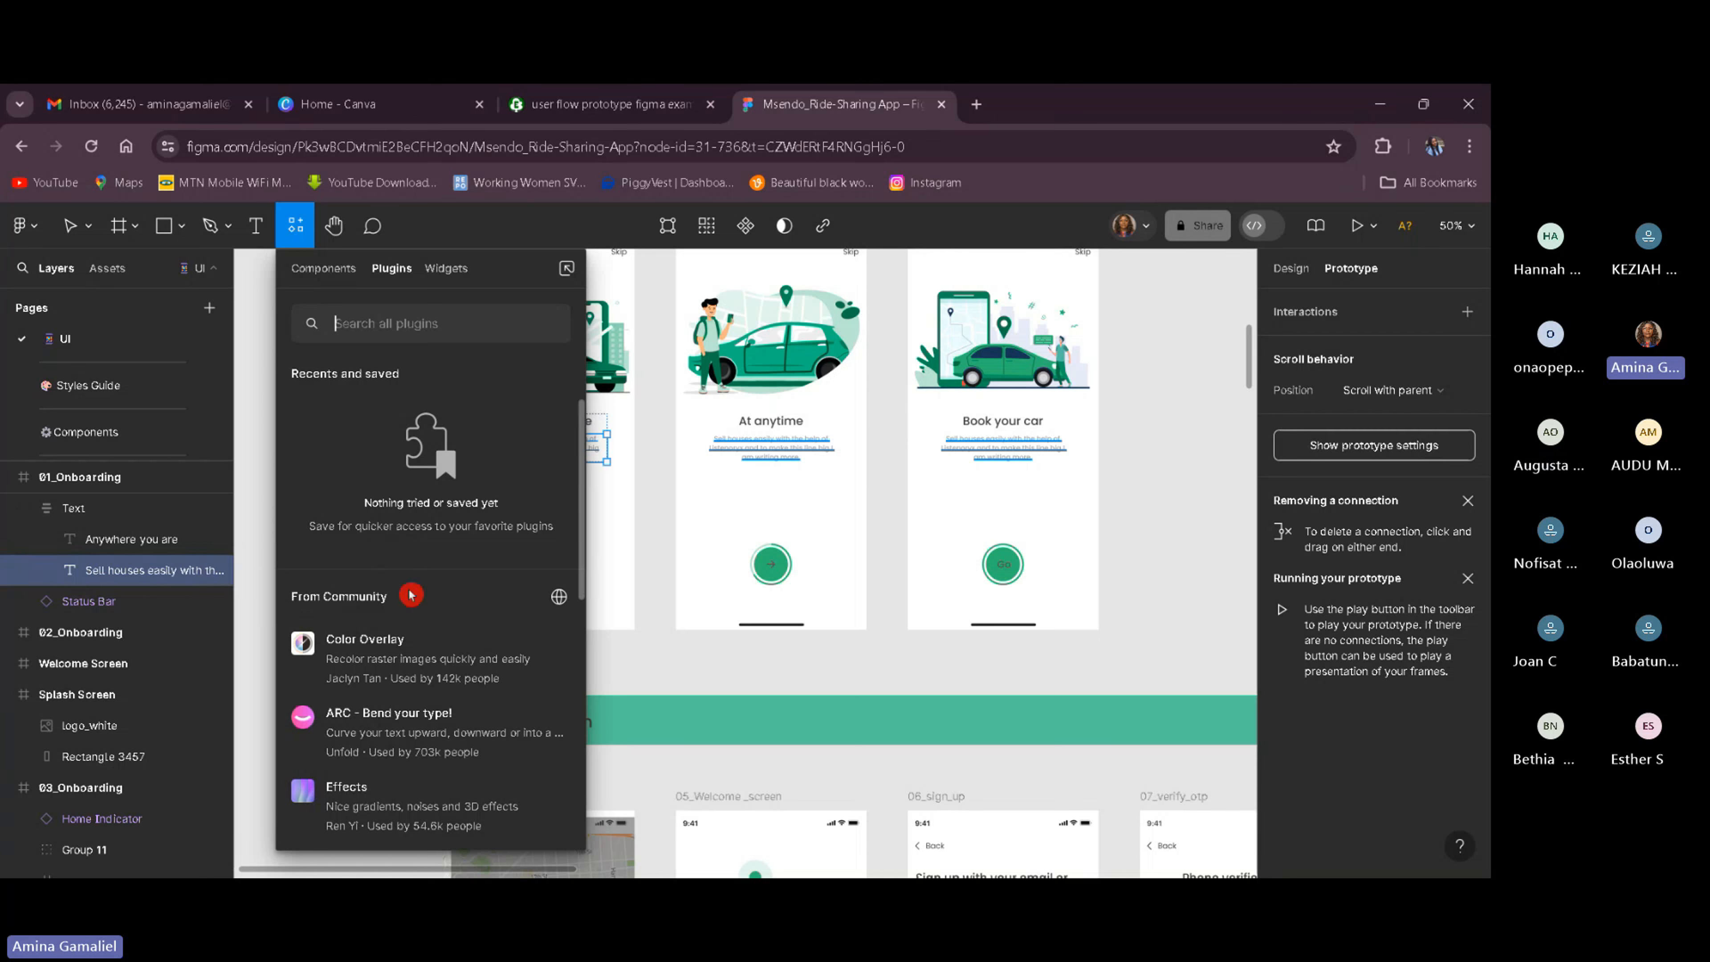
pyautogui.scroll(-5, 404, 763)
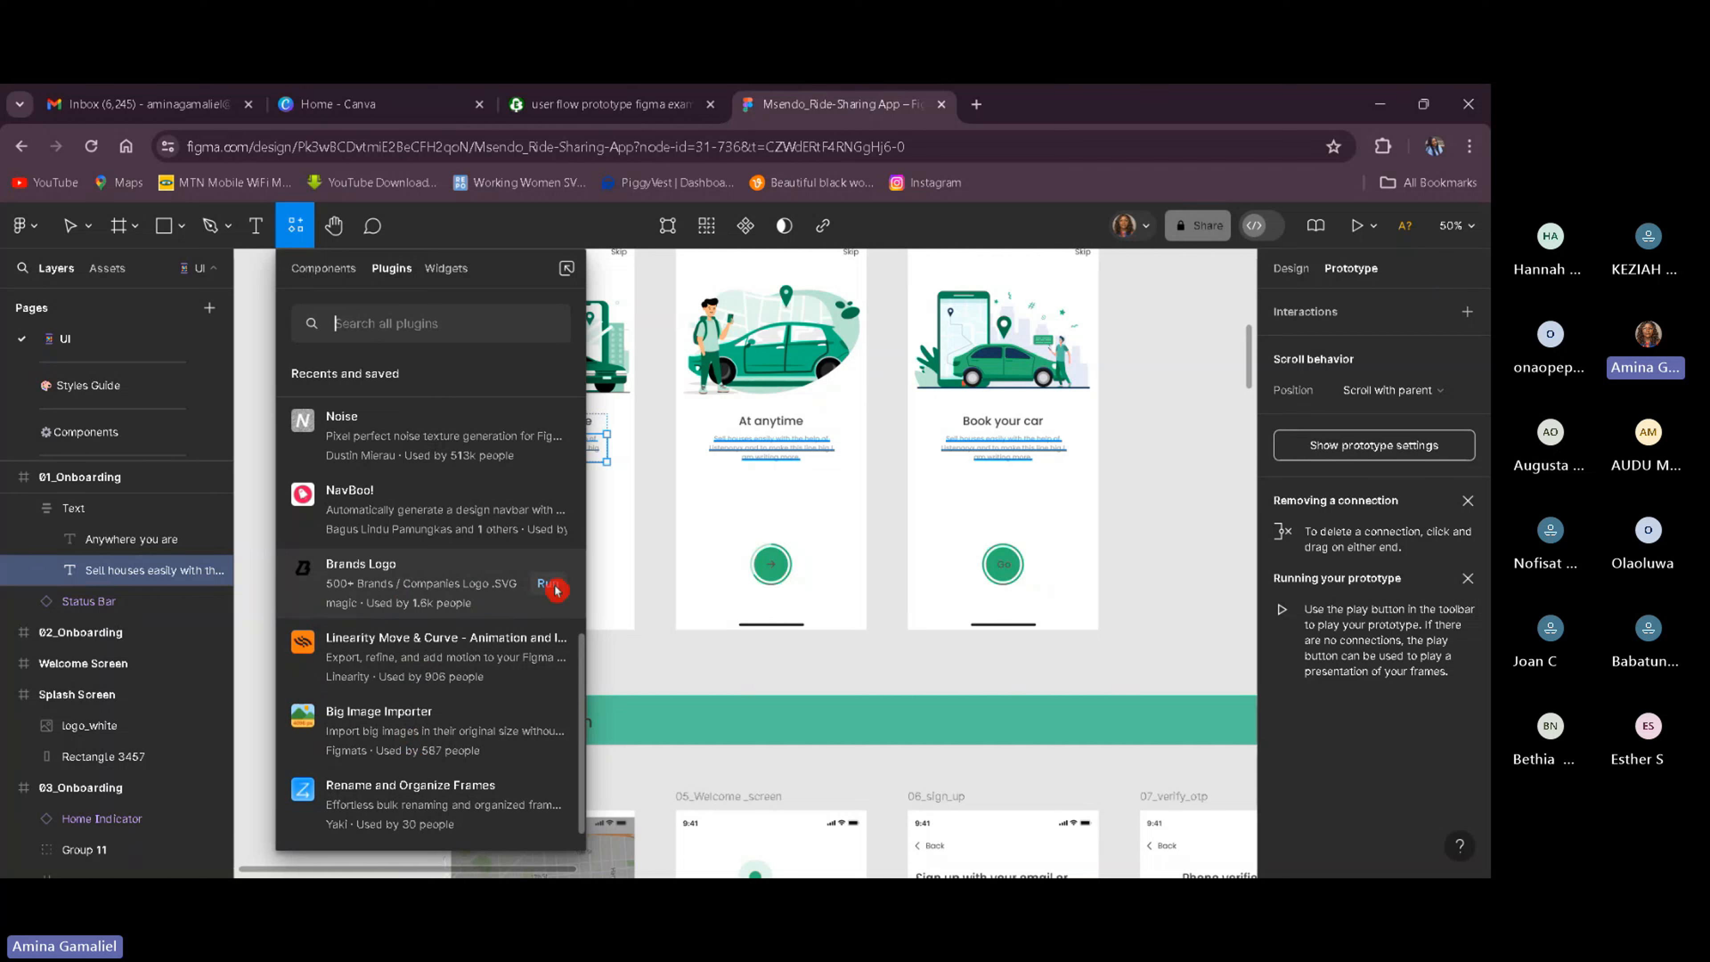
pyautogui.scroll(-1, 375, 604)
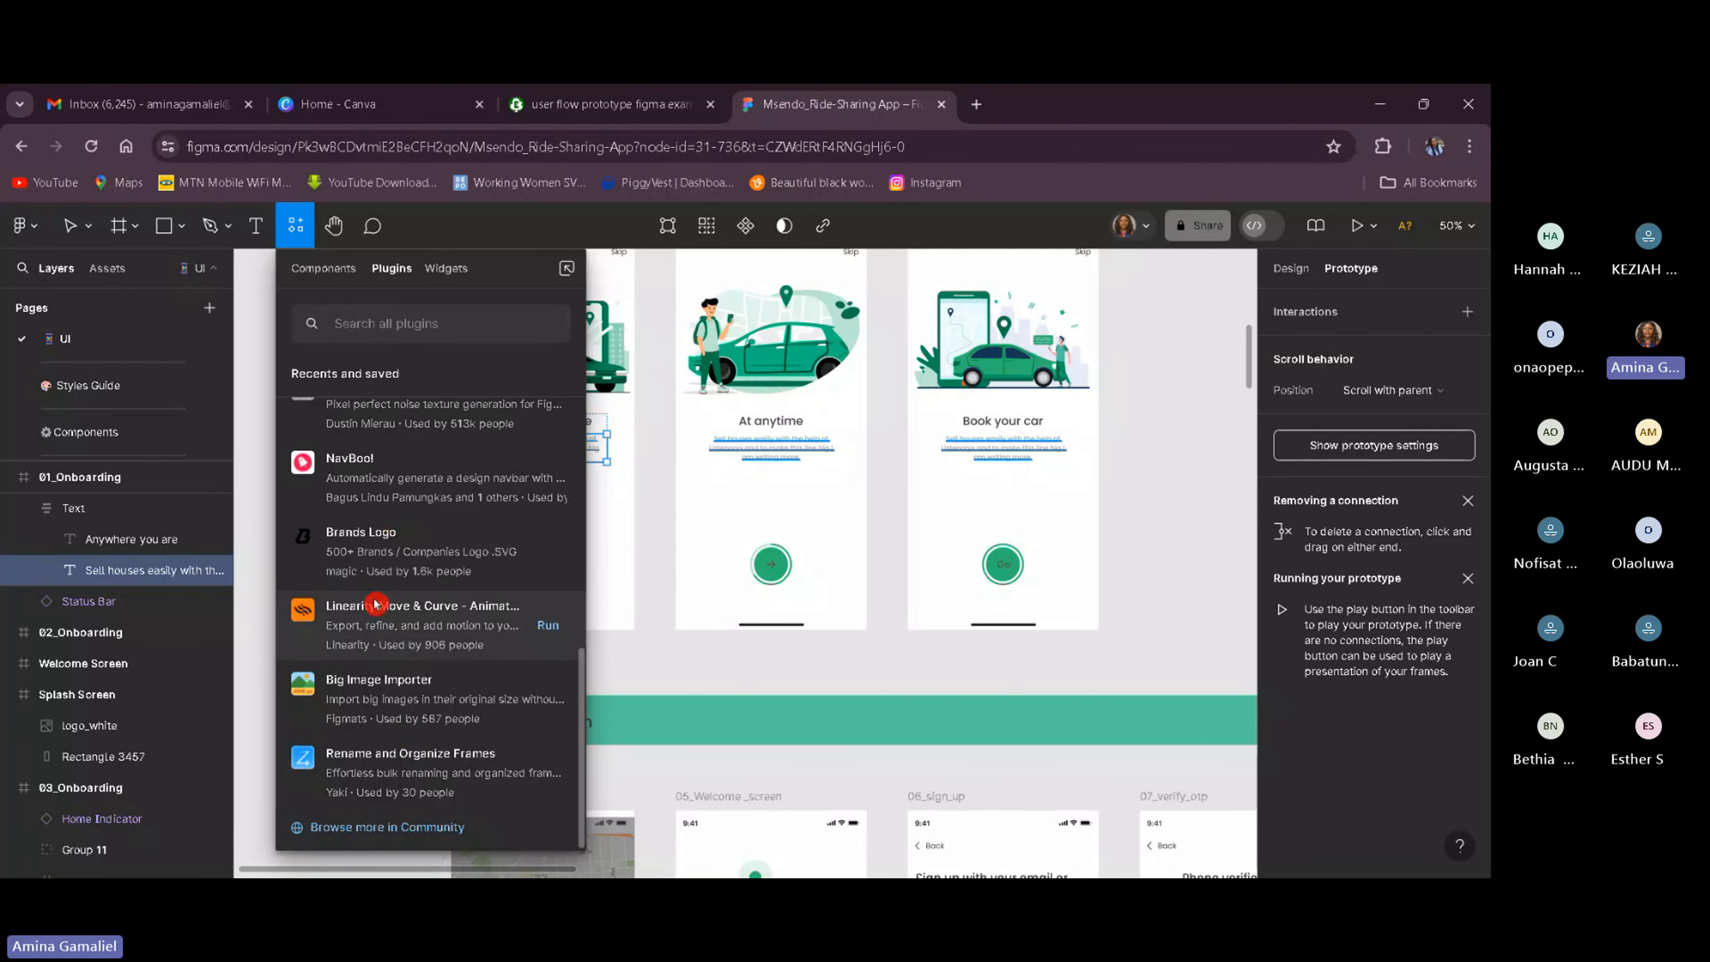
pyautogui.scroll(6, 375, 604)
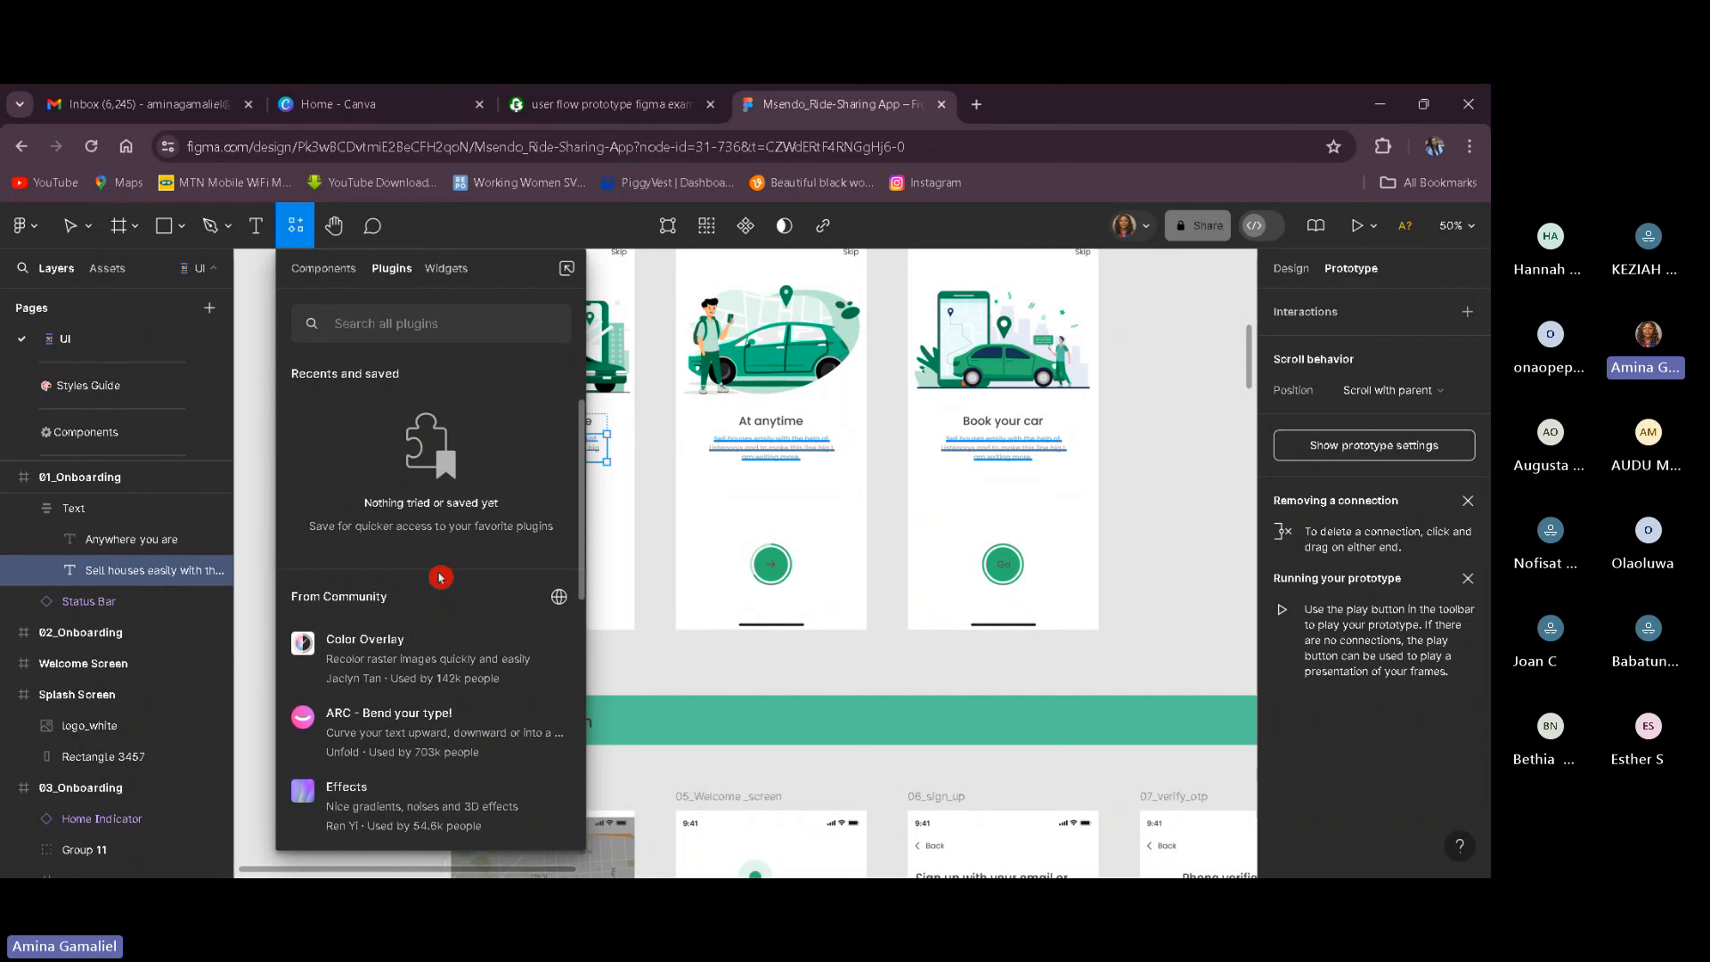
# Search the community plugins for "icons" and run the Icons8 plugin.
pyautogui.write('l')
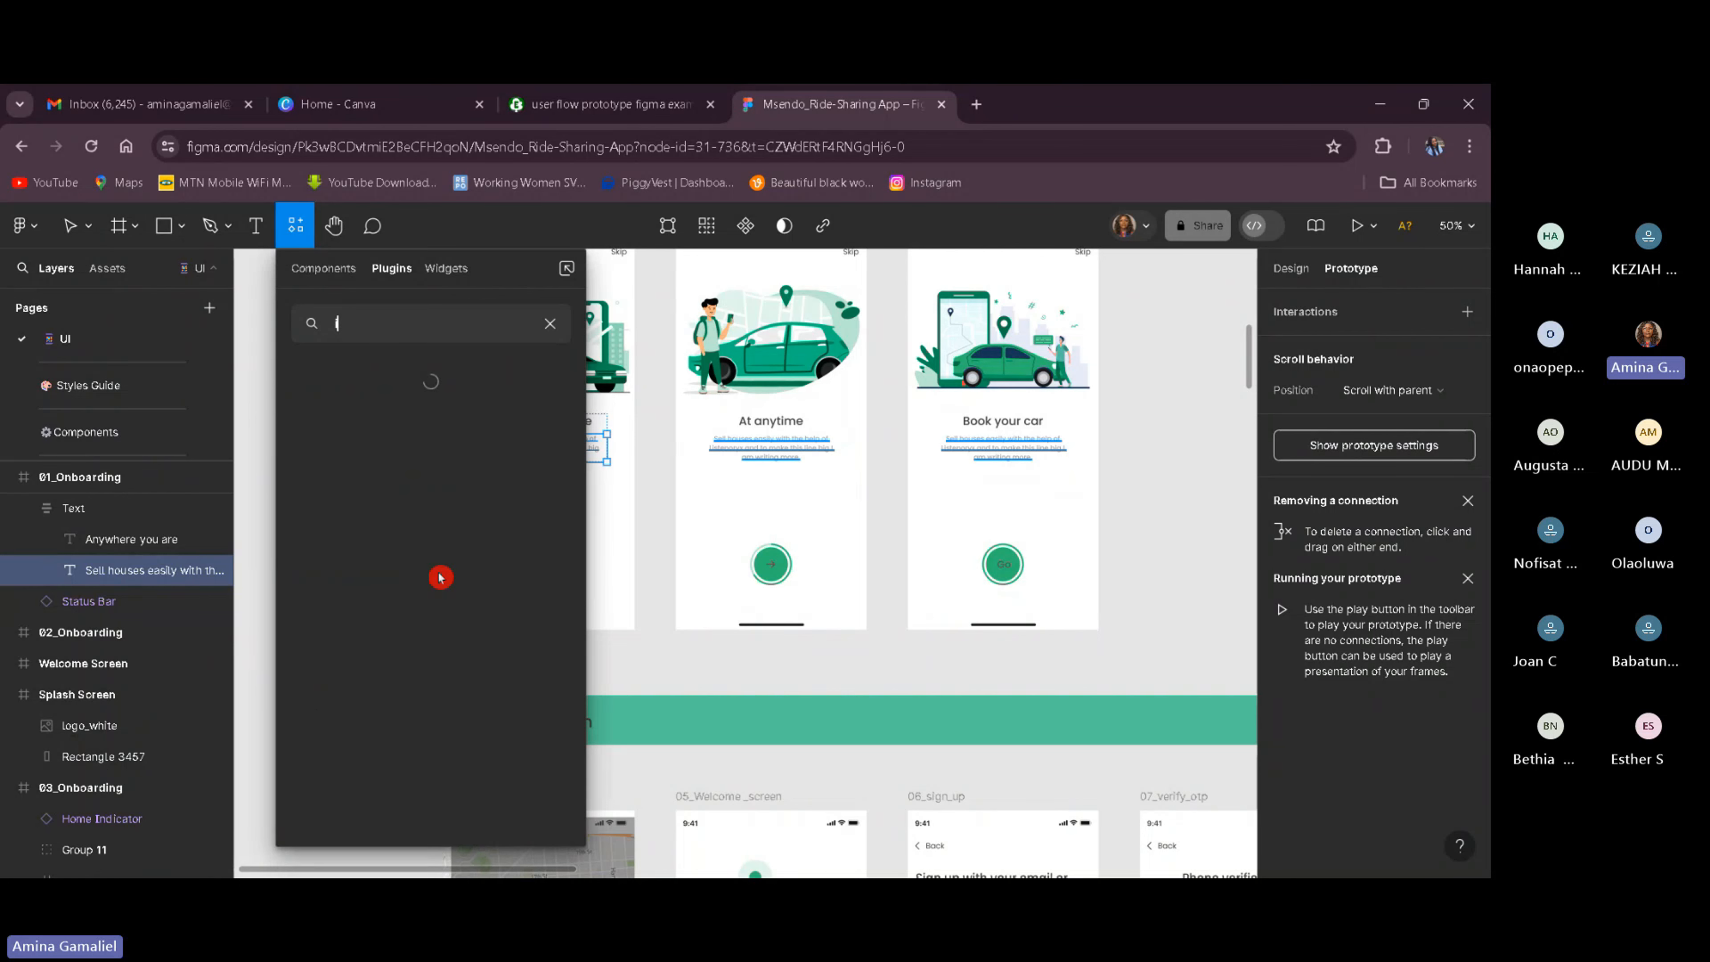
pyautogui.write('cods')
pyautogui.press('BackSpace')
pyautogui.press('BackSpace')
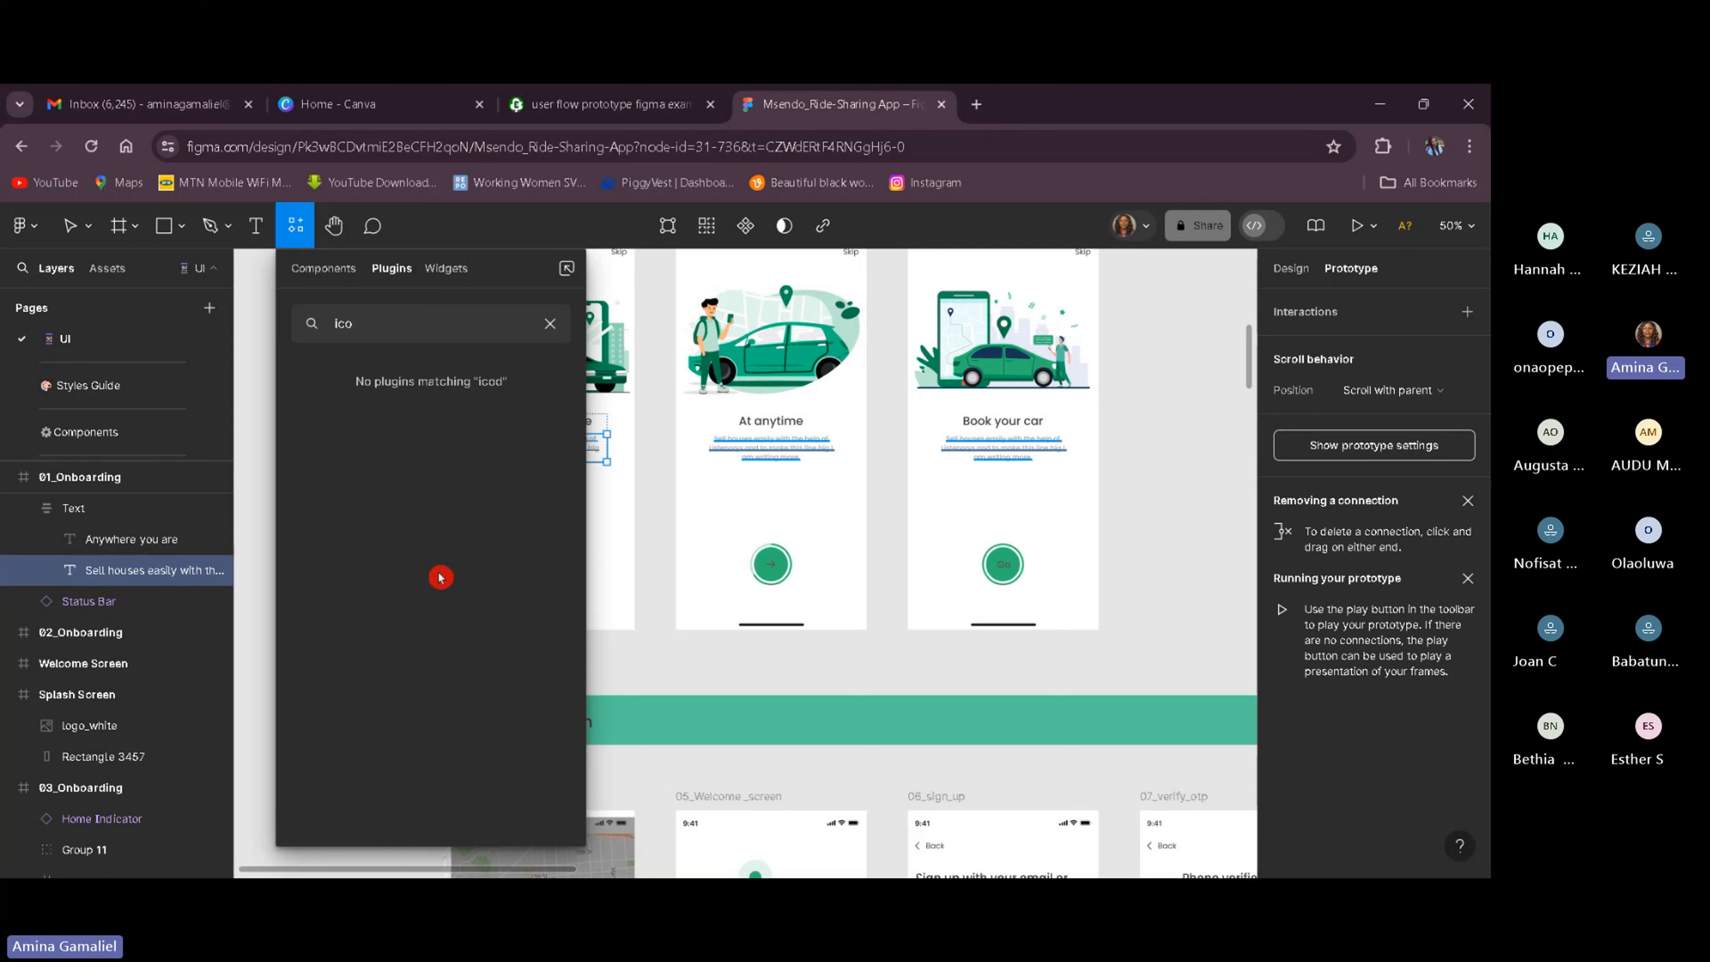
pyautogui.write('ns')
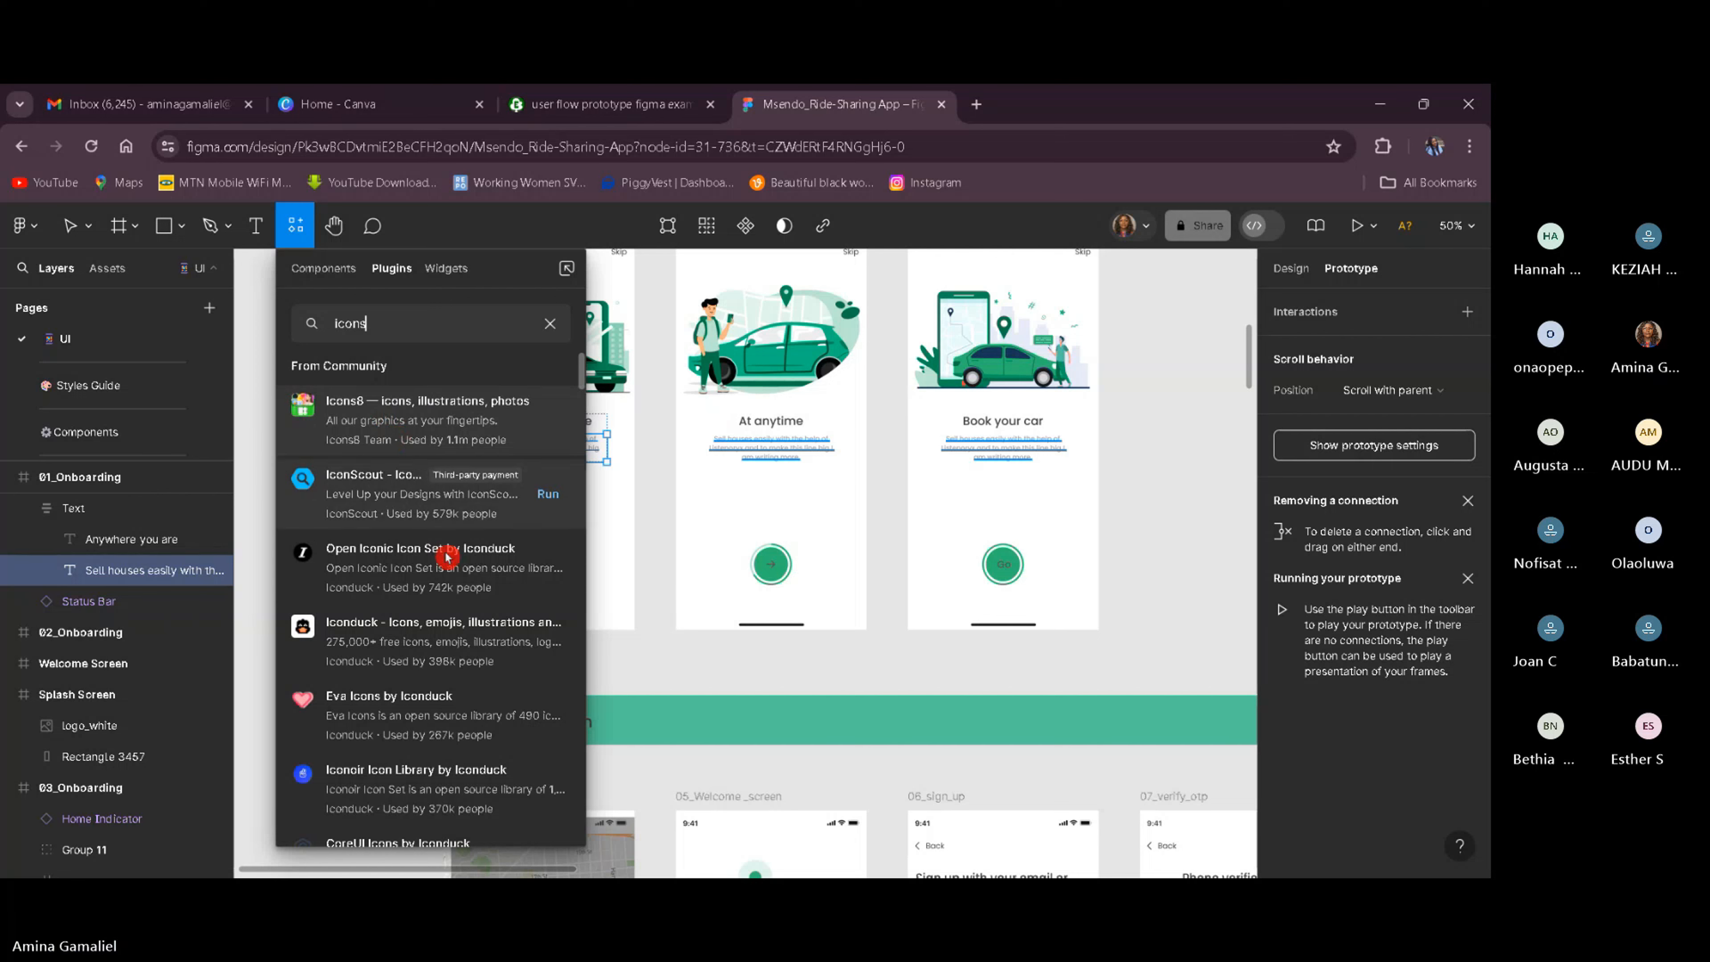
pyautogui.scroll(-5, 449, 593)
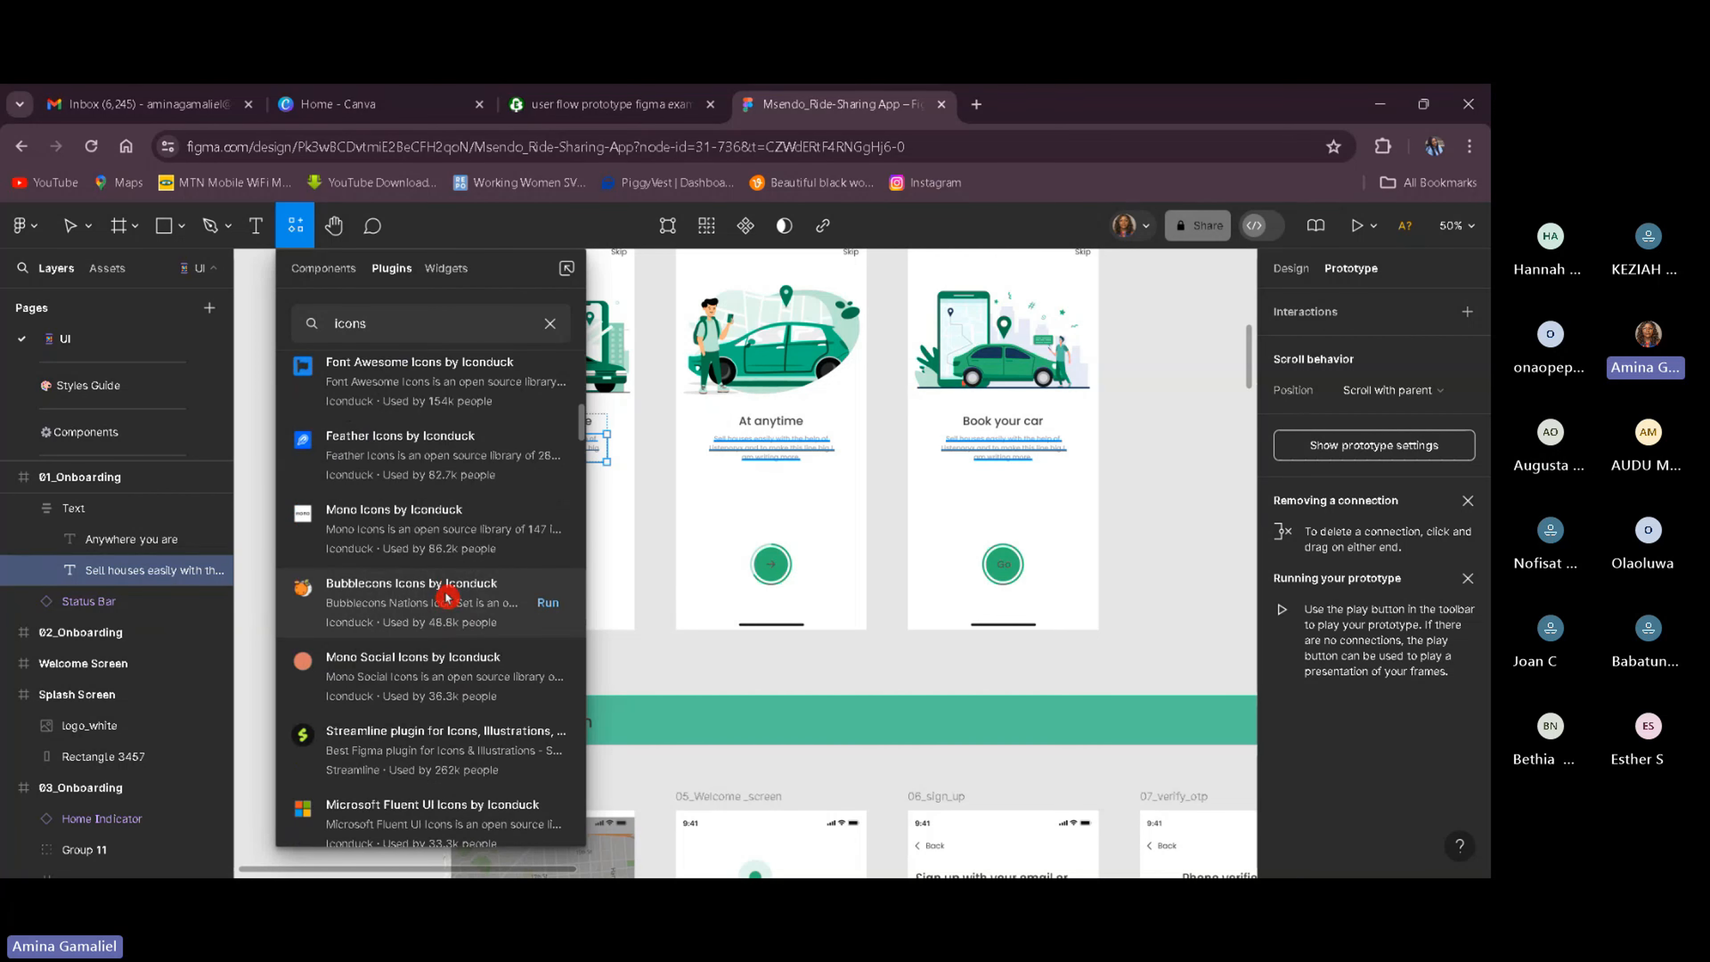
pyautogui.scroll(-5, 406, 646)
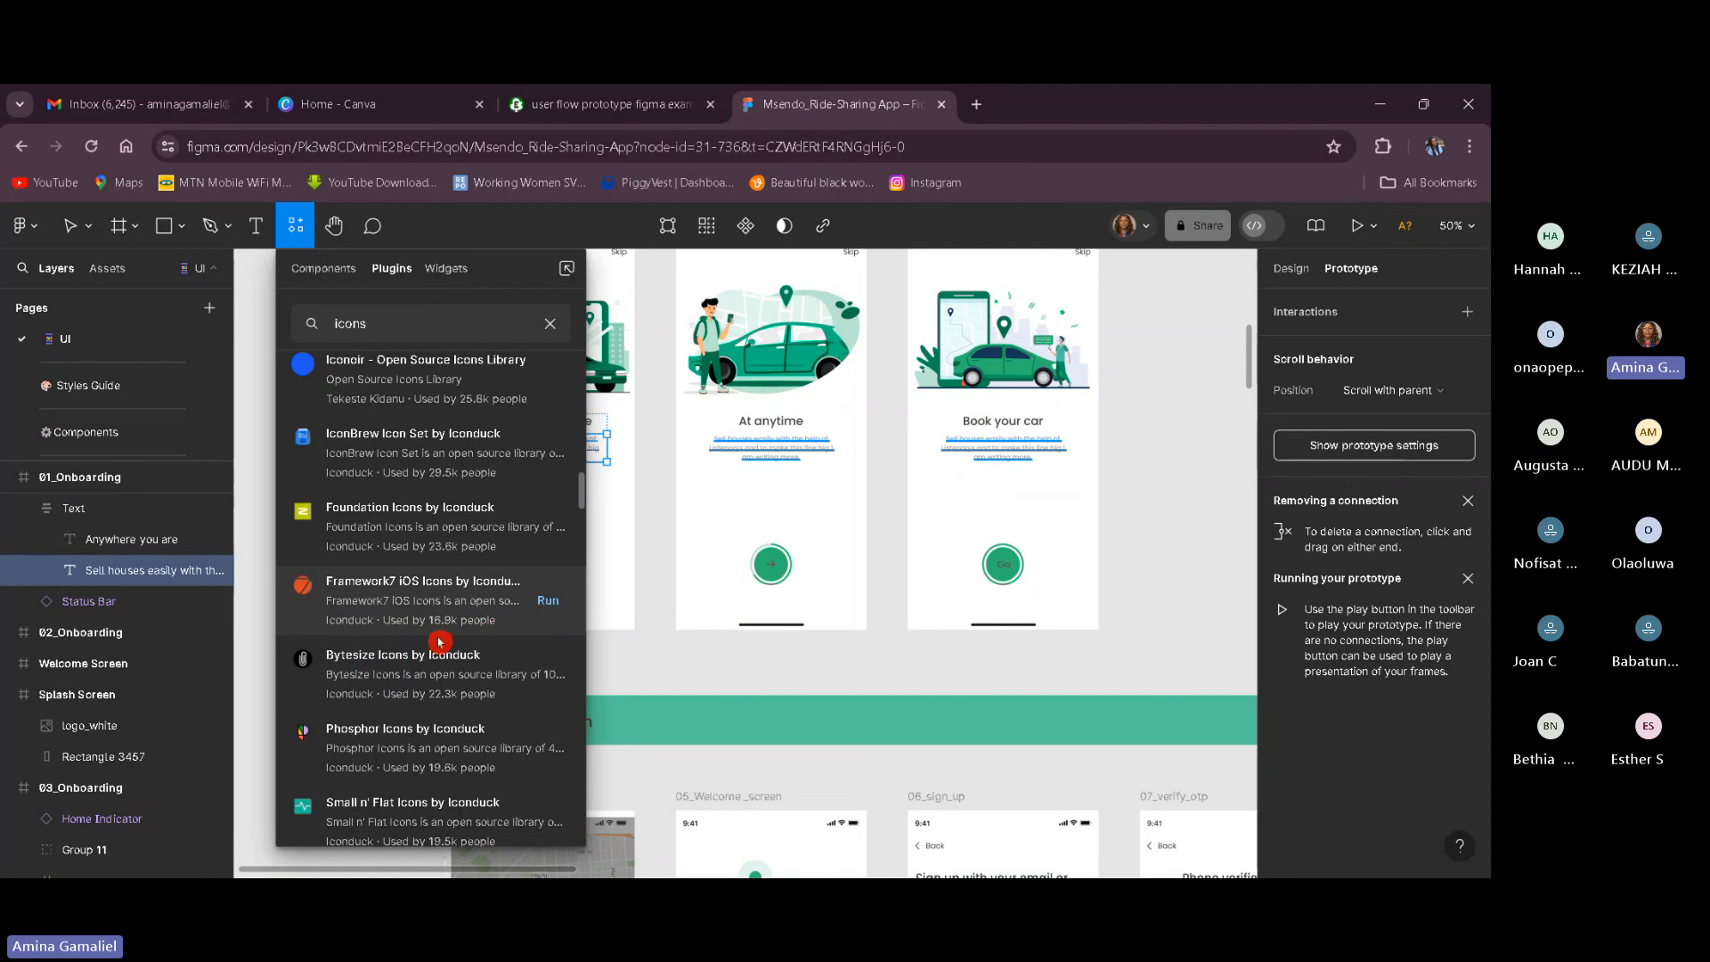
pyautogui.scroll(-5, 442, 644)
pyautogui.scroll(5, 445, 630)
pyautogui.scroll(10, 445, 623)
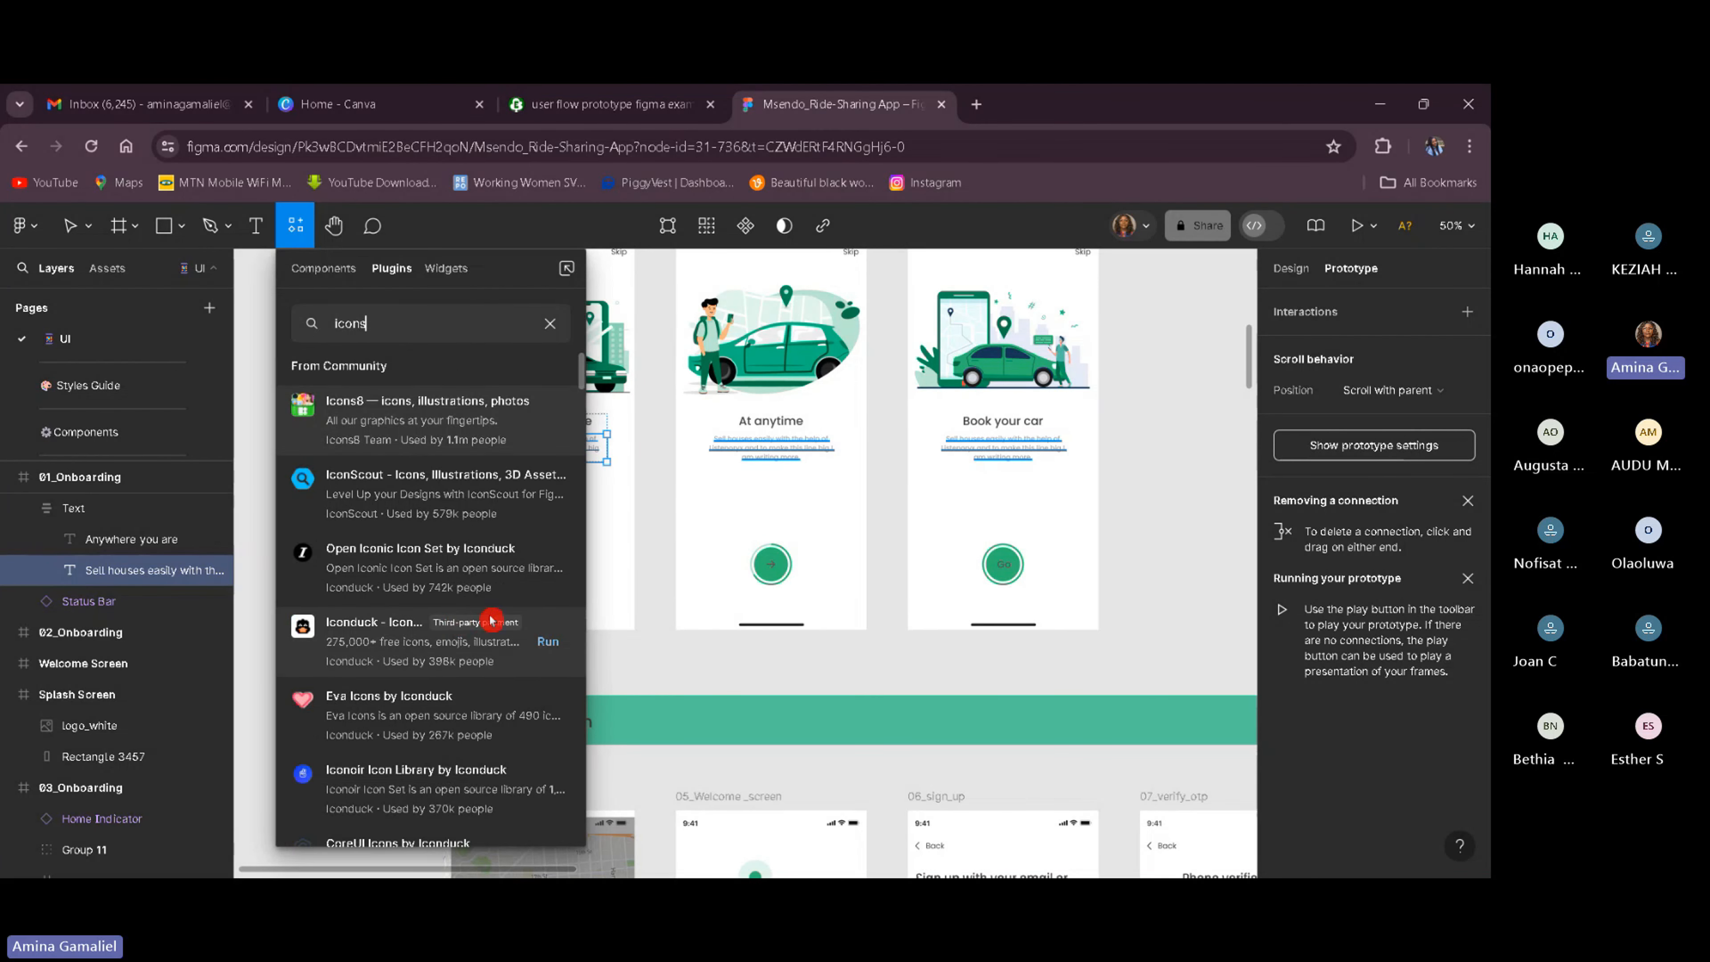
pyautogui.press('Escape')
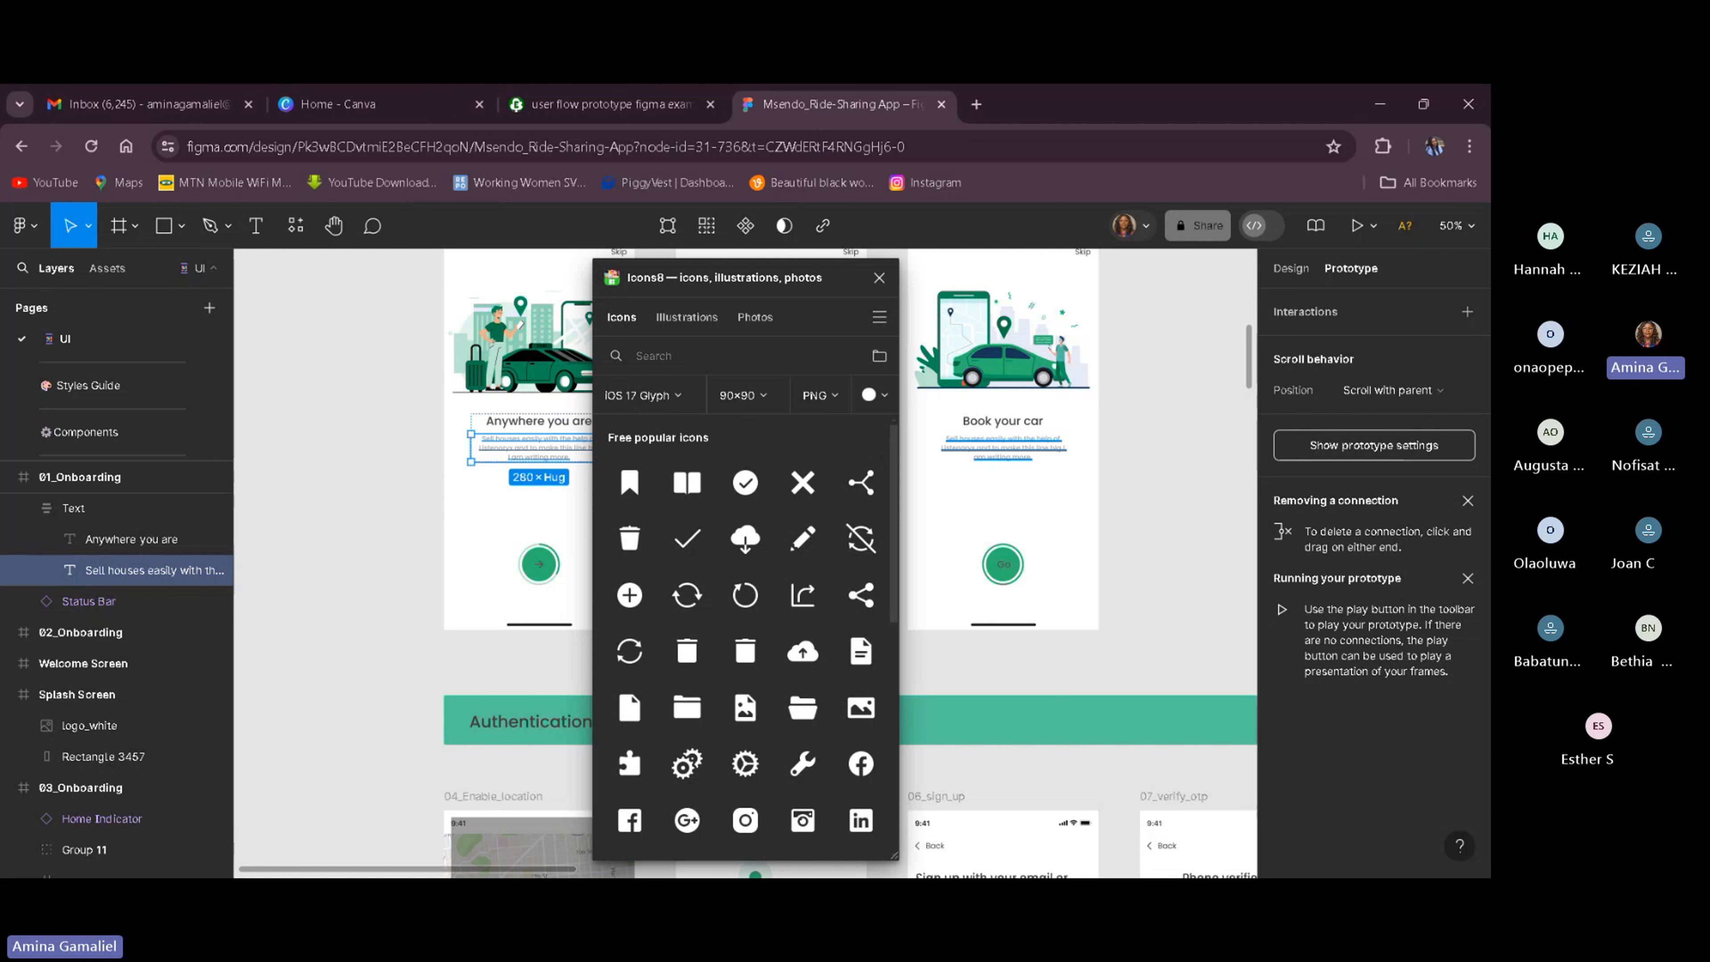
# Search Icons8 for "eye" and insert the Hide and Invisible icons into the onboarding screens.
pyautogui.click(665, 390)
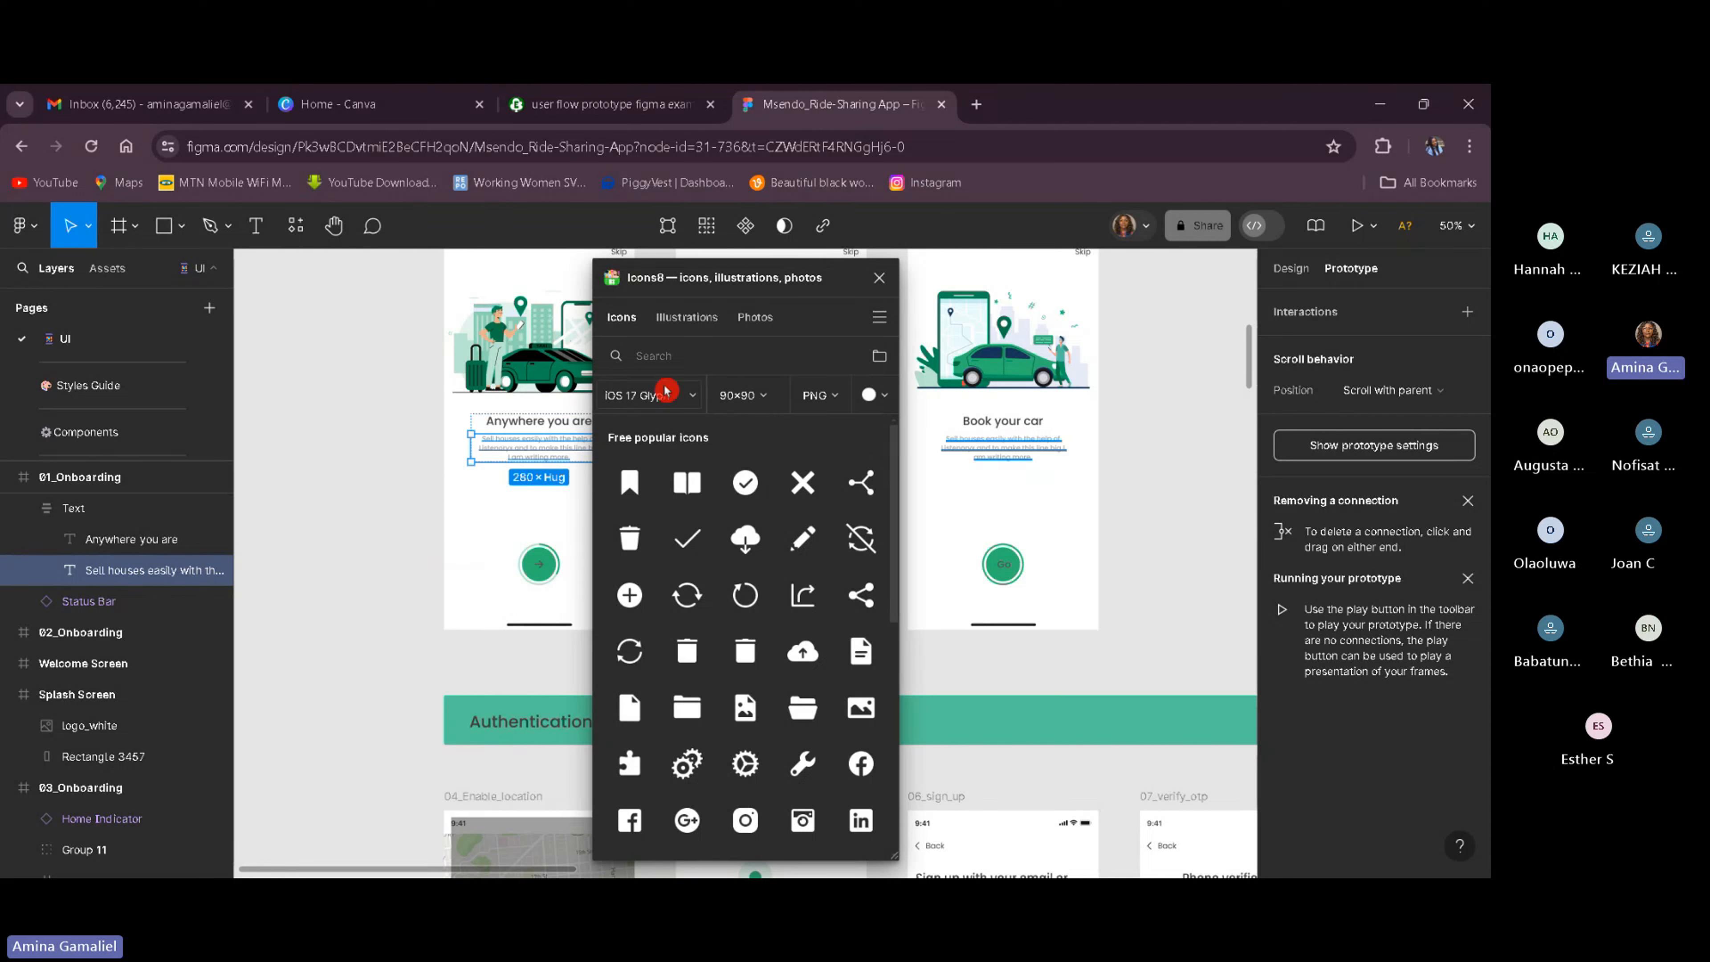
pyautogui.click(686, 363)
pyautogui.write('eye')
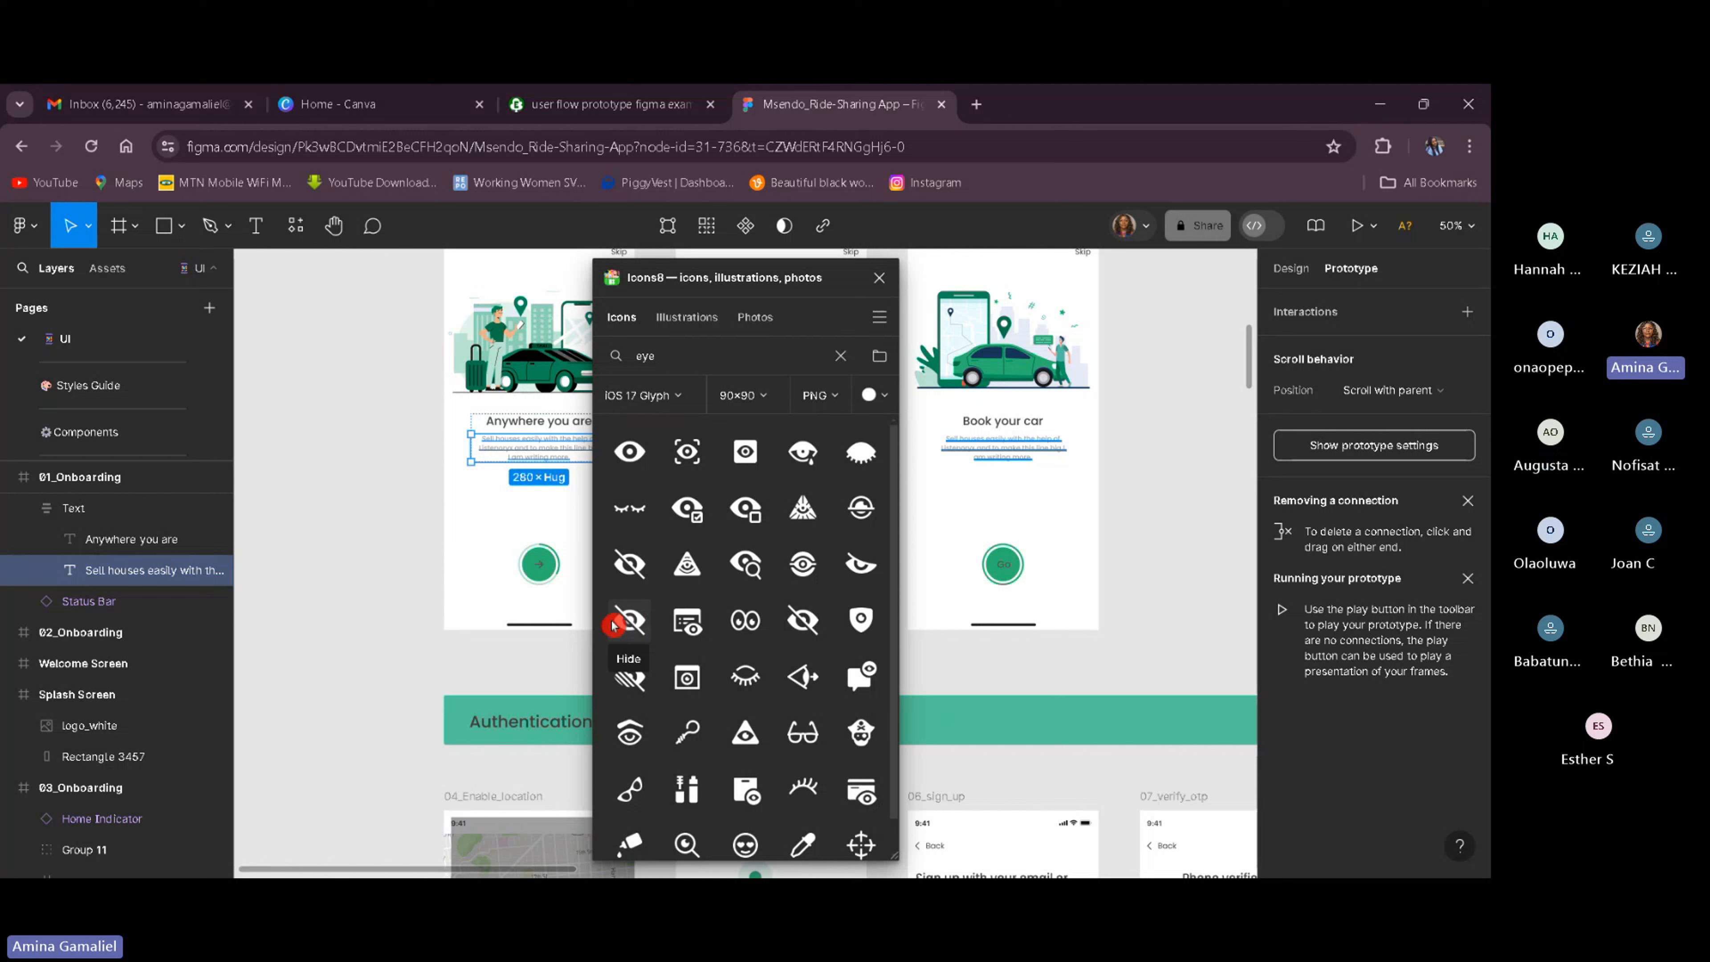
pyautogui.click(626, 627)
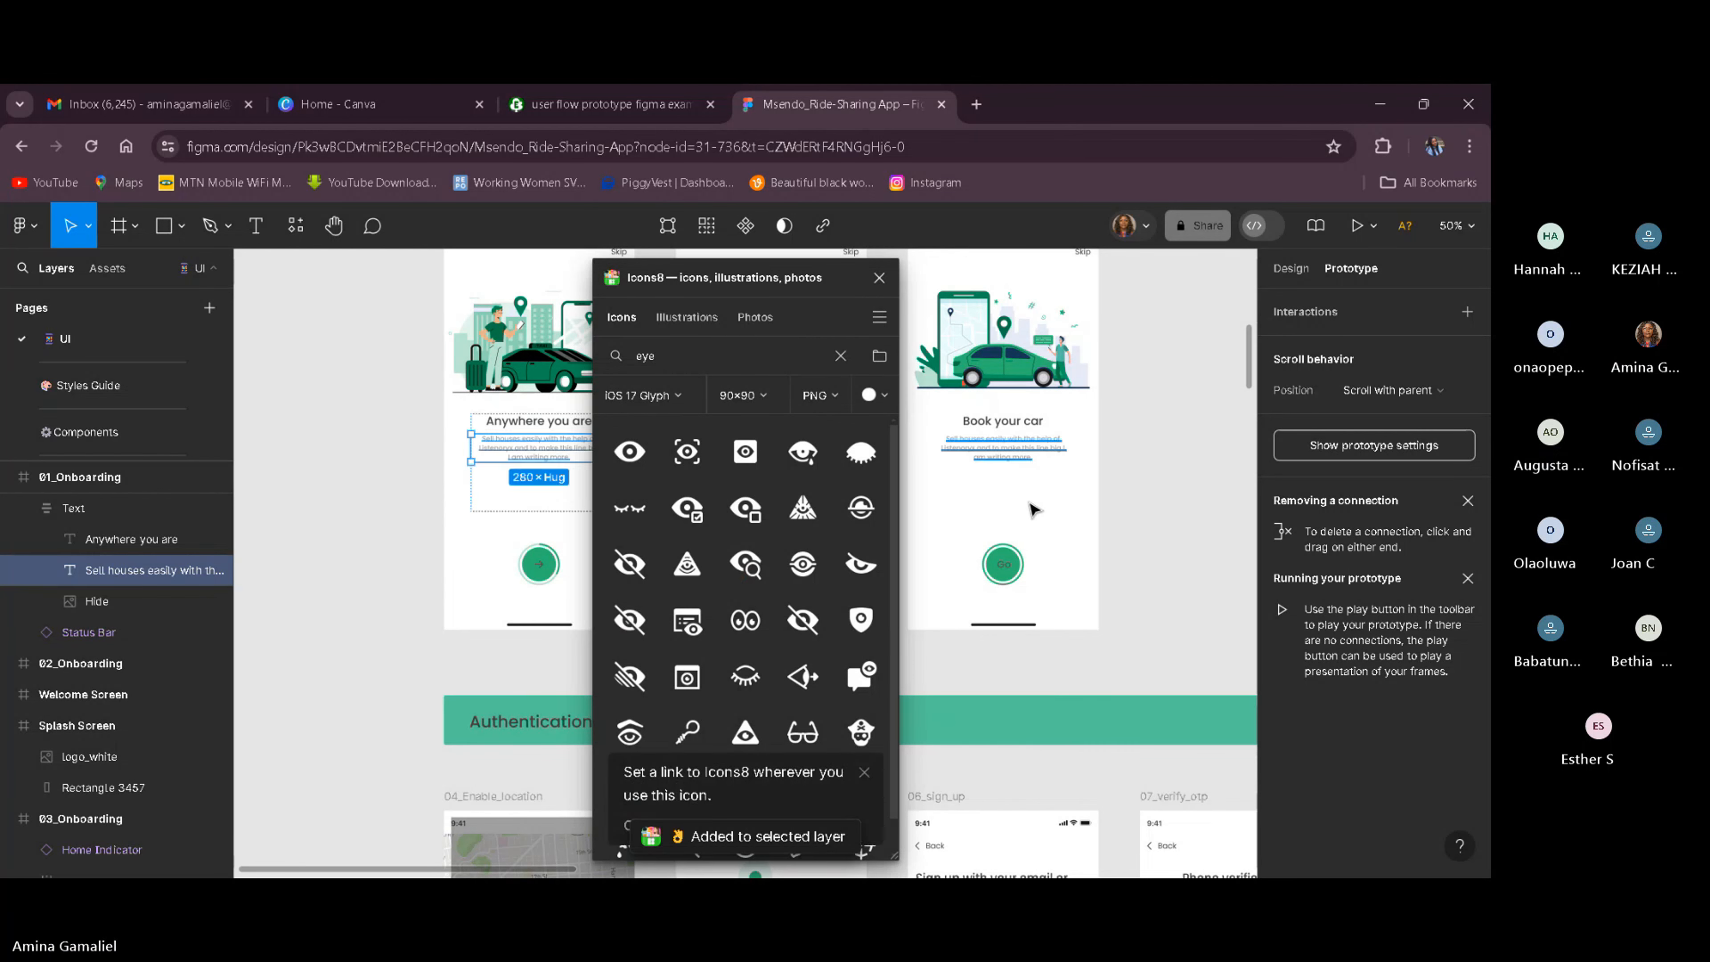
pyautogui.click(643, 565)
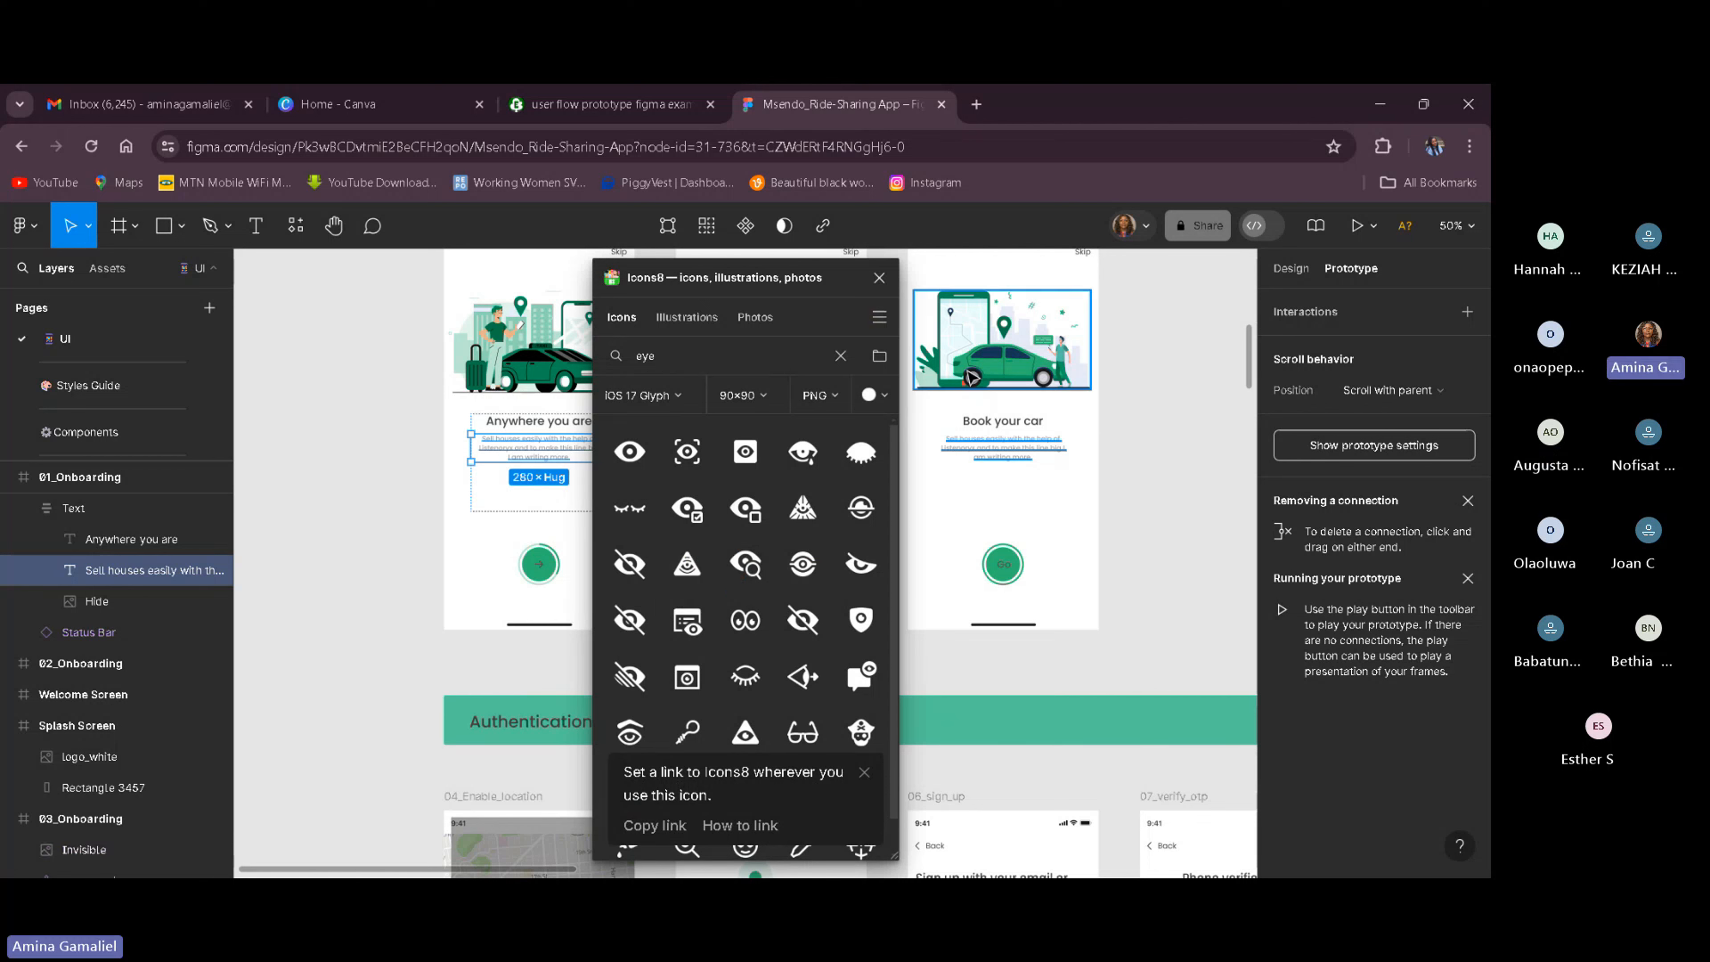
# Rerun the Icons8 plugin, search for "eye" and insert the Eye icon above the Msendo logo on the Splash Screen.
pyautogui.click(879, 279)
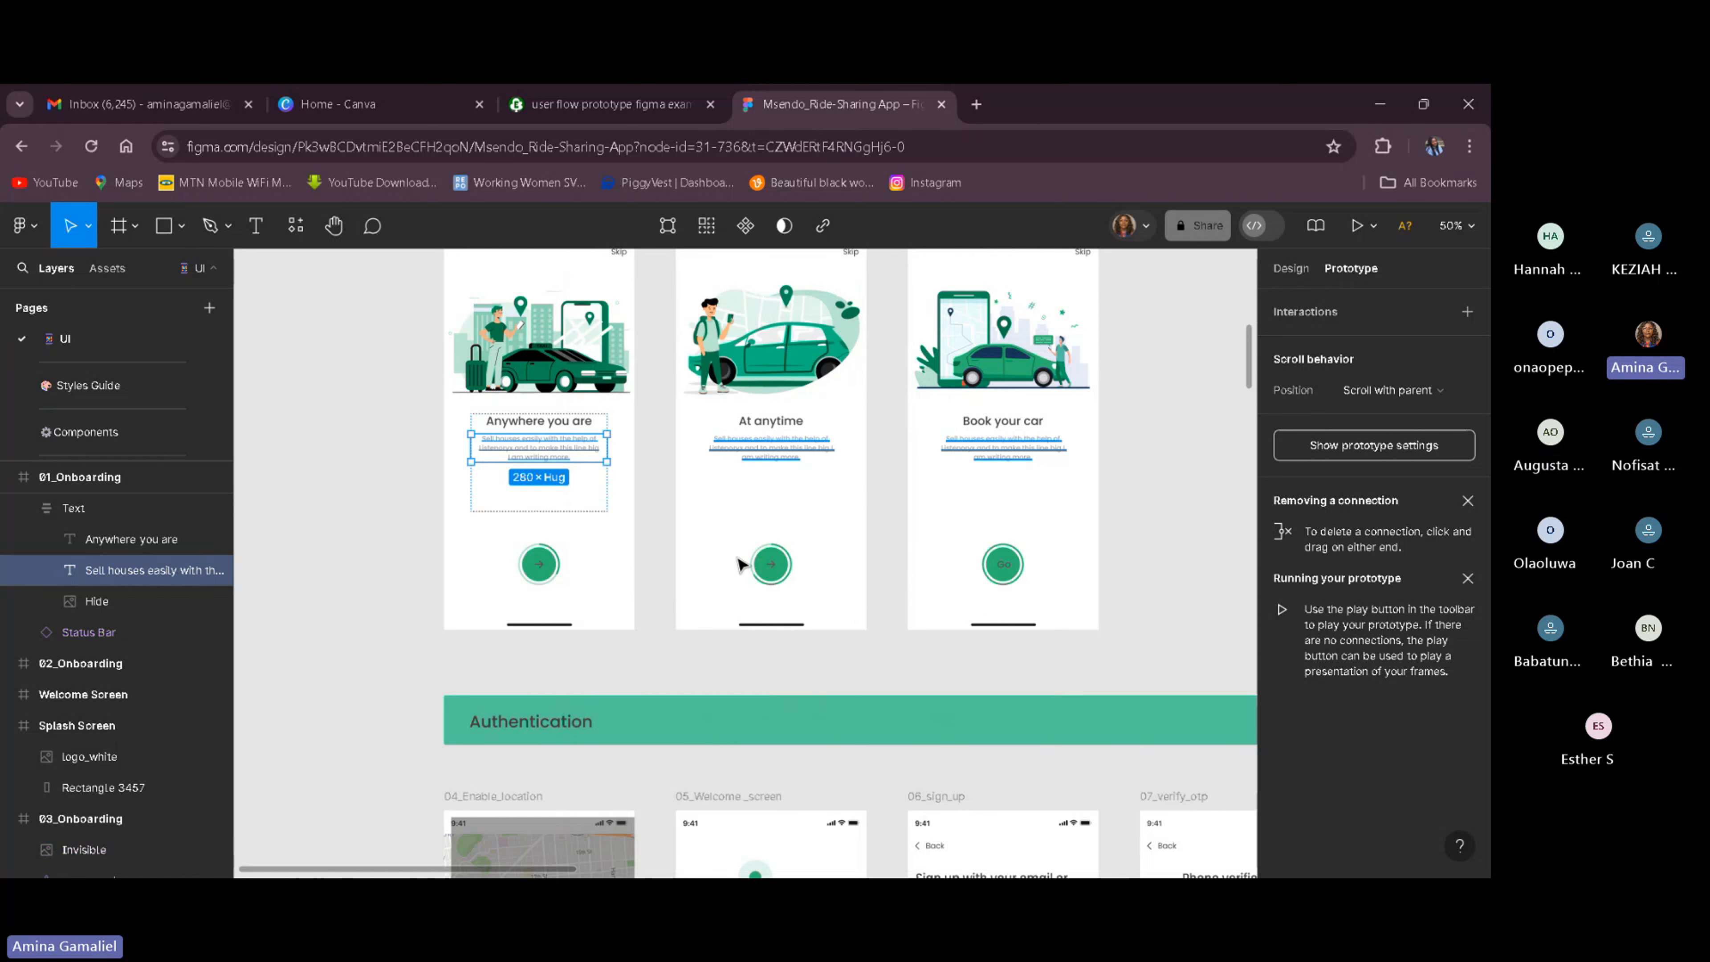
pyautogui.scroll(5, 910, 510)
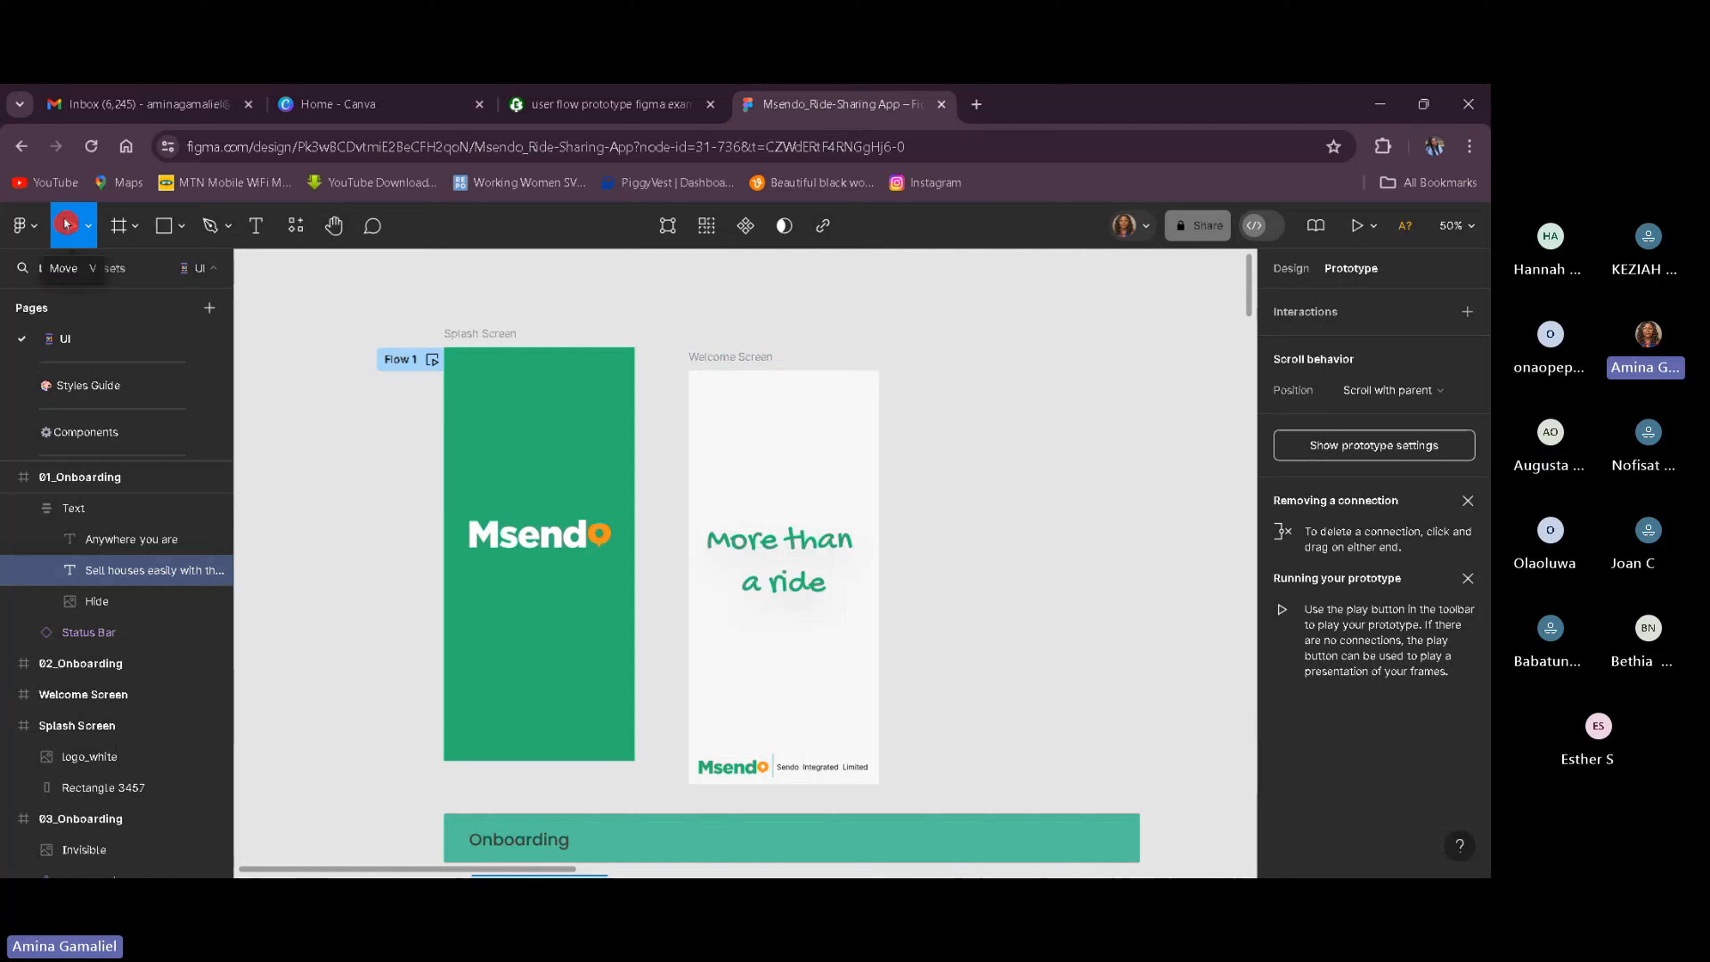
pyautogui.click(45, 229)
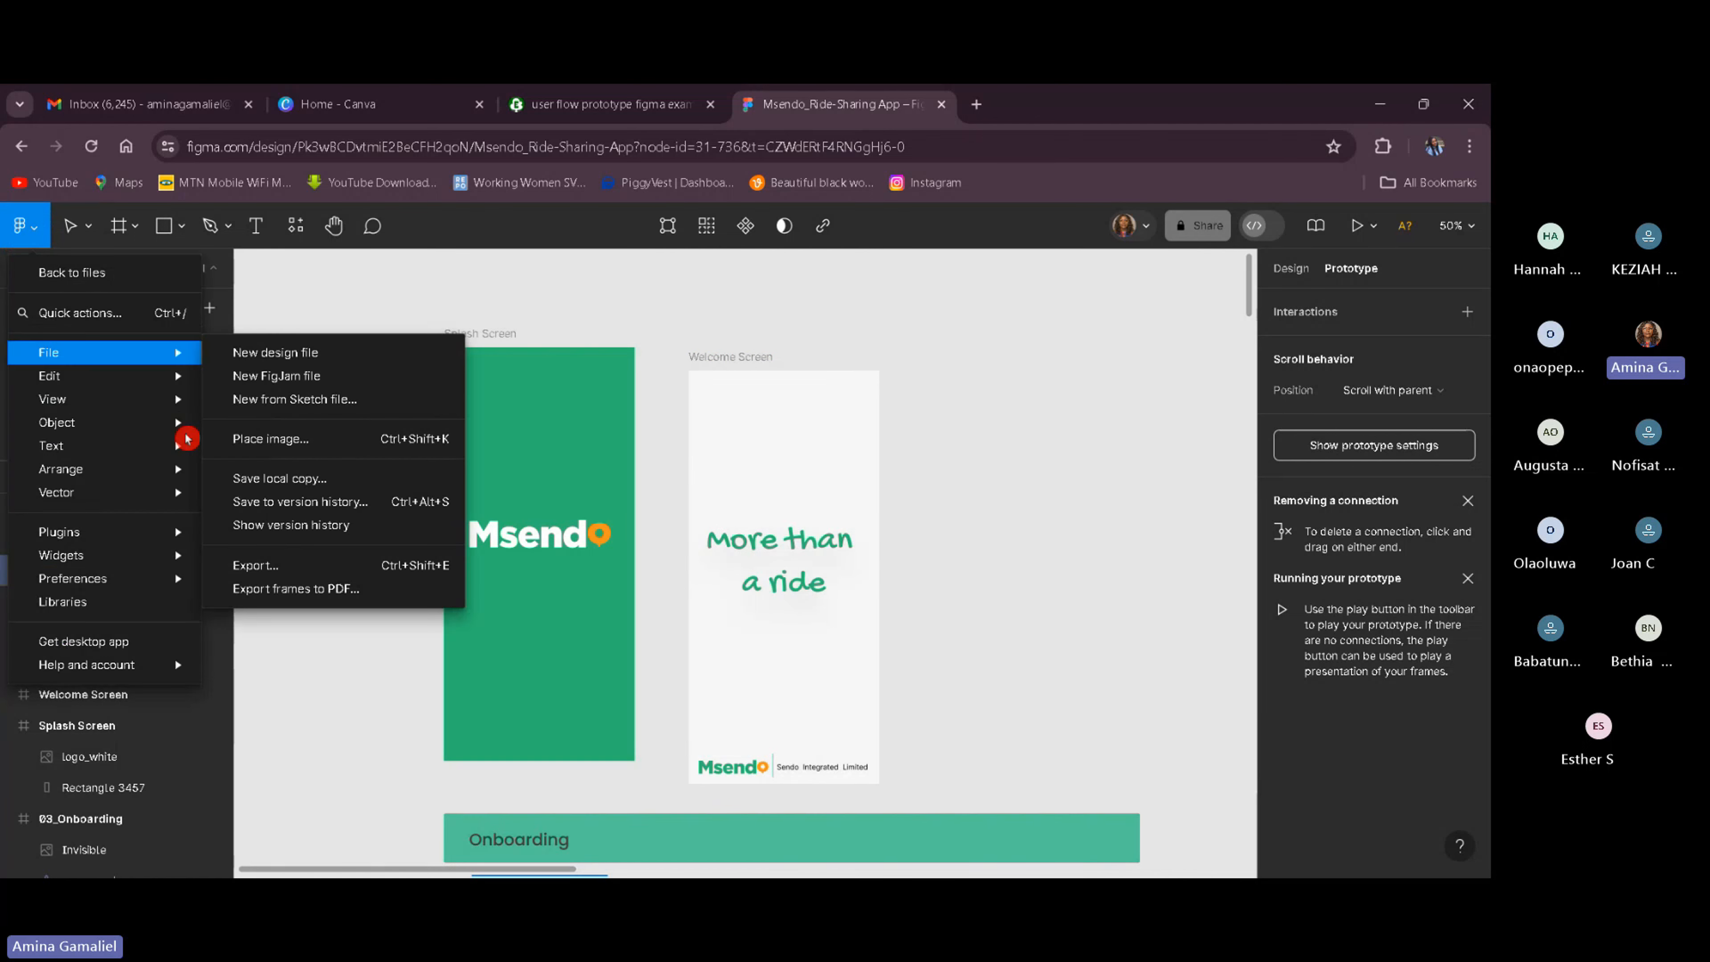
pyautogui.moveTo(114, 533)
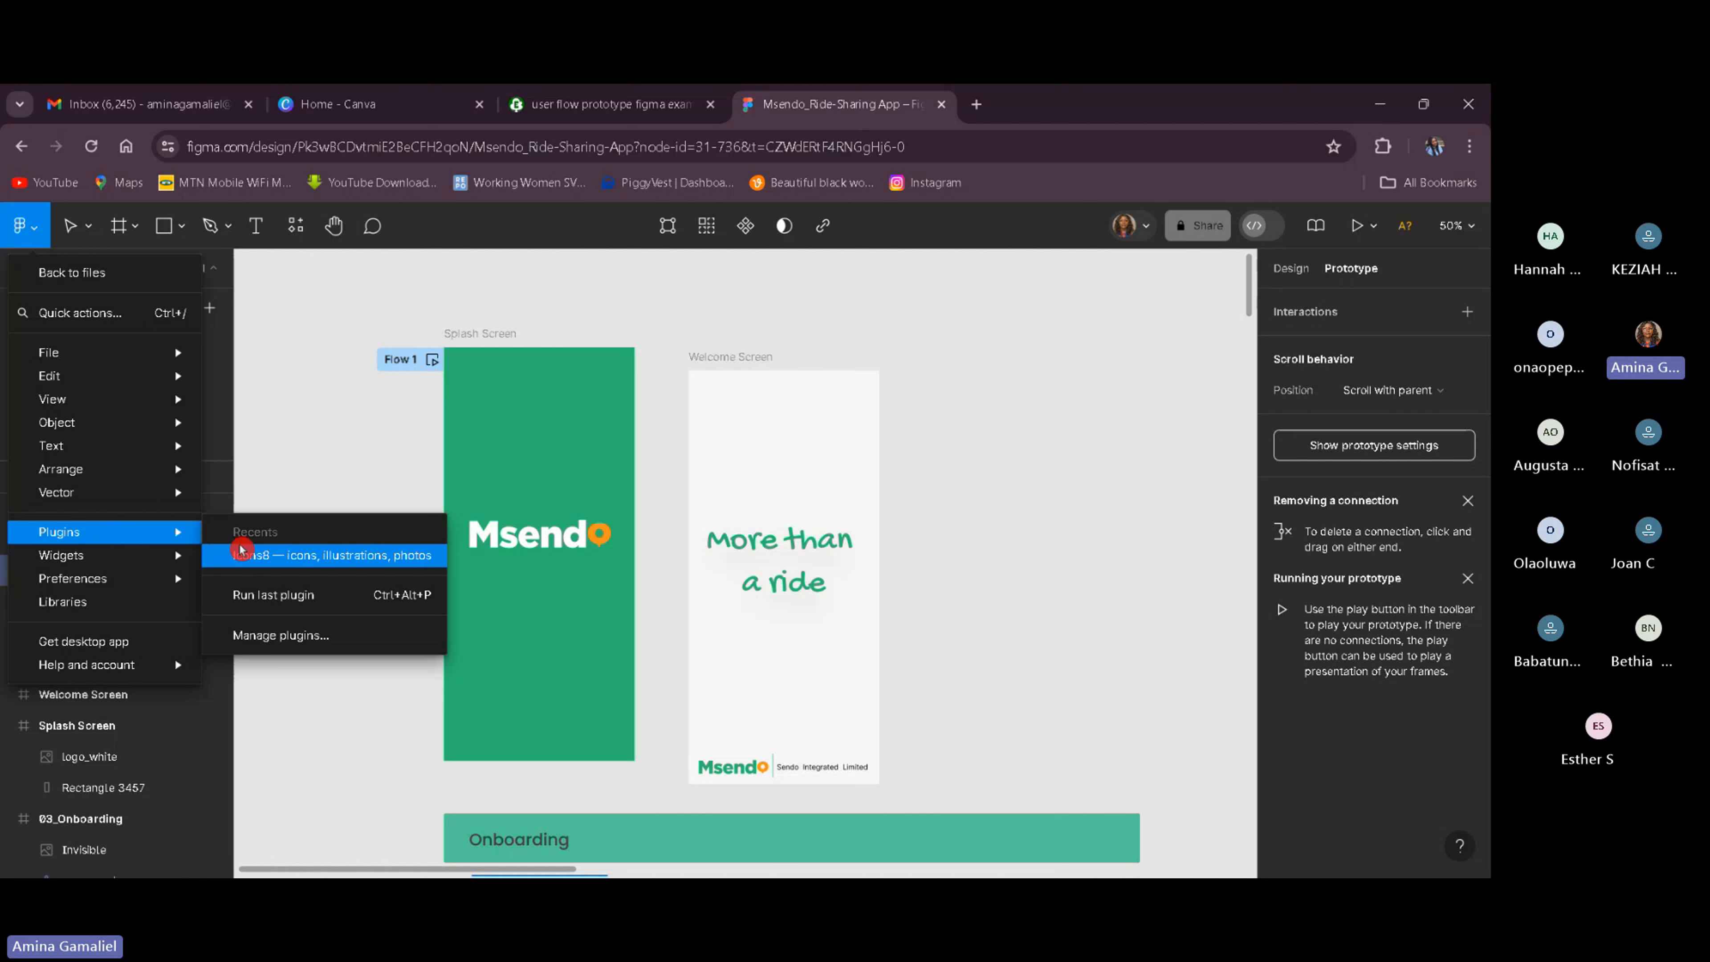
pyautogui.click(237, 554)
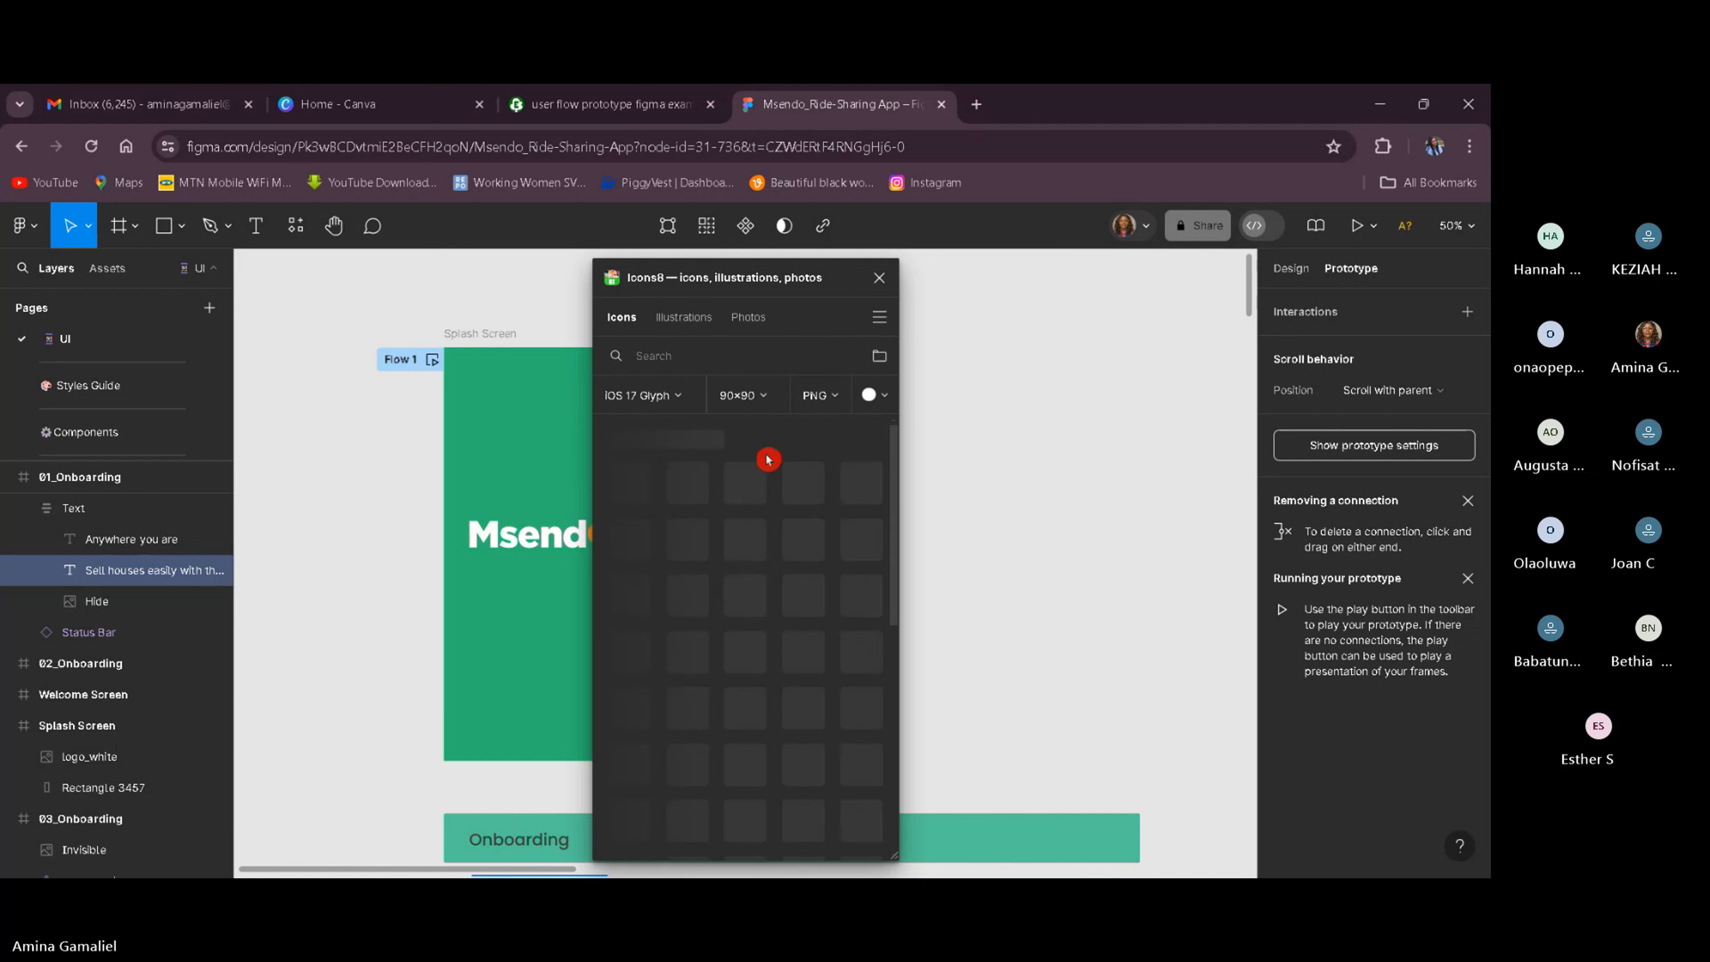
pyautogui.click(754, 357)
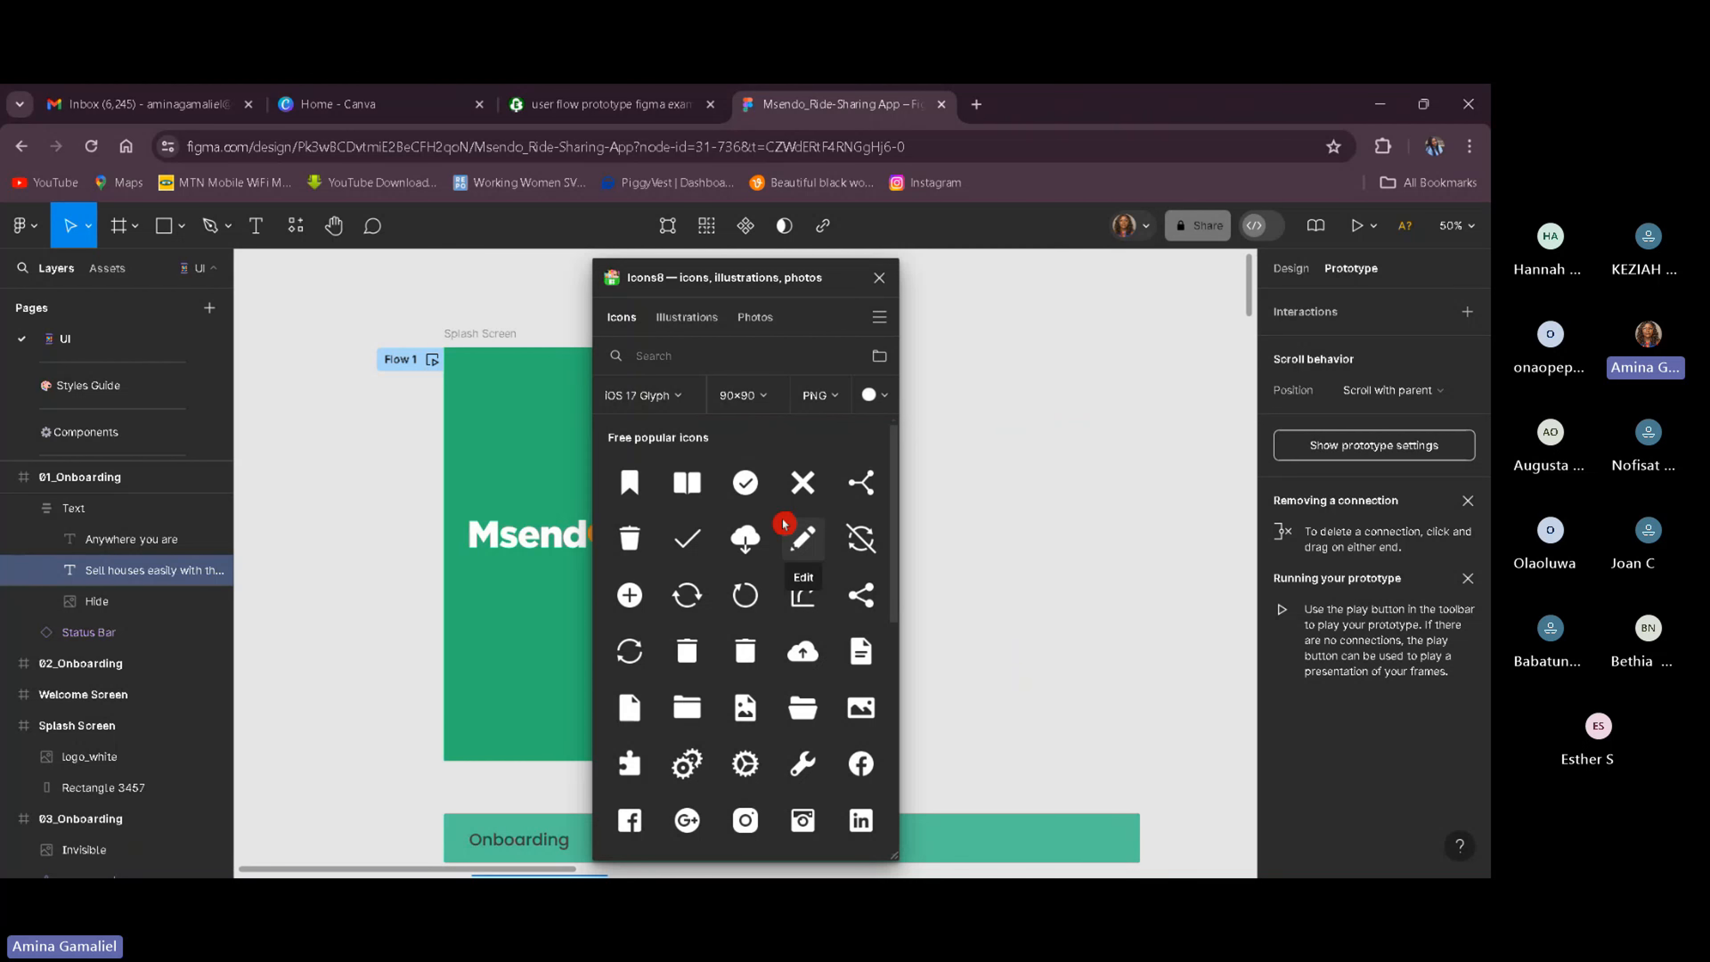
pyautogui.write('eye')
pyautogui.press('Return')
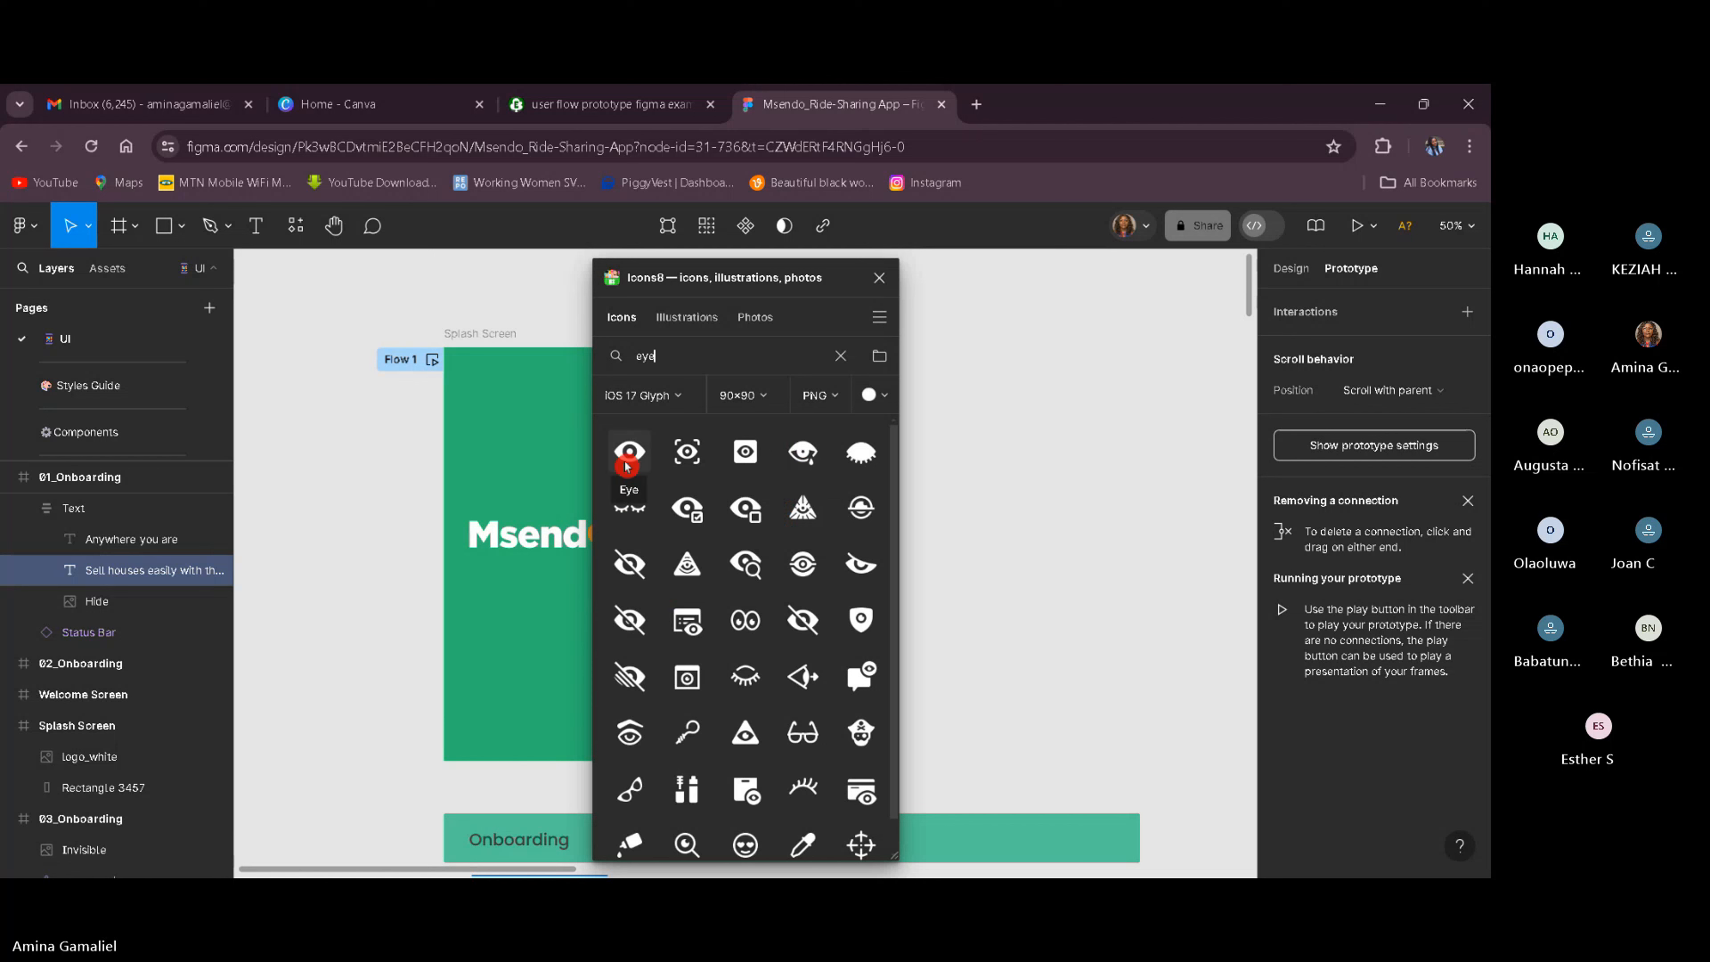
pyautogui.moveTo(626, 467); pyautogui.dragTo(497, 460)
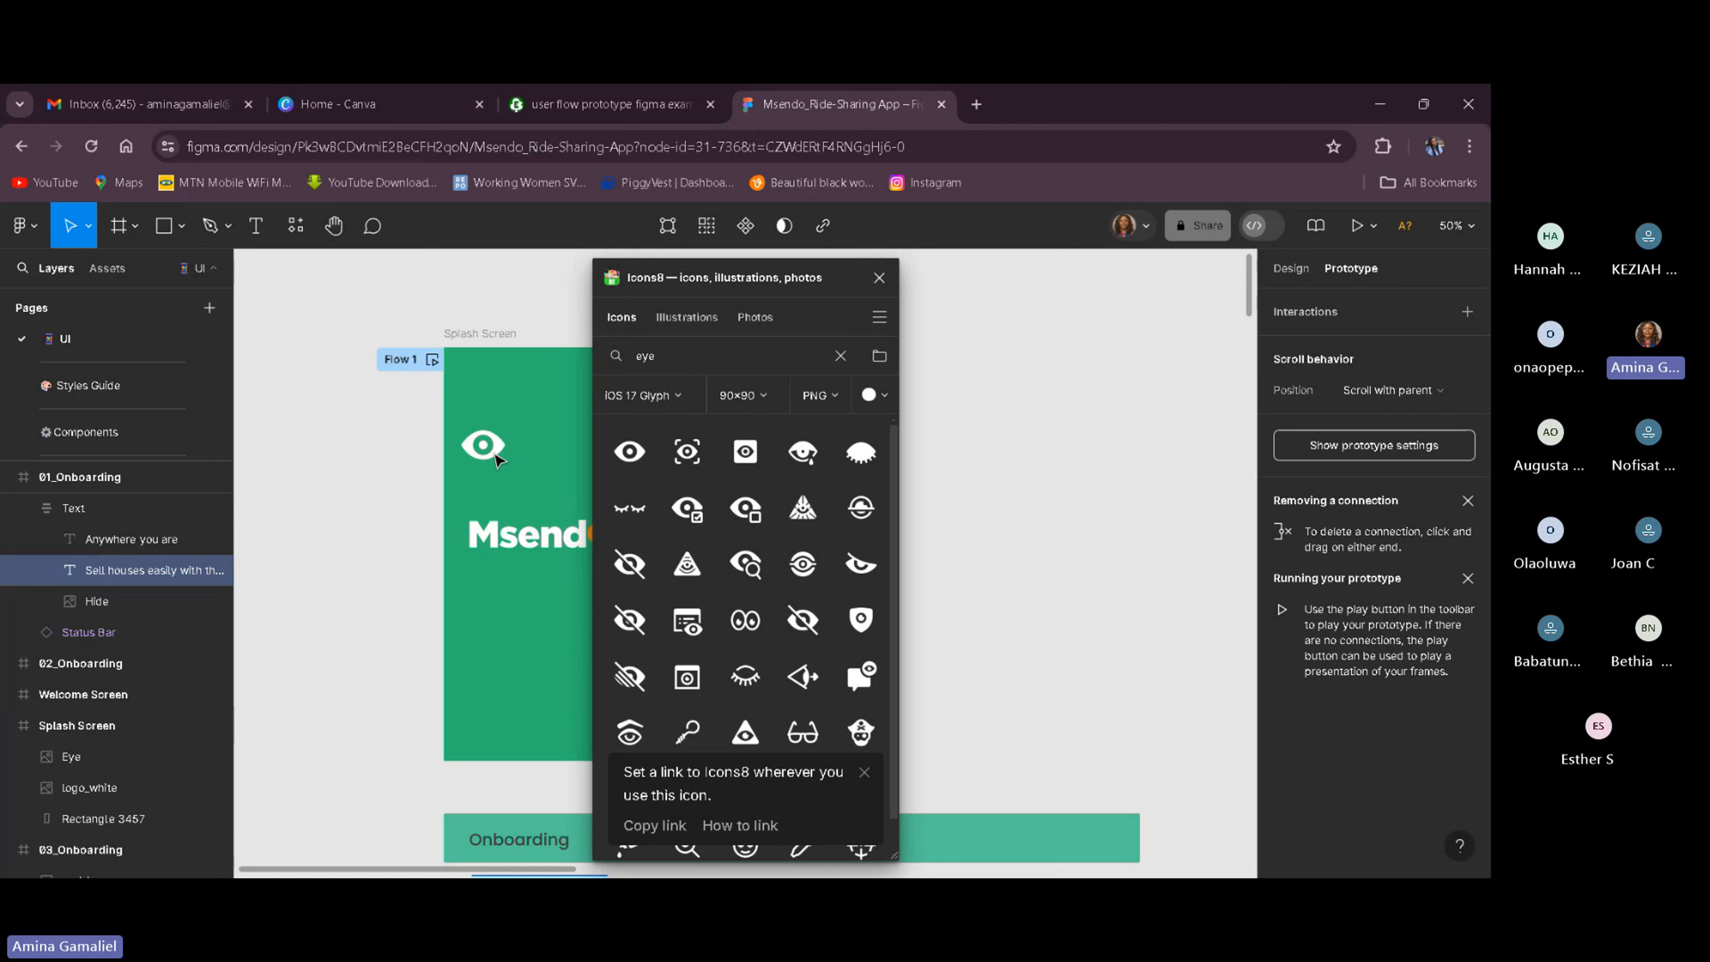
pyautogui.click(875, 283)
# Scale the Eye icon on the Splash Screen down to about 39 × 39.
pyautogui.click(483, 445)
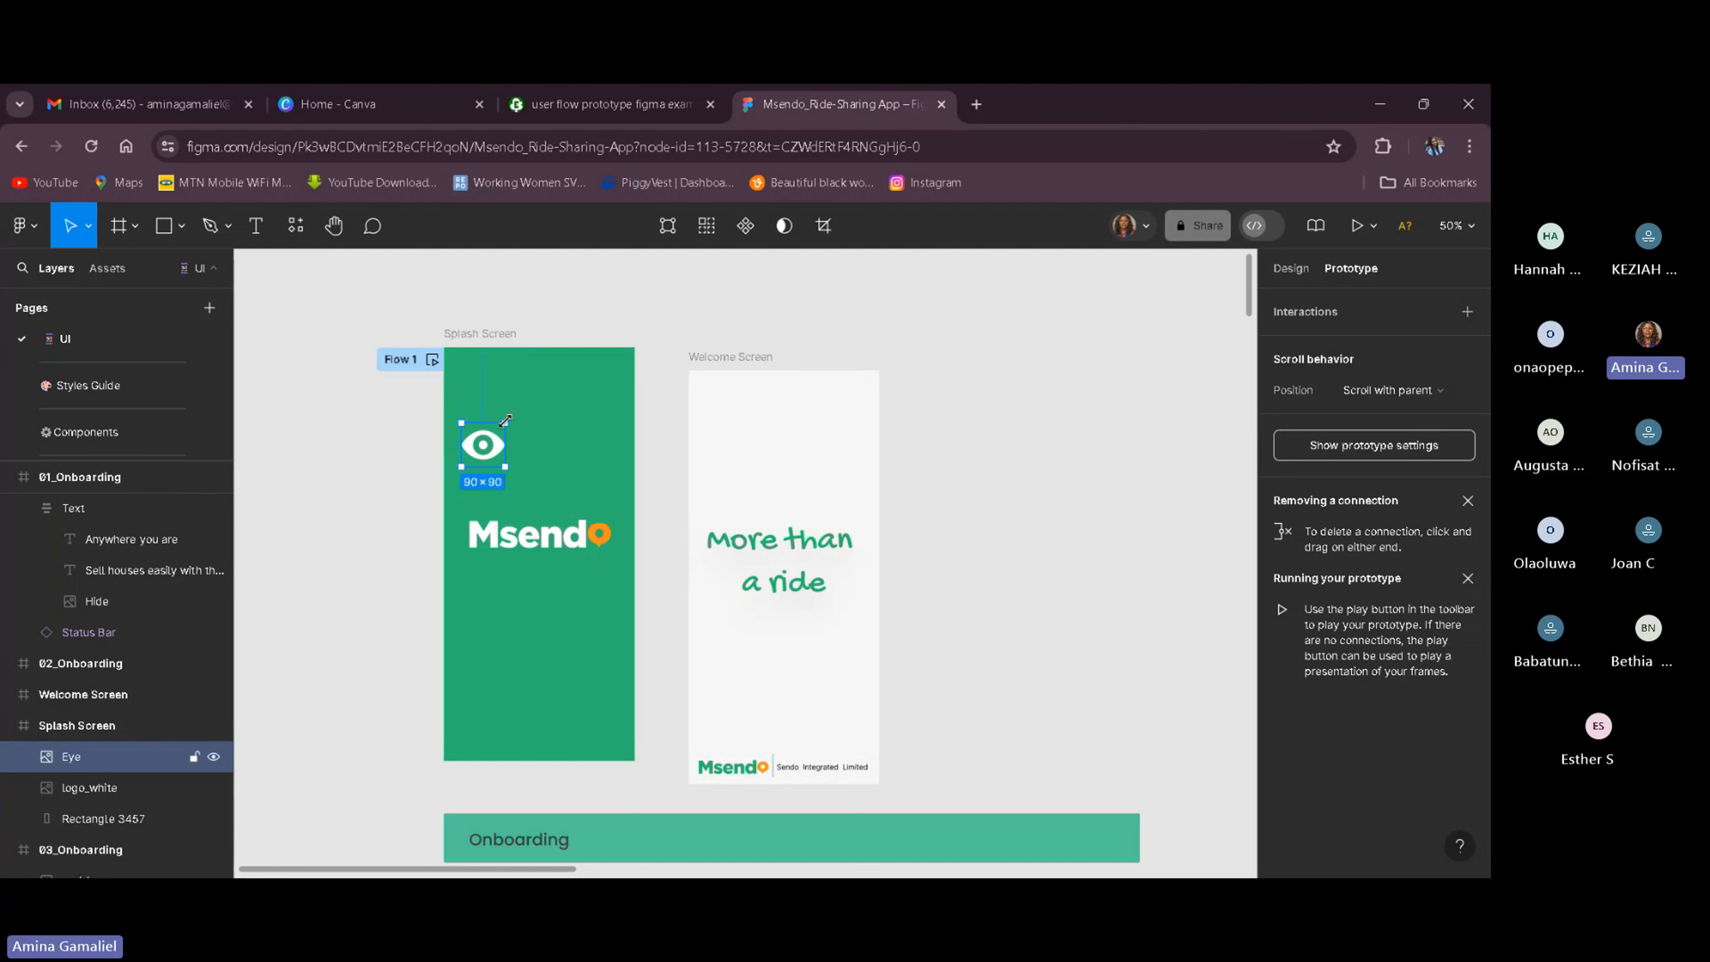
pyautogui.moveTo(505, 420); pyautogui.dragTo(542, 419)
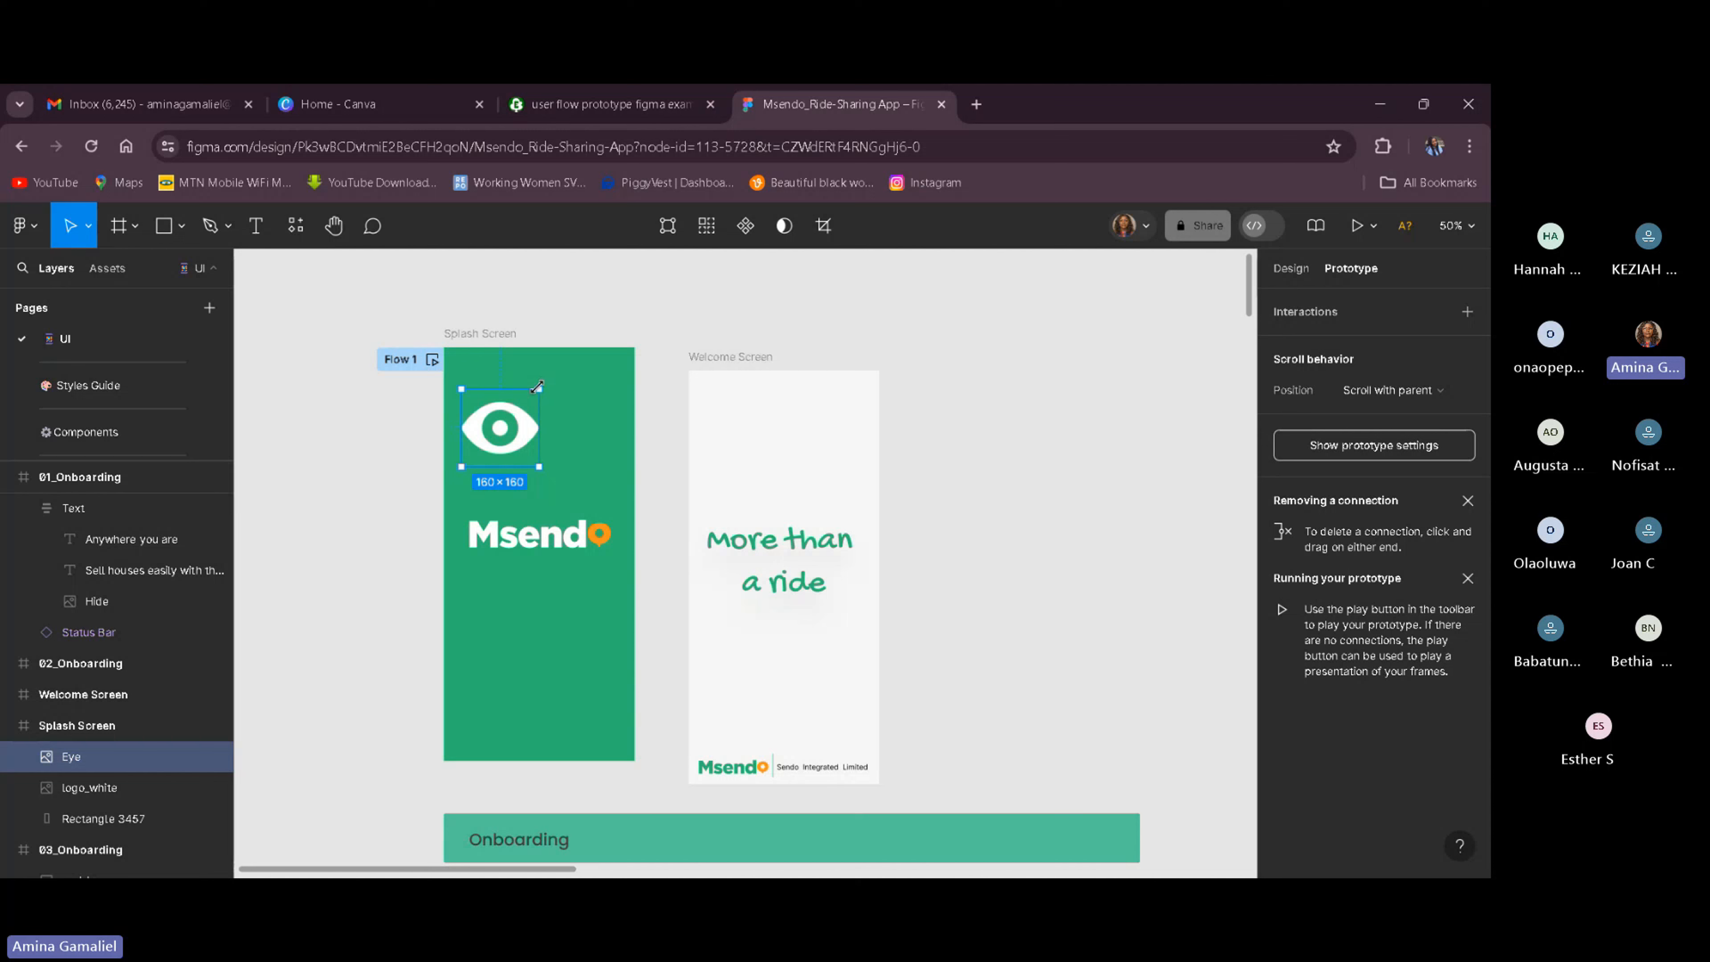
pyautogui.moveTo(536, 387); pyautogui.dragTo(474, 448)
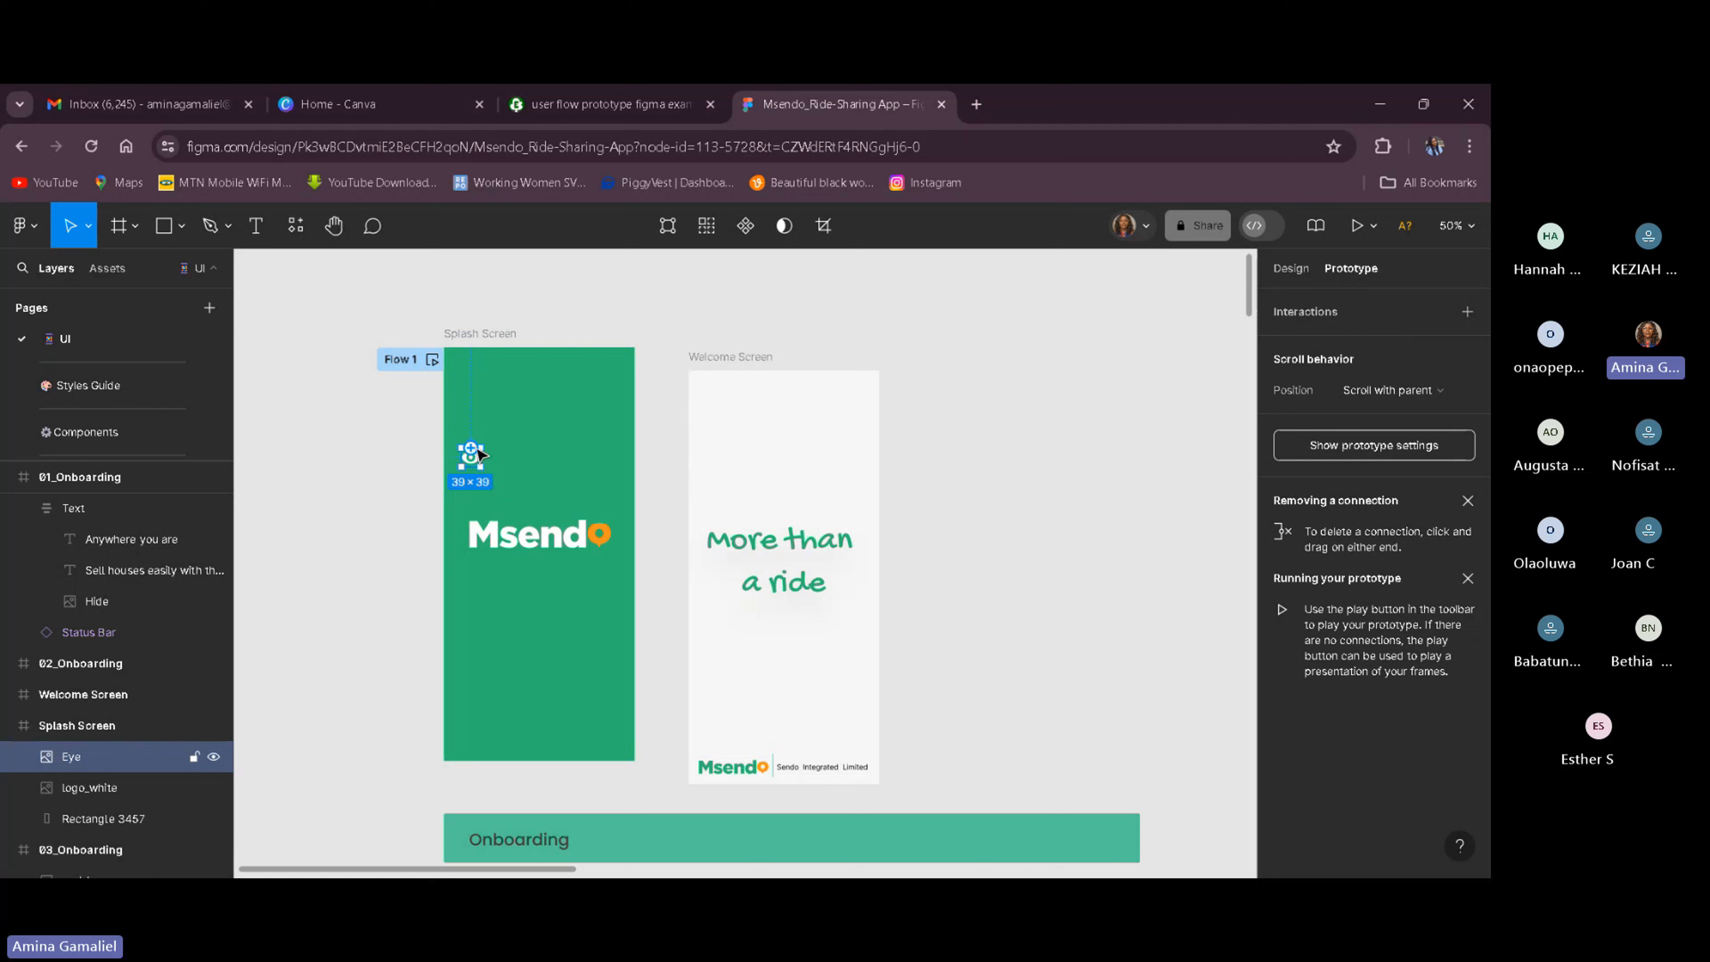
pyautogui.moveTo(479, 457); pyautogui.dragTo(575, 569)
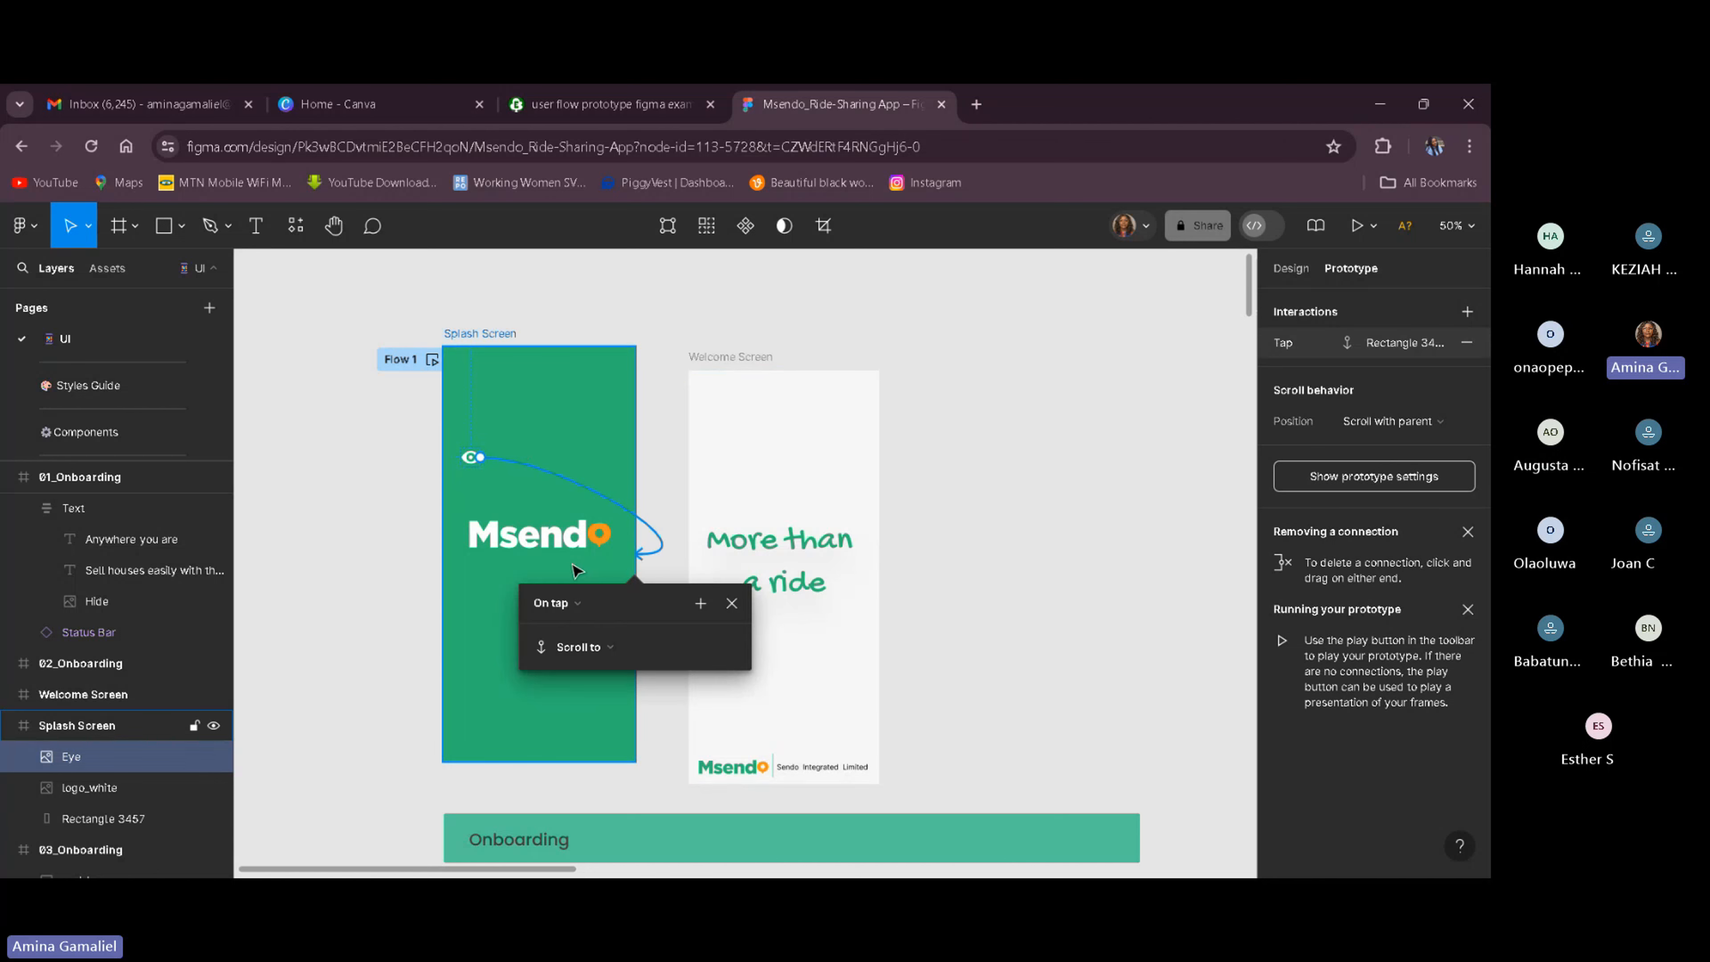
pyautogui.click(646, 499)
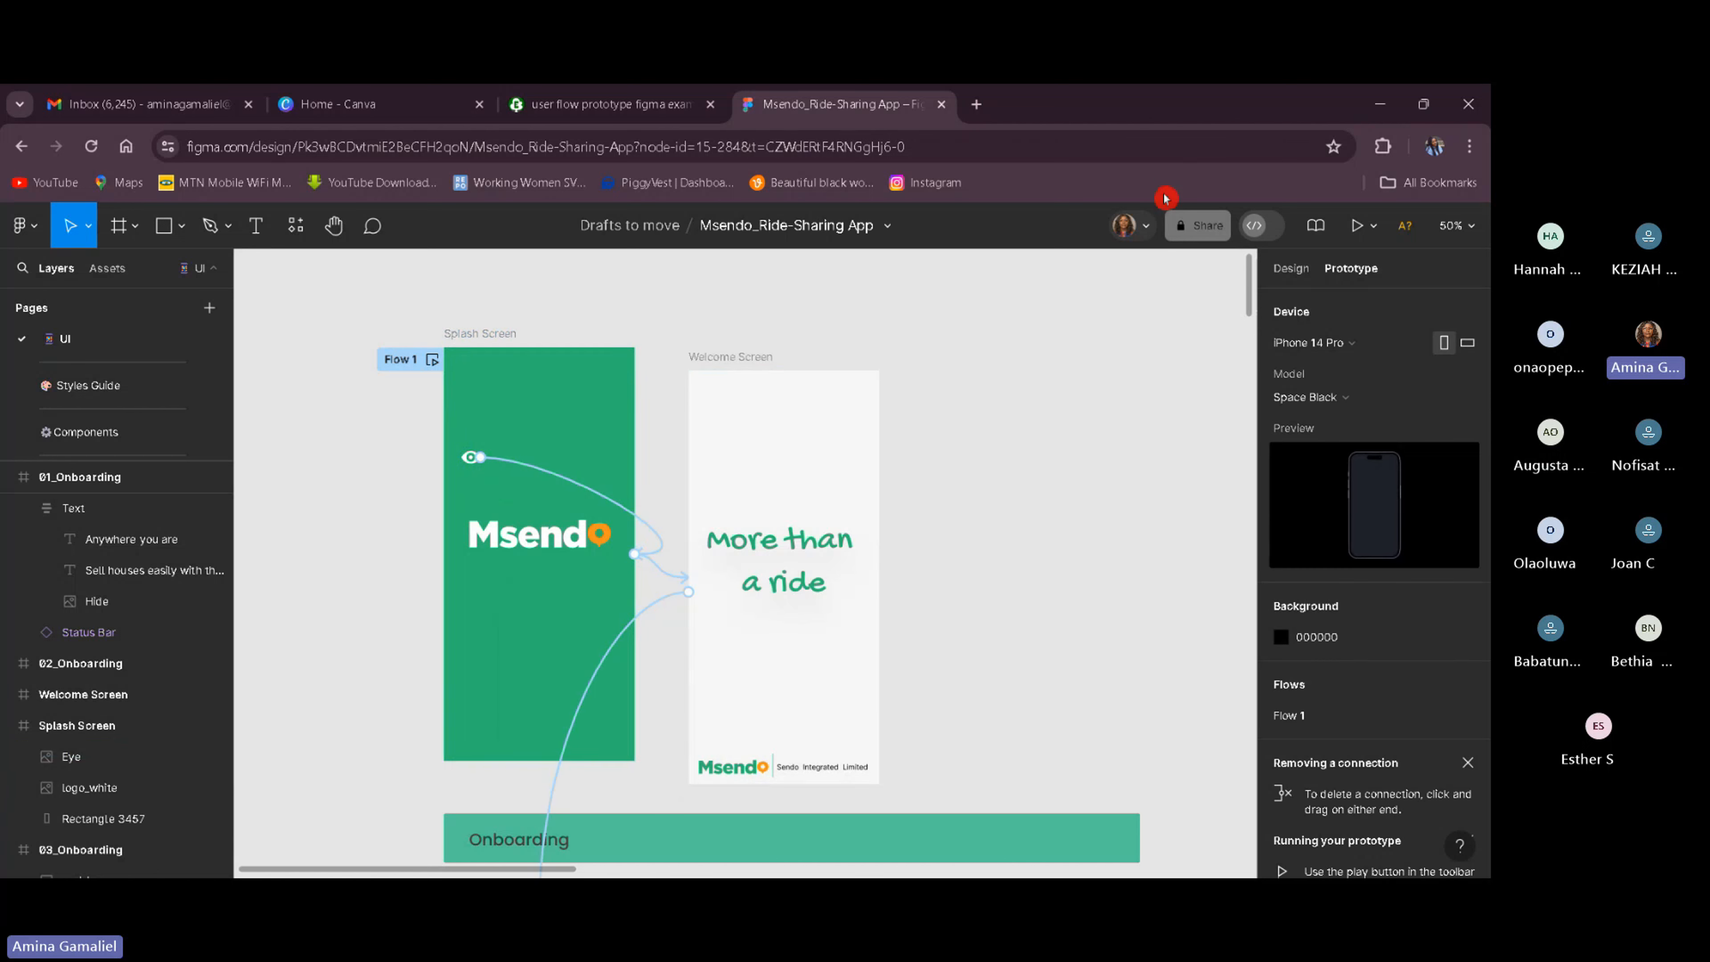
pyautogui.click(608, 500)
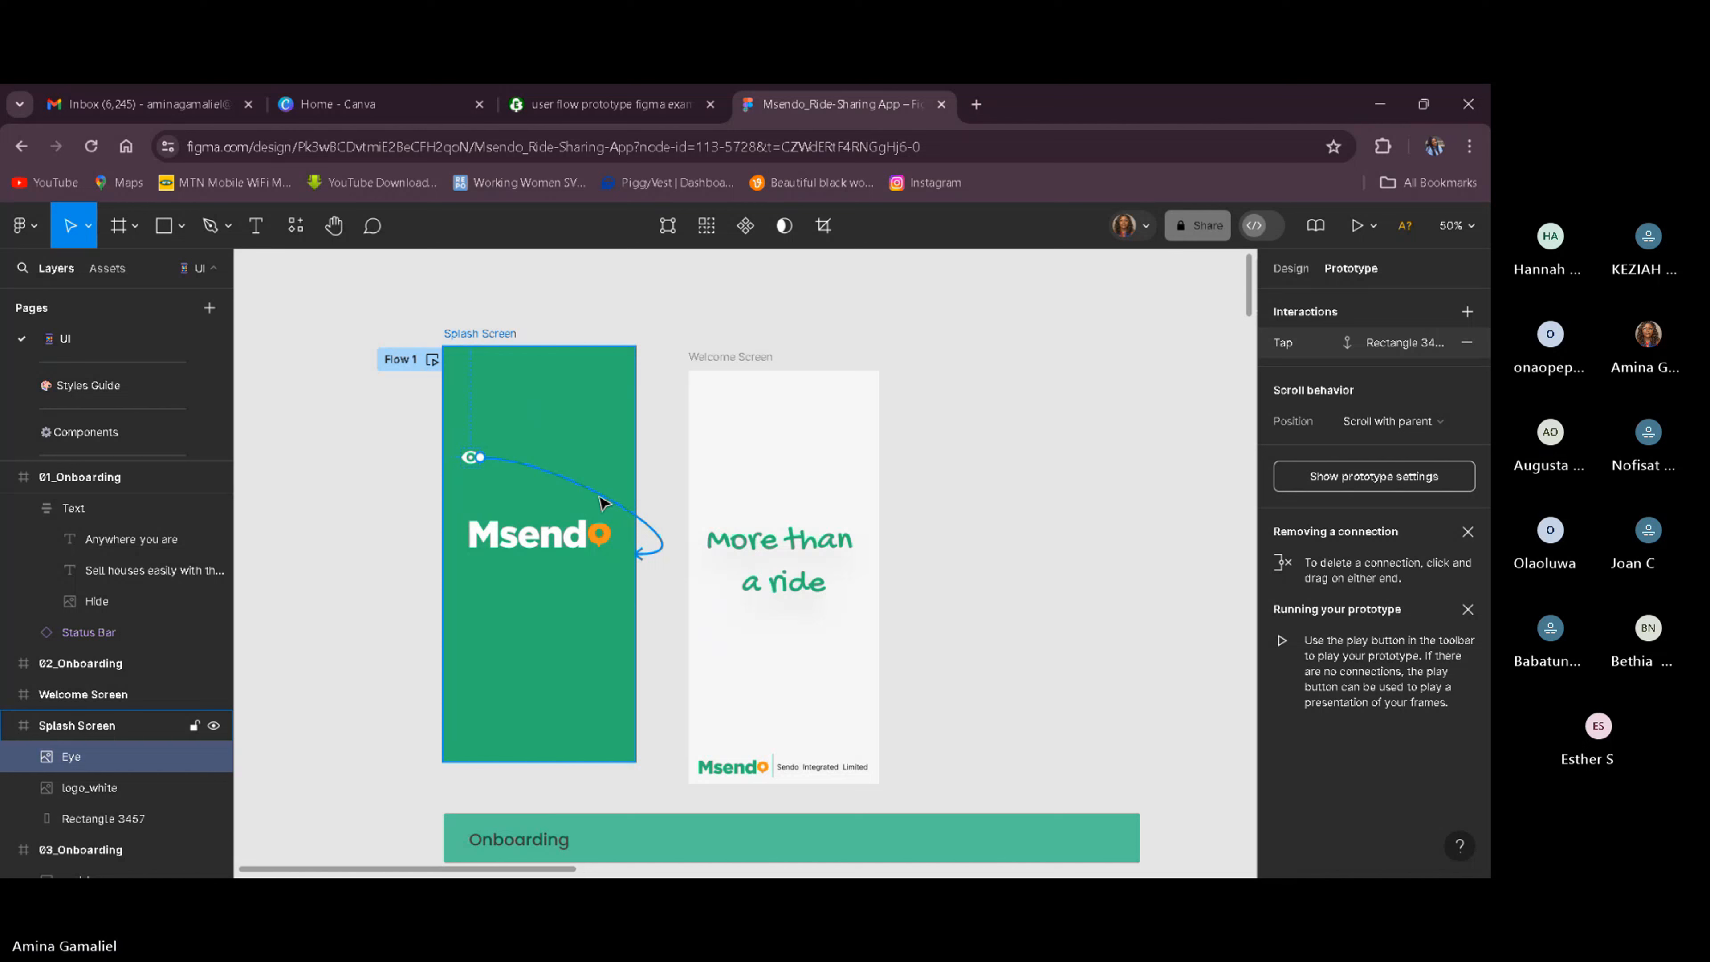
pyautogui.press('Delete')
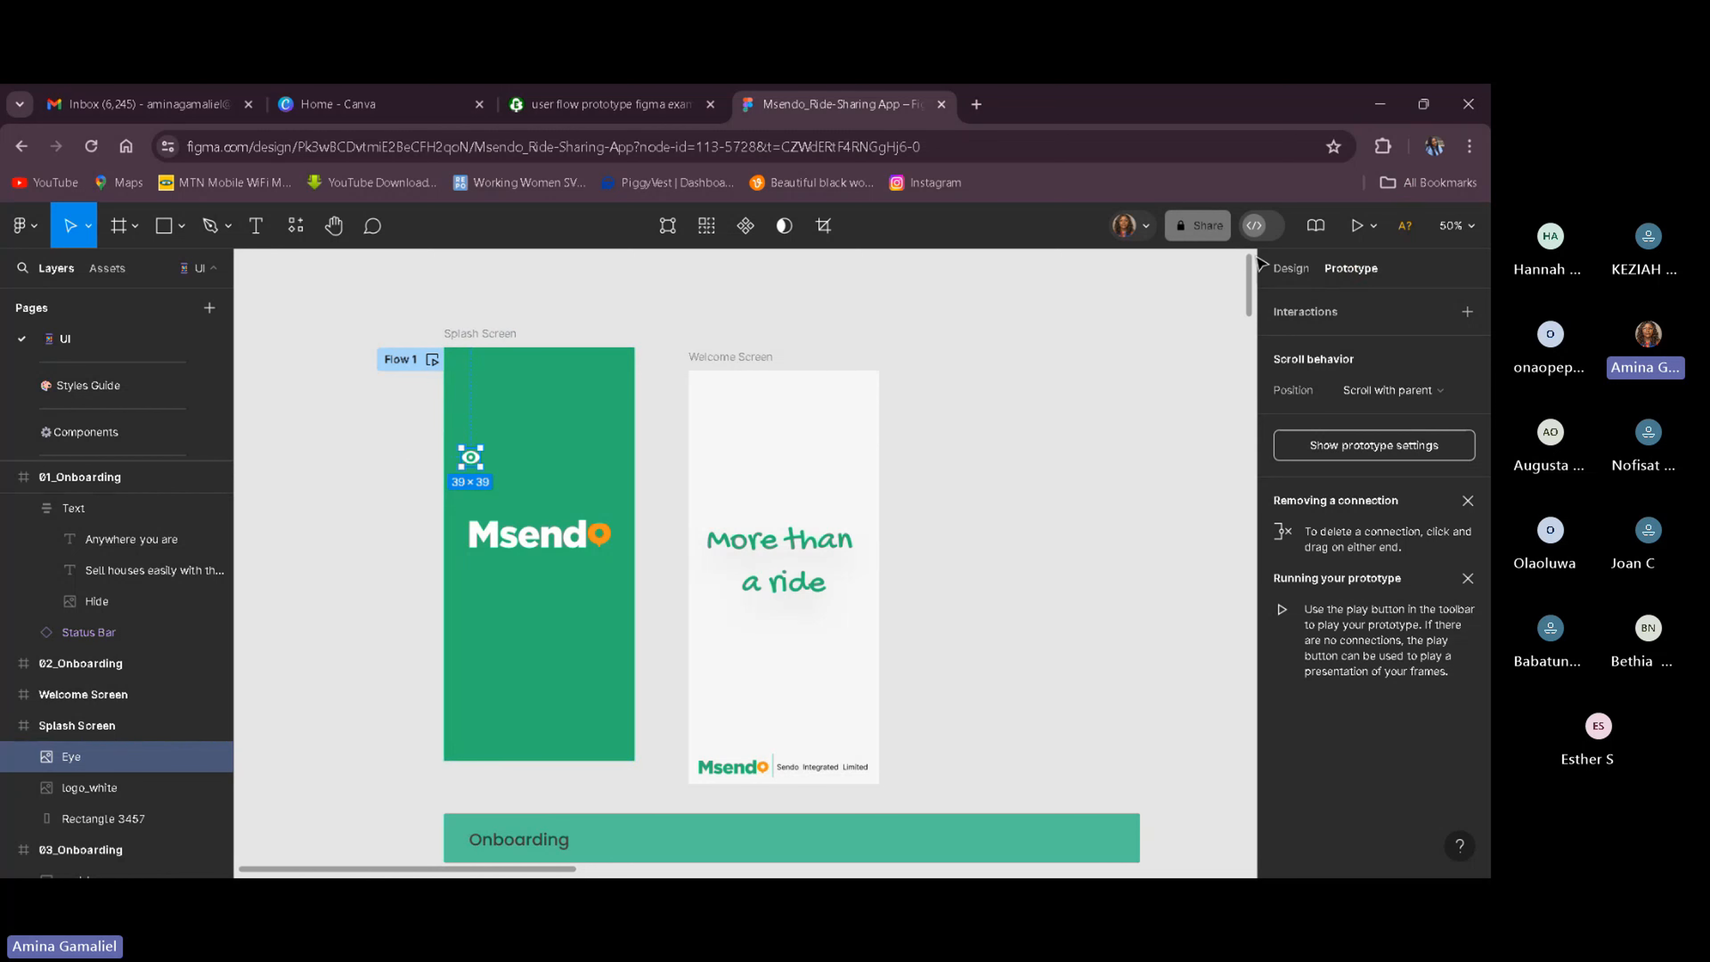
# Show the Eye icon's design properties and move it centrally above the logo, to about X 161, Y 141.
pyautogui.click(1279, 270)
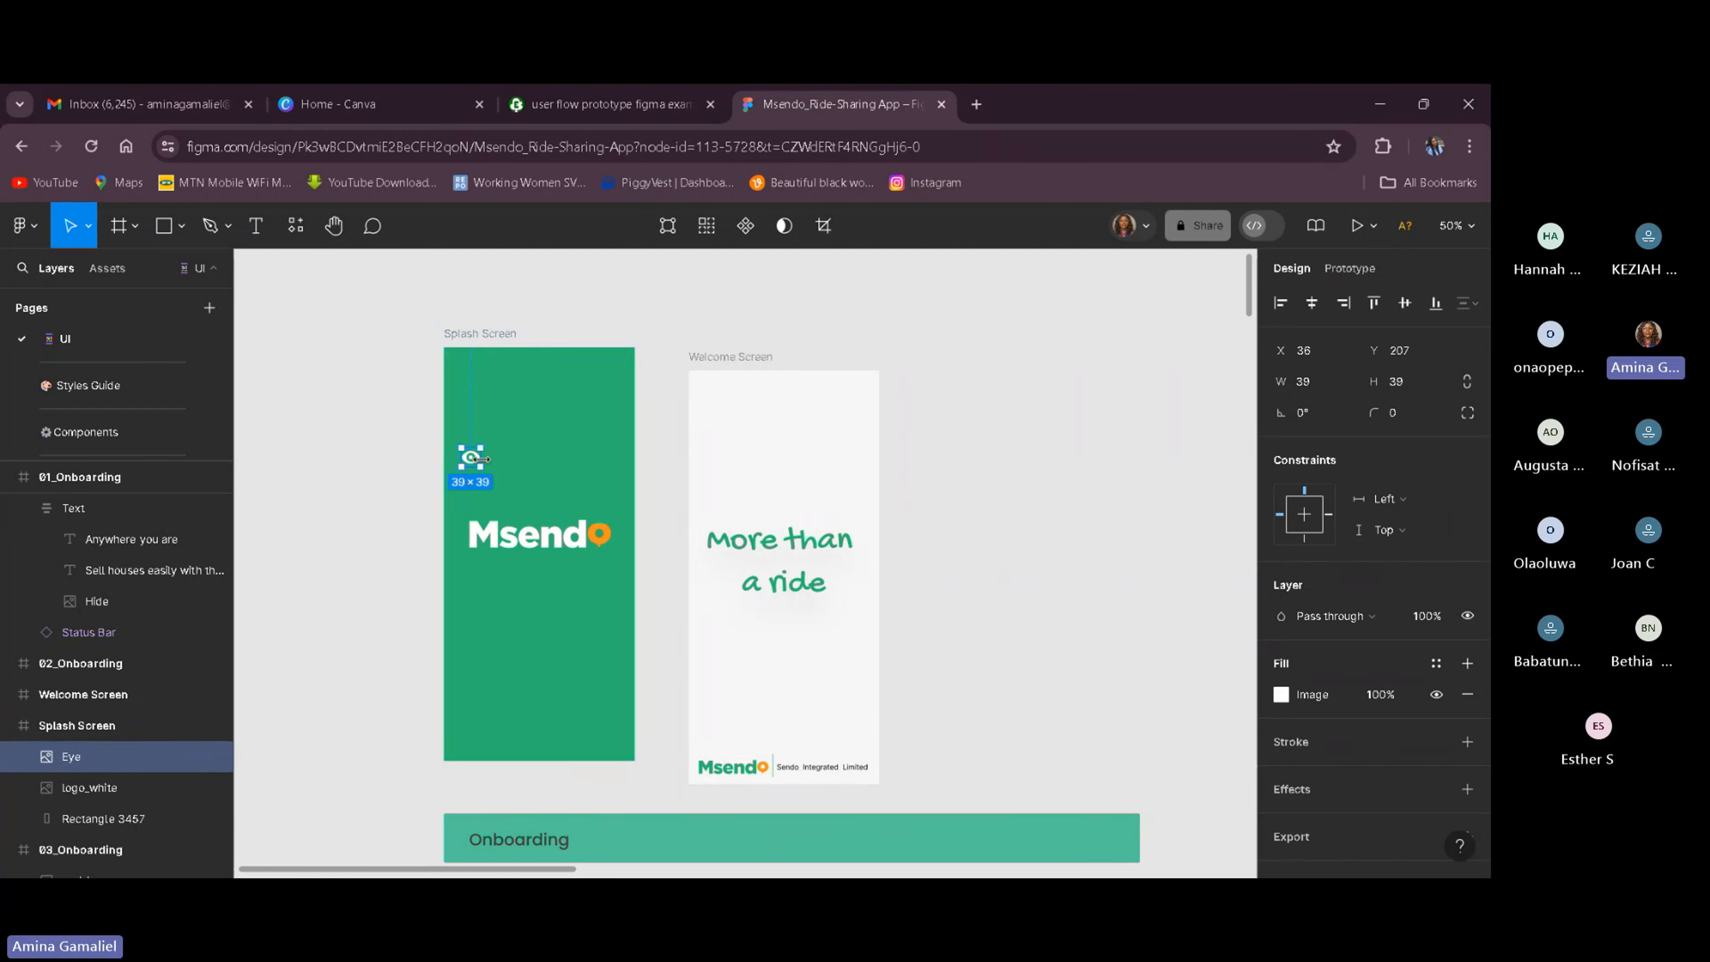
pyautogui.moveTo(475, 459); pyautogui.dragTo(540, 426)
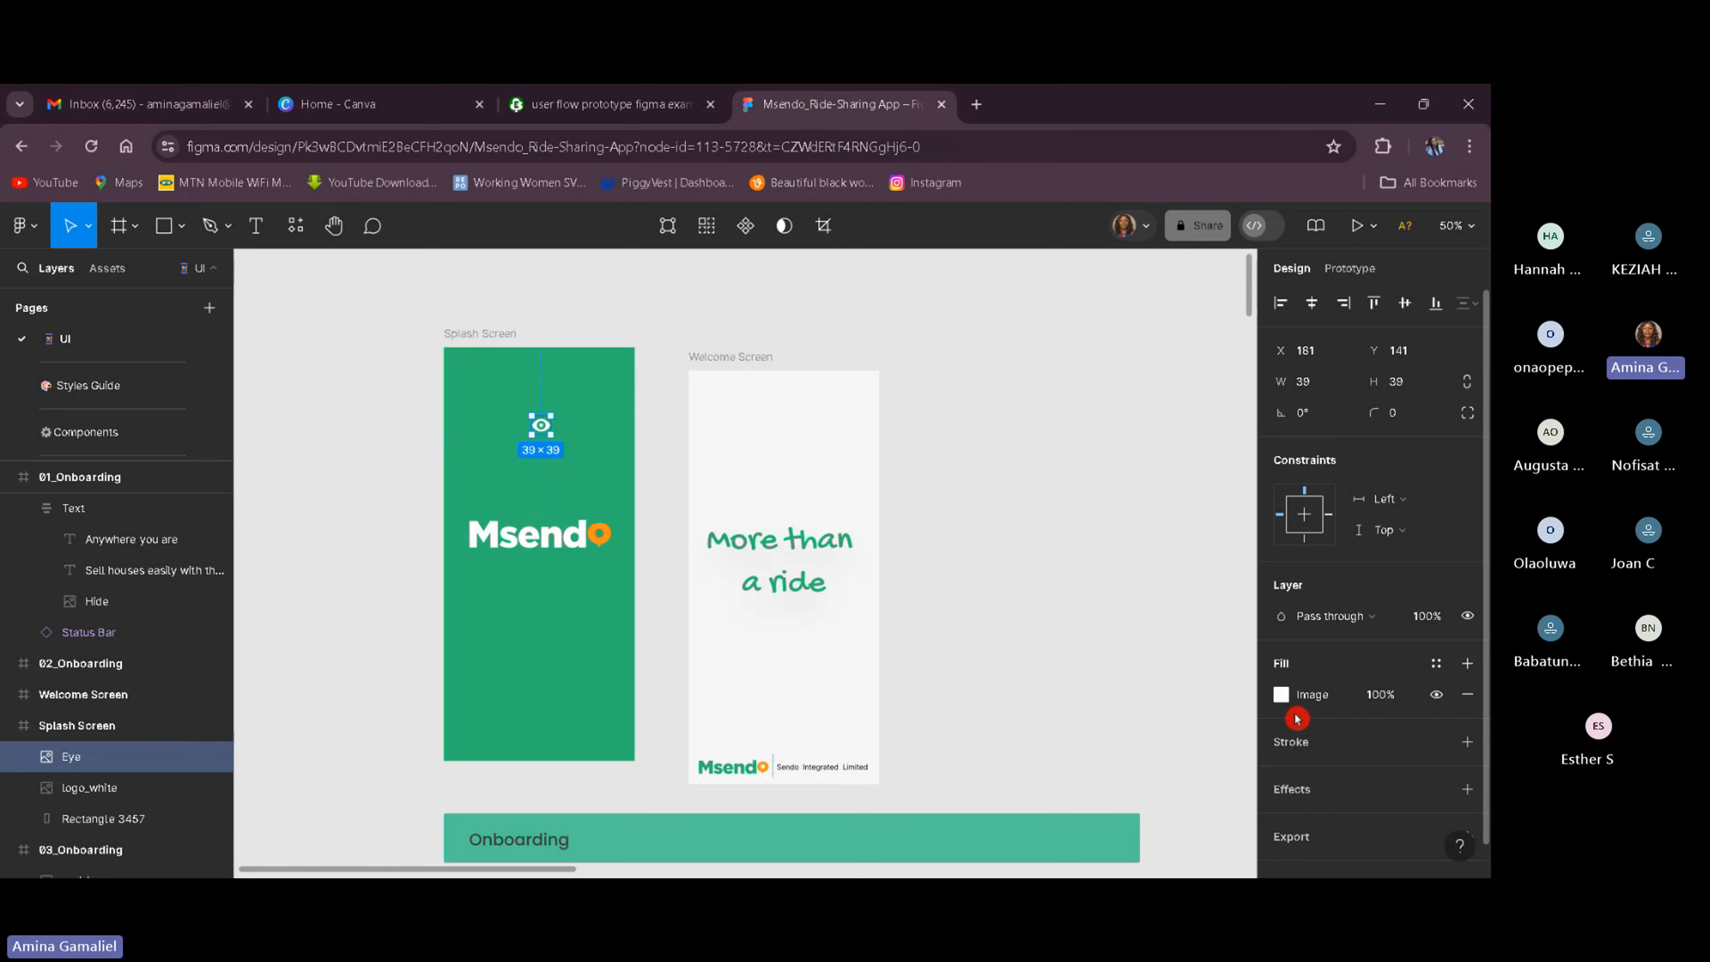
# Try replacing the Eye icon's image fill with a solid colour, and check the image fill's blend modes.
pyautogui.click(1281, 694)
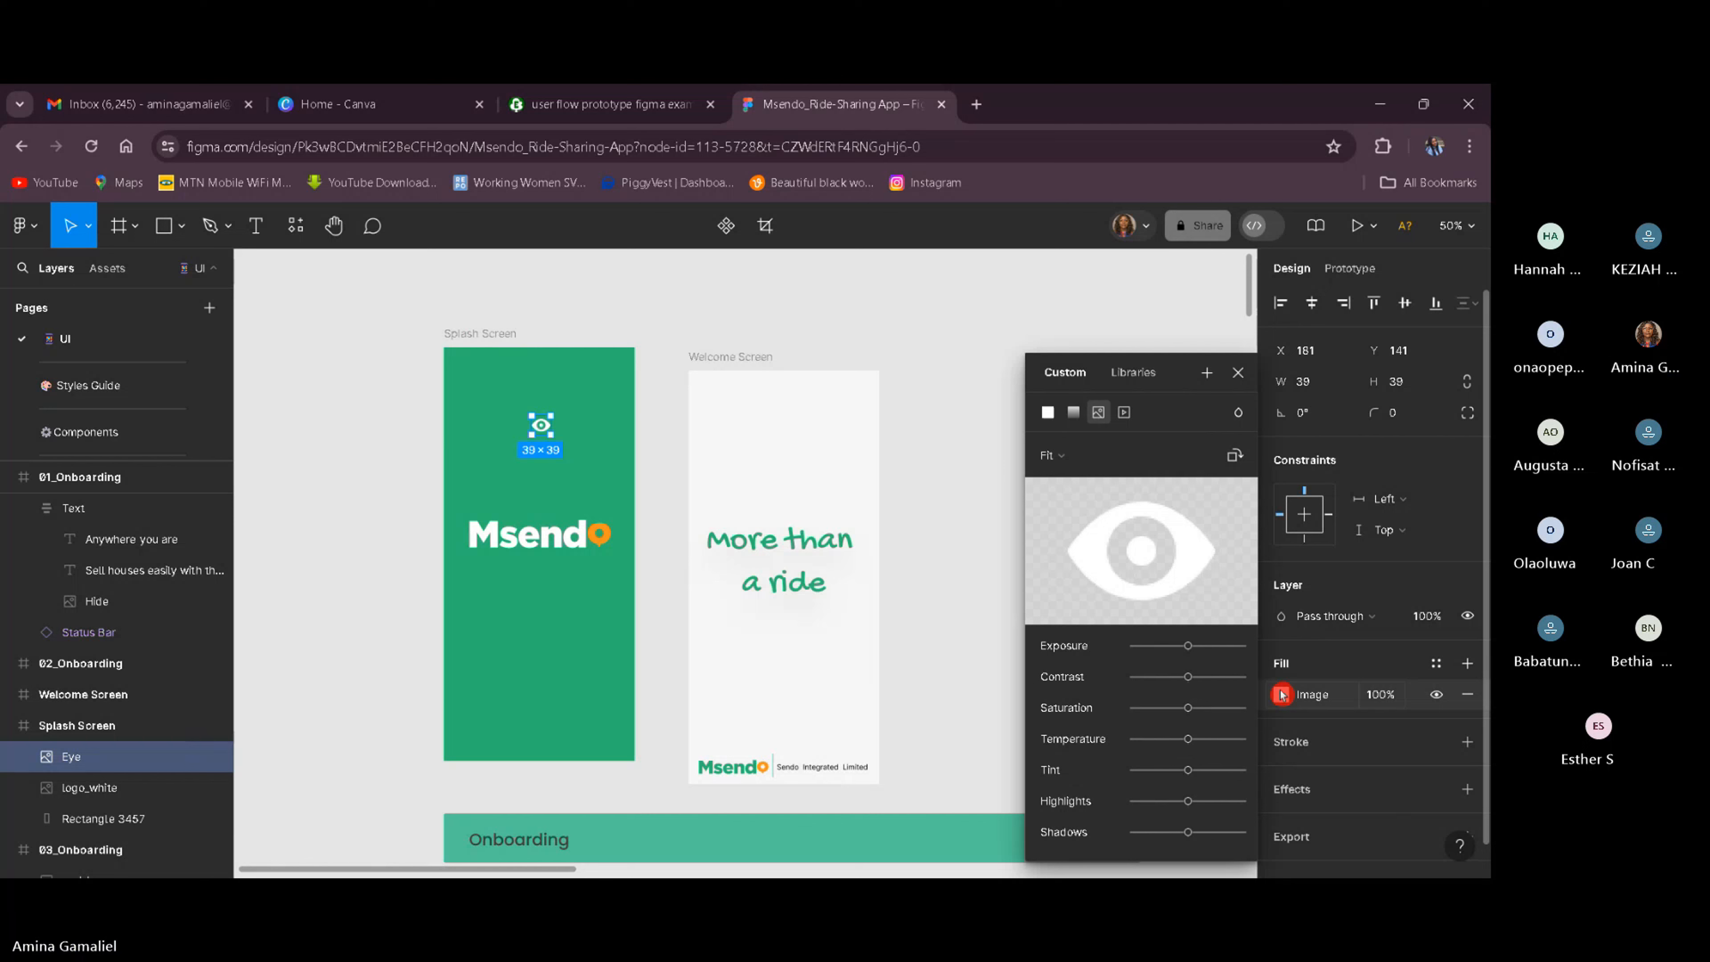
pyautogui.click(1047, 412)
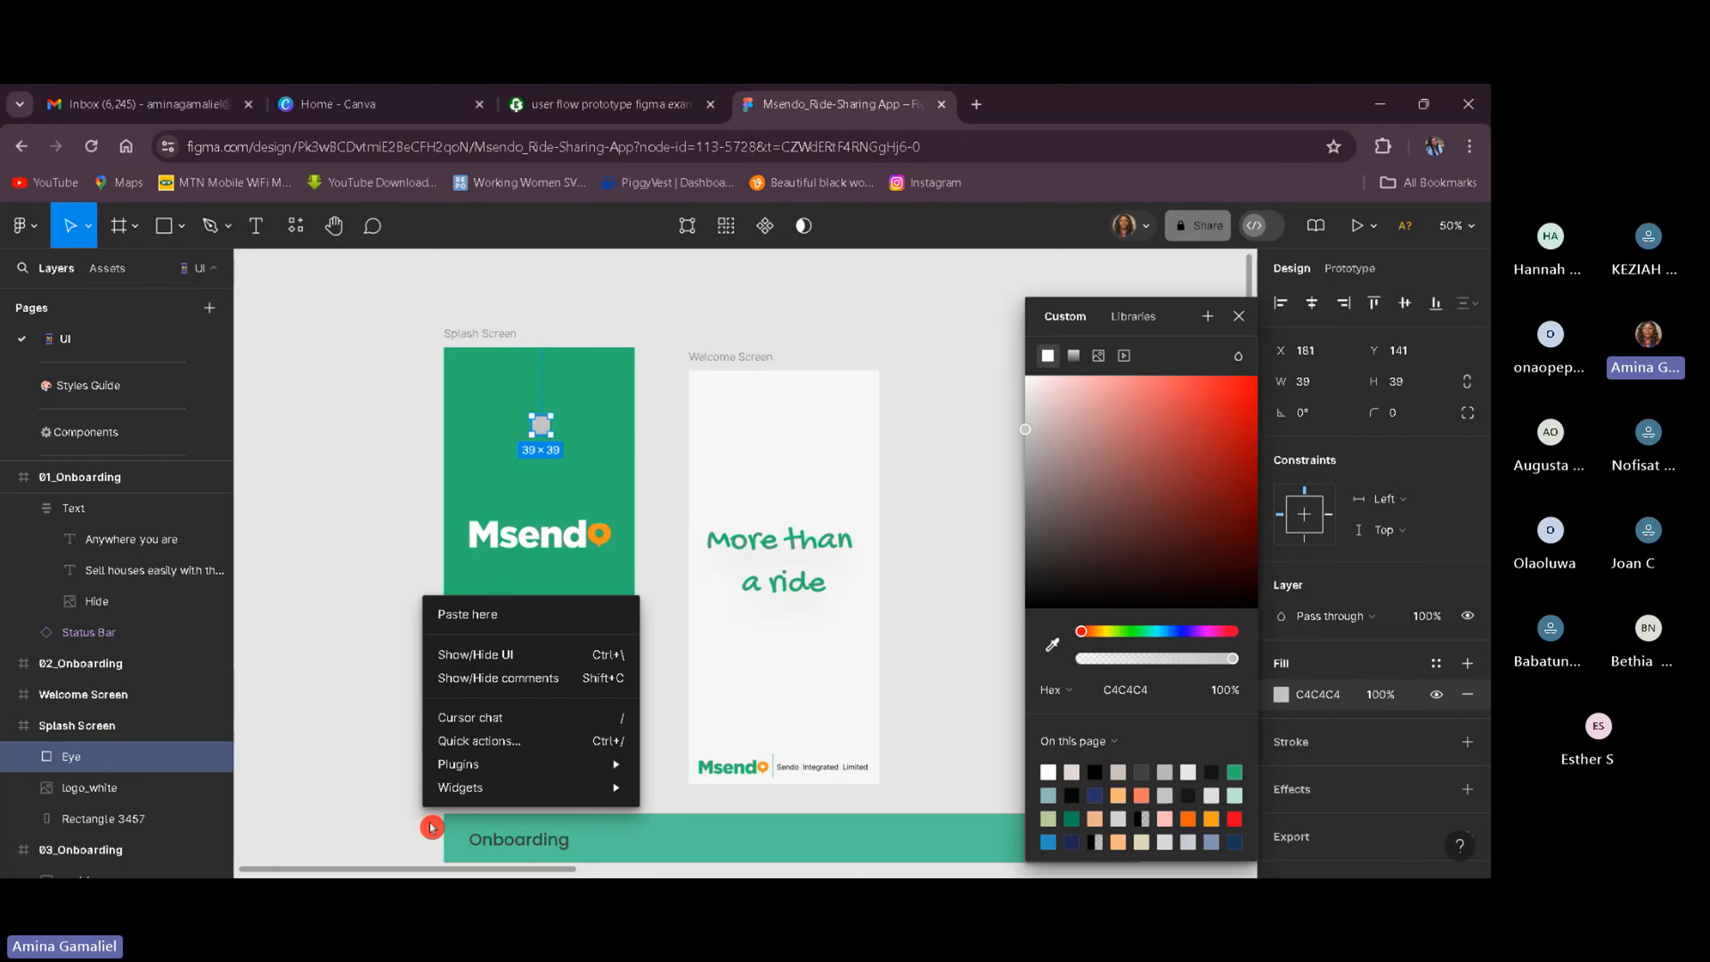
pyautogui.click(606, 536)
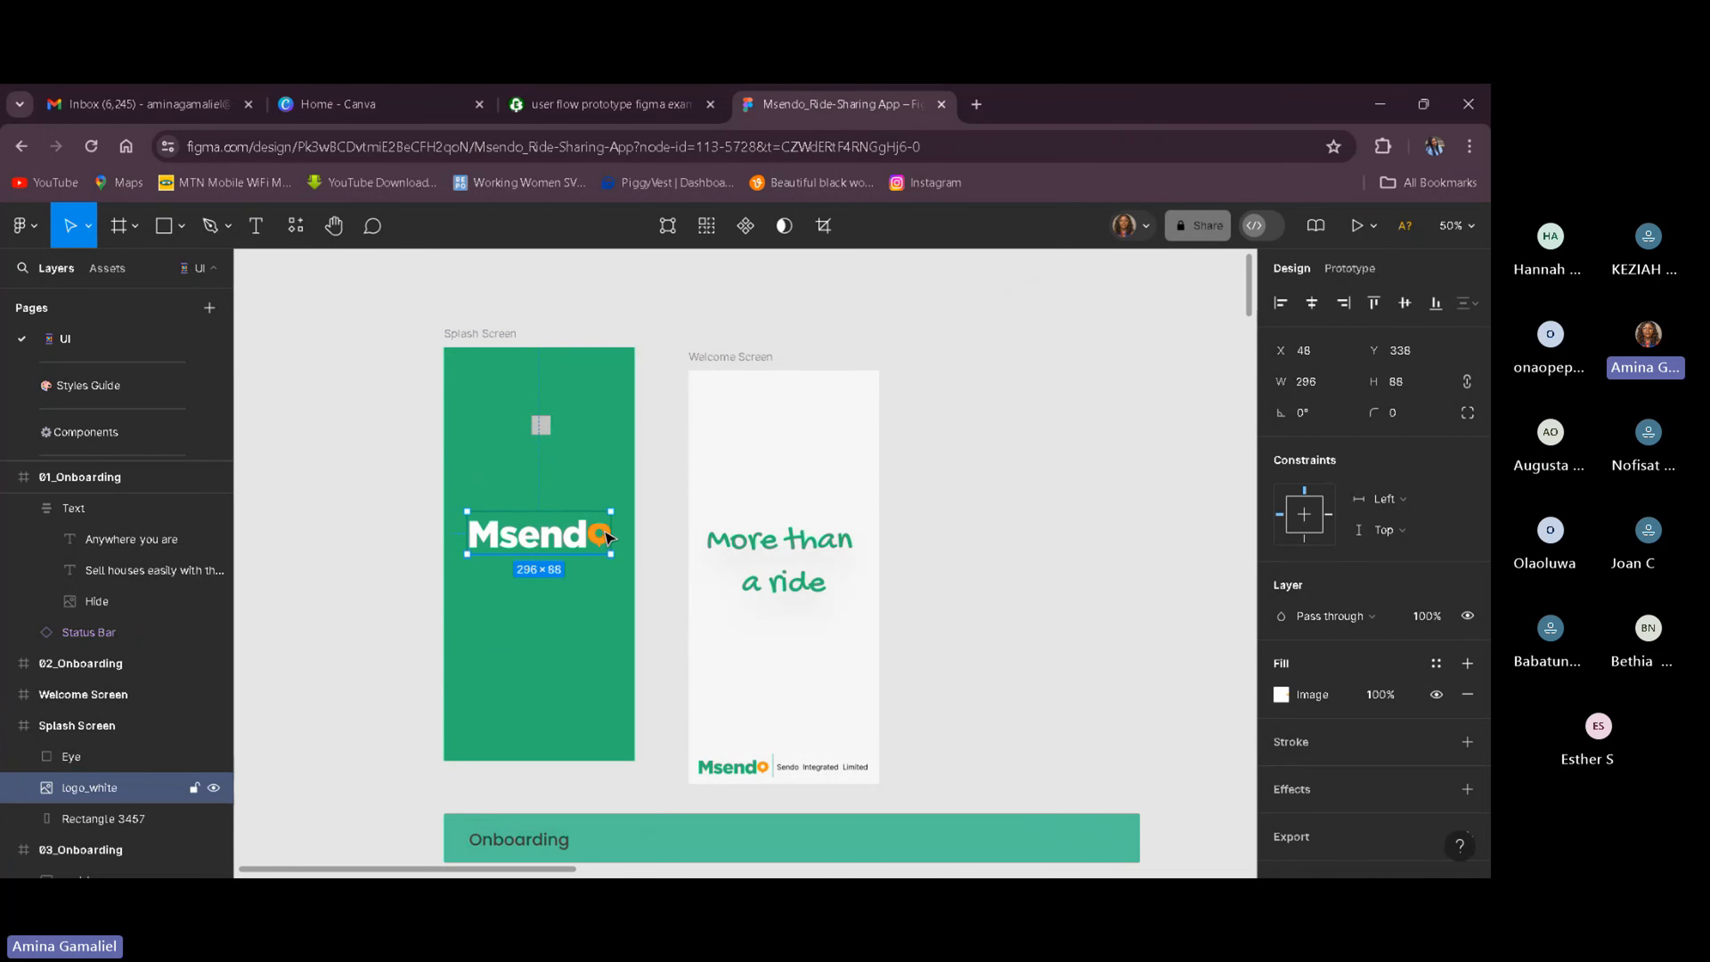
pyautogui.click(541, 425)
pyautogui.click(1280, 694)
pyautogui.click(1238, 355)
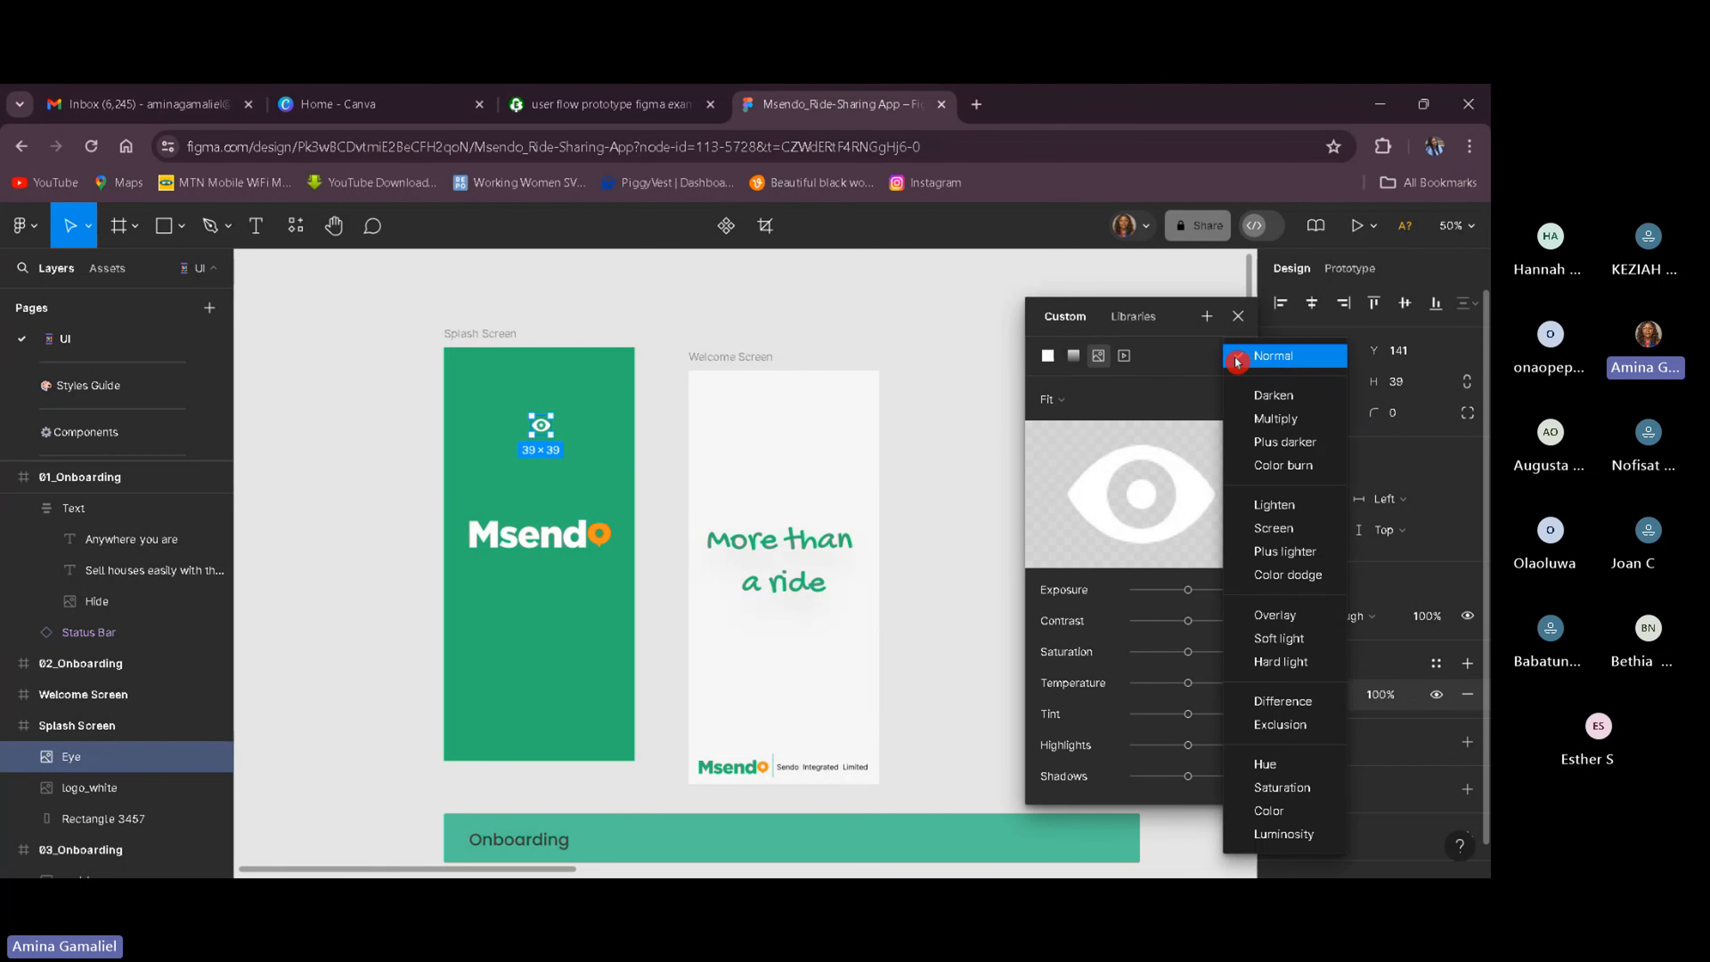
pyautogui.click(1237, 357)
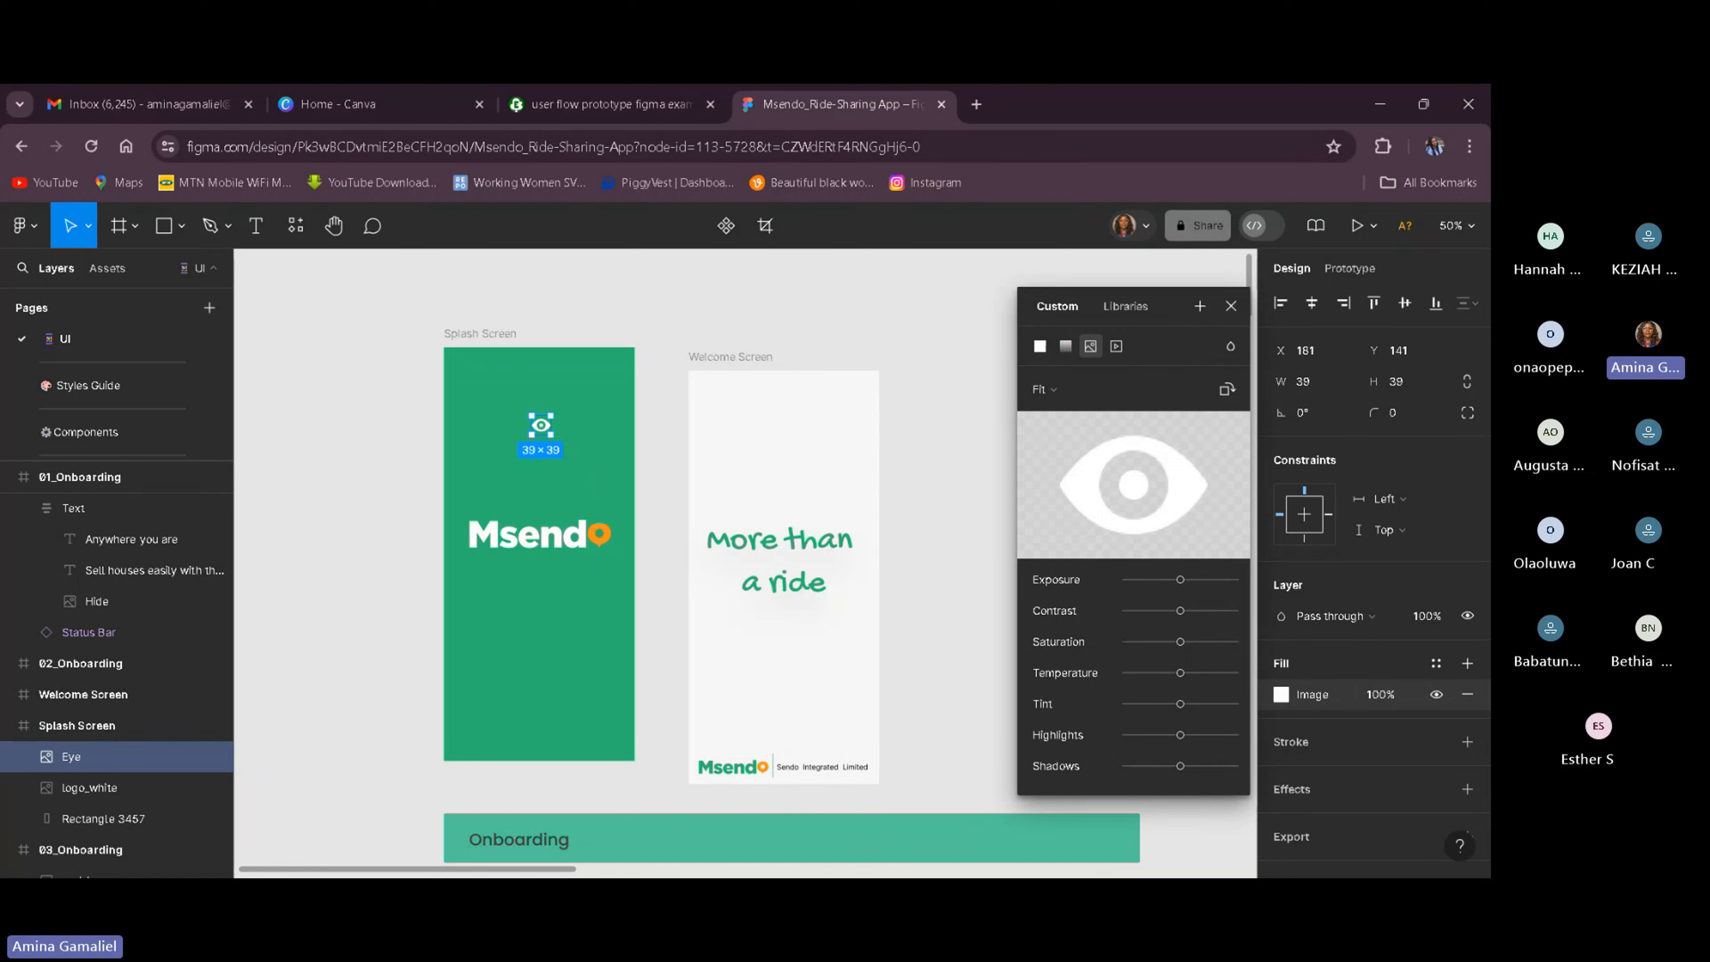
# Raise the Tint and Temperature of the Eye icon's image fill to give it a warmer colour.
pyautogui.moveTo(1176, 468)
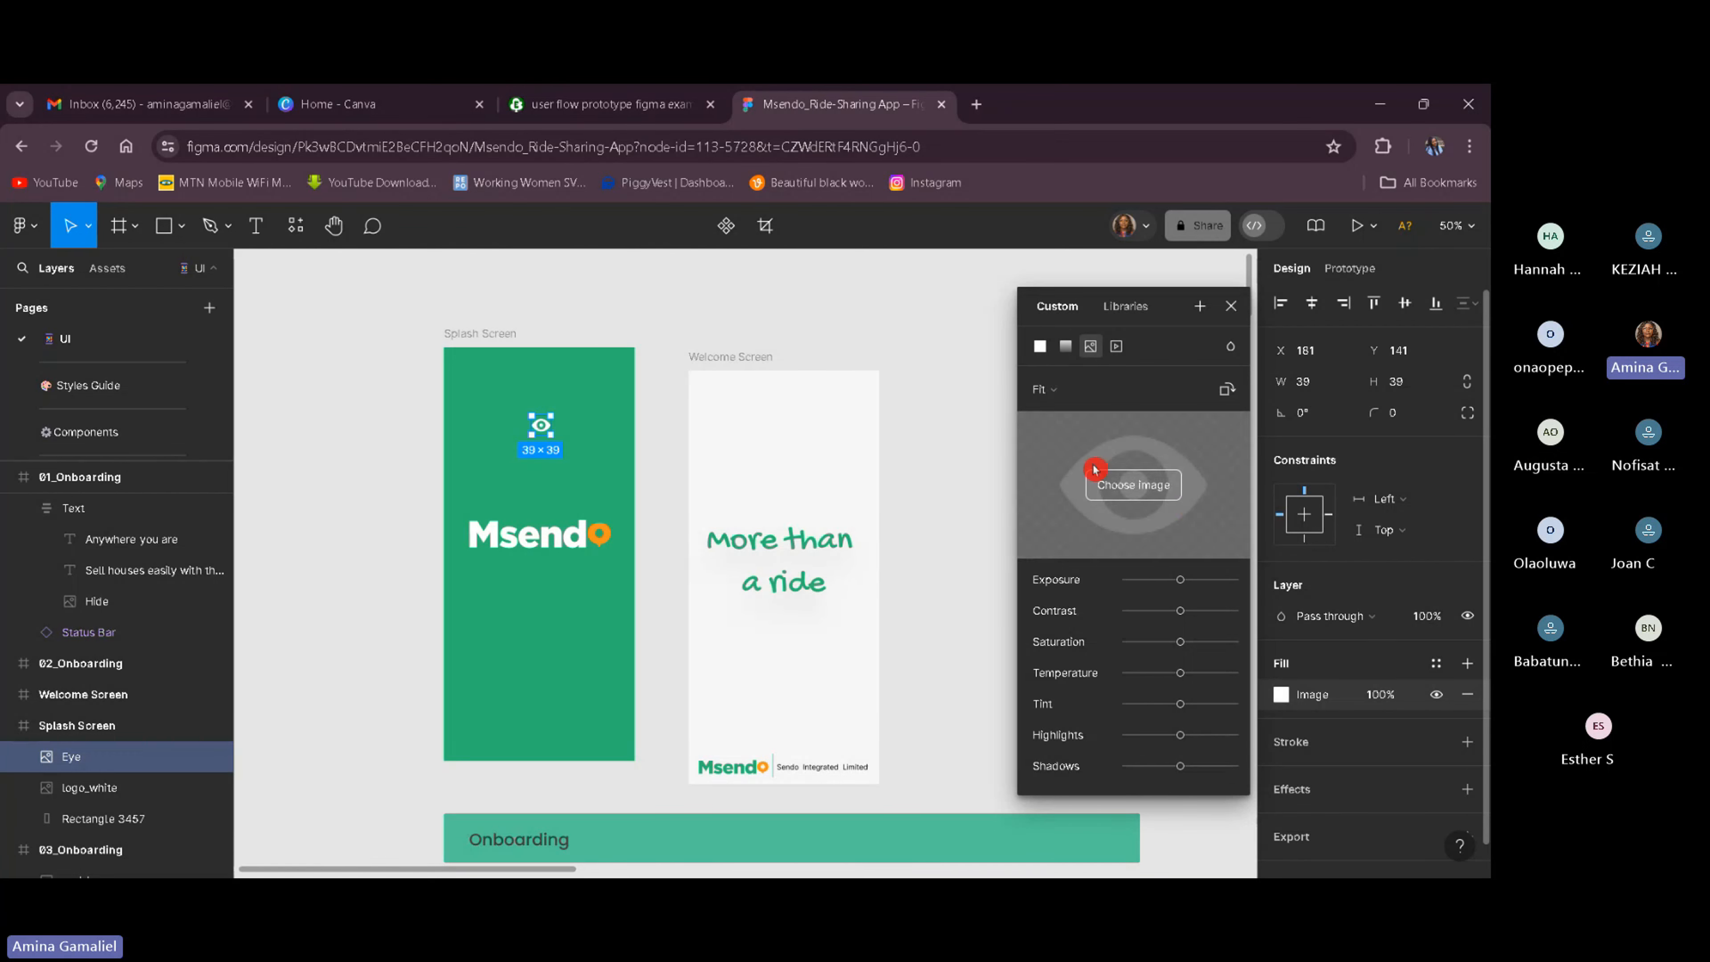
pyautogui.click(1141, 311)
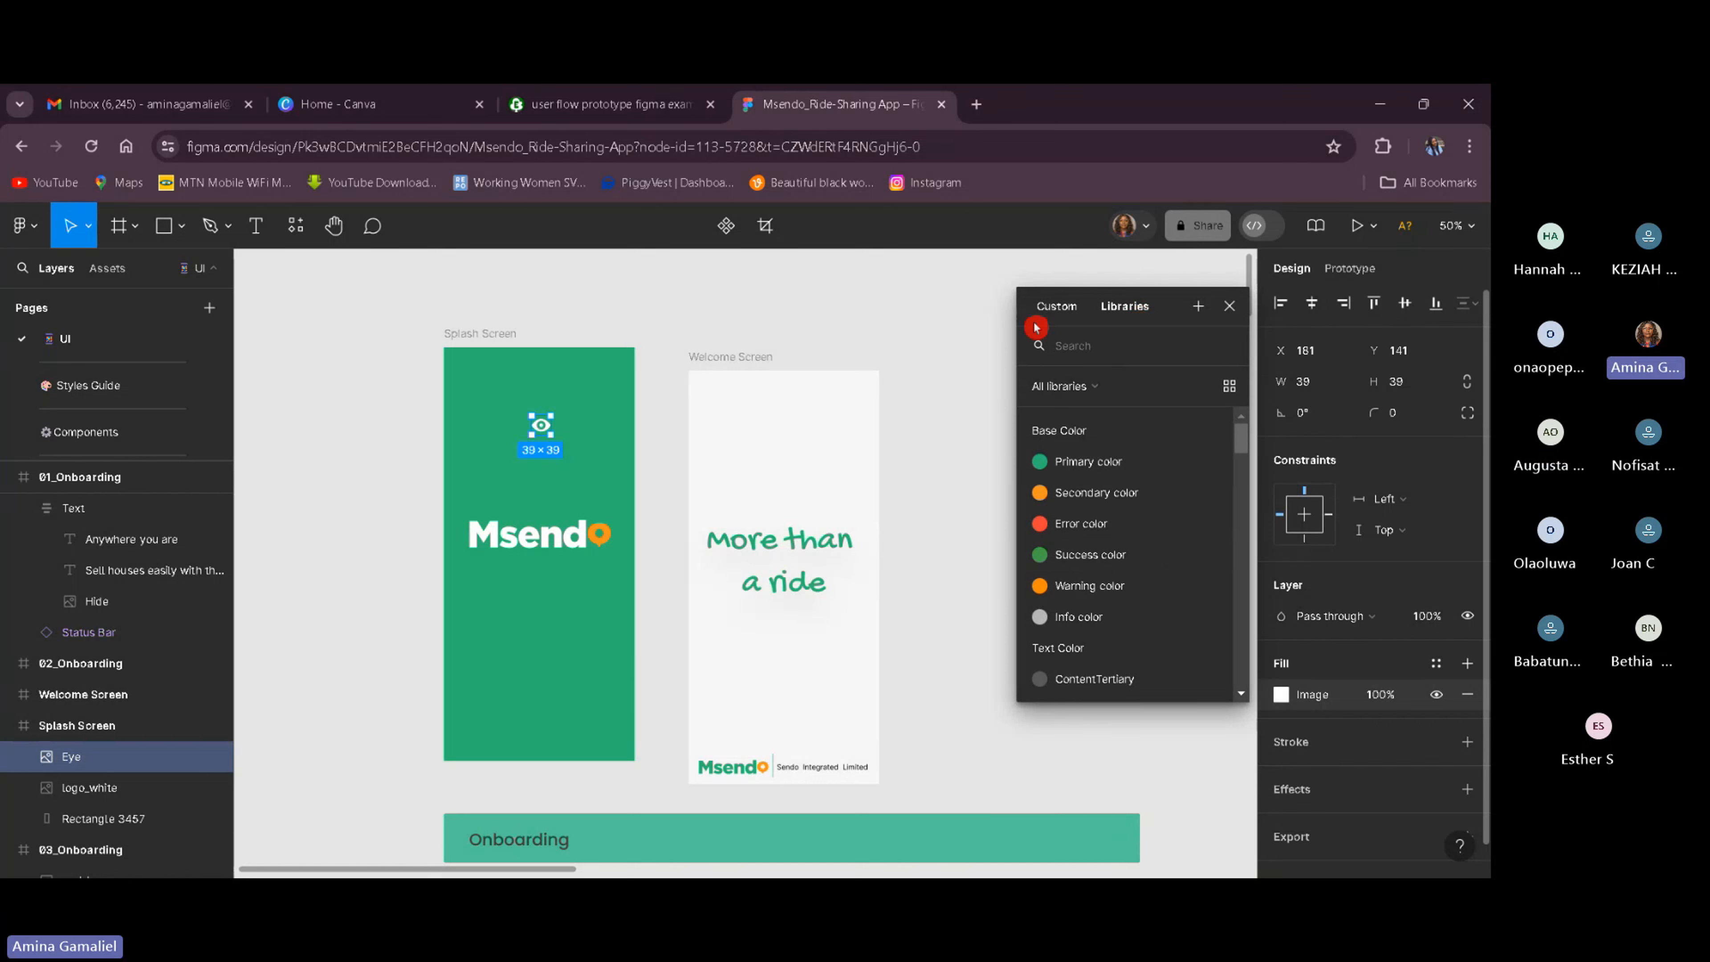
pyautogui.click(1052, 307)
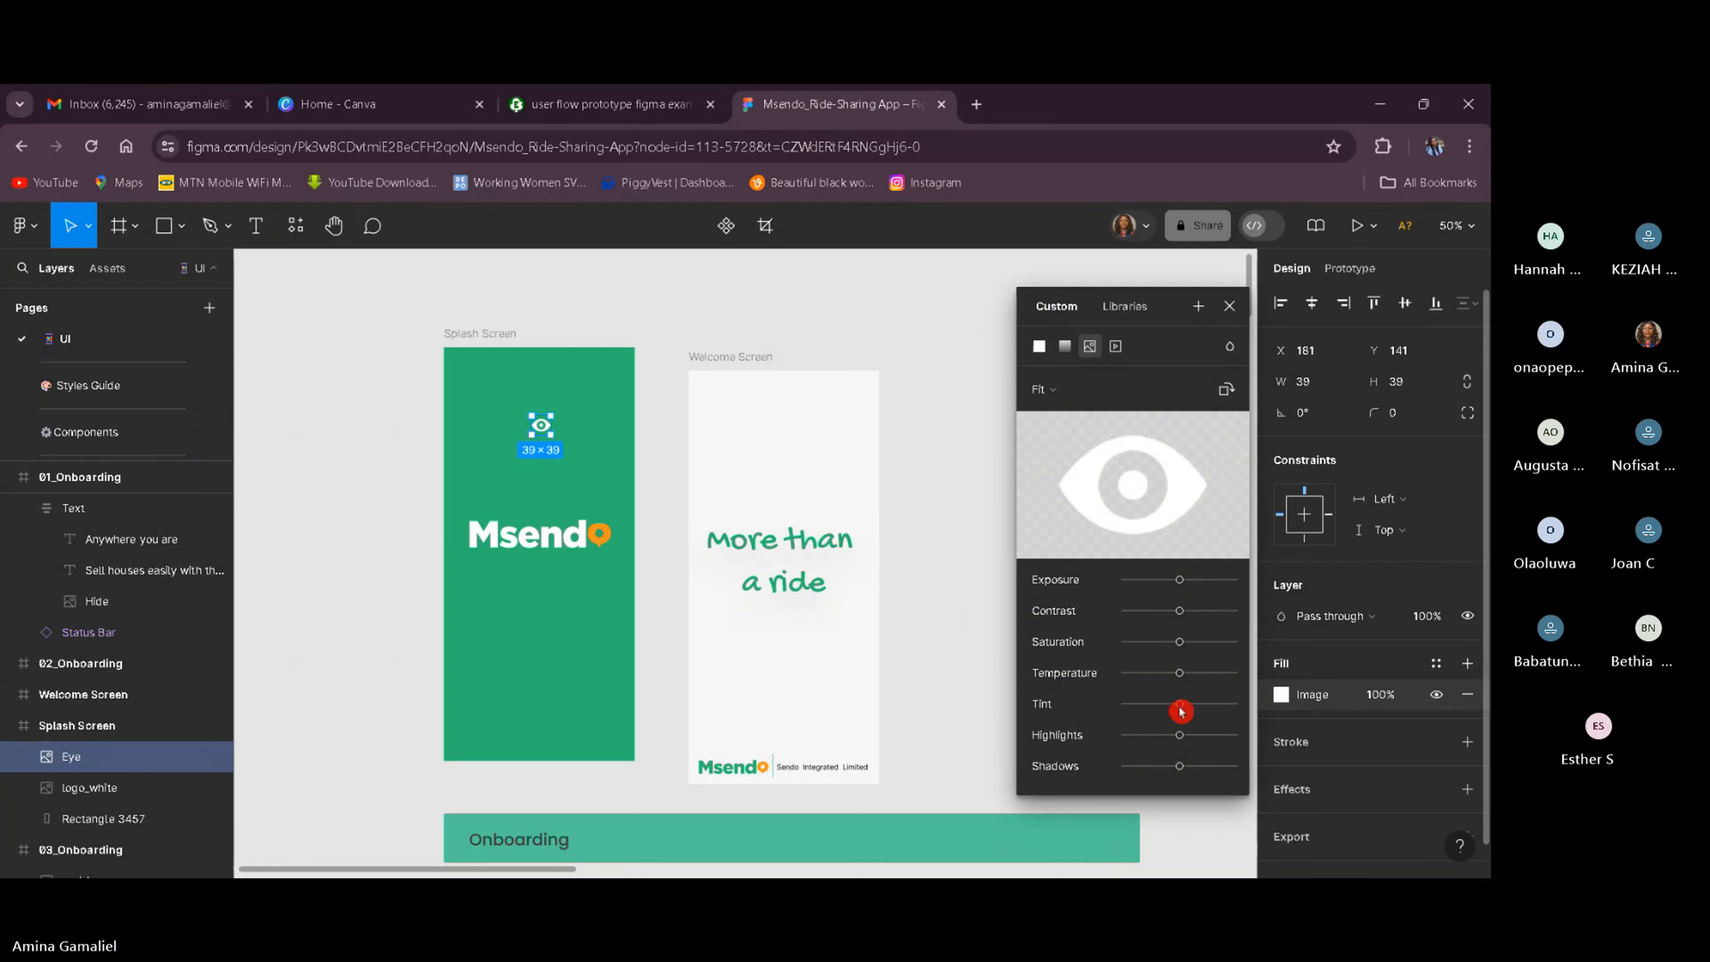
pyautogui.moveTo(1177, 704); pyautogui.dragTo(1223, 673)
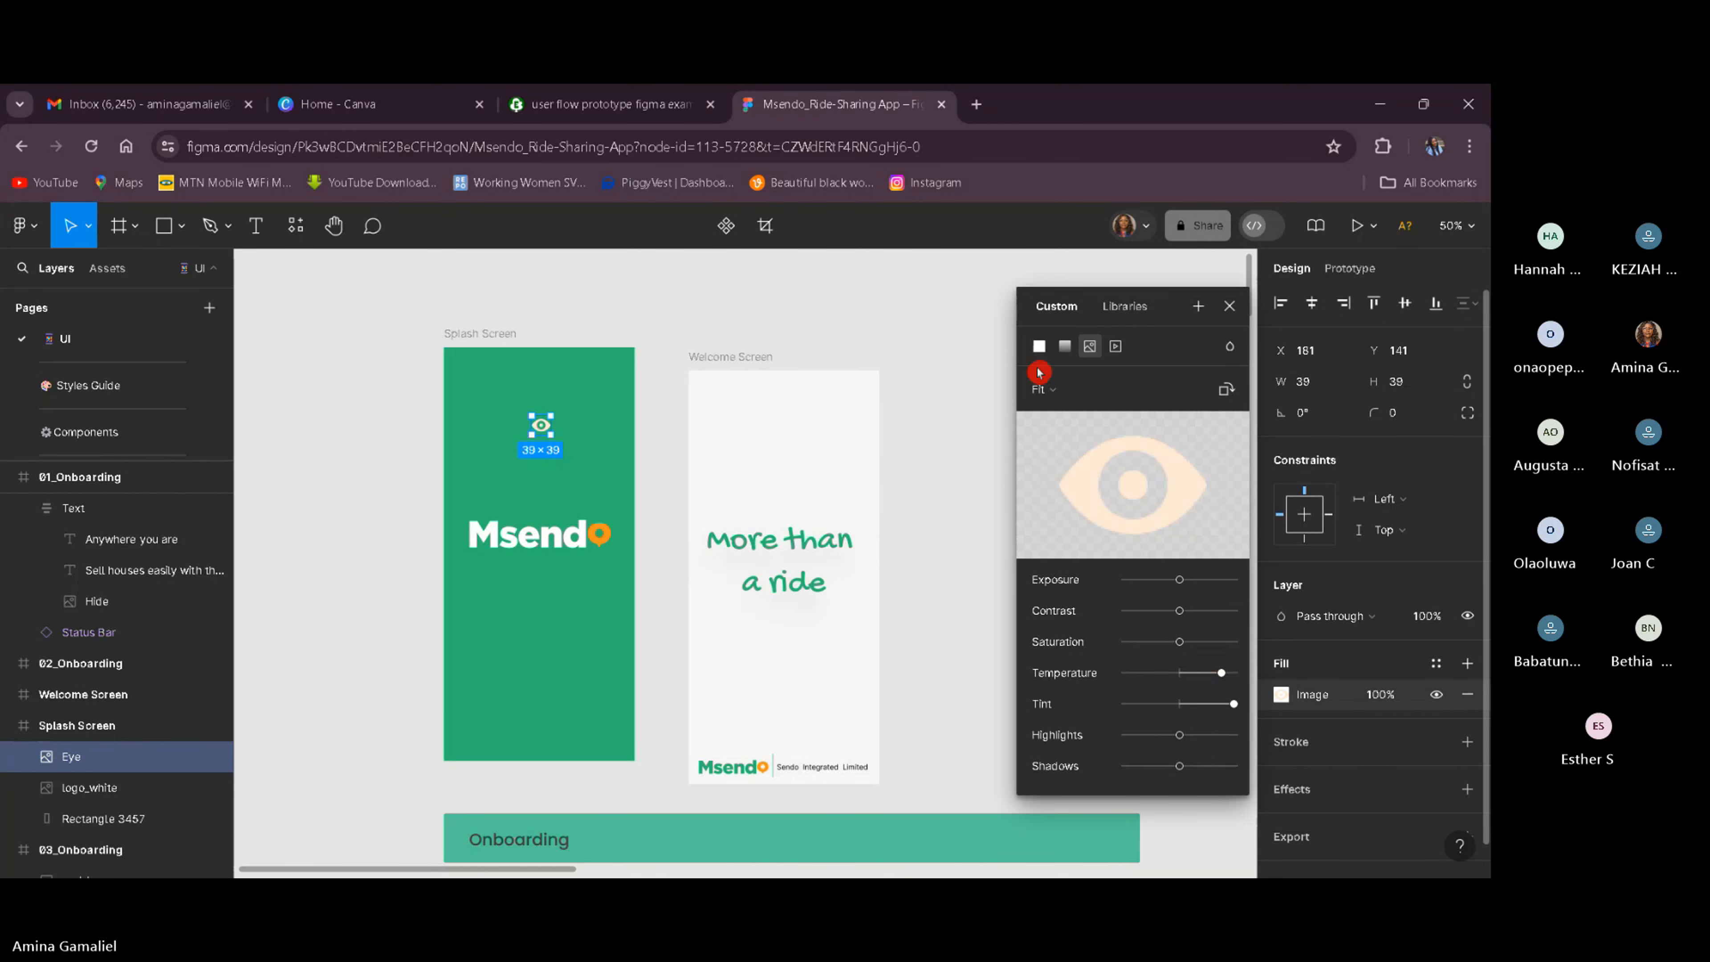
# Try a solid orange FF5F00 fill on the Eye icon, then undo back to the adjusted image fill.
pyautogui.click(1041, 351)
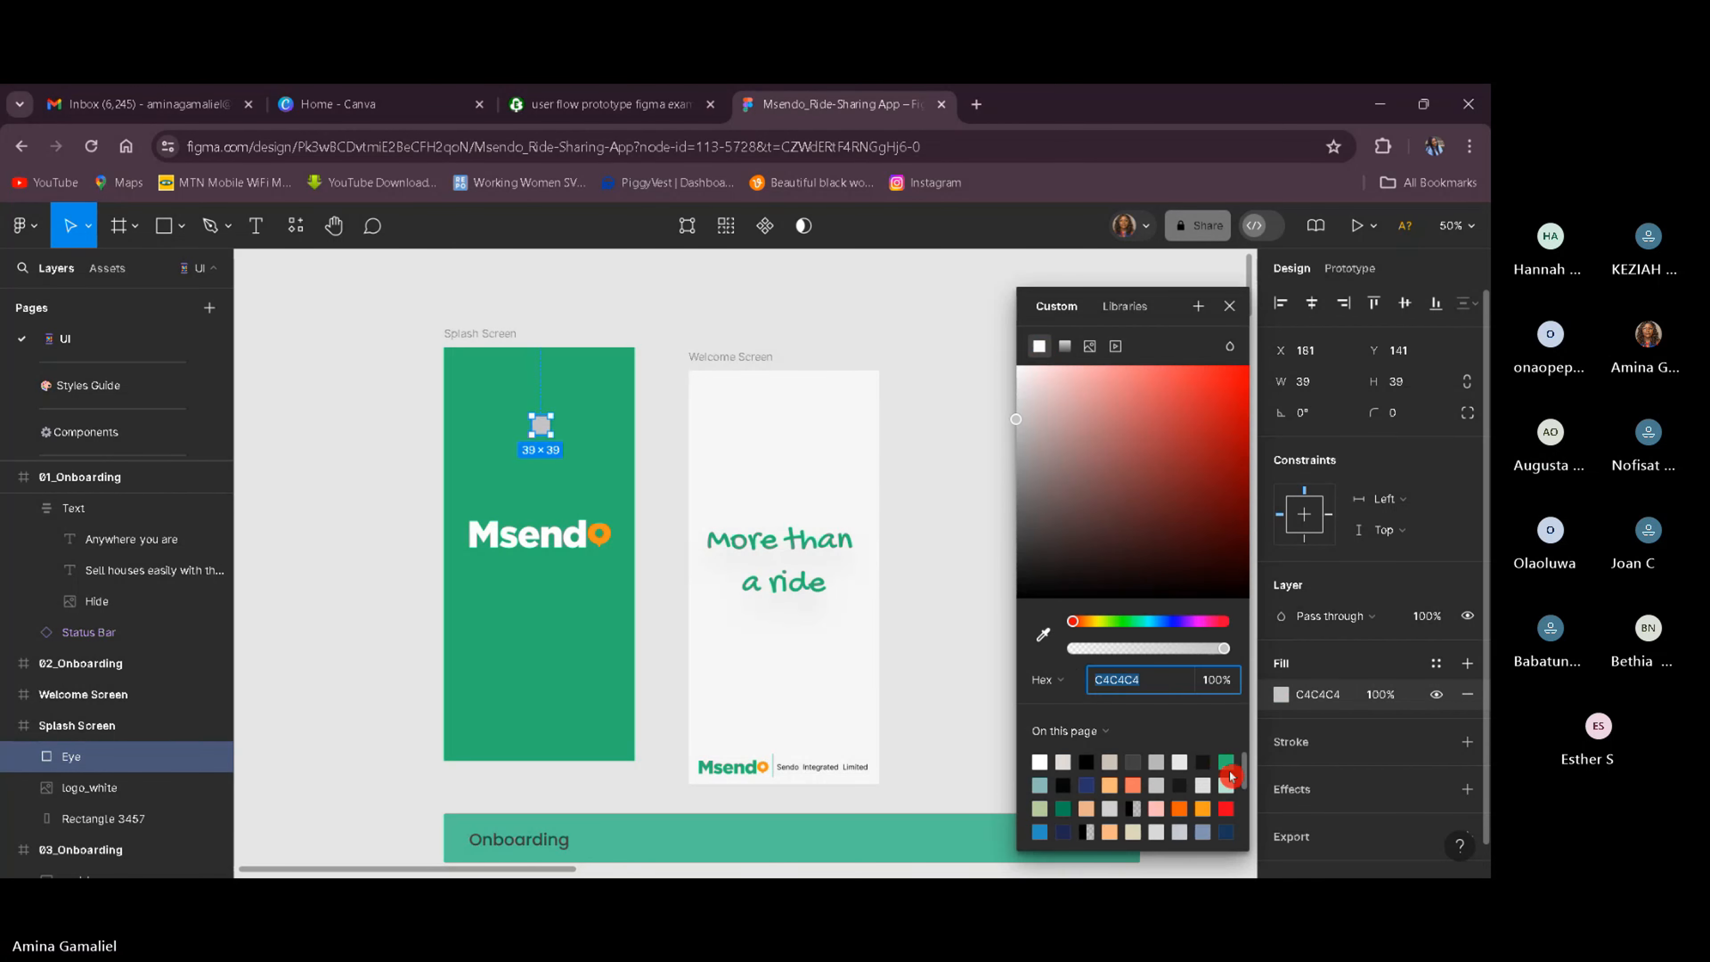
pyautogui.click(1181, 808)
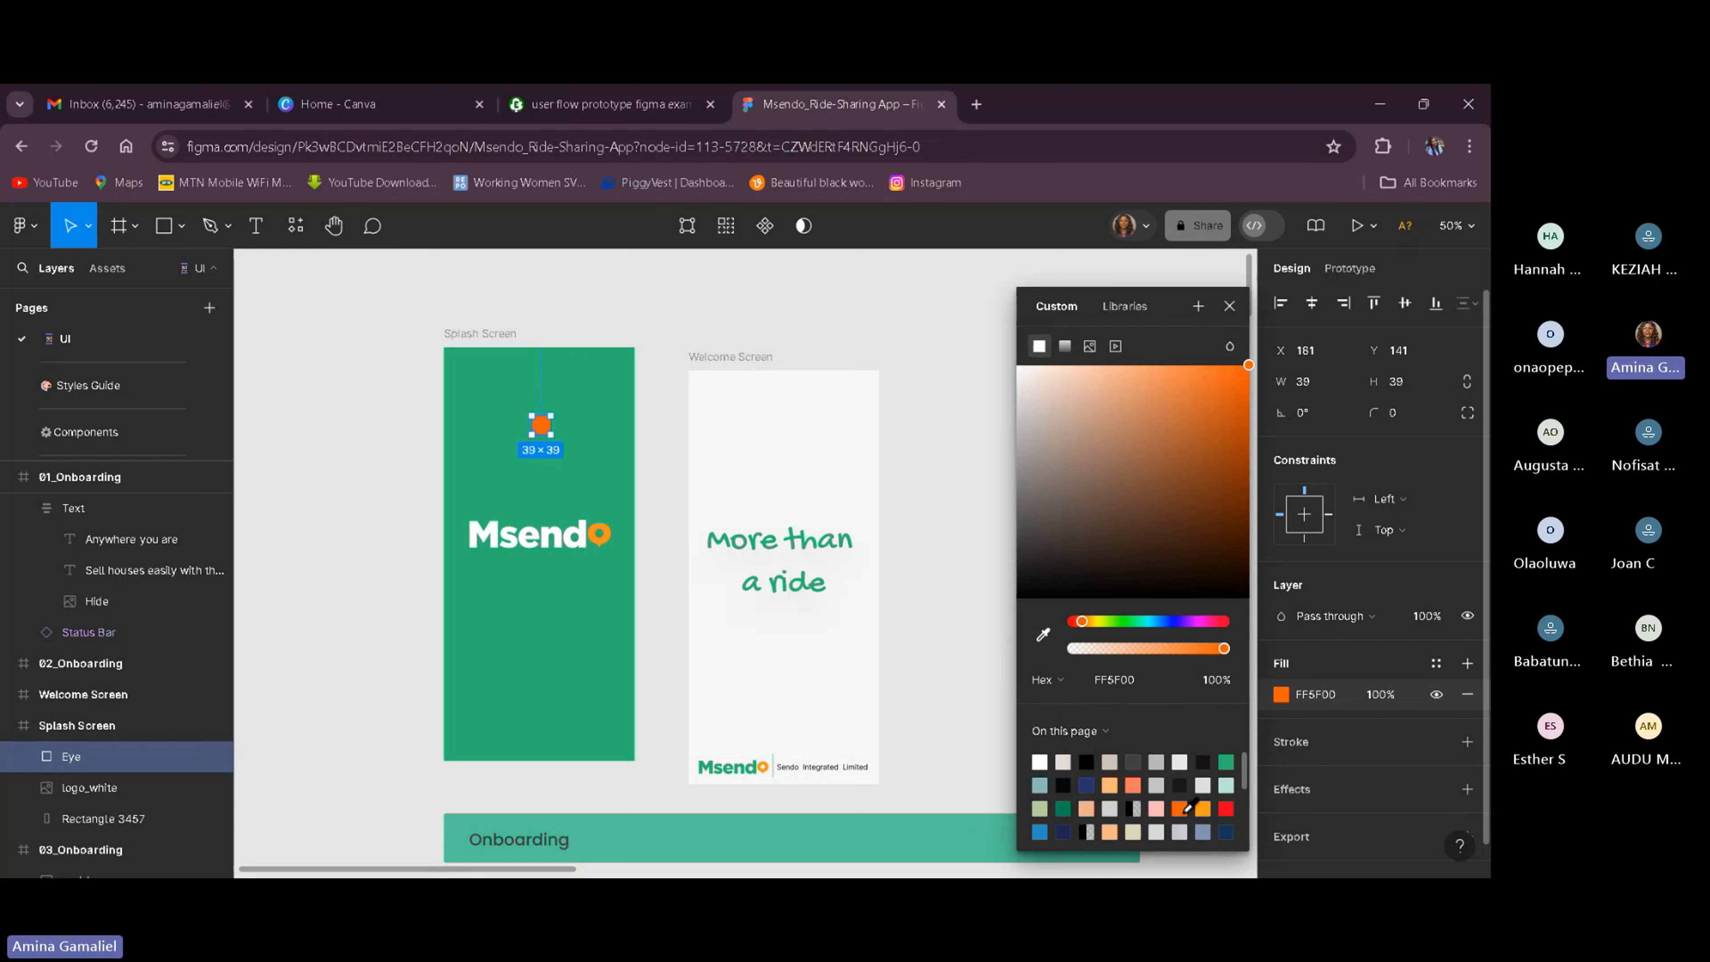
pyautogui.hotkey('ctrl', 'z')
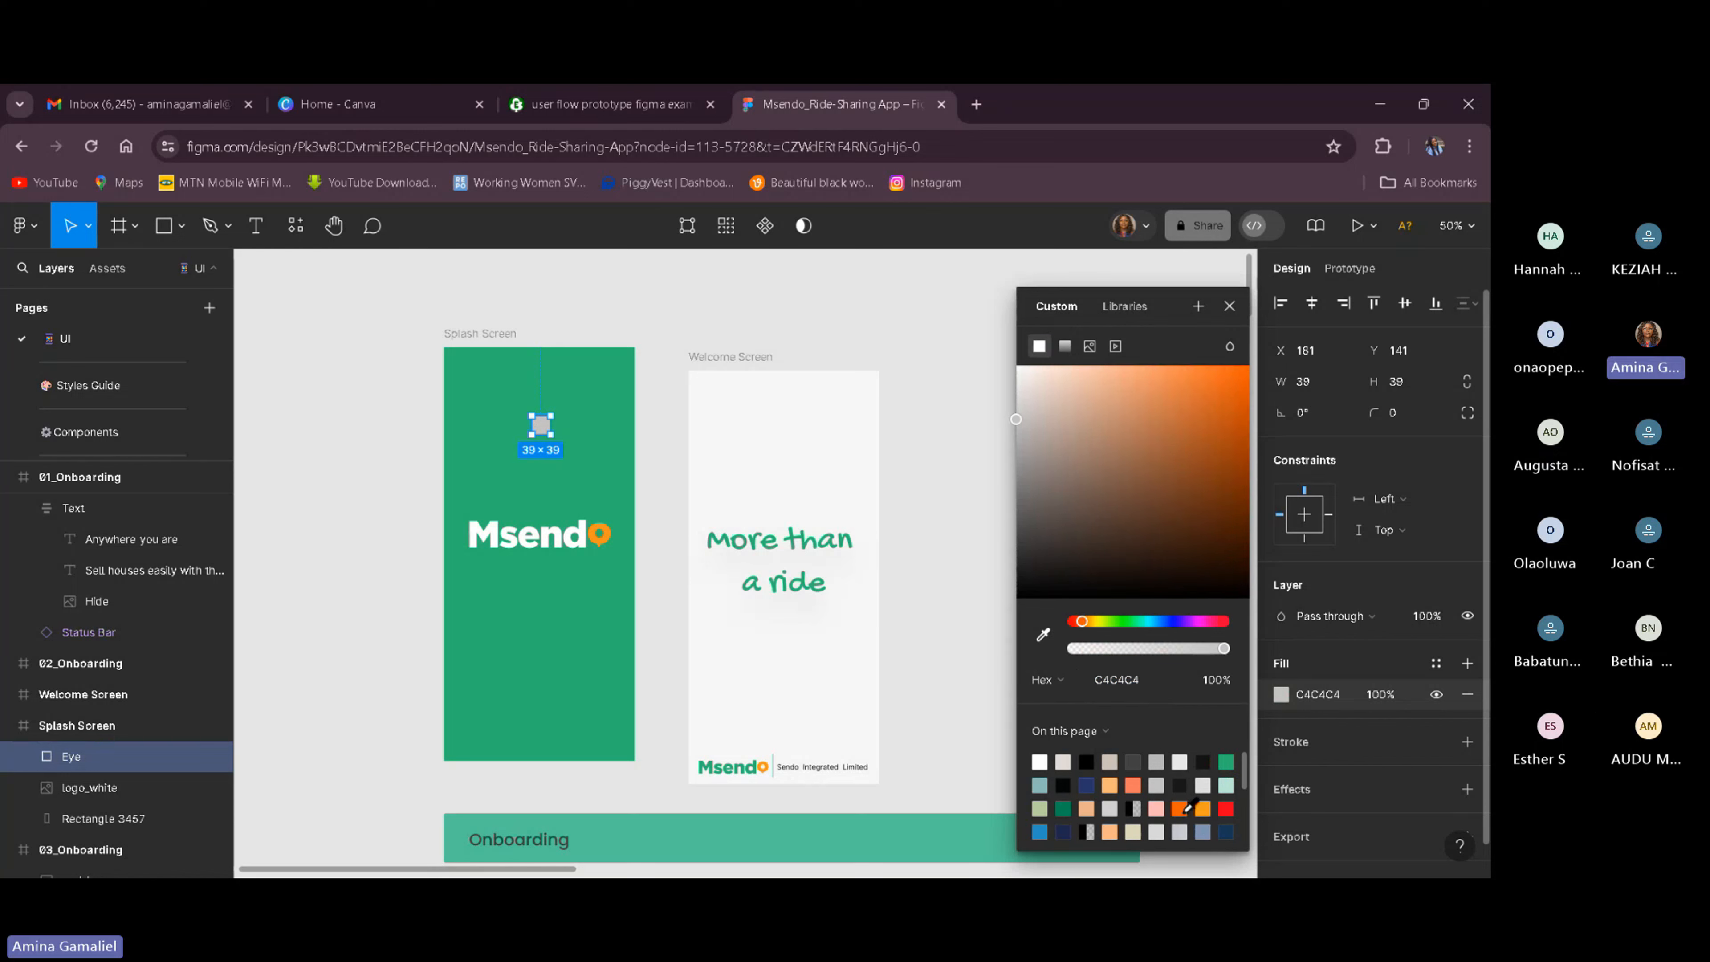
pyautogui.click(904, 816)
pyautogui.hotkey('ctrl', 'z')
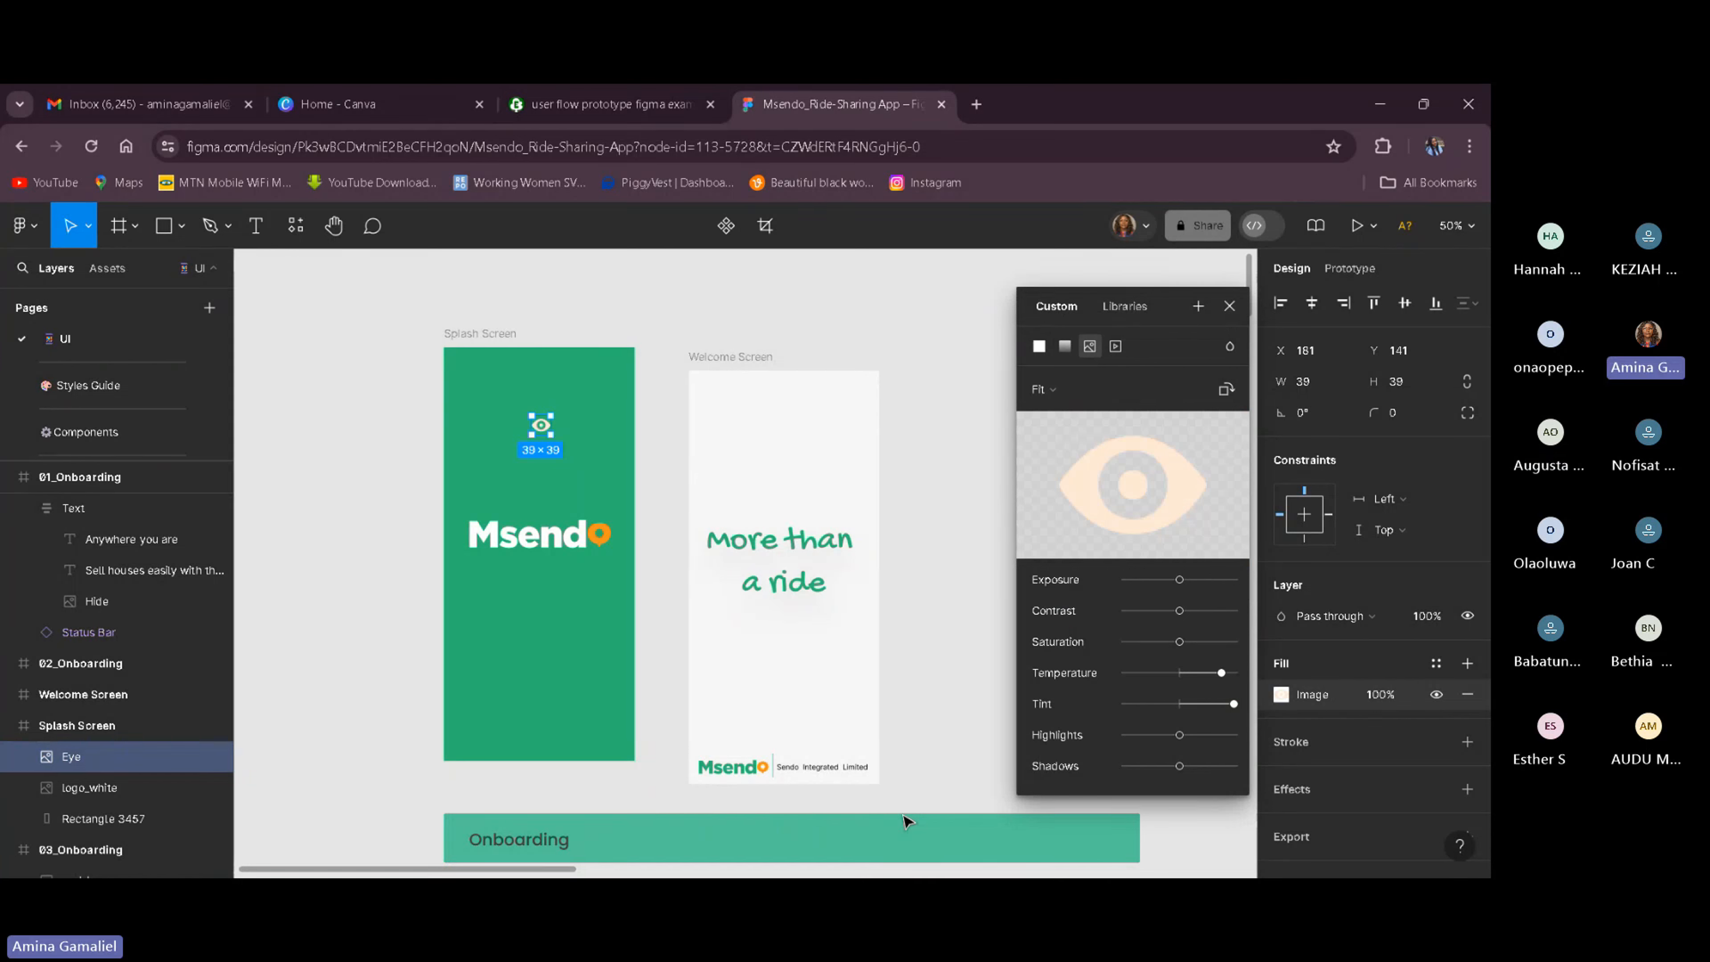
pyautogui.click(1230, 306)
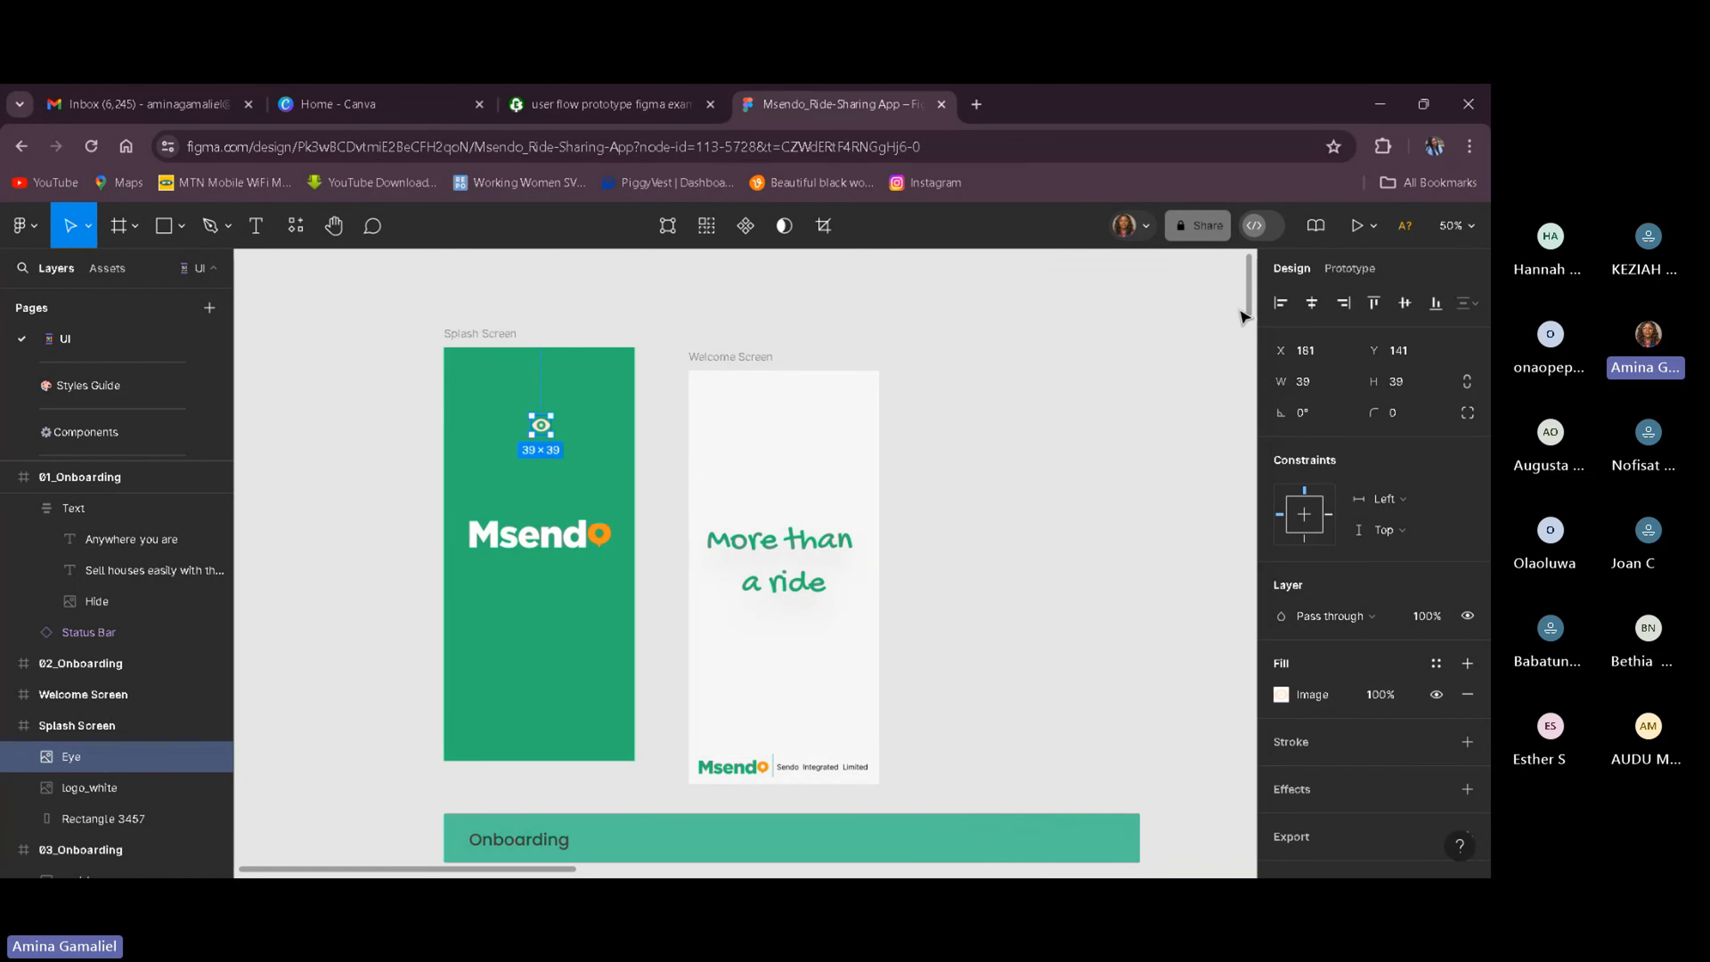
# Run the Icons8 plugin again and view its photo collection.
pyautogui.click(24, 225)
pyautogui.moveTo(94, 580)
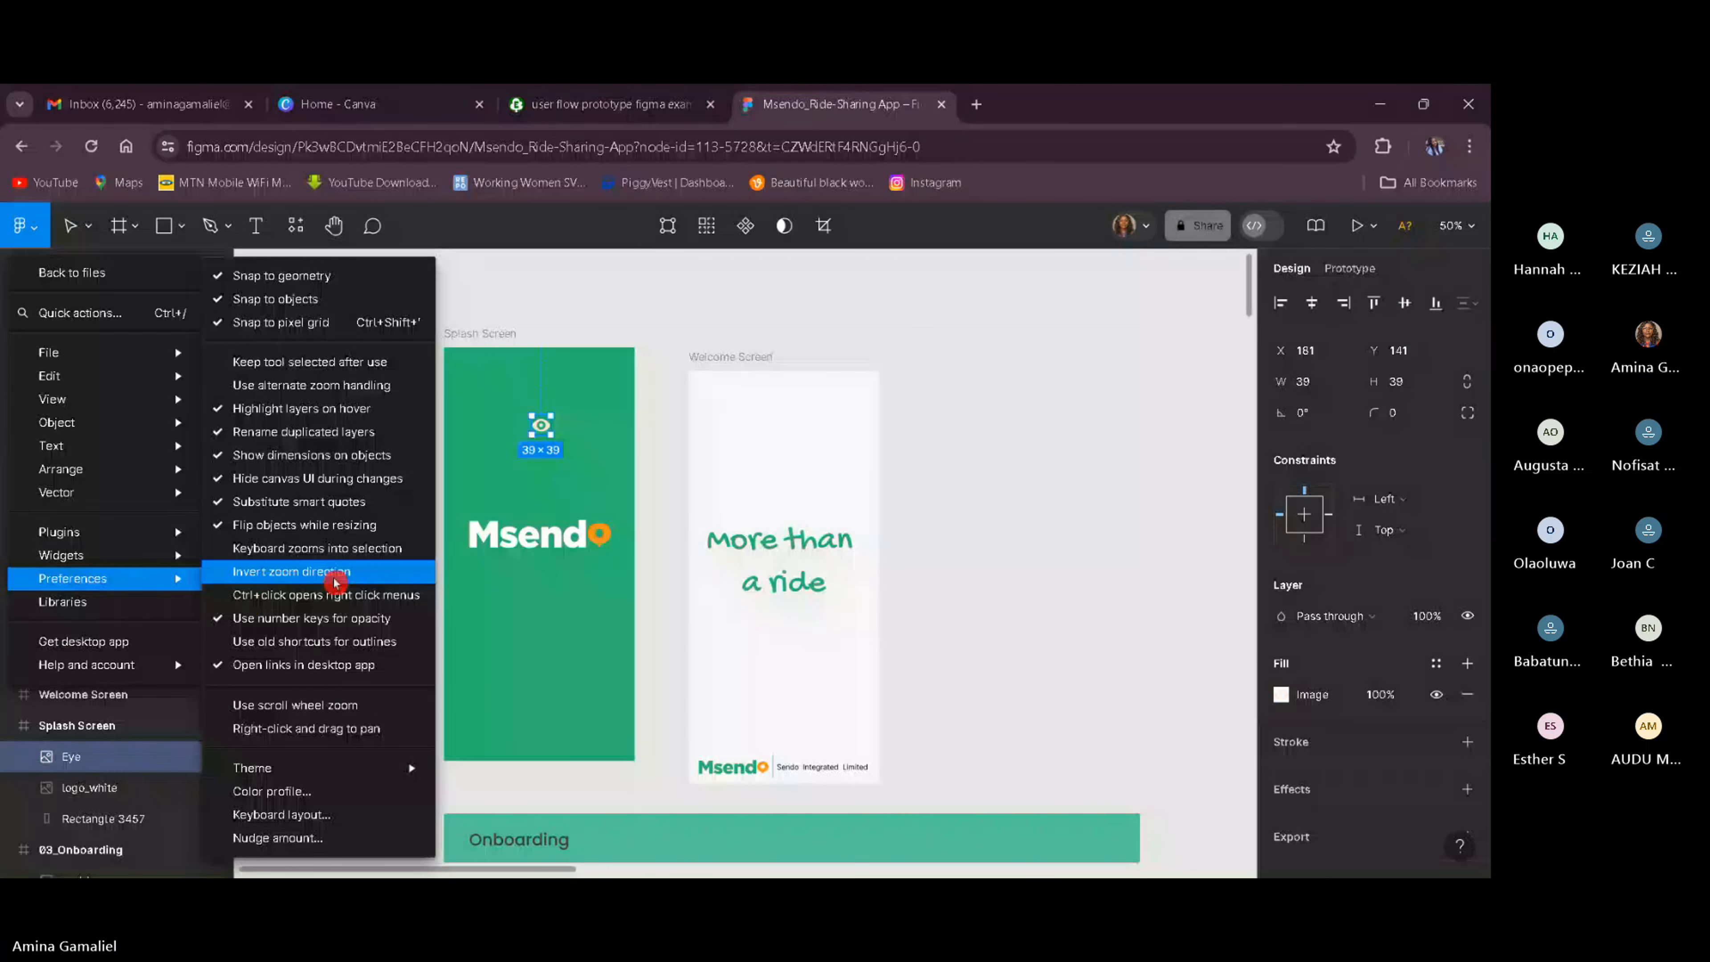
pyautogui.moveTo(175, 535)
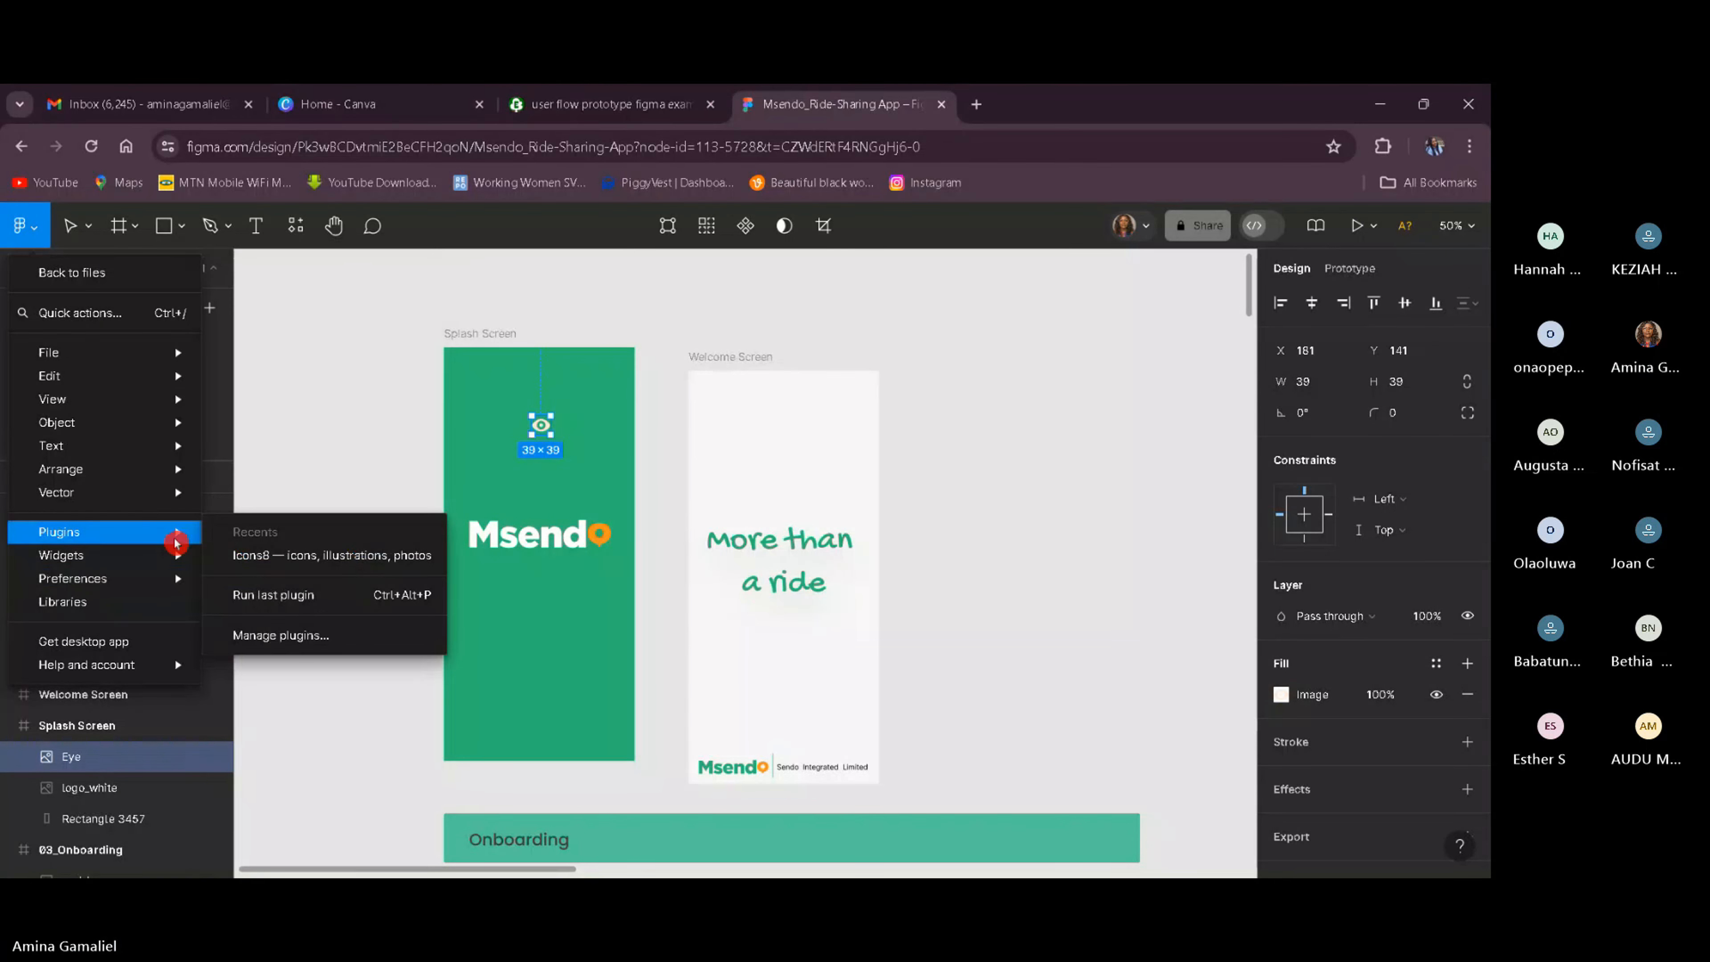
pyautogui.click(310, 565)
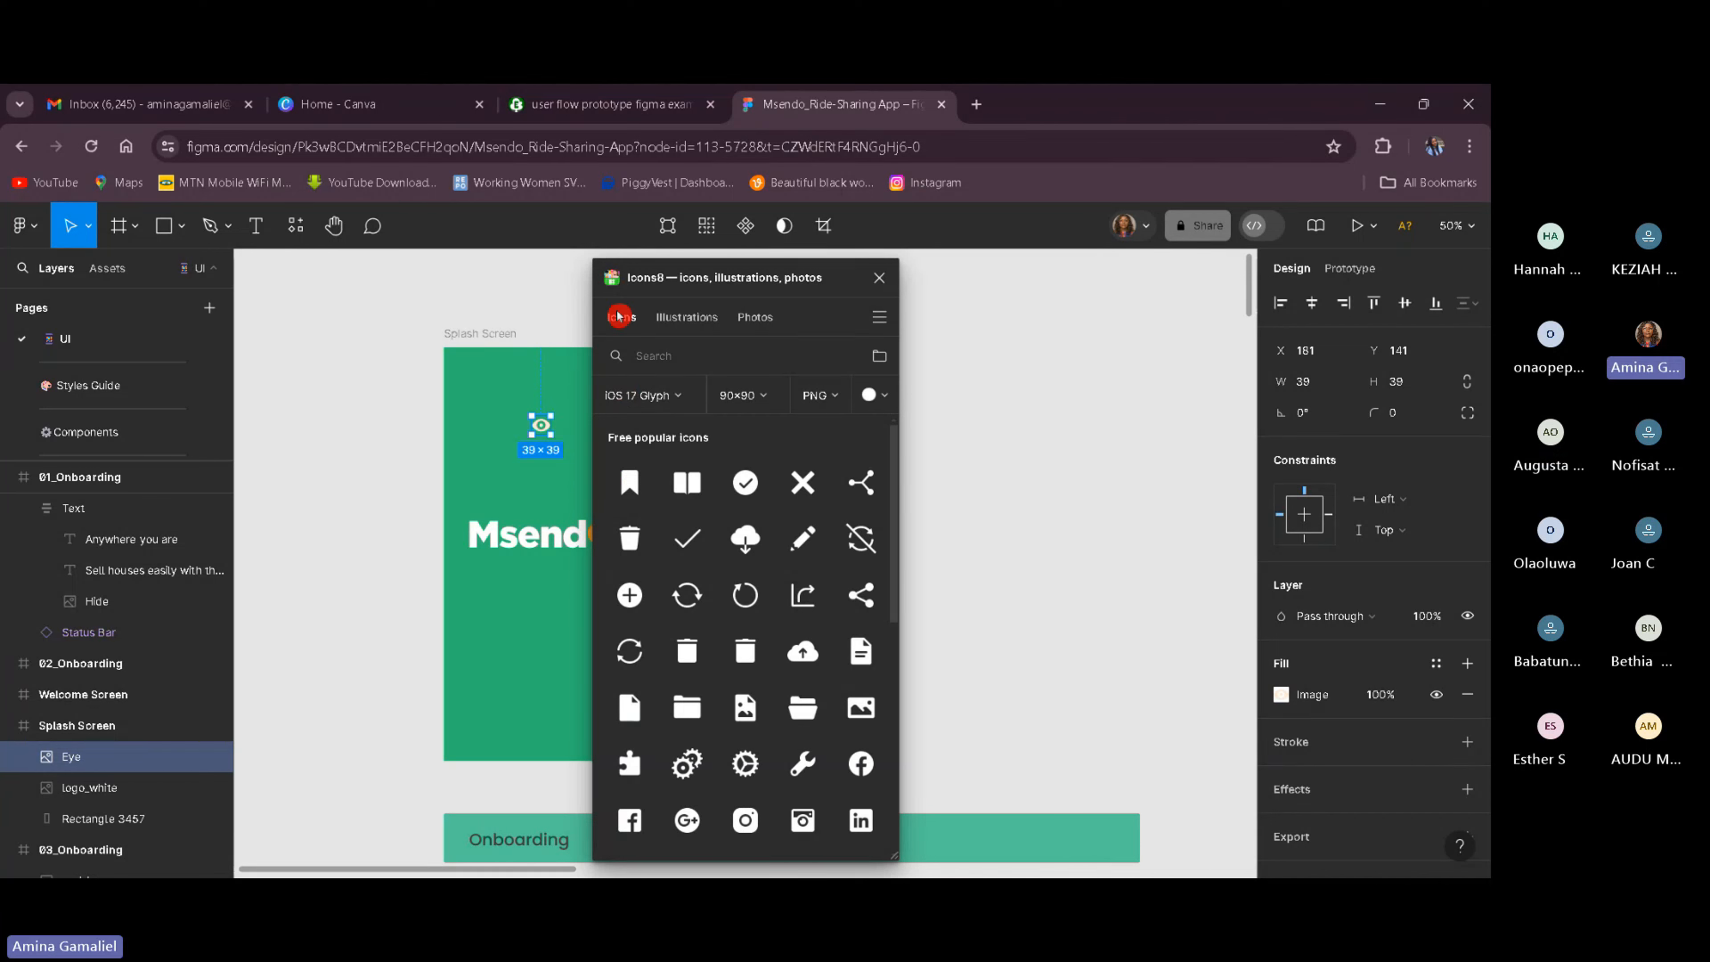
pyautogui.click(749, 324)
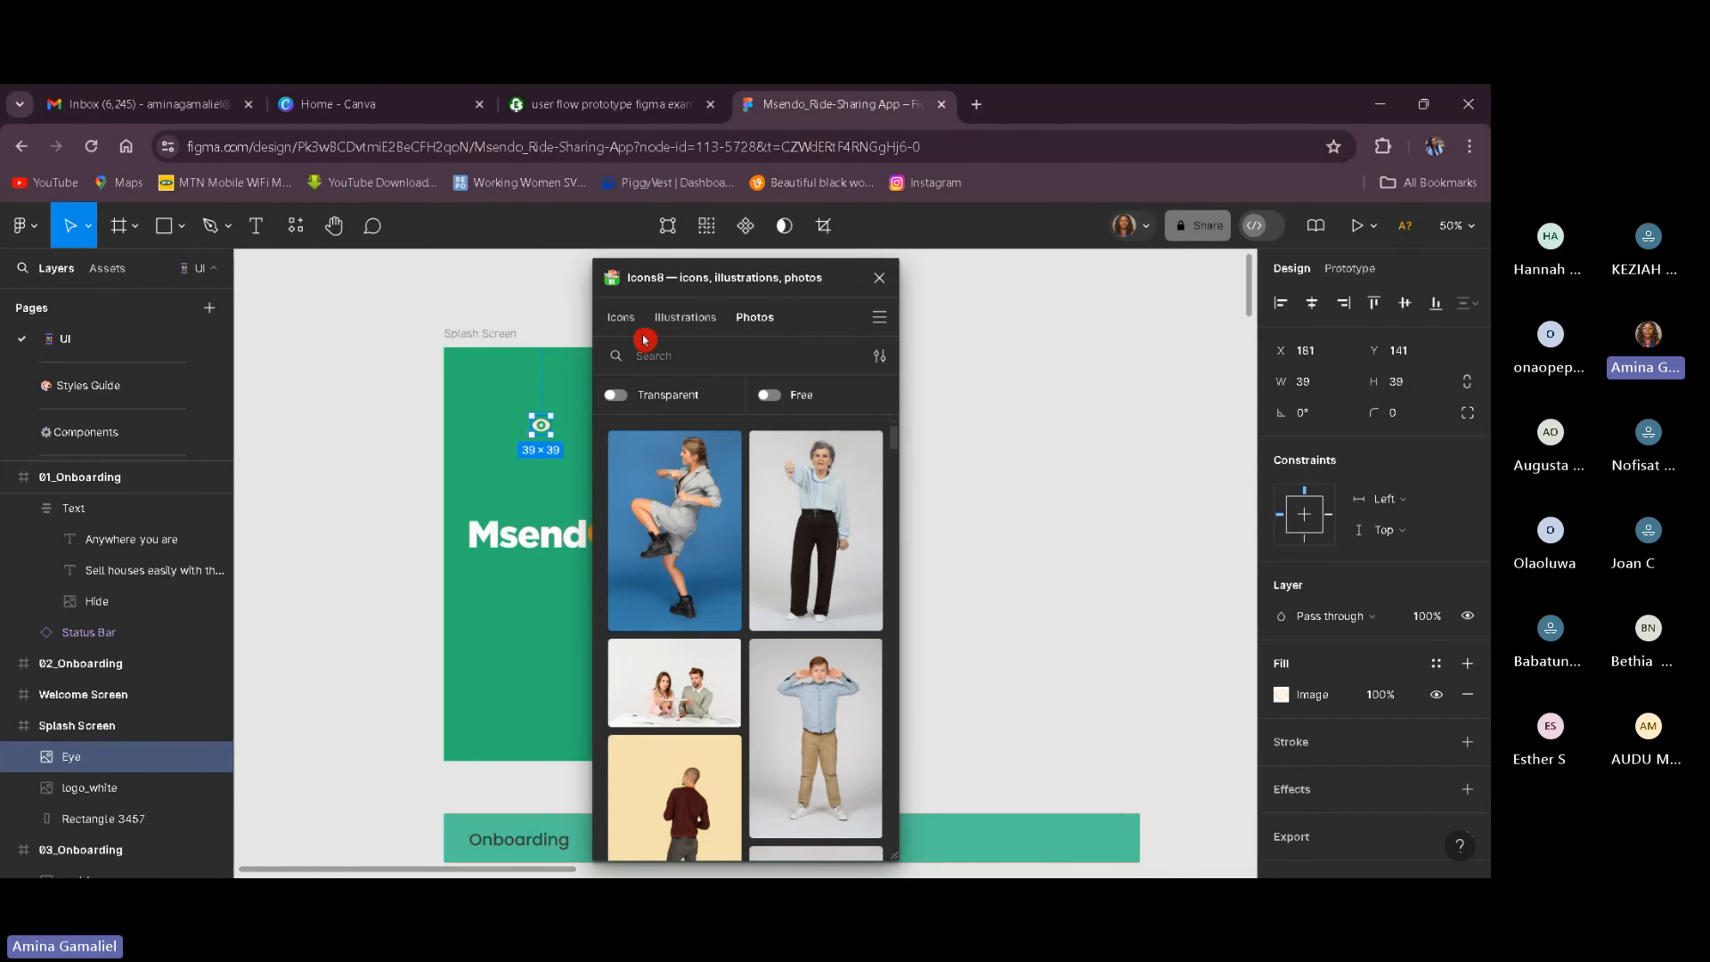
# Browse the Icons8 plugin's popular icon collection, then close the plugin.
pyautogui.click(609, 328)
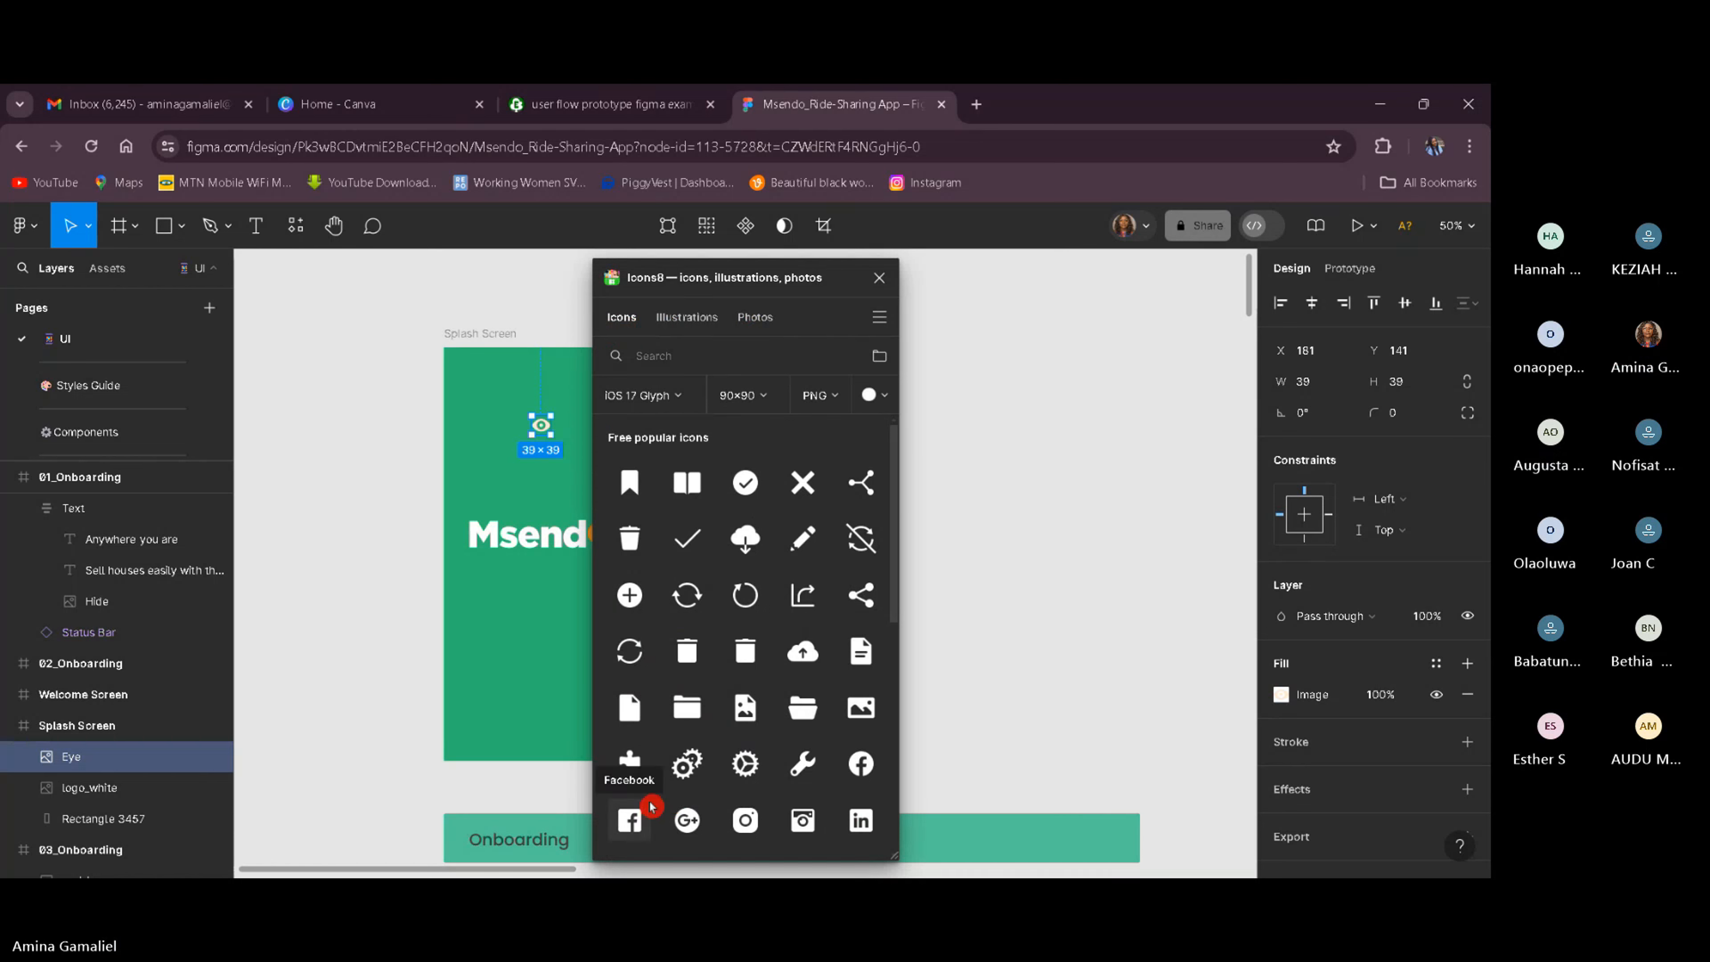
pyautogui.scroll(-5, 650, 809)
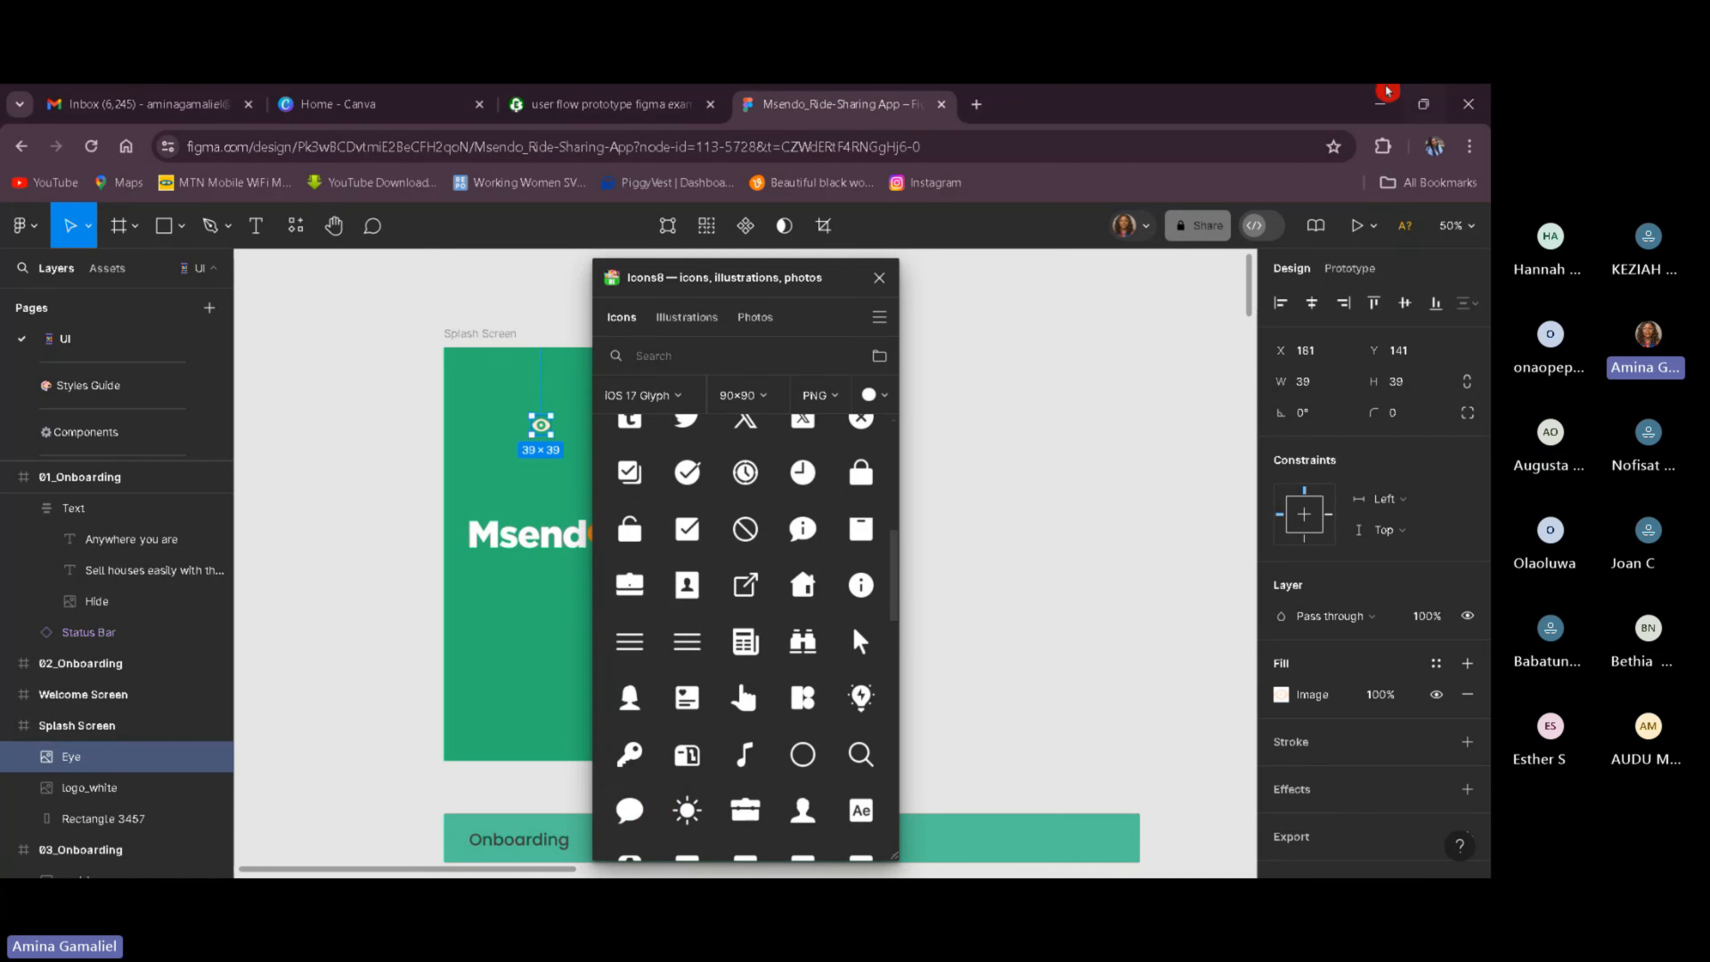
pyautogui.click(886, 276)
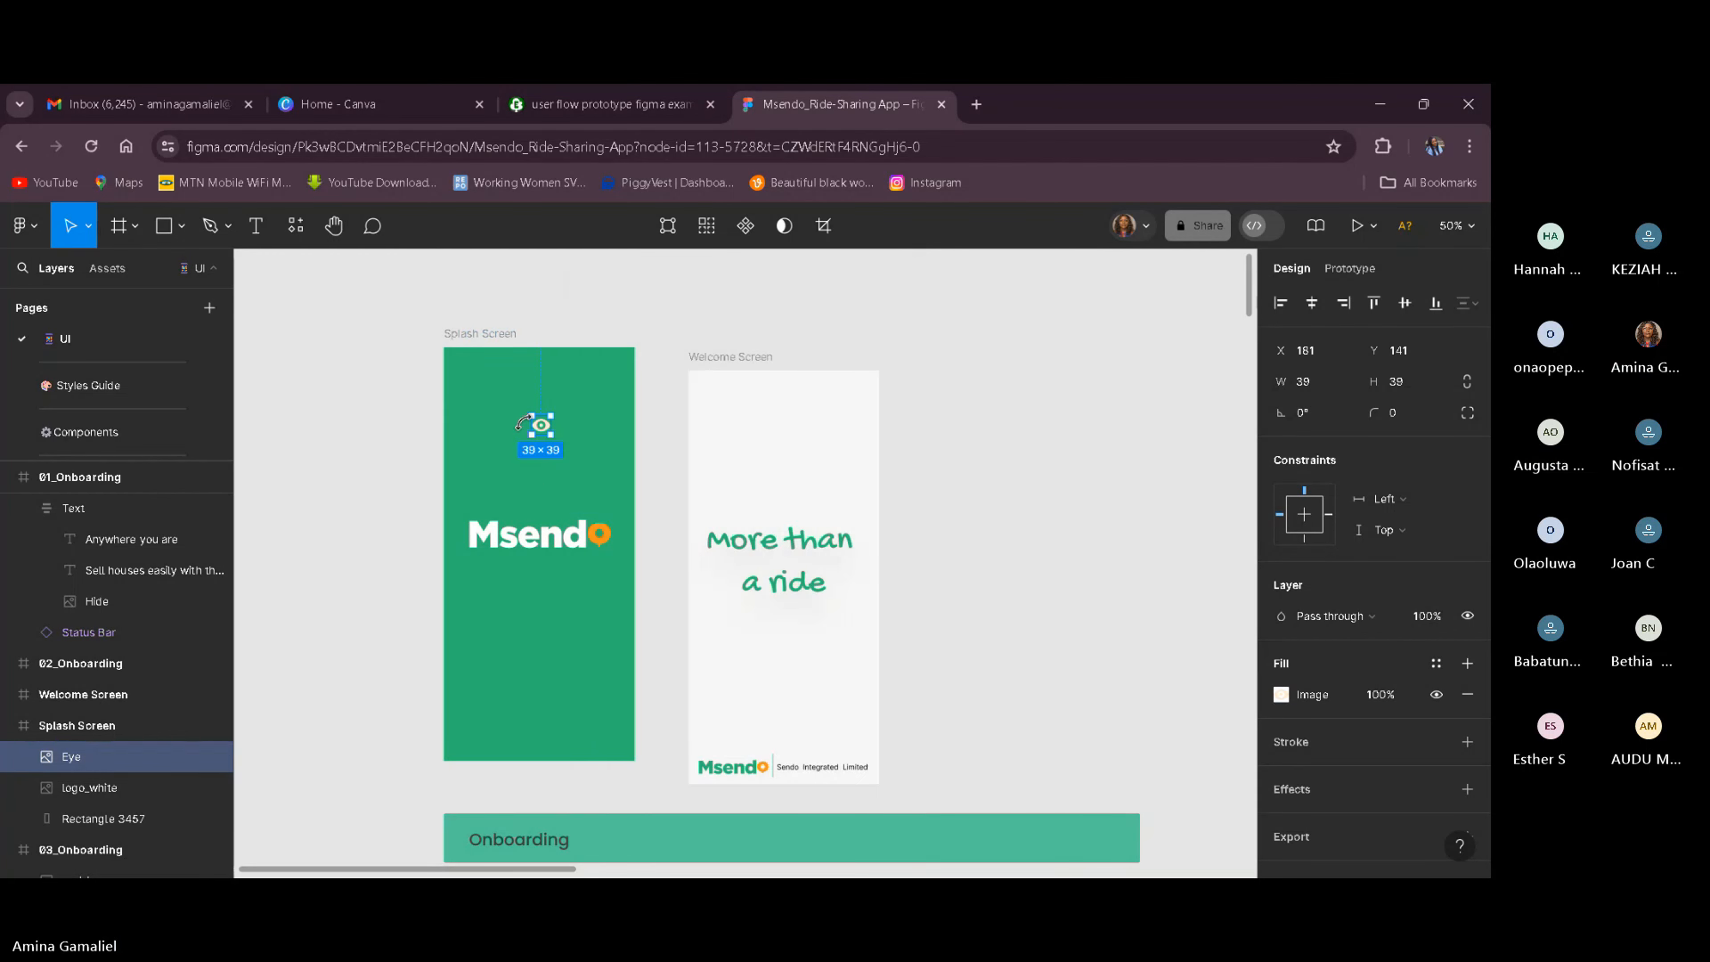
# Run the last used plugin, Icons8, again on the Splash Screen's Eye icon.
pyautogui.click(42, 228)
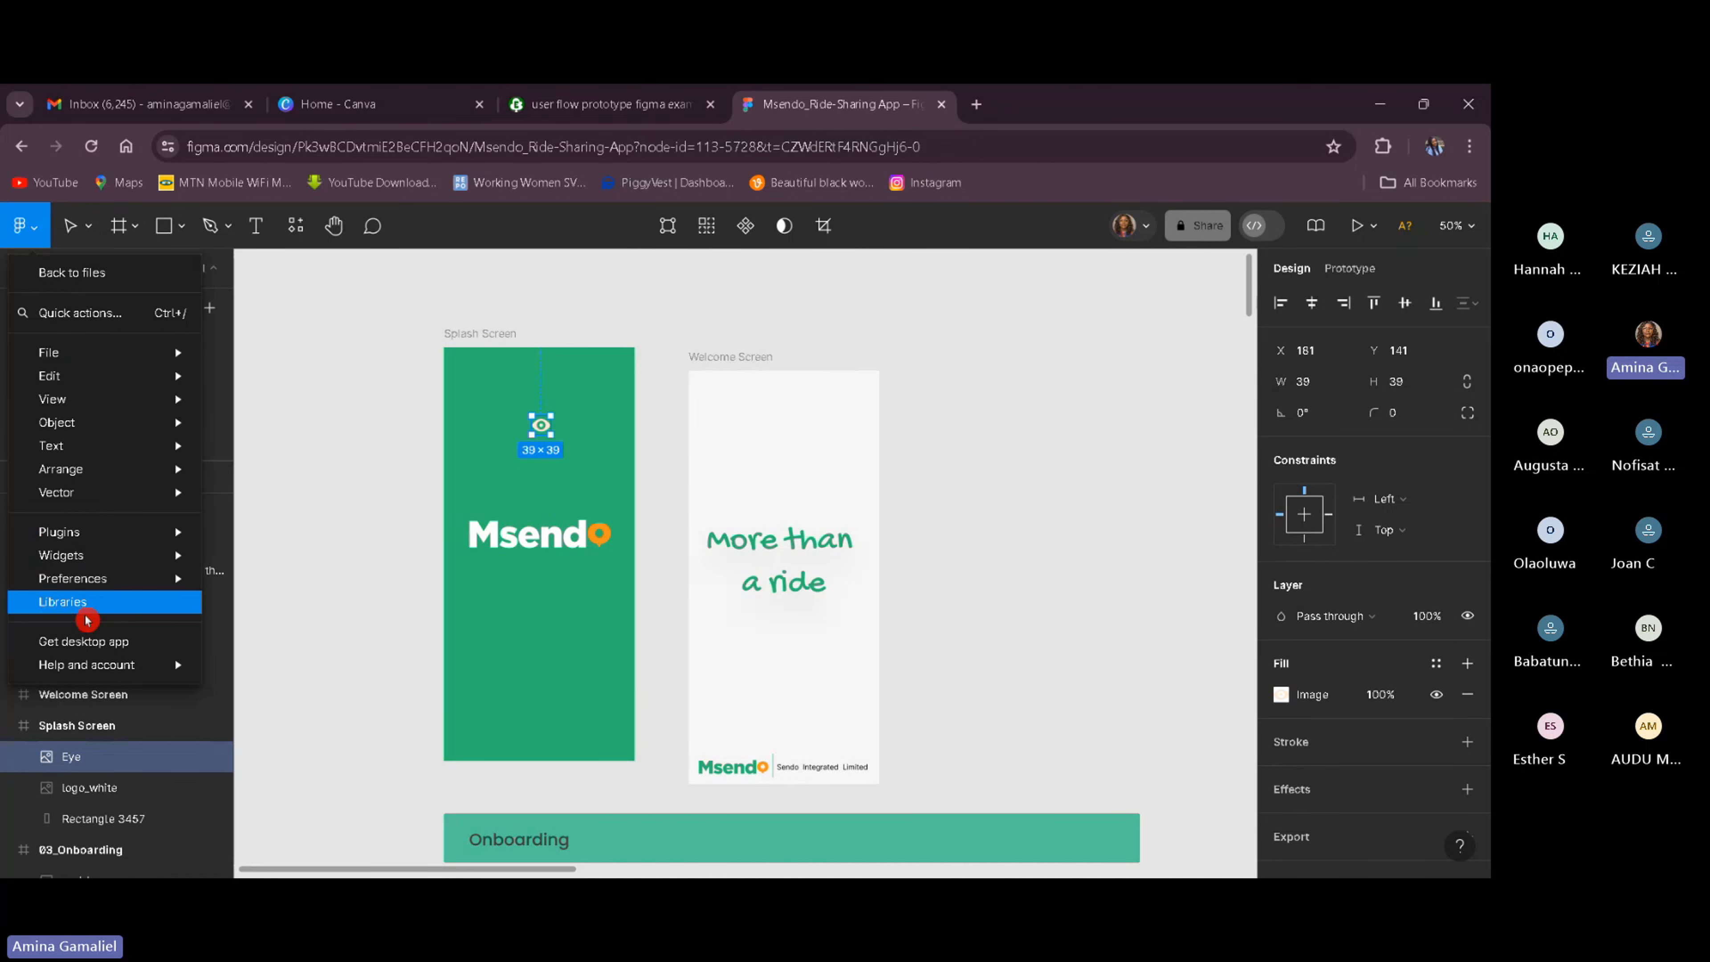
pyautogui.moveTo(105, 465)
pyautogui.moveTo(115, 421)
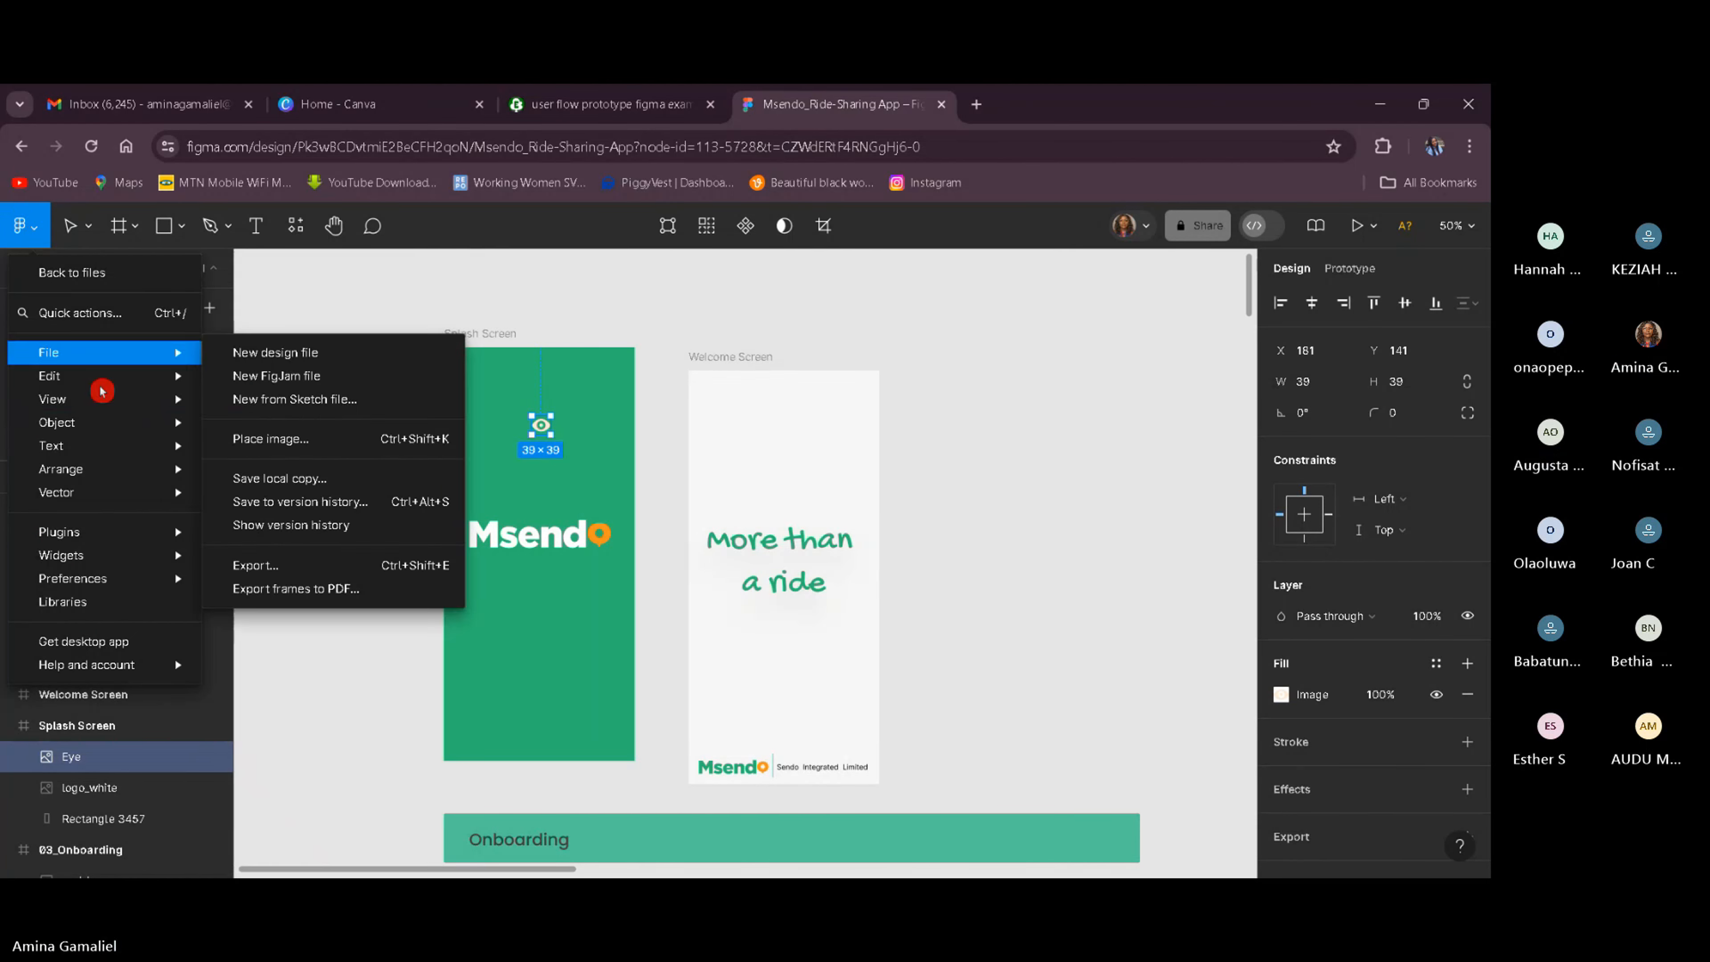
pyautogui.moveTo(52, 584)
pyautogui.moveTo(48, 535)
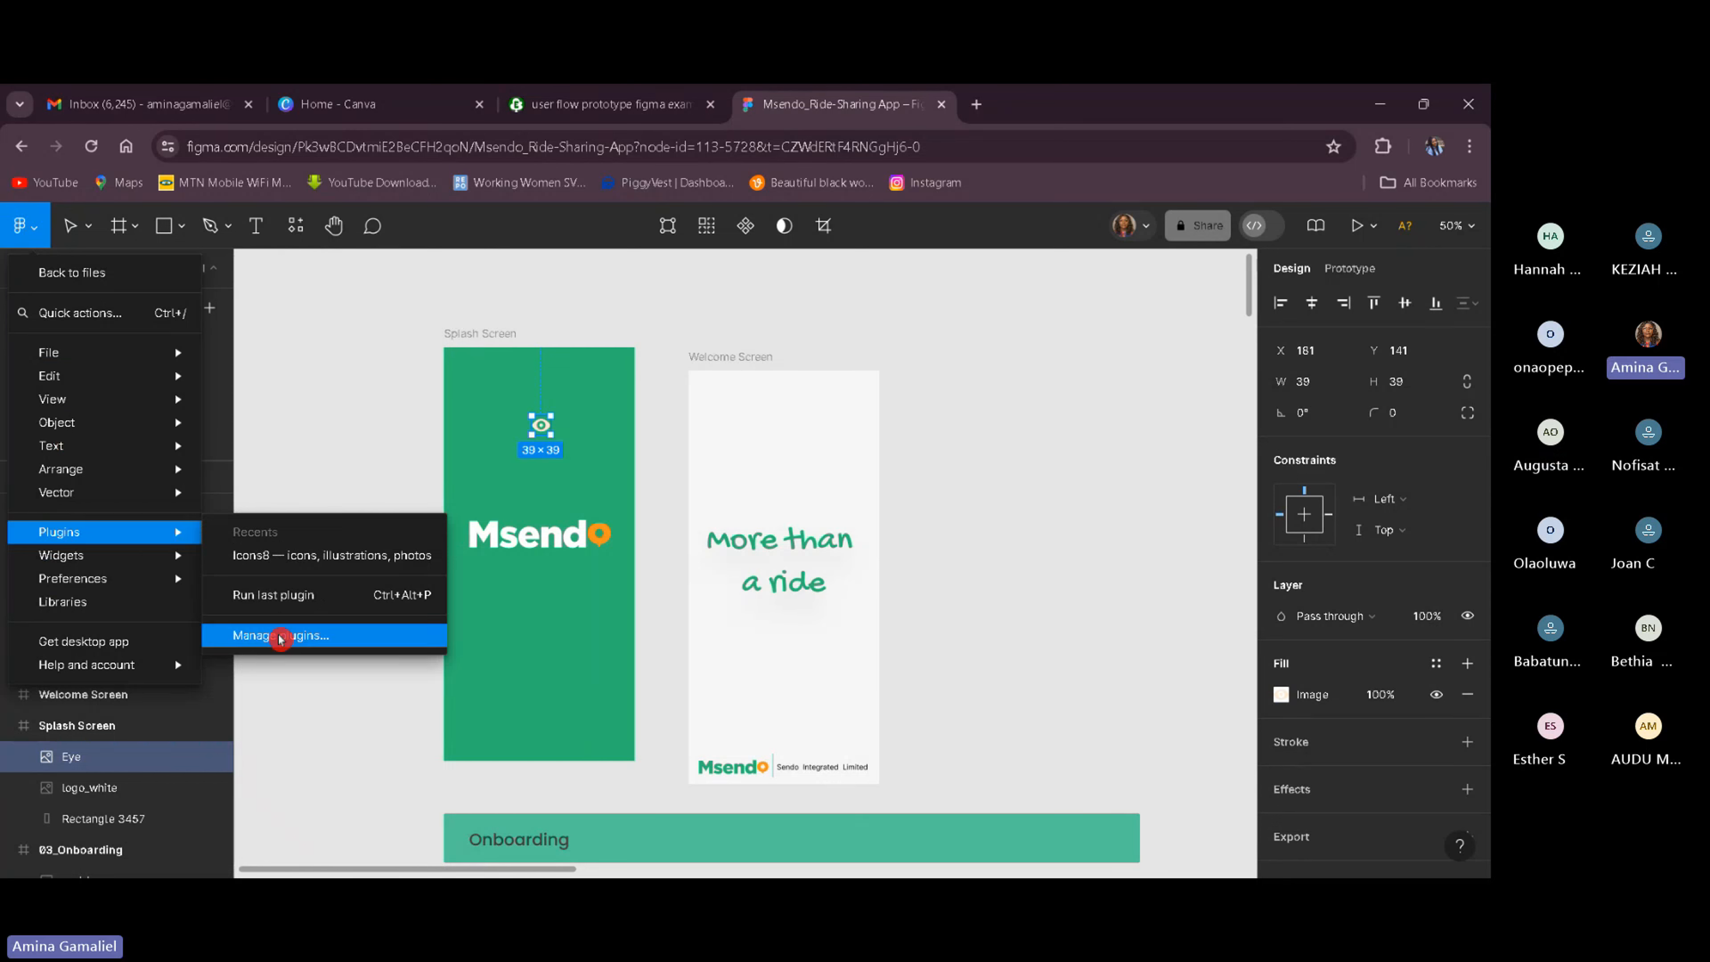
pyautogui.click(294, 596)
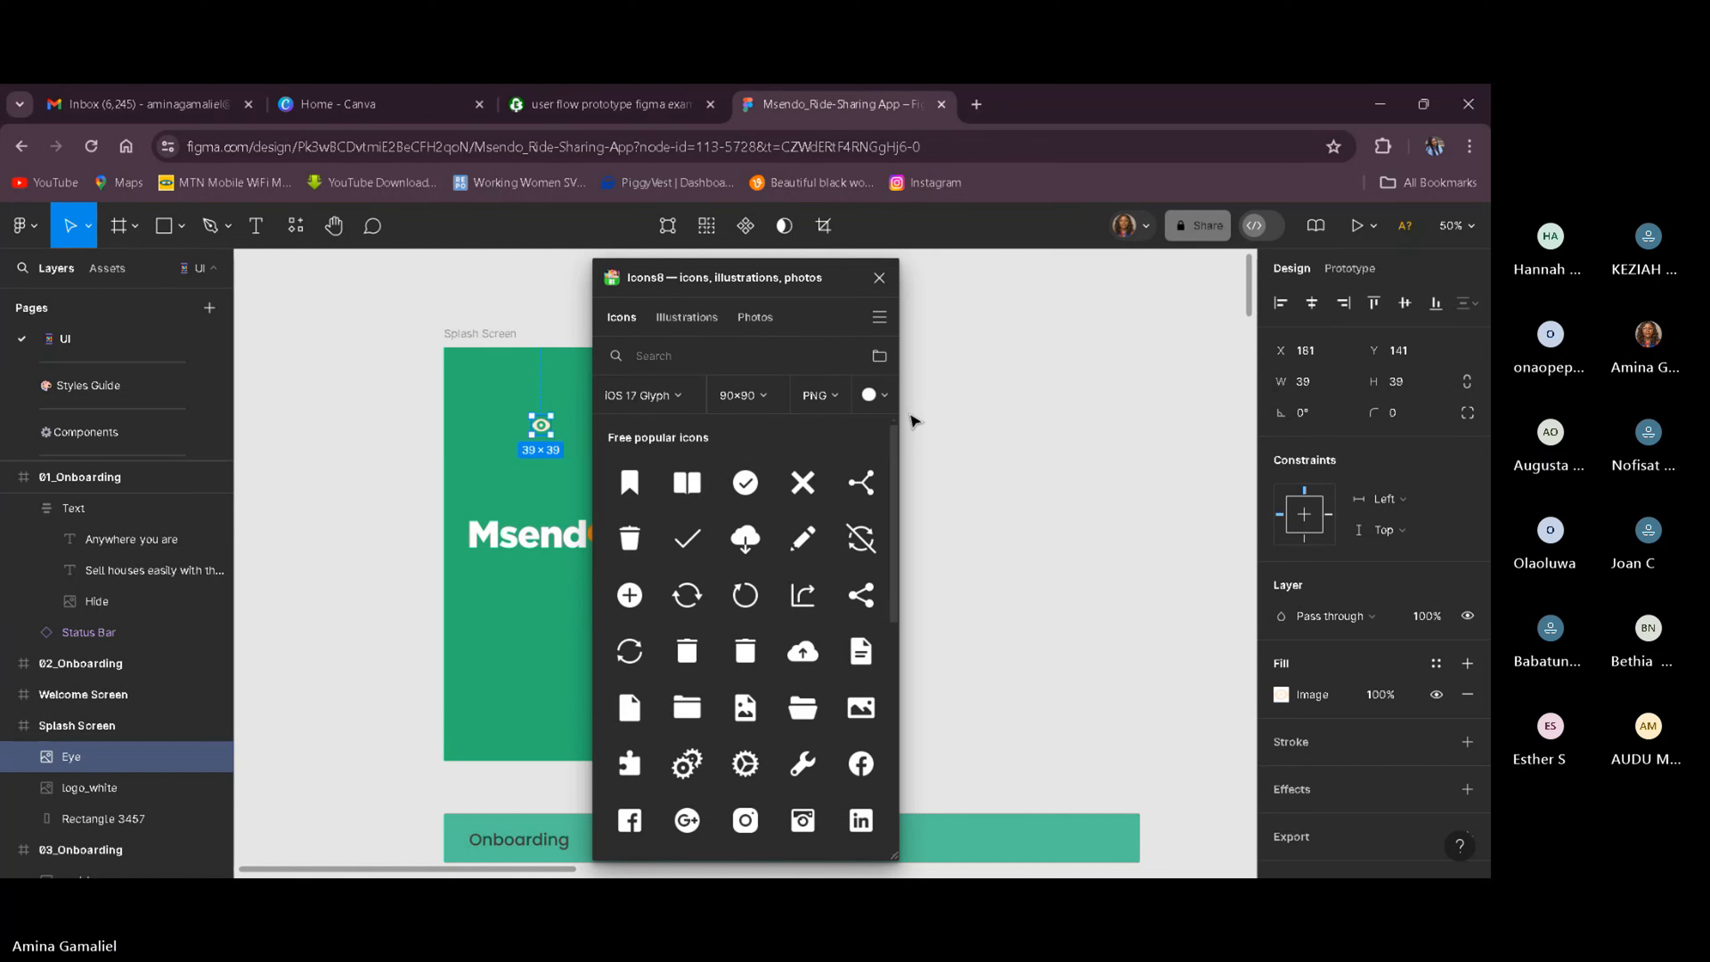
# Check the colour swatches offered for icons in the Icons8 plugin, and clear the Eye icon's selection.
pyautogui.click(892, 403)
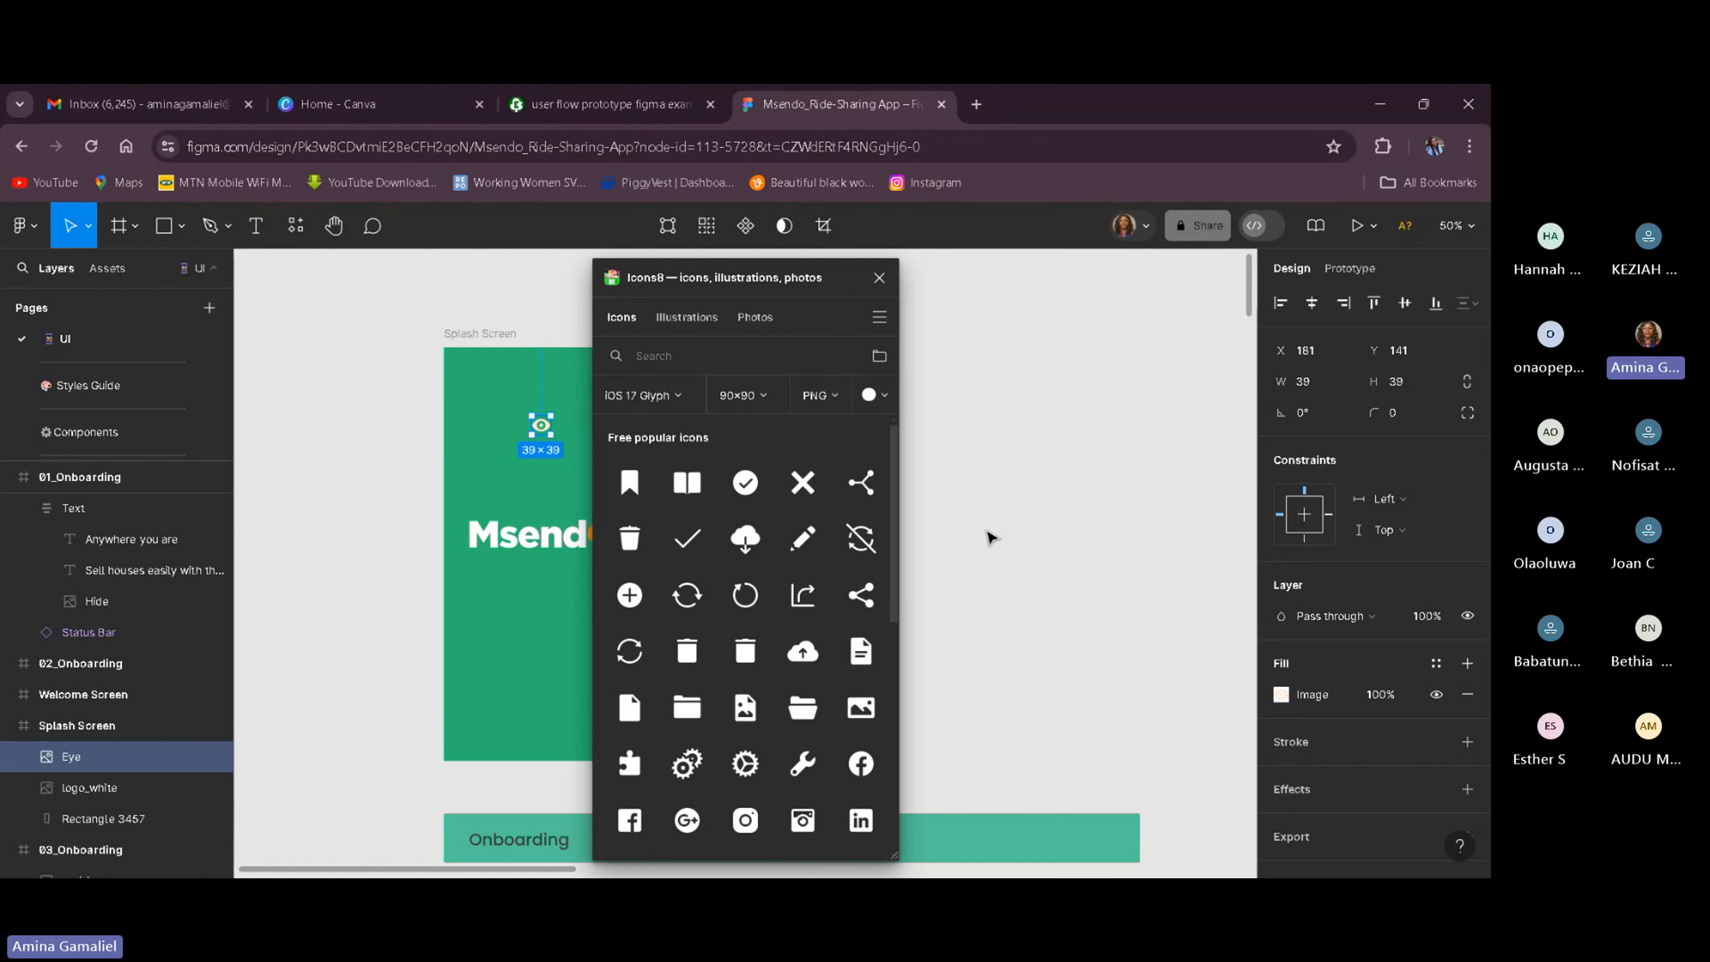
pyautogui.click(887, 407)
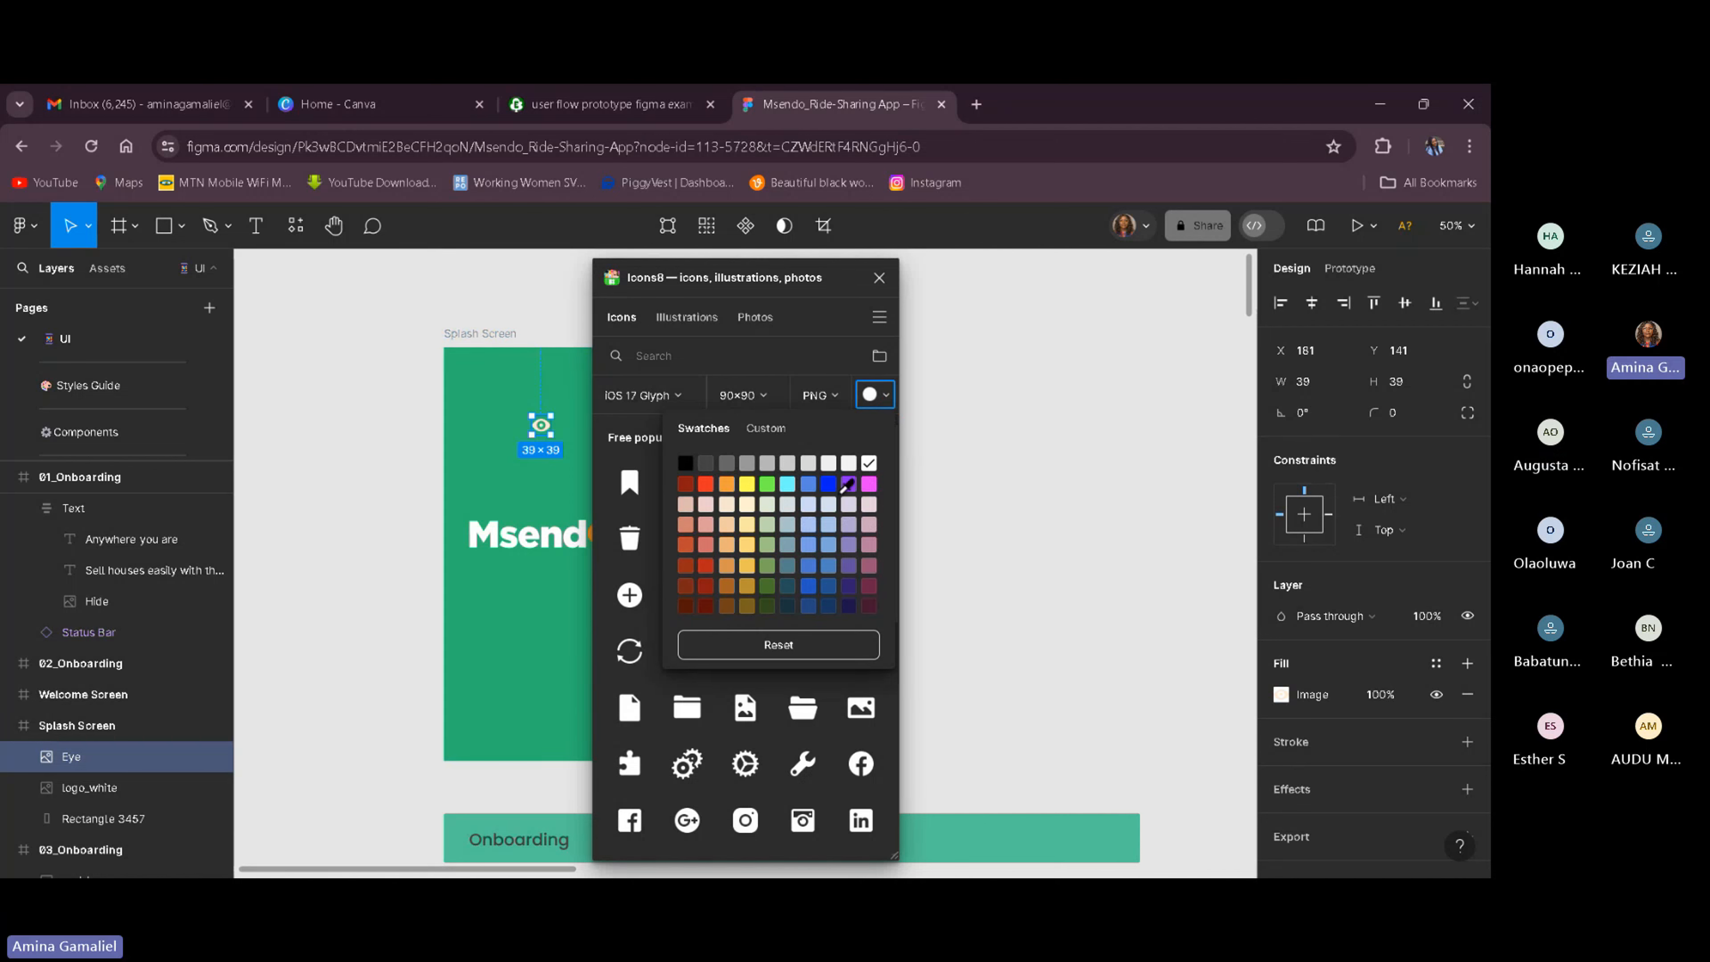
pyautogui.click(986, 466)
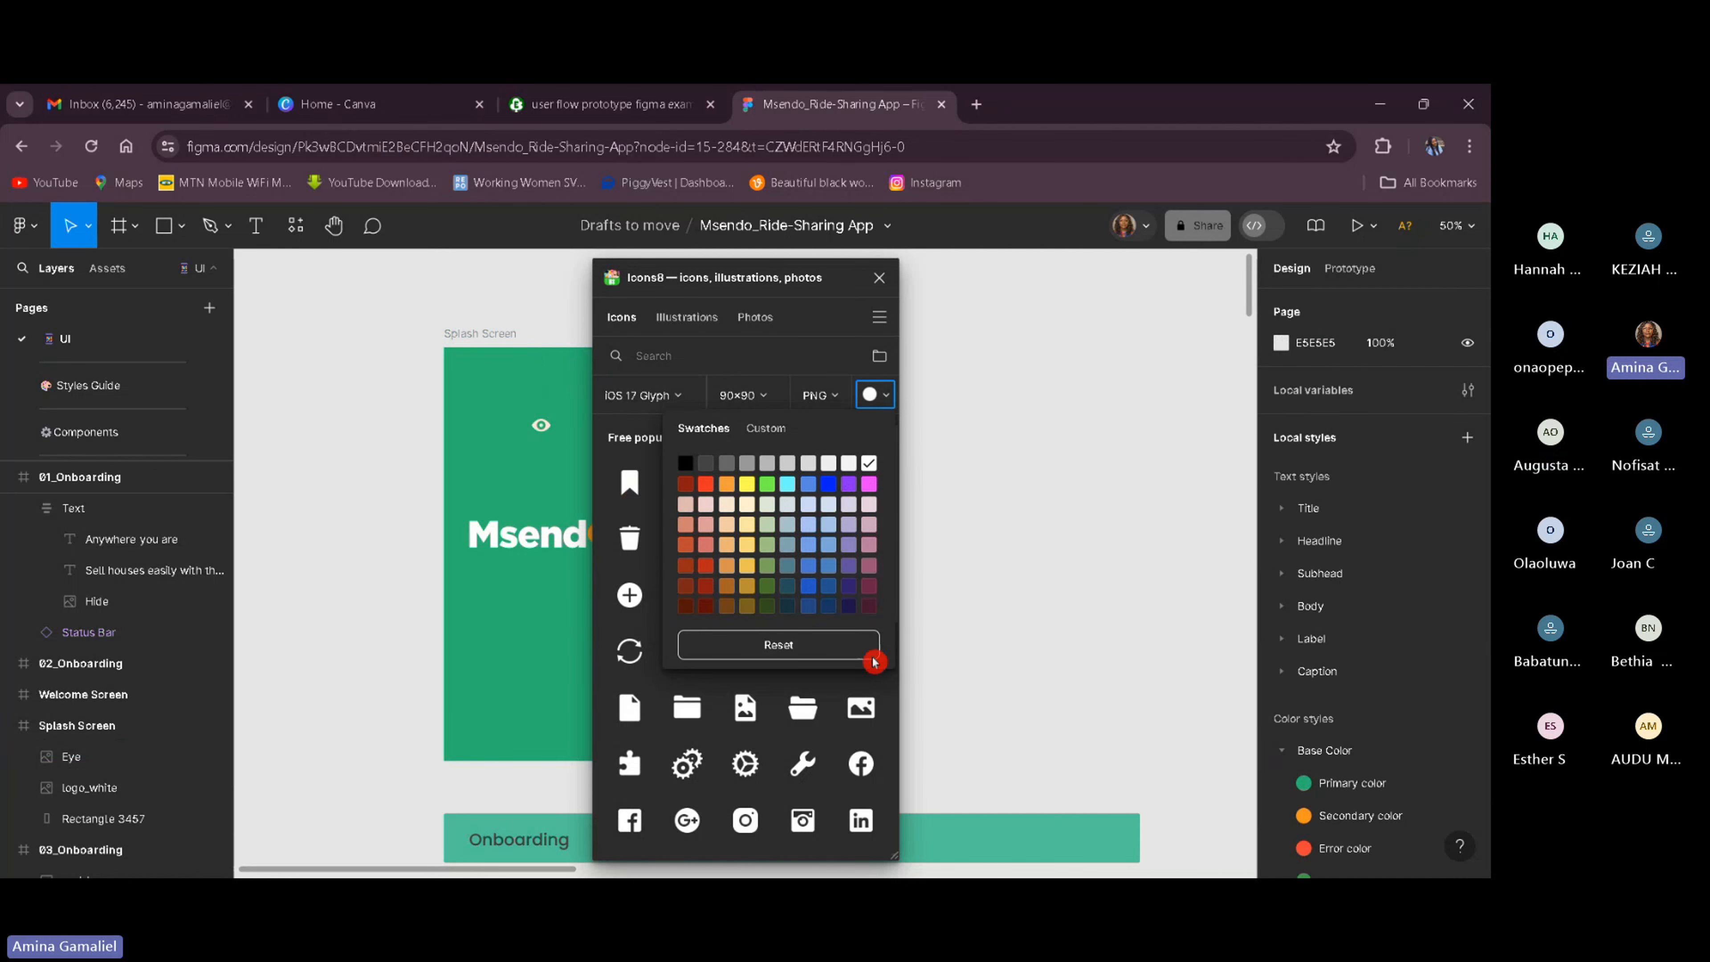
pyautogui.click(895, 397)
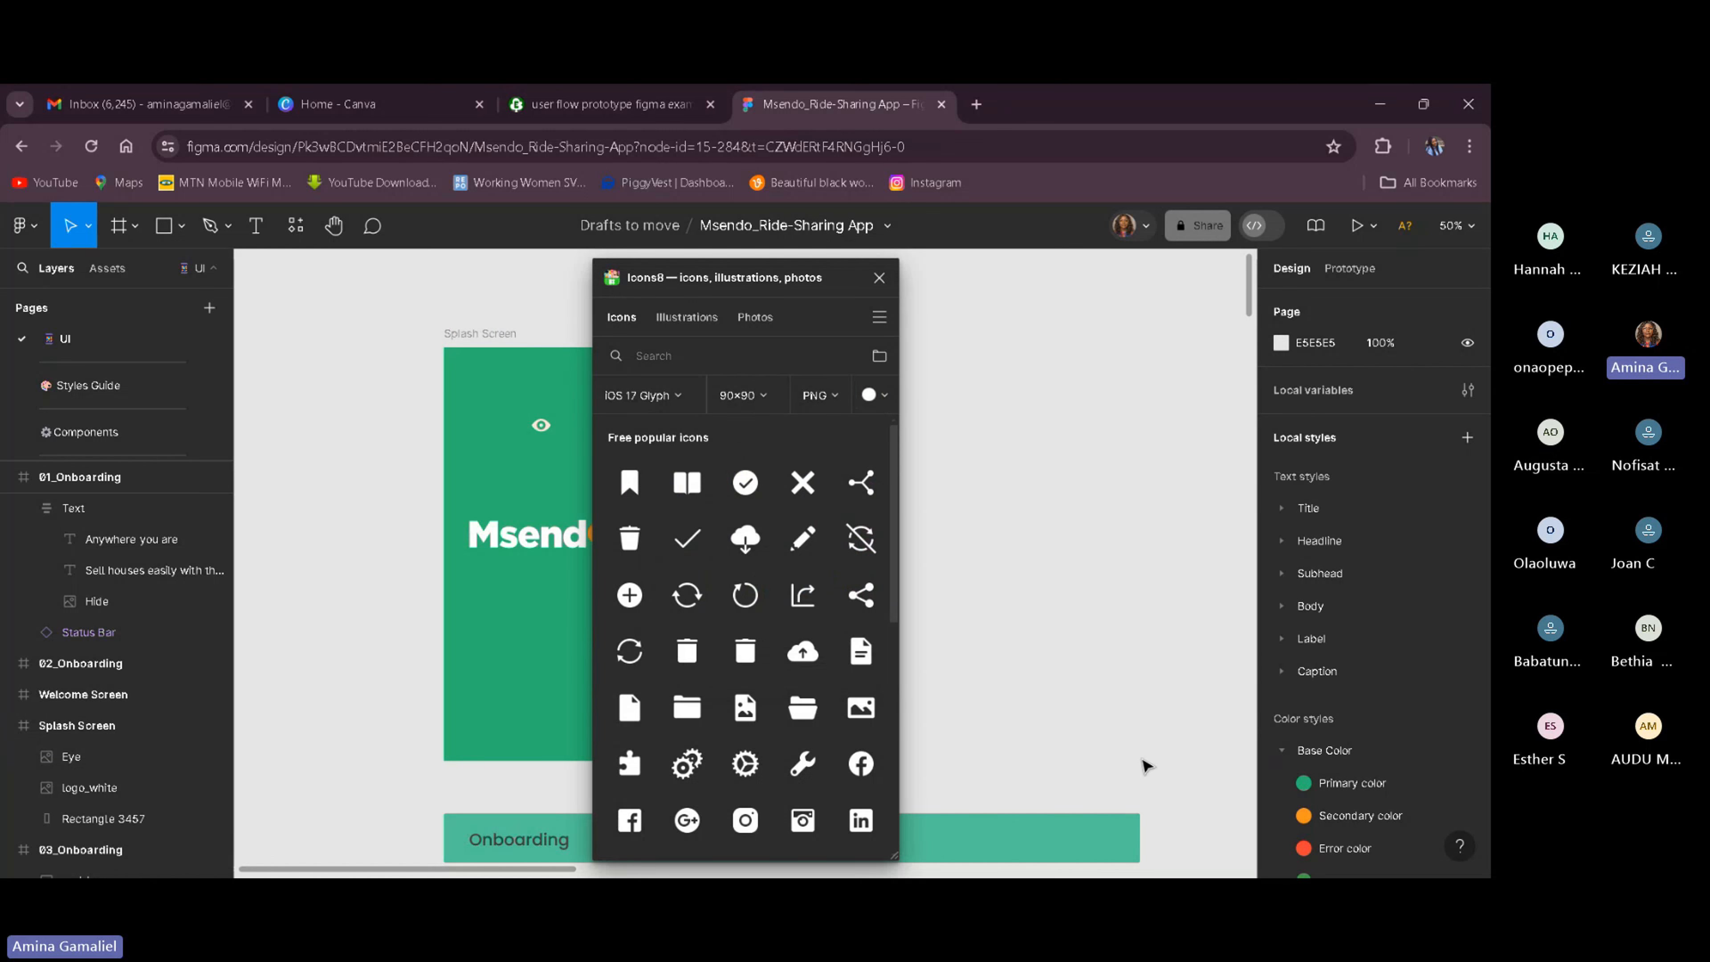
pyautogui.click(544, 425)
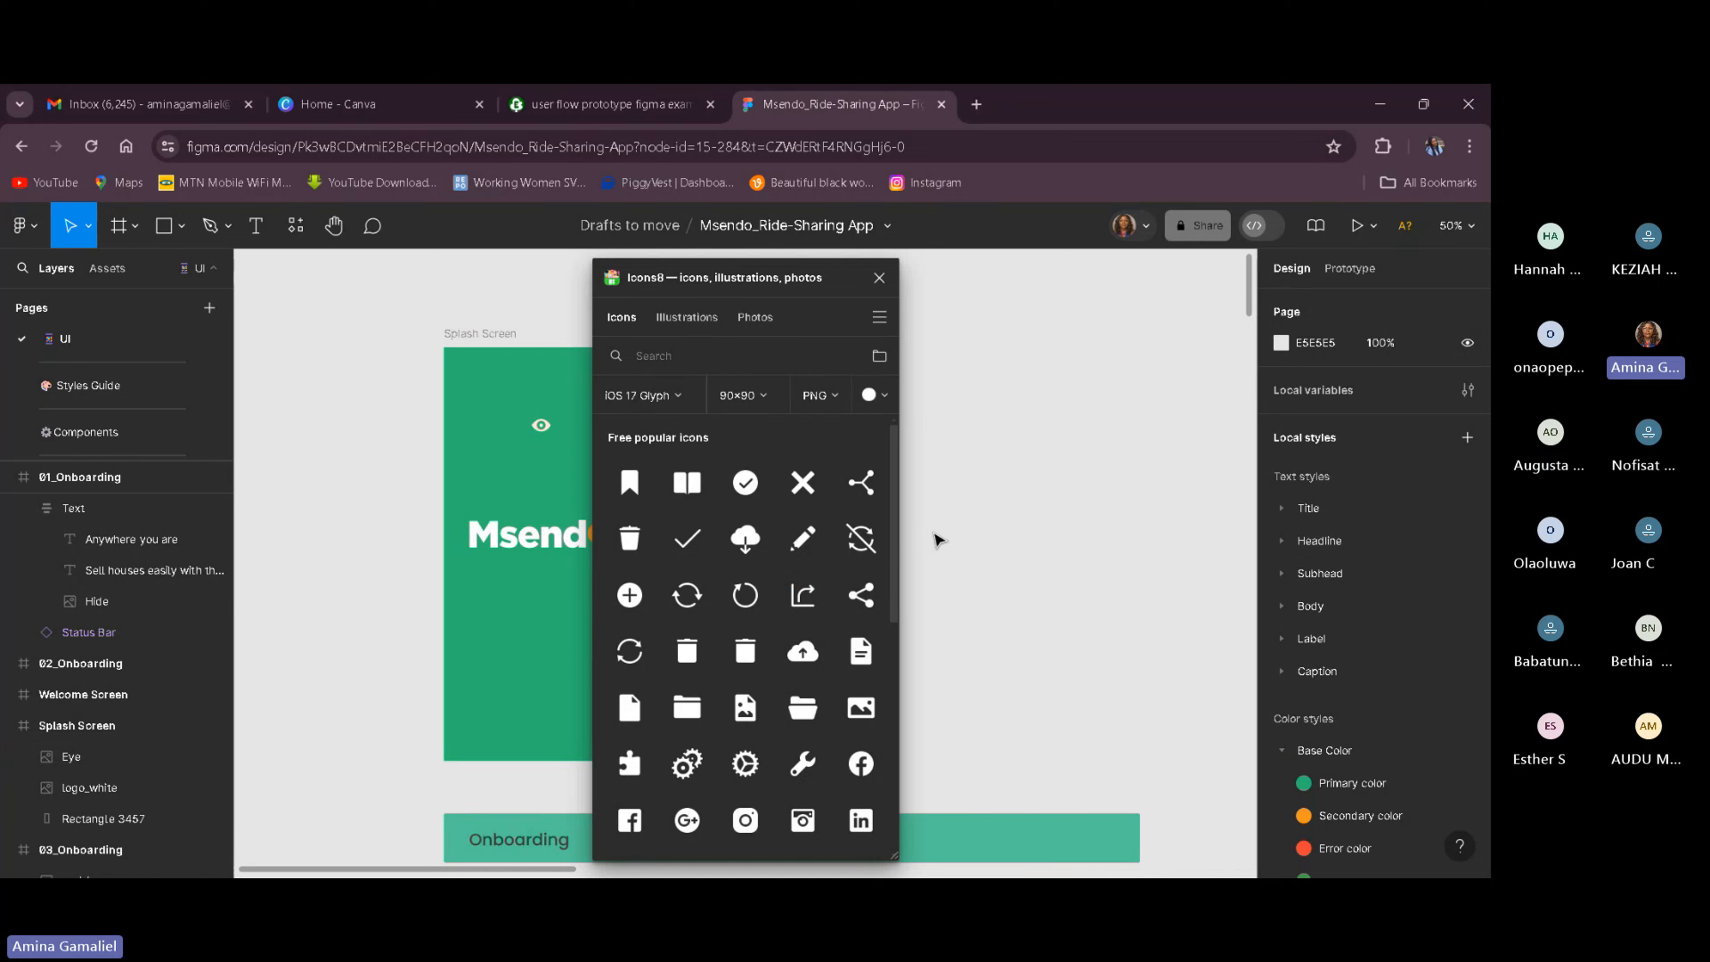
# Try a bright blue and a darker blue swatch as the Icons8 icon colour.
pyautogui.click(886, 403)
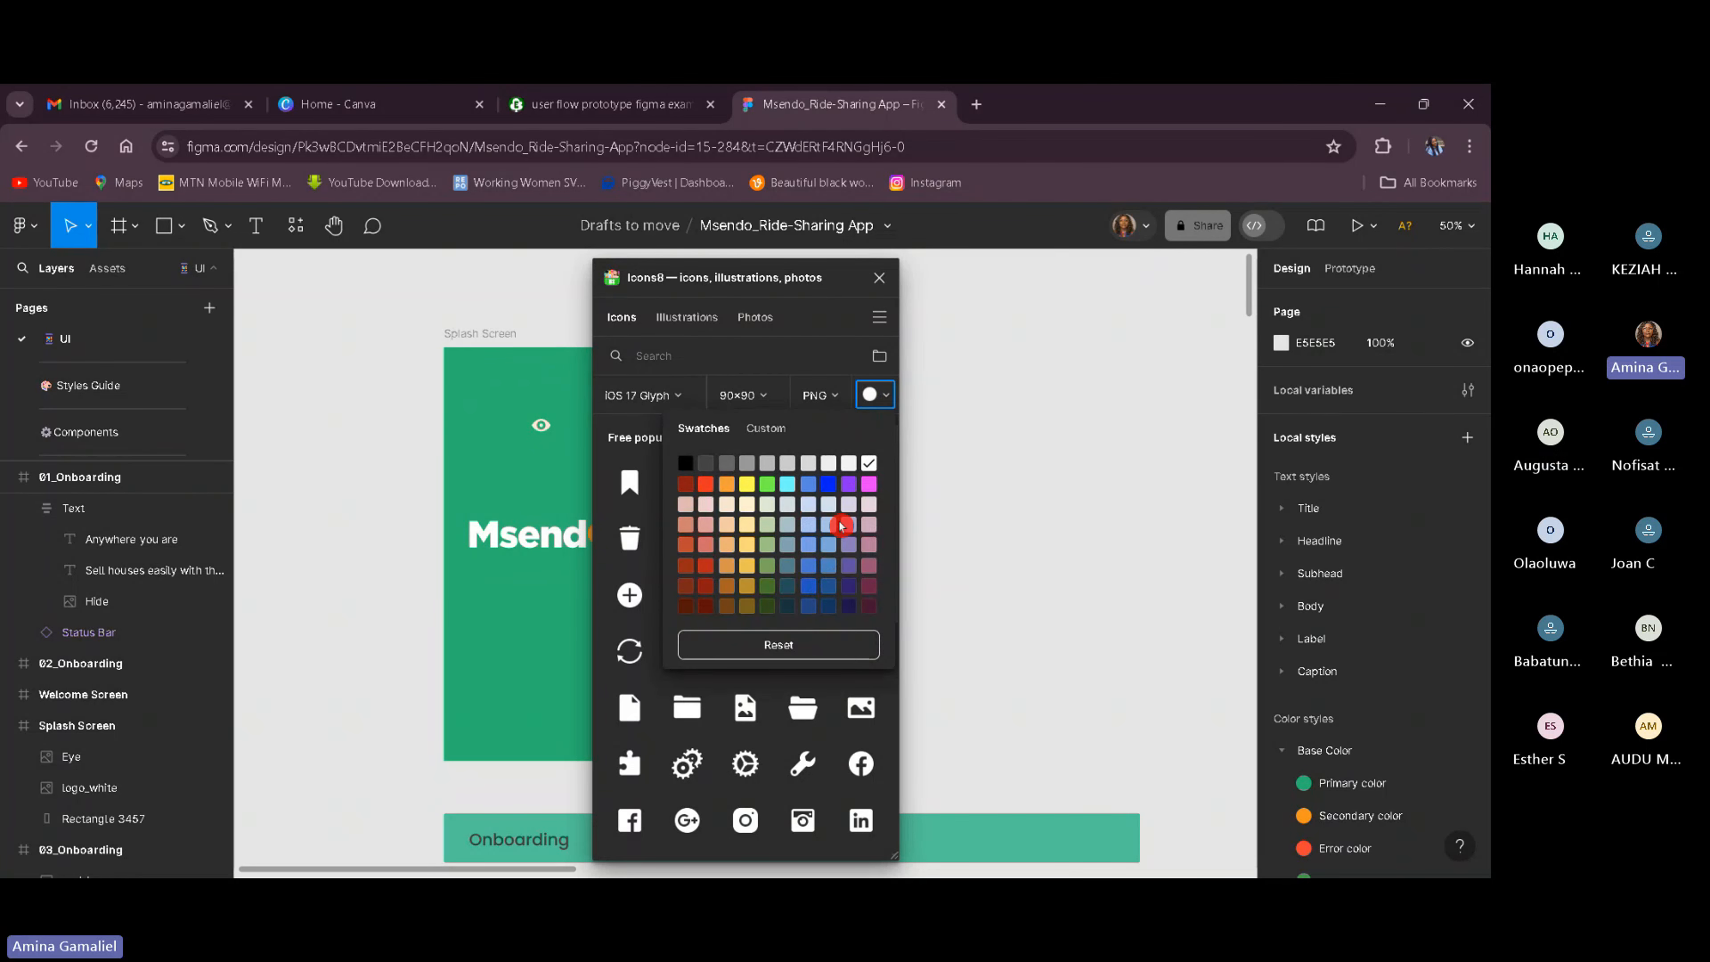
pyautogui.click(821, 486)
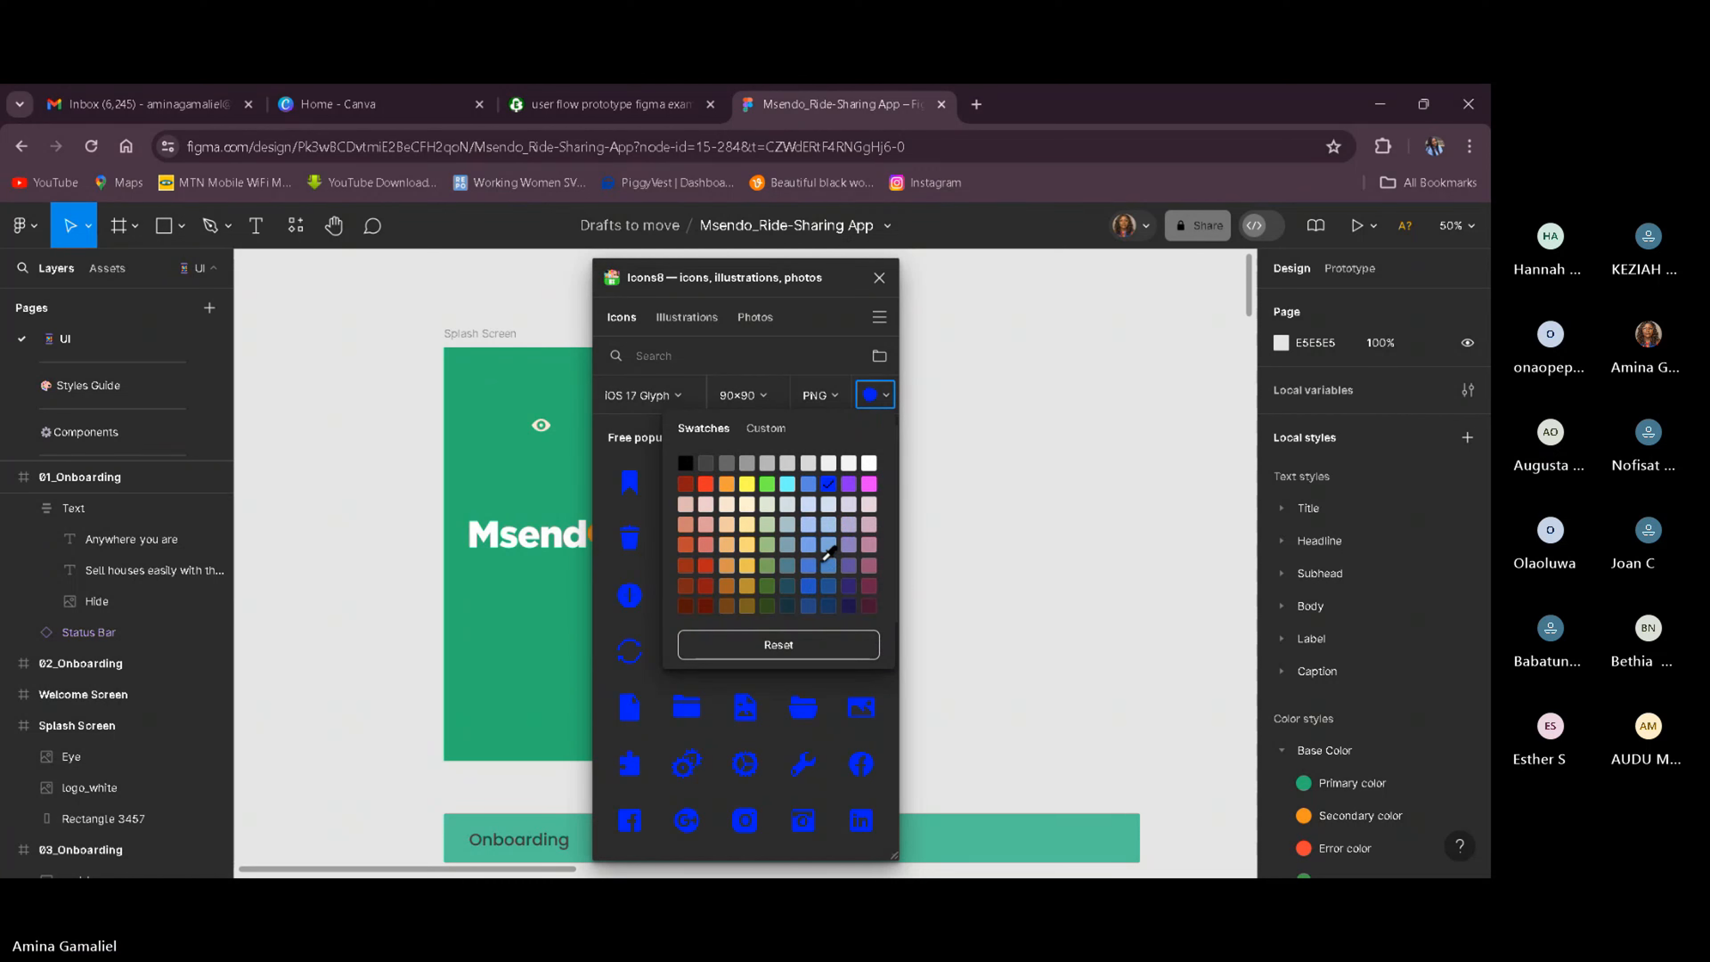
pyautogui.click(797, 596)
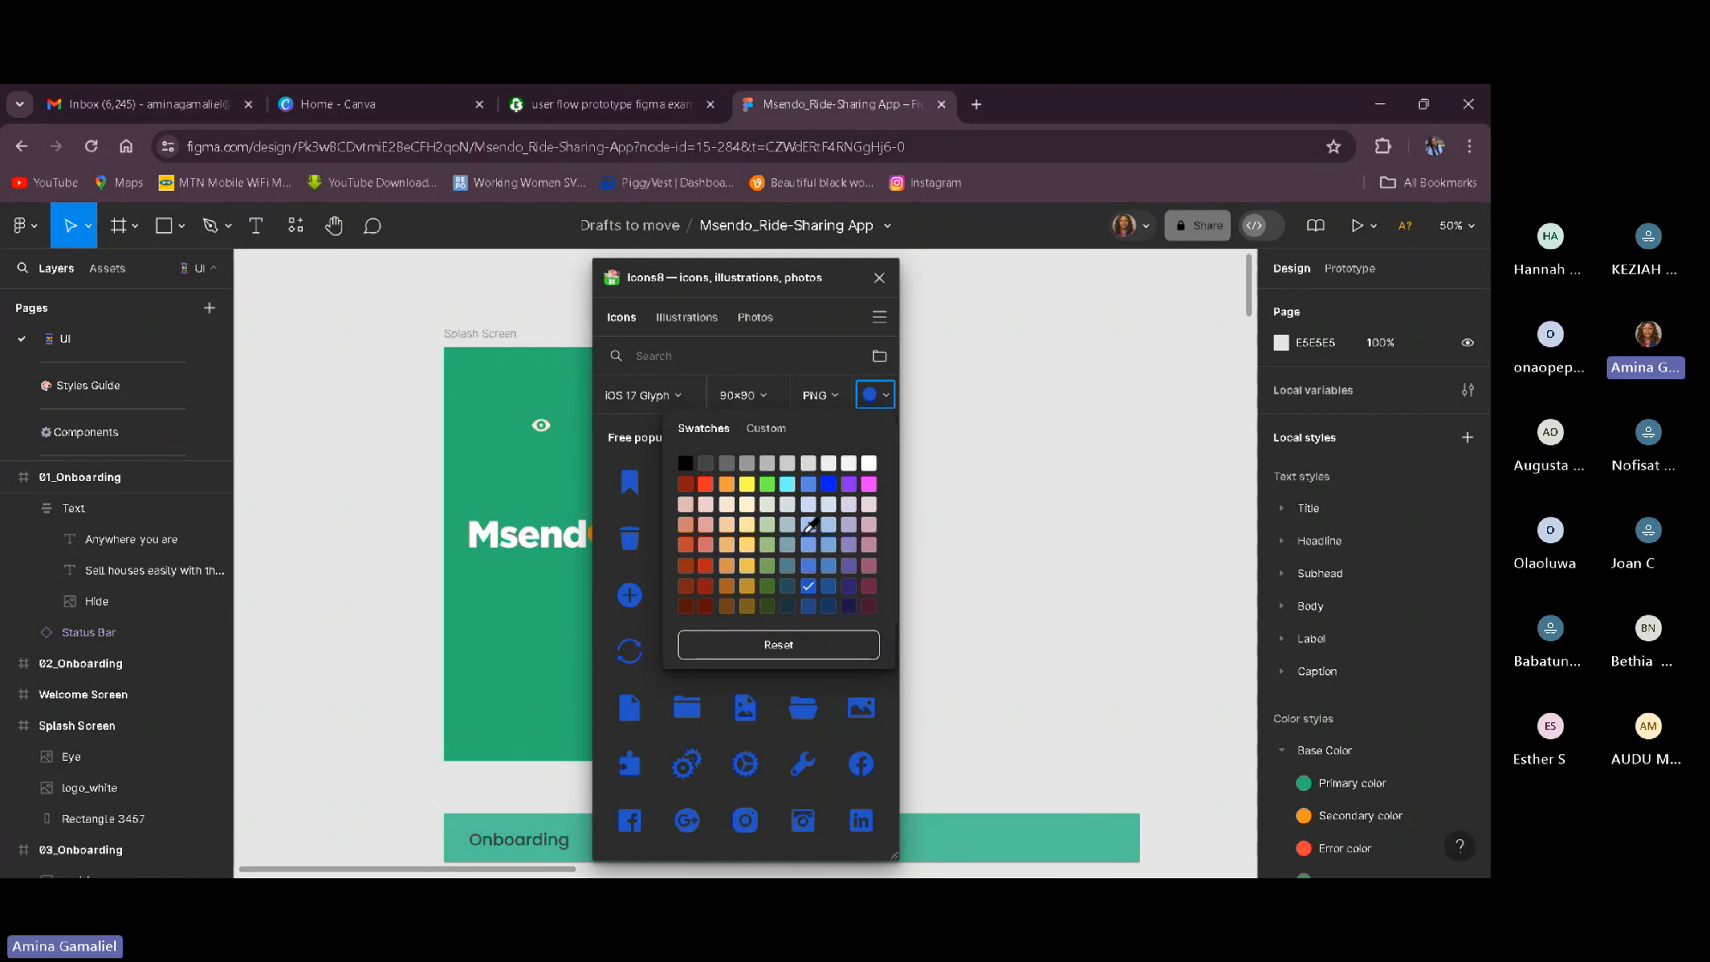
pyautogui.click(622, 509)
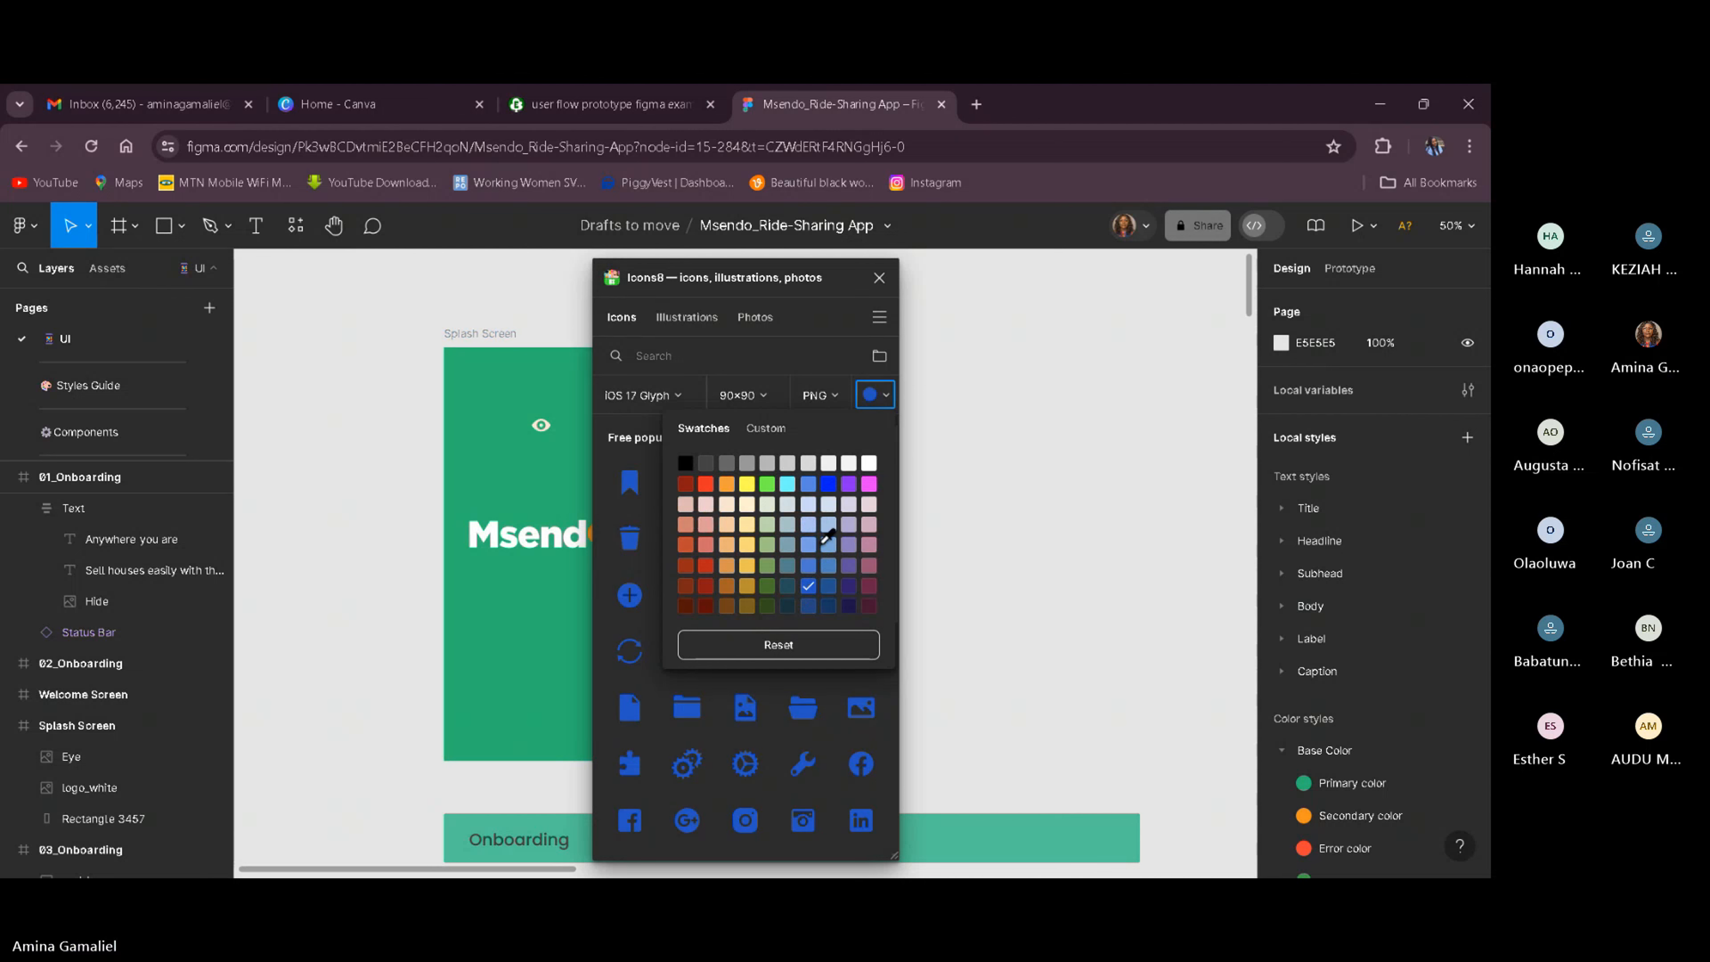
# Try the custom icon colour #4770C2 in the Icons8 plugin, then reset the colour.
pyautogui.click(772, 430)
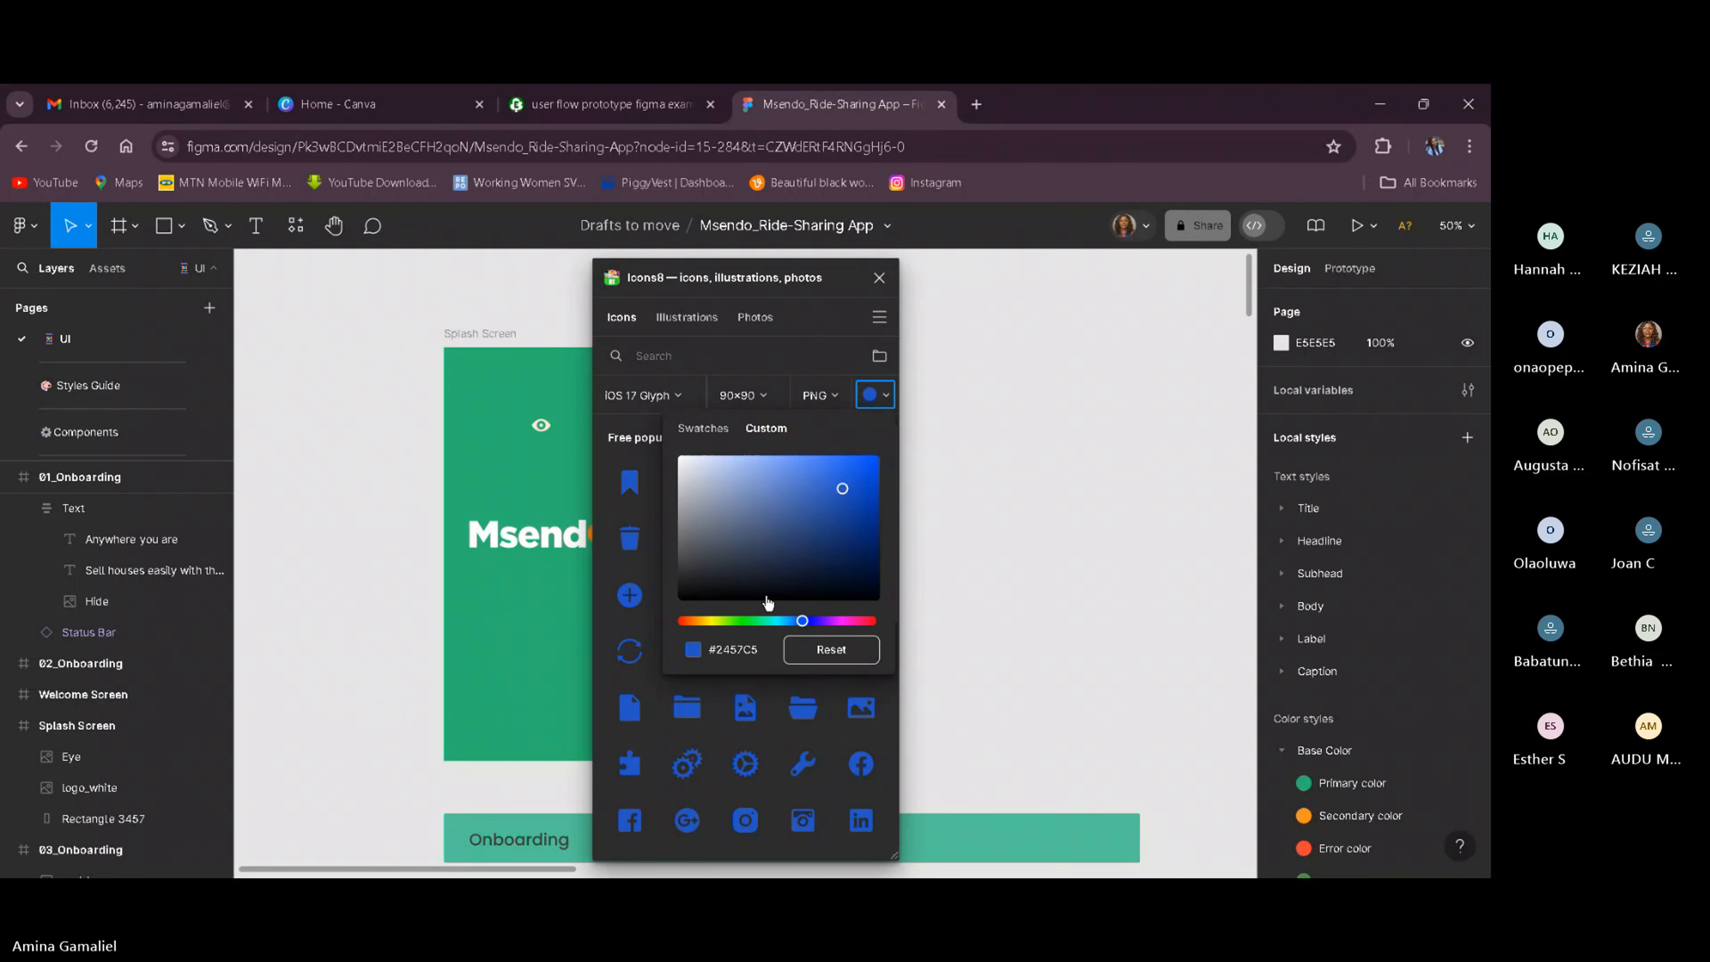
pyautogui.click(693, 653)
pyautogui.click(806, 492)
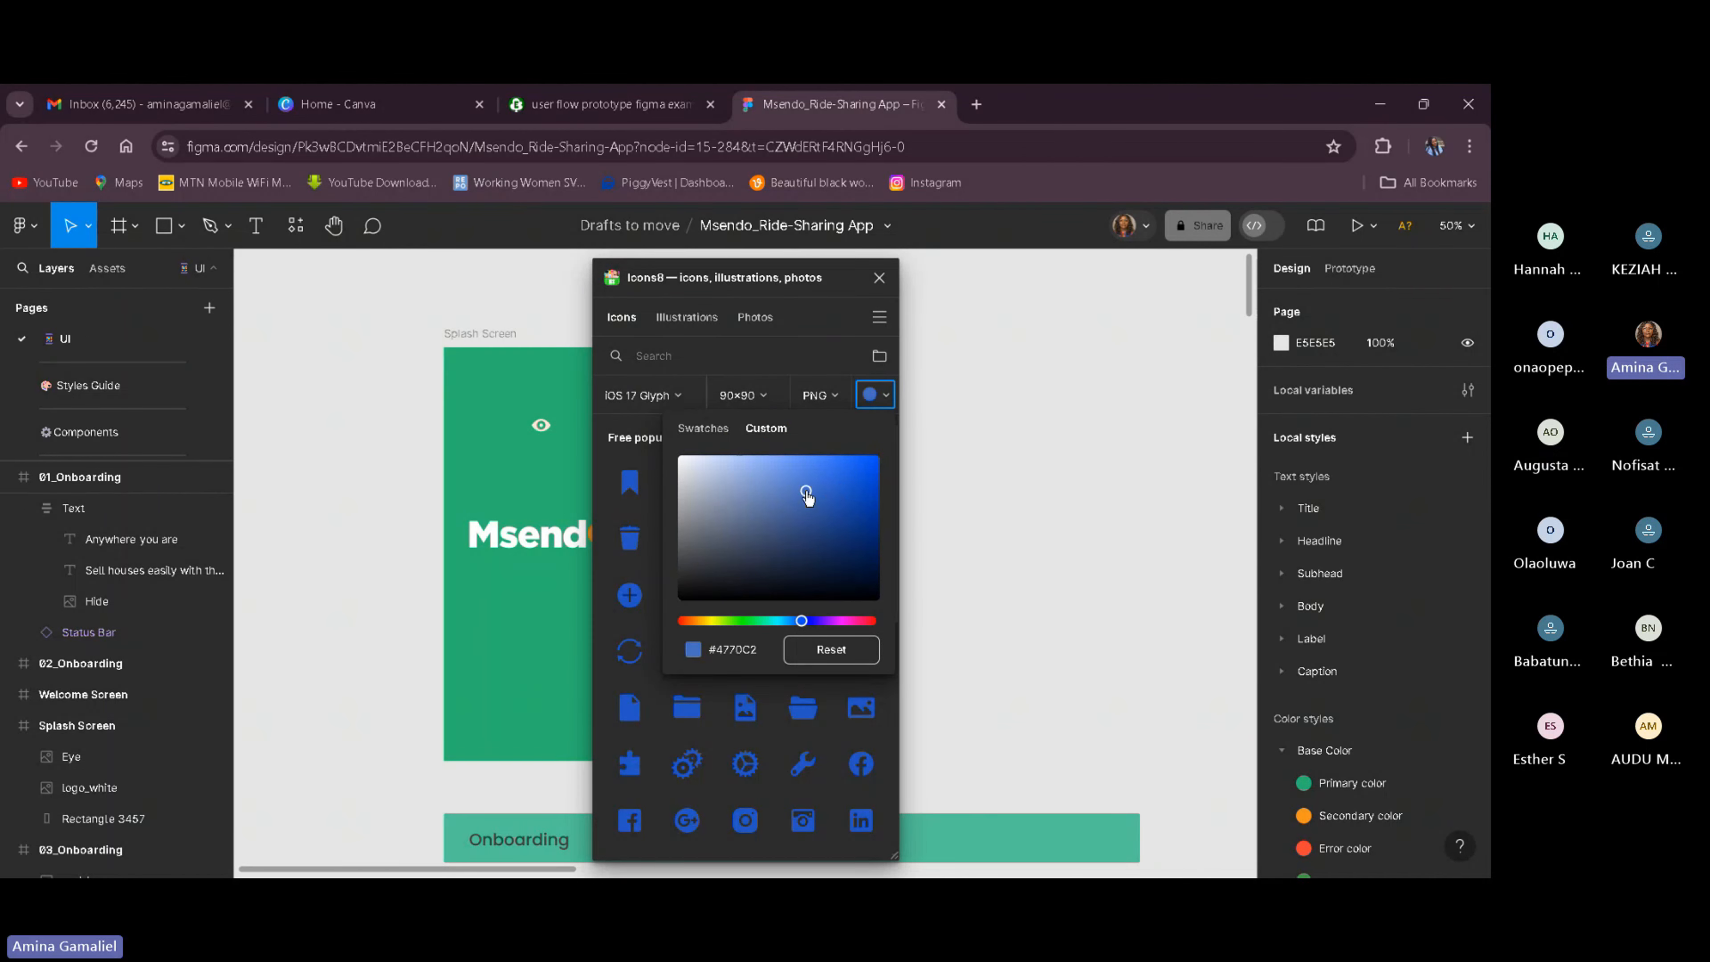
pyautogui.click(842, 637)
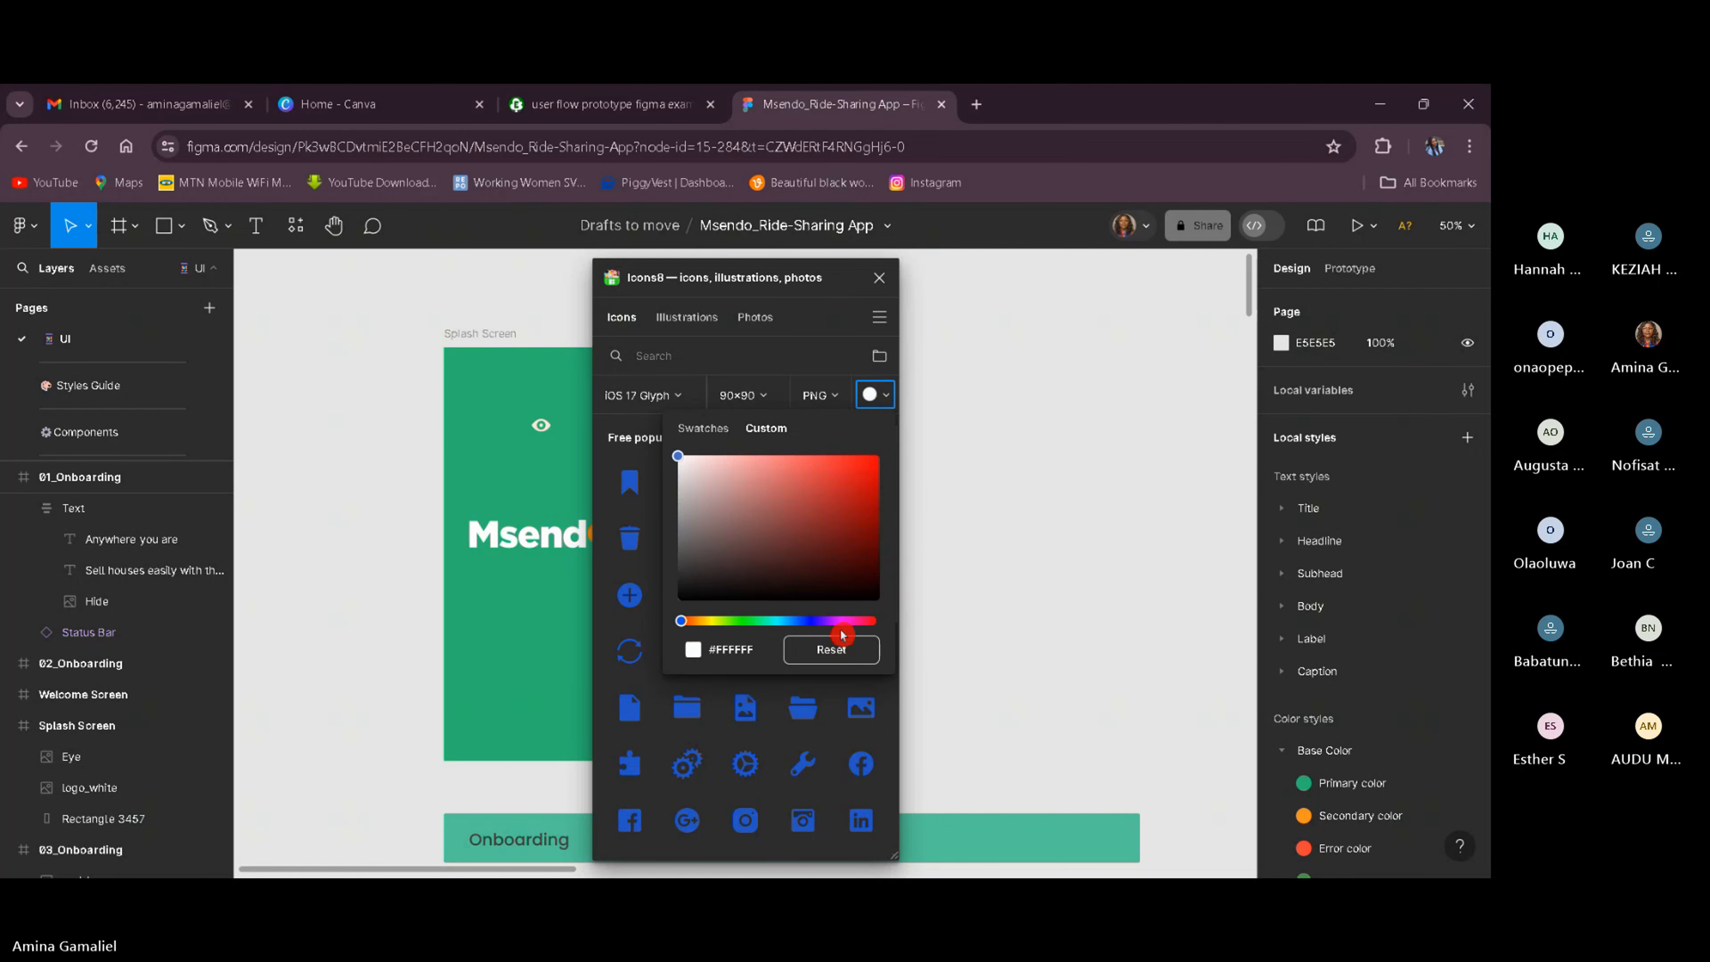
pyautogui.click(828, 645)
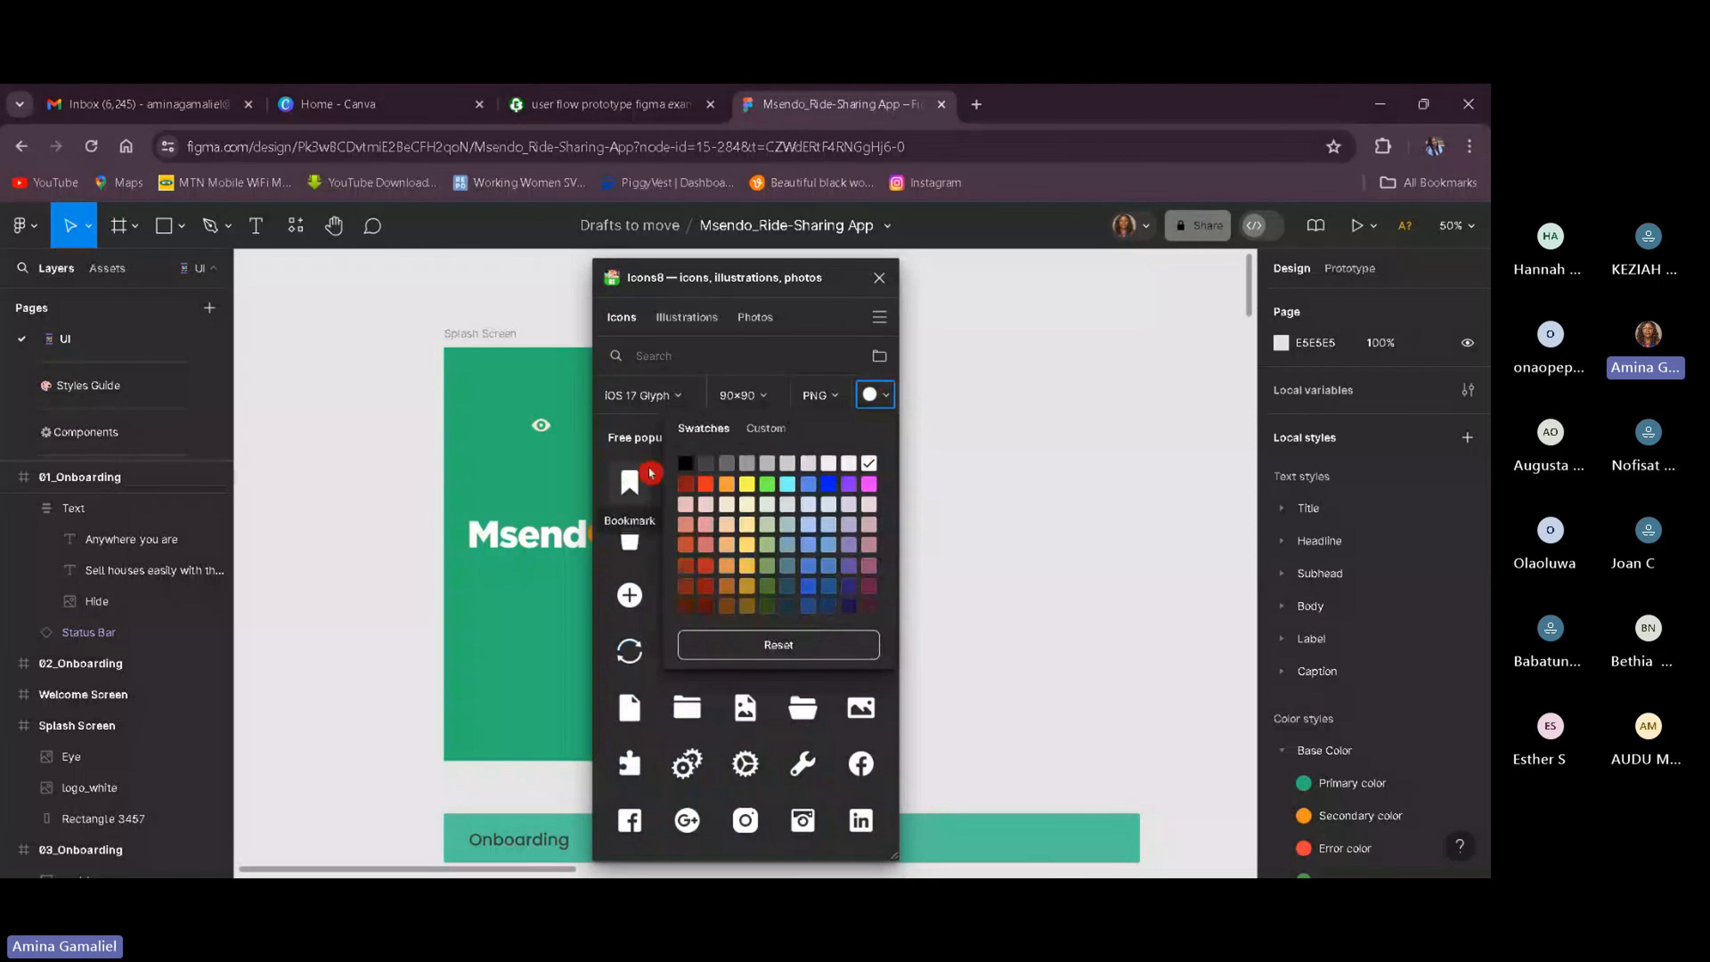
# Try the custom icon colour #1B7AC6 in the Icons8 plugin, then reset the colour.
pyautogui.click(771, 428)
pyautogui.click(793, 620)
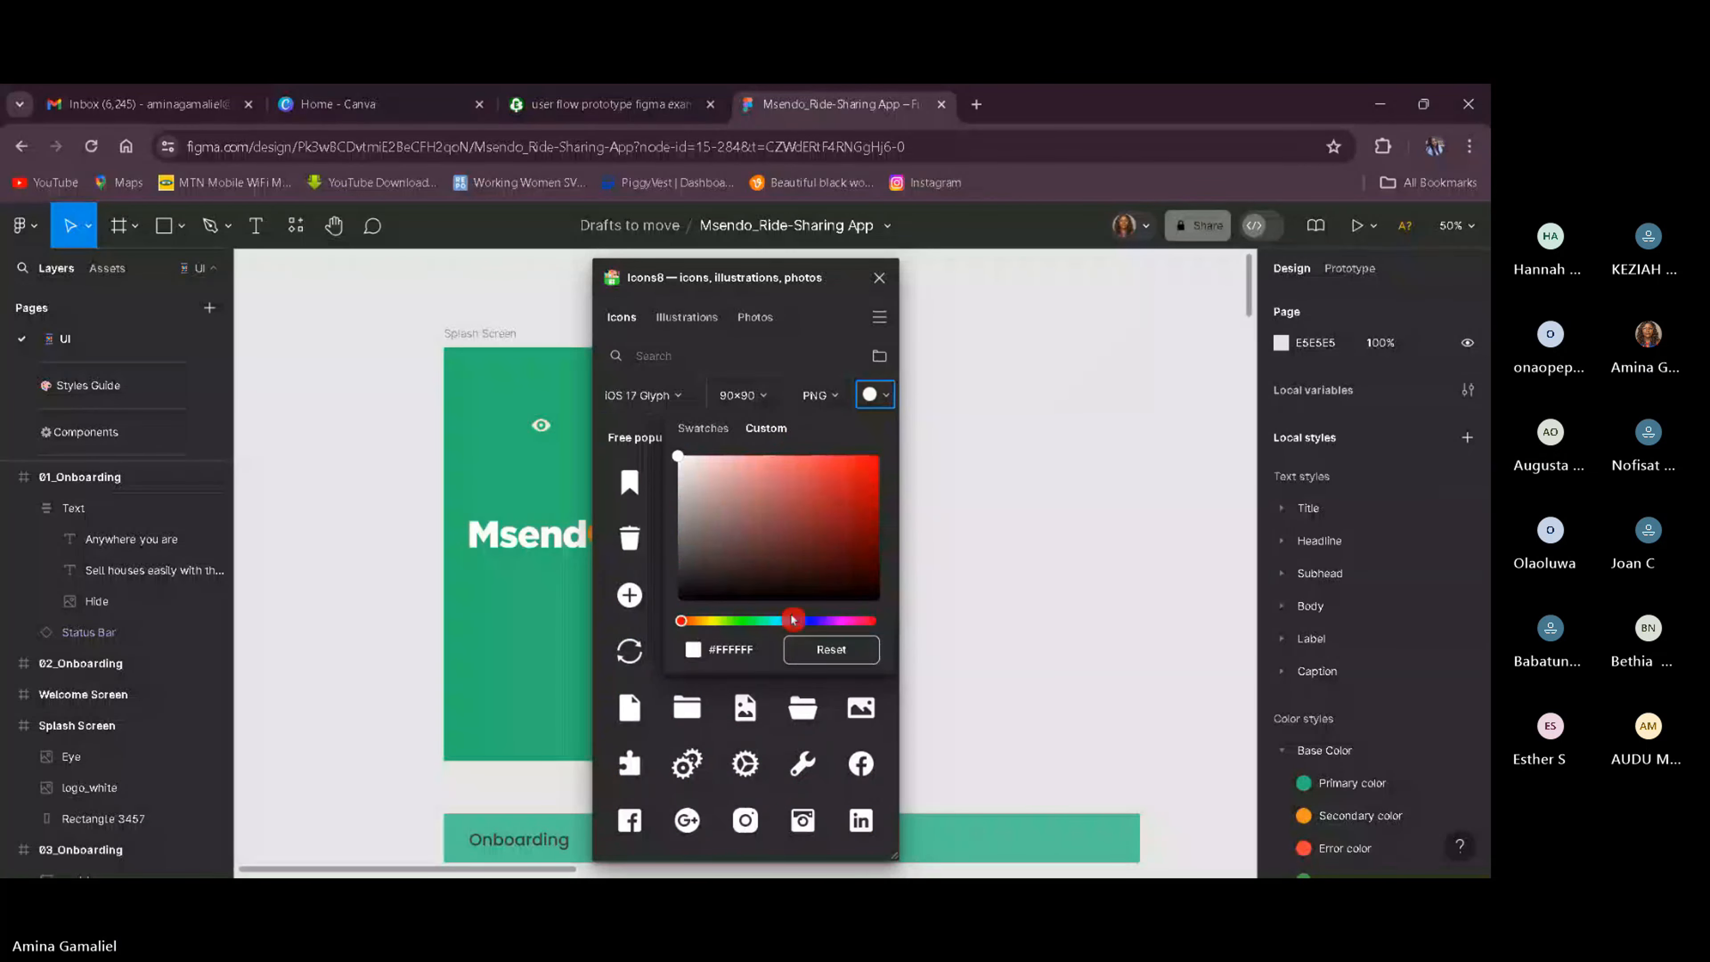
pyautogui.click(853, 489)
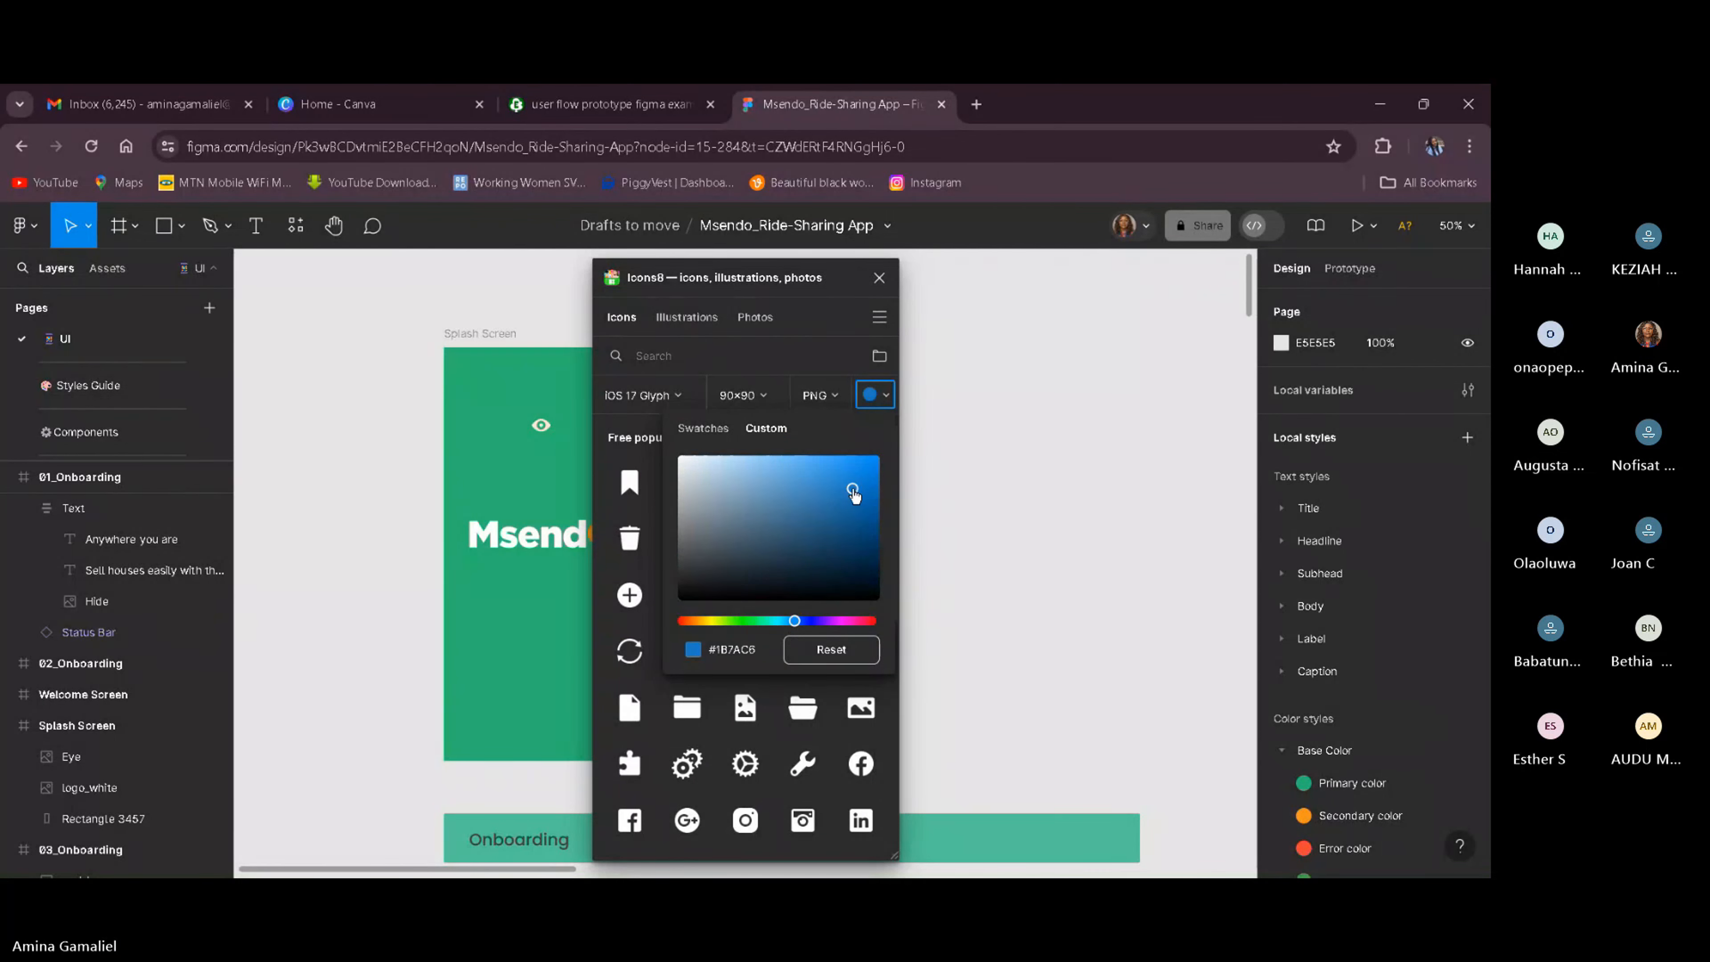
pyautogui.click(732, 692)
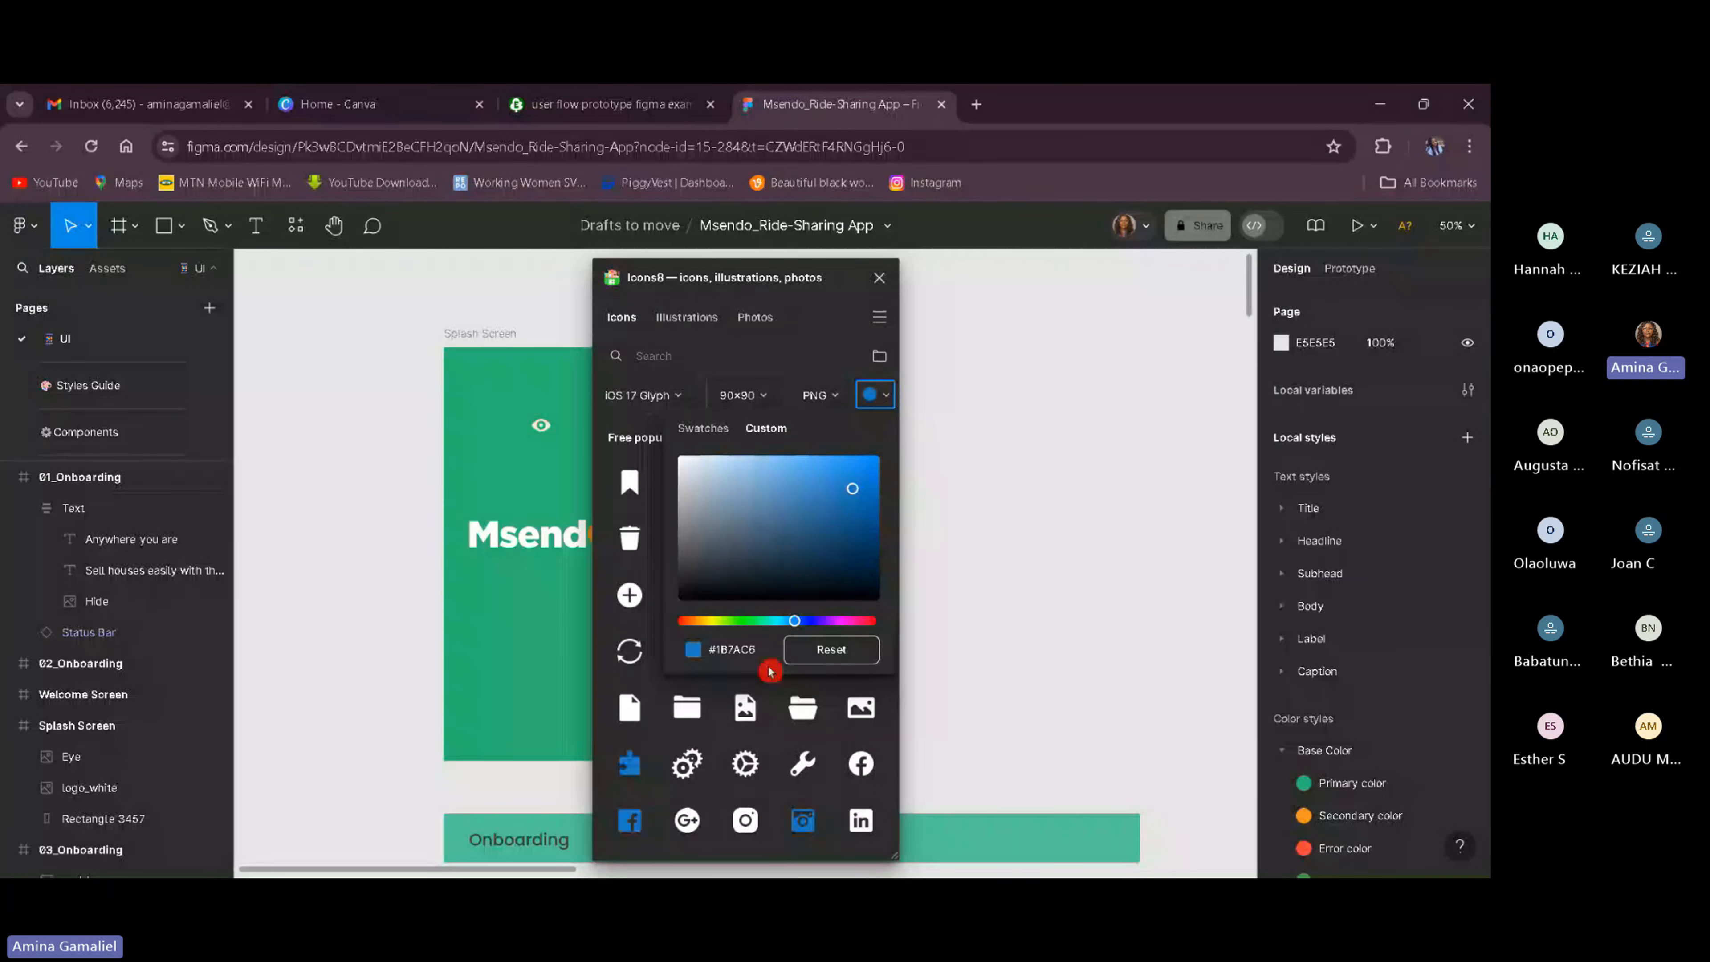
pyautogui.click(822, 649)
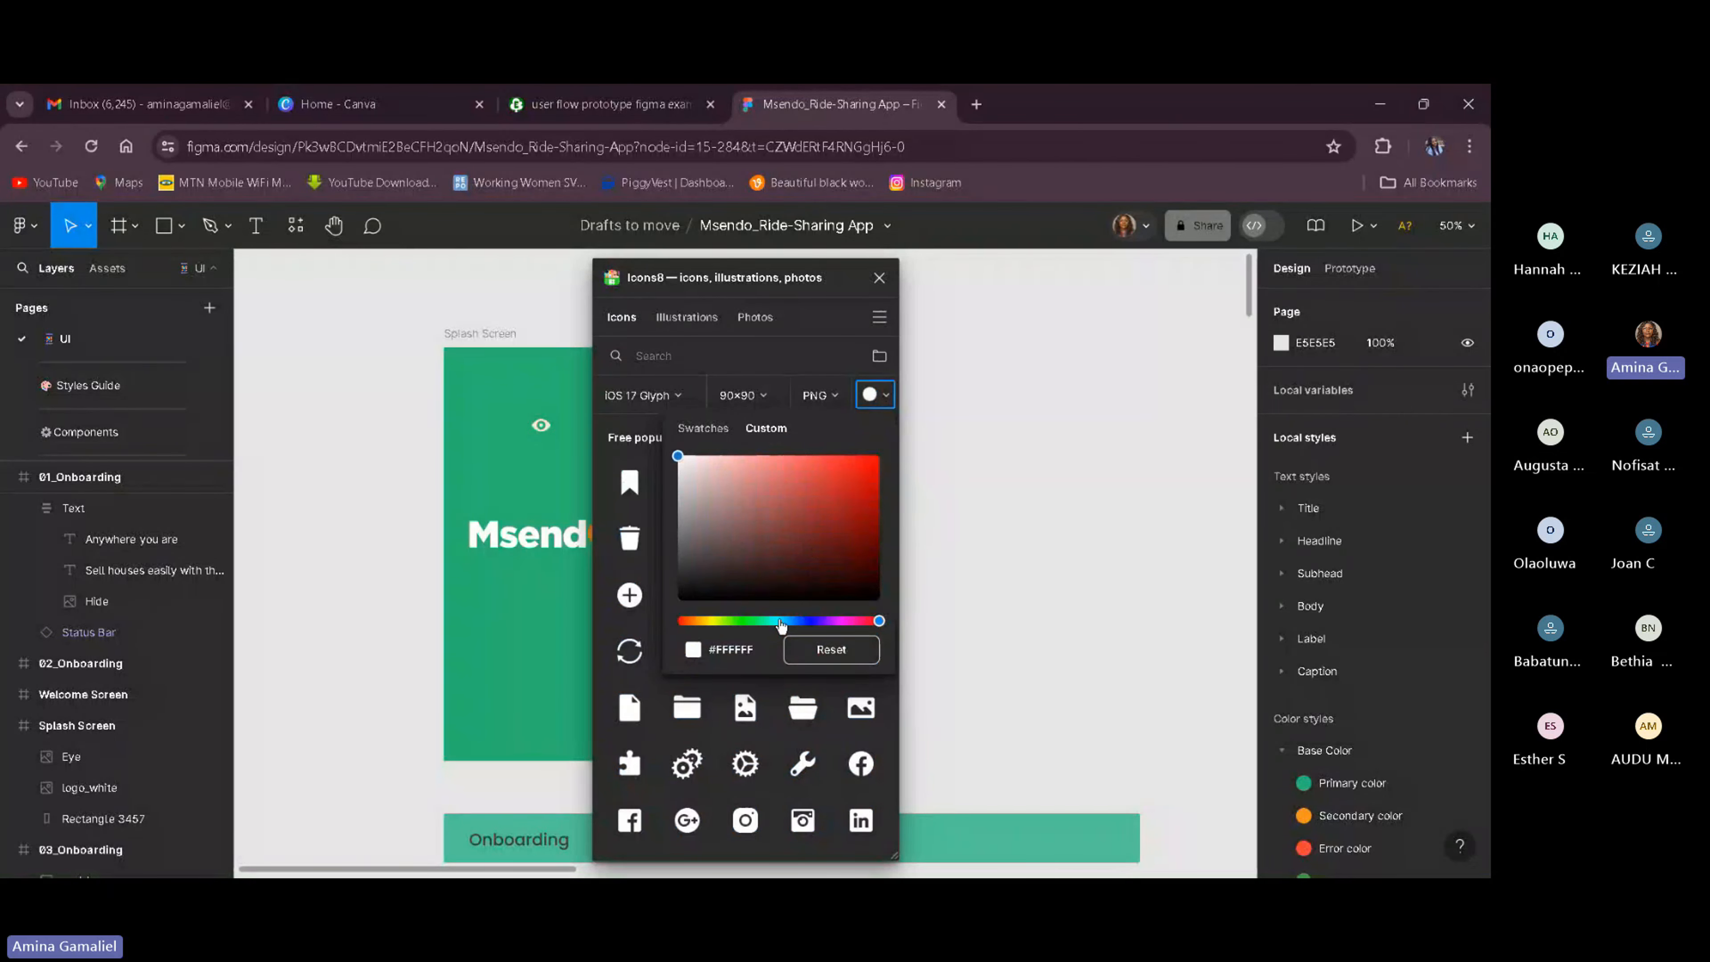
# Set the Icons8 plugin's custom icon colour to the blue #367CEB.
pyautogui.click(800, 621)
pyautogui.click(842, 485)
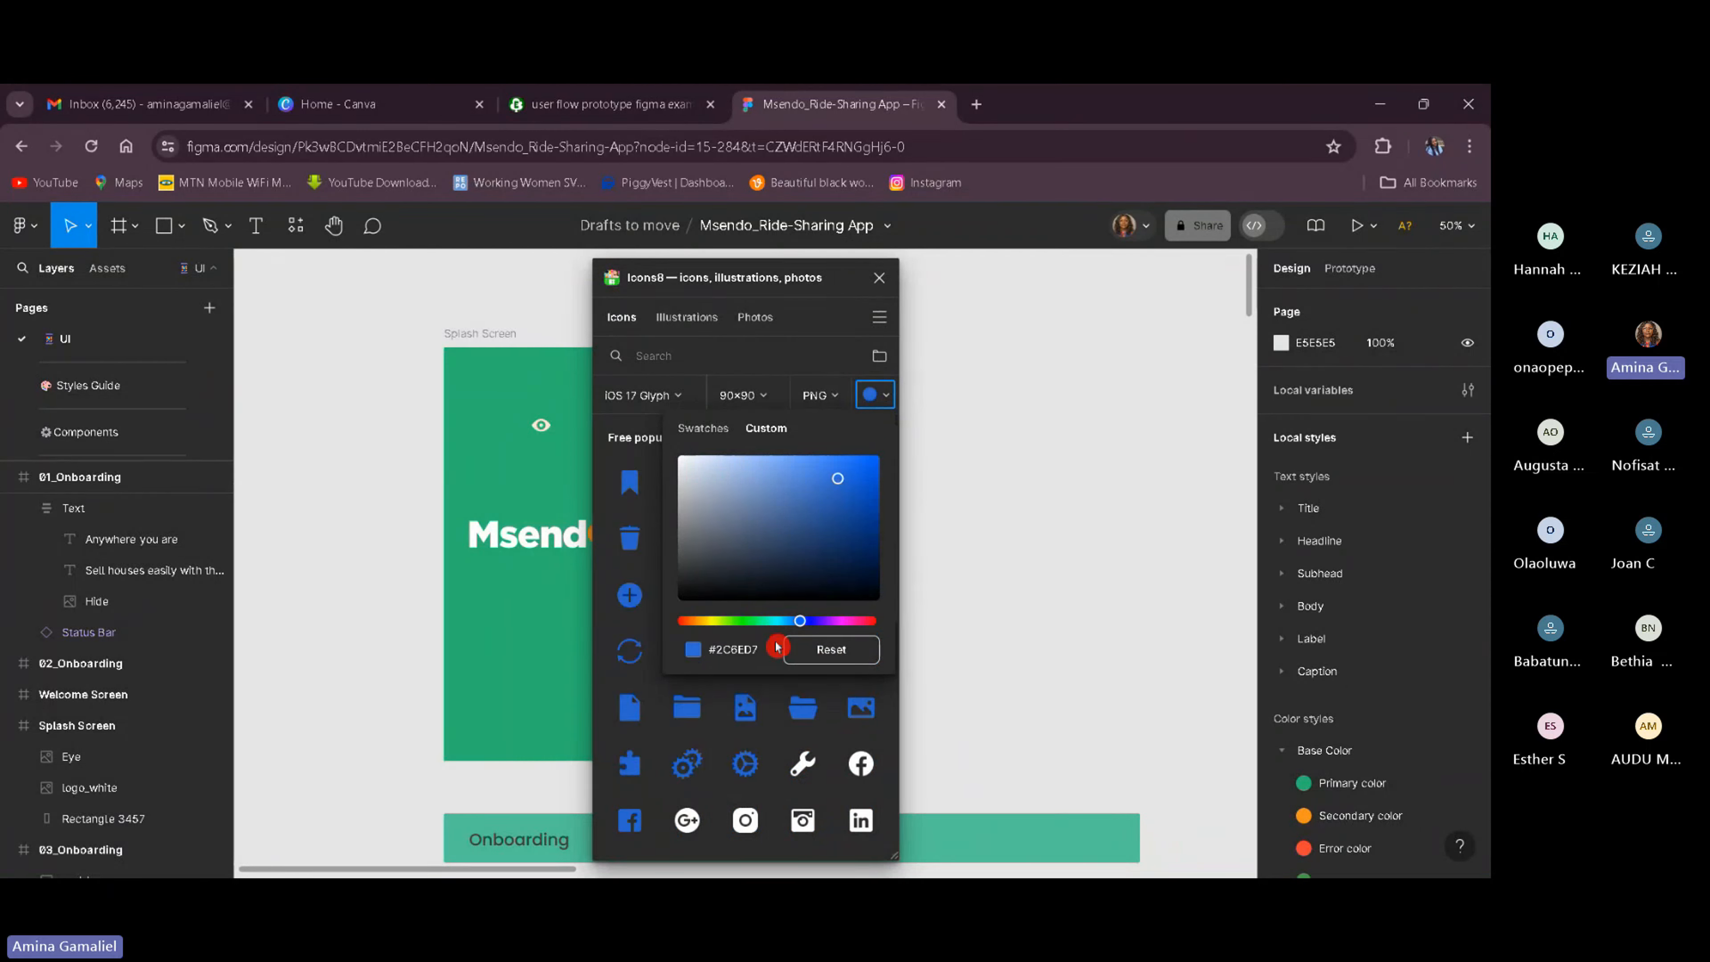
pyautogui.click(839, 477)
pyautogui.click(832, 466)
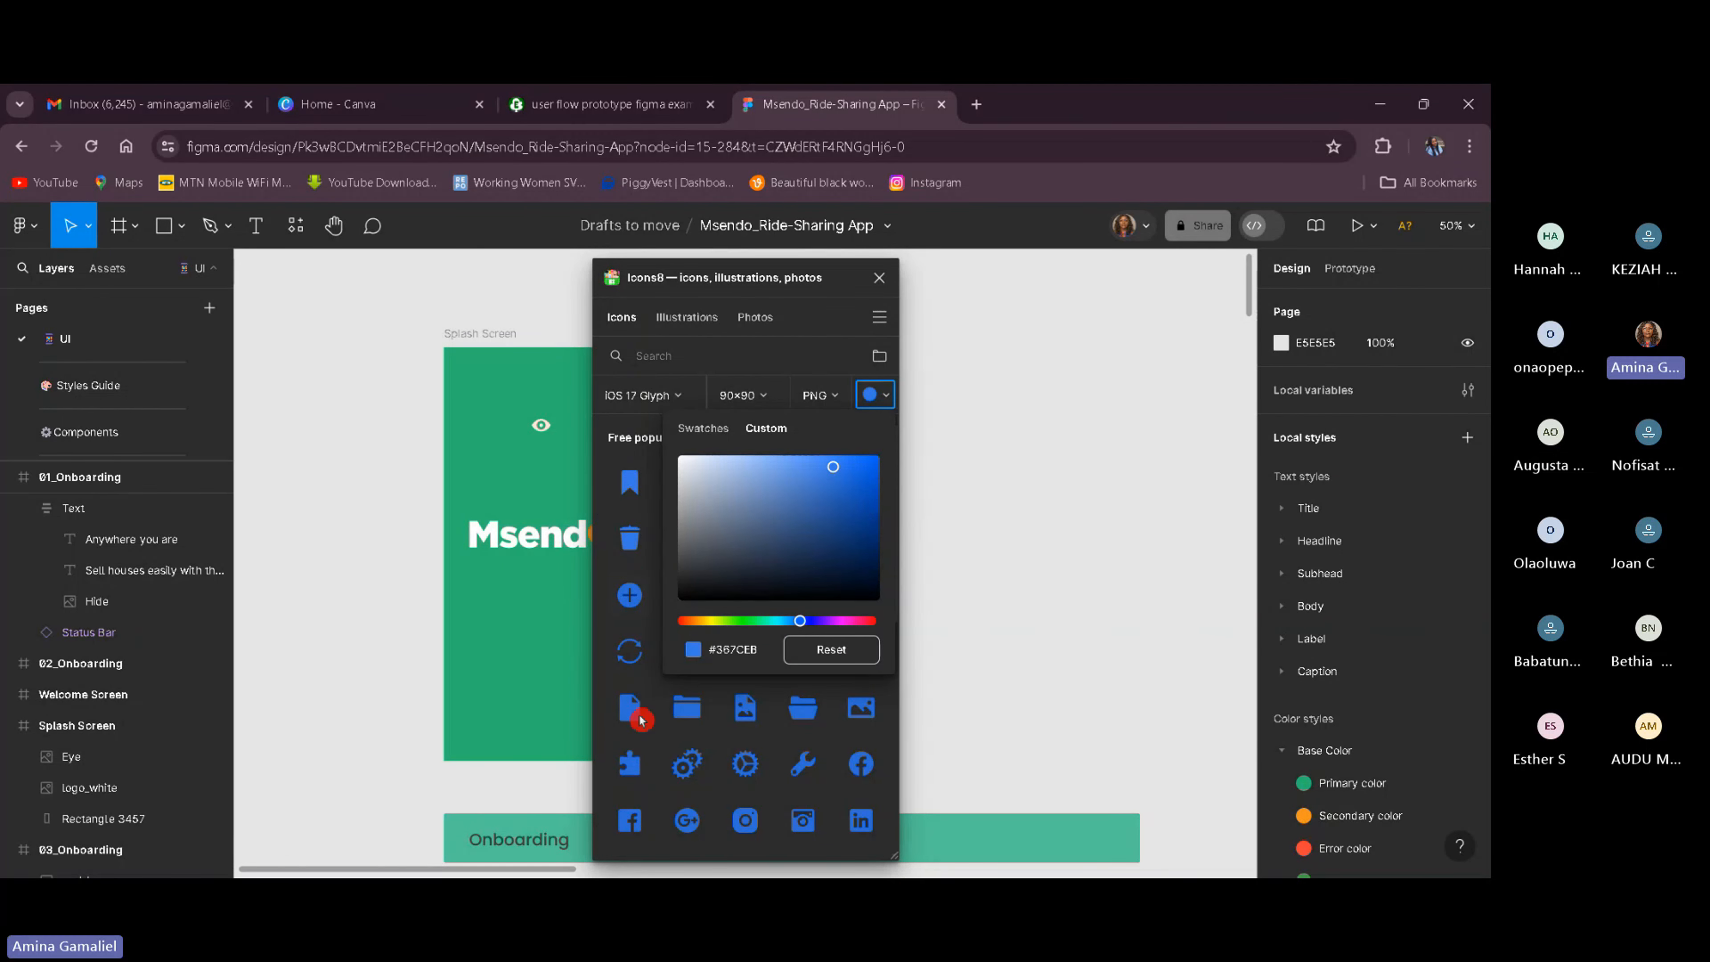
# Search the Icons8 icons for "eye", place the blue Eye icon above the Msendo logo on the Splash Screen, and close the plugin.
pyautogui.click(712, 357)
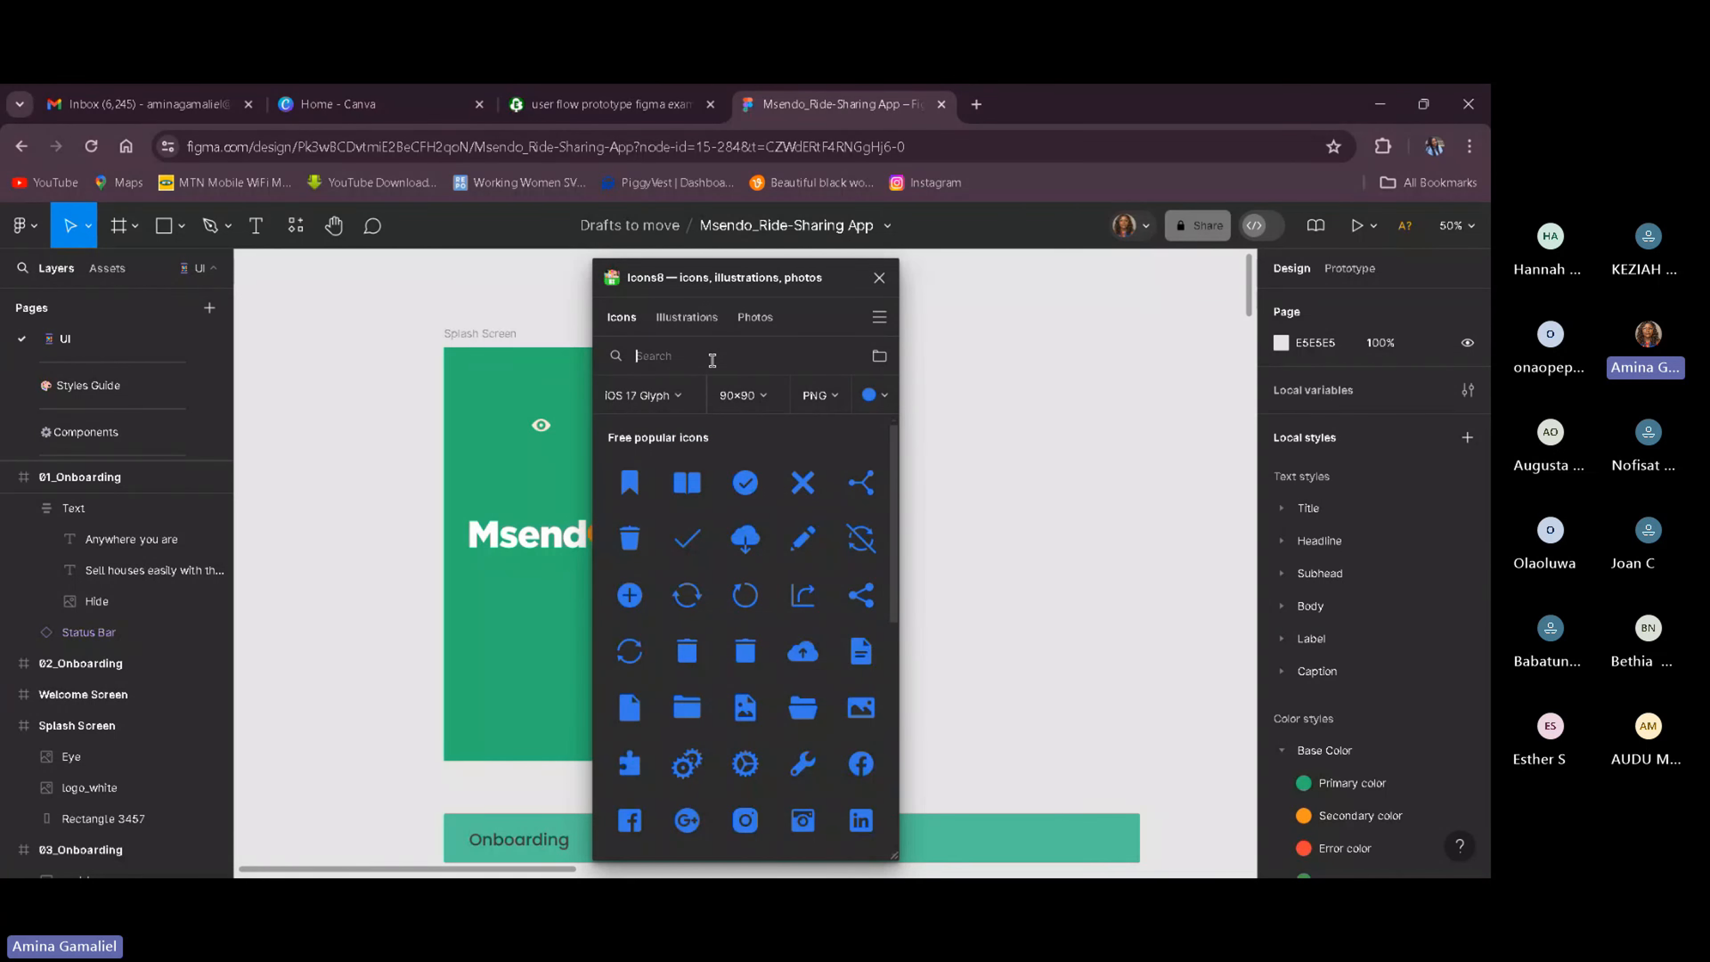
pyautogui.write('e')
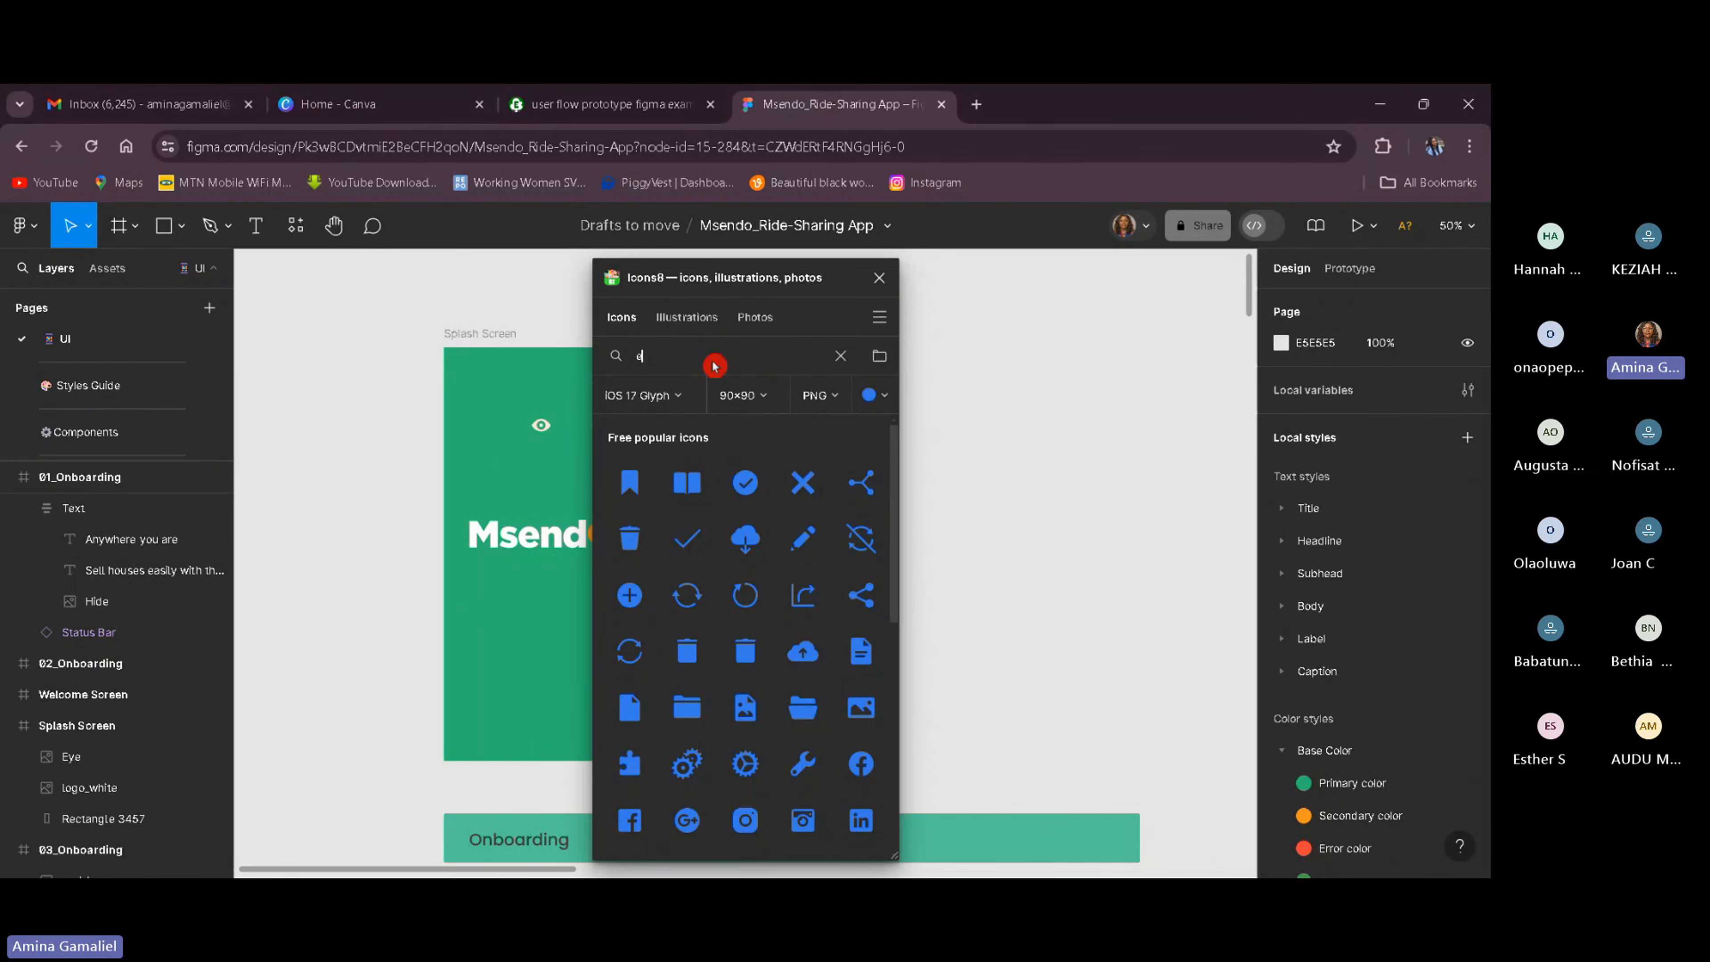
pyautogui.write('ye')
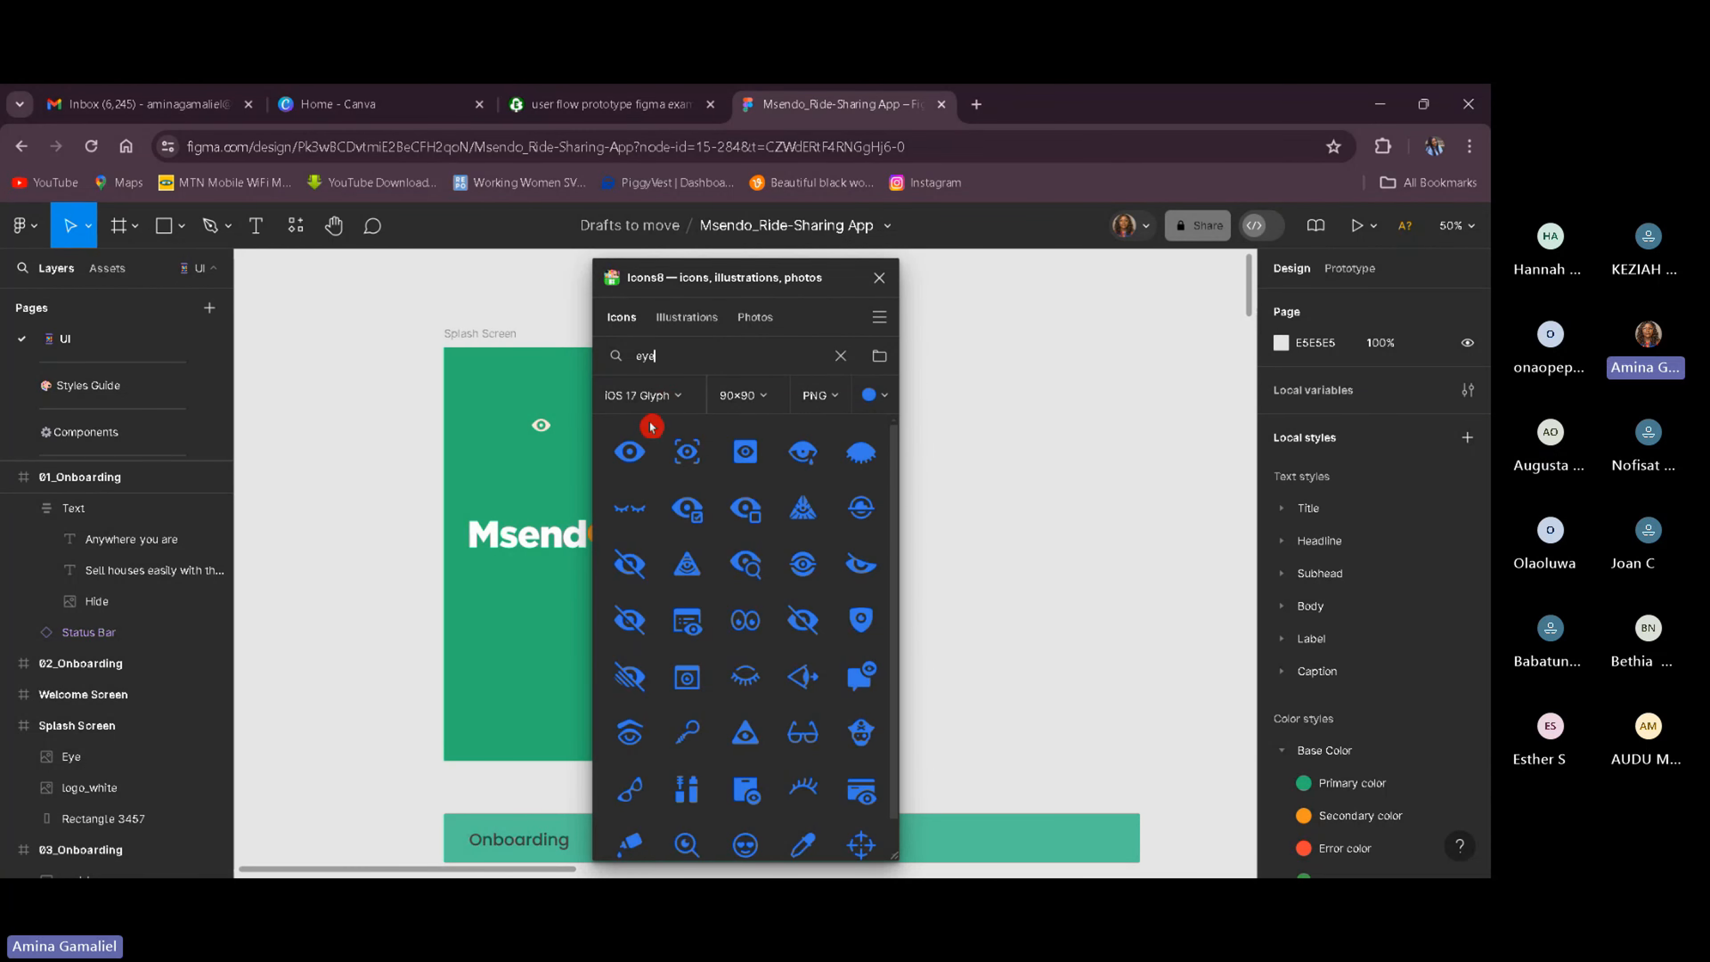
pyautogui.moveTo(651, 426); pyautogui.dragTo(545, 443)
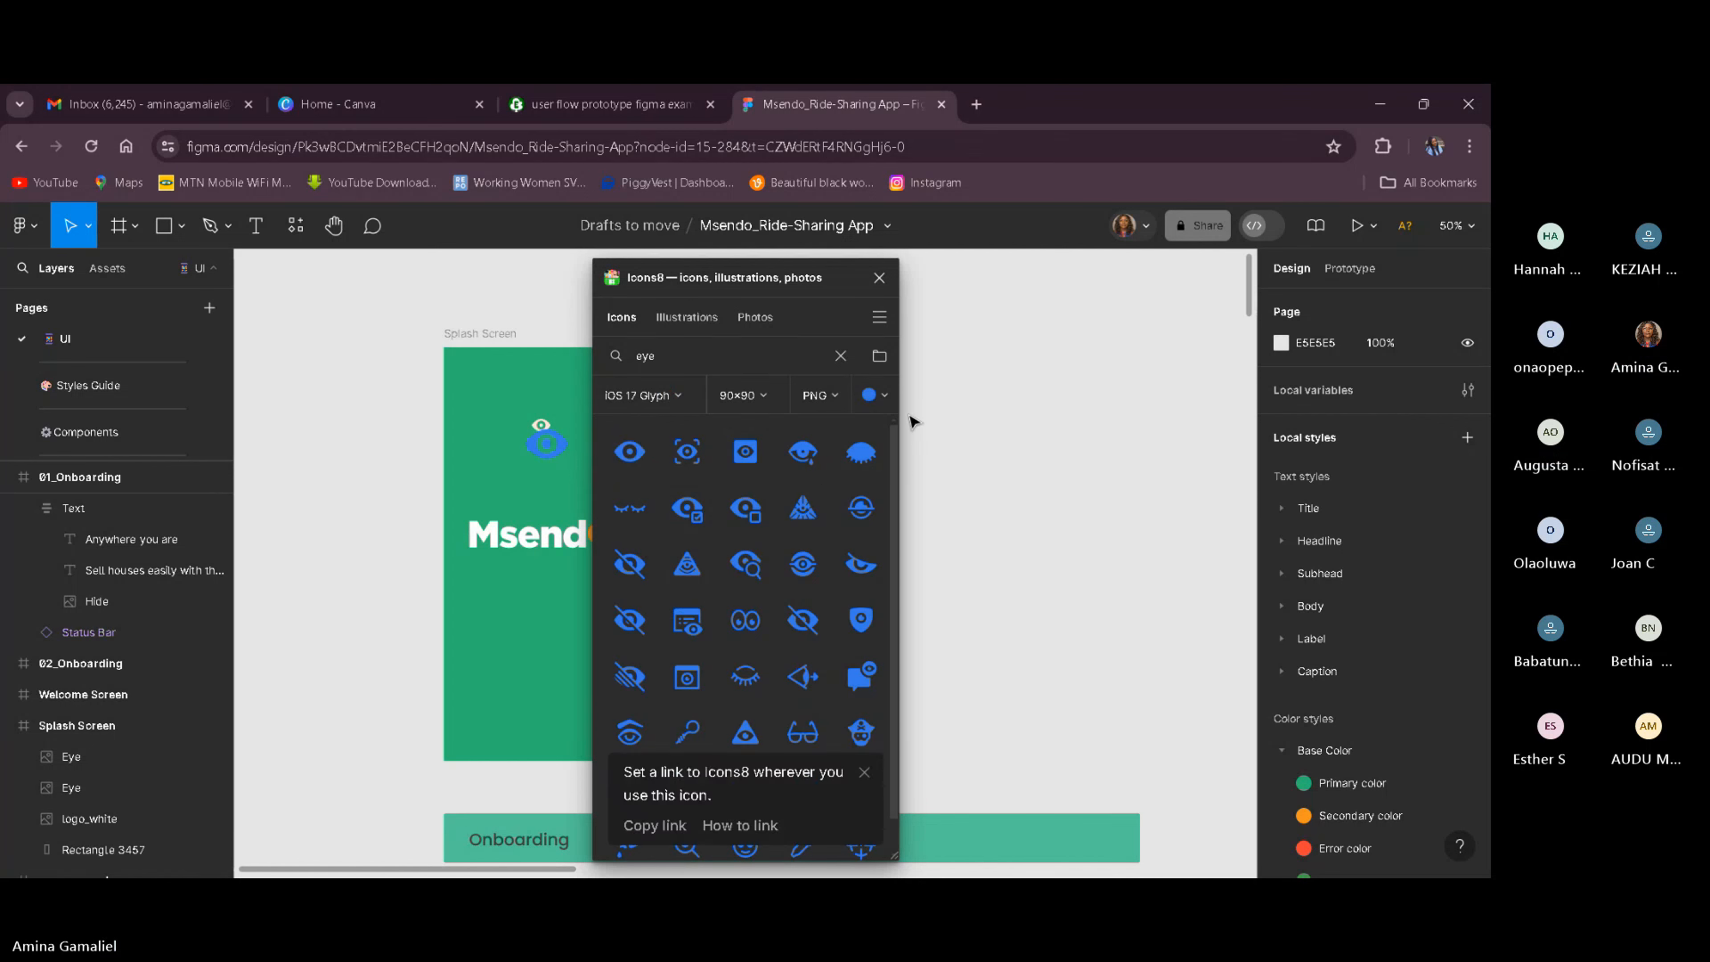
pyautogui.click(891, 392)
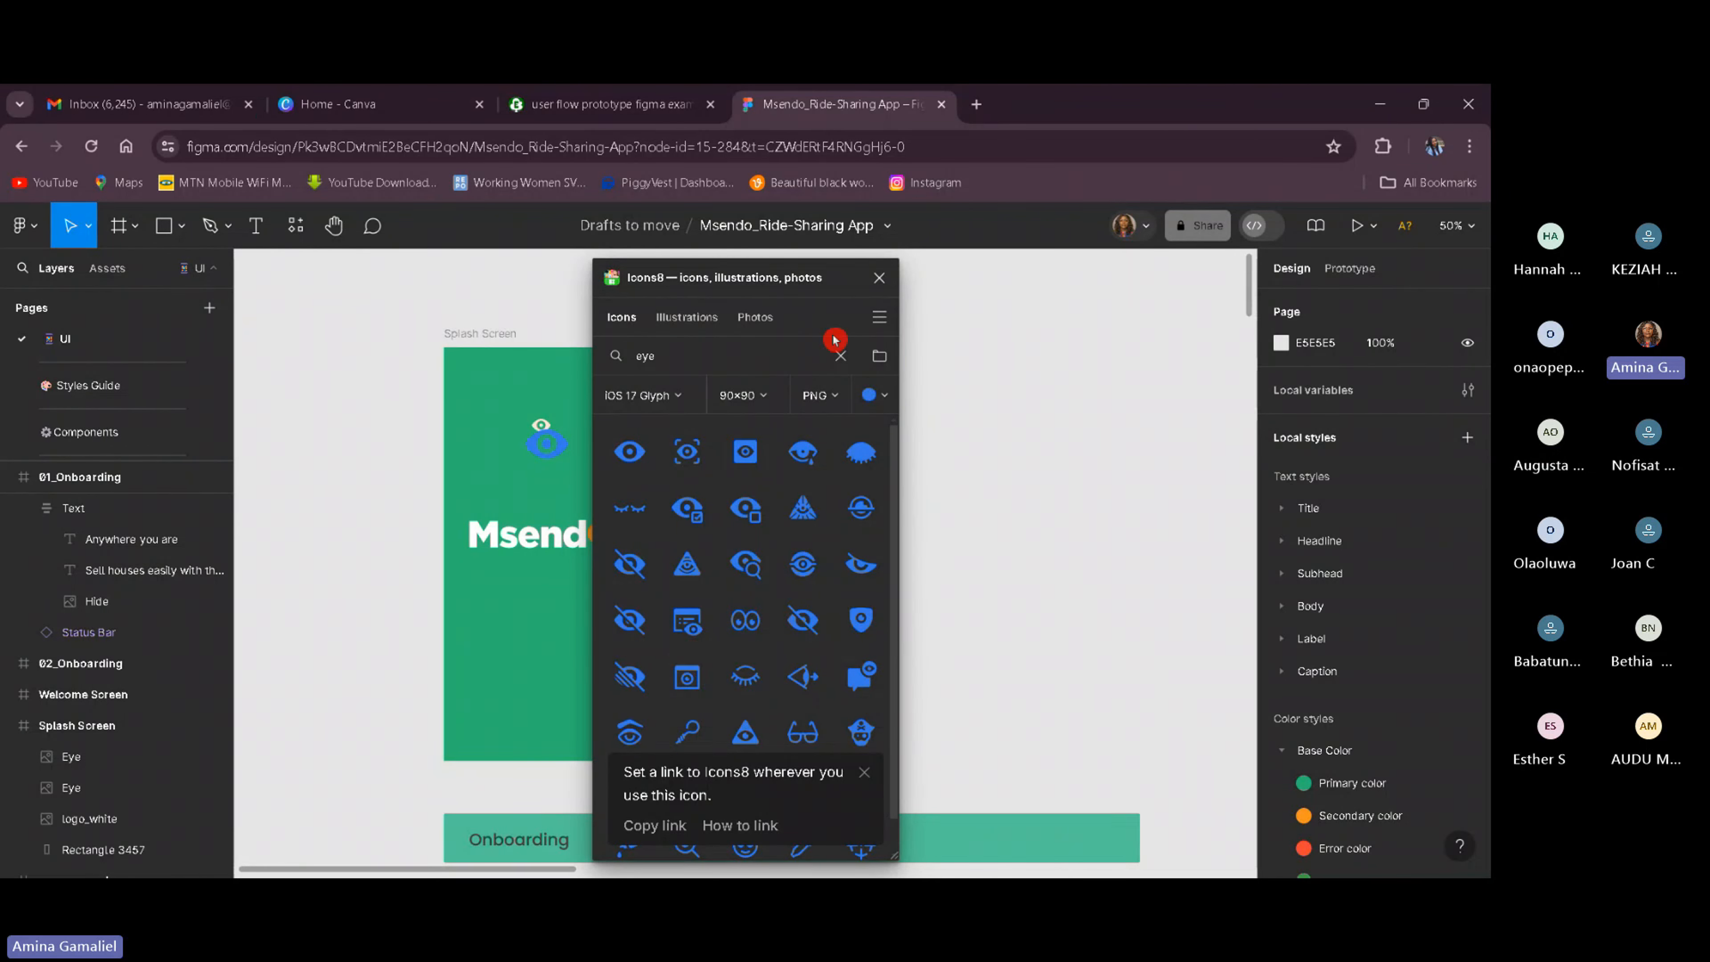
pyautogui.click(878, 278)
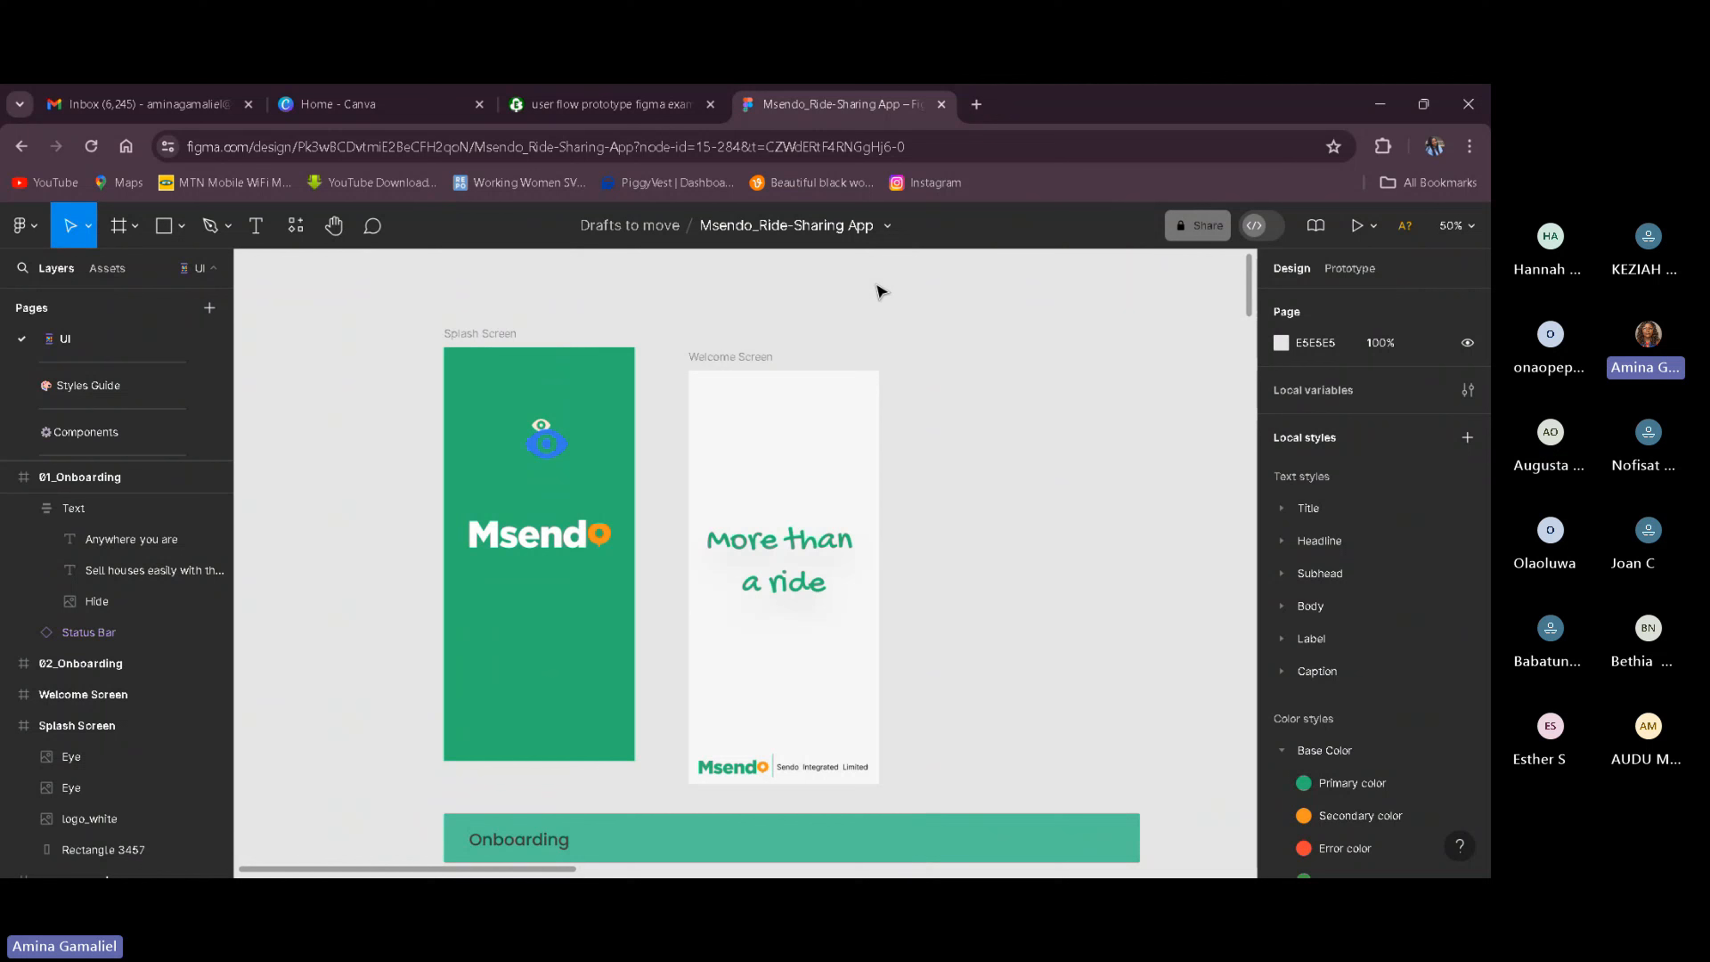
# Select the blue Eye icon on the Splash Screen, reopen the Icons8 plugin and search its icons for "google".
pyautogui.click(542, 440)
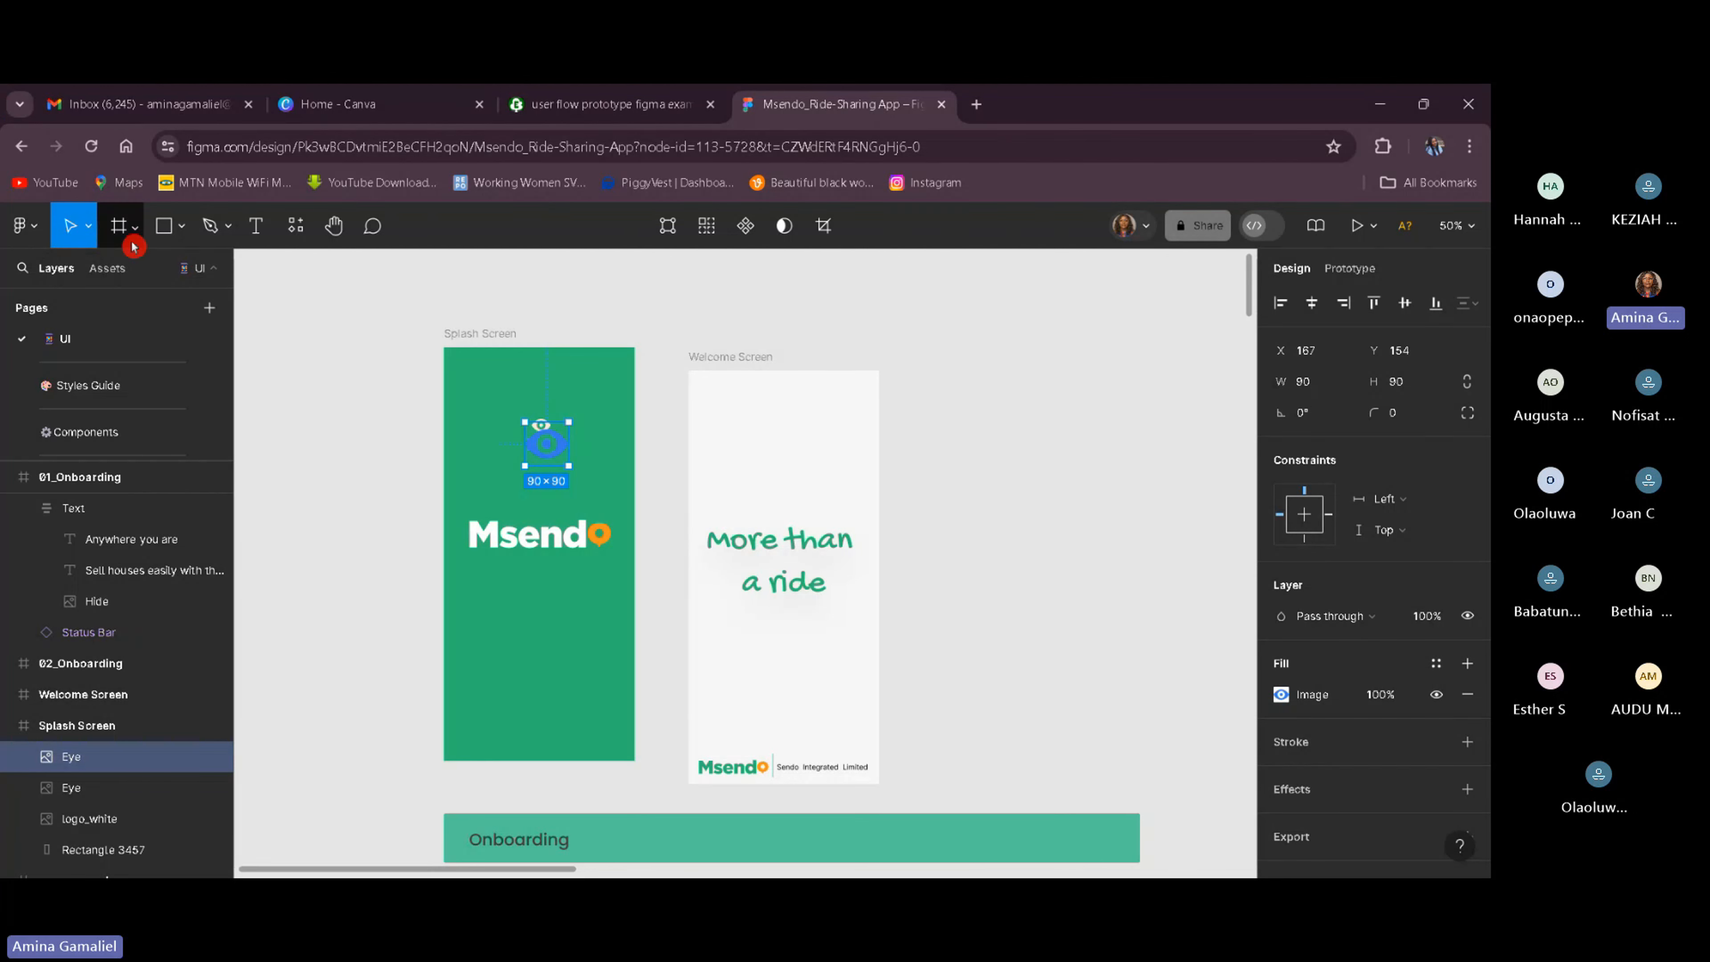
pyautogui.click(25, 235)
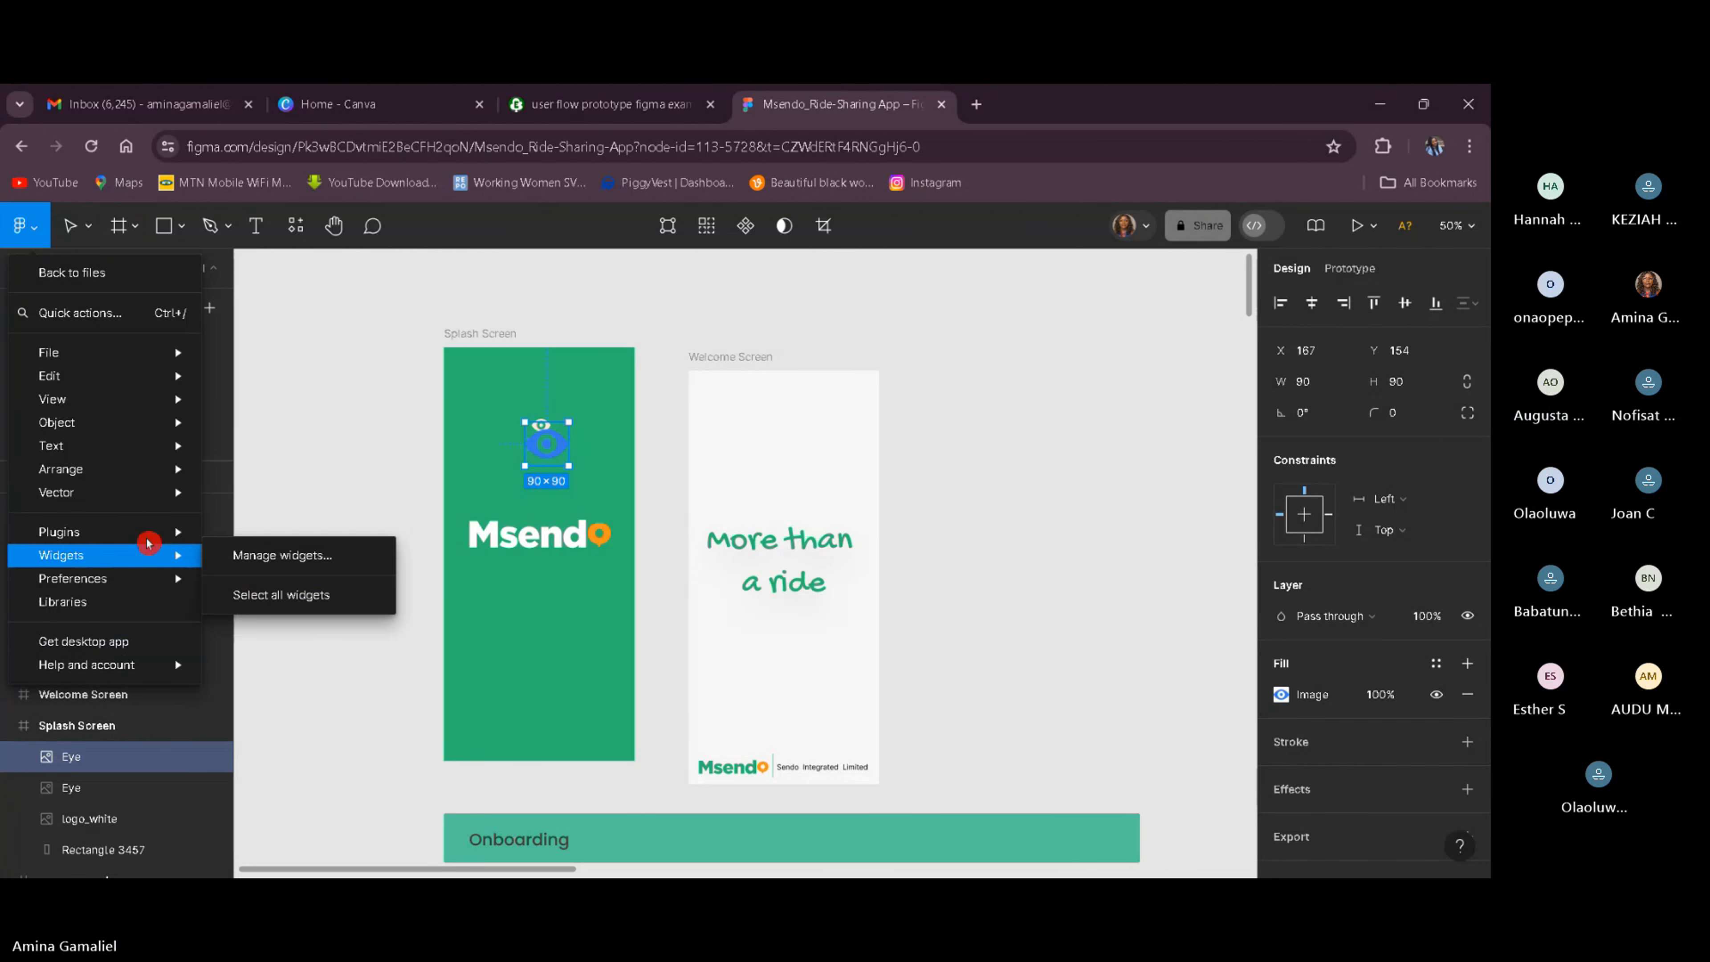
pyautogui.moveTo(145, 539)
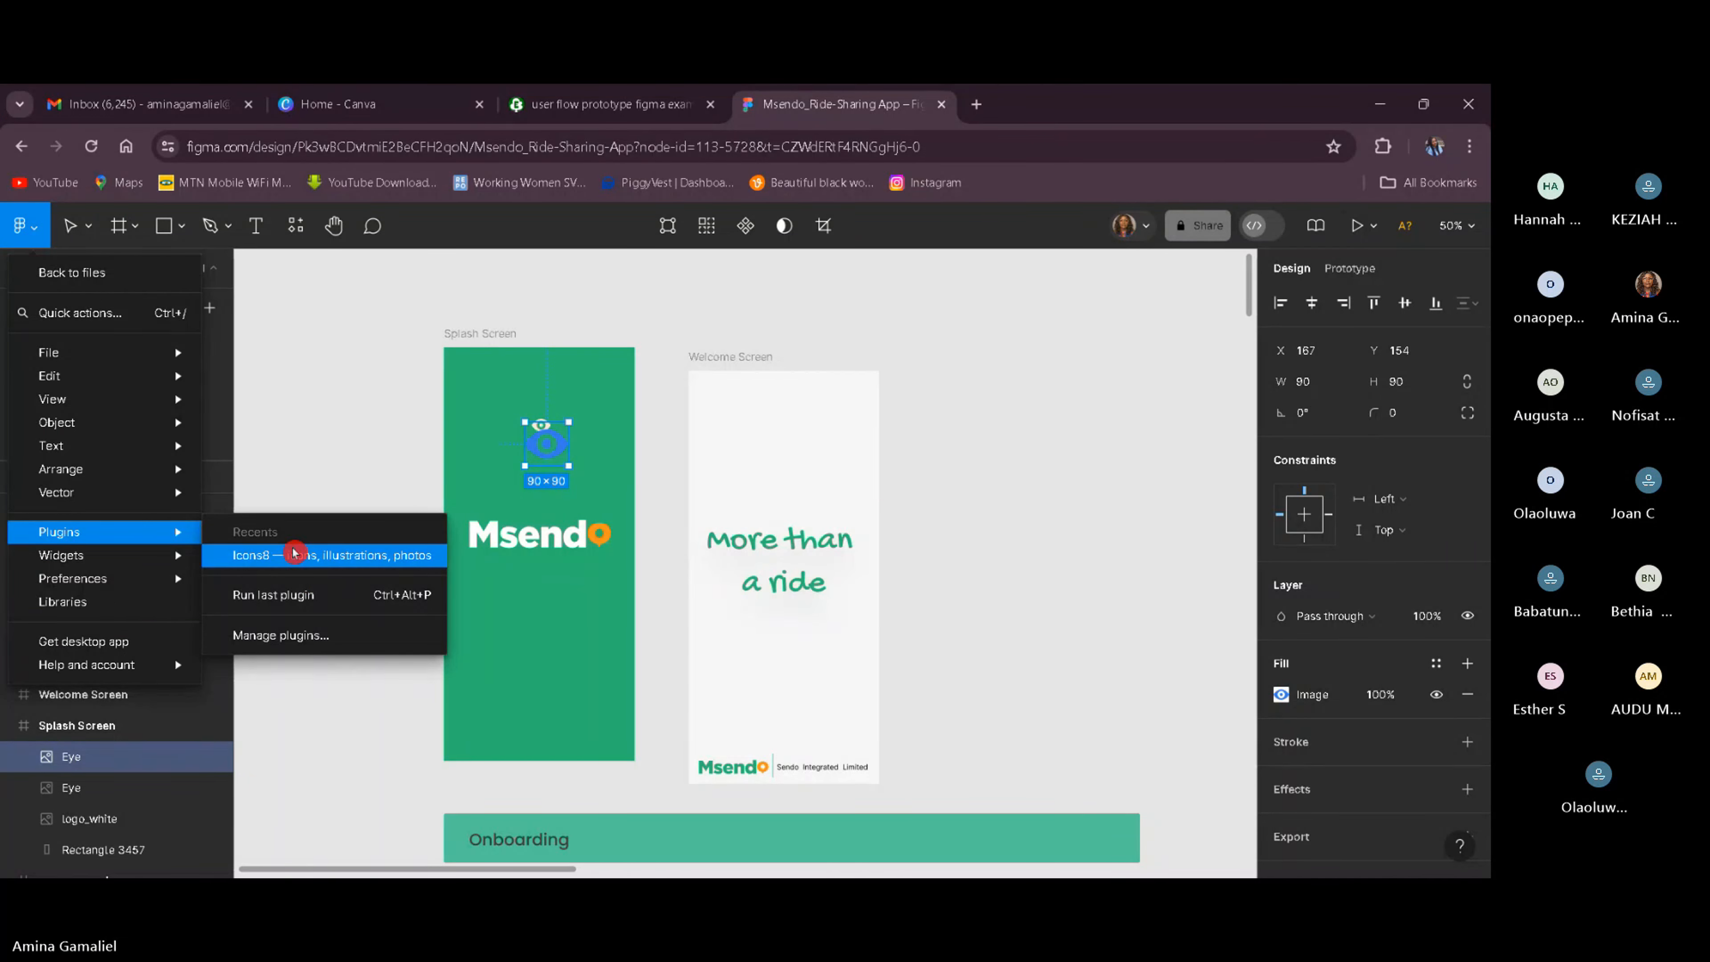
pyautogui.click(303, 561)
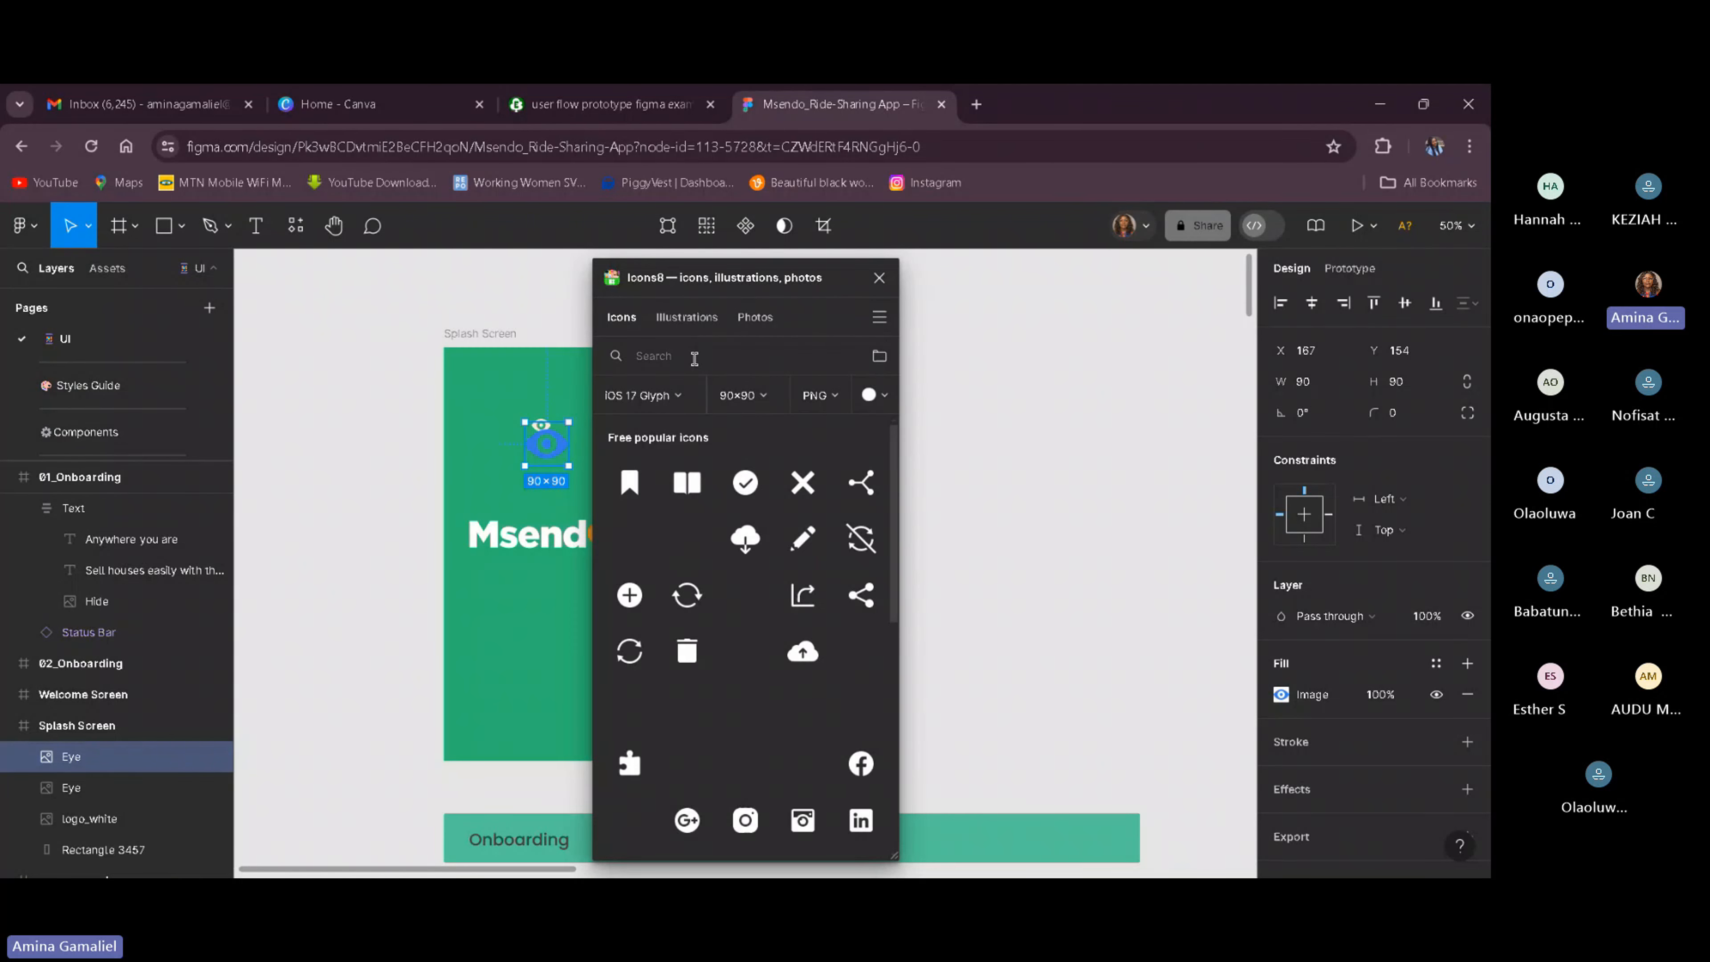
pyautogui.click(694, 359)
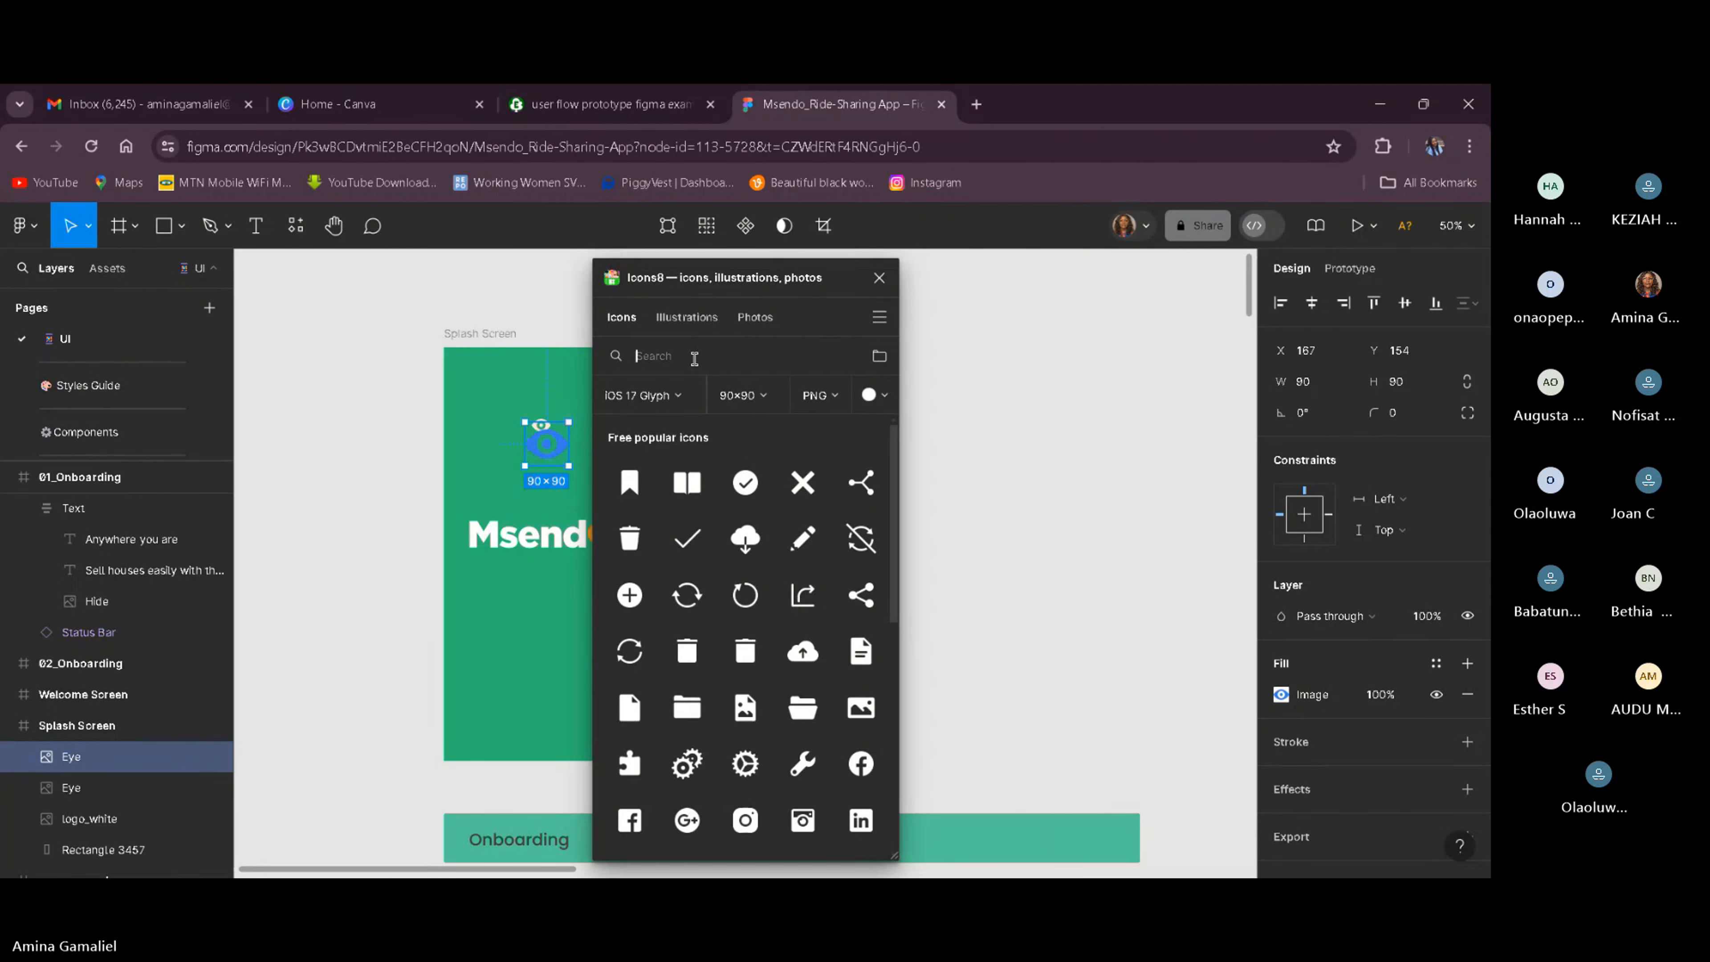
pyautogui.click(695, 362)
pyautogui.write('g')
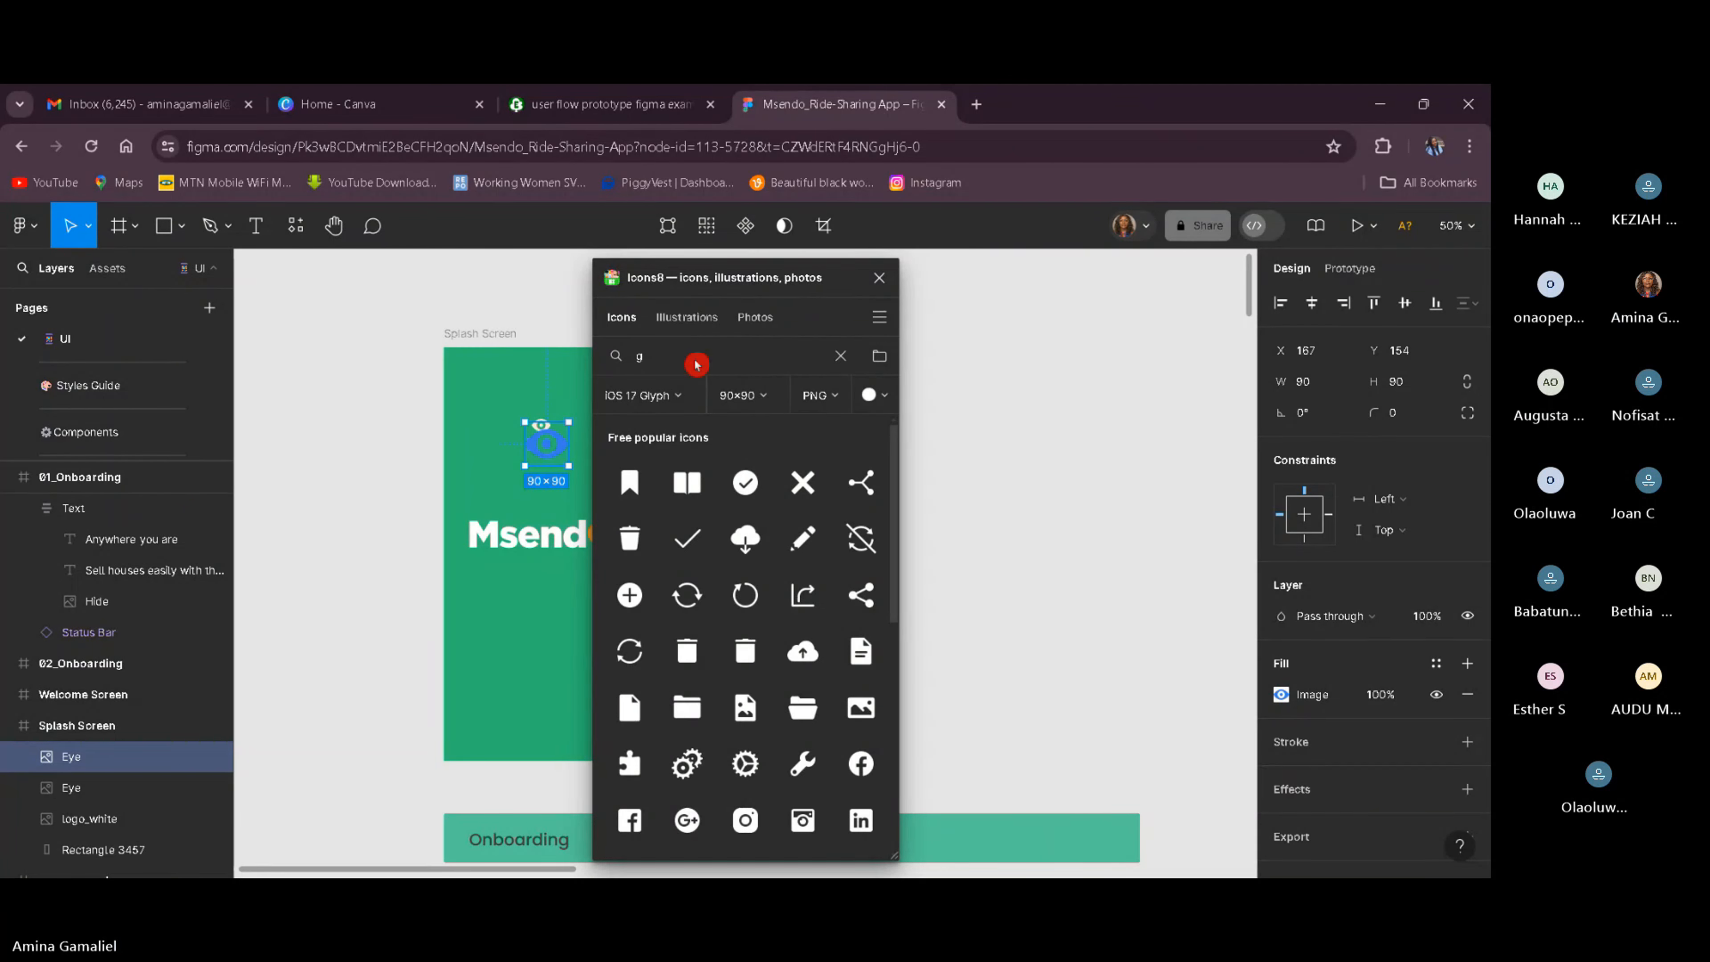
pyautogui.write('oo')
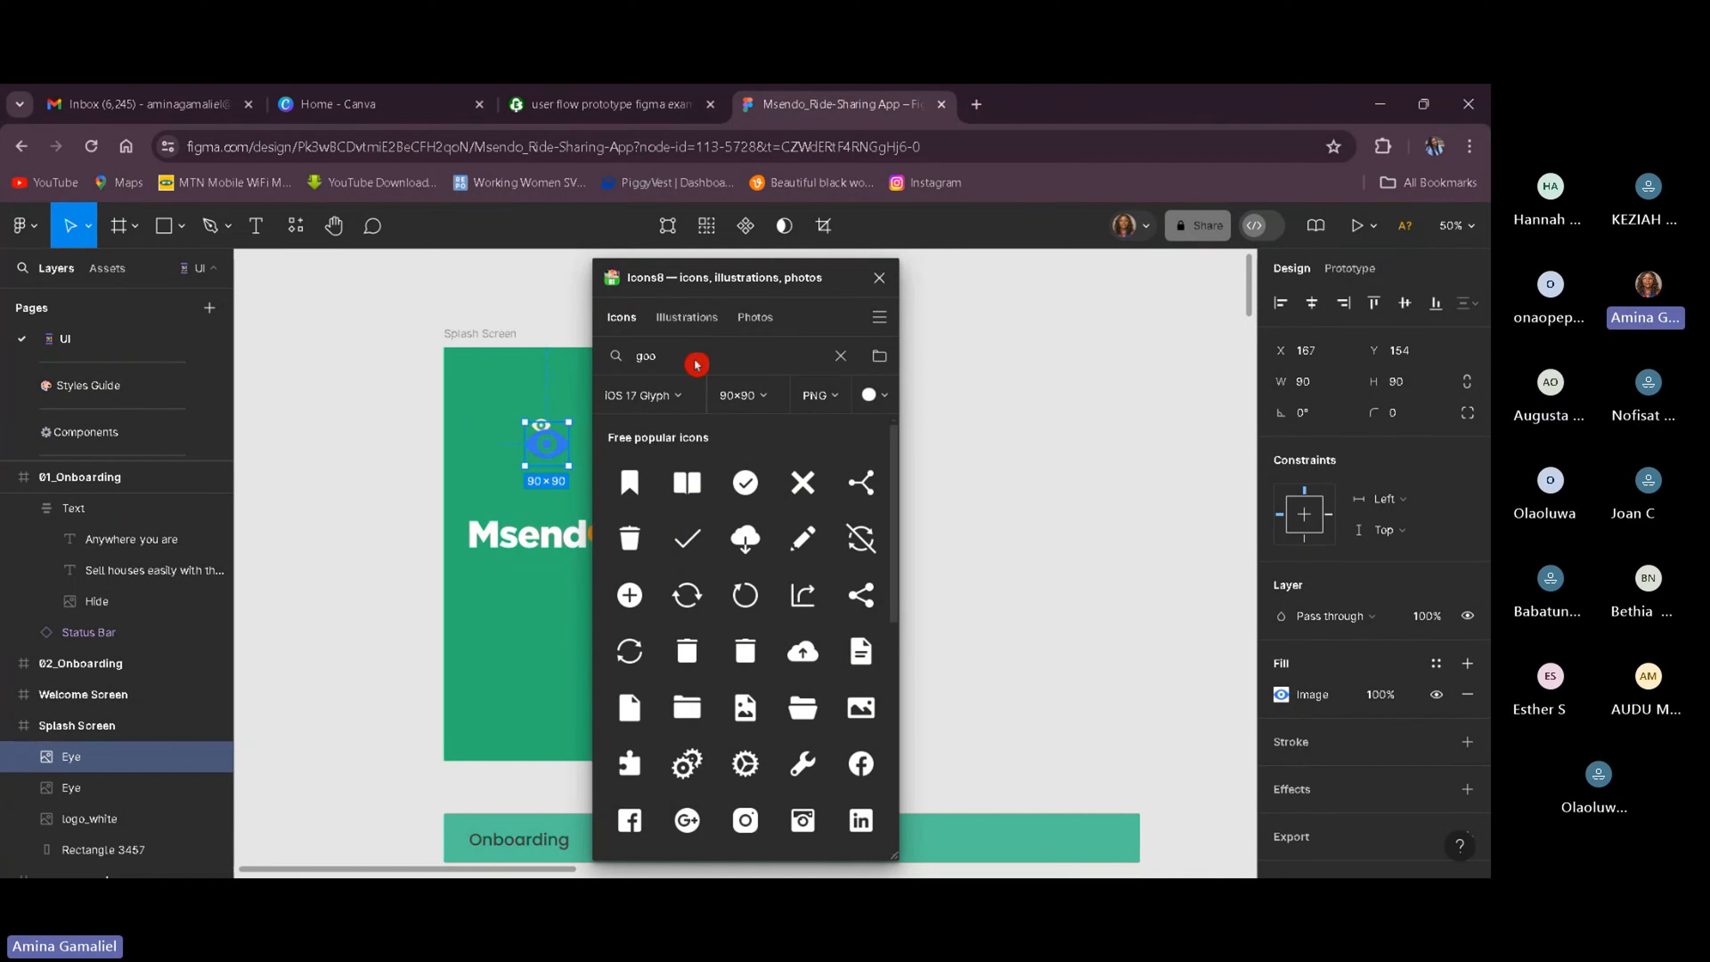
pyautogui.write('gle')
pyautogui.press('Return')
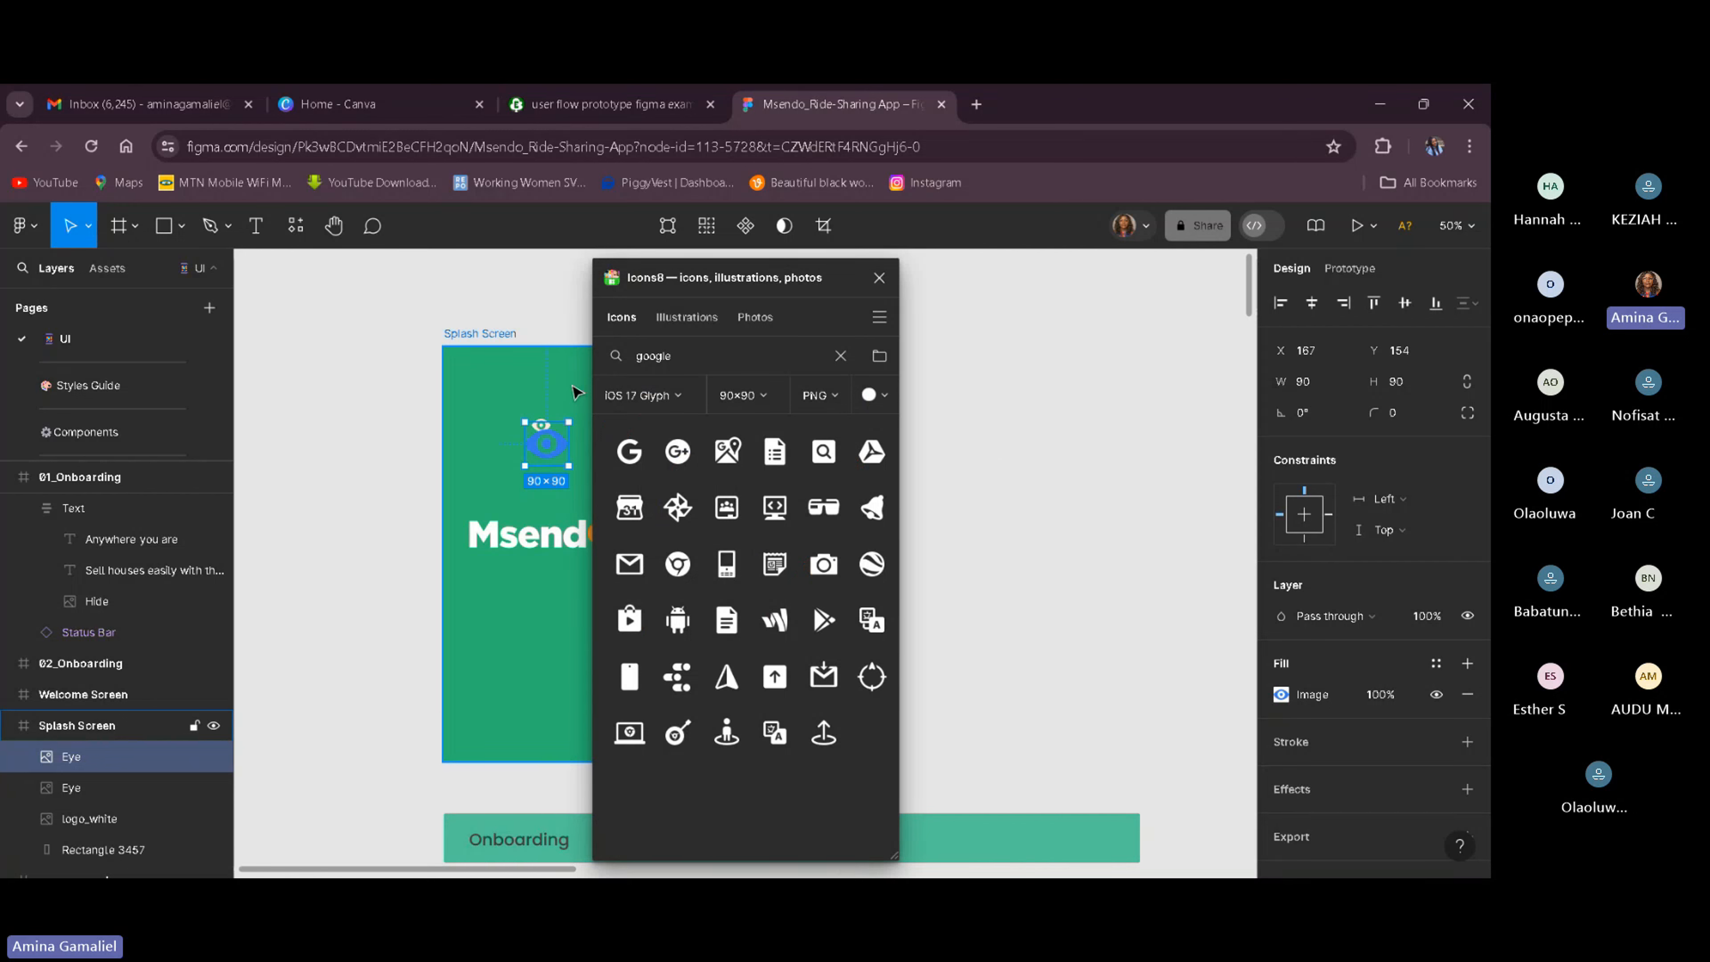
# Replace the Icons8 search with "facebook", look over the matching icons and close the plugin.
pyautogui.press('BackSpace')
pyautogui.press('BackSpace')
pyautogui.press('BackSpace')
pyautogui.press('BackSpace')
pyautogui.press('BackSpace')
pyautogui.press('BackSpace')
pyautogui.write('f')
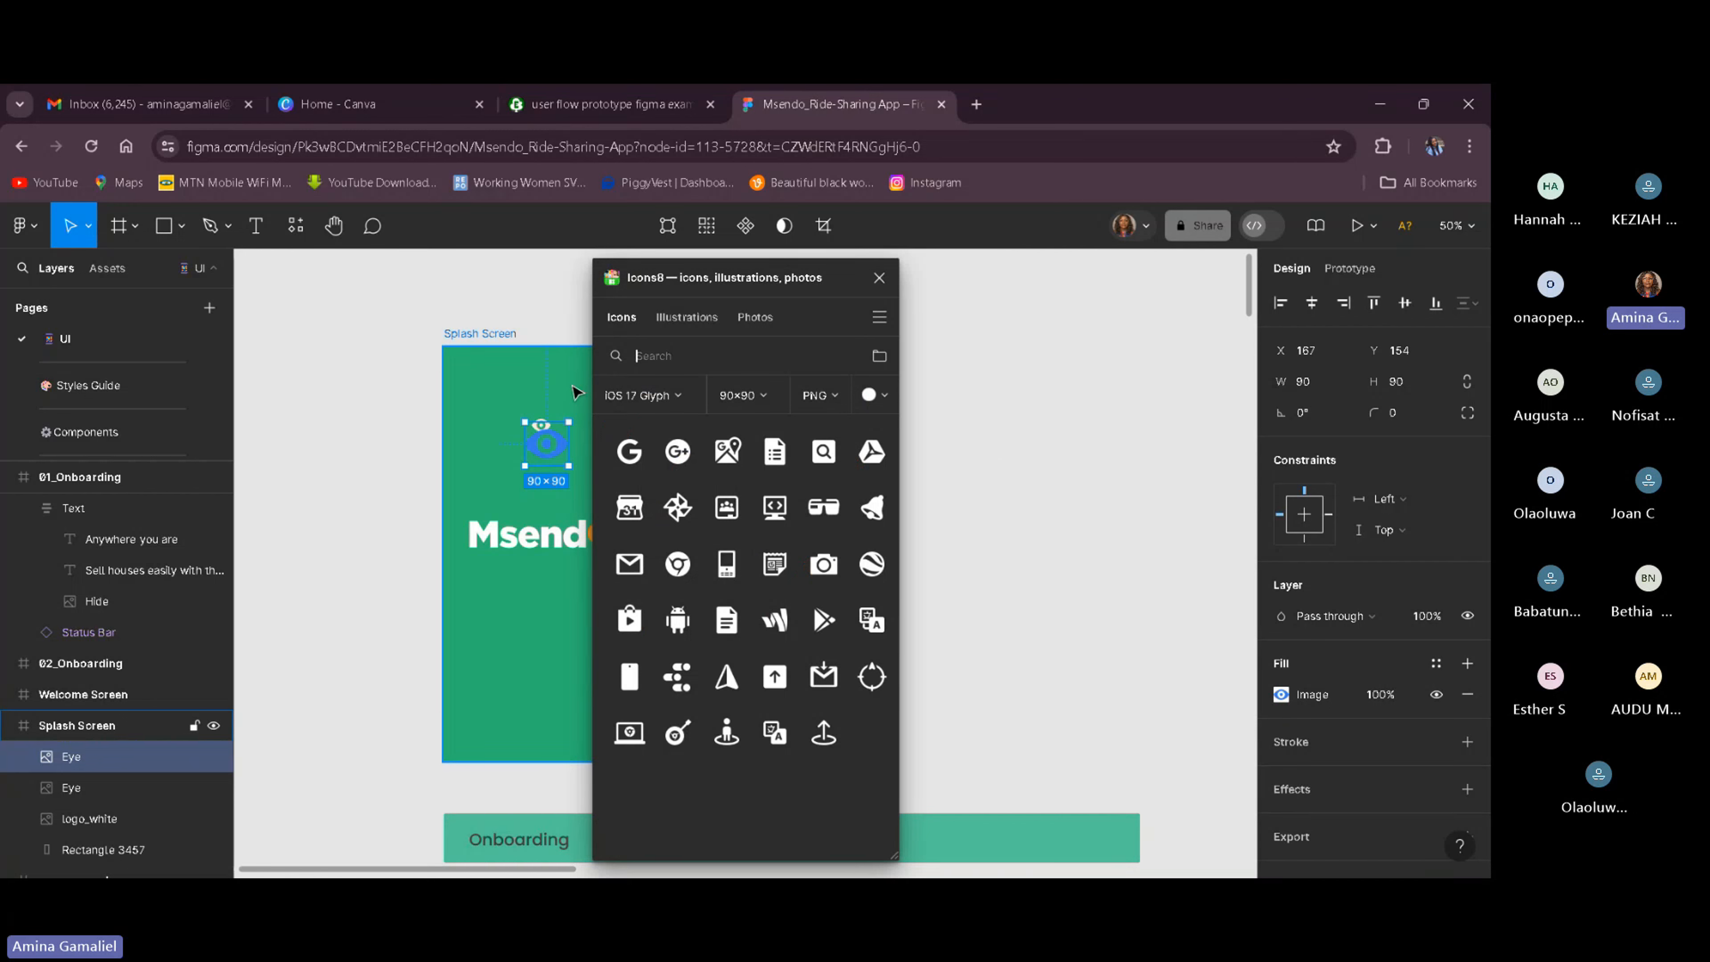
pyautogui.write('ace')
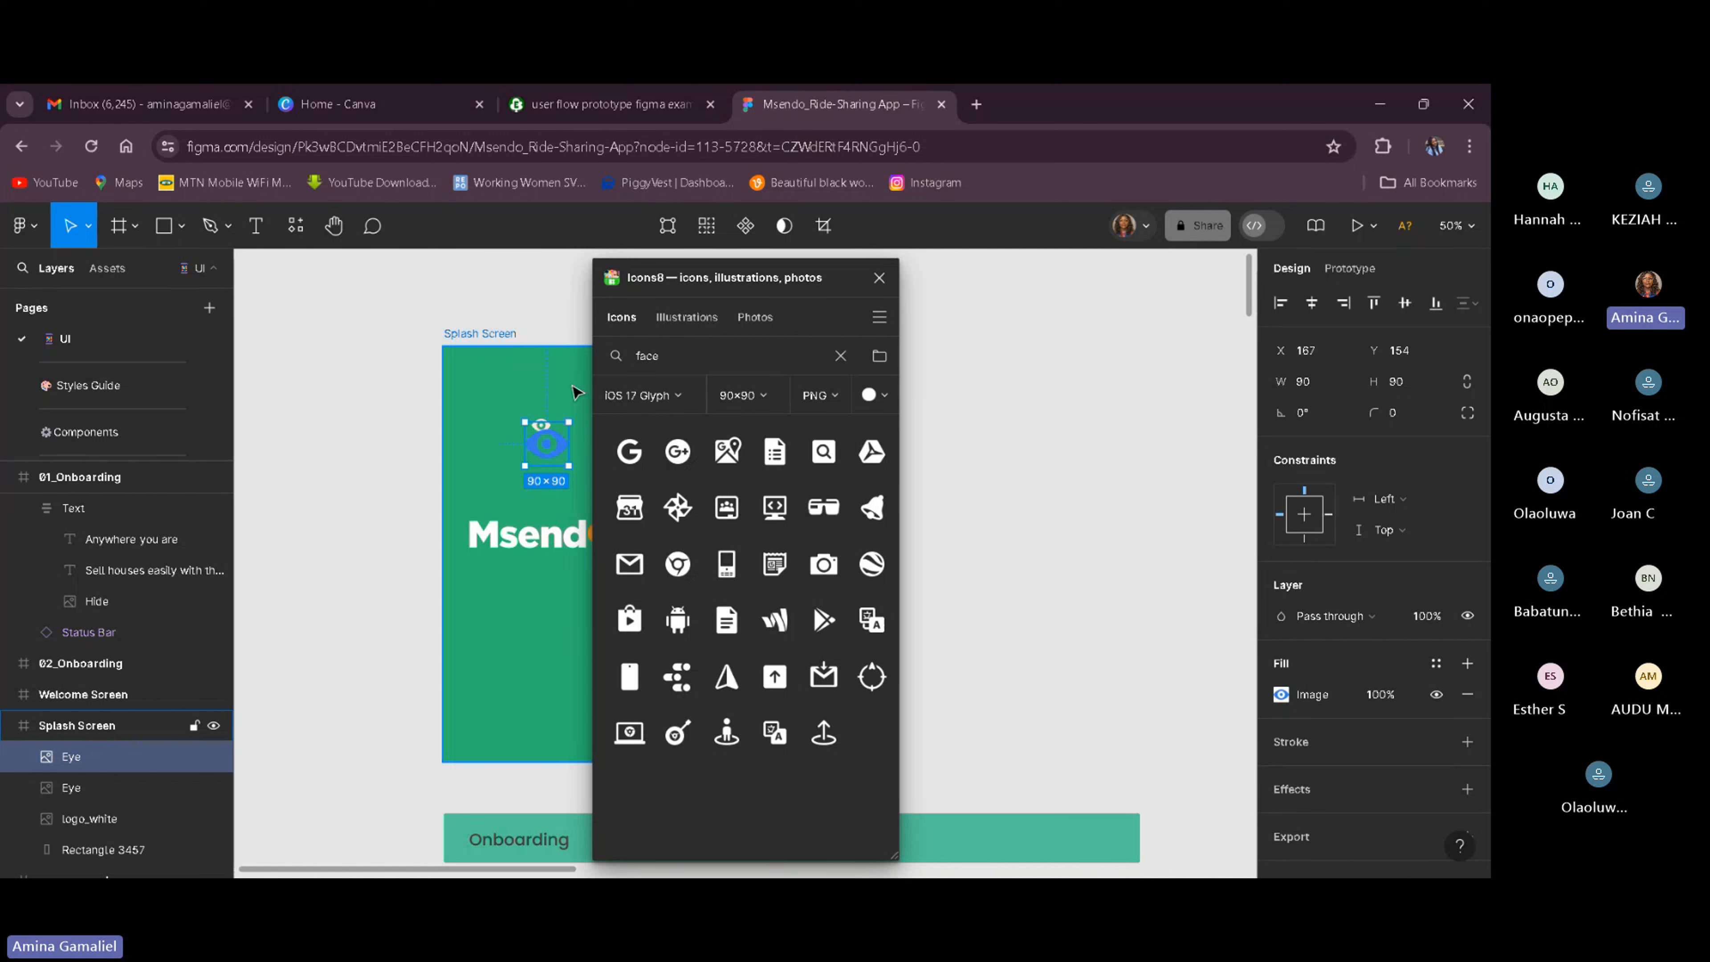
pyautogui.write('boo')
pyautogui.write('k')
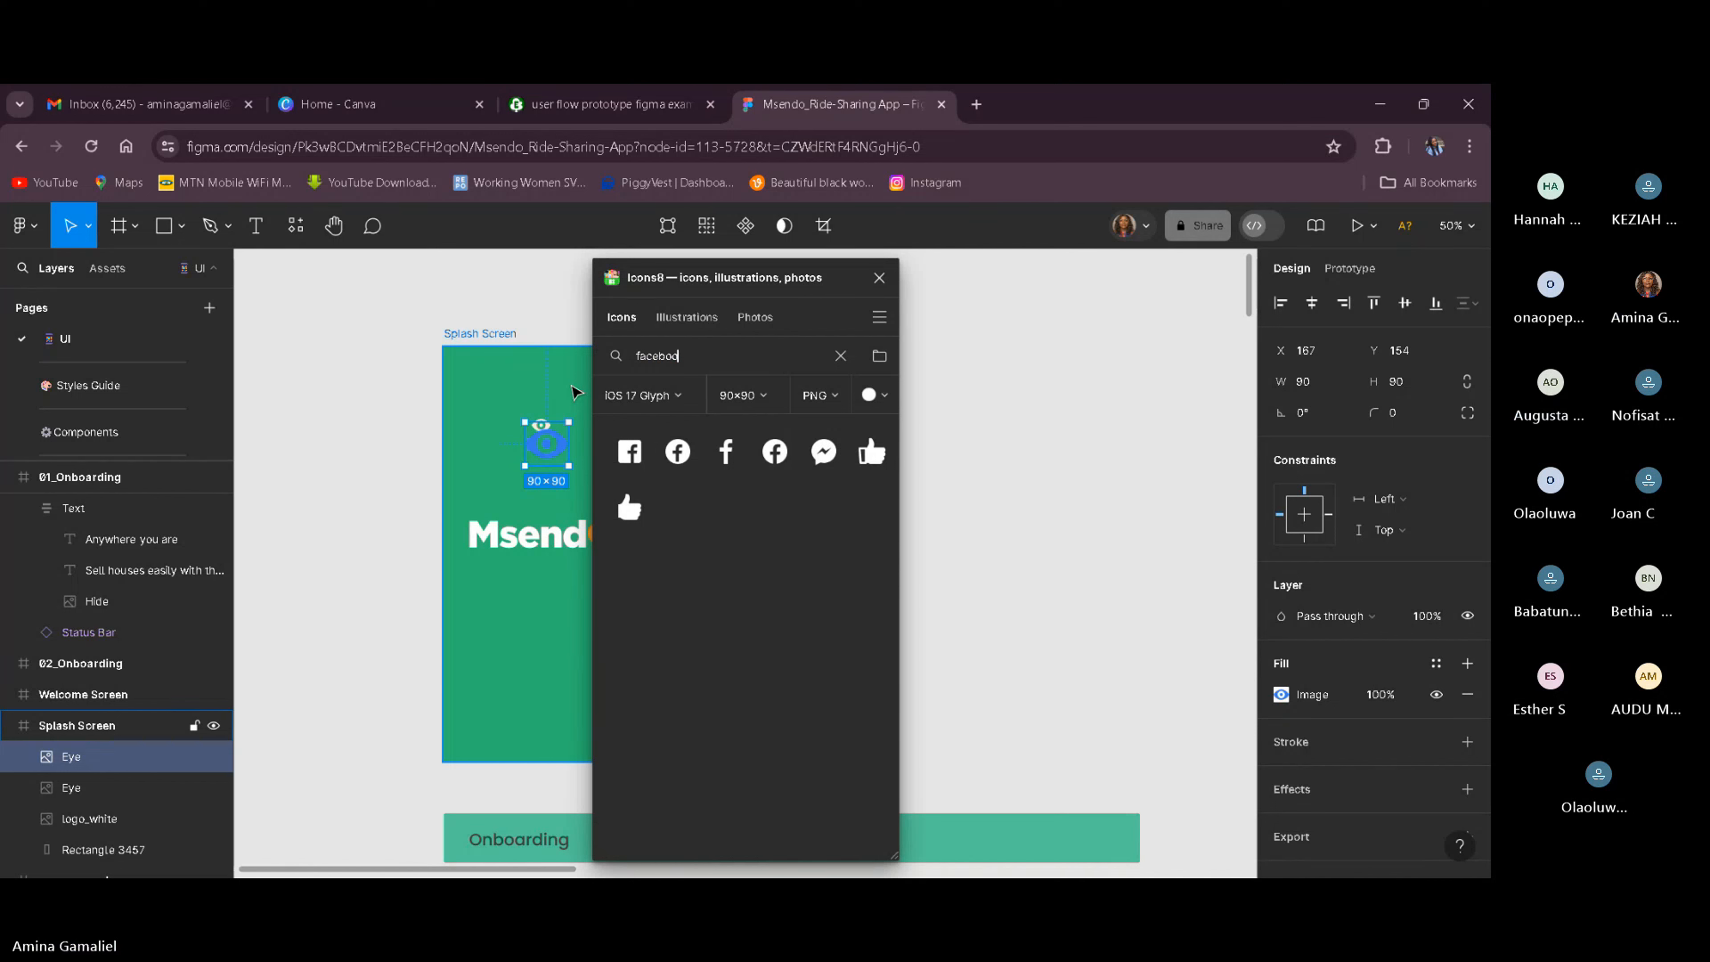
pyautogui.write('k')
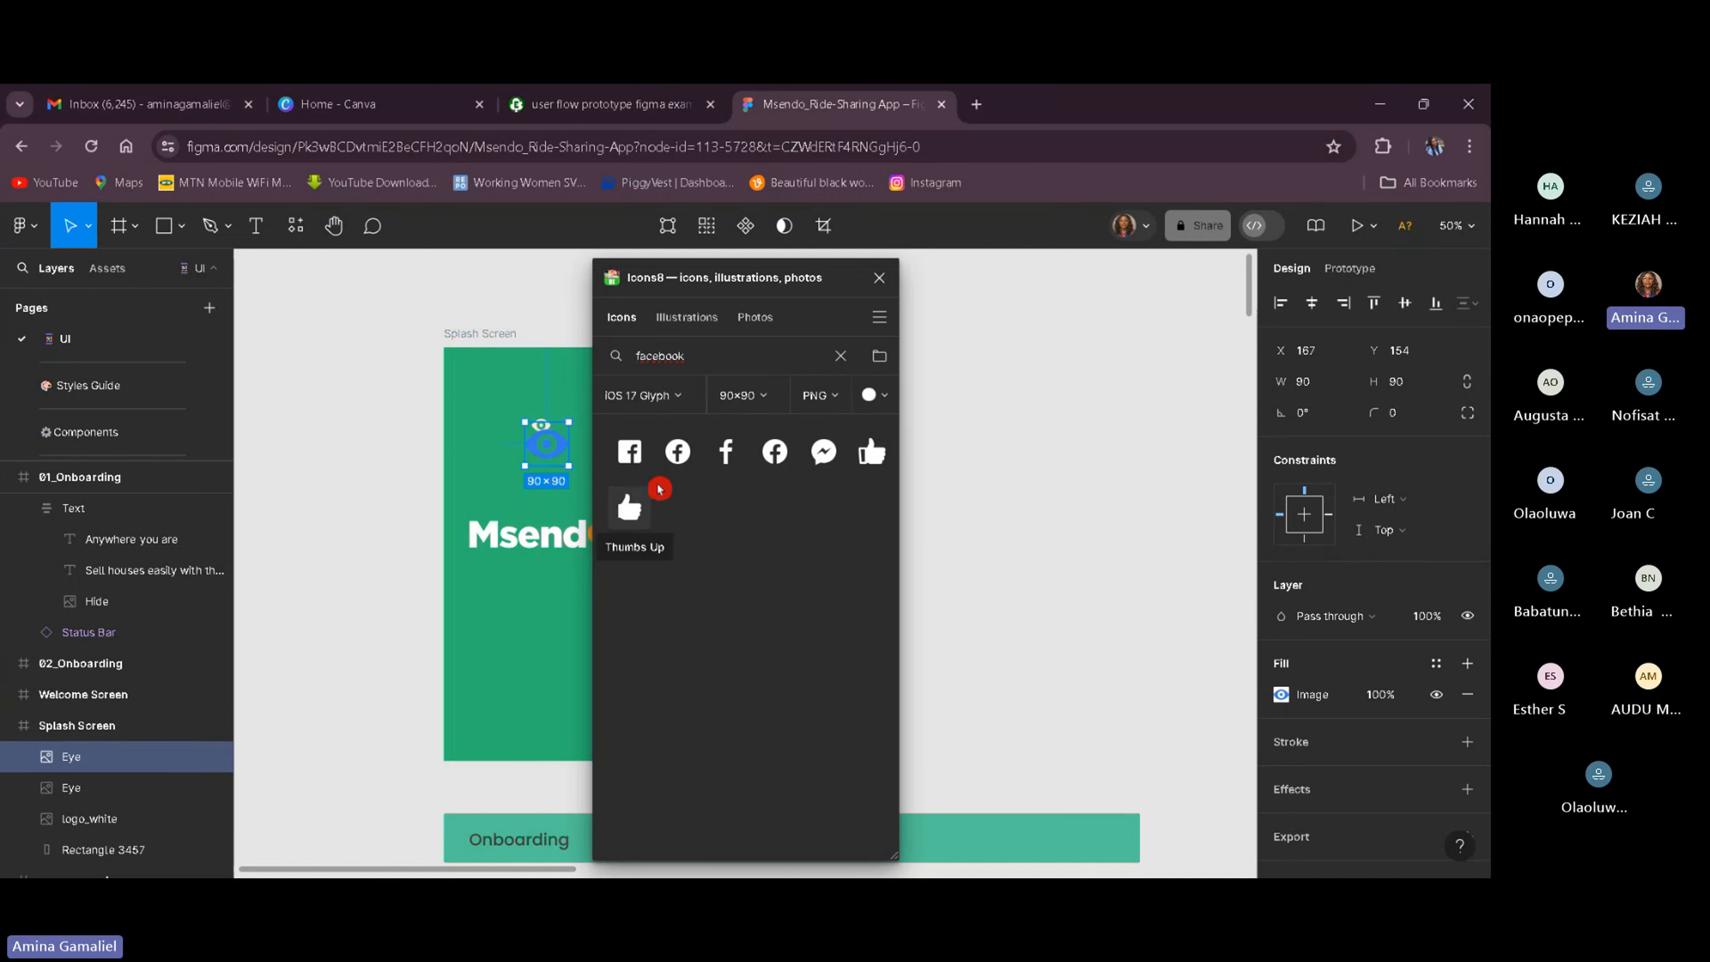
pyautogui.click(879, 279)
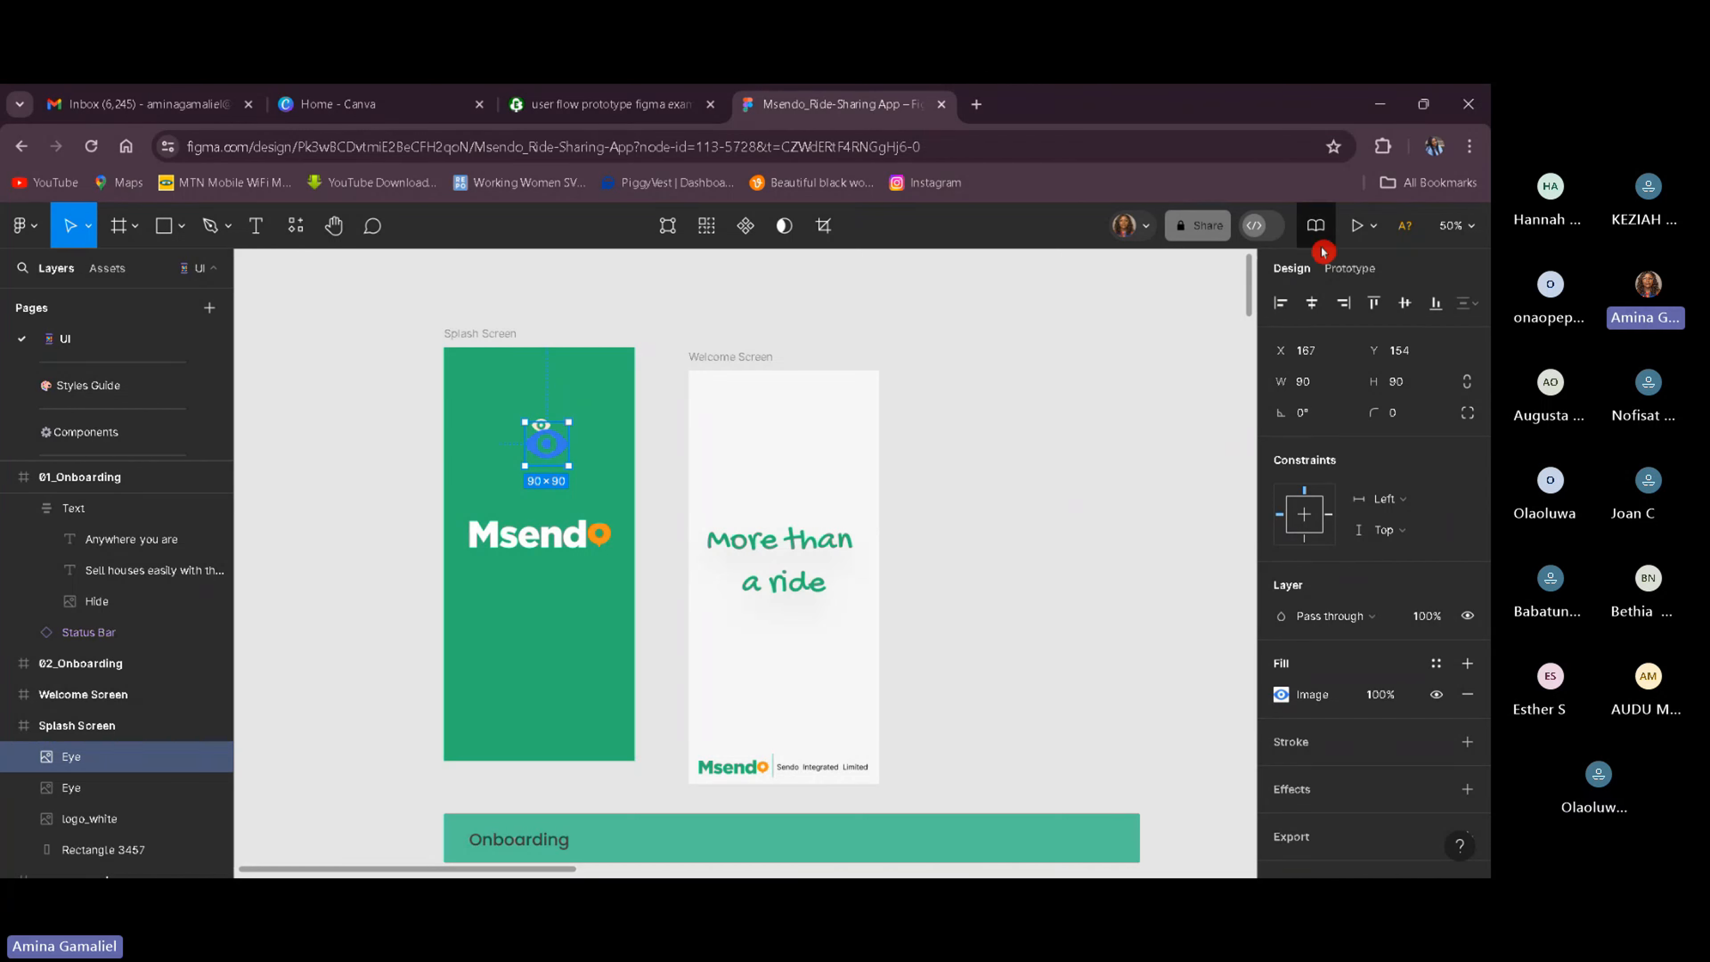
# Try to share the file, then try exporting its frames to PDF.
pyautogui.click(1200, 241)
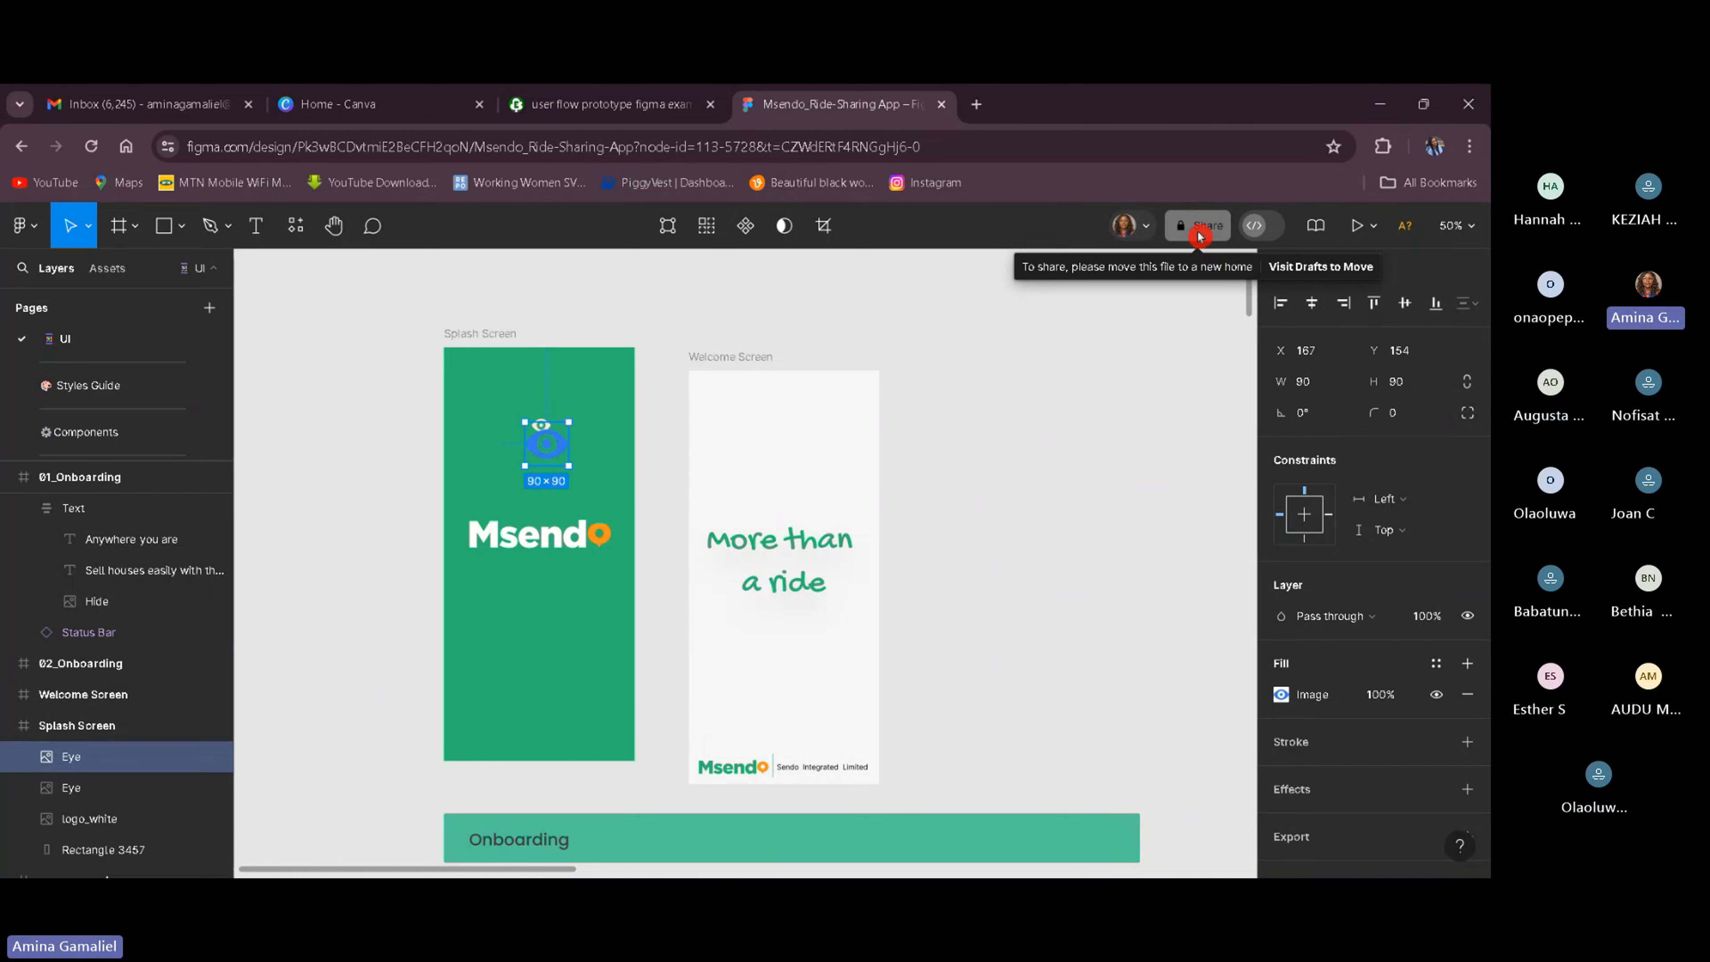
pyautogui.click(24, 232)
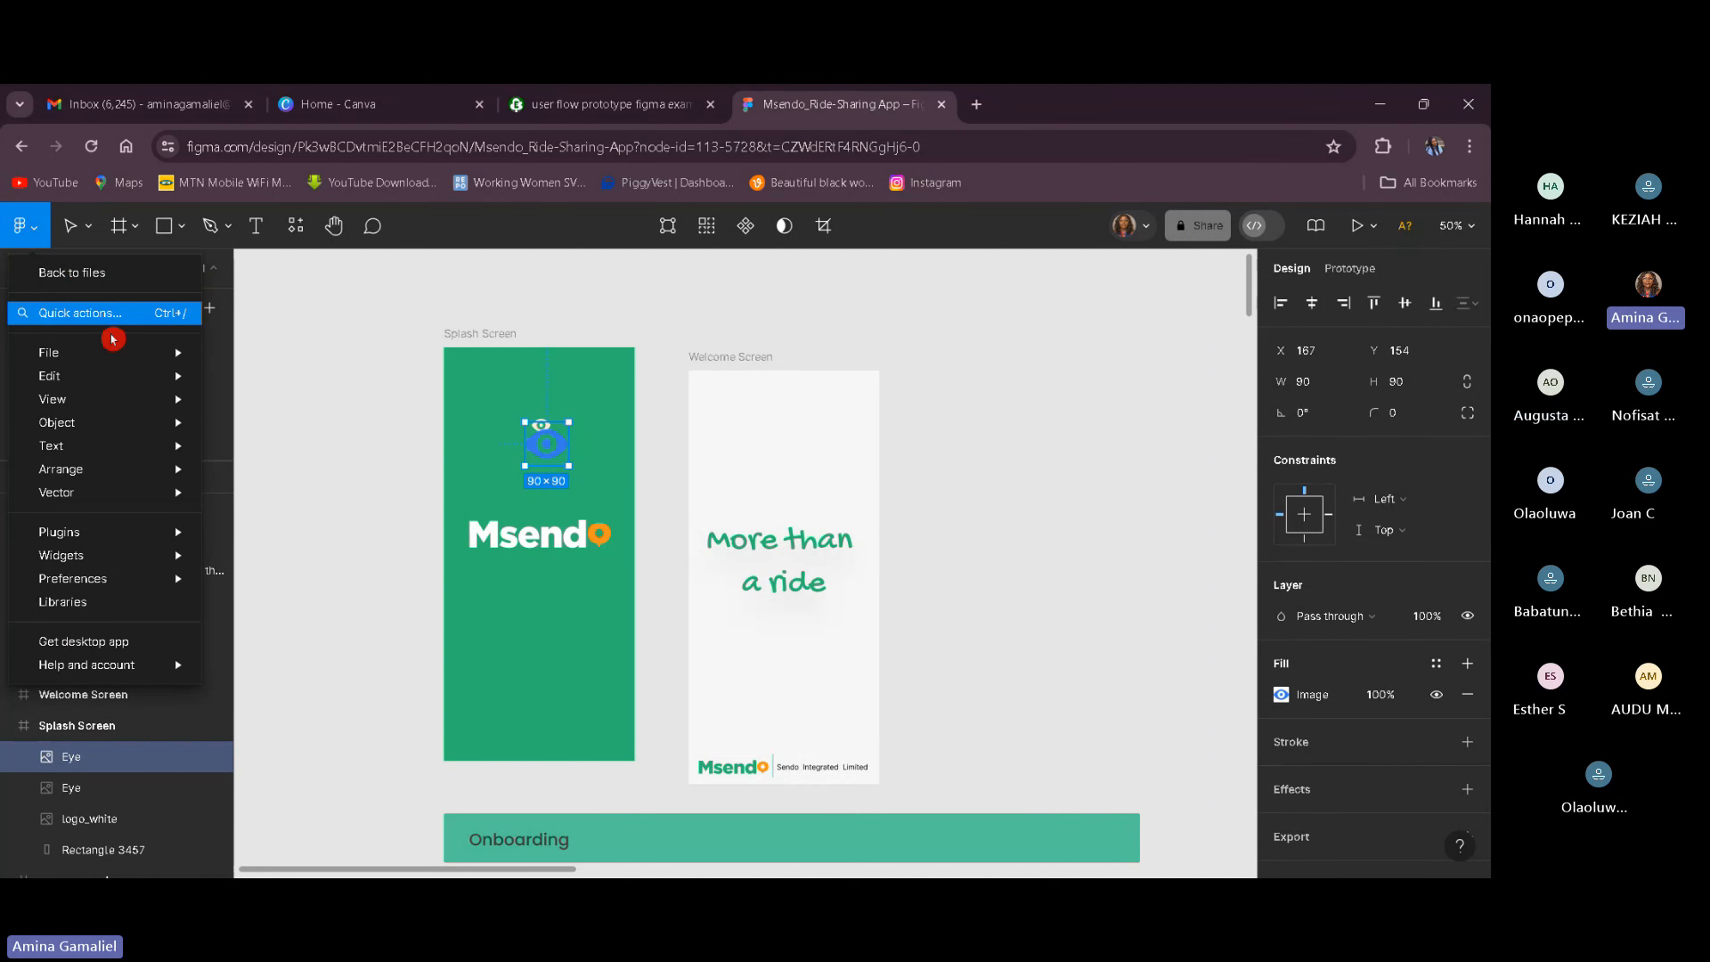
pyautogui.moveTo(122, 358)
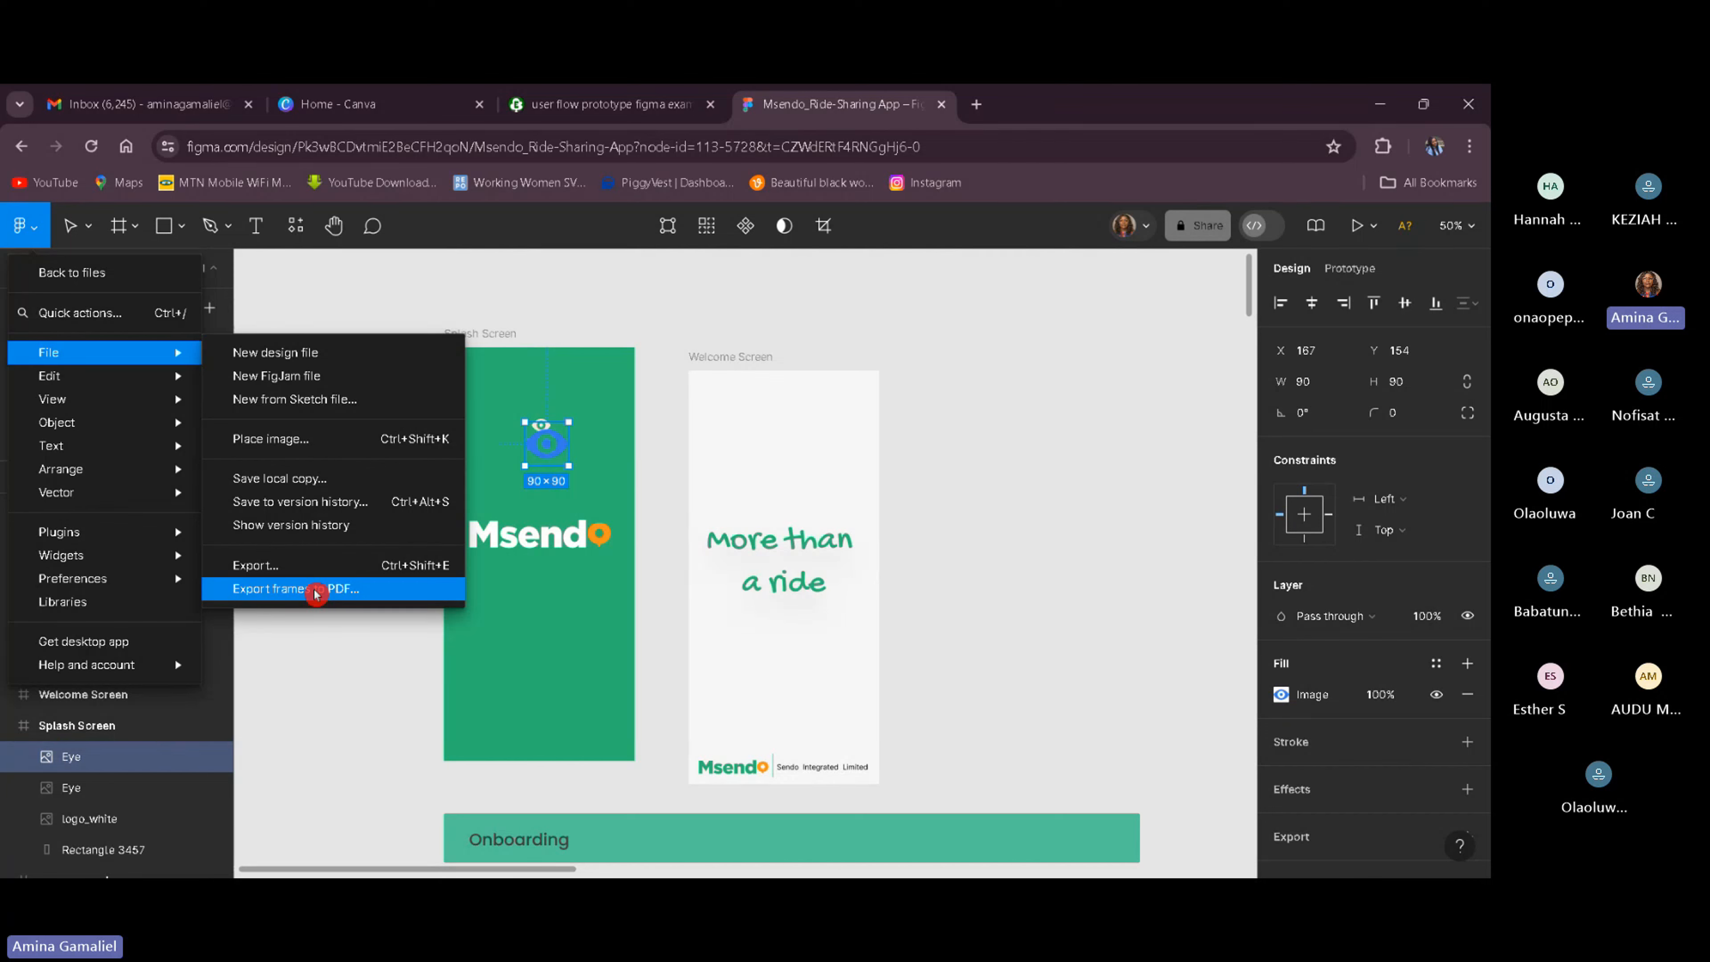
pyautogui.click(315, 590)
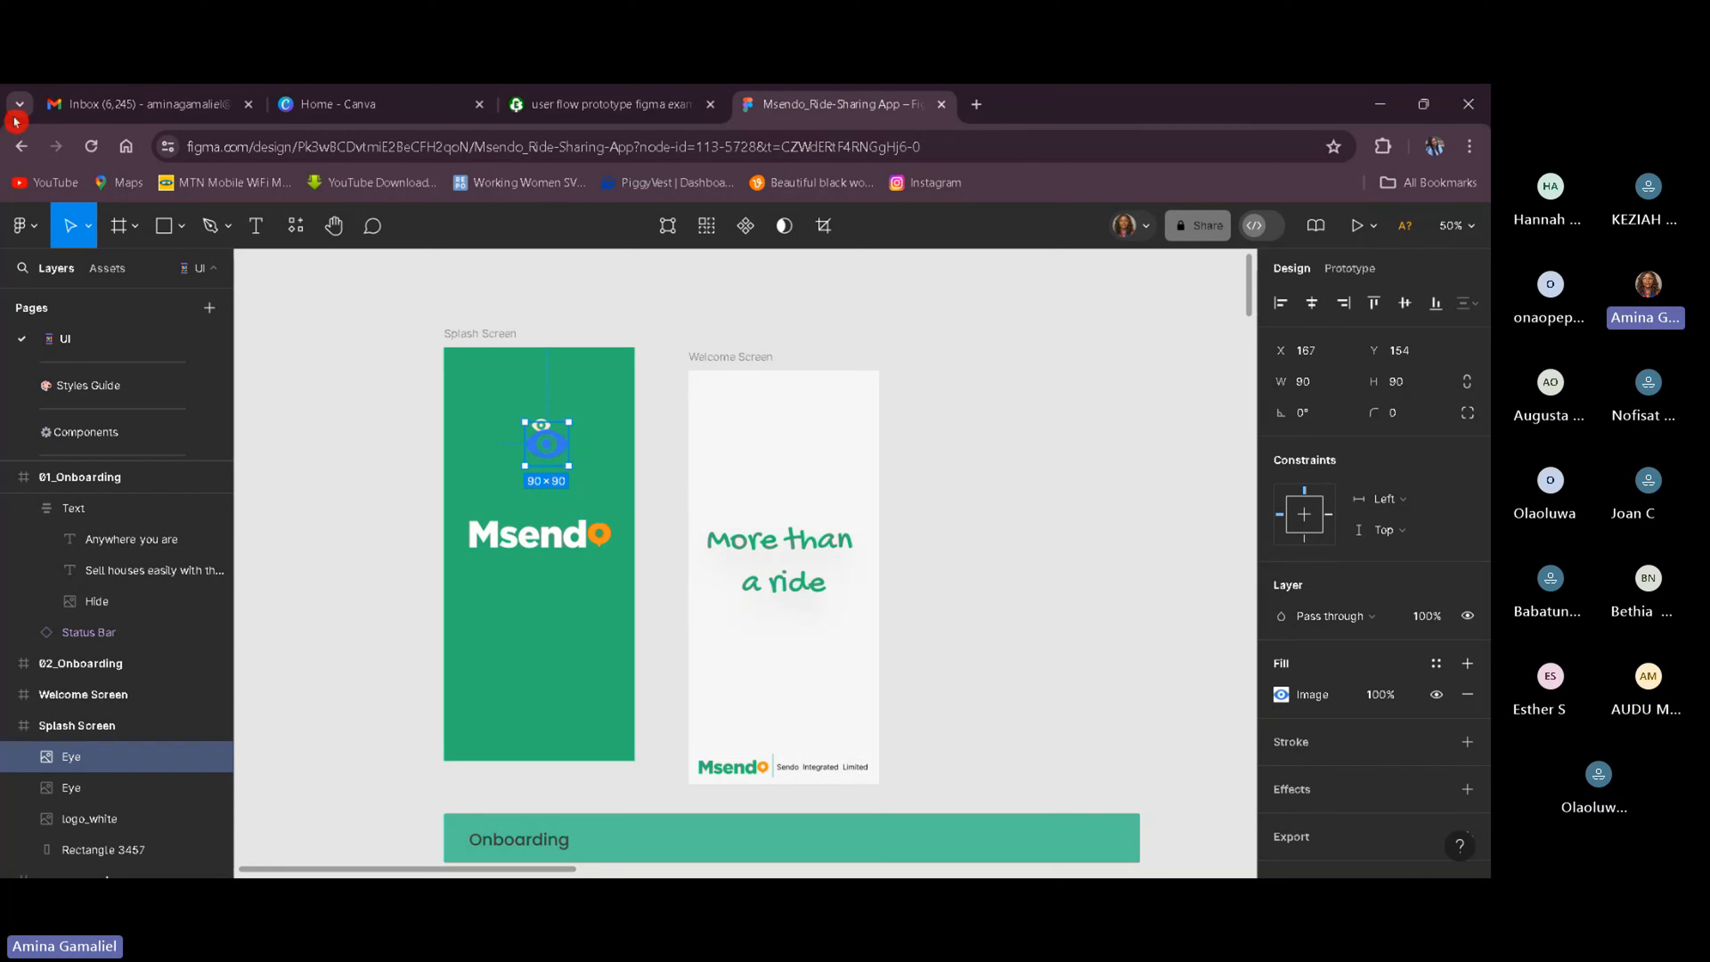
# Open the Export dialog for the selected blue Eye icon, then dismiss it without exporting.
pyautogui.click(21, 225)
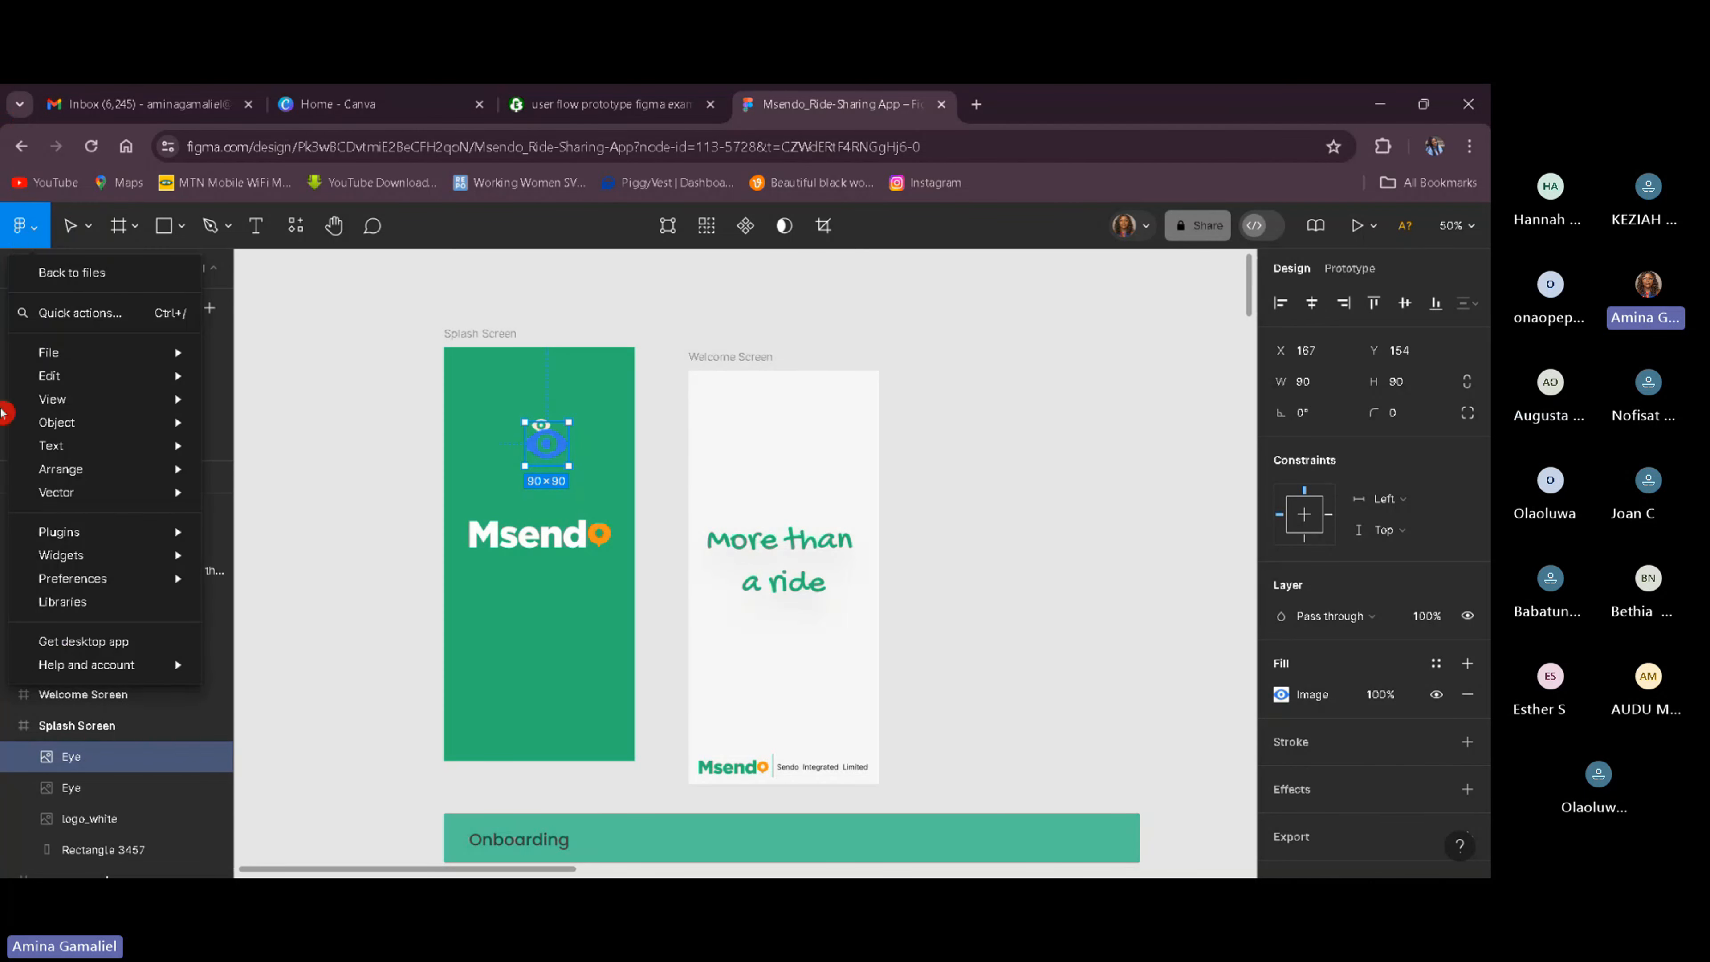
pyautogui.moveTo(77, 338)
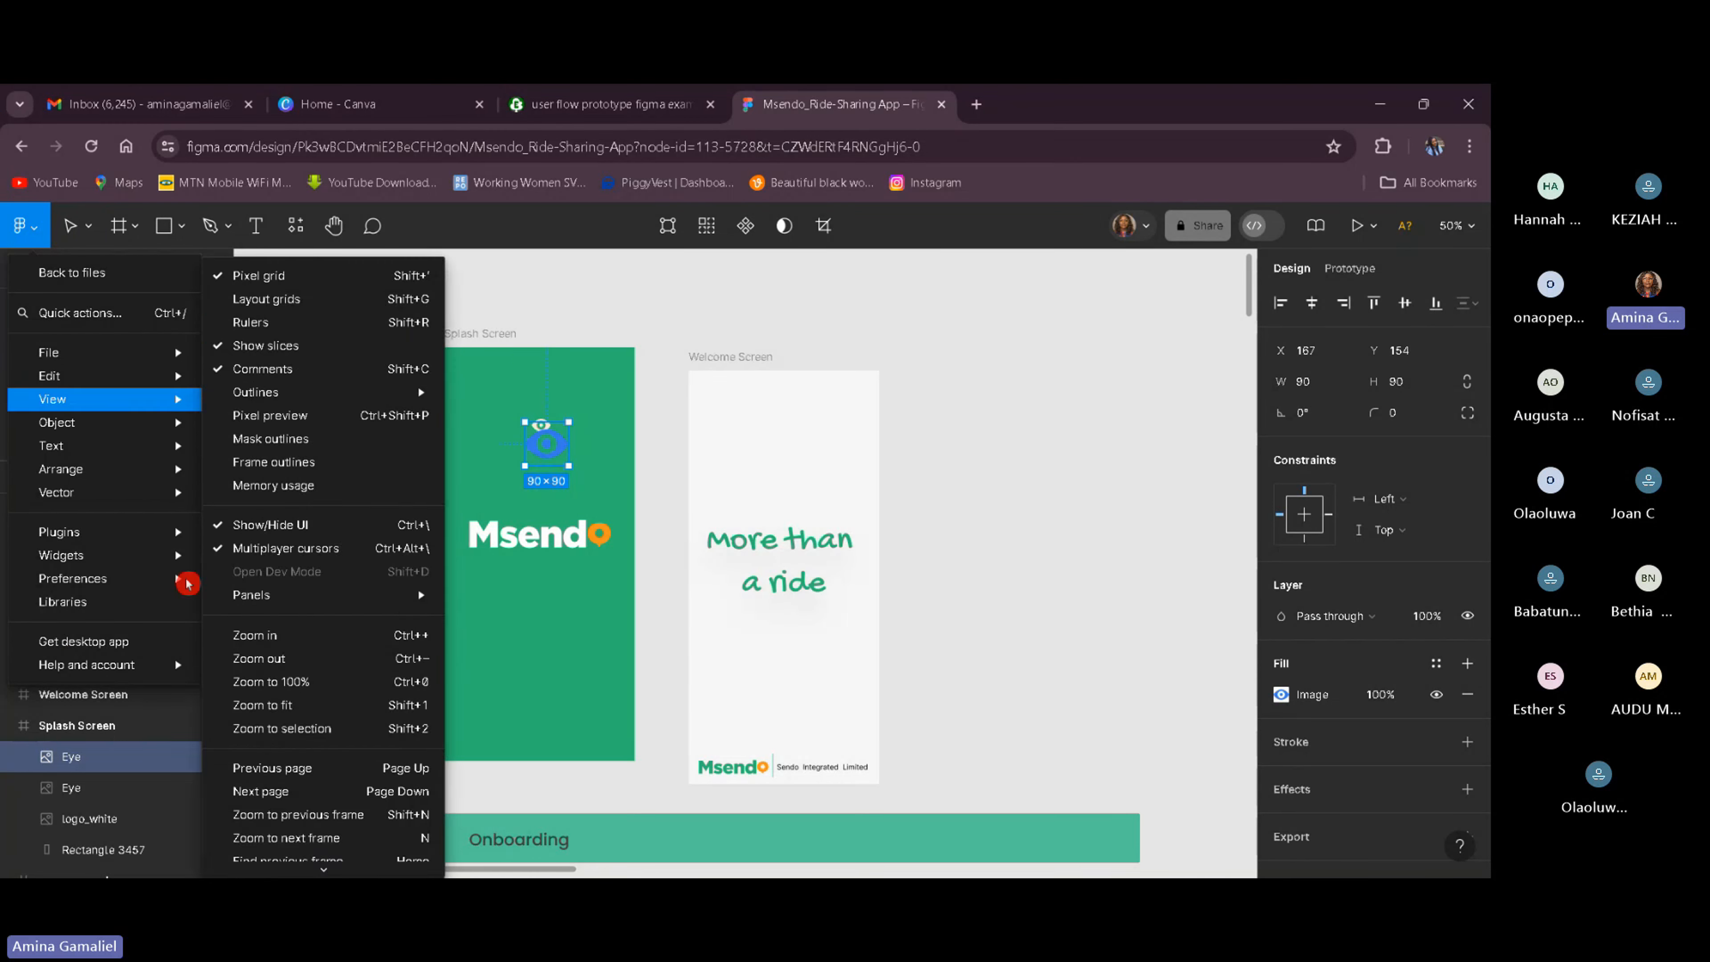
pyautogui.moveTo(179, 351)
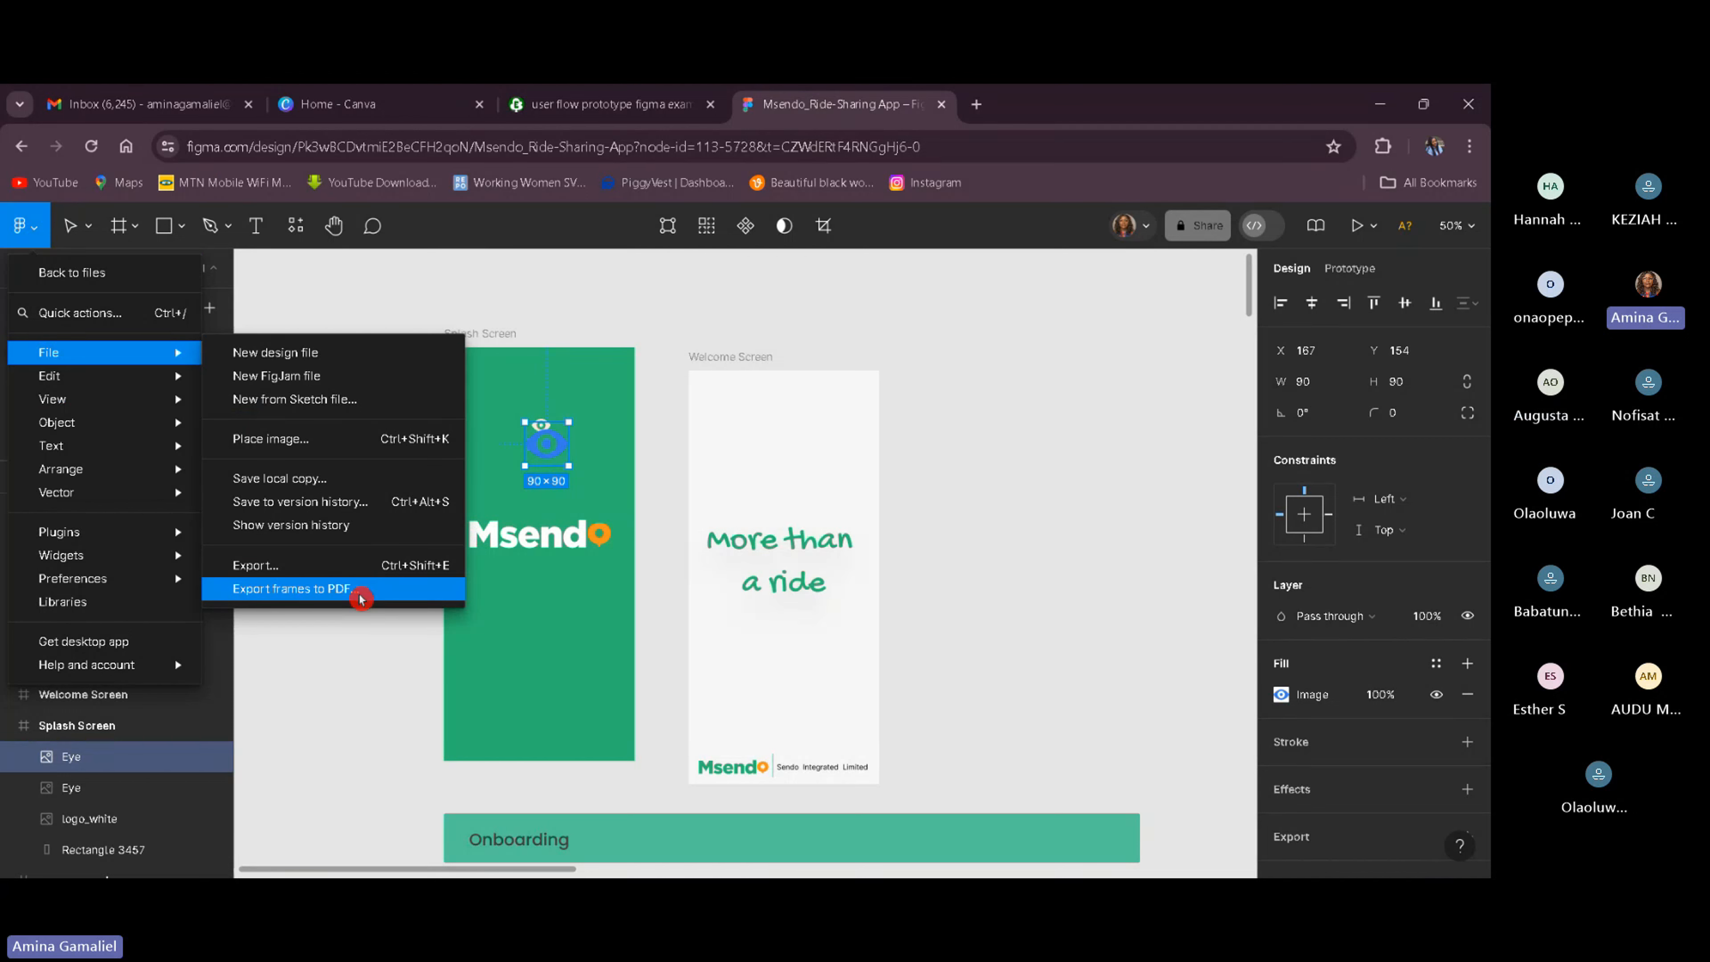
pyautogui.click(357, 572)
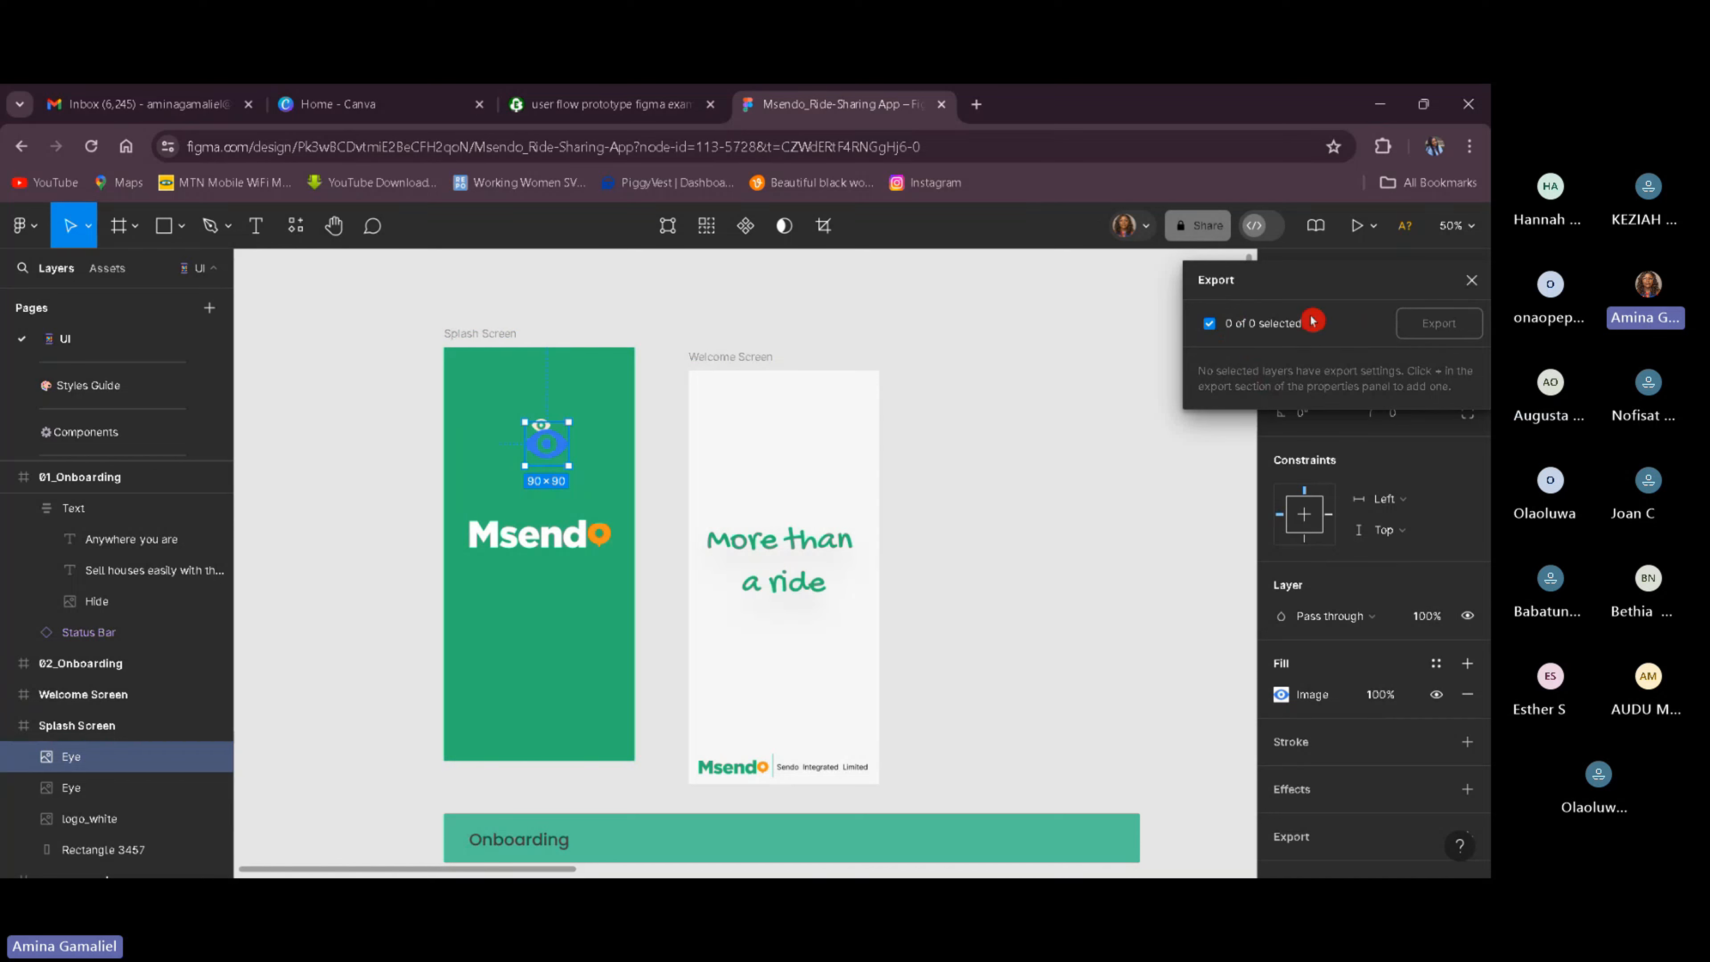
pyautogui.click(847, 687)
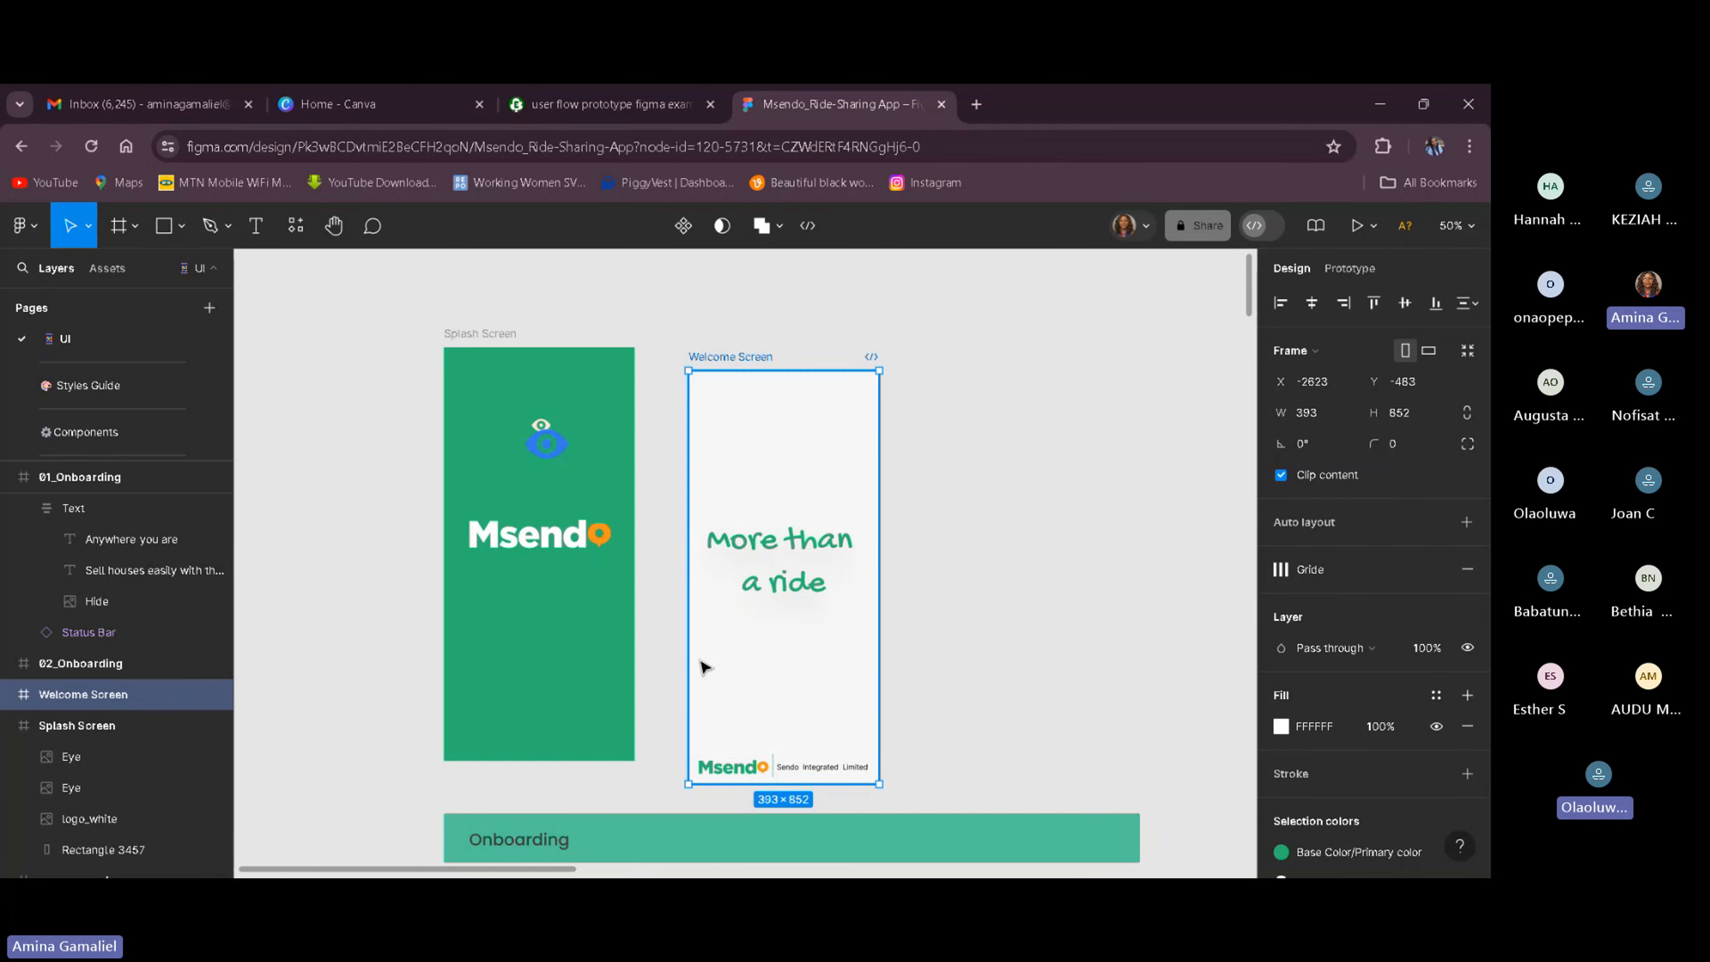
pyautogui.click(634, 667)
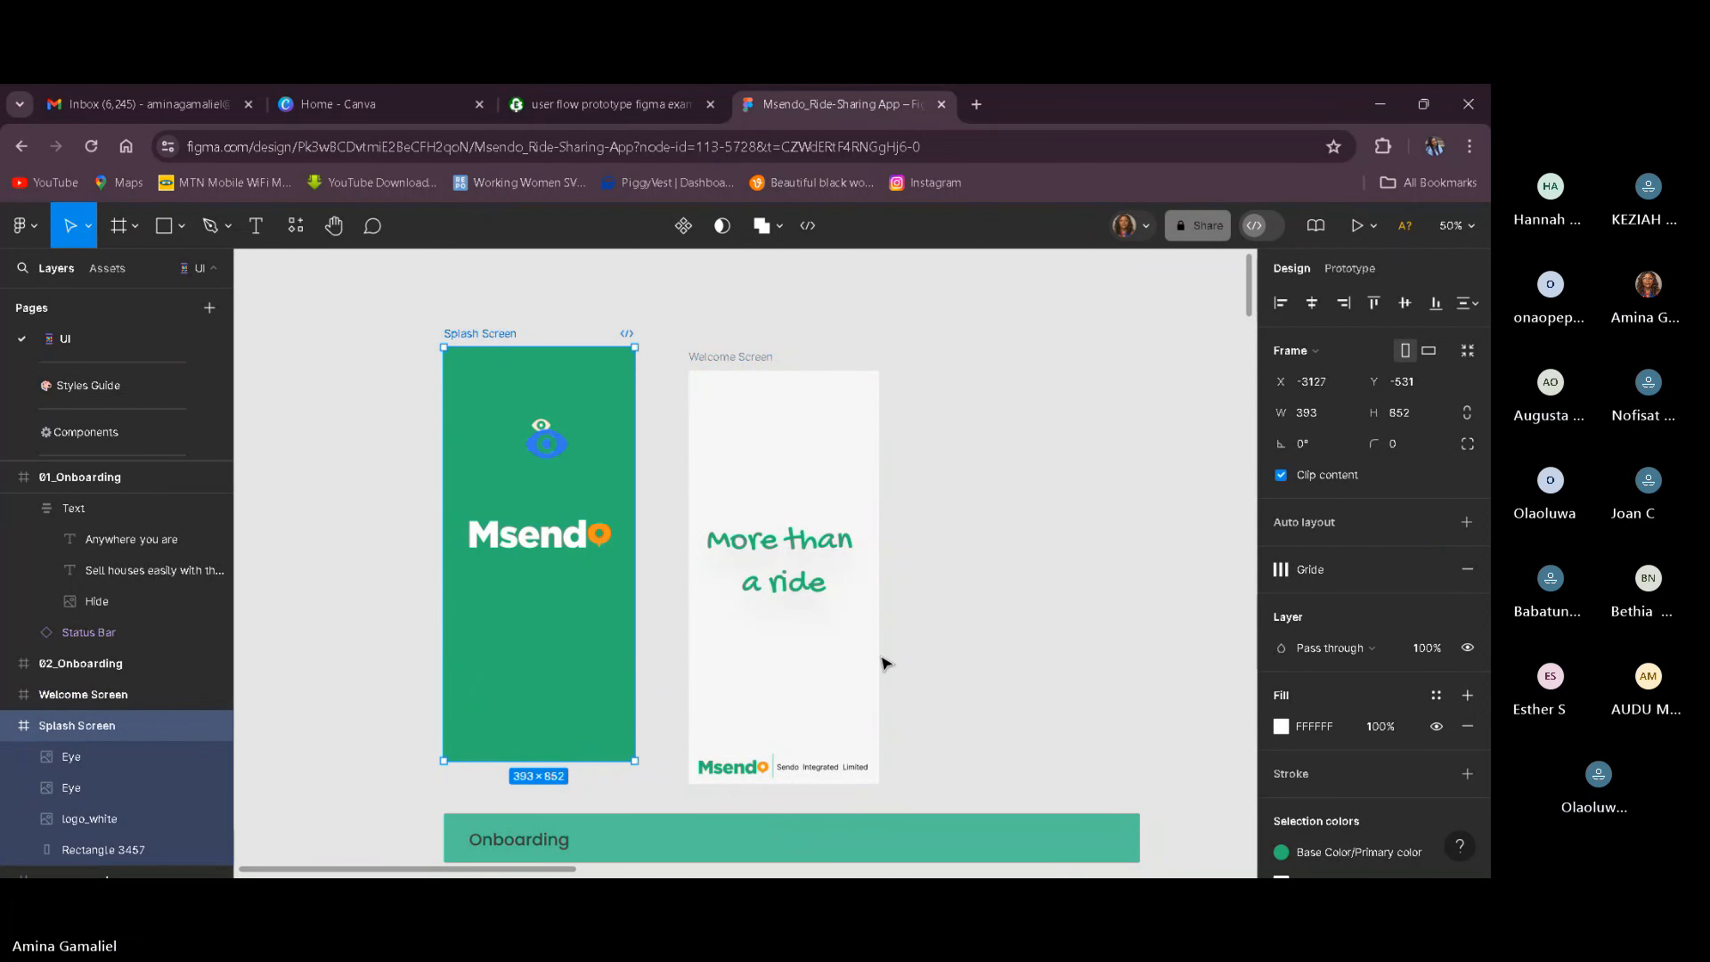
pyautogui.click(805, 663)
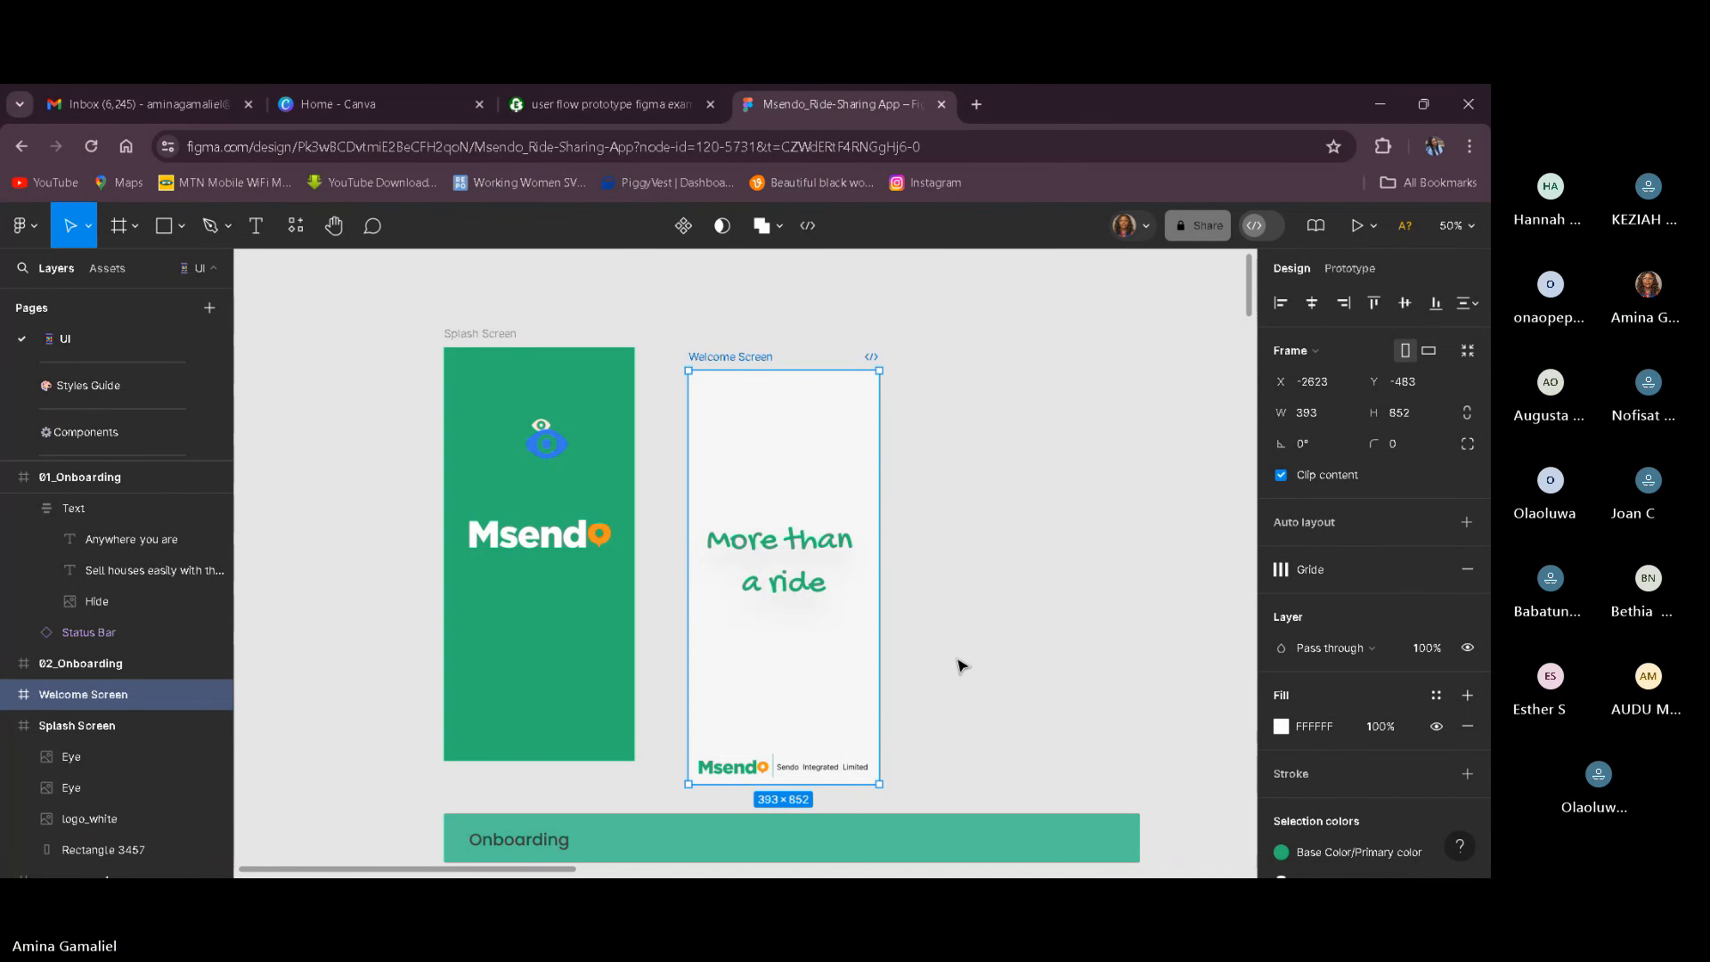
pyautogui.scroll(-3, 959, 667)
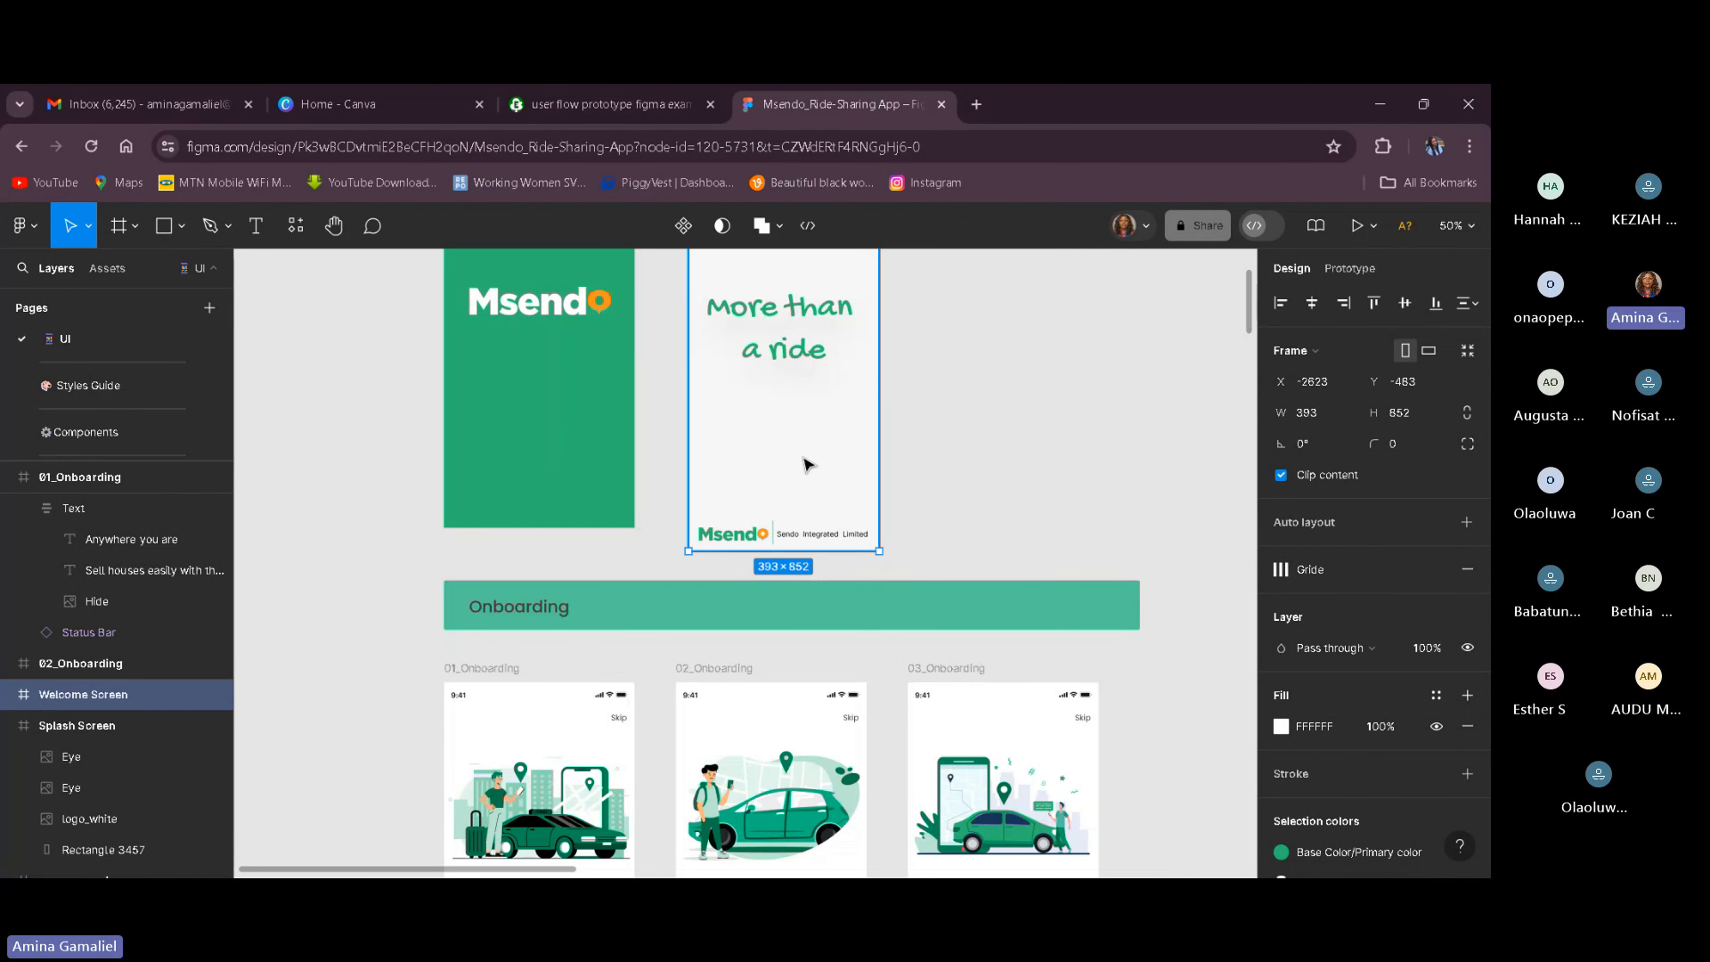
pyautogui.scroll(2, 808, 465)
pyautogui.doubleClick(813, 573)
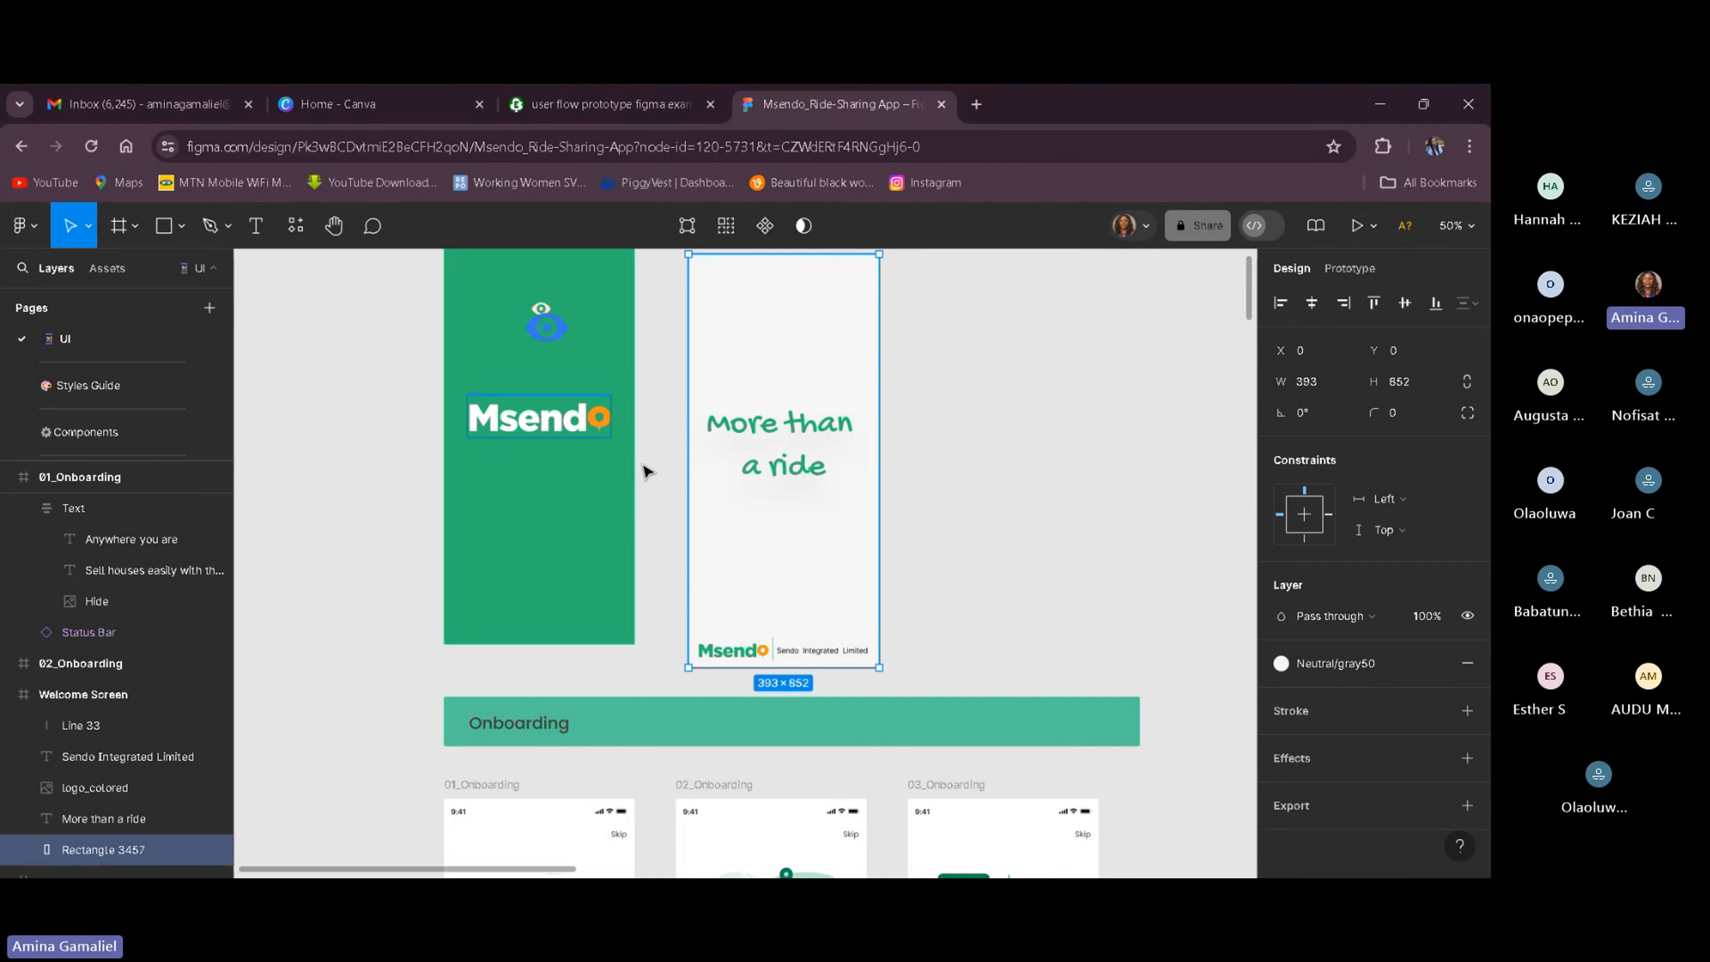
# Delete both the blue and the white Eye icons above the Msendo logo on the Splash Screen.
pyautogui.click(560, 335)
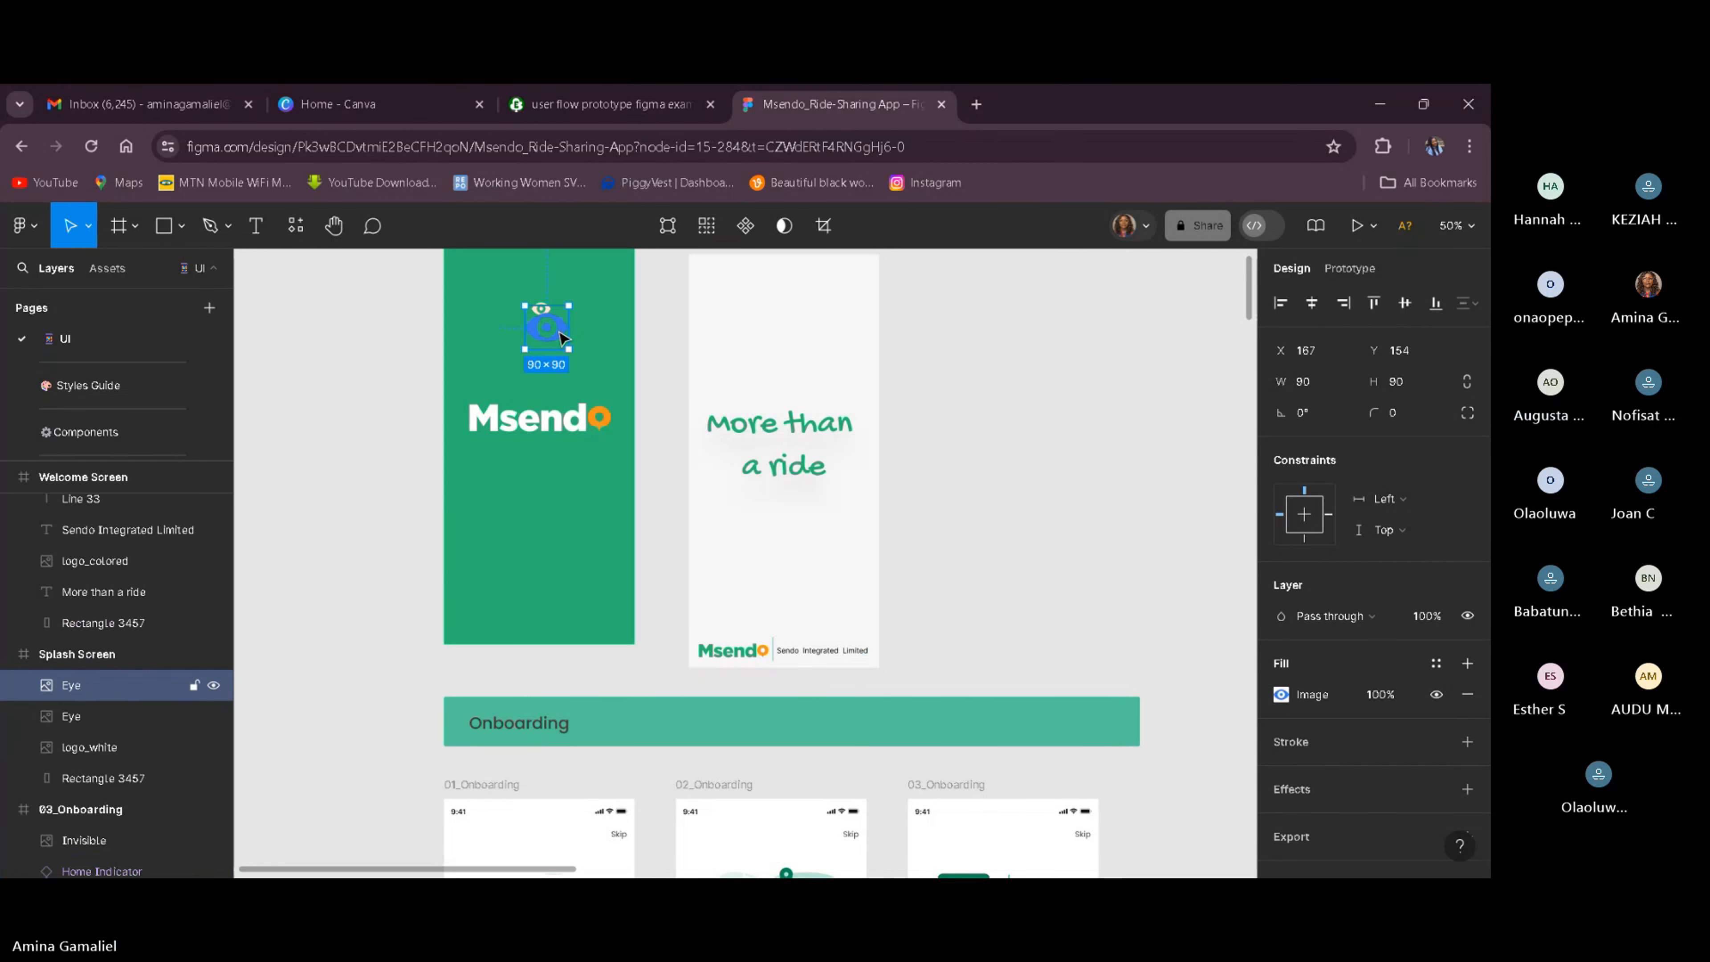
pyautogui.press('Delete')
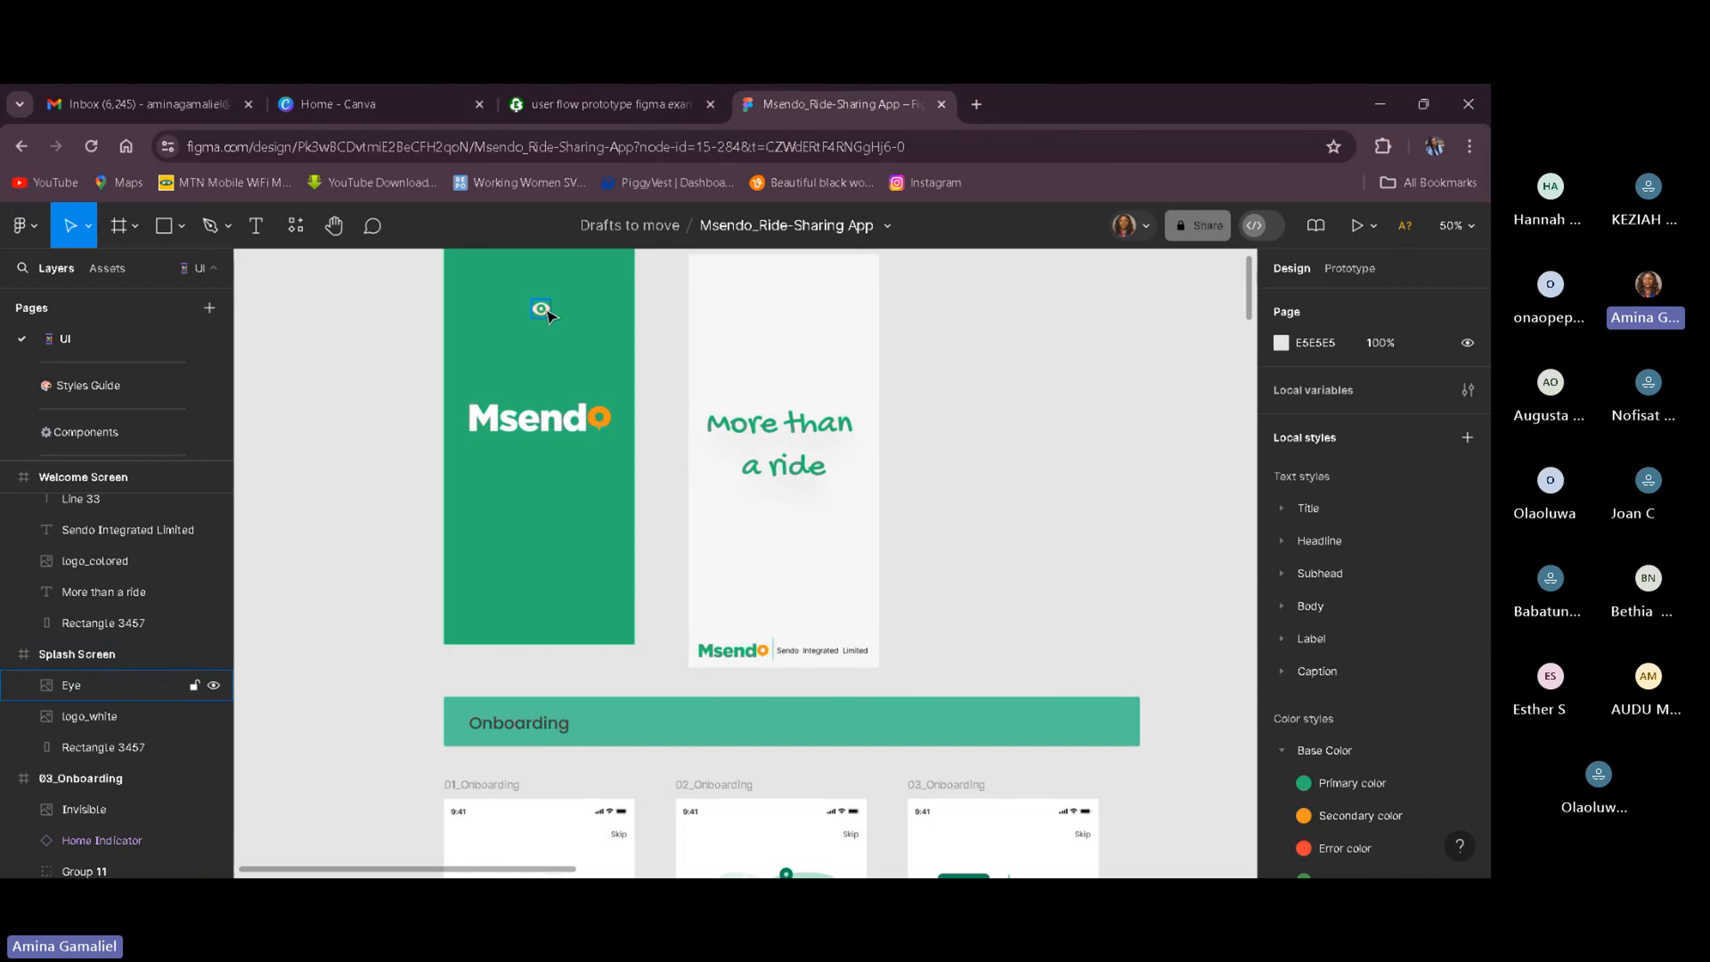
pyautogui.click(547, 313)
pyautogui.press('Delete')
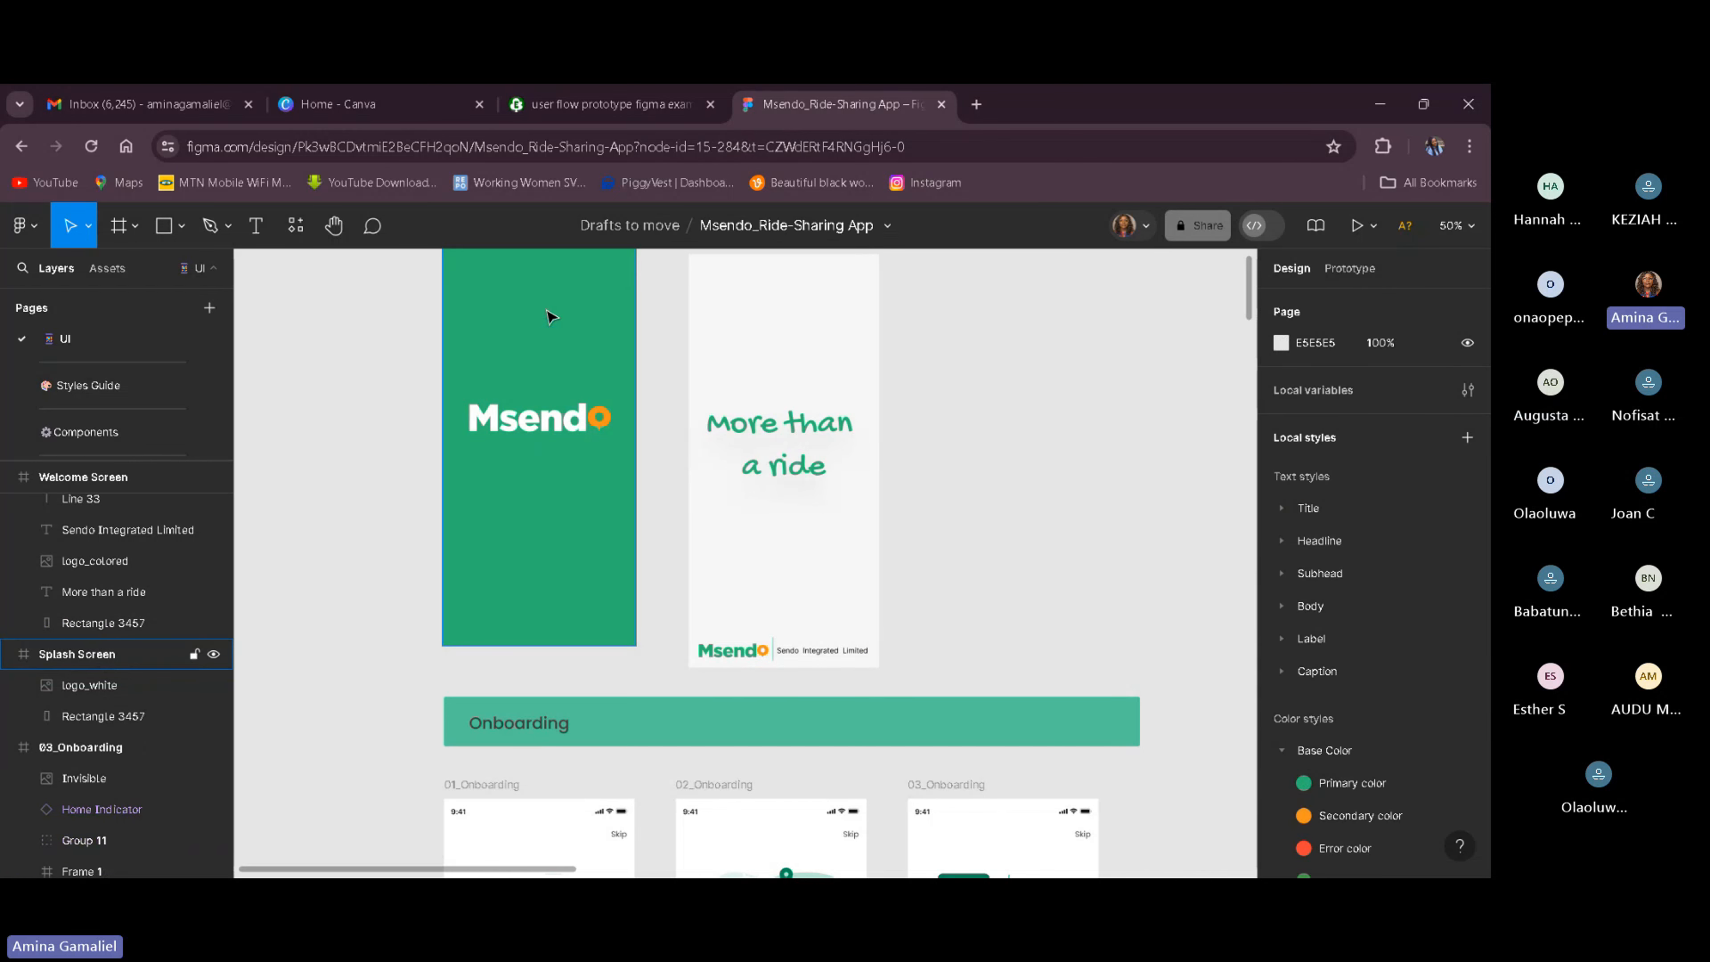
# Select the Splash Screen and Welcome Screen background rectangles together, check the Export dialog for them and dismiss it without exporting.
pyautogui.click(525, 584)
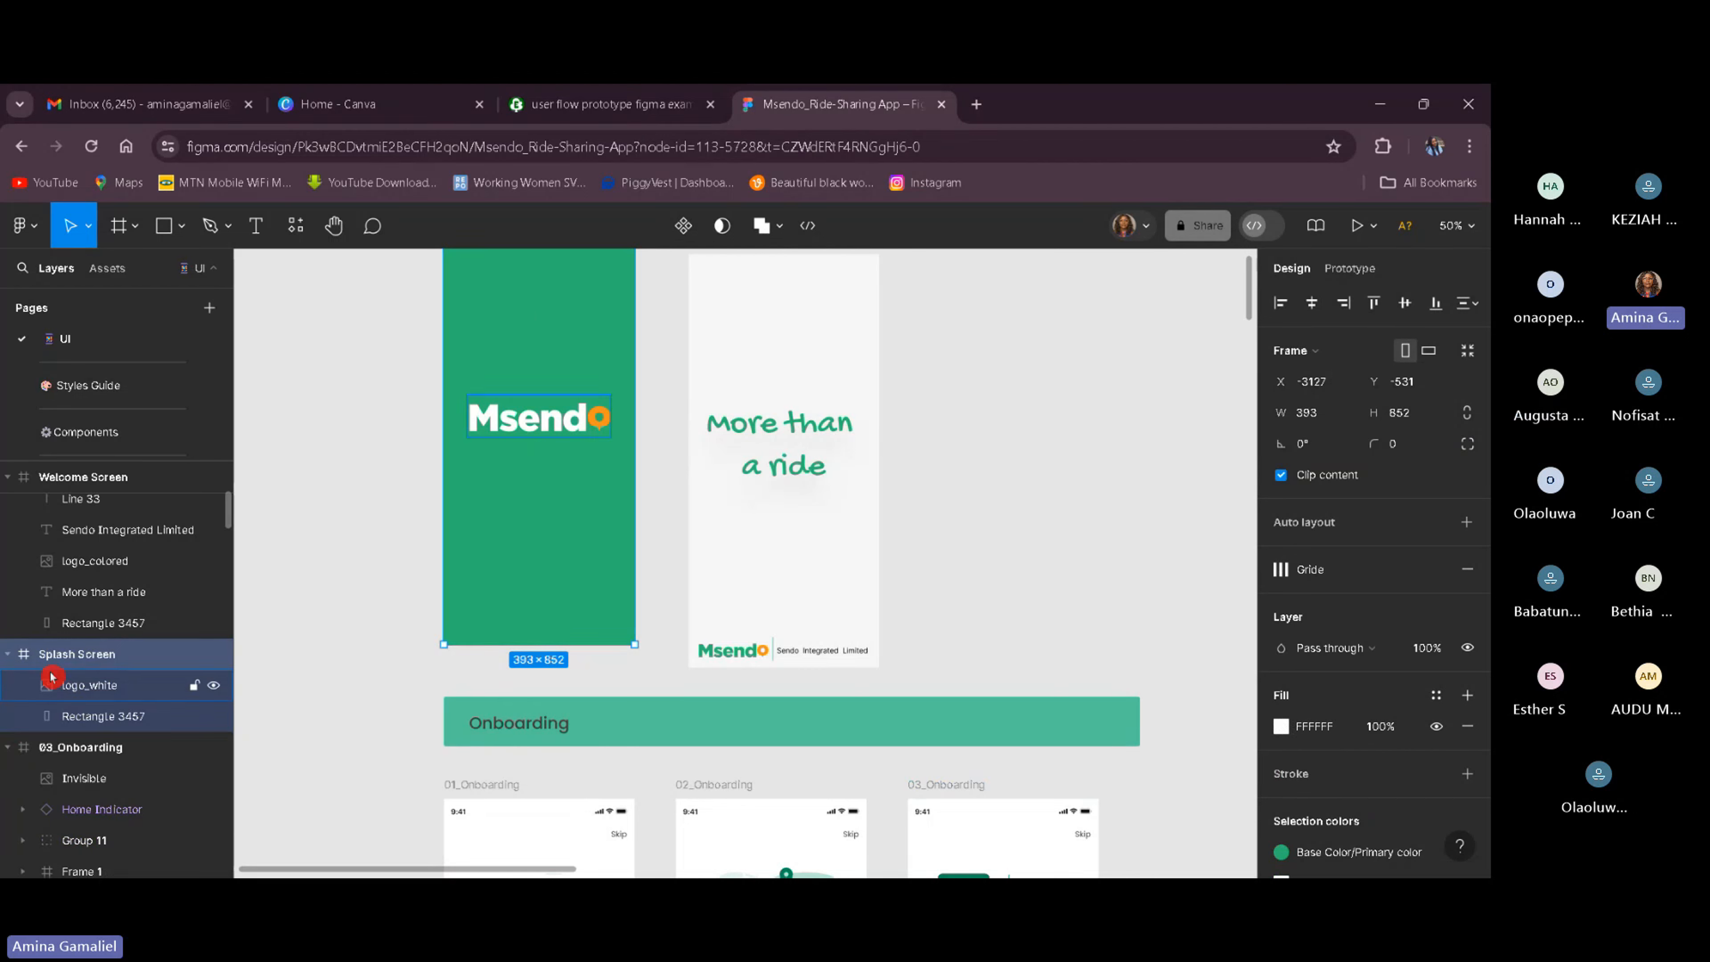
pyautogui.click(9, 655)
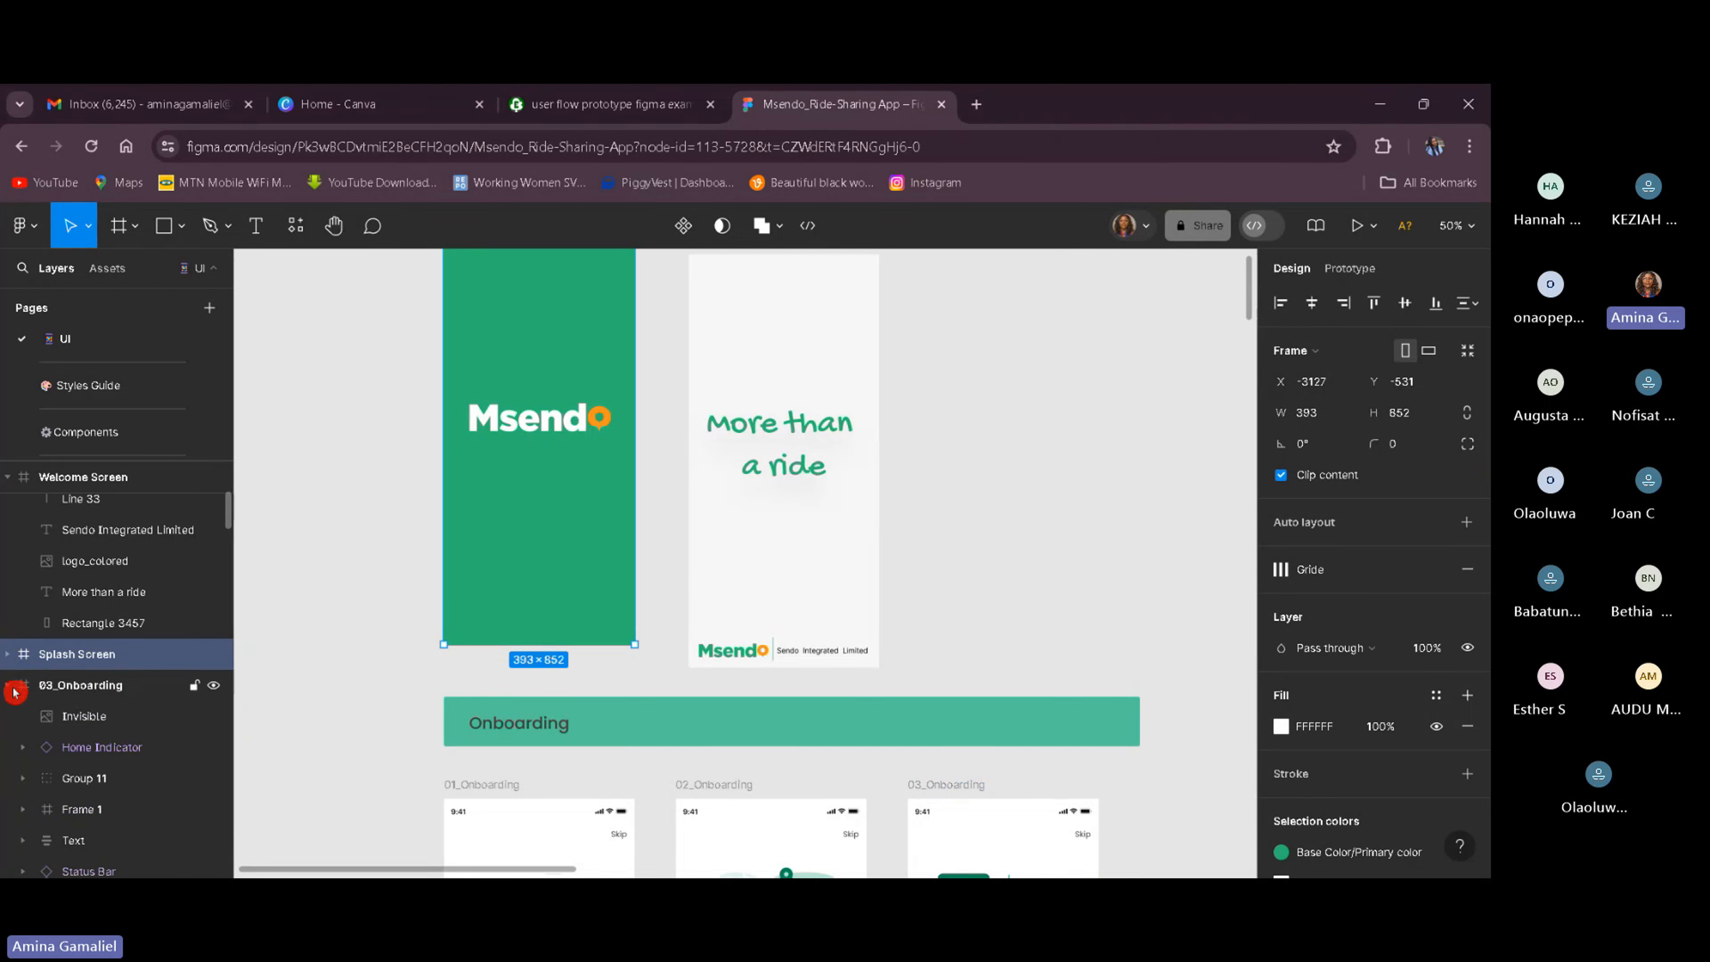
pyautogui.click(479, 592)
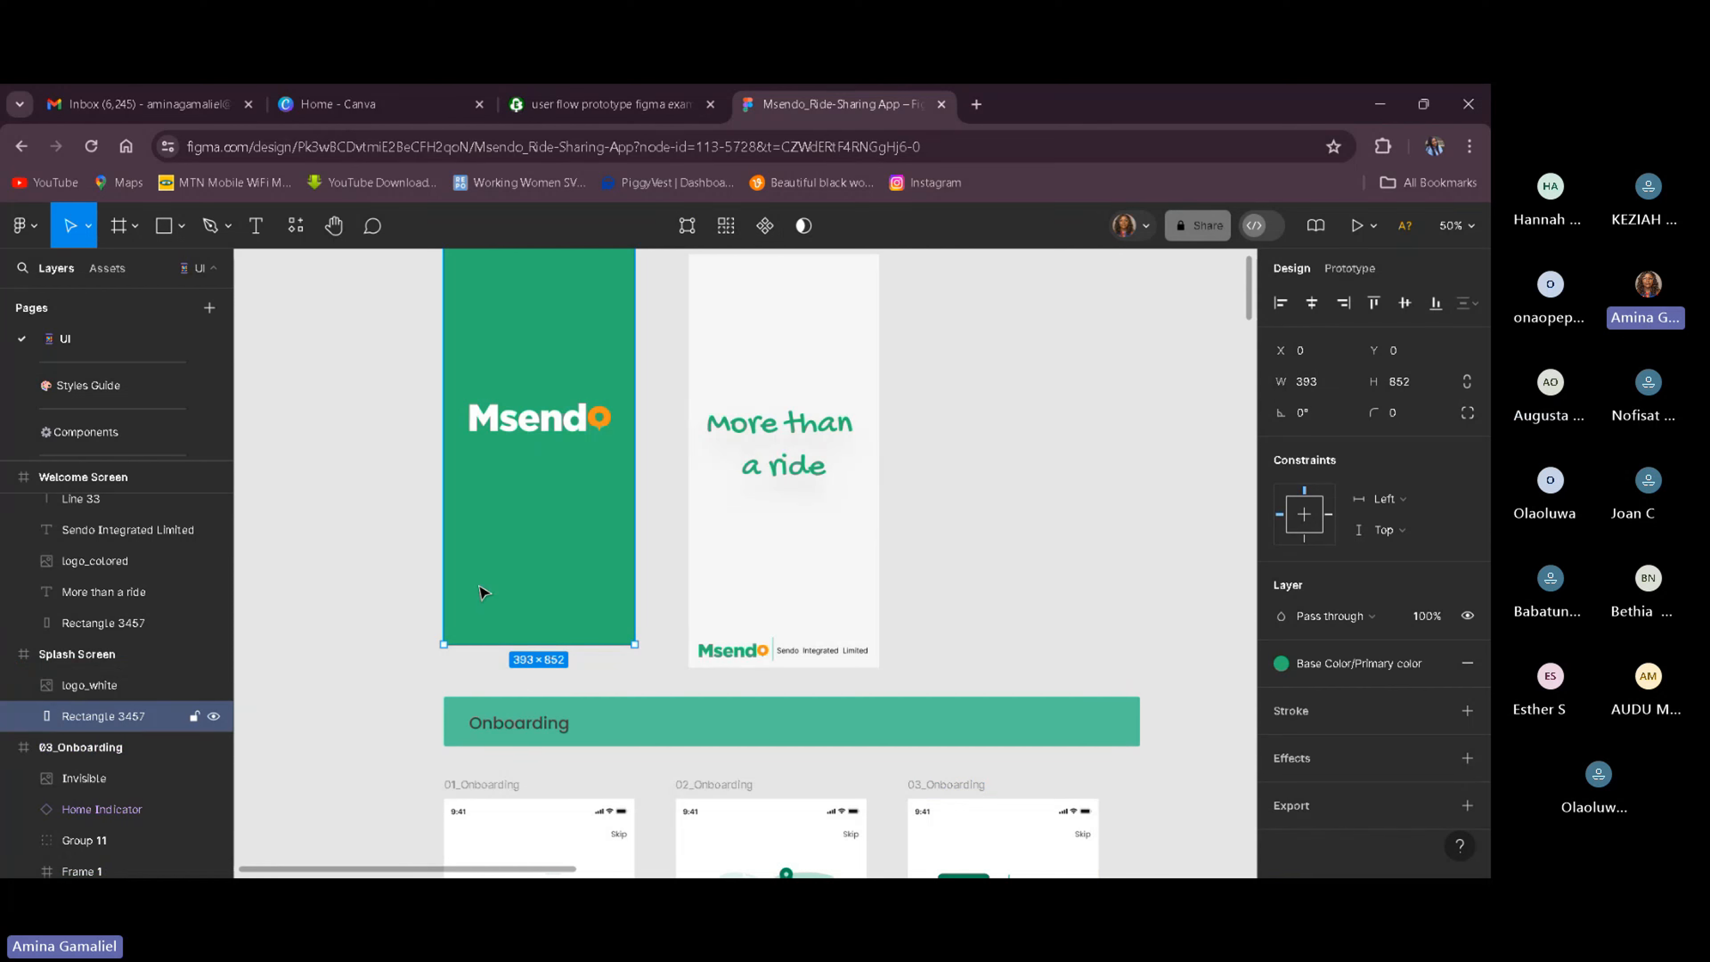
pyautogui.keyDown('shift'); pyautogui.click(824, 537); pyautogui.keyUp('shift')
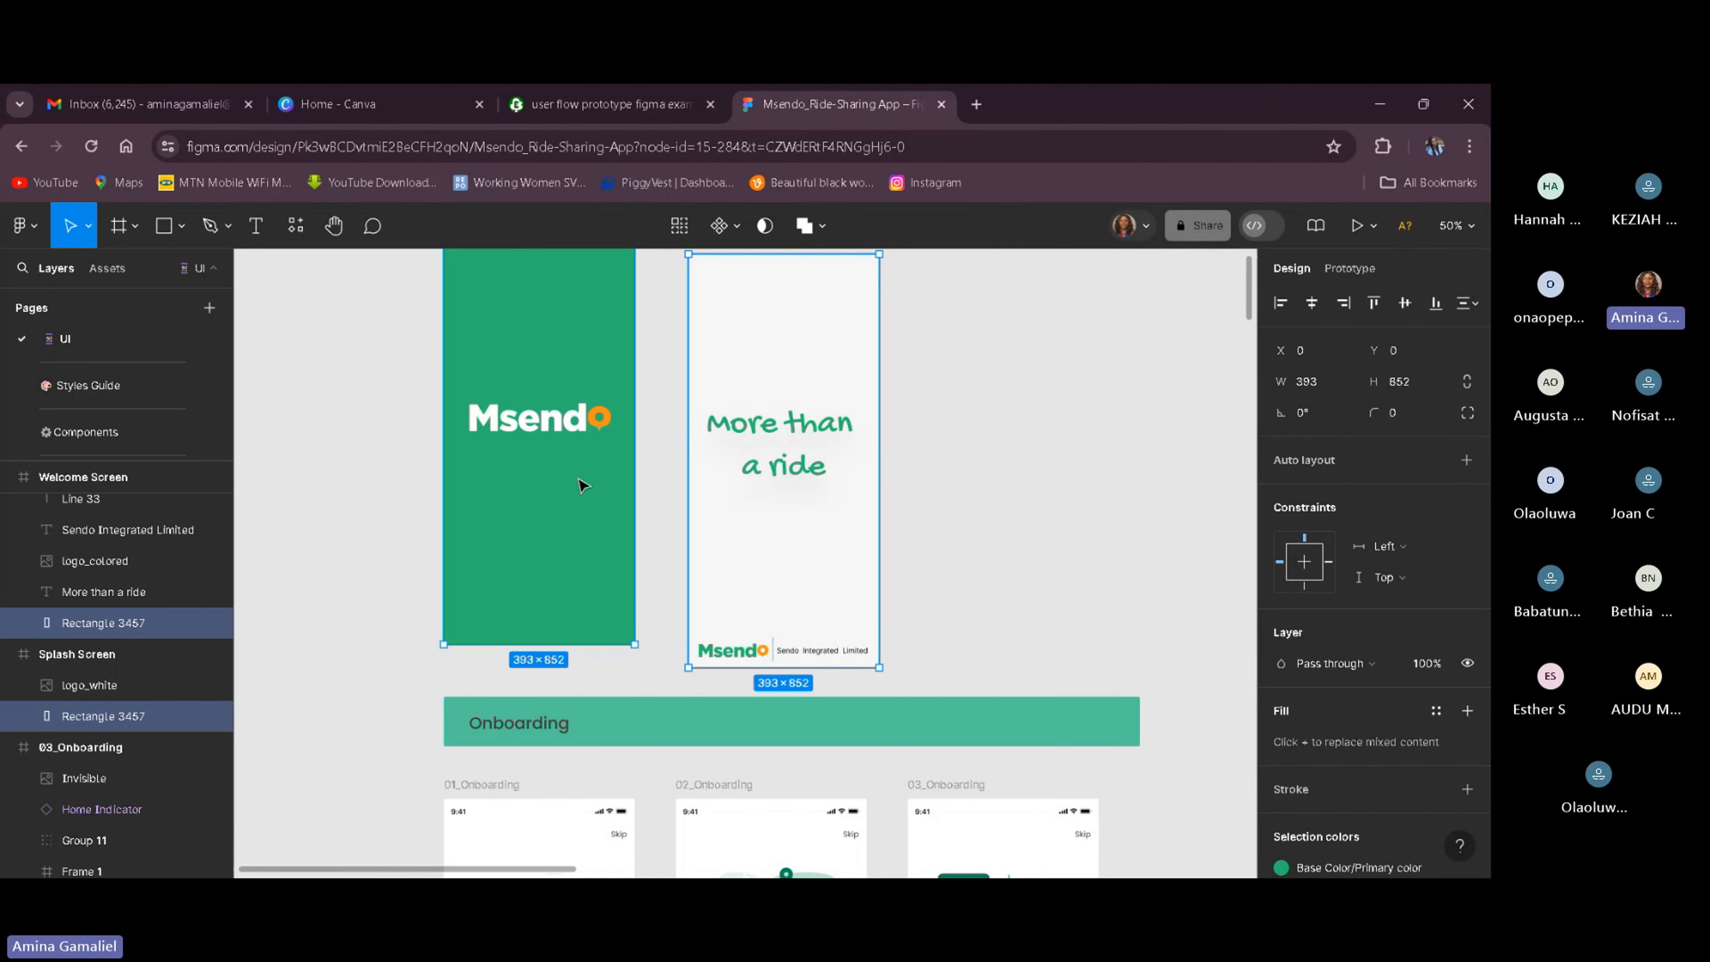
pyautogui.click(30, 236)
pyautogui.moveTo(111, 534)
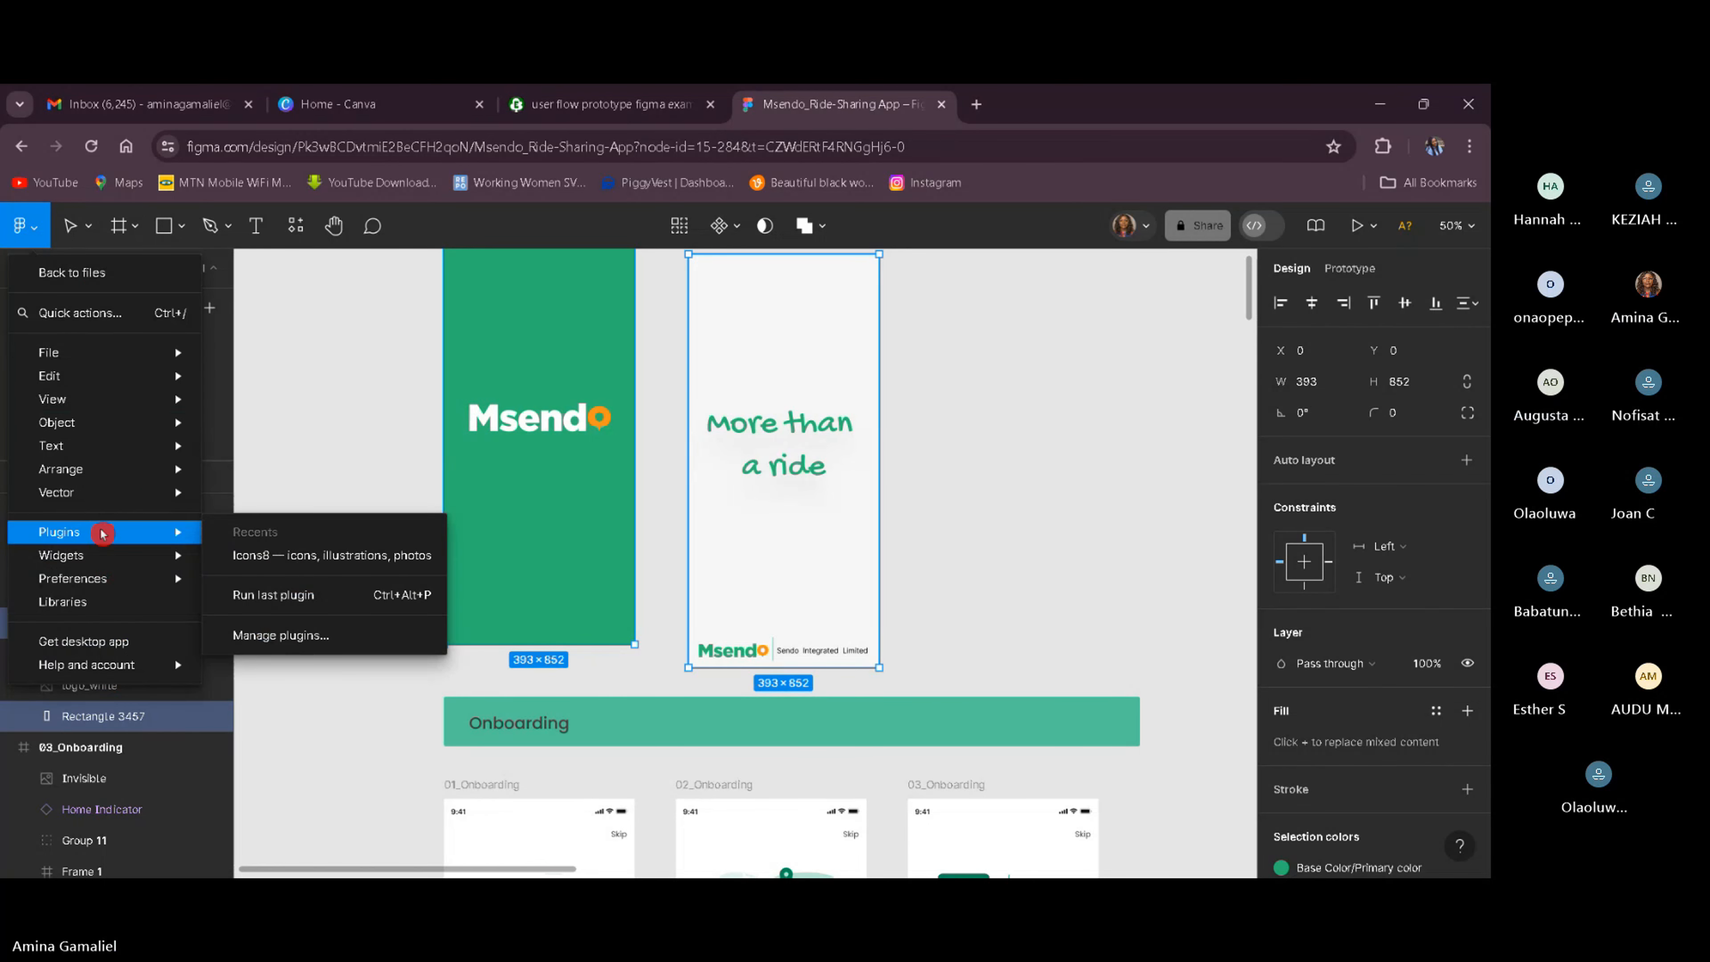
pyautogui.moveTo(104, 352)
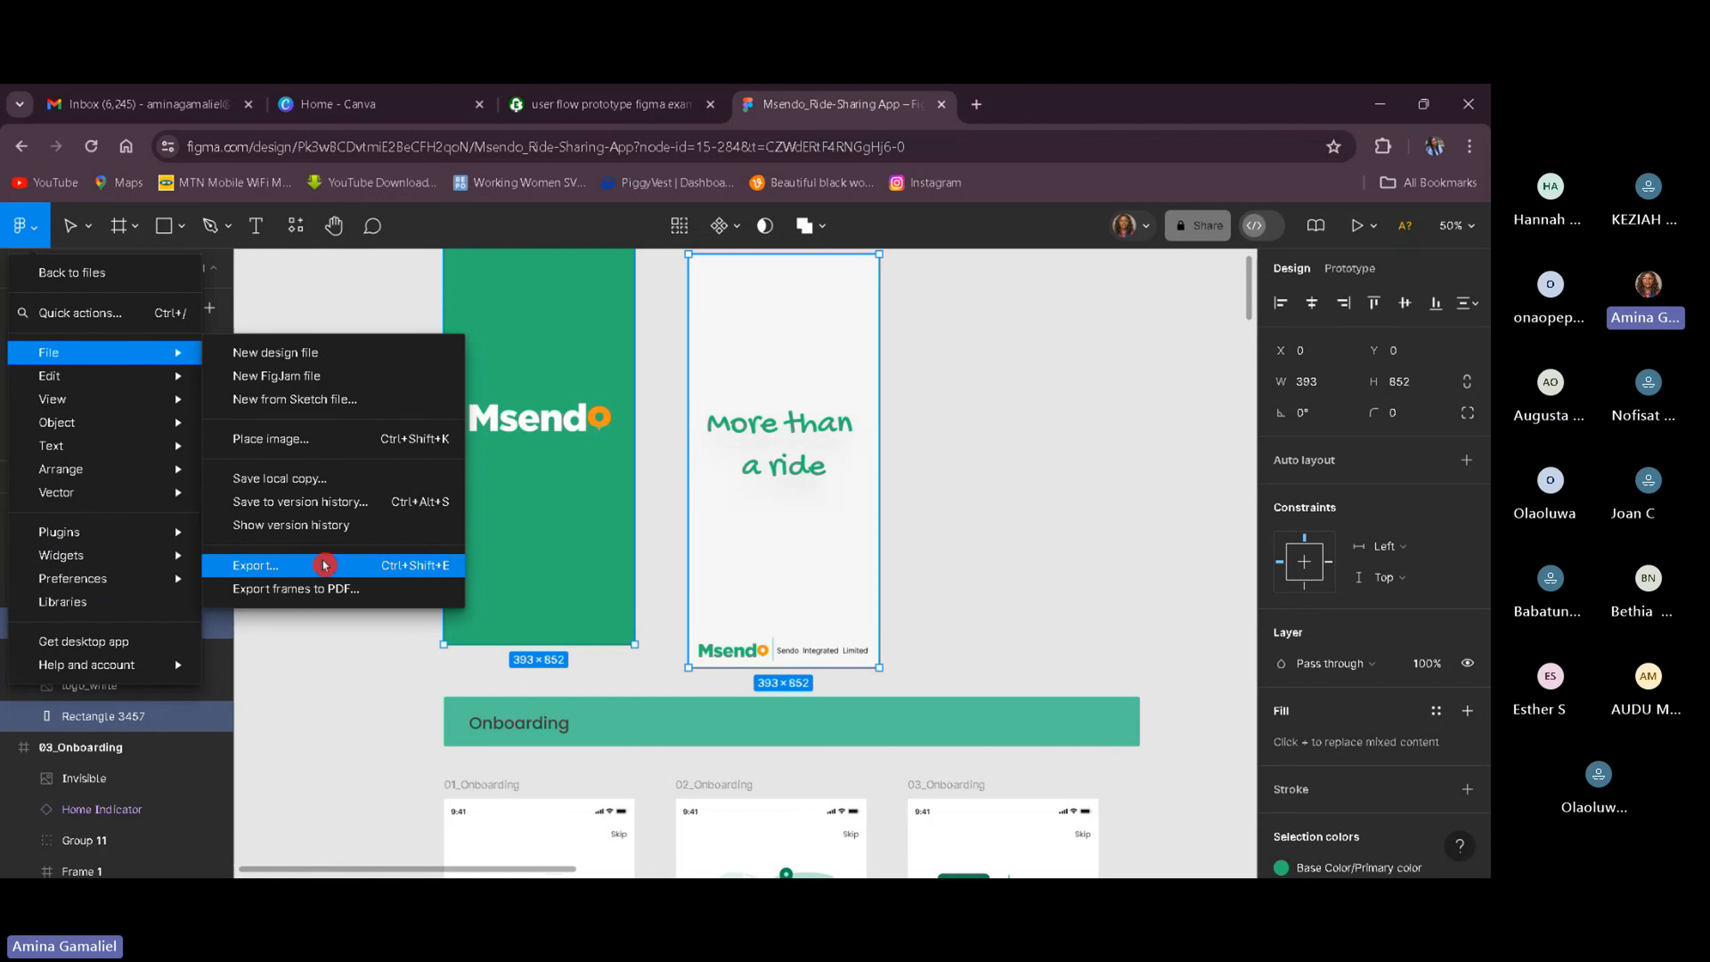
pyautogui.click(328, 573)
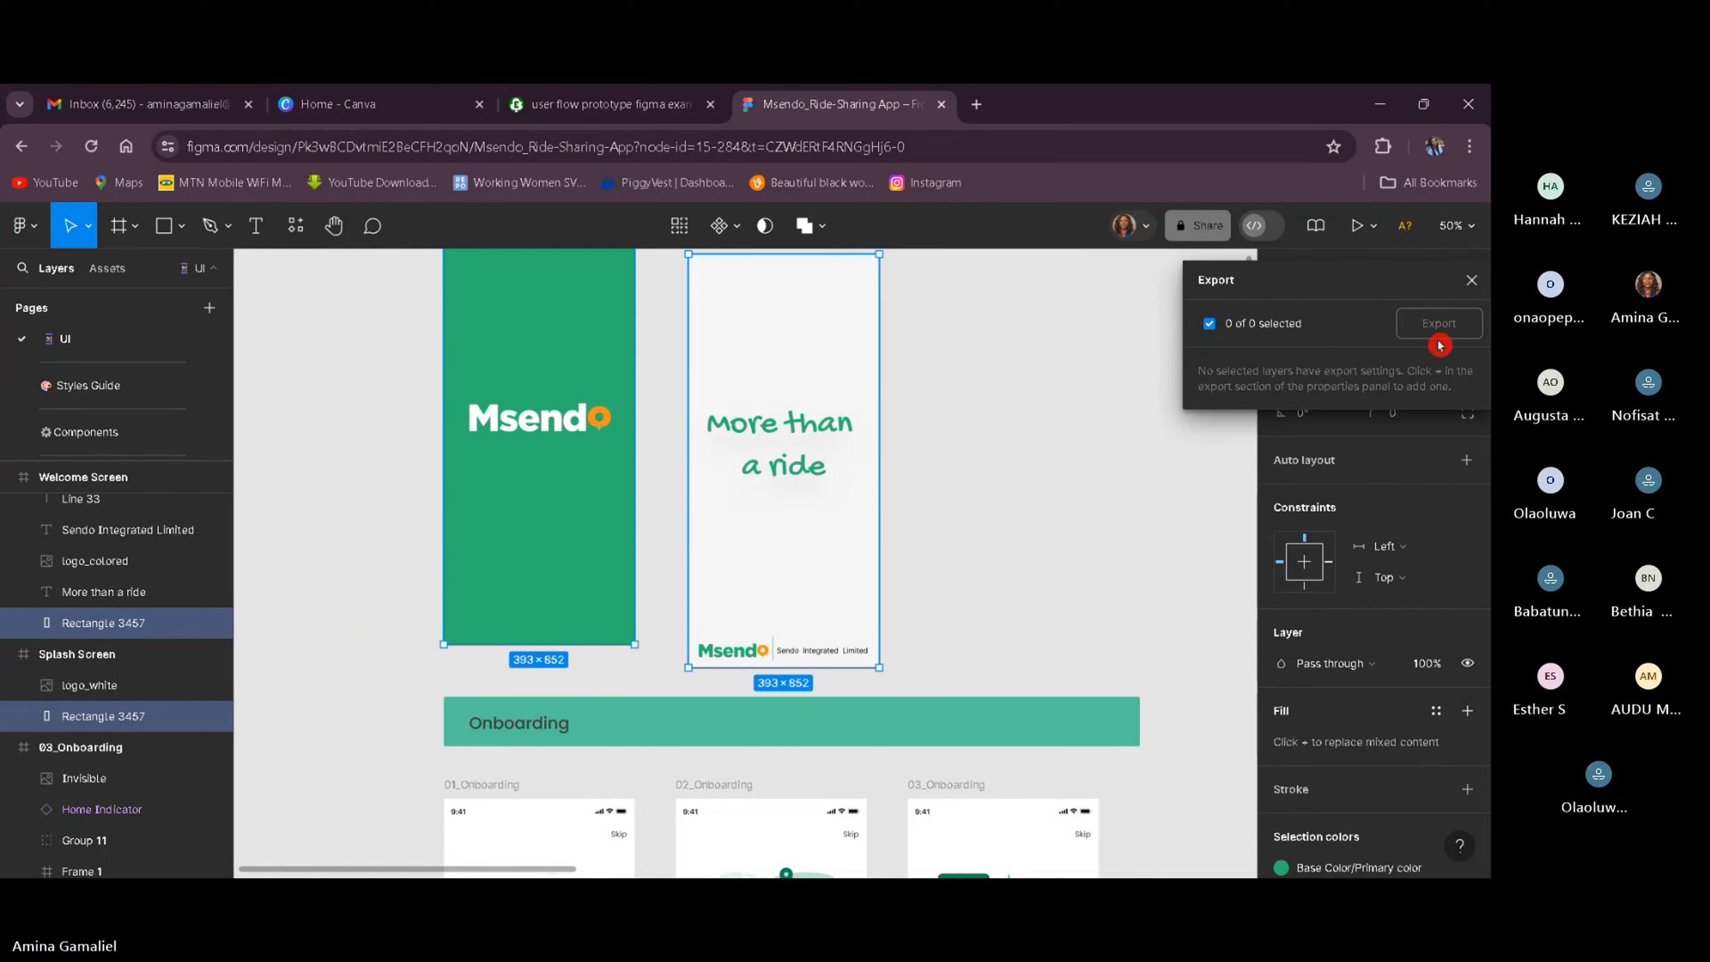
pyautogui.click(1474, 277)
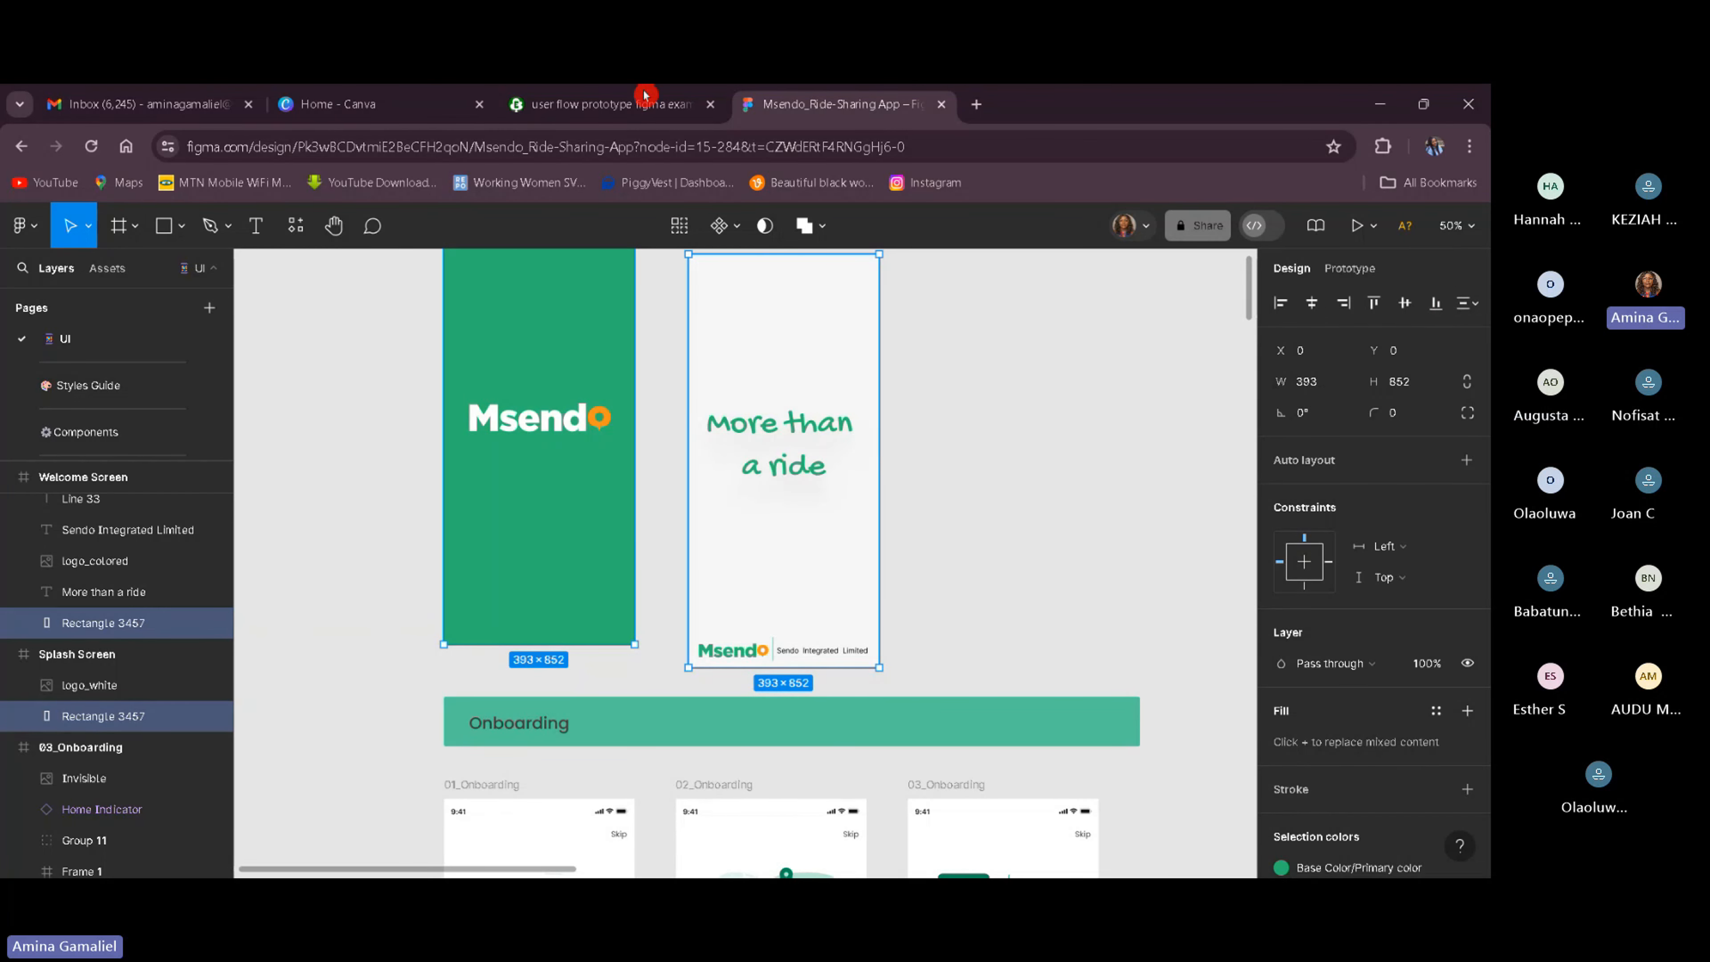
# Reopen the Export dialog for the same two screen backgrounds and close it again without exporting.
pyautogui.click(24, 226)
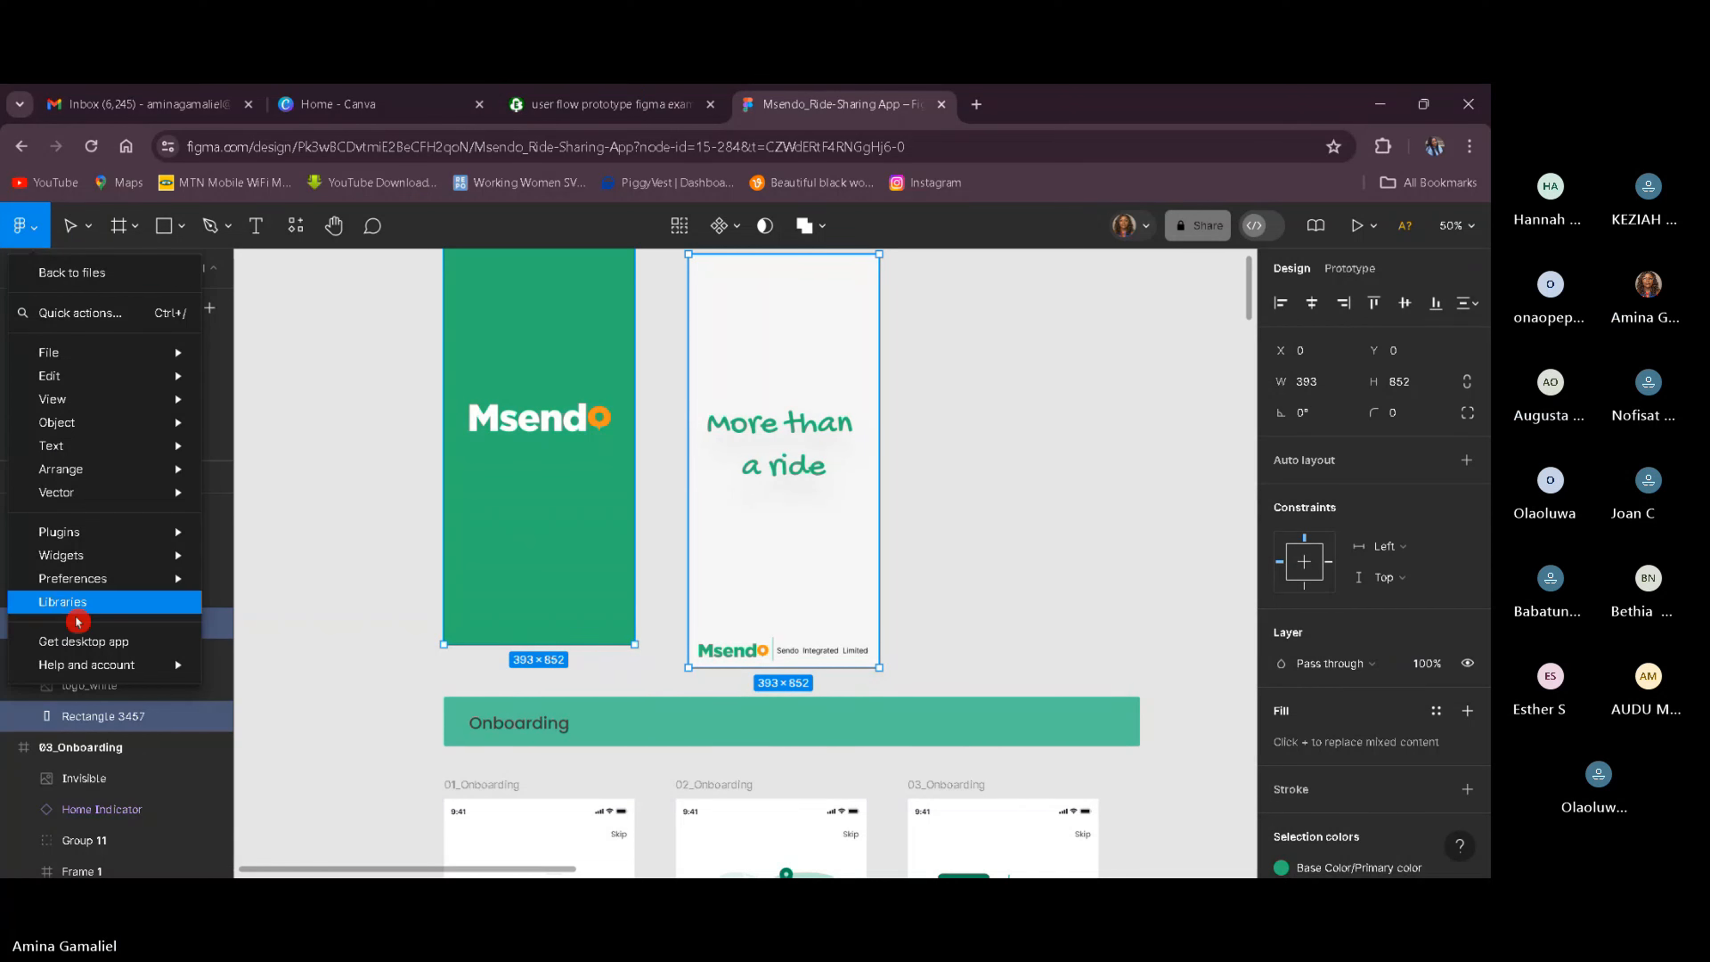
pyautogui.moveTo(107, 564)
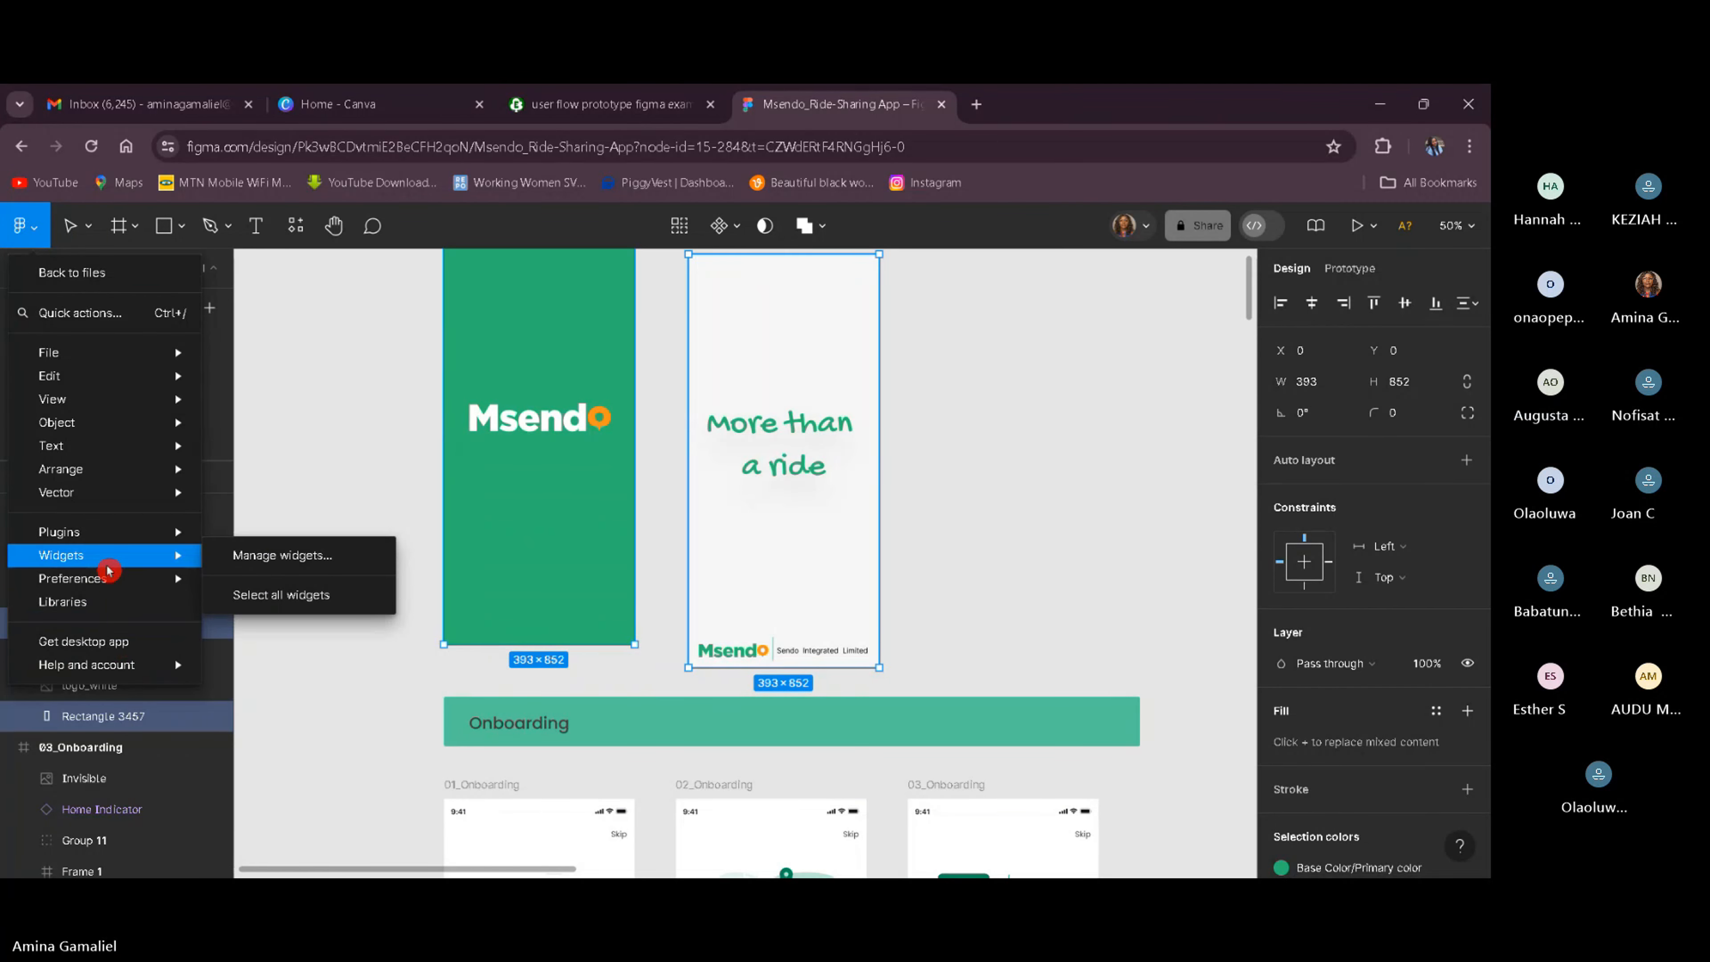
pyautogui.moveTo(118, 356)
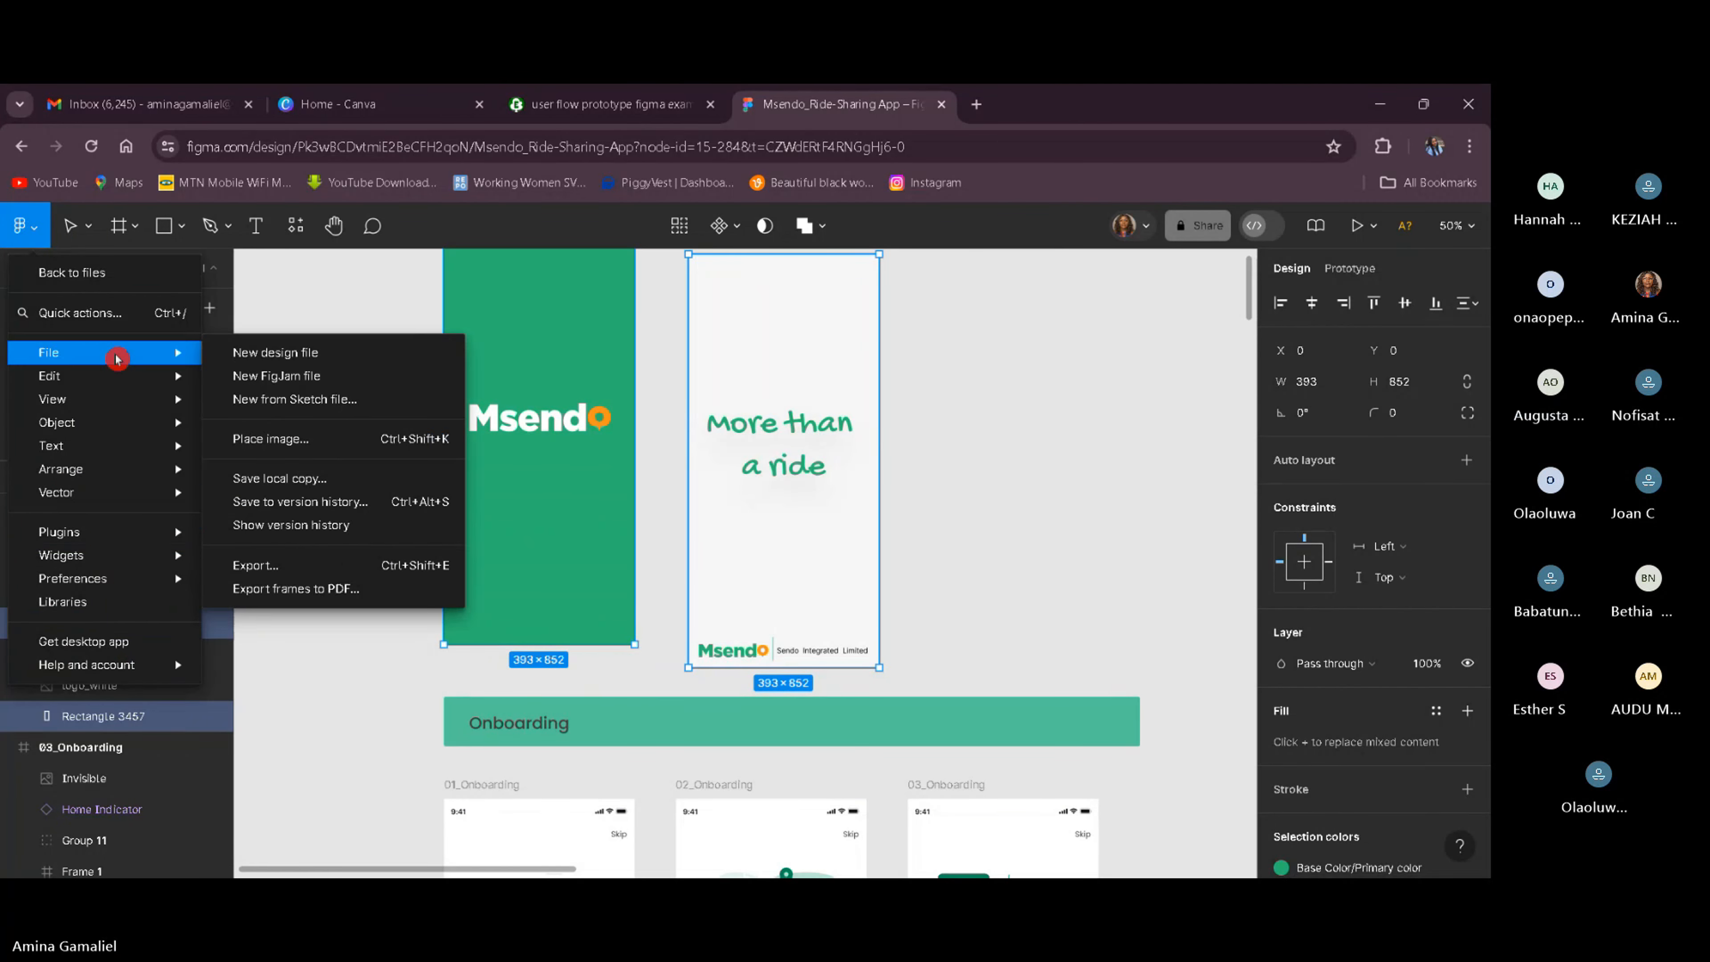
pyautogui.click(333, 571)
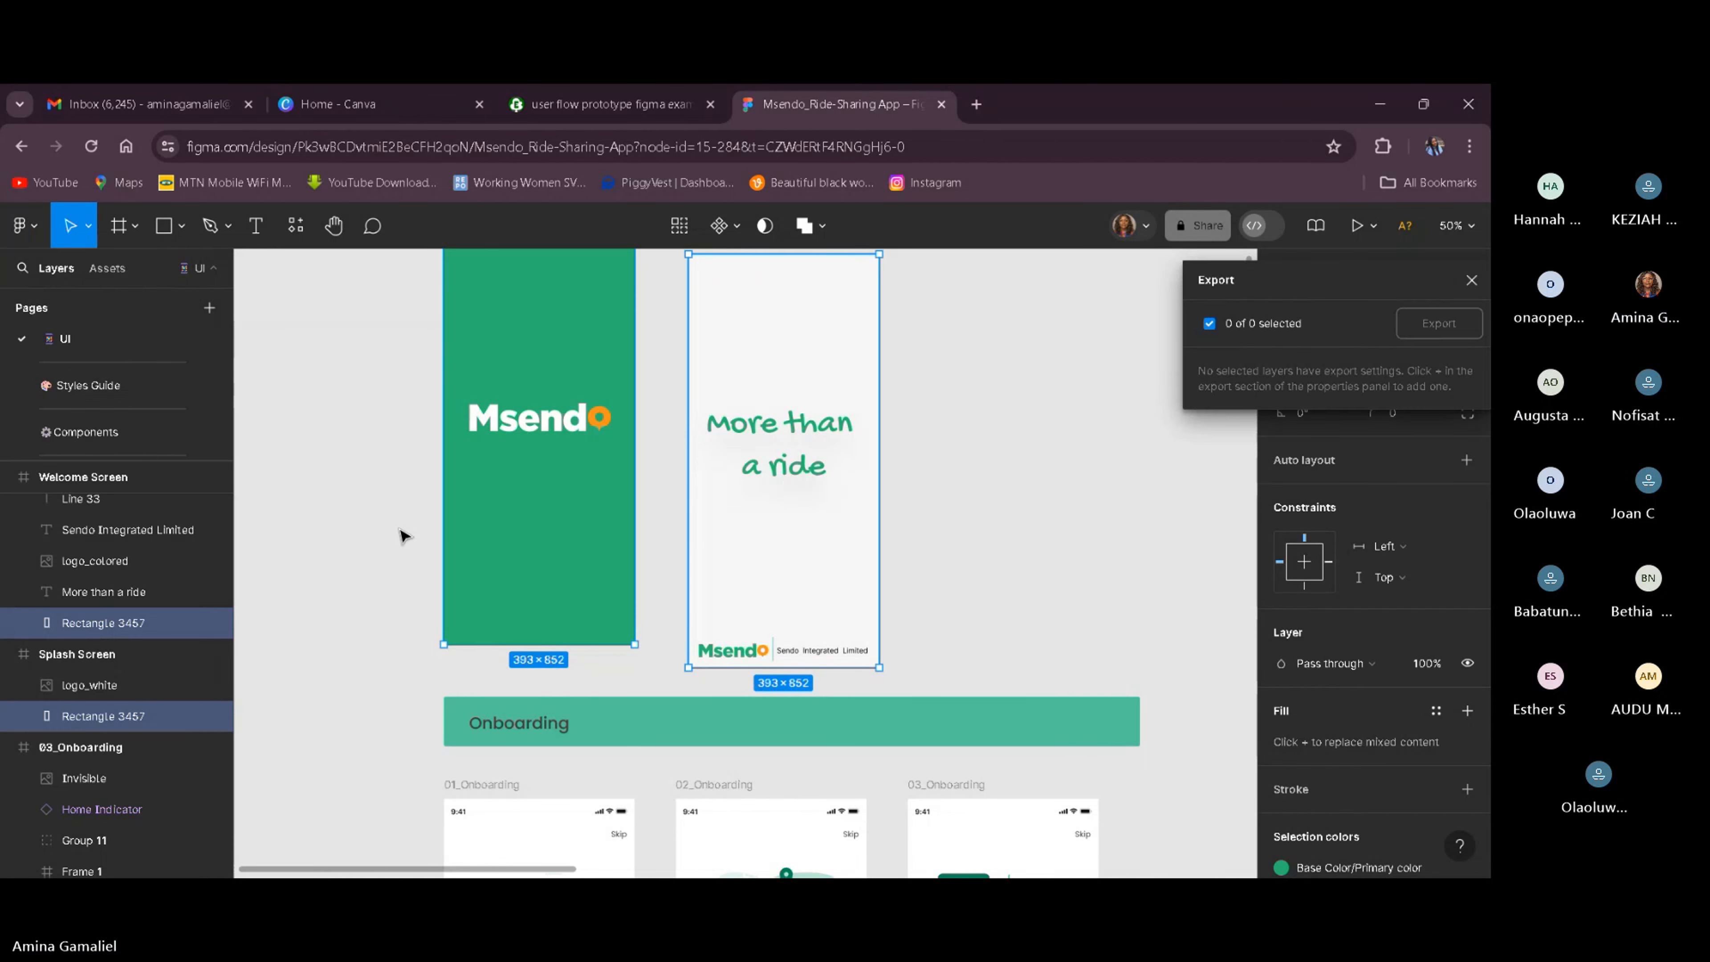
pyautogui.click(1472, 281)
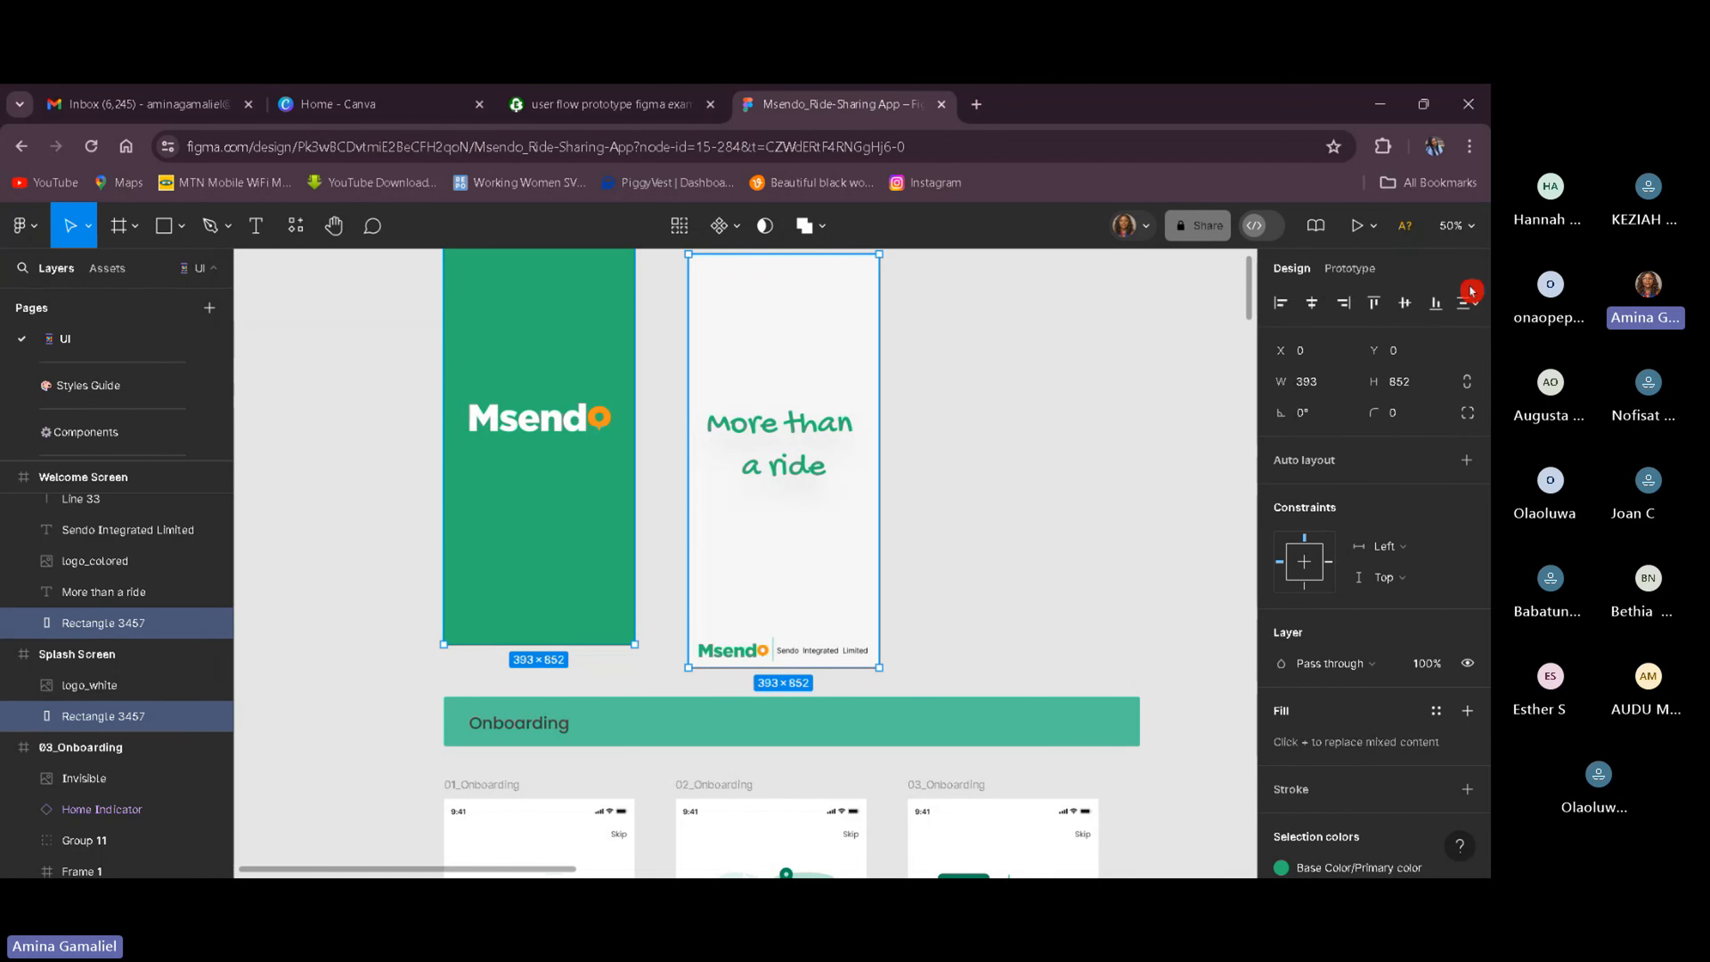